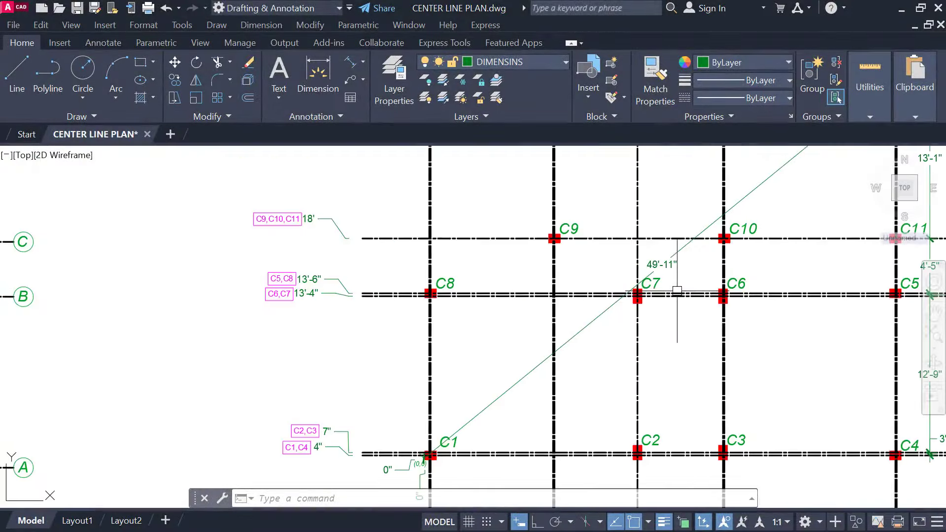
# Step: Examine the column centre line layouts, their grid dimensions and column labels C1 to C15, through to the ground floor plan
pyautogui.moveTo(677, 290)
pyautogui.mouseDown(button='middle')
pyautogui.moveTo(570, 408)
pyautogui.moveTo(562, 439)
pyautogui.mouseUp(button='middle')
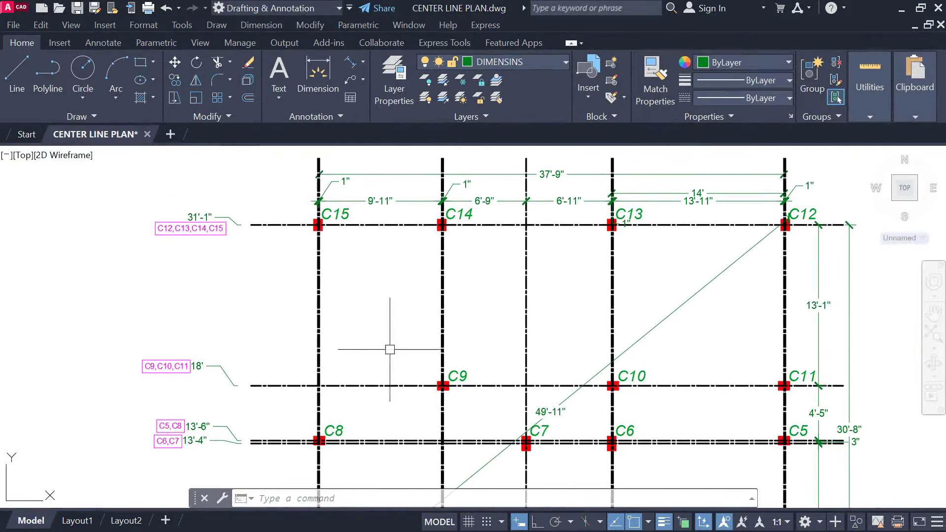
pyautogui.scroll(2, 384, 347)
pyautogui.moveTo(379, 346); pyautogui.dragTo(553, 450, button='middle')
pyautogui.scroll(-6, 532, 429)
pyautogui.moveTo(453, 409); pyautogui.dragTo(859, 283, button='middle')
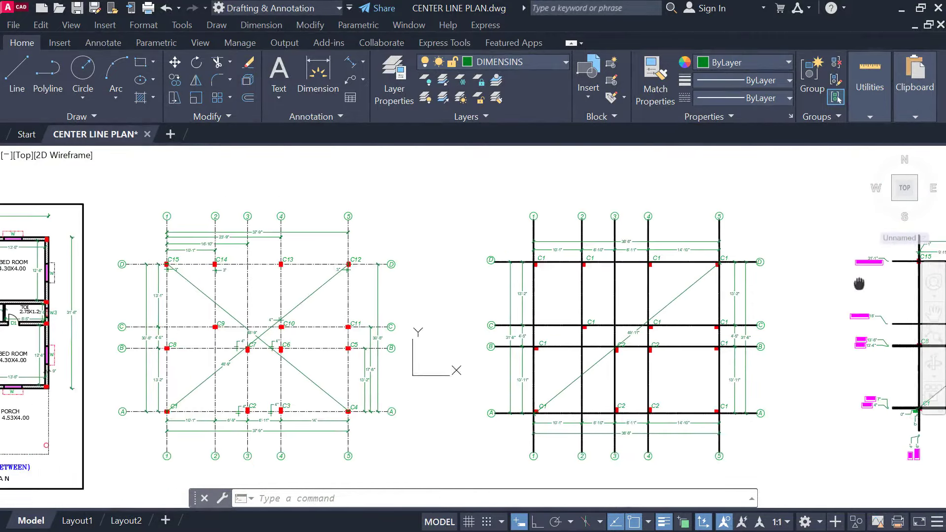
pyautogui.scroll(4, 316, 296)
pyautogui.moveTo(327, 293); pyautogui.dragTo(473, 329, button='middle')
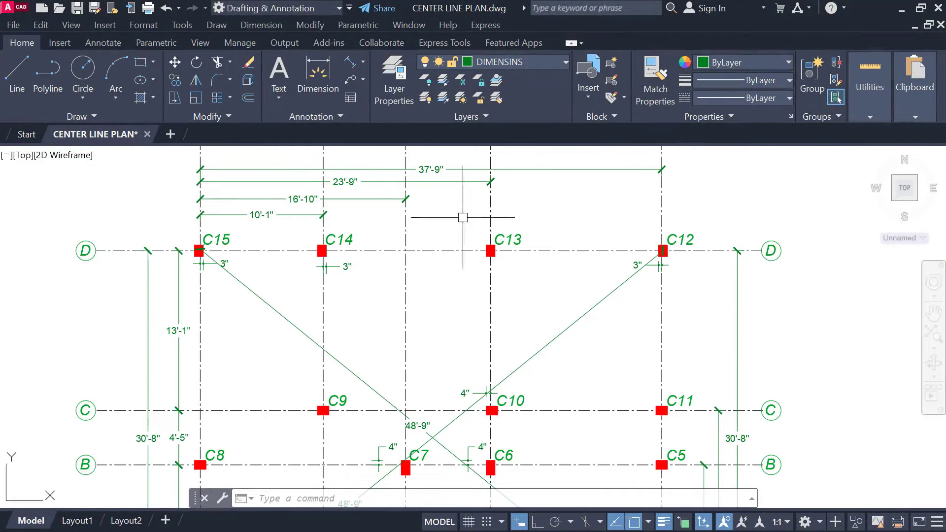
pyautogui.moveTo(463, 217)
pyautogui.mouseDown(button='middle')
pyautogui.moveTo(454, 238)
pyautogui.moveTo(463, 163)
pyautogui.mouseUp(button='middle')
pyautogui.moveTo(502, 349)
pyautogui.mouseDown(button='middle')
pyautogui.moveTo(505, 200)
pyautogui.moveTo(494, 243)
pyautogui.moveTo(494, 213)
pyautogui.moveTo(628, 377)
pyautogui.moveTo(630, 404)
pyautogui.mouseUp(button='middle')
pyautogui.moveTo(391, 363); pyautogui.dragTo(945, 367, button='middle')
pyautogui.moveTo(277, 179); pyautogui.dragTo(296, 325, button='middle')
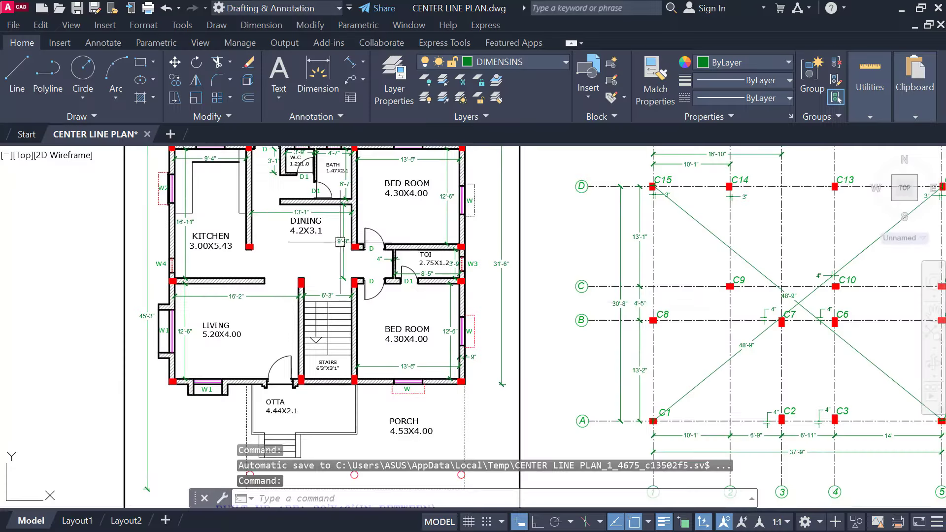
# Step: Compare the three column centre line layouts drawn beside the ground floor plan, including the one with the boxed column coordinates
pyautogui.moveTo(730, 325)
pyautogui.mouseDown(button='middle')
pyautogui.moveTo(510, 320)
pyautogui.moveTo(377, 333)
pyautogui.mouseUp(button='middle')
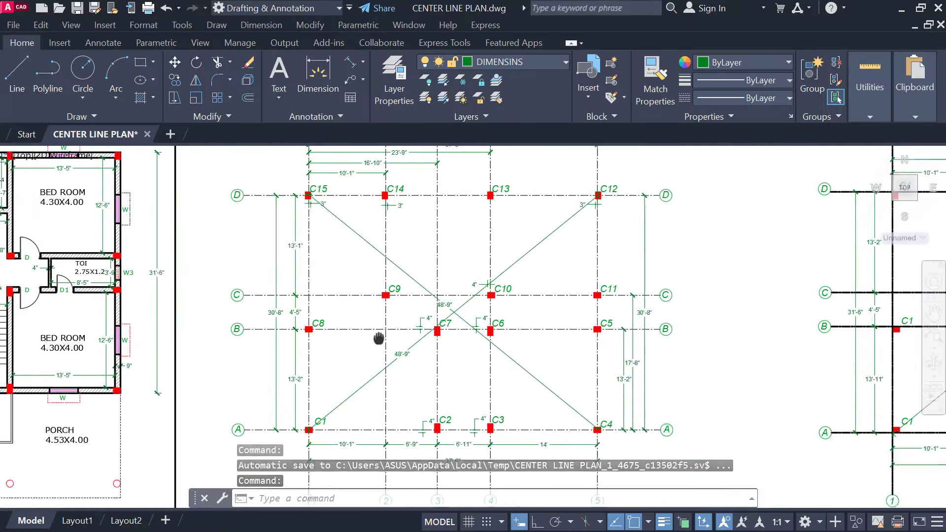
pyautogui.moveTo(715, 339); pyautogui.dragTo(419, 338, button='middle')
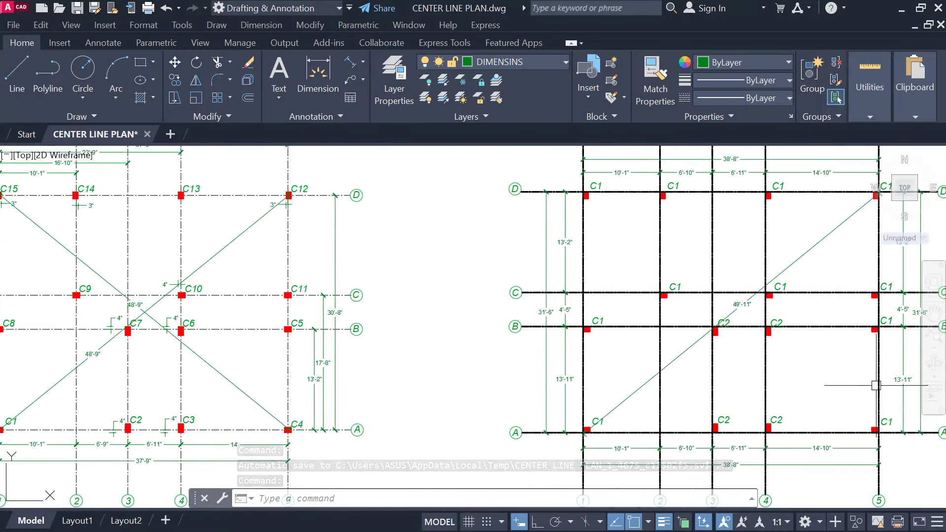
pyautogui.moveTo(873, 387)
pyautogui.mouseDown(button='middle')
pyautogui.moveTo(416, 397)
pyautogui.moveTo(207, 385)
pyautogui.mouseUp(button='middle')
pyautogui.scroll(-1, 663, 367)
pyautogui.moveTo(655, 366); pyautogui.dragTo(583, 313, button='middle')
pyautogui.scroll(1, 601, 271)
pyautogui.scroll(1, 601, 271)
pyautogui.moveTo(601, 271); pyautogui.dragTo(630, 269, button='middle')
pyautogui.scroll(-1, 592, 384)
pyautogui.moveTo(424, 368); pyautogui.dragTo(862, 405, button='middle')
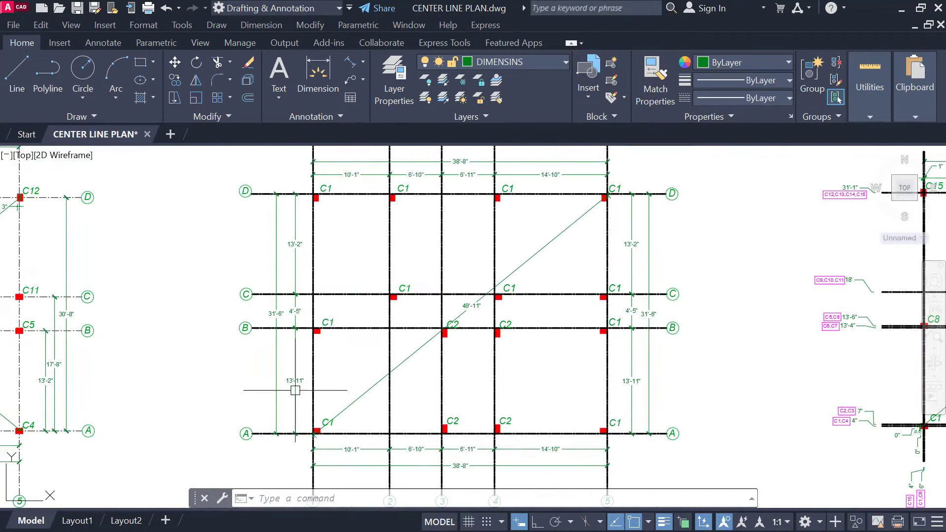
# Step: Review the grid spacings and diagonals of the centre line layouts against the overall ground floor plan
pyautogui.moveTo(296, 391); pyautogui.dragTo(339, 385, button='middle')
pyautogui.scroll(1, 470, 339)
pyautogui.moveTo(473, 352)
pyautogui.mouseDown(button='middle')
pyautogui.moveTo(509, 449)
pyautogui.moveTo(509, 348)
pyautogui.mouseUp(button='middle')
pyautogui.scroll(-1, 509, 348)
pyautogui.moveTo(126, 357); pyautogui.dragTo(570, 354, button='middle')
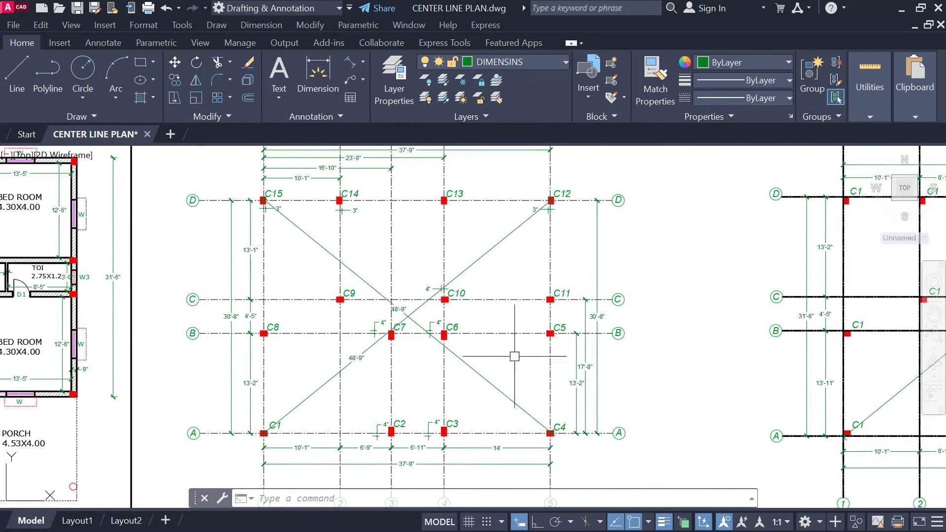
pyautogui.moveTo(283, 394)
pyautogui.mouseDown(button='middle')
pyautogui.moveTo(429, 395)
pyautogui.moveTo(602, 377)
pyautogui.moveTo(745, 431)
pyautogui.mouseUp(button='middle')
pyautogui.scroll(-2, 374, 266)
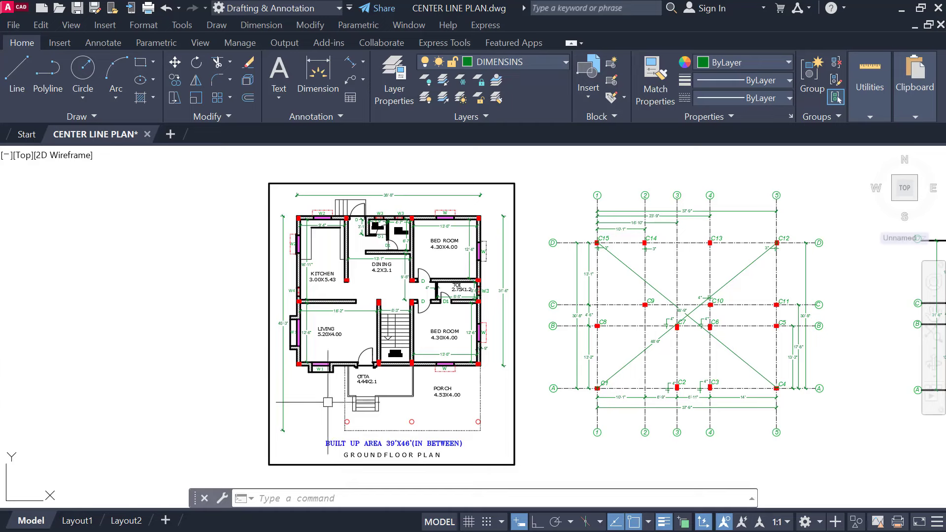
pyautogui.moveTo(697, 401); pyautogui.dragTo(340, 358, button='middle')
pyautogui.scroll(-1, 414, 401)
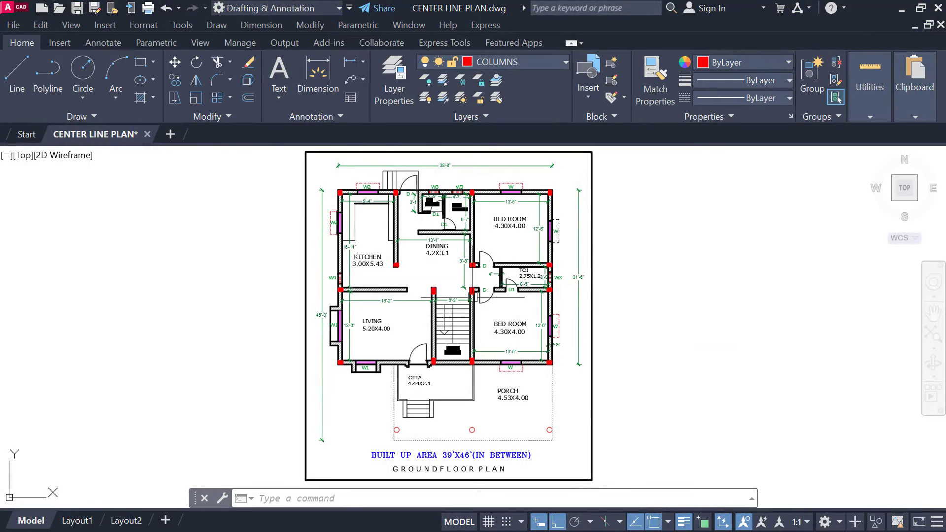
# Step: Examine the ground floor plan's rooms, wall dimensions and columns, from the kitchen and bedrooms to the porch
pyautogui.scroll(3, 474, 298)
pyautogui.moveTo(471, 301); pyautogui.dragTo(468, 351, button='middle')
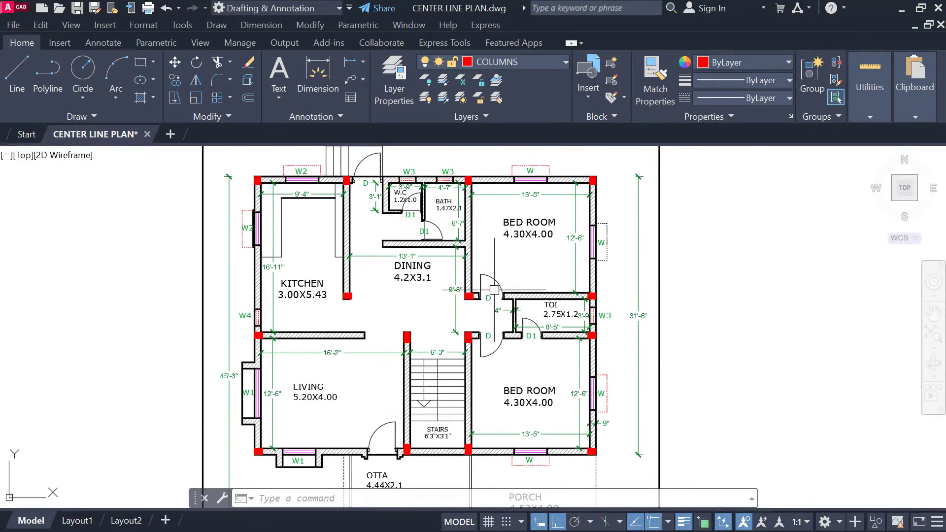
pyautogui.scroll(2, 493, 301)
pyautogui.moveTo(493, 304); pyautogui.dragTo(494, 343, button='middle')
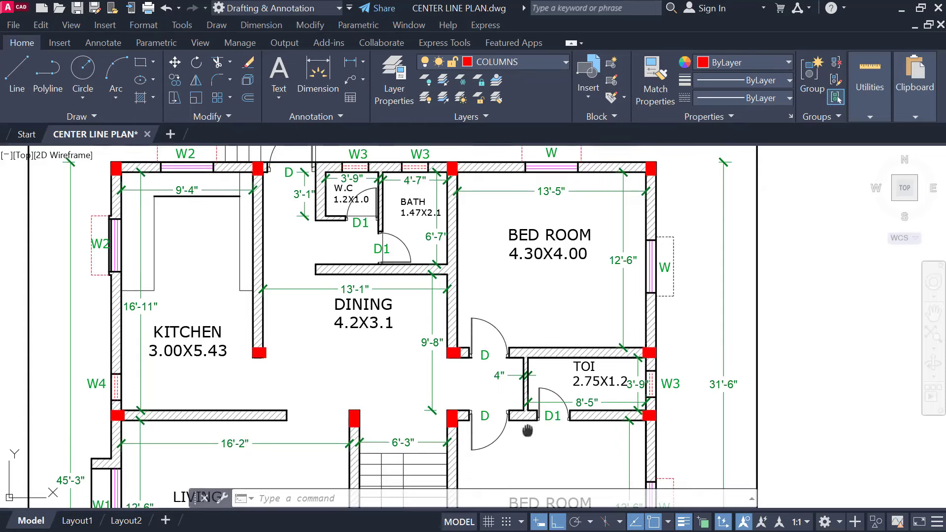
pyautogui.moveTo(523, 419); pyautogui.dragTo(521, 361, button='middle')
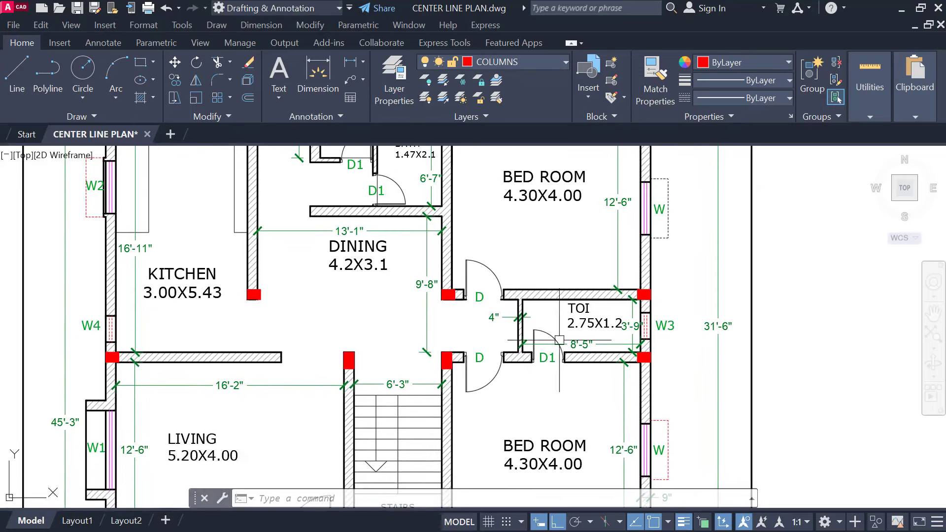
pyautogui.moveTo(234, 316); pyautogui.dragTo(262, 284, button='middle')
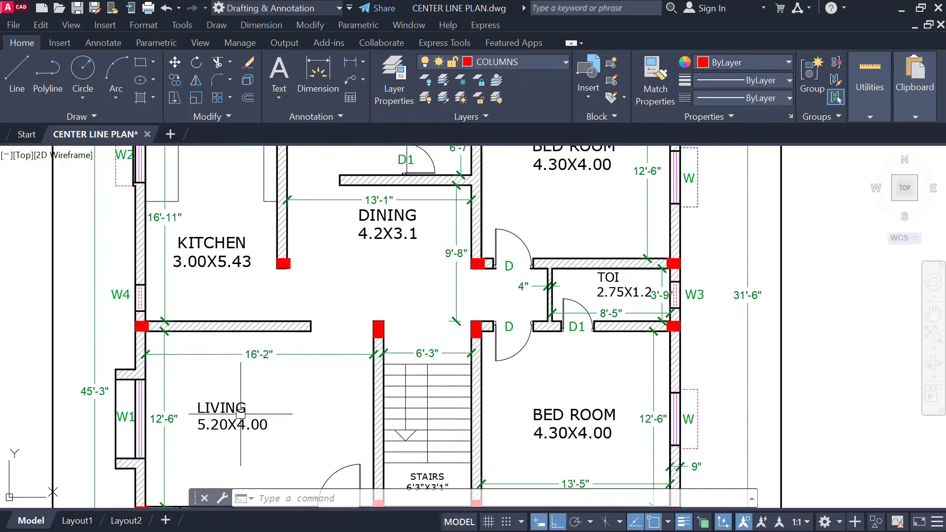
pyautogui.scroll(-2, 350, 422)
pyautogui.moveTo(349, 420); pyautogui.dragTo(383, 329, button='middle')
pyautogui.scroll(2, 392, 343)
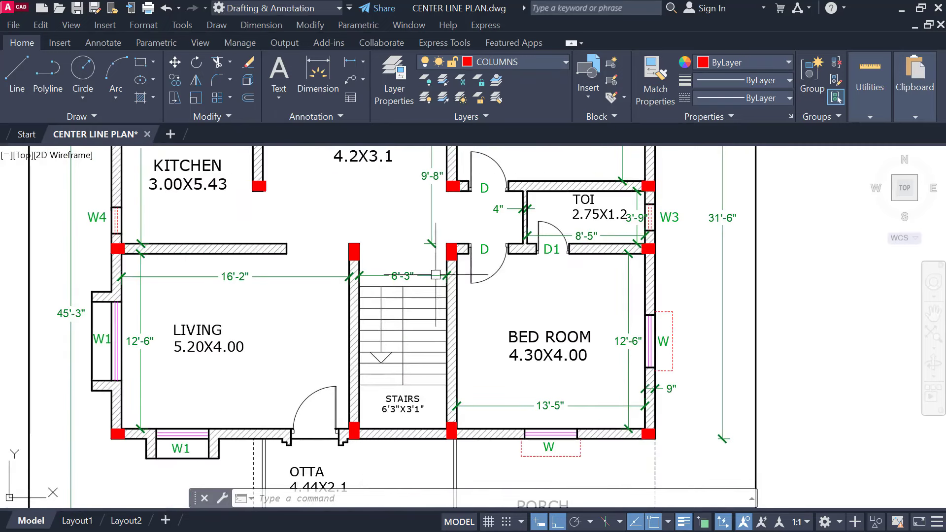
pyautogui.moveTo(411, 392); pyautogui.dragTo(400, 143, button='middle')
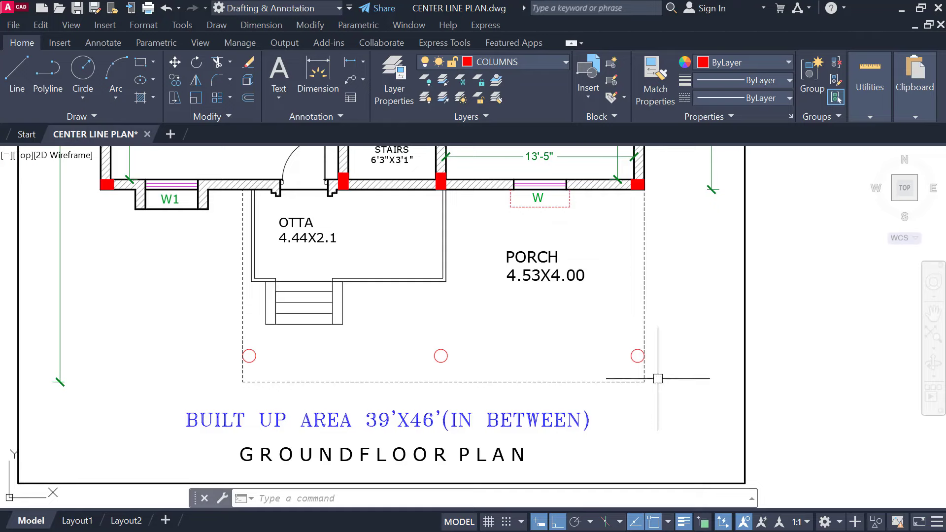
pyautogui.moveTo(567, 241); pyautogui.dragTo(567, 495, button='middle')
pyautogui.moveTo(574, 308); pyautogui.dragTo(575, 490, button='middle')
pyautogui.moveTo(562, 332); pyautogui.dragTo(567, 357, button='middle')
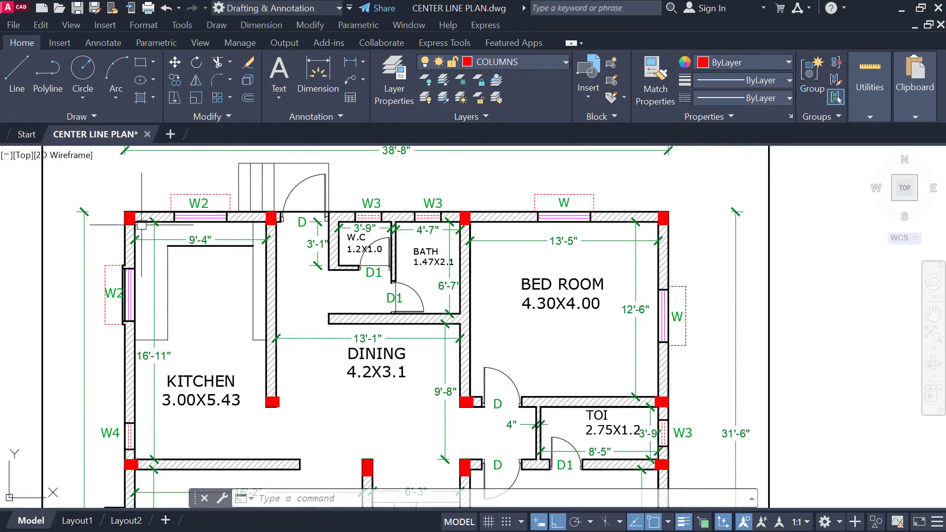
# Step: Inspect the red column positions at the wall corners and junctions around the bedrooms, toilet, living room and stairs
pyautogui.moveTo(650, 397); pyautogui.dragTo(643, 294, button='middle')
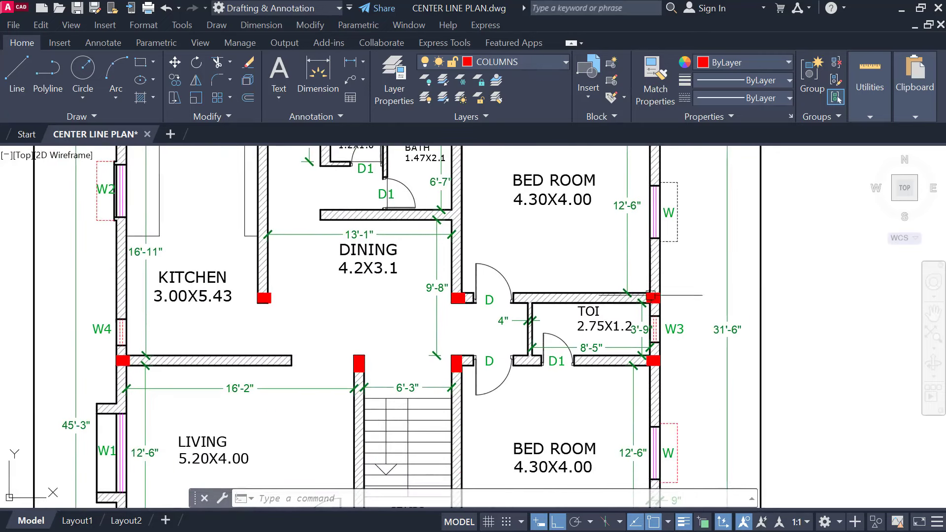
pyautogui.moveTo(305, 383); pyautogui.dragTo(288, 331, button='middle')
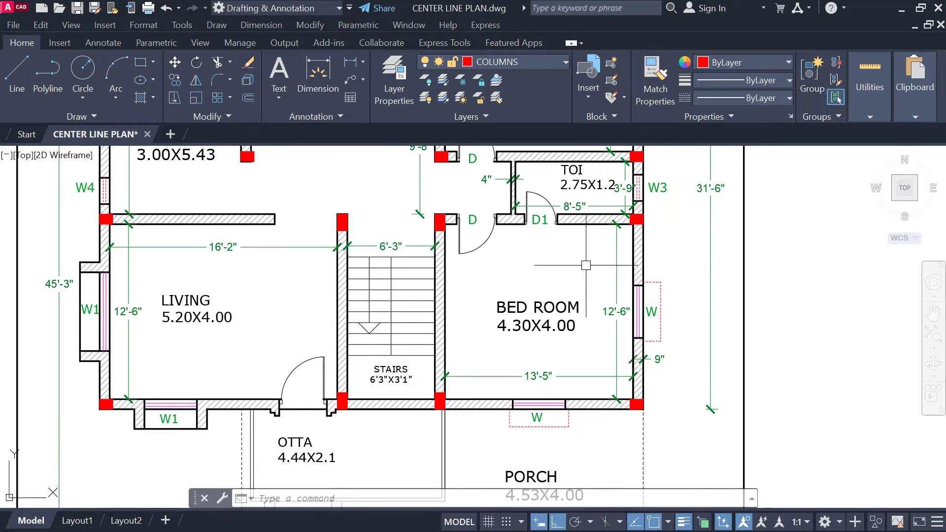
pyautogui.moveTo(583, 266); pyautogui.dragTo(584, 387, button='middle')
pyautogui.moveTo(567, 236); pyautogui.dragTo(585, 333, button='middle')
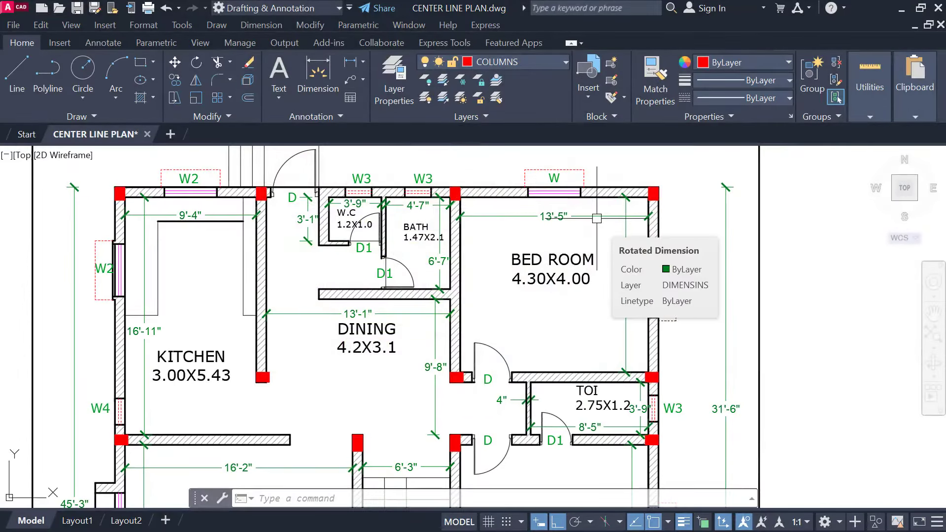
pyautogui.moveTo(594, 225); pyautogui.dragTo(593, 254, button='middle')
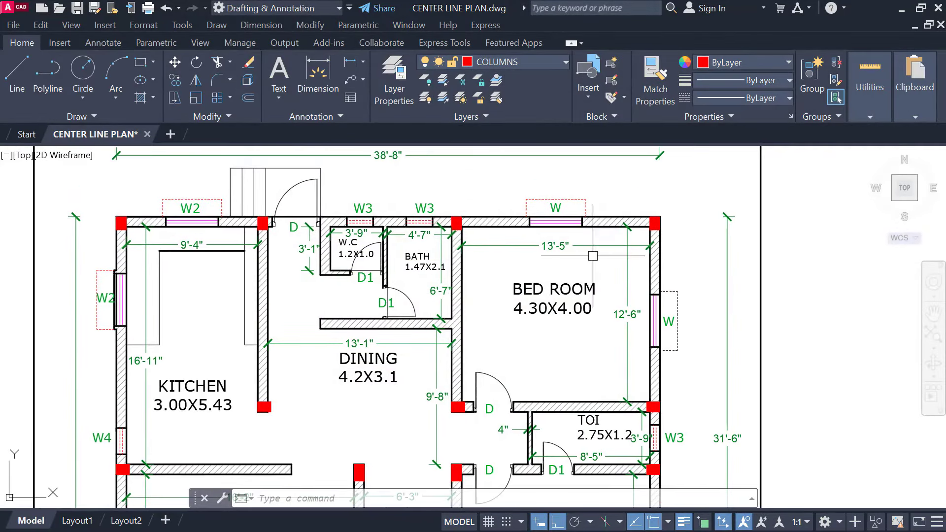
pyautogui.moveTo(585, 298); pyautogui.dragTo(581, 40, button='middle')
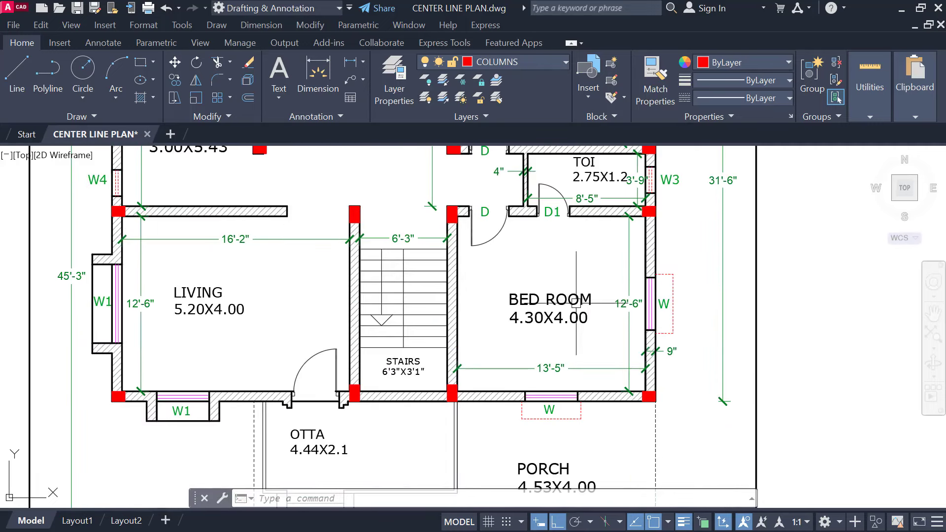
pyautogui.moveTo(576, 302); pyautogui.dragTo(579, 256, button='middle')
pyautogui.moveTo(569, 302); pyautogui.dragTo(621, 260, button='middle')
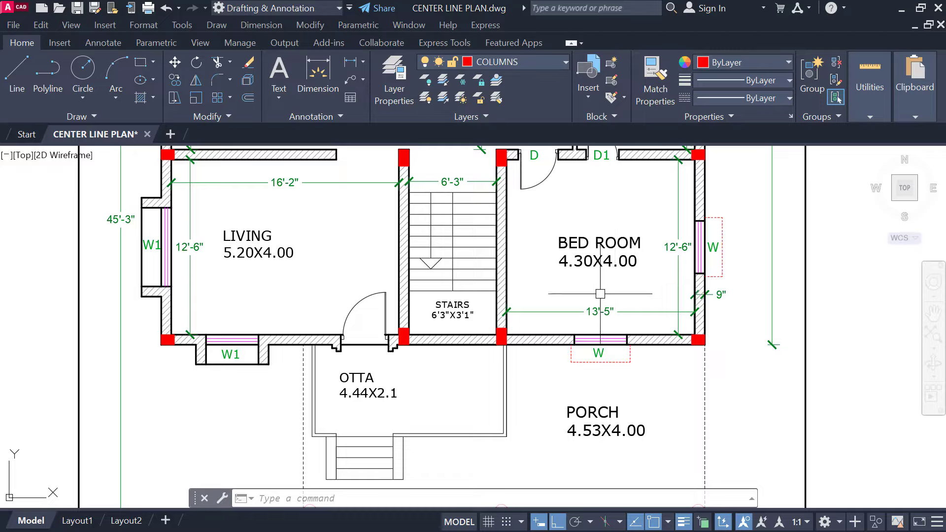
pyautogui.moveTo(595, 203); pyautogui.dragTo(613, 361, button='middle')
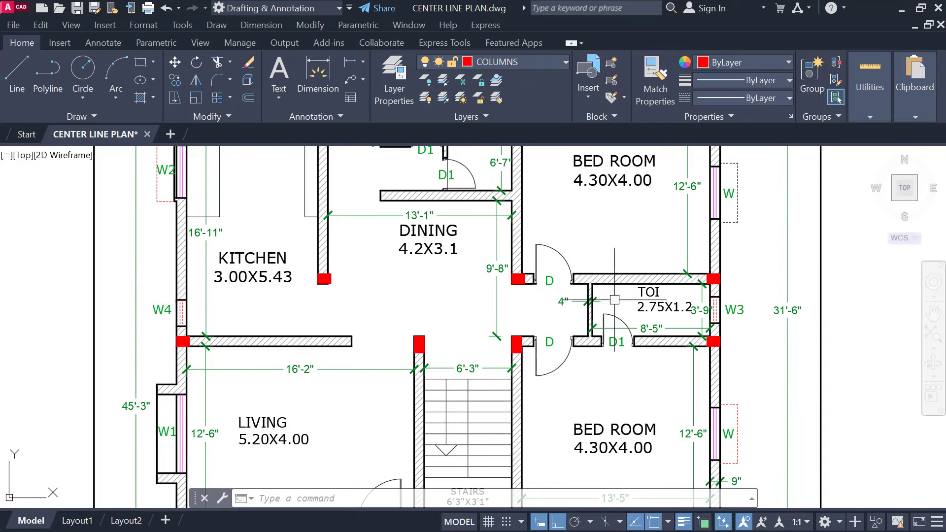
pyautogui.moveTo(606, 247); pyautogui.dragTo(600, 325, button='middle')
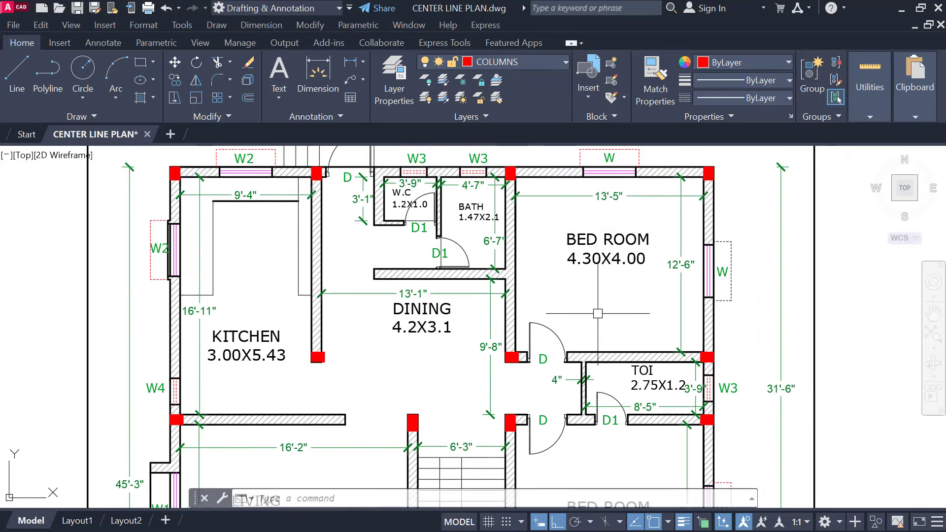
# Step: Select the column at the junction of the stair wall and the lower bedroom to inspect it, then clear the selection
pyautogui.moveTo(576, 448); pyautogui.dragTo(532, 322, button='middle')
pyautogui.scroll(4, 460, 314)
pyautogui.click(433, 229)
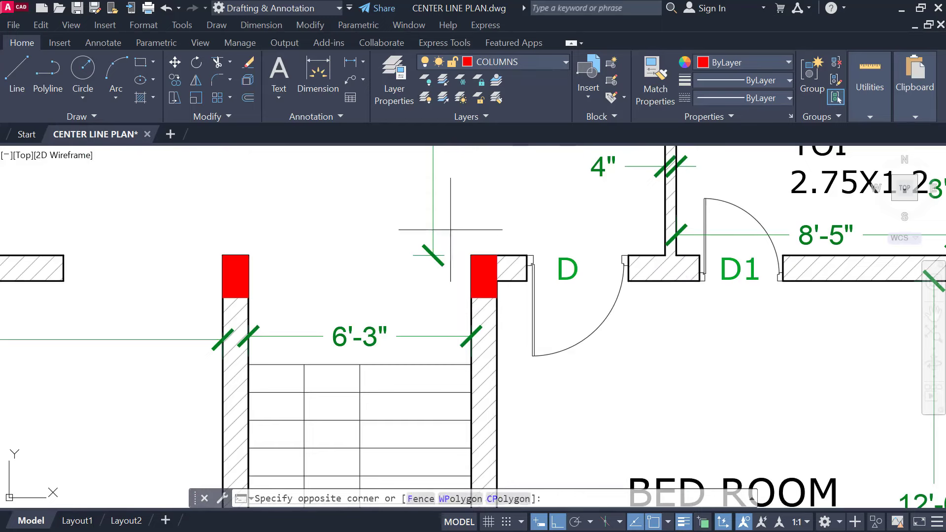
pyautogui.click(511, 321)
pyautogui.press('Escape')
pyautogui.scroll(-2, 691, 340)
pyautogui.moveTo(809, 268); pyautogui.dragTo(600, 422, button='middle')
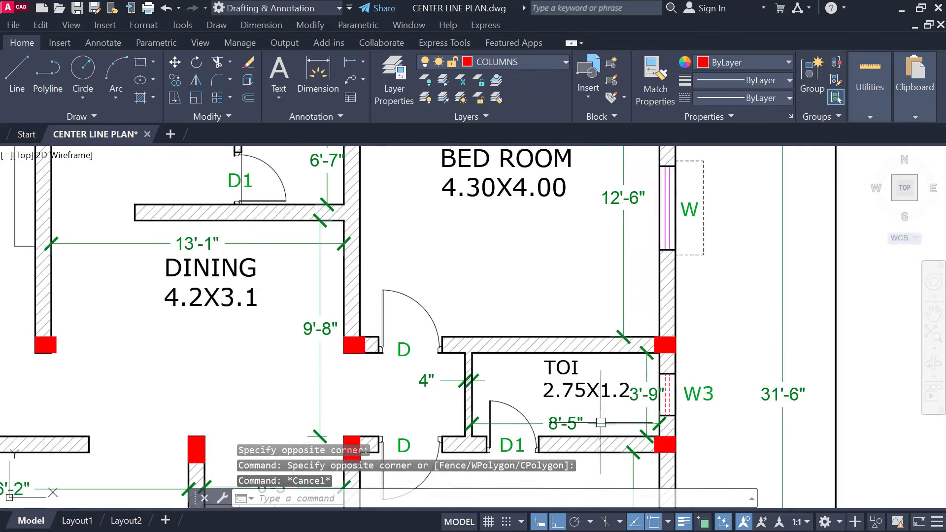
# Step: Examine the columns around the upper bedroom, bath and dining area of the ground floor plan
pyautogui.moveTo(611, 299); pyautogui.dragTo(609, 416, button='middle')
pyautogui.scroll(2, 669, 156)
pyautogui.scroll(-1, 645, 191)
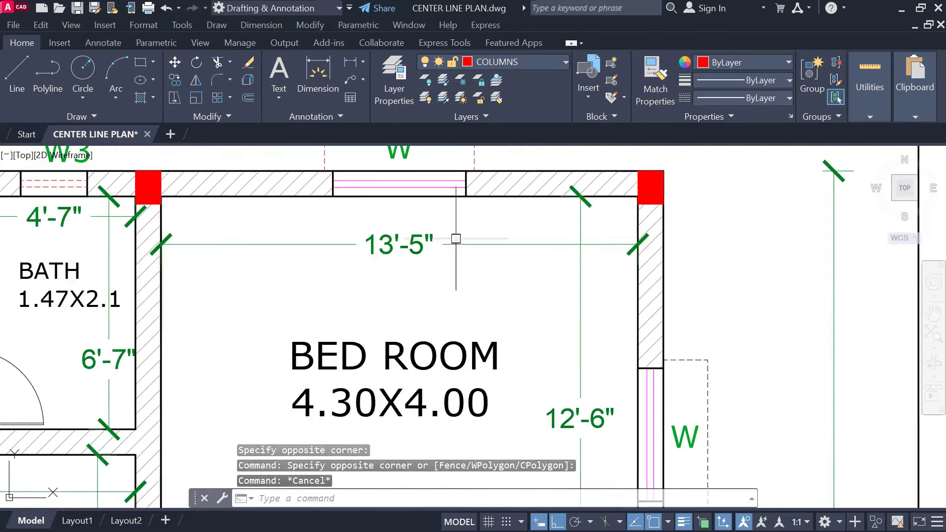
pyautogui.moveTo(457, 238); pyautogui.dragTo(712, 237, button='middle')
pyautogui.scroll(2, 407, 154)
pyautogui.scroll(-4, 397, 234)
pyautogui.moveTo(427, 275); pyautogui.dragTo(473, 236, button='middle')
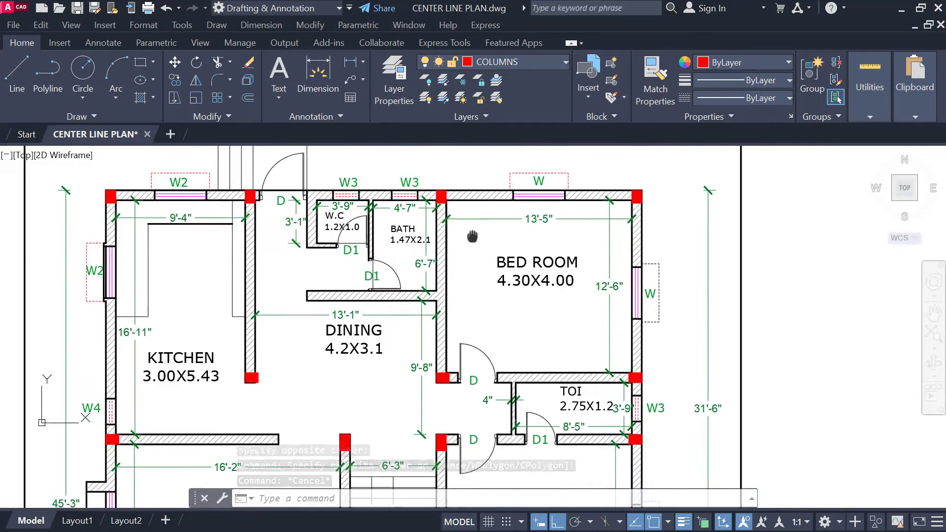
pyautogui.moveTo(390, 306); pyautogui.dragTo(429, 227, button='middle')
pyautogui.moveTo(430, 344); pyautogui.dragTo(428, 258, button='middle')
pyautogui.scroll(-1, 428, 266)
pyautogui.moveTo(427, 292); pyautogui.dragTo(431, 343, button='middle')
# Step: Select the column at the kitchen's upper outer corner to inspect its size and orientation
pyautogui.scroll(3, 291, 170)
pyautogui.scroll(1, 151, 166)
pyautogui.moveTo(151, 166); pyautogui.dragTo(137, 208, button='middle')
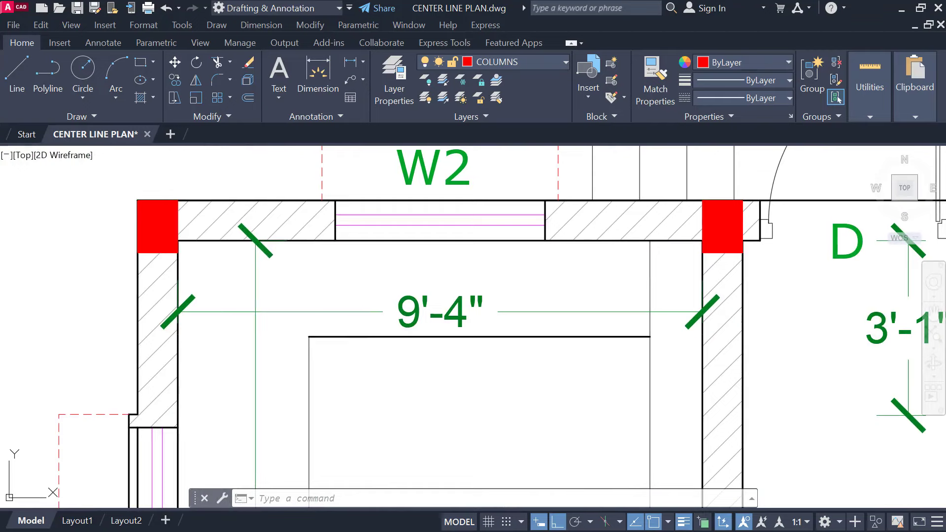
pyautogui.click(127, 167)
pyautogui.click(232, 278)
pyautogui.scroll(2, 126, 225)
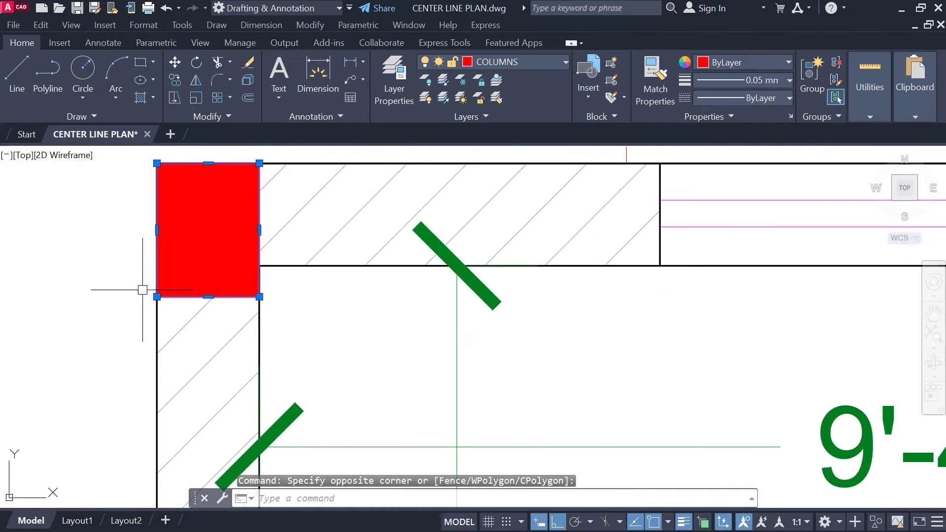
pyautogui.scroll(-2, 328, 288)
pyautogui.moveTo(328, 289); pyautogui.dragTo(369, 265, button='middle')
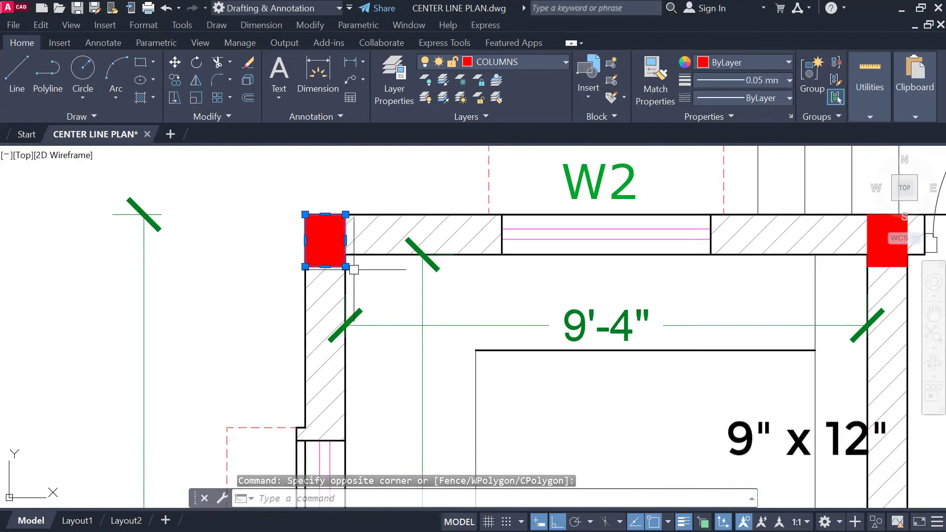
pyautogui.press('Escape')
pyautogui.click(270, 194)
pyautogui.click(363, 294)
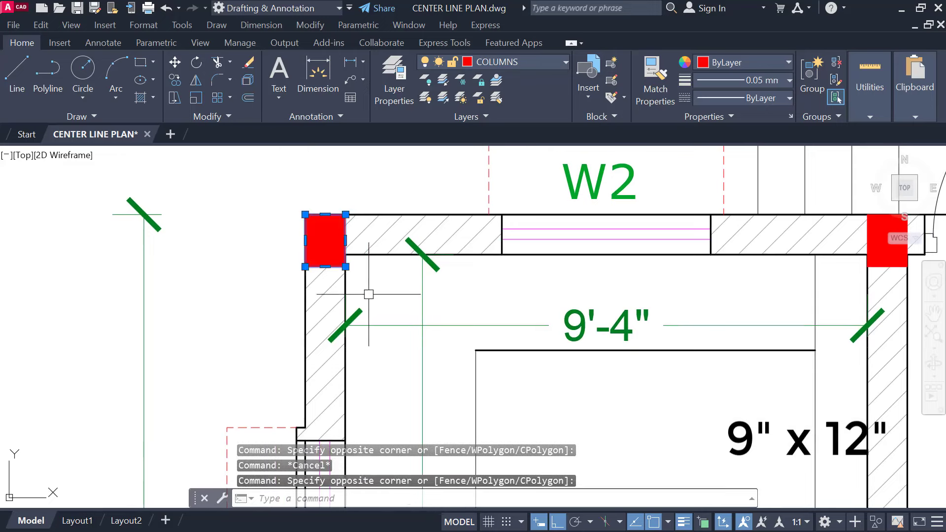
# Step: Select the column at the head of the wall between the living room and stairs for inspection, then clear the selection
pyautogui.scroll(-2, 384, 315)
pyautogui.scroll(-1, 387, 323)
pyautogui.moveTo(441, 364); pyautogui.dragTo(338, 209, button='middle')
pyautogui.scroll(-1, 411, 274)
pyautogui.moveTo(410, 274); pyautogui.dragTo(399, 226, button='middle')
pyautogui.moveTo(464, 351); pyautogui.dragTo(407, 290, button='middle')
pyautogui.scroll(2, 400, 235)
pyautogui.moveTo(400, 236); pyautogui.dragTo(360, 232, button='middle')
pyautogui.press('Escape')
pyautogui.click(300, 207)
pyautogui.click(401, 280)
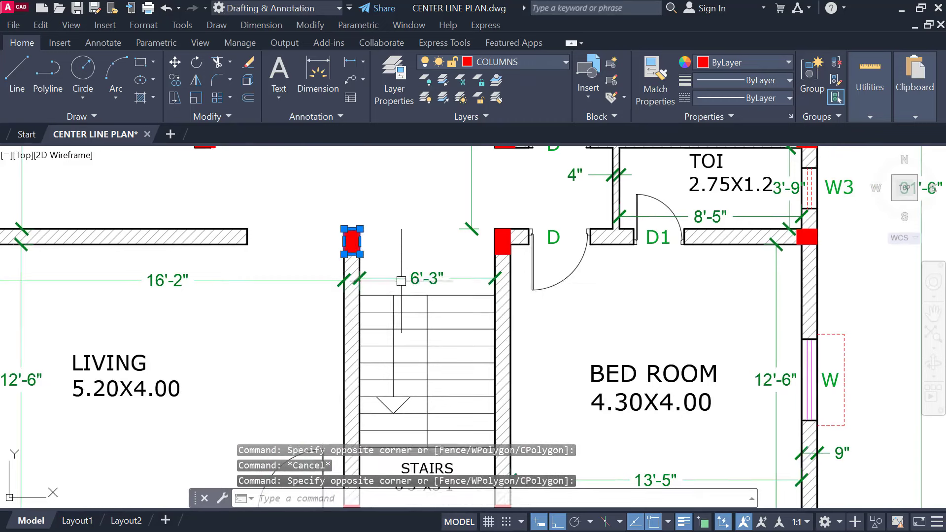
pyautogui.press('Escape')
pyautogui.scroll(2, 380, 232)
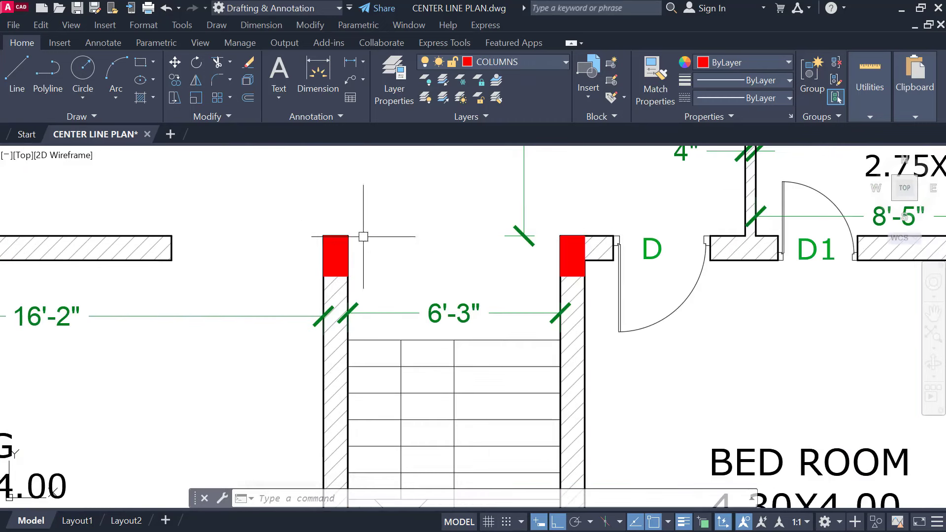
# Step: Reselect the column at the head of the living room stair wall to check its size, then clear the selection
pyautogui.click(297, 210)
pyautogui.click(386, 290)
pyautogui.press('Escape')
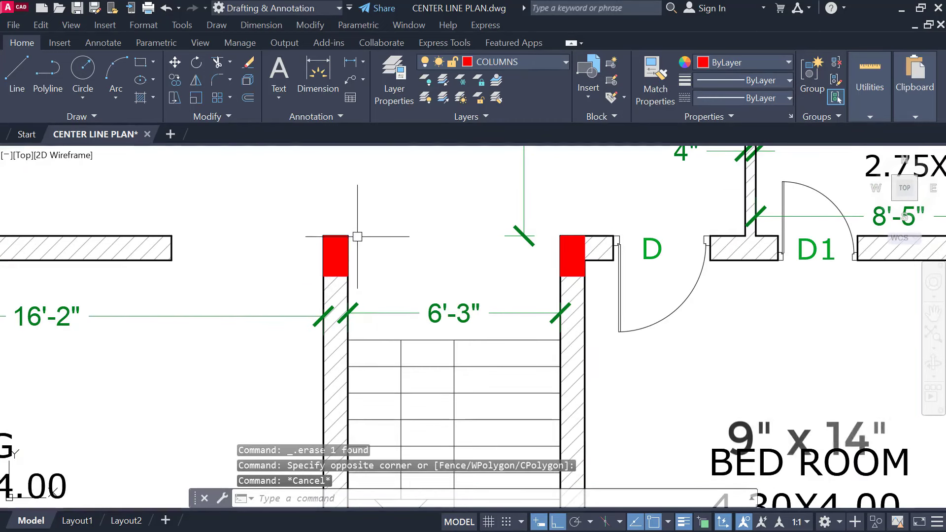
pyautogui.click(306, 218)
pyautogui.click(377, 284)
pyautogui.scroll(-4, 355, 246)
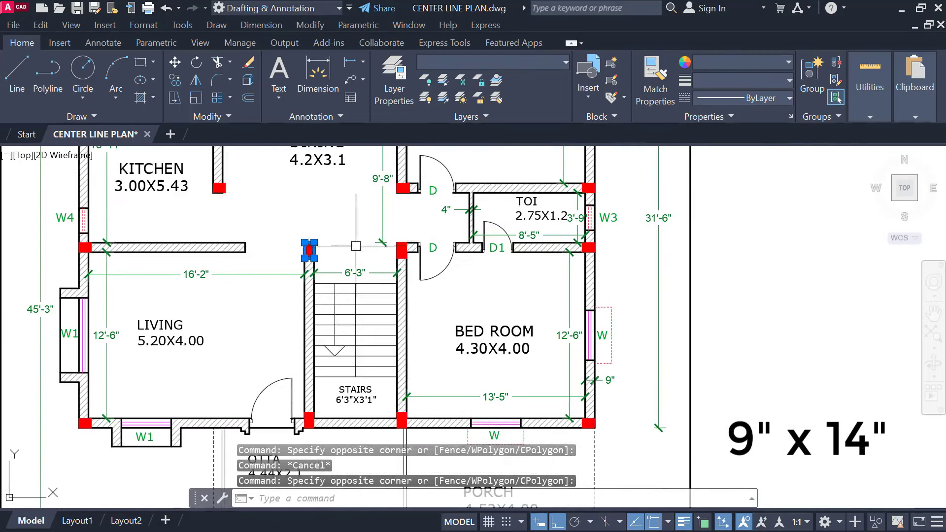
pyautogui.press('Escape')
# Step: Examine the columns along the outer wall of the lower bedroom and toilet
pyautogui.scroll(4, 409, 249)
pyautogui.scroll(-4, 370, 238)
pyautogui.moveTo(382, 285); pyautogui.dragTo(409, 312, button='middle')
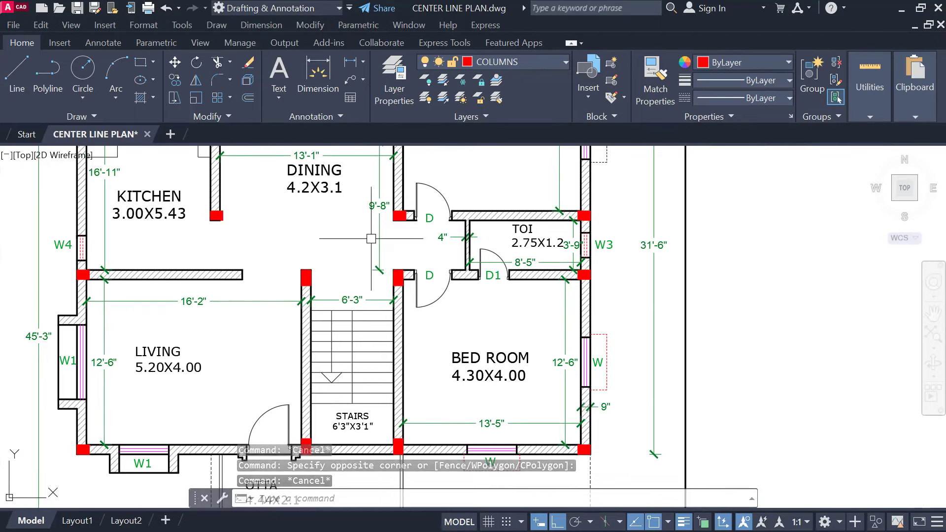
pyautogui.moveTo(673, 414); pyautogui.dragTo(616, 374, button='middle')
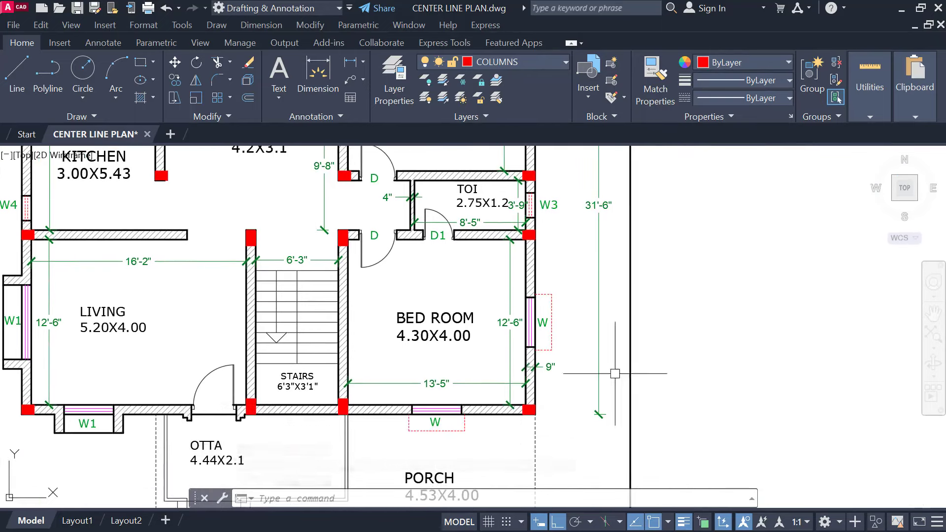
pyautogui.scroll(2, 558, 428)
pyautogui.moveTo(478, 392); pyautogui.dragTo(470, 340, button='middle')
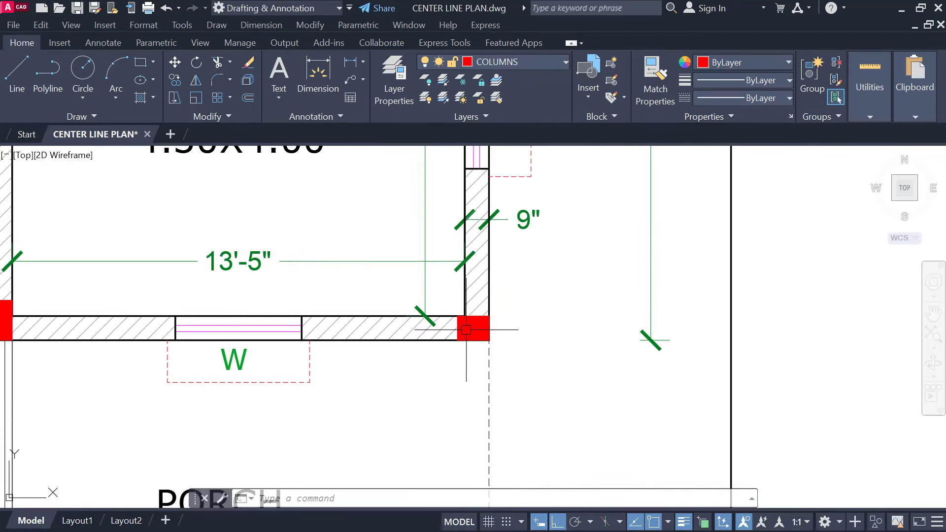
pyautogui.scroll(-3, 469, 330)
pyautogui.scroll(4, 469, 269)
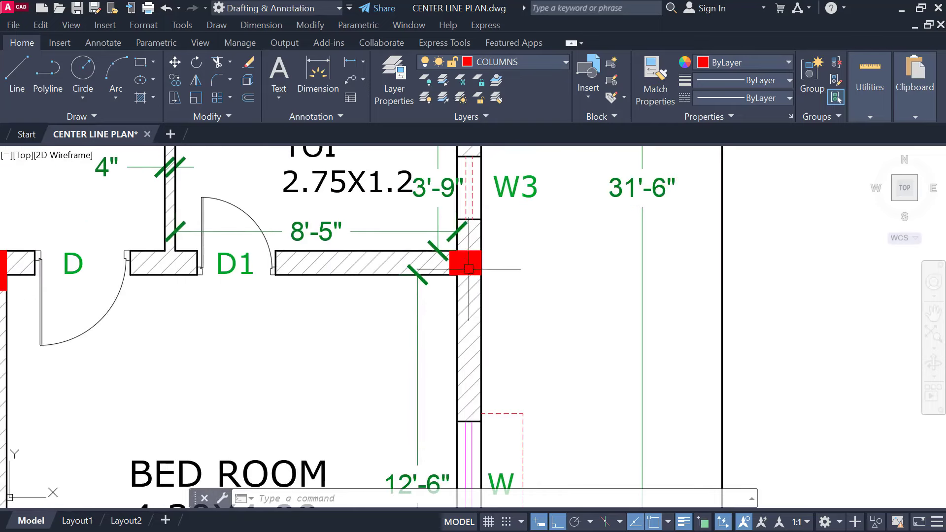
pyautogui.moveTo(462, 264)
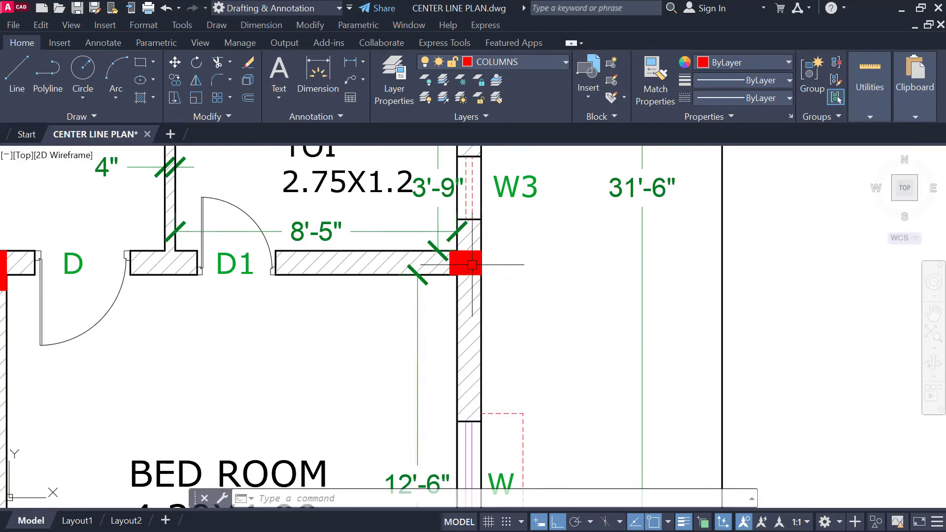
# Step: Select the column at the lower bedroom's outer front corner to inspect its orientation where the two walls meet
pyautogui.scroll(-2, 472, 265)
pyautogui.scroll(-1, 483, 271)
pyautogui.moveTo(472, 310); pyautogui.dragTo(450, 184, button='middle')
pyautogui.scroll(3, 449, 300)
pyautogui.click(532, 298)
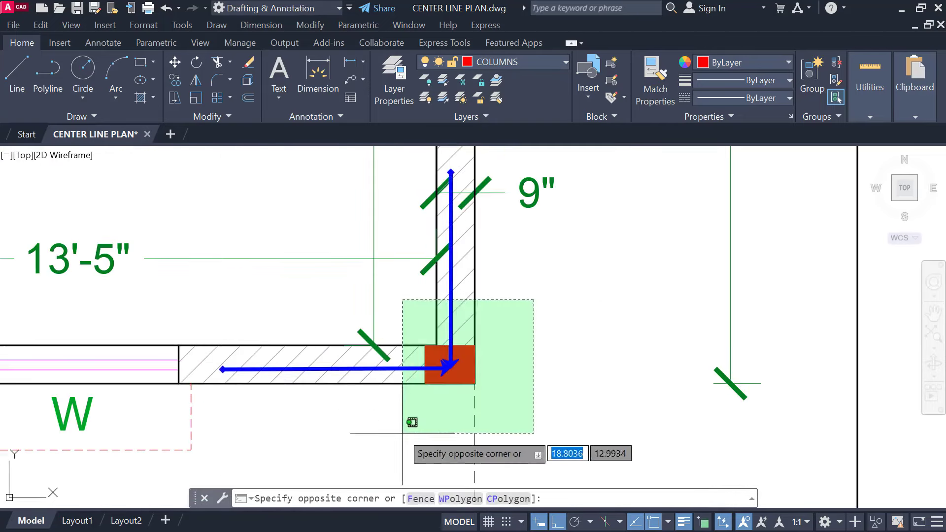
pyautogui.click(402, 433)
pyautogui.press('Escape')
pyautogui.click(411, 306)
pyautogui.click(521, 406)
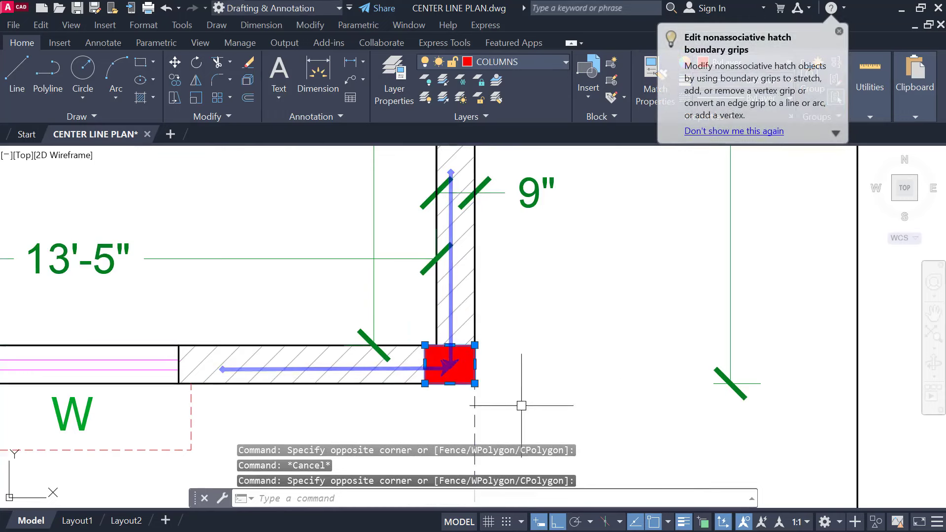
# Step: Select the outer-wall column between the toilet and lower bedroom for inspection, then clear the selection
pyautogui.scroll(-3, 517, 367)
pyautogui.moveTo(540, 267); pyautogui.dragTo(518, 365, button='middle')
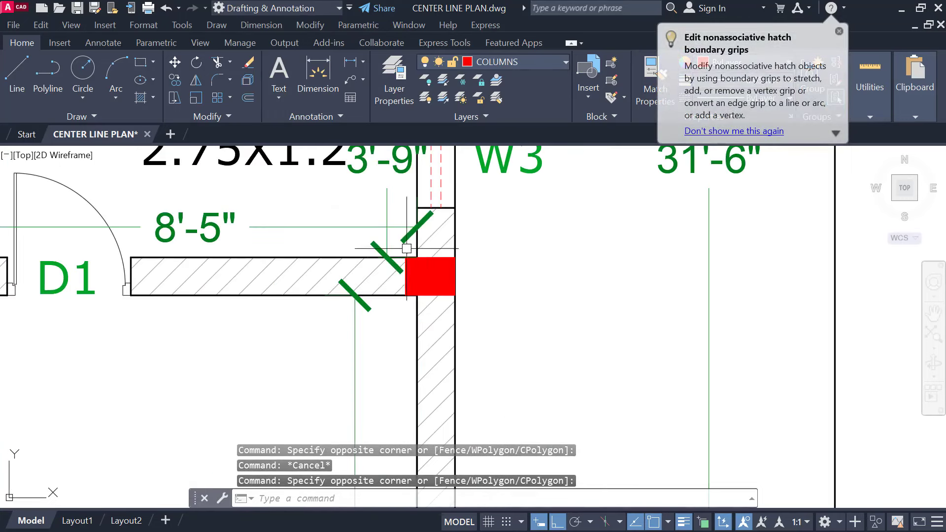
pyautogui.click(394, 242)
pyautogui.click(463, 311)
pyautogui.press('Escape')
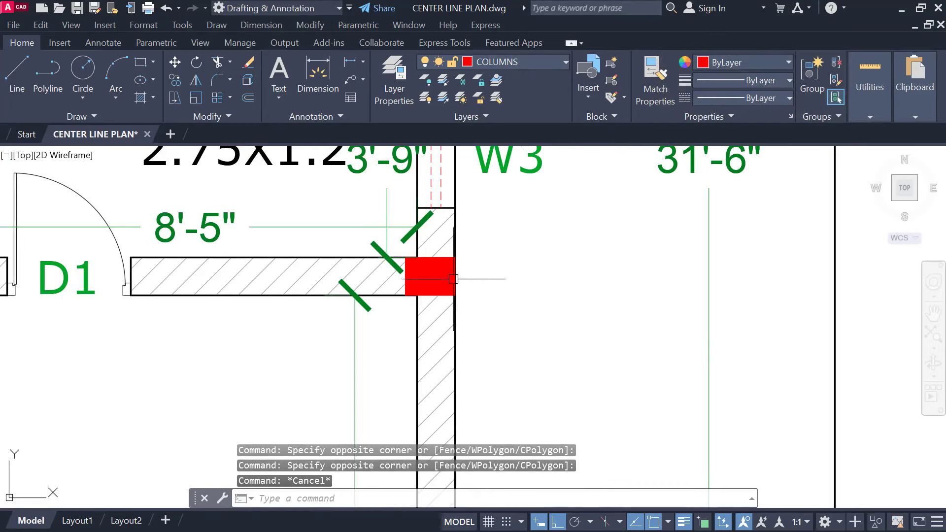
# Step: Select the column where the stair wall meets the lower bedroom's door wall, check its orientation, and clear the selection
pyautogui.scroll(-2, 440, 283)
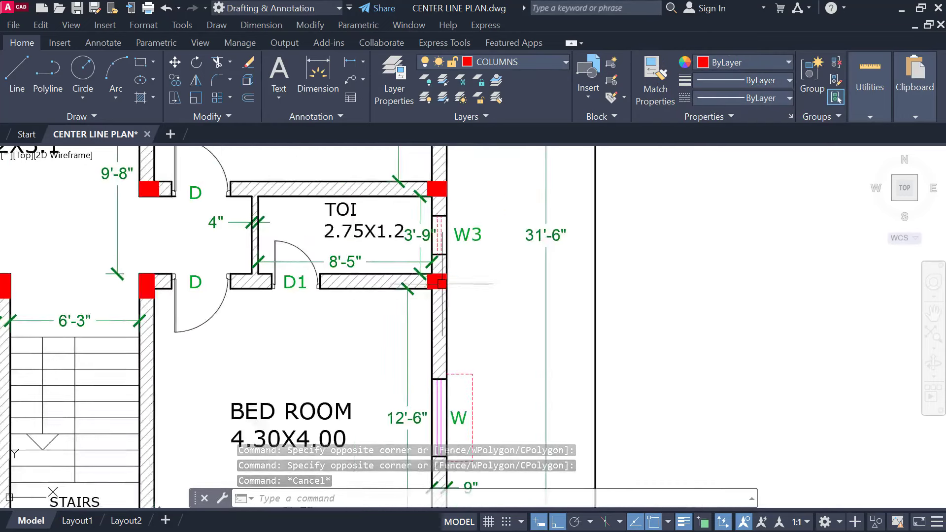
pyautogui.moveTo(441, 283); pyautogui.dragTo(675, 283, button='middle')
pyautogui.moveTo(209, 279)
pyautogui.mouseDown(button='middle')
pyautogui.moveTo(296, 295)
pyautogui.moveTo(426, 352)
pyautogui.mouseUp(button='middle')
pyautogui.moveTo(537, 344)
pyautogui.mouseDown(button='middle')
pyautogui.moveTo(439, 319)
pyautogui.moveTo(426, 299)
pyautogui.mouseUp(button='middle')
pyautogui.moveTo(336, 317)
pyautogui.mouseDown(button='middle')
pyautogui.moveTo(364, 301)
pyautogui.moveTo(256, 322)
pyautogui.mouseUp(button='middle')
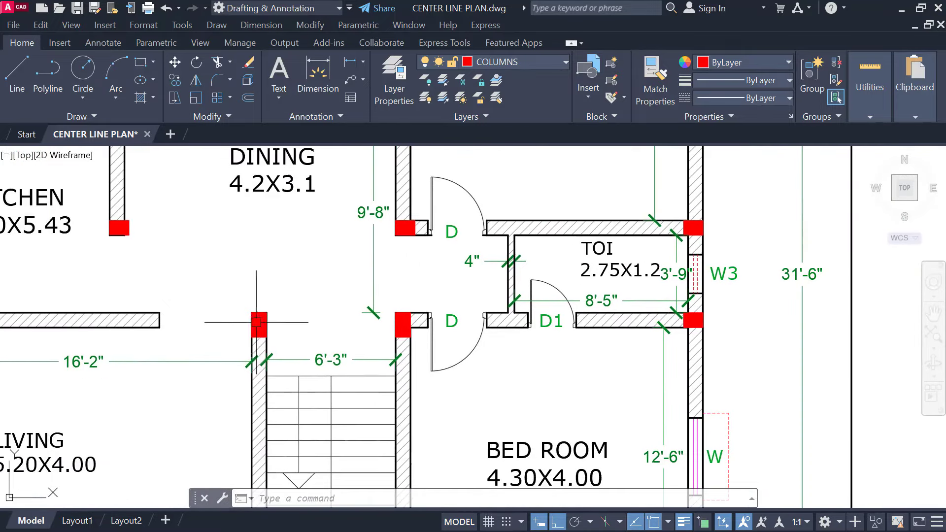
pyautogui.click(393, 299)
pyautogui.click(424, 358)
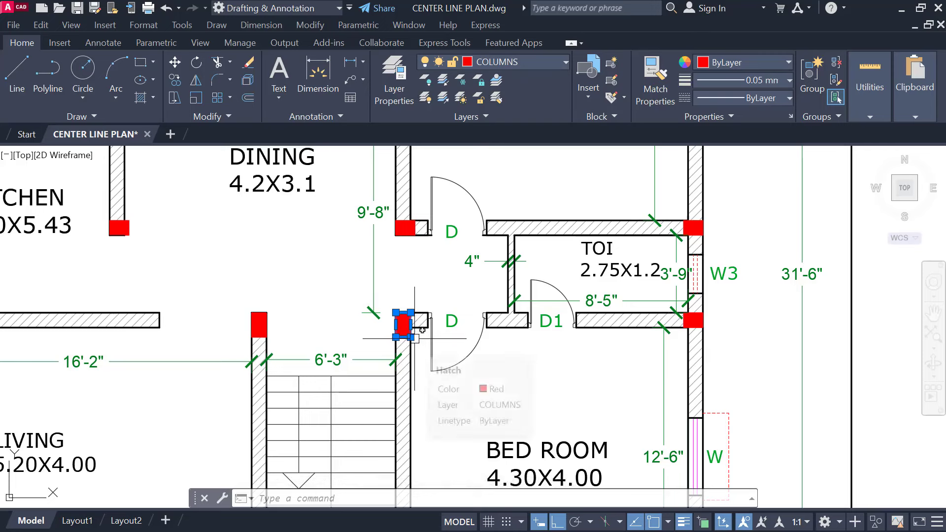
pyautogui.press('Escape')
# Step: Review the overall arrangement of the columns across the whole ground floor plan
pyautogui.scroll(-2, 454, 291)
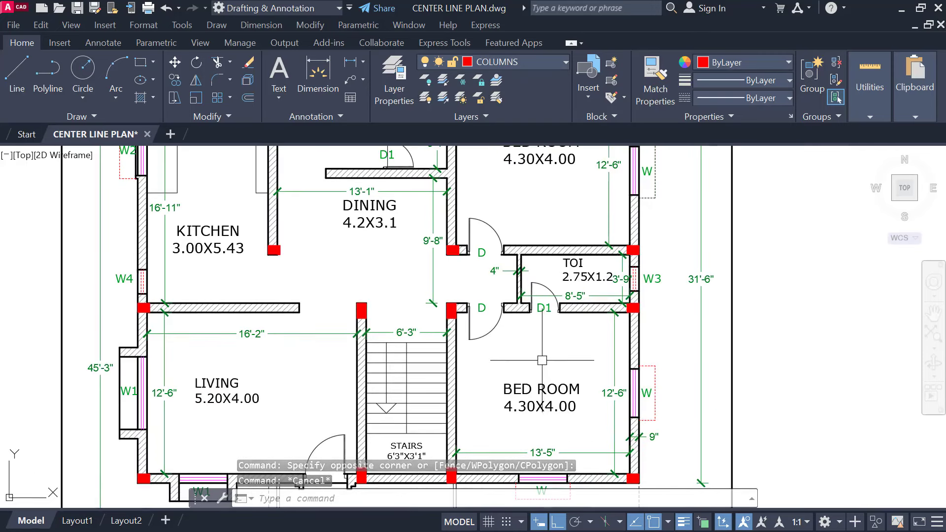
pyautogui.scroll(-2, 367, 334)
pyautogui.moveTo(363, 335)
pyautogui.mouseDown(button='middle')
pyautogui.moveTo(409, 328)
pyautogui.moveTo(370, 319)
pyautogui.mouseUp(button='middle')
pyautogui.scroll(2, 395, 333)
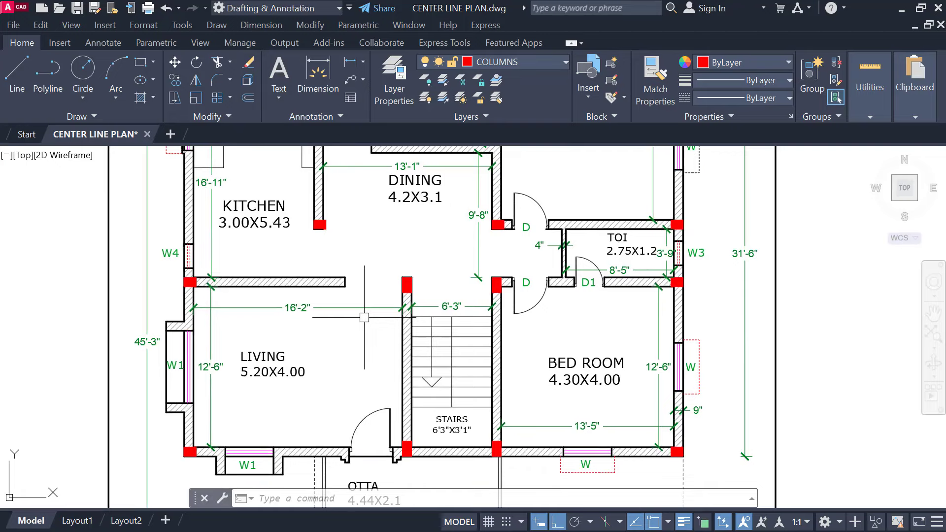
pyautogui.scroll(-5, 360, 303)
pyautogui.moveTo(360, 302); pyautogui.dragTo(344, 349, button='middle')
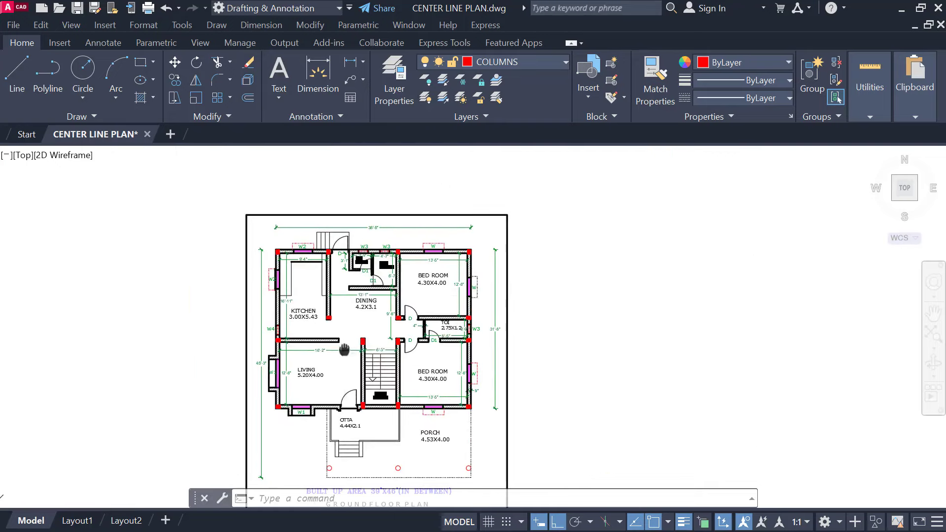
pyautogui.scroll(4, 345, 323)
pyautogui.moveTo(345, 315)
pyautogui.mouseDown(button='middle')
pyautogui.moveTo(353, 330)
pyautogui.moveTo(387, 326)
pyautogui.mouseUp(button='middle')
pyautogui.scroll(-2, 355, 325)
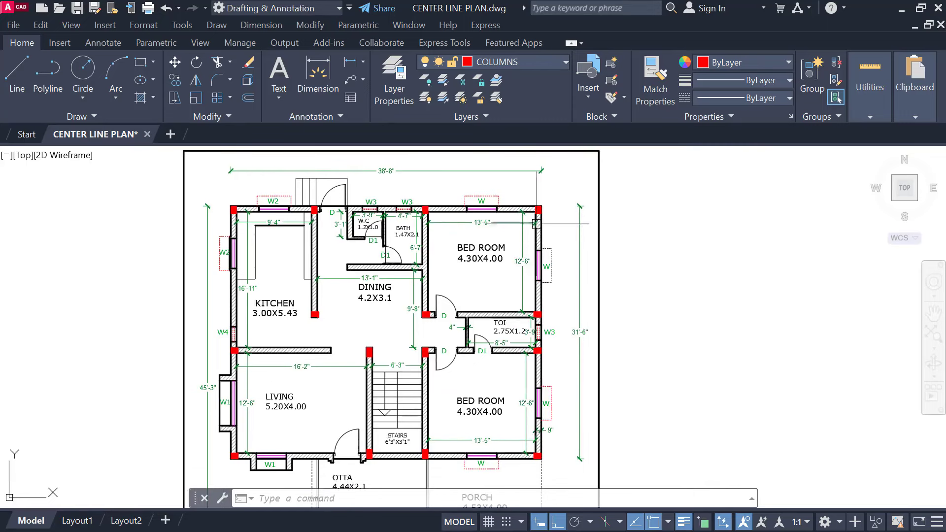
# Step: Examine how the columns line up along the rear wall and around the kitchen, dining and living areas
pyautogui.scroll(4, 257, 220)
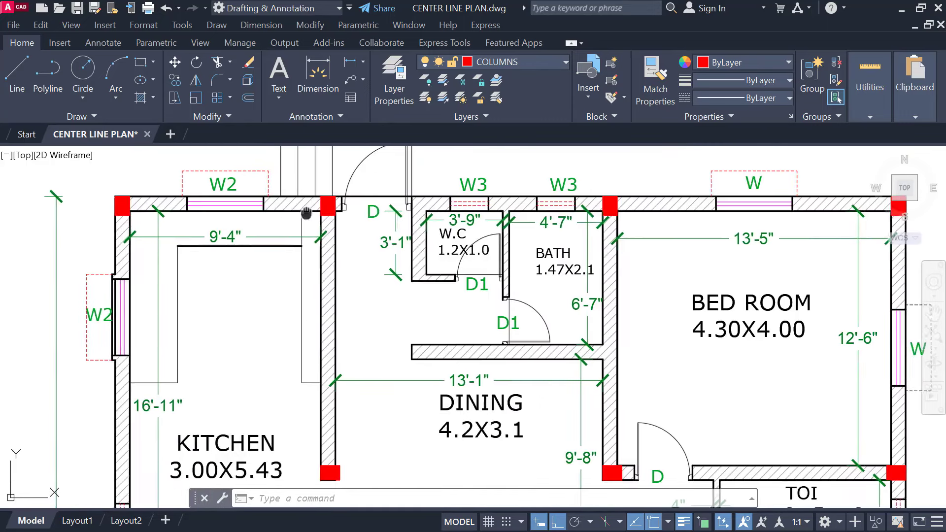
pyautogui.moveTo(308, 212); pyautogui.dragTo(325, 212, button='middle')
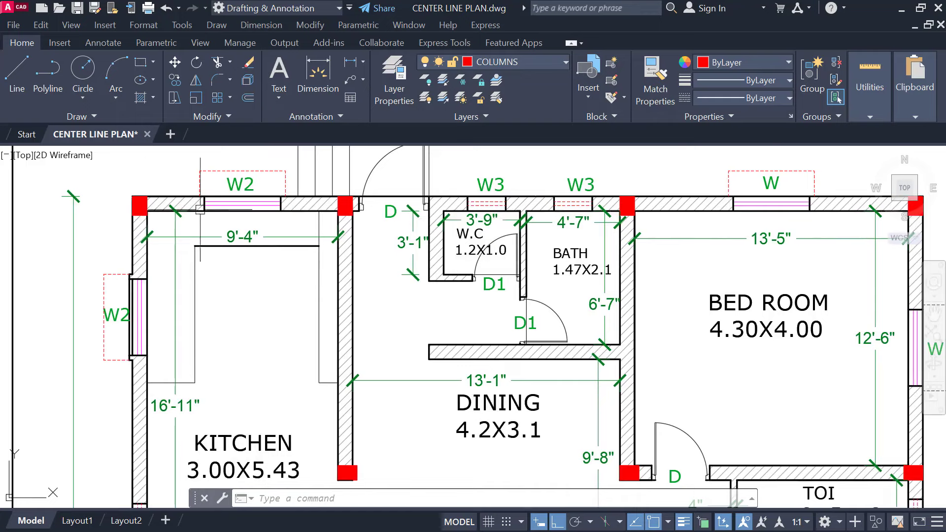
pyautogui.scroll(2, 122, 209)
pyautogui.moveTo(128, 207); pyautogui.dragTo(260, 228, button='middle')
pyautogui.scroll(-4, 260, 228)
pyautogui.moveTo(422, 458); pyautogui.dragTo(446, 268, button='middle')
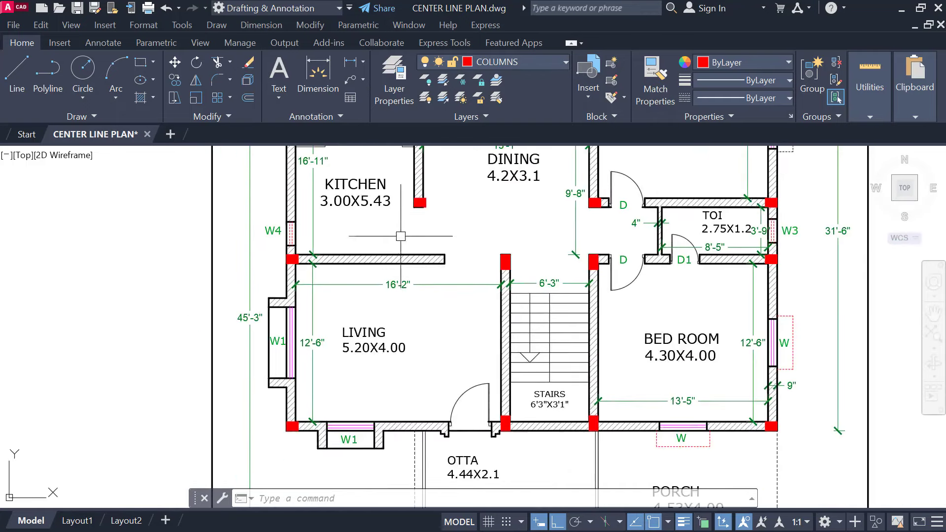
pyautogui.moveTo(396, 158); pyautogui.dragTo(377, 292, button='middle')
pyautogui.scroll(1, 378, 264)
pyautogui.moveTo(373, 237); pyautogui.dragTo(376, 307, button='middle')
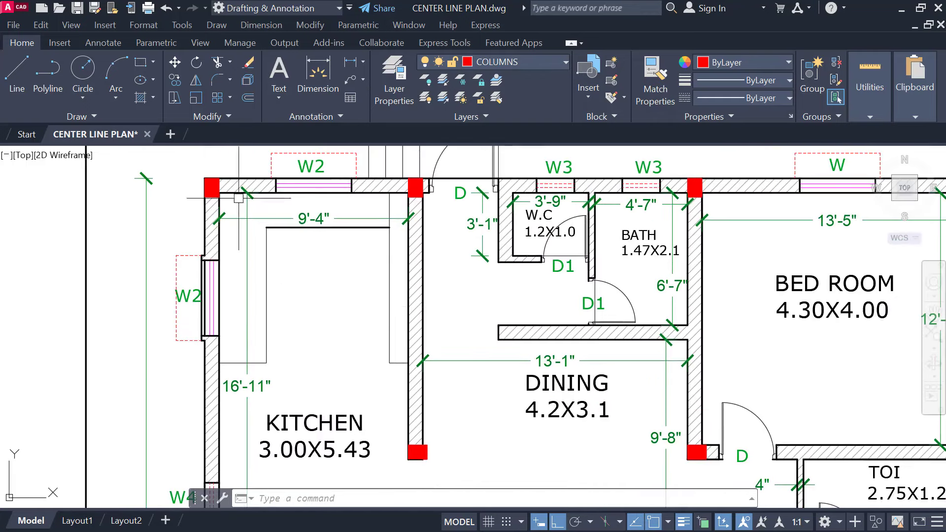
pyautogui.scroll(-3, 238, 198)
pyautogui.moveTo(367, 340); pyautogui.dragTo(363, 258, button='middle')
pyautogui.scroll(3, 263, 208)
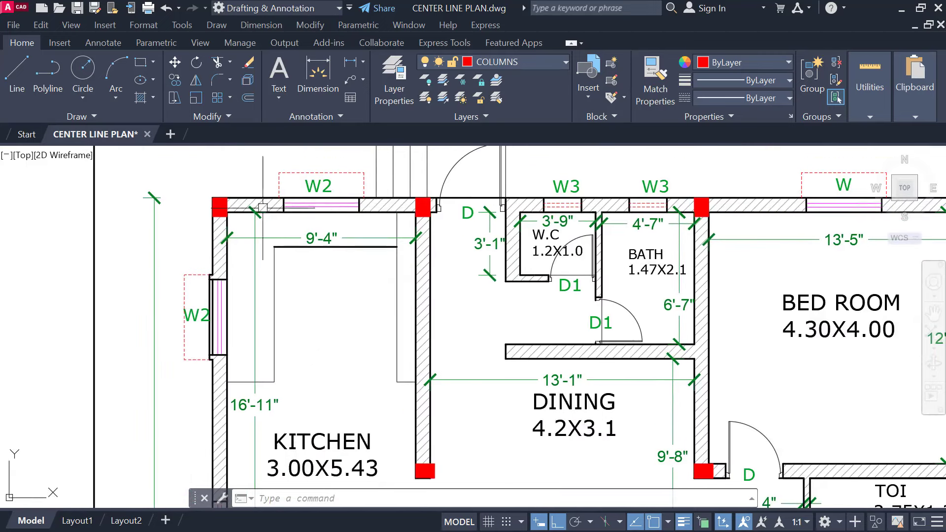
# Step: Select the rear wall's column row and the row from kitchen to toilet to check their alignment, then clear the selection
pyautogui.click(184, 180)
pyautogui.scroll(-2, 277, 197)
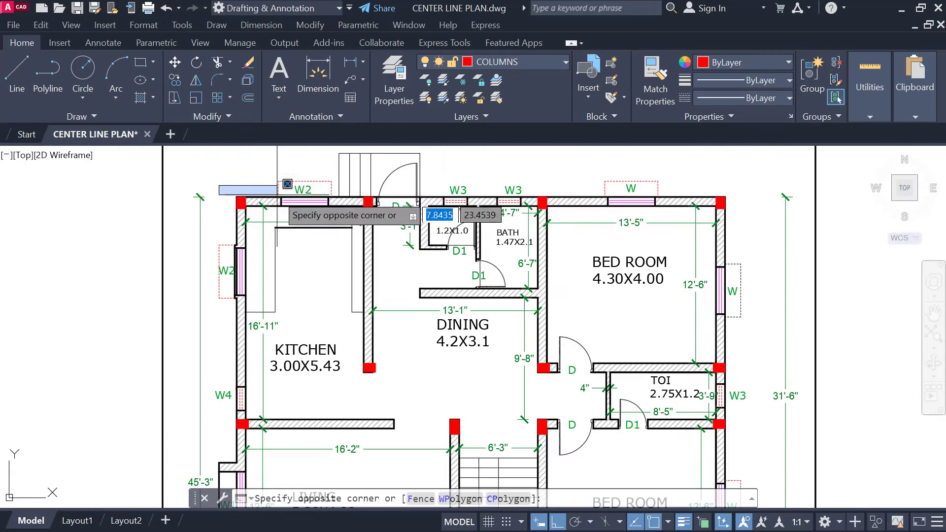
pyautogui.click(771, 215)
pyautogui.moveTo(582, 384); pyautogui.dragTo(427, 287, button='middle')
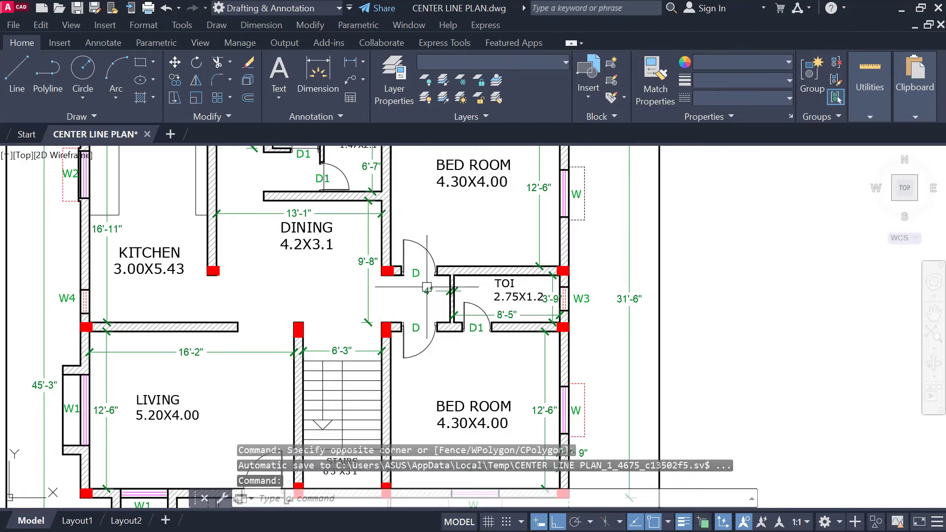
pyautogui.click(196, 254)
pyautogui.click(586, 284)
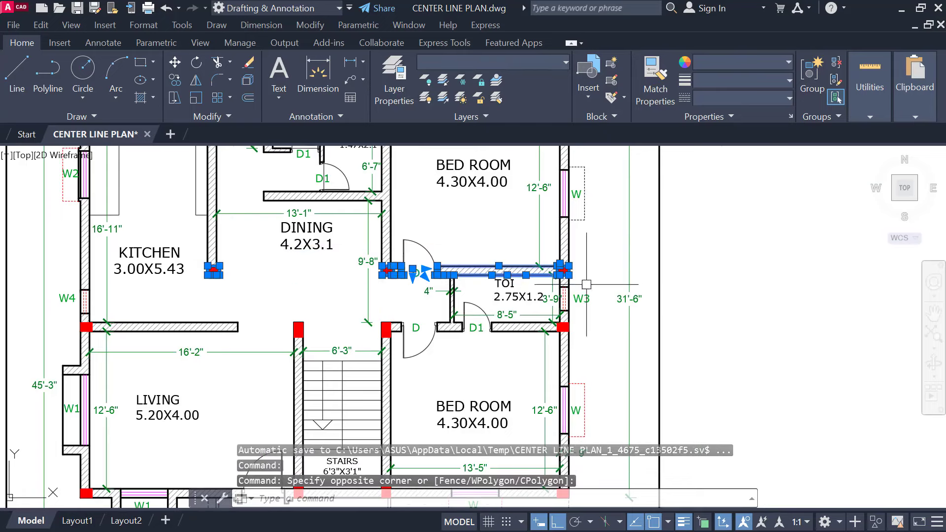
pyautogui.press('Escape')
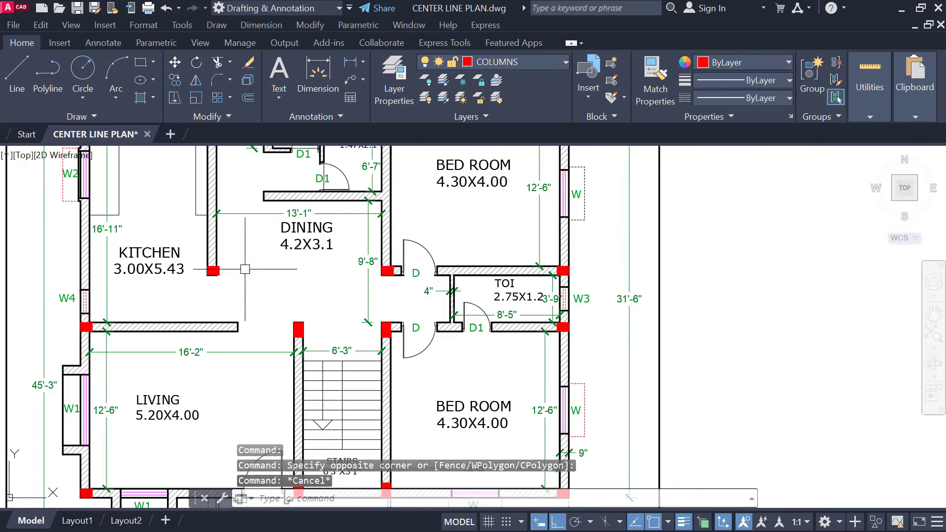
# Step: Select the column rows along the living room's kitchen-side wall and the front wall to check alignment, then clear the selection
pyautogui.scroll(3, 197, 295)
pyautogui.scroll(-3, 307, 275)
pyautogui.moveTo(407, 316); pyautogui.dragTo(416, 268, button='middle')
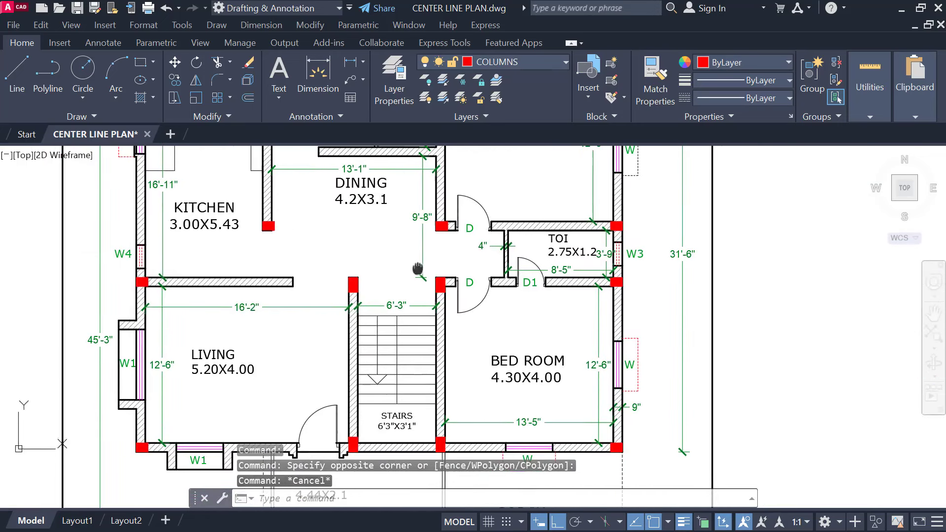
pyautogui.click(84, 253)
pyautogui.click(643, 298)
pyautogui.moveTo(659, 321); pyautogui.dragTo(674, 227, button='middle')
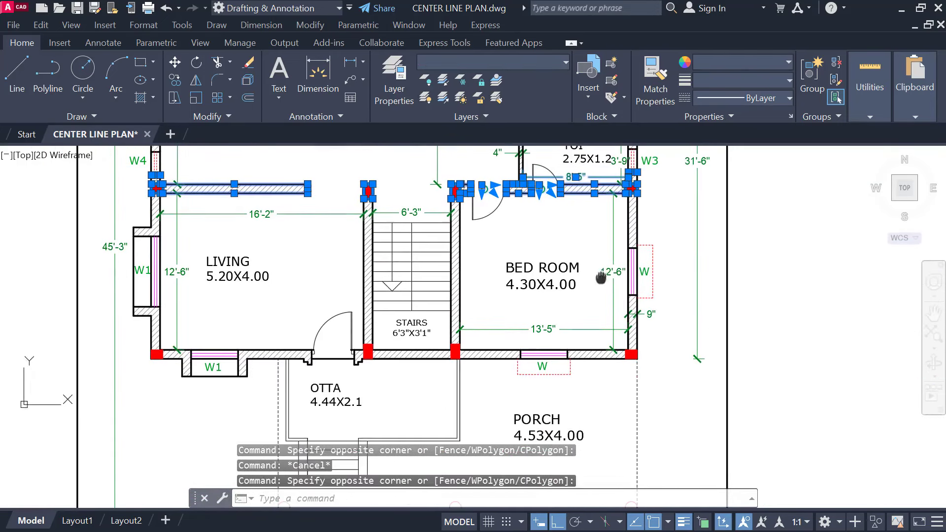
pyautogui.click(122, 335)
pyautogui.click(656, 369)
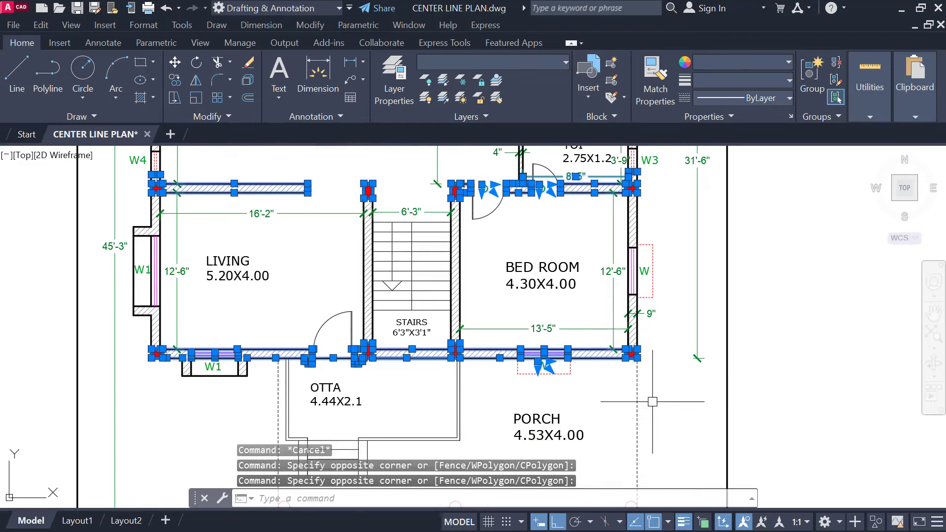
pyautogui.press('Escape')
# Step: Select the two rear-wall columns at either end of the kitchen
pyautogui.scroll(-2, 553, 359)
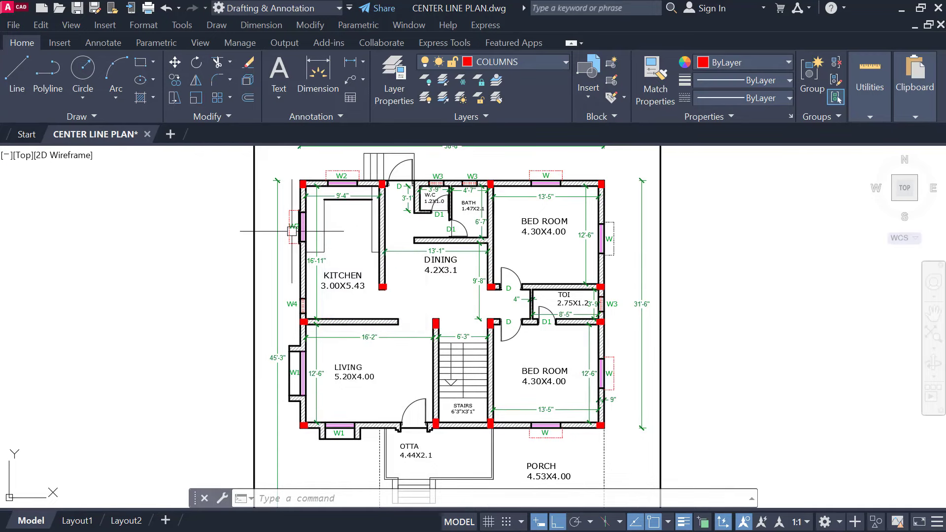
pyautogui.scroll(-2, 185, 236)
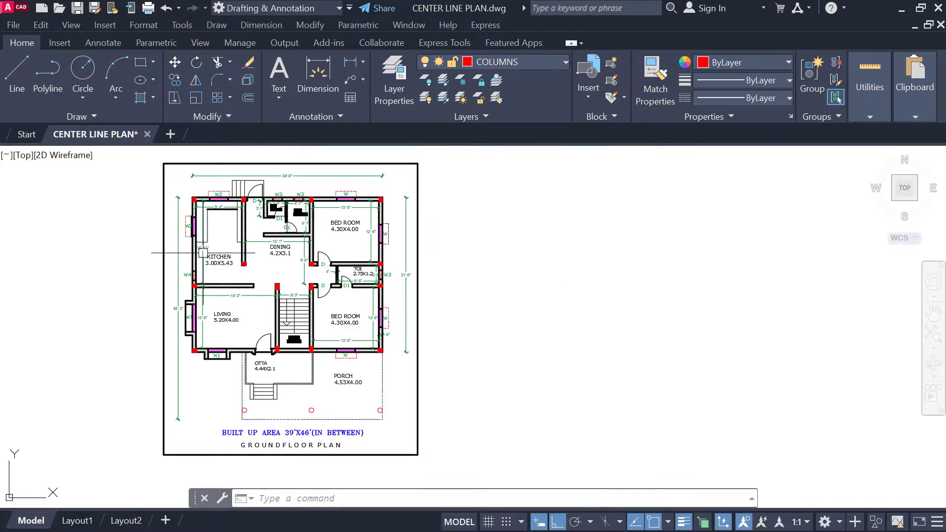
pyautogui.scroll(2, 204, 210)
pyautogui.scroll(-4, 199, 211)
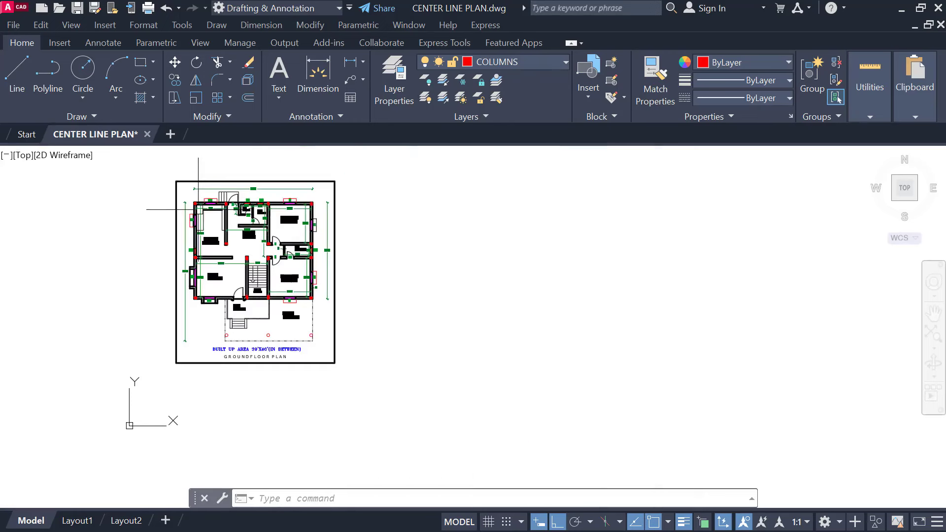
pyautogui.scroll(5, 198, 209)
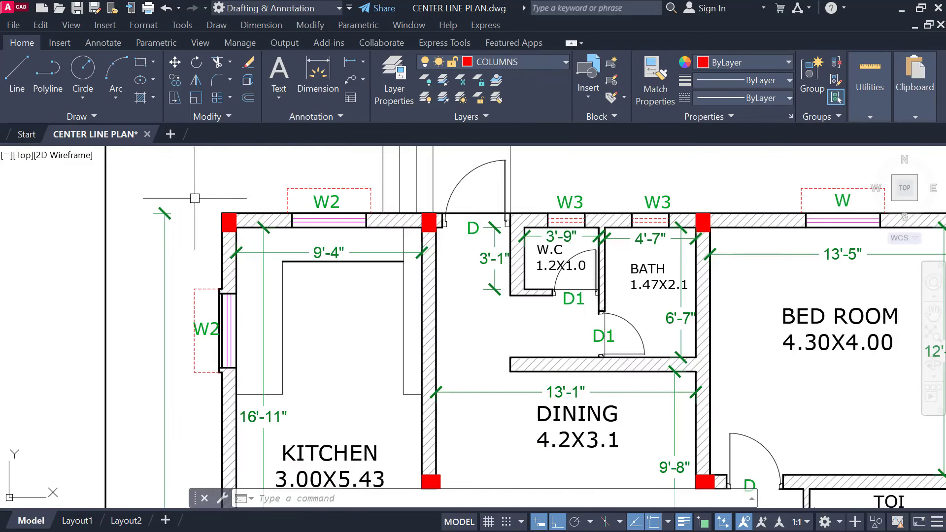
pyautogui.click(194, 193)
pyautogui.click(240, 234)
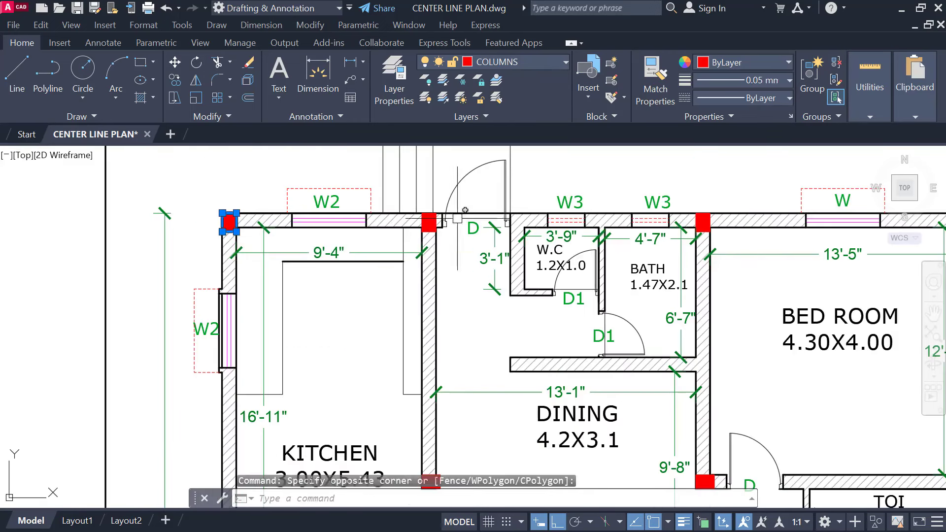
pyautogui.click(408, 196)
pyautogui.click(447, 237)
# Step: Add the rear-wall columns at both corners of the upper bedroom to the selection
pyautogui.moveTo(610, 235); pyautogui.dragTo(362, 208, button='middle')
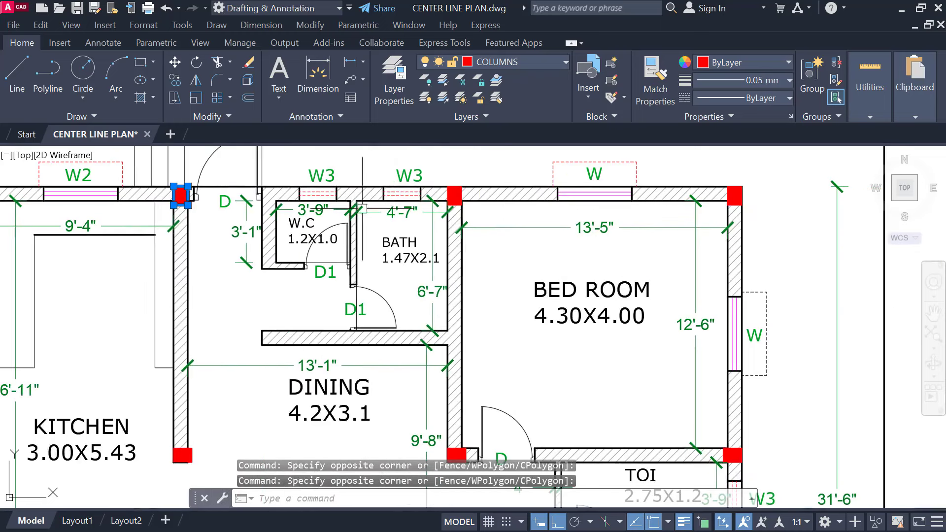
pyautogui.click(437, 167)
pyautogui.click(570, 234)
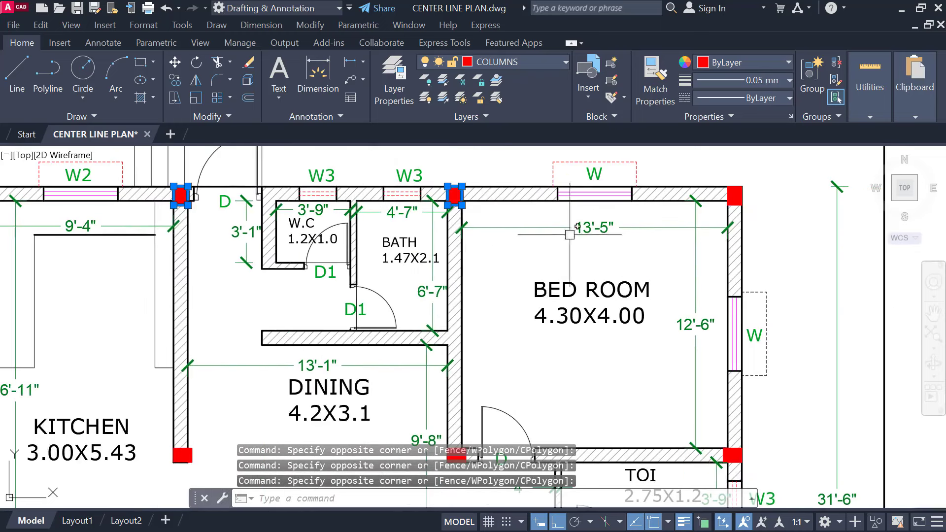
pyautogui.click(713, 181)
pyautogui.click(772, 217)
# Step: Select the column row from the kitchen–dining wall to the outer wall at the toilet, then clear the whole column selection
pyautogui.scroll(-2, 578, 193)
pyautogui.scroll(2, 435, 298)
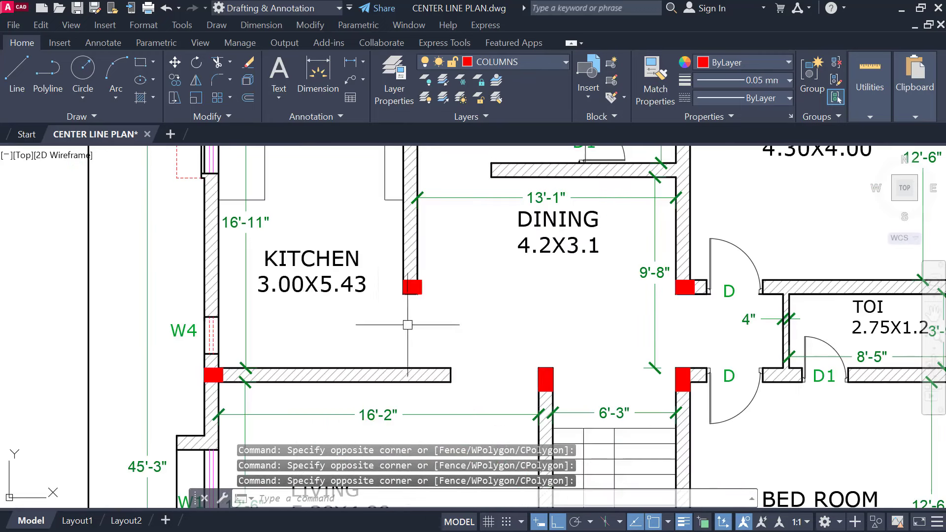
pyautogui.click(392, 274)
pyautogui.click(436, 302)
pyautogui.moveTo(591, 320); pyautogui.dragTo(331, 296, button='middle')
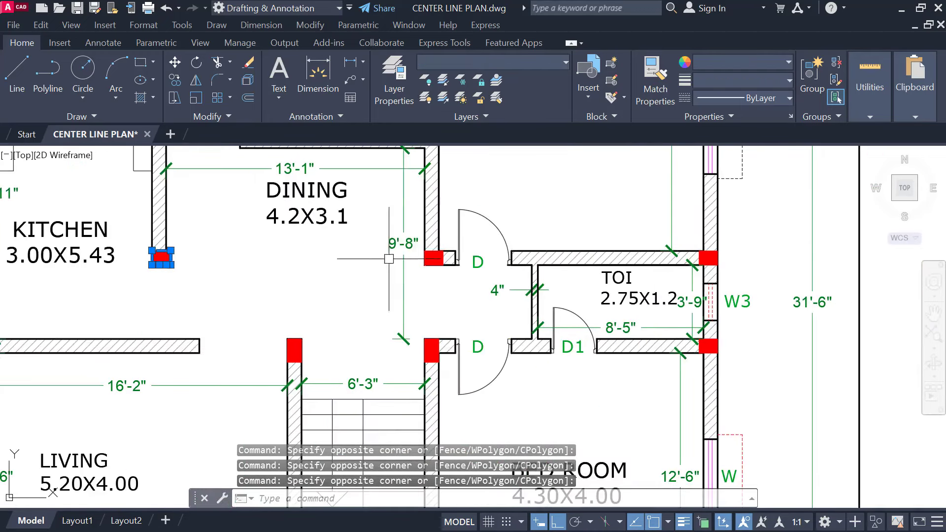
pyautogui.scroll(2, 419, 255)
pyautogui.click(412, 242)
pyautogui.click(456, 278)
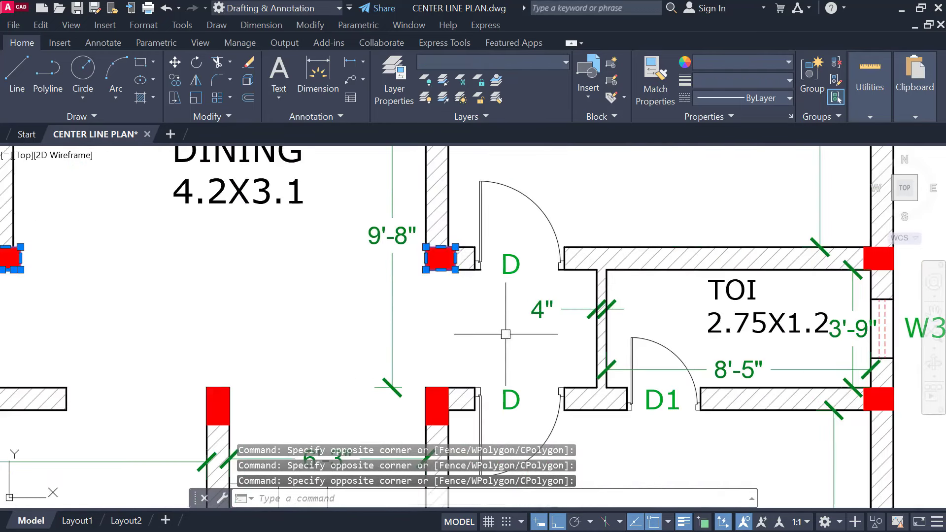
pyautogui.moveTo(876, 245); pyautogui.dragTo(524, 194, button='middle')
pyautogui.click(487, 180)
pyautogui.click(572, 210)
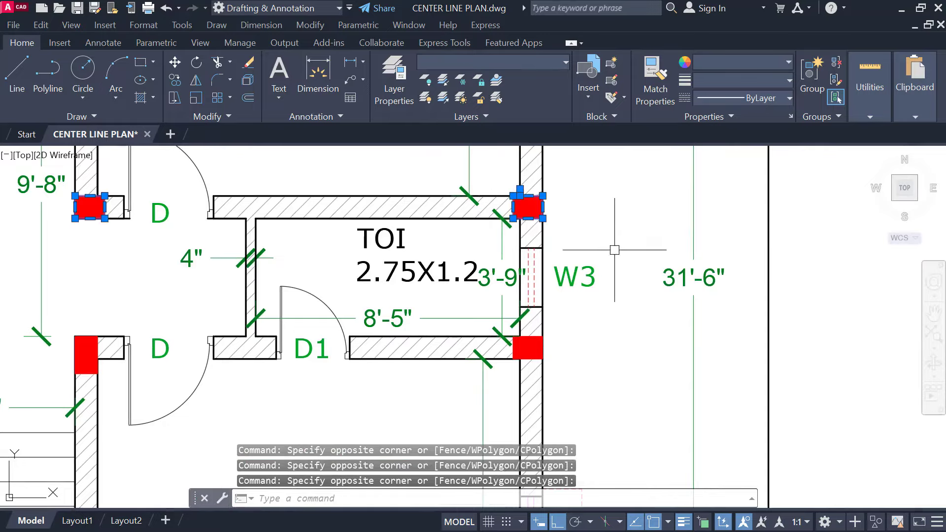
pyautogui.scroll(-5, 581, 217)
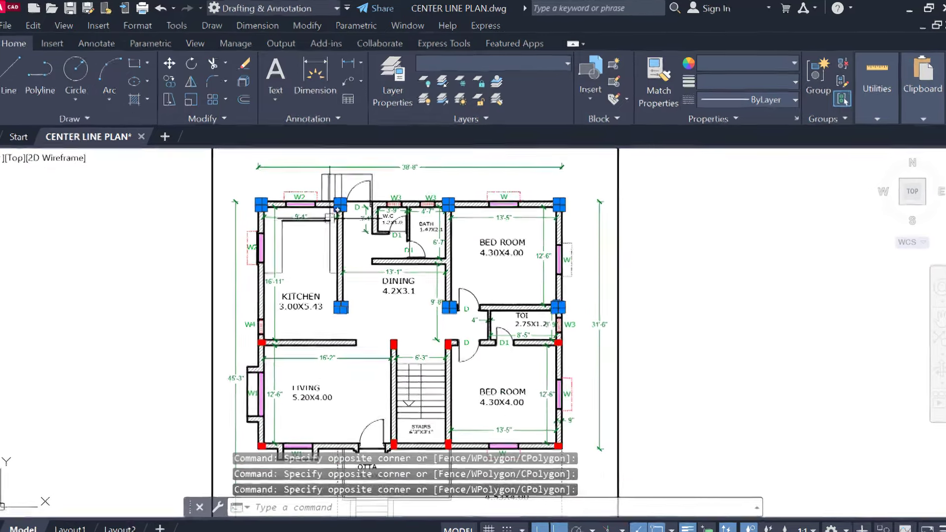
pyautogui.press('Escape')
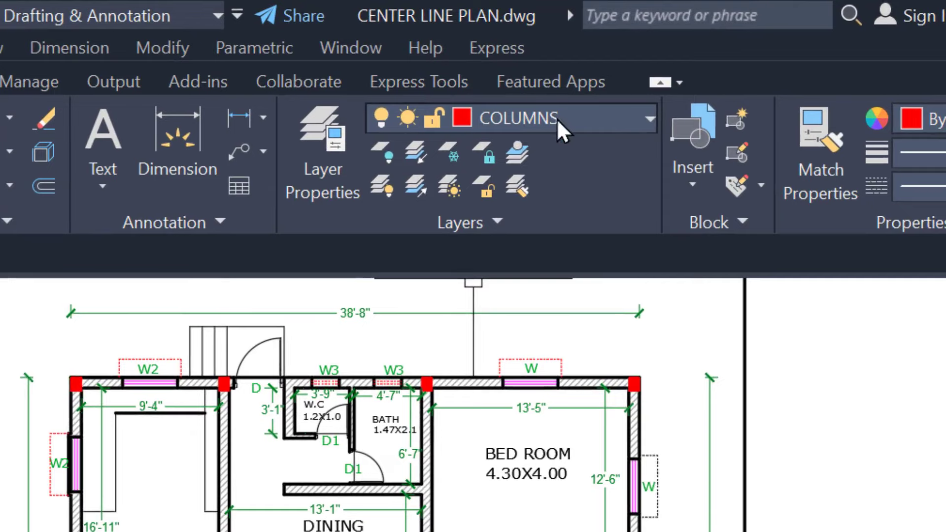
# Step: Look over the layer list, then select the two columns in line with the toilet's upper wall
pyautogui.click(535, 119)
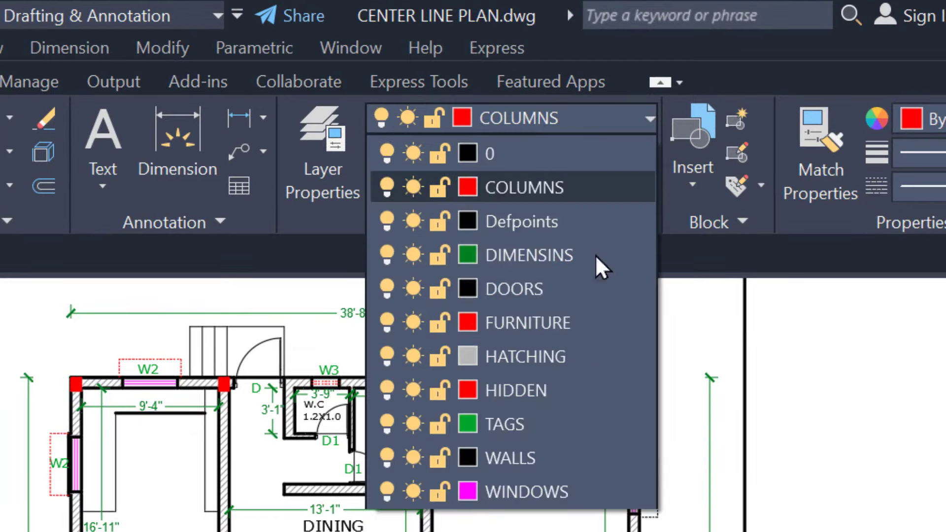
pyautogui.press('Escape')
pyautogui.scroll(5, 602, 447)
pyautogui.click(545, 350)
pyautogui.click(621, 409)
pyautogui.click(235, 385)
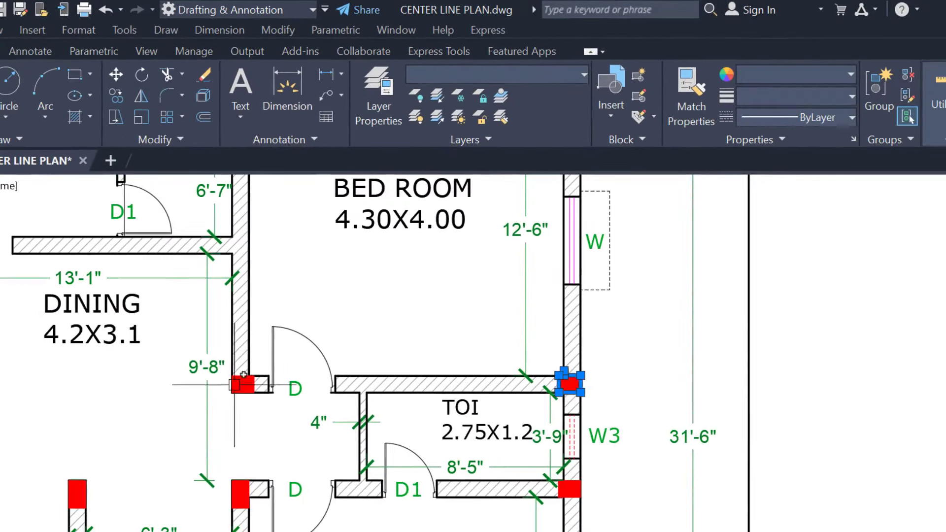
pyautogui.click(220, 345)
pyautogui.click(273, 399)
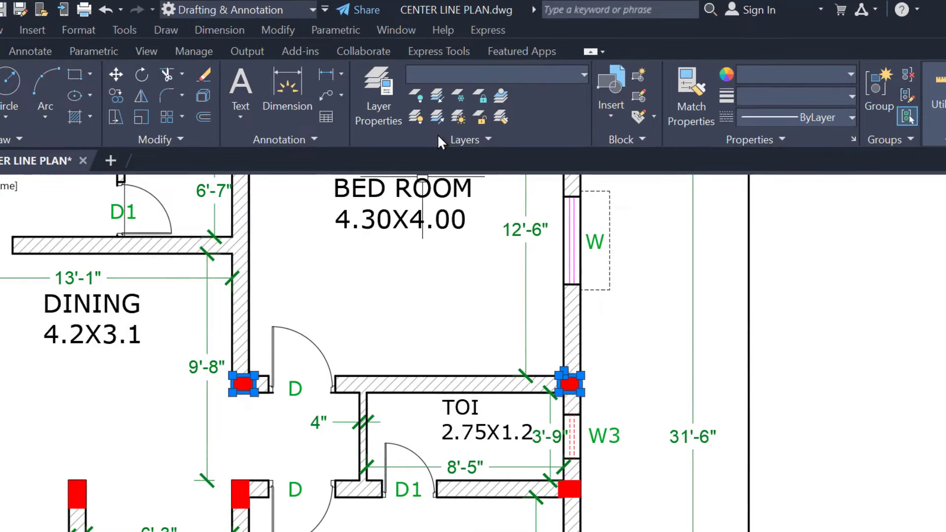
# Step: Turn off the WINDOWS, WALLS, TAGS, HIDDEN and HATCHING layers and make DOORS the current layer
pyautogui.click(504, 76)
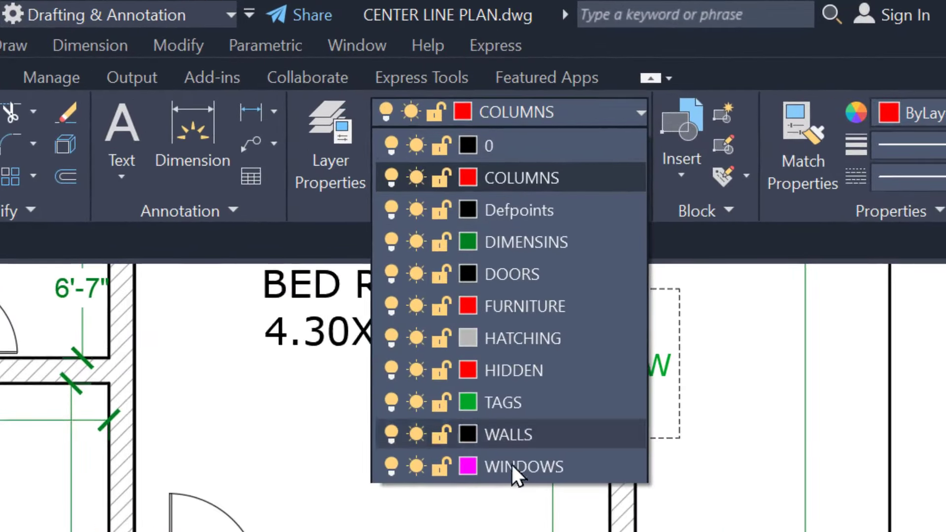
pyautogui.click(391, 465)
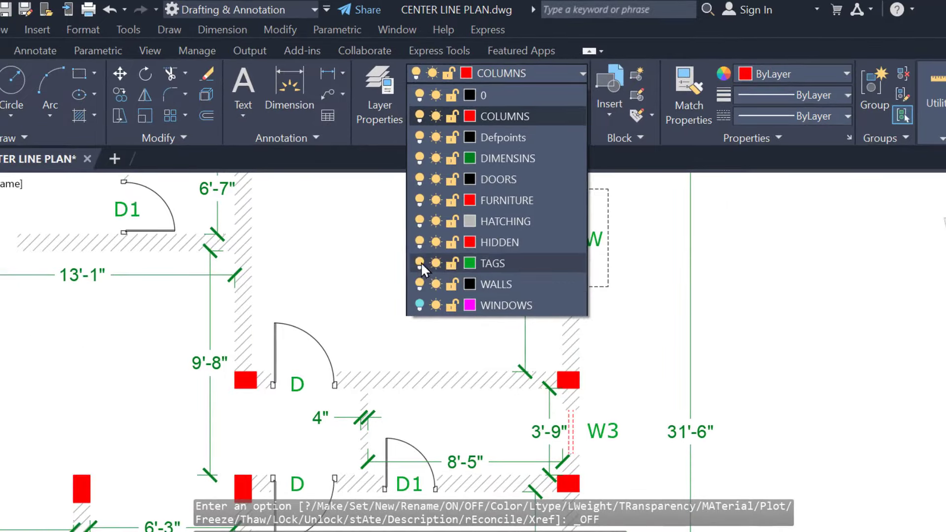
pyautogui.click(419, 263)
pyautogui.click(419, 241)
pyautogui.click(420, 221)
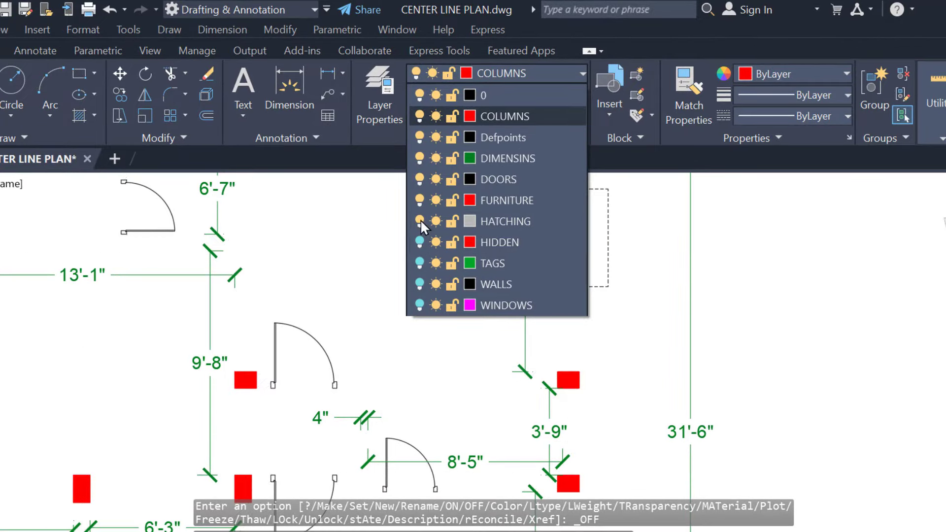
pyautogui.click(413, 186)
pyautogui.click(491, 69)
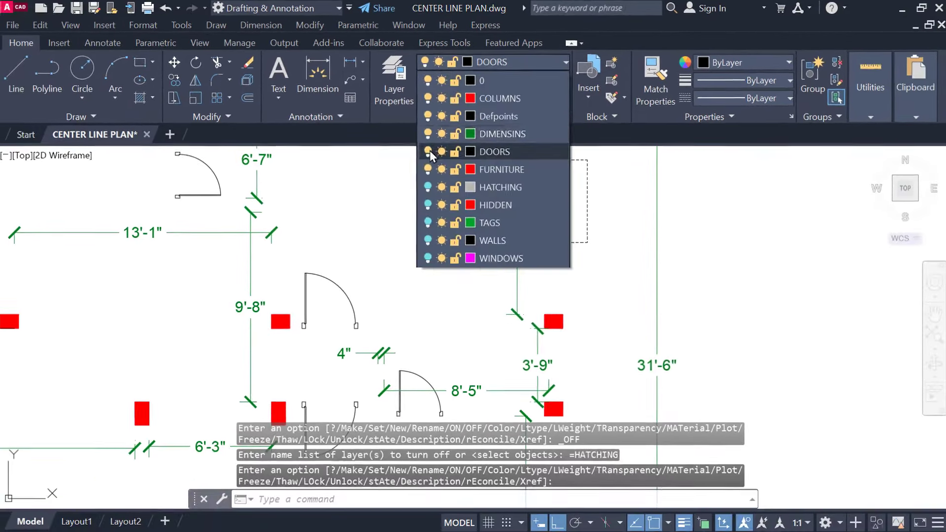
pyautogui.click(429, 149)
pyautogui.press('Escape')
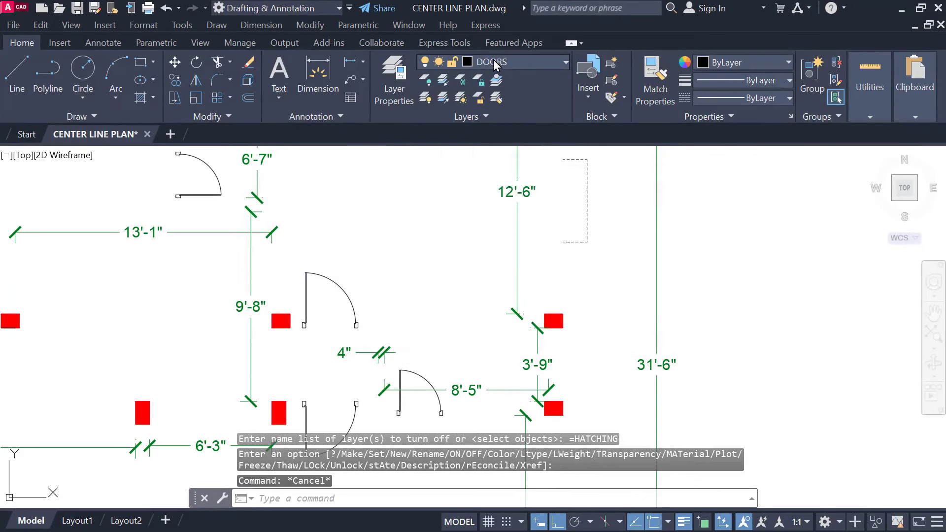
# Step: Turn off the Defpoints and DIMENSINS layers and the current DOORS layer
pyautogui.click(493, 60)
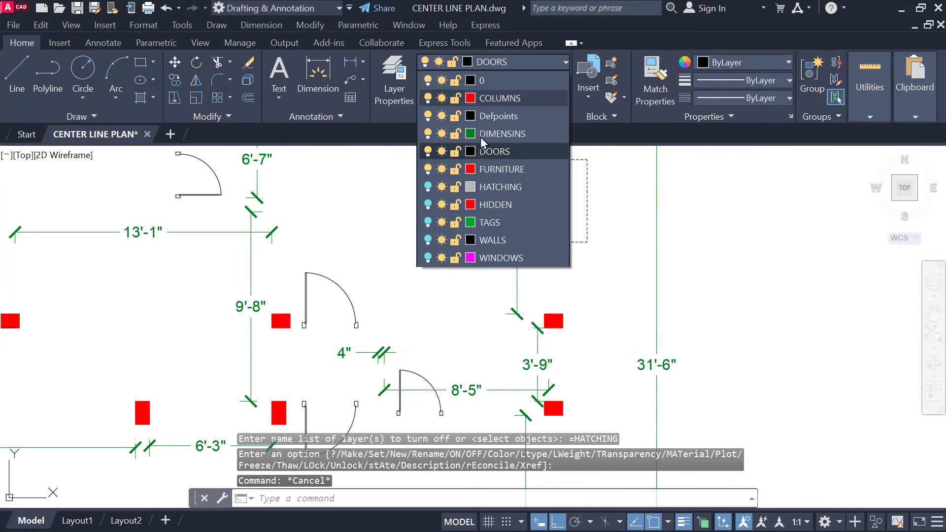
pyautogui.click(427, 116)
pyautogui.click(428, 133)
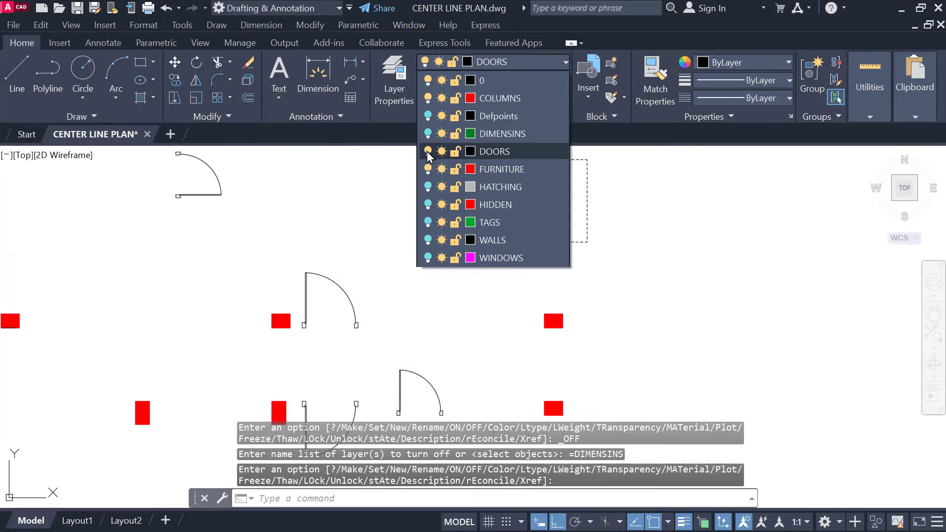
pyautogui.click(427, 151)
pyautogui.click(419, 267)
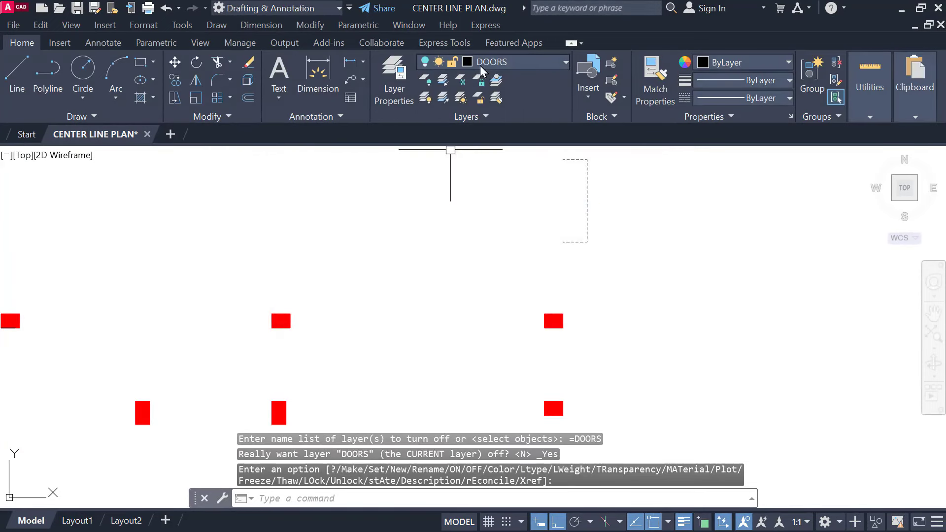
# Step: Turn off the FURNITURE and 0 layers, leaving only COLUMNS on
pyautogui.click(479, 66)
pyautogui.click(428, 169)
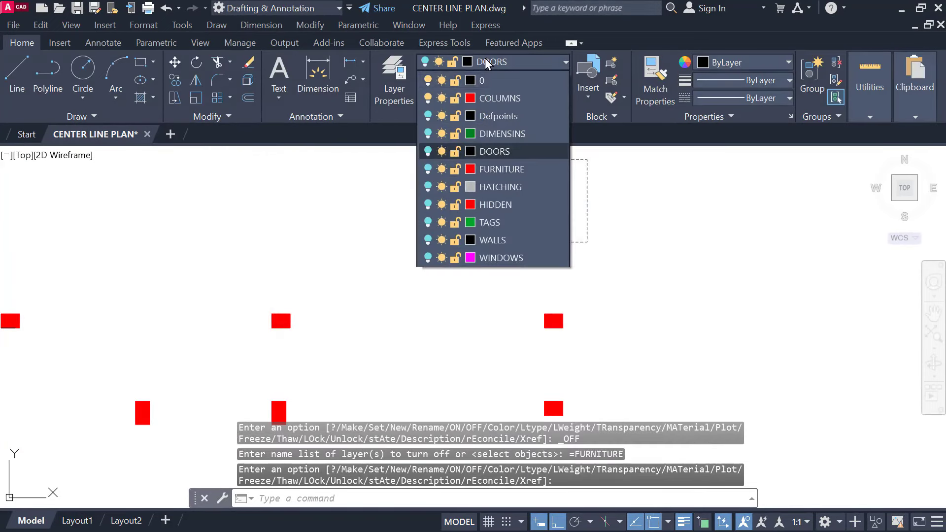
pyautogui.click(485, 61)
pyautogui.click(477, 67)
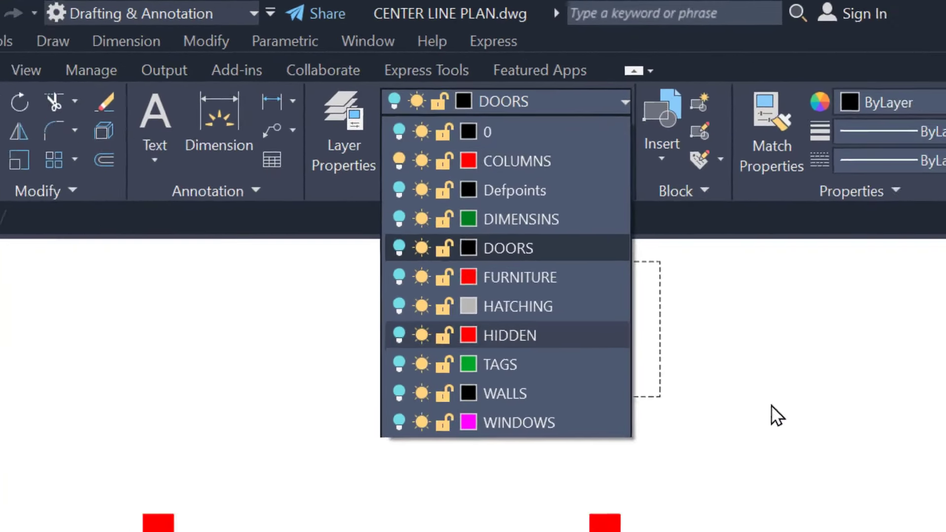
pyautogui.click(815, 474)
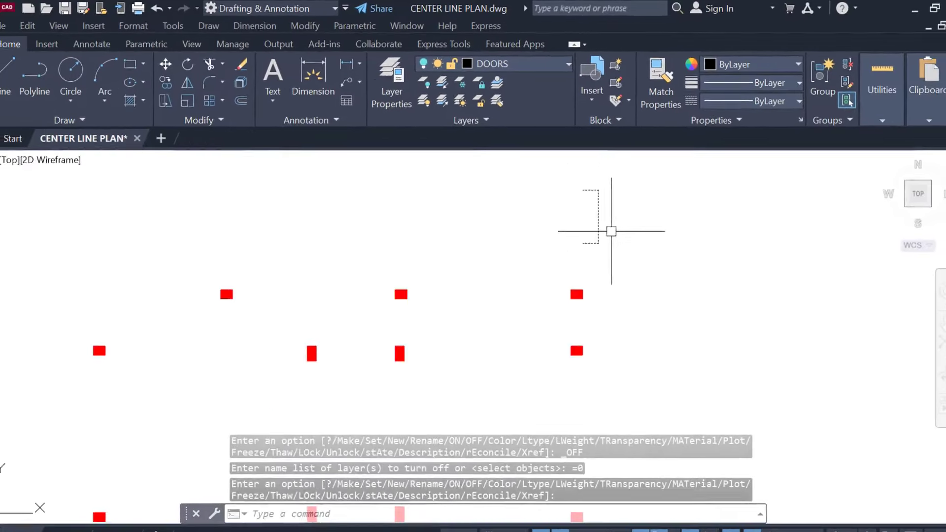
# Step: Examine the isolated columns from the rear wall row down to the round porch columns
pyautogui.moveTo(510, 246)
pyautogui.mouseDown(button='middle')
pyautogui.moveTo(521, 296)
pyautogui.moveTo(500, 279)
pyautogui.mouseUp(button='middle')
pyautogui.scroll(-1, 521, 295)
pyautogui.scroll(2, 487, 210)
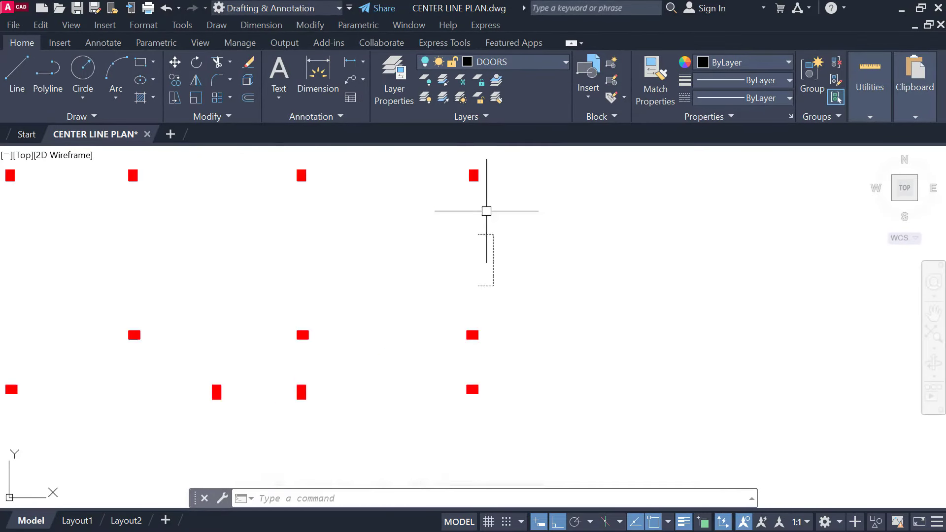
pyautogui.scroll(-2, 556, 233)
pyautogui.scroll(2, 538, 345)
pyautogui.scroll(2, 415, 326)
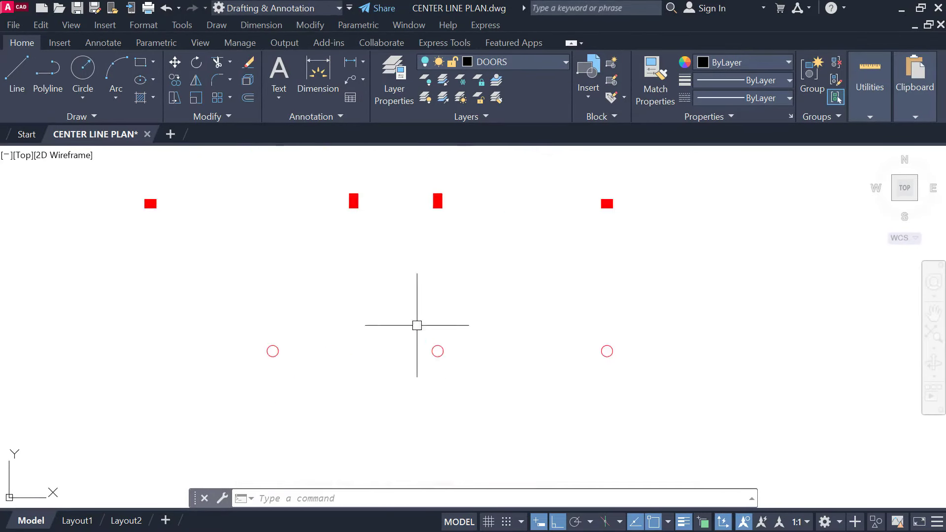
pyautogui.moveTo(416, 325); pyautogui.dragTo(471, 333, button='middle')
pyautogui.scroll(2, 471, 332)
pyautogui.scroll(-1, 489, 285)
pyautogui.moveTo(488, 286); pyautogui.dragTo(336, 348, button='middle')
pyautogui.press('Escape')
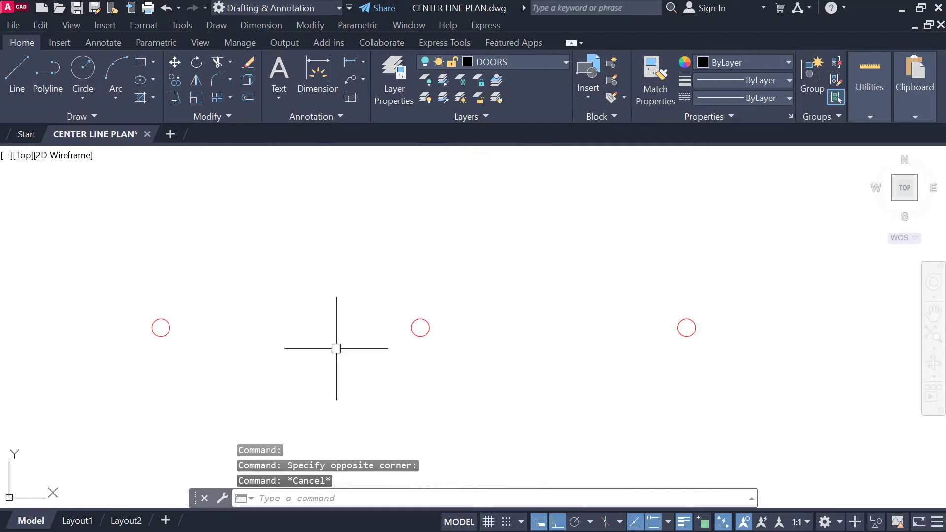
# Step: Select the three round porch columns and then all the rectangular columns, clearing the selection each time
pyautogui.click(127, 291)
pyautogui.click(791, 365)
pyautogui.scroll(-2, 660, 276)
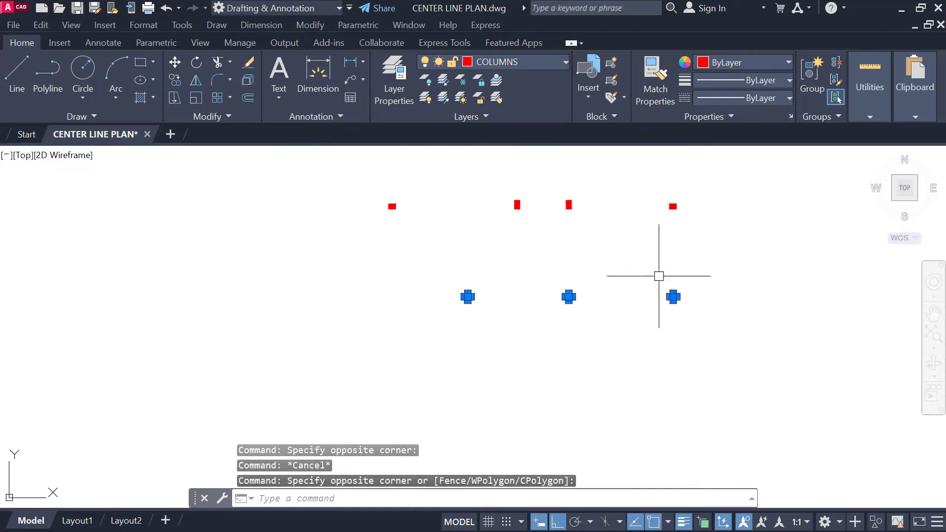
pyautogui.moveTo(659, 276); pyautogui.dragTo(581, 436, button='middle')
pyautogui.press('Escape')
pyautogui.click(587, 370)
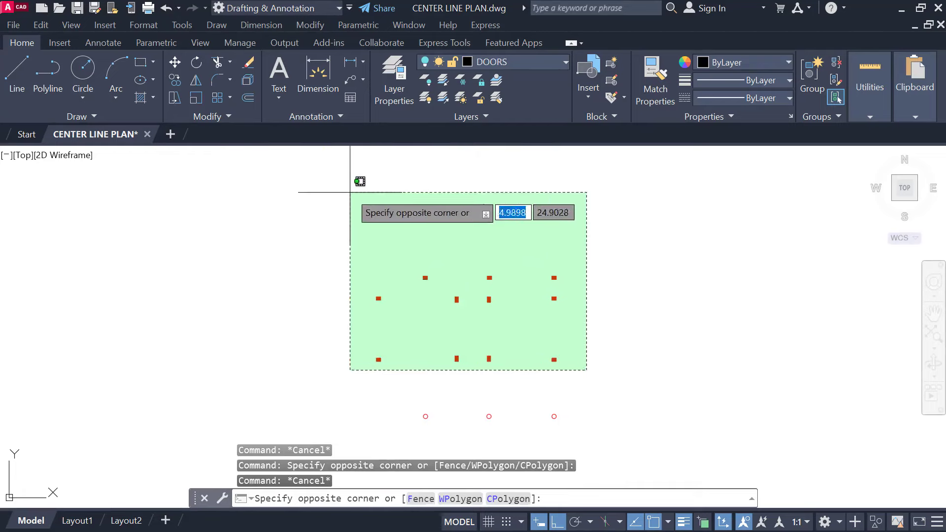
pyautogui.click(348, 191)
pyautogui.press('Escape')
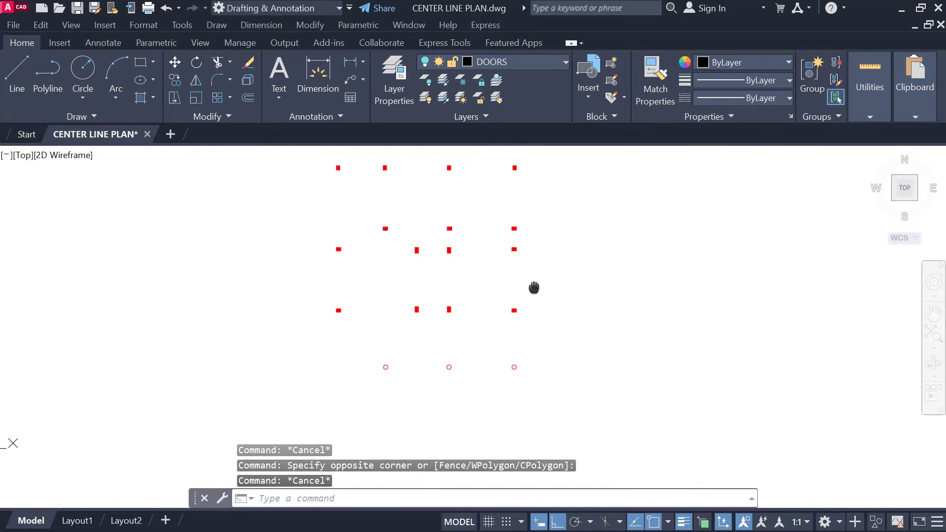
# Step: Select only the row of three round porch columns again
pyautogui.scroll(4, 390, 377)
pyautogui.click(327, 325)
pyautogui.click(792, 386)
pyautogui.press('Escape')
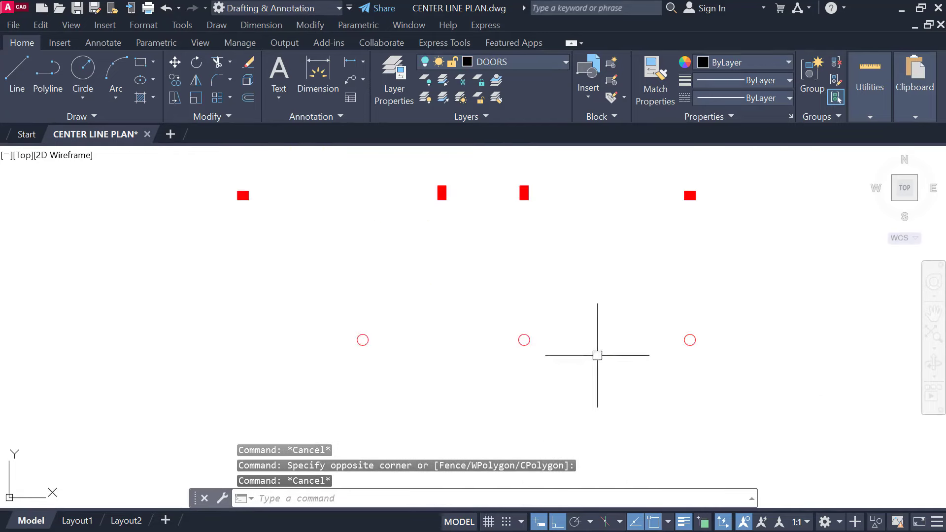
pyautogui.click(347, 305)
pyautogui.click(765, 369)
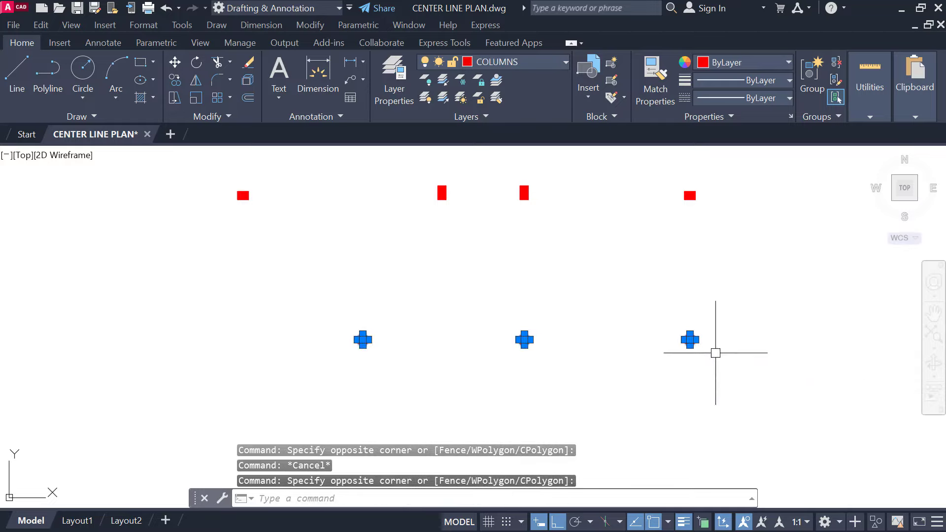
# Step: Copy all the rectangular columns, without the three round porch columns, horizontally into the empty area to the right of the plan
pyautogui.press('Escape')
pyautogui.scroll(-4, 361, 312)
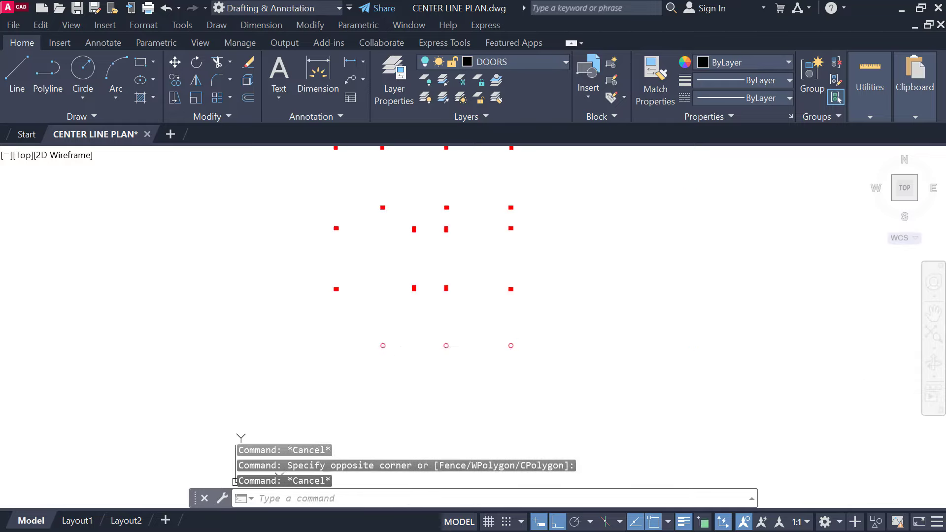
pyautogui.moveTo(469, 310); pyautogui.dragTo(456, 369, button='middle')
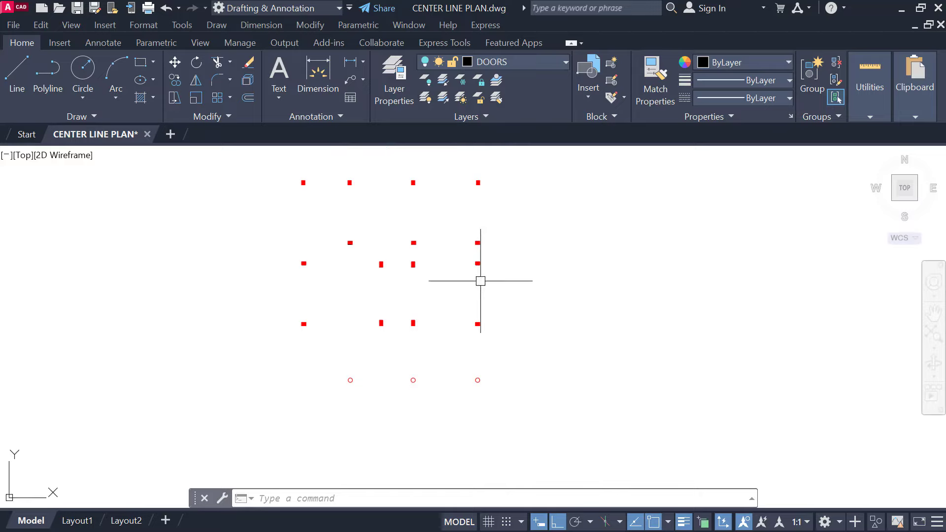
pyautogui.scroll(2, 416, 310)
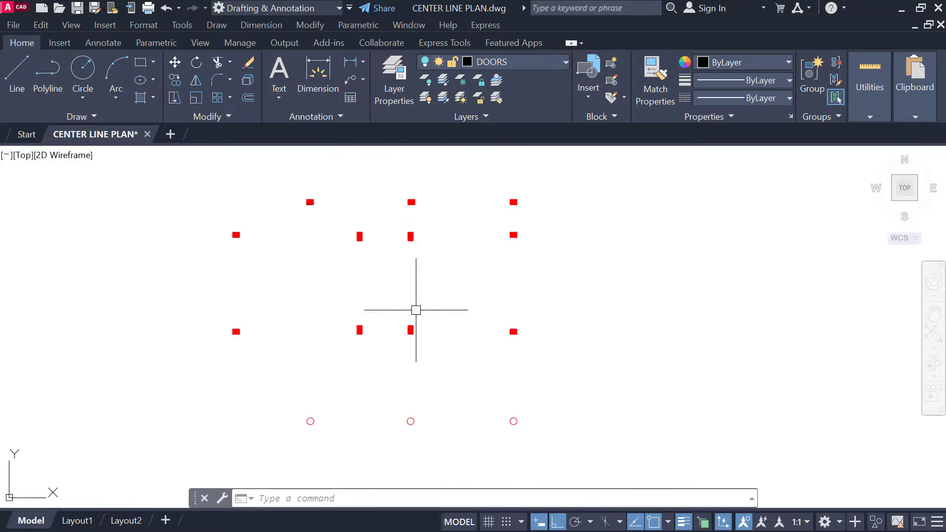
pyautogui.moveTo(416, 310); pyautogui.dragTo(422, 331, button='middle')
pyautogui.scroll(-2, 416, 360)
pyautogui.click(259, 172)
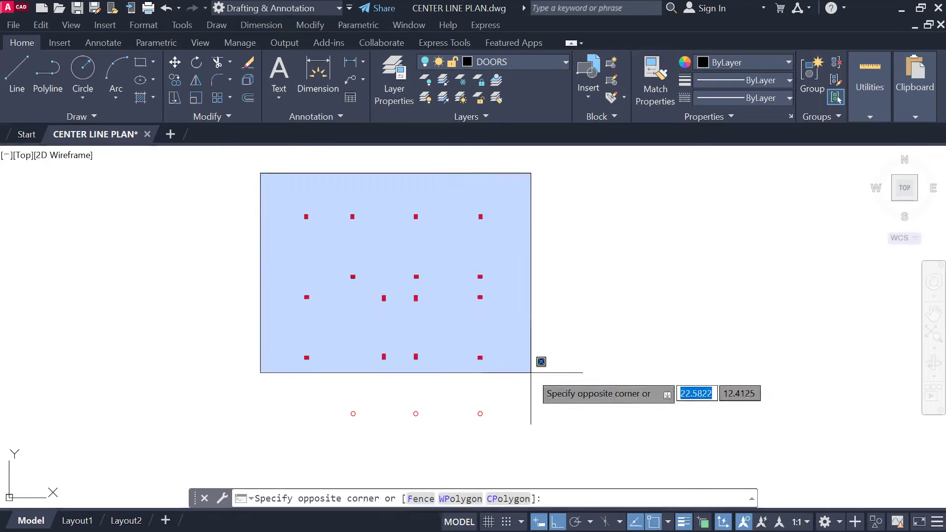
pyautogui.click(594, 427)
pyautogui.write('CO')
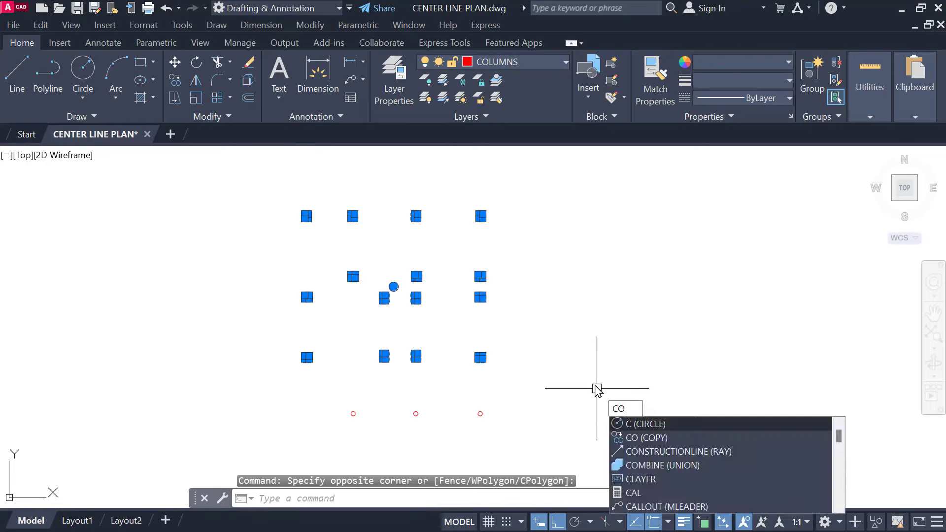
pyautogui.press('Return')
pyautogui.click(395, 376)
pyautogui.moveTo(889, 394); pyautogui.dragTo(563, 334, button='middle')
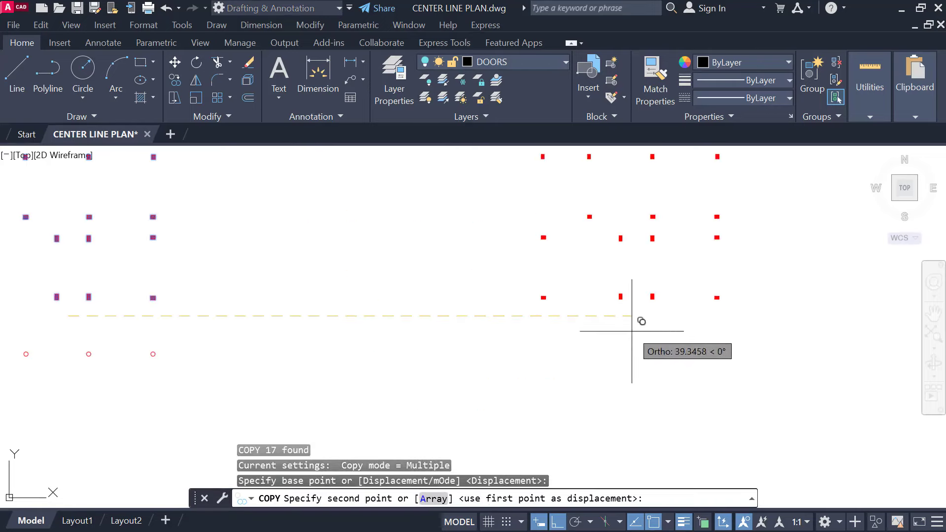
pyautogui.click(574, 323)
pyautogui.press('Escape')
pyautogui.scroll(-2, 492, 334)
pyautogui.moveTo(492, 334); pyautogui.dragTo(505, 313, button='middle')
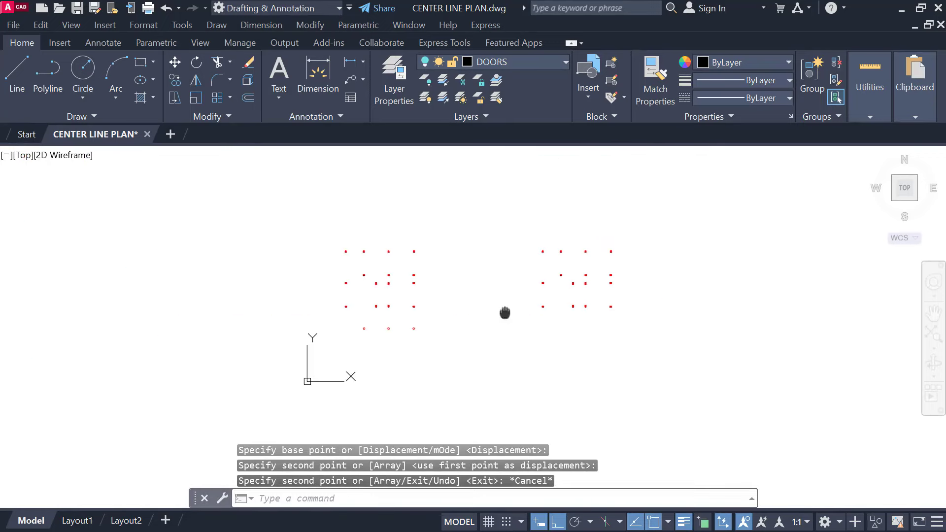
# Step: Turn the 0, Defpoints, DIMENSINS, DOORS, FURNITURE and HATCHING layers back on
pyautogui.click(497, 68)
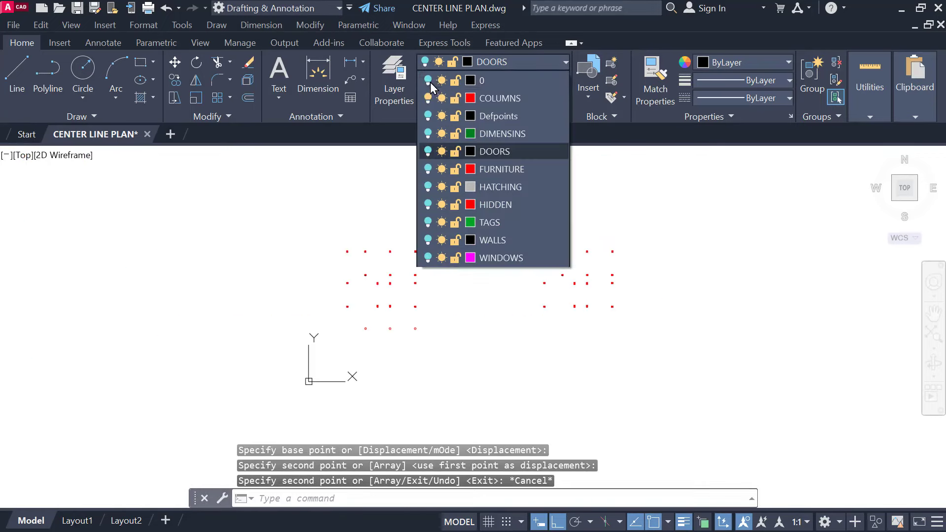
pyautogui.click(428, 115)
pyautogui.click(427, 133)
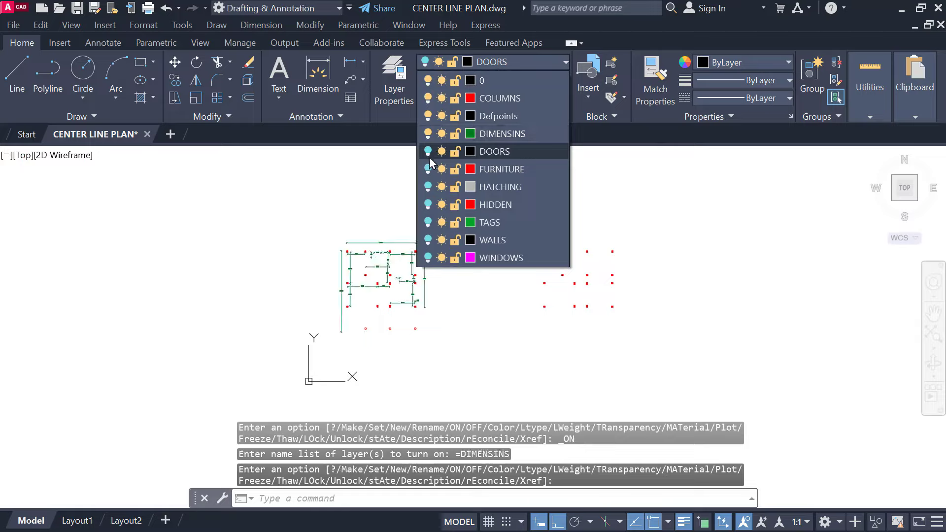
pyautogui.click(428, 151)
pyautogui.click(427, 169)
pyautogui.click(428, 187)
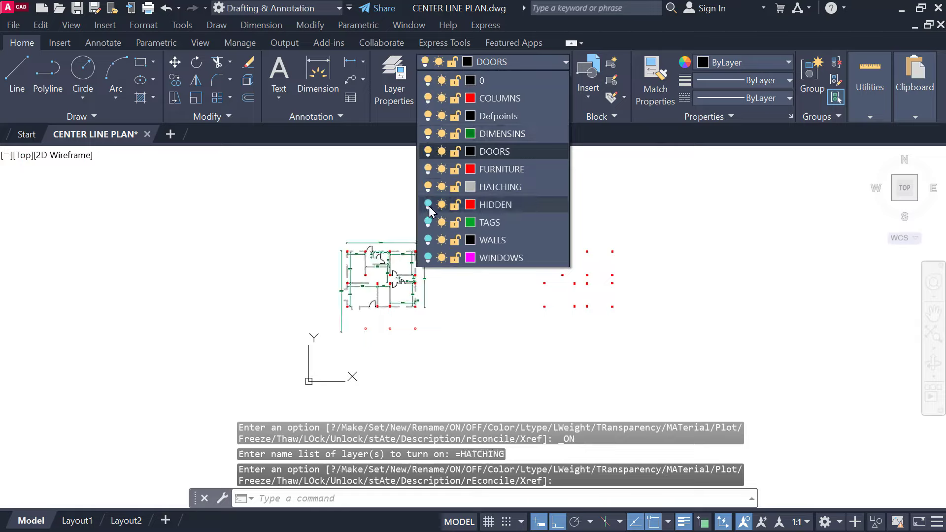
# Step: Turn on the remaining HIDDEN, TAGS, WALLS and WINDOWS layers so the full plan is shown again
pyautogui.click(428, 204)
pyautogui.click(427, 223)
pyautogui.click(428, 241)
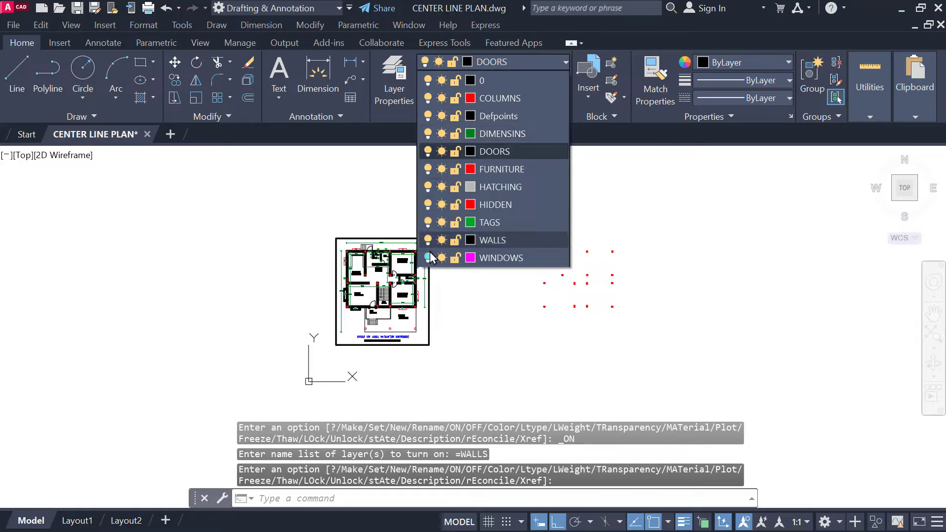
pyautogui.click(427, 258)
pyautogui.click(431, 269)
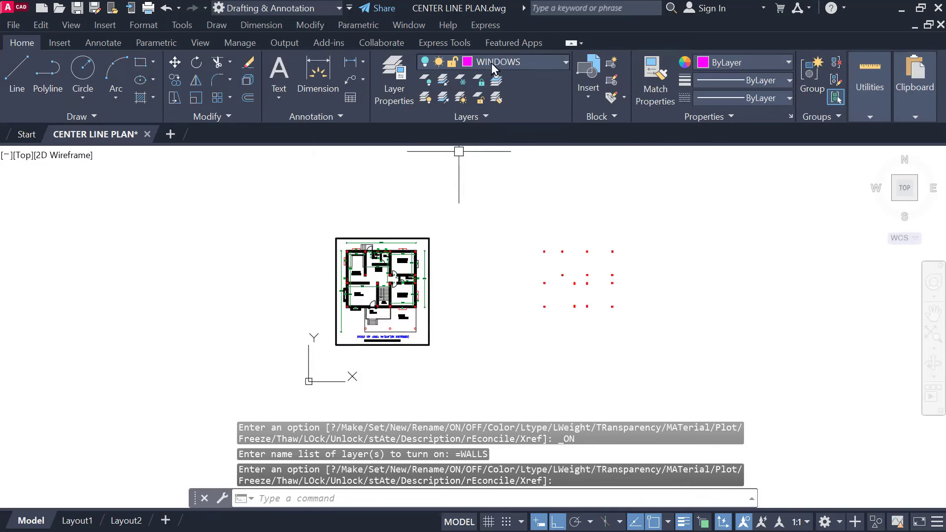
pyautogui.click(492, 67)
pyautogui.click(428, 257)
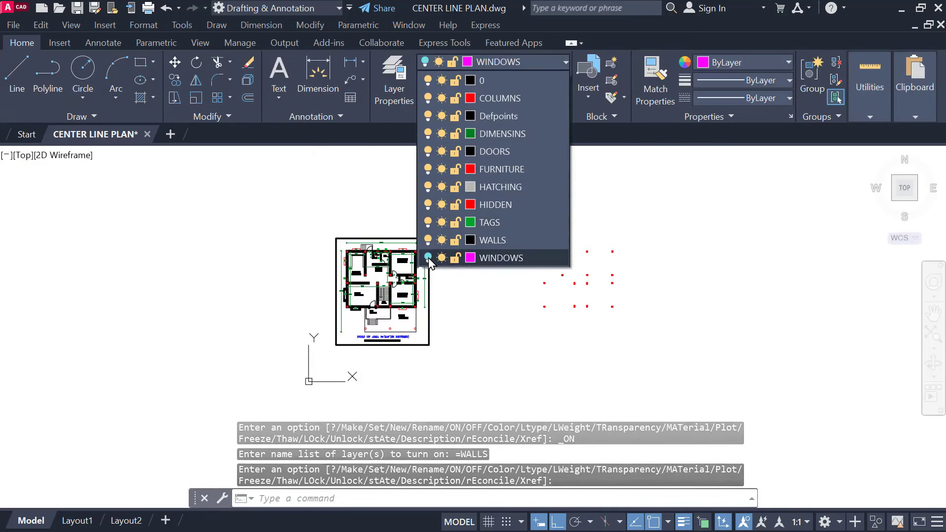
pyautogui.click(454, 302)
# Step: Delete the stray short line along the lower edge of the first column in the copied layout's second row
pyautogui.moveTo(484, 267); pyautogui.dragTo(386, 249, button='middle')
pyautogui.scroll(6, 456, 262)
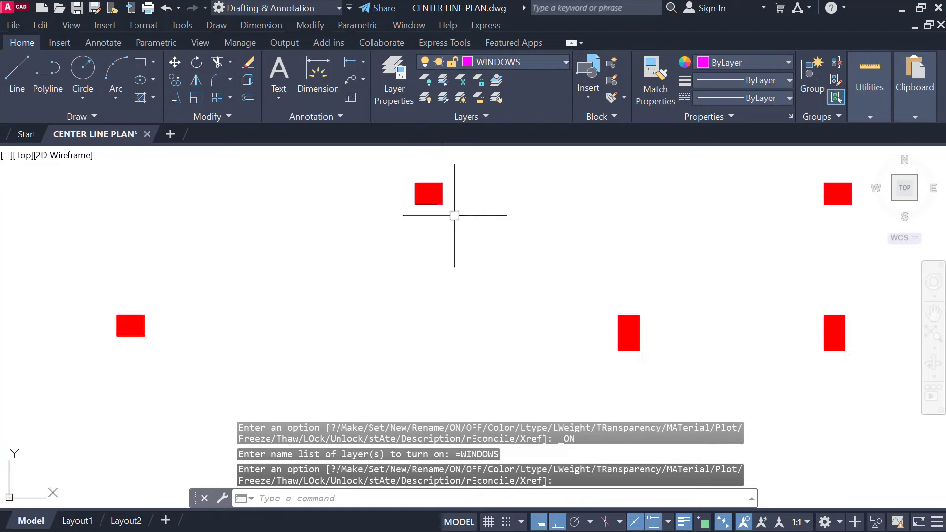
pyautogui.scroll(2, 454, 215)
pyautogui.click(370, 197)
pyautogui.click(433, 233)
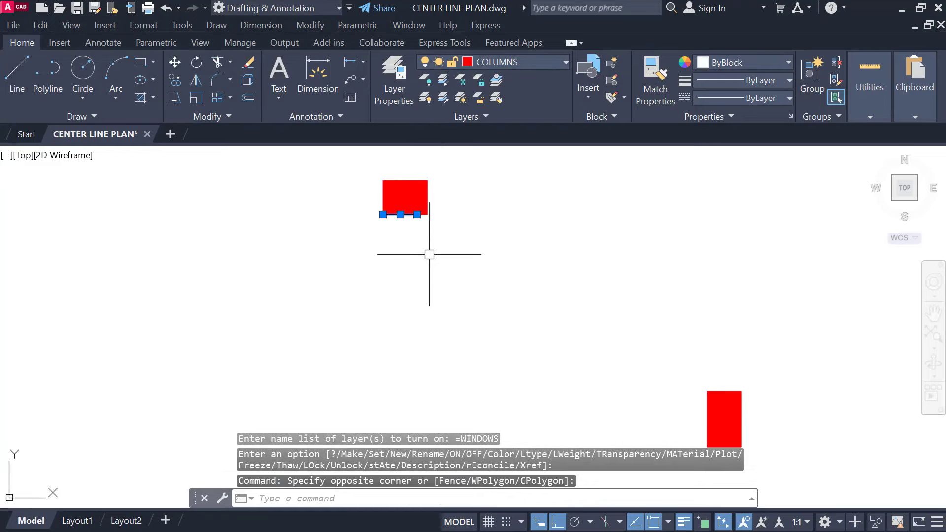
pyautogui.press('Delete')
# Step: Examine the copied column layout, following the uppermost row of columns from one end to the other
pyautogui.scroll(-8, 418, 257)
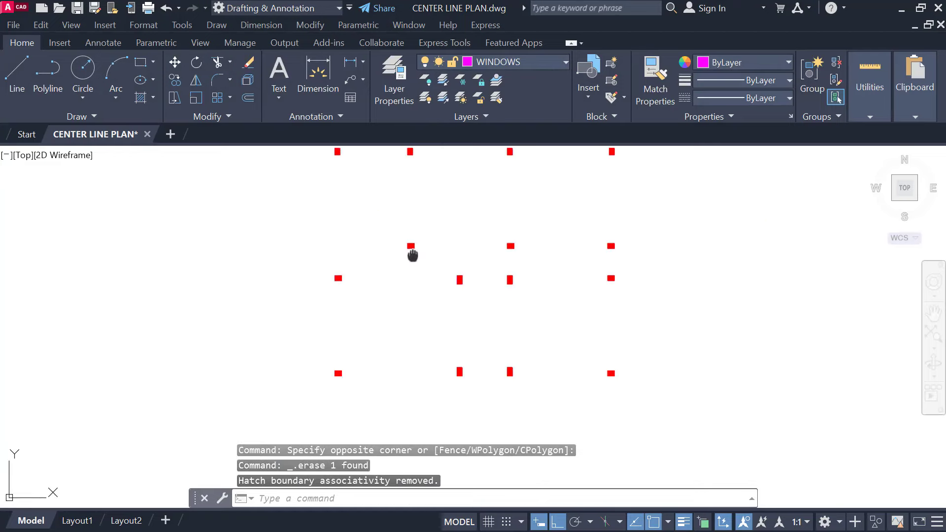
pyautogui.moveTo(412, 255); pyautogui.dragTo(406, 294, button='middle')
pyautogui.scroll(-3, 527, 302)
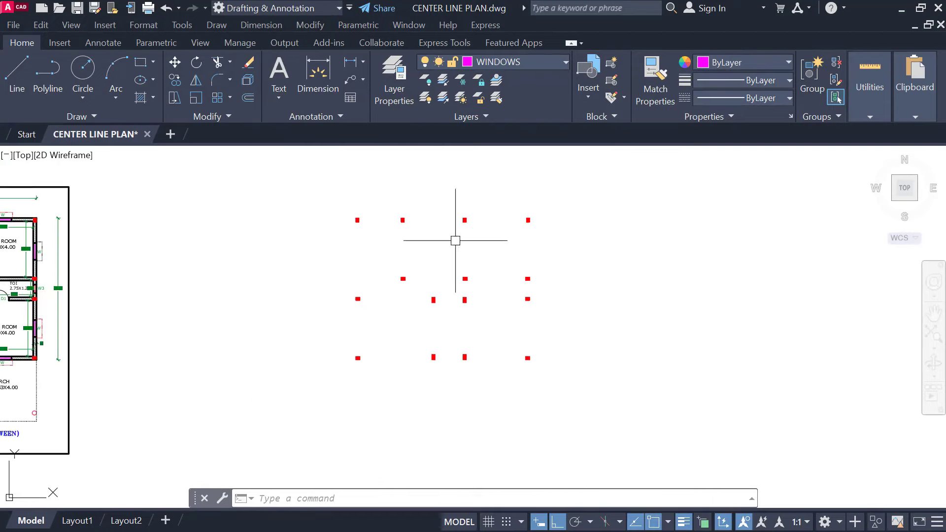
pyautogui.scroll(6, 492, 234)
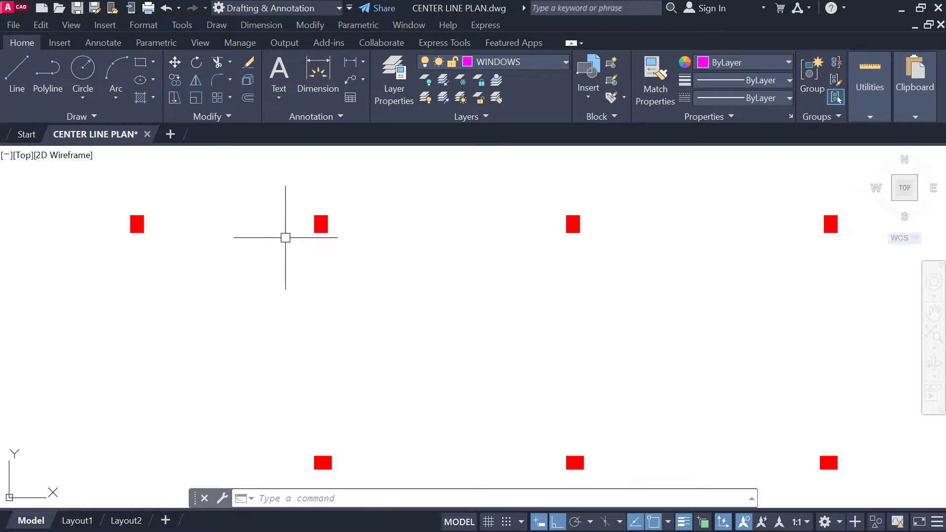
pyautogui.scroll(-4, 591, 244)
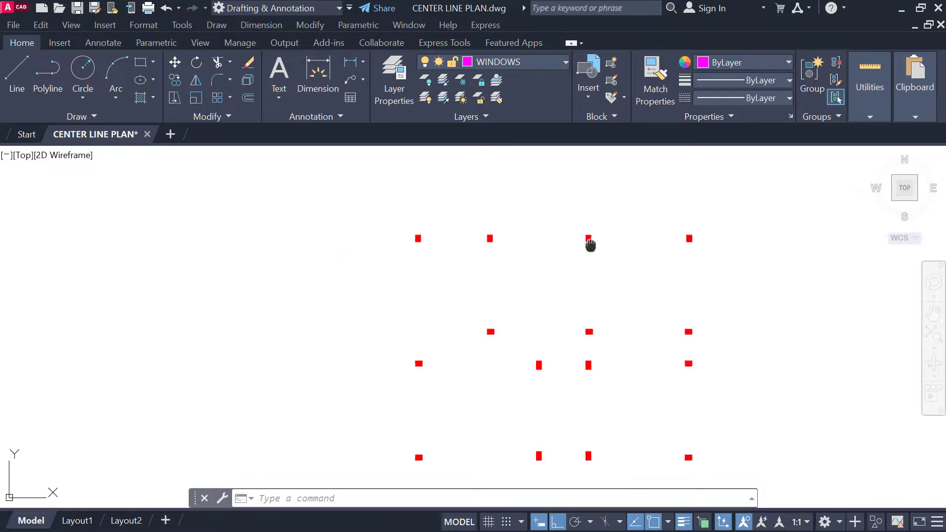
pyautogui.moveTo(591, 243); pyautogui.dragTo(427, 245, button='middle')
pyautogui.scroll(2, 229, 236)
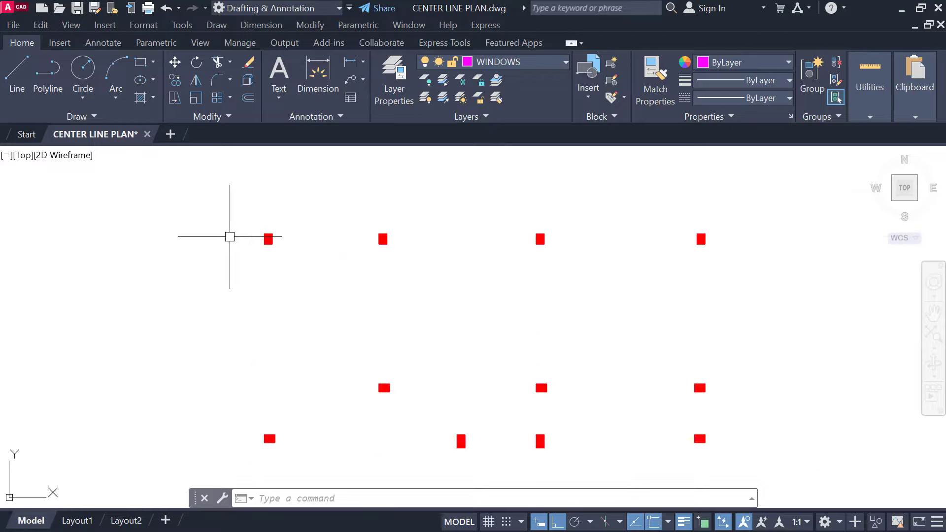
pyautogui.moveTo(228, 236); pyautogui.dragTo(221, 244, button='middle')
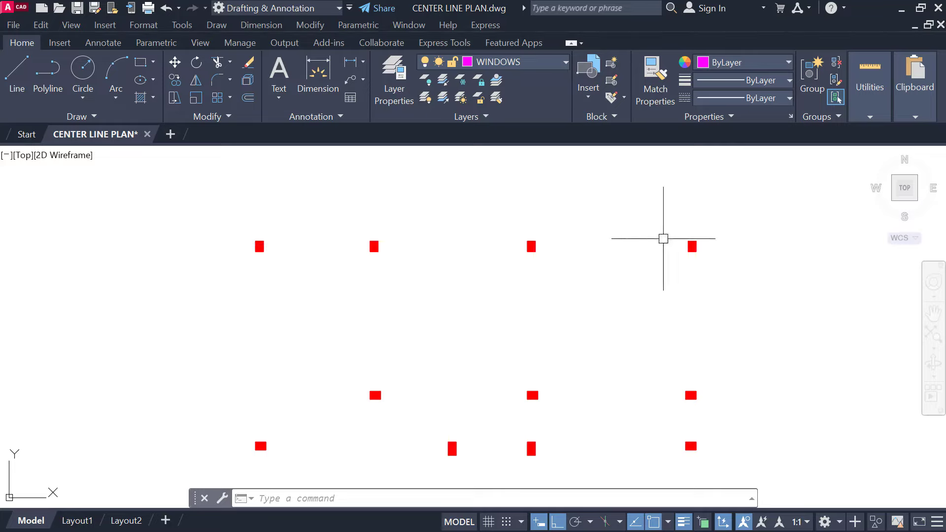
# Step: Create a new layer named CENTER LINE and set its color to 250
pyautogui.click(511, 63)
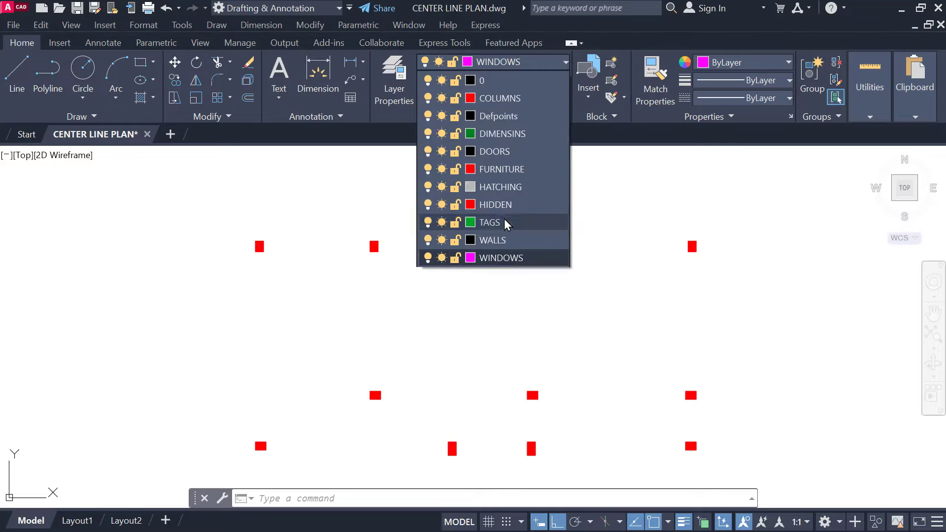
pyautogui.click(623, 210)
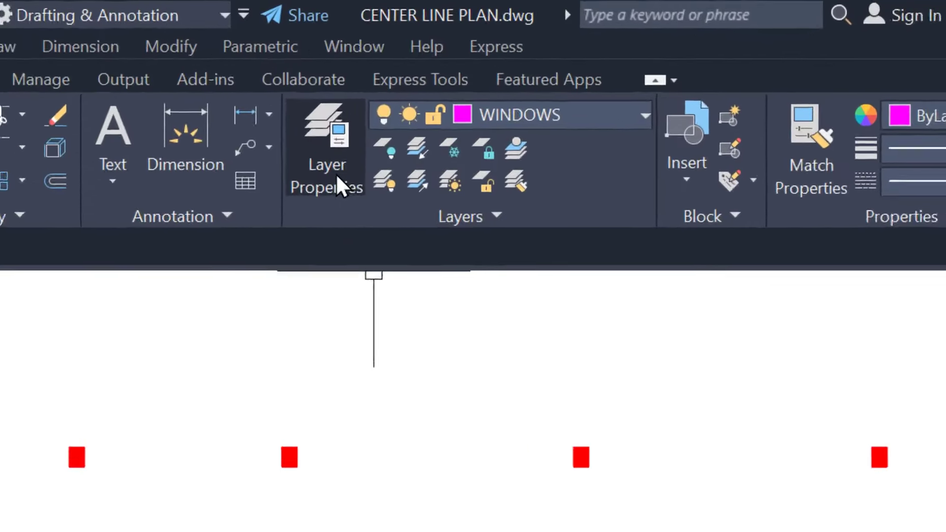
pyautogui.click(400, 92)
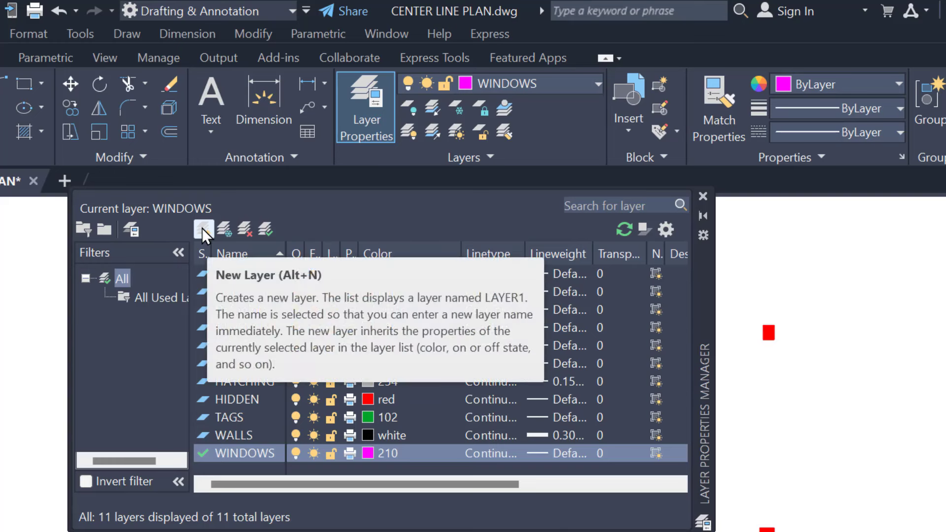
pyautogui.click(202, 229)
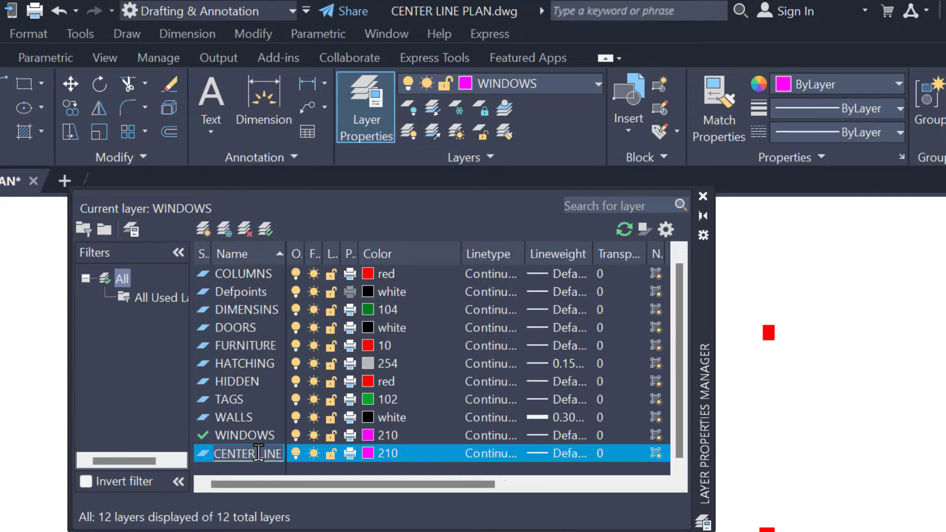
pyautogui.click(365, 454)
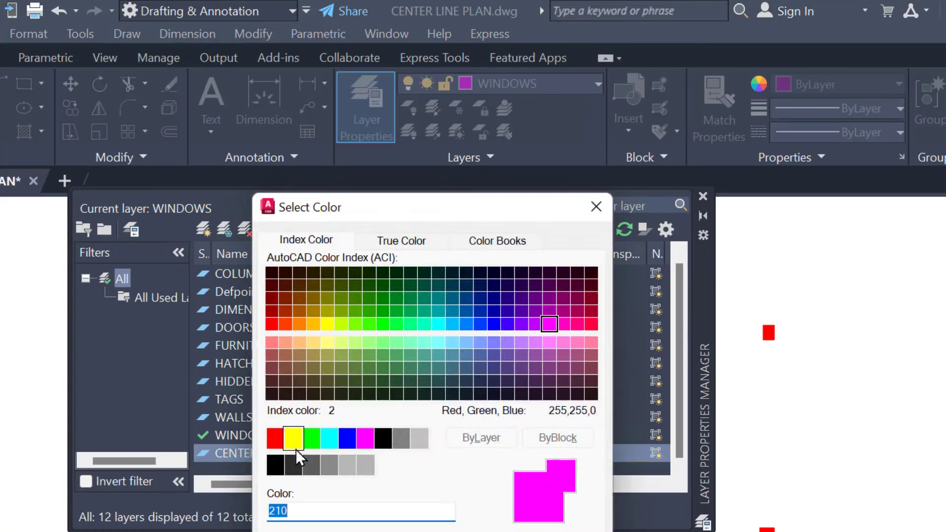
pyautogui.doubleClick(276, 465)
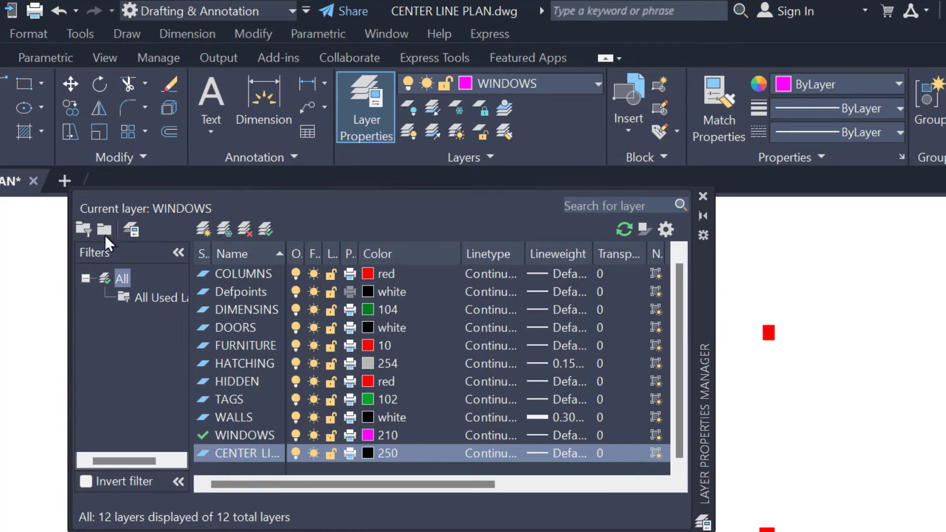
# Step: Load the CENTER linetype from acadiso.lin and assign it to the CENTER LINE layer
pyautogui.click(495, 456)
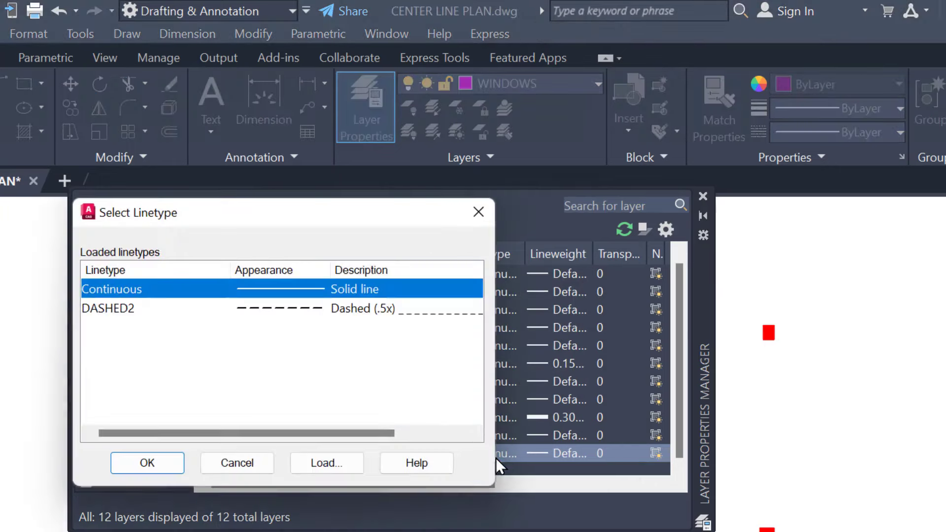
pyautogui.click(326, 463)
pyautogui.scroll(-2, 108, 325)
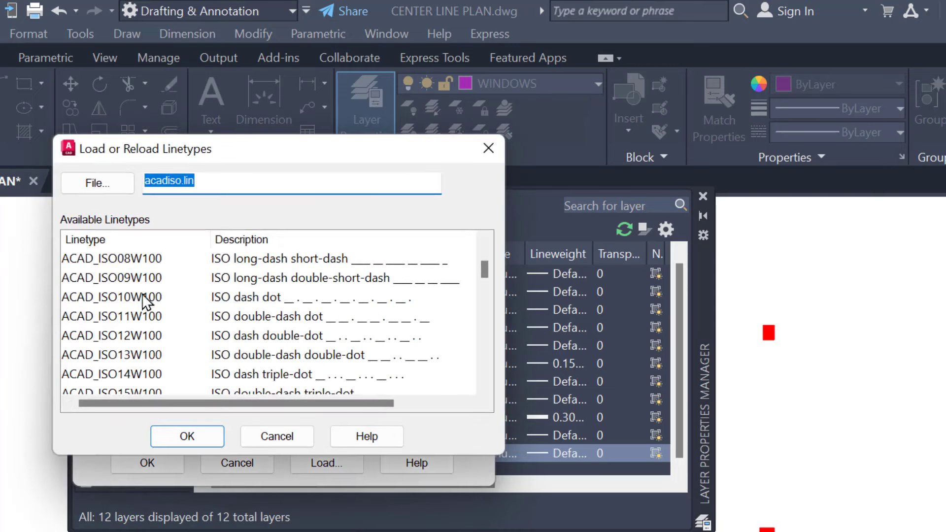
pyautogui.scroll(-4, 138, 295)
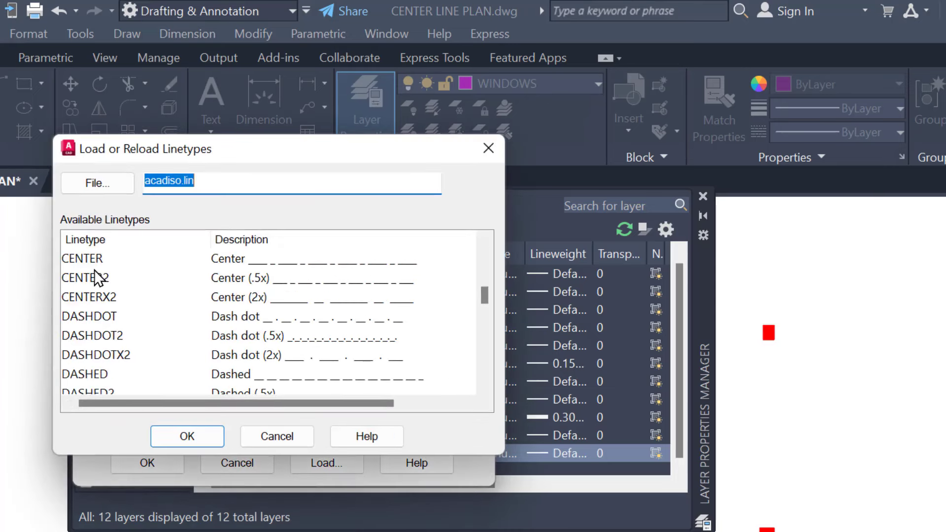
pyautogui.scroll(1, 104, 298)
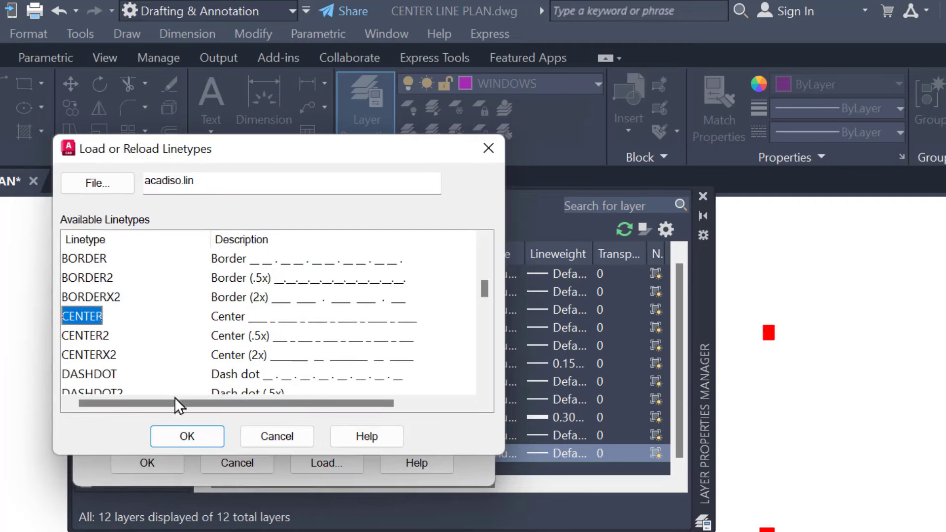
pyautogui.click(187, 438)
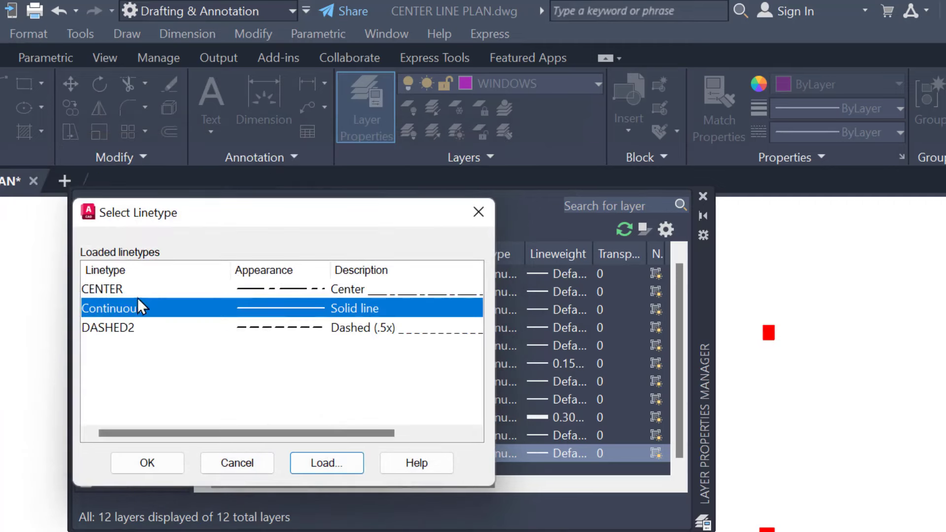
pyautogui.click(141, 289)
pyautogui.click(172, 465)
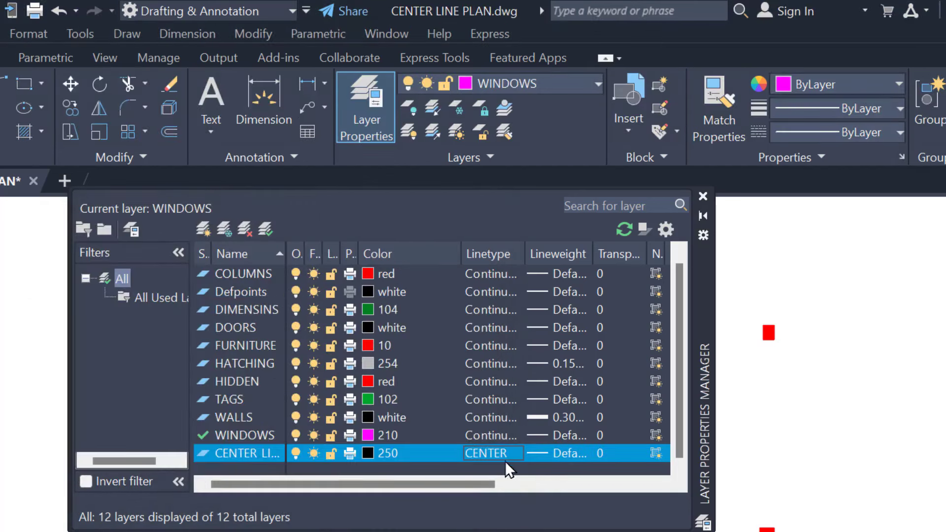
# Step: Close the layer manager and make CENTER LINE the current layer
pyautogui.click(703, 197)
pyautogui.click(564, 91)
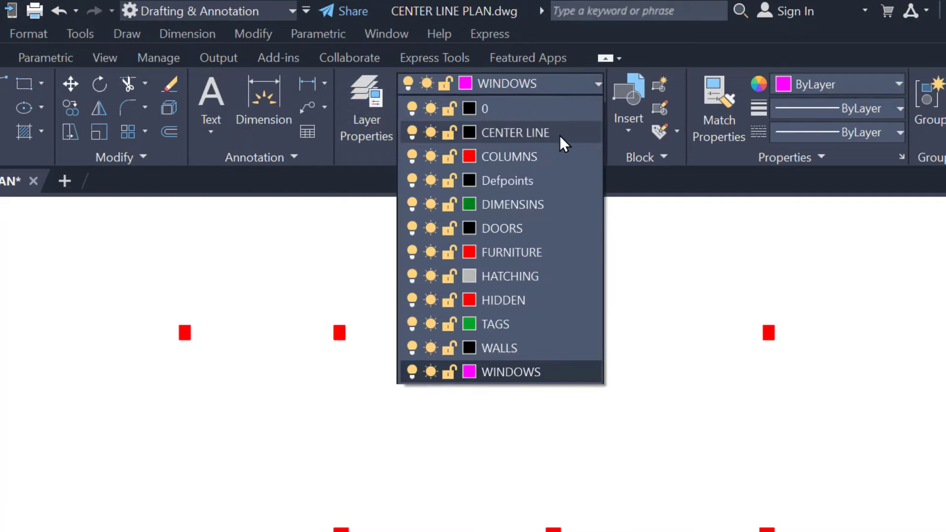
pyautogui.click(515, 132)
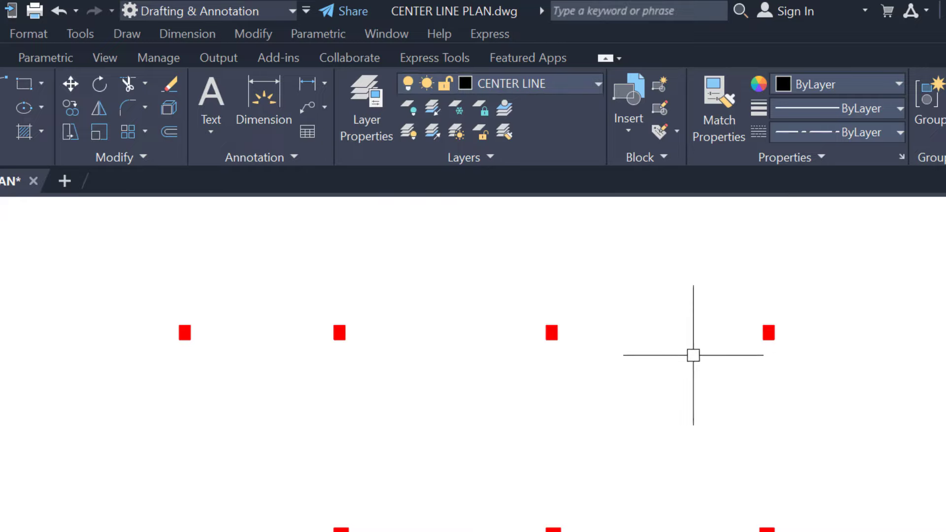
# Step: Draw a horizontal trial line about 11.15 units long between the uppermost and middle column rows and inspect its linetype
pyautogui.scroll(2, 522, 329)
pyautogui.scroll(-2, 521, 327)
pyautogui.moveTo(521, 327); pyautogui.dragTo(407, 289, button='middle')
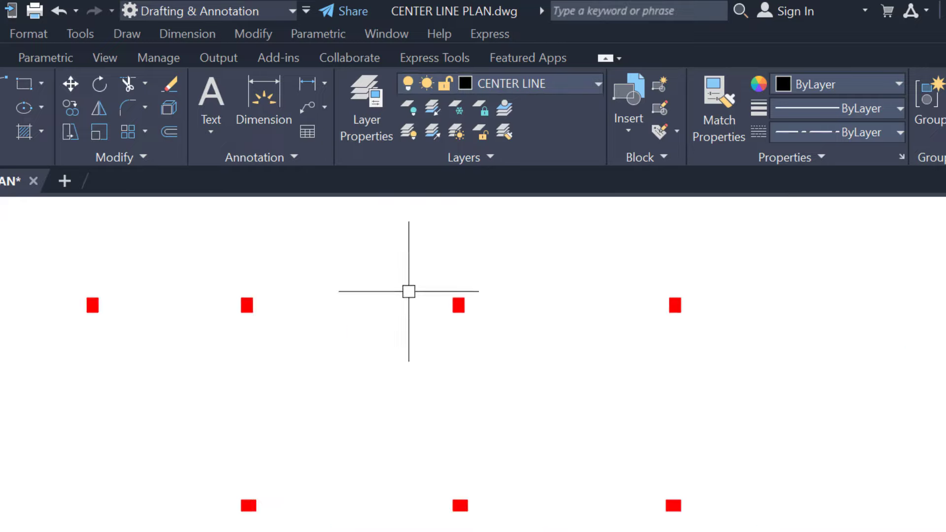
pyautogui.write('l')
pyautogui.press('Return')
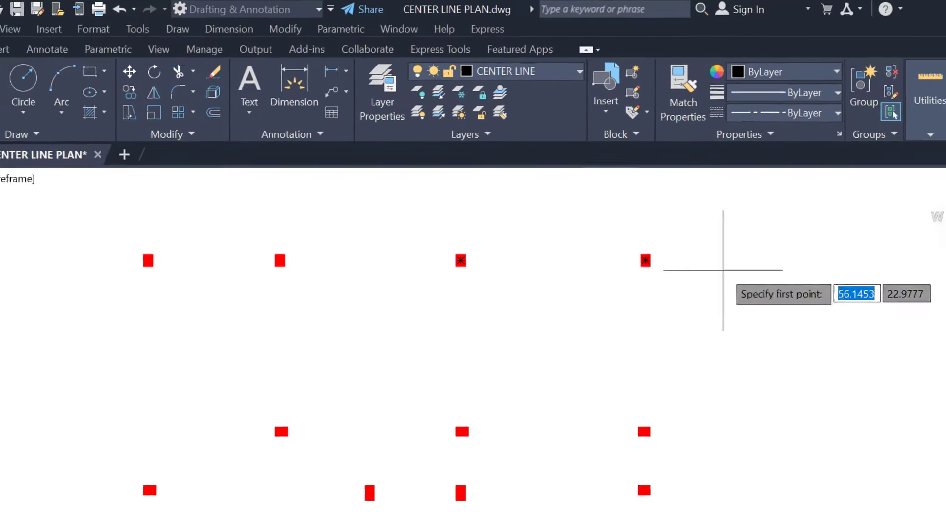
pyautogui.click(792, 345)
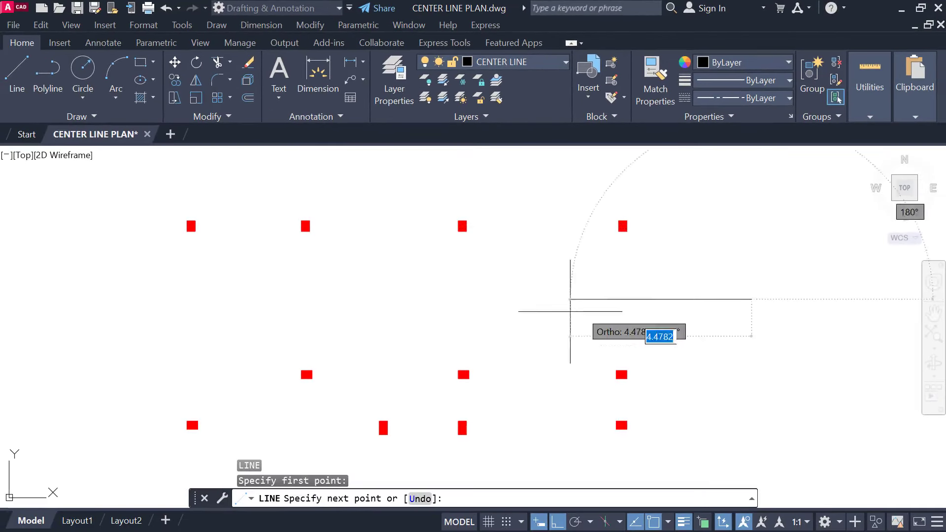
pyautogui.press('Escape')
pyautogui.scroll(4, 492, 300)
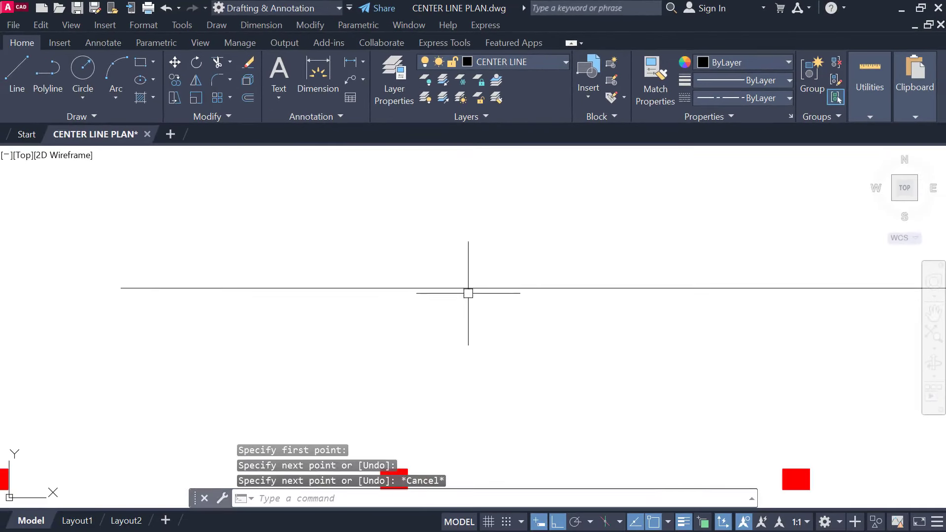
pyautogui.click(458, 288)
pyautogui.press('Escape')
pyautogui.scroll(-4, 492, 283)
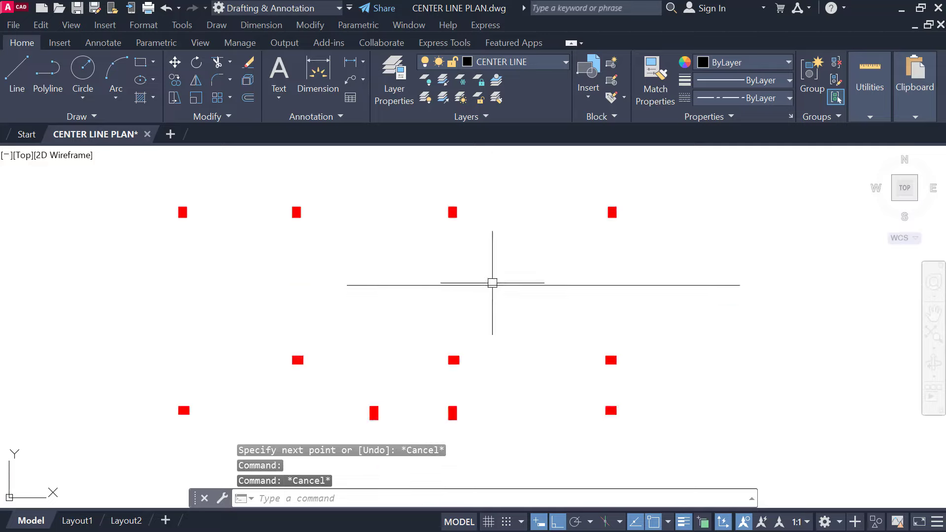
pyautogui.moveTo(493, 281); pyautogui.dragTo(459, 260, button='middle')
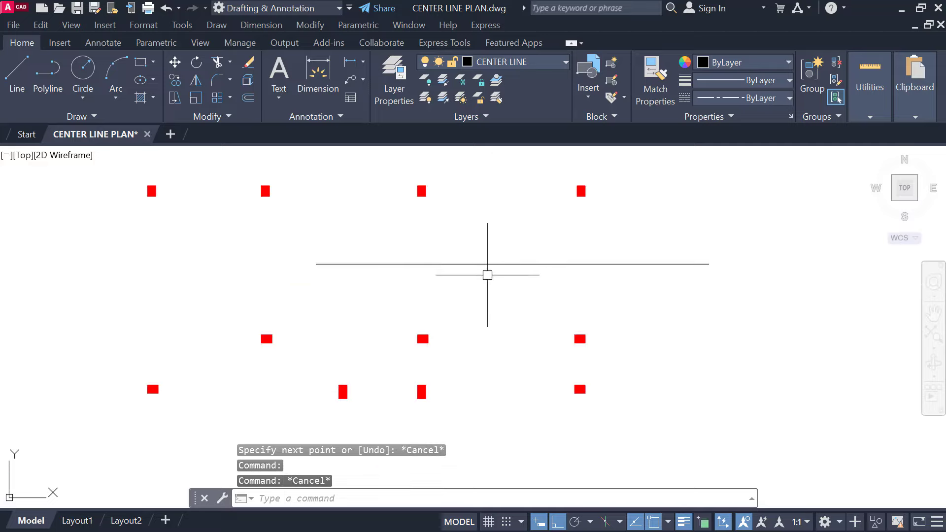
# Step: Set the trial line's linetype scale to 0.1 in its properties
pyautogui.click(498, 264)
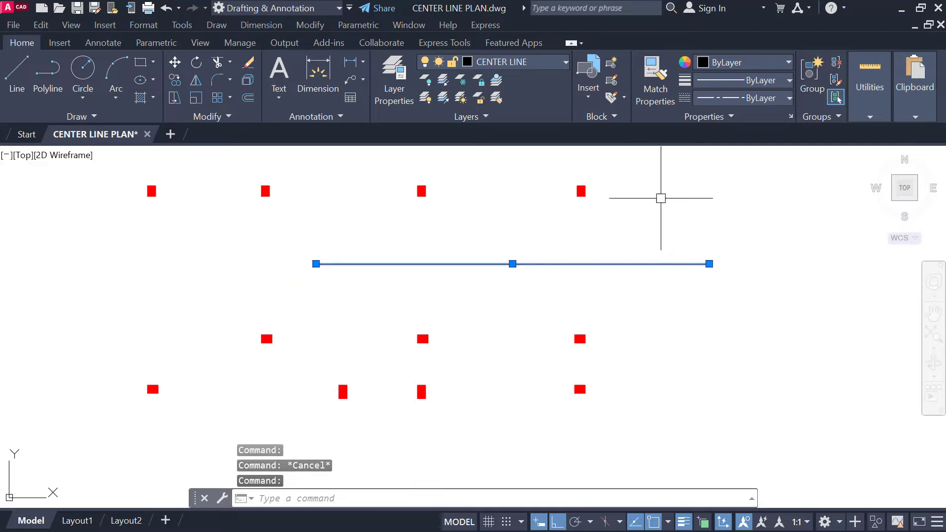
pyautogui.rightClick(660, 173)
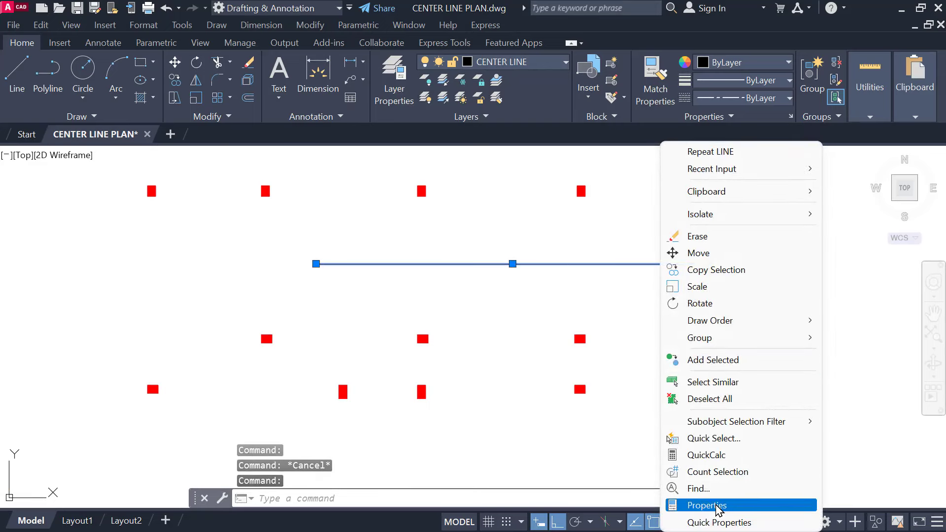
pyautogui.click(714, 505)
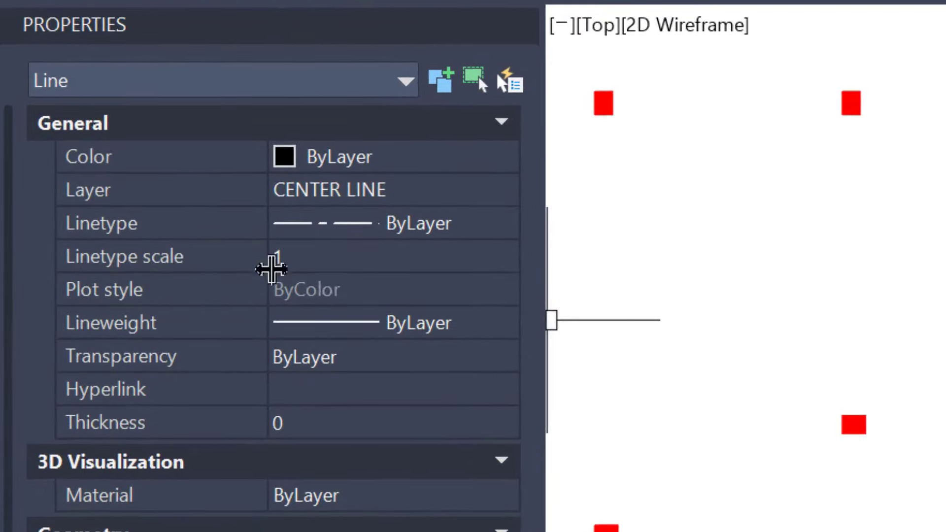
pyautogui.click(146, 264)
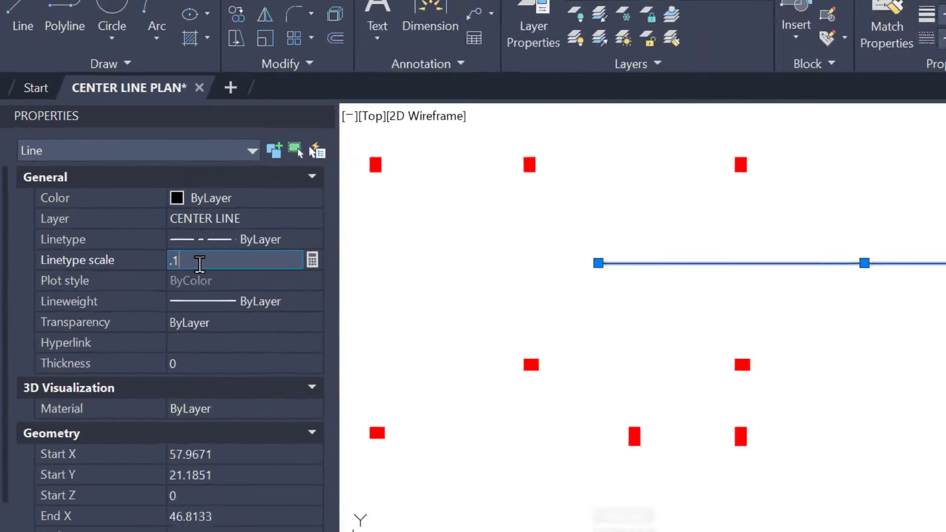
pyautogui.write('0.1')
pyautogui.press('Return')
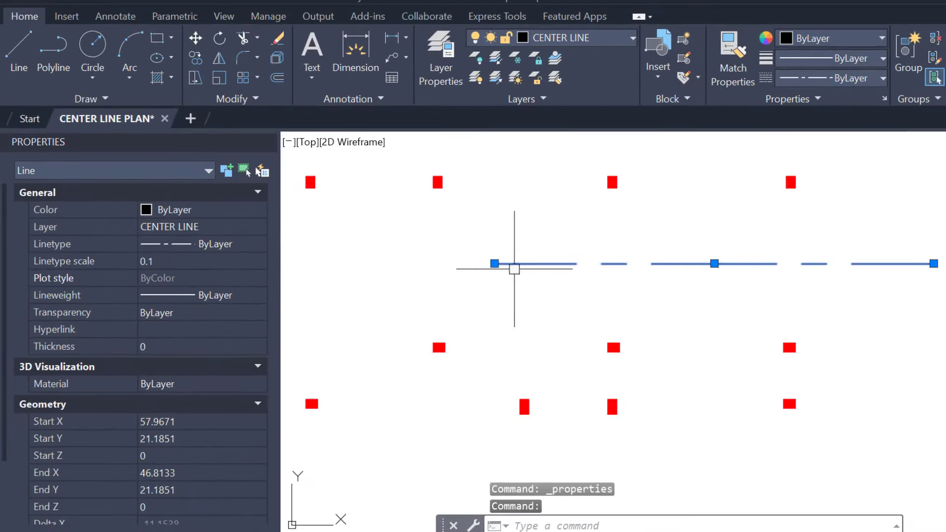
# Step: Set the trial line's linetype scale to 0.01, check the dash pattern up close and close its properties
pyautogui.click(188, 258)
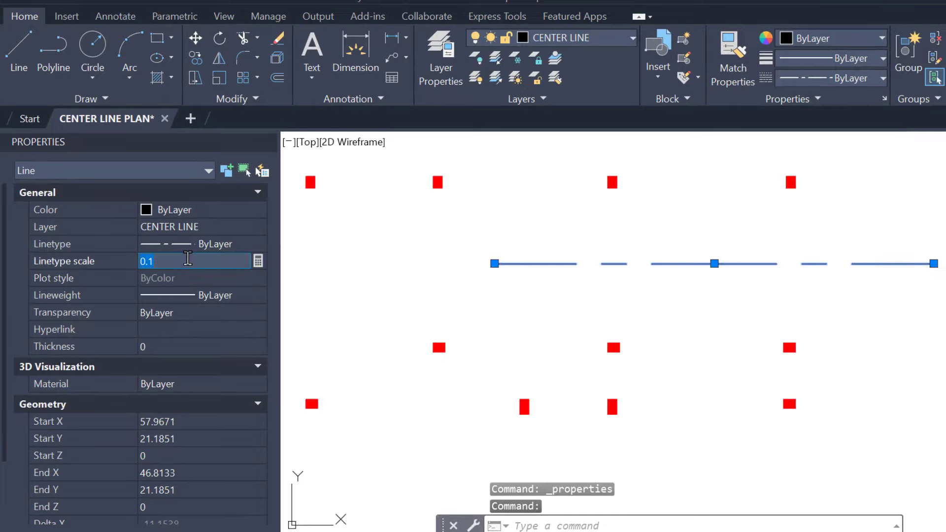
pyautogui.write('.0')
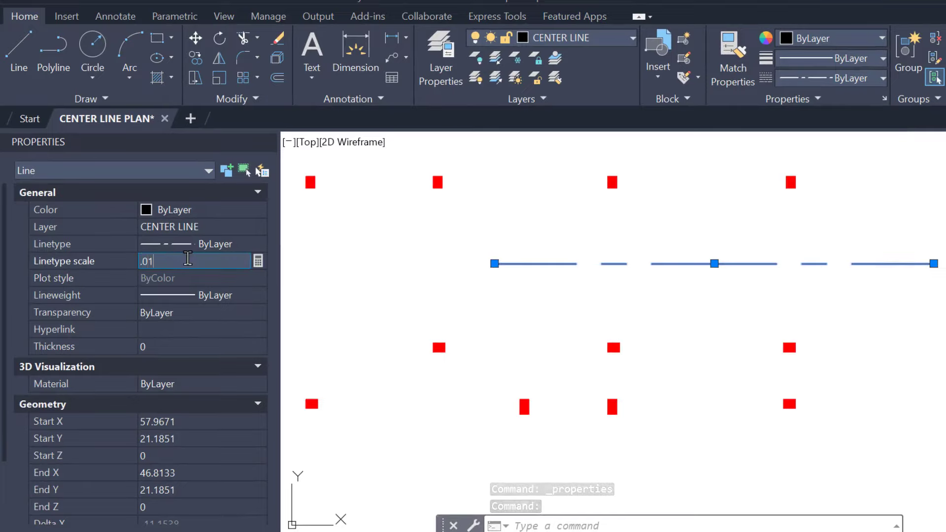
pyautogui.write('1')
pyautogui.press('Return')
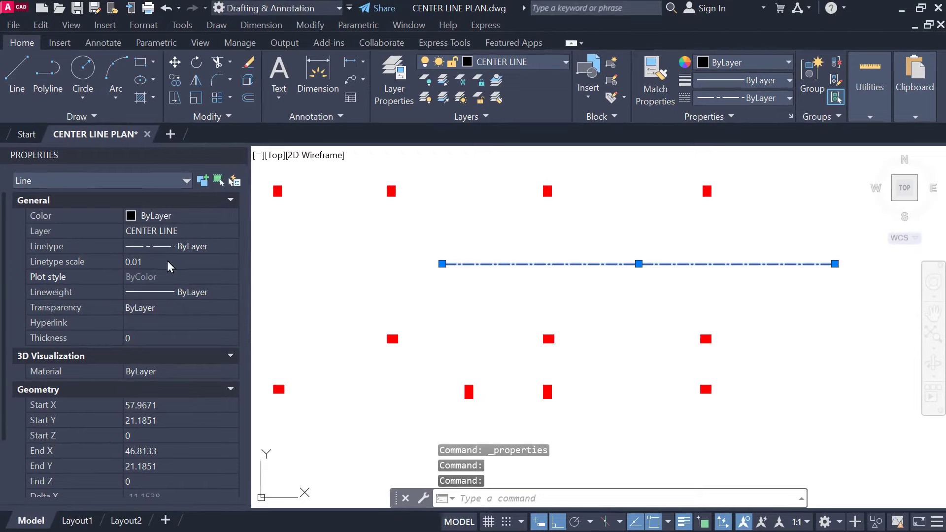
pyautogui.scroll(2, 588, 263)
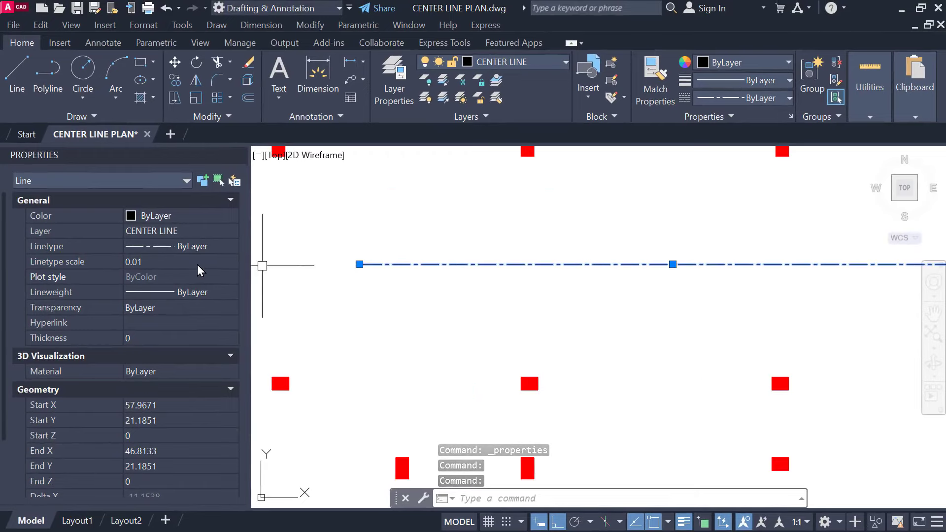
pyautogui.click(42, 261)
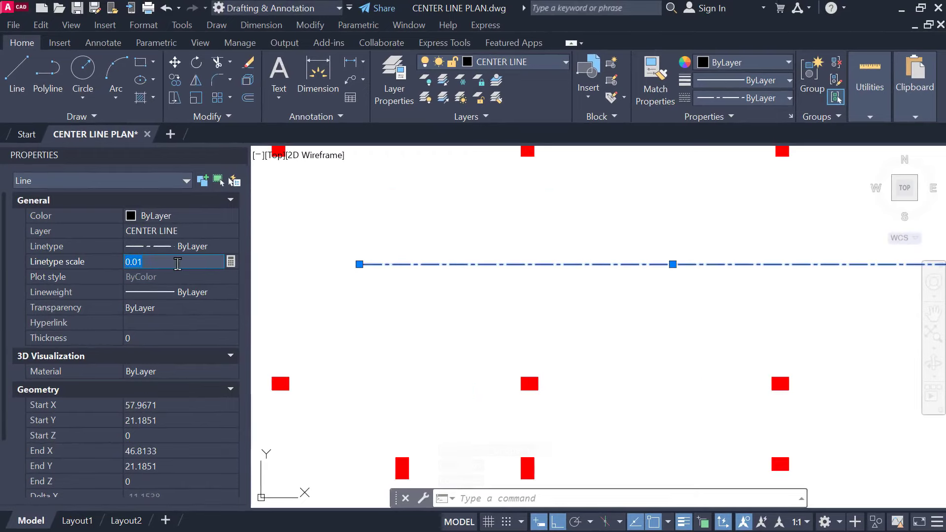
pyautogui.click(239, 154)
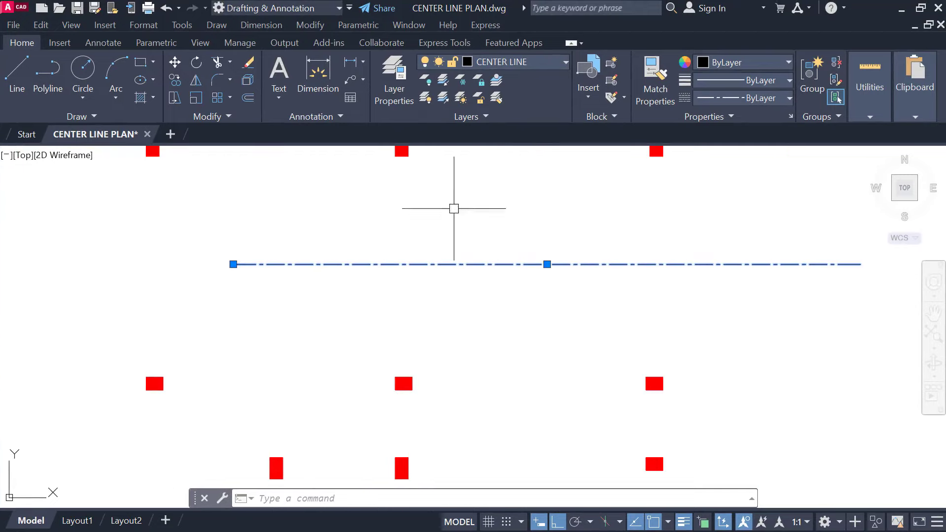
# Step: Delete the horizontal trial line between the column rows
pyautogui.press('Escape')
pyautogui.scroll(-2, 396, 283)
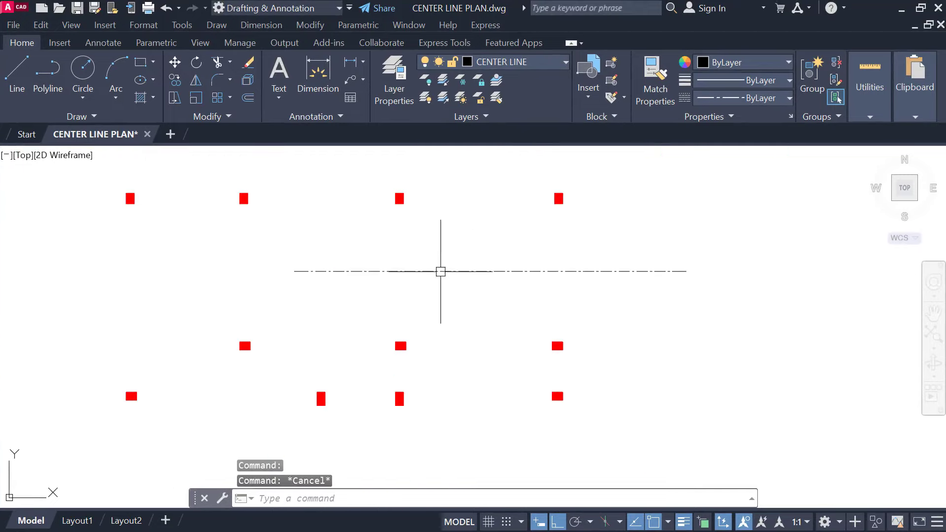
pyautogui.click(440, 271)
pyautogui.press('Delete')
pyautogui.moveTo(219, 263); pyautogui.dragTo(391, 297, button='middle')
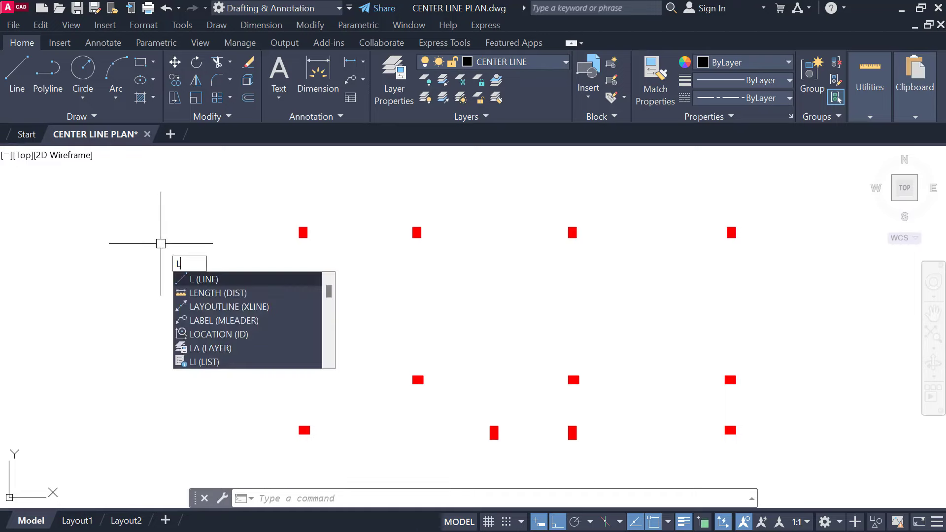
pyautogui.press('Return')
pyautogui.scroll(3, 247, 232)
pyautogui.moveTo(334, 239); pyautogui.dragTo(296, 255, button='middle')
pyautogui.scroll(1, 299, 254)
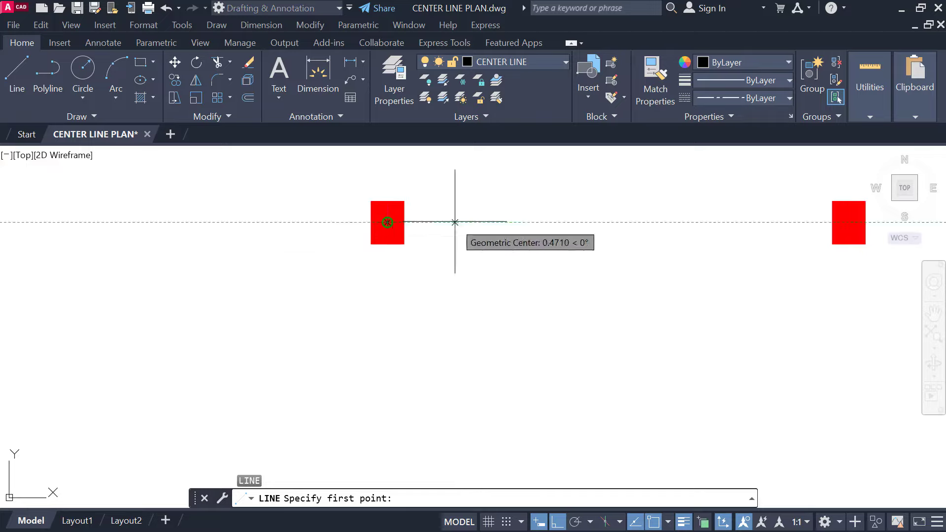
pyautogui.scroll(2, 428, 219)
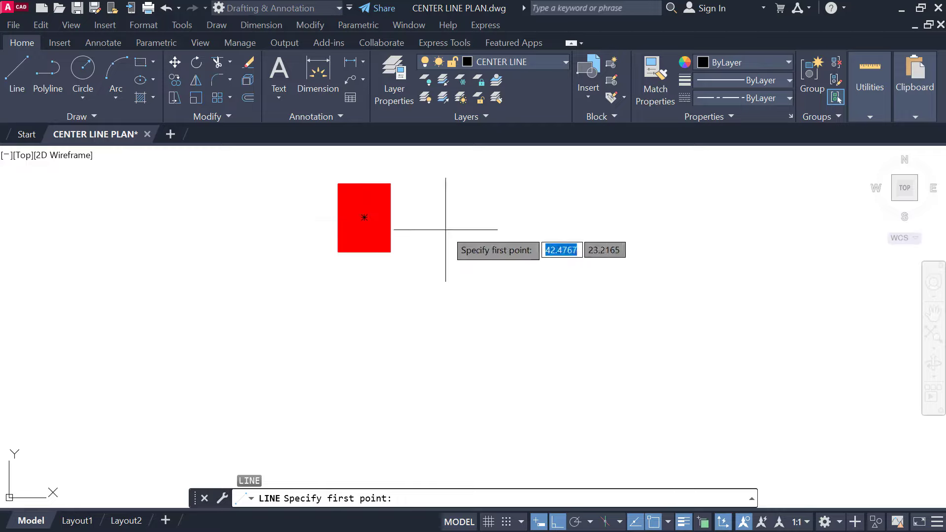
pyautogui.press('Escape')
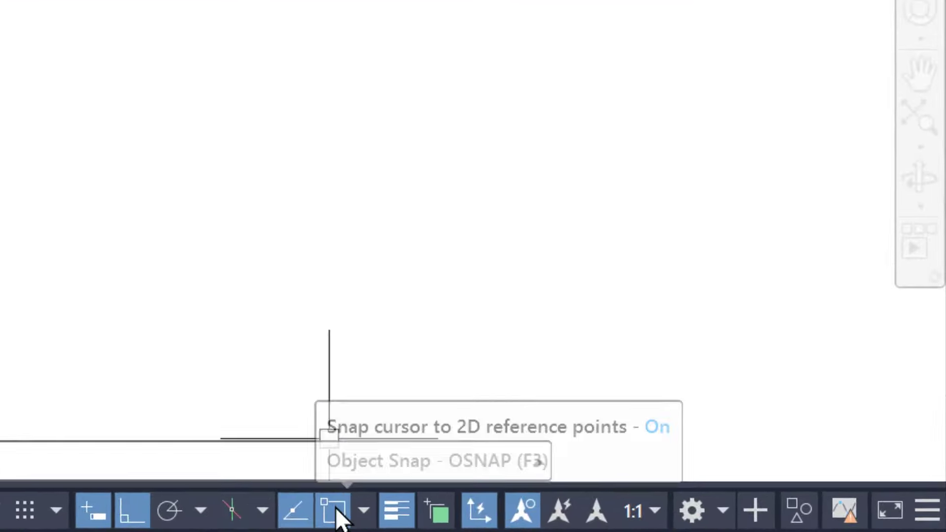
# Step: Check that the Geometric Center object snap is enabled
pyautogui.click(365, 511)
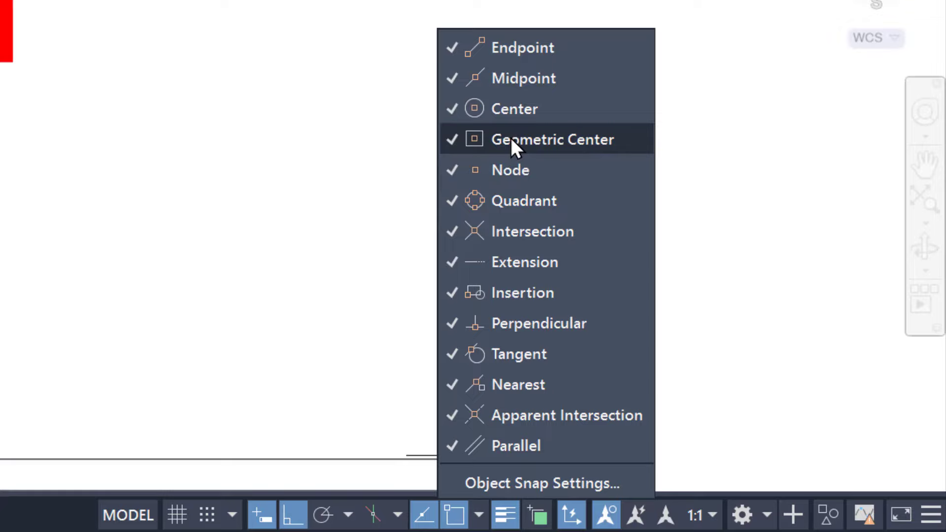
pyautogui.click(312, 90)
pyautogui.press('Escape')
# Step: Draw a trial rectangle in the empty area beside the zoomed-in column
pyautogui.write('RE')
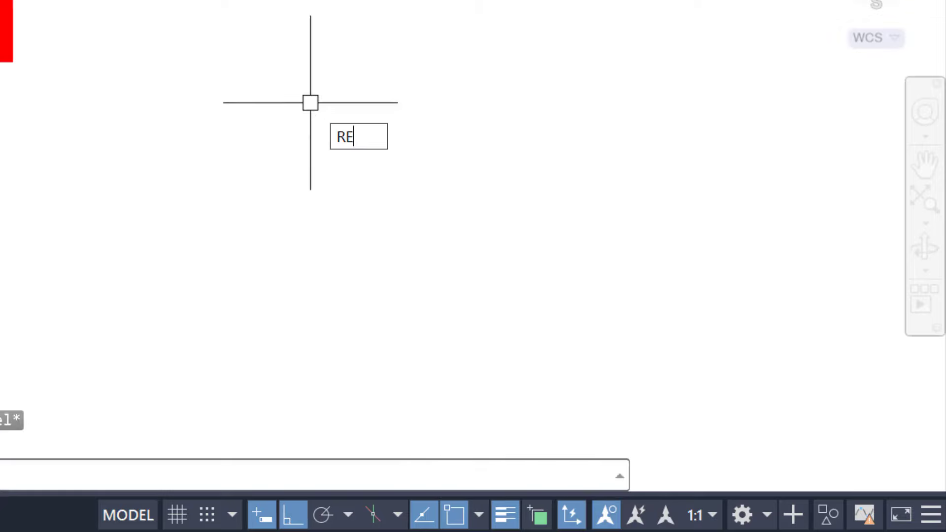
pyautogui.write('C')
pyautogui.press('Return')
pyautogui.click(266, 6)
pyautogui.click(501, 211)
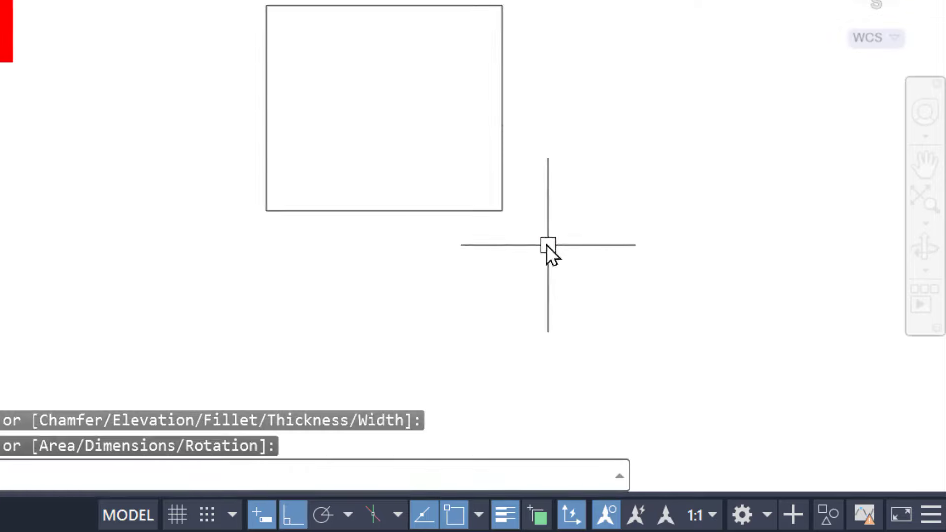
# Step: Try the Geometric Center snap inside the trial rectangle with the Line command, then delete the rectangle
pyautogui.write('L')
pyautogui.press('Return')
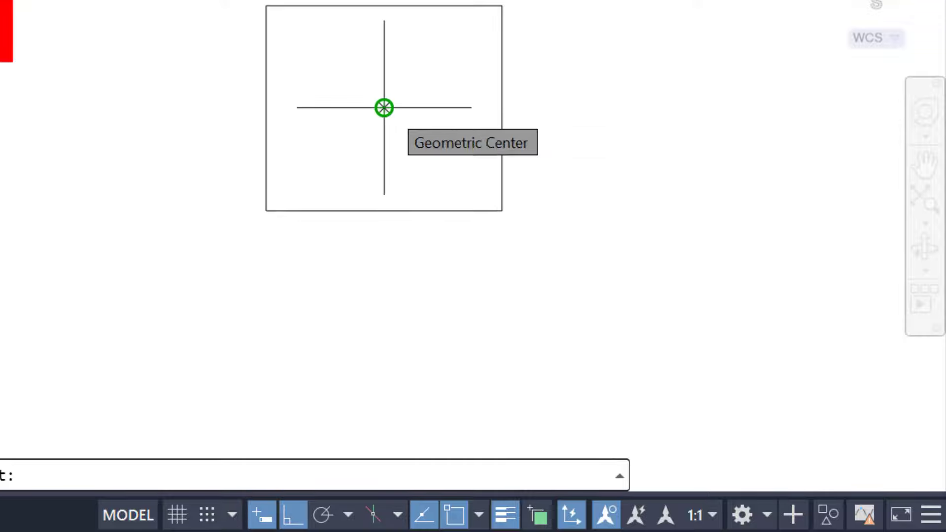
pyautogui.press('Escape')
pyautogui.click(501, 90)
pyautogui.press('Delete')
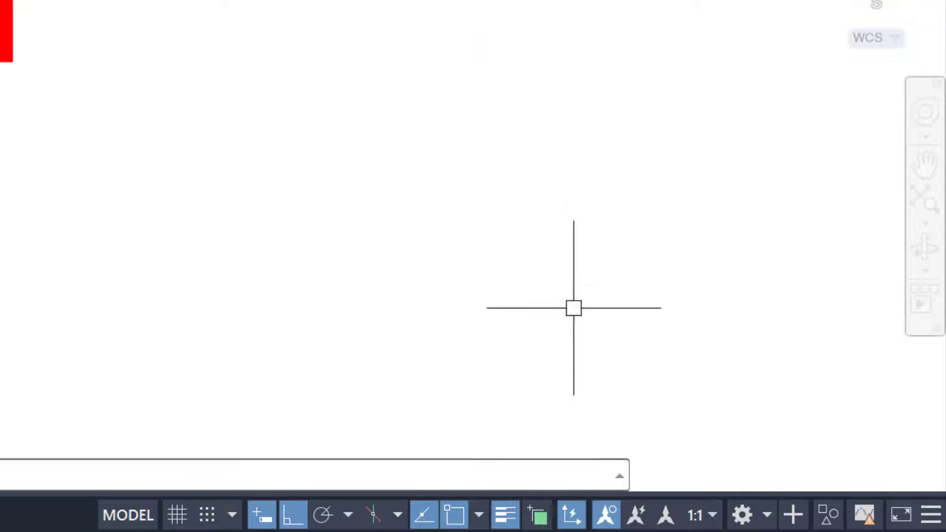
# Step: Draw a horizontal center line about 15.12 units long through the geometric centers of the uppermost column row, extending past both end columns
pyautogui.click(478, 514)
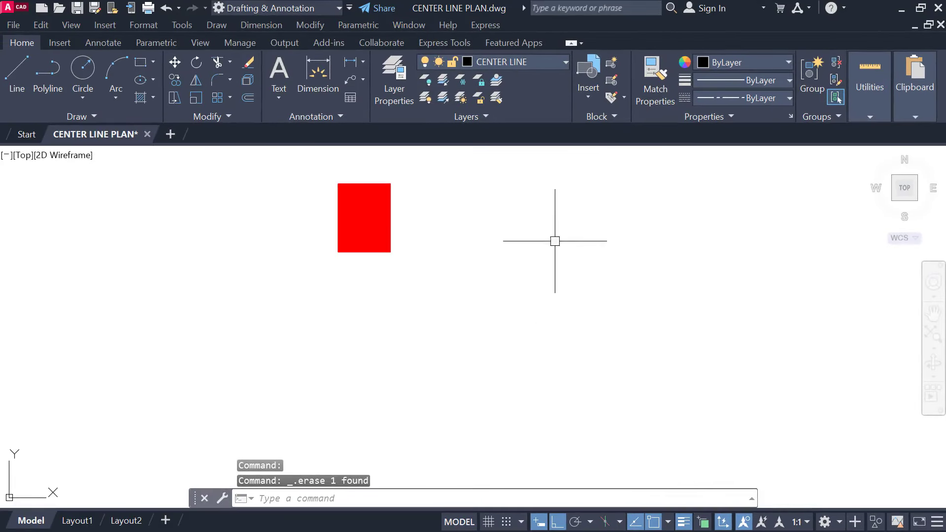
pyautogui.write('l')
pyautogui.press('Return')
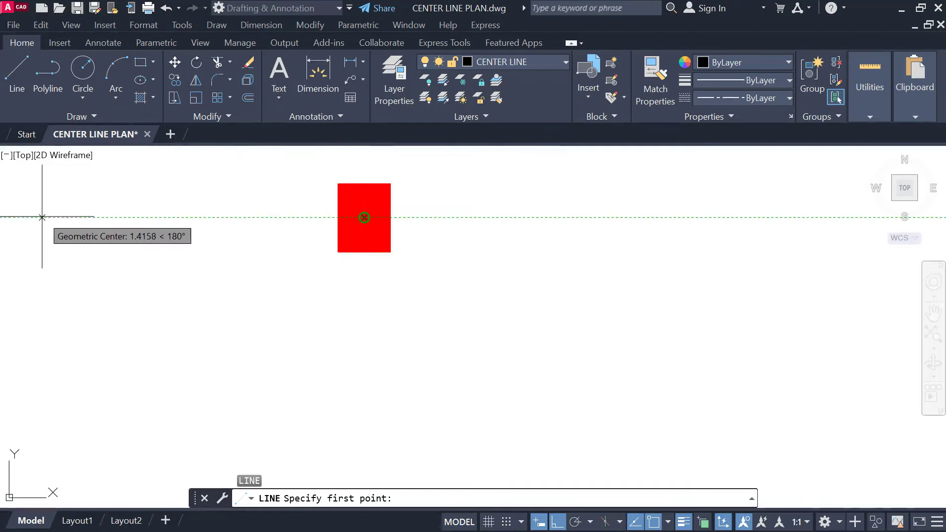
pyautogui.click(43, 217)
pyautogui.scroll(-5, 320, 241)
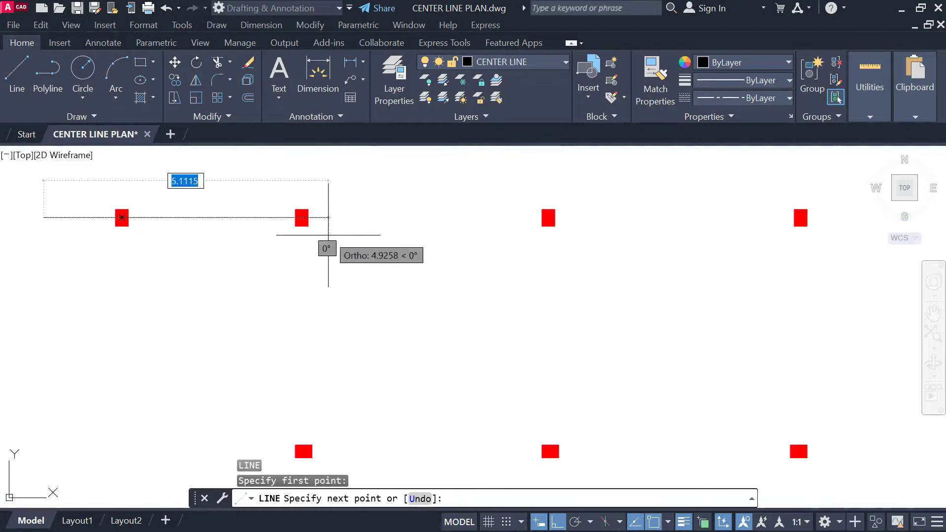
pyautogui.click(704, 238)
pyautogui.press('Escape')
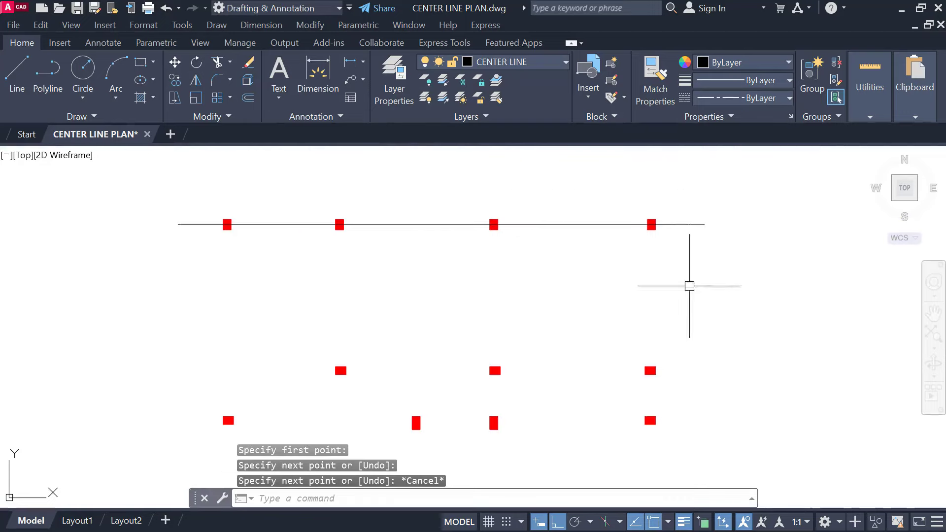
# Step: Set the linetype scale of the uppermost row's center line to 0.01 and close its properties
pyautogui.click(542, 225)
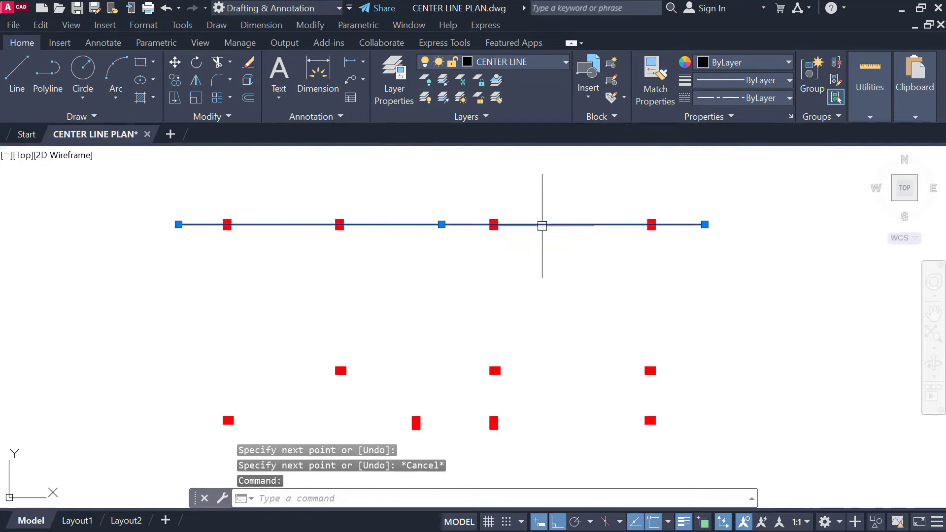
pyautogui.rightClick(781, 165)
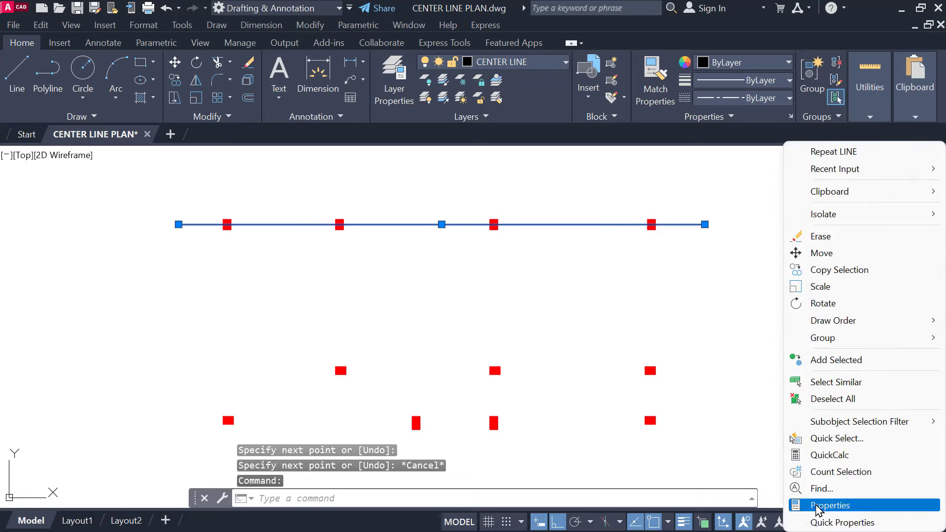
pyautogui.click(818, 504)
pyautogui.click(160, 257)
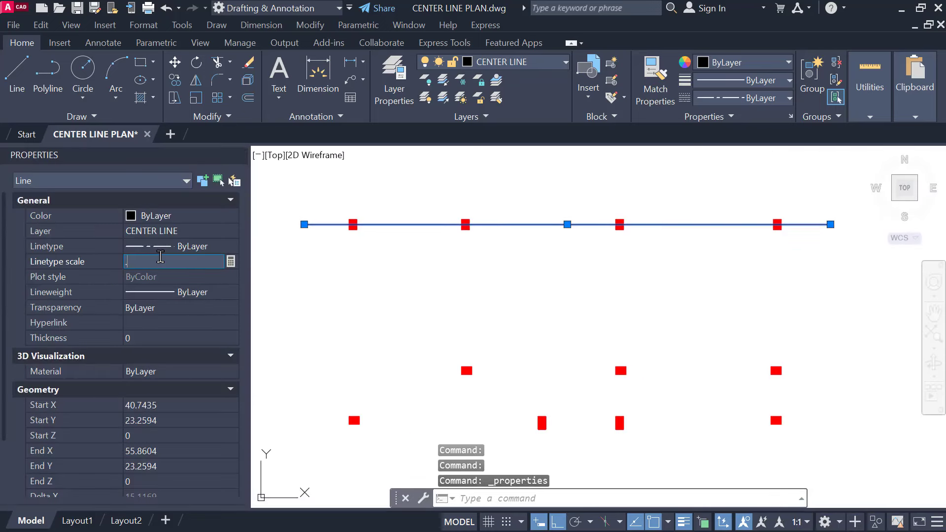
pyautogui.write('.01')
pyautogui.press('Return')
pyautogui.click(238, 155)
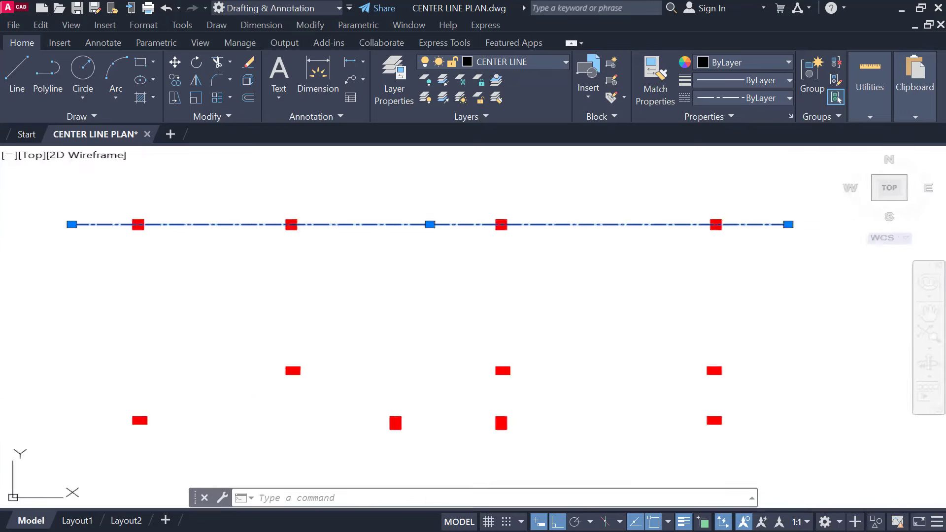
# Step: Delete the center line running through the uppermost column row
pyautogui.press('Escape')
pyautogui.moveTo(360, 266)
pyautogui.mouseDown(button='middle')
pyautogui.moveTo(402, 263)
pyautogui.moveTo(398, 247)
pyautogui.moveTo(351, 243)
pyautogui.mouseUp(button='middle')
pyautogui.scroll(2, 394, 245)
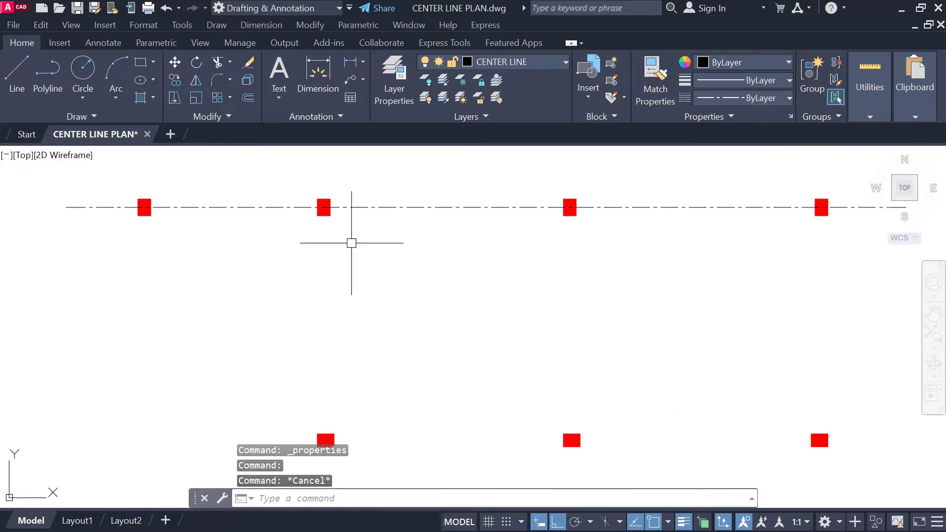
pyautogui.click(510, 204)
pyautogui.press('Delete')
pyautogui.moveTo(770, 241); pyautogui.dragTo(757, 241, button='middle')
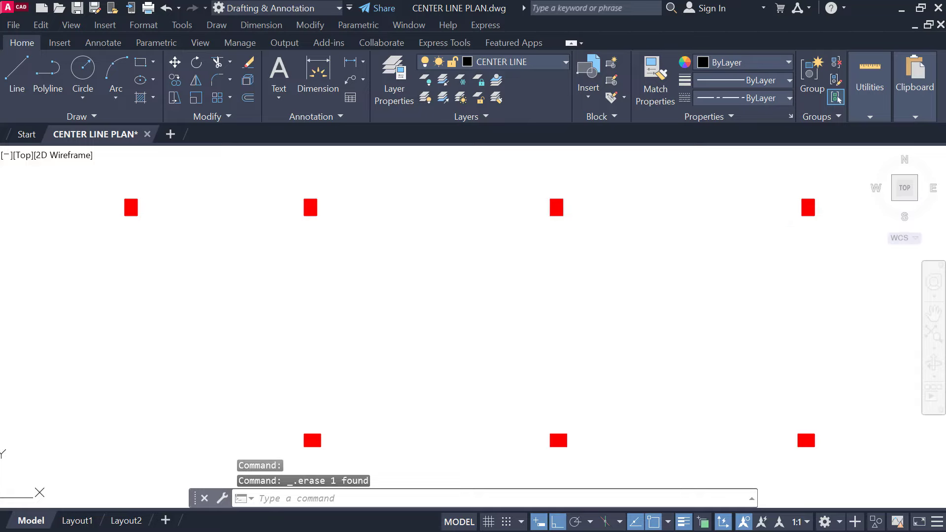
pyautogui.press('Return')
pyautogui.press('Escape')
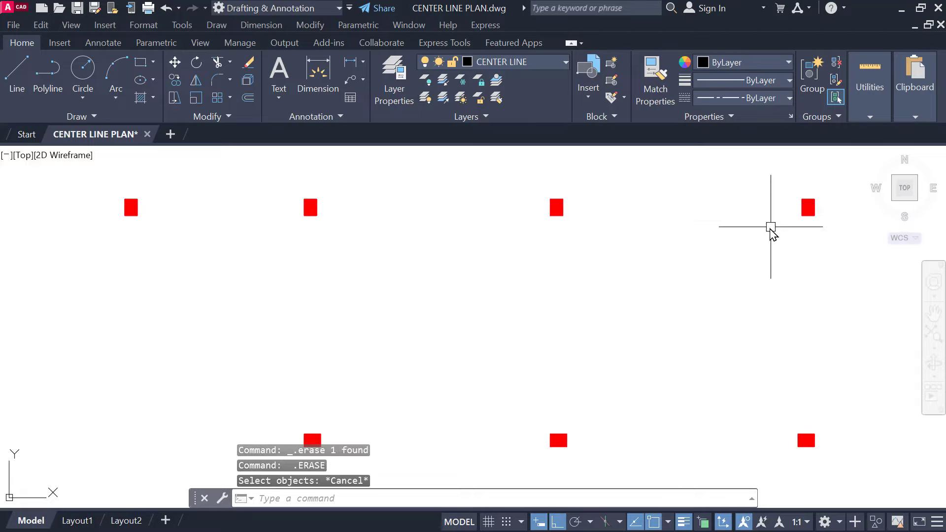
# Step: Draw a horizontal trial line from the outer edge midpoint of the uppermost row's leftmost column, extending outward to the left
pyautogui.write('l')
pyautogui.press('Return')
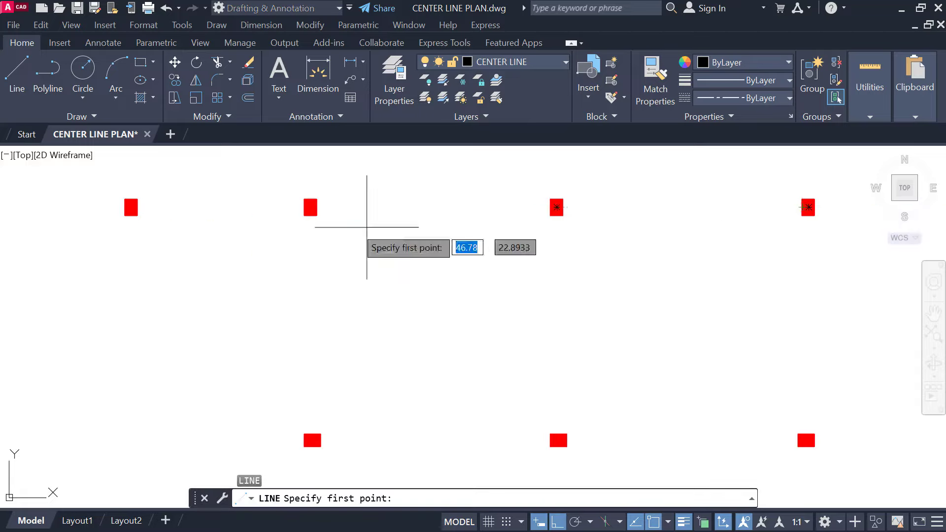
pyautogui.scroll(6, 640, 270)
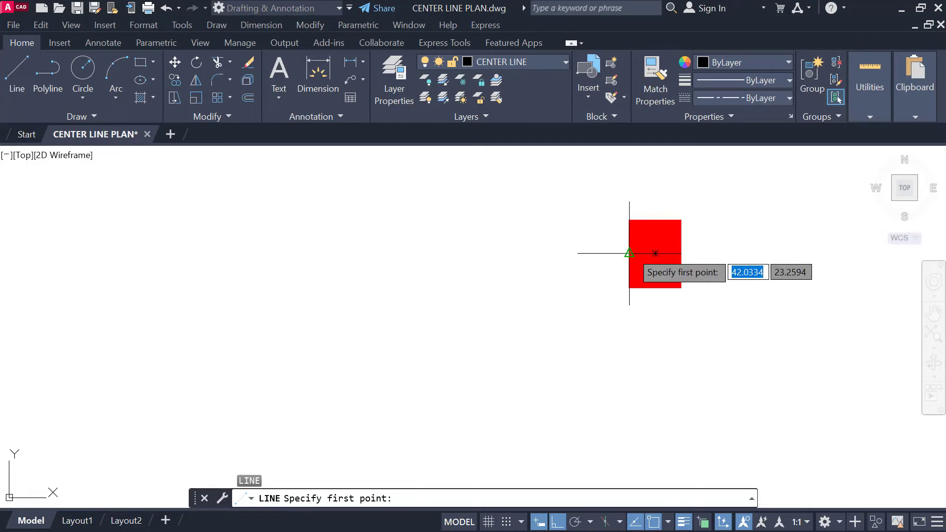
pyautogui.click(629, 253)
pyautogui.click(183, 254)
pyautogui.press('Escape')
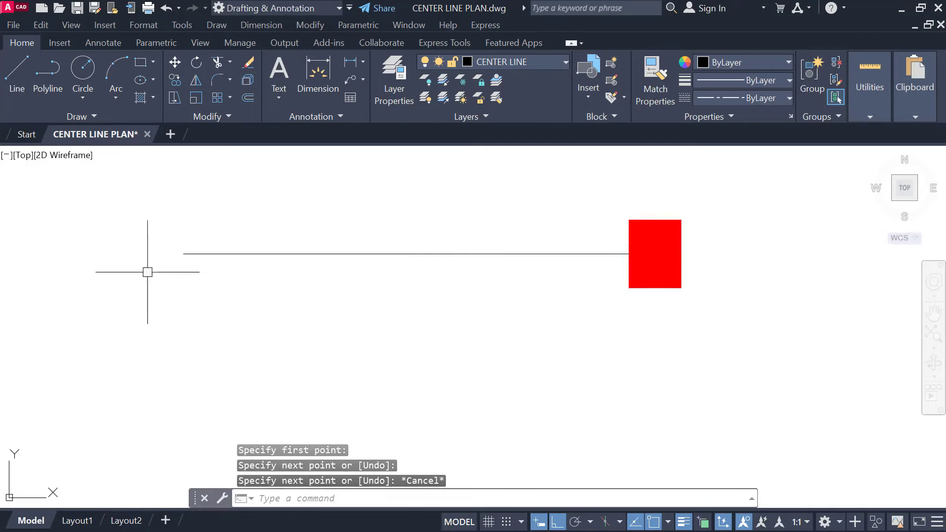
# Step: Stretch the trial line's column end to the right past the row's last column, making it about 17.76 units long
pyautogui.scroll(-4, 148, 272)
pyautogui.click(183, 248)
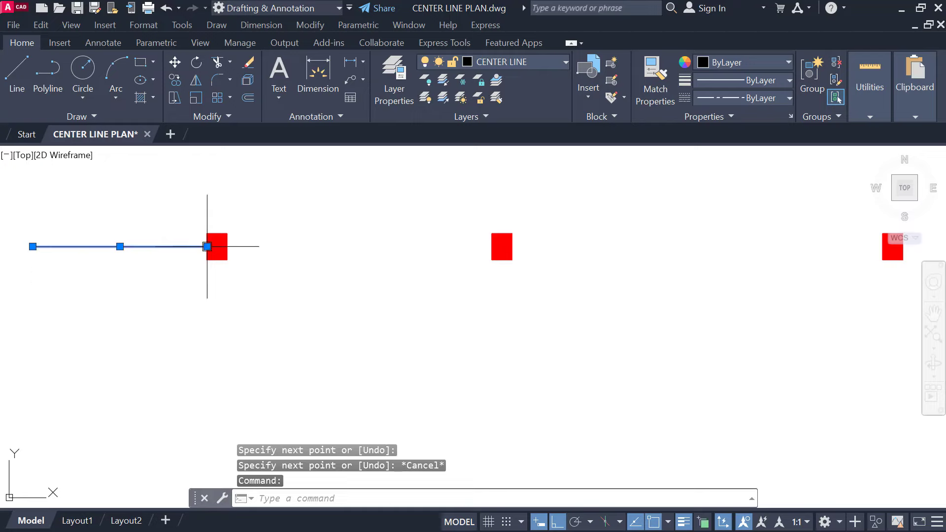
pyautogui.scroll(-6, 207, 246)
pyautogui.click(207, 246)
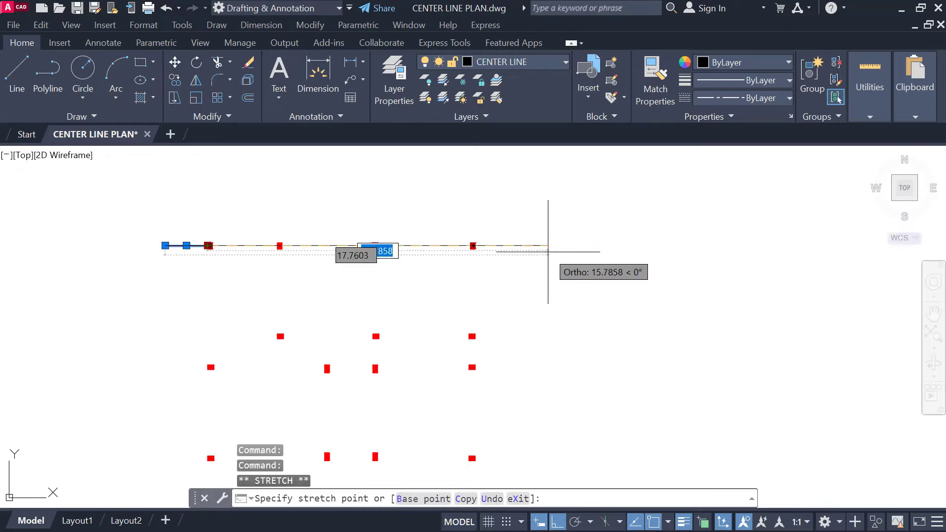
pyautogui.press('Escape')
pyautogui.scroll(2, 345, 253)
pyautogui.moveTo(349, 253); pyautogui.dragTo(401, 266, button='middle')
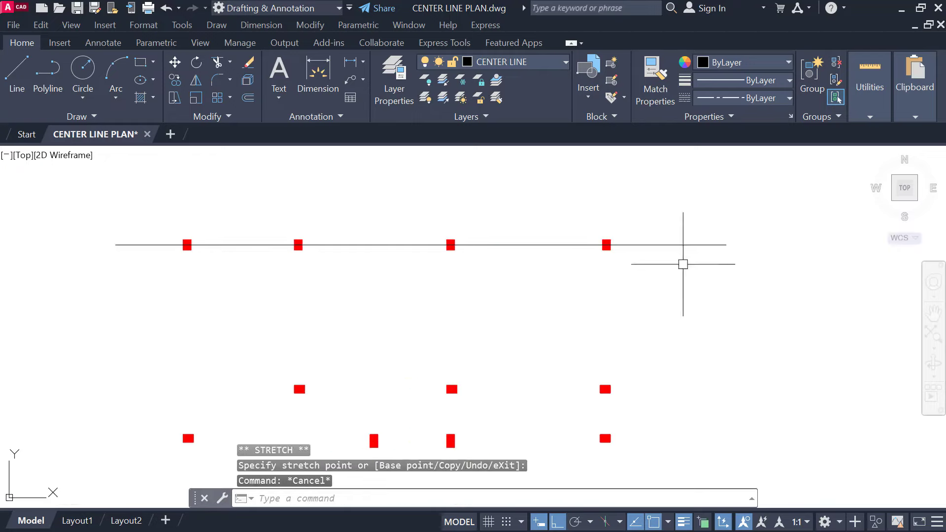
# Step: Delete the stretched trial line across the uppermost column row
pyautogui.hotkey('ctrl', 'z')
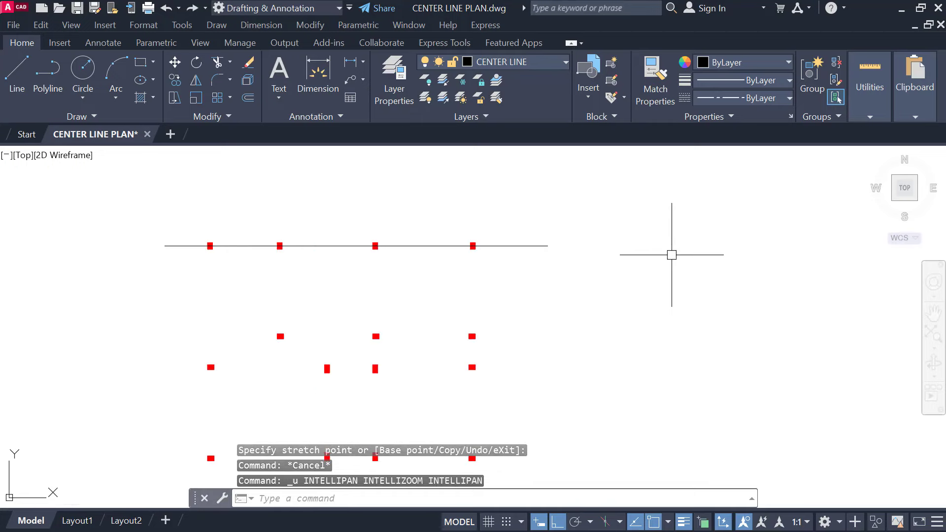
pyautogui.click(550, 245)
pyautogui.press('Delete')
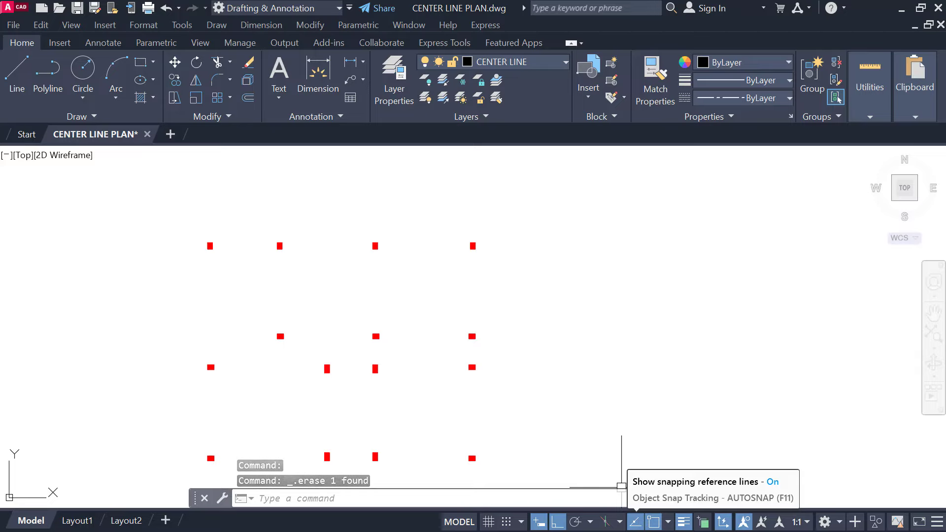
# Step: Draw a horizontal center line about 16.13 units long through the uppermost row's geometric centers, extending past both end columns
pyautogui.write('l')
pyautogui.press('Return')
pyautogui.scroll(4, 217, 241)
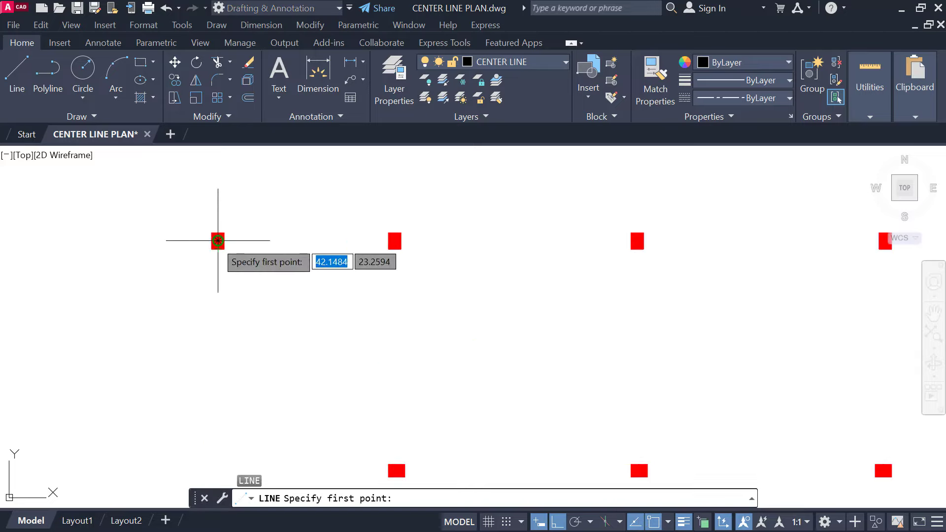
pyautogui.click(218, 241)
pyautogui.scroll(-2, 144, 240)
pyautogui.scroll(-2, 152, 240)
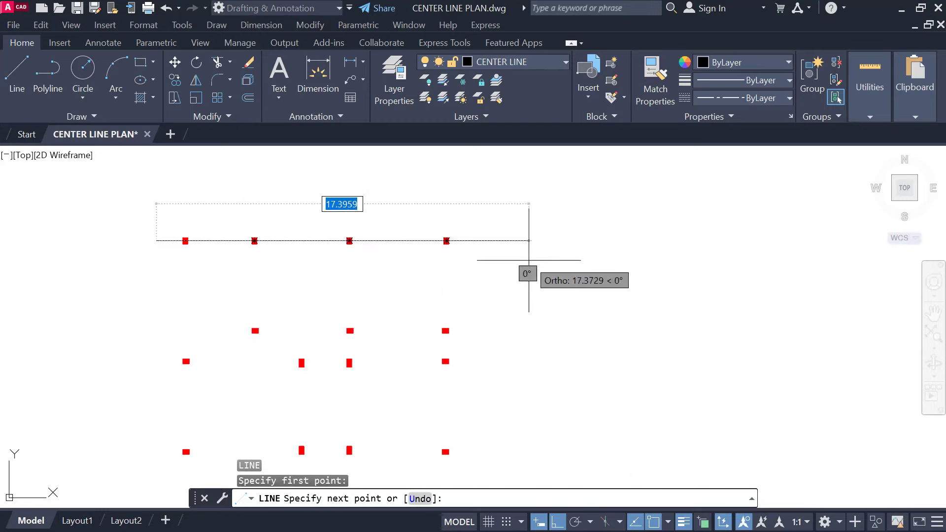
pyautogui.click(501, 258)
pyautogui.press('Escape')
# Step: Set the linetype scale of the redrawn uppermost center line to 0.01 and close its properties
pyautogui.click(479, 240)
pyautogui.rightClick(550, 205)
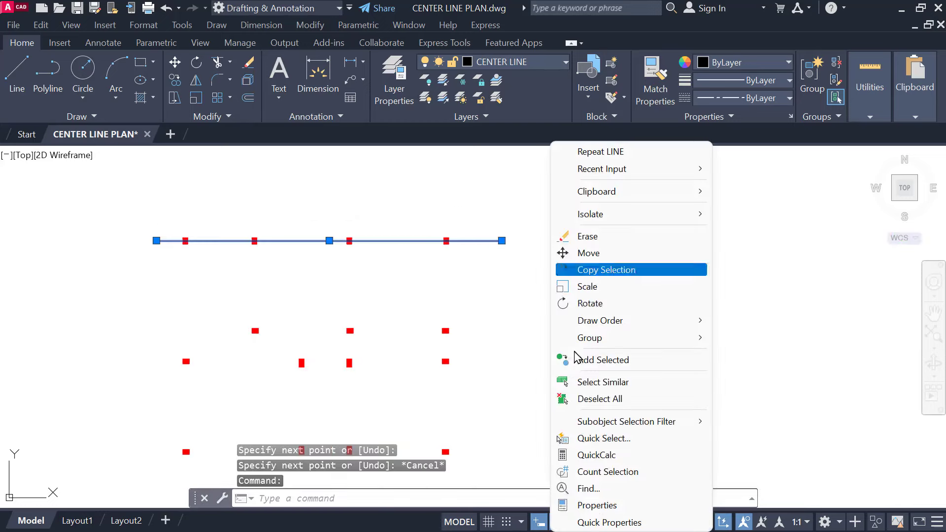
pyautogui.click(591, 507)
pyautogui.click(178, 263)
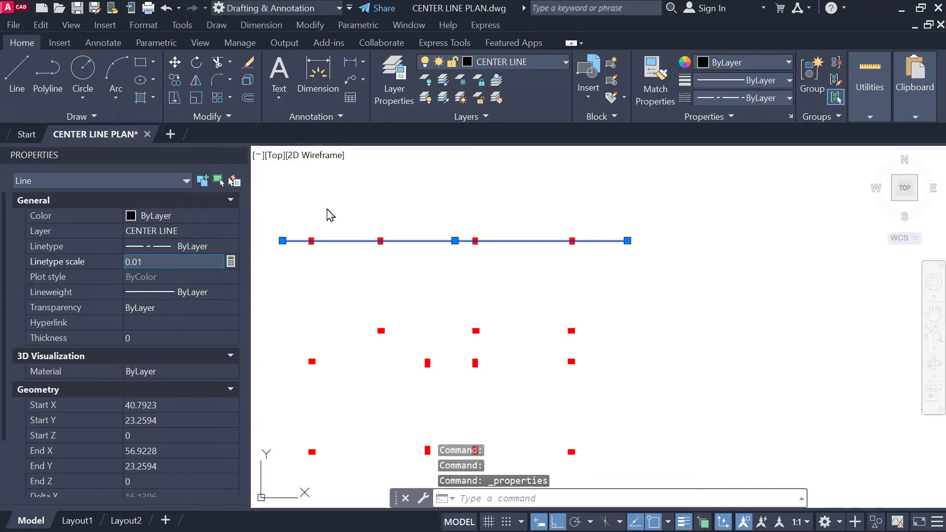
pyautogui.click(327, 209)
pyautogui.click(322, 209)
pyautogui.click(240, 155)
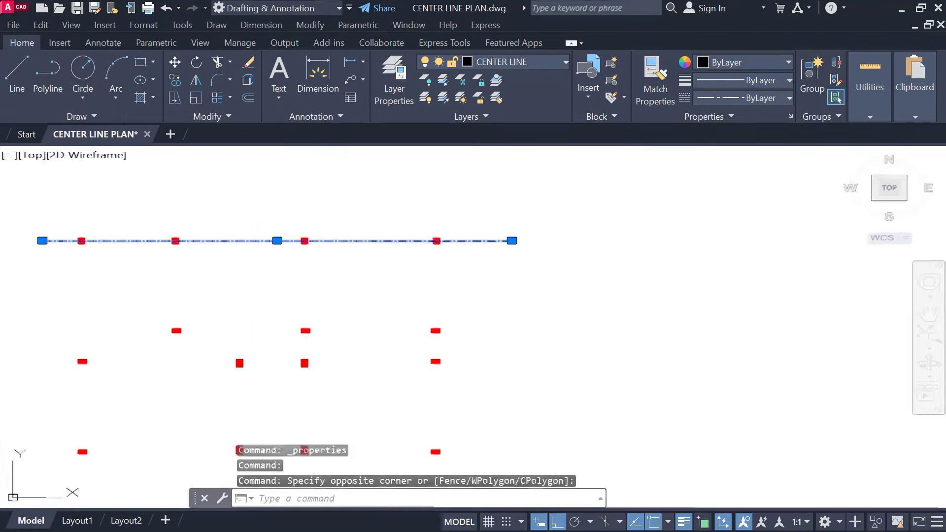
pyautogui.press('Escape')
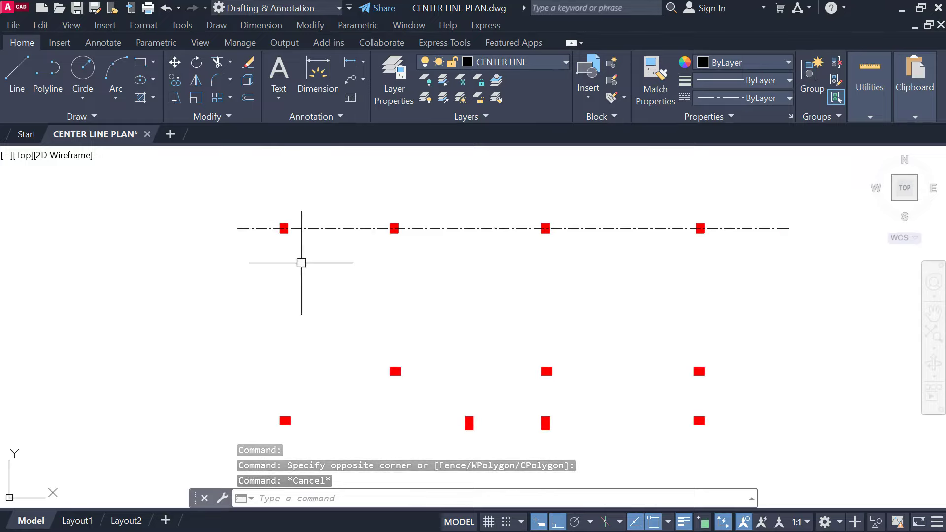
# Step: Stretch the left end of the uppermost center line farther beyond the leftmost column
pyautogui.click(331, 209)
pyautogui.click(225, 208)
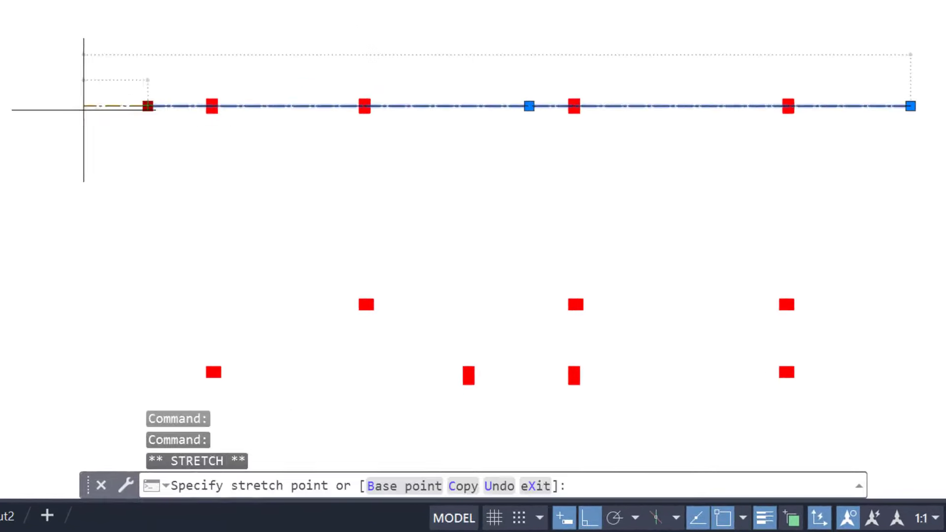
pyautogui.press('Escape')
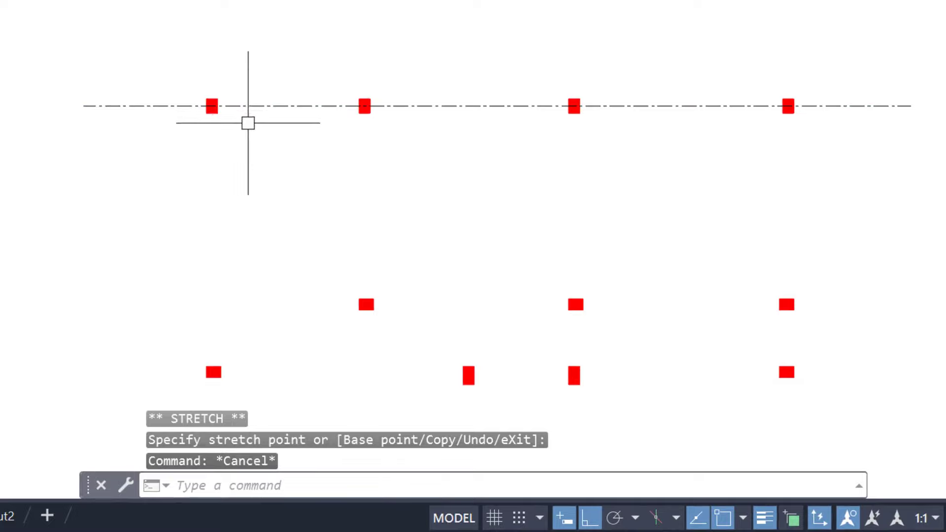
# Step: Copy the uppermost center line from its leftmost column's geometric center to that of the second row's first column
pyautogui.click(253, 106)
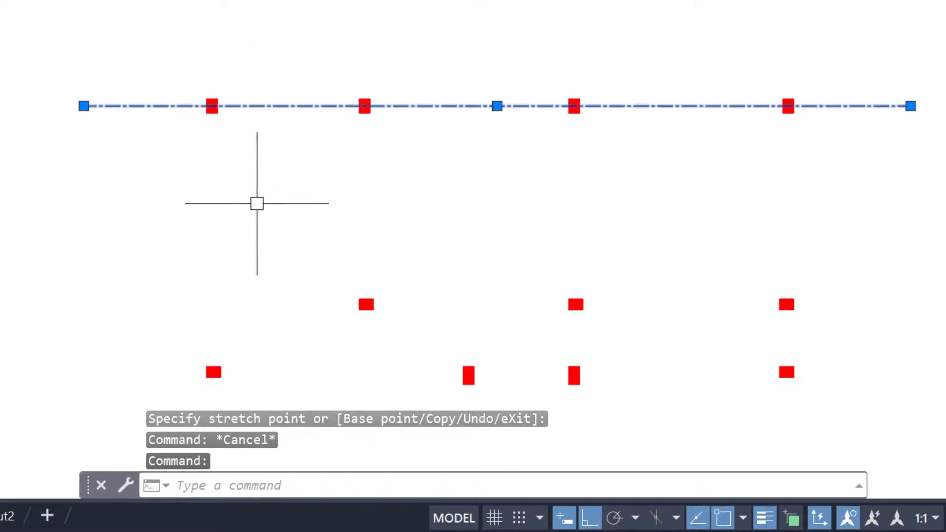
pyautogui.write('CO')
pyautogui.press('Return')
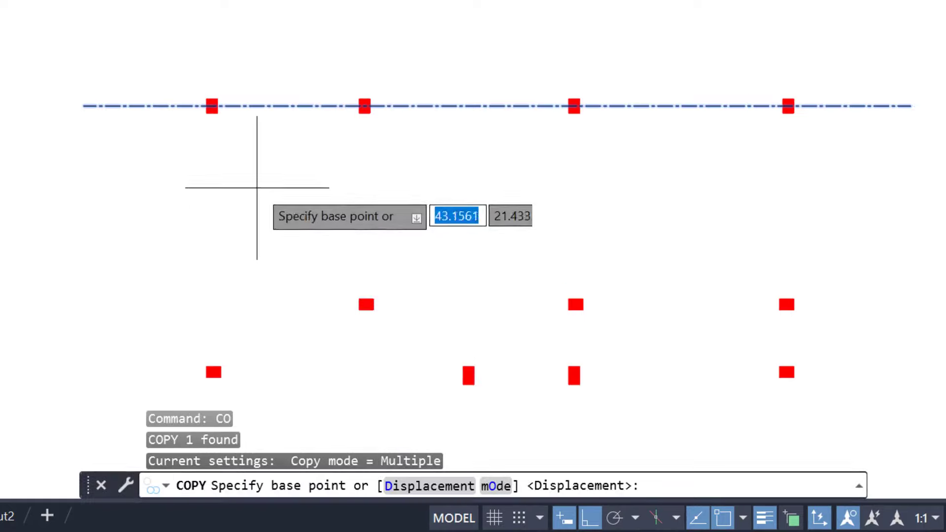
pyautogui.scroll(8, 257, 186)
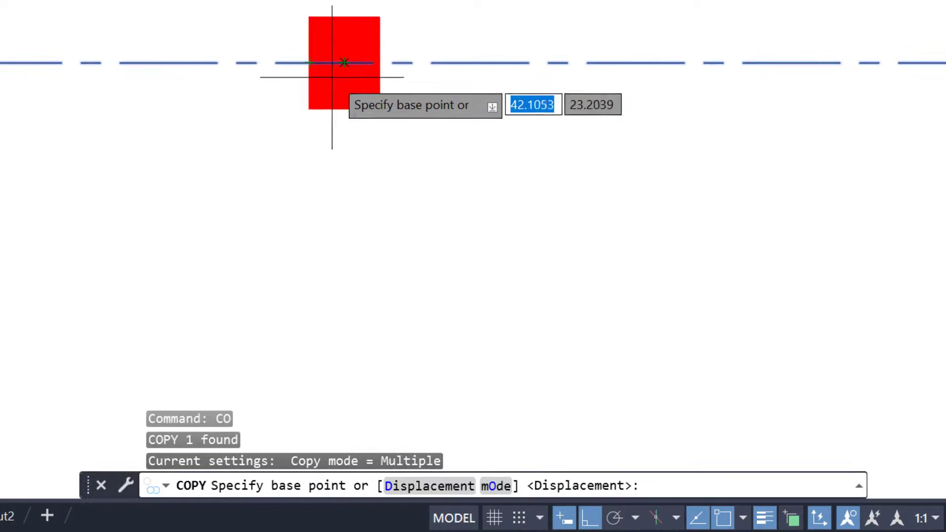
pyautogui.click(343, 62)
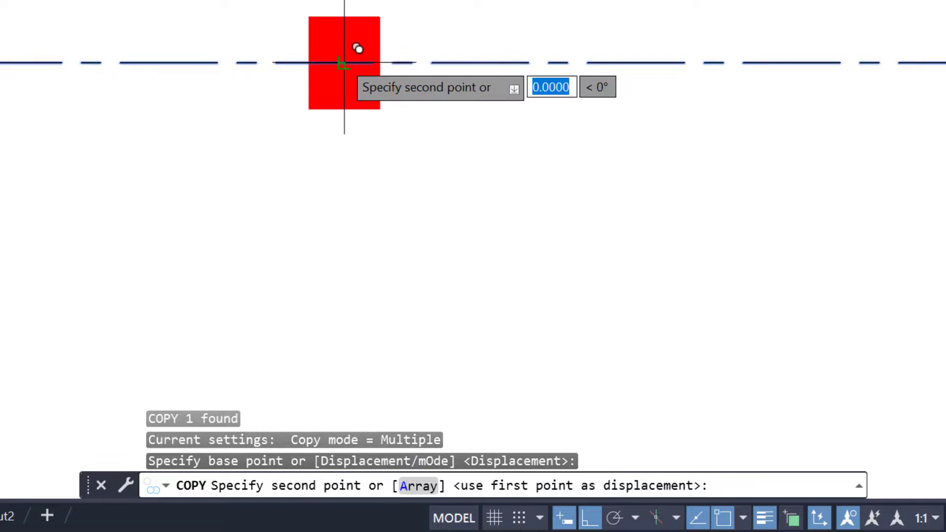
pyautogui.scroll(-5, 351, 59)
pyautogui.moveTo(515, 261); pyautogui.dragTo(263, 97, button='middle')
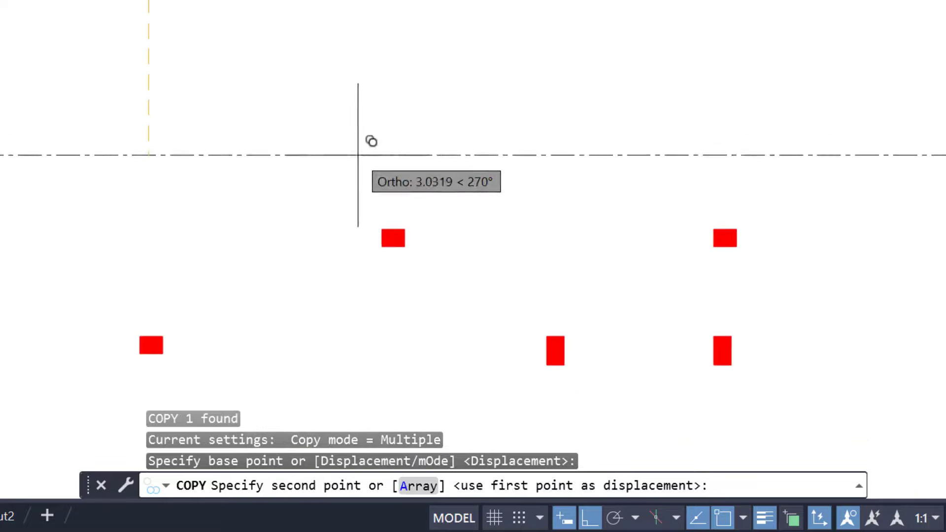
pyautogui.scroll(2, 413, 278)
pyautogui.scroll(2, 391, 240)
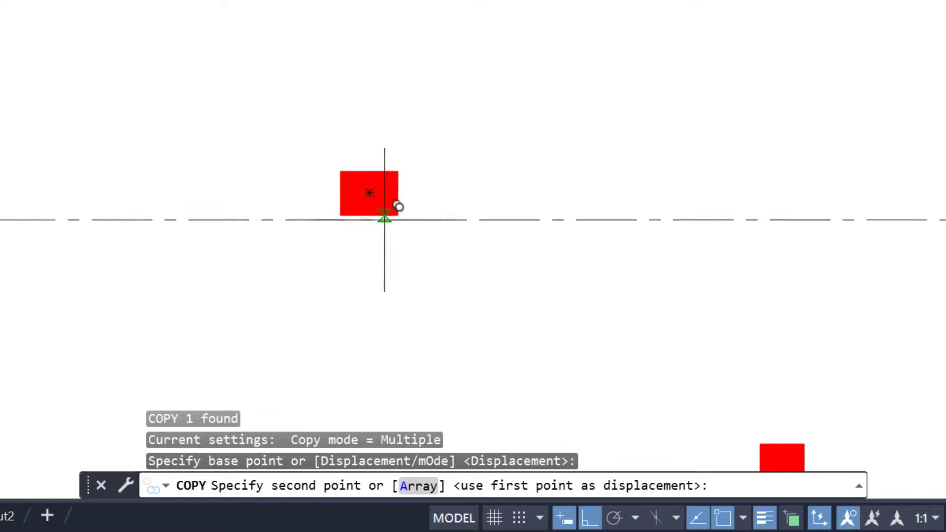
pyautogui.click(369, 192)
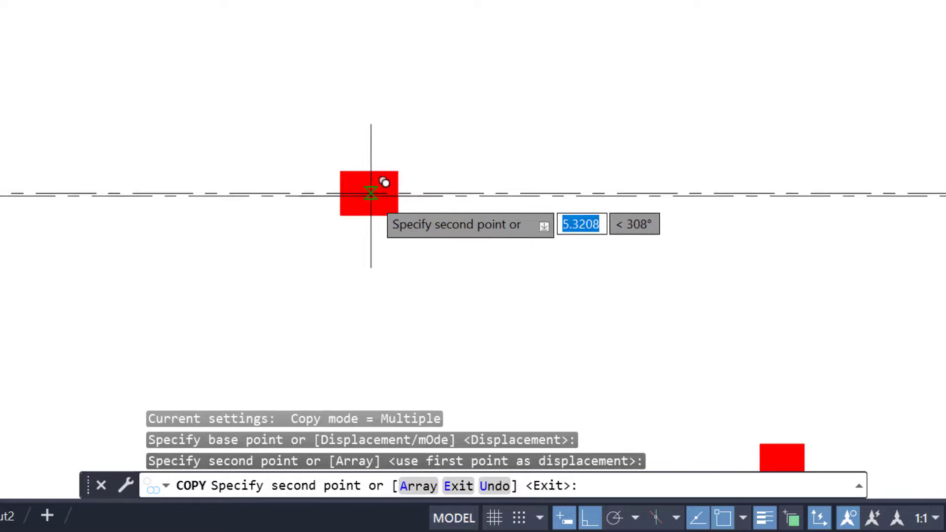
# Step: Place another copy of the center line at the geometric center of the third row's first upright column
pyautogui.moveTo(485, 317); pyautogui.dragTo(232, 93, button='middle')
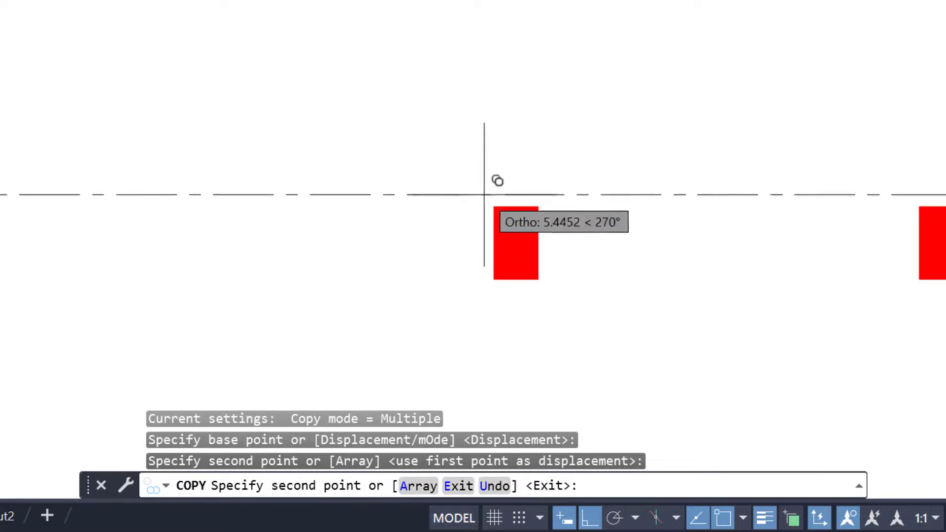
pyautogui.click(516, 242)
pyautogui.scroll(-4, 528, 239)
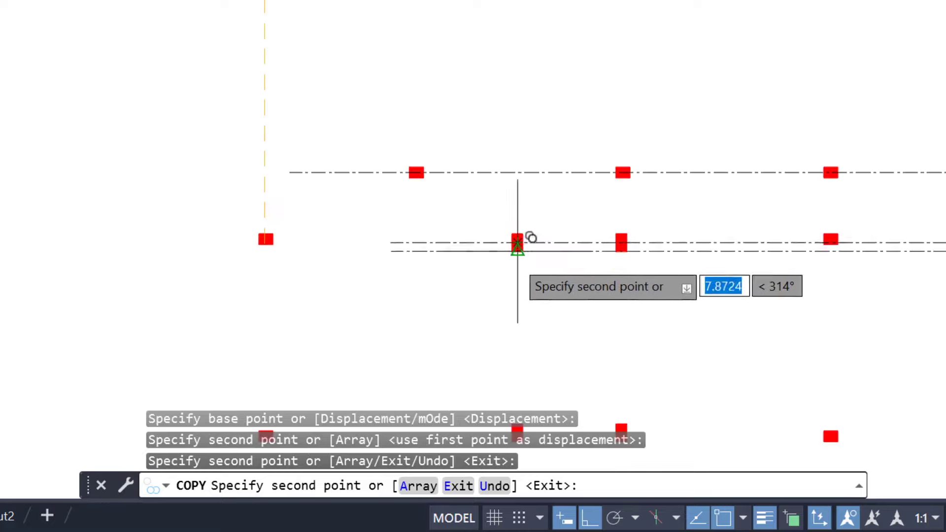
# Step: Place a copy of the center line through the geometric center of the third row's leftmost column and end the Copy command
pyautogui.moveTo(422, 308); pyautogui.dragTo(418, 263, button='middle')
pyautogui.scroll(4, 278, 199)
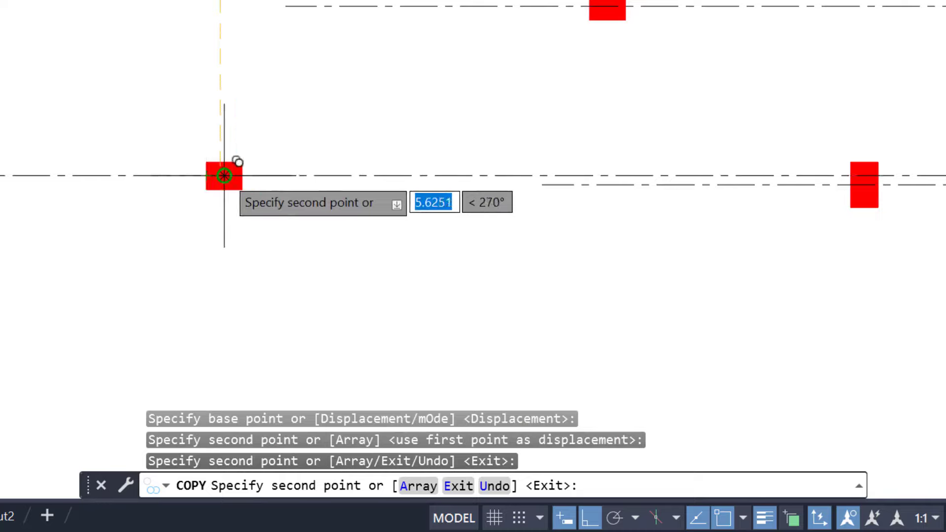
pyautogui.scroll(-4, 221, 174)
pyautogui.moveTo(266, 234); pyautogui.dragTo(236, 150, button='middle')
pyautogui.scroll(4, 205, 89)
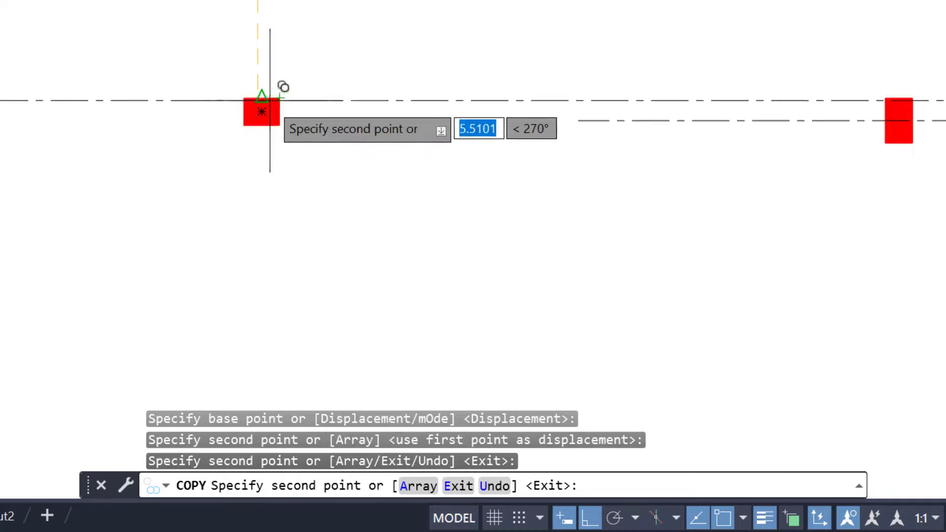
pyautogui.click(264, 99)
pyautogui.press('Escape')
# Step: Delete the extra center line running through the upright columns' centers in the third row
pyautogui.moveTo(600, 216); pyautogui.dragTo(400, 217, button='middle')
pyautogui.click(525, 120)
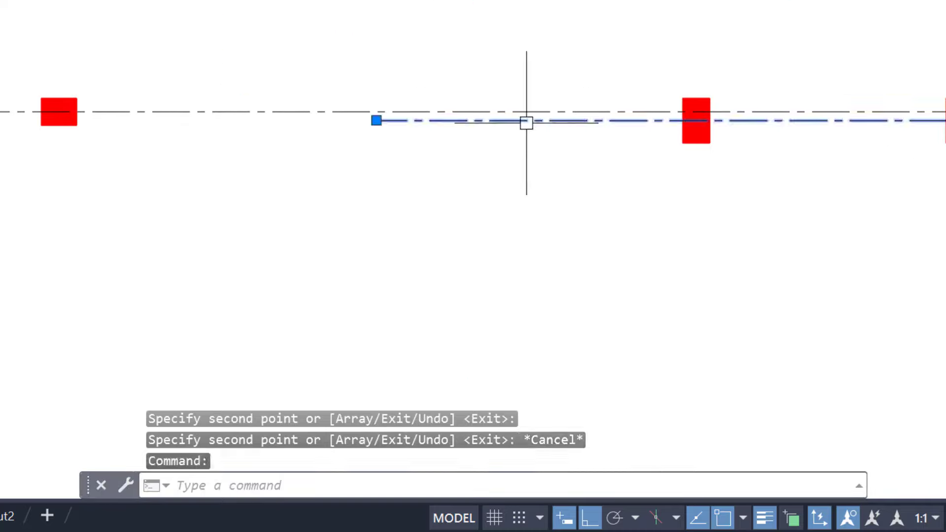
pyautogui.press('Delete')
# Step: Copy the second row's center line from its first column's geometric center to that of the lowest row's leftmost column
pyautogui.scroll(-3, 380, 142)
pyautogui.moveTo(255, 147); pyautogui.dragTo(255, 221, button='middle')
pyautogui.click(369, 138)
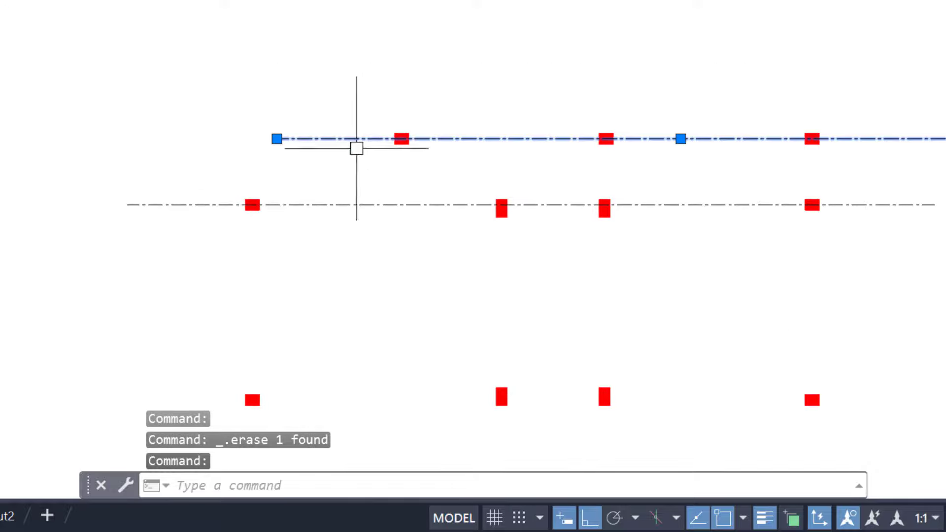
pyautogui.write('co')
pyautogui.press('Return')
pyautogui.scroll(3, 372, 158)
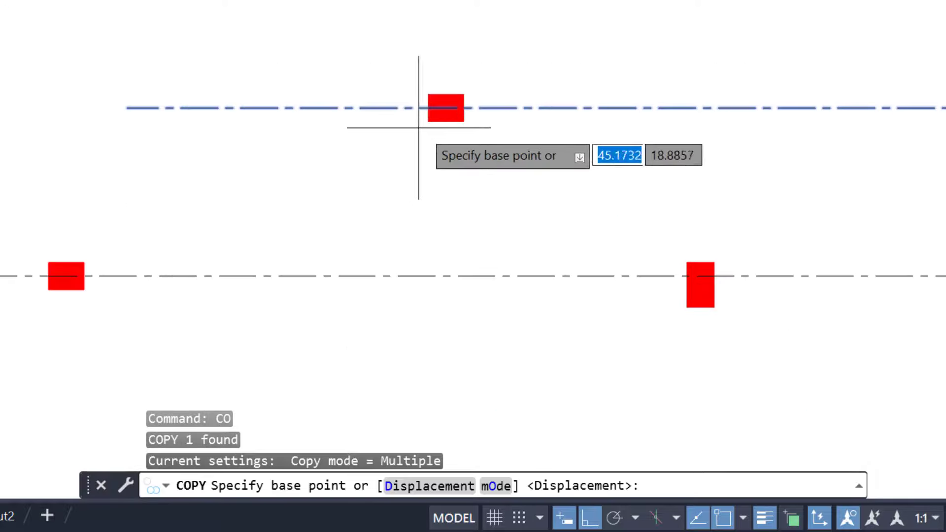
pyautogui.click(401, 139)
pyautogui.scroll(-4, 394, 95)
pyautogui.scroll(4, 266, 317)
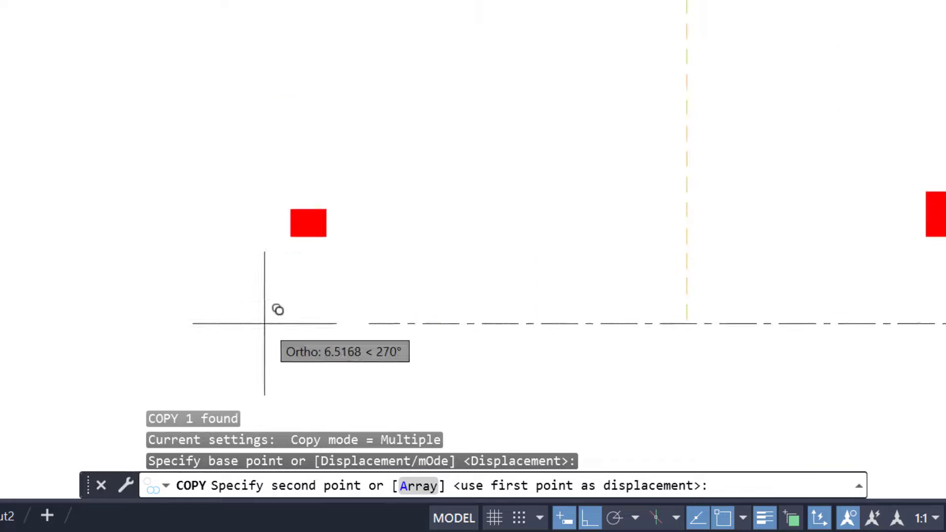
pyautogui.click(309, 223)
pyautogui.scroll(-3, 266, 239)
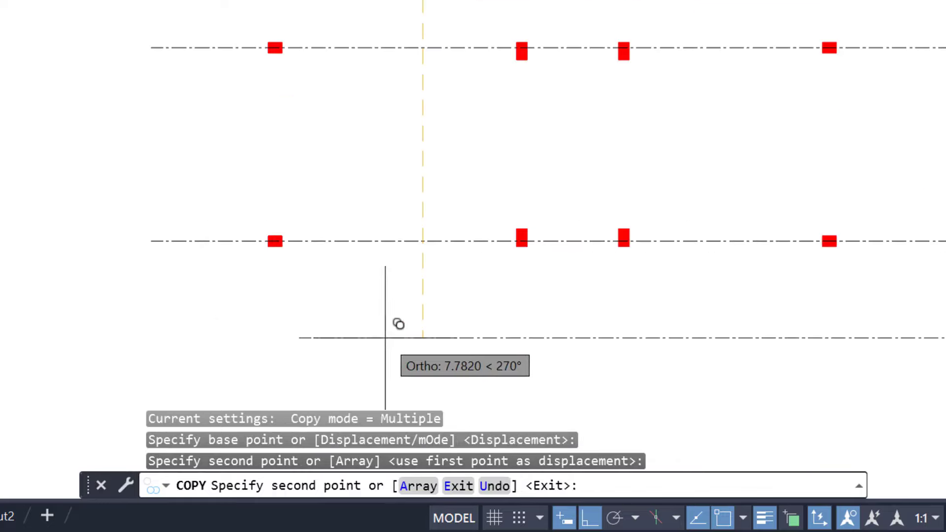
# Step: End the Copy command and stretch both ends of the second row's center line to align with the other rows' line ends
pyautogui.scroll(-3, 401, 321)
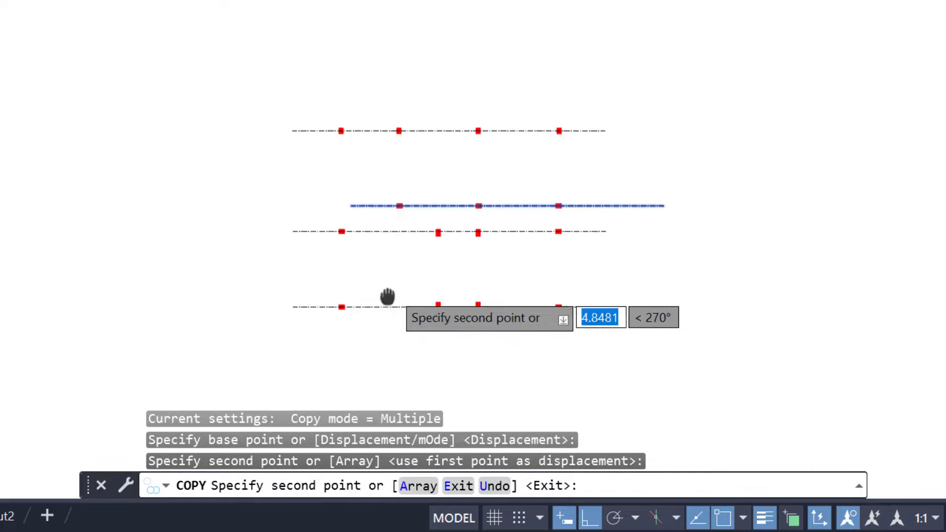
pyautogui.press('Escape')
pyautogui.scroll(2, 424, 273)
pyautogui.moveTo(401, 271); pyautogui.dragTo(391, 275, button='middle')
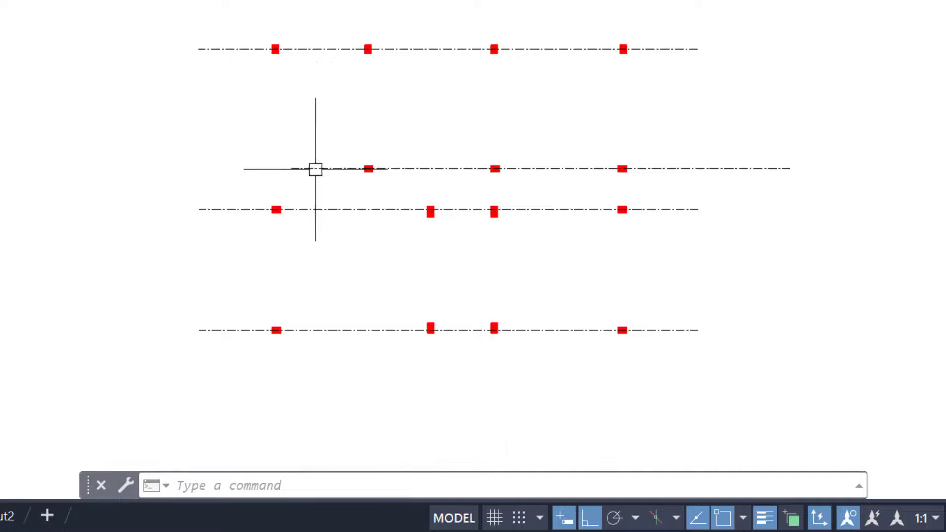
pyautogui.click(292, 169)
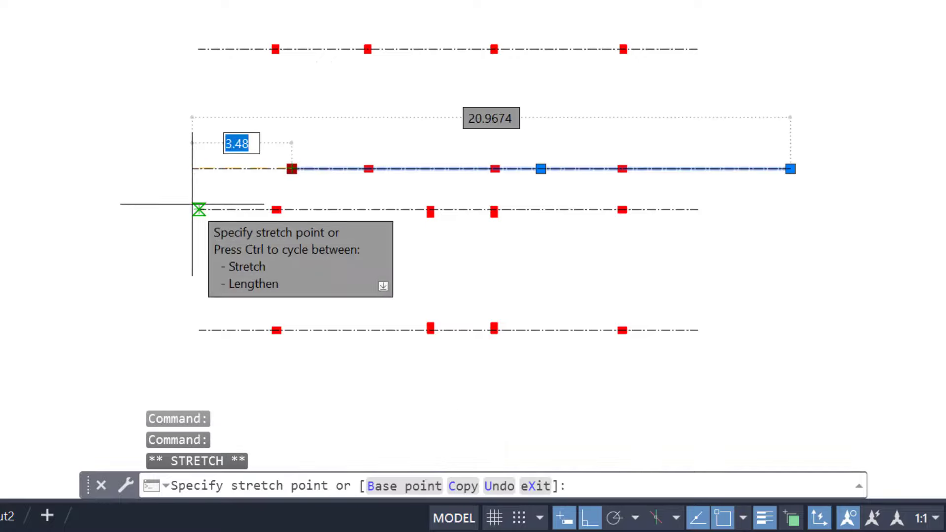
pyautogui.click(199, 169)
pyautogui.click(790, 168)
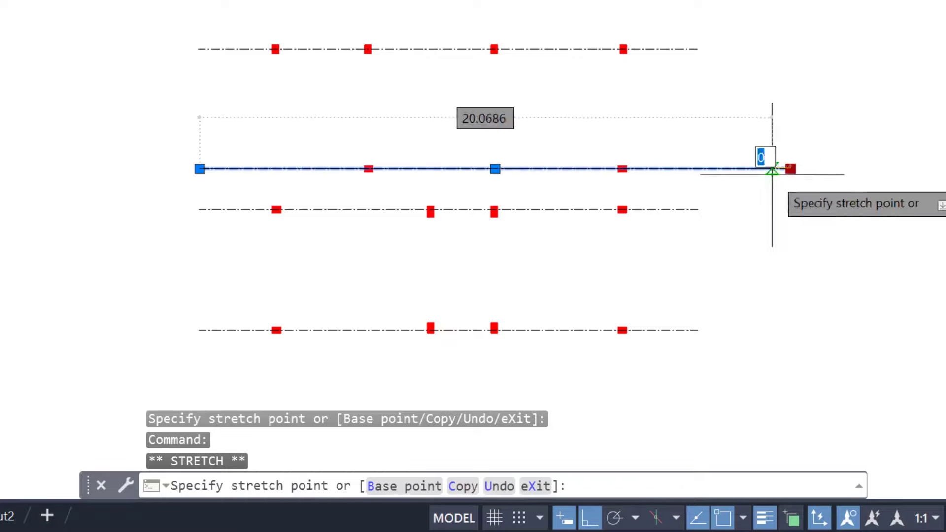
pyautogui.press('Escape')
pyautogui.moveTo(808, 242); pyautogui.dragTo(788, 236, button='middle')
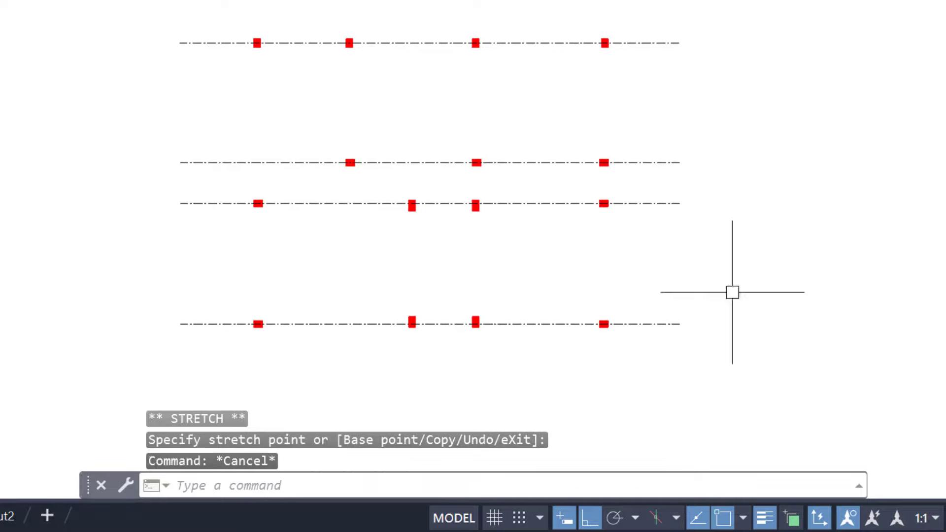
# Step: Draw a vertical line through the leftmost columns, from above the top row to below the lowest, and match its properties to the lowest row's center line
pyautogui.scroll(-2, 536, 159)
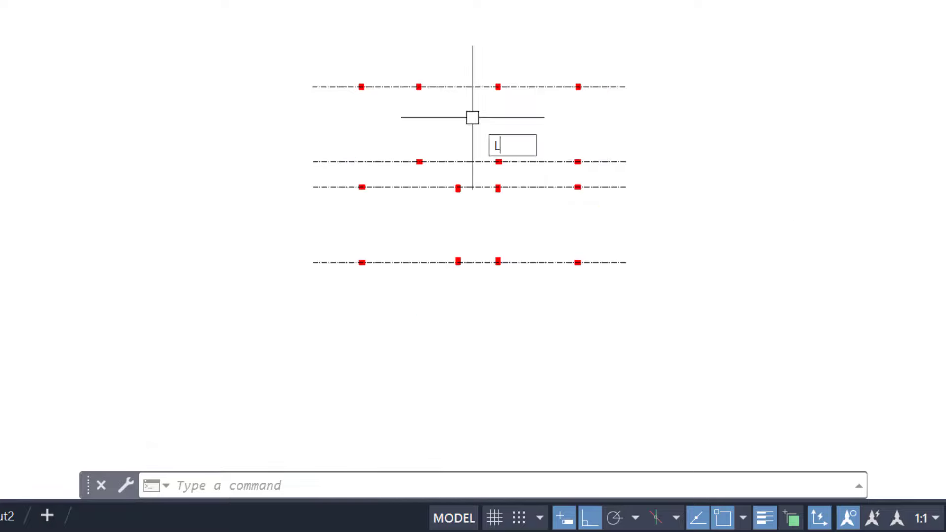
pyautogui.press('Return')
pyautogui.scroll(8, 391, 59)
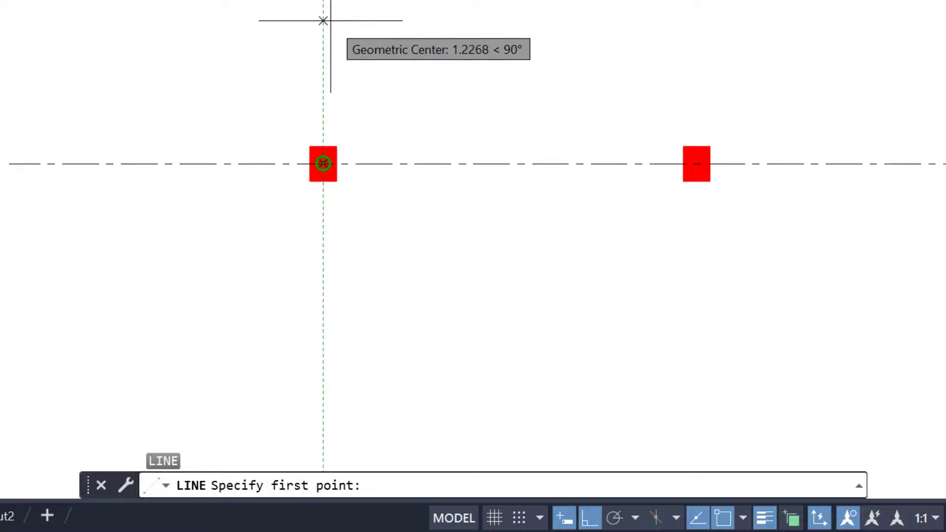
pyautogui.click(323, 17)
pyautogui.scroll(-6, 309, 306)
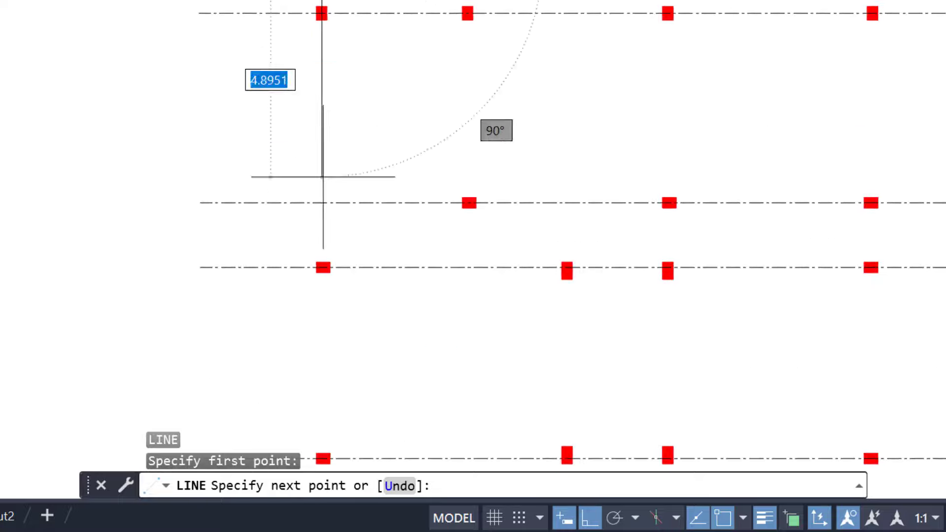
pyautogui.moveTo(321, 177); pyautogui.dragTo(326, 143, button='middle')
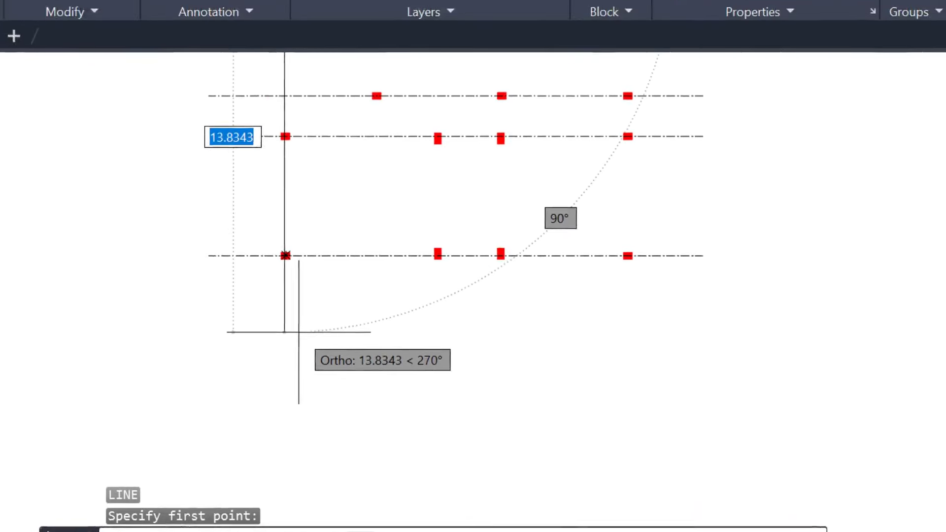
pyautogui.click(338, 277)
pyautogui.press('Escape')
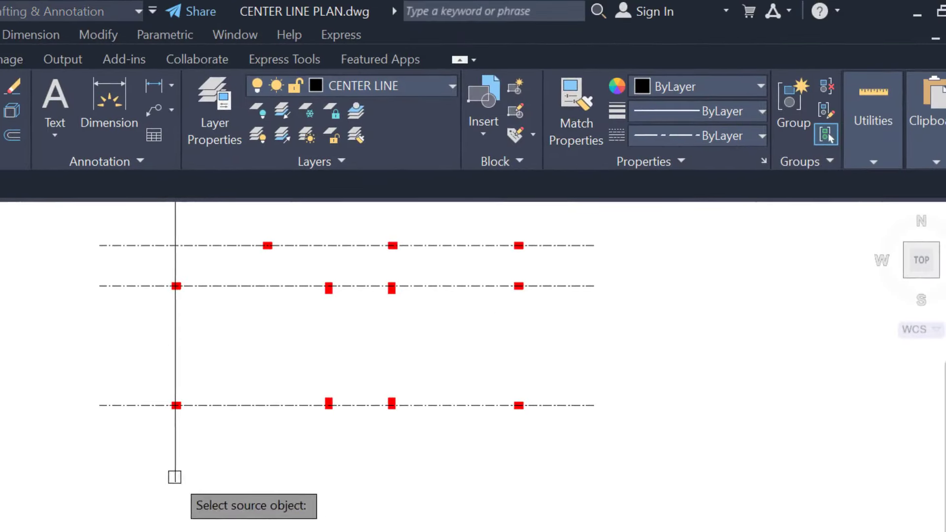
pyautogui.click(219, 405)
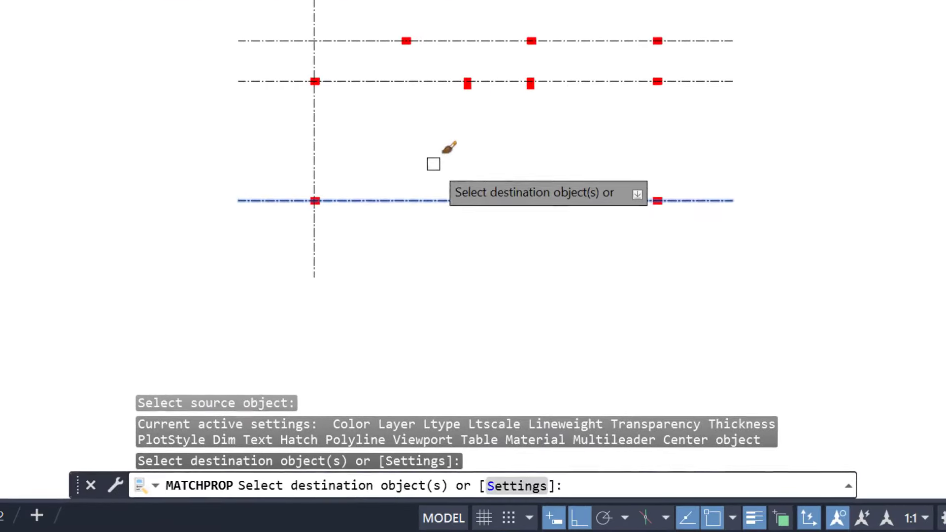
pyautogui.press('Escape')
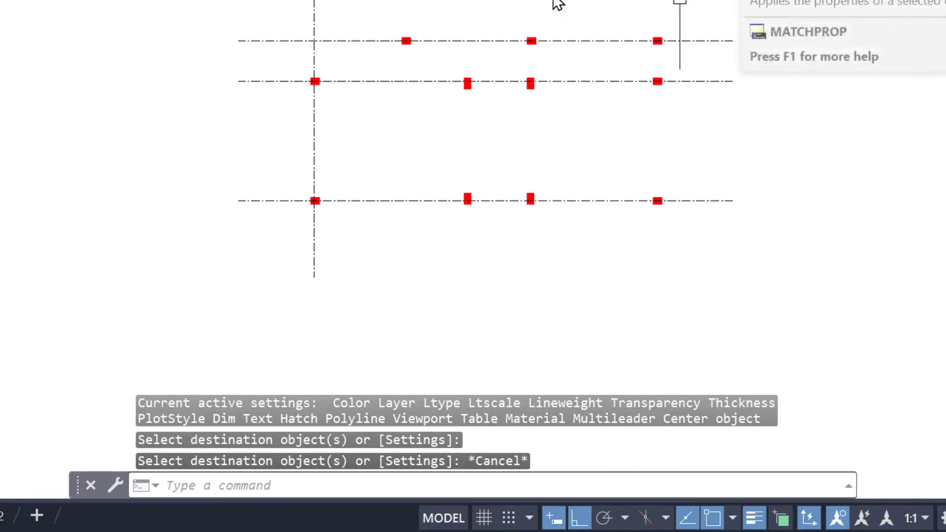
# Step: Stretch the upper end of the vertical center line farther above the top row
pyautogui.moveTo(399, 150)
pyautogui.mouseDown(button='middle')
pyautogui.moveTo(335, 205)
pyautogui.moveTo(333, 255)
pyautogui.mouseUp(button='middle')
pyautogui.scroll(4, 285, 192)
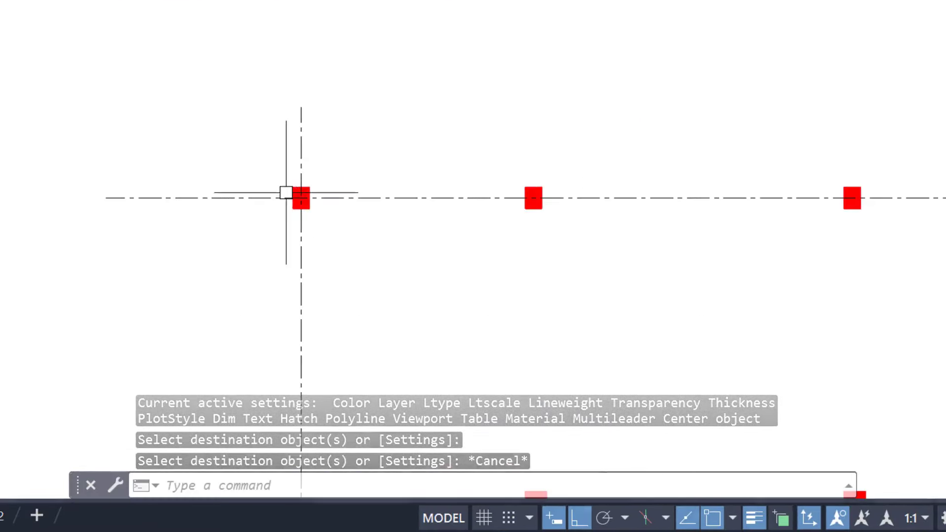
pyautogui.click(302, 148)
pyautogui.click(302, 106)
pyautogui.scroll(-2, 297, 56)
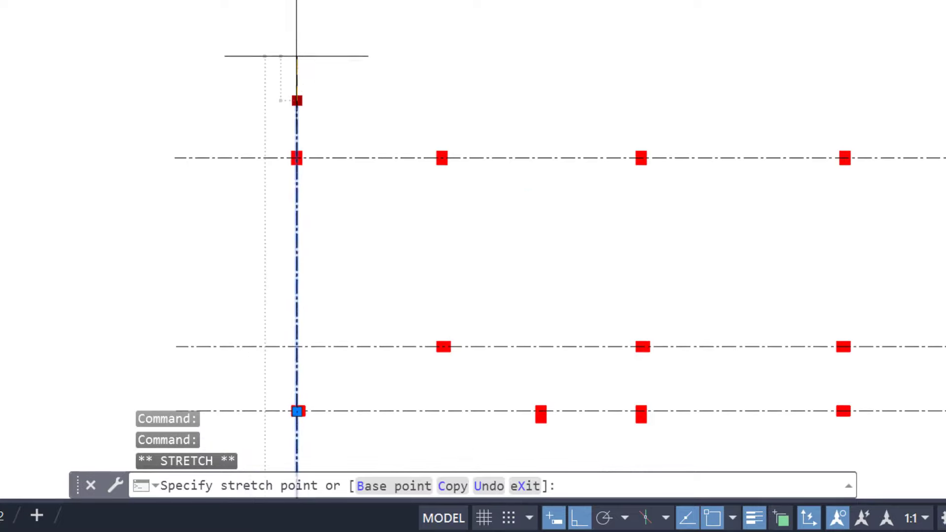
pyautogui.click(296, 23)
pyautogui.scroll(-5, 318, 185)
pyautogui.moveTo(318, 190); pyautogui.dragTo(294, 84, button='middle')
pyautogui.scroll(5, 296, 318)
pyautogui.press('Escape')
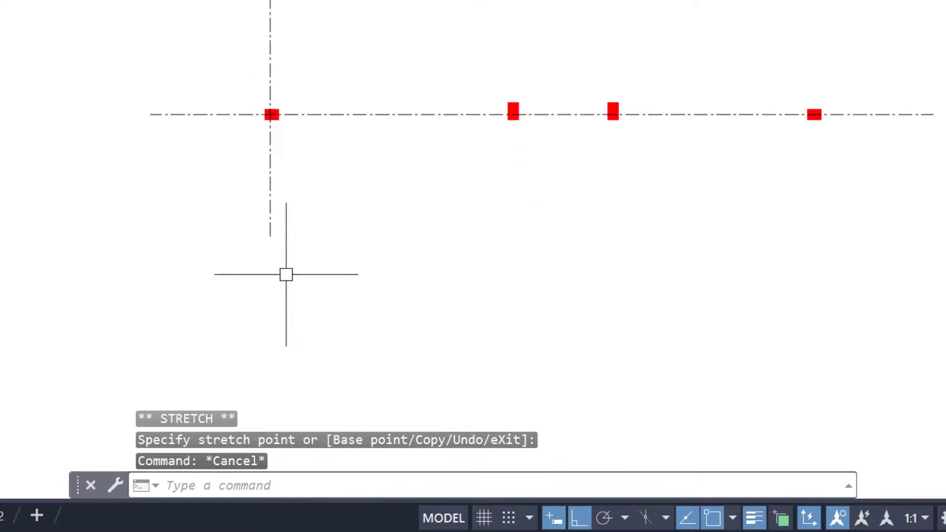
pyautogui.scroll(-4, 315, 97)
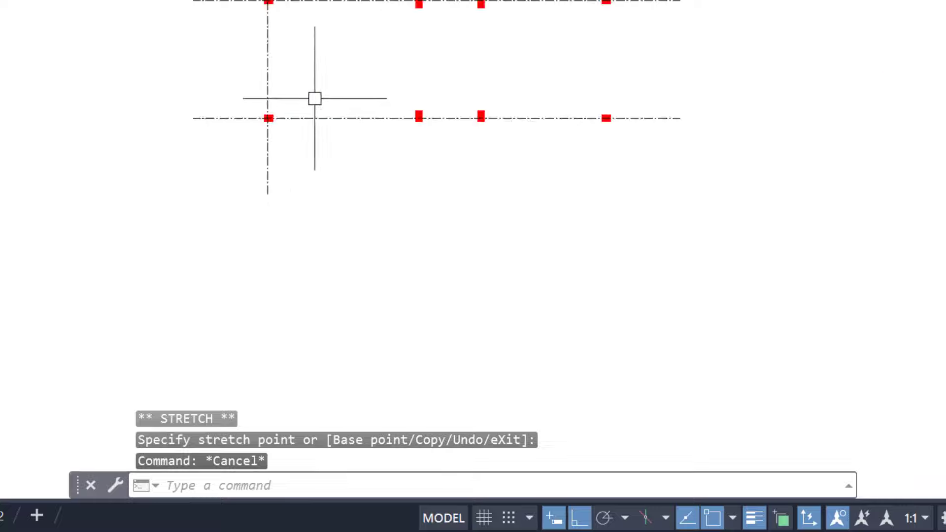
pyautogui.scroll(5, 289, 164)
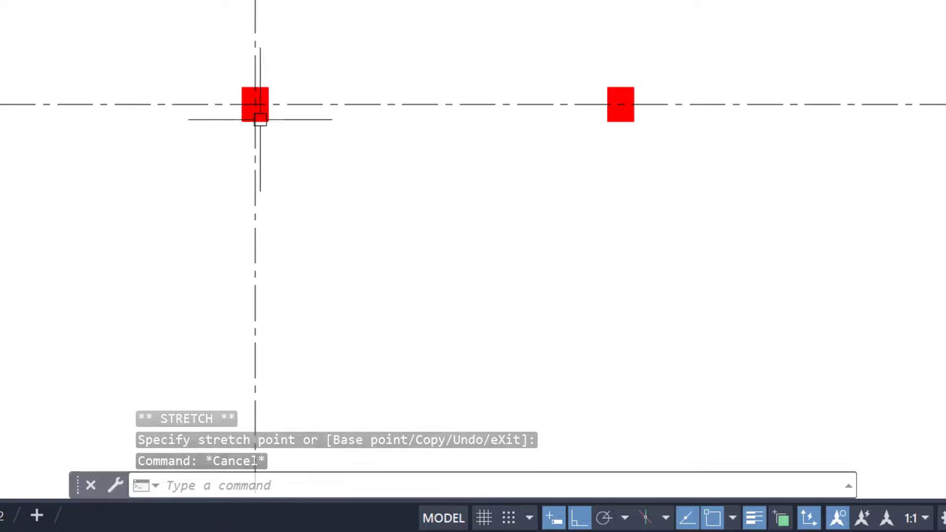
pyautogui.scroll(-5, 260, 119)
pyautogui.moveTo(346, 305); pyautogui.dragTo(324, 162, button='middle')
pyautogui.click(238, 249)
pyautogui.write('co')
pyautogui.press('Return')
pyautogui.moveTo(265, 227); pyautogui.dragTo(363, 327, button='middle')
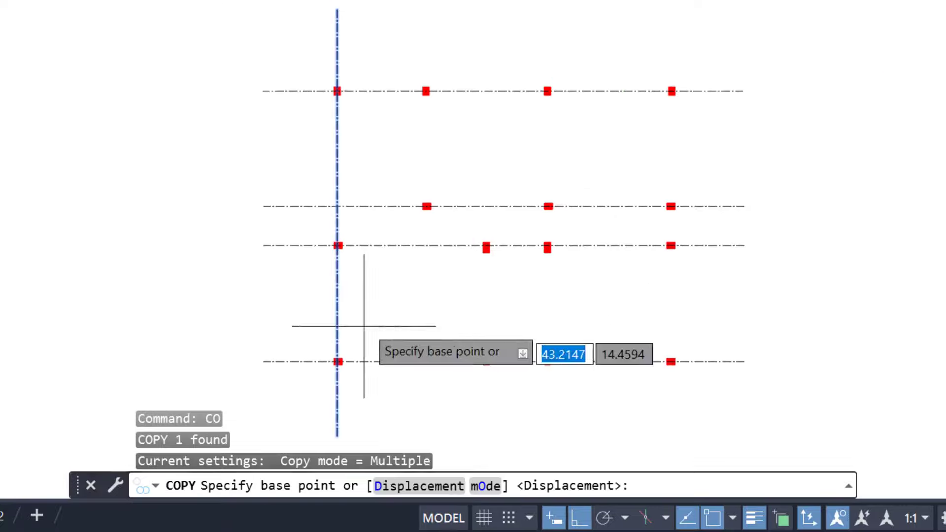
pyautogui.press('Escape')
# Step: Examine how the vertical center line sits relative to the centers of the leftmost columns in the lowest and top rows
pyautogui.scroll(5, 353, 298)
pyautogui.scroll(-1, 364, 375)
pyautogui.moveTo(365, 385); pyautogui.dragTo(351, 256, button='middle')
pyautogui.scroll(2, 333, 349)
pyautogui.scroll(2, 320, 248)
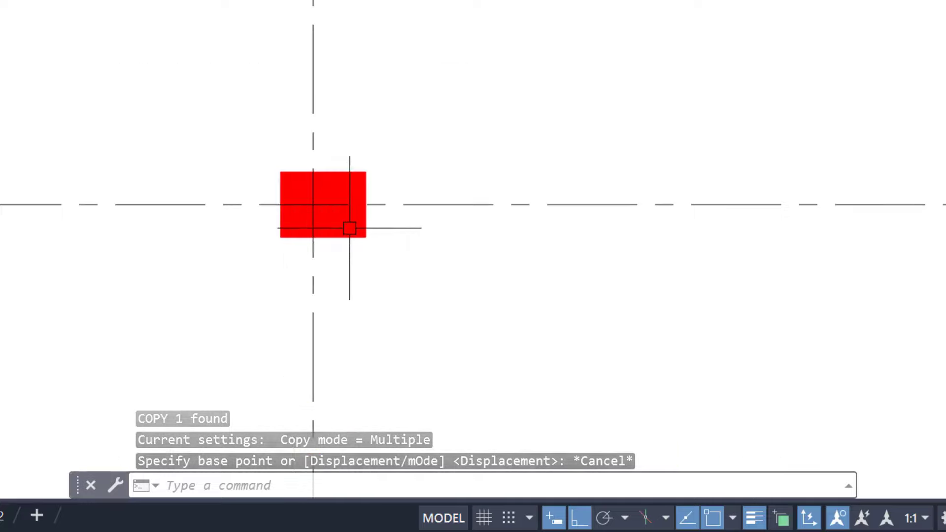
pyautogui.scroll(4, 348, 228)
pyautogui.click(259, 280)
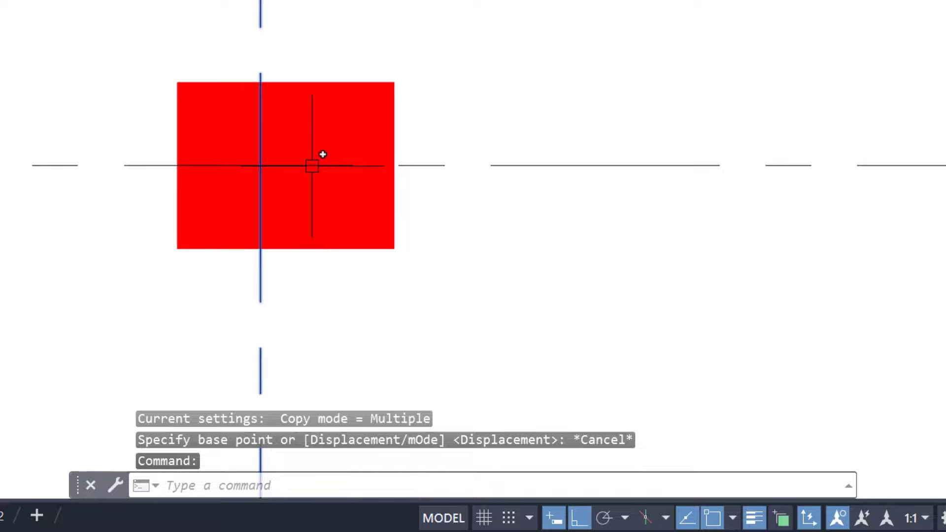
pyautogui.scroll(-4, 312, 166)
pyautogui.scroll(-1, 364, 55)
pyautogui.moveTo(367, 49); pyautogui.dragTo(291, 386, button='middle')
pyautogui.moveTo(267, 66); pyautogui.dragTo(255, 107, button='middle')
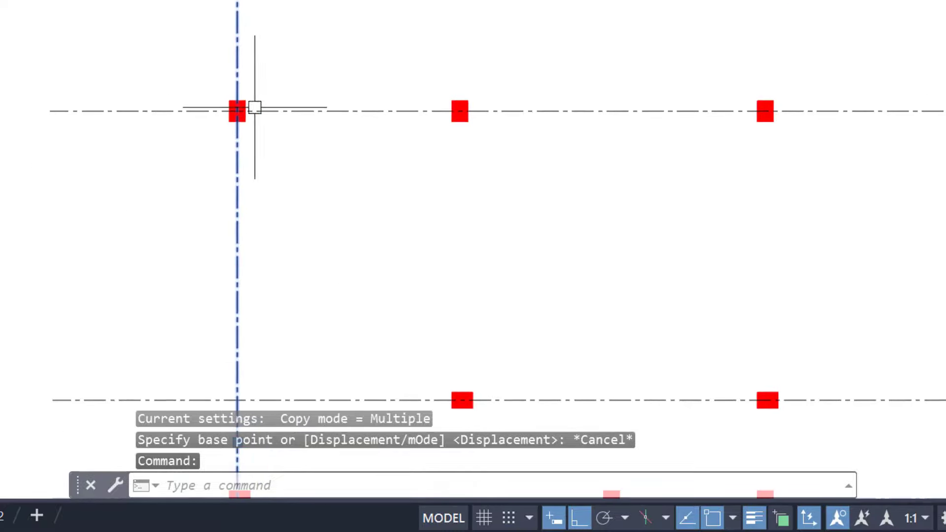
pyautogui.scroll(-4, 266, 93)
pyautogui.scroll(3, 287, 93)
pyautogui.scroll(2, 316, 186)
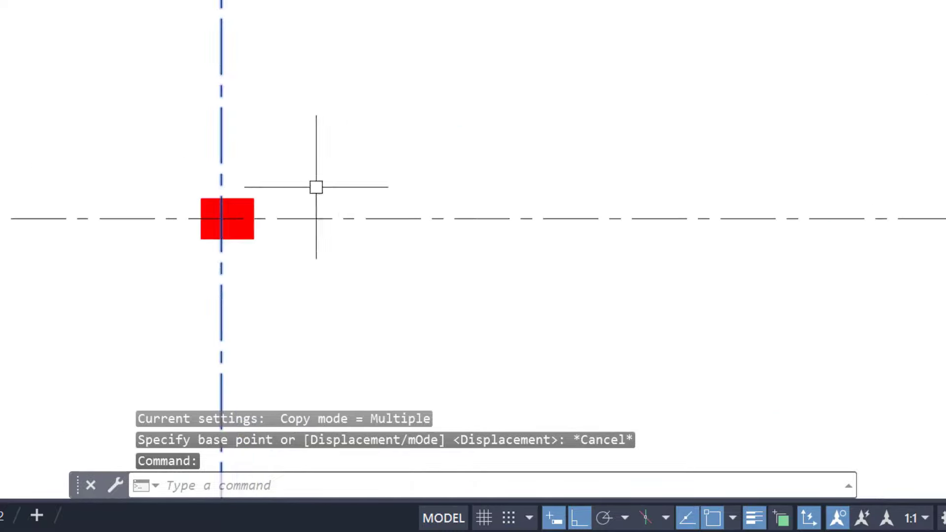
pyautogui.press('Escape')
# Step: Move the vertical center line from its crossing with the lowest row's center line to the center of that row's leftmost column
pyautogui.click(225, 255)
pyautogui.scroll(3, 267, 228)
pyautogui.write('m')
pyautogui.press('Return')
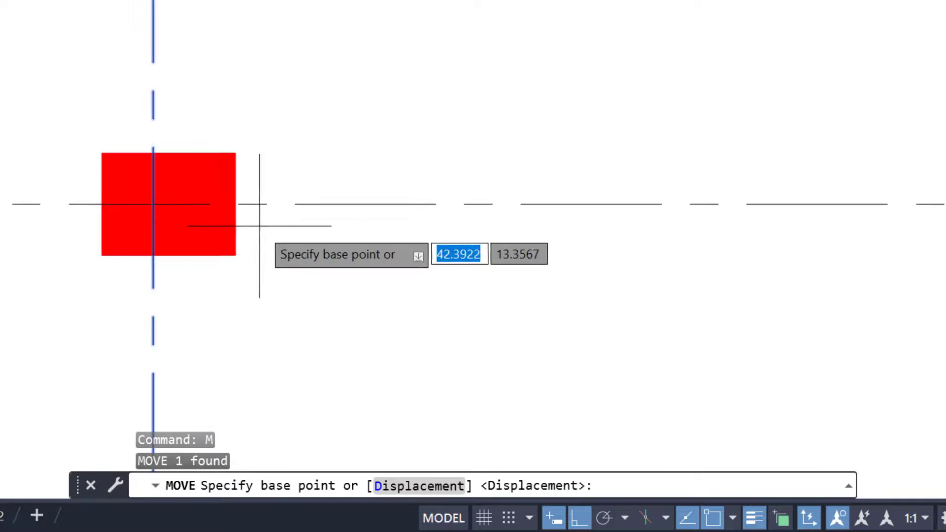
pyautogui.click(153, 205)
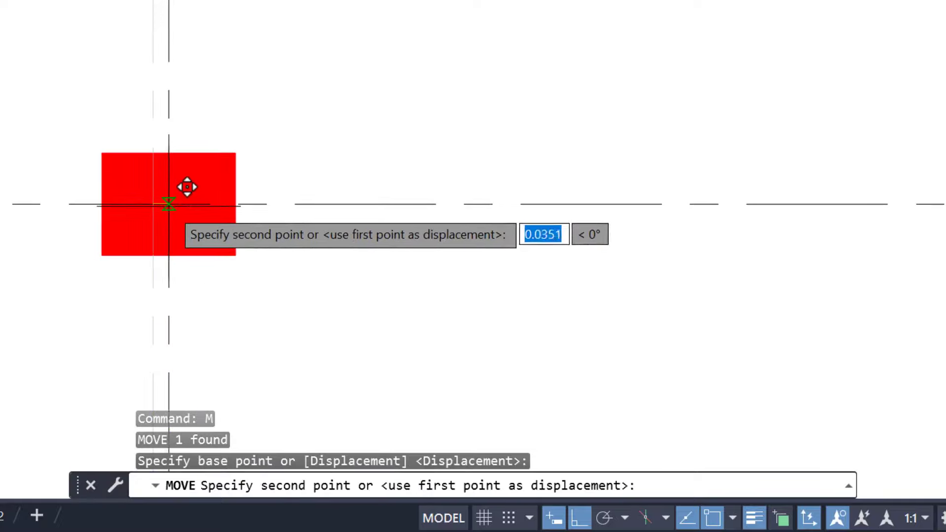
pyautogui.click(169, 214)
# Step: Check the moved vertical center line against the centers of the leftmost columns in the top, third and lowest rows
pyautogui.scroll(-6, 178, 224)
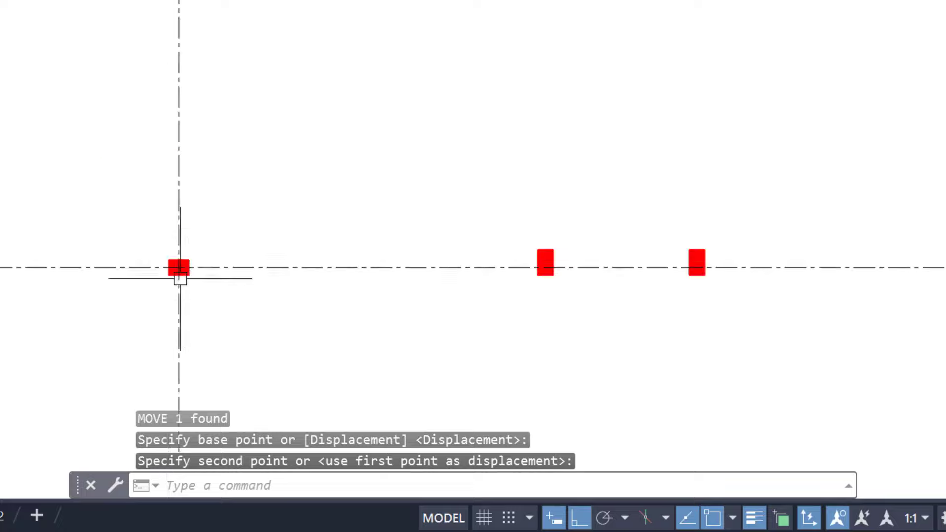
pyautogui.click(164, 232)
pyautogui.click(212, 321)
pyautogui.scroll(-5, 239, 186)
pyautogui.moveTo(209, 102); pyautogui.dragTo(206, 177, button='middle')
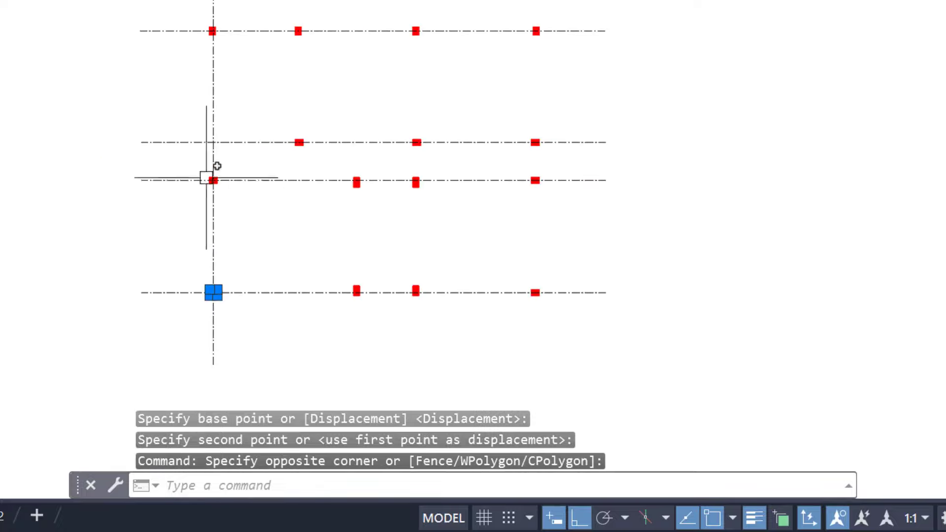
pyautogui.click(259, 218)
pyautogui.moveTo(236, 104); pyautogui.dragTo(236, 185, button='middle')
pyautogui.scroll(6, 209, 103)
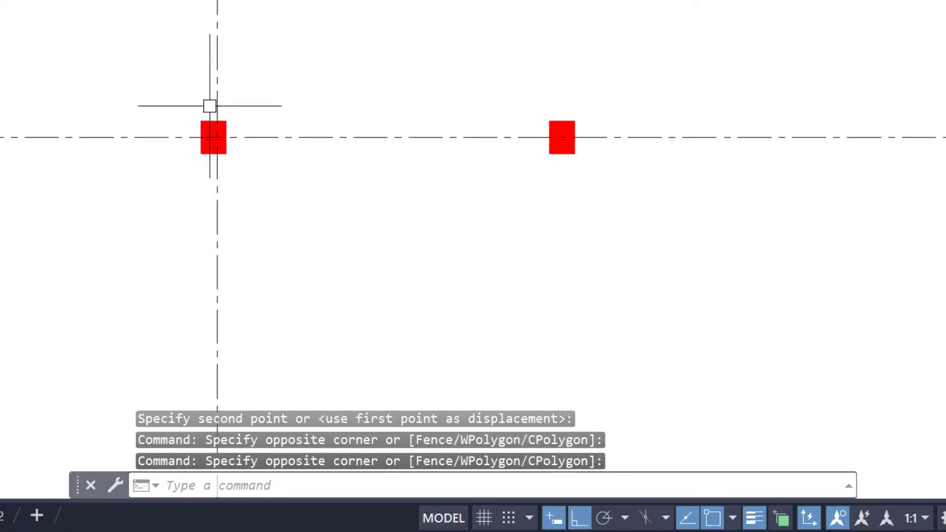
pyautogui.click(145, 95)
pyautogui.click(259, 195)
pyautogui.scroll(5, 210, 114)
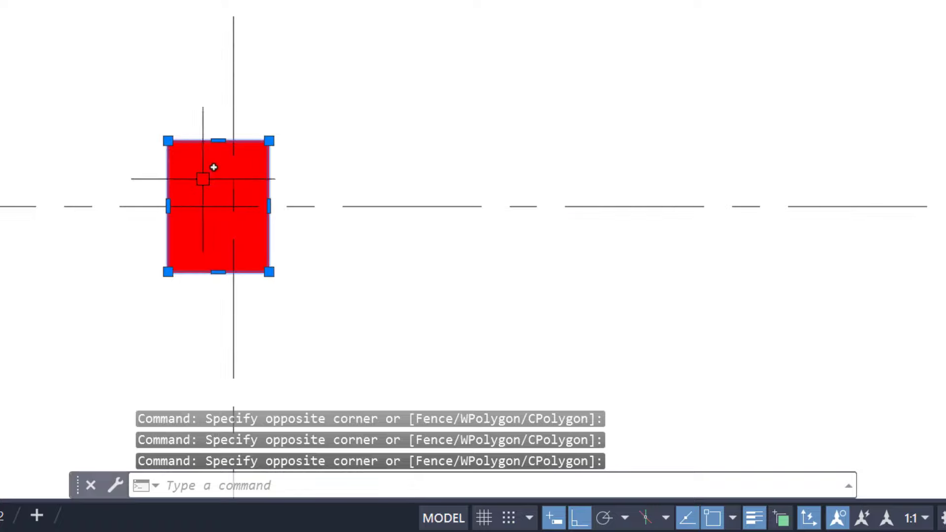
pyautogui.press('Escape')
pyautogui.scroll(-10, 224, 277)
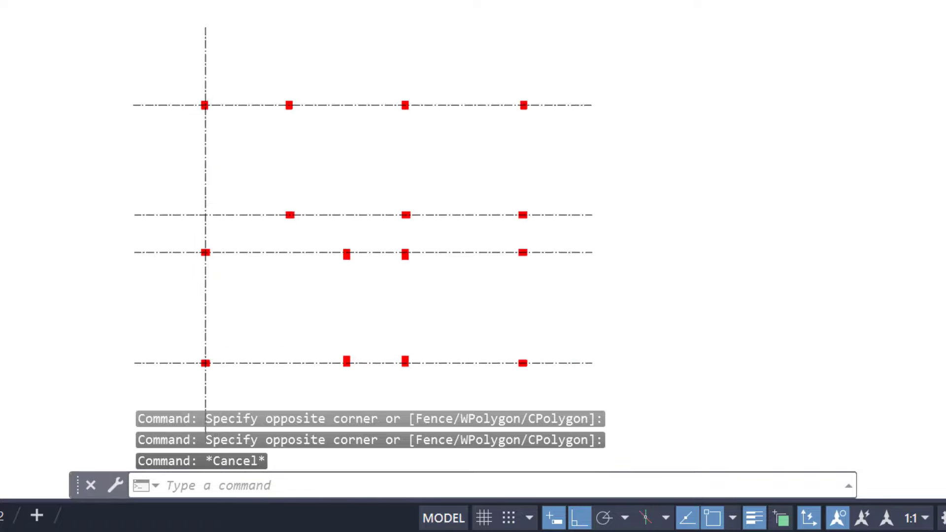
pyautogui.moveTo(203, 223); pyautogui.dragTo(203, 136, button='middle')
pyautogui.scroll(6, 192, 261)
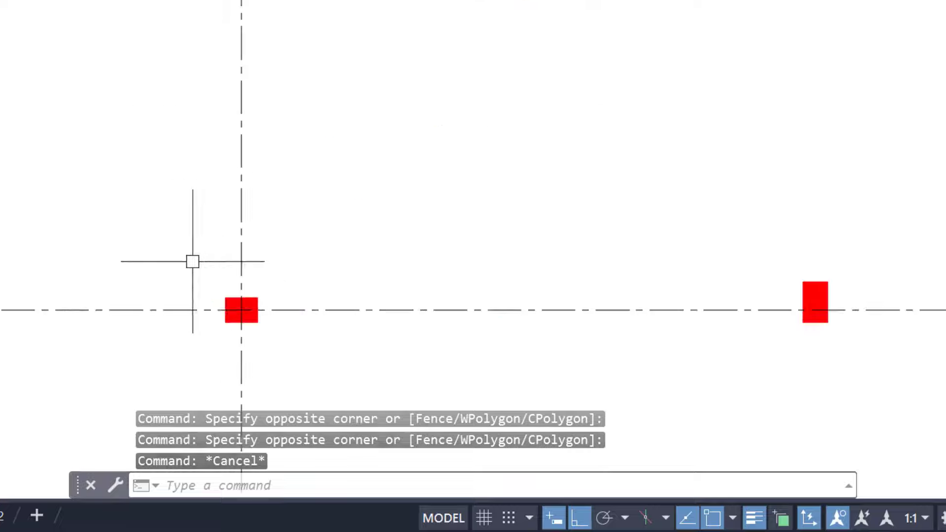
pyautogui.scroll(-4, 240, 310)
# Step: Copy the leftmost vertical center line from the center of the third row's leftmost column to the center of the second row's leftmost column
pyautogui.moveTo(292, 298)
pyautogui.mouseDown(button='middle')
pyautogui.moveTo(371, 281)
pyautogui.moveTo(231, 336)
pyautogui.mouseUp(button='middle')
pyautogui.scroll(-2, 287, 252)
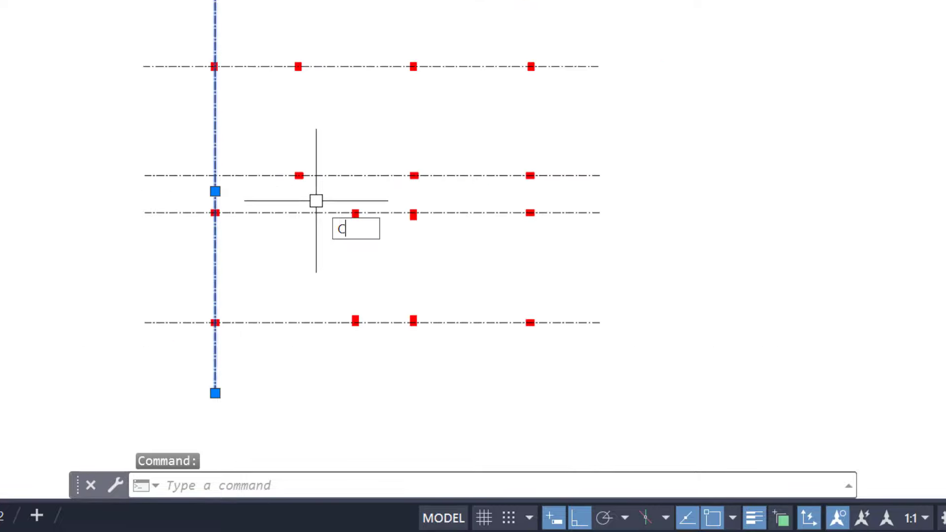
pyautogui.write('O')
pyautogui.press('Return')
pyautogui.scroll(4, 316, 197)
pyautogui.scroll(-4, 317, 171)
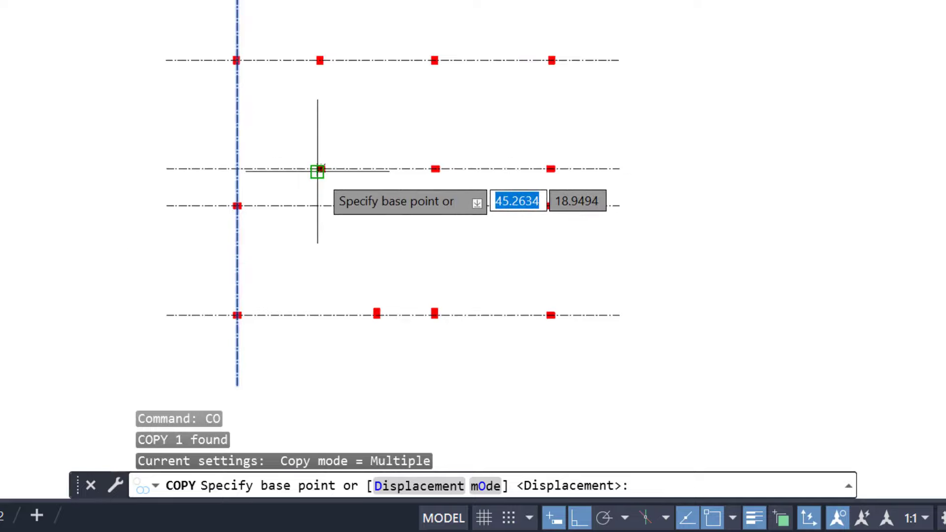
pyautogui.scroll(4, 319, 167)
pyautogui.scroll(-4, 315, 236)
pyautogui.moveTo(311, 269); pyautogui.dragTo(302, 220, button='middle')
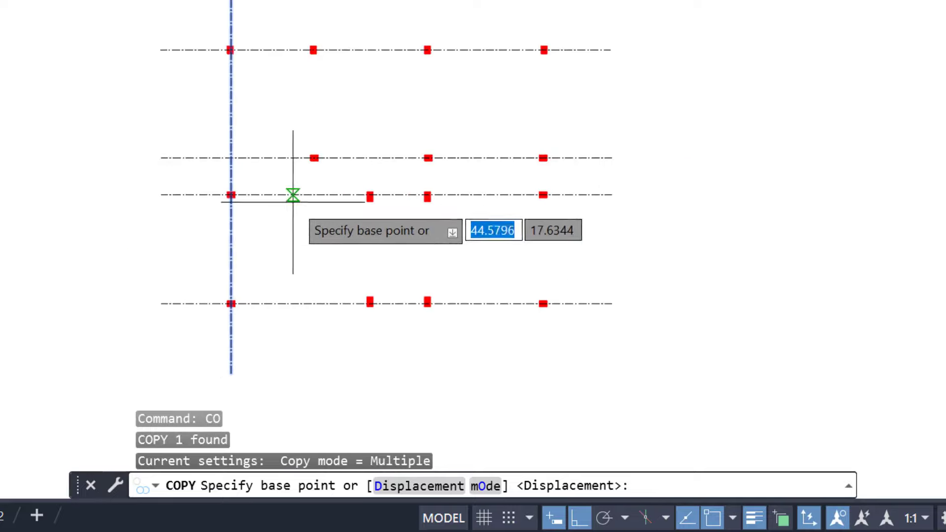
pyautogui.scroll(4, 276, 196)
pyautogui.moveTo(196, 230)
pyautogui.mouseDown(button='middle')
pyautogui.moveTo(197, 161)
pyautogui.moveTo(189, 204)
pyautogui.mouseUp(button='middle')
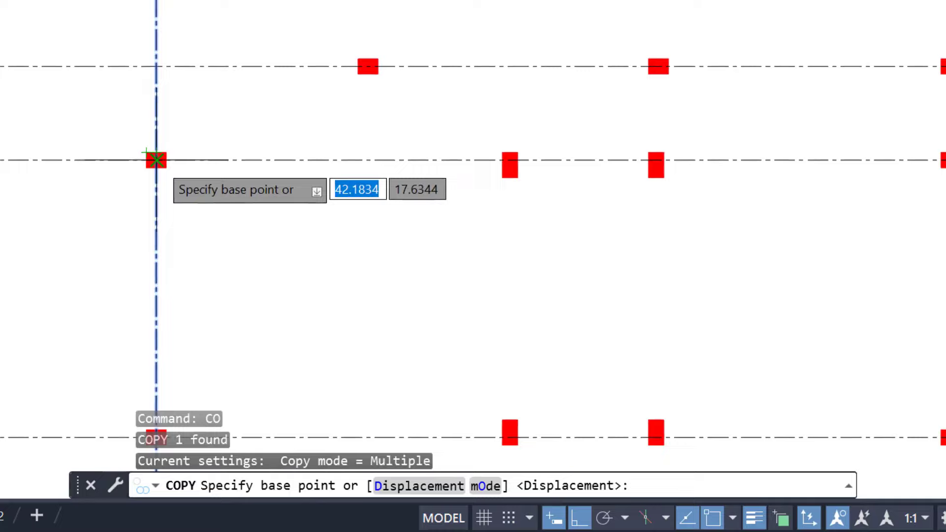
pyautogui.click(156, 160)
pyautogui.moveTo(308, 114); pyautogui.dragTo(226, 192, button='middle')
pyautogui.scroll(3, 287, 137)
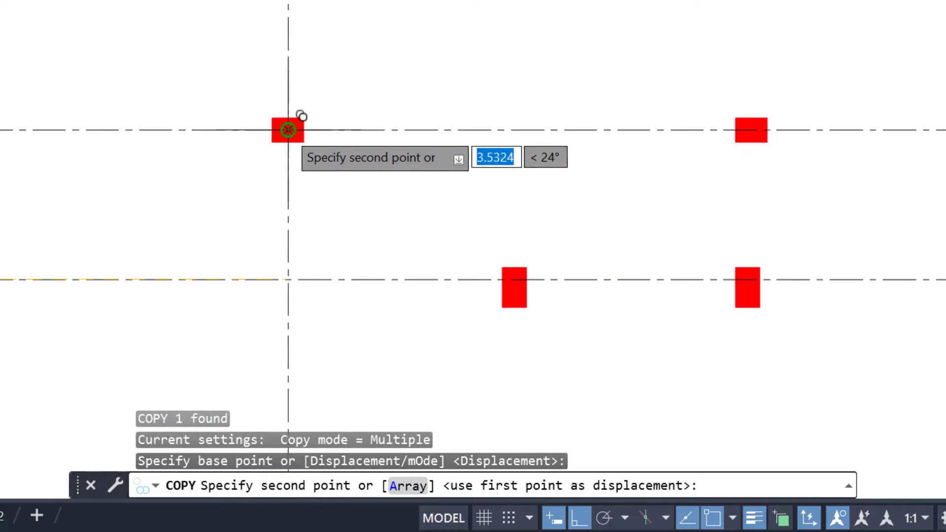
pyautogui.click(288, 130)
pyautogui.scroll(-4, 291, 141)
pyautogui.moveTo(306, 163); pyautogui.dragTo(297, 152, button='middle')
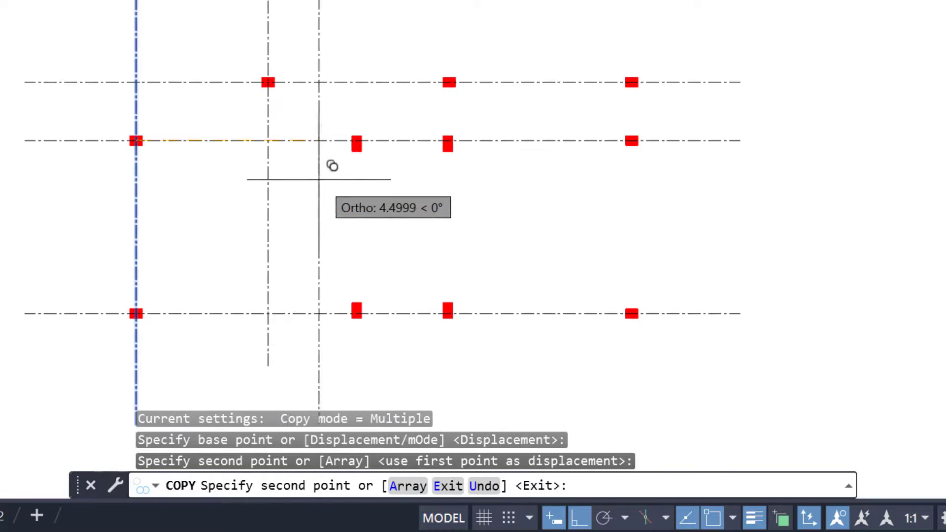
pyautogui.press('Escape')
# Step: Copy the new vertical center line from its crossing with the lowest row's center line to the center of that row's second column
pyautogui.scroll(4, 266, 188)
pyautogui.click(257, 206)
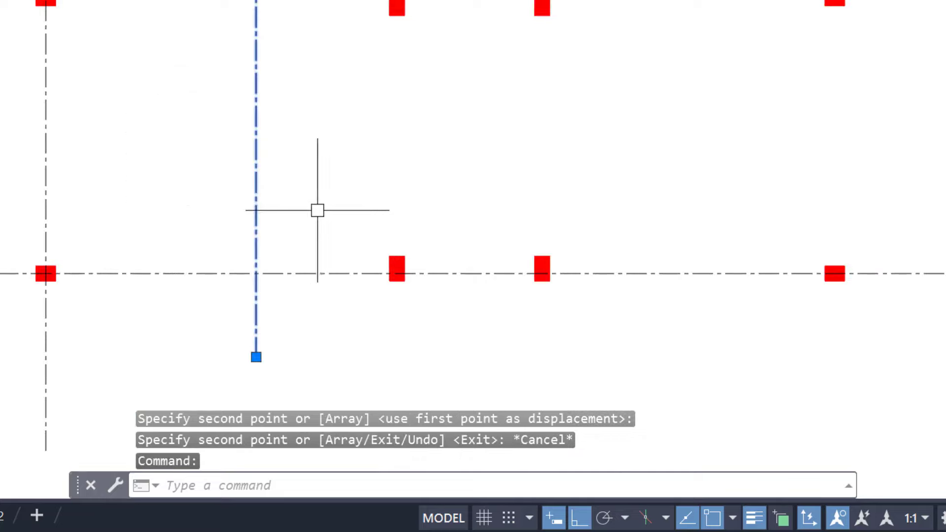
pyautogui.write('CO')
pyautogui.press('Return')
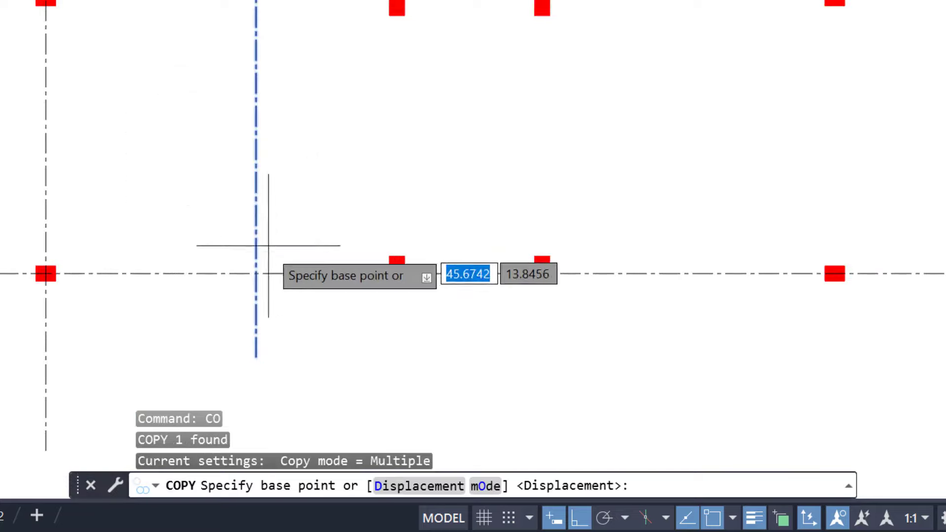
pyautogui.click(256, 273)
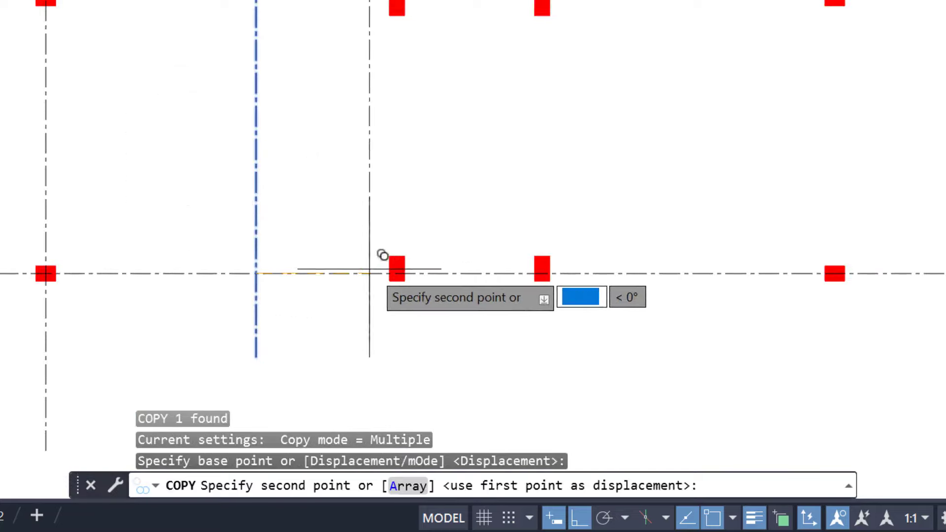
pyautogui.scroll(3, 383, 261)
pyautogui.click(418, 269)
# Step: Place two more copies of the vertical center line at the centers of the third and fourth columns in the lowest row
pyautogui.moveTo(740, 278); pyautogui.dragTo(475, 281, button='middle')
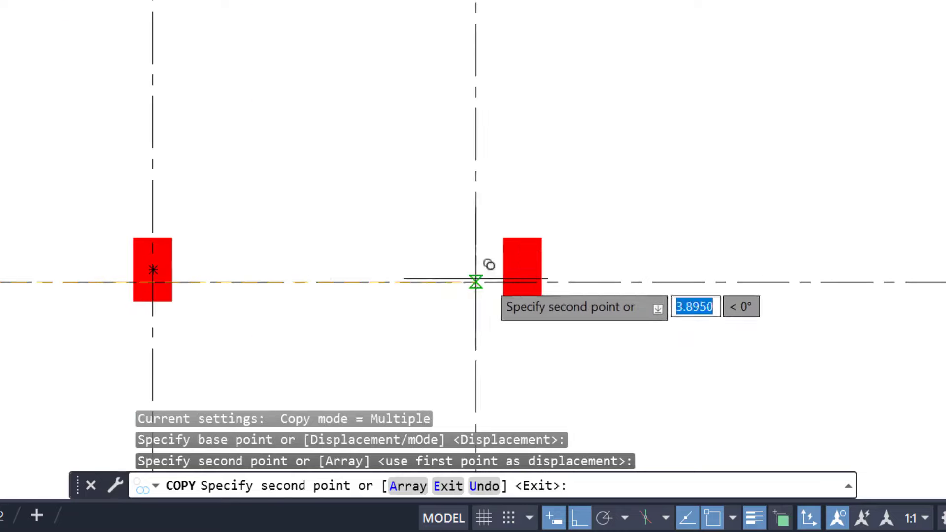
pyautogui.click(529, 276)
pyautogui.moveTo(704, 266); pyautogui.dragTo(98, 269, button='middle')
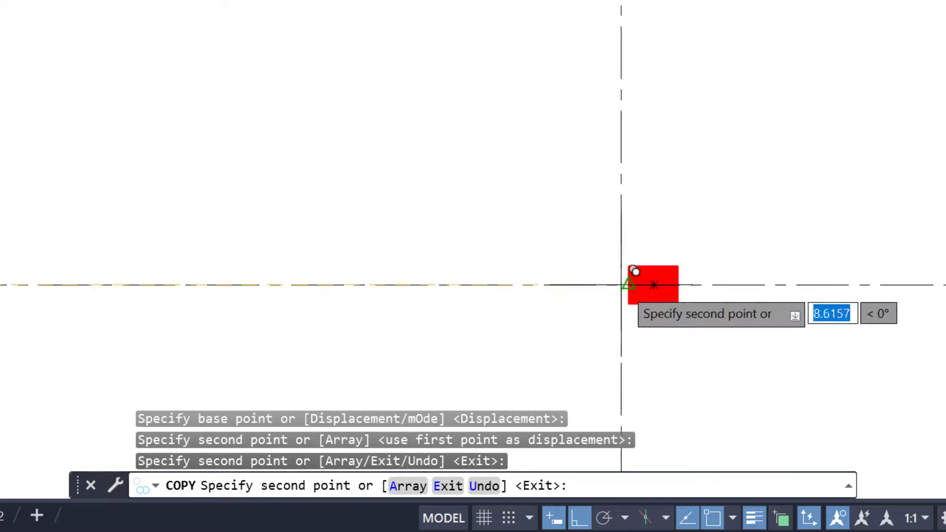
pyautogui.click(668, 271)
pyautogui.scroll(-5, 616, 290)
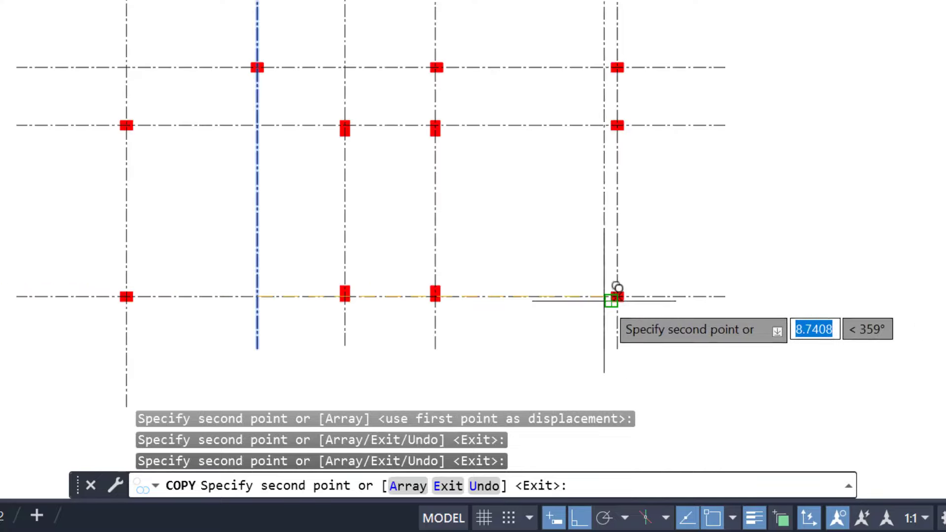
pyautogui.scroll(-2, 507, 321)
pyautogui.press('Escape')
pyautogui.moveTo(560, 276)
pyautogui.mouseDown(button='middle')
pyautogui.moveTo(566, 296)
pyautogui.moveTo(500, 206)
pyautogui.moveTo(485, 115)
pyautogui.mouseUp(button='middle')
pyautogui.scroll(2, 453, 204)
pyautogui.moveTo(483, 219); pyautogui.dragTo(552, 198, button='middle')
pyautogui.click(675, 259)
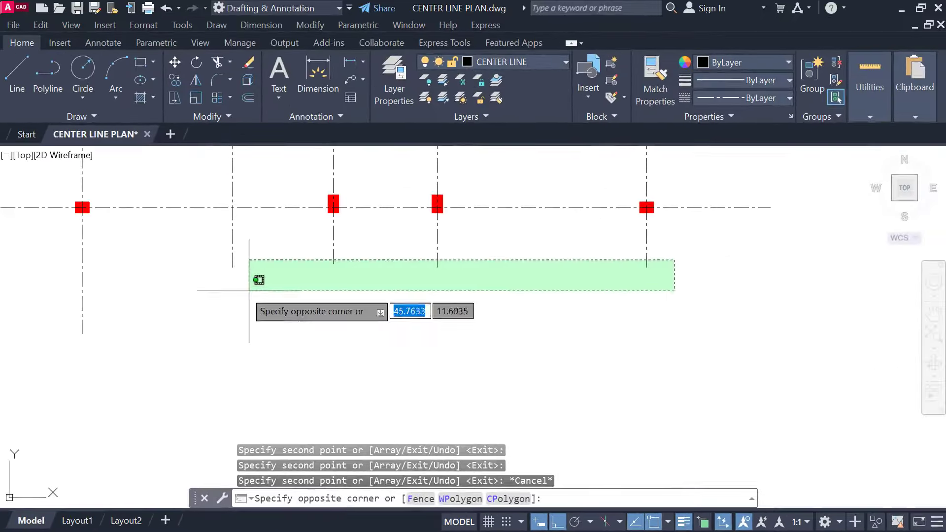
pyautogui.click(193, 293)
pyautogui.press('Escape')
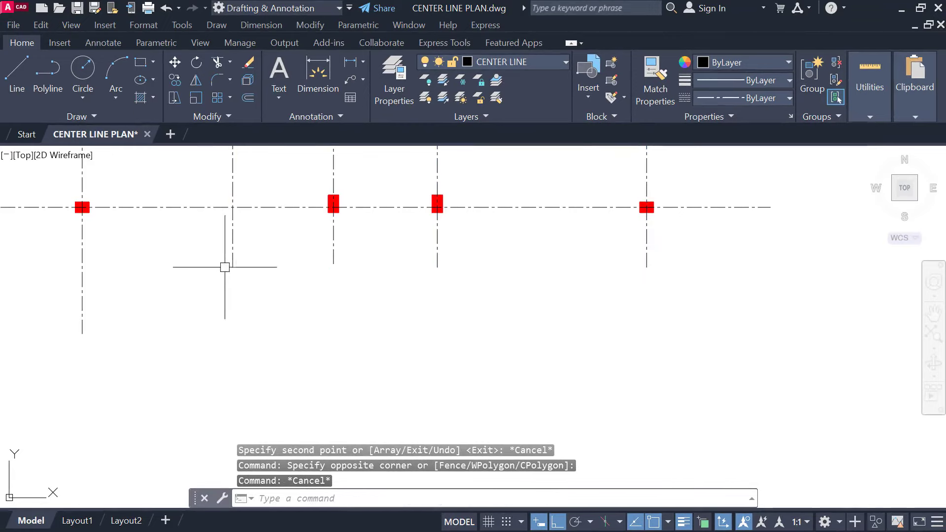
# Step: Draw a horizontal helper line from the lower end of the leftmost vertical center line to beyond the rightmost vertical center line
pyautogui.write('l')
pyautogui.press('Return')
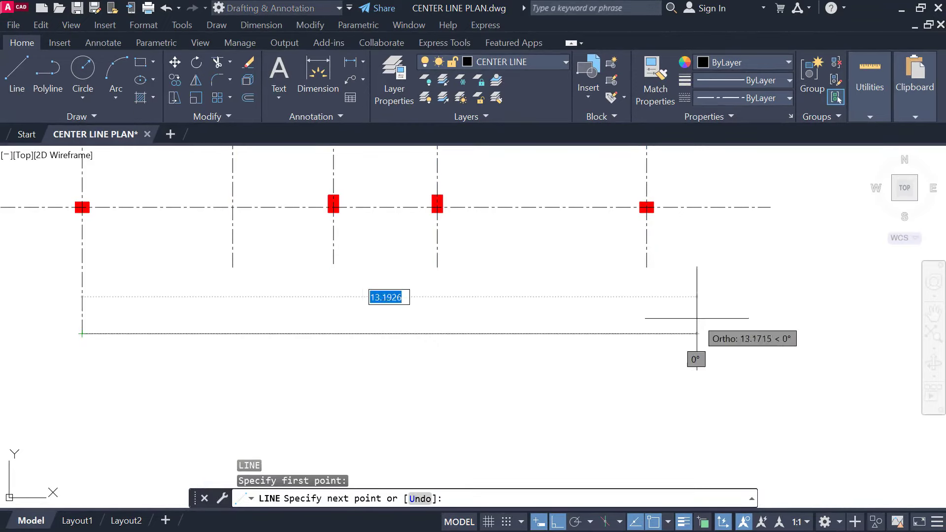
pyautogui.click(719, 333)
pyautogui.press('Escape')
# Step: Extend the other four vertical center lines down to the lower helper line and erase that helper line
pyautogui.write('EX')
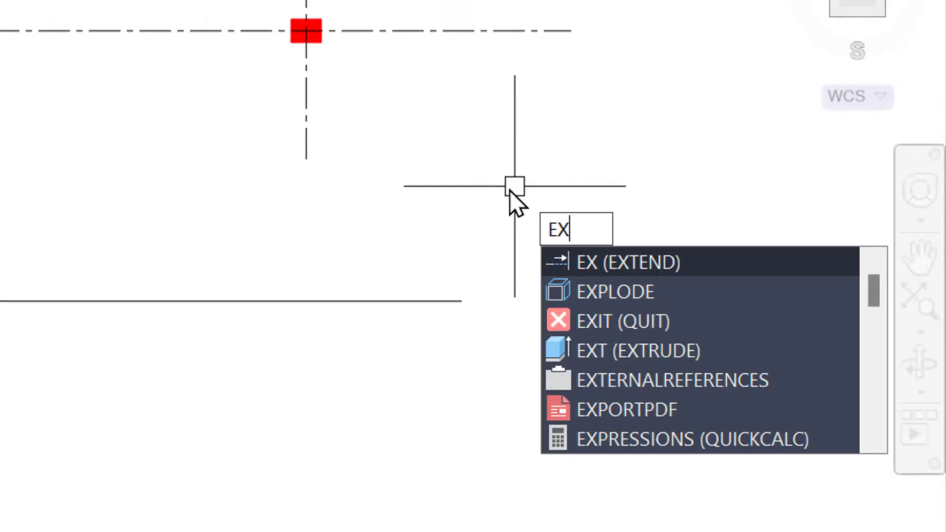
pyautogui.press('Return')
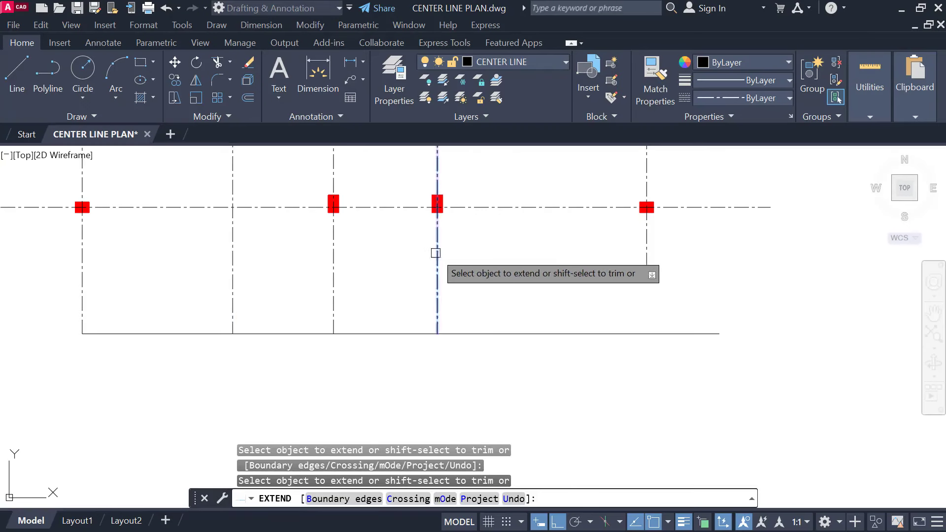
pyautogui.press('Escape')
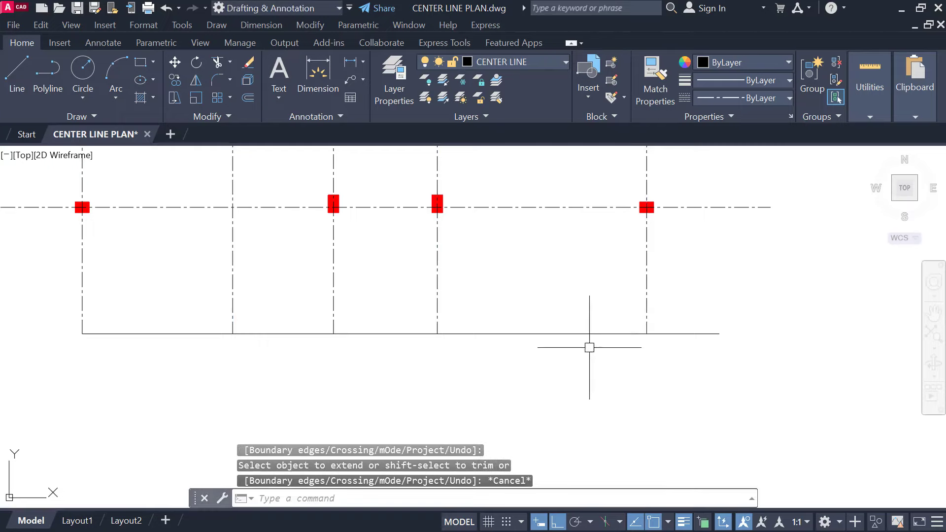
pyautogui.click(583, 333)
pyautogui.press('Delete')
# Step: Draw a horizontal helper line above the top row from the leftmost vertical center line's upper end to beyond the rightmost one
pyautogui.scroll(-3, 472, 292)
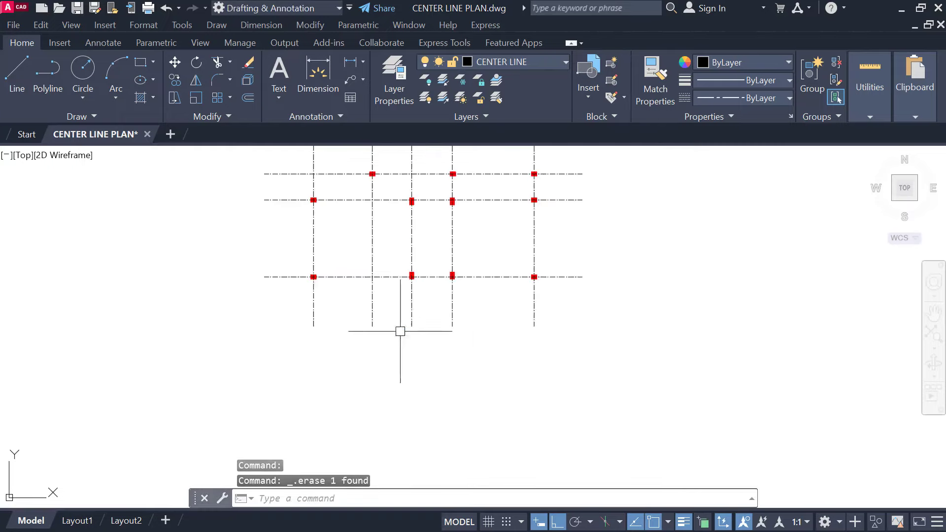
pyautogui.scroll(5, 581, 242)
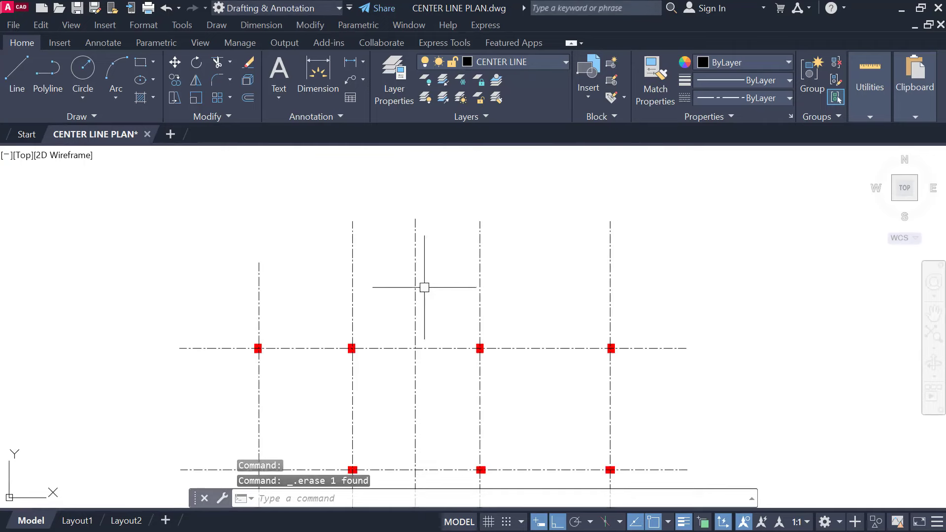
pyautogui.write('l')
pyautogui.press('Return')
pyautogui.click(258, 263)
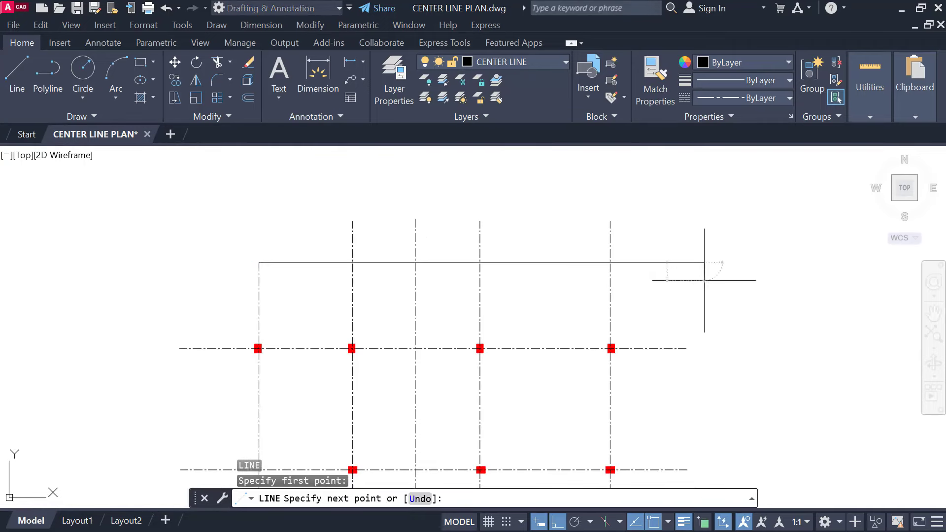
pyautogui.click(704, 280)
pyautogui.press('Escape')
# Step: Trim the other four vertical center lines above the upper helper line and erase the helper line
pyautogui.write('tr')
pyautogui.press('Return')
pyautogui.moveTo(663, 212); pyautogui.dragTo(622, 230)
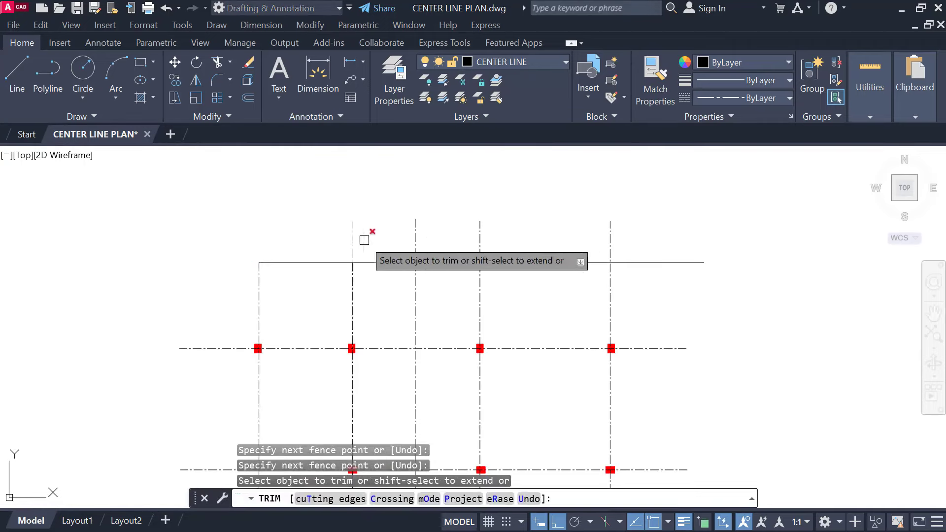
pyautogui.click(748, 173)
pyautogui.press('Return')
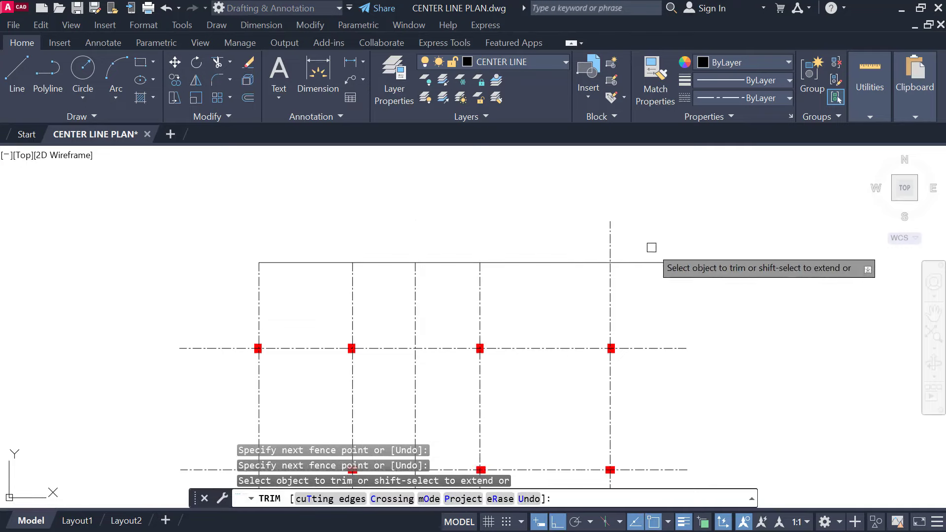
pyautogui.press('Escape')
pyautogui.click(608, 262)
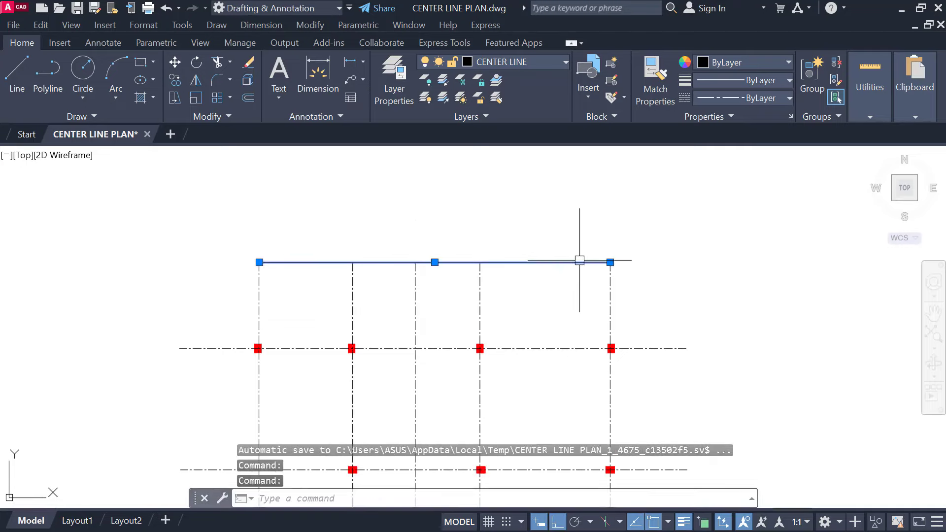
pyautogui.press('Delete')
# Step: Examine the center line grid to check how the horizontal and vertical lines cross the columns in every row
pyautogui.scroll(-3, 503, 259)
pyautogui.scroll(2, 501, 283)
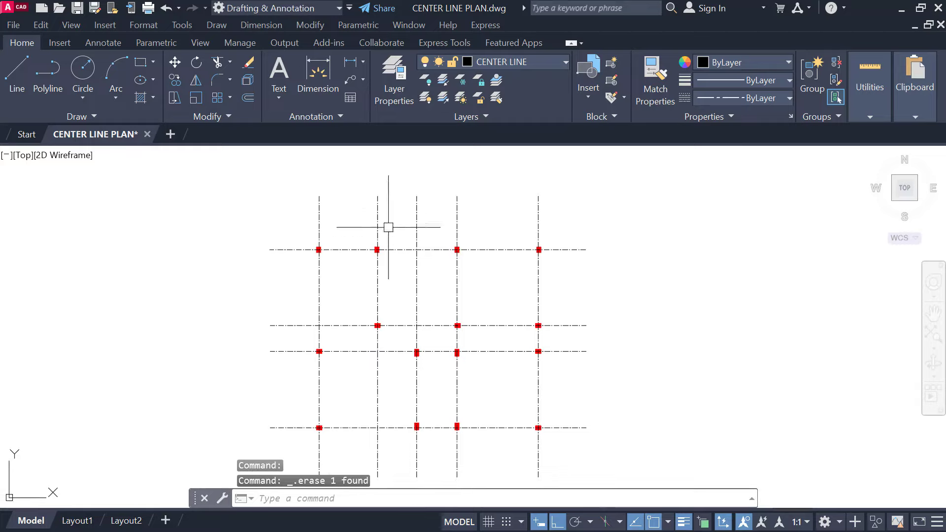
pyautogui.moveTo(555, 373); pyautogui.dragTo(537, 292, button='middle')
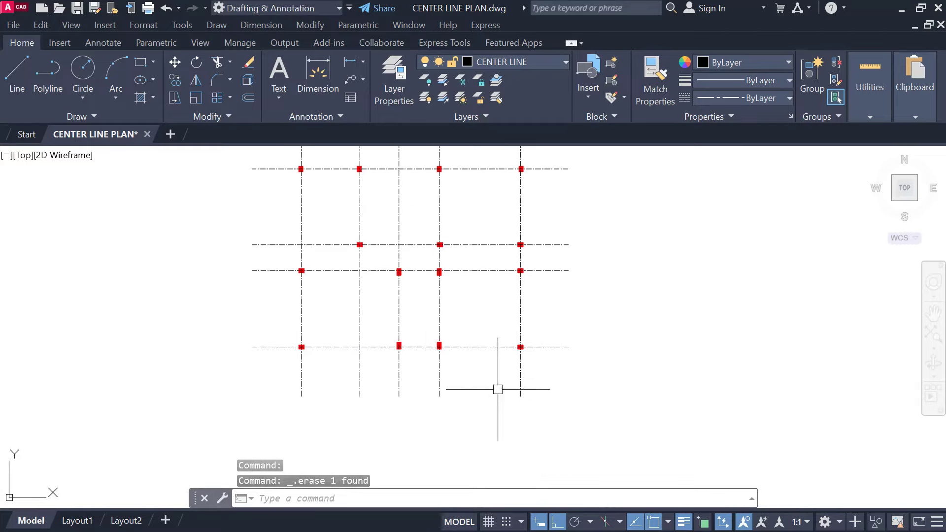
pyautogui.scroll(-2, 298, 378)
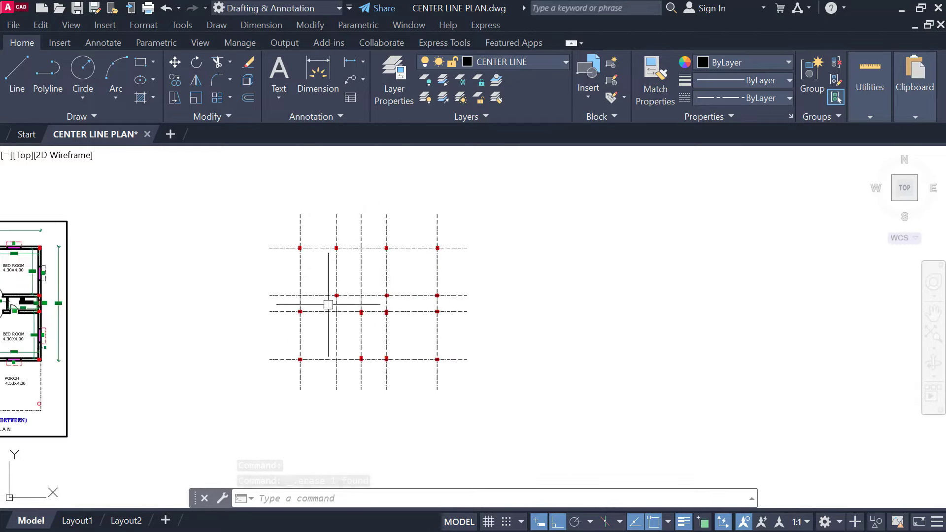
pyautogui.scroll(2, 328, 304)
pyautogui.moveTo(258, 374); pyautogui.dragTo(305, 375, button='middle')
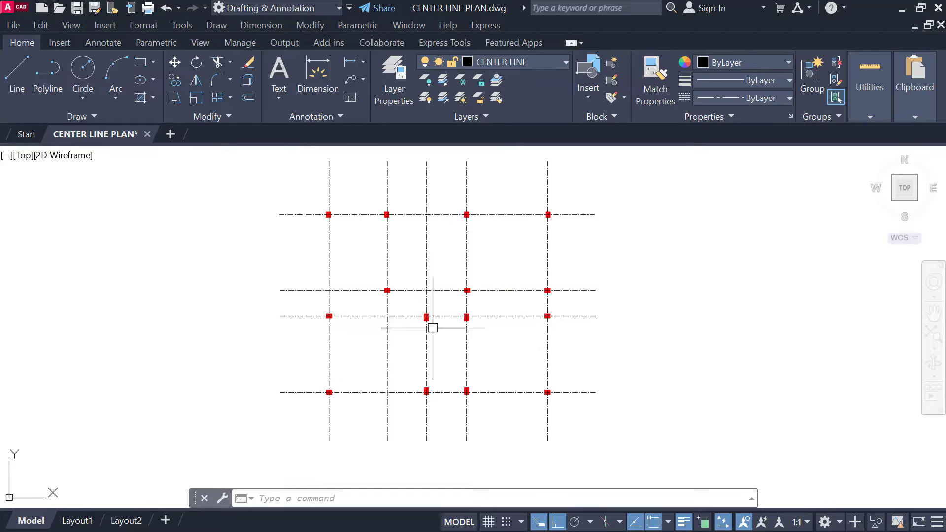
pyautogui.scroll(2, 360, 217)
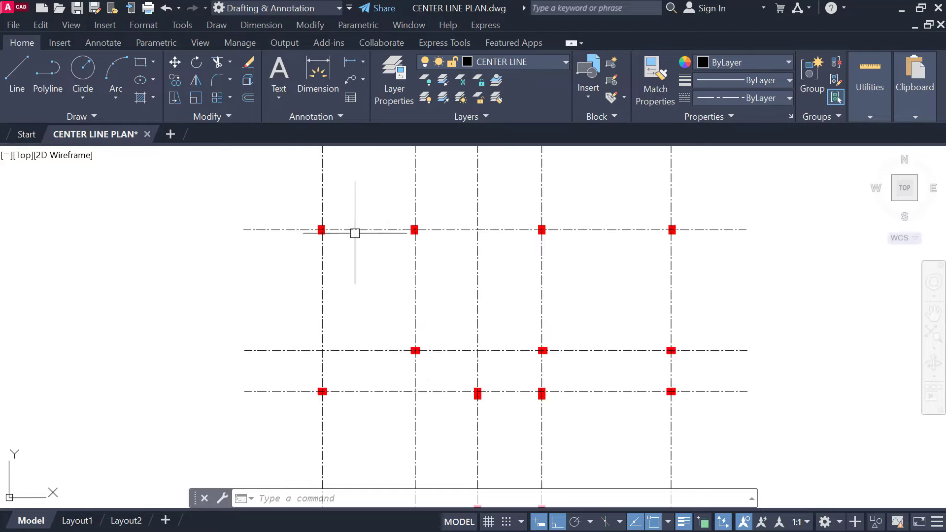
pyautogui.moveTo(338, 384); pyautogui.dragTo(313, 282, button='middle')
pyautogui.scroll(1, 283, 453)
pyautogui.scroll(2, 312, 389)
pyautogui.scroll(-2, 300, 390)
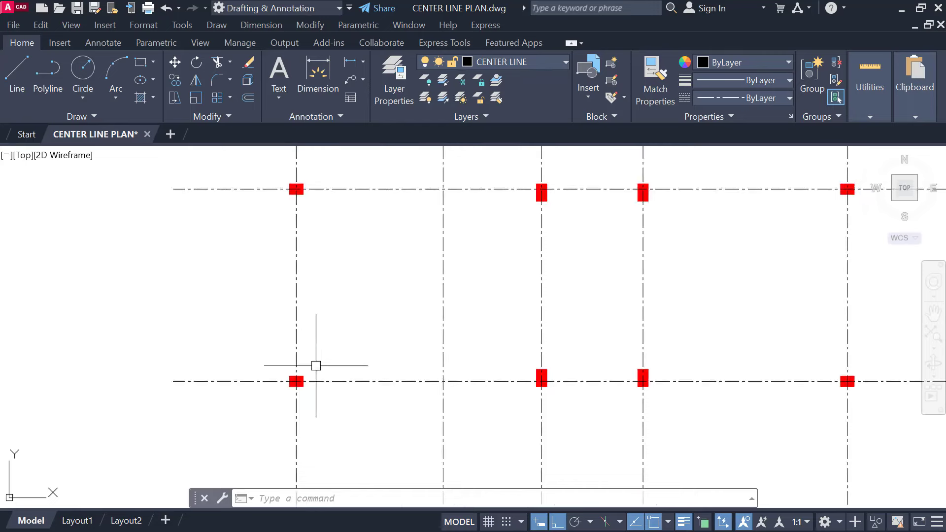
# Step: Check how the center lines cross the lowest row's leftmost column by inspecting its hatch
pyautogui.scroll(3, 298, 391)
pyautogui.scroll(2, 298, 392)
pyautogui.click(295, 352)
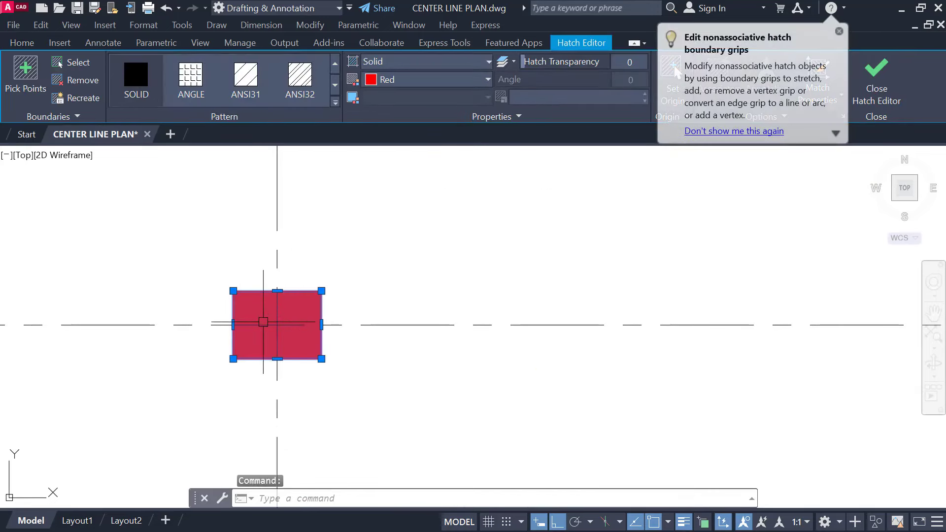
pyautogui.scroll(-5, 286, 305)
pyautogui.scroll(-4, 298, 385)
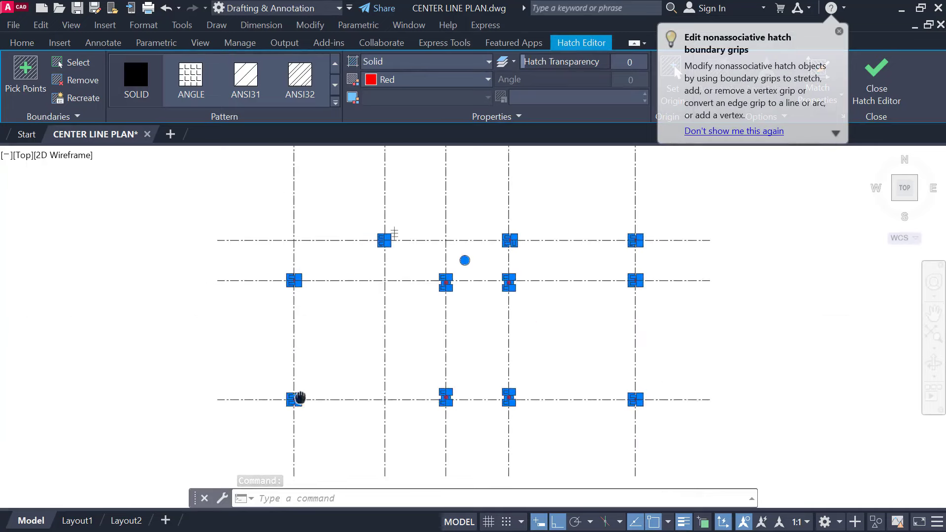
pyautogui.press('Escape')
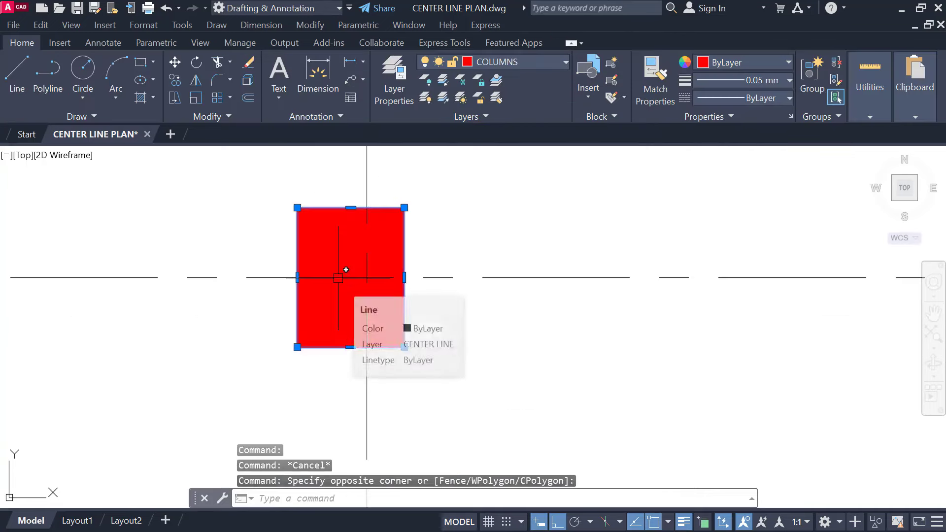
# Step: Check how the leftmost vertical center line passes through the top row's leftmost column
pyautogui.press('Escape')
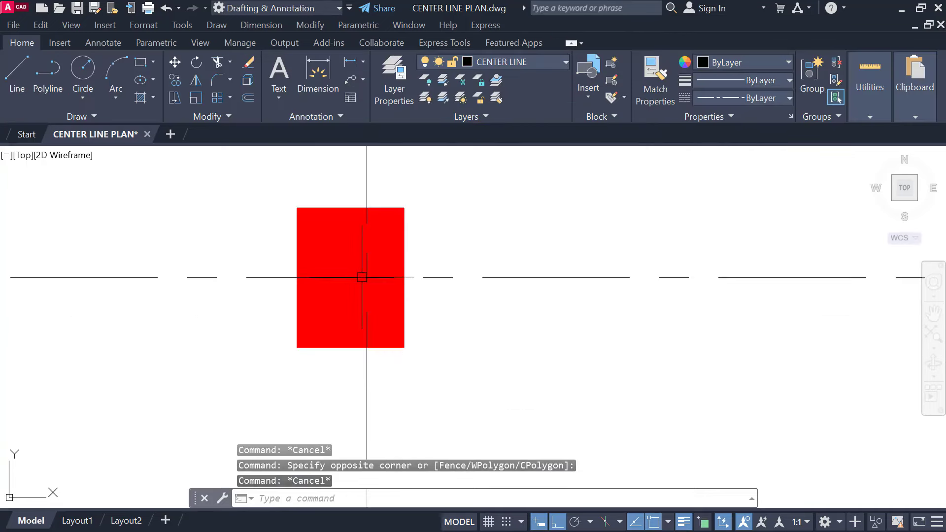
pyautogui.click(366, 194)
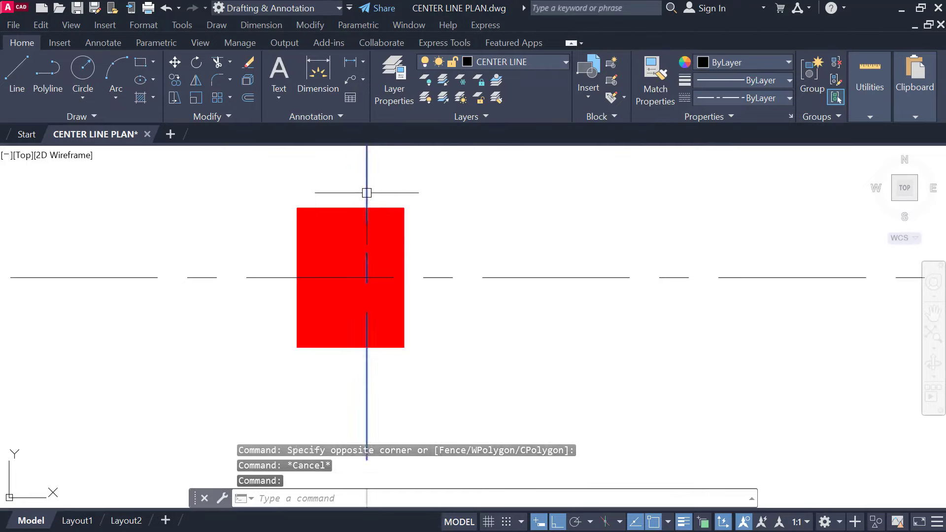
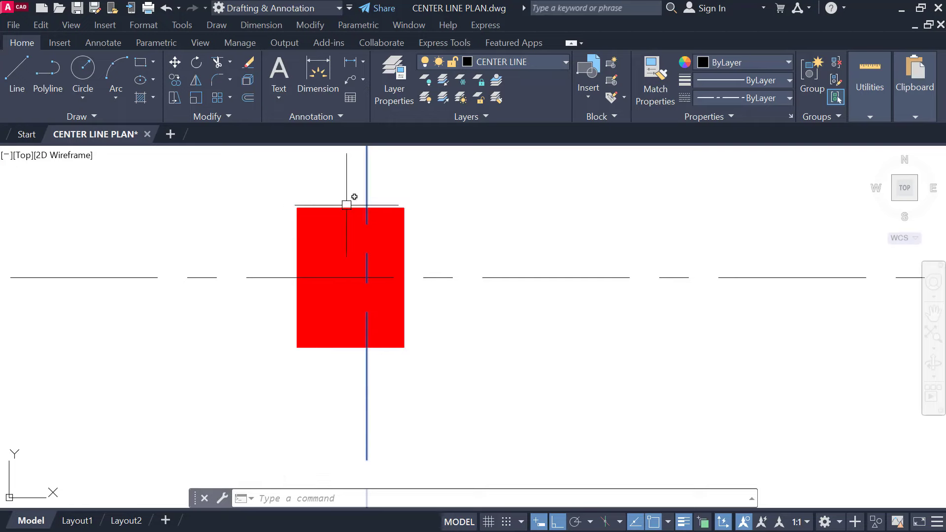
pyautogui.scroll(-6, 334, 208)
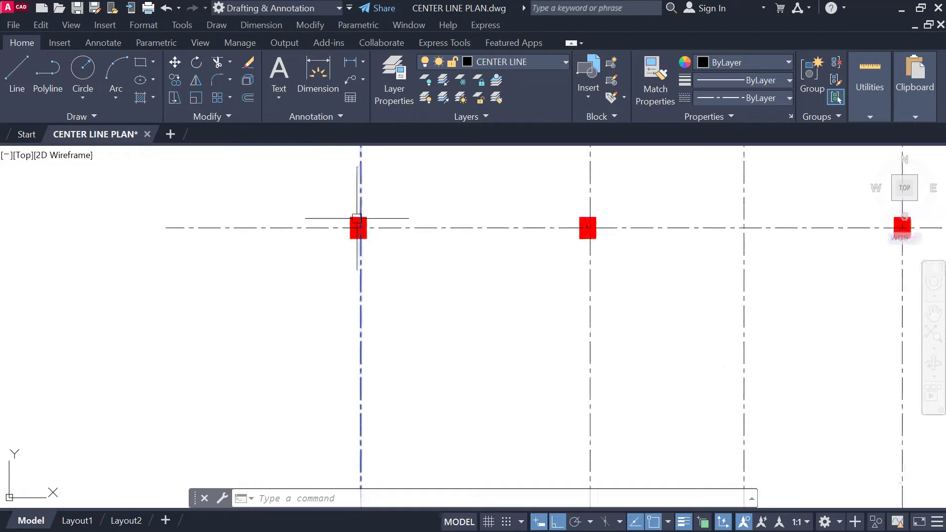
pyautogui.press('Escape')
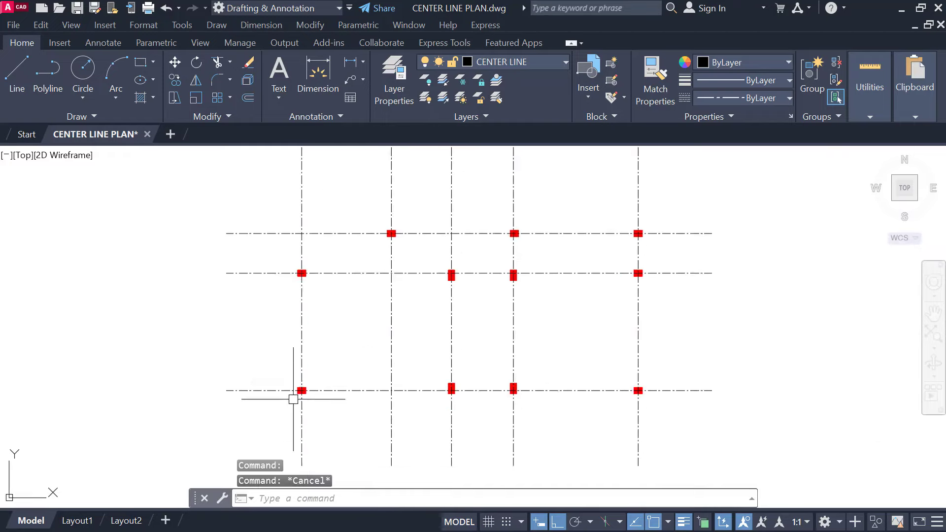
# Step: Examine where the center lines cross the leftmost columns in the upper and lower rows of the grid
pyautogui.scroll(6, 305, 384)
pyautogui.scroll(-2, 345, 305)
pyautogui.scroll(-4, 344, 228)
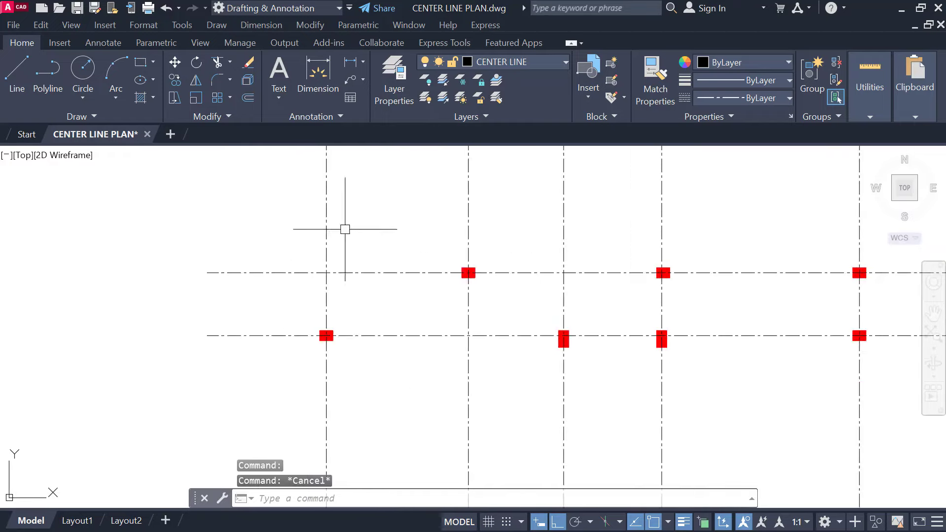
pyautogui.scroll(9, 325, 276)
pyautogui.scroll(-3, 340, 290)
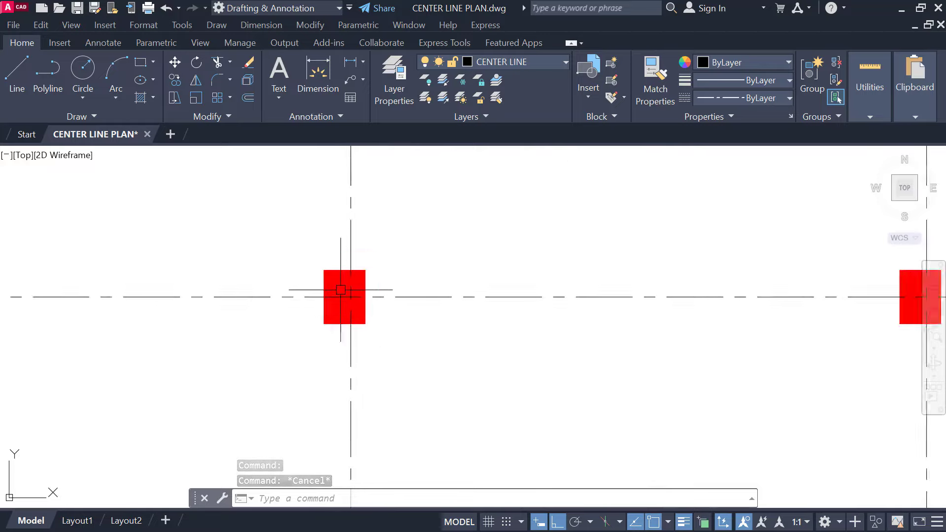
pyautogui.scroll(-3, 374, 300)
pyautogui.moveTo(404, 310); pyautogui.dragTo(353, 291, button='middle')
pyautogui.scroll(-2, 453, 316)
pyautogui.scroll(9, 447, 278)
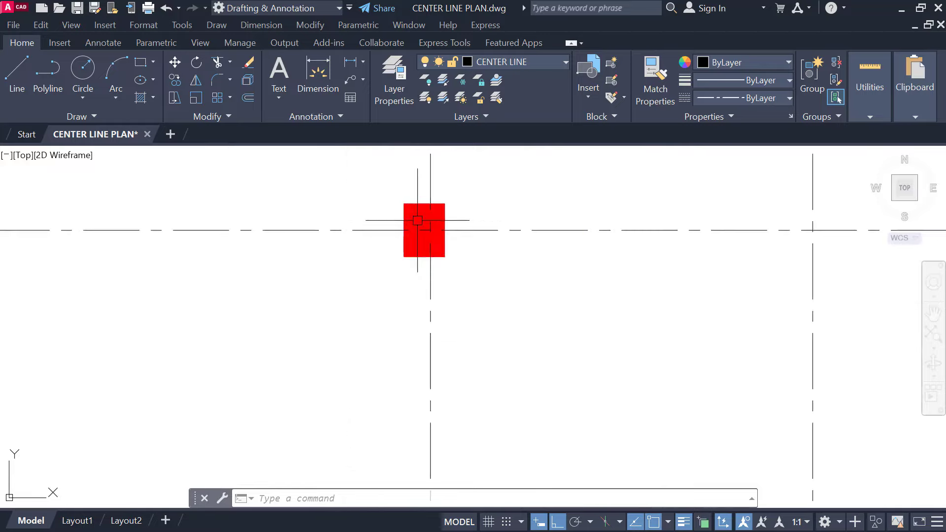
pyautogui.moveTo(413, 329); pyautogui.dragTo(397, 236, button='middle')
pyautogui.moveTo(402, 355)
pyautogui.mouseDown(button='middle')
pyautogui.moveTo(372, 226)
pyautogui.moveTo(354, 256)
pyautogui.mouseUp(button='middle')
pyautogui.scroll(-1, 353, 258)
pyautogui.scroll(-1, 444, 293)
pyautogui.moveTo(458, 295); pyautogui.dragTo(459, 297, button='middle')
pyautogui.scroll(-2, 459, 296)
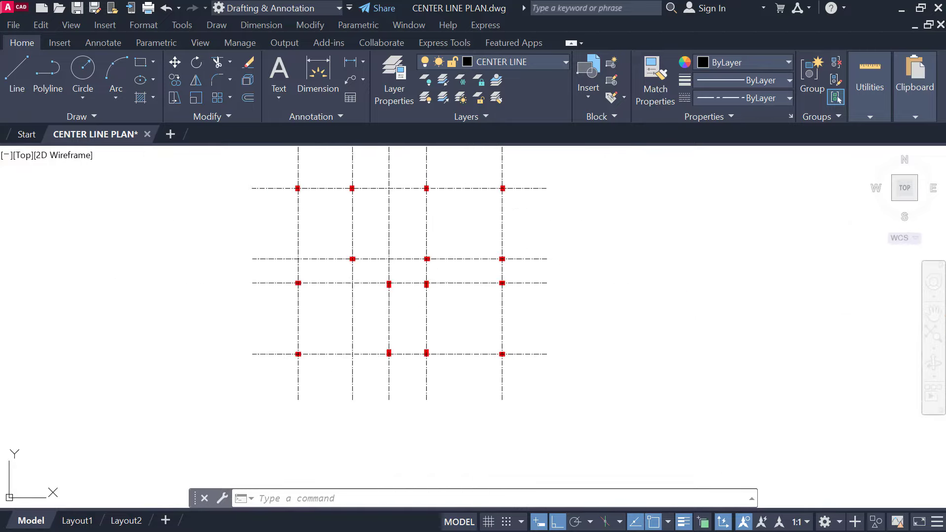
# Step: Copy the complete center line grid with its columns horizontally to the empty area right of the original
pyautogui.moveTo(395, 289); pyautogui.dragTo(372, 314, button='middle')
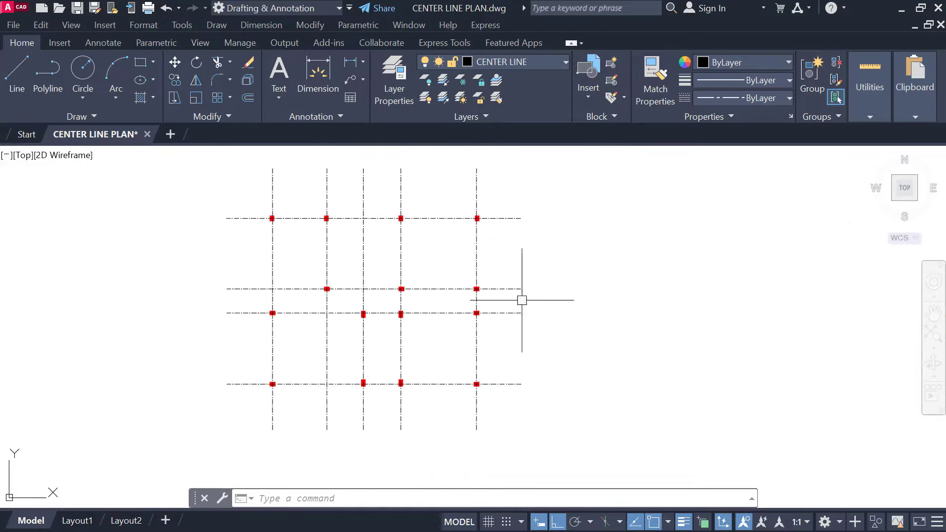
pyautogui.moveTo(485, 263); pyautogui.dragTo(466, 270, button='middle')
pyautogui.click(170, 159)
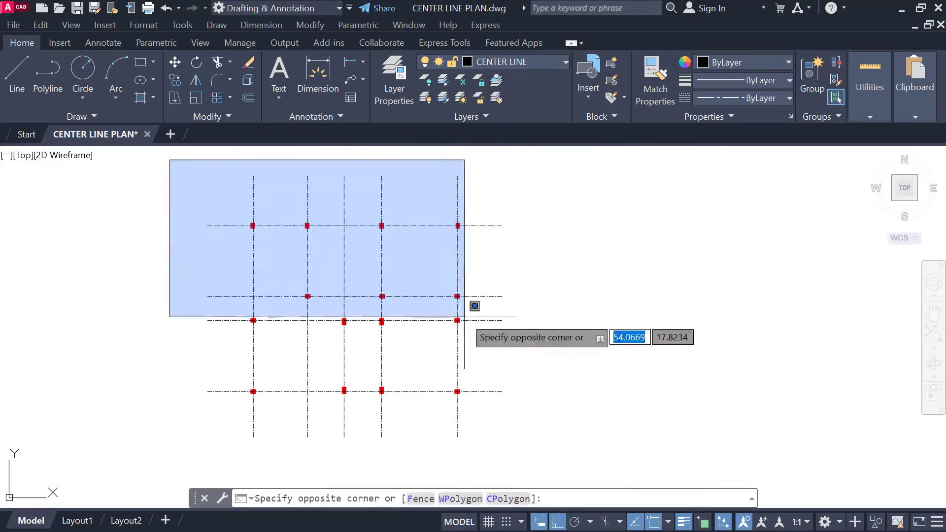
pyautogui.click(532, 446)
pyautogui.write('c')
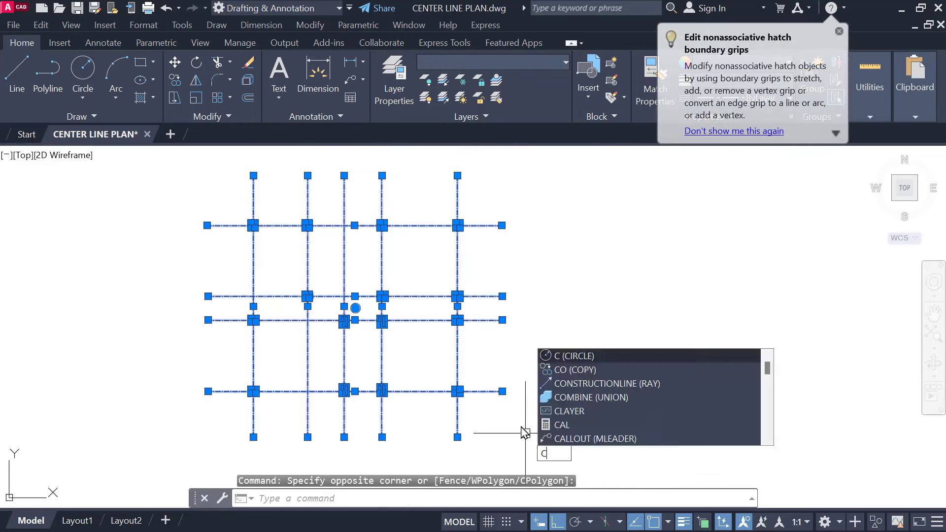
pyautogui.write('o')
pyautogui.press('Return')
pyautogui.click(344, 387)
pyautogui.moveTo(648, 389); pyautogui.dragTo(454, 375, button='middle')
pyautogui.click(558, 373)
pyautogui.press('Escape')
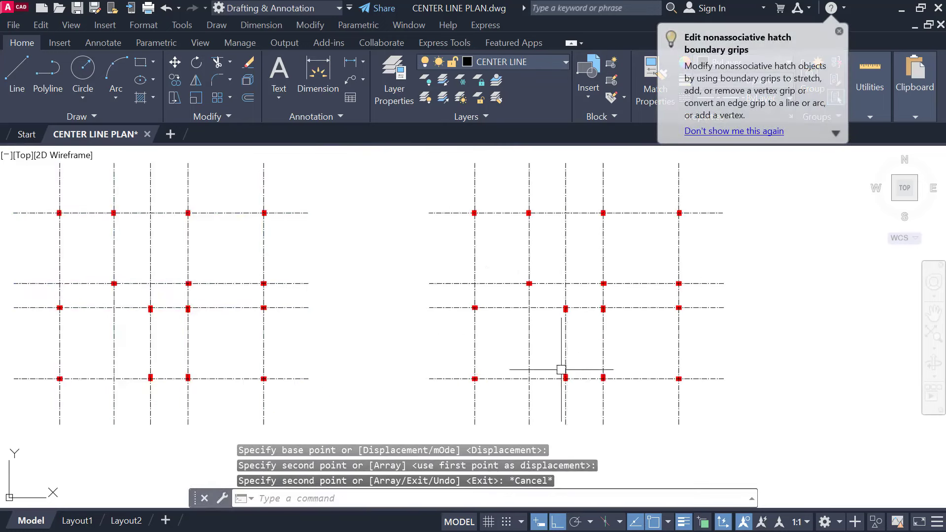
# Step: Check the copied grid's top-row leftmost column by inspecting its hatch against the crossing center lines
pyautogui.scroll(6, 407, 312)
pyautogui.scroll(4, 394, 279)
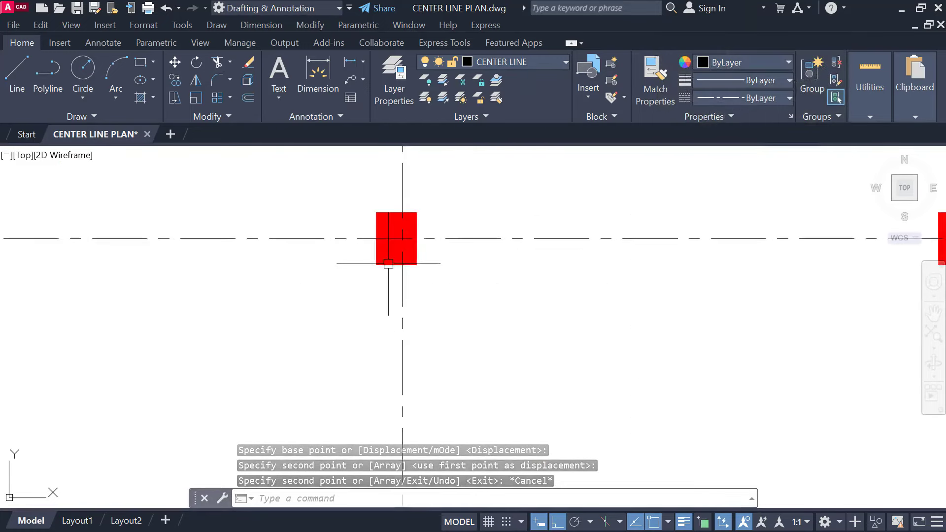
pyautogui.click(358, 166)
pyautogui.click(492, 271)
pyautogui.press('Escape')
pyautogui.scroll(-4, 313, 228)
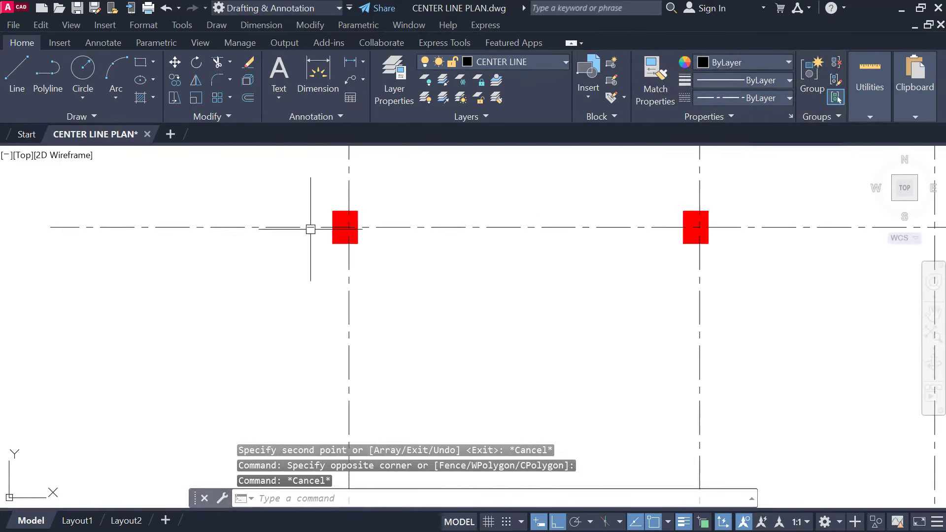
pyautogui.scroll(4, 286, 169)
pyautogui.click(286, 169)
pyautogui.click(430, 286)
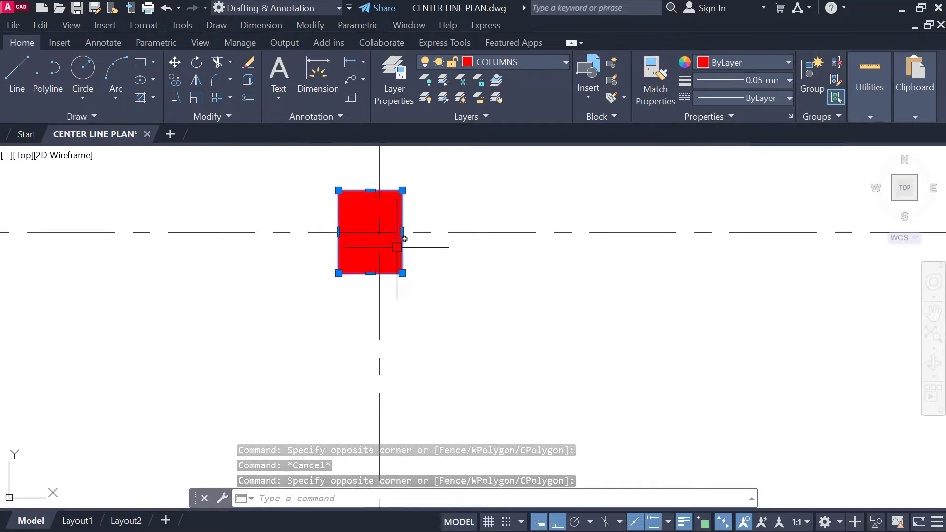
# Step: Inspect the second top-row column's hatch in the copied grid and compare the remaining columns with their center lines
pyautogui.scroll(-3, 366, 233)
pyautogui.moveTo(653, 334); pyautogui.dragTo(161, 335, button='middle')
pyautogui.scroll(5, 194, 235)
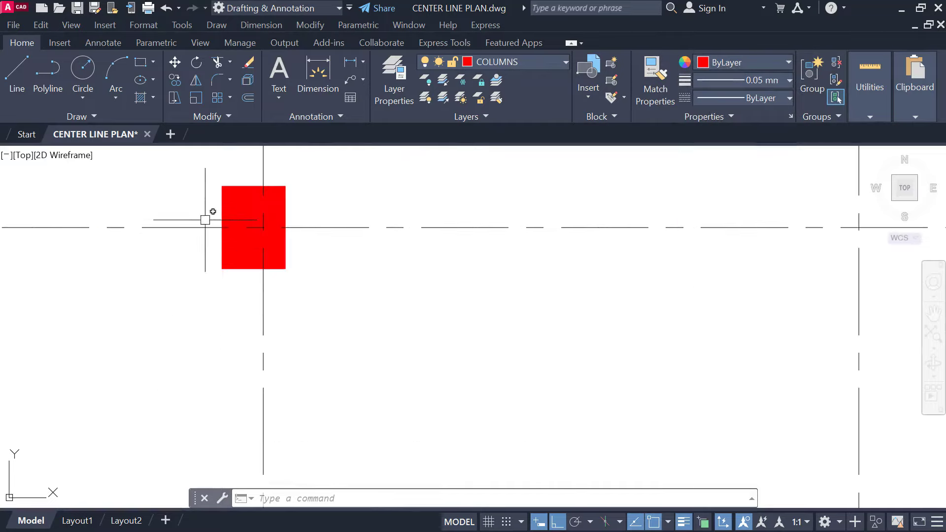
pyautogui.click(201, 184)
pyautogui.click(338, 288)
pyautogui.scroll(-1, 536, 374)
pyautogui.moveTo(537, 374); pyautogui.dragTo(241, 319, button='middle')
pyautogui.scroll(-1, 618, 227)
pyautogui.moveTo(617, 227); pyautogui.dragTo(449, 258, button='middle')
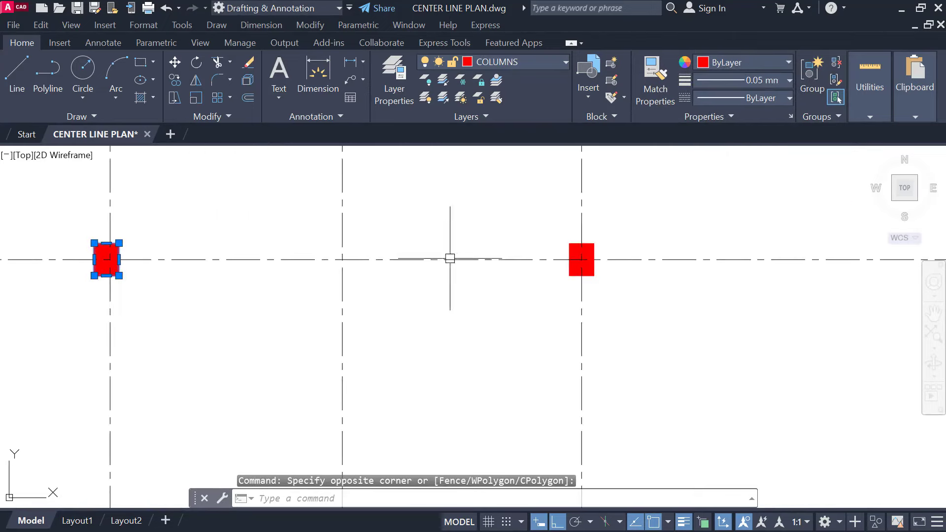
pyautogui.scroll(-5, 578, 311)
pyautogui.moveTo(516, 320)
pyautogui.mouseDown(button='middle')
pyautogui.moveTo(410, 290)
pyautogui.moveTo(351, 237)
pyautogui.mouseUp(button='middle')
pyautogui.scroll(3, 399, 284)
pyautogui.press('Escape')
pyautogui.scroll(-2, 395, 278)
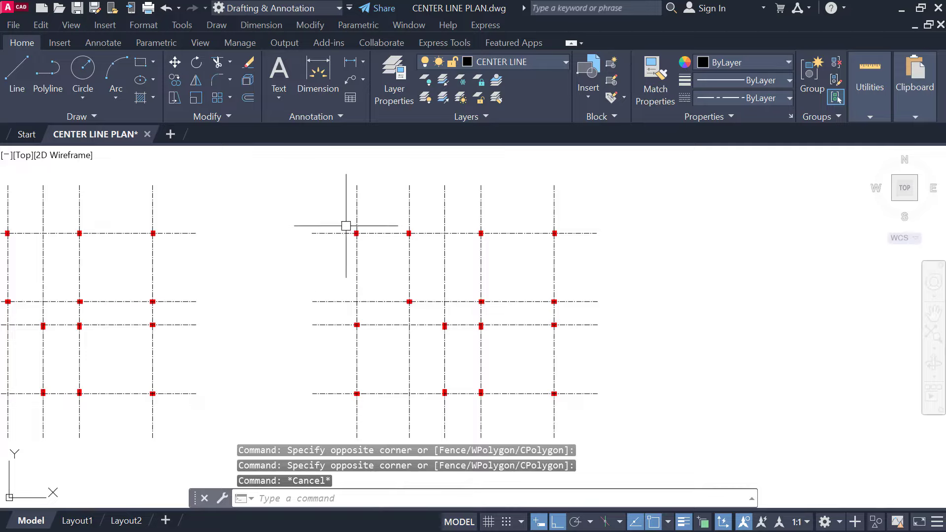
pyautogui.scroll(8, 346, 226)
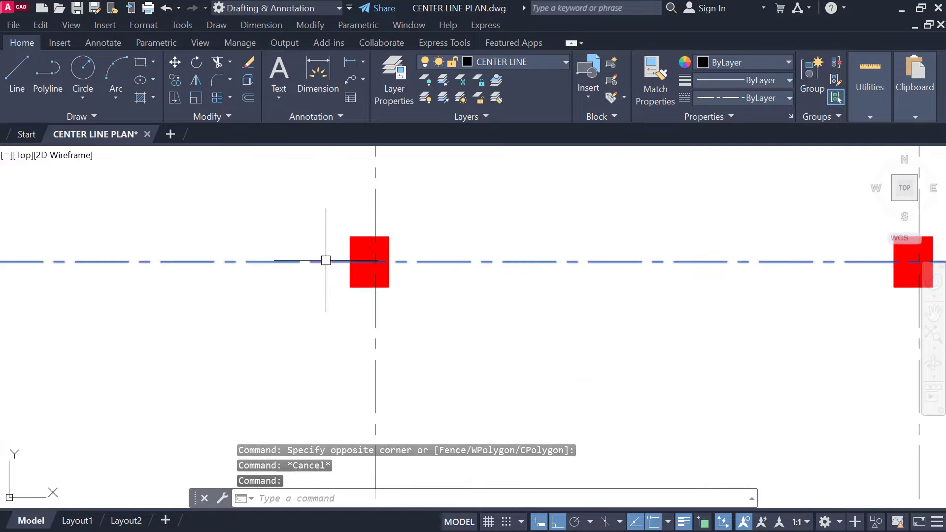
pyautogui.scroll(-4, 429, 274)
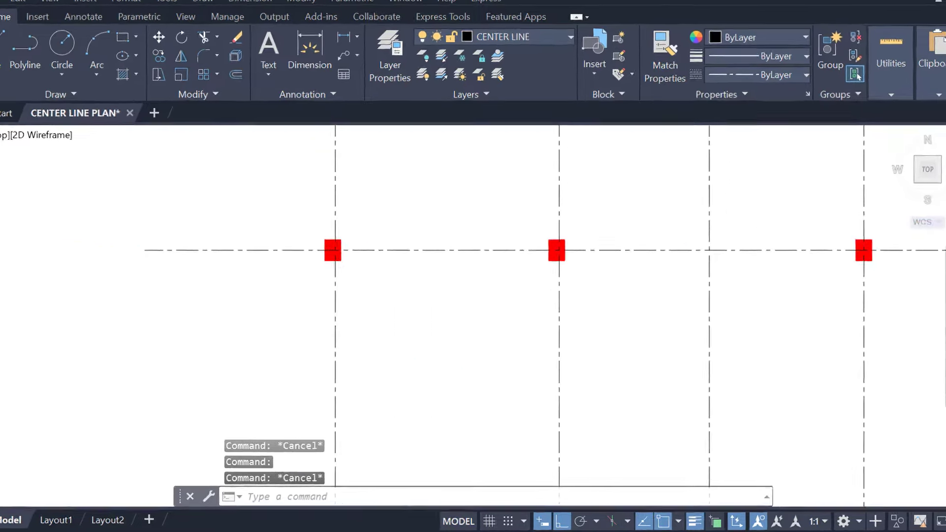
pyautogui.scroll(-6, 425, 265)
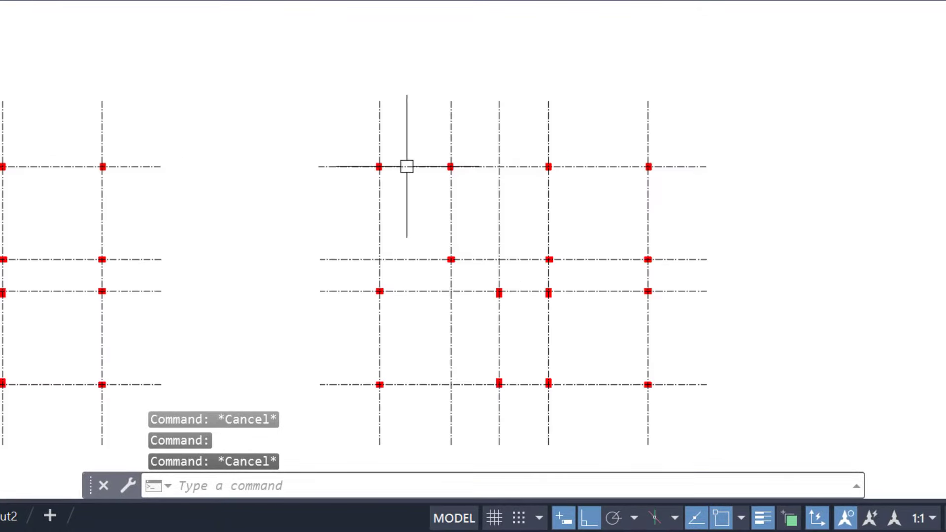
pyautogui.moveTo(407, 166); pyautogui.dragTo(371, 151, button='middle')
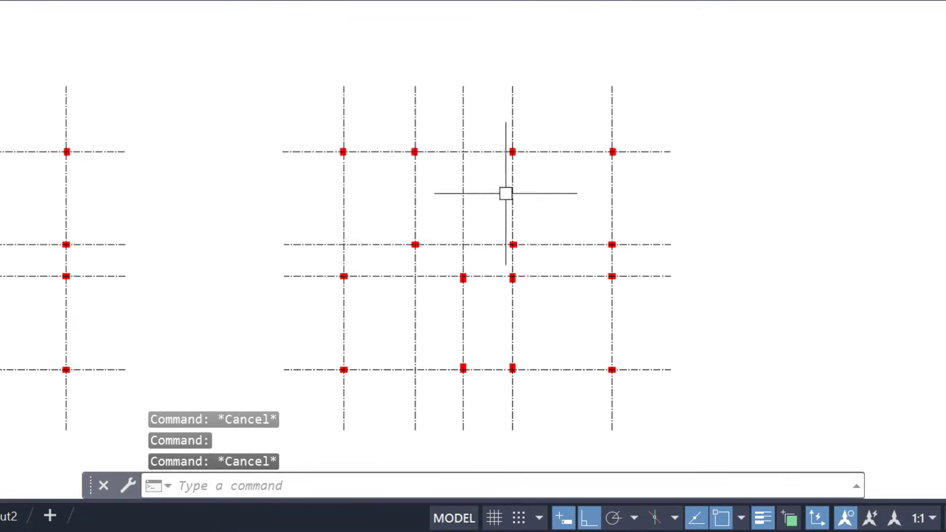
# Step: Set the lineweight of all vertical and horizontal center lines in the copied grid to 0.40 mm
pyautogui.click(675, 177)
pyautogui.click(346, 216)
pyautogui.click(678, 92)
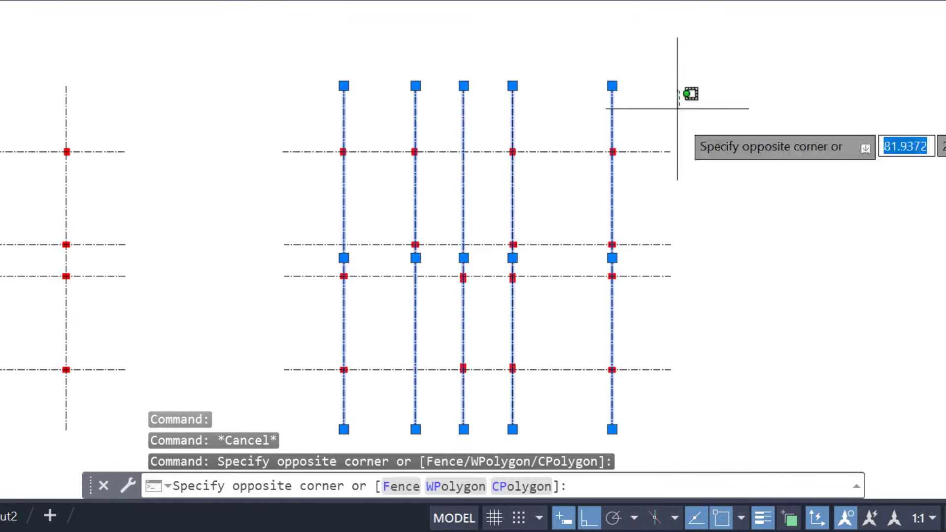
pyautogui.click(651, 401)
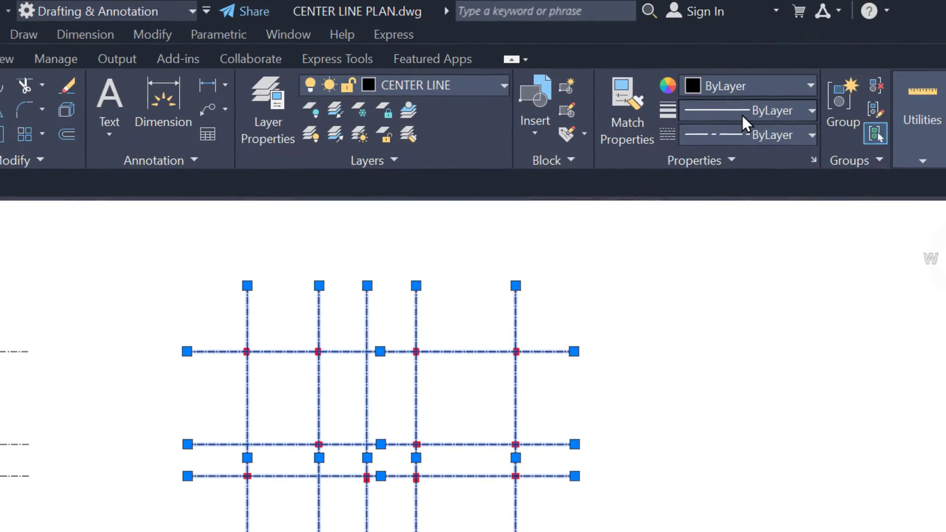
pyautogui.click(742, 114)
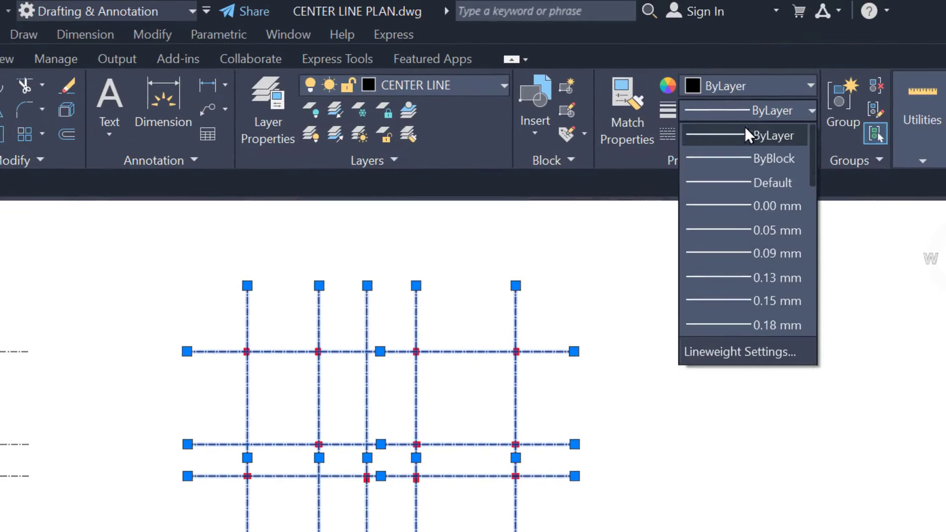
pyautogui.scroll(-5, 744, 185)
pyautogui.click(749, 323)
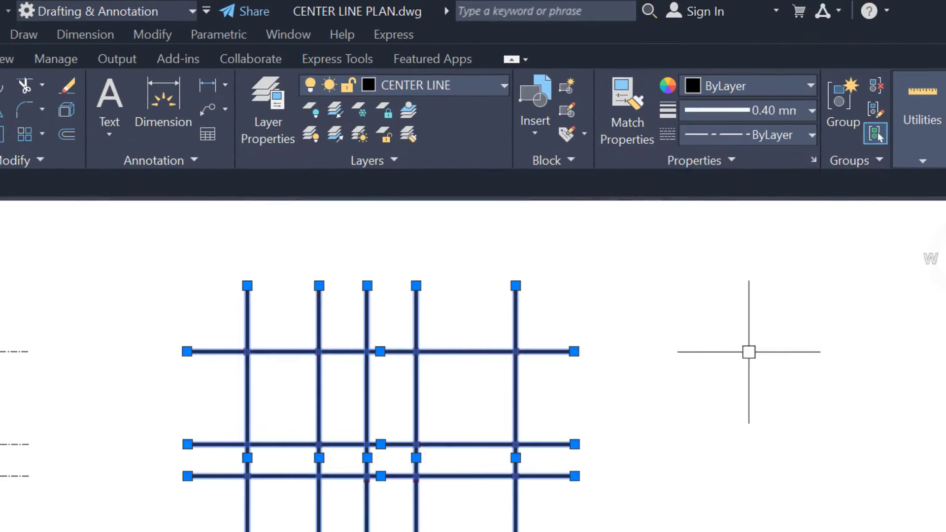
pyautogui.press('Escape')
# Step: Examine how the thicker center lines cross the columns in the copied grid's top and lowest rows
pyautogui.scroll(3, 263, 332)
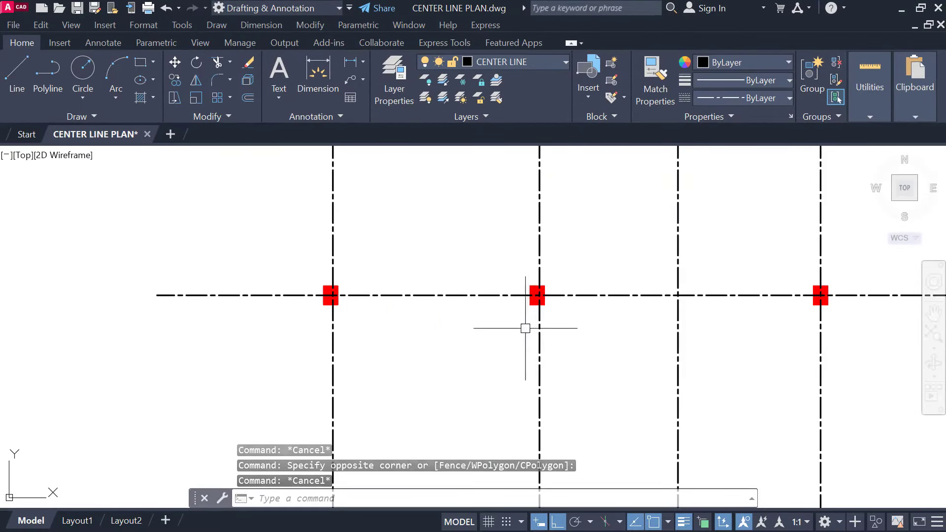
pyautogui.moveTo(524, 327); pyautogui.dragTo(503, 317, button='middle')
pyautogui.scroll(-3, 295, 308)
pyautogui.moveTo(296, 308); pyautogui.dragTo(380, 245, button='middle')
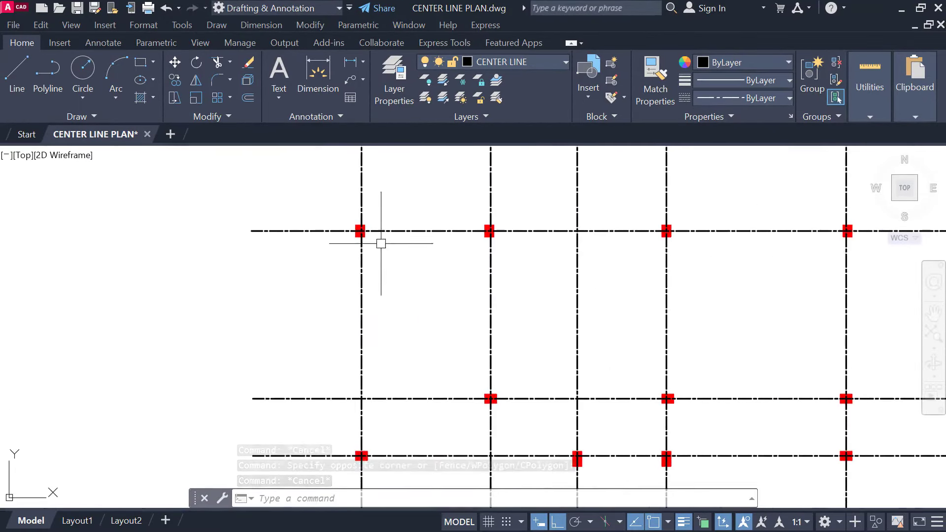
pyautogui.moveTo(457, 267); pyautogui.dragTo(403, 312, button='middle')
pyautogui.scroll(5, 287, 268)
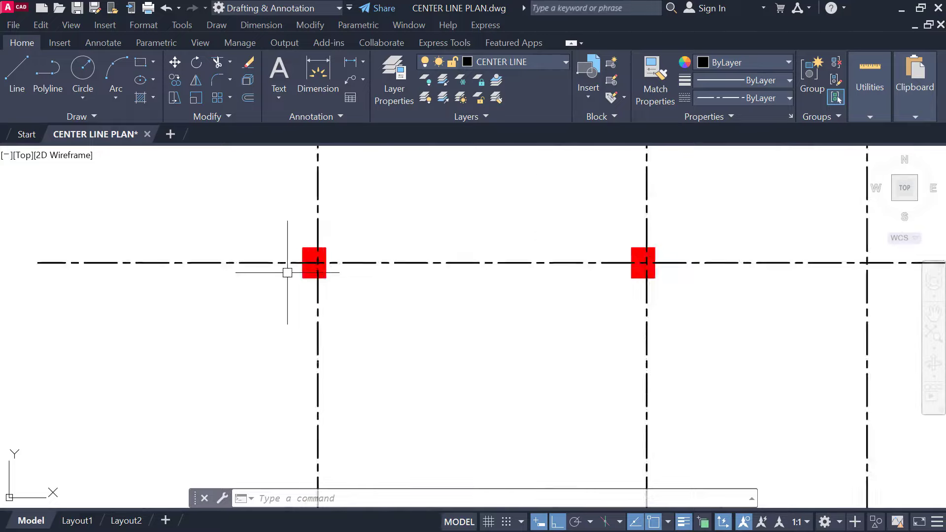
pyautogui.scroll(-5, 325, 258)
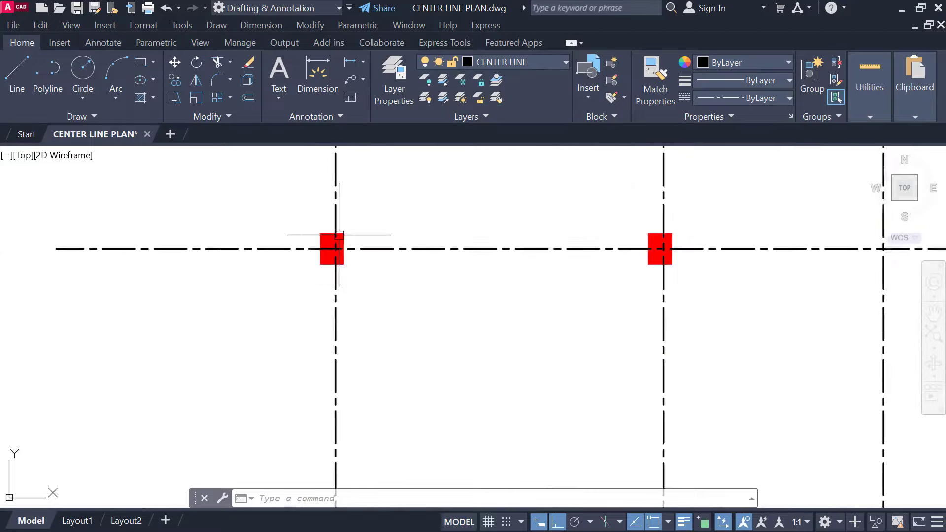
pyautogui.scroll(4, 348, 348)
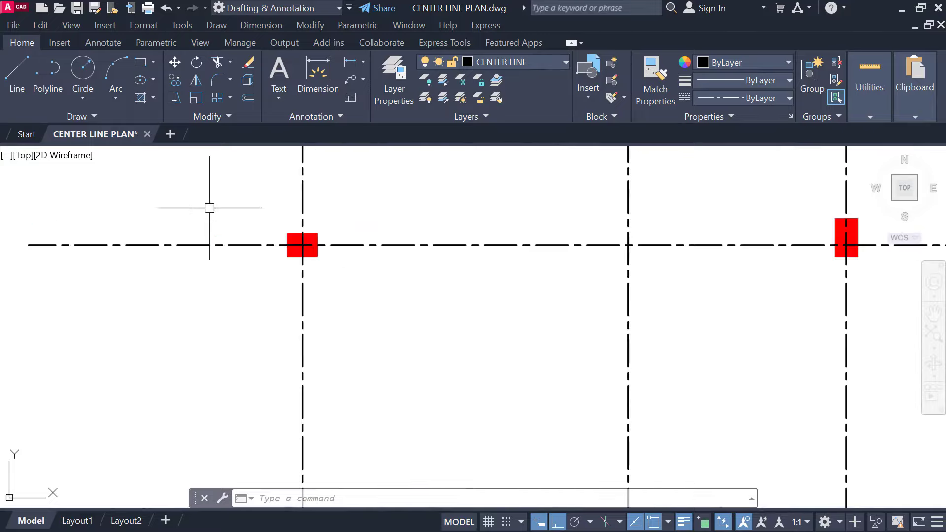
pyautogui.scroll(2, 281, 223)
pyautogui.scroll(-2, 294, 224)
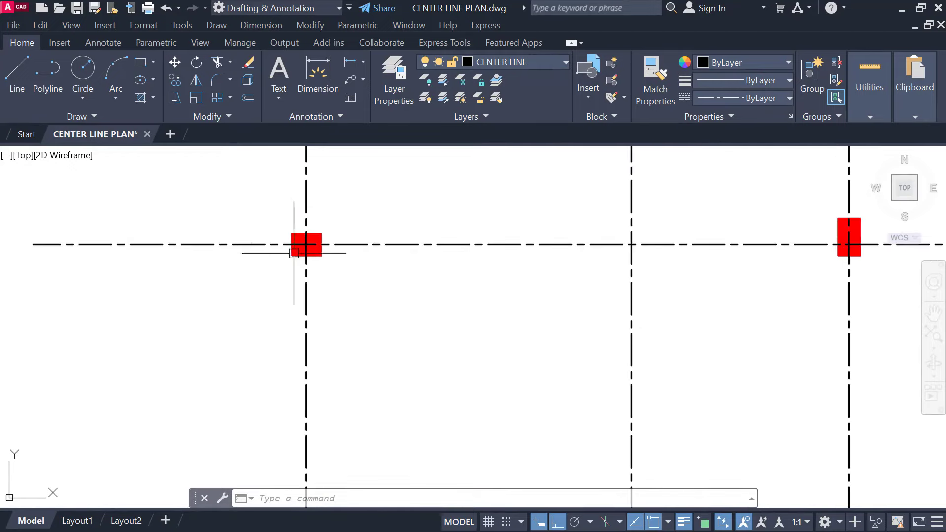
# Step: Move the copied grid's lowest horizontal center line down from the column centres to the columns' lower edges
pyautogui.scroll(2, 285, 251)
pyautogui.click(275, 232)
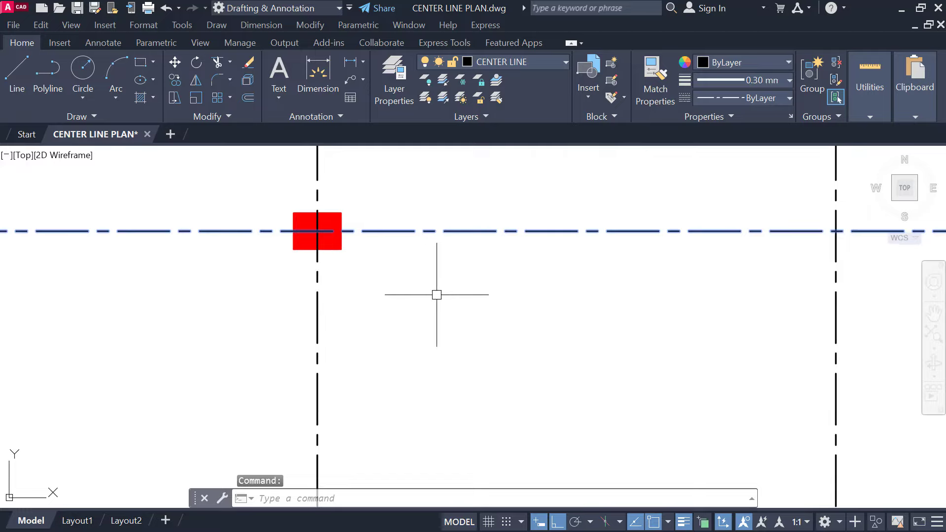
pyautogui.write('m')
pyautogui.press('Return')
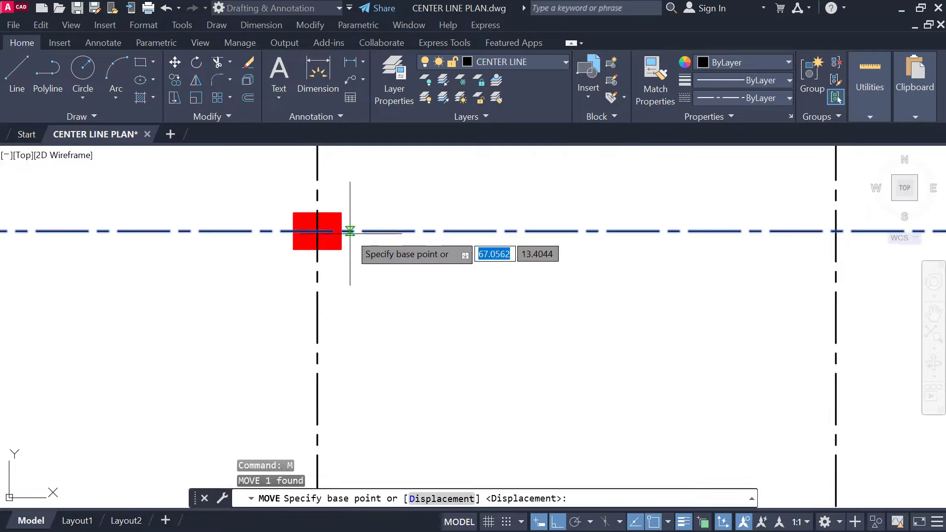
pyautogui.click(317, 231)
pyautogui.click(292, 250)
pyautogui.press('Escape')
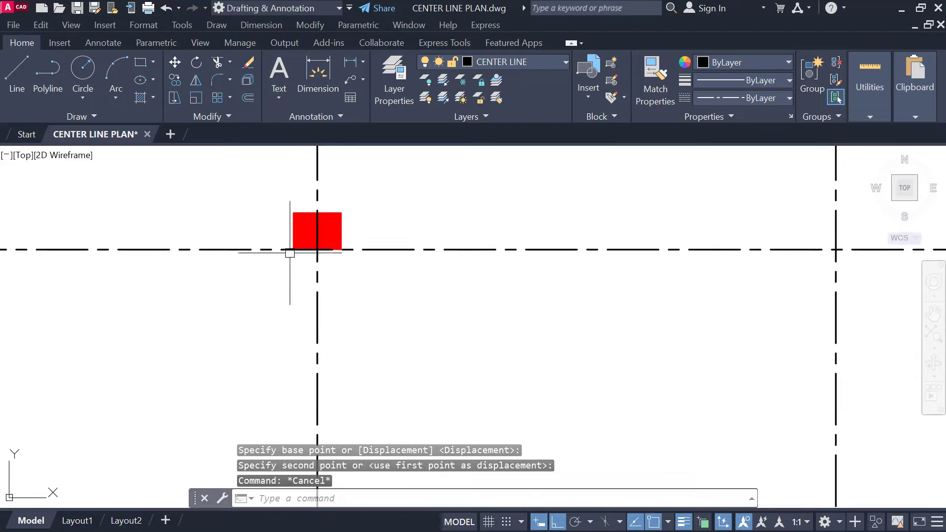
# Step: Highlight the copied grid's lowest-row columns to check their position against the moved horizontal center line
pyautogui.scroll(-1, 288, 253)
pyautogui.scroll(-2, 288, 253)
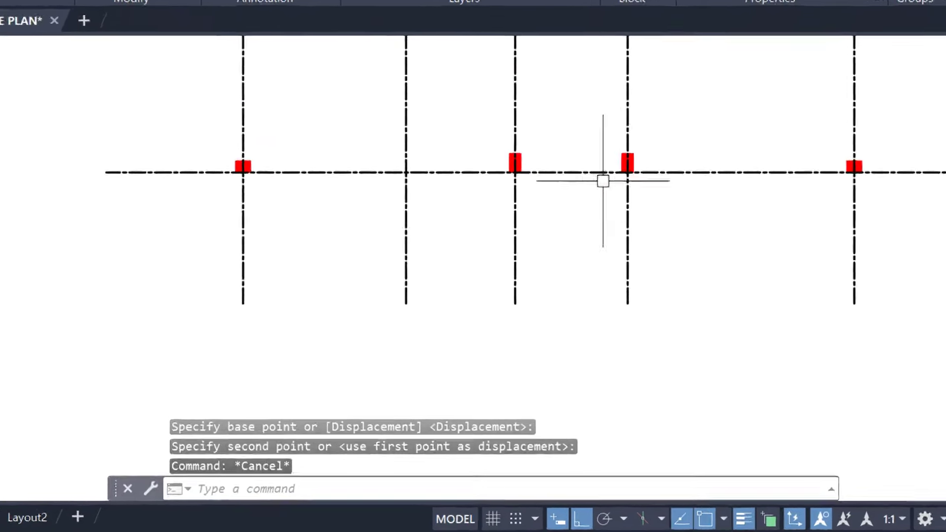
pyautogui.click(210, 236)
pyautogui.click(808, 154)
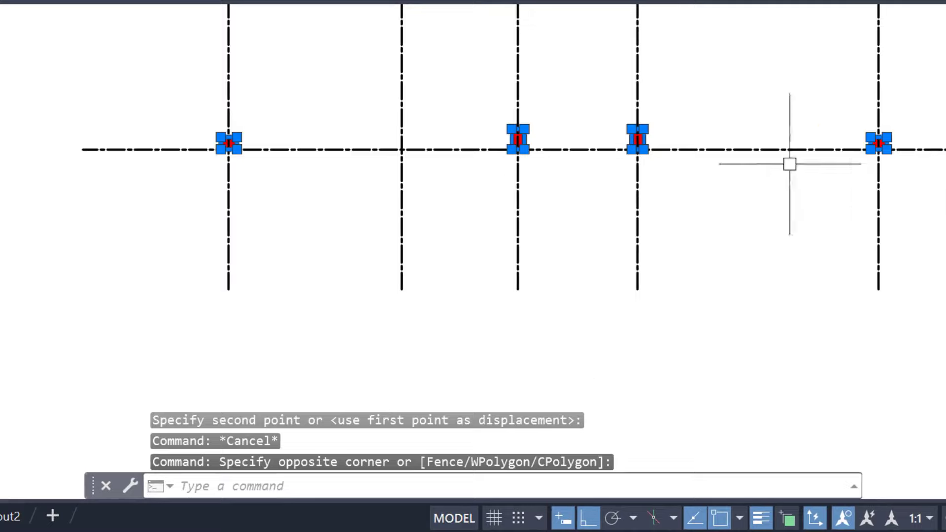
pyautogui.scroll(5, 363, 149)
pyautogui.press('Escape')
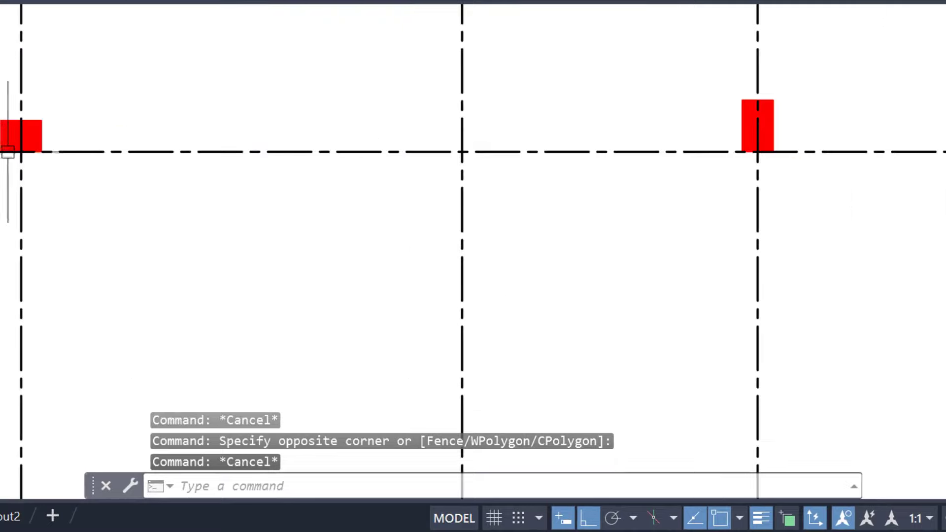
# Step: Examine the lowest-row leftmost column and its neighbours against the horizontal center line running along their lower edges
pyautogui.moveTo(8, 152); pyautogui.dragTo(181, 197, button='middle')
pyautogui.scroll(2, 183, 198)
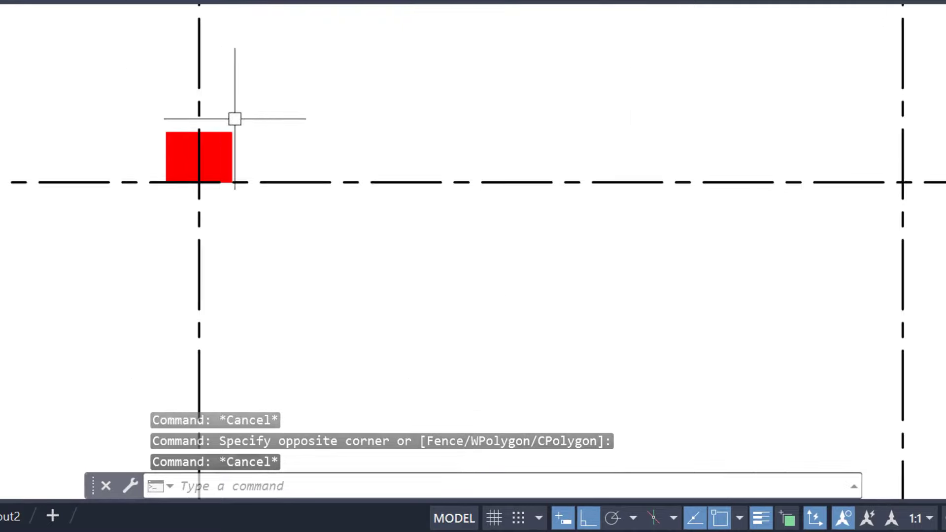
pyautogui.scroll(-5, 266, 128)
pyautogui.moveTo(278, 110); pyautogui.dragTo(302, 253, button='middle')
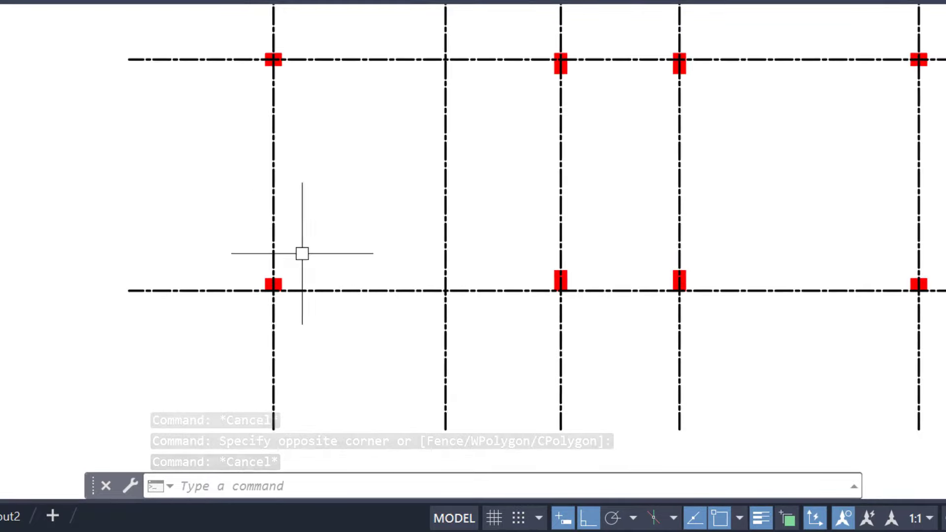
pyautogui.press('Escape')
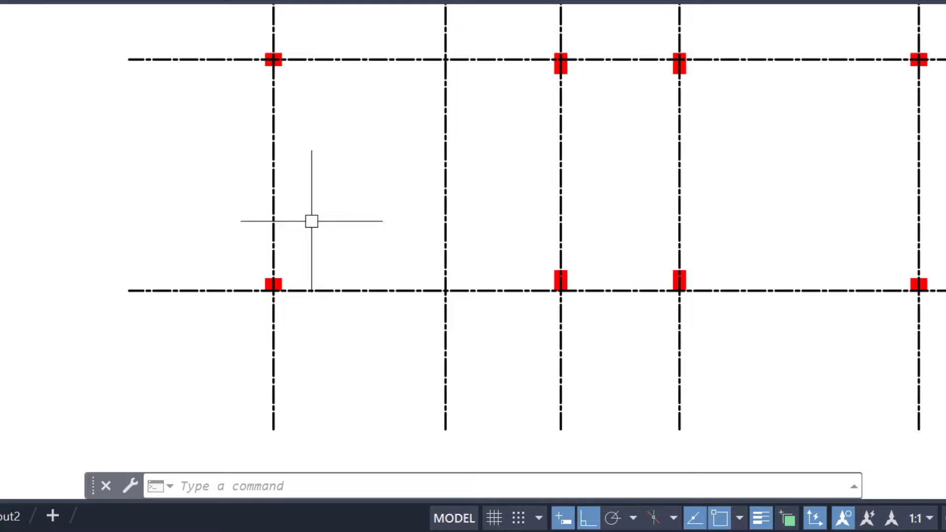
pyautogui.scroll(8, 271, 284)
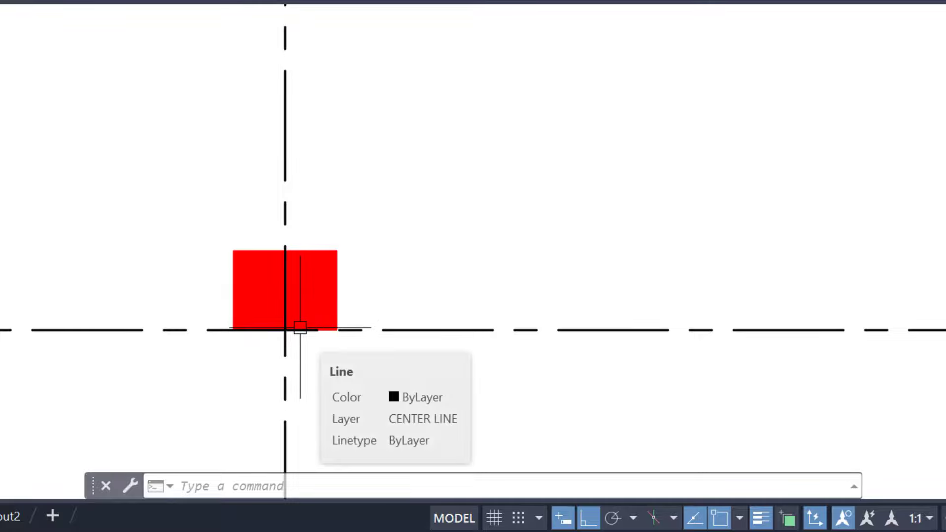
pyautogui.scroll(-4, 293, 256)
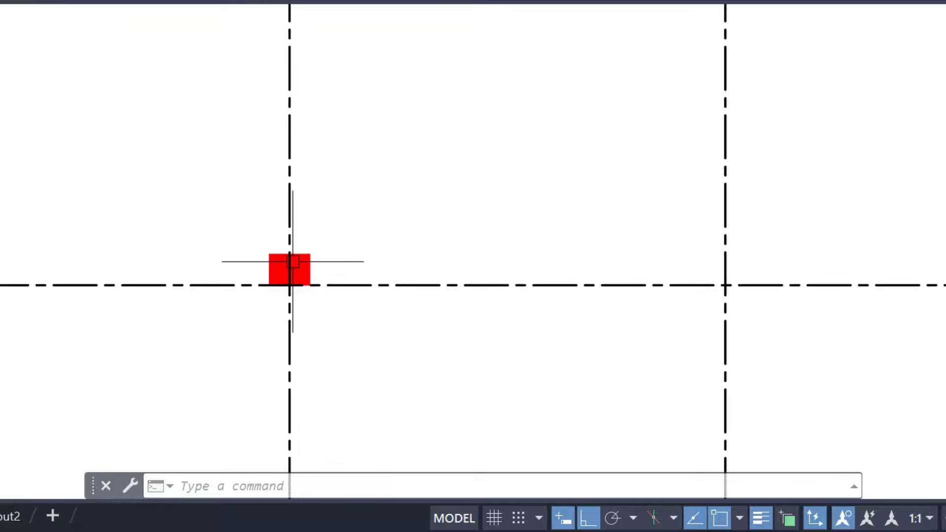
pyautogui.moveTo(340, 306); pyautogui.dragTo(41, 248, button='middle')
pyautogui.click(268, 229)
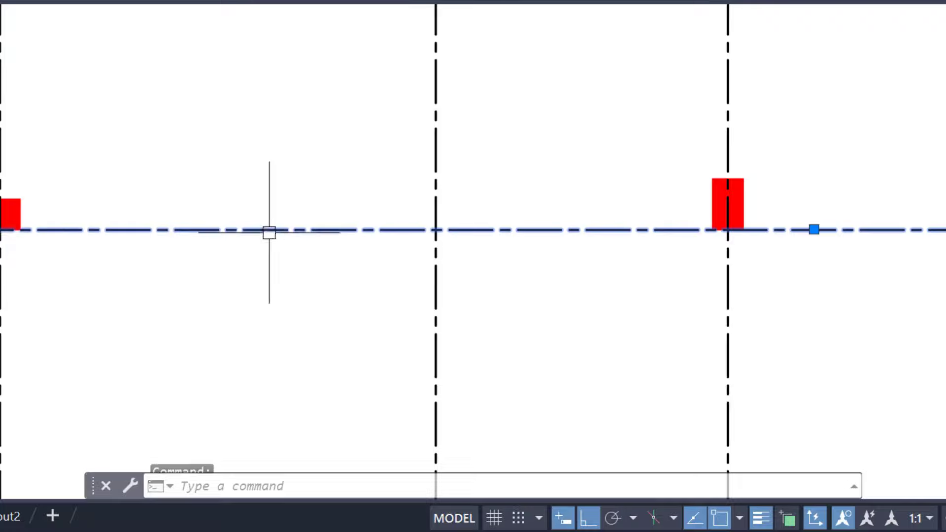
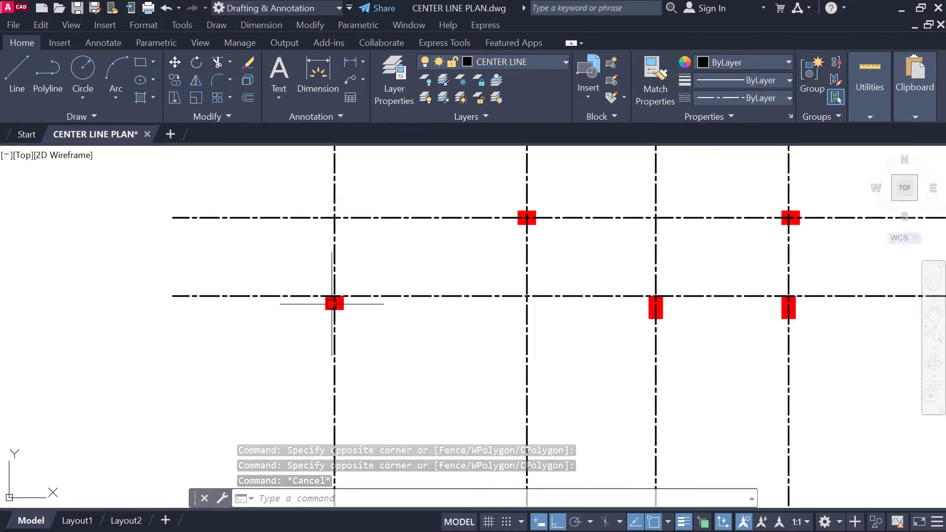
# Step: Move the copied grid's second horizontal center line from the top up 0.115, from the column centres to the columns' upper edges
pyautogui.scroll(4, 339, 291)
pyautogui.scroll(-2, 267, 356)
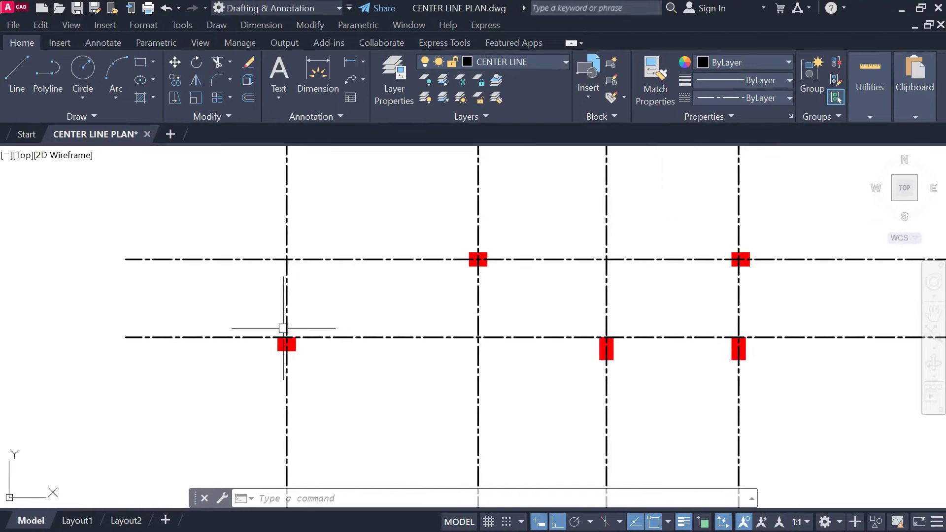
pyautogui.moveTo(467, 271); pyautogui.dragTo(393, 282, button='middle')
pyautogui.scroll(2, 394, 281)
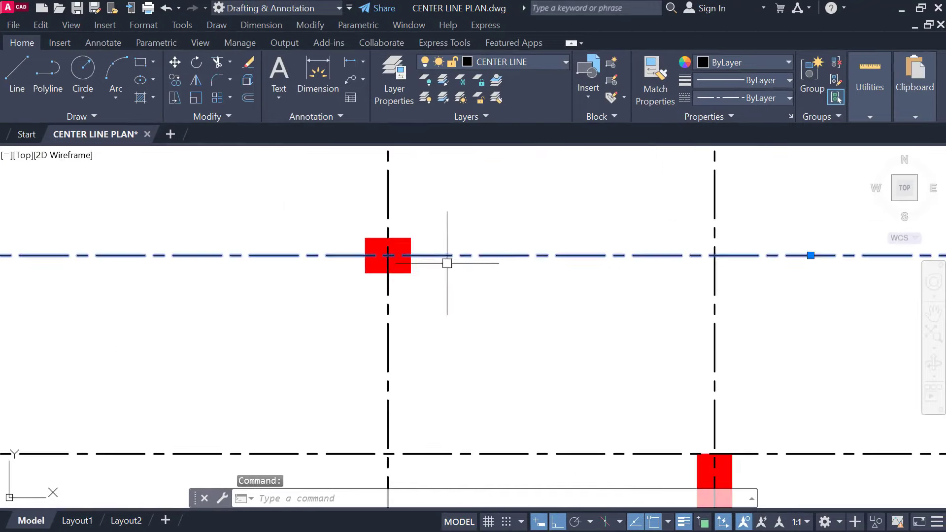
pyautogui.write('m')
pyautogui.press('Return')
pyautogui.click(388, 255)
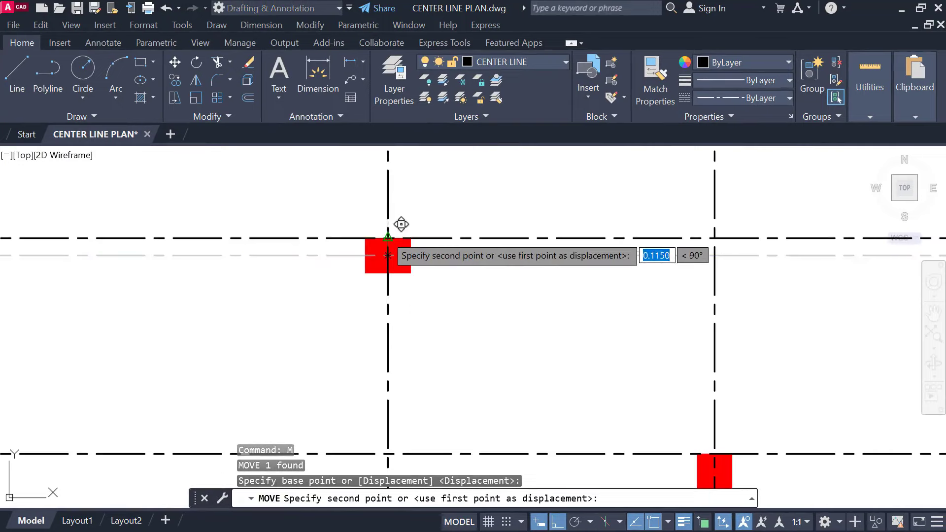
pyautogui.click(388, 238)
# Step: Move the copied grid's topmost horizontal center line up from the column centres to the top-row columns' upper edges
pyautogui.scroll(-2, 401, 207)
pyautogui.moveTo(402, 207); pyautogui.dragTo(379, 332, button='middle')
pyautogui.scroll(2, 384, 222)
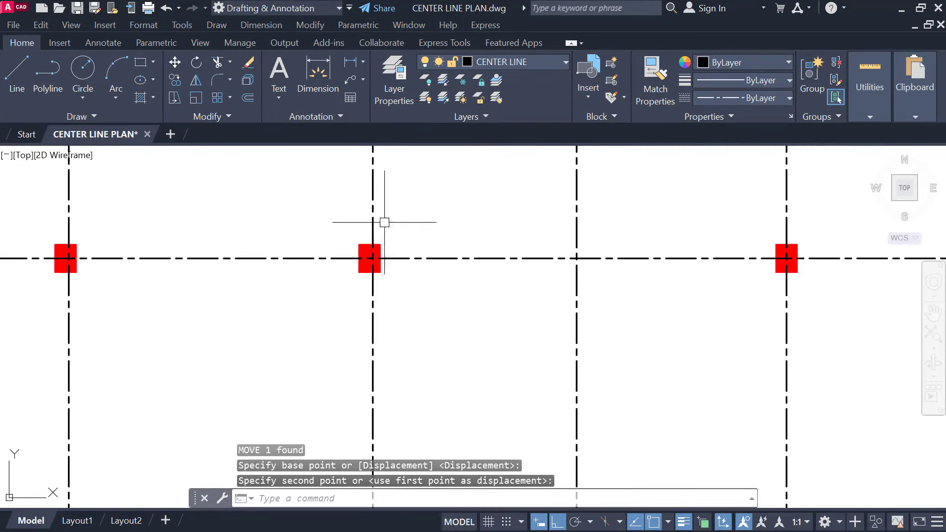
pyautogui.click(394, 256)
pyautogui.write('m')
pyautogui.press('Return')
pyautogui.click(370, 257)
pyautogui.press('Escape')
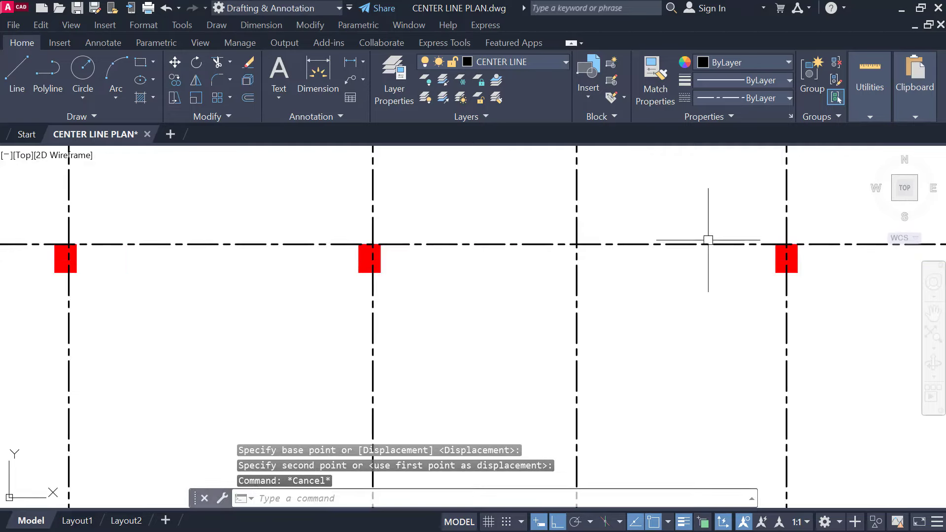
# Step: Move the copied grid's leftmost vertical center line to the left edge of the top-row leftmost column
pyautogui.moveTo(269, 249); pyautogui.dragTo(667, 249, button='middle')
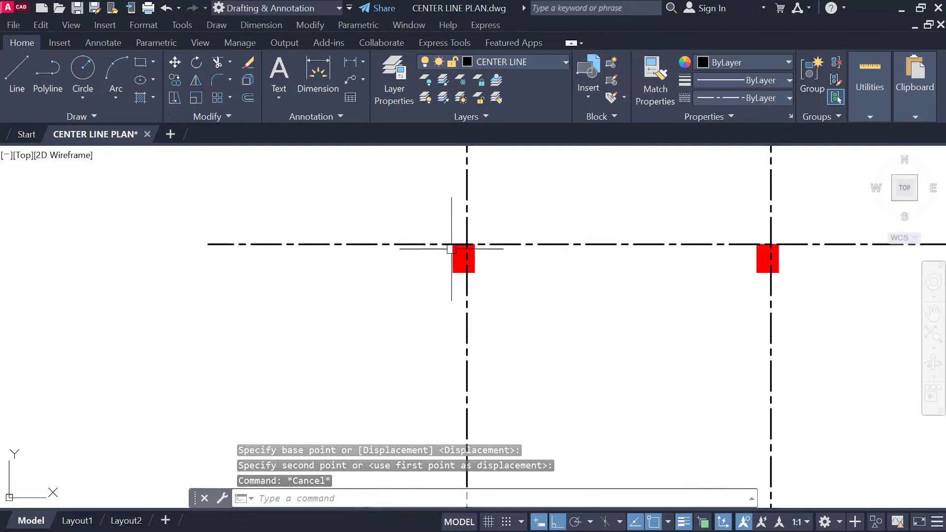
pyautogui.click(467, 276)
pyautogui.press('Return')
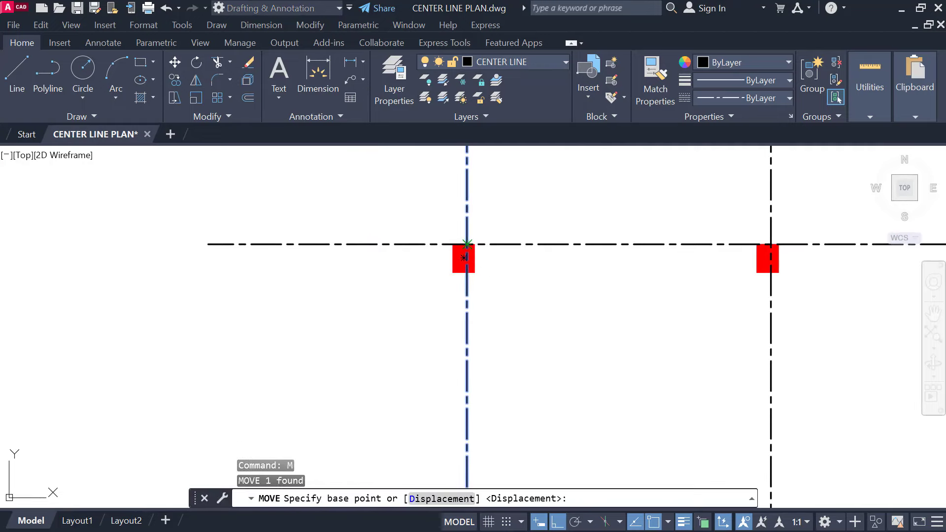
pyautogui.click(466, 244)
pyautogui.press('Escape')
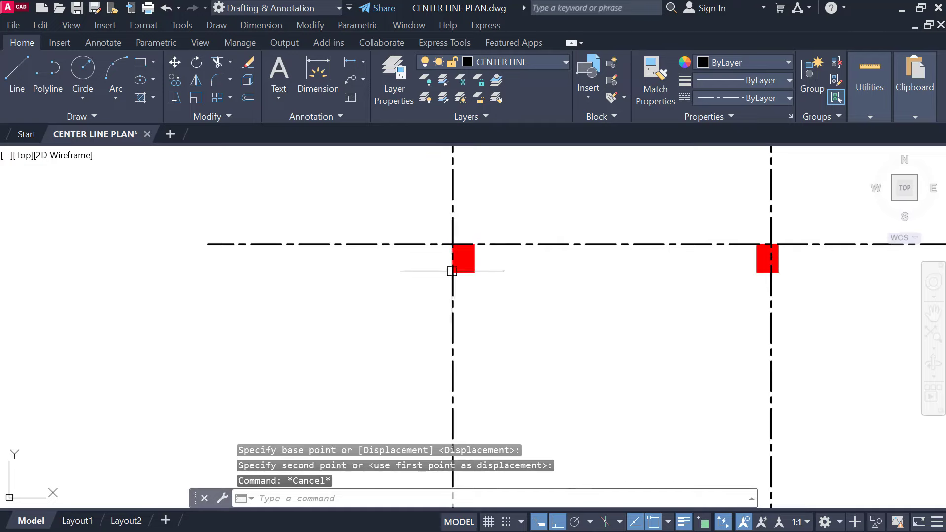
# Step: Move the copied grid's rightmost vertical center line 0.15 to the right, onto the lowest-row rightmost column's right edge
pyautogui.scroll(-5, 452, 270)
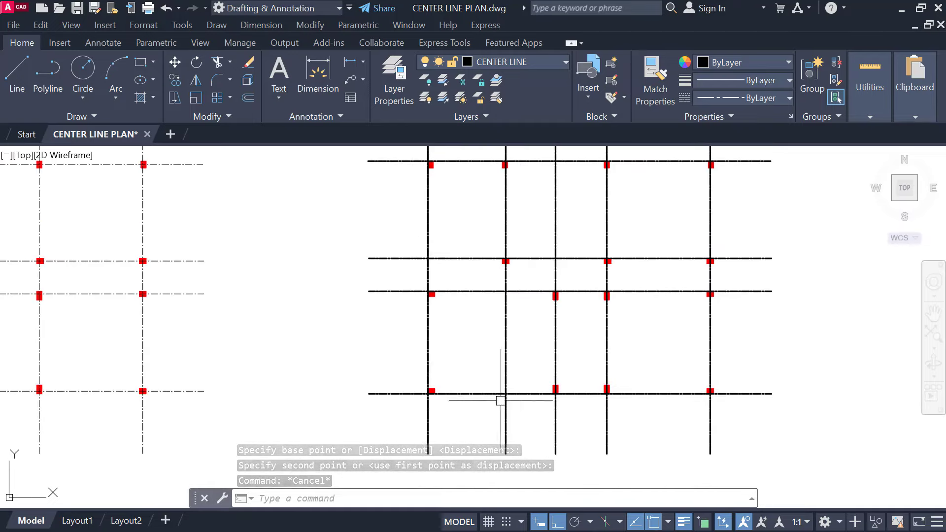
pyautogui.scroll(6, 433, 298)
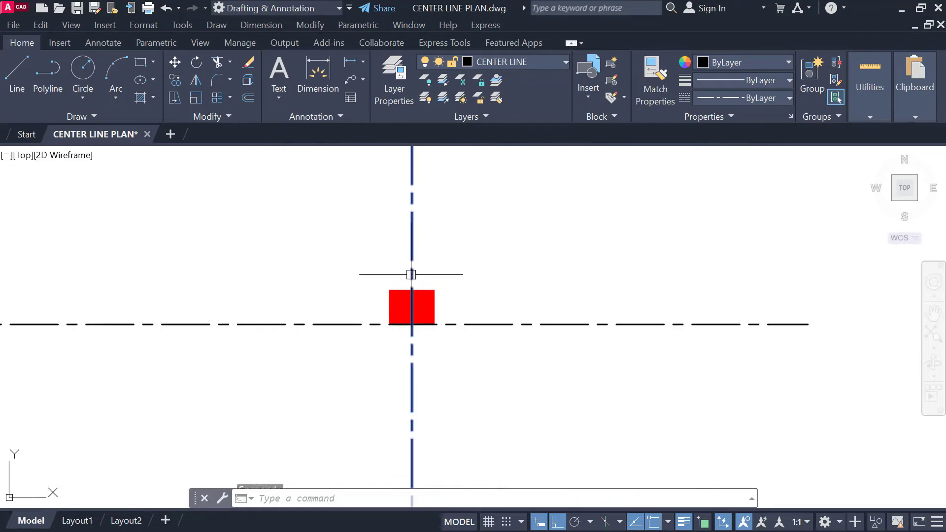
pyautogui.write('m')
pyautogui.press('Return')
pyautogui.click(412, 324)
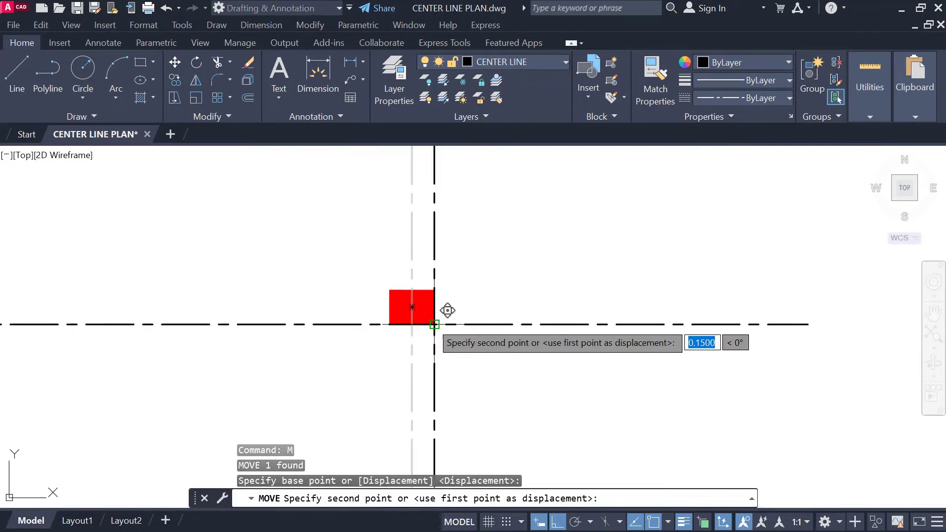
# Step: Finish moving the rightmost vertical center line 0.15 to the right, onto the right face of its bottom column
pyautogui.click(435, 323)
pyautogui.press('Escape')
pyautogui.scroll(-2, 448, 317)
pyautogui.moveTo(458, 301); pyautogui.dragTo(475, 341, button='middle')
pyautogui.scroll(-4, 475, 341)
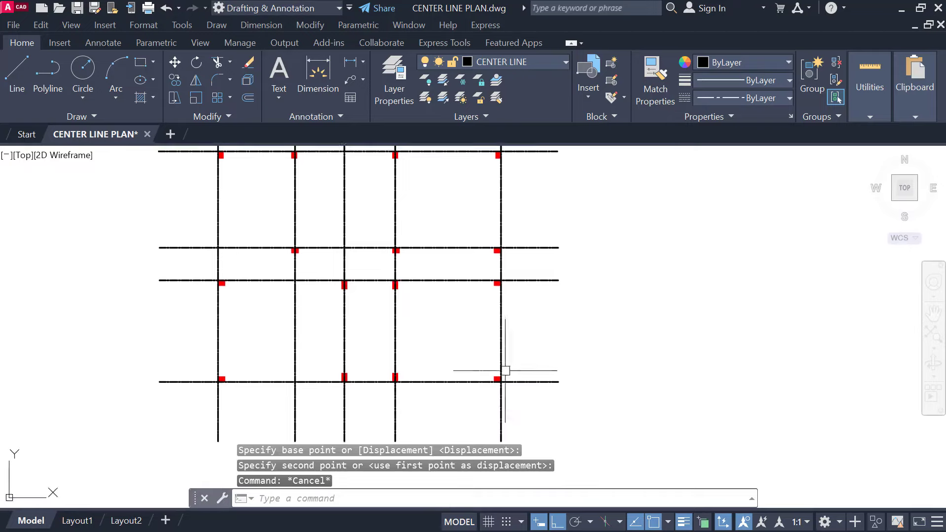
# Step: Move the fourth vertical center line from the middle of its bottom column to that column's right face
pyautogui.scroll(4, 400, 383)
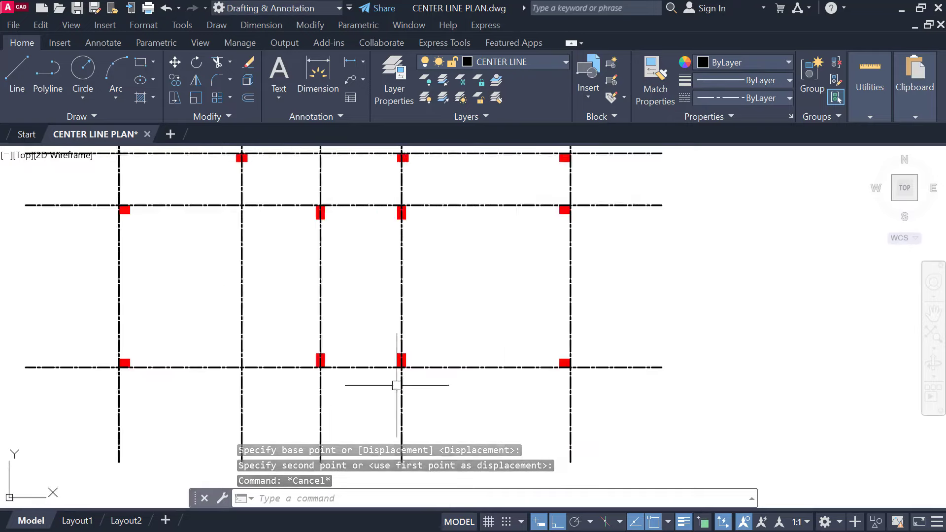
pyautogui.scroll(-2, 400, 384)
pyautogui.click(402, 367)
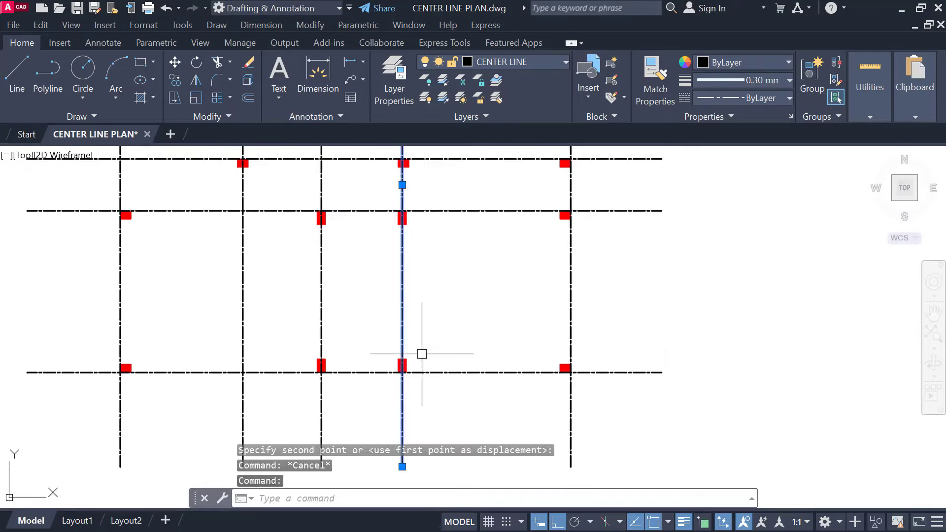
pyautogui.write('M')
pyautogui.press('Return')
pyautogui.scroll(6, 410, 378)
pyautogui.click(382, 358)
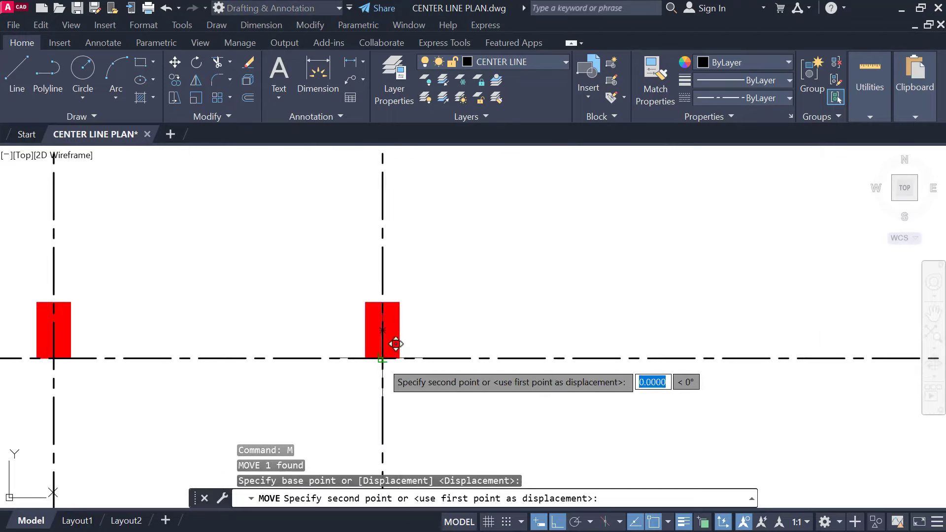
pyautogui.click(412, 344)
pyautogui.scroll(-5, 423, 382)
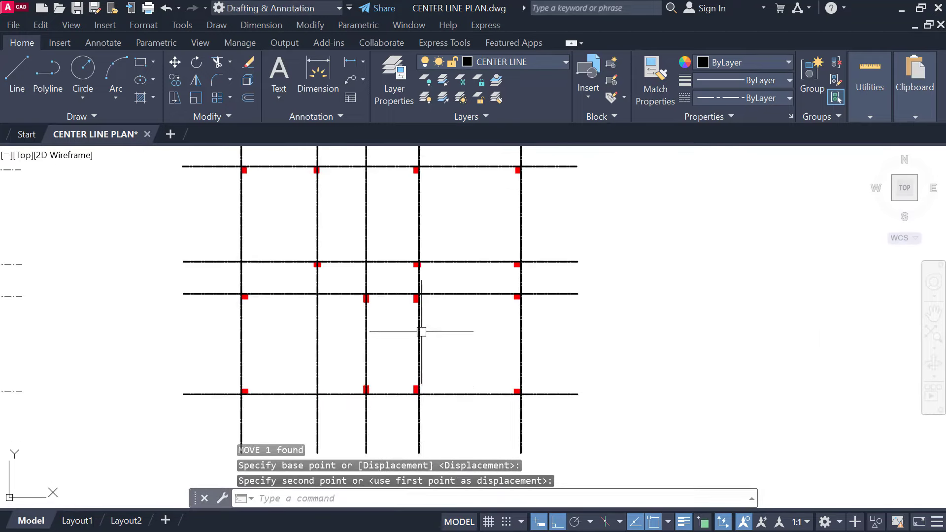
# Step: Check how the columns along the fourth vertical center line sit against the line's new position
pyautogui.scroll(4, 414, 284)
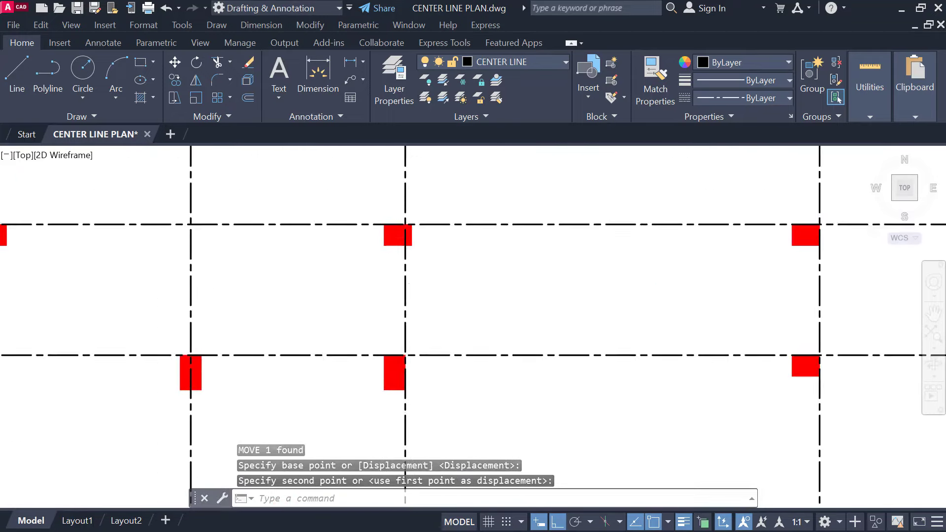
pyautogui.click(266, 198)
pyautogui.click(433, 295)
pyautogui.scroll(-5, 443, 208)
pyautogui.moveTo(442, 230); pyautogui.dragTo(428, 421, button='middle')
pyautogui.moveTo(412, 236); pyautogui.dragTo(405, 345, button='middle')
pyautogui.click(360, 229)
pyautogui.click(448, 339)
pyautogui.moveTo(460, 215); pyautogui.dragTo(460, 389, button='middle')
pyautogui.scroll(-3, 460, 389)
pyautogui.scroll(-3, 445, 179)
pyautogui.press('Escape')
pyautogui.scroll(5, 416, 217)
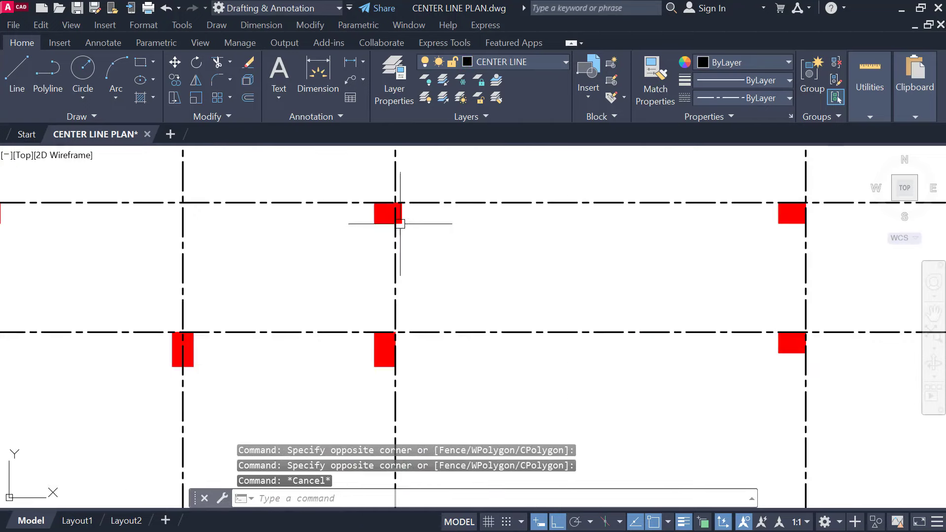
# Step: Move the fourth vertical center line 0.23 to the left, onto the left face of its top column
pyautogui.scroll(-3, 386, 229)
pyautogui.moveTo(421, 266); pyautogui.dragTo(426, 296, button='middle')
pyautogui.scroll(2, 407, 170)
pyautogui.click(403, 189)
pyautogui.write('m')
pyautogui.press('Return')
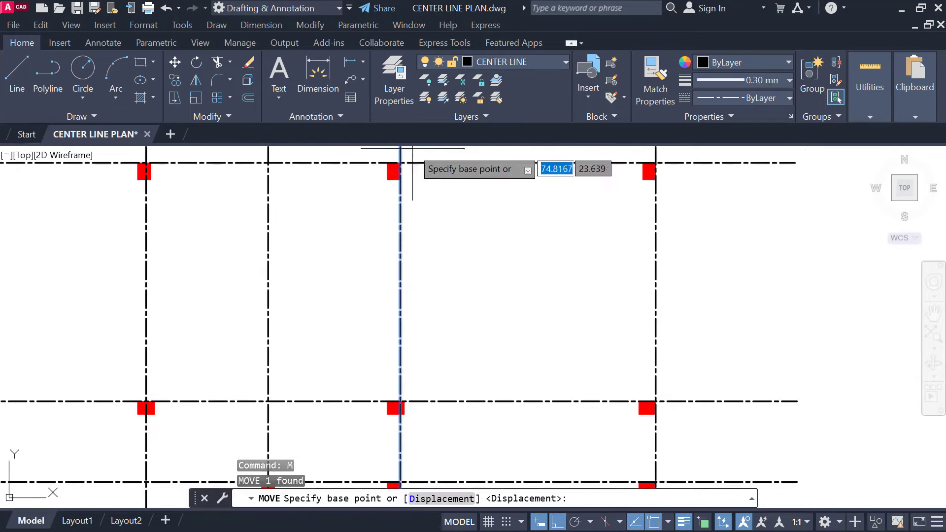
pyautogui.scroll(5, 394, 182)
pyautogui.click(380, 214)
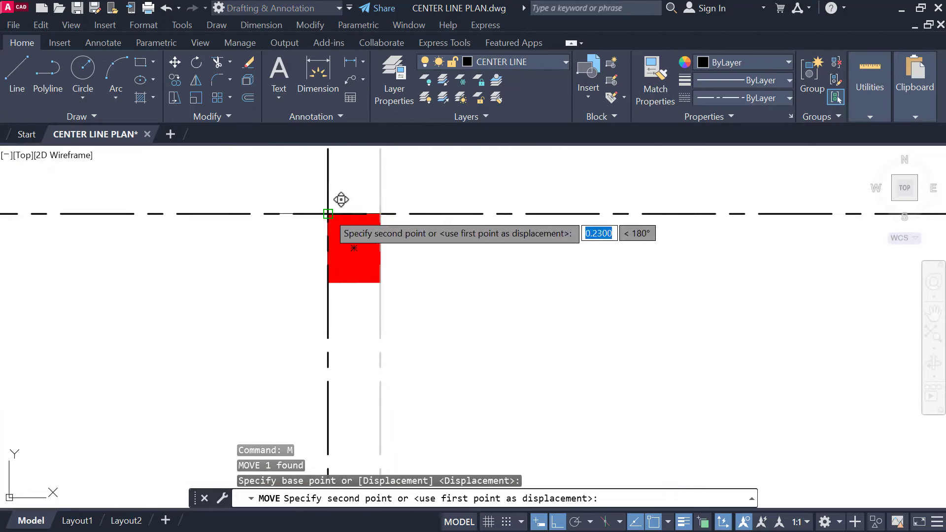
pyautogui.press('Escape')
# Step: Examine the columns along the fourth vertical center line from top to bottom for alignment with their left faces
pyautogui.scroll(-4, 315, 215)
pyautogui.moveTo(315, 217); pyautogui.dragTo(315, 228, button='middle')
pyautogui.moveTo(322, 394); pyautogui.dragTo(321, 218, button='middle')
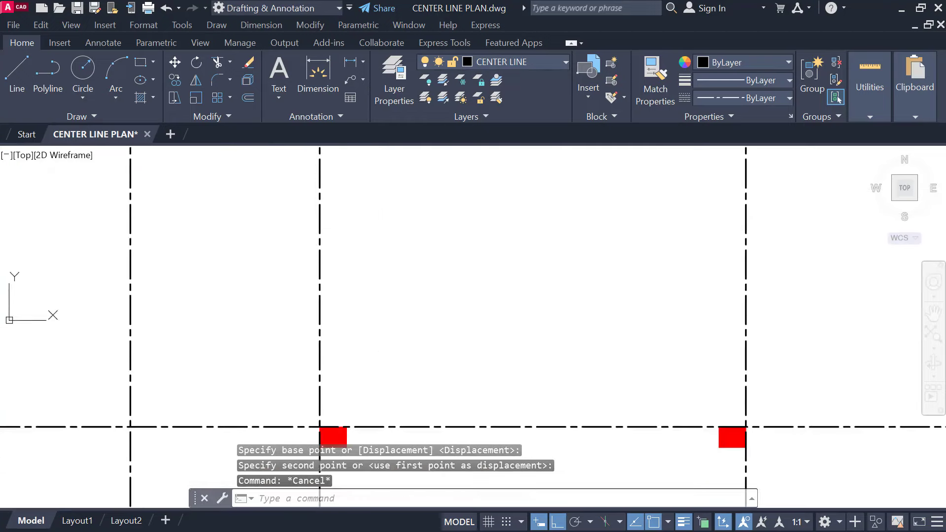
pyautogui.moveTo(330, 416); pyautogui.dragTo(321, 217, button='middle')
pyautogui.moveTo(298, 268); pyautogui.dragTo(307, 146, button='middle')
pyautogui.moveTo(335, 419); pyautogui.dragTo(334, 207, button='middle')
pyautogui.moveTo(357, 389); pyautogui.dragTo(356, 202, button='middle')
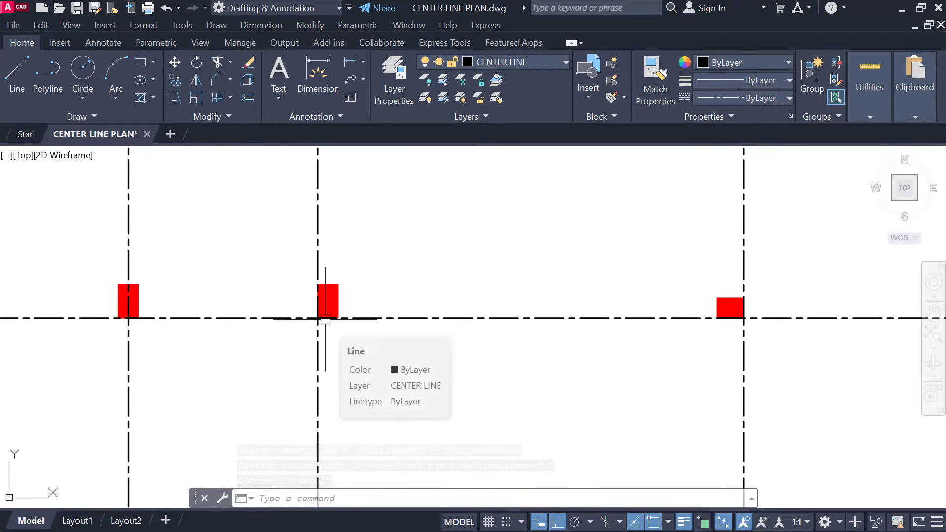
pyautogui.click(295, 253)
pyautogui.click(359, 358)
pyautogui.press('Escape')
pyautogui.scroll(-3, 325, 278)
pyautogui.moveTo(324, 278); pyautogui.dragTo(388, 343, button='middle')
pyautogui.moveTo(393, 222); pyautogui.dragTo(403, 266, button='middle')
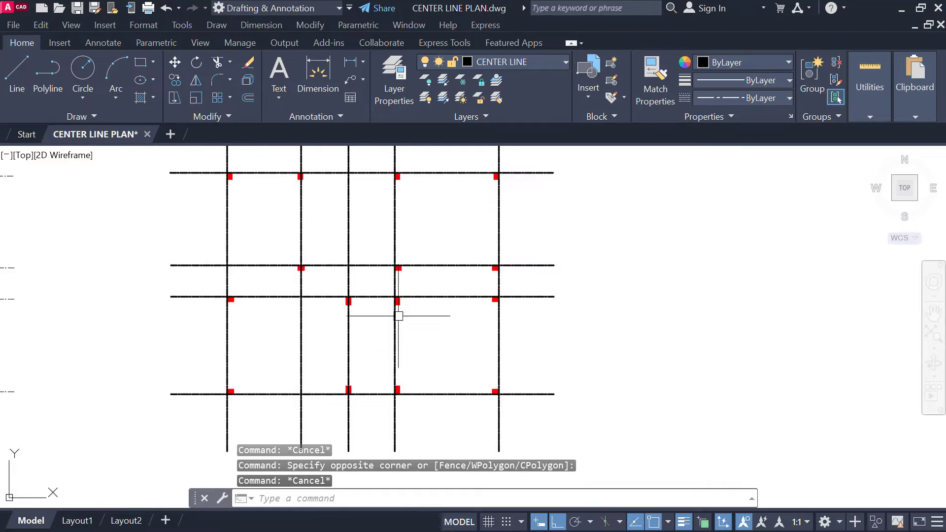
# Step: Move the third vertical center line from the middle of its bottom column to that column's right face
pyautogui.scroll(1, 366, 389)
pyautogui.moveTo(373, 370)
pyautogui.mouseDown(button='middle')
pyautogui.moveTo(397, 335)
pyautogui.moveTo(459, 531)
pyautogui.mouseUp(button='middle')
pyautogui.moveTo(398, 306)
pyautogui.mouseDown(button='middle')
pyautogui.moveTo(405, 335)
pyautogui.moveTo(375, 226)
pyautogui.mouseUp(button='middle')
pyautogui.scroll(-1, 405, 336)
pyautogui.scroll(2, 403, 355)
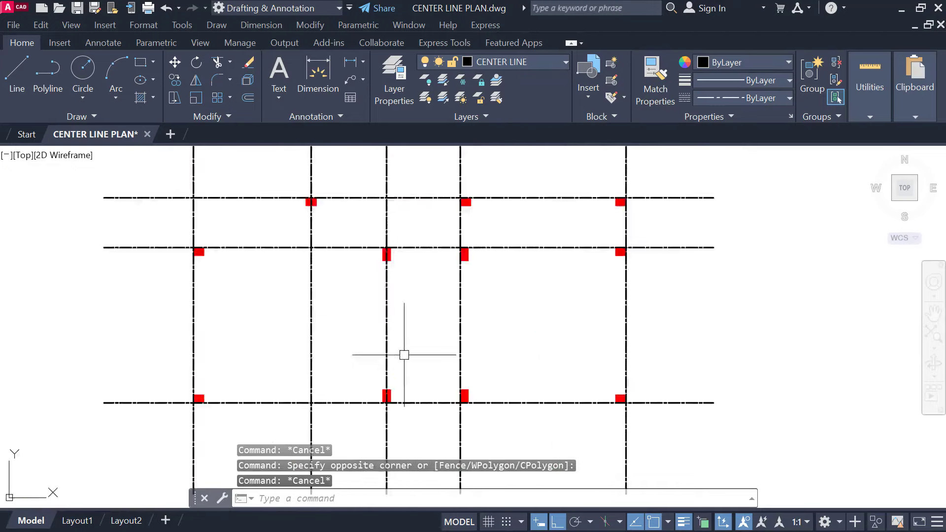
pyautogui.moveTo(394, 391); pyautogui.dragTo(401, 332, button='middle')
pyautogui.scroll(2, 401, 332)
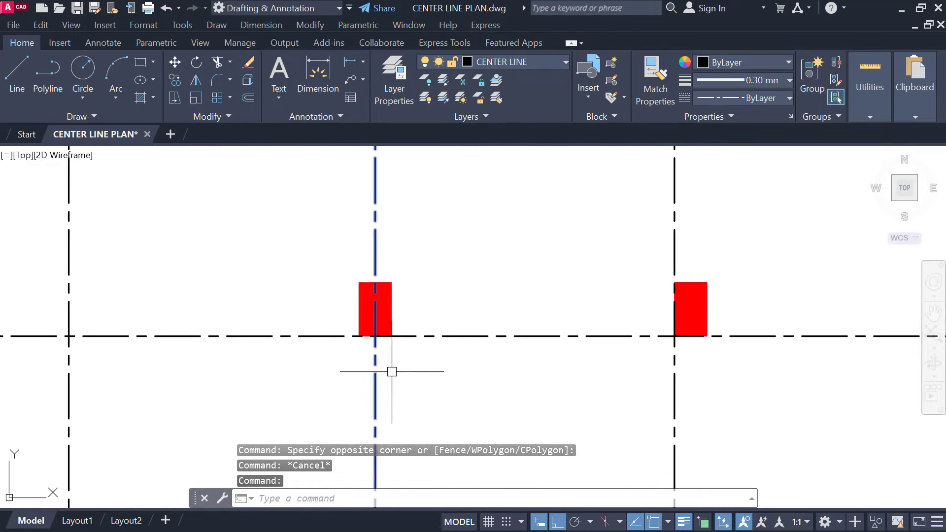
pyautogui.press('m')
pyautogui.press('Return')
pyautogui.click(376, 336)
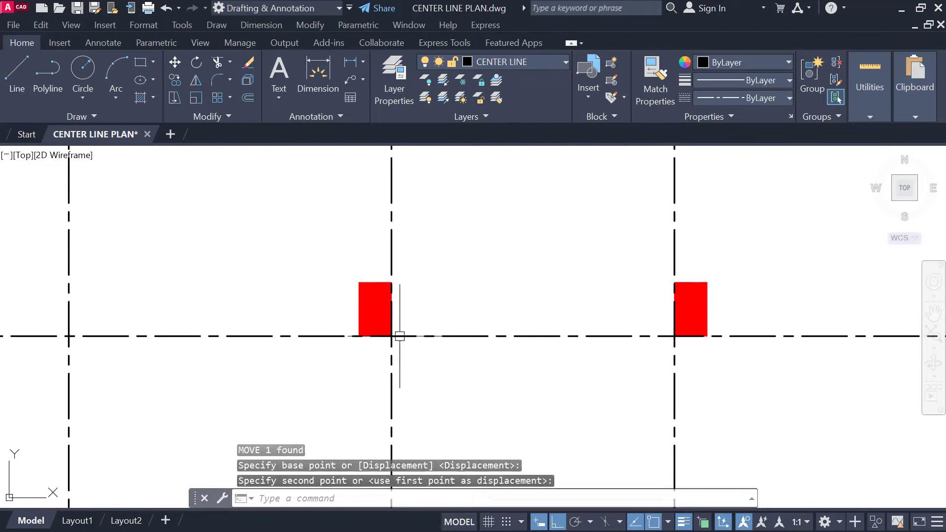
pyautogui.press('Escape')
# Step: Move the third vertical center line from the right face to the left face of its bottom column
pyautogui.scroll(-3, 420, 288)
pyautogui.moveTo(420, 287); pyautogui.dragTo(400, 375, button='middle')
pyautogui.scroll(3, 394, 389)
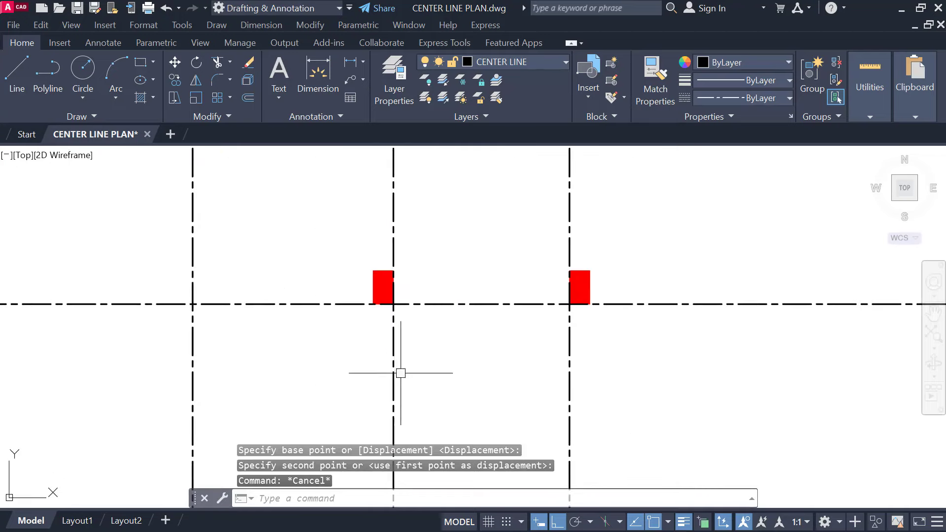
pyautogui.click(395, 252)
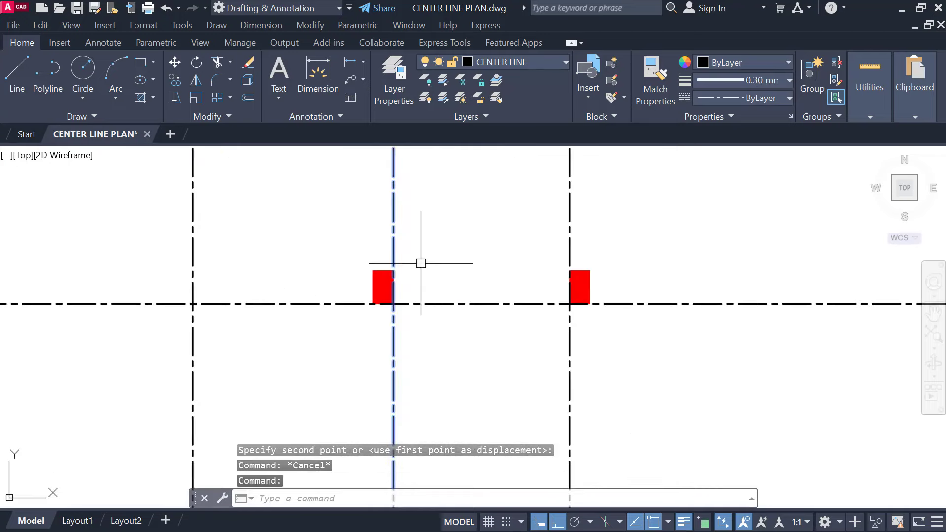
pyautogui.scroll(3, 389, 287)
pyautogui.press('m')
pyautogui.press('Return')
pyautogui.click(399, 314)
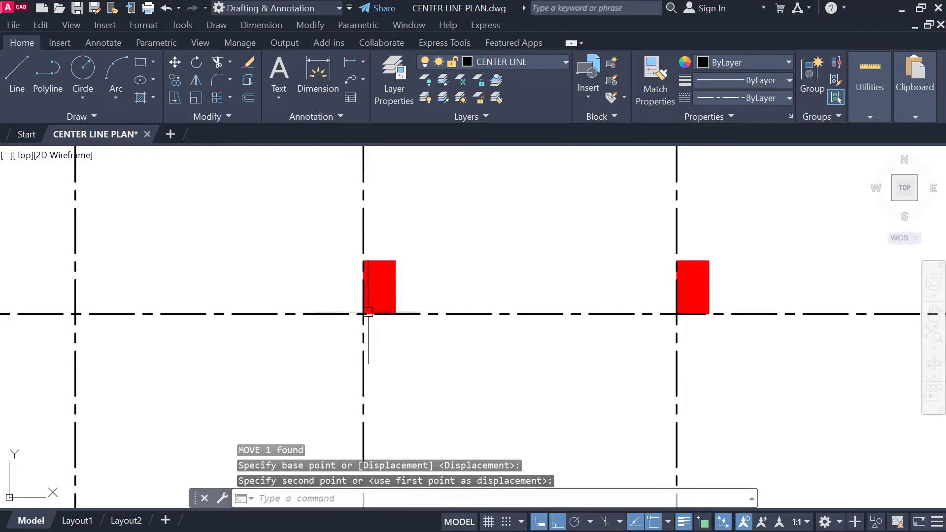
# Step: Move the second vertical center line from the middle of its top column to that column's right face
pyautogui.scroll(-5, 368, 312)
pyautogui.scroll(4, 390, 371)
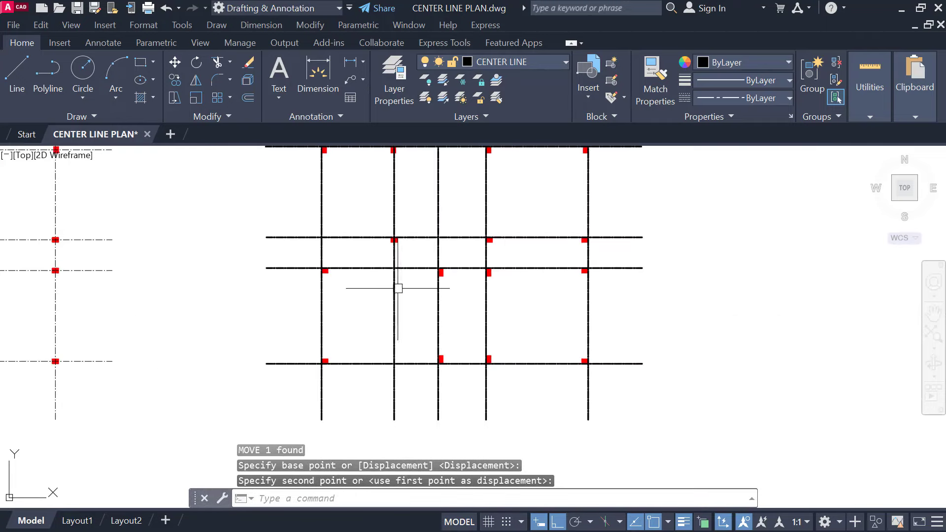
pyautogui.click(398, 288)
pyautogui.write('m')
pyautogui.press('Return')
pyautogui.scroll(4, 394, 256)
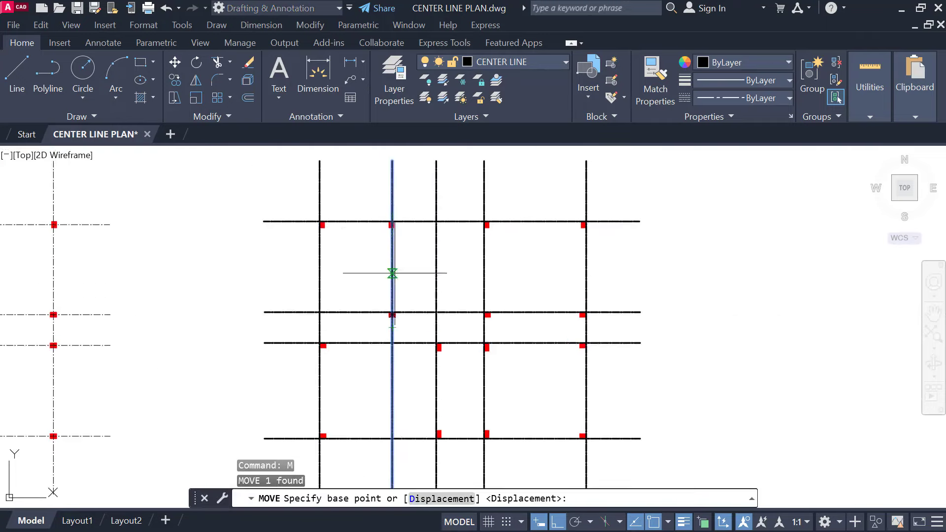
pyautogui.scroll(2, 392, 227)
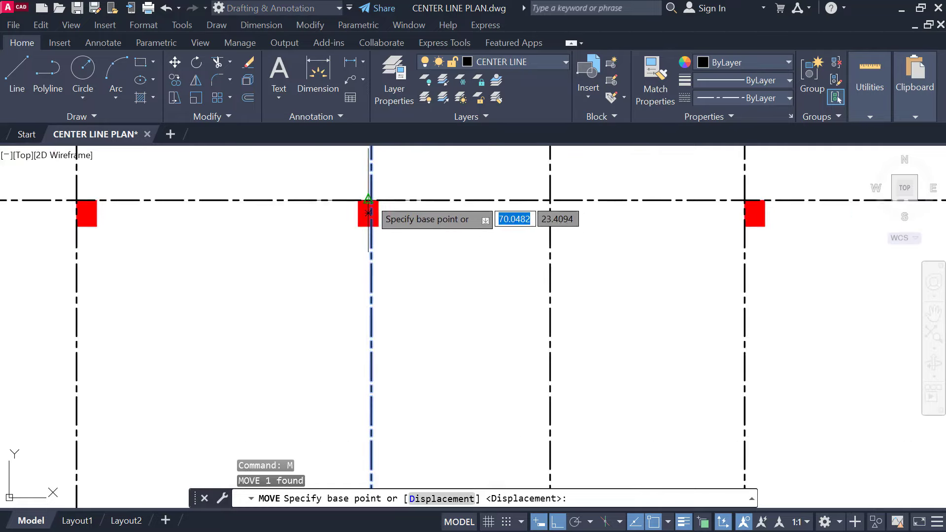
pyautogui.click(372, 200)
pyautogui.click(378, 200)
# Step: Move the second vertical center line from the right face to the left face of its top column
pyautogui.moveTo(399, 295); pyautogui.dragTo(390, 203, button='middle')
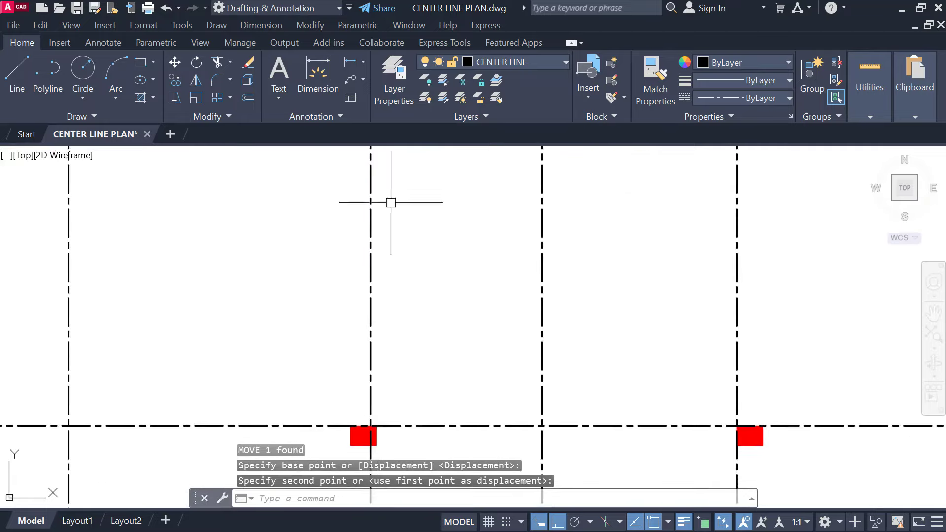
pyautogui.moveTo(405, 266); pyautogui.dragTo(404, 74, button='middle')
pyautogui.scroll(2, 386, 207)
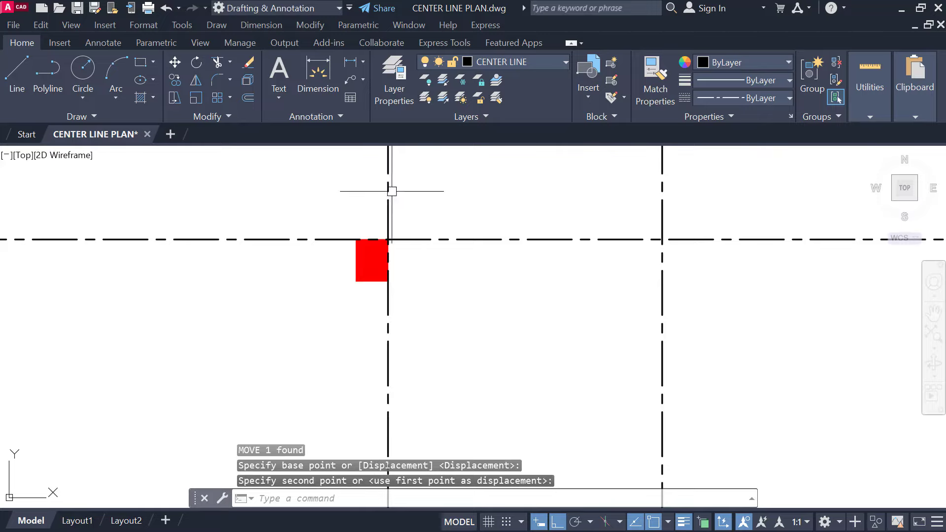
pyautogui.click(389, 191)
pyautogui.press('Return')
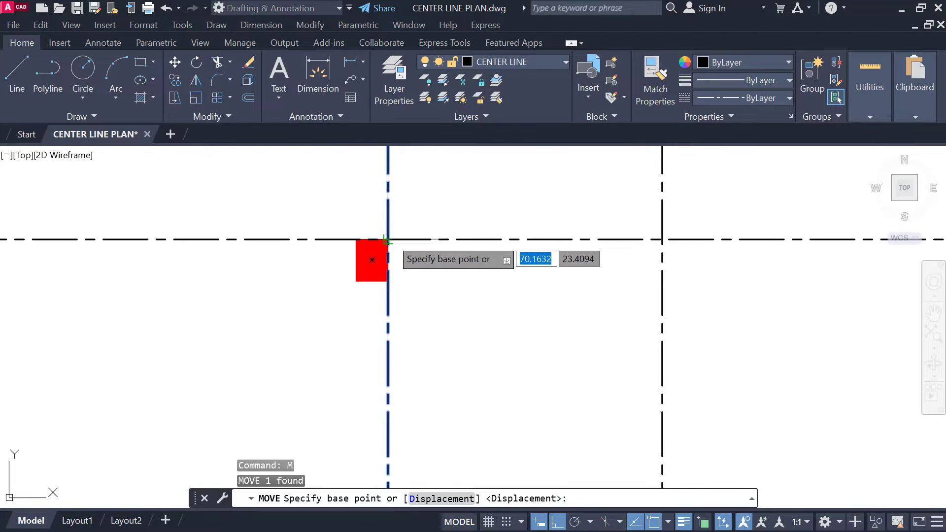
pyautogui.click(388, 241)
pyautogui.click(380, 264)
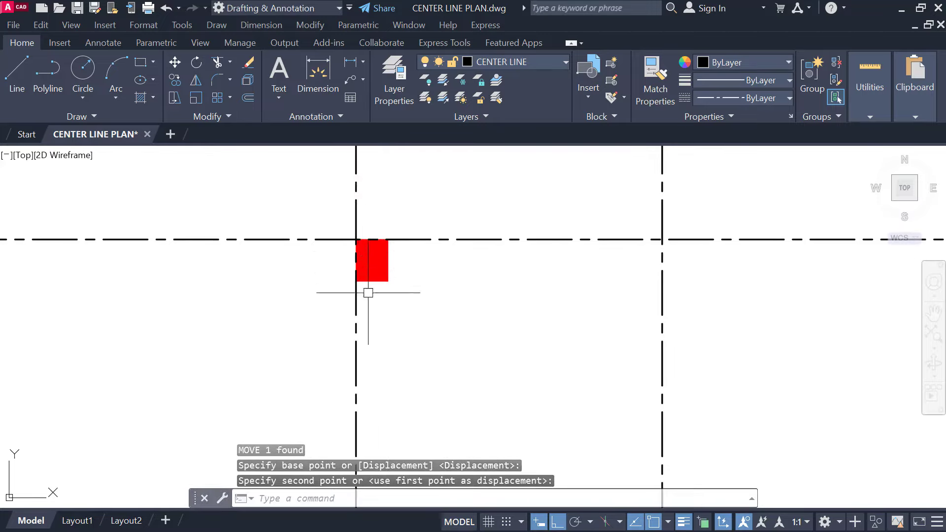
# Step: Check how the columns in the top two rows along the second vertical center line align with it
pyautogui.scroll(1, 345, 251)
pyautogui.moveTo(331, 243); pyautogui.dragTo(323, 325, button='middle')
pyautogui.scroll(-2, 320, 317)
pyautogui.scroll(4, 302, 352)
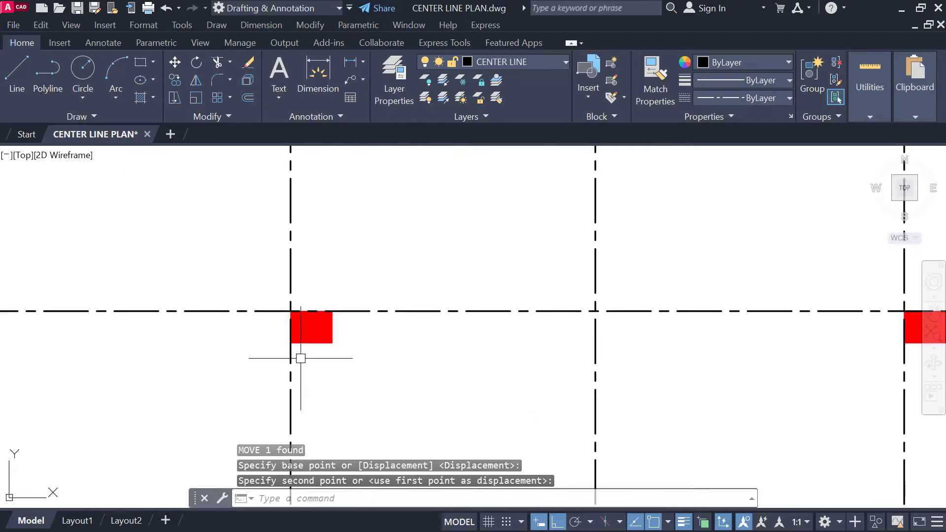
pyautogui.click(257, 279)
pyautogui.click(331, 353)
pyautogui.scroll(3, 318, 340)
pyautogui.scroll(-7, 307, 295)
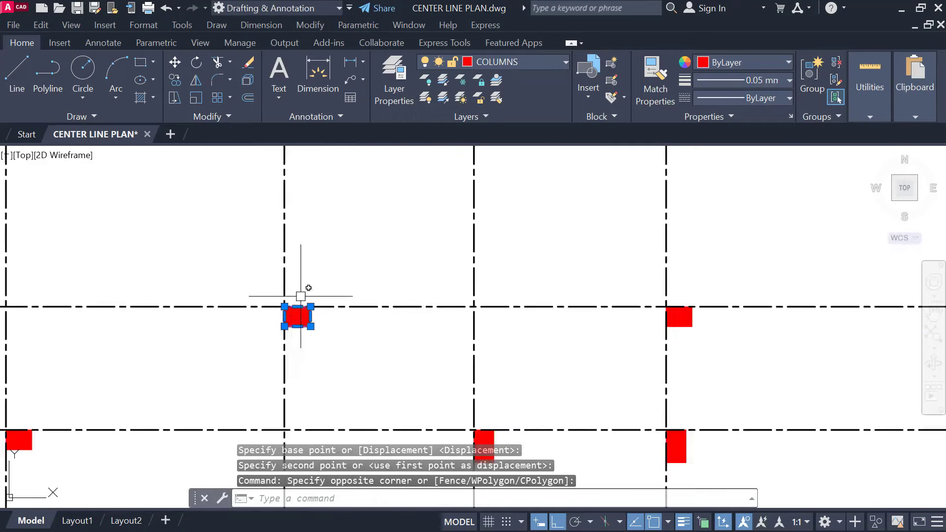
pyautogui.scroll(2, 325, 251)
pyautogui.scroll(2, 320, 197)
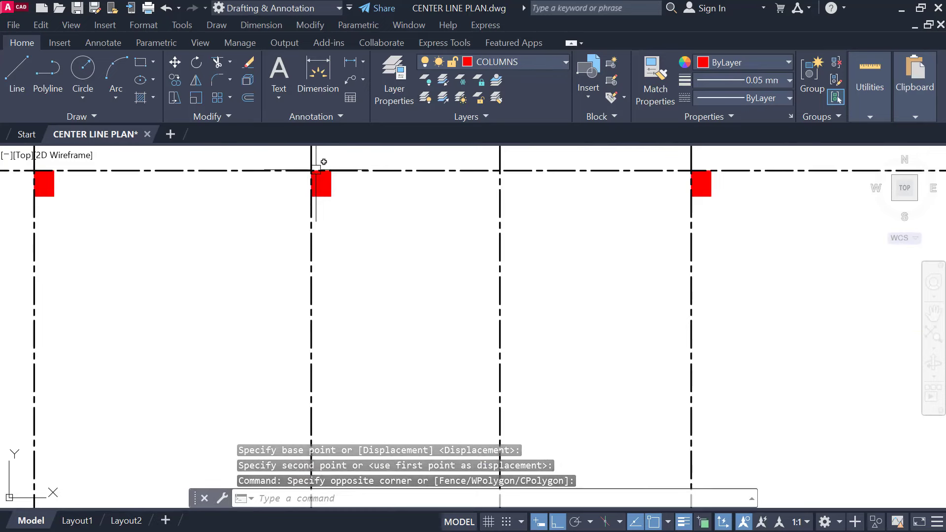
pyautogui.scroll(-2, 319, 179)
pyautogui.press('Escape')
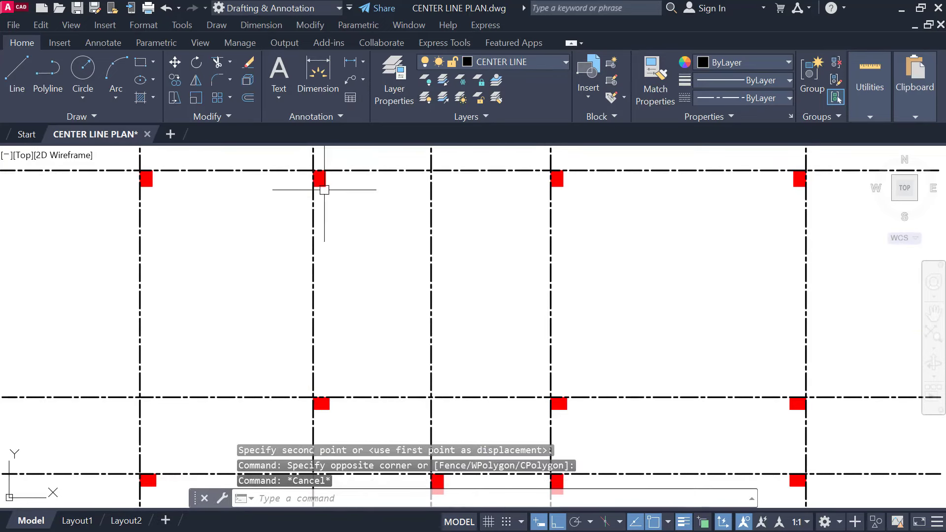
# Step: Review the lower columns across the adjusted grid and compare them with the top-left column of the original thin-line grid
pyautogui.moveTo(310, 405); pyautogui.dragTo(304, 362, button='middle')
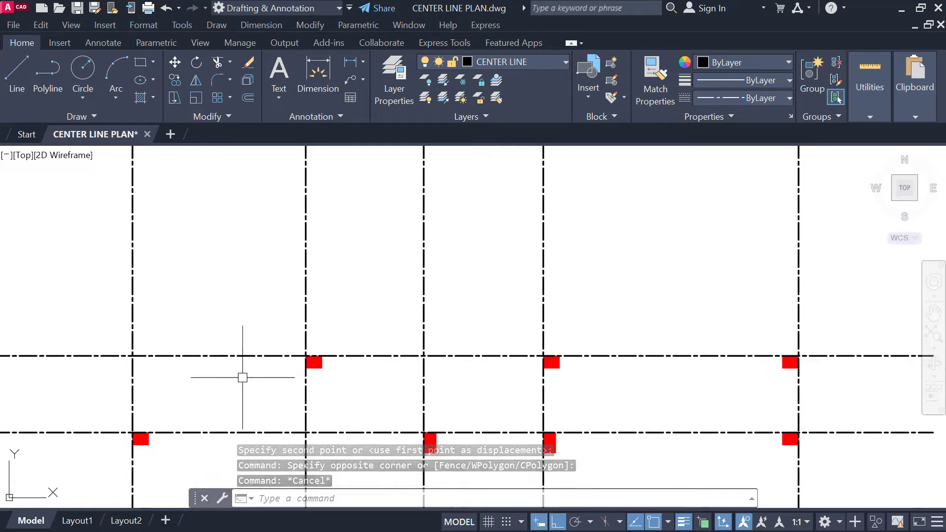
pyautogui.scroll(-2, 244, 377)
pyautogui.scroll(-1, 293, 199)
pyautogui.moveTo(294, 199); pyautogui.dragTo(290, 178, button='middle')
pyautogui.scroll(1, 294, 345)
pyautogui.moveTo(295, 345); pyautogui.dragTo(304, 283, button='middle')
pyautogui.scroll(2, 323, 380)
pyautogui.moveTo(323, 380); pyautogui.dragTo(324, 358, button='middle')
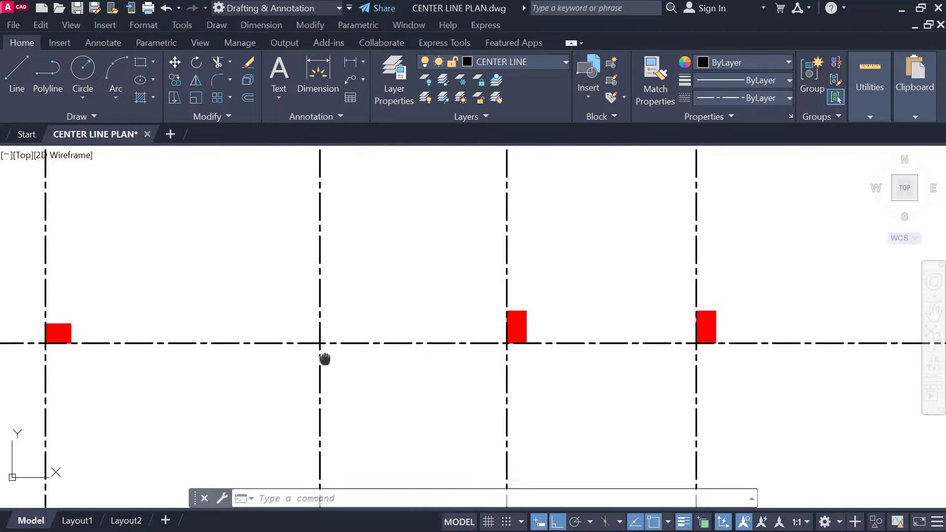
pyautogui.scroll(-2, 295, 357)
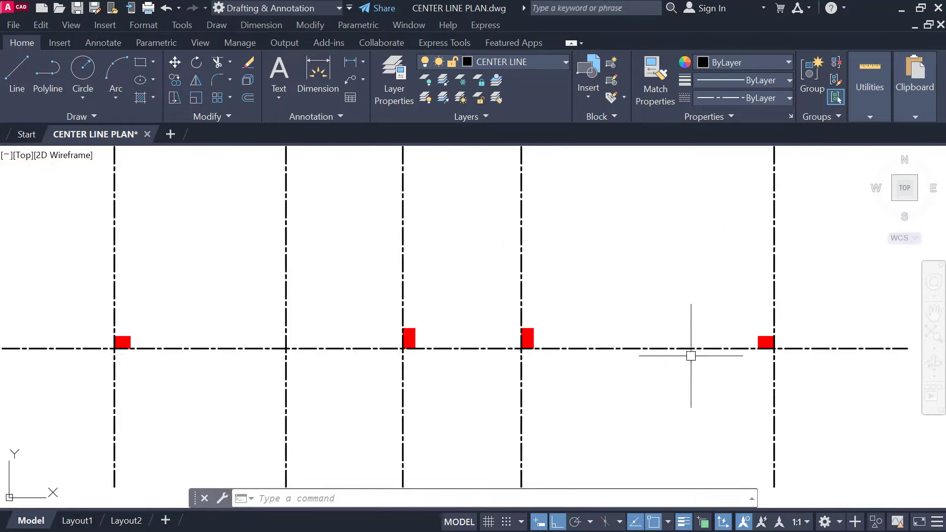
pyautogui.moveTo(781, 361); pyautogui.dragTo(709, 416, button='middle')
pyautogui.scroll(-2, 709, 416)
pyautogui.moveTo(614, 376); pyautogui.dragTo(550, 381, button='middle')
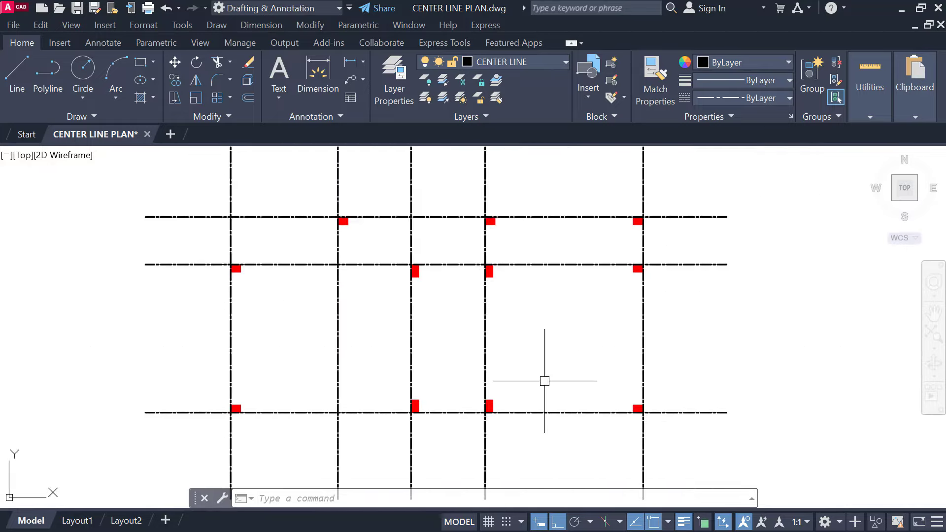
pyautogui.scroll(-1, 210, 351)
pyautogui.moveTo(210, 350); pyautogui.dragTo(738, 349, button='middle')
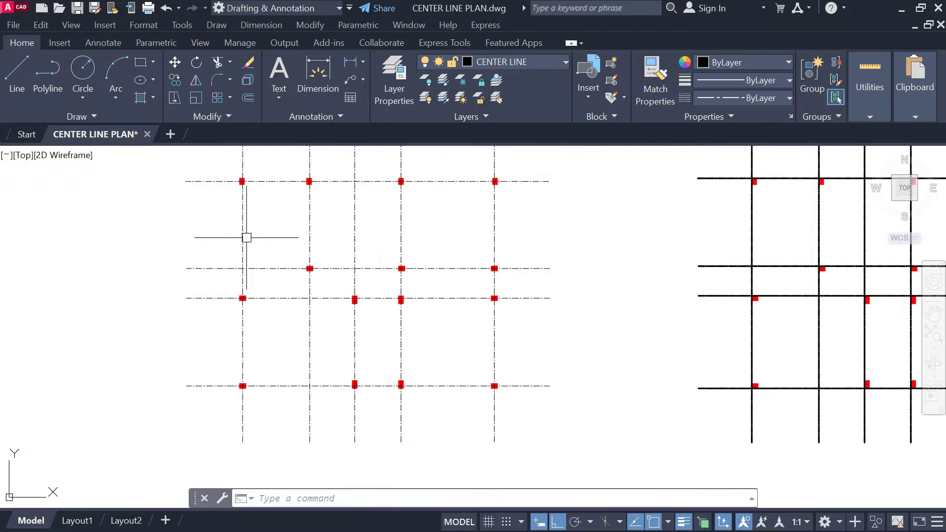
pyautogui.scroll(10, 223, 177)
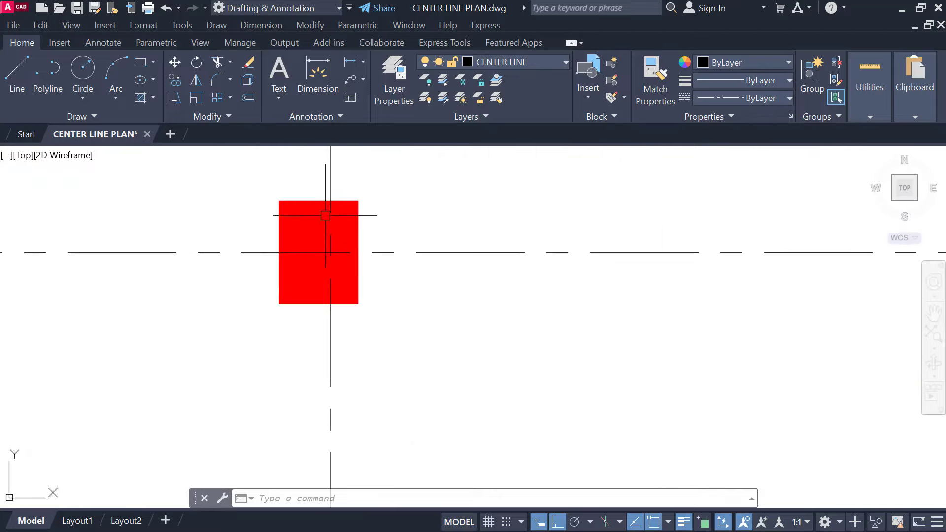
# Step: Compare the original grid's top-left column, centered on its lines, with the columns of the adjusted grid
pyautogui.click(249, 185)
pyautogui.click(402, 320)
pyautogui.scroll(2, 329, 233)
pyautogui.moveTo(328, 233); pyautogui.dragTo(363, 268, button='middle')
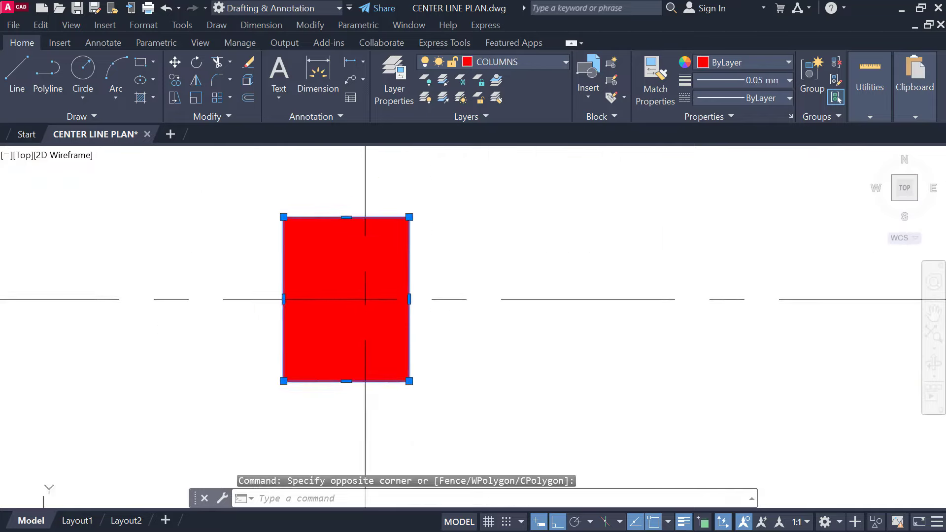
pyautogui.press('Escape')
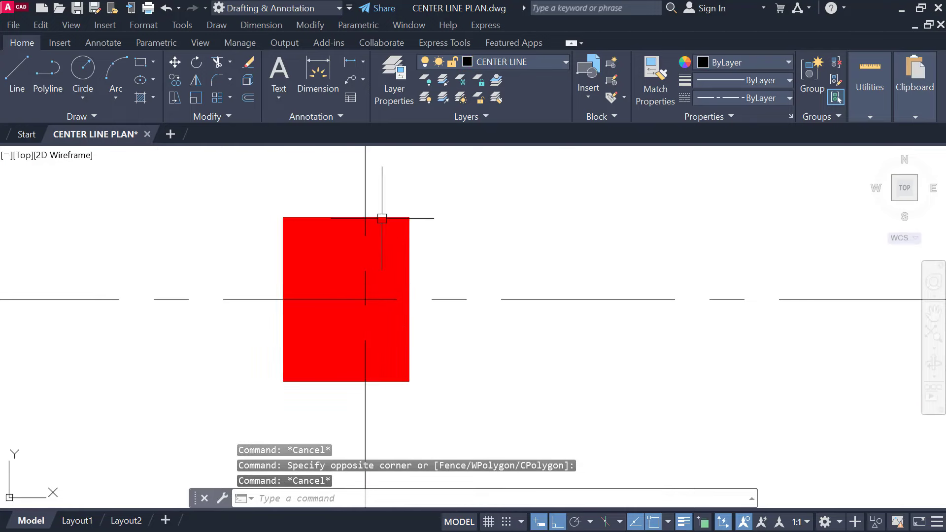
pyautogui.scroll(-4, 315, 211)
pyautogui.scroll(-3, 365, 232)
pyautogui.moveTo(619, 281); pyautogui.dragTo(187, 276, button='middle')
pyautogui.scroll(3, 491, 255)
pyautogui.moveTo(491, 255)
pyautogui.mouseDown(button='middle')
pyautogui.moveTo(426, 266)
pyautogui.moveTo(358, 315)
pyautogui.moveTo(318, 303)
pyautogui.mouseUp(button='middle')
pyautogui.scroll(-1, 358, 316)
pyautogui.scroll(-2, 347, 310)
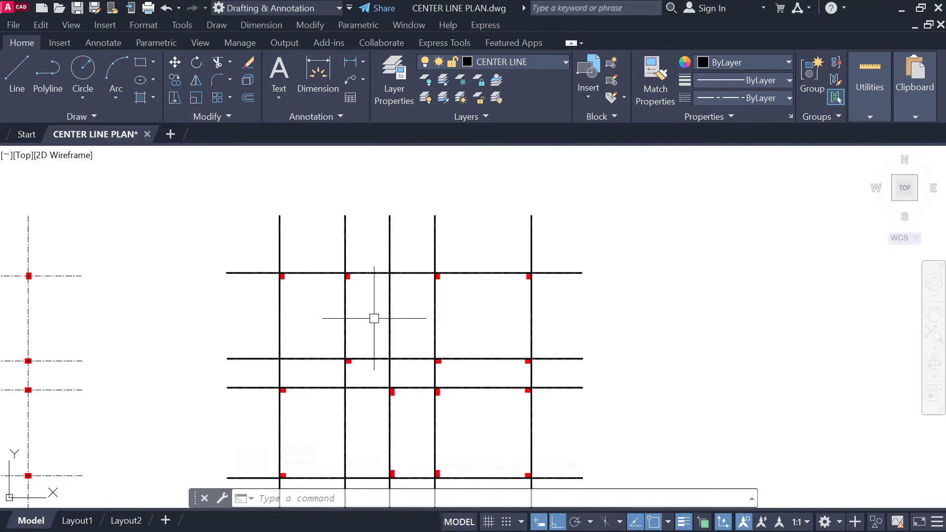
pyautogui.moveTo(374, 318); pyautogui.dragTo(311, 294, button='middle')
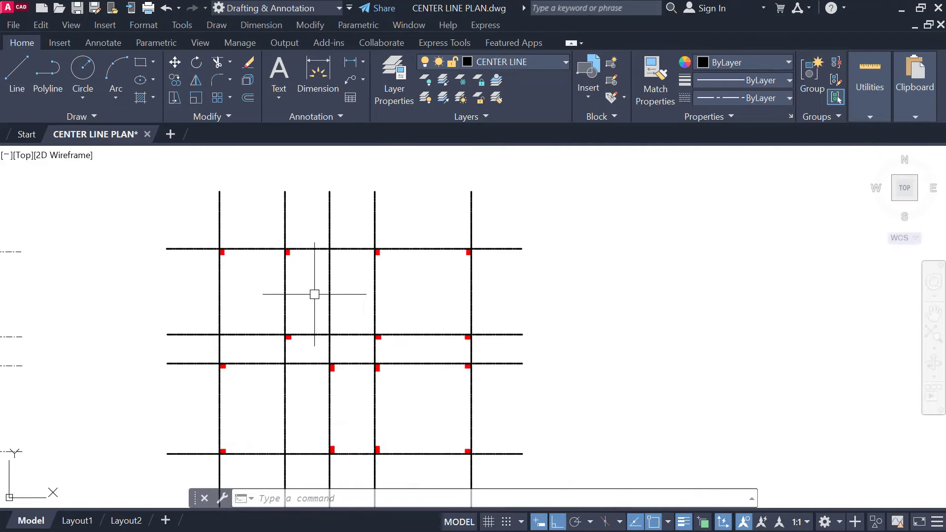
# Step: Set the lineweight of all vertical and horizontal center lines in the original grid to 0.40 mm
pyautogui.click(521, 203)
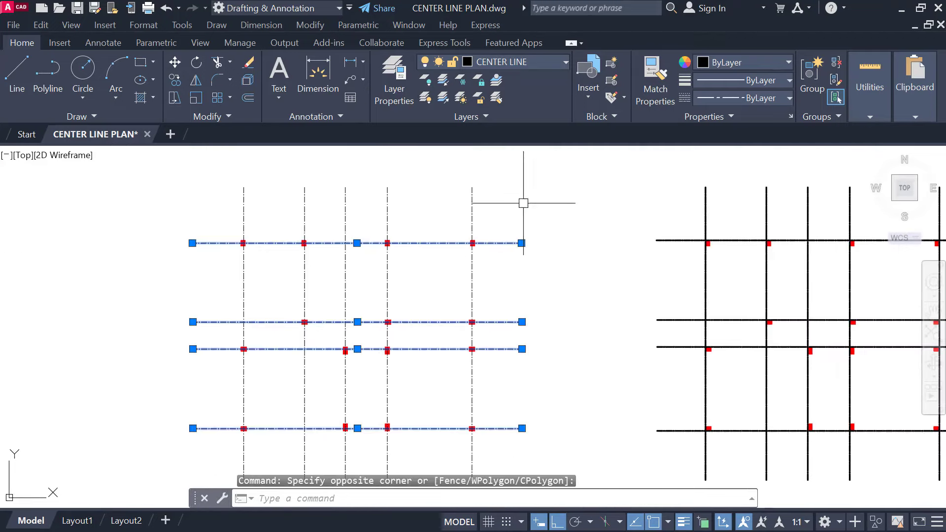
pyautogui.click(162, 212)
pyautogui.click(749, 86)
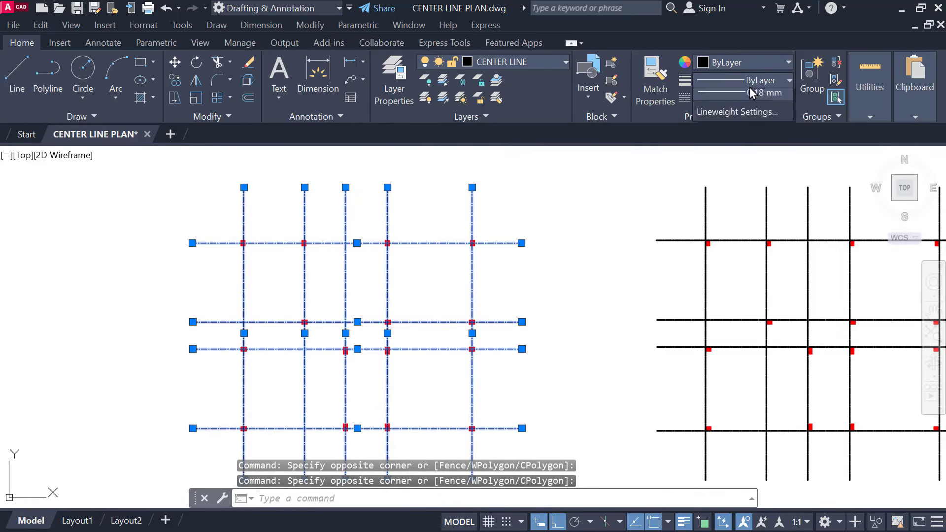
pyautogui.scroll(-1, 758, 220)
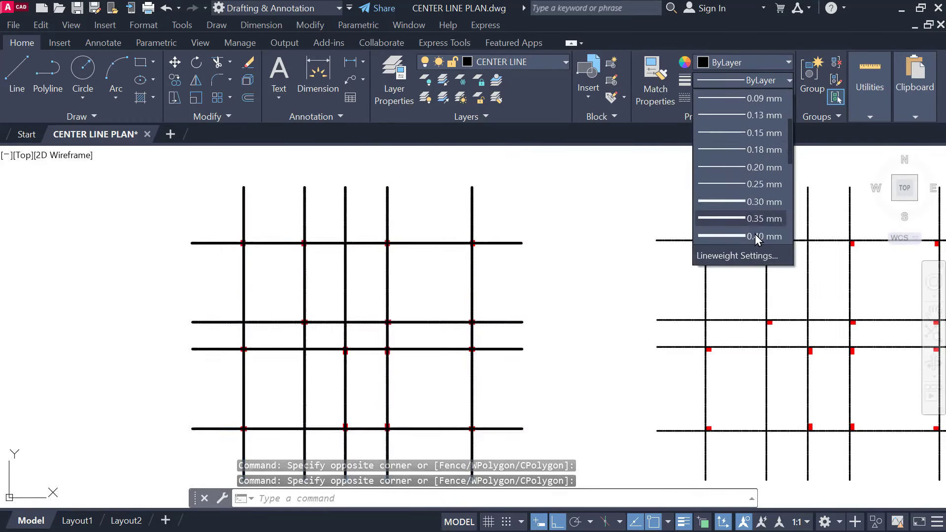
pyautogui.click(757, 238)
pyautogui.press('Escape')
pyautogui.scroll(2, 361, 276)
pyautogui.moveTo(358, 274); pyautogui.dragTo(397, 275, button='middle')
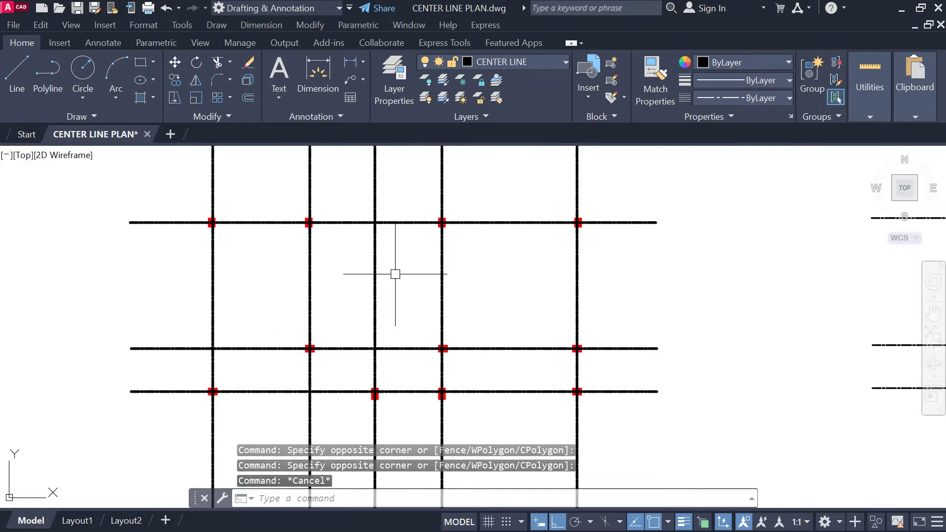
# Step: Bring all the red columns of the original grid to the front of its center lines
pyautogui.scroll(-2, 389, 267)
pyautogui.scroll(-1, 251, 214)
pyautogui.click(254, 210)
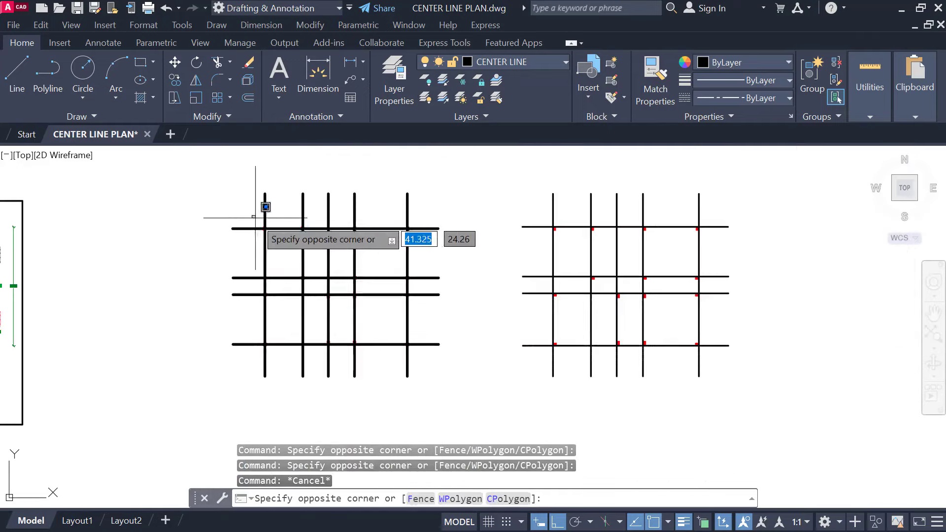
pyautogui.click(422, 354)
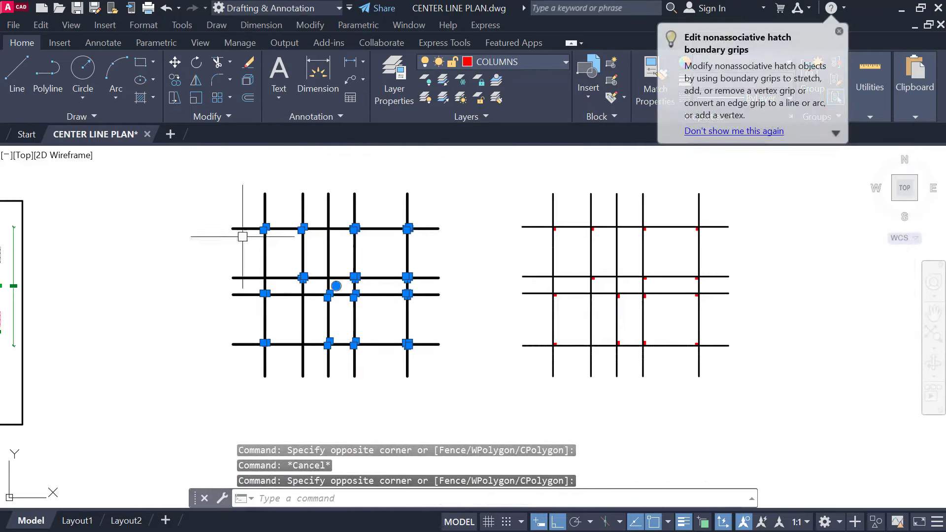
pyautogui.click(261, 206)
pyautogui.click(415, 340)
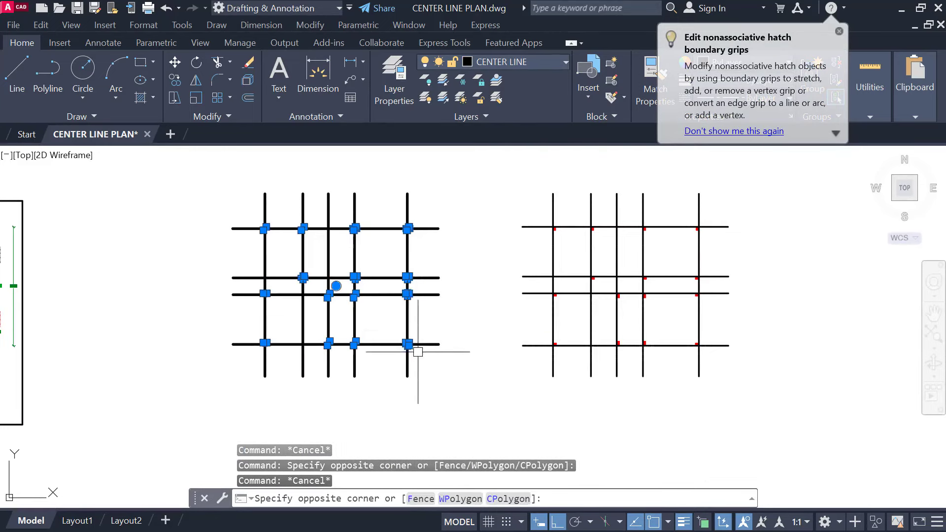
pyautogui.click(234, 120)
pyautogui.click(325, 151)
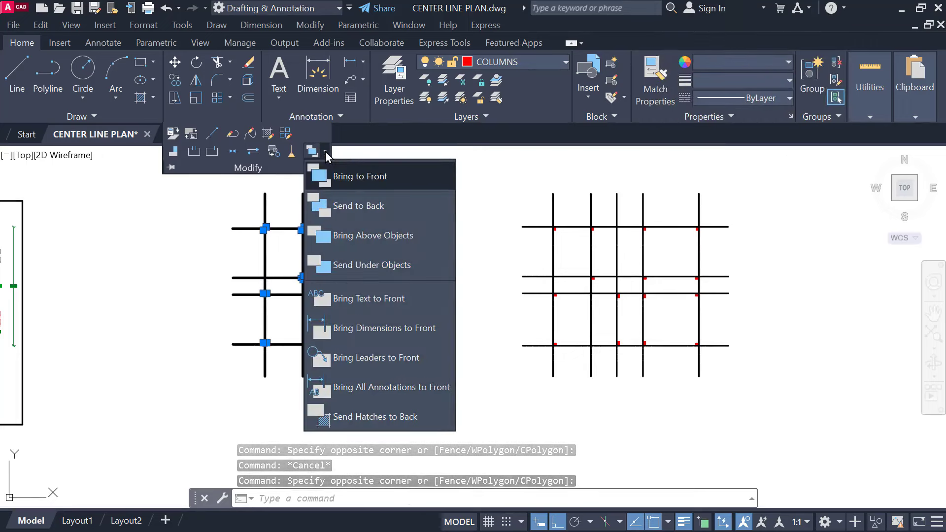
pyautogui.click(377, 176)
# Step: Check how the columns along the original grid's top row display over the thickened center lines
pyautogui.scroll(8, 287, 241)
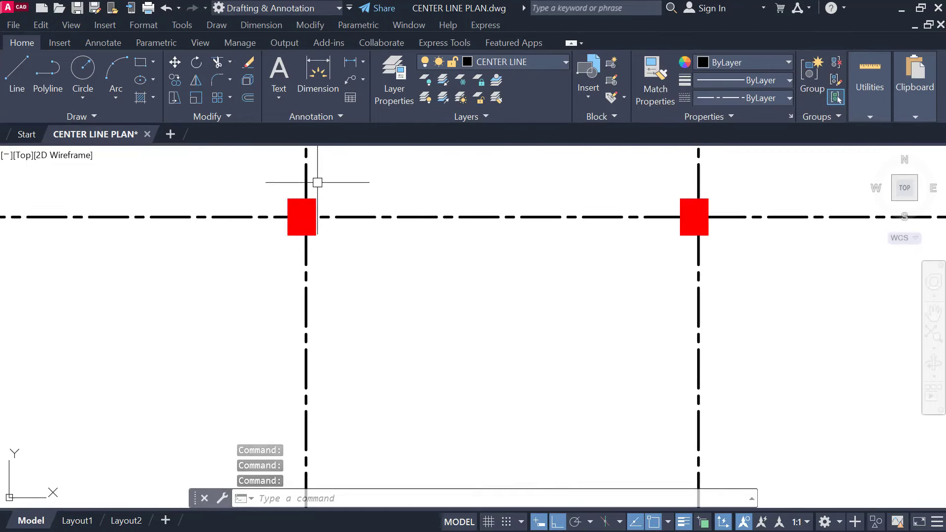
pyautogui.moveTo(559, 238); pyautogui.dragTo(321, 252, button='middle')
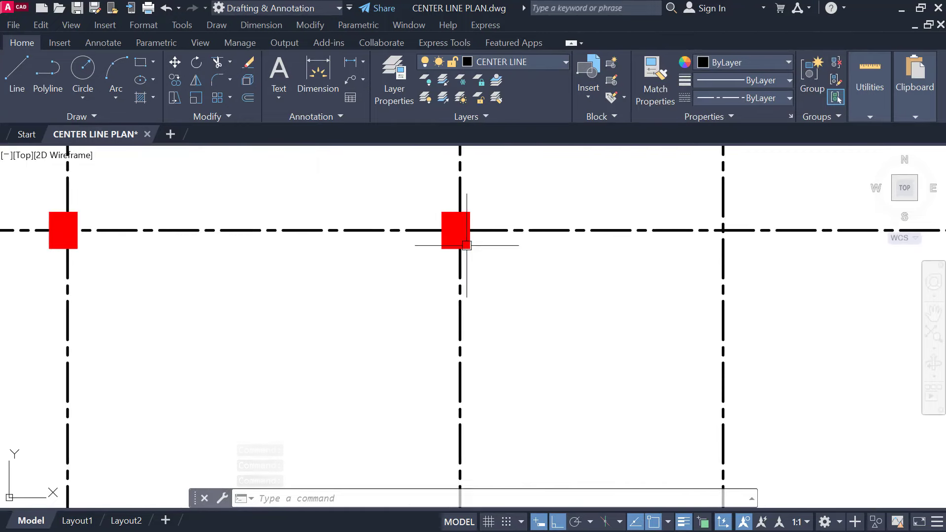
pyautogui.scroll(-2, 452, 254)
pyautogui.moveTo(669, 289); pyautogui.dragTo(426, 273, button='middle')
pyautogui.scroll(1, 462, 253)
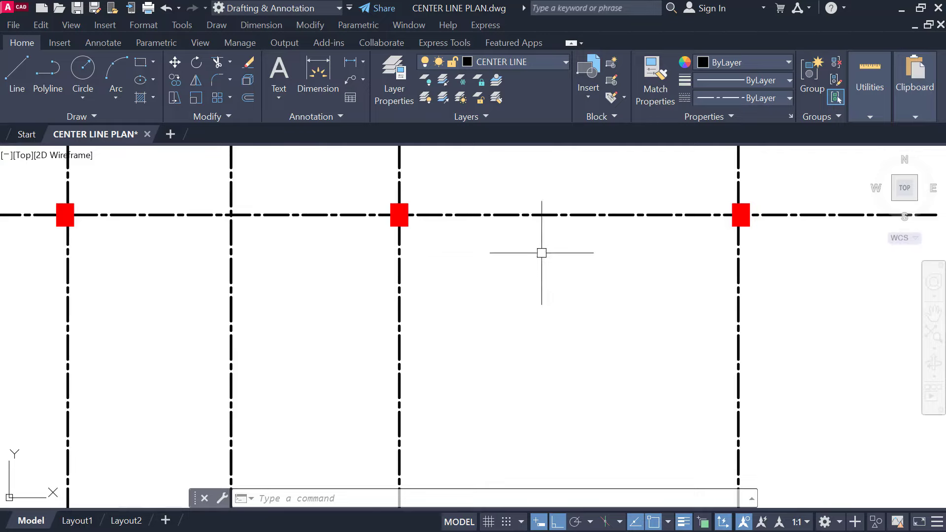
pyautogui.scroll(-2, 387, 232)
pyautogui.scroll(-4, 450, 302)
pyautogui.scroll(2, 460, 264)
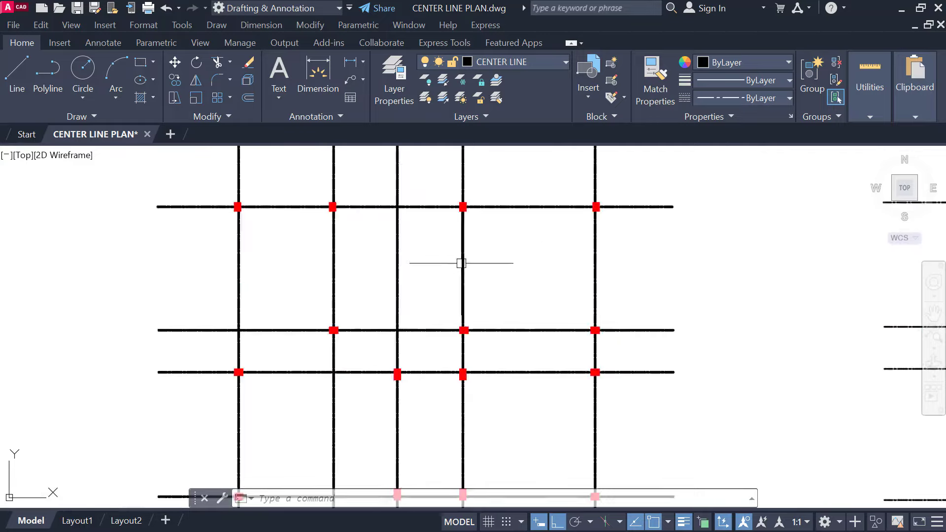
# Step: Set the lineweight of all the original grid's center lines to 0.30 mm
pyautogui.moveTo(456, 264); pyautogui.dragTo(284, 275, button='middle')
pyautogui.scroll(-2, 283, 275)
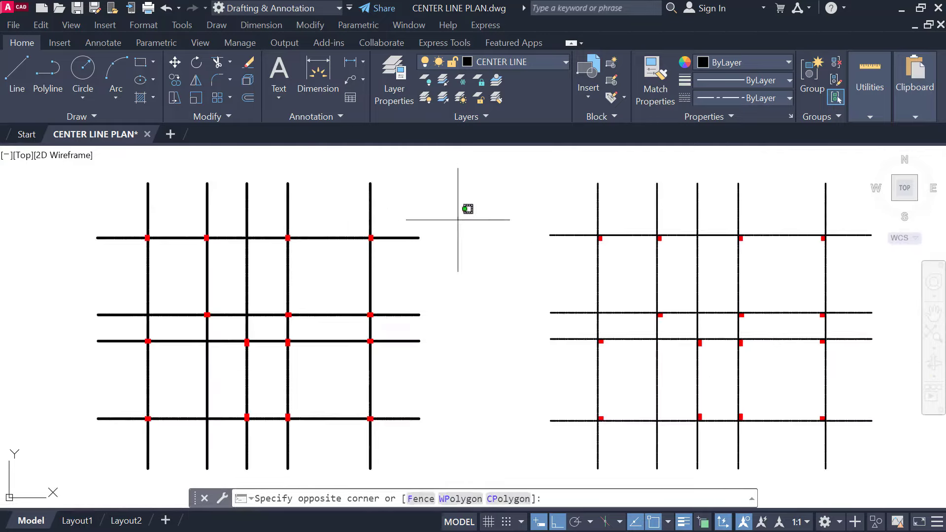
pyautogui.click(397, 439)
pyautogui.click(415, 194)
pyautogui.click(121, 190)
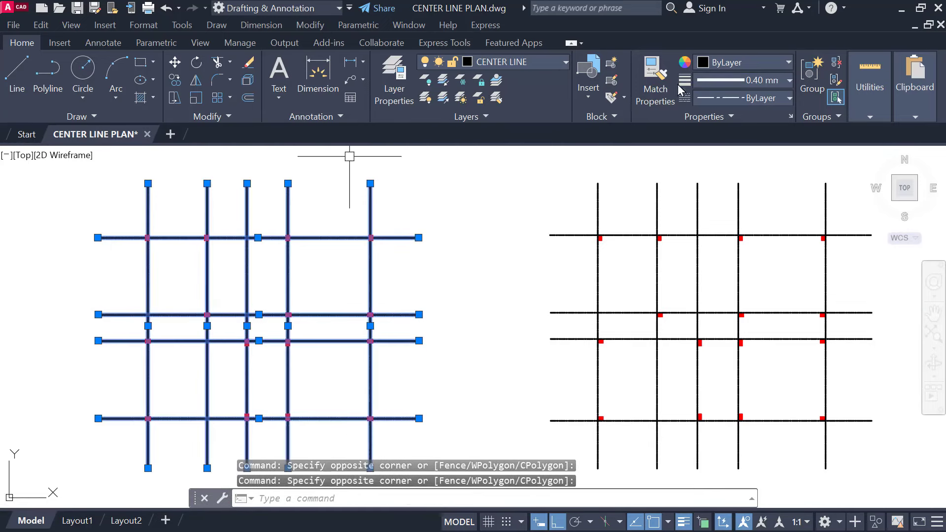
pyautogui.click(739, 84)
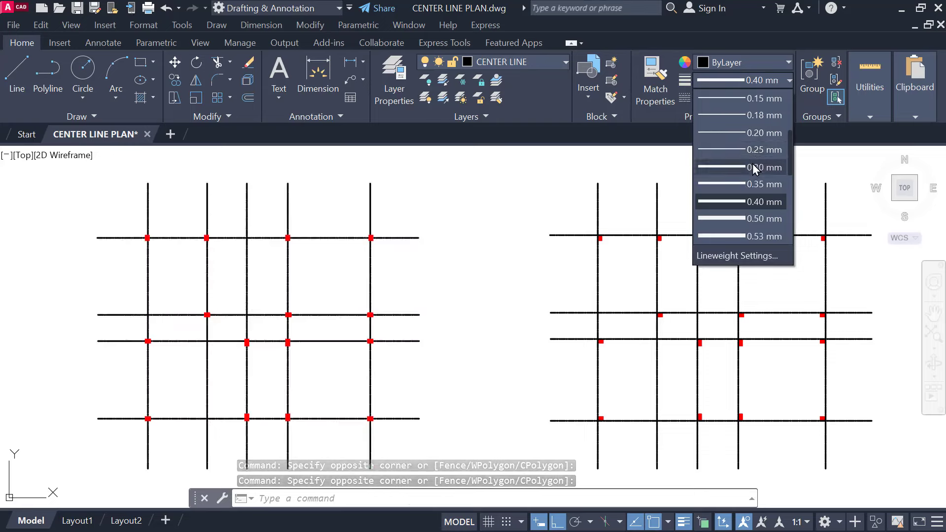
pyautogui.click(752, 167)
pyautogui.press('Escape')
# Step: Review the columns and center lines across the original grid, down to its bottom-left column
pyautogui.scroll(1, 276, 280)
pyautogui.moveTo(277, 280); pyautogui.dragTo(536, 291, button='middle')
pyautogui.scroll(2, 384, 240)
pyautogui.moveTo(382, 242)
pyautogui.mouseDown(button='middle')
pyautogui.moveTo(380, 270)
pyautogui.moveTo(196, 261)
pyautogui.moveTo(246, 271)
pyautogui.moveTo(241, 255)
pyautogui.moveTo(134, 234)
pyautogui.mouseUp(button='middle')
pyautogui.scroll(-1, 363, 266)
pyautogui.scroll(-1, 246, 271)
pyautogui.scroll(1, 220, 232)
pyautogui.moveTo(220, 232)
pyautogui.mouseDown(button='middle')
pyautogui.moveTo(329, 232)
pyautogui.moveTo(363, 212)
pyautogui.mouseUp(button='middle')
pyautogui.scroll(-1, 273, 312)
pyautogui.moveTo(273, 313); pyautogui.dragTo(294, 164, button='middle')
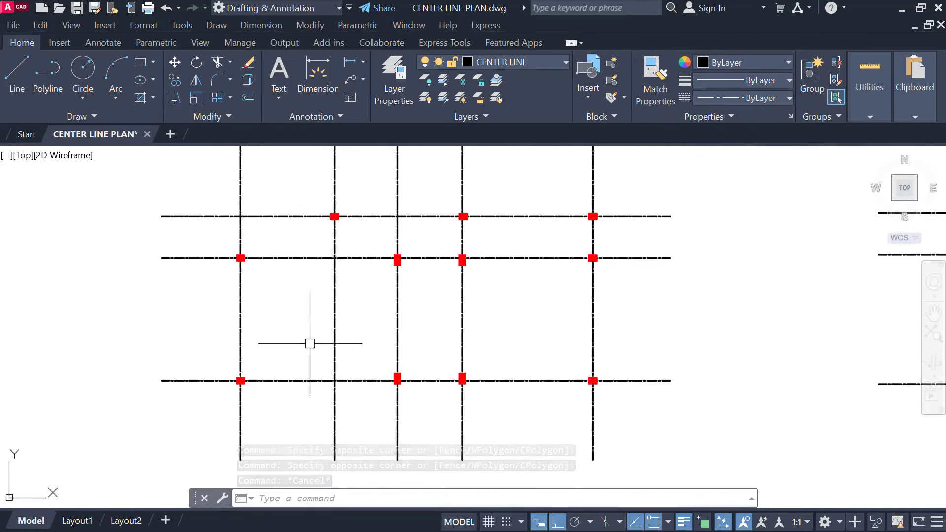
pyautogui.moveTo(263, 390); pyautogui.dragTo(313, 278, button='middle')
pyautogui.scroll(6, 313, 277)
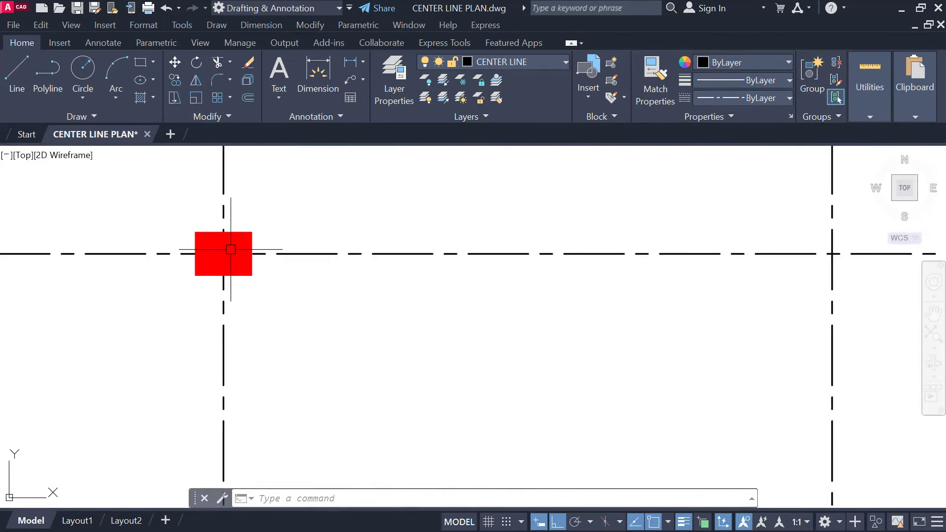
# Step: Compare the bottom-row columns' positions relative to the center lines in the original grid and the adjusted grid
pyautogui.click(194, 211)
pyautogui.click(296, 302)
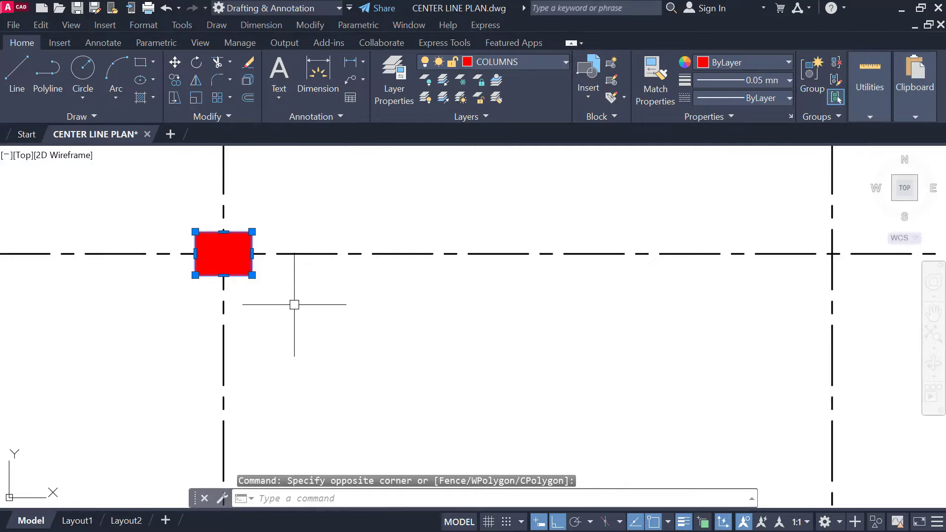
pyautogui.scroll(-3, 294, 304)
pyautogui.scroll(-1, 728, 292)
pyautogui.moveTo(727, 292); pyautogui.dragTo(21, 294, button='middle')
pyautogui.press('Escape')
pyautogui.scroll(1, 446, 297)
pyautogui.moveTo(445, 297); pyautogui.dragTo(374, 306, button='middle')
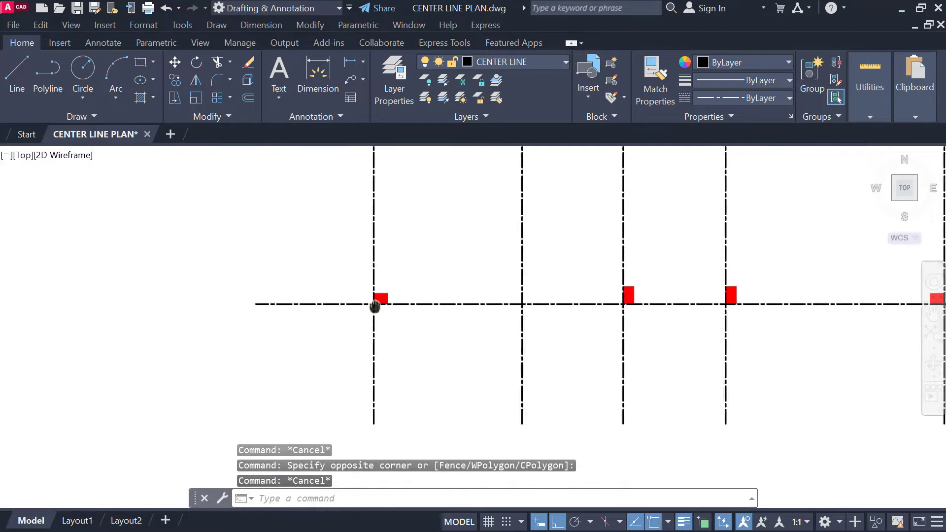
pyautogui.scroll(6, 374, 306)
pyautogui.scroll(-6, 409, 271)
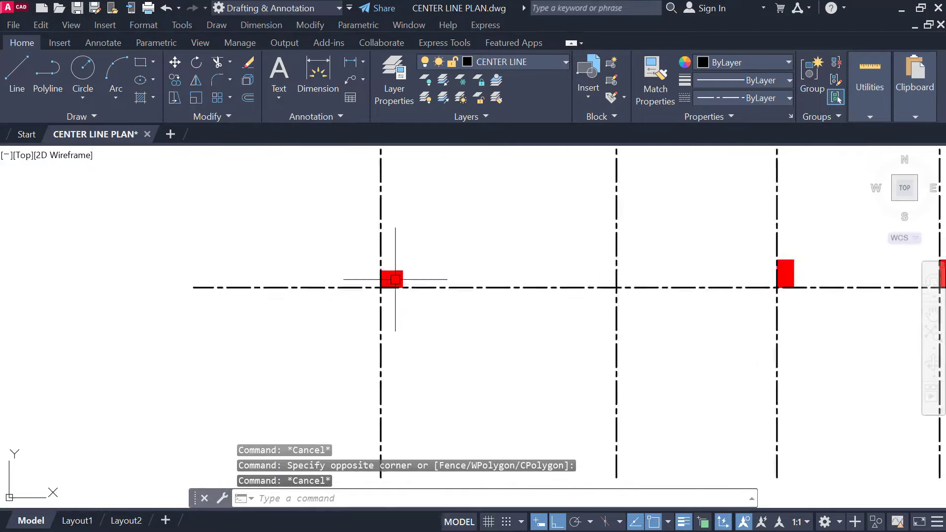
pyautogui.scroll(-3, 443, 259)
pyautogui.scroll(2, 458, 311)
pyautogui.scroll(-2, 338, 295)
pyautogui.scroll(3, 220, 279)
pyautogui.moveTo(220, 278); pyautogui.dragTo(392, 271, button='middle')
pyautogui.scroll(2, 353, 343)
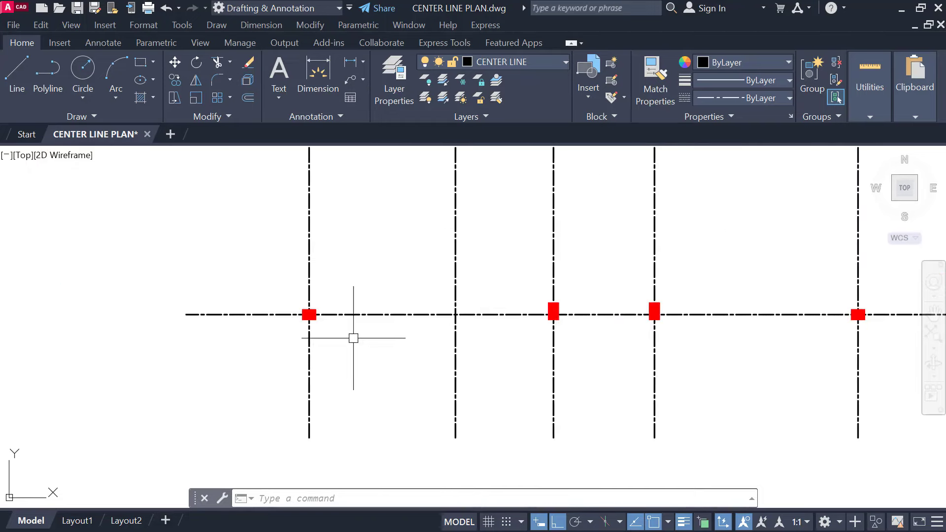
pyautogui.moveTo(366, 317); pyautogui.dragTo(344, 321, button='middle')
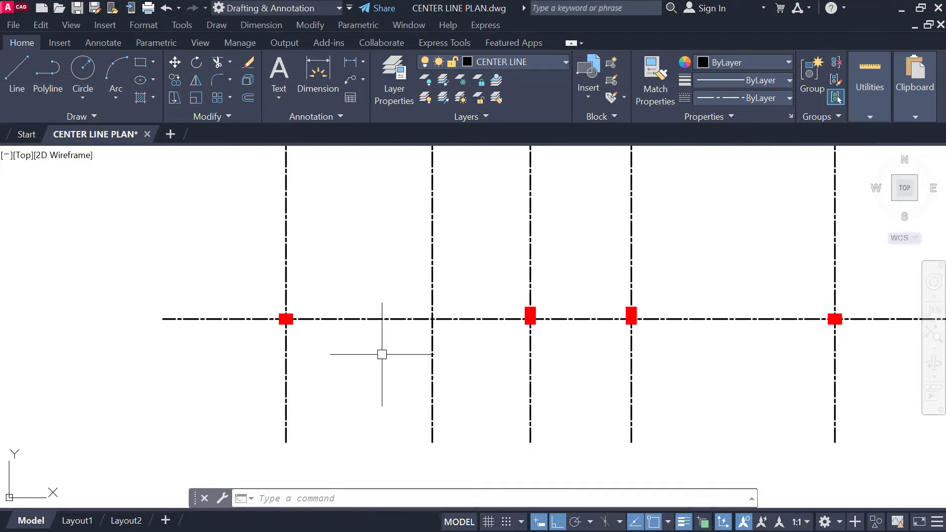
pyautogui.scroll(-3, 381, 354)
pyautogui.moveTo(406, 293); pyautogui.dragTo(396, 343, button='middle')
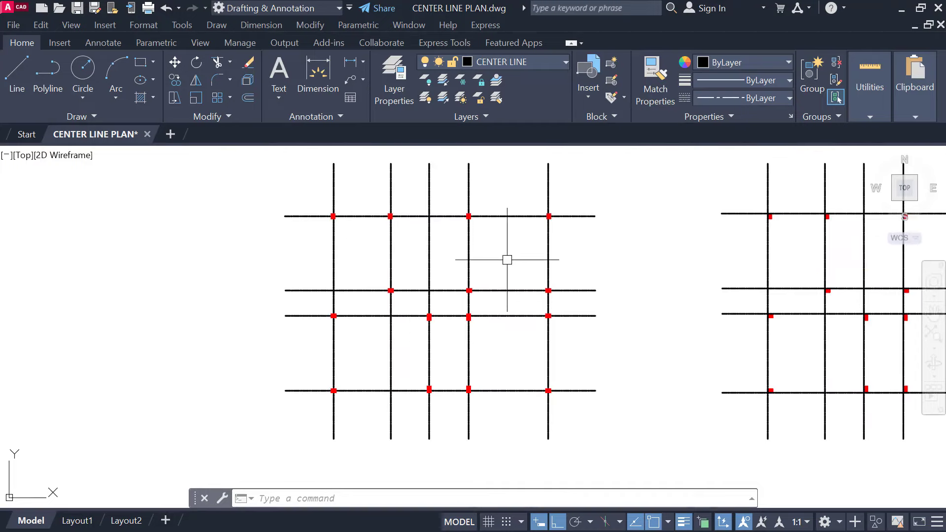
# Step: Add the multiline text "A" beside the left end of the original grid's top horizontal center line
pyautogui.scroll(2, 261, 256)
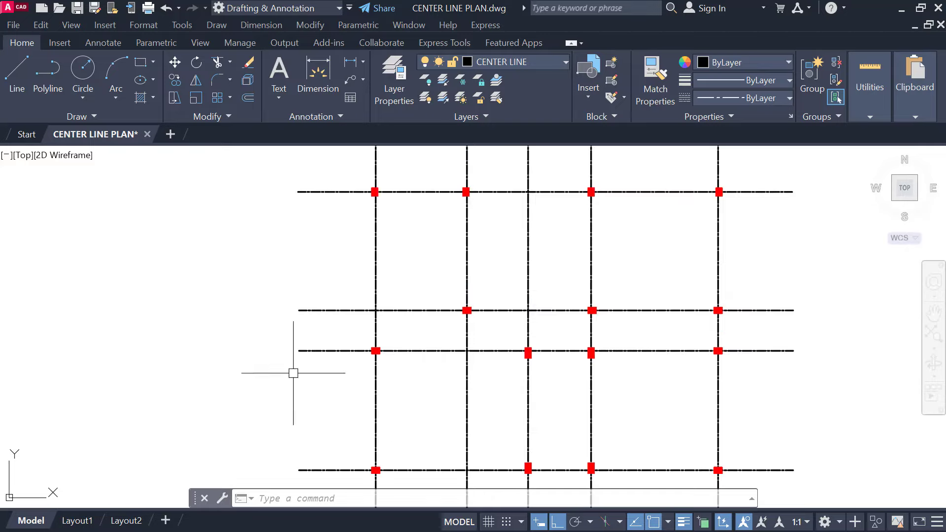
pyautogui.moveTo(399, 266); pyautogui.dragTo(349, 357, button='middle')
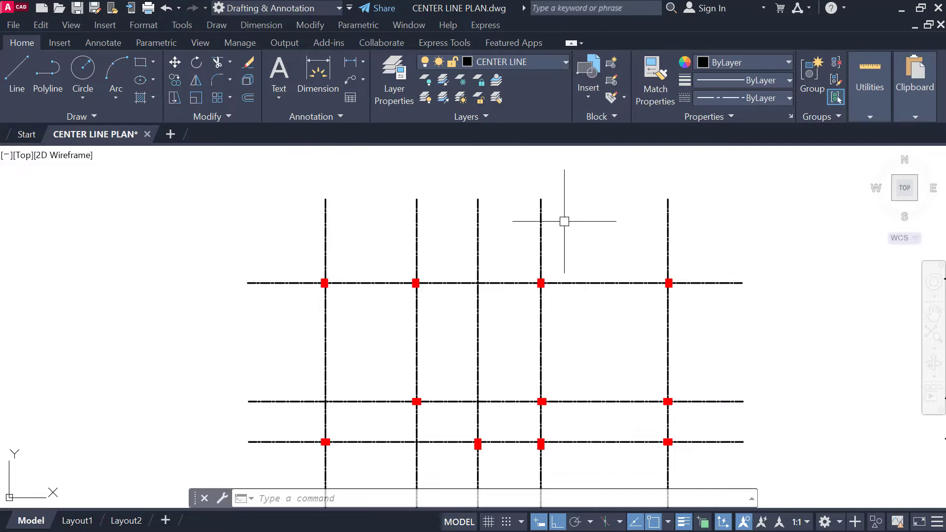
pyautogui.scroll(4, 217, 301)
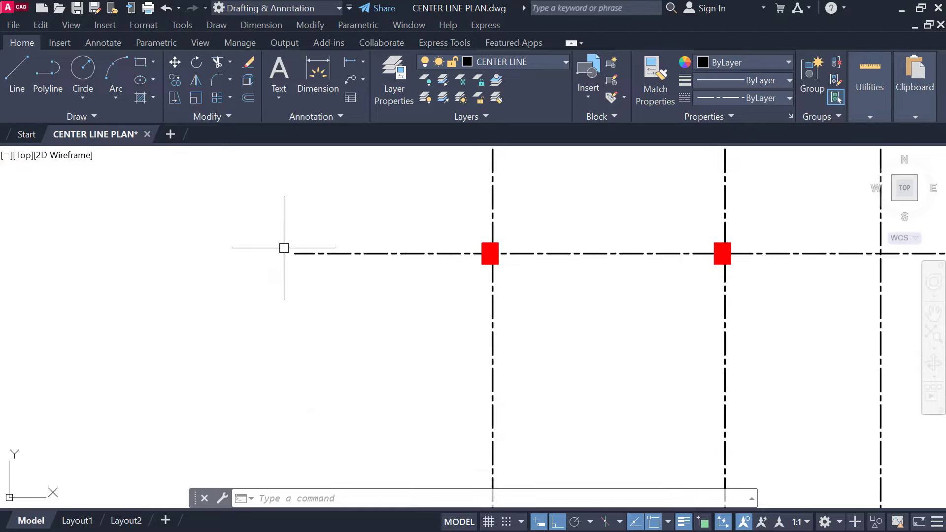
pyautogui.click(282, 73)
pyautogui.click(142, 192)
pyautogui.click(288, 431)
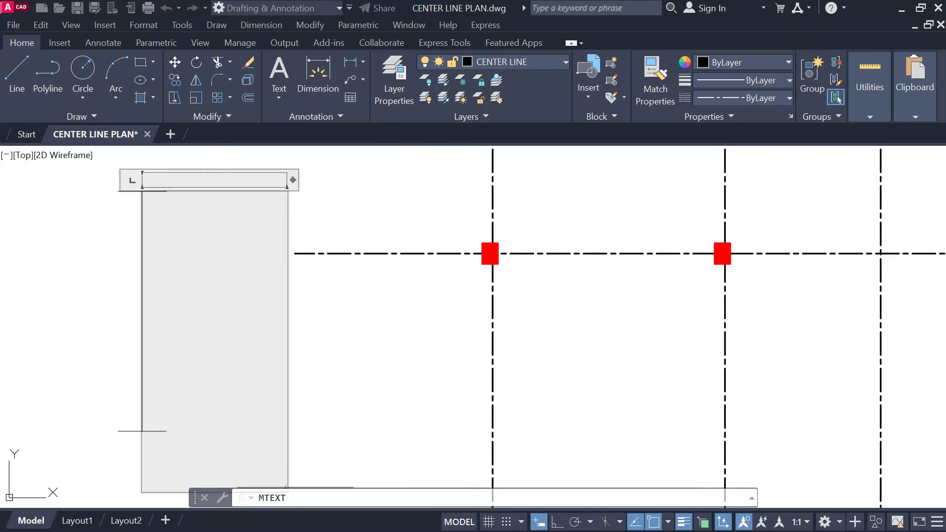
pyautogui.write('a')
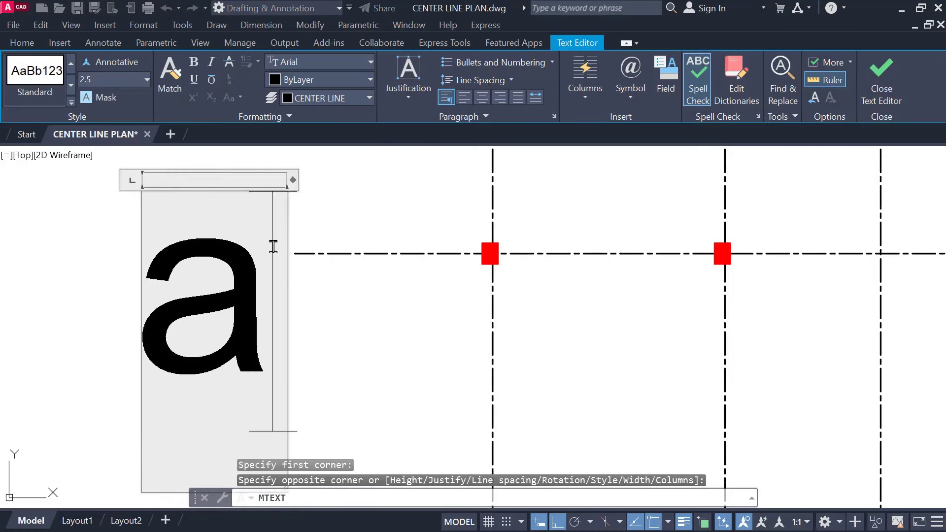
pyautogui.press('BackSpace')
pyautogui.write('A')
pyautogui.click(384, 334)
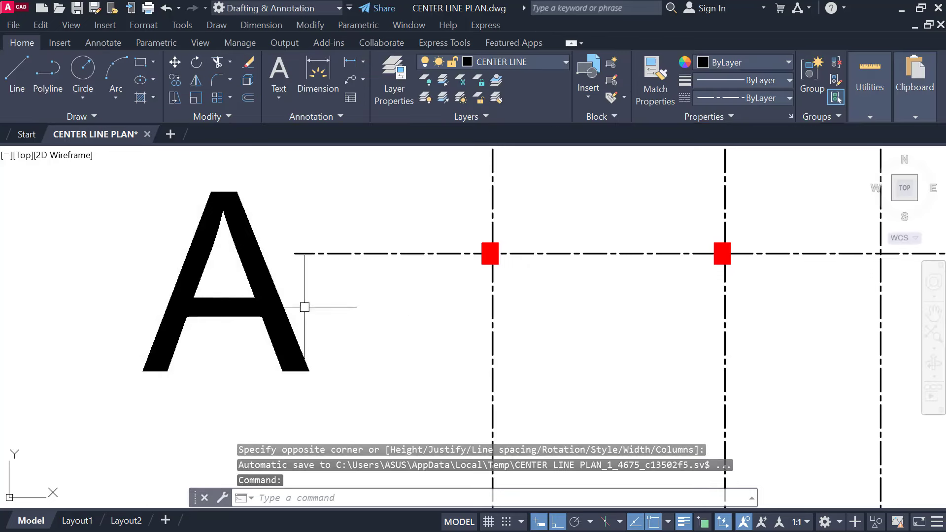
# Step: Reopen the "A" label for editing and set its text height to 0.2
pyautogui.click(274, 263)
pyautogui.doubleClick(260, 257)
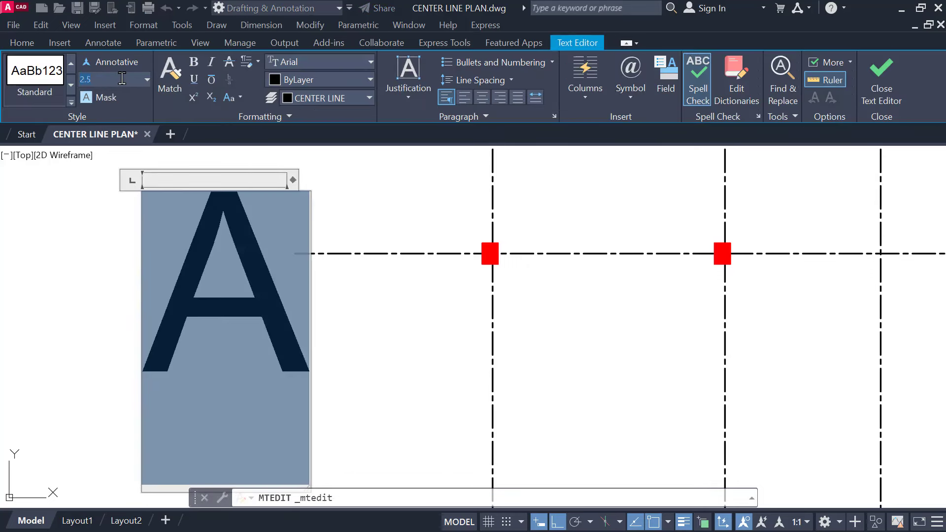
pyautogui.click(122, 79)
pyautogui.write('.1')
pyautogui.press('Return')
pyautogui.click(122, 79)
pyautogui.write('.3')
pyautogui.press('Return')
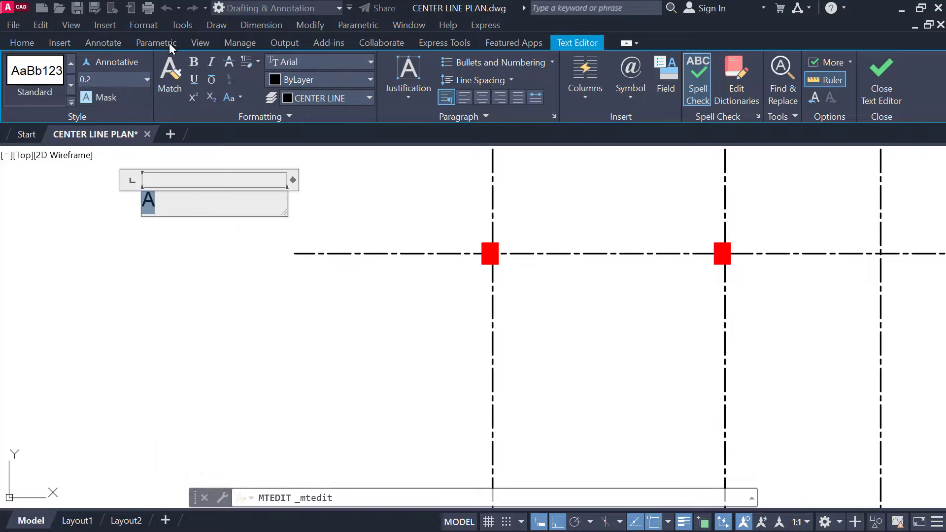
# Step: Finish editing the "A" label and put it on the TAGS layer
pyautogui.click(262, 220)
pyautogui.moveTo(175, 225)
pyautogui.mouseDown(button='middle')
pyautogui.moveTo(269, 233)
pyautogui.moveTo(323, 270)
pyautogui.mouseUp(button='middle')
pyautogui.press('Escape')
pyautogui.scroll(2, 286, 238)
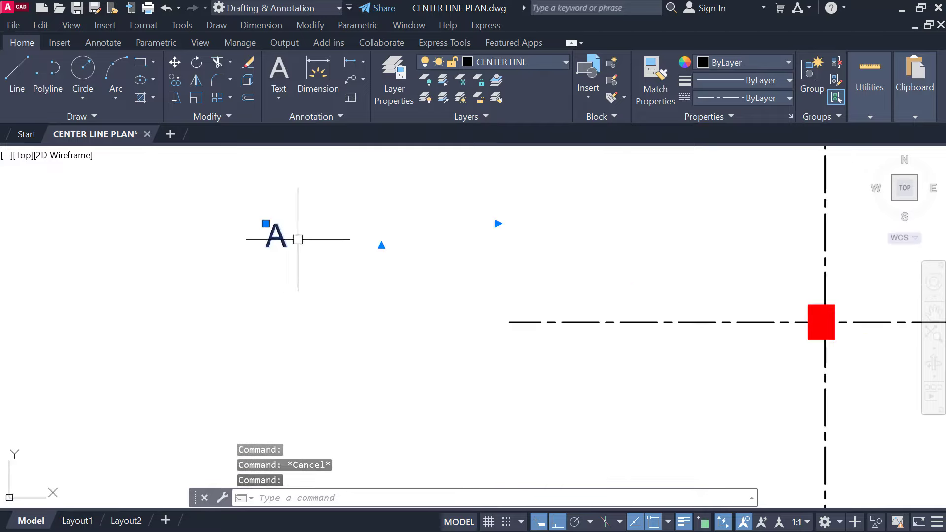
pyautogui.click(508, 63)
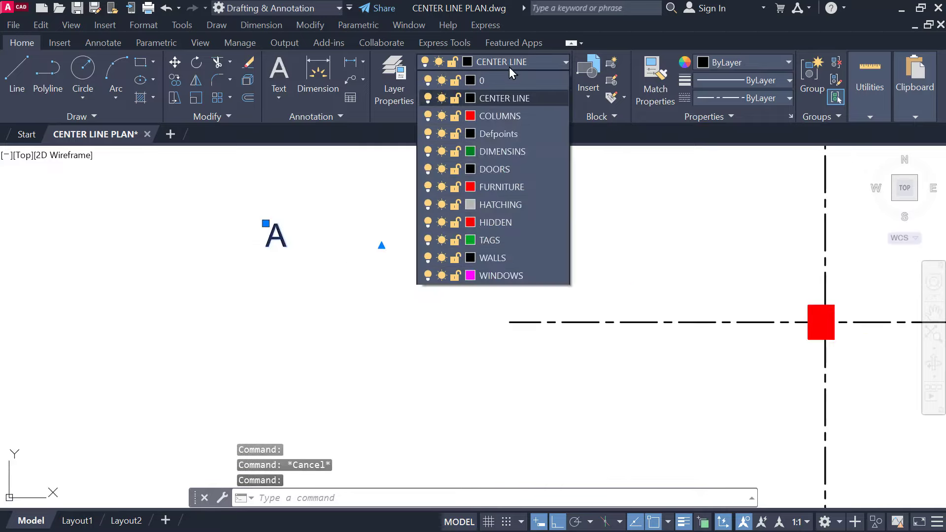
pyautogui.press('Escape')
pyautogui.moveTo(322, 258); pyautogui.dragTo(289, 272, button='middle')
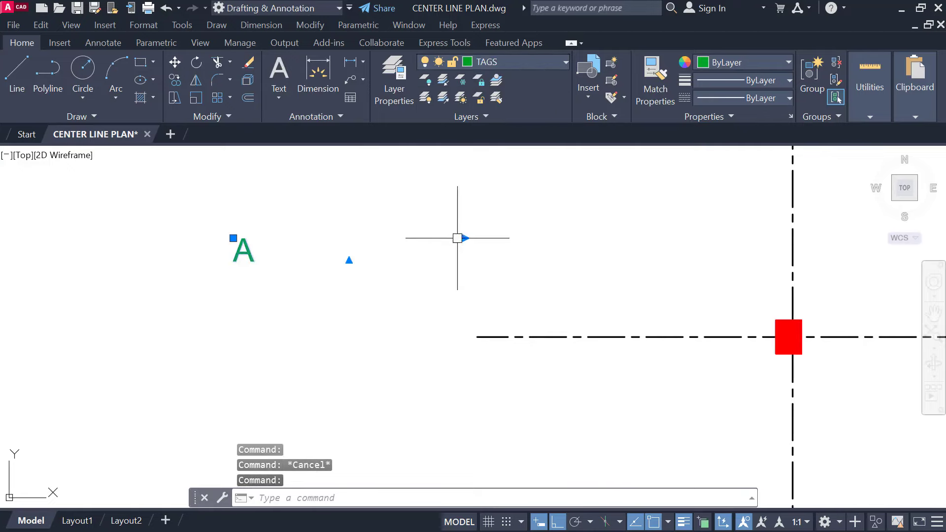
# Step: Shorten the "A" label's text frame so it ends just past the letter
pyautogui.click(464, 238)
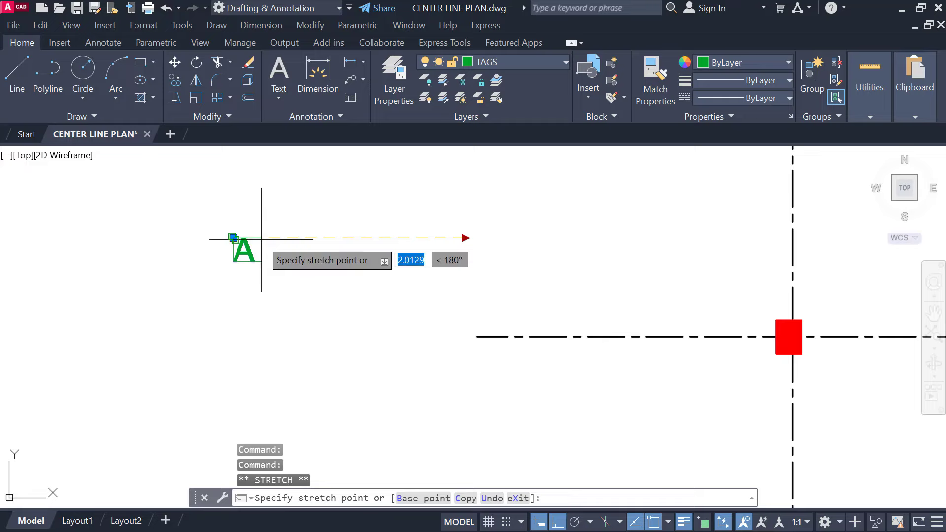
pyautogui.click(291, 246)
pyautogui.press('Escape')
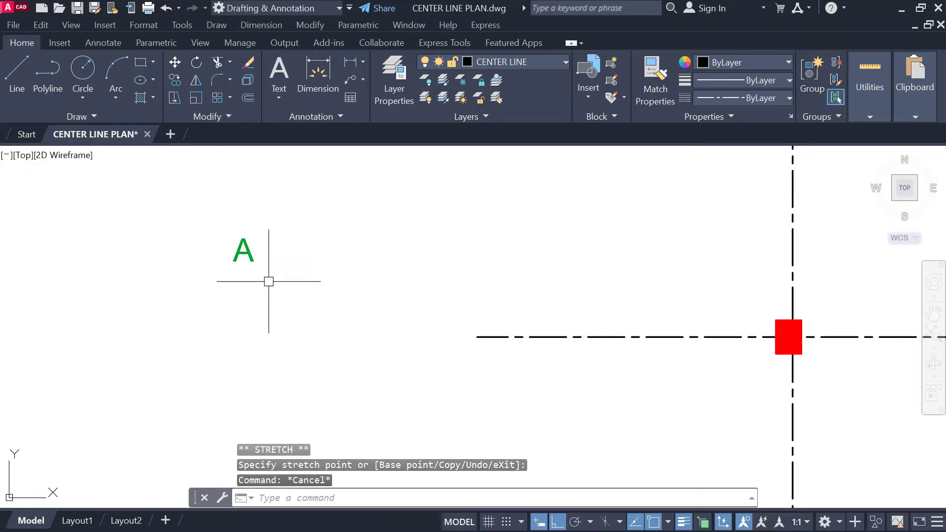
# Step: Draw a circle around the "A" label, centered on the letter and with a small clearance around it
pyautogui.write('c')
pyautogui.press('Return')
pyautogui.scroll(4, 242, 257)
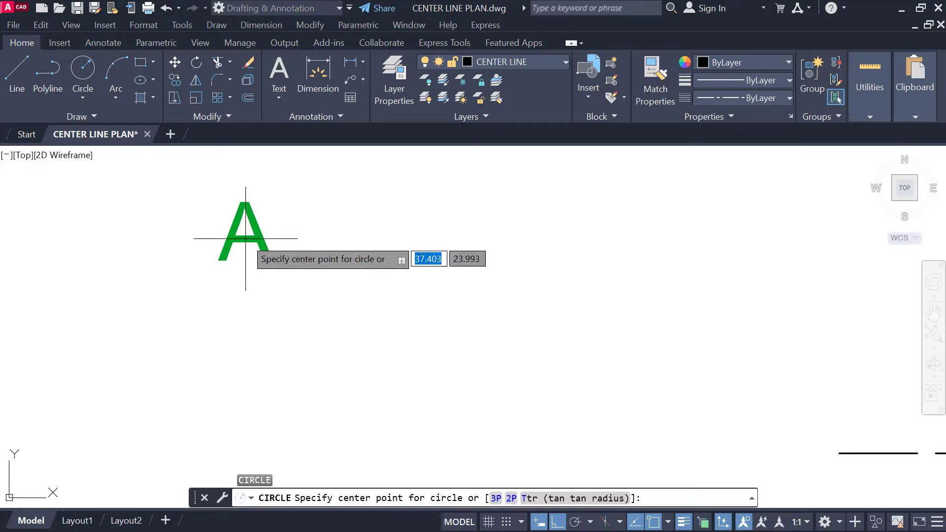
pyautogui.click(246, 235)
pyautogui.click(299, 283)
pyautogui.press('Escape')
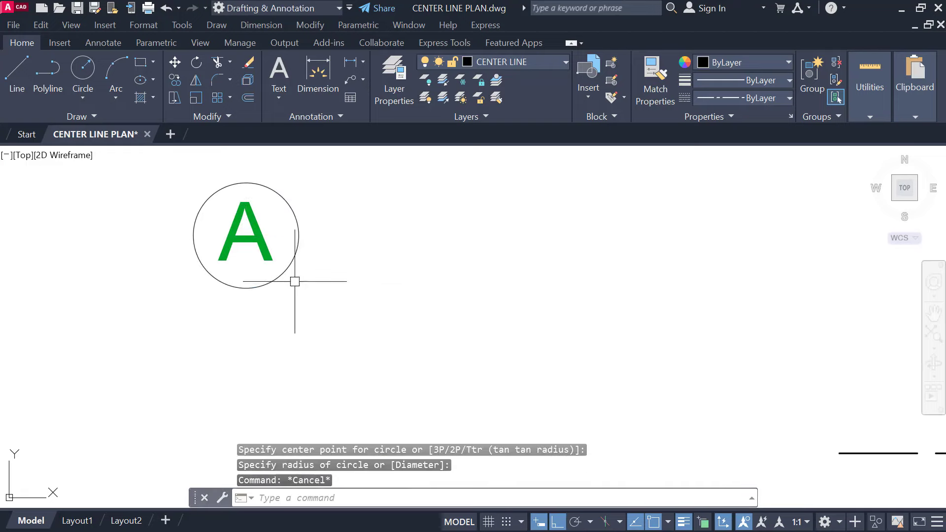
# Step: Put the circle around the "A" label on the TAGS layer
pyautogui.click(288, 266)
pyautogui.click(503, 63)
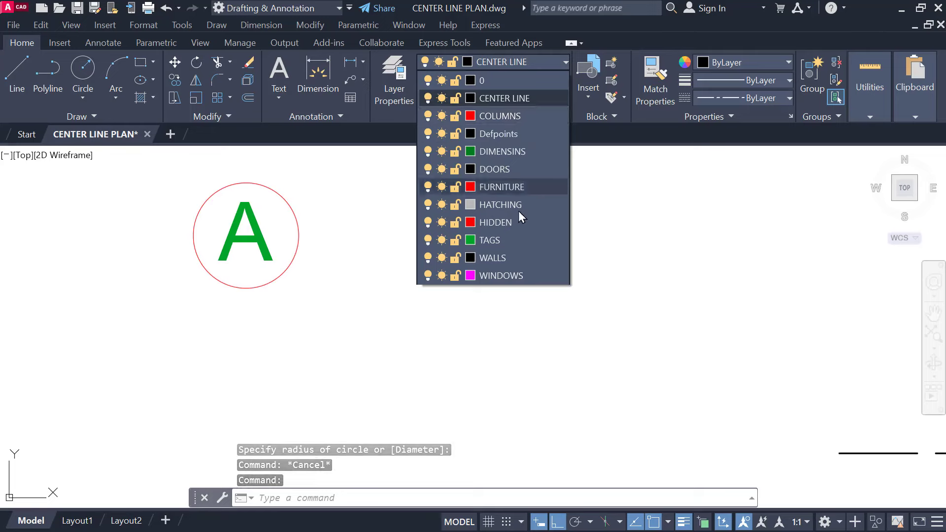
pyautogui.click(519, 238)
pyautogui.press('Escape')
pyautogui.scroll(-6, 330, 248)
pyautogui.moveTo(309, 248); pyautogui.dragTo(382, 224, button='middle')
pyautogui.scroll(4, 383, 223)
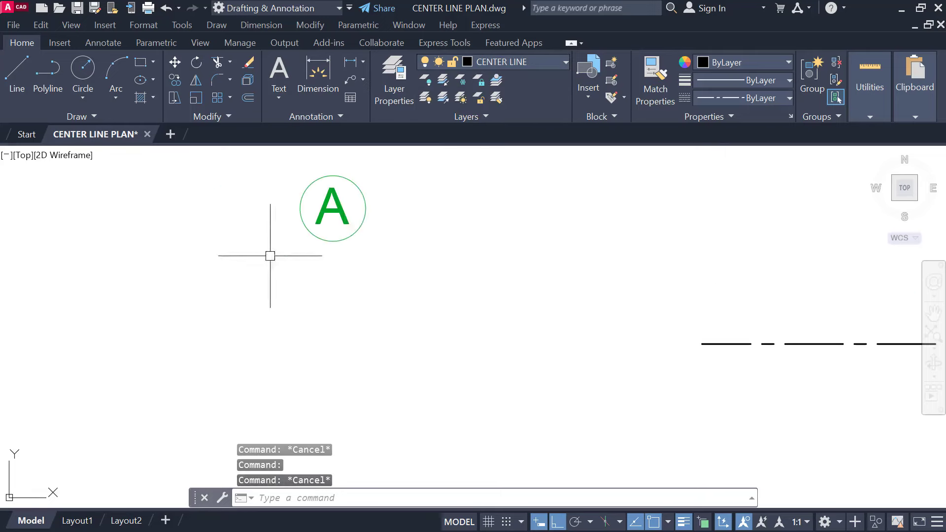
# Step: Make the circled letter "A" italic
pyautogui.scroll(2, 337, 242)
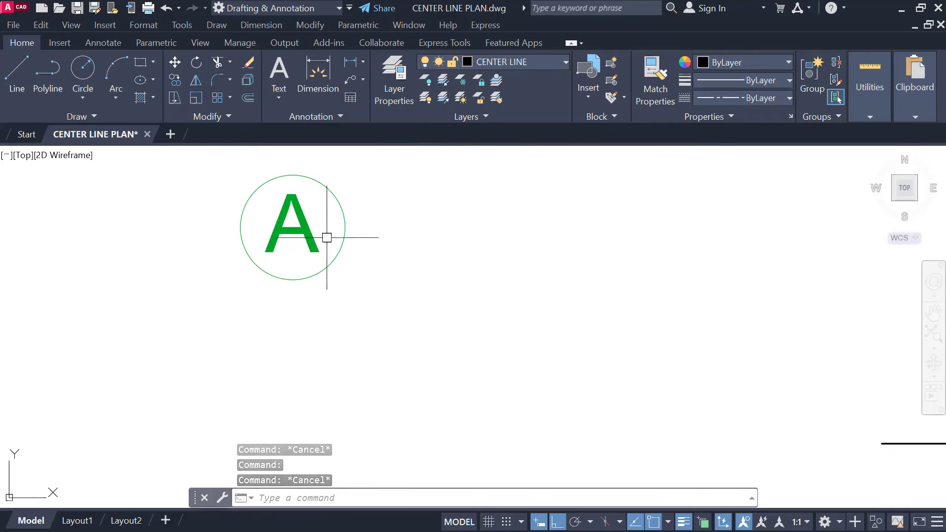
pyautogui.doubleClick(327, 237)
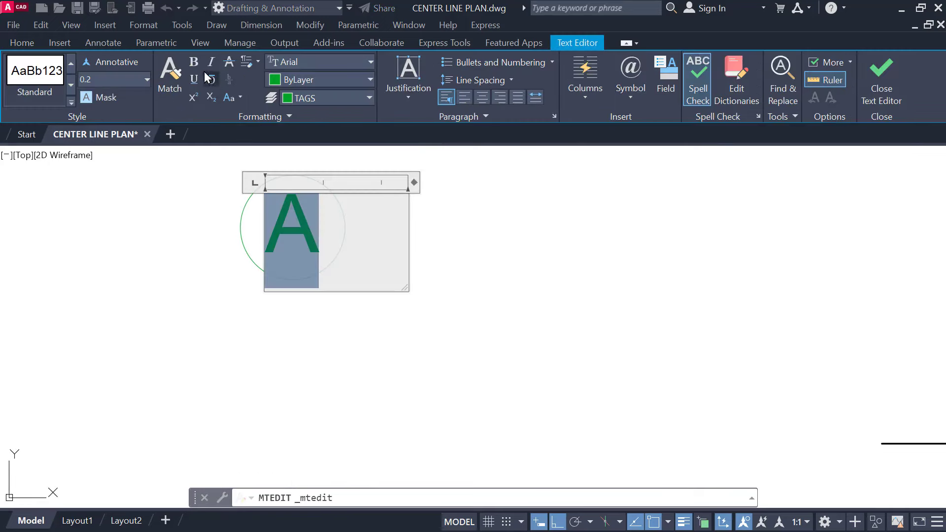
pyautogui.click(540, 246)
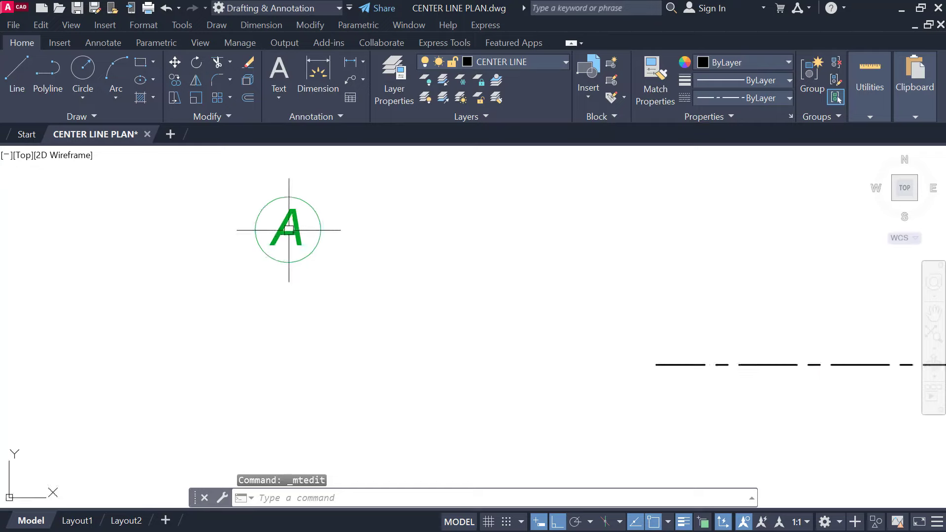
# Step: Copy the circled "A" tag from its right quadrant to the left end of the original grid's top horizontal center line
pyautogui.scroll(-4, 295, 237)
pyautogui.scroll(4, 247, 228)
pyautogui.click(254, 197)
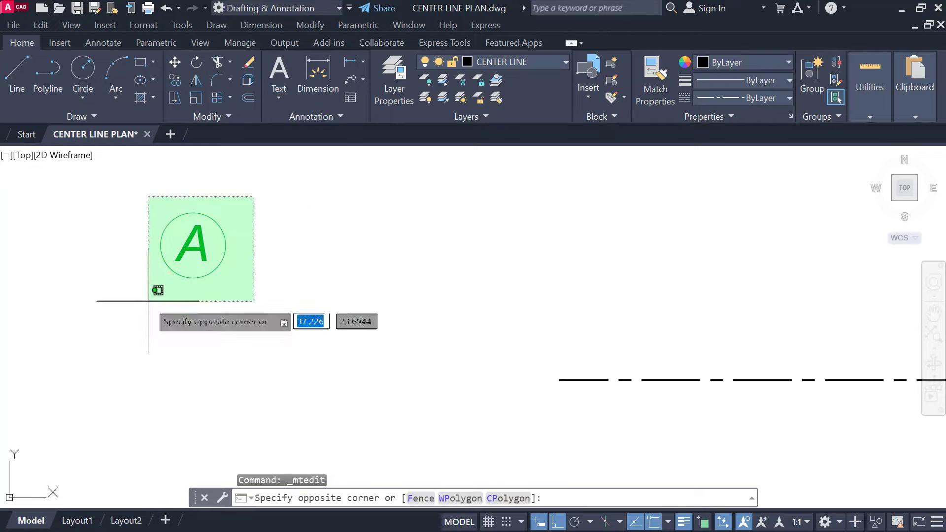
pyautogui.click(148, 300)
pyautogui.write('CO')
pyautogui.press('Return')
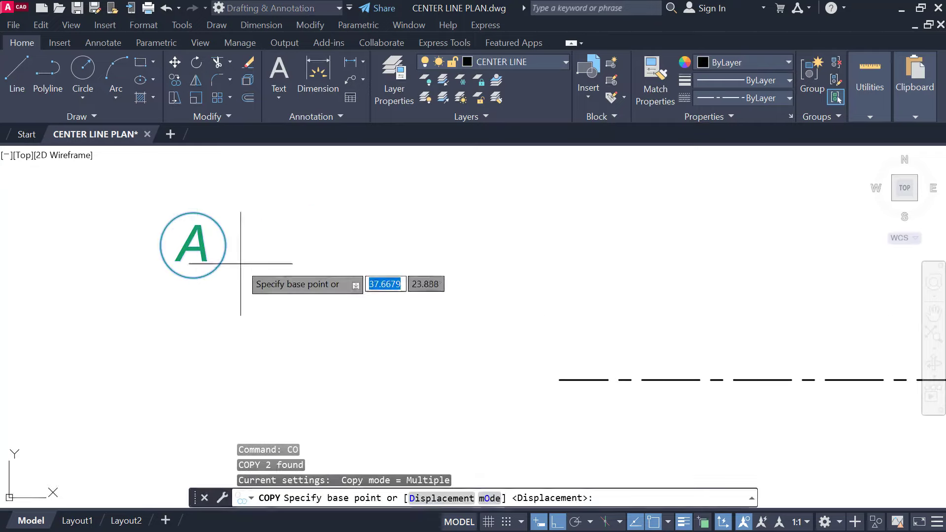
pyautogui.click(225, 245)
pyautogui.moveTo(411, 339); pyautogui.dragTo(290, 244, button='middle')
pyautogui.click(438, 285)
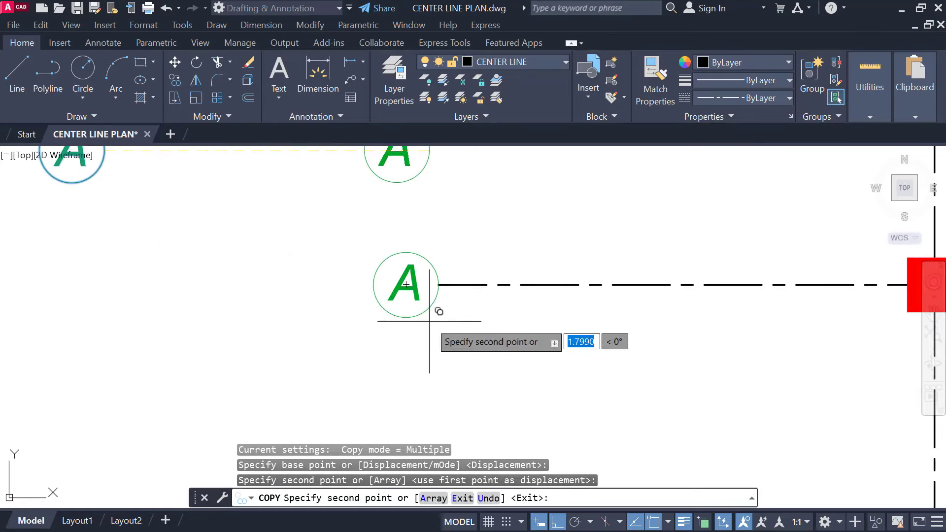
# Step: Turn Ortho off and copy the "A" tag to the left ends of the three lower horizontal center lines
pyautogui.press('F8')
pyautogui.scroll(-1, 371, 347)
pyautogui.scroll(-1, 363, 346)
pyautogui.moveTo(376, 397); pyautogui.dragTo(381, 291, button='middle')
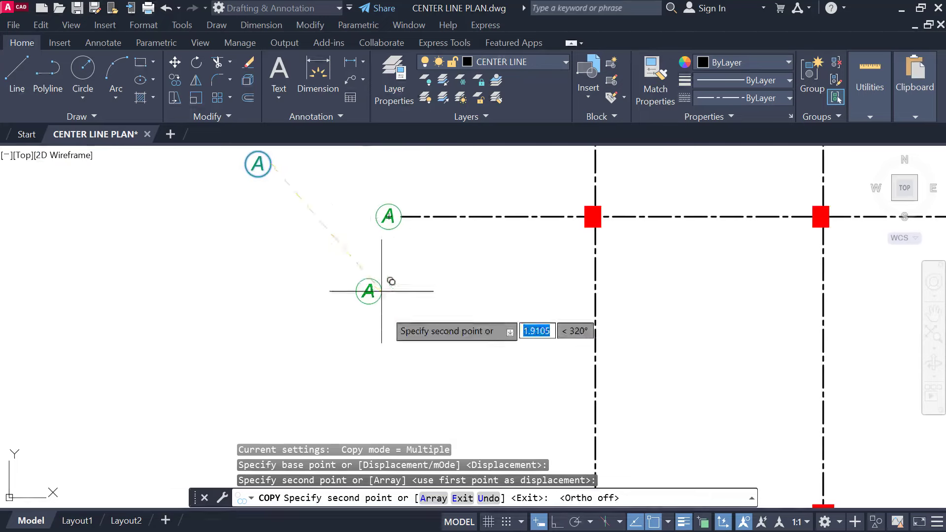
pyautogui.moveTo(396, 418); pyautogui.dragTo(368, 227, button='middle')
pyautogui.moveTo(368, 319); pyautogui.dragTo(354, 288, button='middle')
pyautogui.click(361, 297)
pyautogui.moveTo(350, 363); pyautogui.dragTo(334, 258, button='middle')
pyautogui.click(347, 292)
pyautogui.moveTo(360, 365); pyautogui.dragTo(349, 251, button='middle')
pyautogui.moveTo(358, 372); pyautogui.dragTo(352, 261, button='middle')
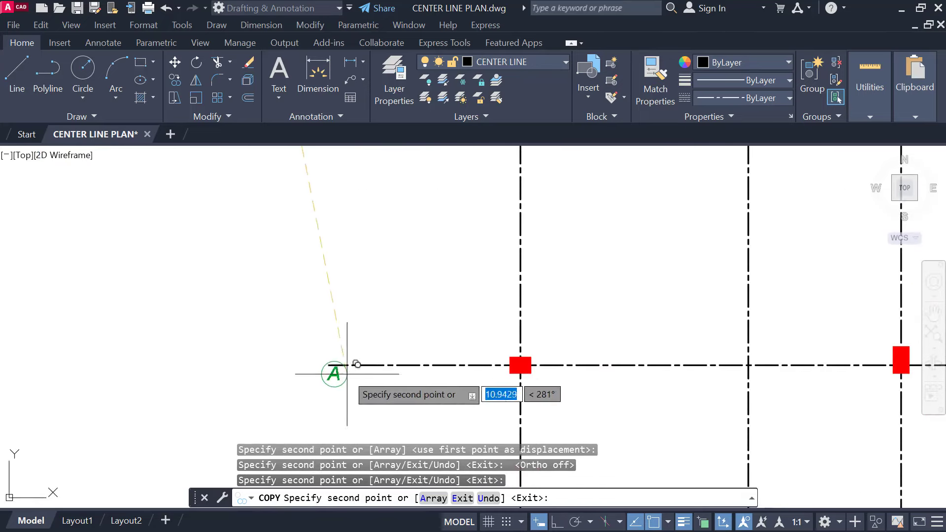
pyautogui.click(329, 364)
pyautogui.press('Escape')
pyautogui.scroll(-2, 353, 325)
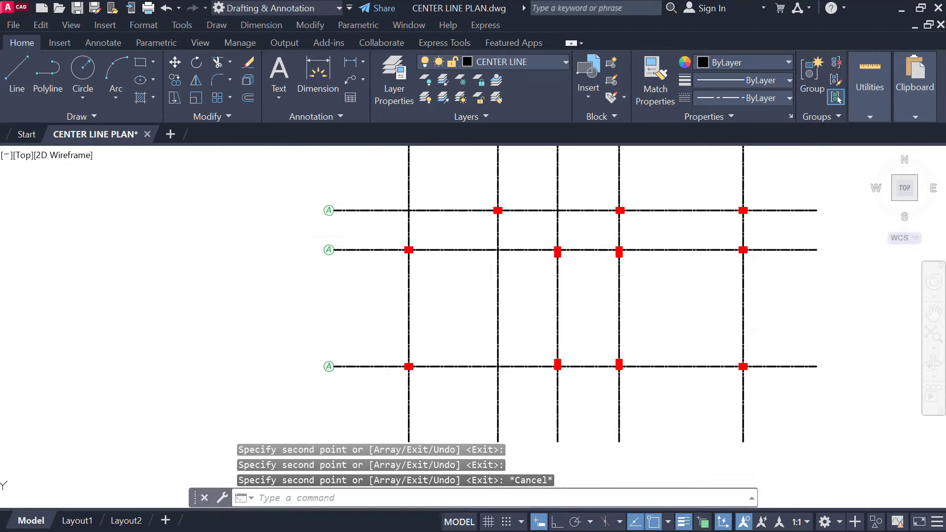
pyautogui.click(291, 233)
pyautogui.click(360, 275)
pyautogui.press('Escape')
pyautogui.moveTo(358, 277); pyautogui.dragTo(354, 373, button='middle')
pyautogui.moveTo(336, 231); pyautogui.dragTo(345, 278, button='middle')
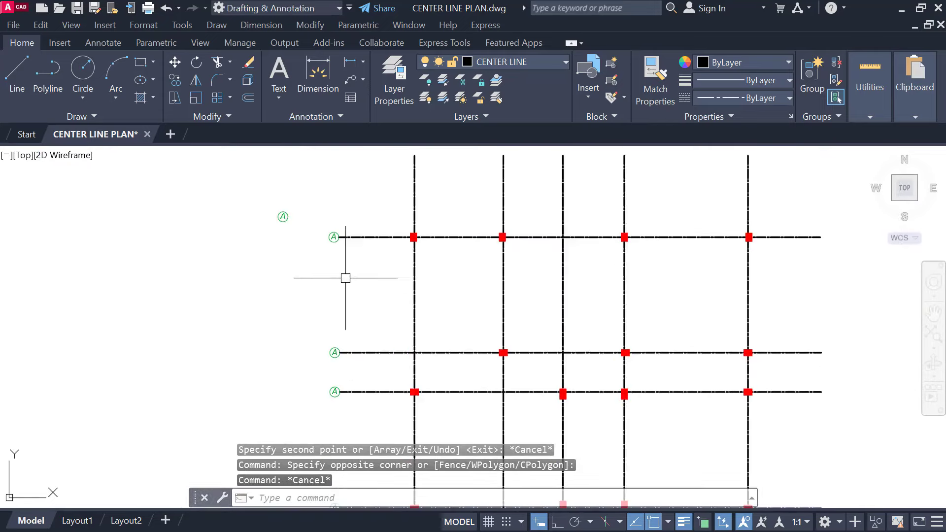
pyautogui.scroll(6, 334, 247)
pyautogui.click(384, 306)
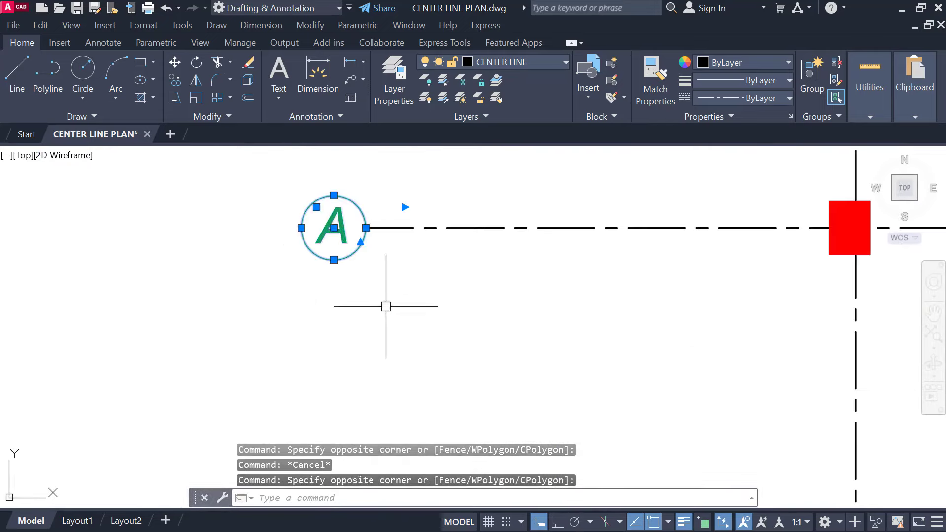
pyautogui.scroll(-5, 374, 285)
pyautogui.moveTo(384, 235); pyautogui.dragTo(382, 212, button='middle')
pyautogui.press('Escape')
# Step: Scale up the "A" tag on the top horizontal center line by about 1.4, using its circle's center as base point
pyautogui.scroll(4, 351, 176)
pyautogui.click(350, 175)
pyautogui.click(397, 247)
pyautogui.scroll(6, 397, 188)
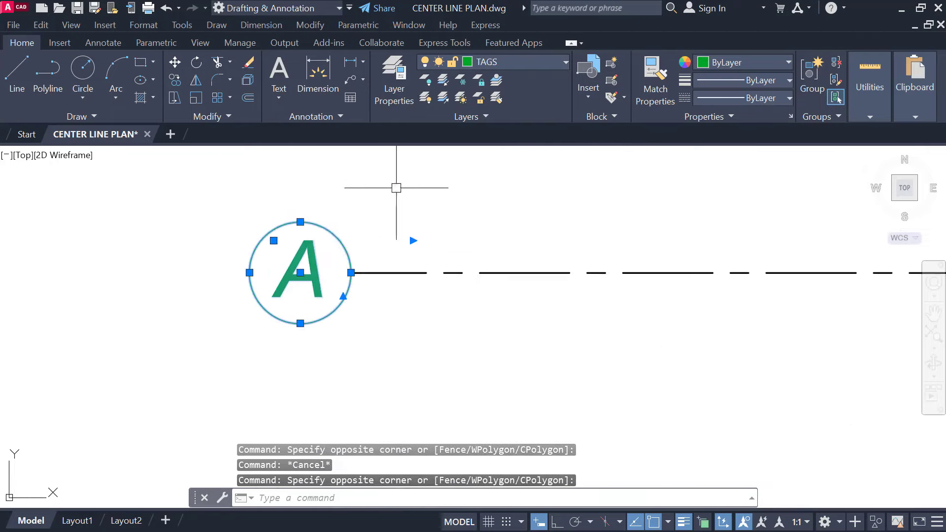
pyautogui.click(197, 100)
pyautogui.click(300, 272)
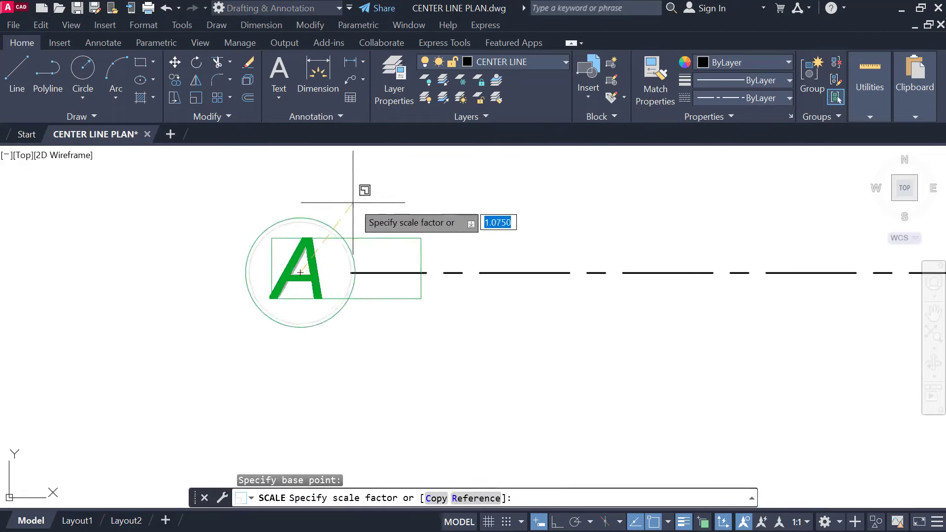
pyautogui.click(377, 185)
# Step: Erase the smaller "A" tags at the left ends of the three lower horizontal center lines
pyautogui.scroll(-5, 338, 228)
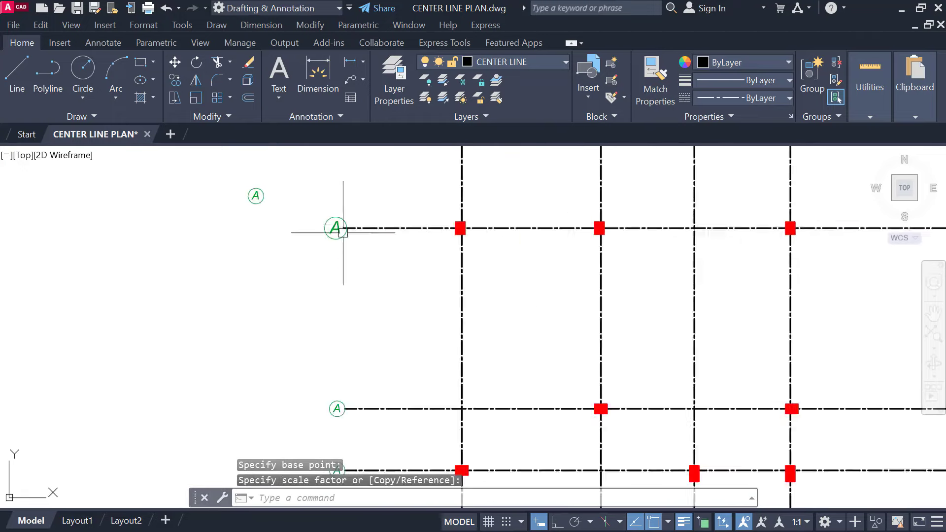
pyautogui.click(308, 243)
pyautogui.click(354, 407)
pyautogui.press('Delete')
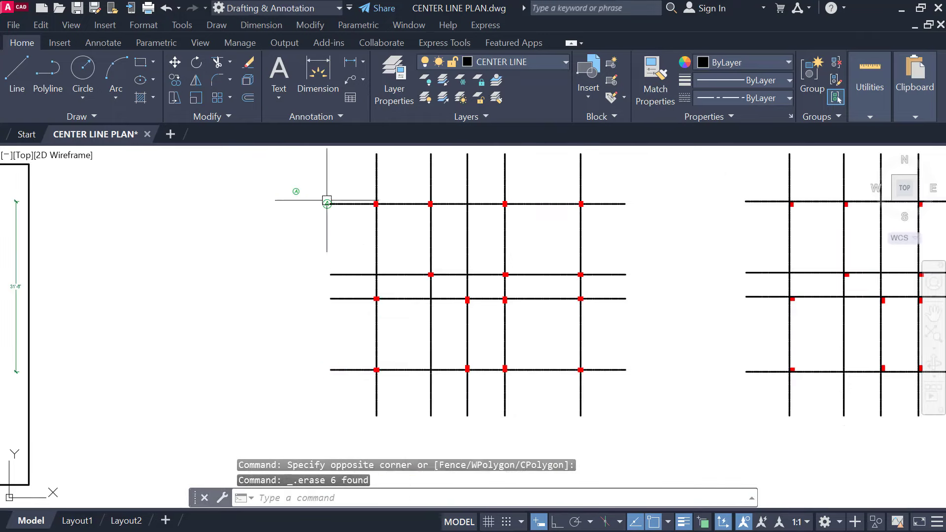
# Step: Move the enlarged "A" tag so its right quadrant meets the left end of the top horizontal center line
pyautogui.scroll(8, 324, 207)
pyautogui.click(302, 186)
pyautogui.click(378, 298)
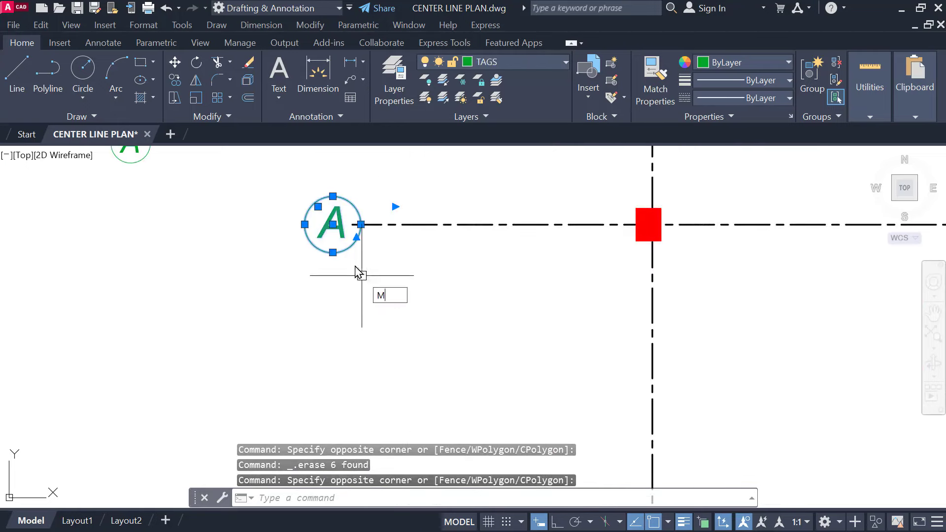
pyautogui.write('M')
pyautogui.press('Return')
pyautogui.scroll(4, 359, 274)
pyautogui.click(368, 162)
pyautogui.scroll(-4, 359, 337)
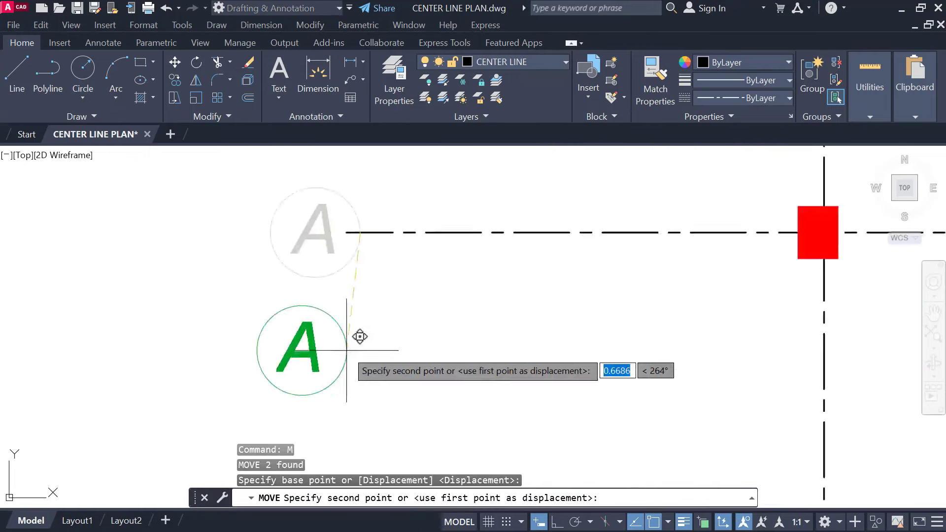
pyautogui.click(316, 253)
# Step: Copy the enlarged "A" tag to the left ends of the second, third and fourth horizontal center lines
pyautogui.click(211, 211)
pyautogui.click(345, 312)
pyautogui.write('CO')
pyautogui.press('Return')
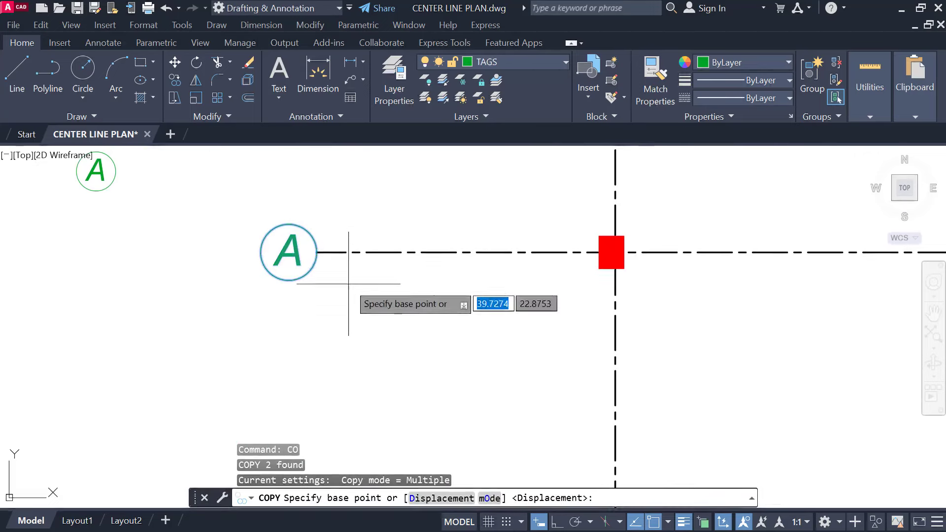
pyautogui.click(316, 252)
pyautogui.scroll(-5, 317, 261)
pyautogui.click(321, 305)
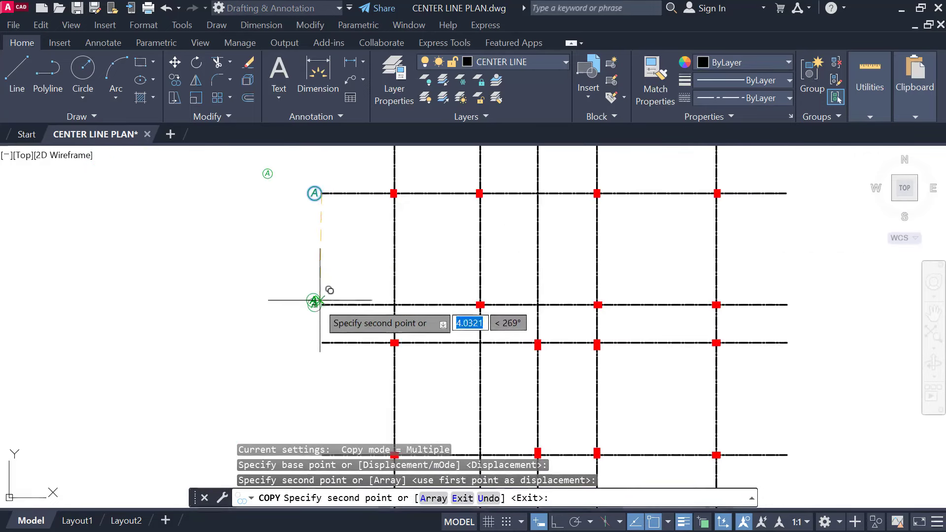
pyautogui.click(321, 342)
pyautogui.moveTo(326, 427)
pyautogui.mouseDown(button='middle')
pyautogui.moveTo(326, 261)
pyautogui.moveTo(317, 401)
pyautogui.moveTo(316, 298)
pyautogui.mouseUp(button='middle')
pyautogui.press('Escape')
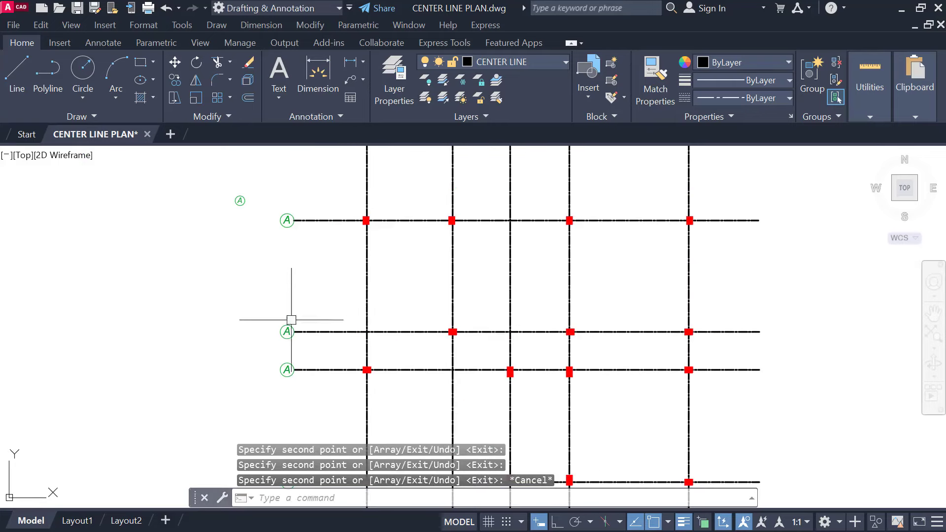
pyautogui.scroll(4, 289, 335)
pyautogui.doubleClick(288, 336)
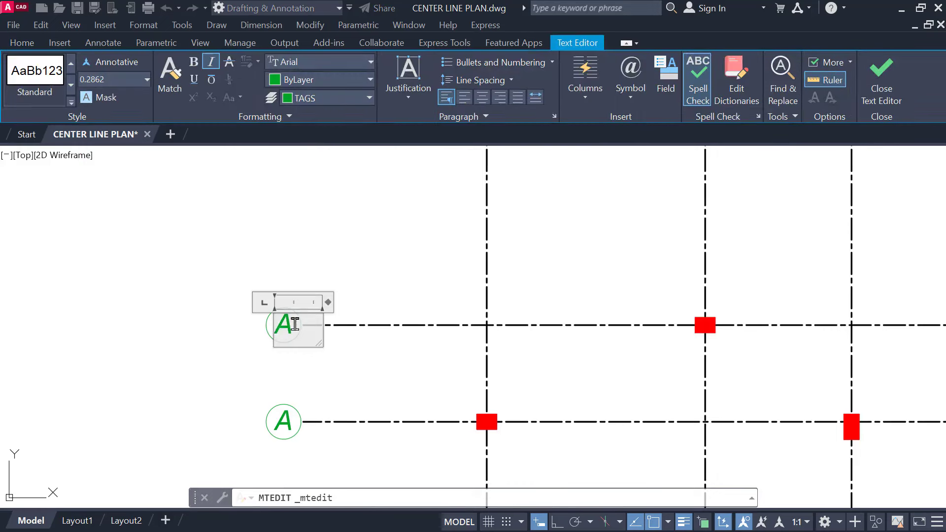
pyautogui.scroll(-4, 295, 296)
pyautogui.press('Escape')
# Step: Change the letter in the third horizontal center line's tag to "B"
pyautogui.scroll(-2, 325, 237)
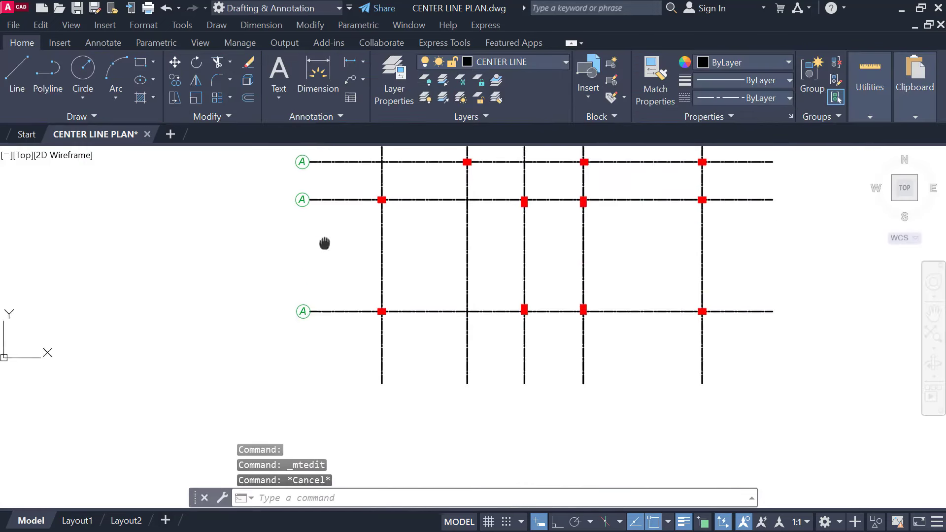
pyautogui.moveTo(308, 232); pyautogui.dragTo(296, 285, button='middle')
pyautogui.scroll(4, 293, 260)
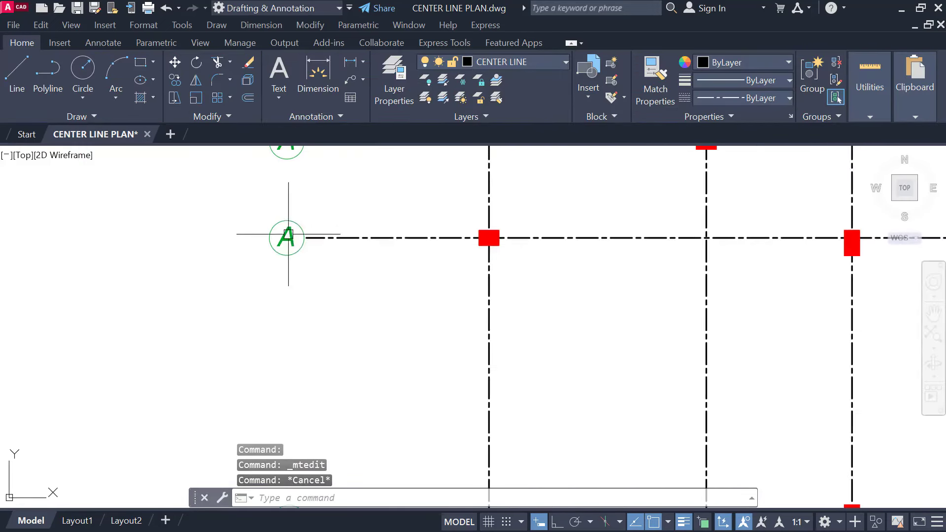
pyautogui.doubleClick(286, 237)
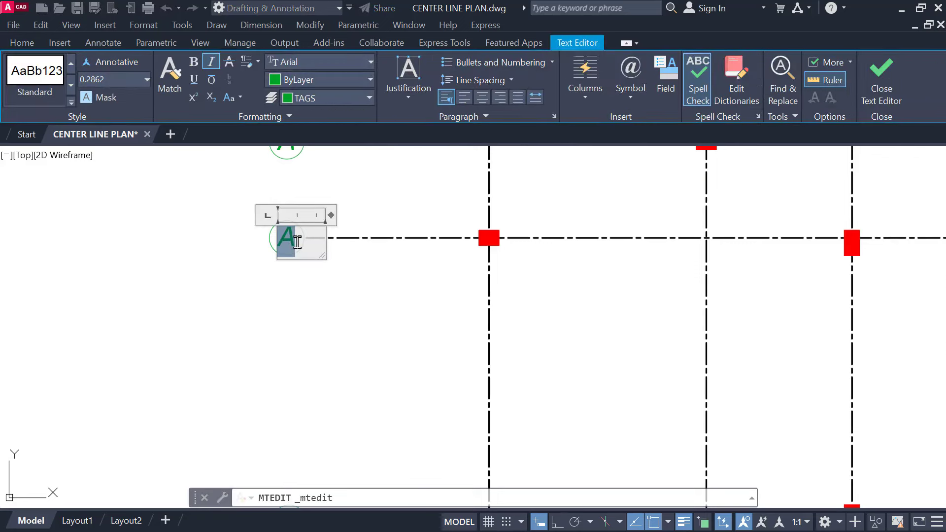
pyautogui.click(345, 302)
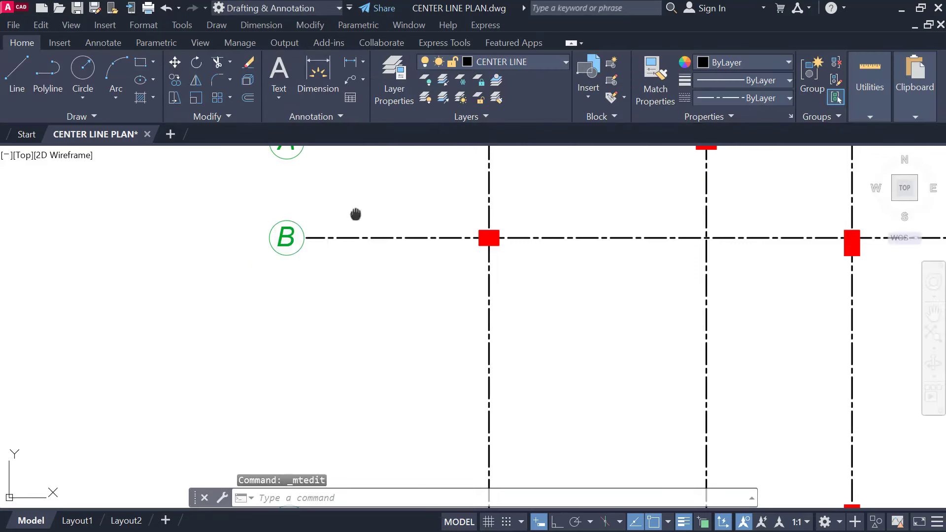
# Step: Change the letter in the second horizontal center line's tag to "C" and the top line's tag to "D"
pyautogui.moveTo(355, 207); pyautogui.dragTo(339, 333, button='middle')
pyautogui.doubleClick(260, 264)
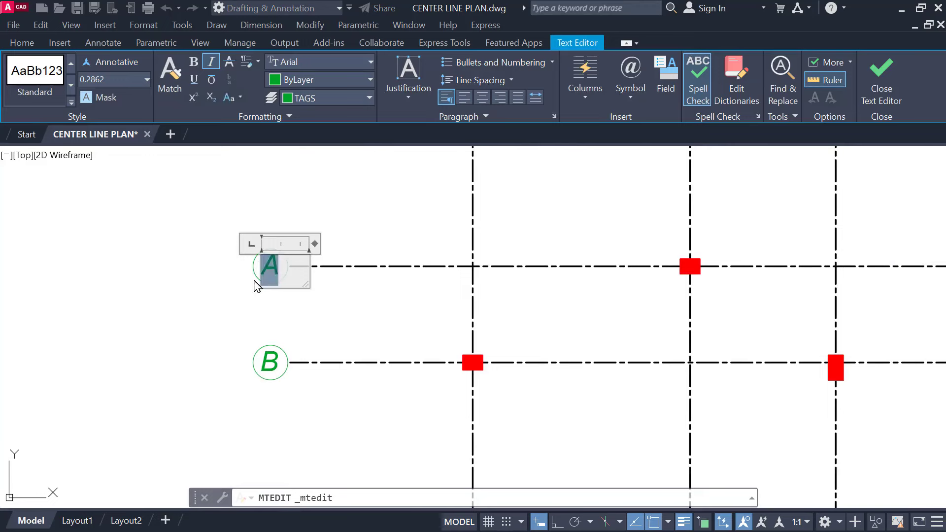
pyautogui.click(320, 331)
pyautogui.scroll(-3, 289, 290)
pyautogui.scroll(5, 315, 241)
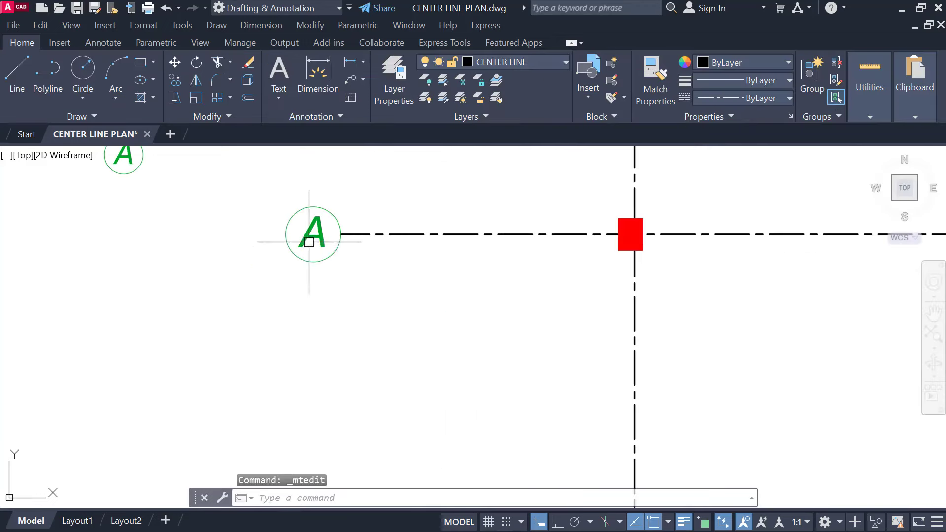
pyautogui.doubleClick(323, 236)
pyautogui.write('D')
pyautogui.click(362, 322)
# Step: Erase the spare circled tag lying above and outside the left end of the top horizontal center line
pyautogui.scroll(-8, 373, 343)
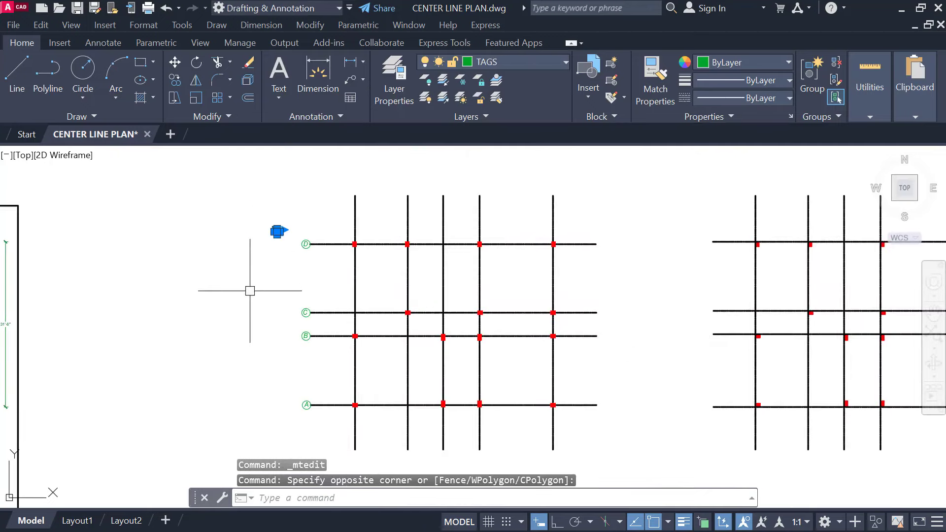
pyautogui.press('Delete')
pyautogui.moveTo(260, 388)
pyautogui.mouseDown(button='middle')
pyautogui.moveTo(270, 292)
pyautogui.moveTo(303, 347)
pyautogui.moveTo(287, 400)
pyautogui.mouseUp(button='middle')
pyautogui.scroll(5, 312, 313)
pyautogui.scroll(-1, 295, 344)
pyautogui.moveTo(293, 354); pyautogui.dragTo(283, 397, button='middle')
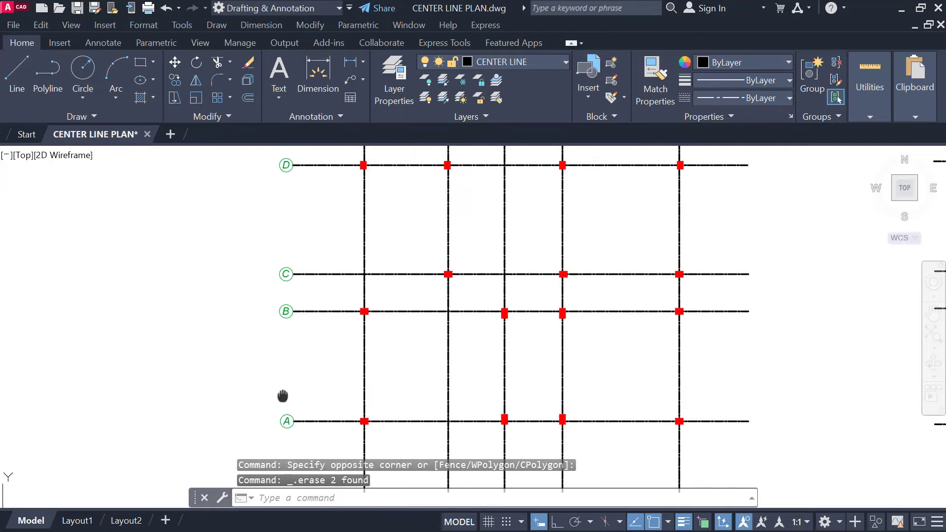
# Step: Copy the "A" tag of the lowest horizontal center line into the empty space below the first vertical center line
pyautogui.moveTo(311, 223); pyautogui.dragTo(282, 299, button='middle')
pyautogui.scroll(-1, 309, 229)
pyautogui.moveTo(277, 475); pyautogui.dragTo(274, 374, button='middle')
pyautogui.scroll(4, 274, 374)
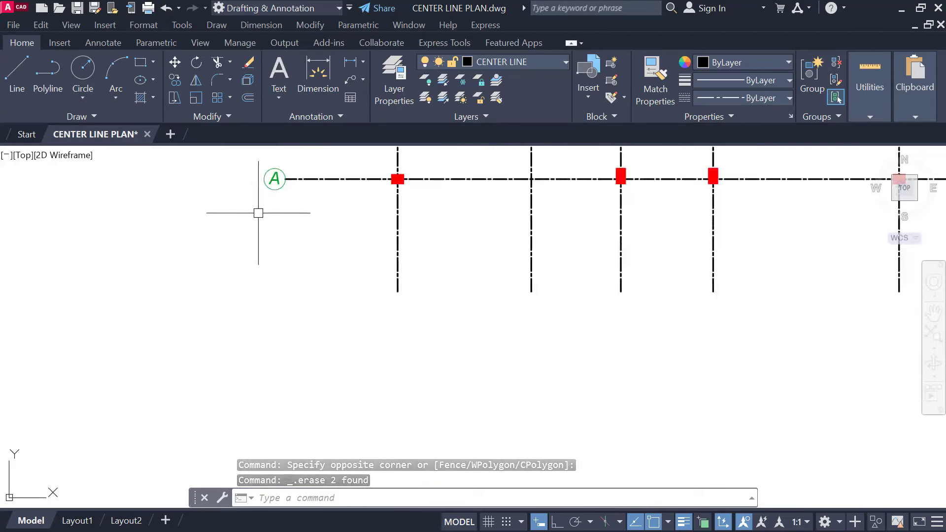
pyautogui.moveTo(258, 211); pyautogui.dragTo(245, 226, button='middle')
pyautogui.click(237, 182)
pyautogui.click(286, 241)
pyautogui.write('c')
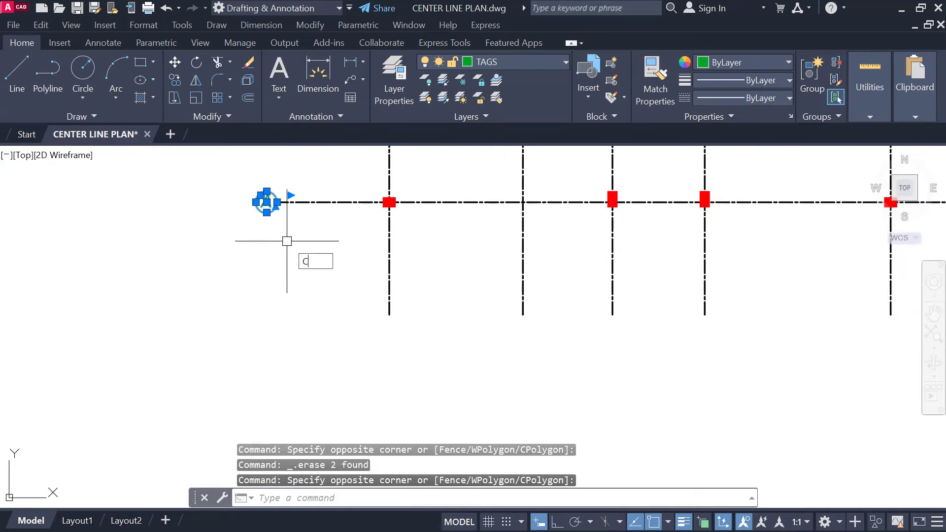
pyautogui.write('o')
pyautogui.press('Return')
pyautogui.click(266, 201)
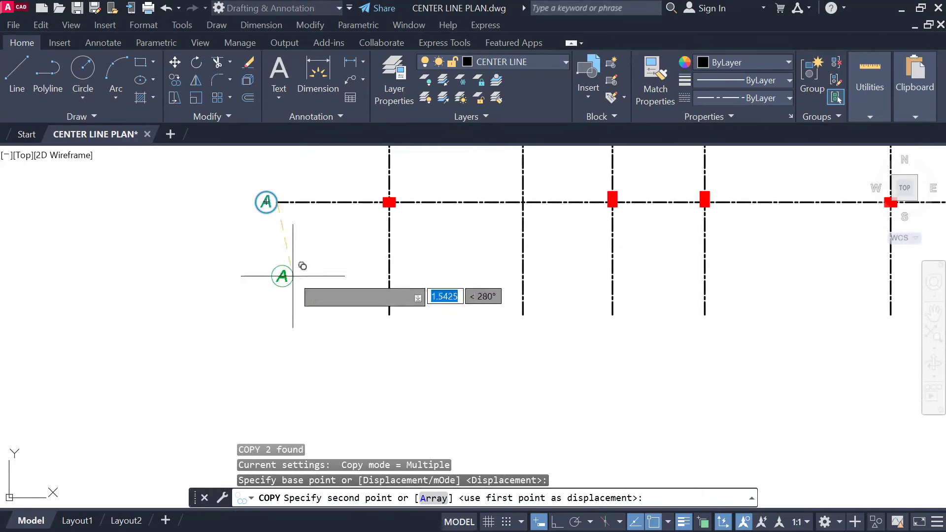
pyautogui.click(377, 349)
pyautogui.press('Escape')
# Step: Move the copied "A" tag so its top quadrant meets the lower end of the first vertical center line
pyautogui.scroll(3, 375, 335)
pyautogui.click(305, 210)
pyautogui.click(445, 389)
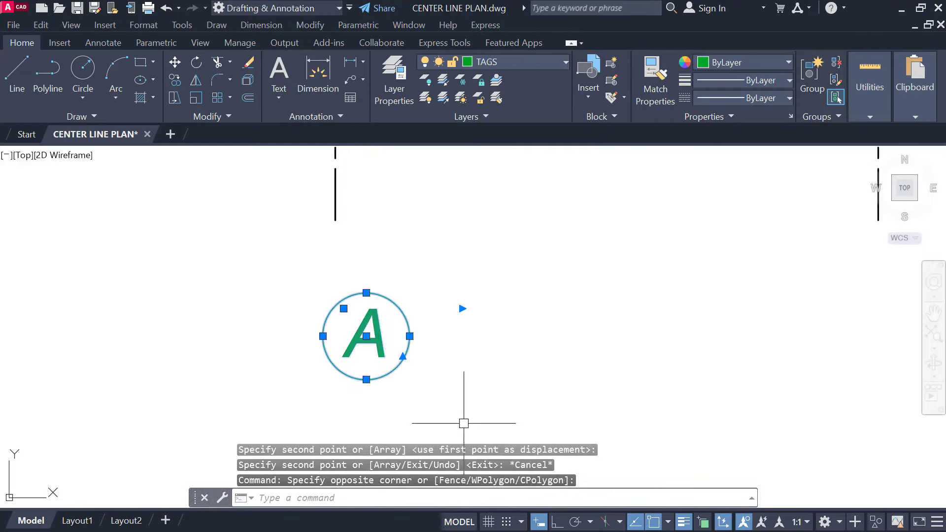
pyautogui.write('m')
pyautogui.press('Return')
pyautogui.click(366, 292)
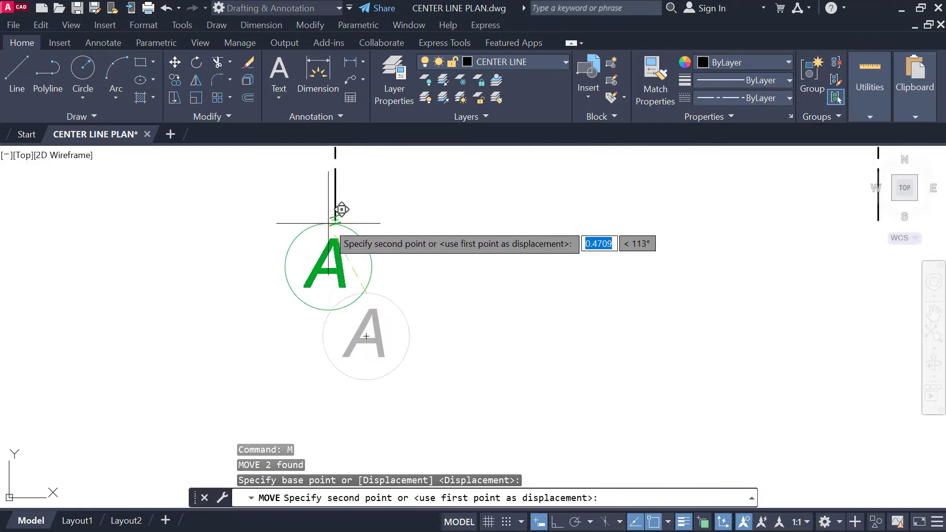
pyautogui.click(336, 221)
pyautogui.press('Escape')
# Step: Change the letter in the first vertical center line's tag to "1" and shift the number to the circle's middle
pyautogui.doubleClick(323, 256)
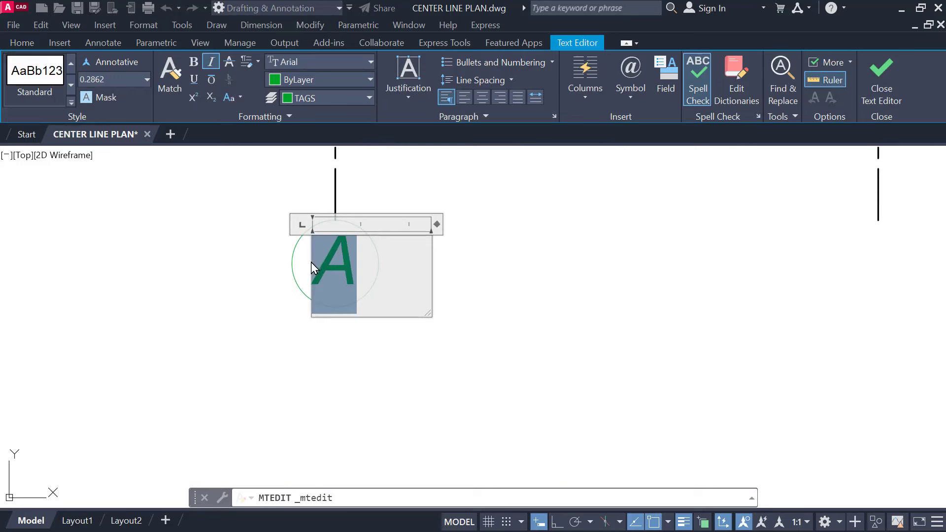
pyautogui.click(514, 325)
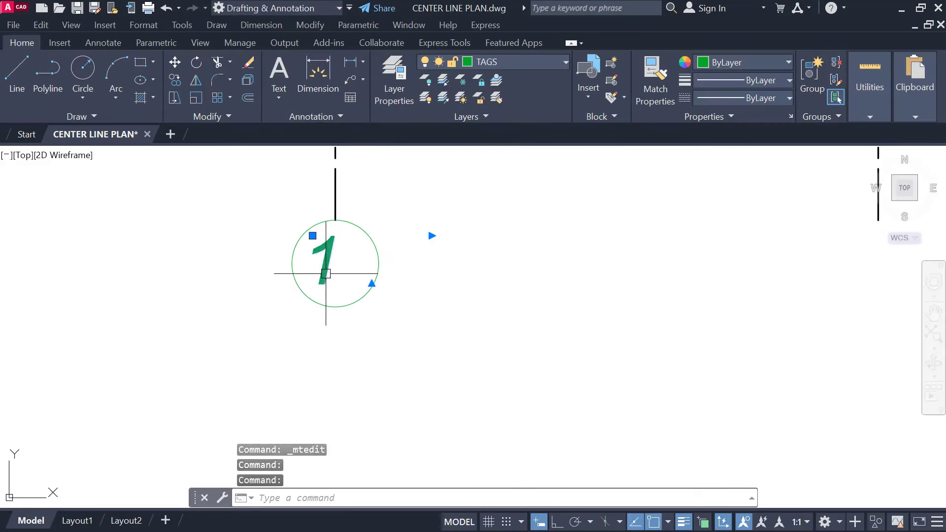
pyautogui.moveTo(332, 277); pyautogui.dragTo(333, 276)
# Step: Copy the "1" tag by its top quadrant to the lower ends of the other four vertical center lines
pyautogui.scroll(-2, 327, 276)
pyautogui.click(298, 246)
pyautogui.click(420, 357)
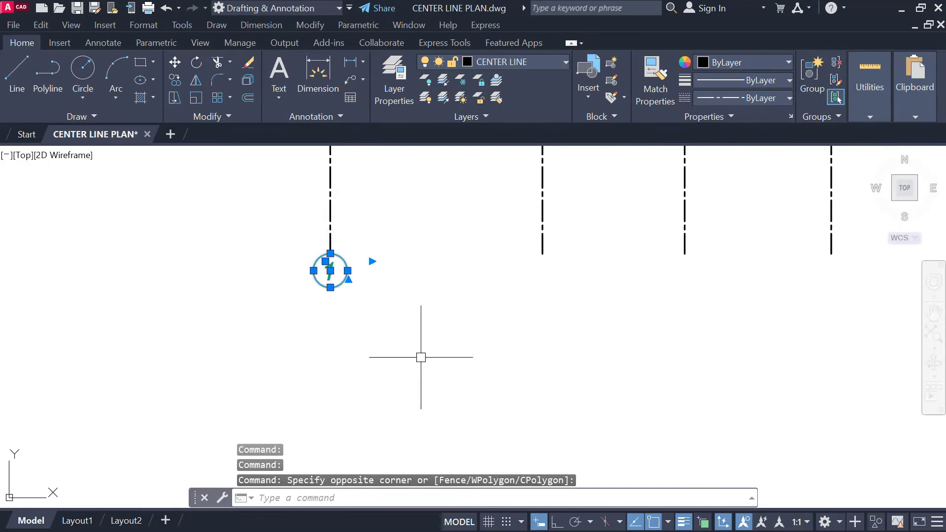
pyautogui.write('CO')
pyautogui.press('Return')
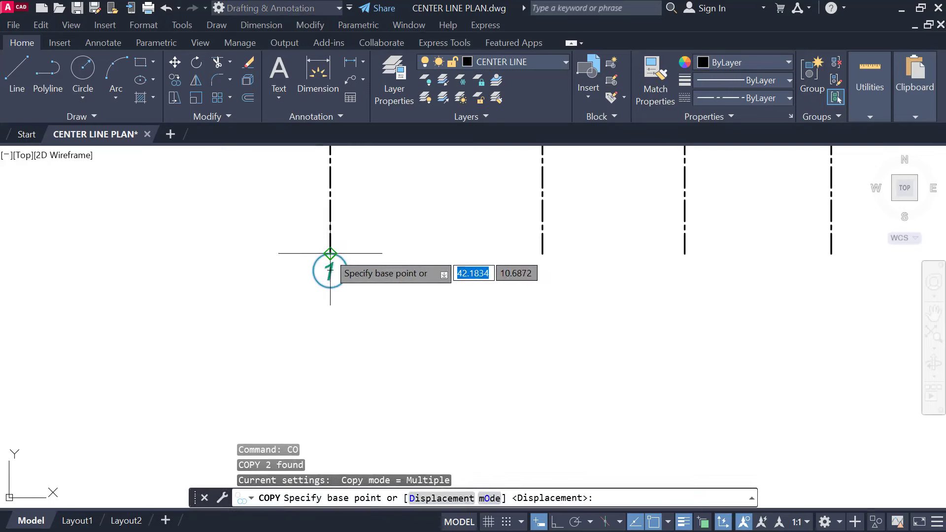
pyautogui.click(330, 253)
pyautogui.click(542, 253)
pyautogui.moveTo(614, 319); pyautogui.dragTo(320, 323, button='middle')
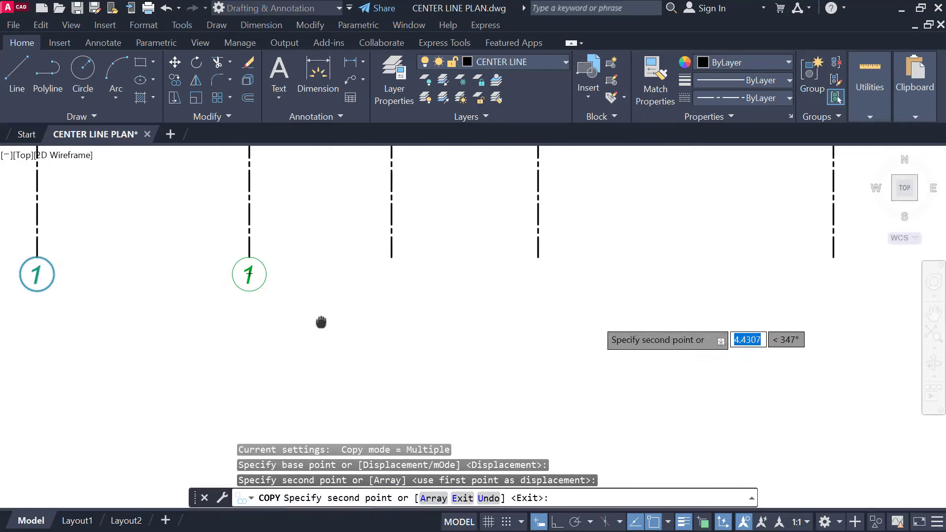
pyautogui.click(392, 256)
pyautogui.click(538, 256)
pyautogui.moveTo(822, 272); pyautogui.dragTo(573, 299, button='middle')
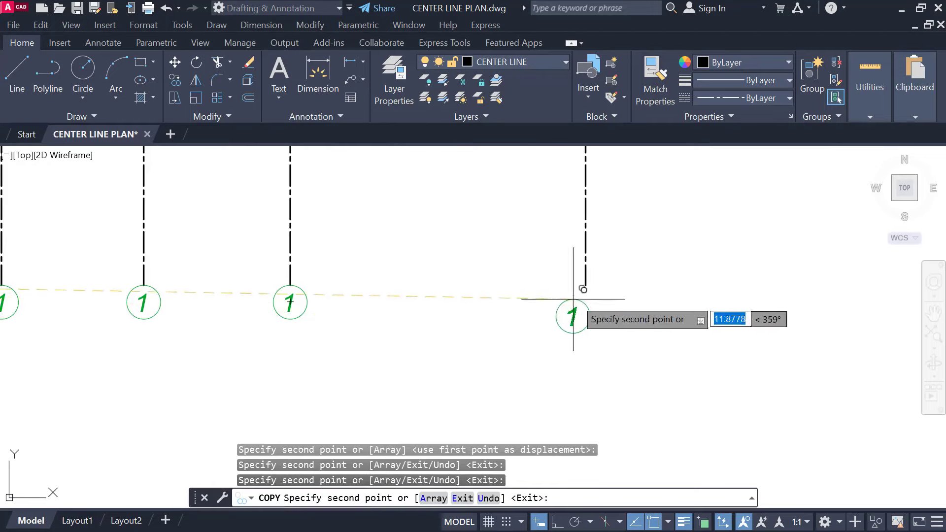
pyautogui.click(585, 286)
pyautogui.scroll(-2, 515, 314)
pyautogui.press('Escape')
# Step: Renumber the copied tags below the second to fifth vertical center lines as "2", "3", "4" and "5"
pyautogui.scroll(2, 301, 323)
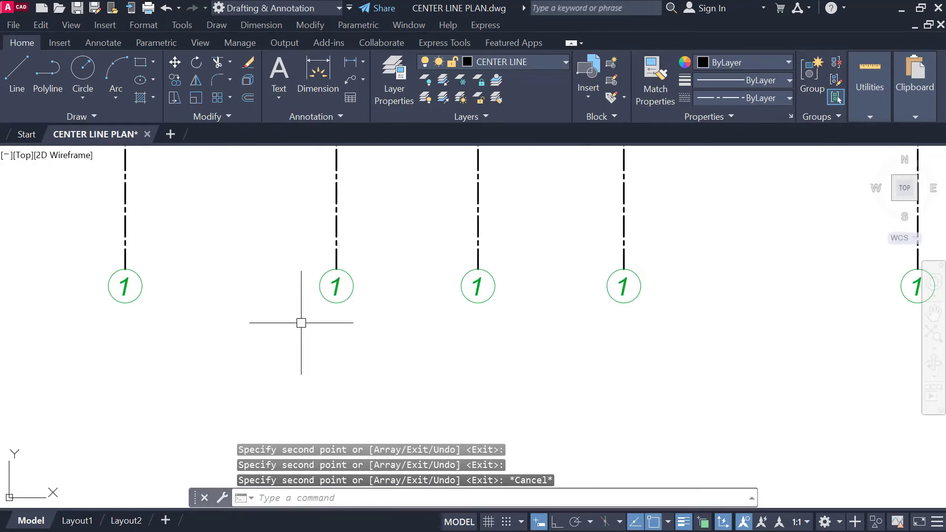
pyautogui.doubleClick(329, 285)
pyautogui.click(458, 306)
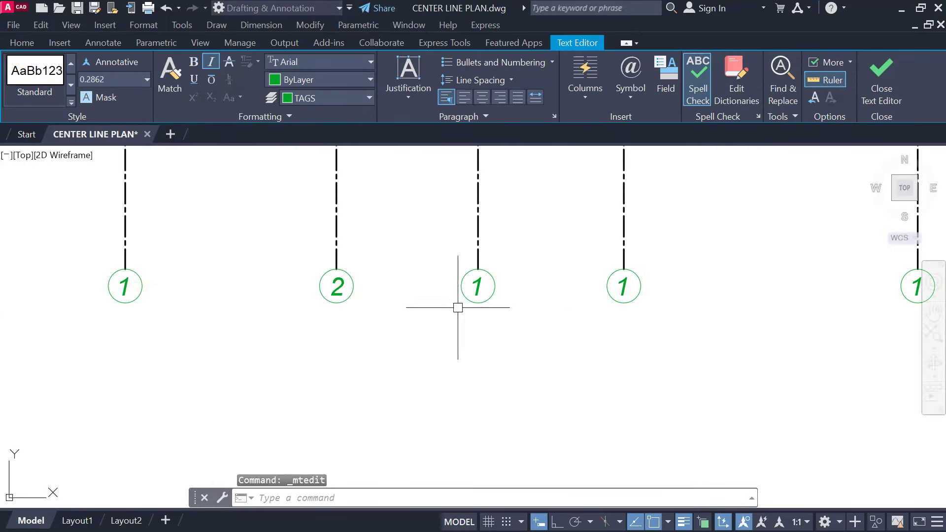
pyautogui.doubleClick(480, 284)
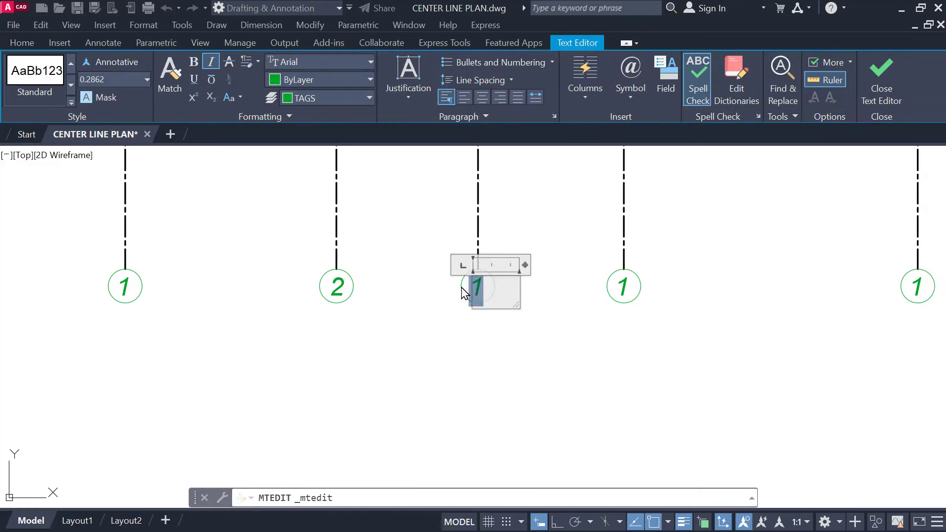
pyautogui.click(481, 326)
pyautogui.doubleClick(623, 286)
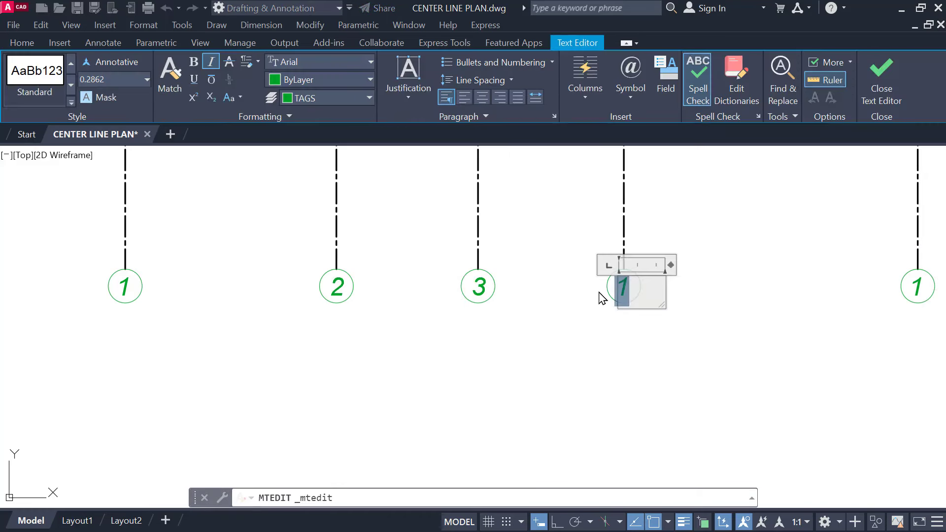
pyautogui.click(635, 325)
pyautogui.moveTo(867, 281); pyautogui.dragTo(623, 285, button='middle')
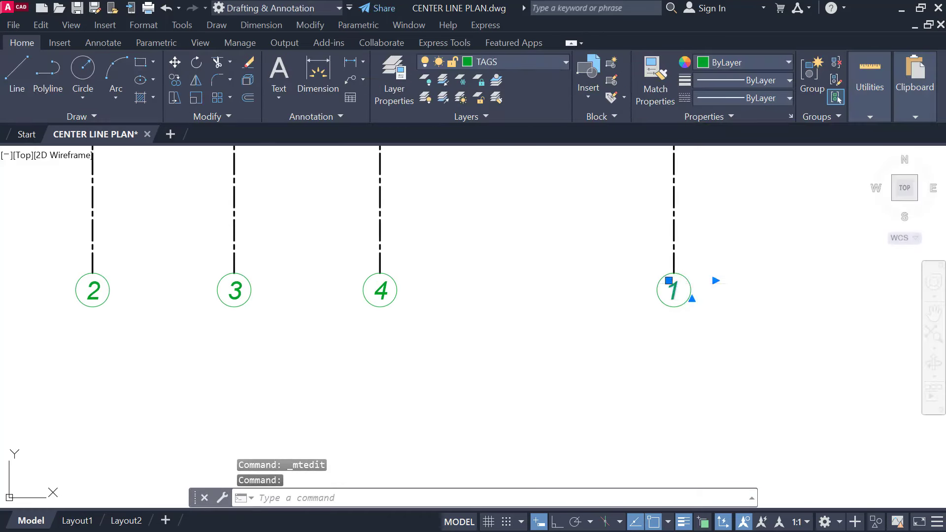
pyautogui.doubleClick(671, 289)
pyautogui.click(702, 363)
# Step: Copy the four letter tags by the "D" circle's left quadrant to the right ends of the horizontal center lines
pyautogui.scroll(-3, 592, 359)
pyautogui.moveTo(549, 300); pyautogui.dragTo(544, 338, button='middle')
pyautogui.moveTo(499, 433); pyautogui.dragTo(465, 434, button='middle')
pyautogui.moveTo(338, 290); pyautogui.dragTo(363, 357, button='middle')
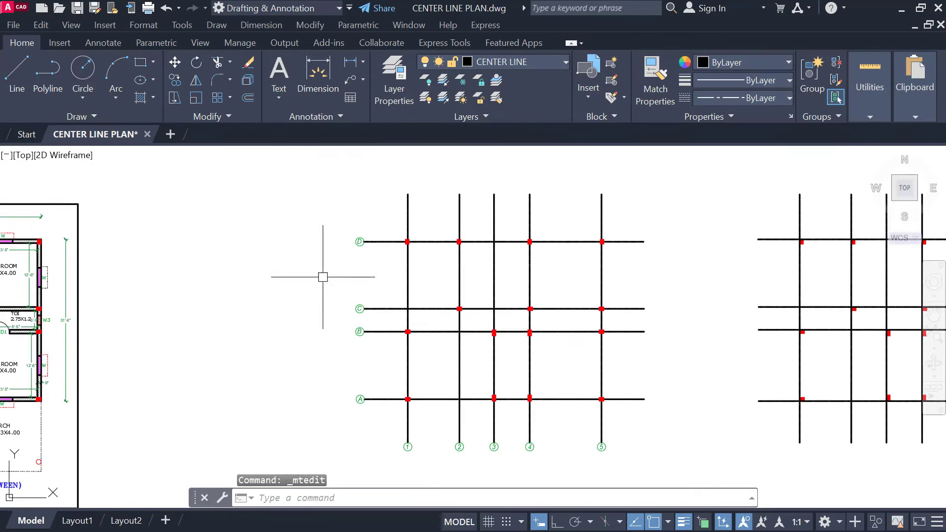
pyautogui.click(322, 221)
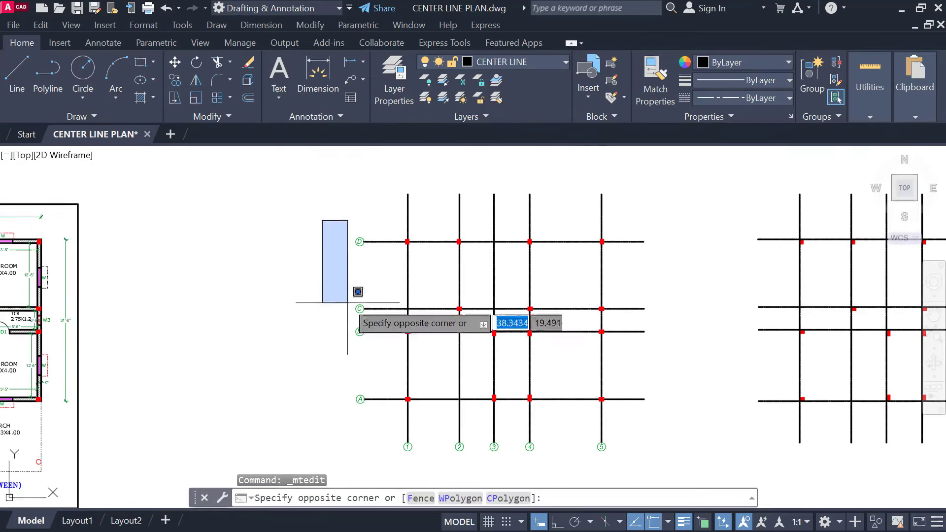
pyautogui.click(374, 433)
pyautogui.write('C')
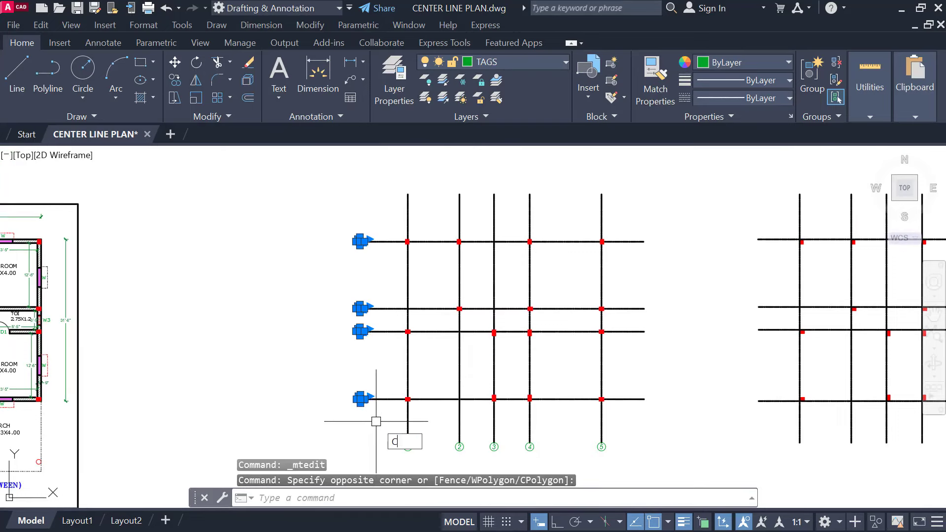
pyautogui.write('O')
pyautogui.press('Return')
pyautogui.scroll(5, 345, 232)
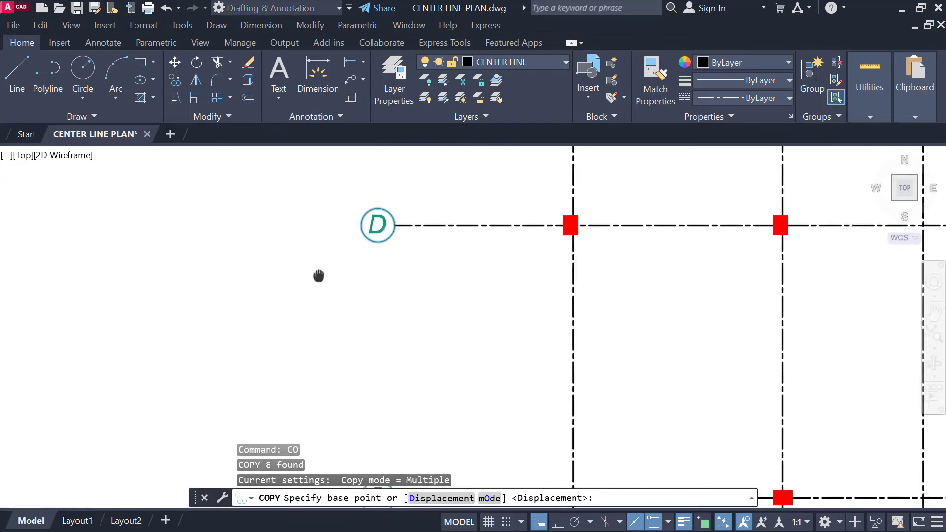
pyautogui.moveTo(319, 276); pyautogui.dragTo(313, 278, button='middle')
pyautogui.click(355, 228)
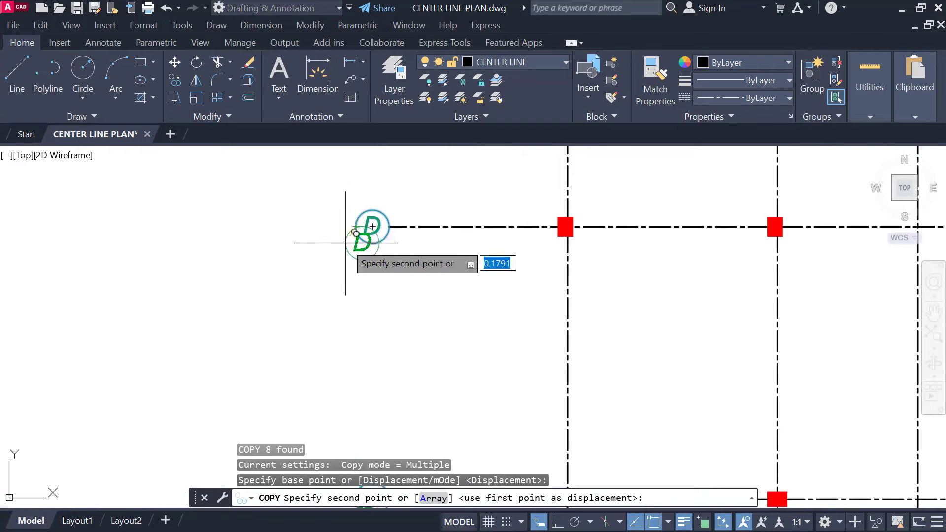
pyautogui.scroll(-1, 538, 348)
pyautogui.moveTo(538, 348); pyautogui.dragTo(172, 274, button='middle')
pyautogui.scroll(-1, 452, 273)
pyautogui.moveTo(452, 273); pyautogui.dragTo(294, 277, button='middle')
pyautogui.scroll(1, 527, 232)
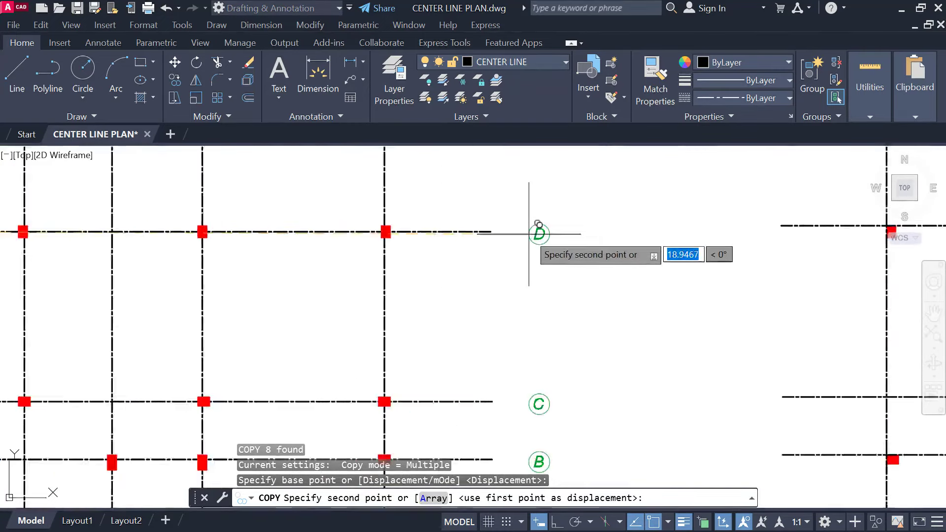
pyautogui.scroll(5, 522, 233)
pyautogui.click(454, 234)
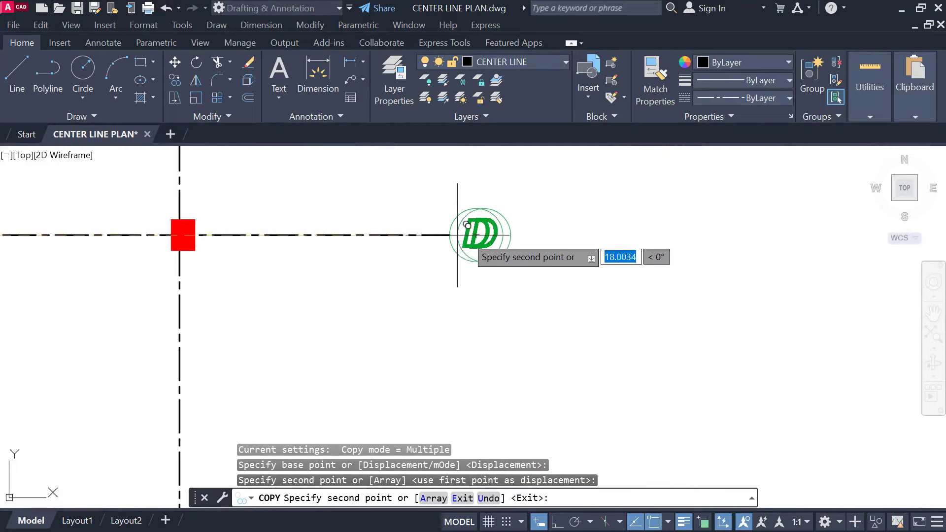
pyautogui.scroll(-5, 454, 235)
pyautogui.press('Escape')
# Step: Copy the five number tags by the "1" circle's bottom quadrant to the upper ends of the vertical center lines
pyautogui.moveTo(551, 327); pyautogui.dragTo(640, 266, button='middle')
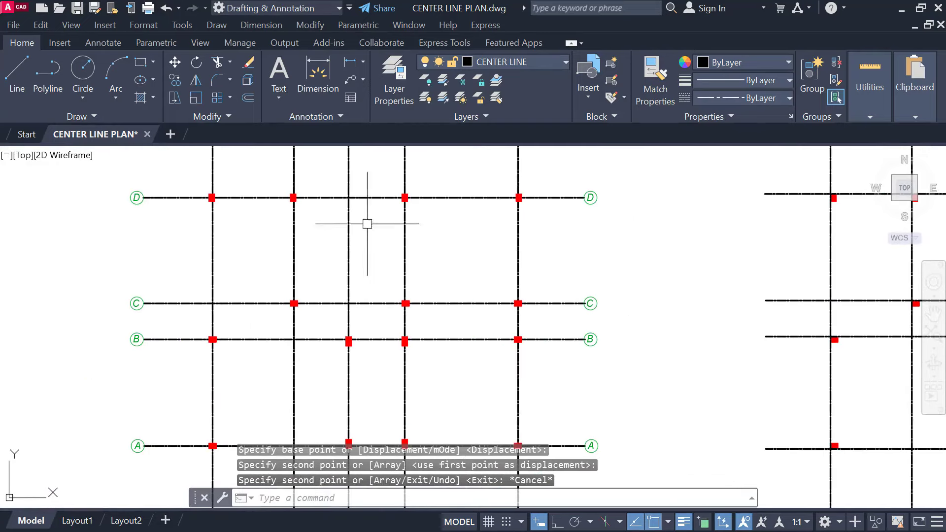
pyautogui.moveTo(598, 339); pyautogui.dragTo(602, 197, button='middle')
pyautogui.moveTo(296, 398); pyautogui.dragTo(302, 365, button='middle')
pyautogui.click(195, 336)
pyautogui.scroll(2, 389, 367)
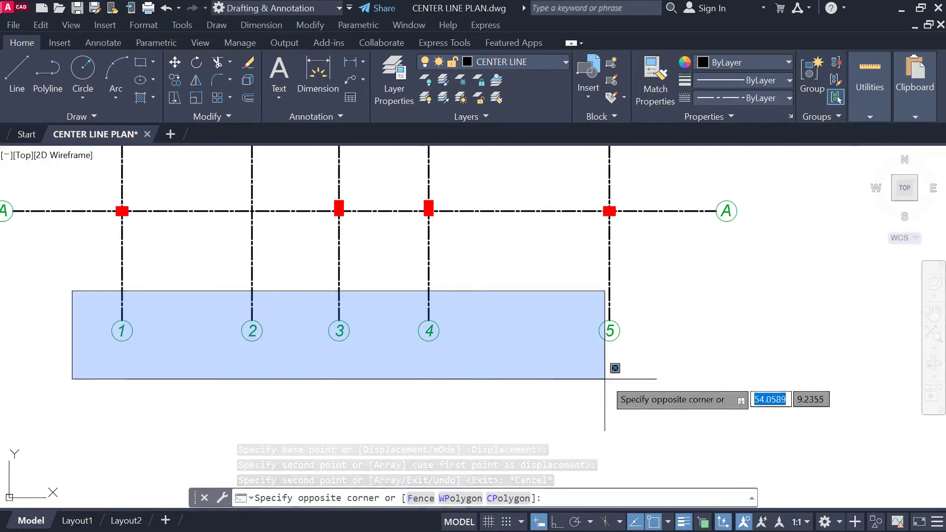
pyautogui.click(656, 379)
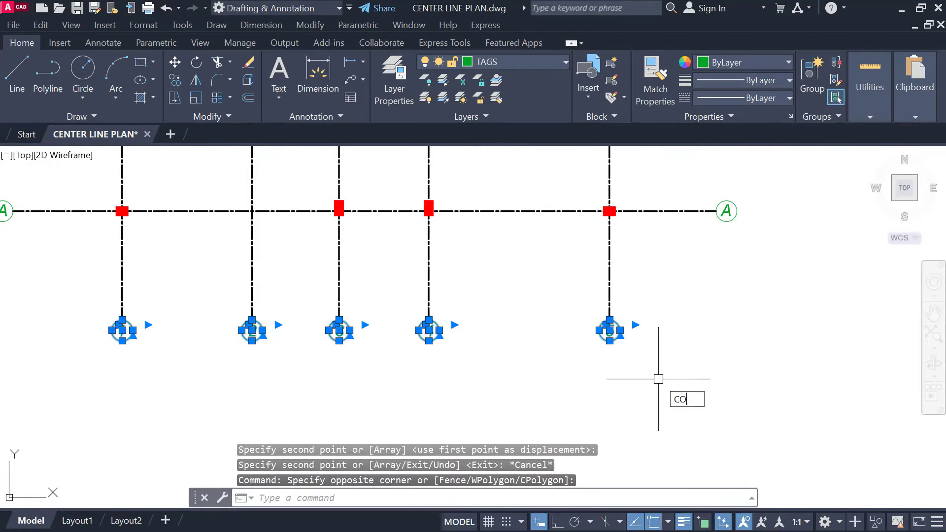
pyautogui.write('CO')
pyautogui.press('Return')
pyautogui.scroll(4, 78, 395)
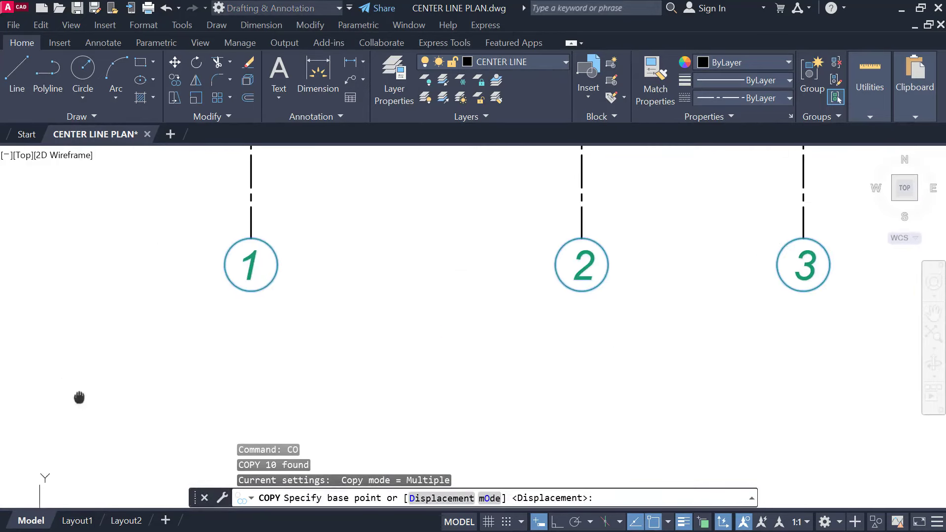
pyautogui.click(253, 291)
pyautogui.scroll(-5, 254, 295)
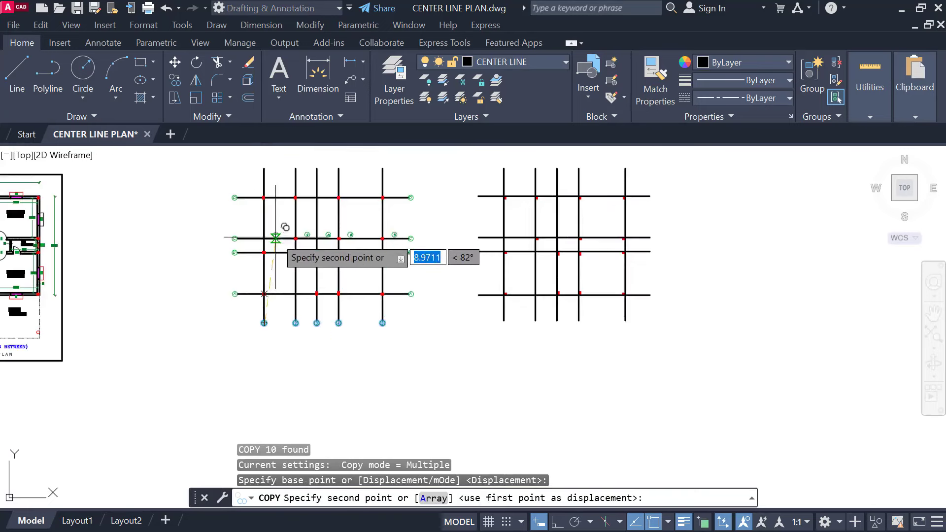
pyautogui.scroll(3, 278, 233)
pyautogui.click(241, 248)
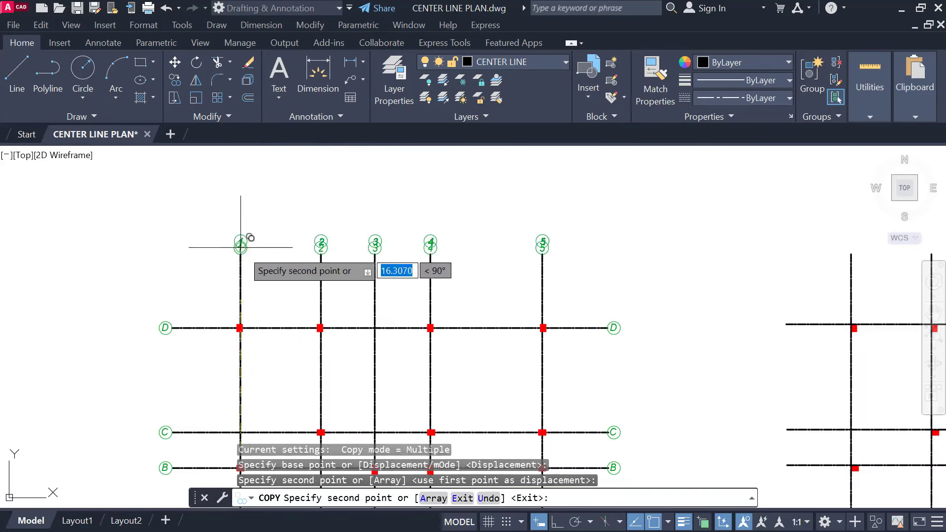
pyautogui.press('Escape')
# Step: Examine the letter and number tags placed around all four sides of the original grid
pyautogui.scroll(2, 315, 256)
pyautogui.scroll(-4, 296, 228)
pyautogui.scroll(2, 217, 264)
pyautogui.moveTo(575, 367); pyautogui.dragTo(554, 233, button='middle')
pyautogui.scroll(-1, 302, 332)
pyautogui.moveTo(302, 333); pyautogui.dragTo(350, 386, button='middle')
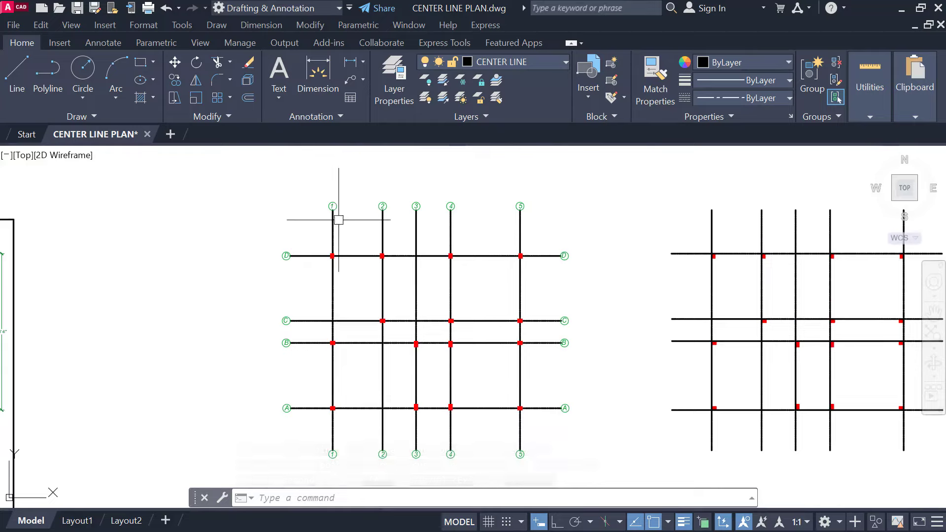
pyautogui.scroll(2, 325, 255)
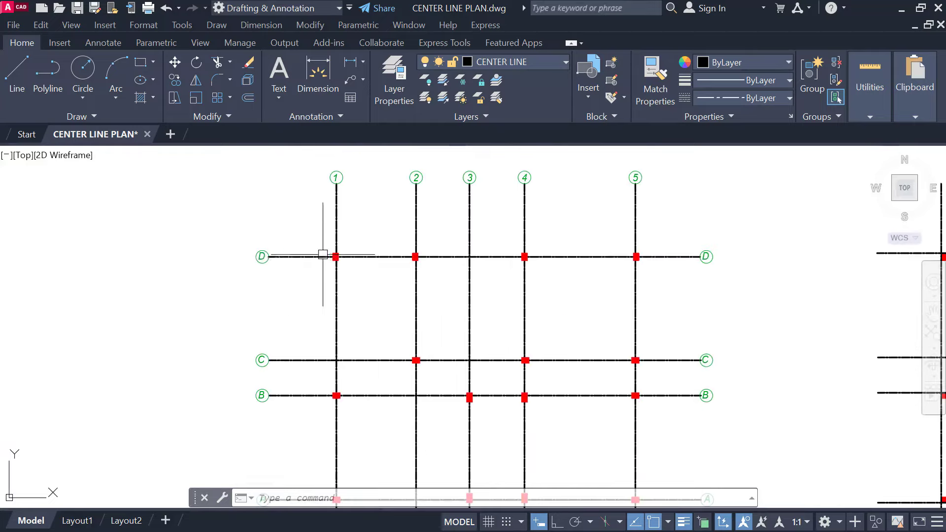
# Step: Examine the columns at the grid intersections of the original center line layout from line A up to line D
pyautogui.scroll(-1, 367, 284)
pyautogui.scroll(3, 443, 303)
pyautogui.moveTo(515, 327); pyautogui.dragTo(521, 305, button='middle')
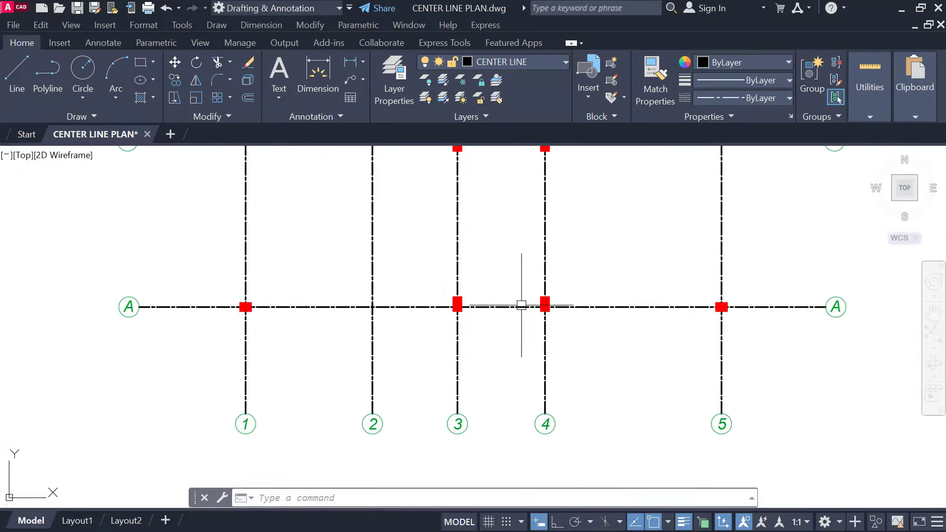
pyautogui.moveTo(148, 341); pyautogui.dragTo(171, 317, button='middle')
pyautogui.click(228, 248)
pyautogui.click(306, 315)
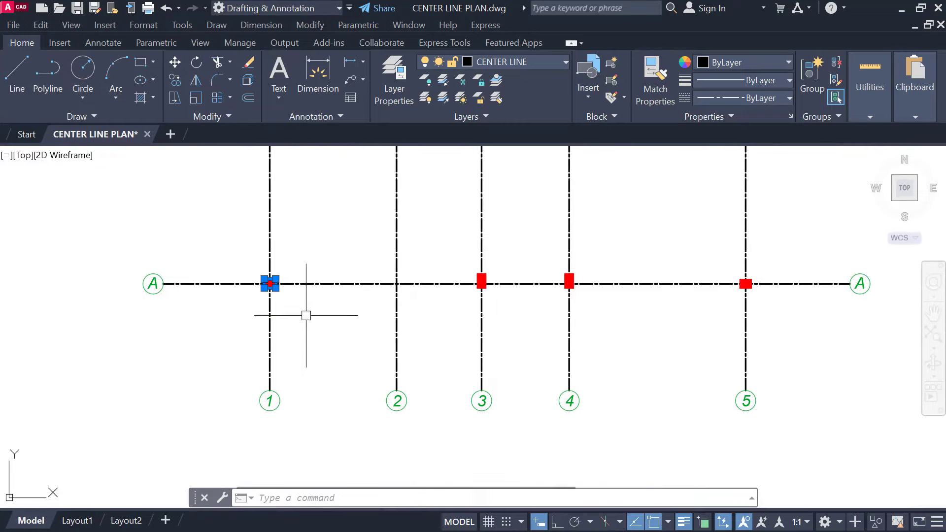
pyautogui.press('Escape')
pyautogui.scroll(-5, 268, 323)
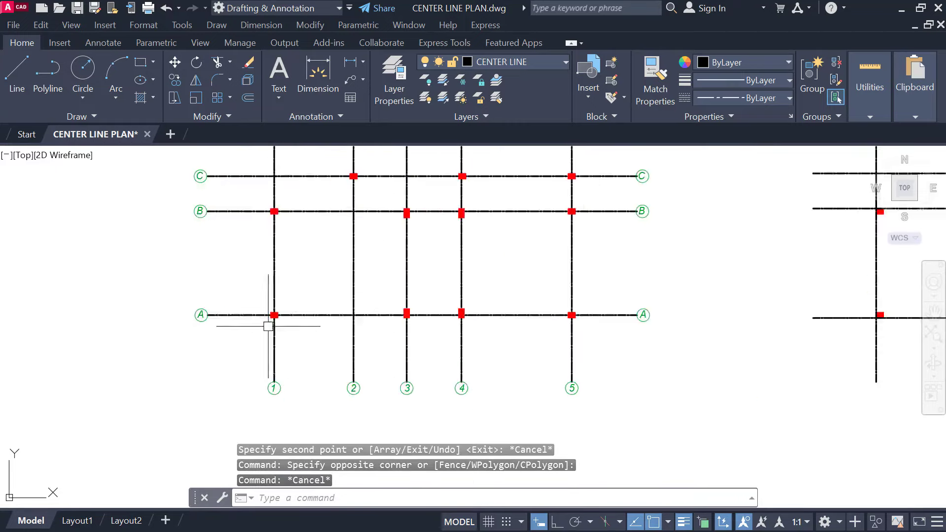
pyautogui.scroll(3, 204, 278)
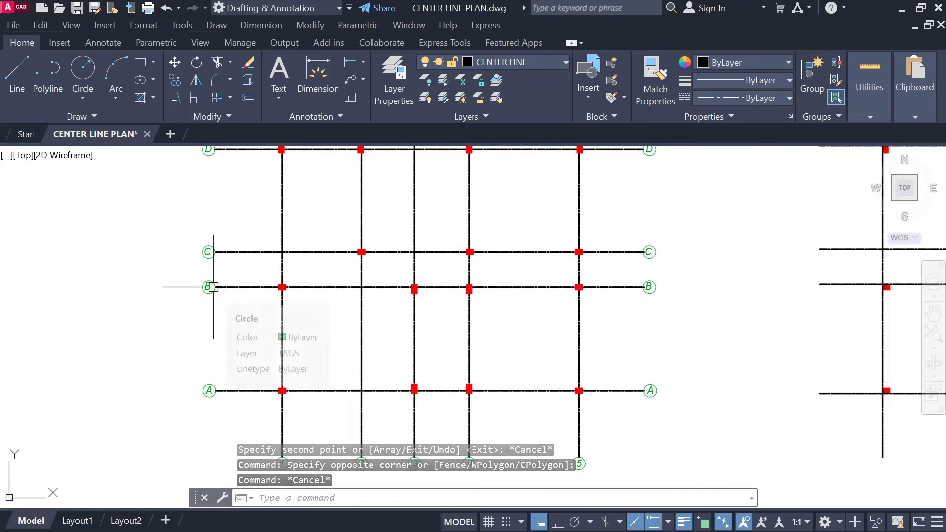
pyautogui.click(247, 271)
pyautogui.click(299, 304)
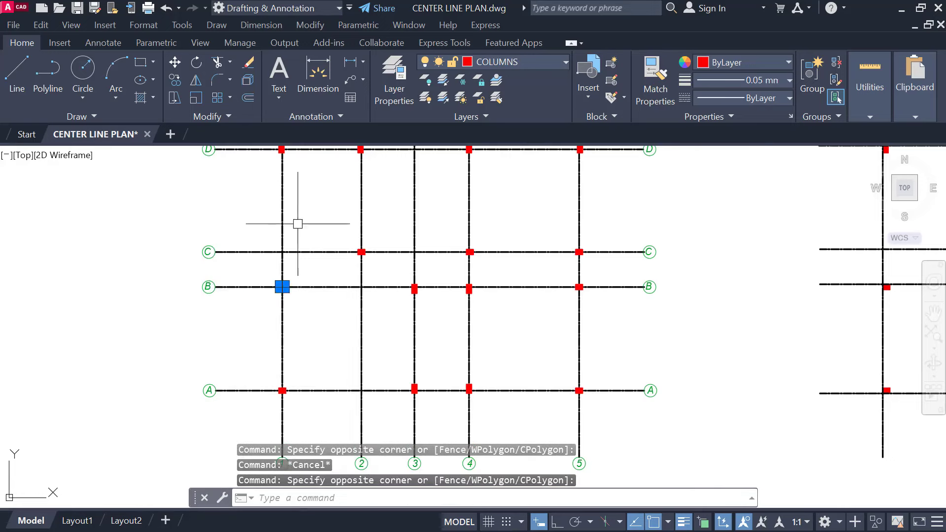
pyautogui.moveTo(268, 154); pyautogui.dragTo(270, 211, button='middle')
pyautogui.click(268, 198)
pyautogui.click(313, 249)
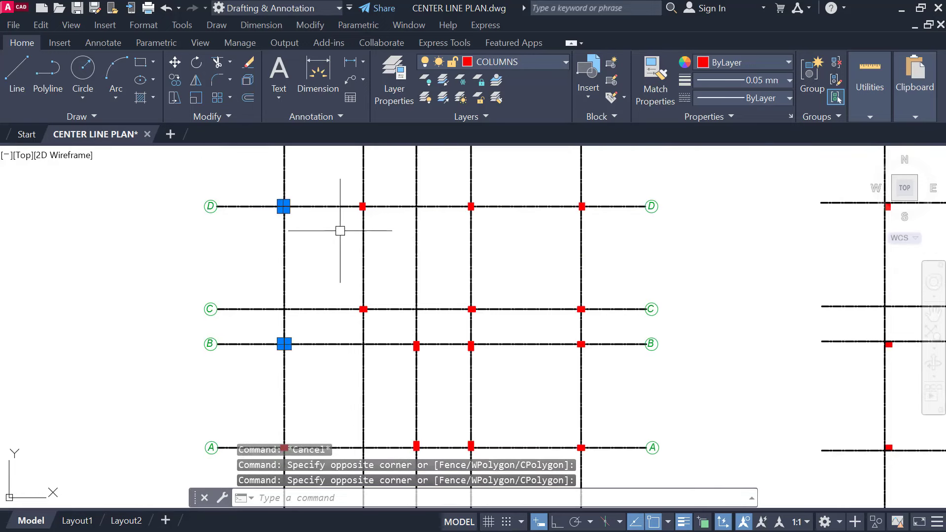
pyautogui.press('Escape')
pyautogui.click(376, 223)
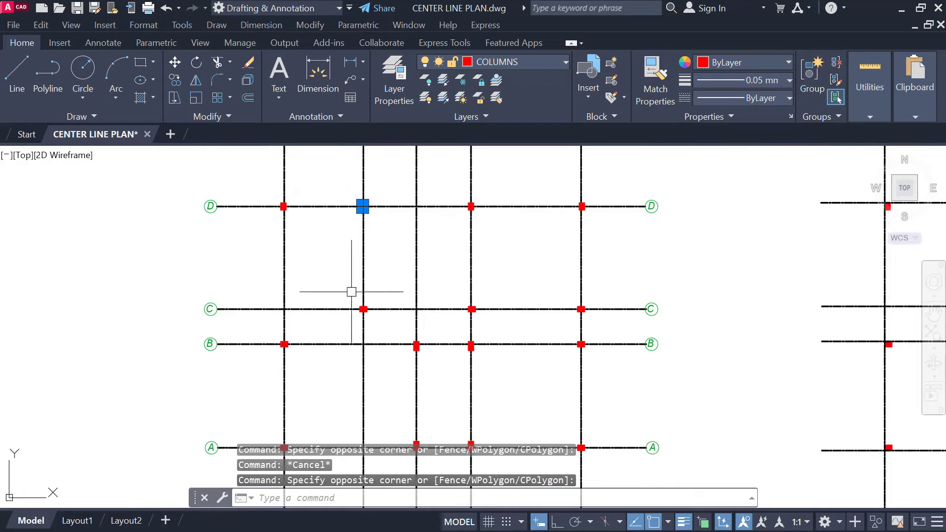
pyautogui.click(329, 280)
pyautogui.click(385, 337)
pyautogui.scroll(-2, 362, 248)
pyautogui.press('Escape')
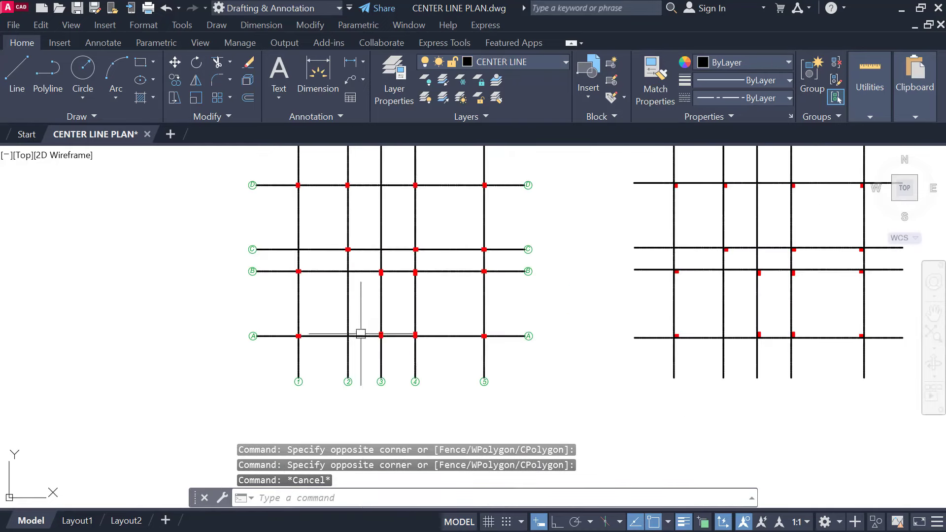
pyautogui.scroll(5, 312, 342)
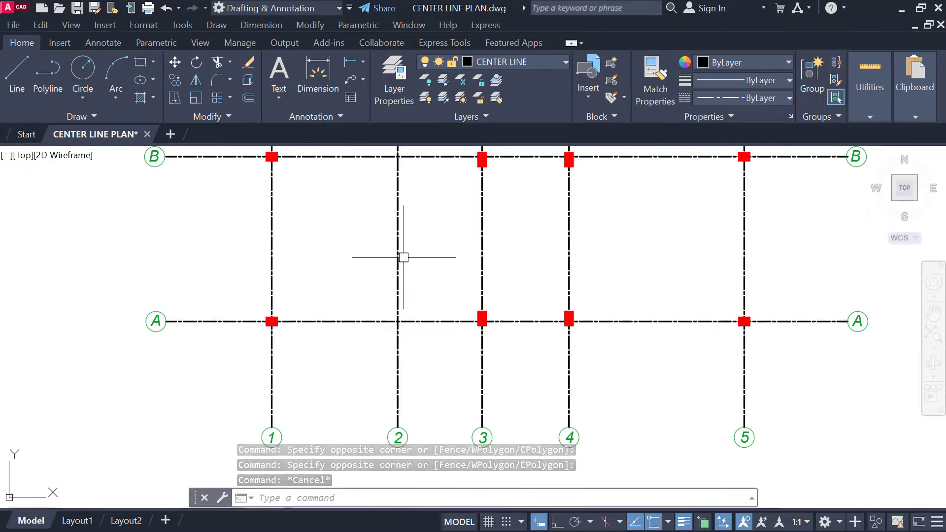
pyautogui.scroll(-2, 349, 319)
pyautogui.moveTo(602, 326); pyautogui.dragTo(588, 341, button='middle')
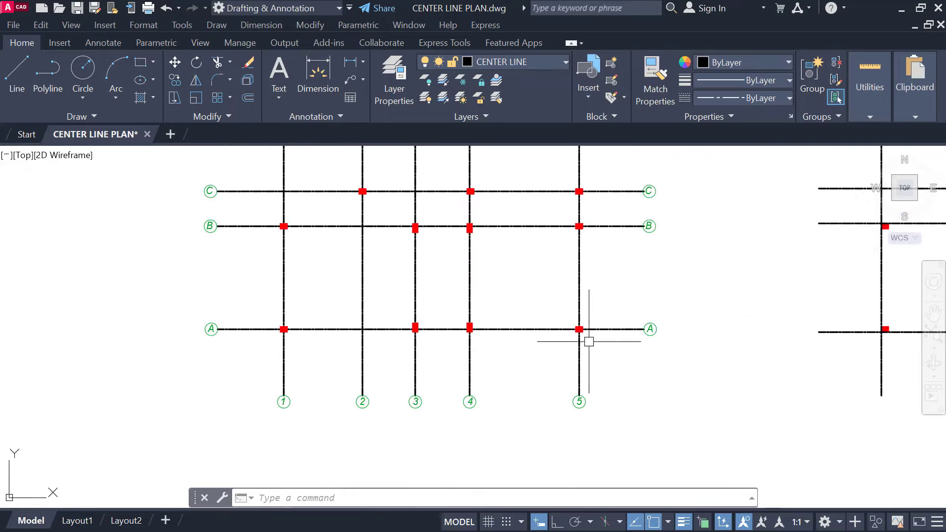
pyautogui.scroll(2, 266, 328)
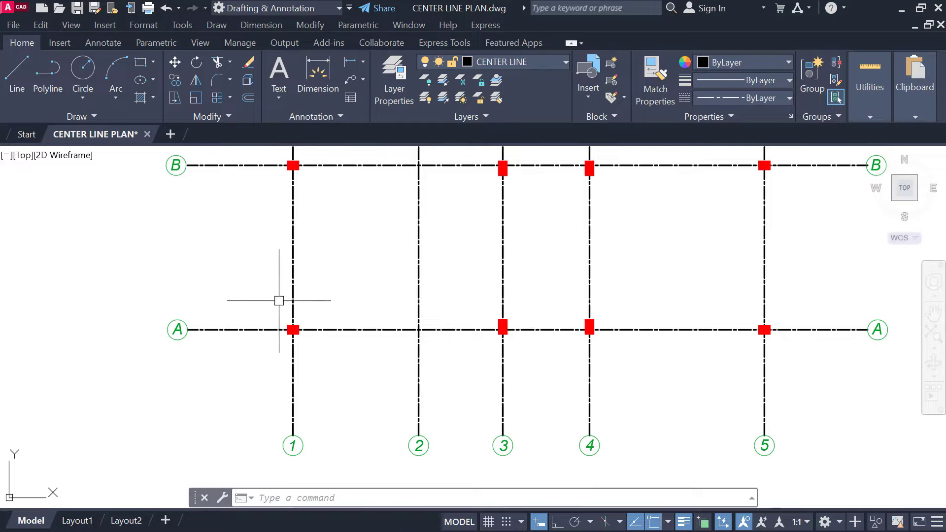
# Step: Copy the letter from the left "A" tag to a spot beside the column at grid intersection A-1
pyautogui.scroll(2, 313, 318)
pyautogui.moveTo(312, 317); pyautogui.dragTo(303, 328, button='middle')
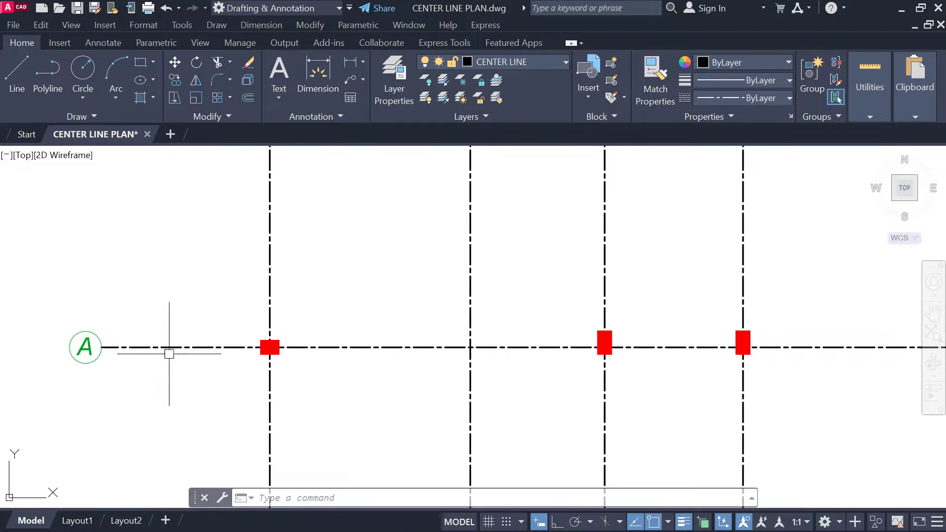
pyautogui.scroll(2, 98, 367)
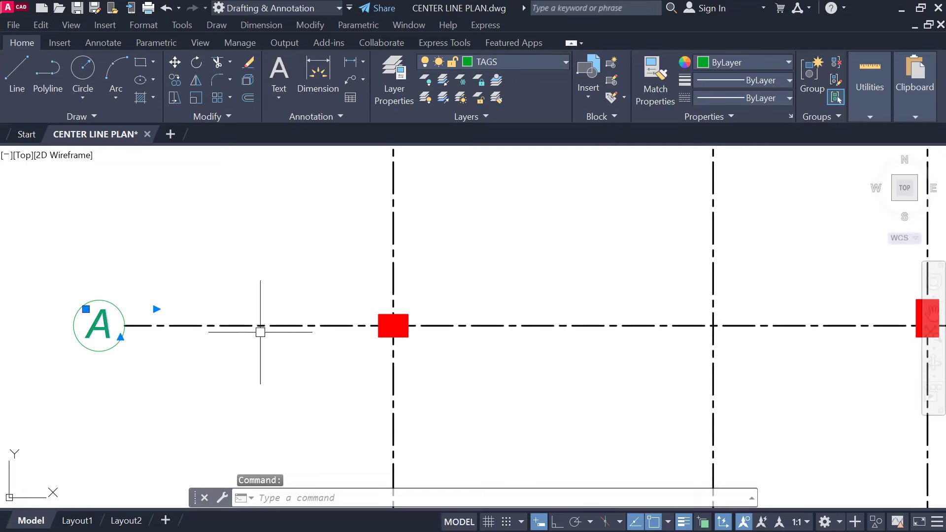
pyautogui.write('o')
pyautogui.press('Return')
pyautogui.click(99, 325)
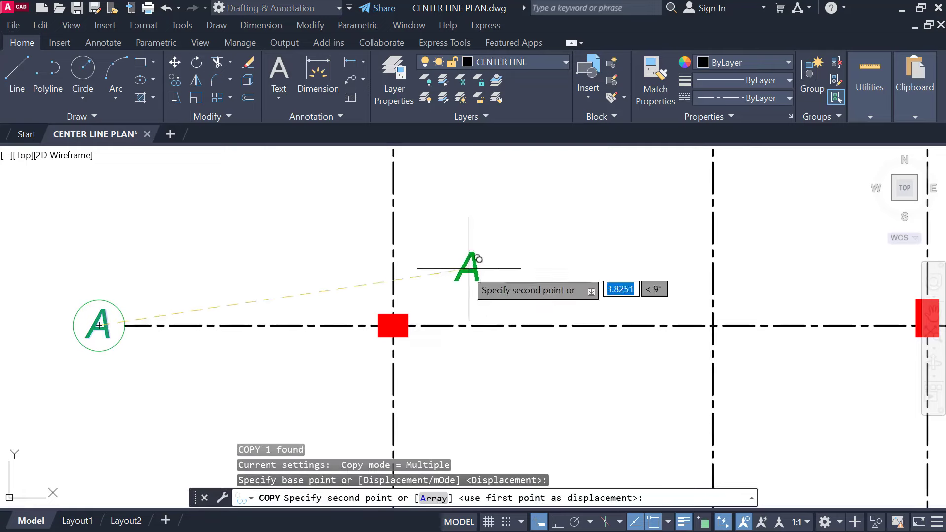
pyautogui.click(434, 281)
pyautogui.press('Escape')
# Step: Change the copied letter beside the column at A-1 to "C1"
pyautogui.doubleClick(425, 290)
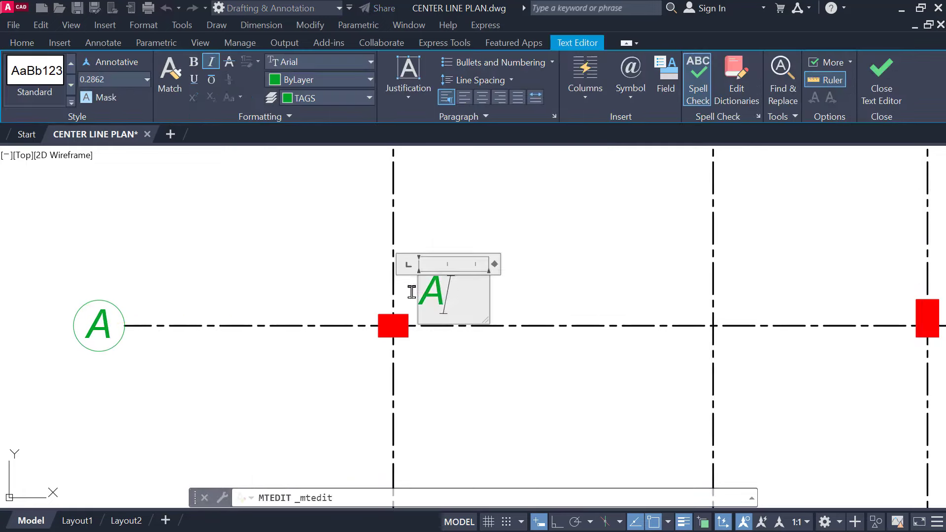
pyautogui.write('C1')
pyautogui.click(568, 288)
# Step: Copy the "C1" label to the columns where line A meets lines 3, 4 and 5
pyautogui.scroll(-3, 568, 288)
pyautogui.moveTo(568, 288)
pyautogui.mouseDown(button='middle')
pyautogui.moveTo(494, 275)
pyautogui.moveTo(433, 296)
pyautogui.mouseUp(button='middle')
pyautogui.scroll(2, 369, 290)
pyautogui.moveTo(369, 290); pyautogui.dragTo(336, 293, button='middle')
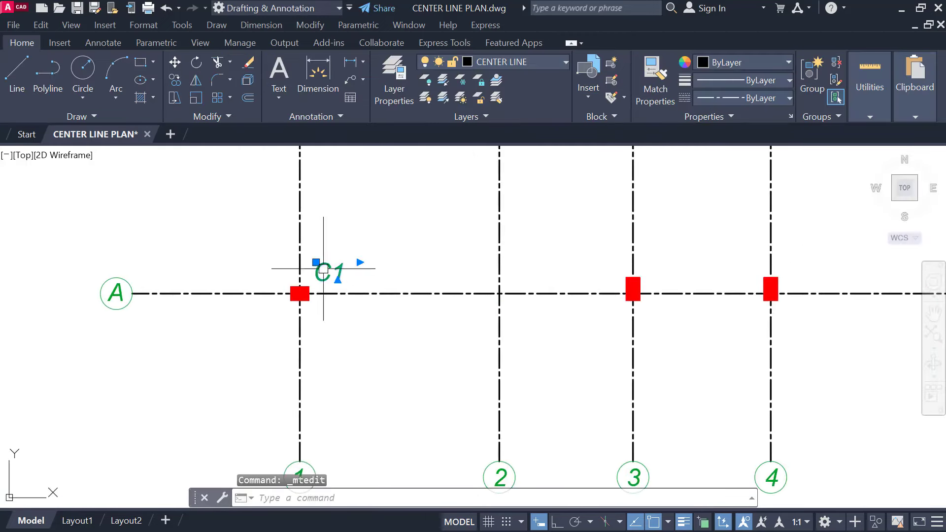
pyautogui.write('CO')
pyautogui.press('Return')
pyautogui.scroll(4, 333, 290)
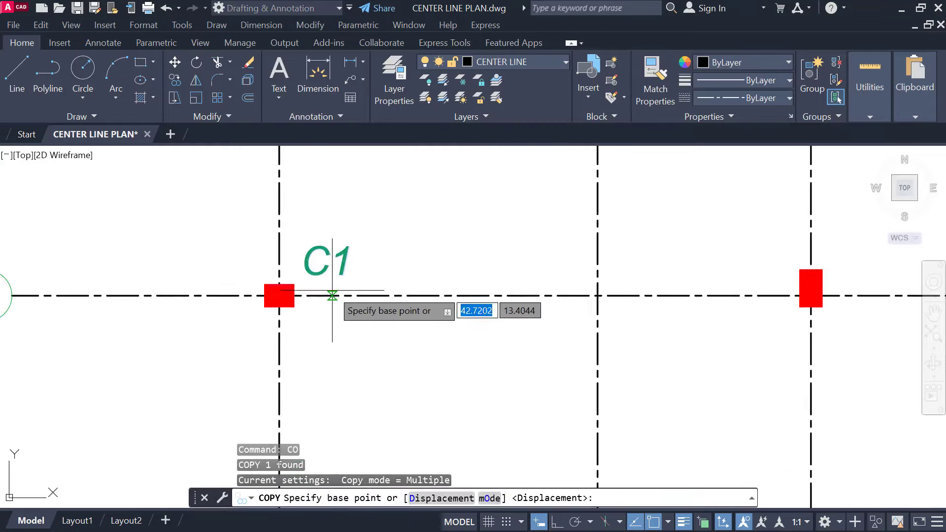
pyautogui.click(299, 284)
pyautogui.moveTo(522, 291); pyautogui.dragTo(99, 306, button='middle')
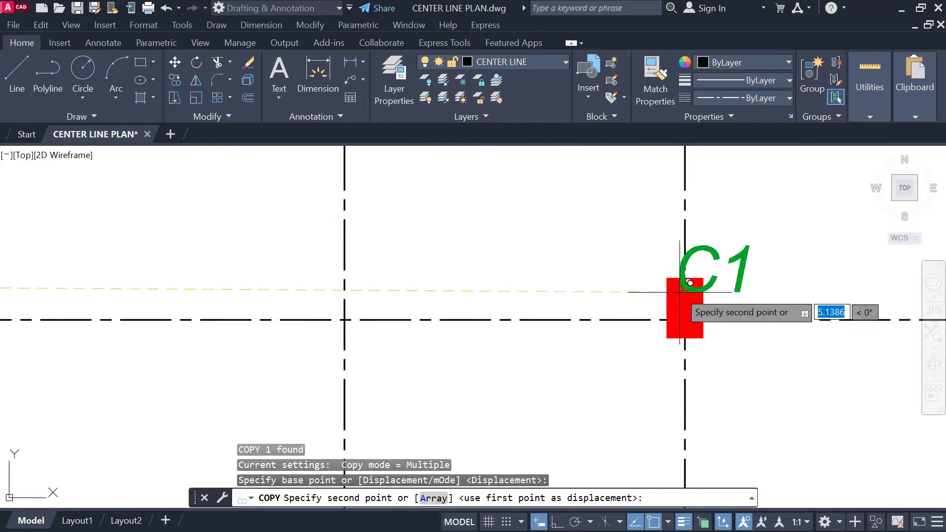
pyautogui.click(703, 277)
pyautogui.scroll(-2, 701, 317)
pyautogui.moveTo(656, 318); pyautogui.dragTo(388, 320, button='middle')
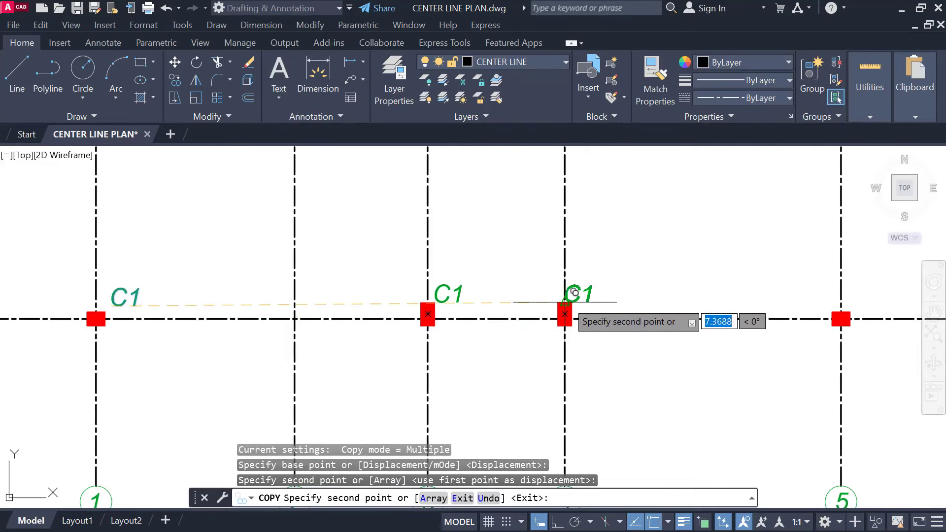
pyautogui.click(564, 319)
pyautogui.moveTo(829, 325); pyautogui.dragTo(650, 325, button='middle')
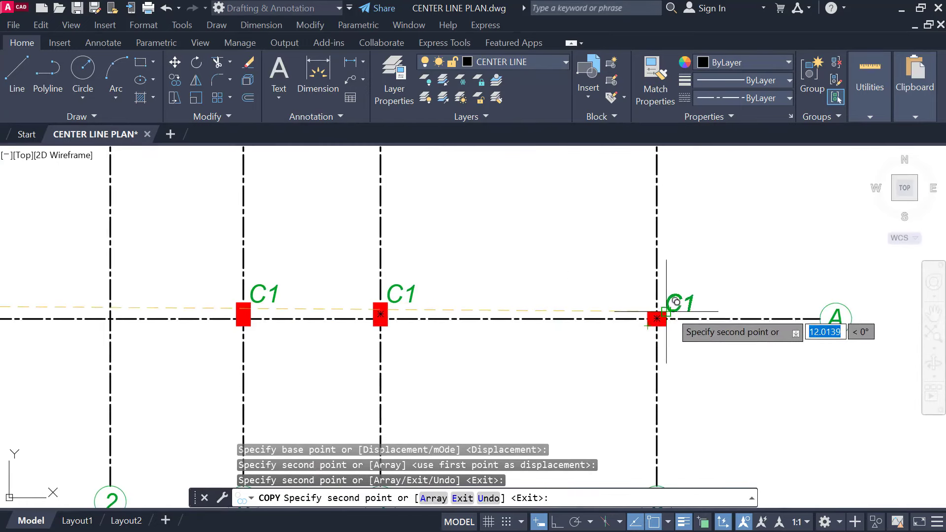
pyautogui.click(657, 319)
# Step: Place further "C1" copies beside the columns where line B meets lines 5, 4, 3 and 1
pyautogui.scroll(-2, 658, 319)
pyautogui.moveTo(657, 253); pyautogui.dragTo(634, 296, button='middle')
pyautogui.scroll(2, 646, 208)
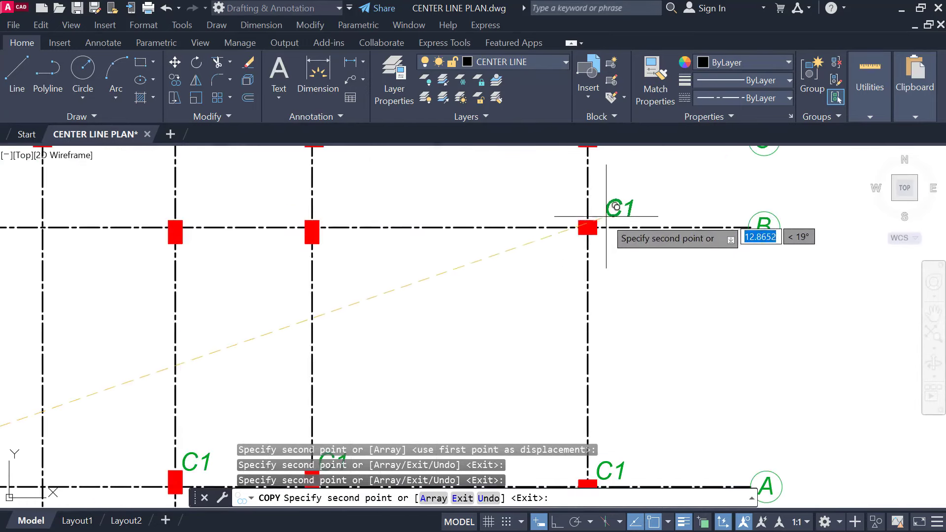
pyautogui.click(603, 212)
pyautogui.click(327, 211)
pyautogui.moveTo(261, 235); pyautogui.dragTo(433, 258, button='middle')
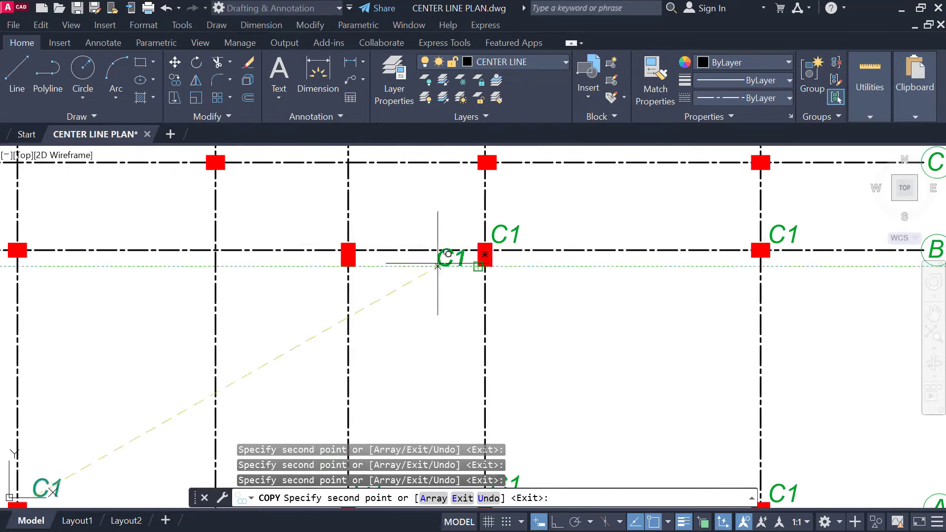
pyautogui.click(191, 212)
pyautogui.moveTo(184, 254); pyautogui.dragTo(339, 284, button='middle')
pyautogui.click(245, 261)
# Step: Place "C1" copies beside the columns where line C meets lines 2, 4 and 5
pyautogui.click(381, 204)
pyautogui.click(640, 210)
pyautogui.moveTo(898, 221); pyautogui.dragTo(542, 238, button='middle')
pyautogui.click(557, 231)
# Step: Place "C1" copies beside the columns where line D meets lines 5, 4, 2 and 1, and finish copying
pyautogui.moveTo(573, 181); pyautogui.dragTo(560, 371, button='middle')
pyautogui.moveTo(580, 162); pyautogui.dragTo(573, 226, button='middle')
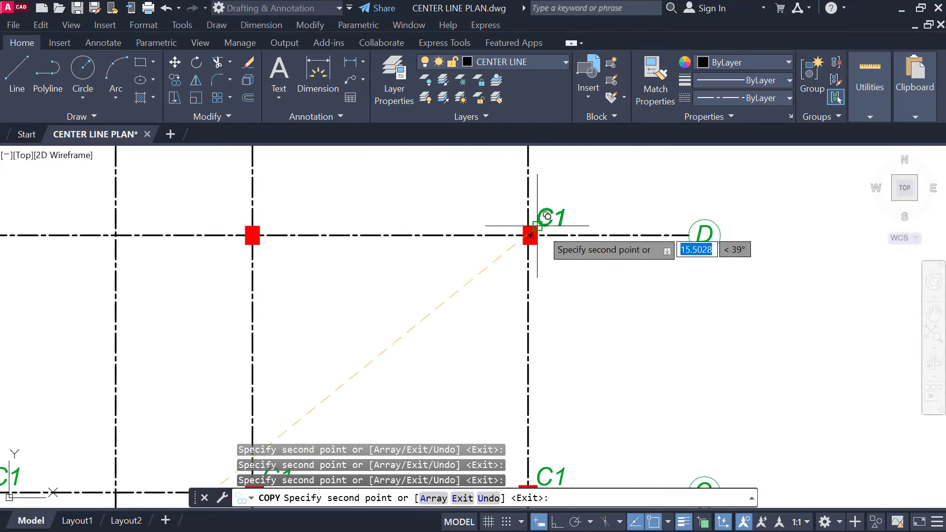
pyautogui.moveTo(326, 237); pyautogui.dragTo(457, 249, button='middle')
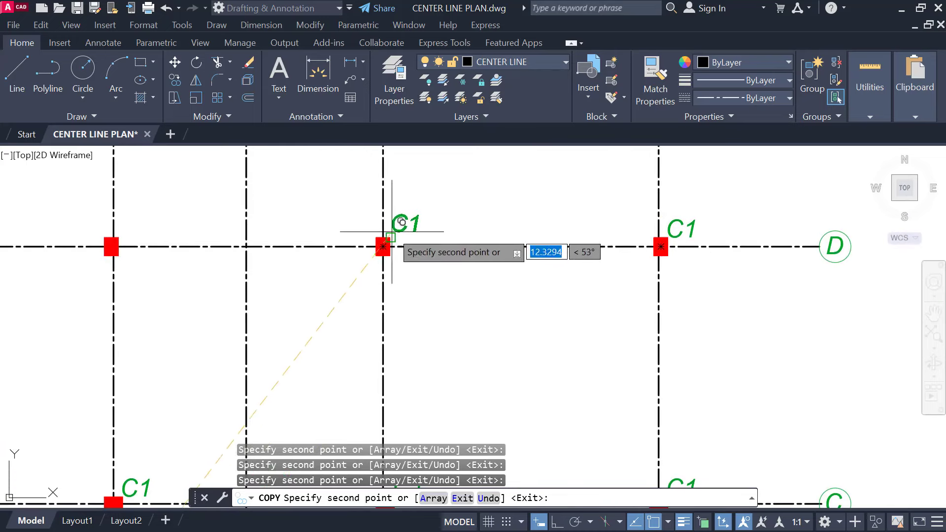
pyautogui.click(389, 237)
pyautogui.moveTo(182, 248); pyautogui.dragTo(369, 259, button='middle')
pyautogui.click(305, 247)
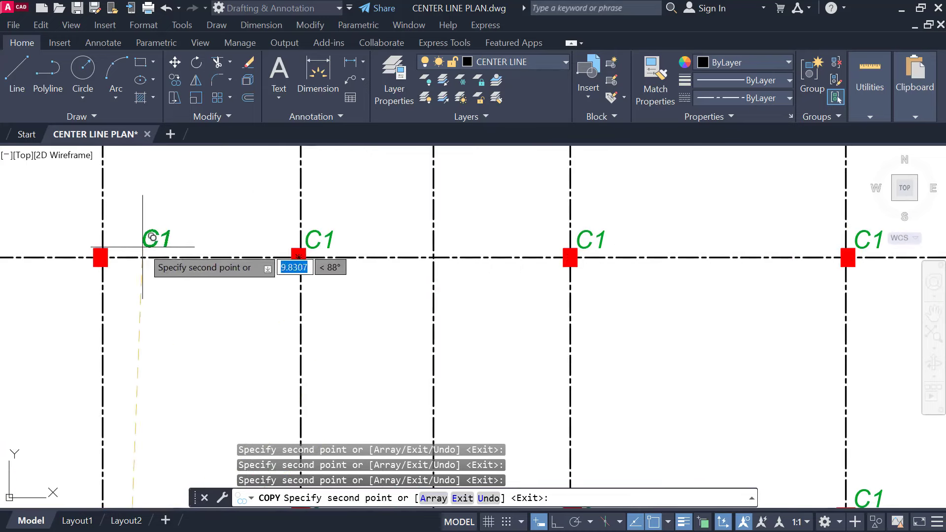
pyautogui.click(108, 247)
pyautogui.scroll(-3, 190, 211)
pyautogui.press('Escape')
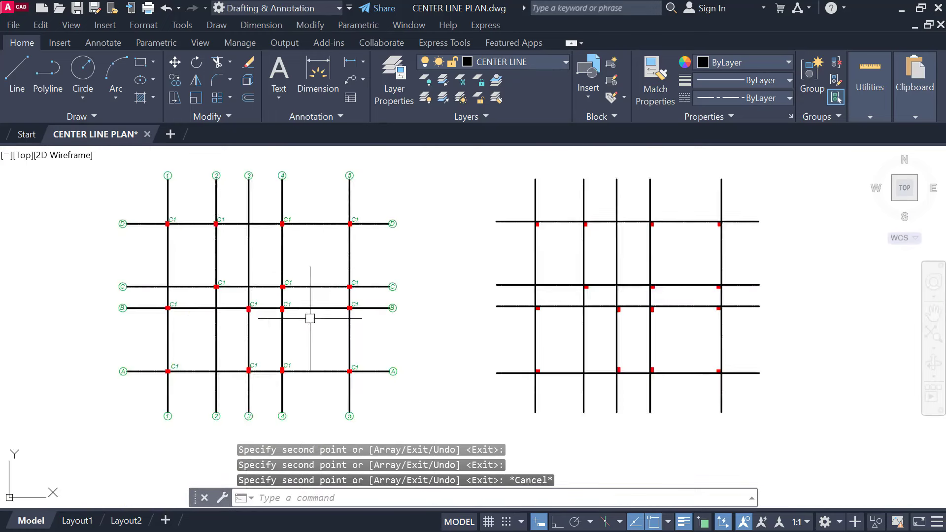
# Step: Renumber the line A column labels at lines 3, 4 and 5 as C2, C3 and C4
pyautogui.moveTo(310, 318); pyautogui.dragTo(418, 278, button='middle')
pyautogui.scroll(5, 274, 329)
pyautogui.moveTo(545, 321); pyautogui.dragTo(430, 314, button='middle')
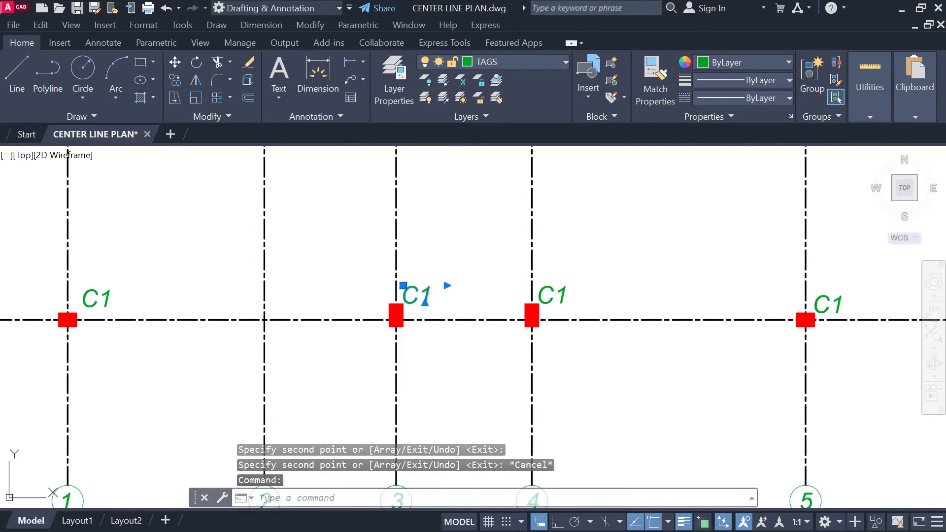
pyautogui.doubleClick(418, 297)
pyautogui.click(637, 327)
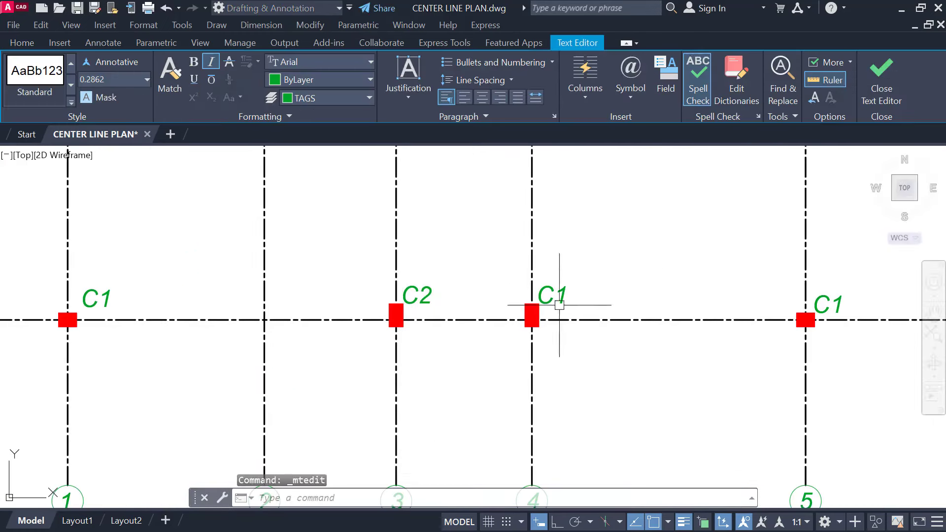
pyautogui.doubleClick(552, 294)
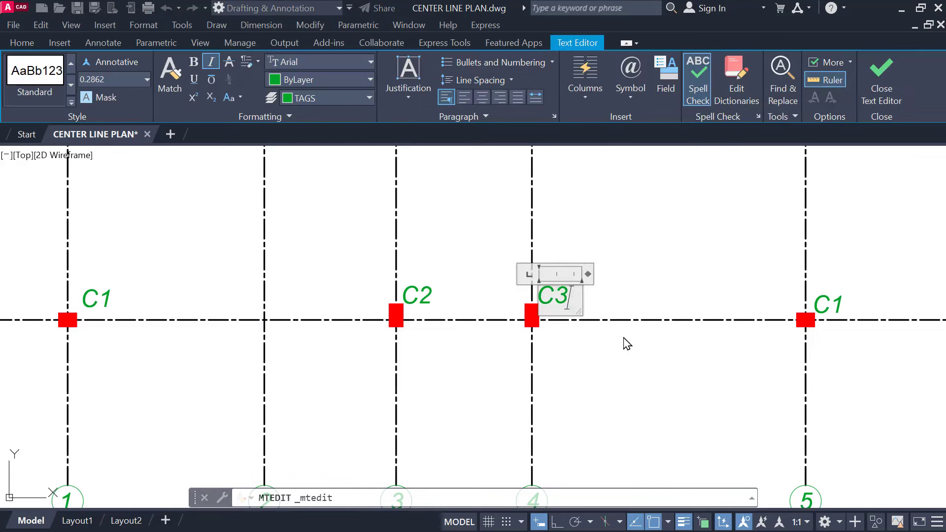
pyautogui.click(605, 319)
pyautogui.moveTo(701, 383); pyautogui.dragTo(353, 383, button='middle')
pyautogui.doubleClick(483, 302)
pyautogui.moveTo(496, 308); pyautogui.dragTo(482, 308)
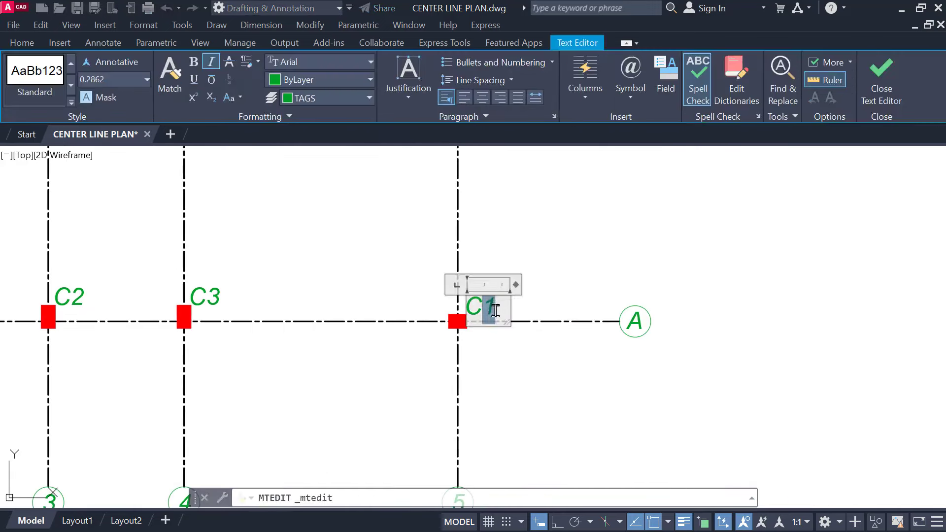
pyautogui.click(542, 355)
# Step: Renumber the line B column labels at lines 5, 4, 3 and 1 as C5, C6, C7 and C8
pyautogui.moveTo(489, 162); pyautogui.dragTo(517, 404, button='middle')
pyautogui.doubleClick(517, 282)
pyautogui.moveTo(520, 287); pyautogui.dragTo(504, 286)
pyautogui.write('5')
pyautogui.click(558, 364)
pyautogui.doubleClick(491, 283)
pyautogui.write('6')
pyautogui.doubleClick(370, 281)
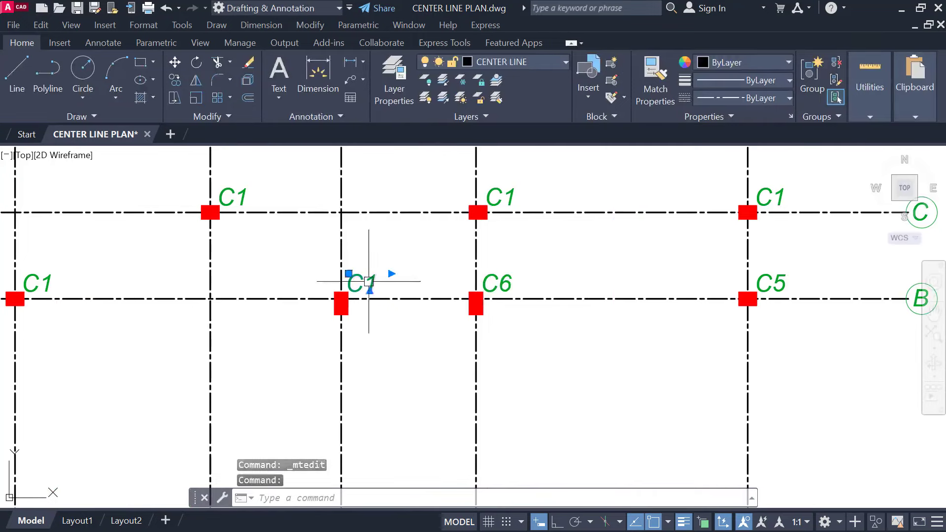
pyautogui.write('7')
pyautogui.moveTo(71, 273); pyautogui.dragTo(394, 287, button='middle')
pyautogui.doubleClick(362, 297)
pyautogui.write('8')
# Step: Renumber the line C column labels at lines 2, 4 and 5 as C9, C10 and C11
pyautogui.moveTo(556, 217); pyautogui.dragTo(359, 288, button='middle')
pyautogui.write('9')
pyautogui.doubleClick(633, 274)
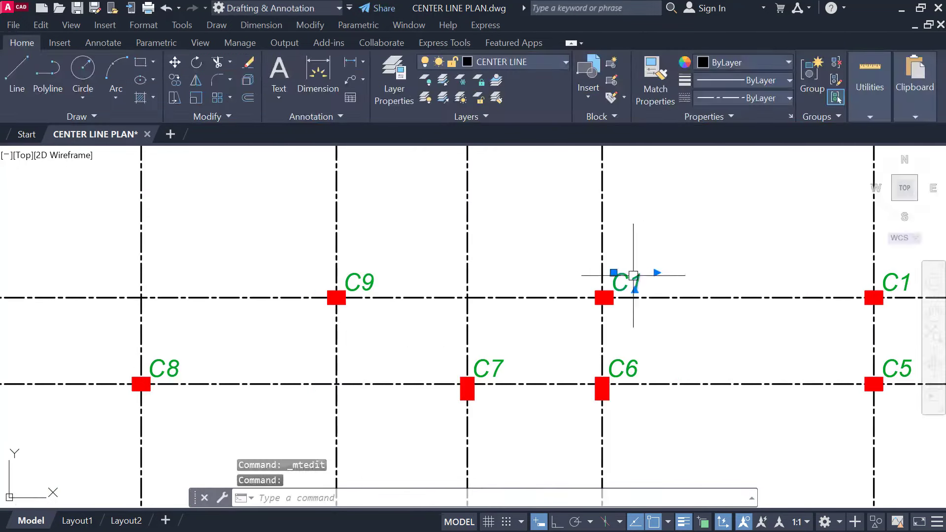
pyautogui.write('10')
pyautogui.moveTo(868, 296); pyautogui.dragTo(578, 295, button='middle')
pyautogui.doubleClick(603, 282)
pyautogui.moveTo(625, 287); pyautogui.dragTo(609, 287)
pyautogui.write('11')
# Step: Renumber the line D column labels at lines 5, 4, 2 and 1 as C12, C13, C14 and C15
pyautogui.scroll(-1, 735, 200)
pyautogui.scroll(1, 735, 199)
pyautogui.doubleClick(735, 201)
pyautogui.write('2')
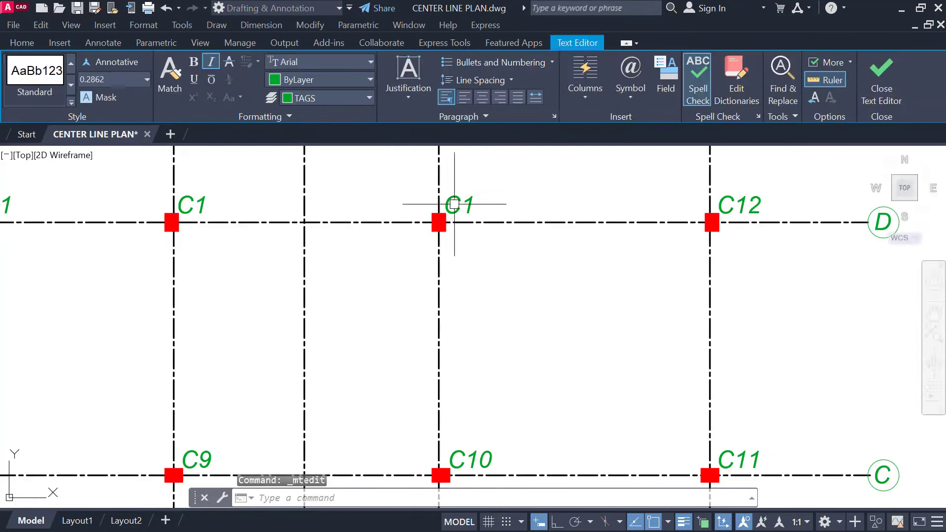
pyautogui.doubleClick(454, 204)
pyautogui.write('3')
pyautogui.doubleClick(445, 209)
pyautogui.write('4')
pyautogui.doubleClick(396, 208)
pyautogui.write('5')
pyautogui.click(467, 227)
pyautogui.scroll(-2, 392, 261)
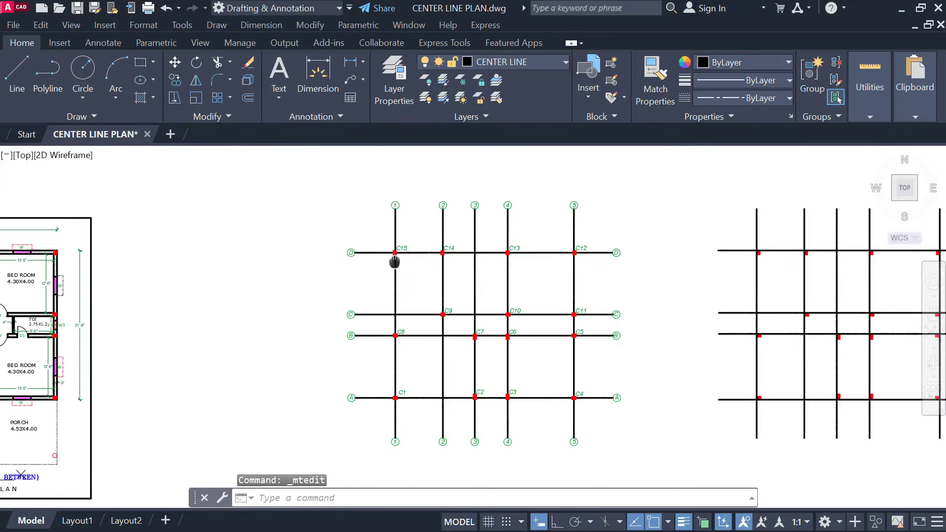
pyautogui.scroll(2, 376, 226)
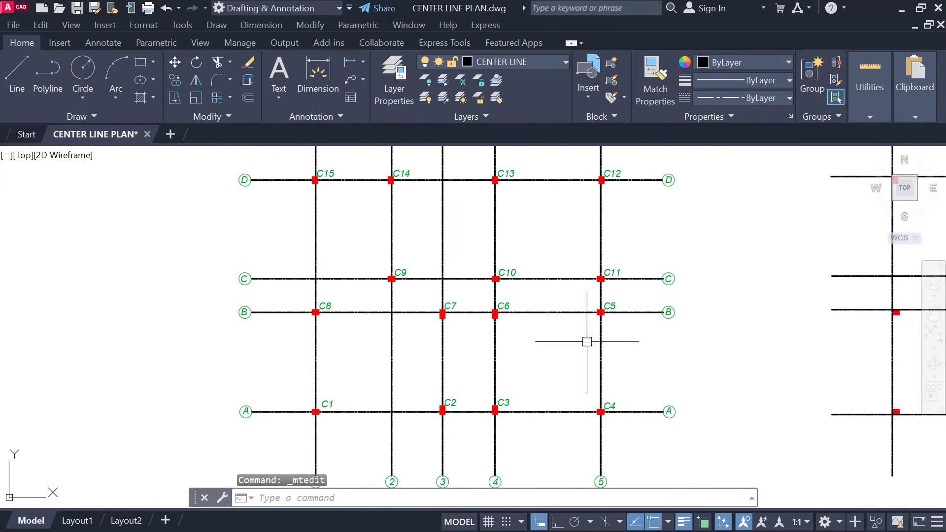
# Step: Check the column labels C1 to C15 and the line tags across the tagged grid
pyautogui.moveTo(587, 341); pyautogui.dragTo(573, 306, button='middle')
pyautogui.moveTo(600, 258); pyautogui.dragTo(590, 303, button='middle')
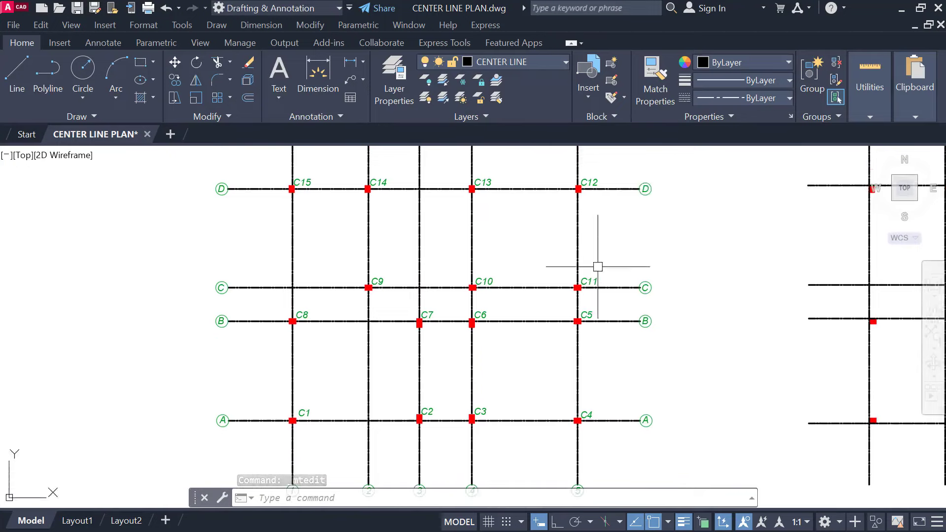
pyautogui.scroll(2, 305, 175)
pyautogui.scroll(4, 304, 178)
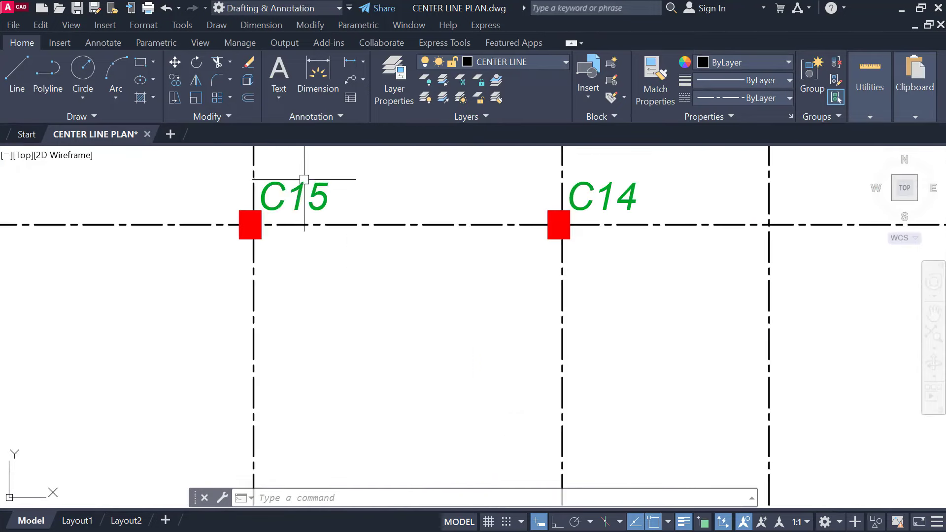
pyautogui.scroll(-6, 296, 198)
pyautogui.moveTo(370, 333); pyautogui.dragTo(353, 299, button='middle')
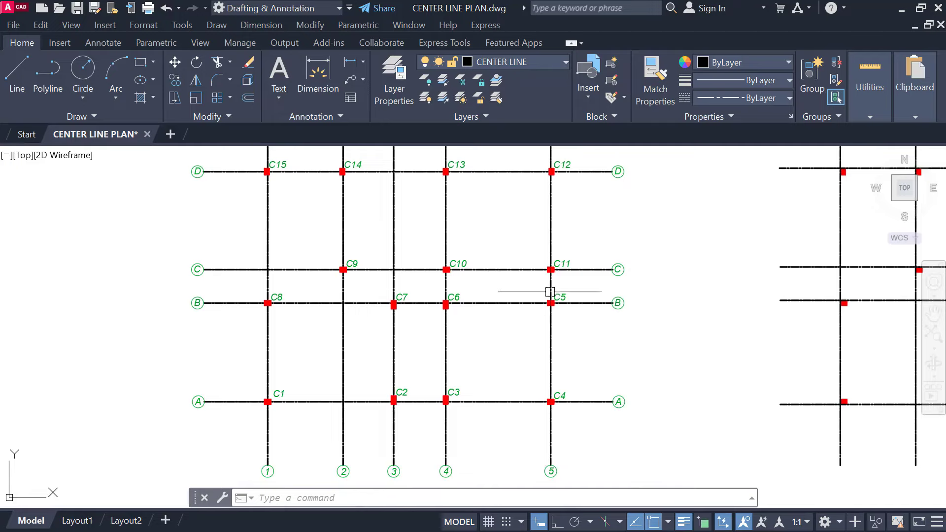
pyautogui.moveTo(439, 274)
pyautogui.mouseDown(button='middle')
pyautogui.moveTo(441, 323)
pyautogui.moveTo(436, 292)
pyautogui.mouseUp(button='middle')
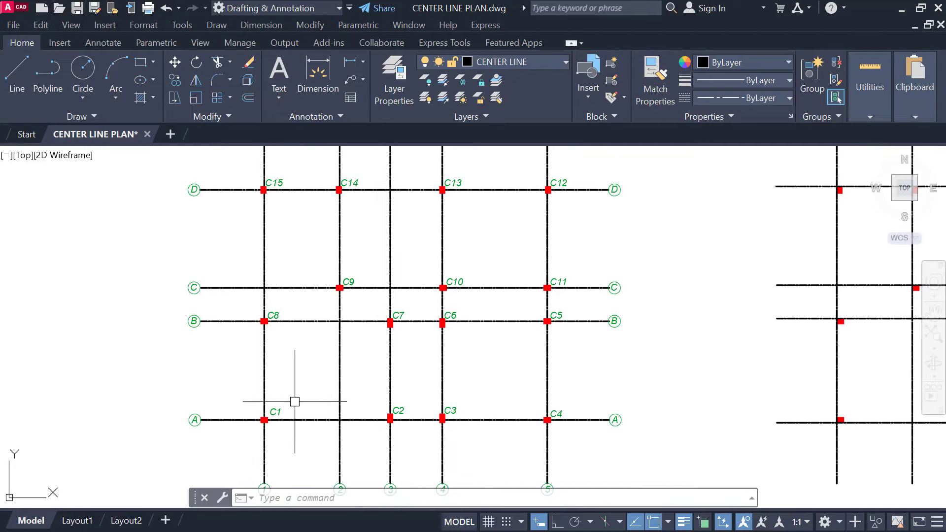
# Step: Copy the entire tagged grid, with its columns and labels, horizontally to the far side of the untagged grid
pyautogui.scroll(-2, 250, 273)
pyautogui.click(508, 165)
pyautogui.press('Escape')
pyautogui.click(509, 165)
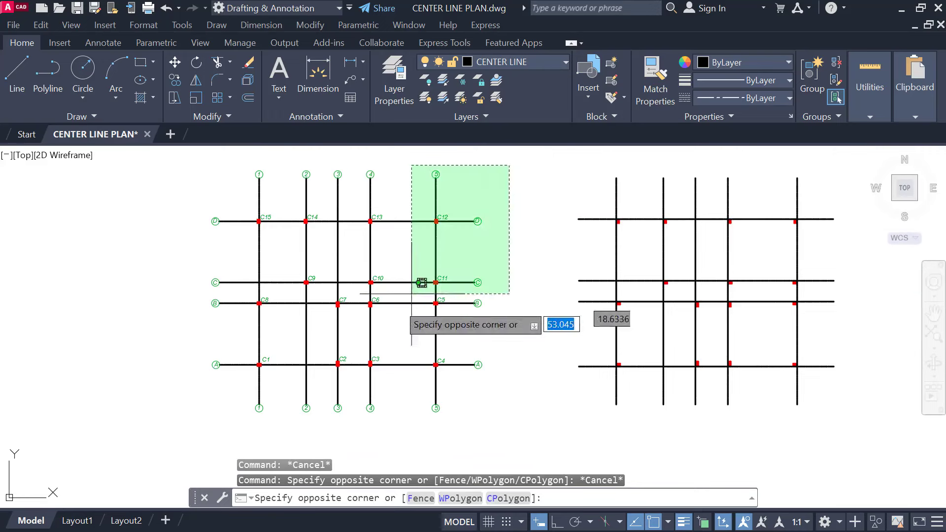
pyautogui.click(205, 419)
pyautogui.write('C')
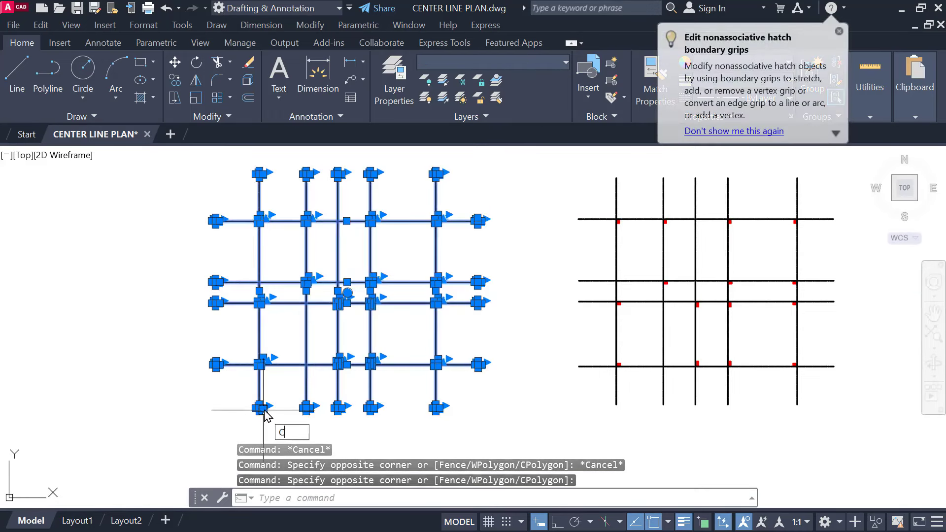
pyautogui.write('O')
pyautogui.press('Return')
pyautogui.click(289, 338)
pyautogui.moveTo(515, 349); pyautogui.dragTo(242, 359, button='middle')
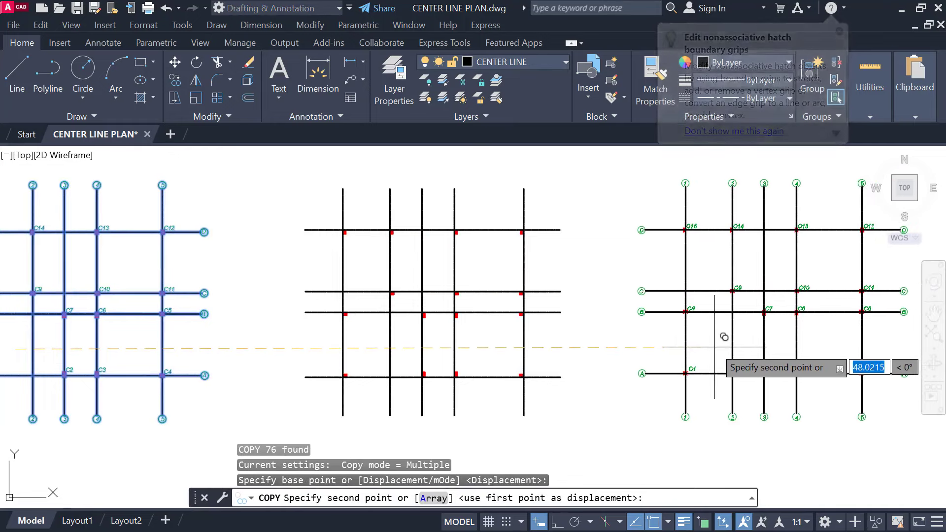
pyautogui.click(743, 347)
pyautogui.press('Escape')
pyautogui.moveTo(493, 323); pyautogui.dragTo(783, 322, button='middle')
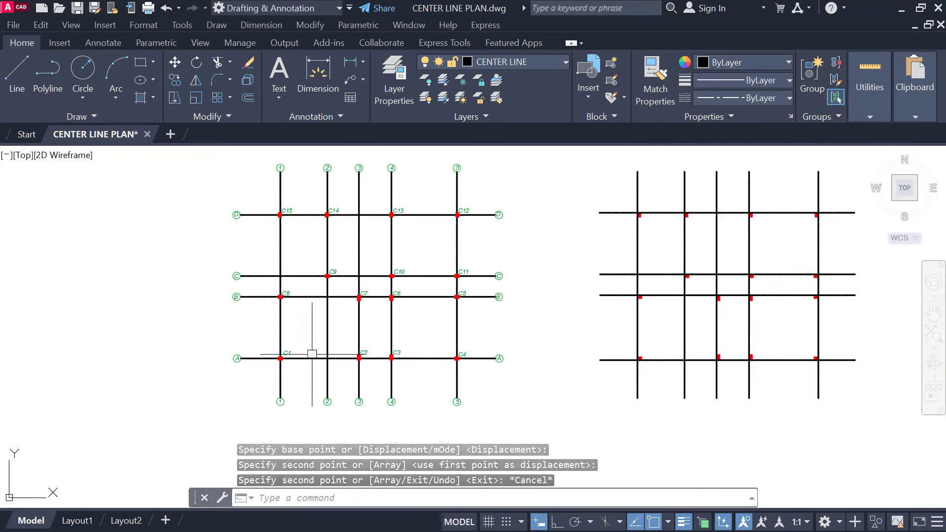
# Step: Move the C1 label at the intersection of lines A and 1 upward, farther above line A
pyautogui.scroll(5, 291, 352)
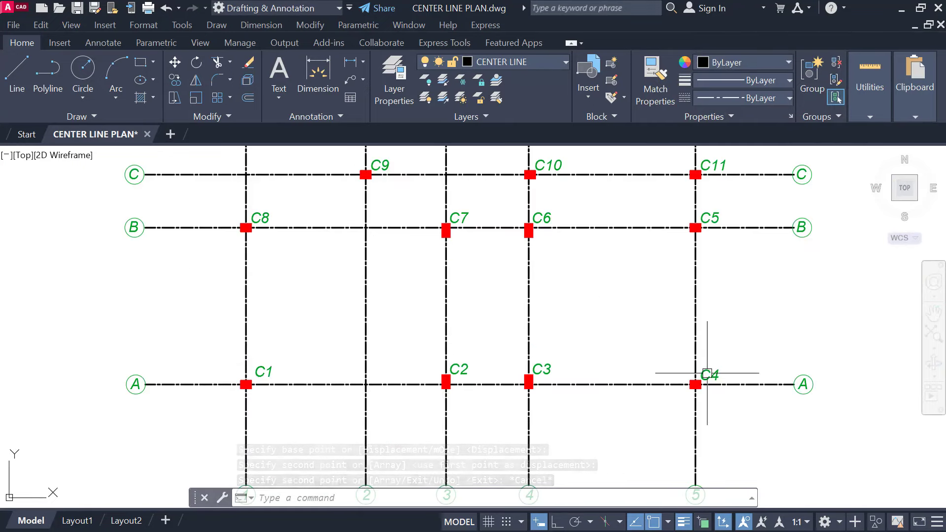
pyautogui.moveTo(265, 375); pyautogui.dragTo(321, 310, button='middle')
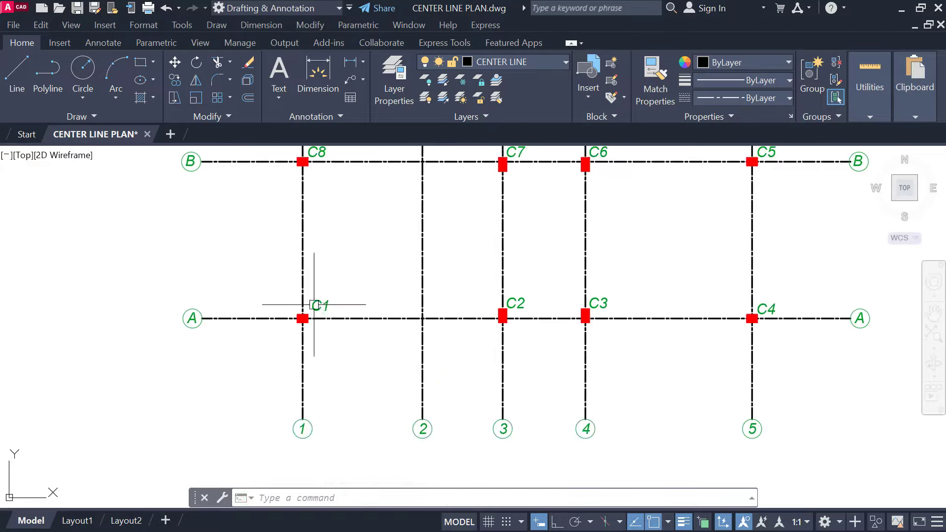
pyautogui.scroll(2, 295, 315)
pyautogui.scroll(-2, 306, 322)
pyautogui.scroll(4, 527, 321)
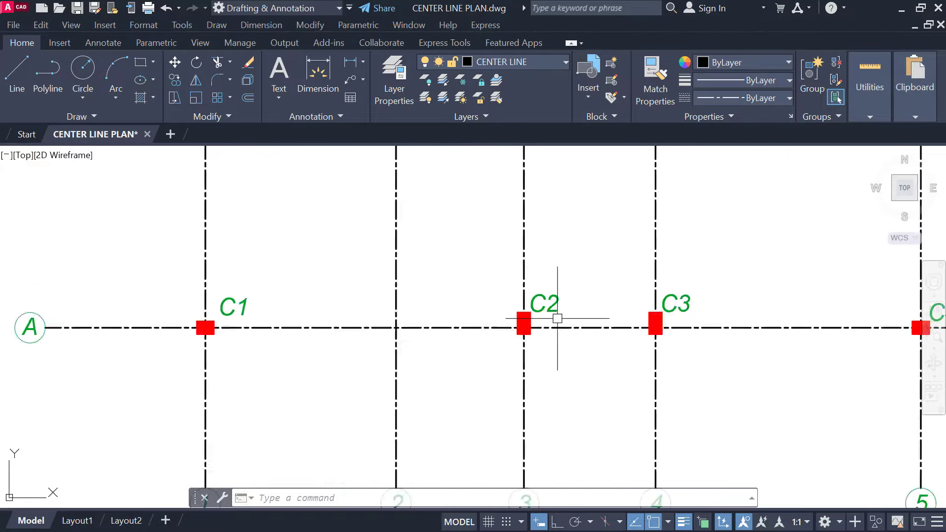
pyautogui.moveTo(69, 316); pyautogui.dragTo(274, 308, button='middle')
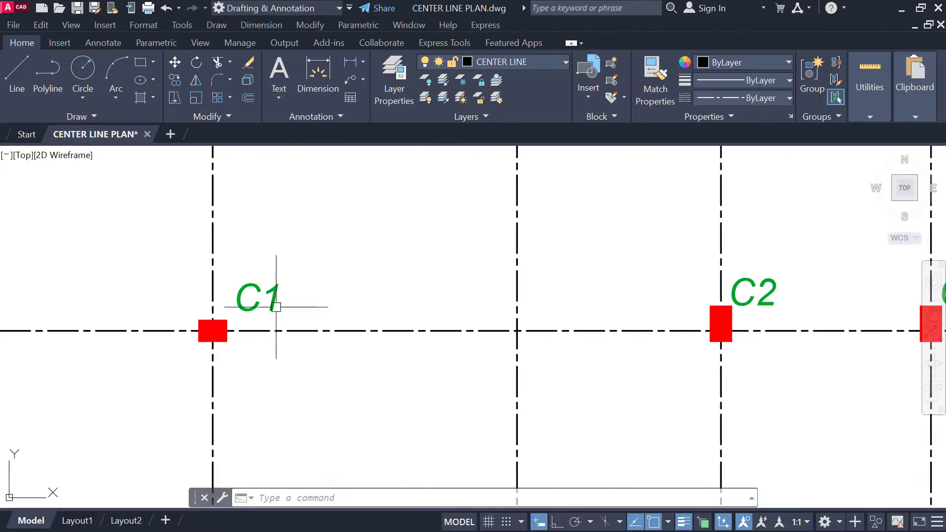
pyautogui.scroll(-2, 302, 270)
pyautogui.scroll(2, 317, 281)
pyautogui.moveTo(317, 281); pyautogui.dragTo(341, 256, button='middle')
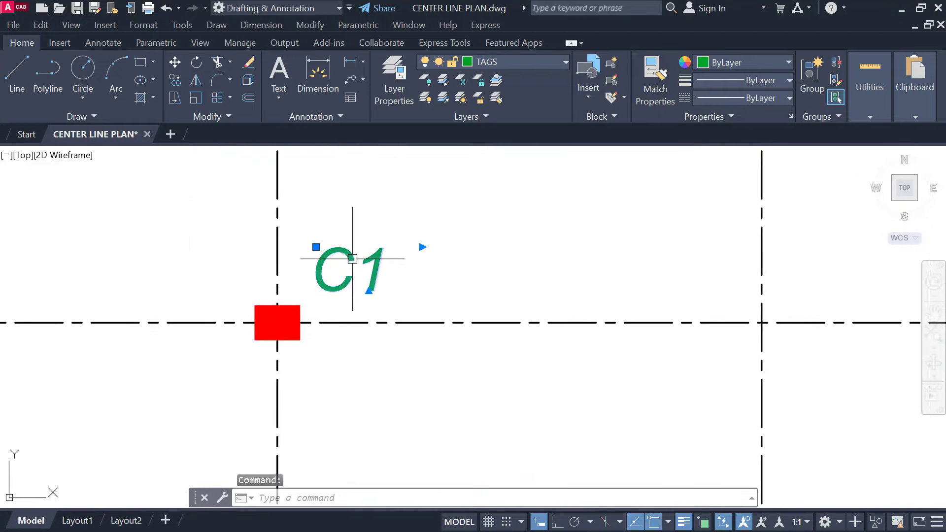
pyautogui.moveTo(358, 283); pyautogui.dragTo(364, 217)
# Step: Add the column size 9" X 12" below C1 in the label and widen the text box to fit it on one line
pyautogui.doubleClick(382, 207)
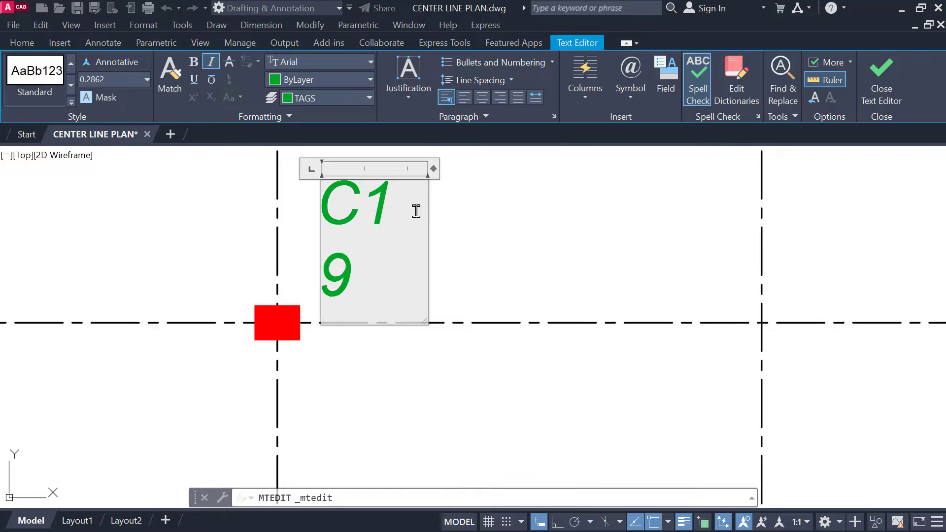
pyautogui.press('Return')
pyautogui.write('X')
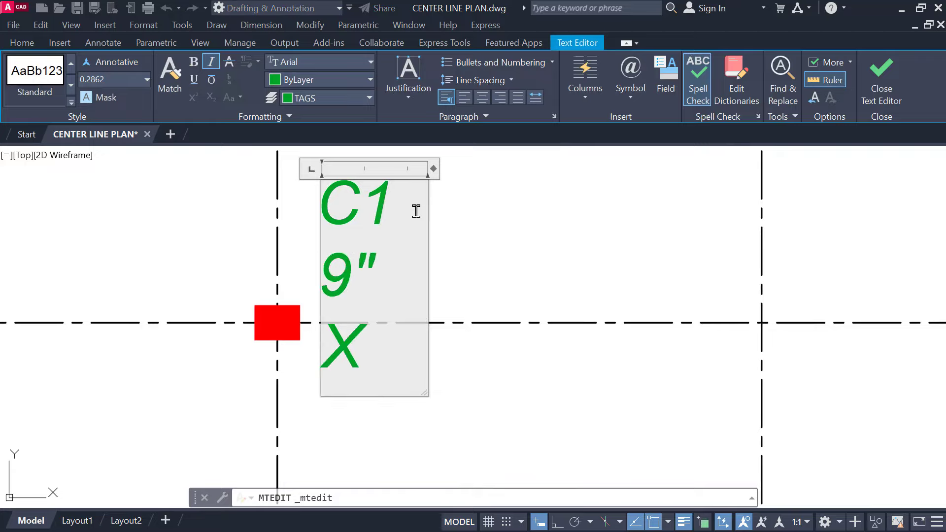
pyautogui.write(' 12”')
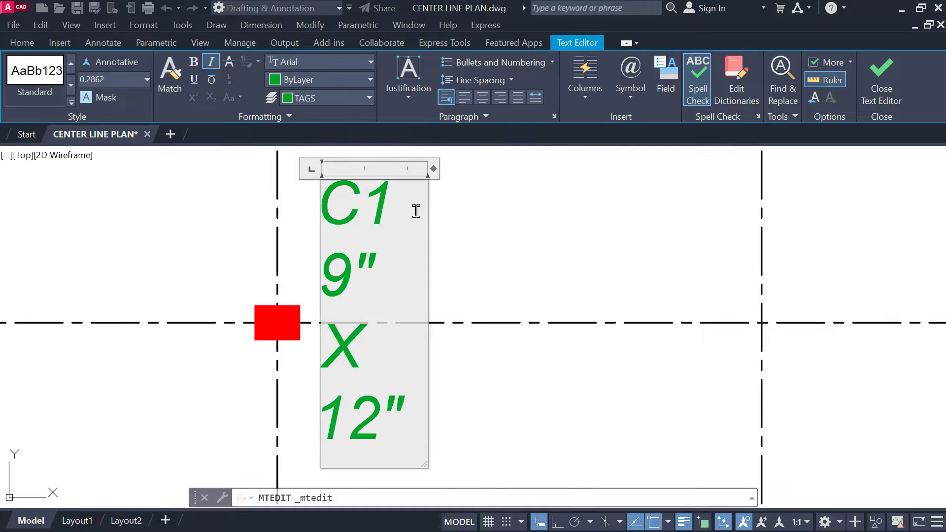
pyautogui.moveTo(427, 466); pyautogui.dragTo(618, 325)
# Step: Center both lines of the C1 label text
pyautogui.moveTo(591, 290); pyautogui.dragTo(150, 133)
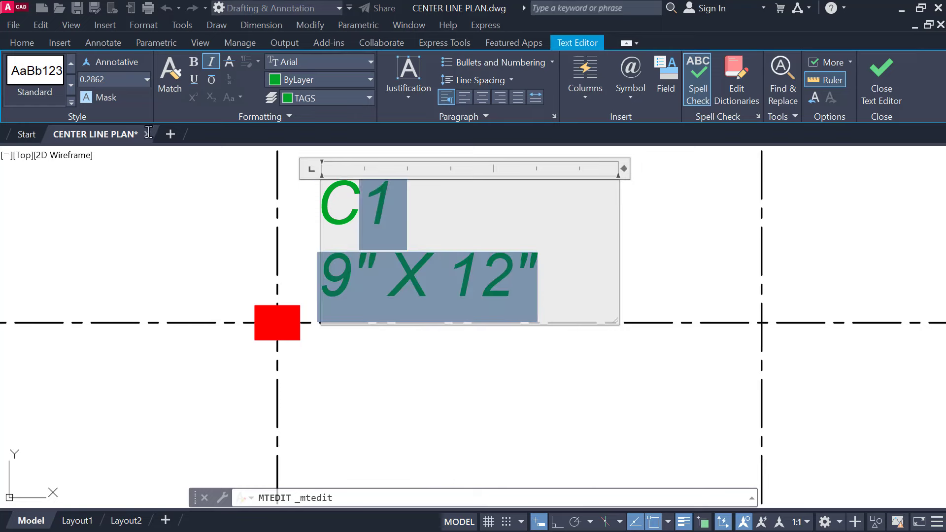
pyautogui.click(482, 97)
pyautogui.click(644, 268)
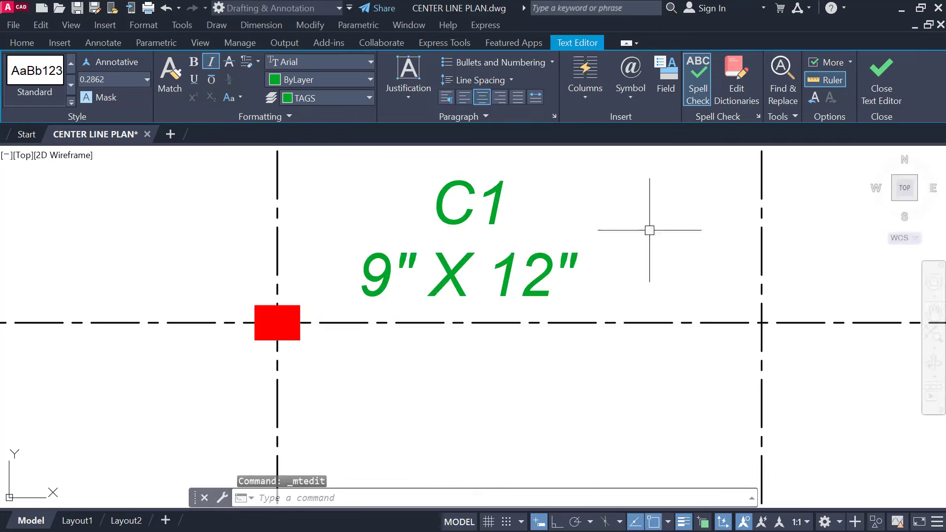
# Step: Reduce the text height of both C1 label lines and move the label close to its column
pyautogui.scroll(-3, 648, 228)
pyautogui.scroll(2, 501, 279)
pyautogui.doubleClick(505, 295)
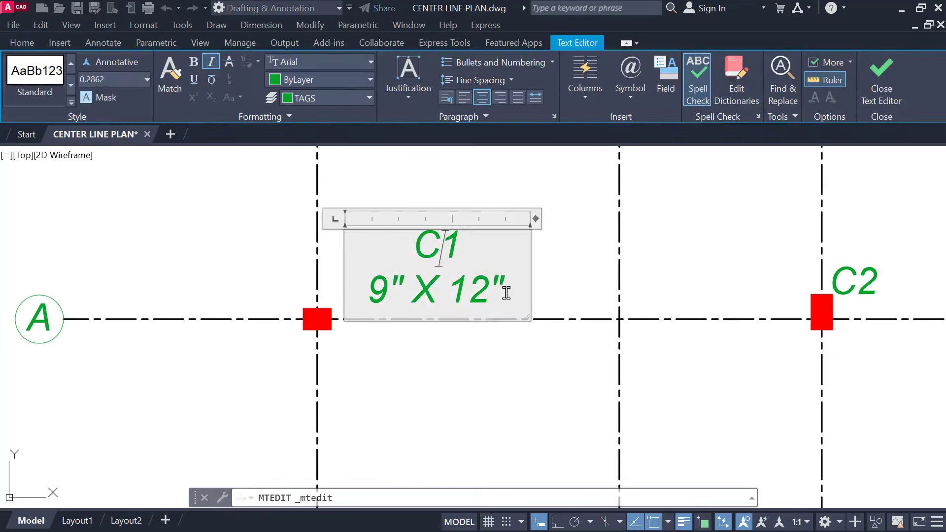
pyautogui.press('BackSpace')
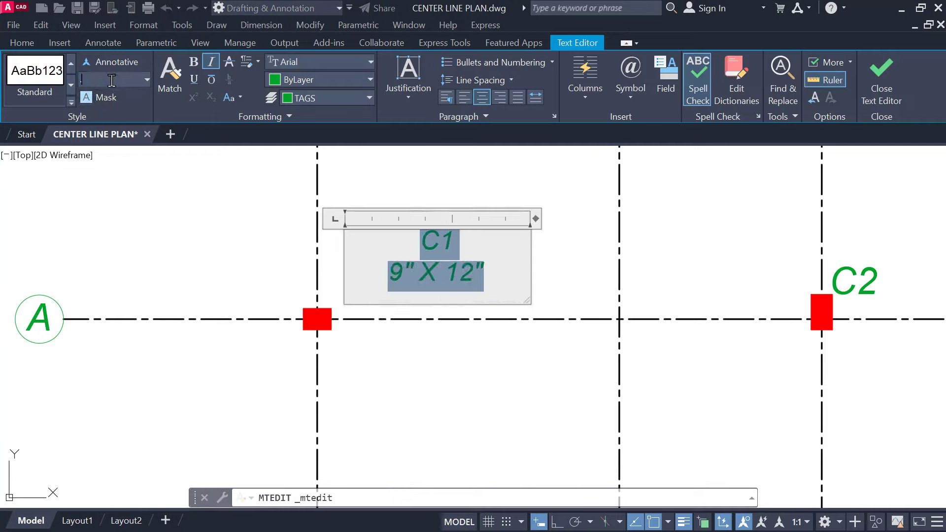
pyautogui.click(569, 186)
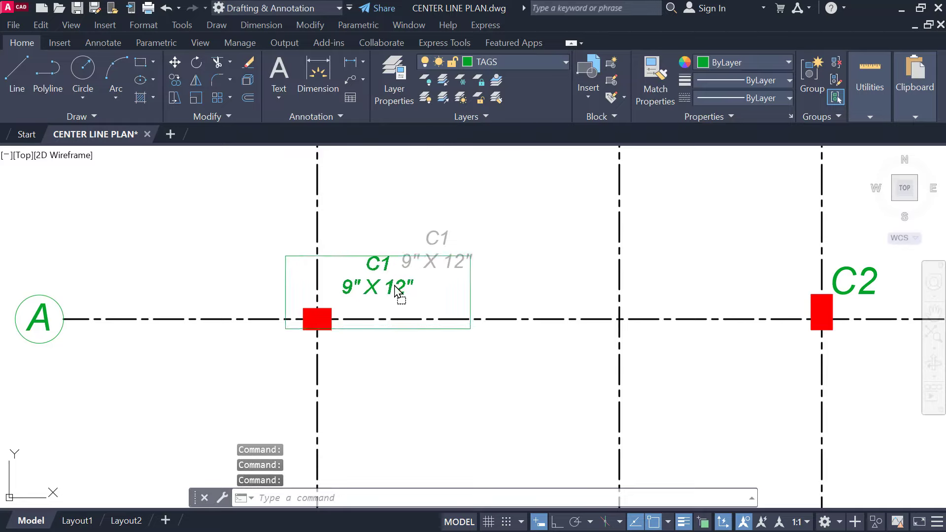
pyautogui.click(451, 235)
pyautogui.scroll(-2, 444, 286)
pyautogui.moveTo(419, 291); pyautogui.dragTo(294, 300, button='middle')
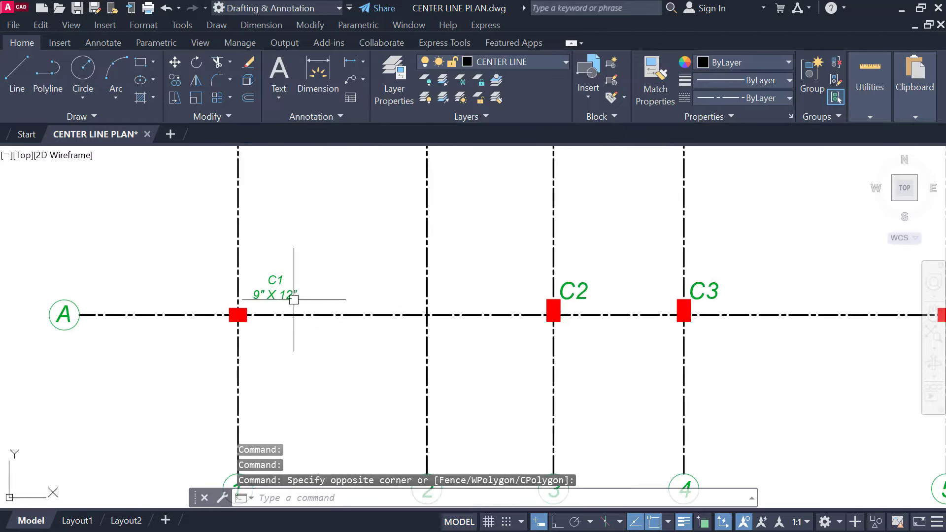
pyautogui.scroll(2, 218, 302)
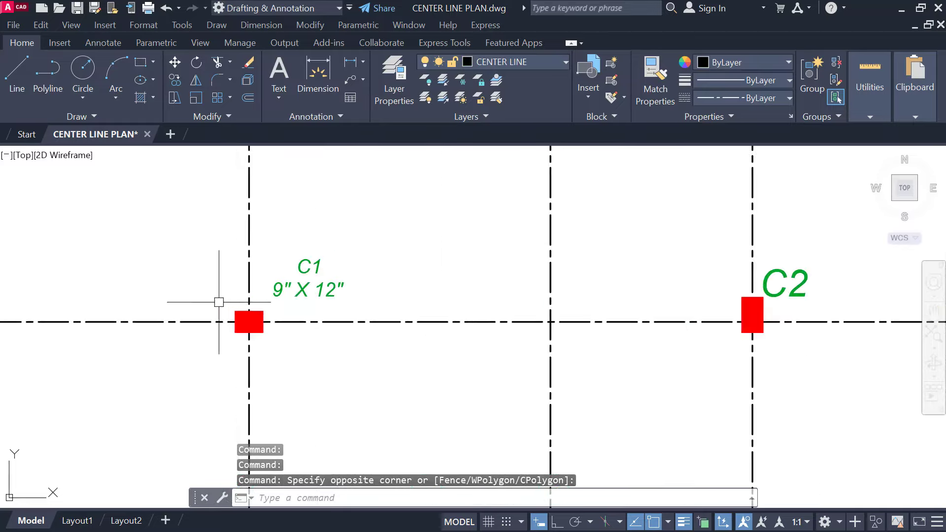
pyautogui.scroll(2, 283, 286)
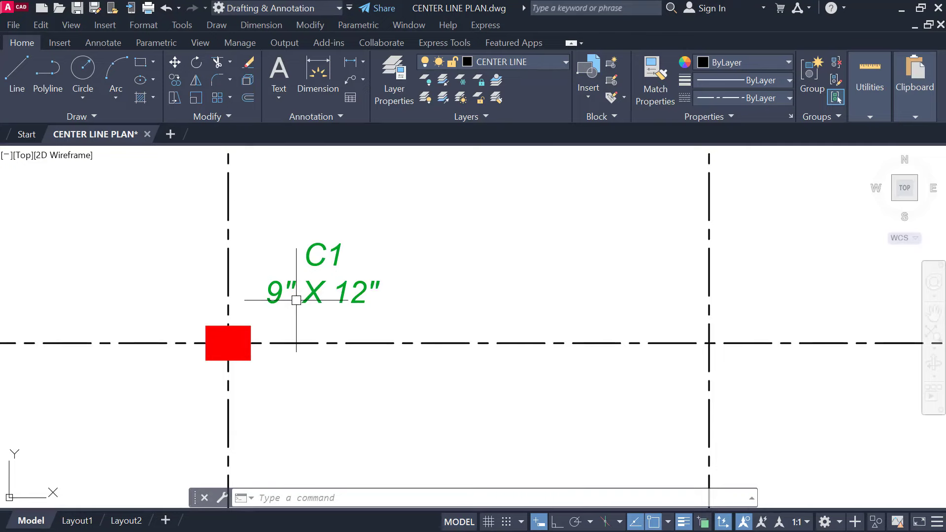
pyautogui.scroll(-3, 305, 280)
pyautogui.moveTo(256, 279); pyautogui.dragTo(524, 297, button='middle')
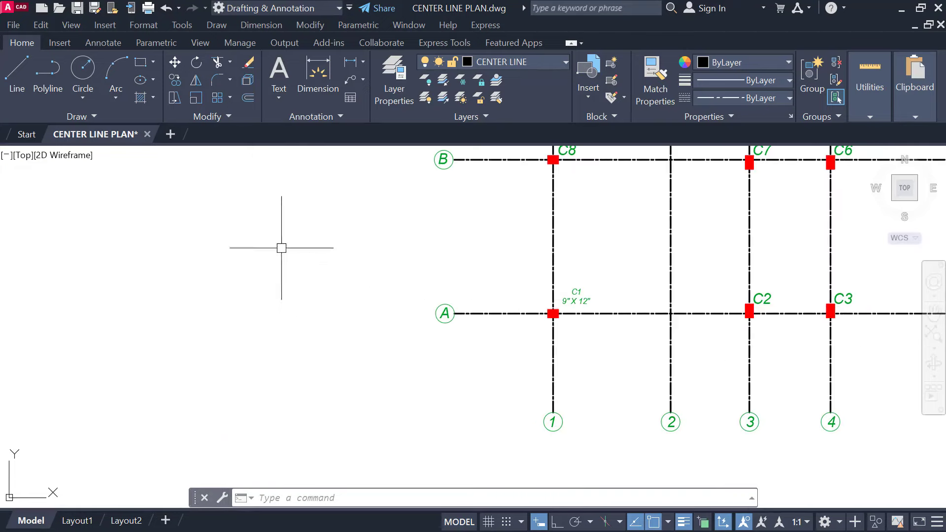
pyautogui.click(253, 222)
pyautogui.click(387, 309)
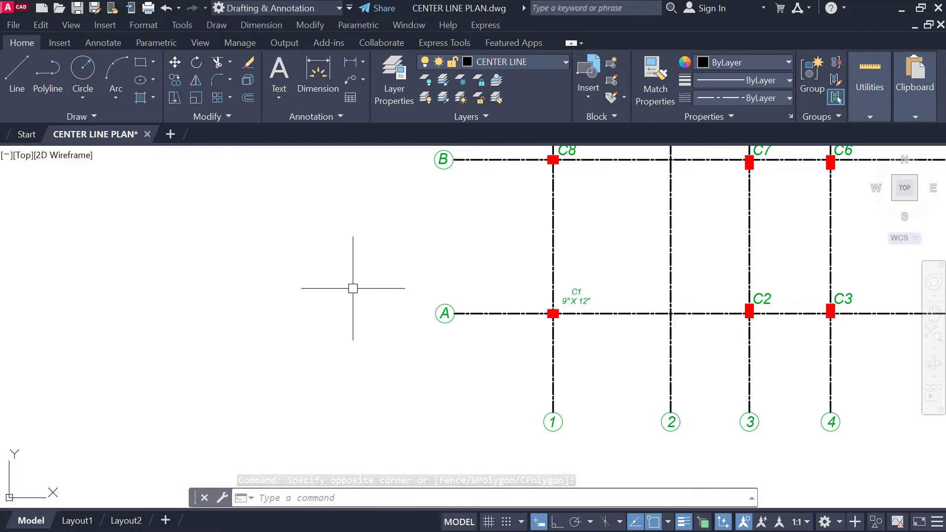
pyautogui.scroll(2, 618, 305)
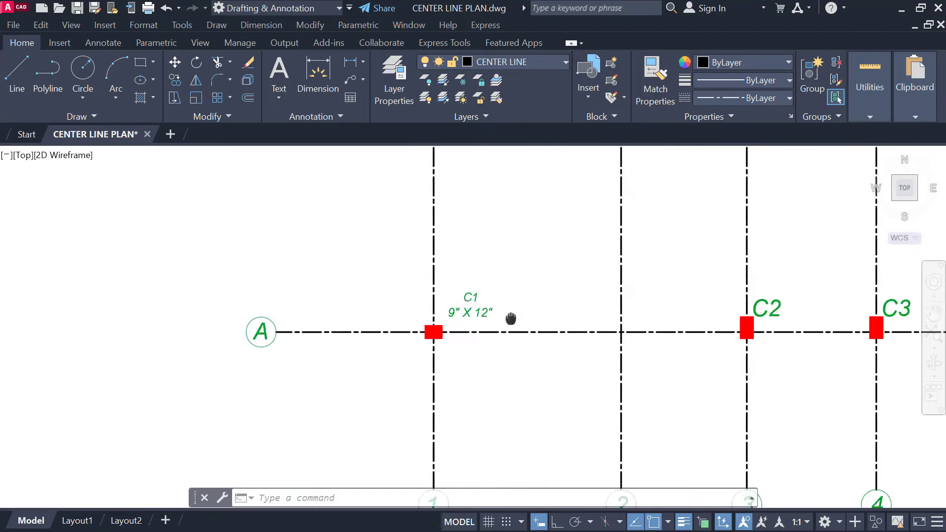
pyautogui.click(53, 194)
# Step: Draw a rectangle around the two-line C1 label, just above the column at lines A and 1
pyautogui.scroll(1, 477, 298)
pyautogui.moveTo(449, 298); pyautogui.dragTo(336, 275, button='middle')
pyautogui.scroll(2, 367, 300)
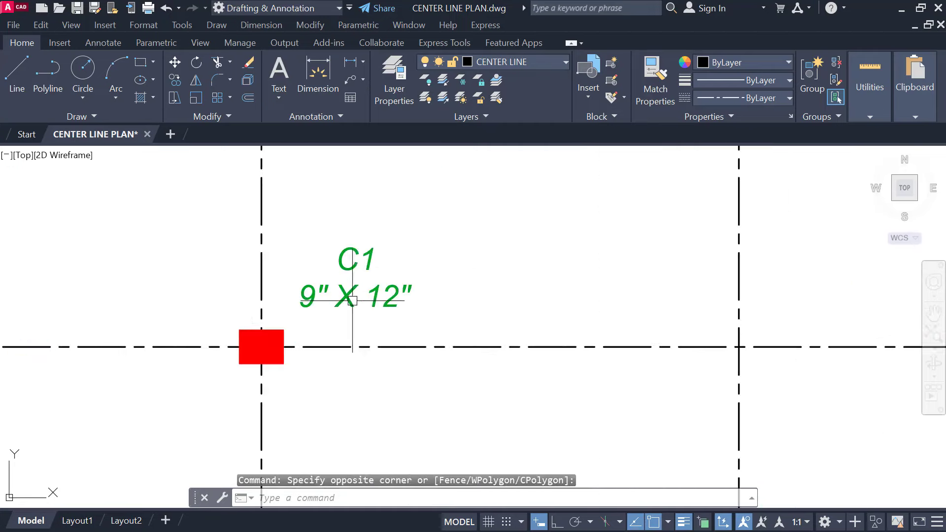
pyautogui.scroll(2, 339, 268)
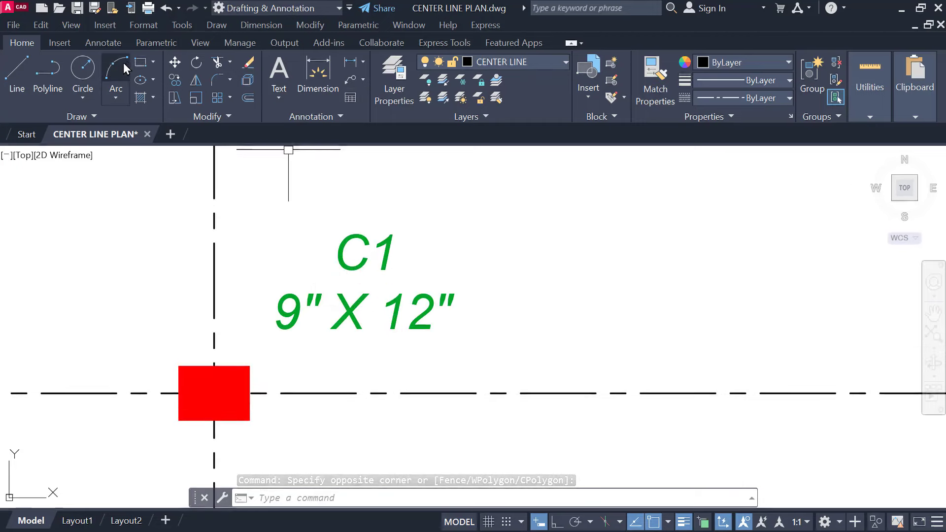
pyautogui.click(141, 61)
pyautogui.click(252, 214)
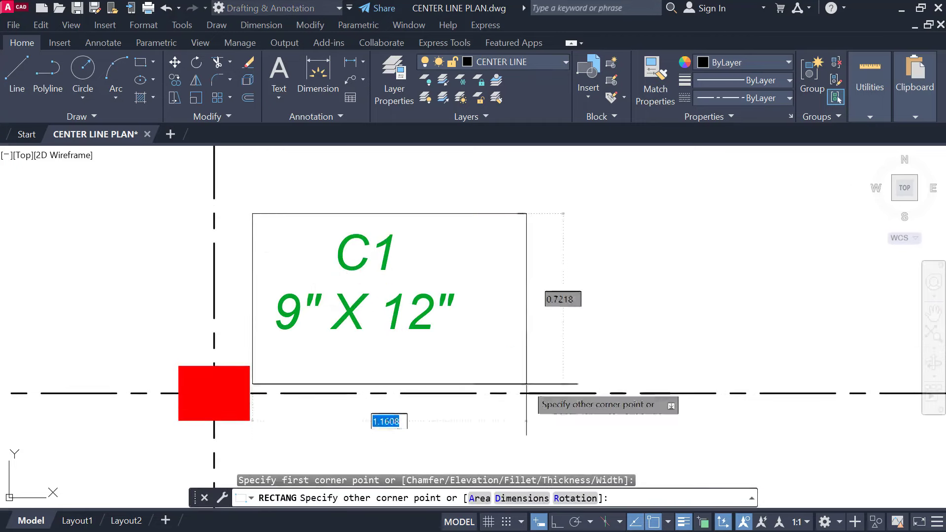
pyautogui.click(471, 353)
# Step: Draw a horizontal line across the middle of the rectangle, separating C1 from the 9" X 12" size
pyautogui.press('l')
pyautogui.press('Return')
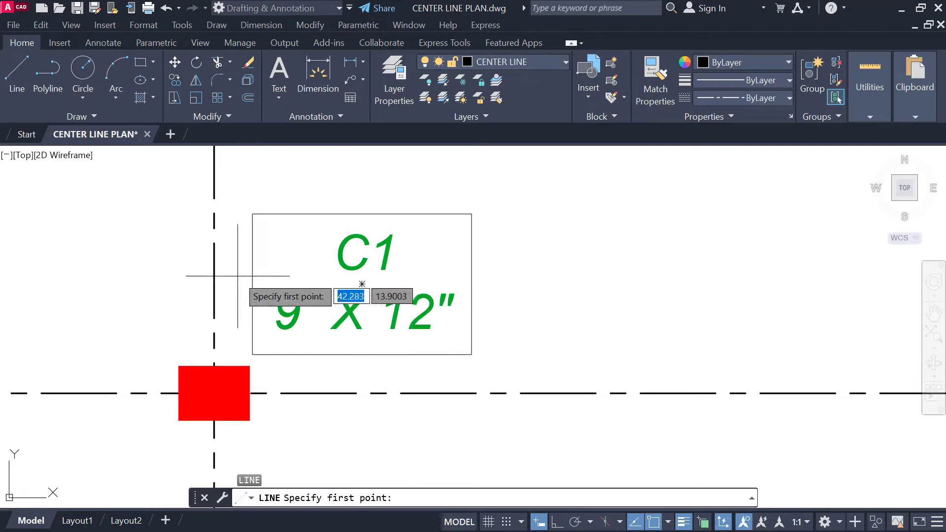
pyautogui.click(252, 284)
pyautogui.click(471, 284)
pyautogui.press('Escape')
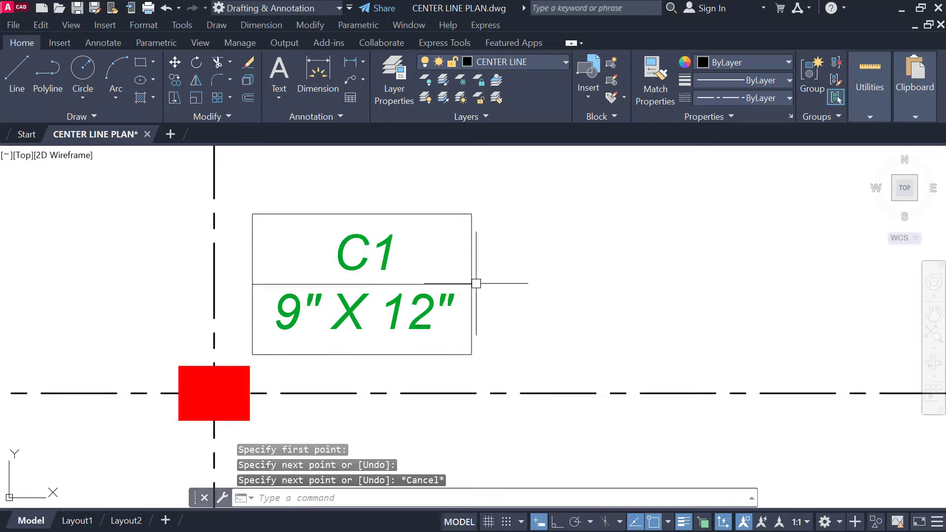
pyautogui.scroll(-2, 444, 247)
pyautogui.click(507, 185)
pyautogui.click(316, 320)
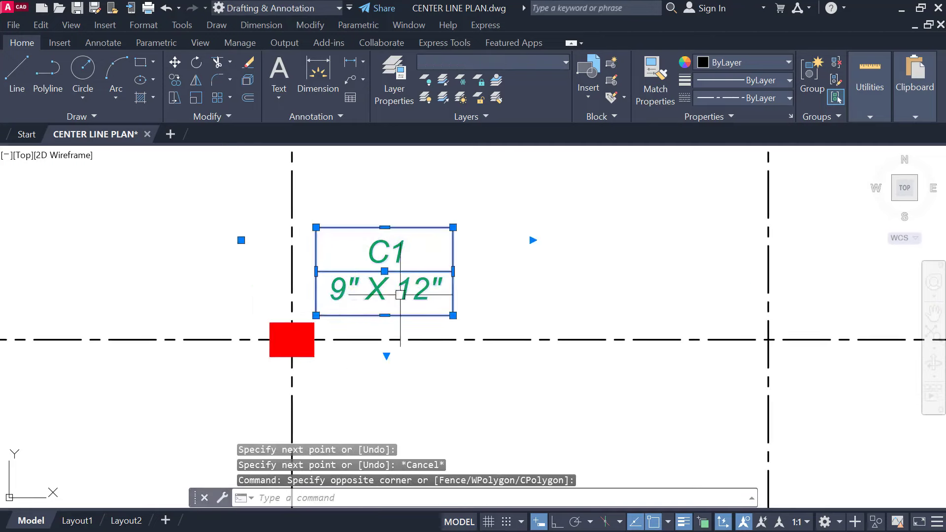
pyautogui.scroll(-2, 197, 262)
pyautogui.moveTo(619, 257); pyautogui.dragTo(398, 289, button='middle')
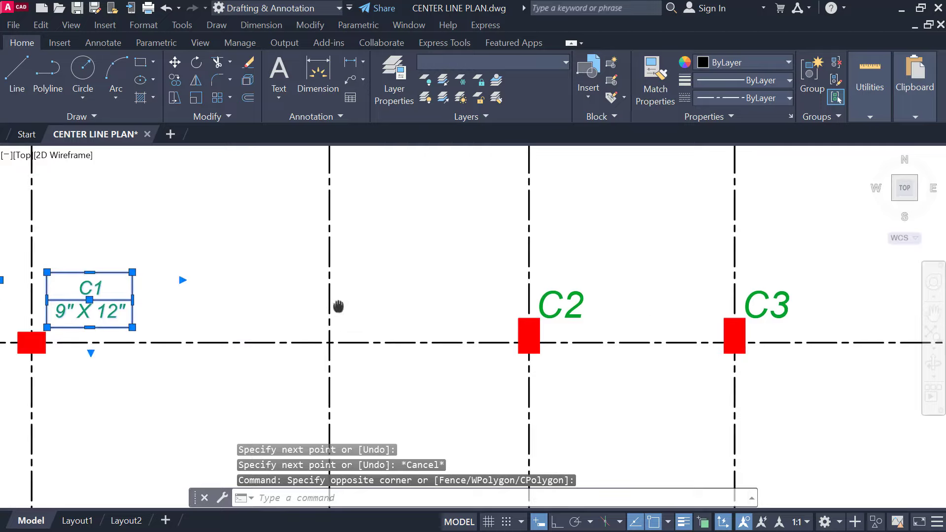
pyautogui.press('Escape')
# Step: Delete the plain C2 label at the intersection of lines A and 3
pyautogui.click(560, 301)
pyautogui.press('Delete')
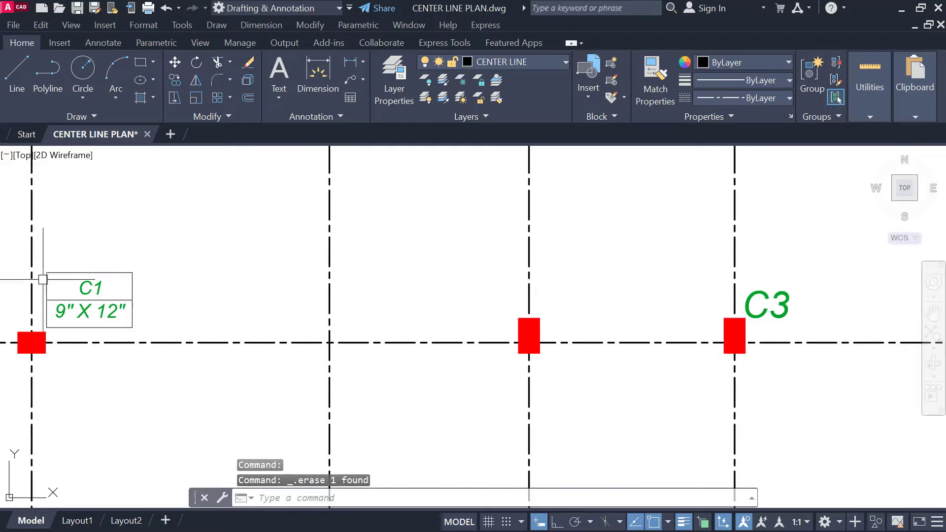
# Step: Copy the boxed C1 label with its dividing line to the C4 column at lines A and 5
pyautogui.scroll(2, 80, 300)
pyautogui.click(215, 238)
pyautogui.click(101, 344)
pyautogui.write('C')
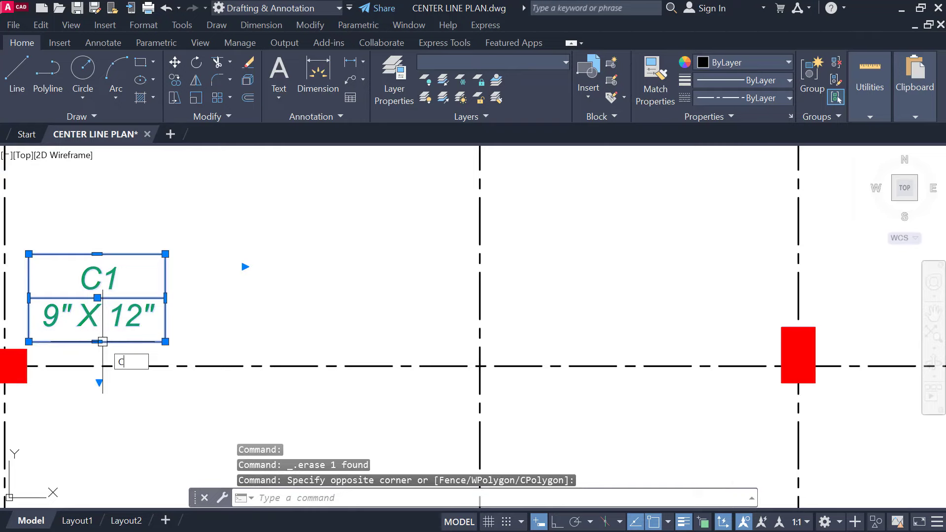
pyautogui.write('O')
pyautogui.press('Return')
pyautogui.click(97, 297)
pyautogui.moveTo(258, 309); pyautogui.dragTo(17, 287, button='middle')
pyautogui.scroll(-1, 17, 287)
pyautogui.scroll(-1, 150, 289)
pyautogui.moveTo(130, 293); pyautogui.dragTo(84, 296, button='middle')
pyautogui.moveTo(299, 294); pyautogui.dragTo(184, 300, button='middle')
pyautogui.scroll(1, 473, 309)
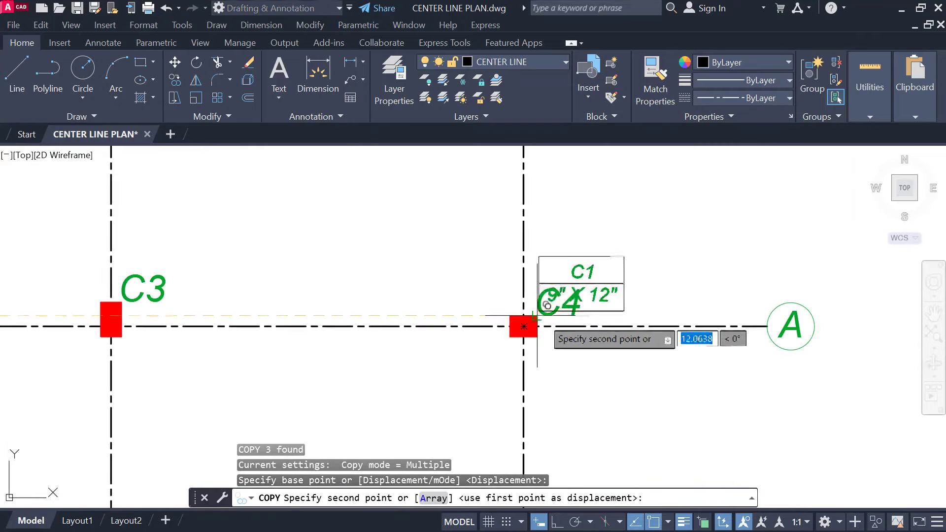
pyautogui.click(537, 315)
# Step: Place a second copy of the boxed C1 label at the C5 column on lines B and 5
pyautogui.scroll(-1, 541, 238)
pyautogui.moveTo(541, 239); pyautogui.dragTo(469, 401, button='middle')
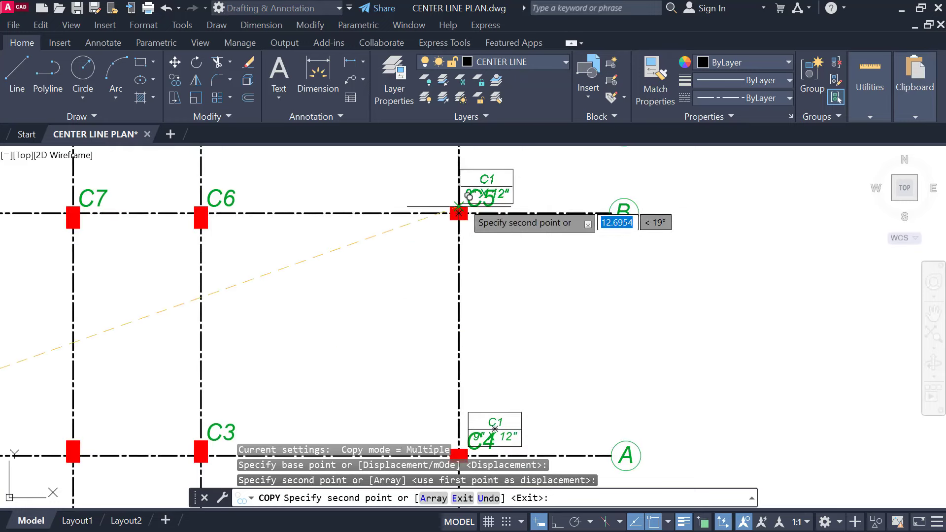
pyautogui.click(458, 210)
pyautogui.press('Escape')
# Step: Delete the plain C5 label at the intersection of lines B and 5
pyautogui.scroll(6, 501, 191)
pyautogui.click(493, 202)
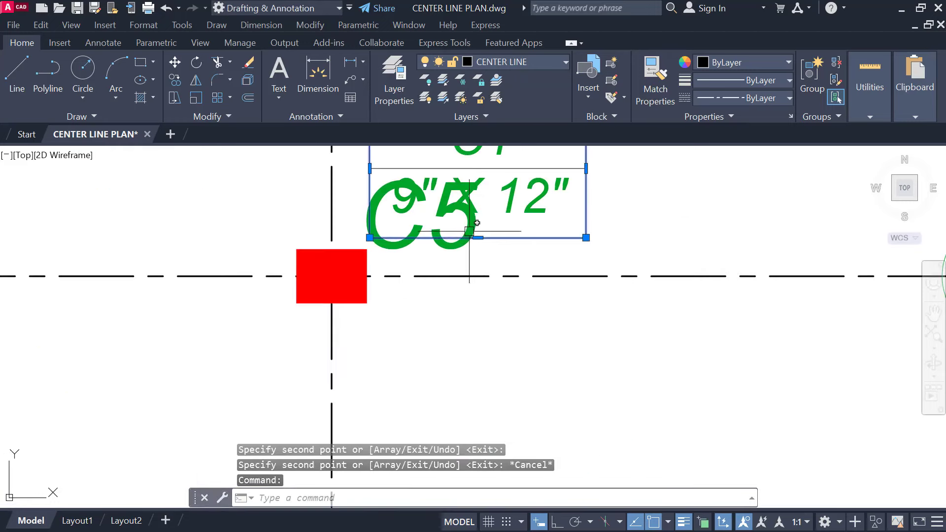
pyautogui.press('Escape')
pyautogui.click(458, 250)
pyautogui.press('Delete')
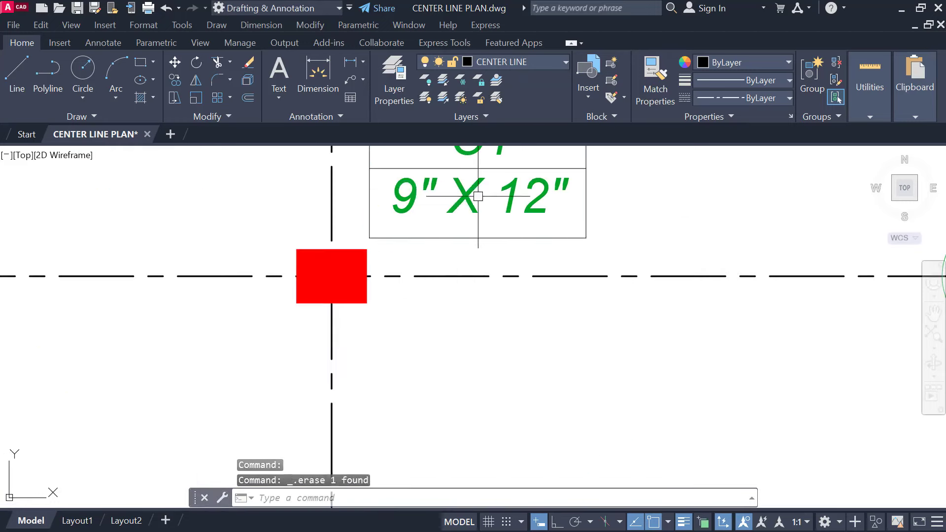
# Step: Change the column number in the copied boxed label at lines B and 5 to C5
pyautogui.moveTo(485, 151); pyautogui.dragTo(472, 218, button='middle')
pyautogui.click(479, 205)
pyautogui.click(486, 196)
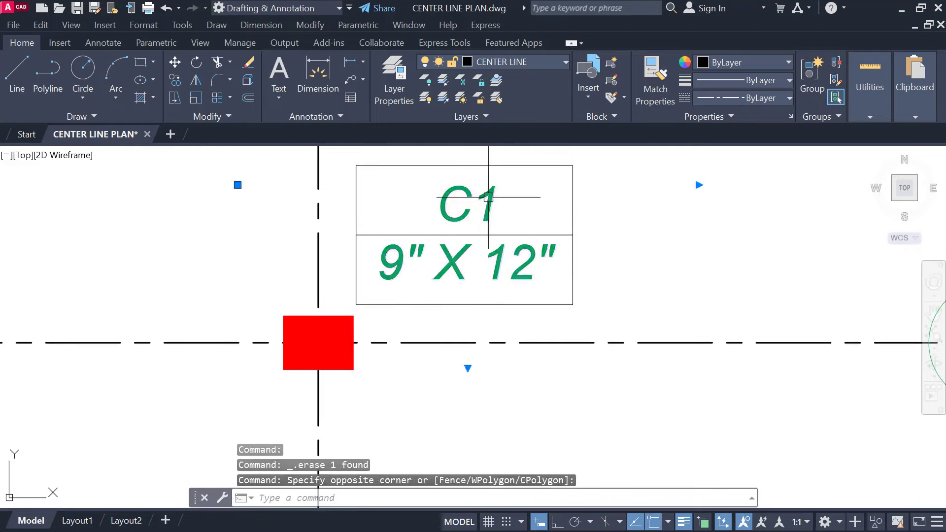
pyautogui.doubleClick(487, 197)
pyautogui.moveTo(483, 198); pyautogui.dragTo(490, 203)
pyautogui.click(773, 249)
# Step: Undo the C5 text edit, the plain C5 label's deletion and the two boxed label copies
pyautogui.scroll(-6, 621, 255)
pyautogui.scroll(3, 522, 249)
pyautogui.scroll(-2, 520, 294)
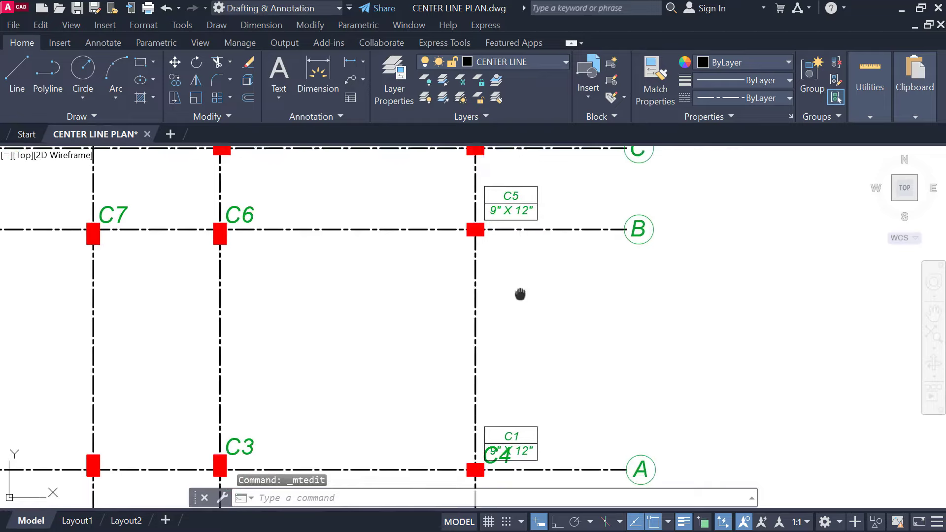
pyautogui.moveTo(520, 294); pyautogui.dragTo(524, 258, button='middle')
pyautogui.scroll(-1, 524, 379)
pyautogui.moveTo(523, 376); pyautogui.dragTo(530, 315, button='middle')
pyautogui.scroll(1, 530, 348)
pyautogui.moveTo(530, 349); pyautogui.dragTo(533, 306, button='middle')
pyautogui.scroll(-1, 635, 350)
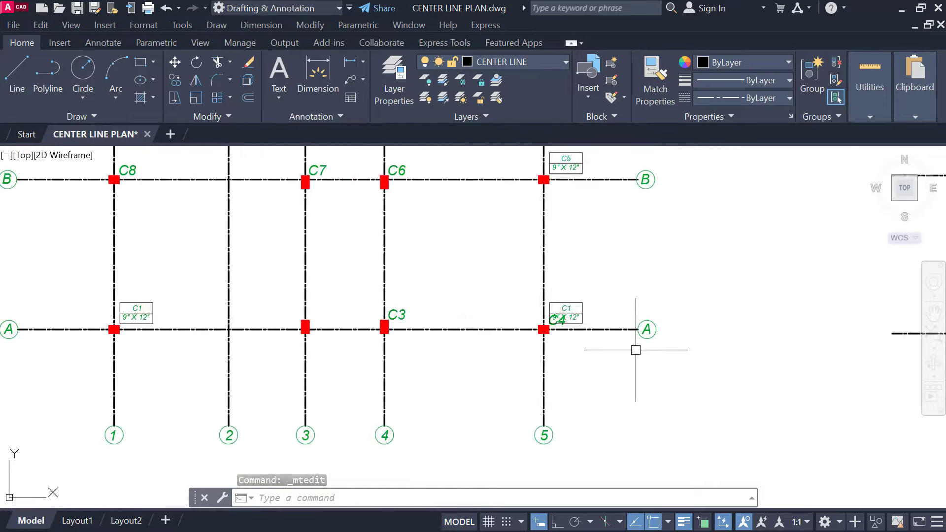
pyautogui.hotkey('ctrl', 'z')
pyautogui.hotkey('ctrl', 'z')
pyautogui.hotkey('ctrl', 'z')
pyautogui.hotkey('ctrl', 'z')
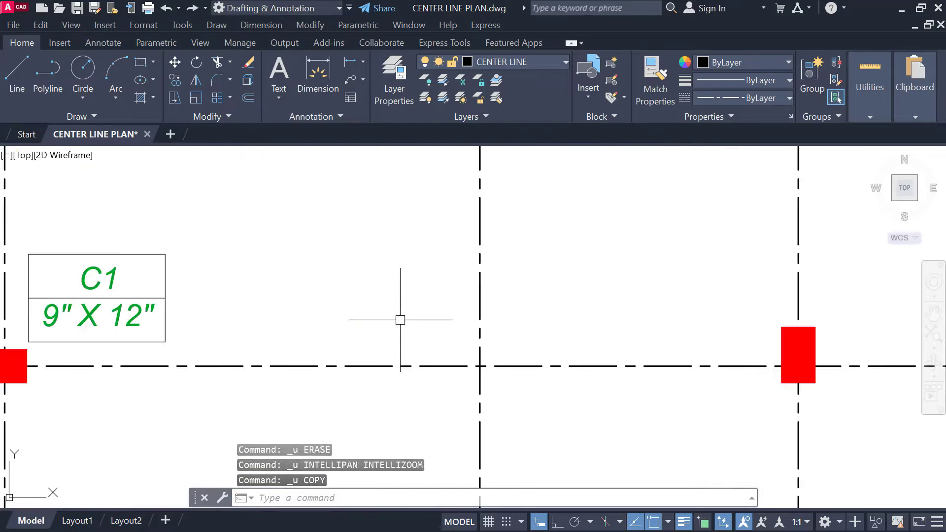
# Step: Undo the plain C2 label's deletion and the rectangle with dividing line drawn around the C1 label
pyautogui.hotkey('ctrl', 'z')
pyautogui.hotkey('ctrl', 'z')
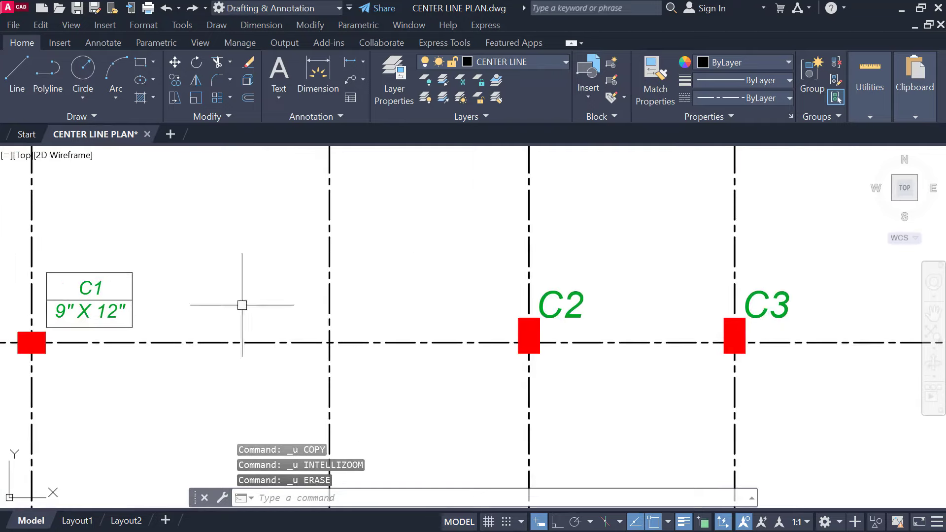
pyautogui.hotkey('ctrl', 'z')
pyautogui.hotkey('ctrl', 'z')
pyautogui.hotkey('ctrl', 'z')
pyautogui.scroll(-4, 370, 281)
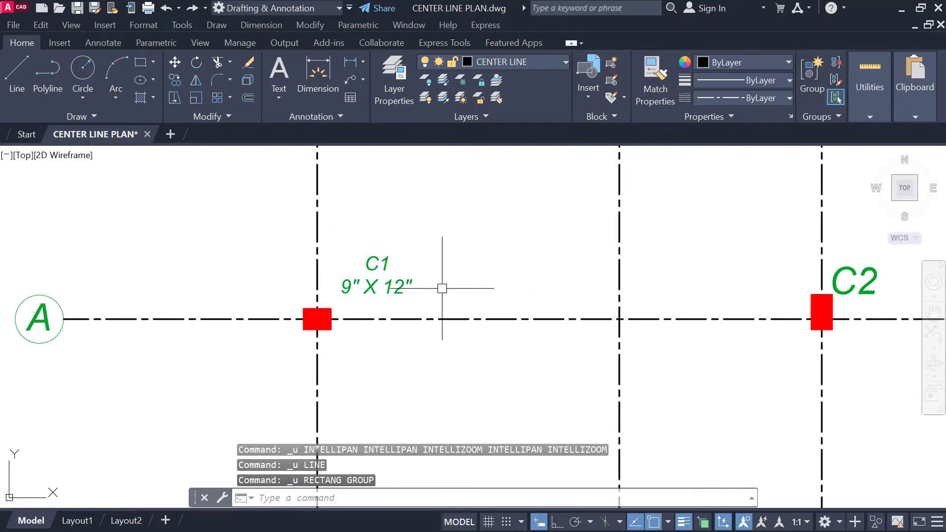
# Step: Undo the C1 label's move, text height reduction and added size line, back to the plain C1 label
pyautogui.hotkey('ctrl', 'z')
pyautogui.hotkey('ctrl', 'z')
pyautogui.hotkey('ctrl', 'z')
pyautogui.hotkey('ctrl', 'z')
pyautogui.hotkey('ctrl', 'z')
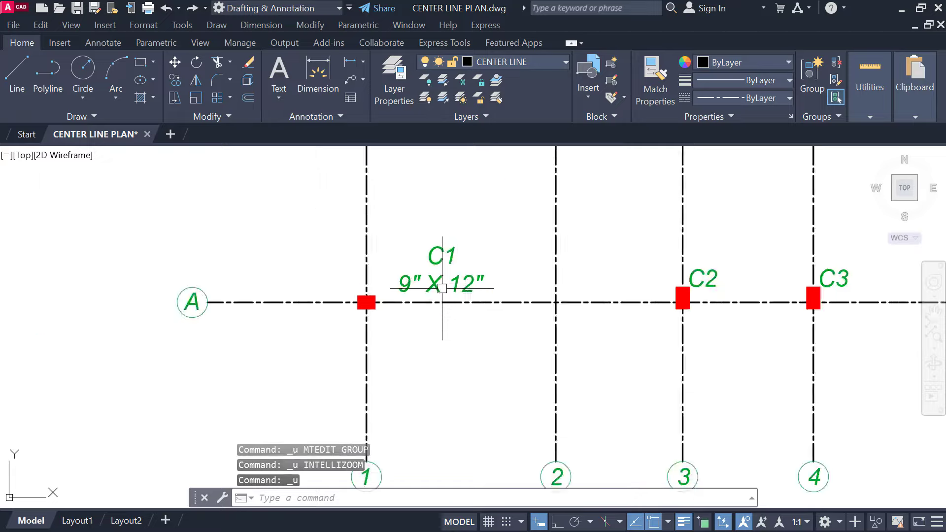
pyautogui.hotkey('ctrl', 'z')
pyautogui.hotkey('ctrl', 'z')
pyautogui.hotkey('ctrl', 'z')
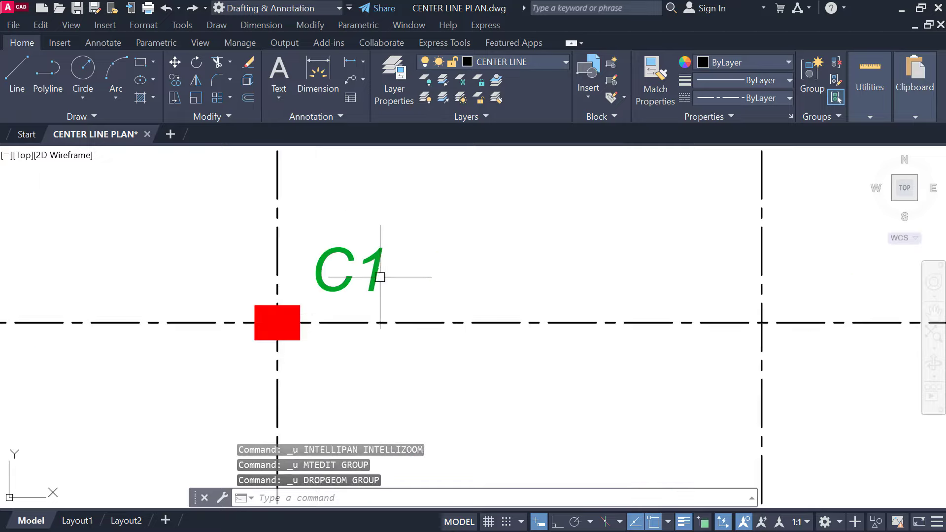
# Step: Examine the plain labels of columns C1 to C15 across the tagged grid and the untagged grid beside it
pyautogui.scroll(-5, 380, 278)
pyautogui.scroll(-3, 487, 266)
pyautogui.moveTo(488, 266); pyautogui.dragTo(243, 327, button='middle')
pyautogui.moveTo(319, 249)
pyautogui.mouseDown(button='middle')
pyautogui.moveTo(324, 355)
pyautogui.moveTo(320, 314)
pyautogui.moveTo(311, 379)
pyautogui.moveTo(367, 201)
pyautogui.moveTo(366, 173)
pyautogui.mouseUp(button='middle')
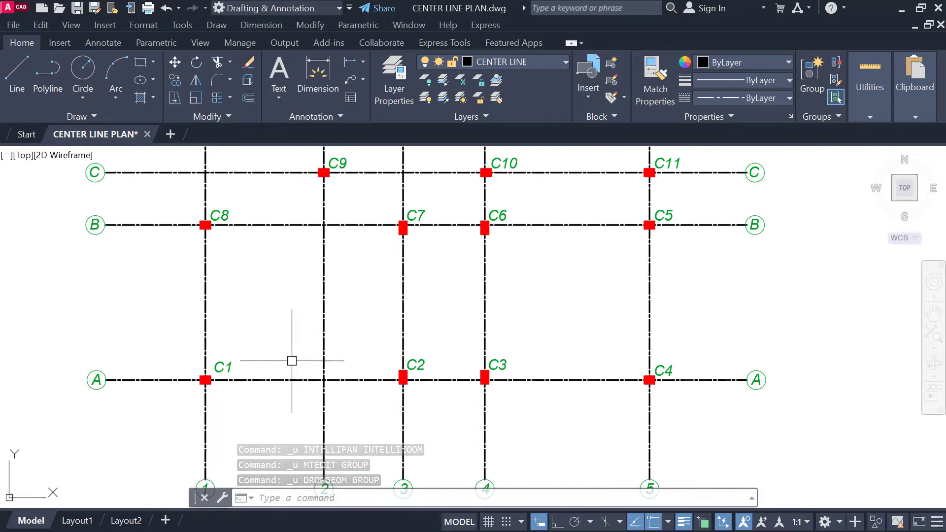
pyautogui.moveTo(213, 405); pyautogui.dragTo(231, 387, button='middle')
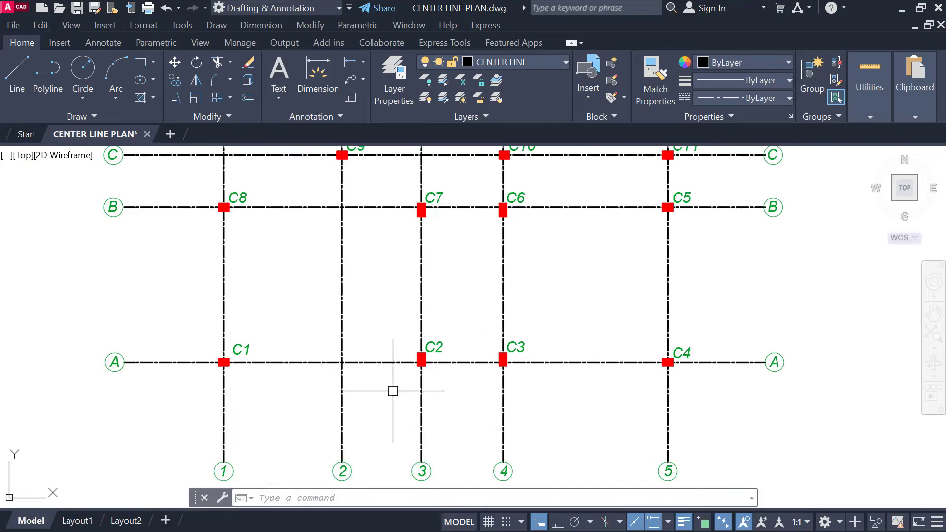
pyautogui.scroll(-2, 393, 391)
pyautogui.moveTo(558, 255); pyautogui.dragTo(553, 297, button='middle')
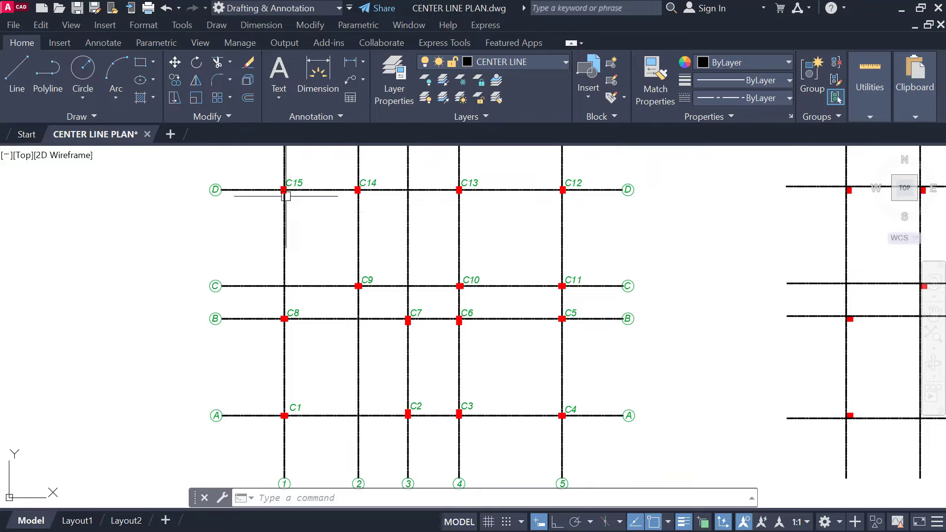
pyautogui.moveTo(282, 194); pyautogui.dragTo(293, 295, button='middle')
pyautogui.moveTo(542, 334); pyautogui.dragTo(542, 287, button='middle')
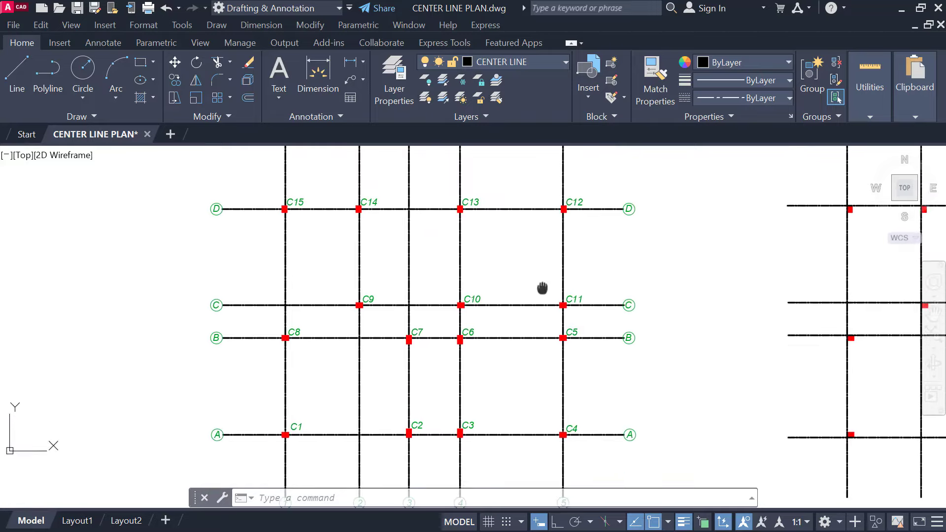
pyautogui.scroll(2, 440, 259)
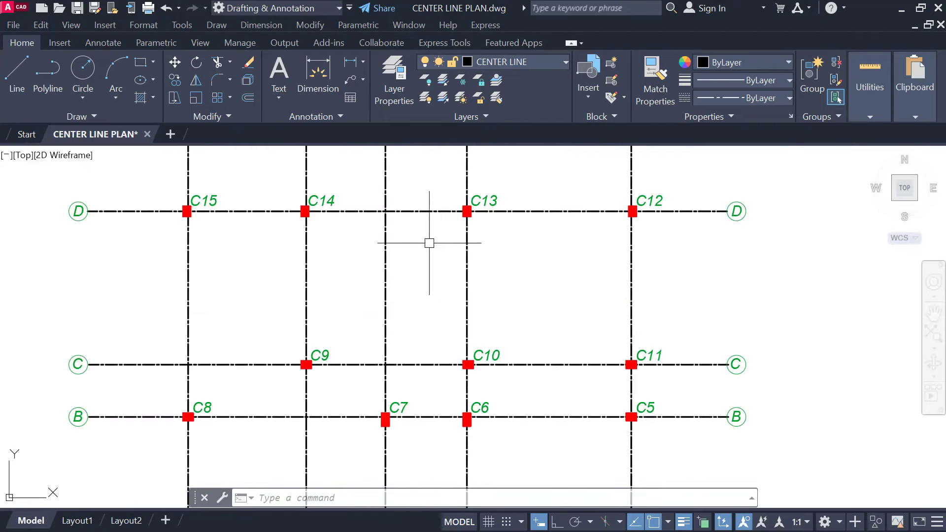
pyautogui.scroll(-2, 429, 243)
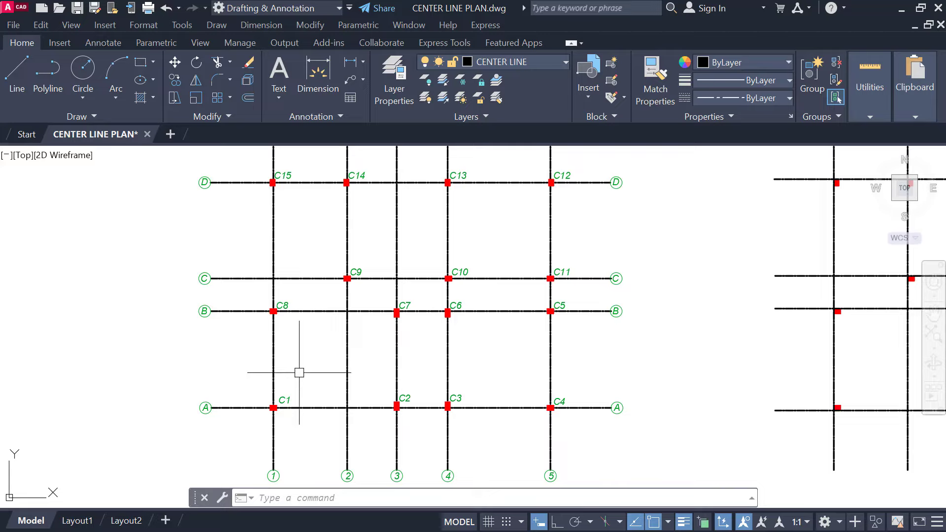
pyautogui.scroll(2, 299, 372)
pyautogui.scroll(-1, 726, 327)
pyautogui.moveTo(685, 338)
pyautogui.mouseDown(button='middle')
pyautogui.moveTo(482, 386)
pyautogui.moveTo(476, 409)
pyautogui.moveTo(383, 385)
pyautogui.mouseUp(button='middle')
pyautogui.scroll(-1, 482, 386)
pyautogui.scroll(-1, 467, 378)
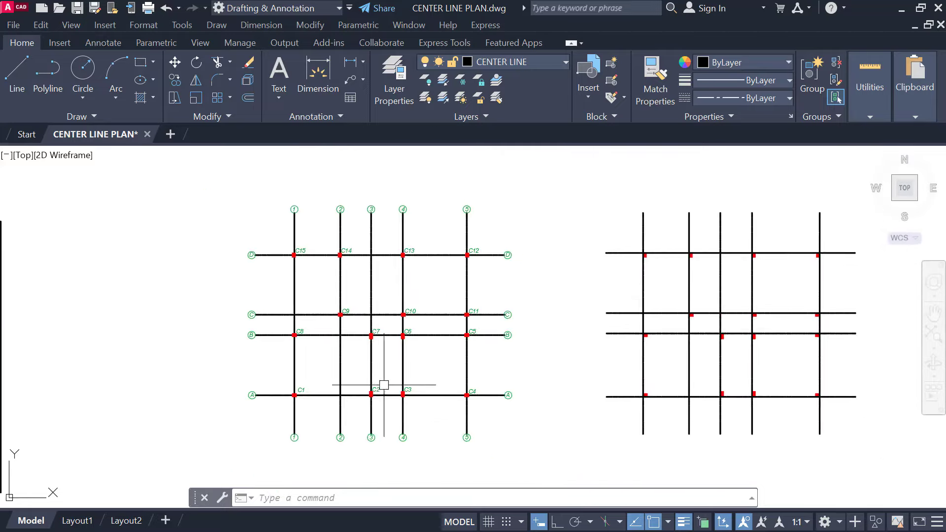
# Step: Draw a rectangle enclosing all labelled columns of the tagged grid, leaving the grid bubbles outside
pyautogui.write('CTANG')
pyautogui.press('Return')
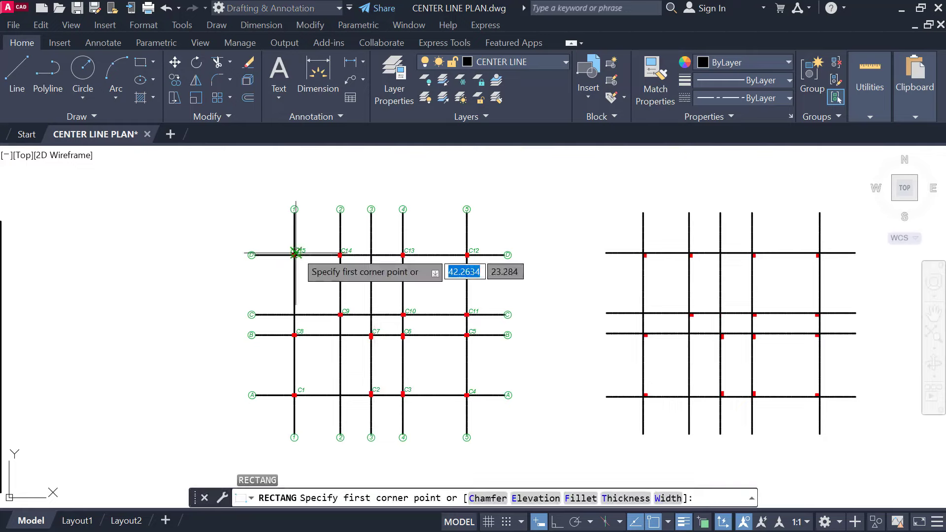
pyautogui.click(269, 234)
pyautogui.click(485, 417)
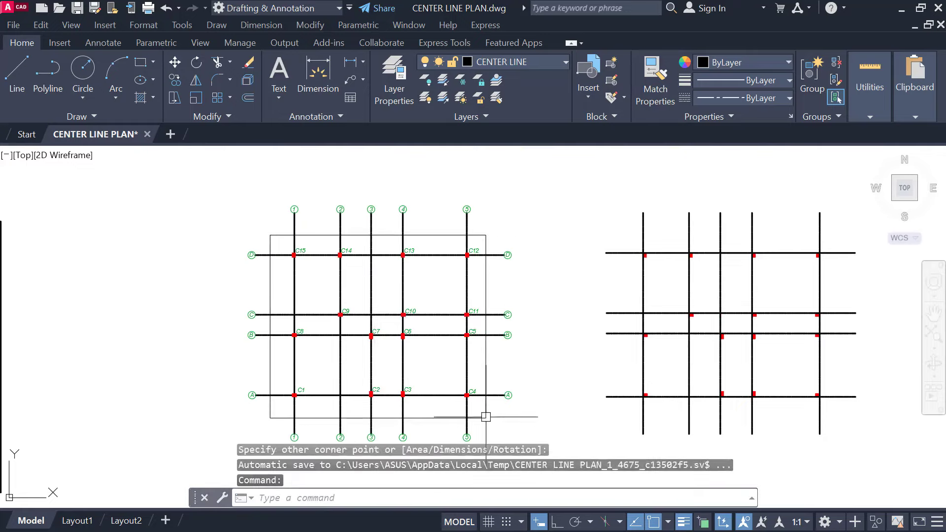
pyautogui.press('Escape')
# Step: Change the colour of the rectangle around the columns to red
pyautogui.click(485, 277)
pyautogui.click(739, 62)
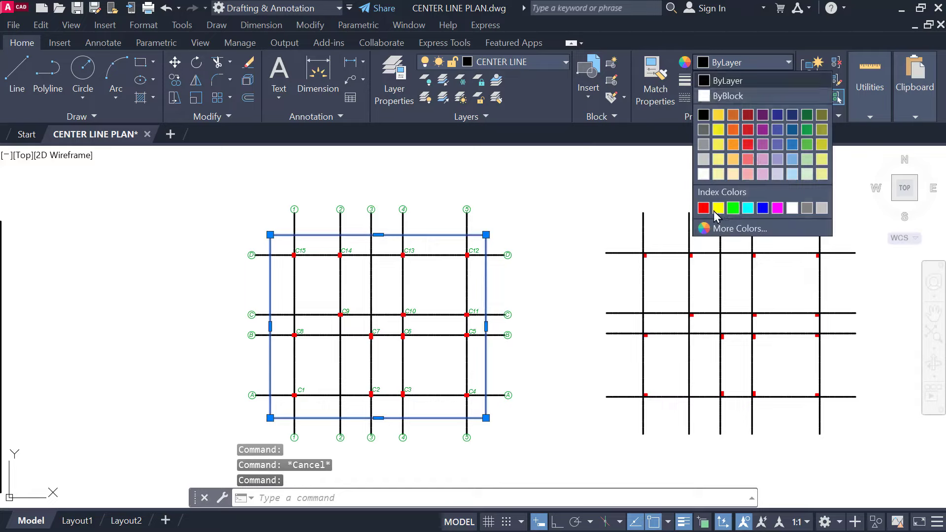
pyautogui.click(705, 206)
pyautogui.press('Escape')
pyautogui.scroll(6, 253, 244)
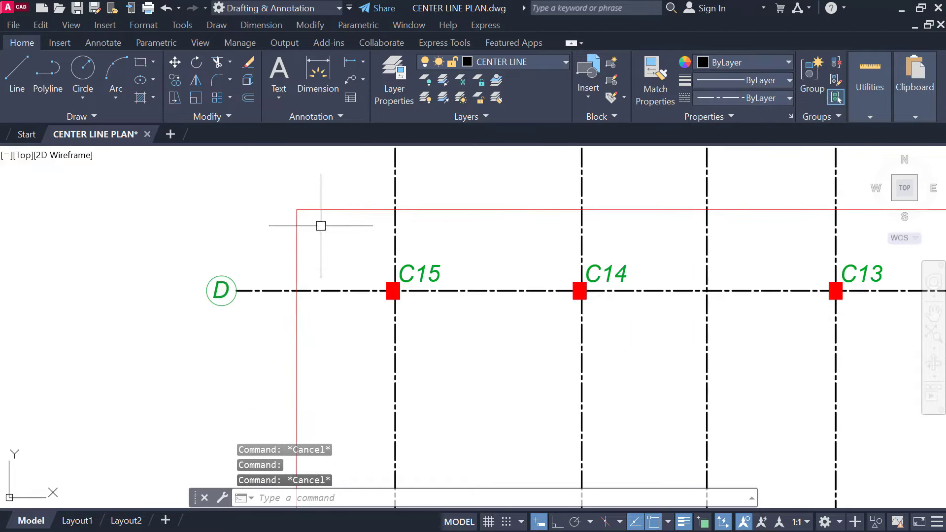
# Step: Delete the red rectangle drawn around the columns
pyautogui.click(334, 209)
pyautogui.scroll(-4, 345, 216)
pyautogui.moveTo(345, 412); pyautogui.dragTo(347, 242, button='middle')
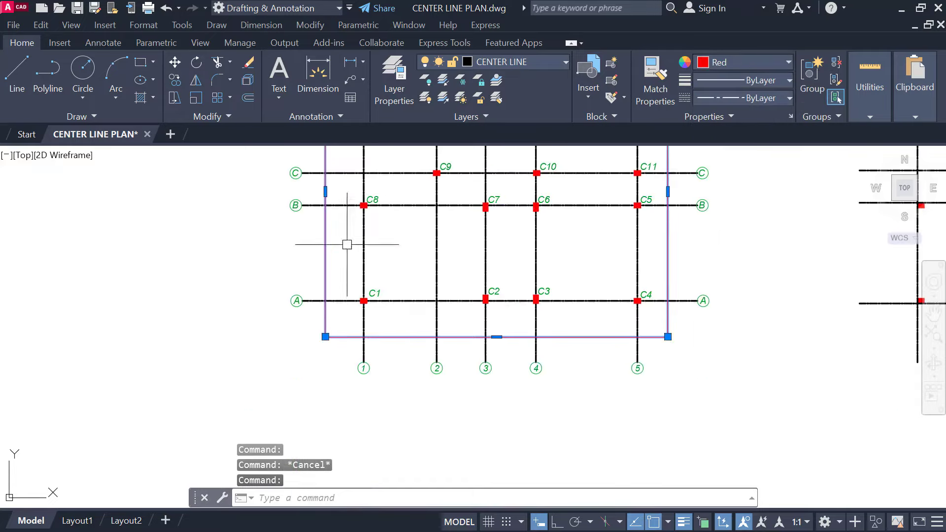
pyautogui.scroll(4, 345, 327)
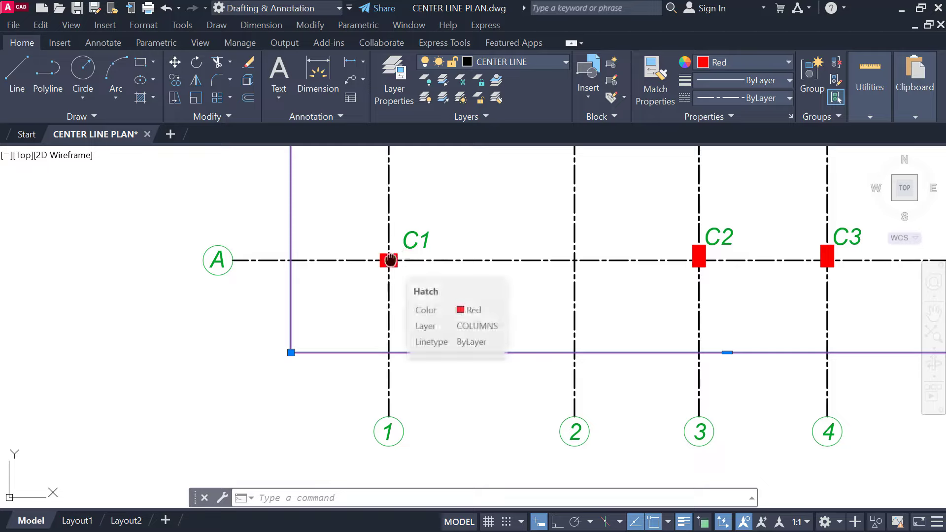
pyautogui.moveTo(368, 301); pyautogui.dragTo(366, 321, button='middle')
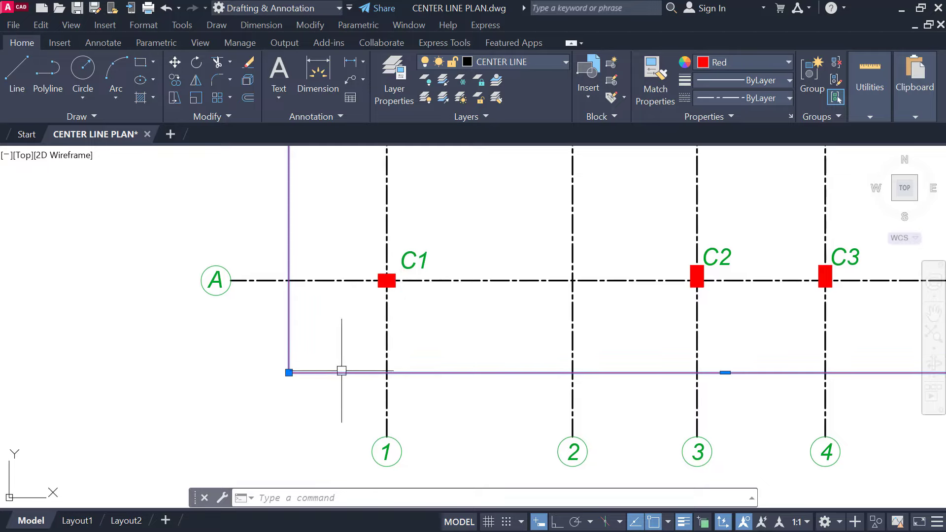
pyautogui.press('Delete')
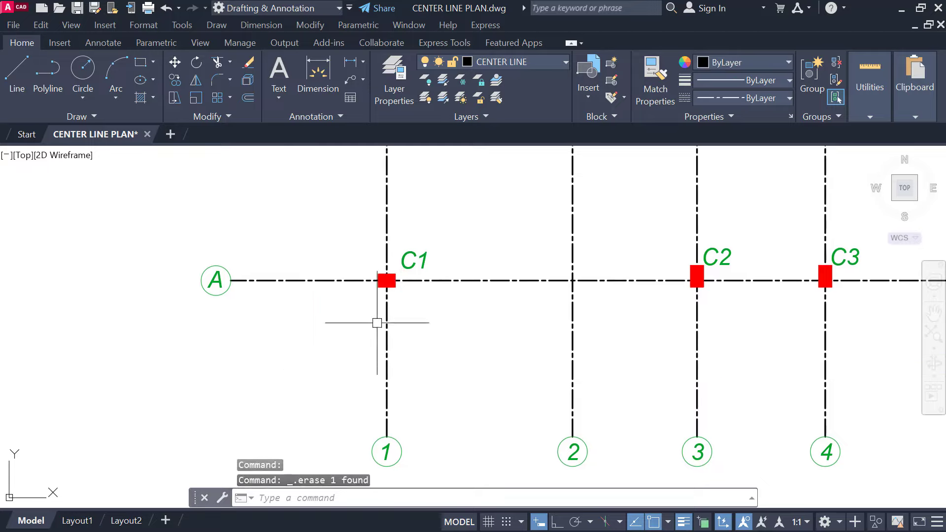
# Step: Make DIMENSINS the current layer
pyautogui.moveTo(387, 280); pyautogui.dragTo(364, 321, button='middle')
pyautogui.scroll(-3, 364, 321)
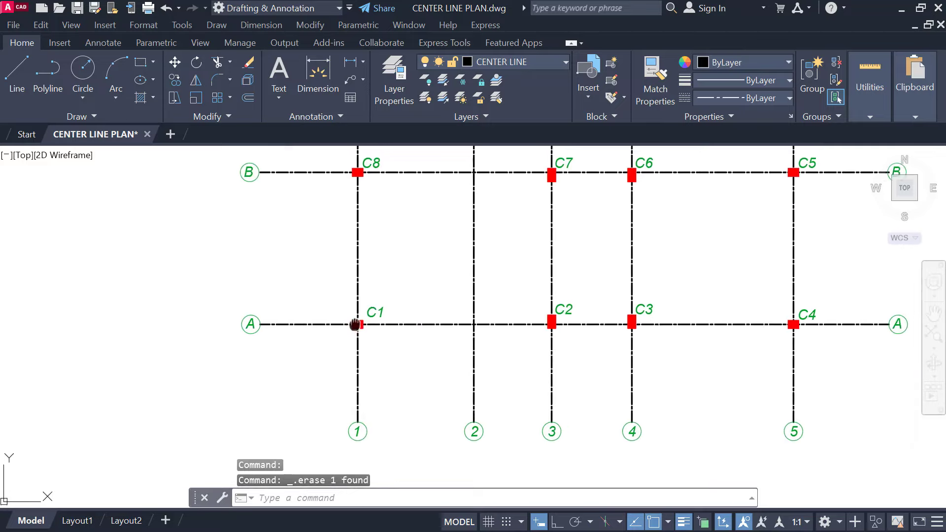
pyautogui.moveTo(395, 273); pyautogui.dragTo(367, 294, button='middle')
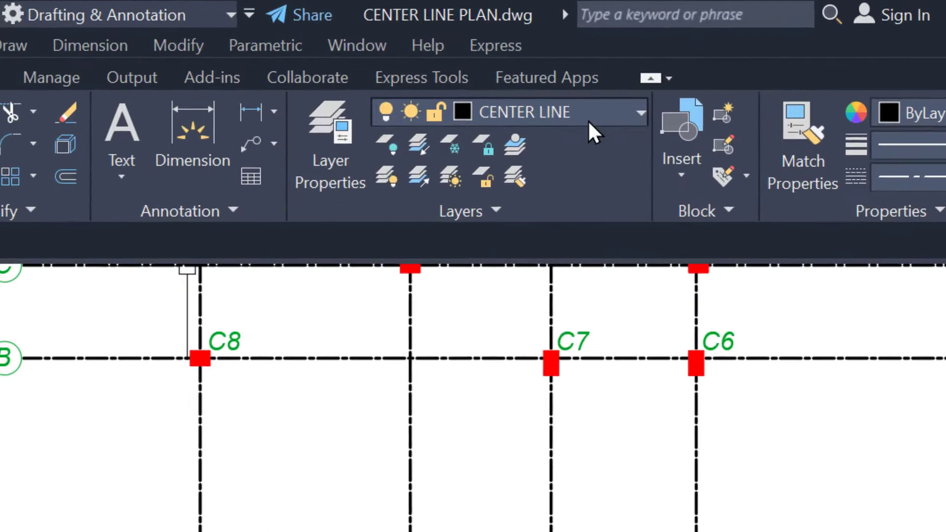
pyautogui.click(536, 66)
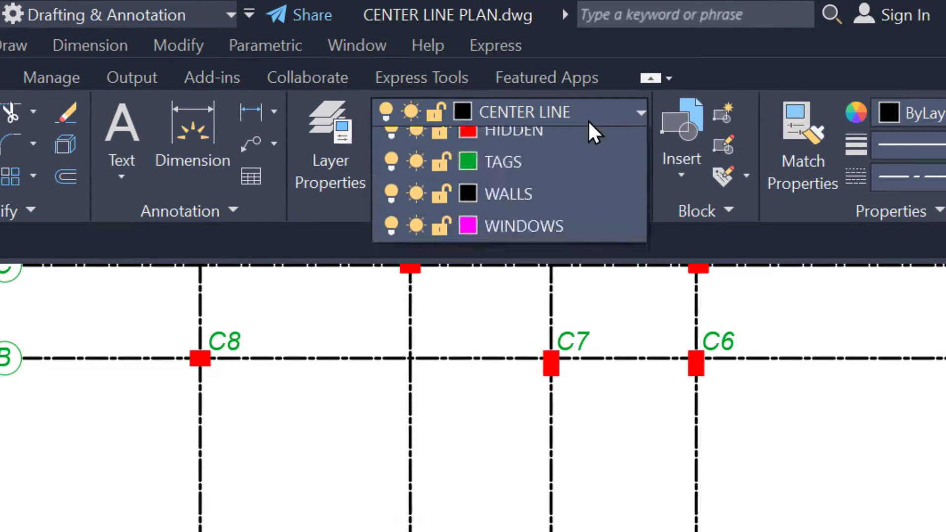
pyautogui.click(556, 271)
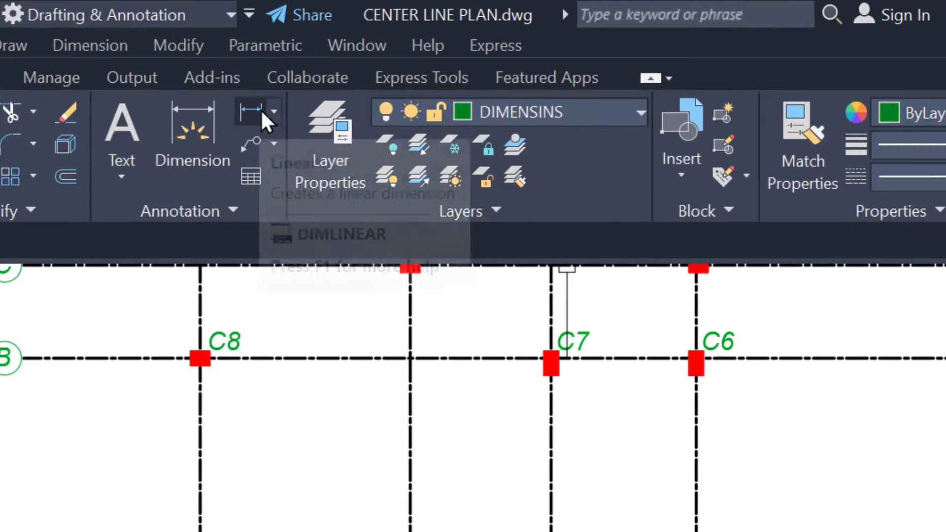
# Step: Add a vertical linear dimension between grid lines A and B, just left of columns C1 and C8
pyautogui.click(274, 112)
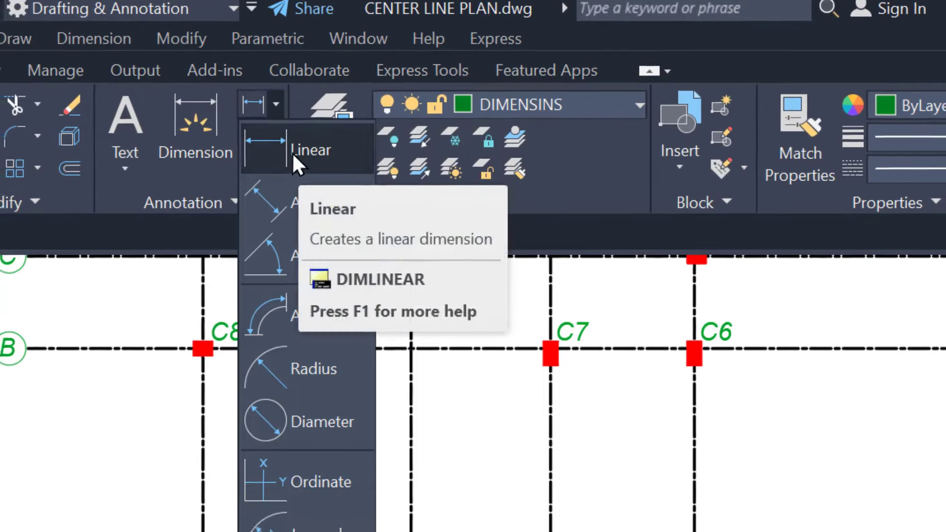
pyautogui.click(294, 154)
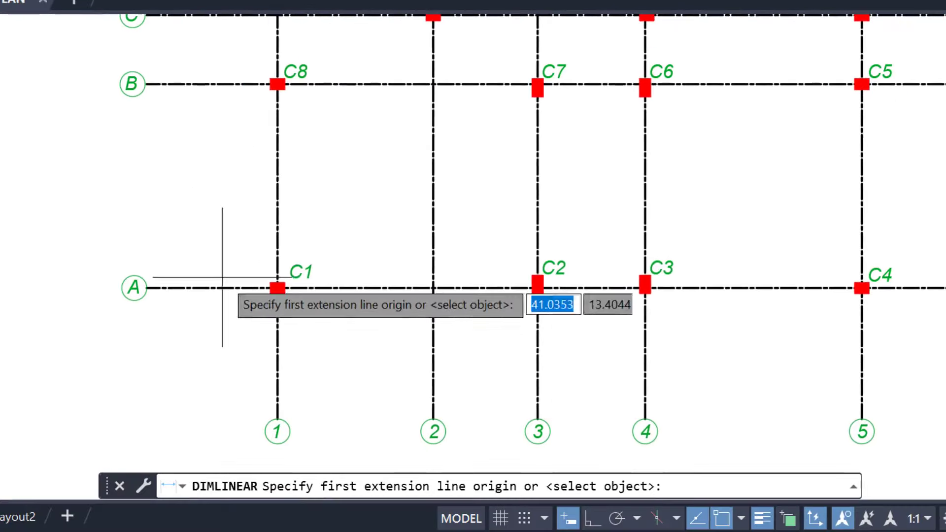
pyautogui.moveTo(226, 287); pyautogui.dragTo(276, 310, button='middle')
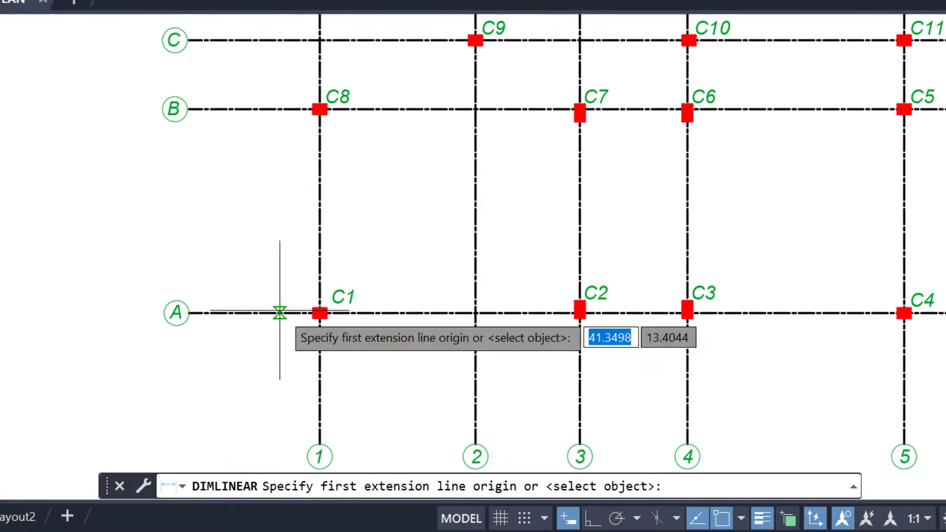
pyautogui.click(280, 312)
pyautogui.click(281, 109)
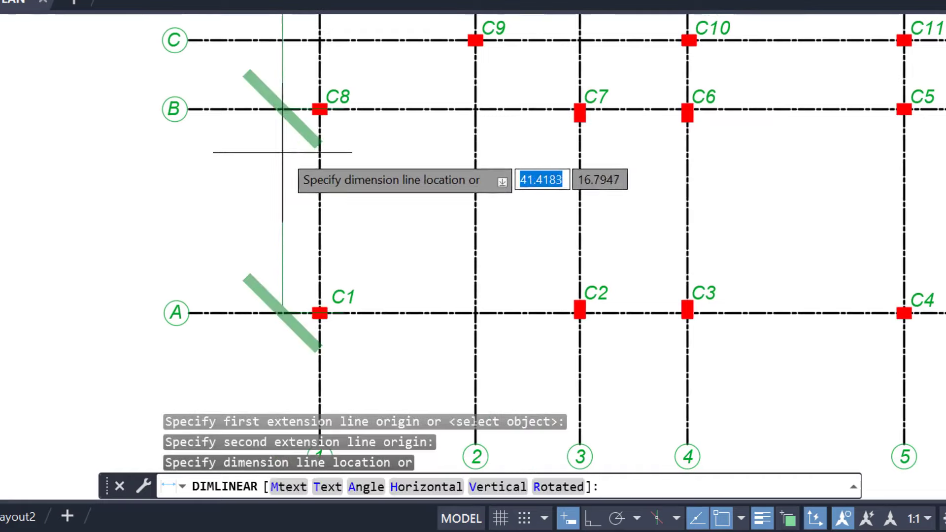
pyautogui.click(279, 172)
pyautogui.scroll(-4, 276, 190)
pyautogui.moveTo(276, 190); pyautogui.dragTo(275, 293, button='middle')
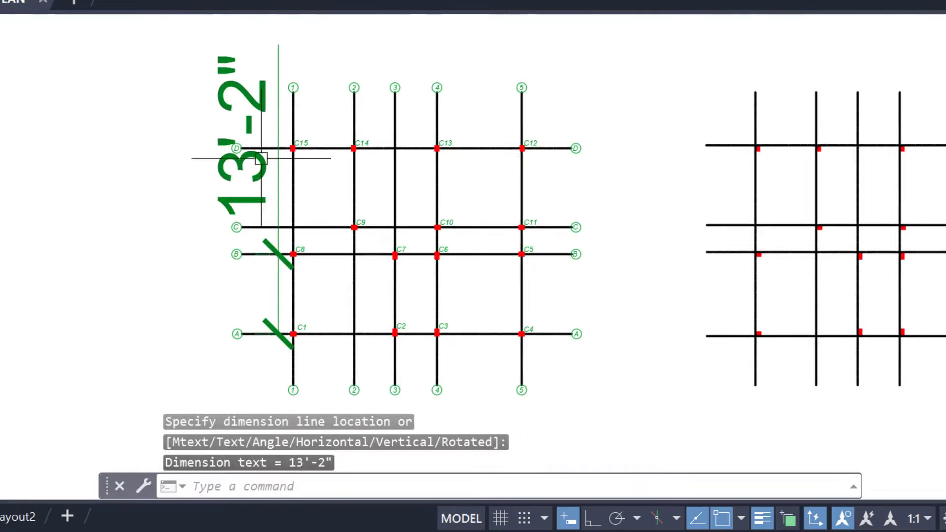
pyautogui.scroll(-2, 331, 295)
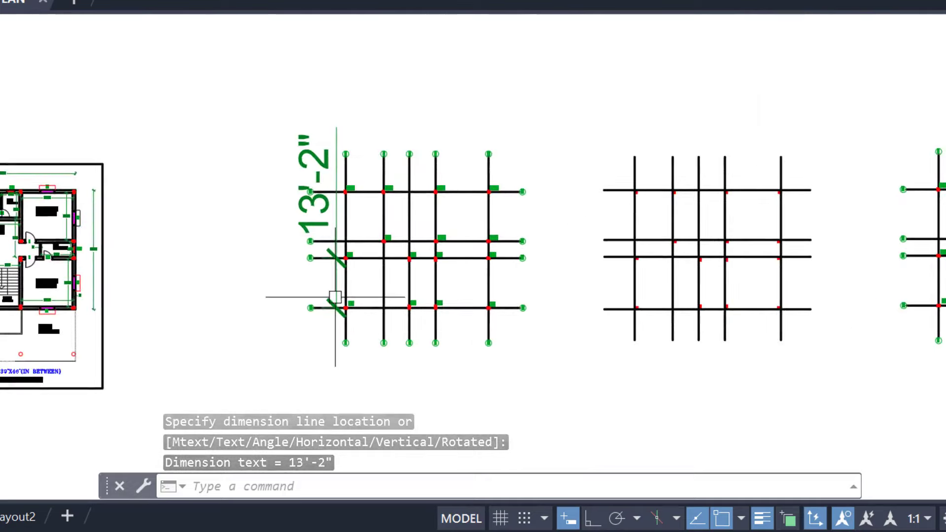
pyautogui.scroll(3, 332, 296)
pyautogui.moveTo(331, 285); pyautogui.dragTo(346, 240, button='middle')
pyautogui.press('Escape')
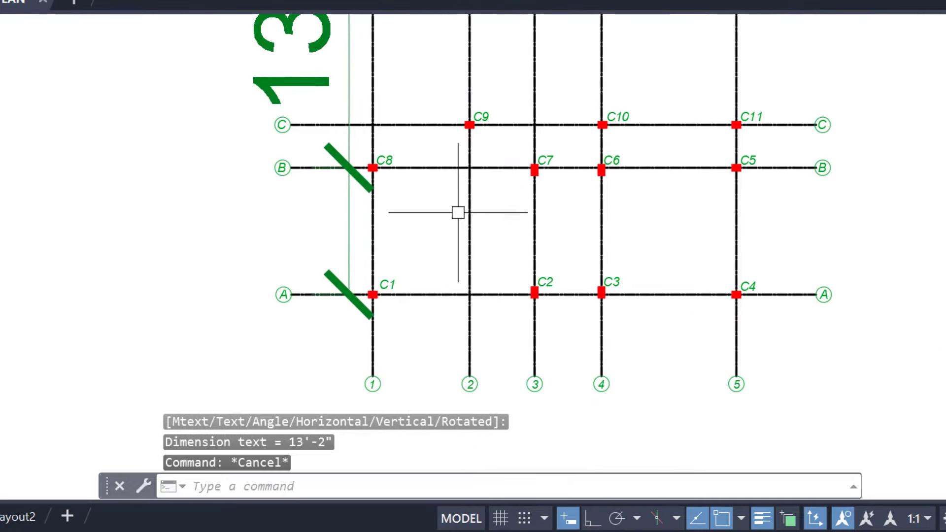
# Step: Make Standard the current dimension style in place of ISO-25
pyautogui.press('Return')
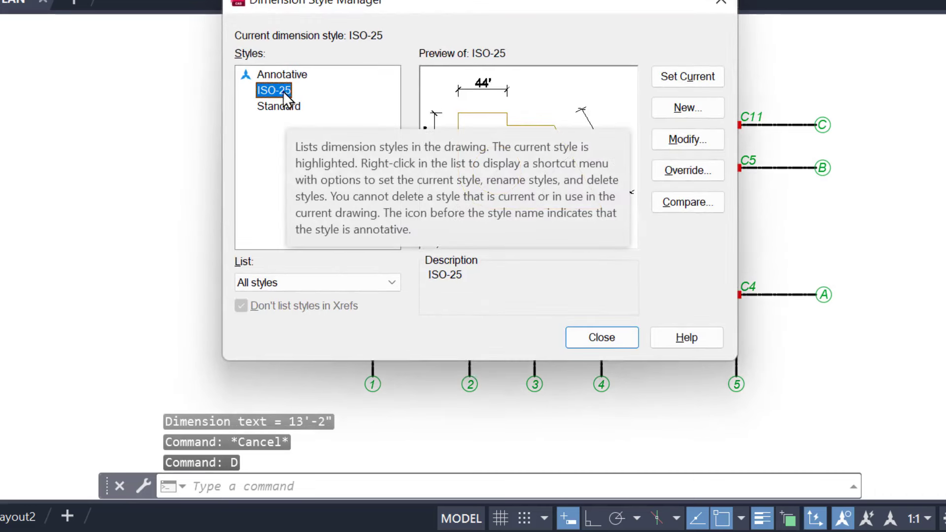
pyautogui.click(290, 108)
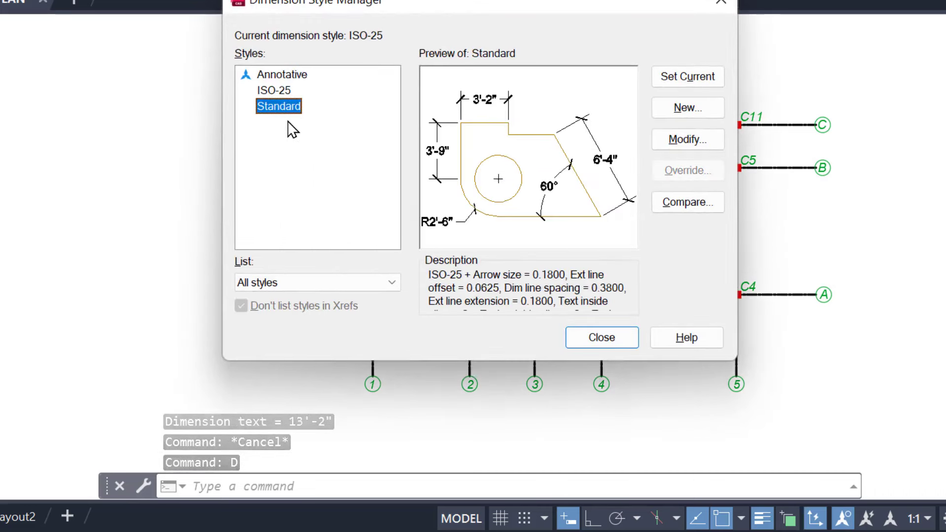
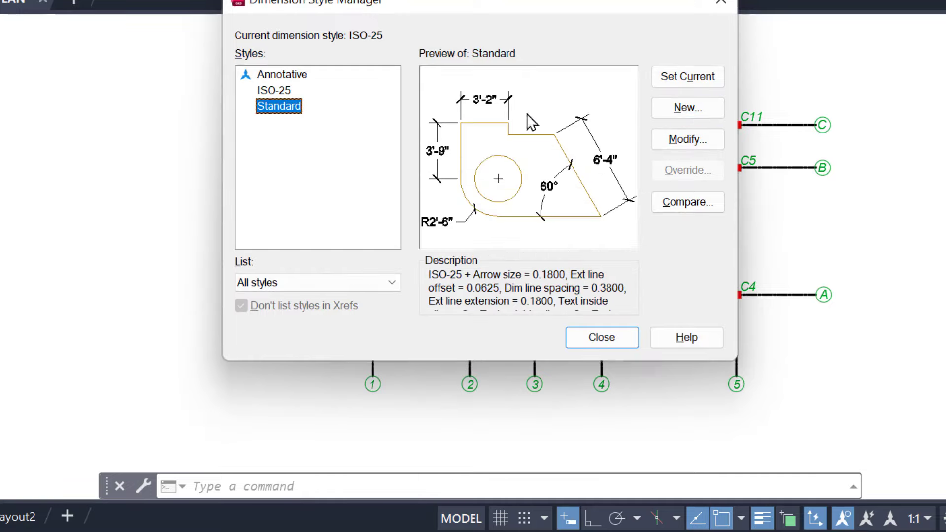
pyautogui.click(680, 78)
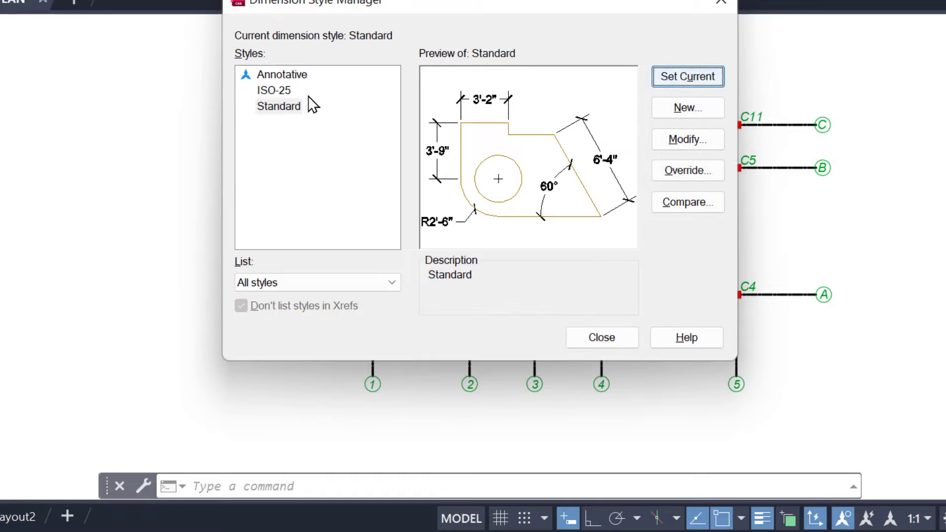
pyautogui.click(286, 95)
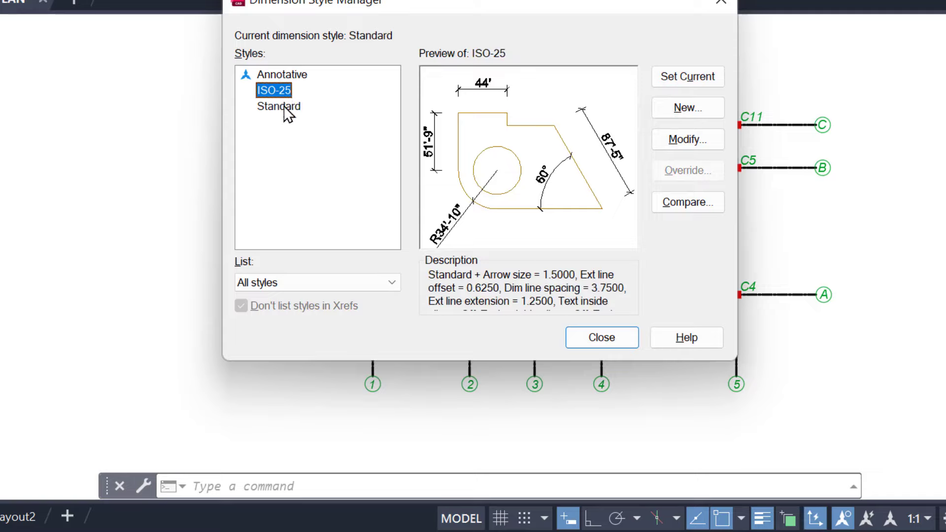
pyautogui.click(283, 107)
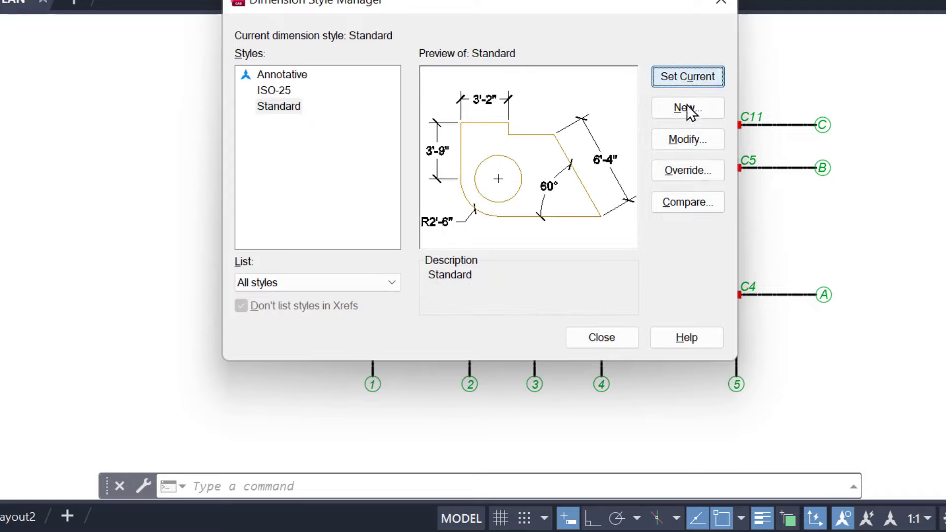
pyautogui.click(575, 337)
# Step: Delete the oversized linear dimension between grid lines A and B
pyautogui.moveTo(354, 245); pyautogui.dragTo(317, 245, button='middle')
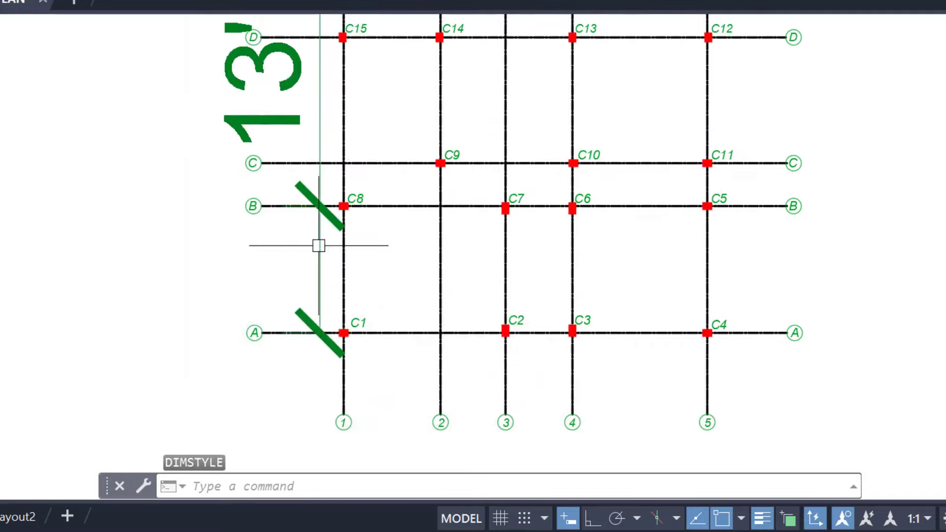
pyautogui.click(319, 245)
pyautogui.press('Delete')
# Step: Place a Standard-style linear dimension between grid lines A and B near the grid bubbles and erase it
pyautogui.write('dli')
pyautogui.press('Return')
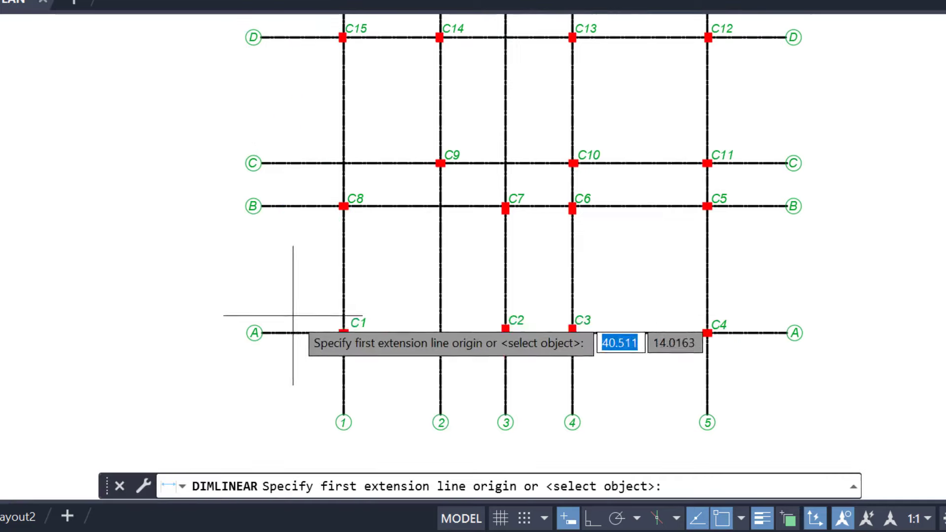
pyautogui.scroll(2, 296, 330)
pyautogui.click(302, 332)
pyautogui.press('Escape')
pyautogui.press('Return')
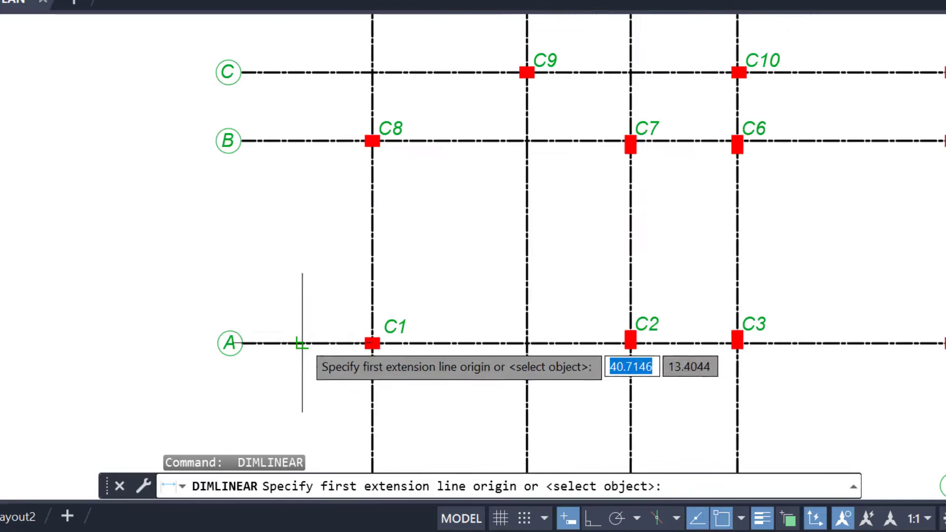
pyautogui.click(302, 342)
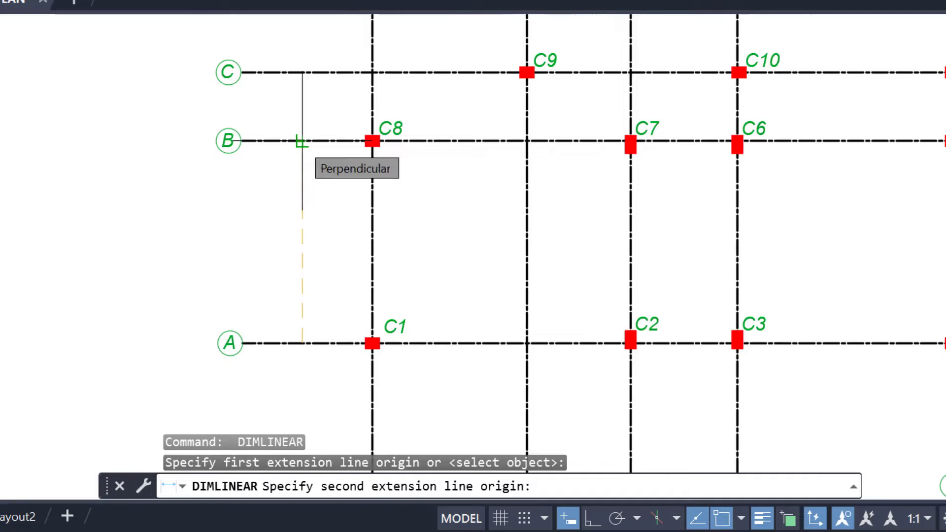
pyautogui.click(300, 142)
pyautogui.click(296, 158)
pyautogui.scroll(2, 333, 257)
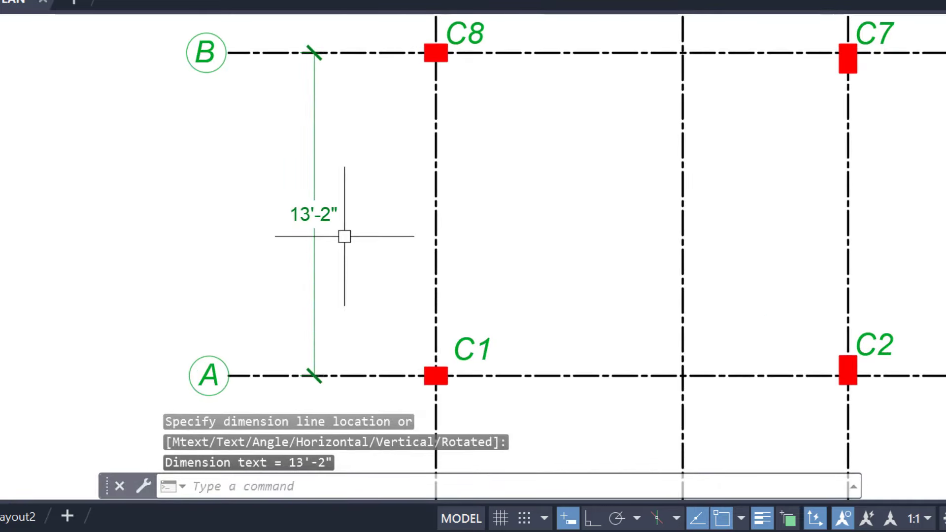
pyautogui.click(316, 200)
pyautogui.press('Delete')
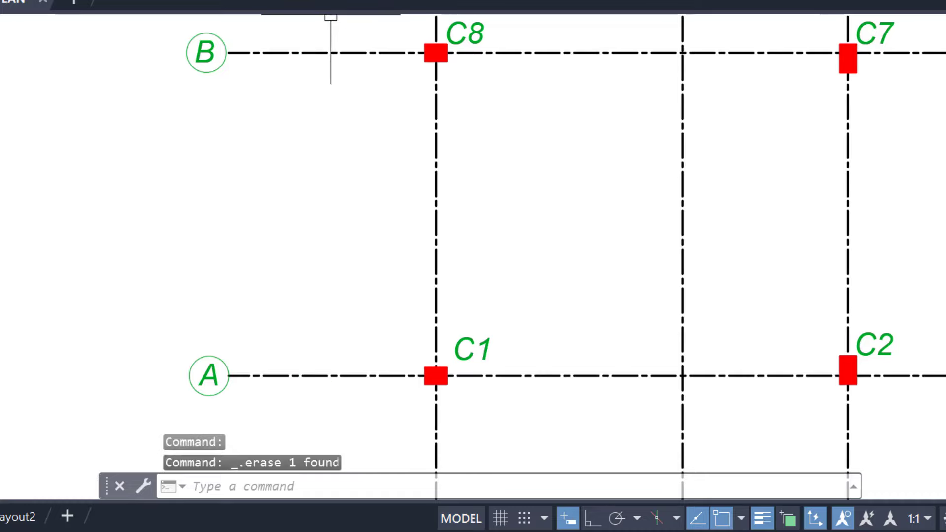
# Step: Dimension the spacing between grid lines A and B with a vertical linear dimension close to columns C1 and C8
pyautogui.write('dli')
pyautogui.press('Return')
pyautogui.moveTo(312, 15)
pyautogui.mouseDown(button='middle')
pyautogui.moveTo(225, 173)
pyautogui.moveTo(266, 209)
pyautogui.moveTo(274, 240)
pyautogui.mouseUp(button='middle')
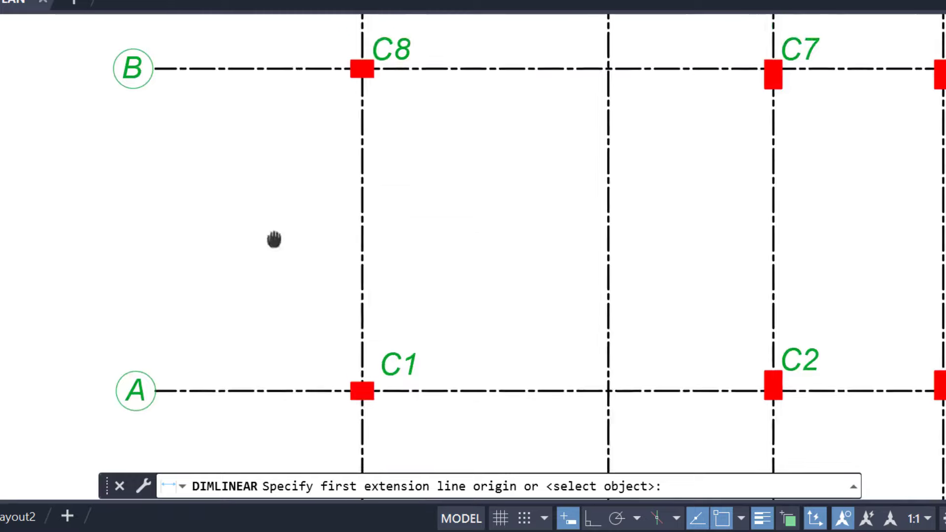
pyautogui.click(322, 392)
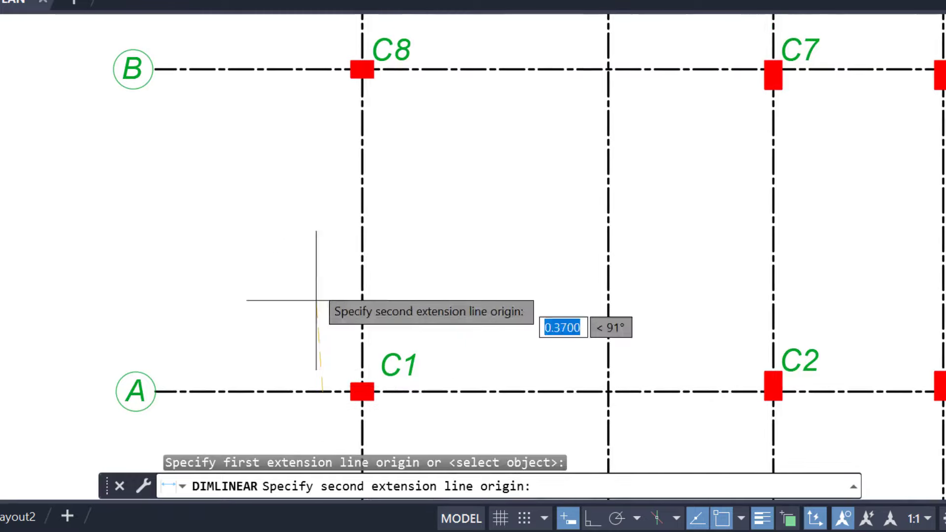
pyautogui.click(320, 70)
pyautogui.click(320, 172)
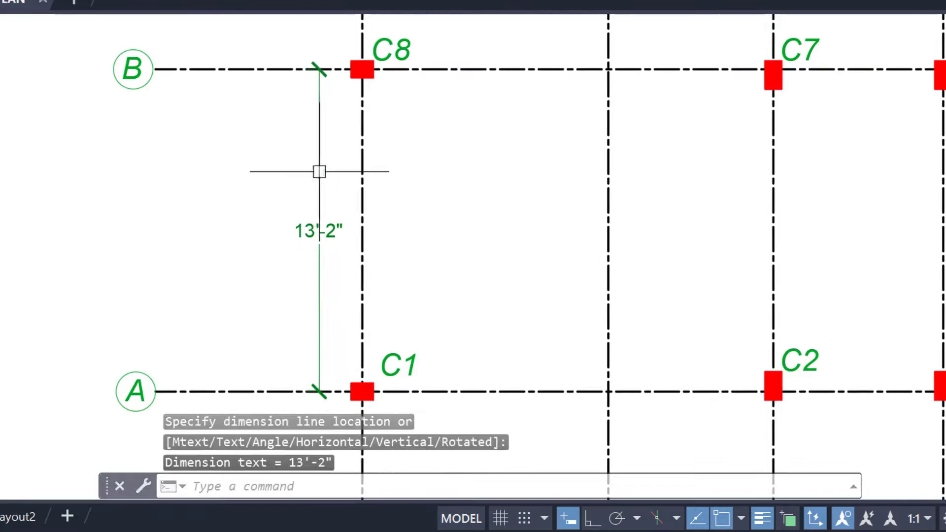
pyautogui.scroll(-3, 406, 257)
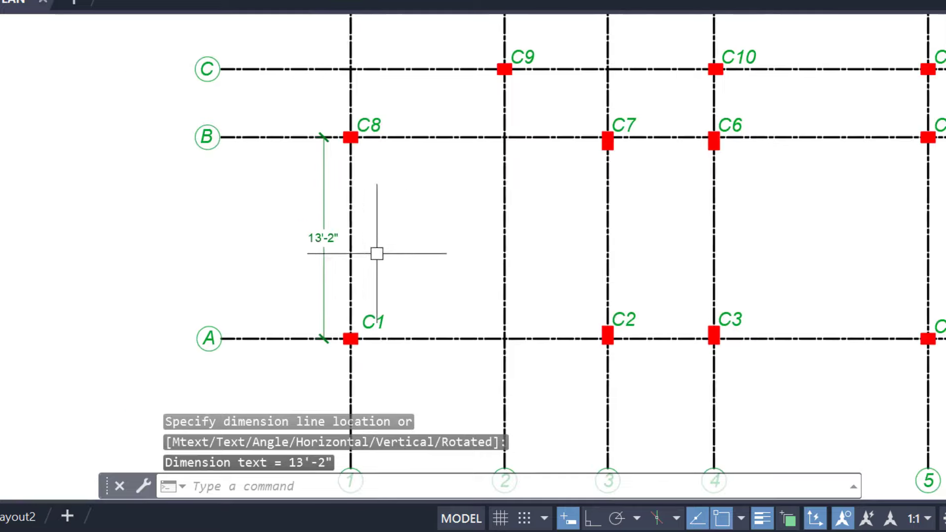
pyautogui.scroll(5, 327, 246)
pyautogui.scroll(-5, 345, 230)
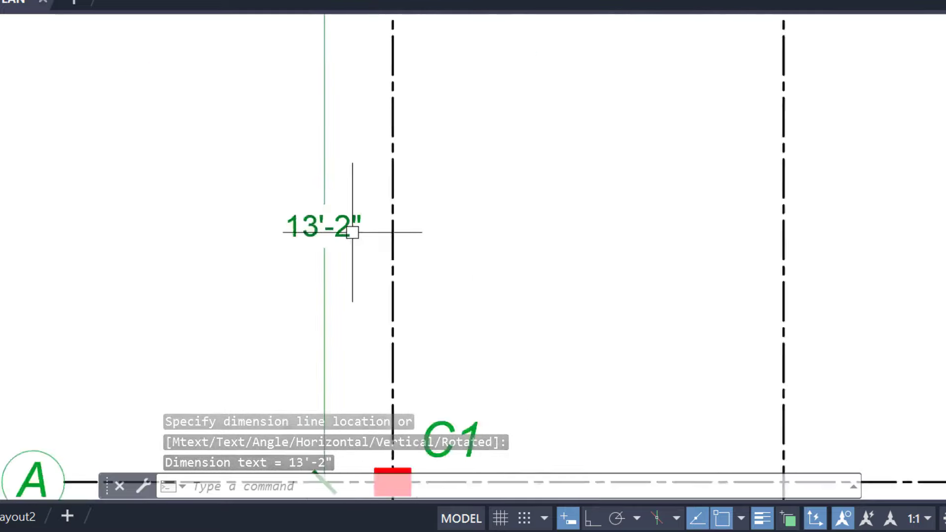
pyautogui.moveTo(333, 161); pyautogui.dragTo(326, 218, button='middle')
pyautogui.scroll(2, 325, 217)
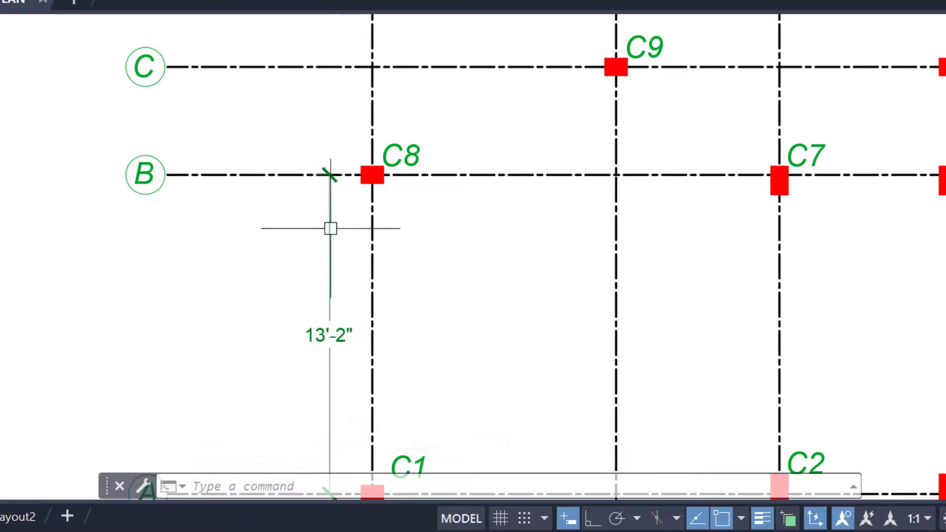
# Step: Continue the vertical dimension chain from grid line B to grid lines C and D
pyautogui.scroll(5, 334, 214)
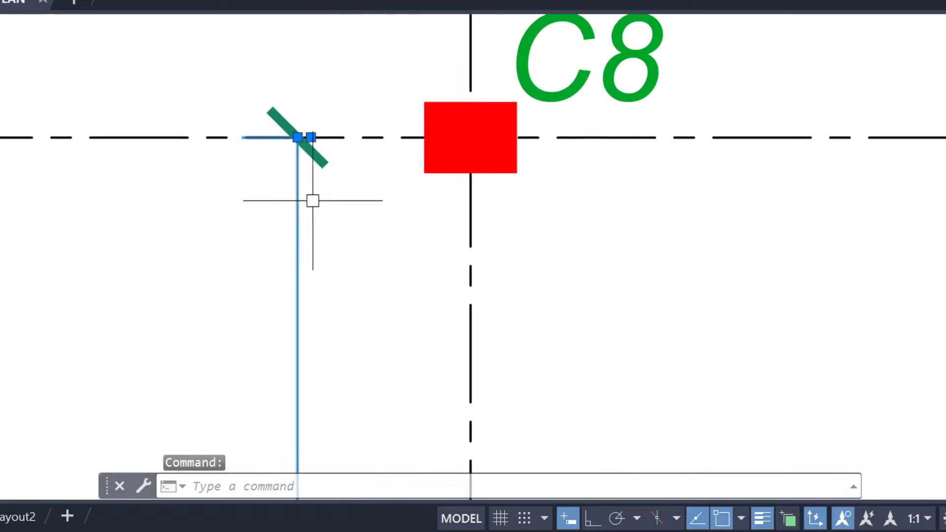
pyautogui.moveTo(298, 137)
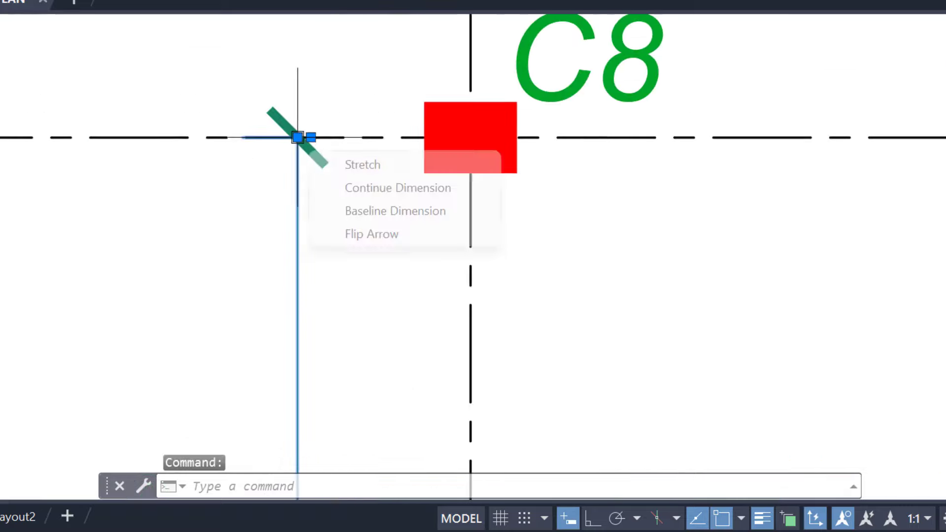
pyautogui.click(344, 188)
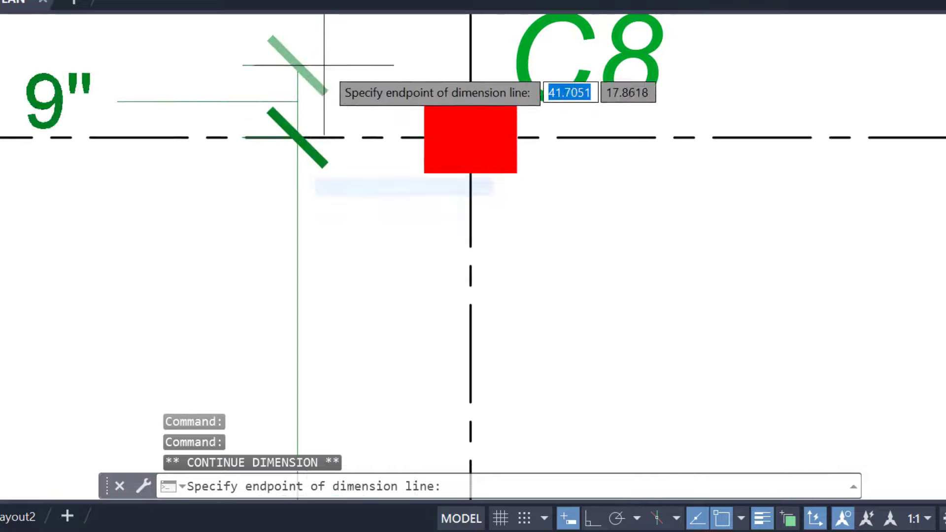
pyautogui.scroll(-2, 313, 95)
pyautogui.moveTo(320, 184); pyautogui.dragTo(318, 286, button='middle')
pyautogui.scroll(-4, 317, 287)
pyautogui.moveTo(310, 243); pyautogui.dragTo(310, 277, button='middle')
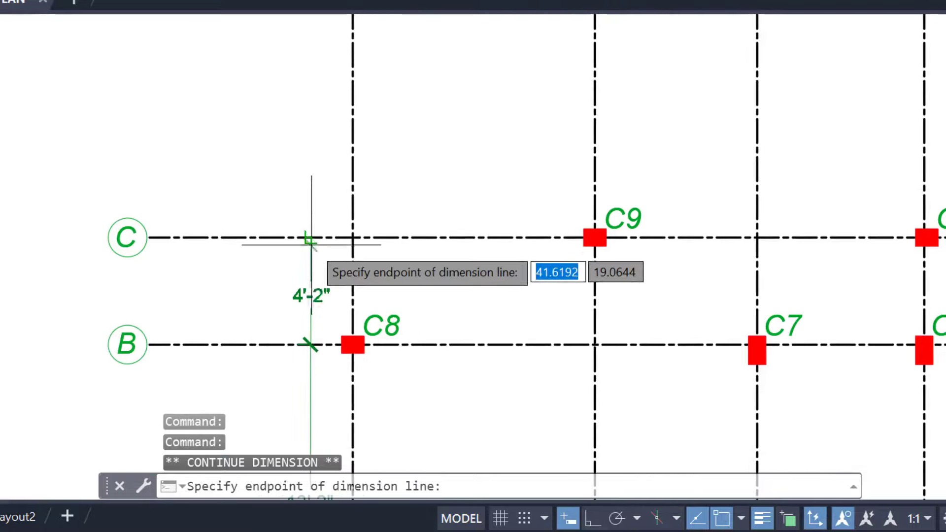
pyautogui.click(311, 237)
pyautogui.moveTo(313, 152); pyautogui.dragTo(285, 316, button='middle')
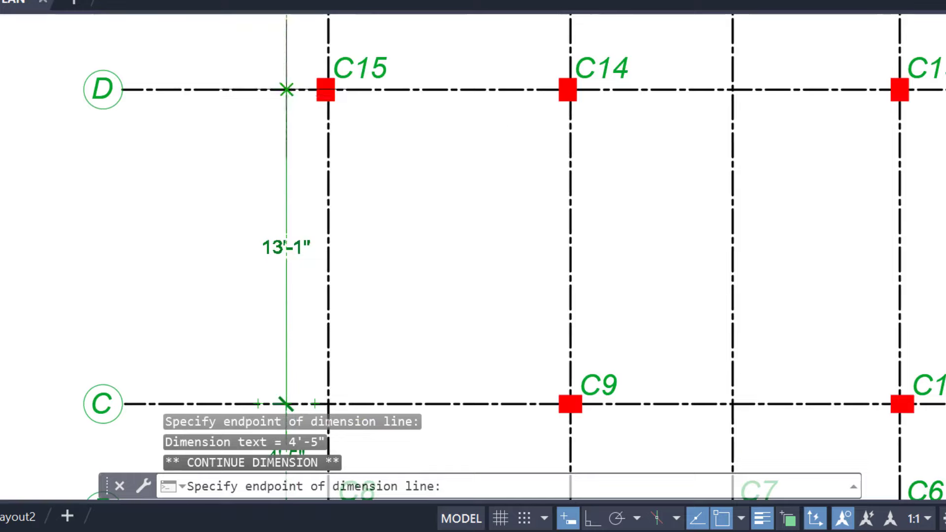
pyautogui.click(285, 89)
pyautogui.scroll(-4, 285, 89)
pyautogui.moveTo(286, 100); pyautogui.dragTo(289, 229, button='middle')
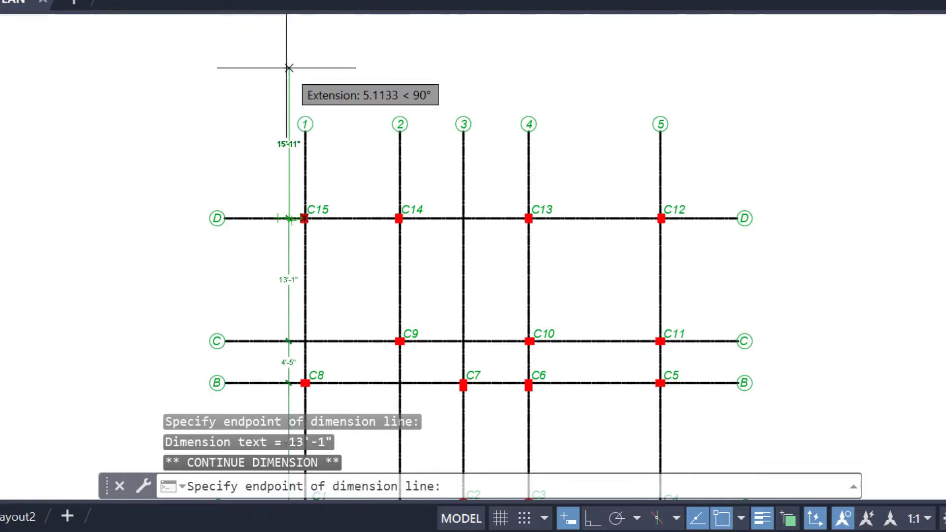
pyautogui.press('Escape')
# Step: Add a horizontal linear dimension between grid lines 1 and 2, just below grid line A
pyautogui.moveTo(329, 370); pyautogui.dragTo(288, 95, button='middle')
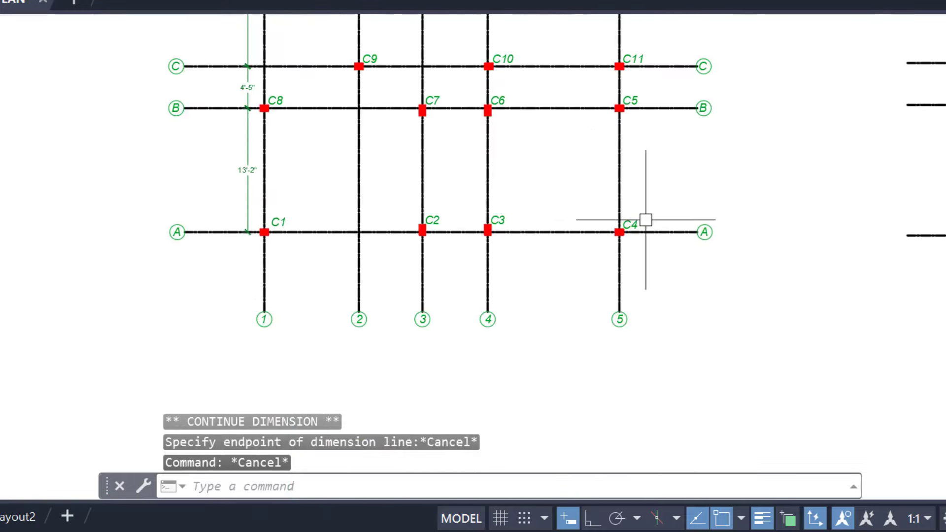
pyautogui.scroll(4, 305, 281)
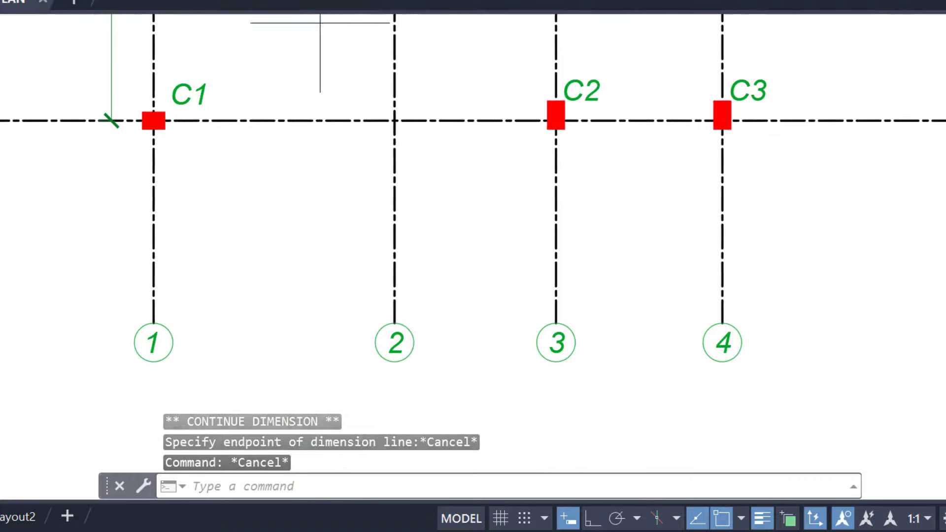
pyautogui.write('dli')
pyautogui.press('Return')
pyautogui.scroll(2, 224, 144)
pyautogui.click(111, 183)
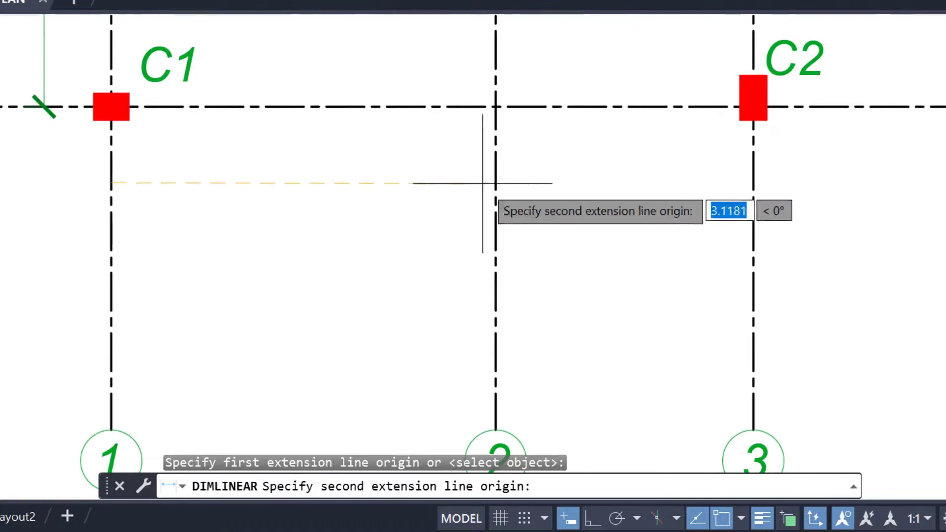
pyautogui.click(496, 183)
pyautogui.click(428, 181)
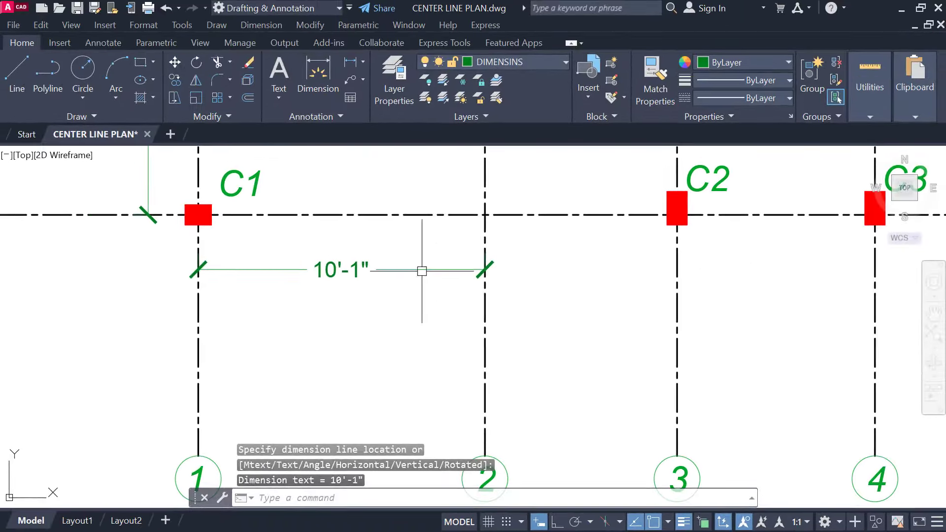
# Step: Continue the horizontal dimension chain below grid line A from grid line 2 to grid lines 3, 4 and 5
pyautogui.click(422, 271)
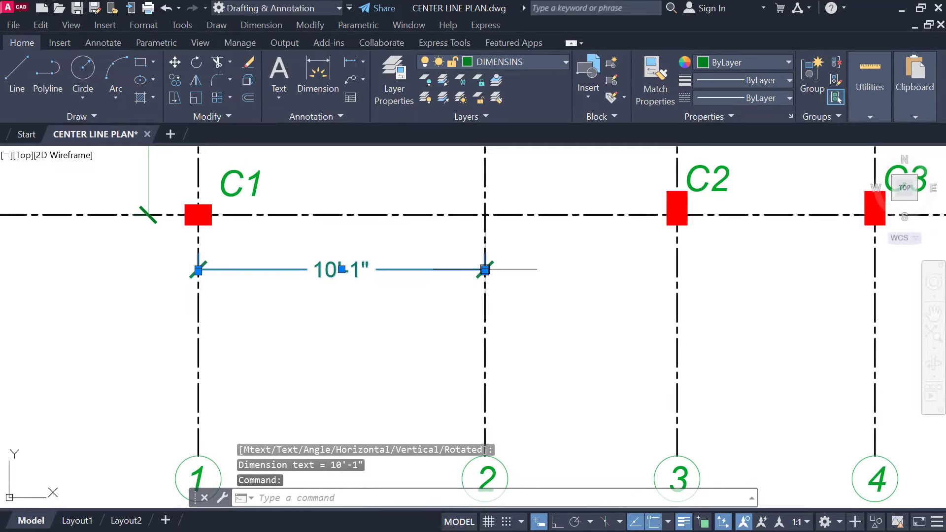
pyautogui.moveTo(485, 270)
pyautogui.click(540, 305)
pyautogui.moveTo(635, 298); pyautogui.dragTo(464, 298, button='middle')
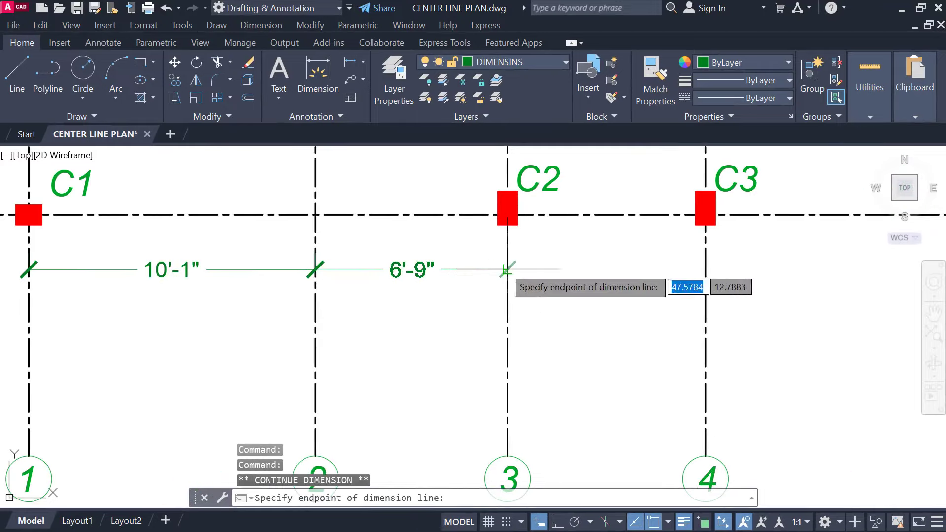
pyautogui.click(505, 269)
pyautogui.moveTo(689, 270); pyautogui.dragTo(528, 270, button='middle')
pyautogui.click(545, 269)
pyautogui.moveTo(684, 279); pyautogui.dragTo(374, 299, button='middle')
pyautogui.scroll(-5, 633, 290)
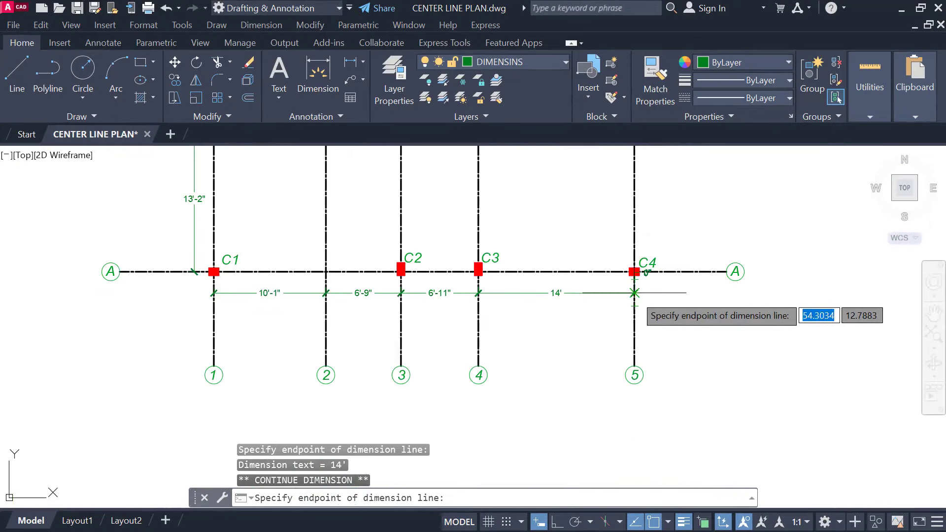
pyautogui.press('Escape')
pyautogui.press('Escape')
pyautogui.moveTo(615, 329)
pyautogui.mouseDown(button='middle')
pyautogui.moveTo(604, 339)
pyautogui.moveTo(572, 333)
pyautogui.mouseUp(button='middle')
pyautogui.scroll(-2, 575, 331)
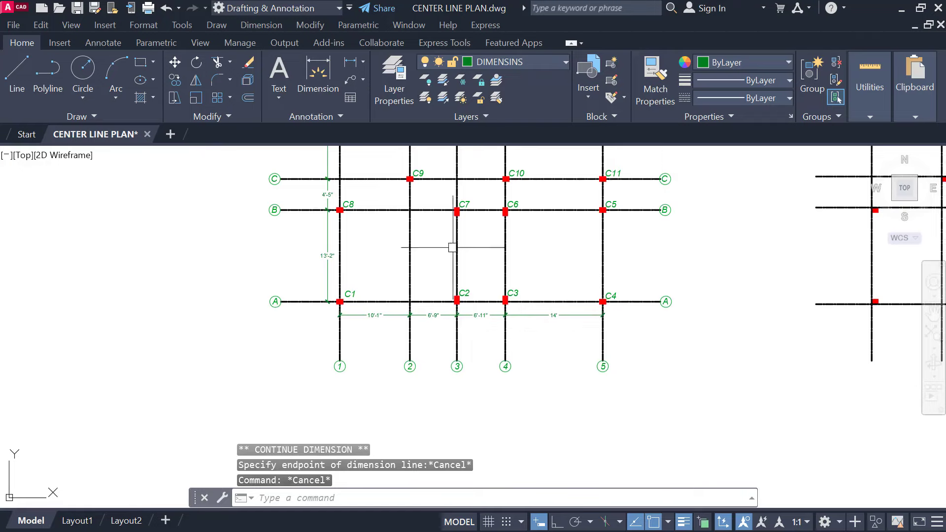
# Step: Add an overall vertical linear dimension between grid lines A and D, outside the existing vertical dimension chain
pyautogui.moveTo(473, 319); pyautogui.dragTo(460, 368, button='middle')
pyautogui.moveTo(579, 376); pyautogui.dragTo(511, 375, button='middle')
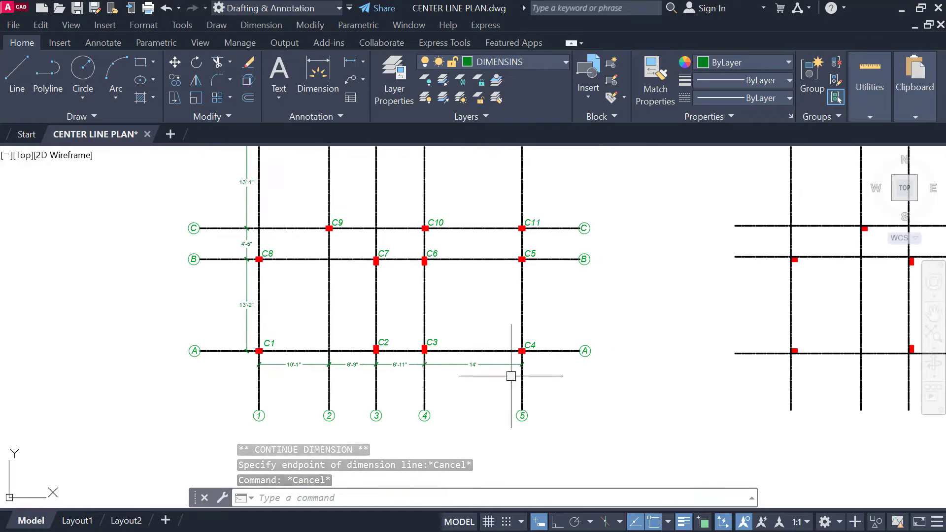
pyautogui.click(350, 62)
pyautogui.scroll(2, 243, 338)
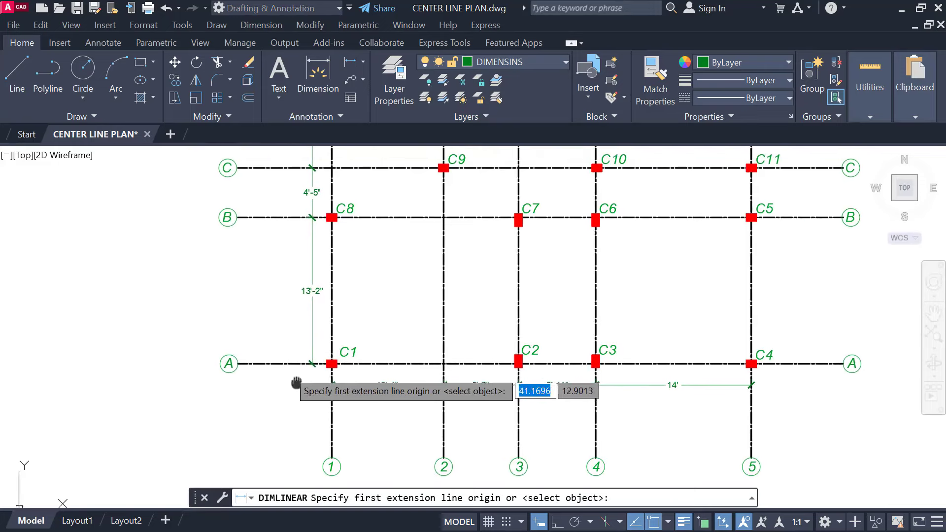
pyautogui.scroll(2, 286, 367)
pyautogui.click(286, 361)
pyautogui.scroll(-3, 312, 380)
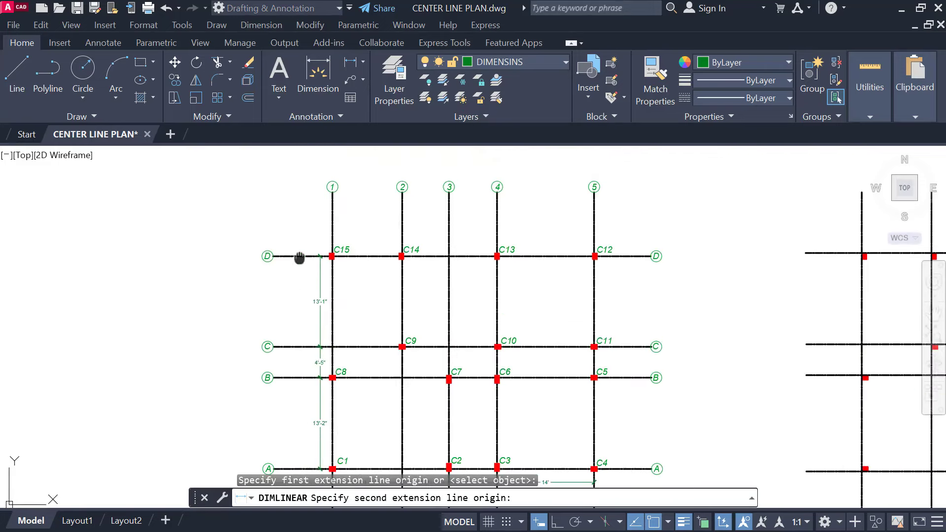
pyautogui.scroll(2, 306, 256)
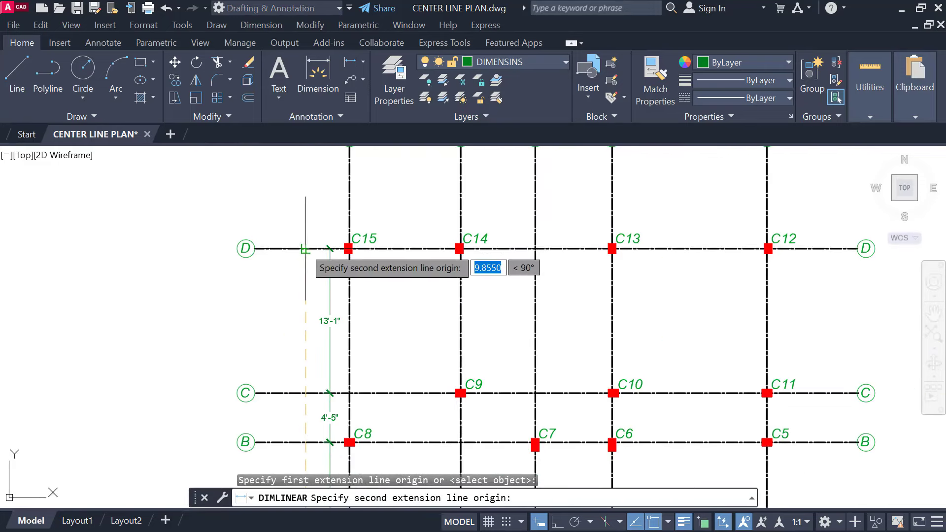
pyautogui.click(305, 248)
pyautogui.click(302, 273)
pyautogui.moveTo(299, 395); pyautogui.dragTo(302, 226, button='middle')
pyautogui.scroll(3, 301, 241)
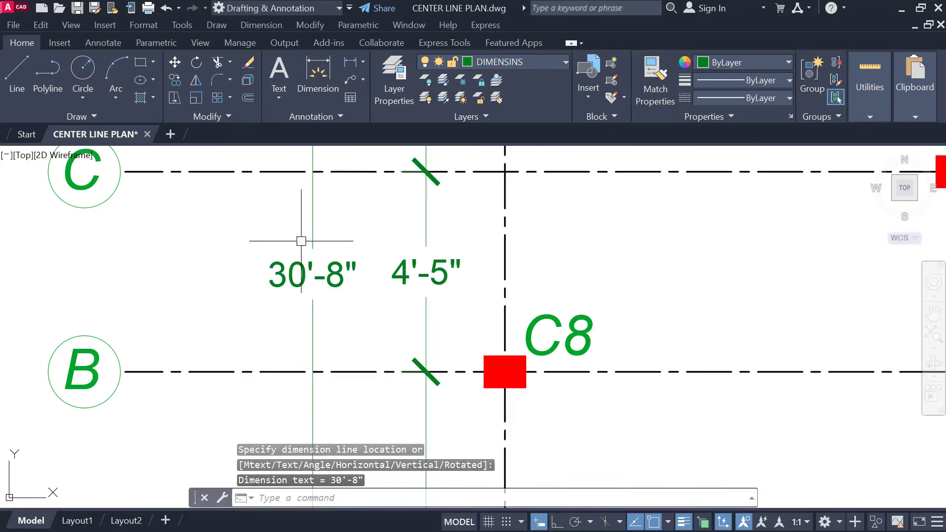
pyautogui.scroll(-4, 341, 225)
# Step: Add an overall horizontal linear dimension between grid lines 1 and 5, just below the existing horizontal dimension chain
pyautogui.moveTo(434, 369); pyautogui.dragTo(306, 252, button='middle')
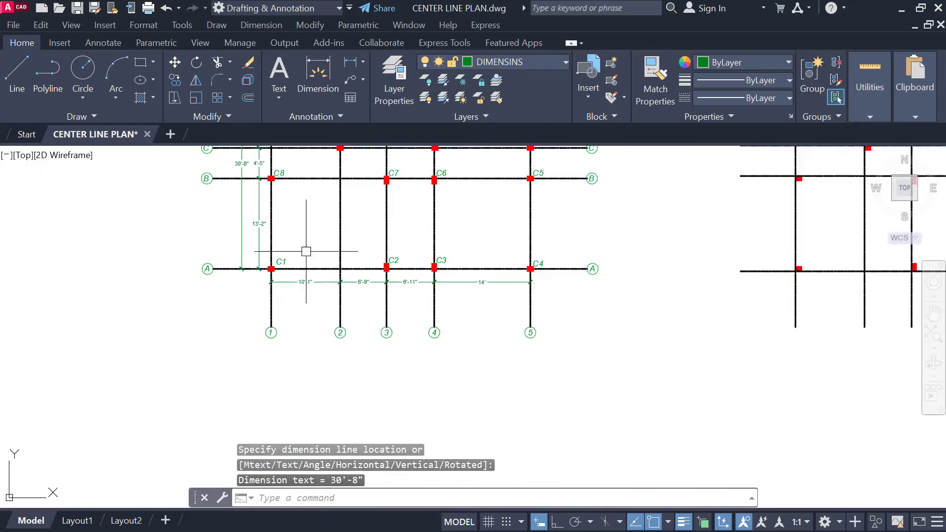
pyautogui.scroll(2, 306, 251)
pyautogui.moveTo(330, 384); pyautogui.dragTo(300, 276, button='middle')
pyautogui.click(348, 62)
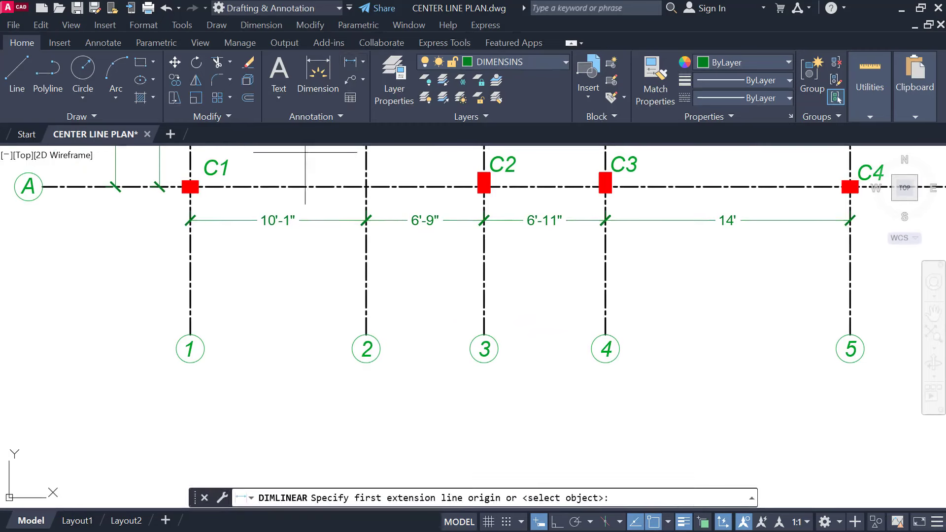
pyautogui.click(190, 260)
pyautogui.moveTo(810, 257); pyautogui.dragTo(590, 258, button='middle')
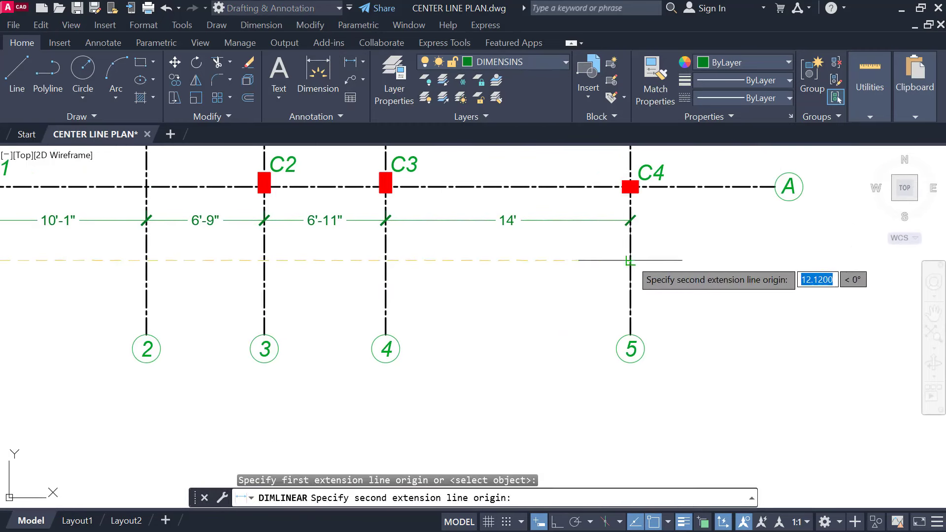
pyautogui.click(630, 257)
pyautogui.click(623, 258)
pyautogui.scroll(-4, 488, 282)
pyautogui.scroll(3, 339, 290)
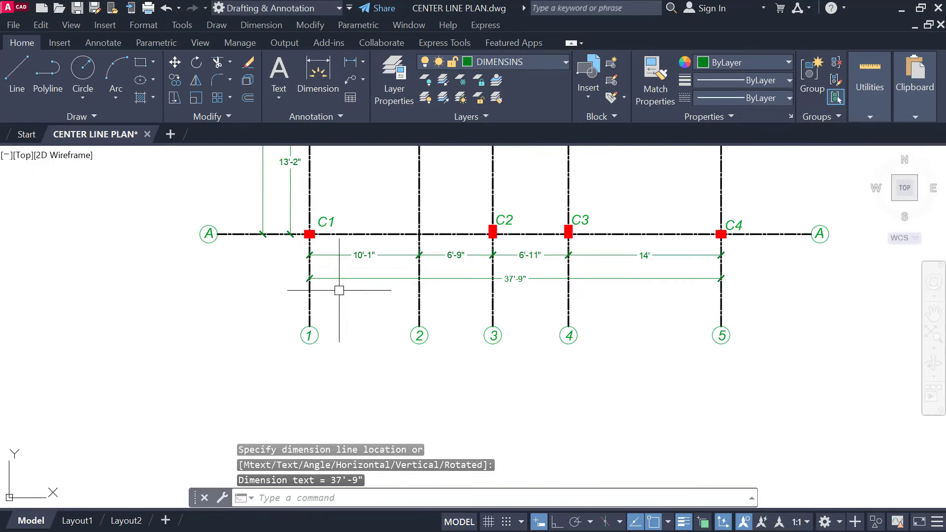
# Step: Examine the individual horizontal dimensions between grid lines 1 and 5 below grid line A
pyautogui.moveTo(744, 281); pyautogui.dragTo(690, 315, button='middle')
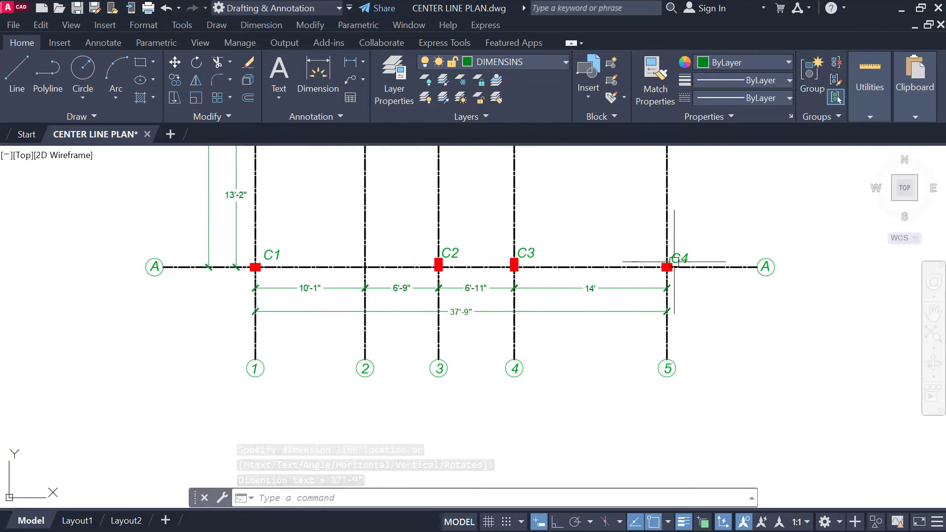
pyautogui.scroll(2, 527, 294)
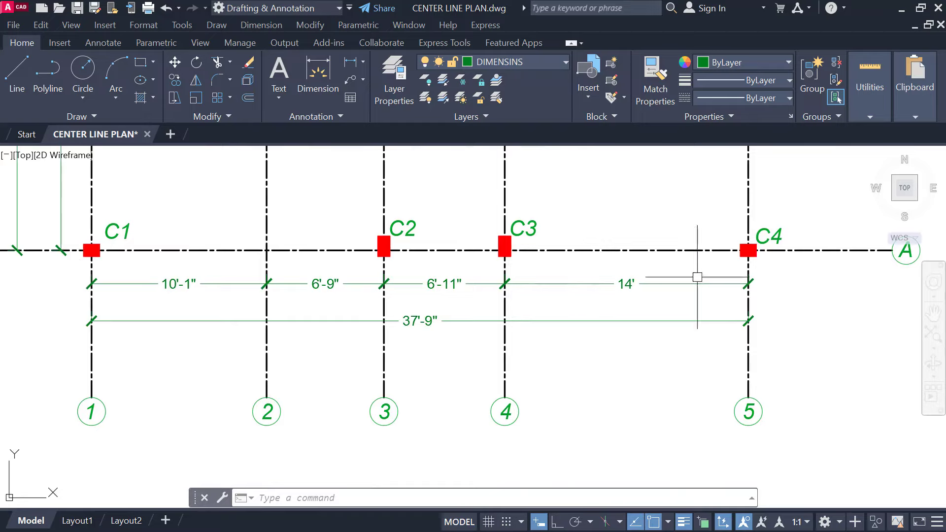
pyautogui.scroll(-2, 612, 284)
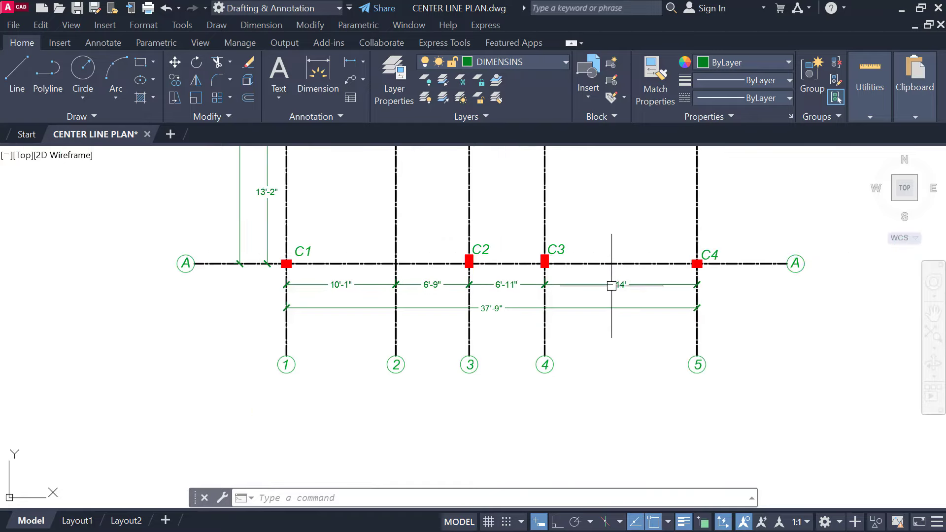
pyautogui.scroll(2, 424, 289)
pyautogui.scroll(4, 396, 295)
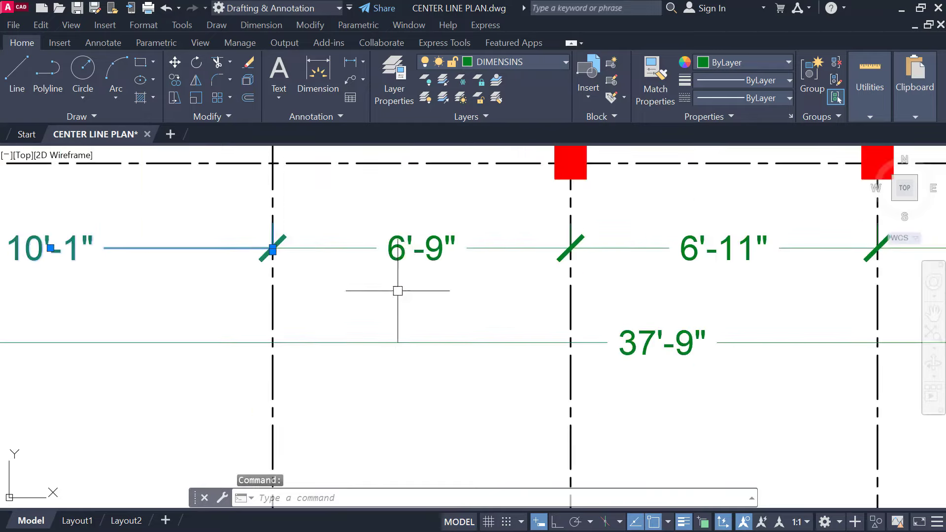
pyautogui.scroll(-2, 382, 293)
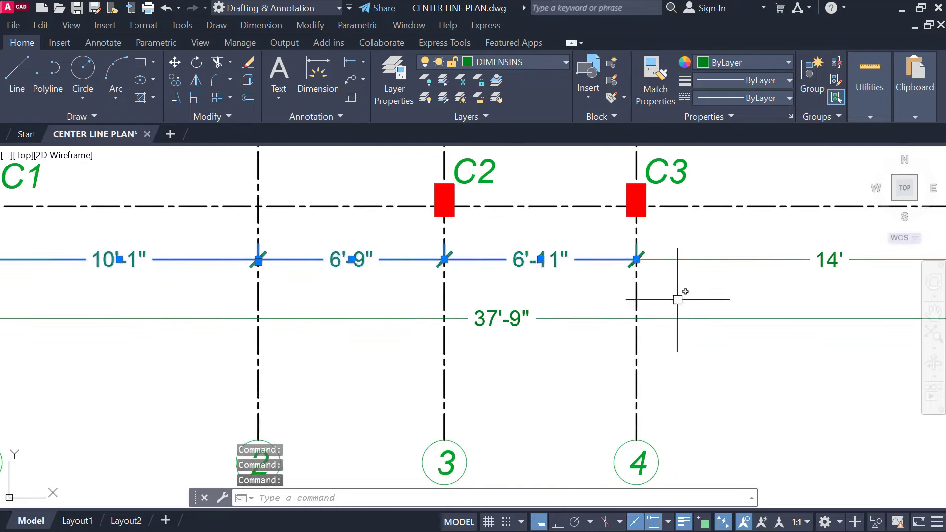
pyautogui.moveTo(854, 264); pyautogui.dragTo(683, 264, button='middle')
pyautogui.click(659, 259)
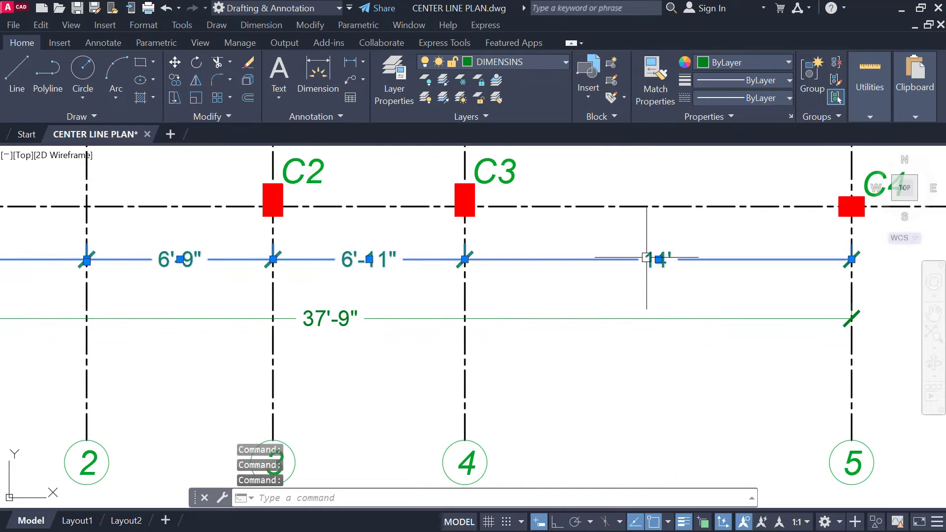
pyautogui.press('Escape')
# Step: Examine how columns C2 and C3 sit on their vertical centre lines along grid line A
pyautogui.moveTo(510, 221); pyautogui.dragTo(479, 316, button='middle')
pyautogui.click(438, 228)
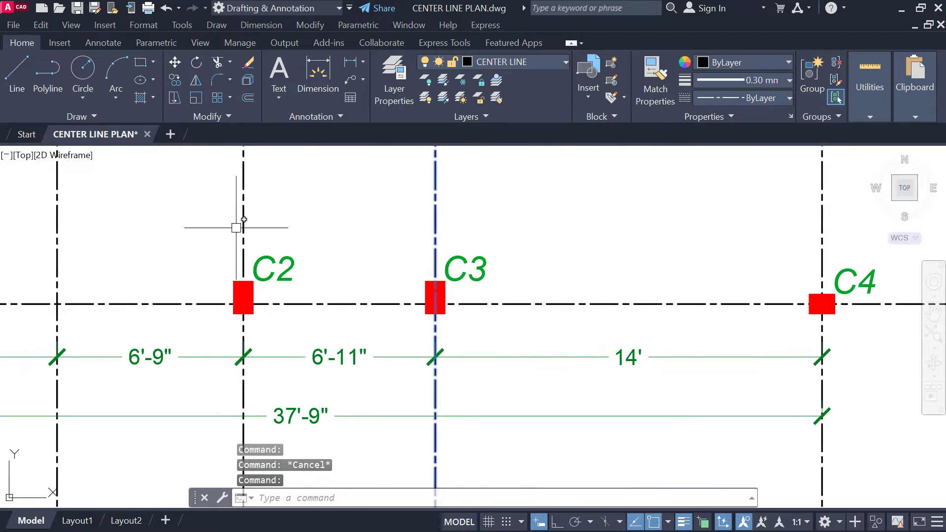
pyautogui.scroll(4, 226, 320)
pyautogui.click(190, 205)
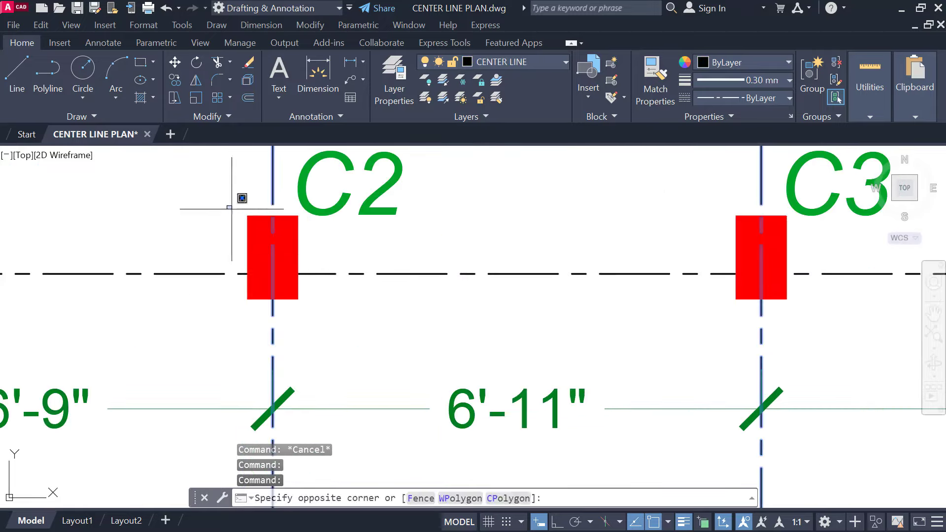
pyautogui.click(321, 316)
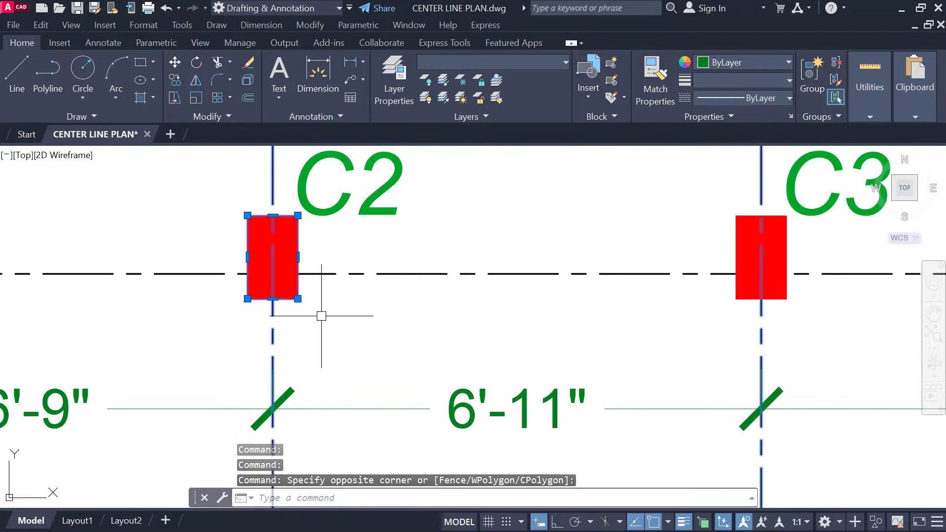
pyautogui.press('Escape')
pyautogui.click(271, 315)
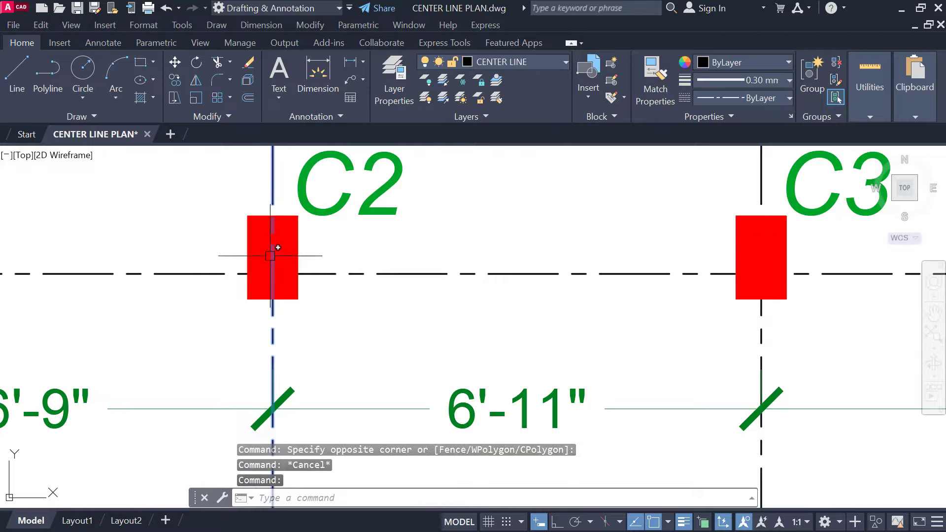
pyautogui.scroll(-8, 276, 328)
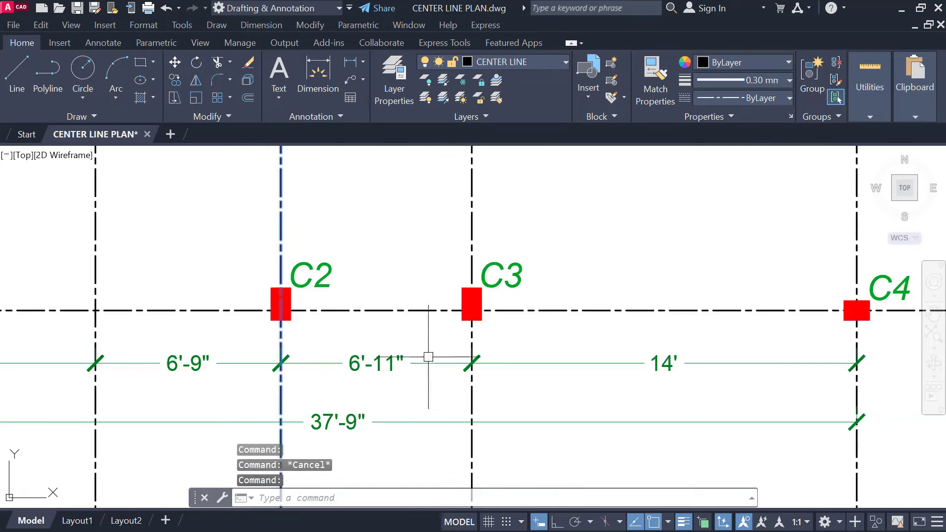
pyautogui.moveTo(273, 378); pyautogui.dragTo(538, 391, button='middle')
pyautogui.press('Escape')
# Step: Examine the floor plan's columns at the wall junctions around the kitchen, living room and stairs
pyautogui.scroll(-4, 374, 340)
pyautogui.moveTo(374, 340); pyautogui.dragTo(915, 336, button='middle')
pyautogui.scroll(7, 467, 272)
pyautogui.moveTo(694, 303); pyautogui.dragTo(444, 246, button='middle')
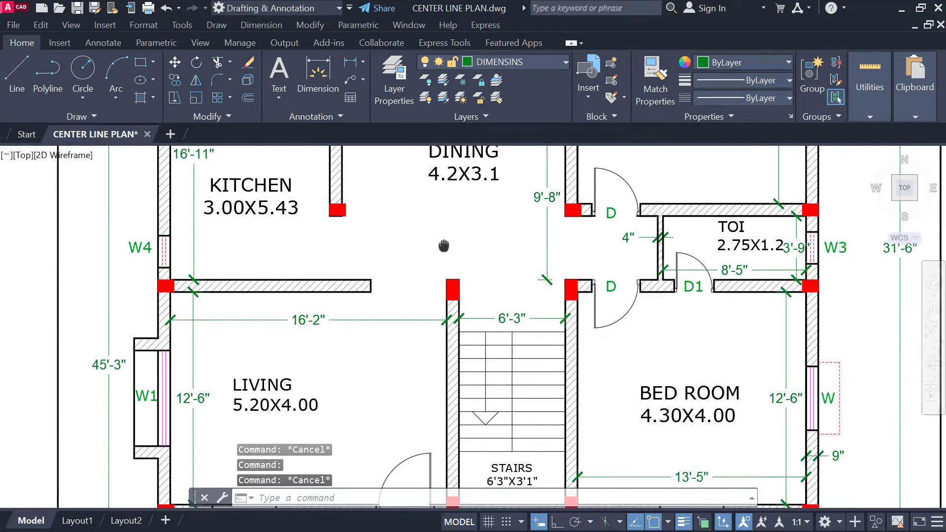
pyautogui.scroll(2, 457, 284)
pyautogui.moveTo(380, 252); pyautogui.dragTo(500, 340)
pyautogui.press('Escape')
pyautogui.scroll(-4, 416, 256)
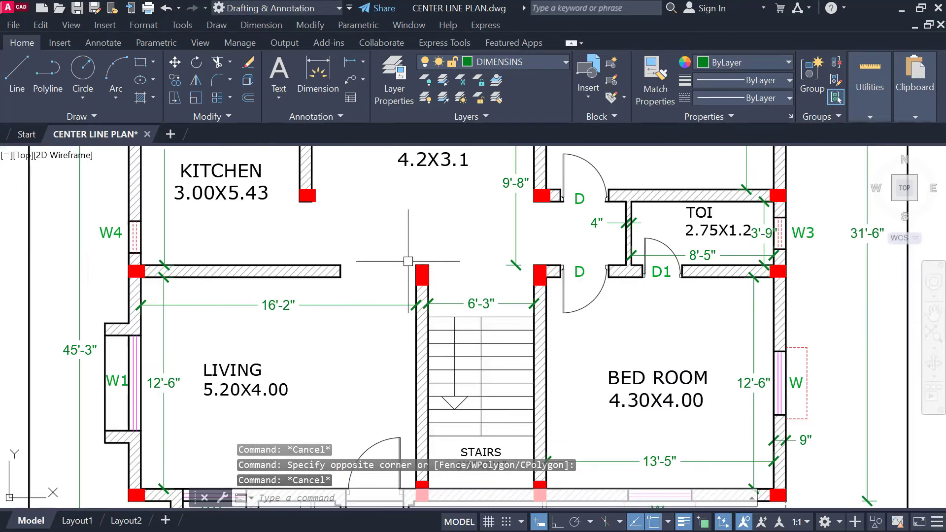
pyautogui.scroll(5, 122, 271)
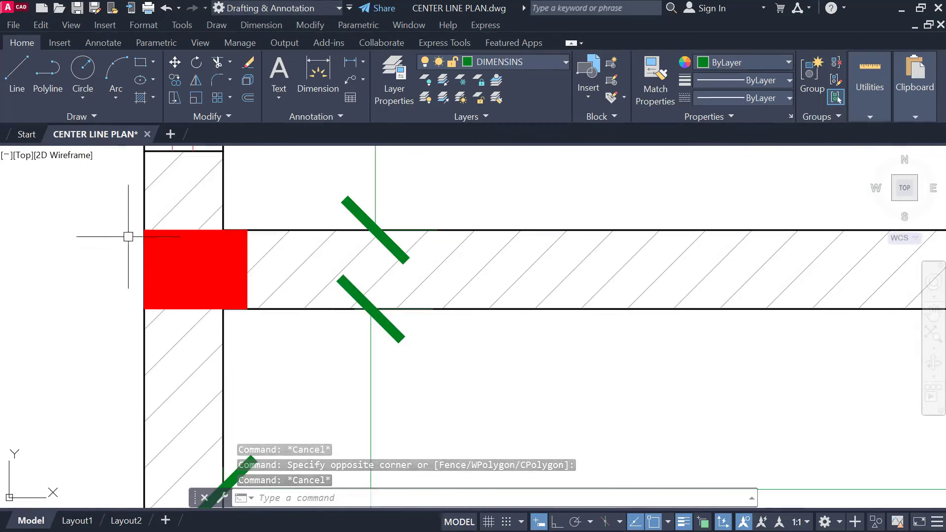
pyautogui.click(120, 203)
pyautogui.click(252, 325)
pyautogui.scroll(-2, 140, 236)
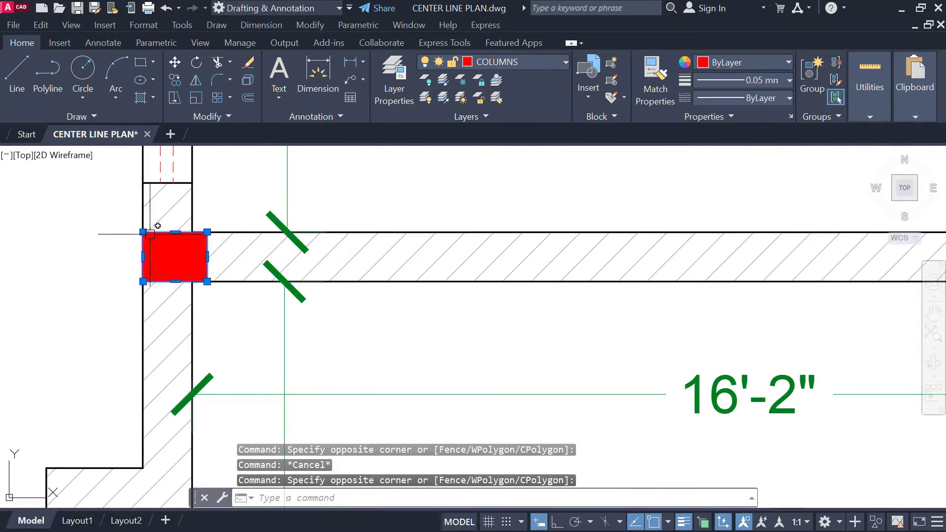
pyautogui.scroll(-3, 91, 250)
pyautogui.scroll(-3, 99, 249)
pyautogui.press('Escape')
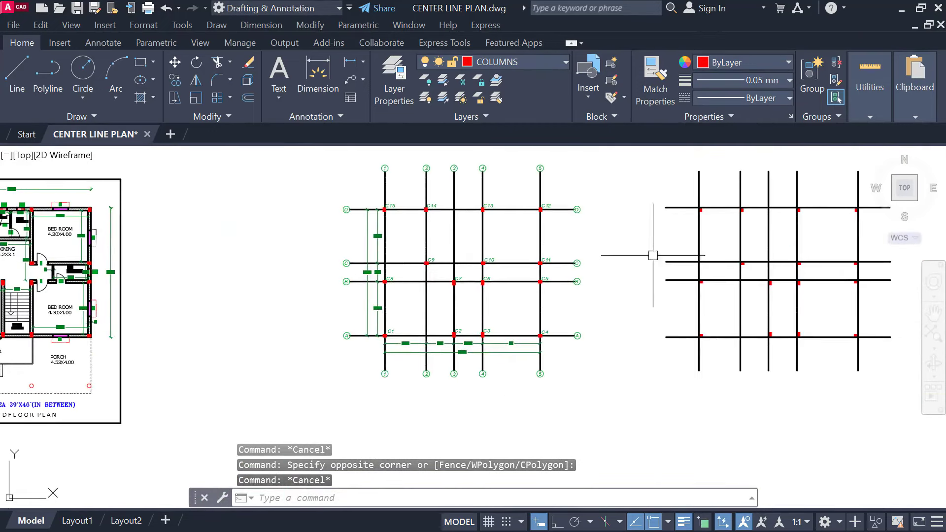
# Step: Examine the floor plan's column at the lower corner of the stairs, beside the living room door
pyautogui.scroll(4, 468, 301)
pyautogui.scroll(-4, 290, 336)
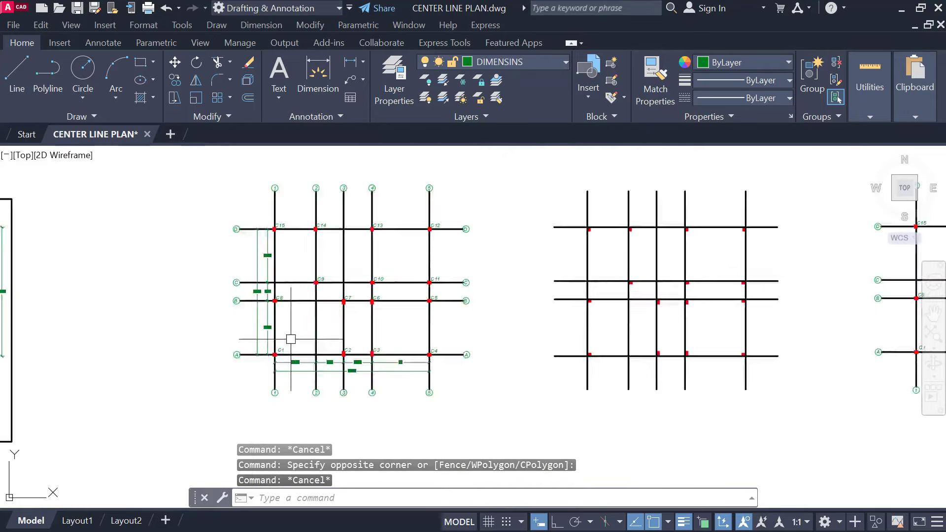
pyautogui.moveTo(289, 338); pyautogui.dragTo(757, 371, button='middle')
pyautogui.scroll(4, 371, 394)
pyautogui.scroll(5, 374, 379)
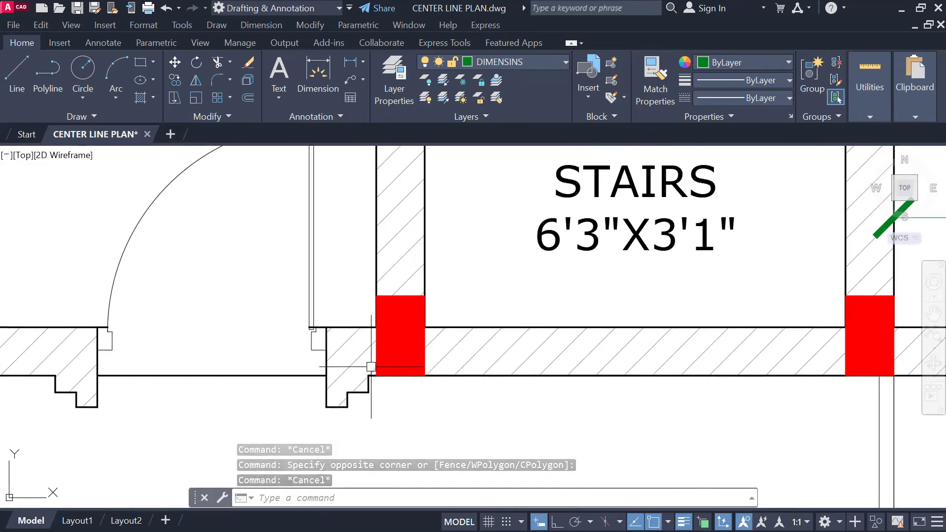
pyautogui.click(360, 270)
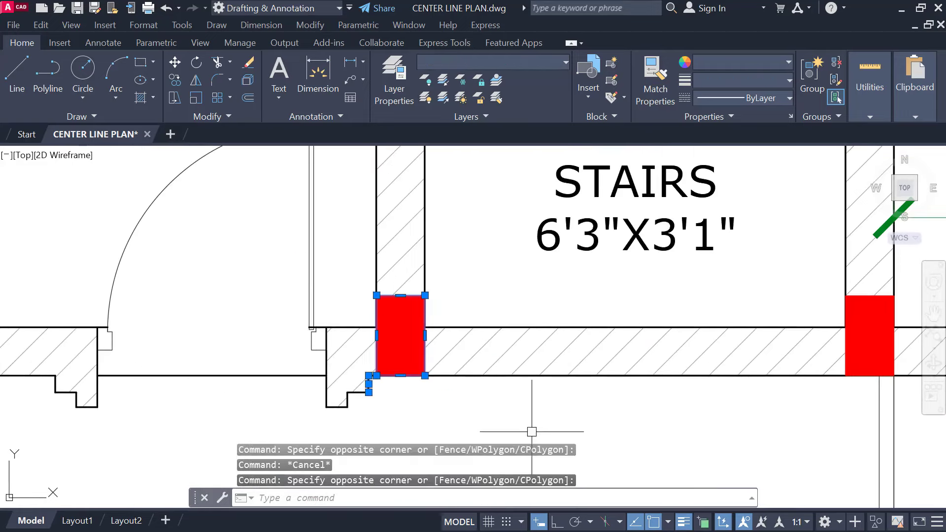
pyautogui.press('Escape')
# Step: Check column C2 against the centre line of grid 3 in the dimensioned centre line plan
pyautogui.scroll(-6, 373, 337)
pyautogui.moveTo(598, 333); pyautogui.dragTo(482, 346, button='middle')
pyautogui.scroll(2, 475, 330)
pyautogui.scroll(2, 476, 393)
pyautogui.moveTo(592, 311); pyautogui.dragTo(456, 310, button='middle')
pyautogui.click(493, 273)
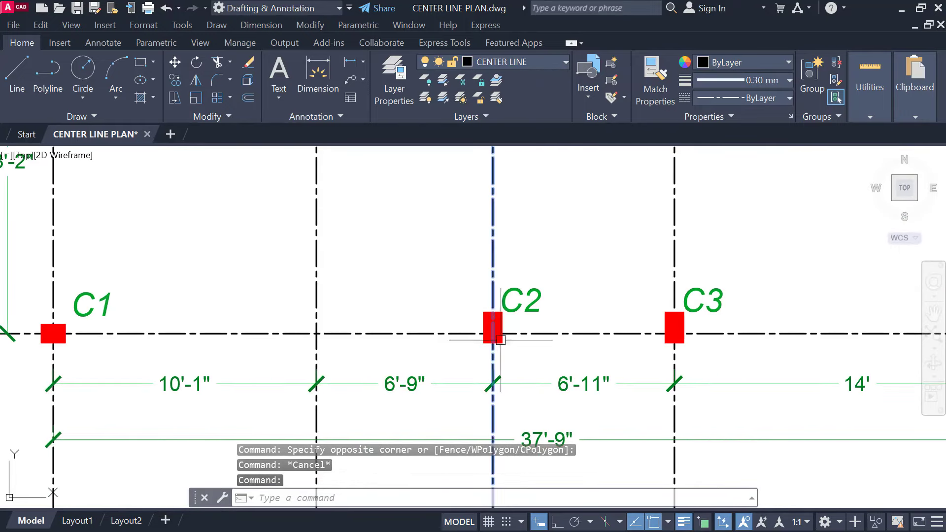
pyautogui.scroll(-4, 499, 340)
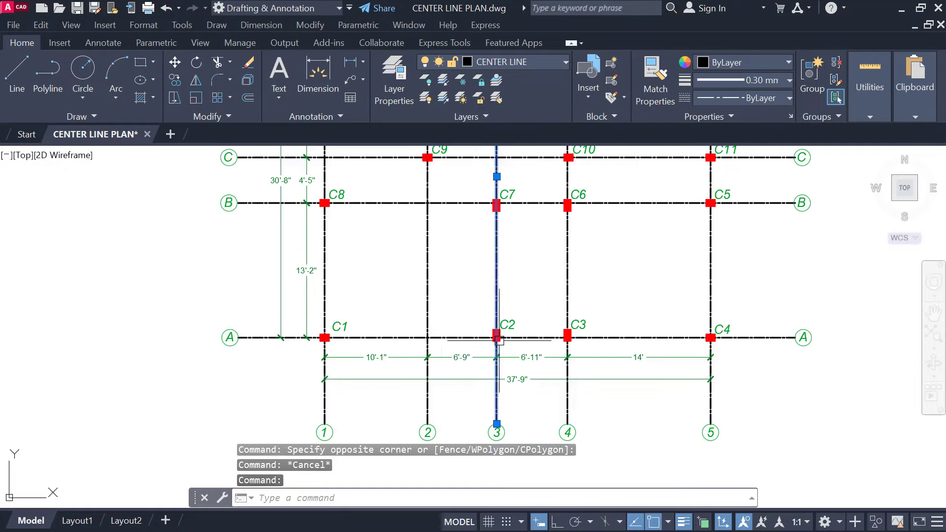
pyautogui.press('Escape')
pyautogui.scroll(2, 494, 383)
pyautogui.moveTo(494, 383); pyautogui.dragTo(469, 374, button='middle')
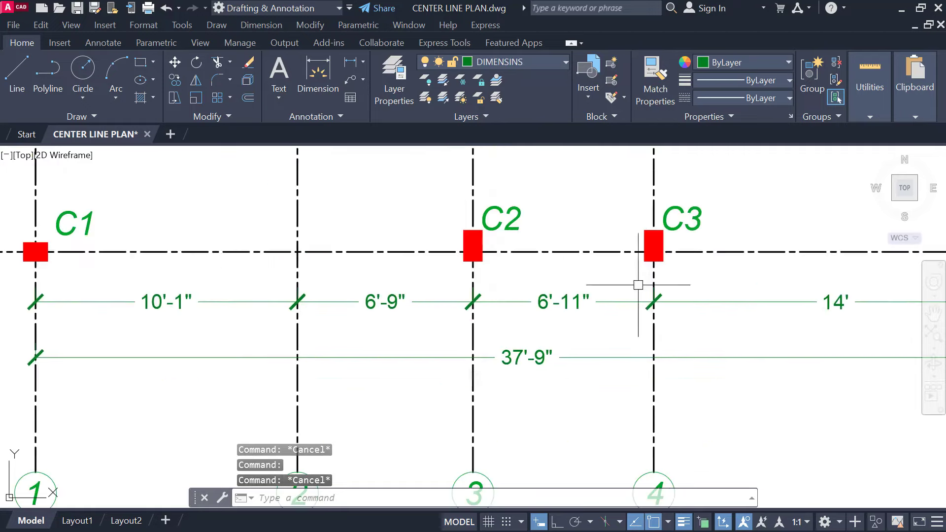
# Step: Add a vertical linear dimension between grid lines A and B, outside grid line 5 beside columns C4 and C5
pyautogui.scroll(-1, 638, 283)
pyautogui.moveTo(584, 300); pyautogui.dragTo(472, 285, button='middle')
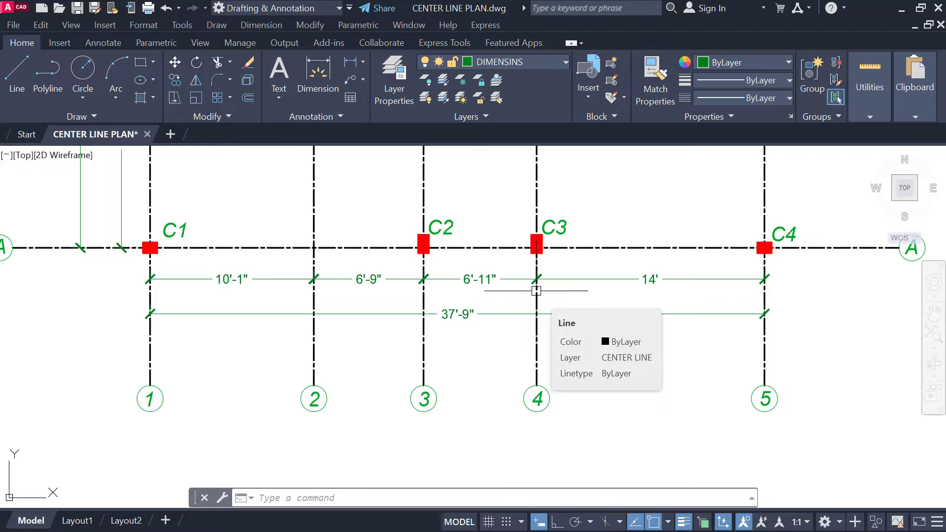
pyautogui.scroll(-4, 477, 298)
pyautogui.moveTo(492, 206)
pyautogui.mouseDown(button='middle')
pyautogui.moveTo(488, 231)
pyautogui.moveTo(520, 237)
pyautogui.moveTo(515, 257)
pyautogui.mouseUp(button='middle')
pyautogui.scroll(2, 435, 421)
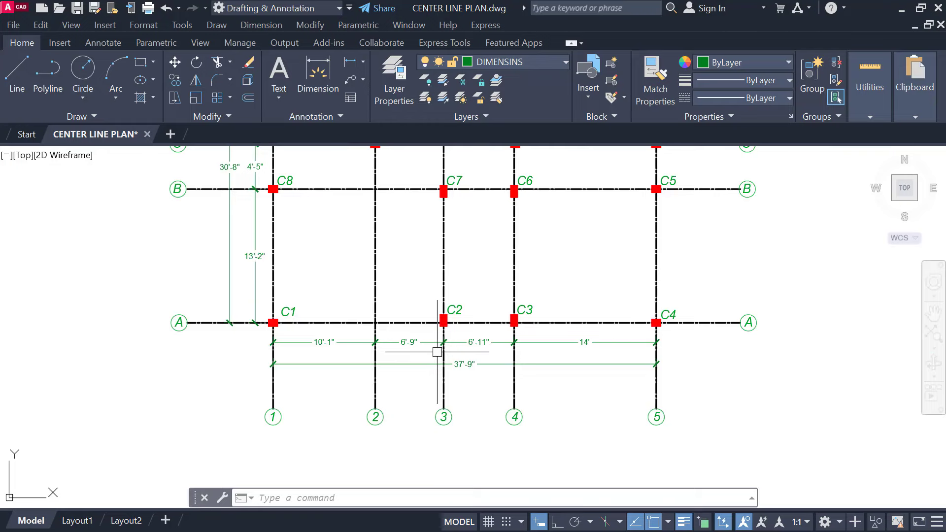
pyautogui.moveTo(709, 356); pyautogui.dragTo(496, 376, button='middle')
pyautogui.click(350, 62)
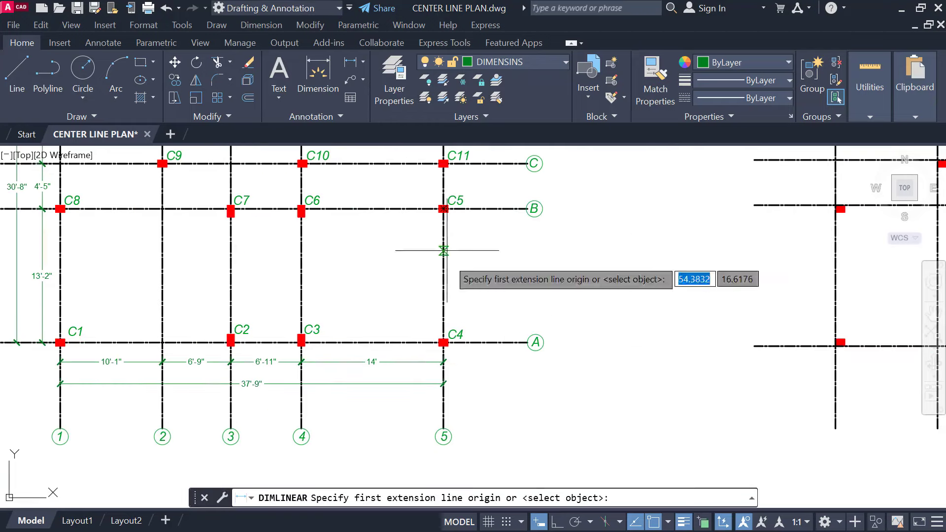
pyautogui.click(481, 342)
pyautogui.click(478, 209)
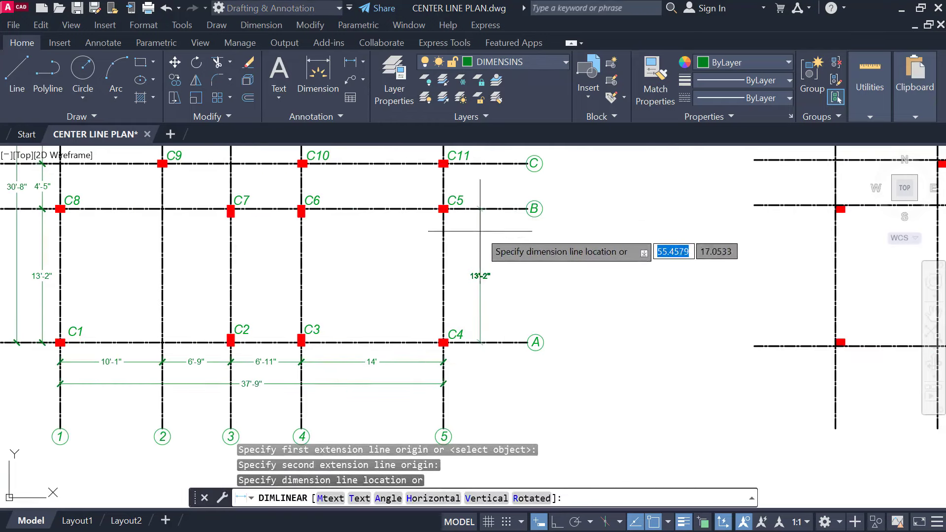
pyautogui.click(476, 249)
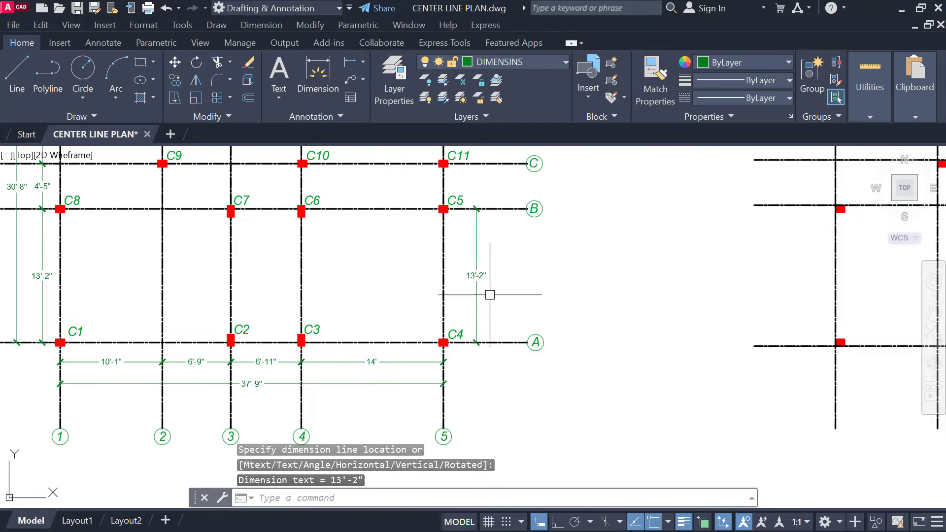
# Step: Examine the end points of the vertical dimension between grid lines A and B beside columns C4 and C5
pyautogui.moveTo(492, 306)
pyautogui.mouseDown(button='middle')
pyautogui.moveTo(463, 305)
pyautogui.moveTo(450, 323)
pyautogui.moveTo(375, 346)
pyautogui.mouseUp(button='middle')
pyautogui.scroll(2, 449, 323)
pyautogui.scroll(-2, 442, 323)
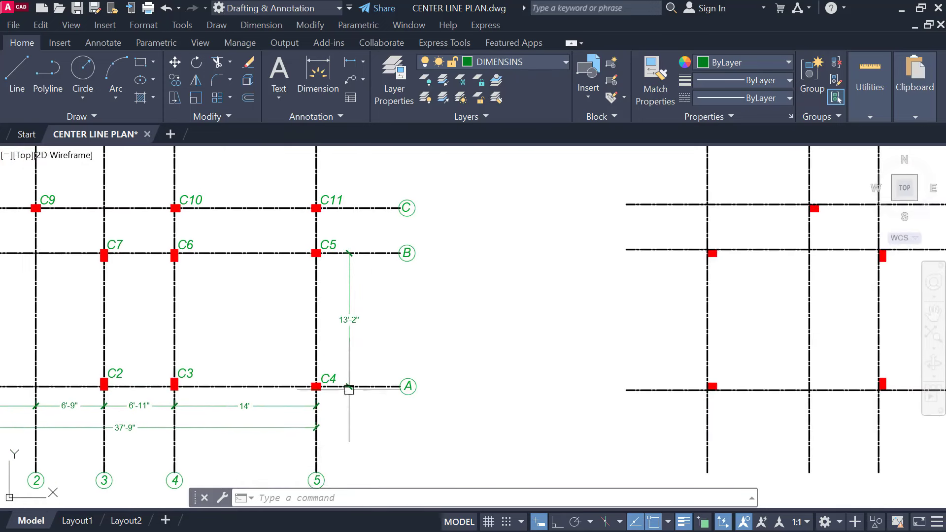
pyautogui.scroll(2, 352, 323)
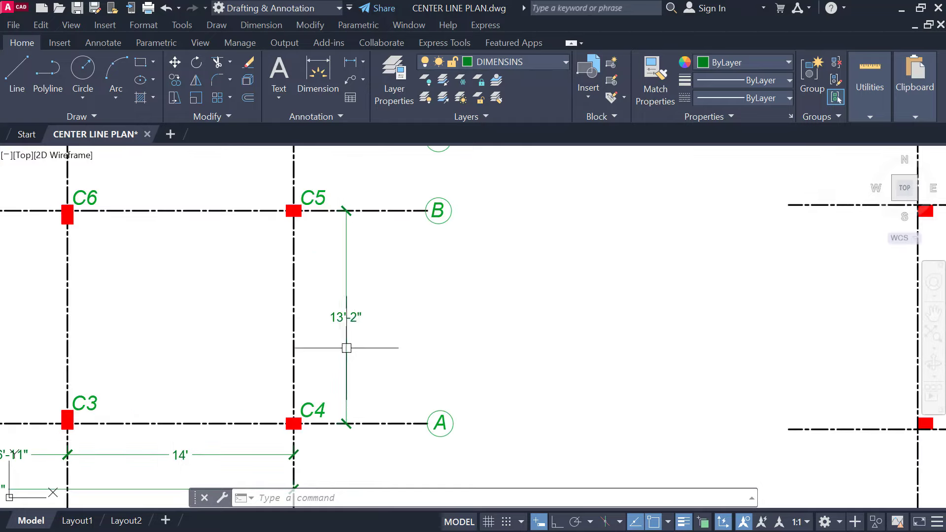
pyautogui.moveTo(385, 259); pyautogui.dragTo(371, 280, button='middle')
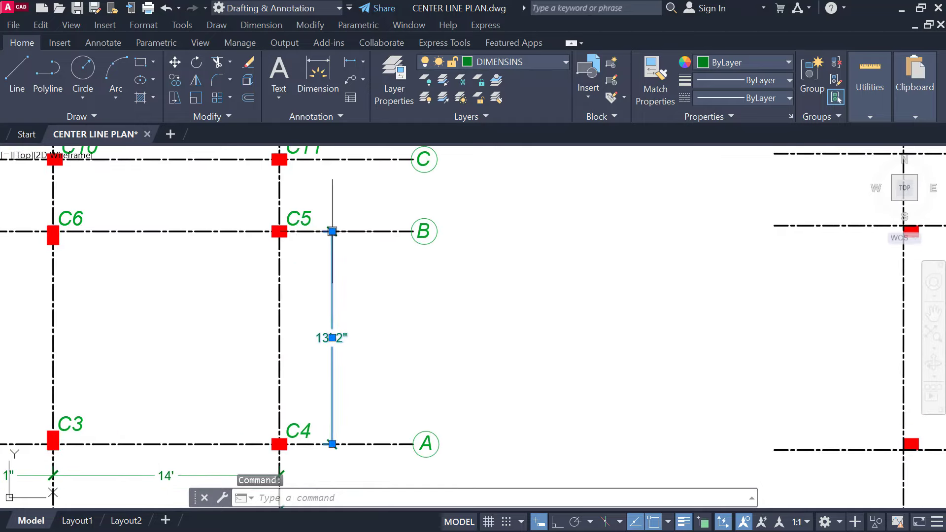
pyautogui.scroll(8, 332, 231)
pyautogui.scroll(-8, 334, 213)
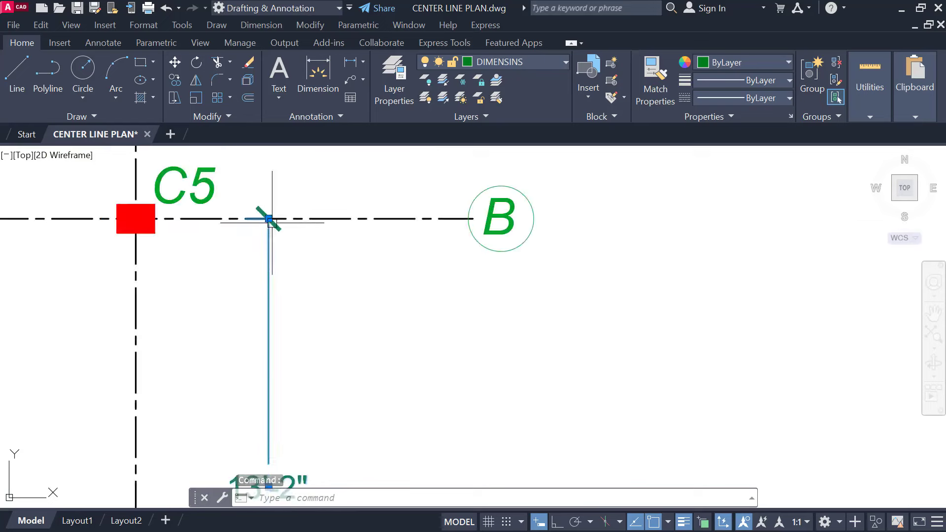
pyautogui.moveTo(320, 308); pyautogui.dragTo(320, 287, button='middle')
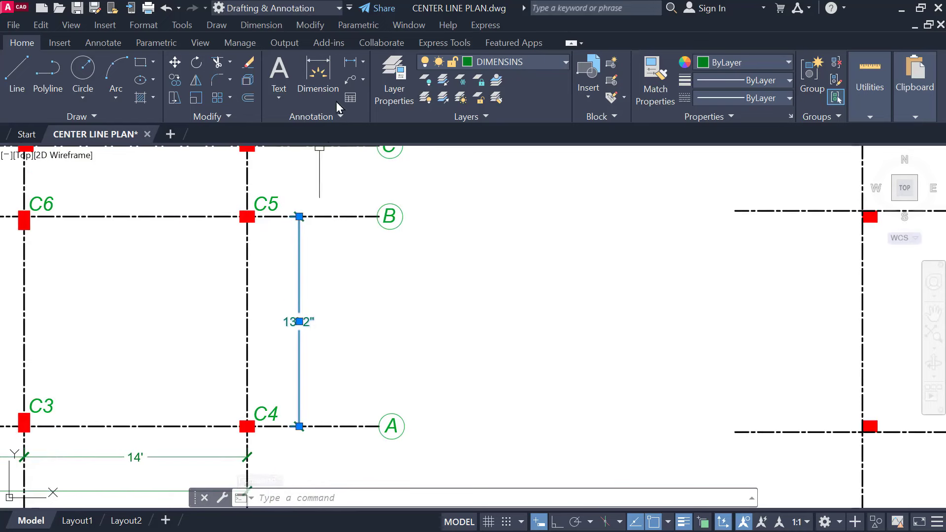
# Step: Recreate the linear dimension from grid line A to grid line B, placing its dimension line just outside grid line 5
pyautogui.click(350, 62)
pyautogui.click(291, 426)
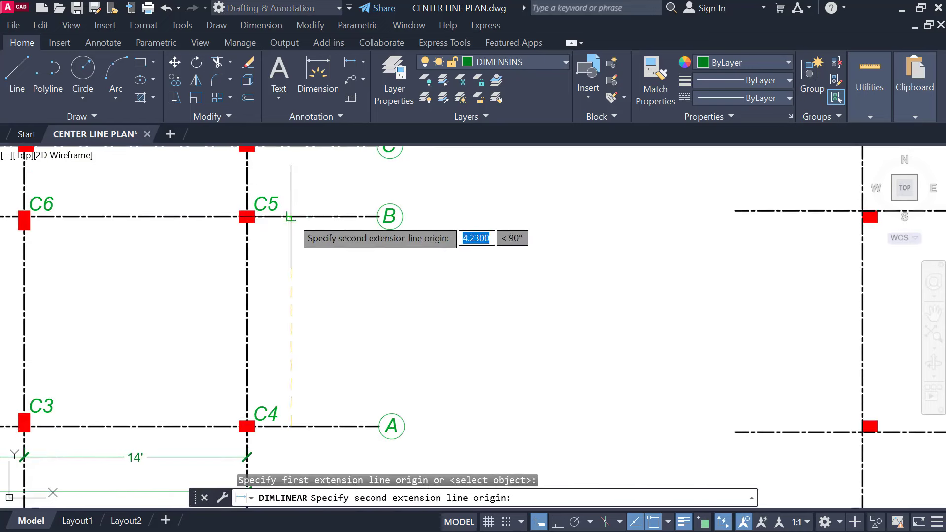
pyautogui.click(291, 216)
pyautogui.click(302, 237)
# Step: Open the grip options at the grid line B end of the vertical dimension beside column C5
pyautogui.click(301, 239)
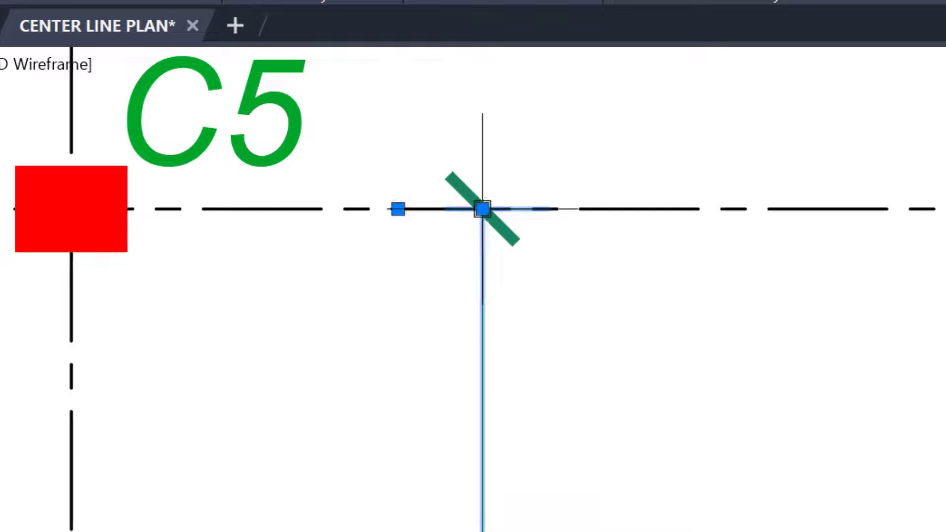
pyautogui.moveTo(482, 209)
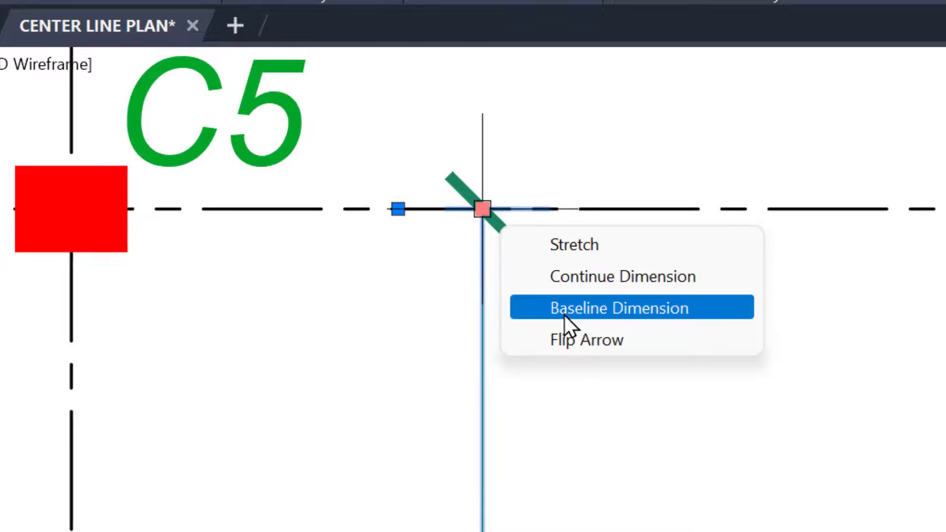
# Step: Add a baseline dimension from grid line A to grid line C, based on the A–B dimension beside column C5
pyautogui.click(534, 334)
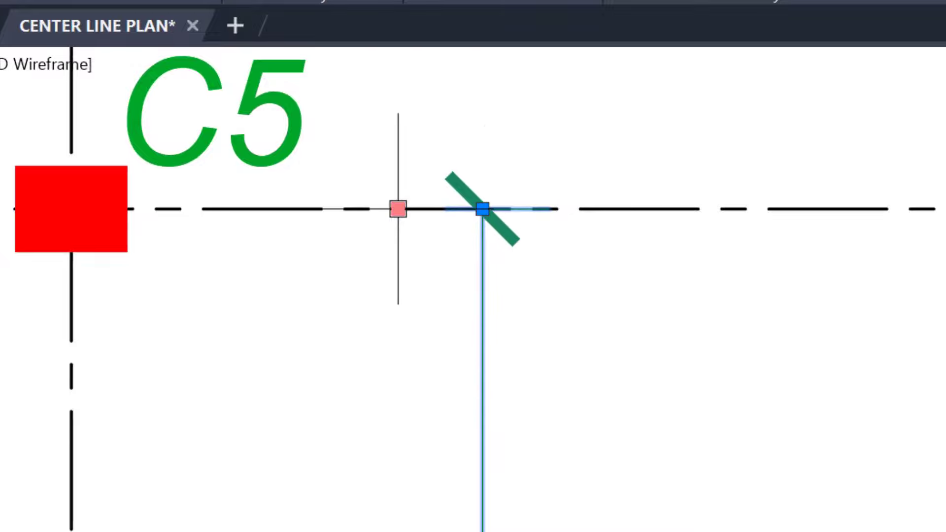
pyautogui.moveTo(482, 208)
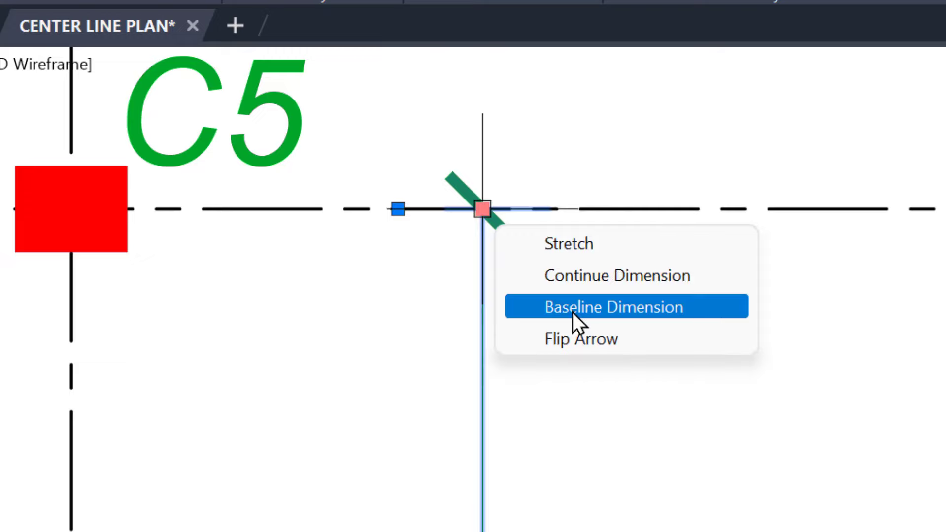
pyautogui.click(573, 311)
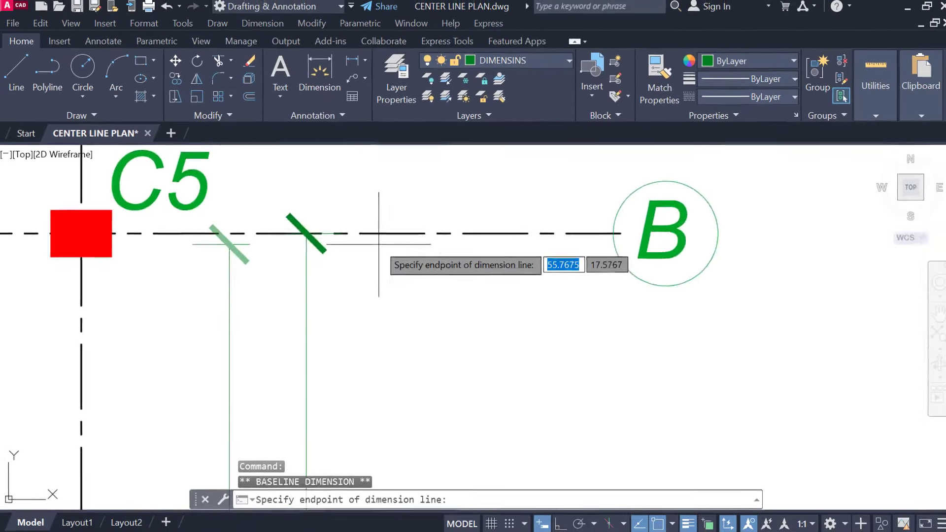
pyautogui.scroll(-2, 370, 236)
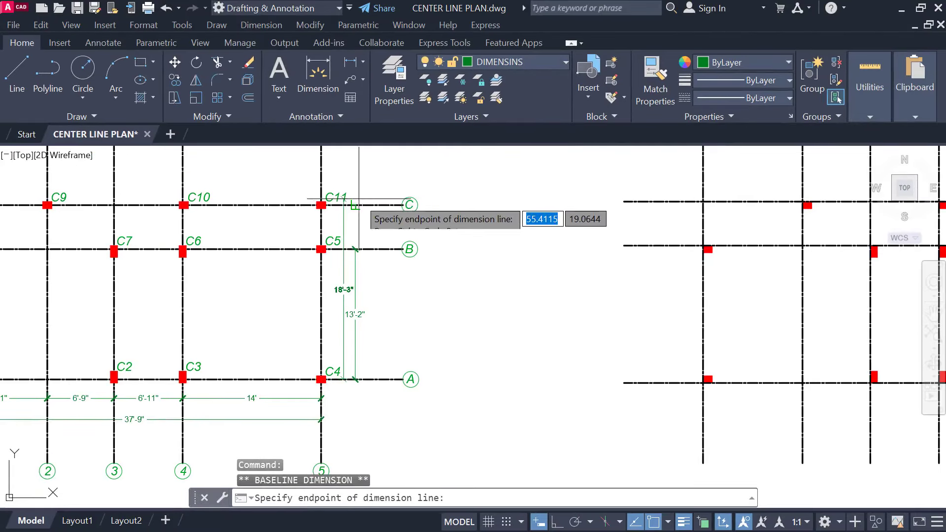
pyautogui.click(357, 205)
pyautogui.moveTo(358, 205); pyautogui.dragTo(349, 284, button='middle')
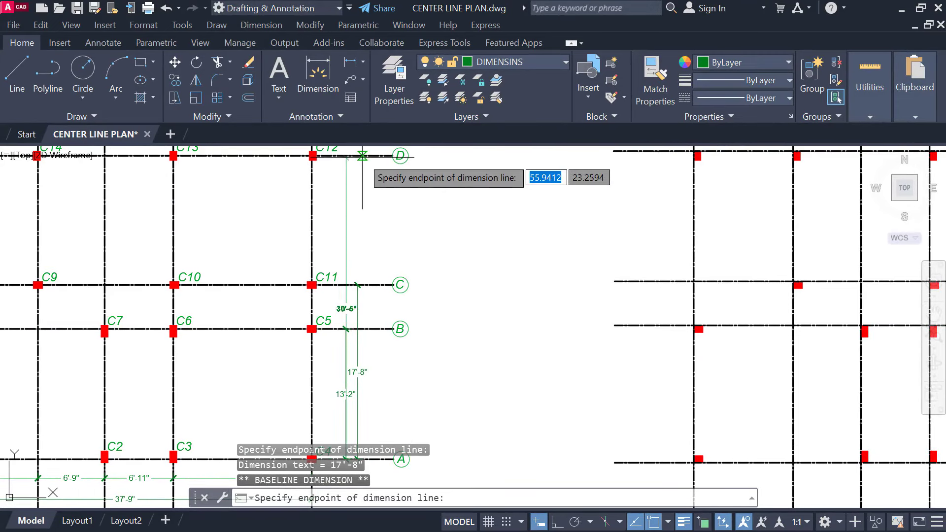
# Step: Add a baseline dimension from grid line A to grid line D and end the baseline dimensioning
pyautogui.click(362, 156)
pyautogui.moveTo(365, 206)
pyautogui.mouseDown(button='middle')
pyautogui.moveTo(377, 274)
pyautogui.moveTo(359, 188)
pyautogui.mouseUp(button='middle')
pyautogui.press('Escape')
pyautogui.press('Escape')
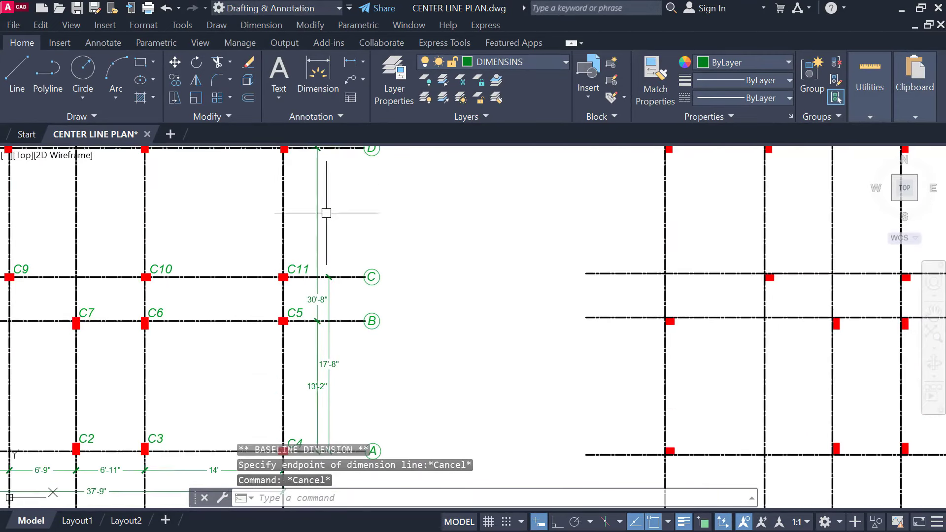
# Step: Stretch the A–D dimension line outward past the A–C dimension, toward the grid bubbles
pyautogui.click(321, 213)
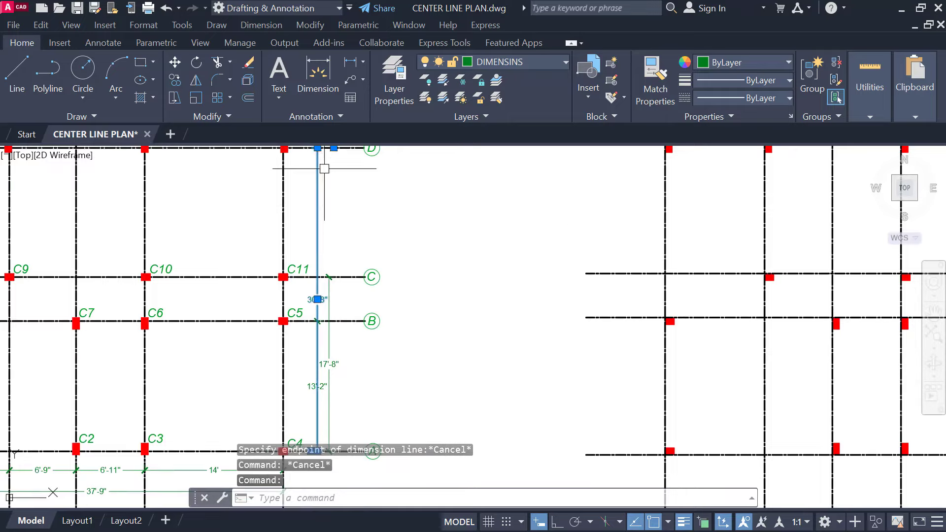
pyautogui.moveTo(324, 168); pyautogui.dragTo(315, 237, button='middle')
pyautogui.scroll(2, 315, 237)
pyautogui.click(297, 227)
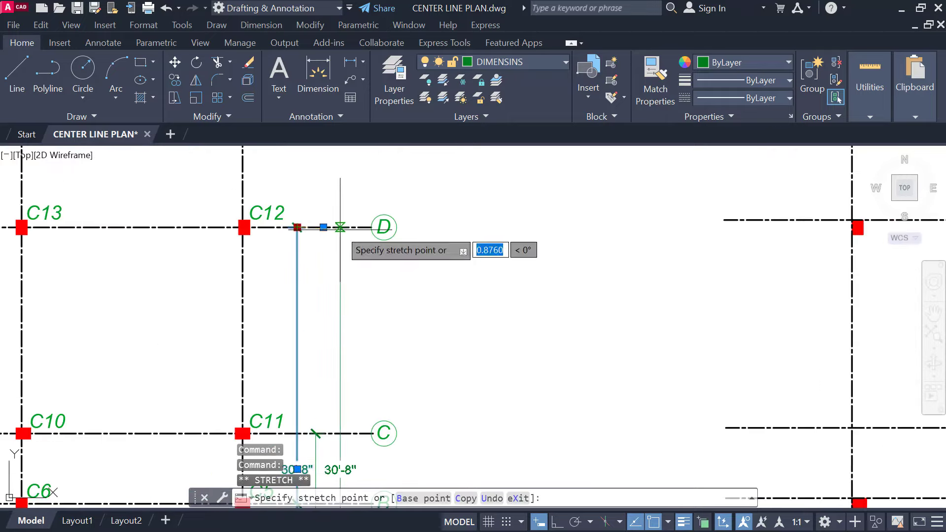
pyautogui.moveTo(380, 343); pyautogui.dragTo(380, 236, button='middle')
pyautogui.scroll(-5, 428, 330)
pyautogui.press('Escape')
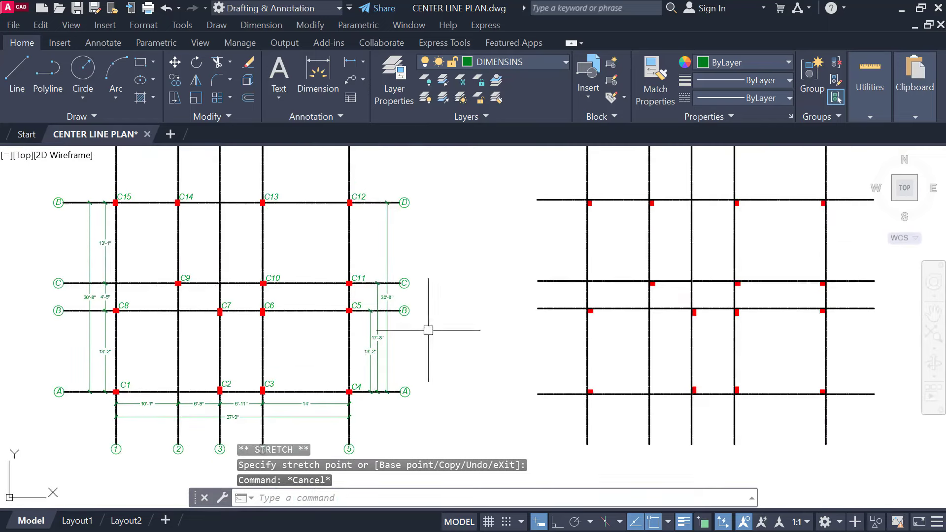
# Step: Examine the spacing and extents of the A–B, A–C and A–D baseline dimensions beside columns C4, C5 and C11
pyautogui.scroll(4, 394, 339)
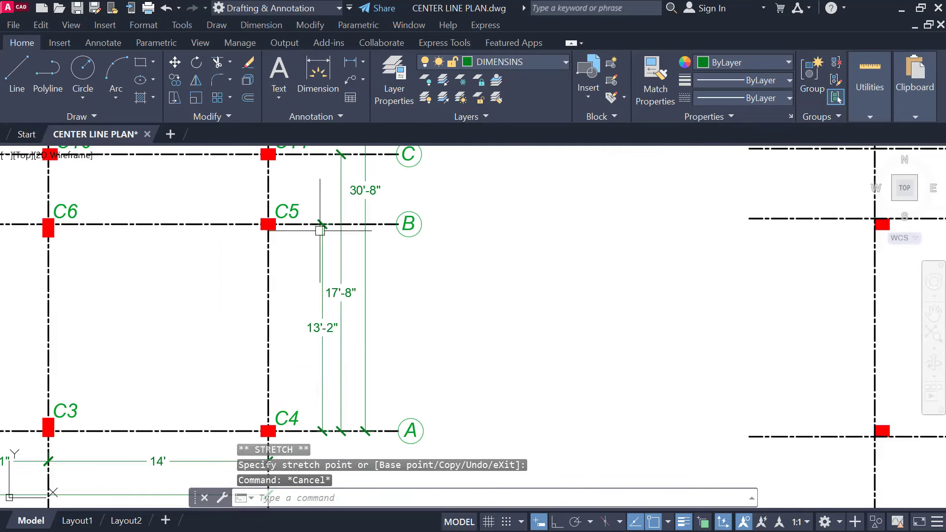
pyautogui.scroll(-2, 321, 323)
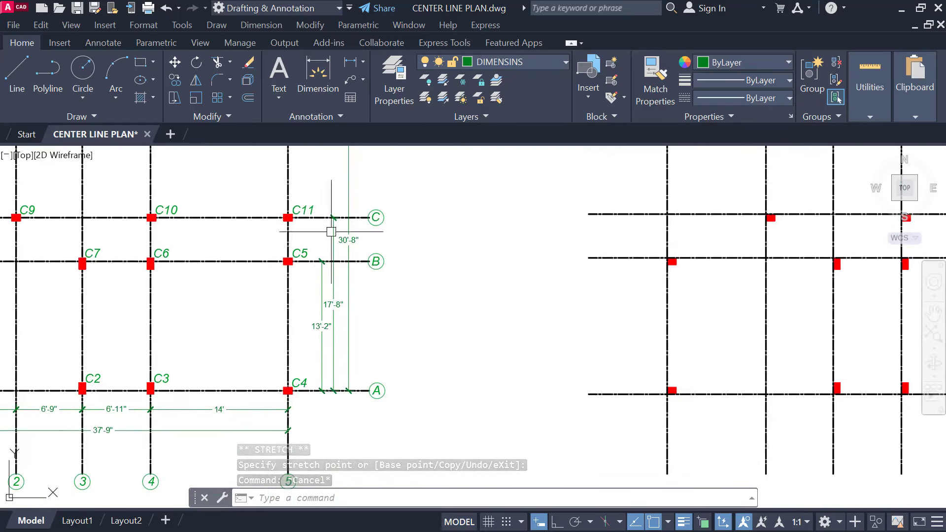
pyautogui.moveTo(357, 318); pyautogui.dragTo(348, 426, button='middle')
pyautogui.moveTo(350, 372)
pyautogui.mouseDown(button='middle')
pyautogui.moveTo(355, 302)
pyautogui.moveTo(359, 327)
pyautogui.mouseUp(button='middle')
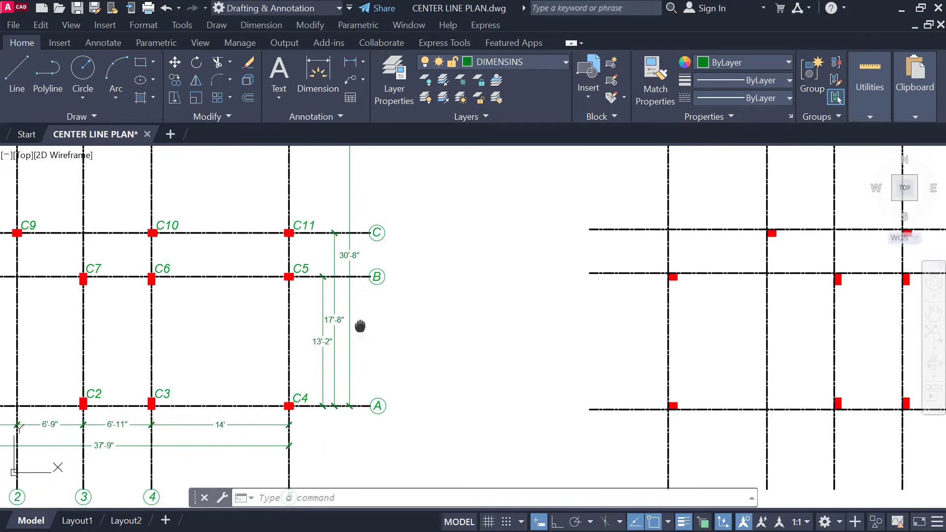
pyautogui.scroll(-2, 359, 296)
pyautogui.moveTo(359, 271); pyautogui.dragTo(447, 366, button='middle')
pyautogui.scroll(2, 448, 366)
pyautogui.moveTo(484, 339); pyautogui.dragTo(443, 327, button='middle')
pyautogui.scroll(-2, 200, 310)
# Step: Add a linear dimension from grid line 1 to grid line 2, just above columns C15 and C14
pyautogui.moveTo(200, 310); pyautogui.dragTo(197, 185, button='middle')
pyautogui.scroll(4, 171, 230)
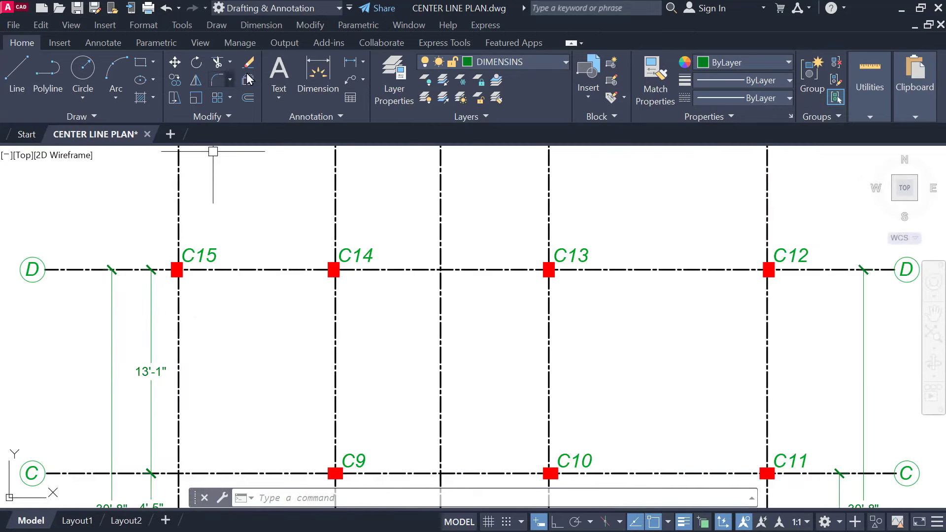
pyautogui.click(318, 76)
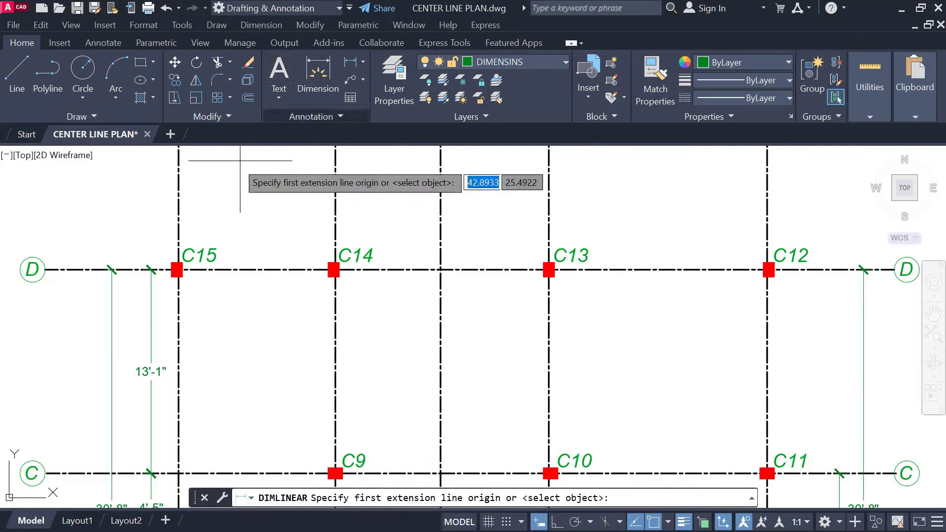
pyautogui.click(178, 224)
pyautogui.click(335, 224)
pyautogui.click(318, 222)
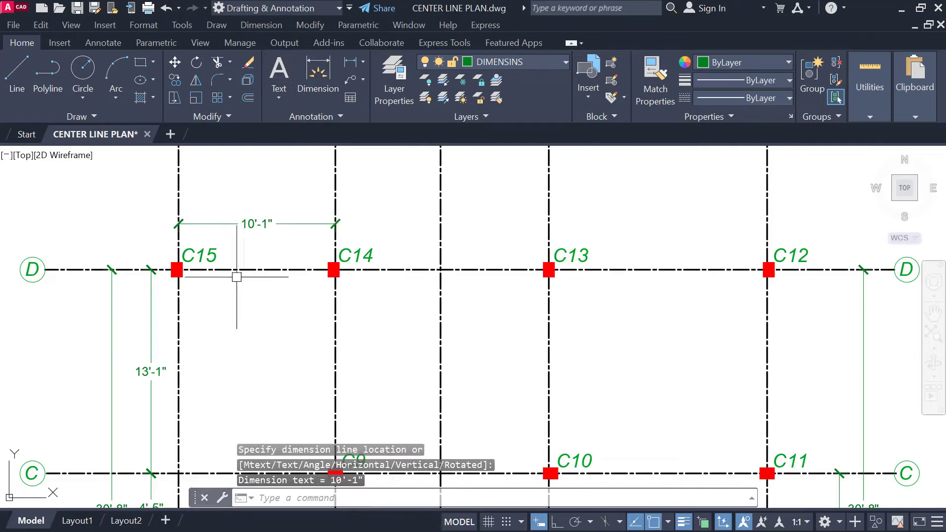
# Step: Add a linear dimension from grid line 1 to grid line 3, above the grid 1–2 dimension
pyautogui.moveTo(237, 277); pyautogui.dragTo(214, 305, button='middle')
pyautogui.click(350, 64)
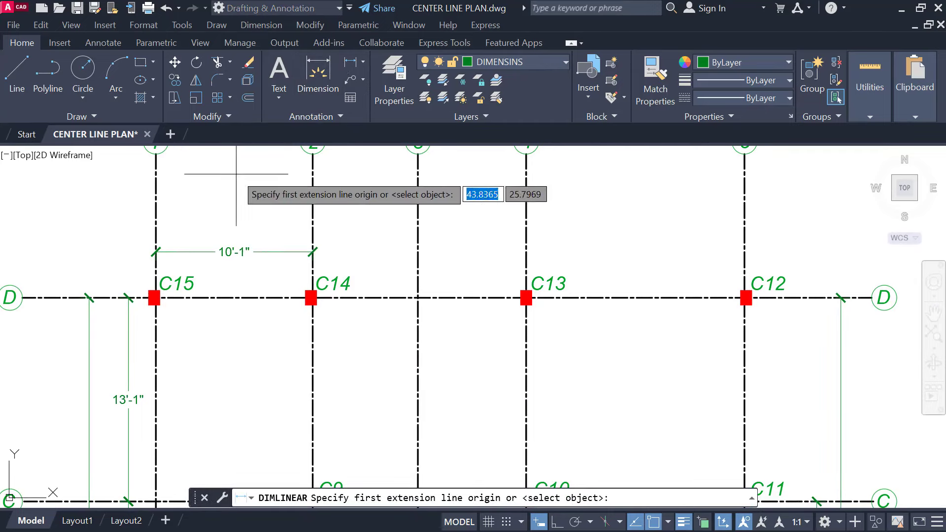
pyautogui.click(156, 231)
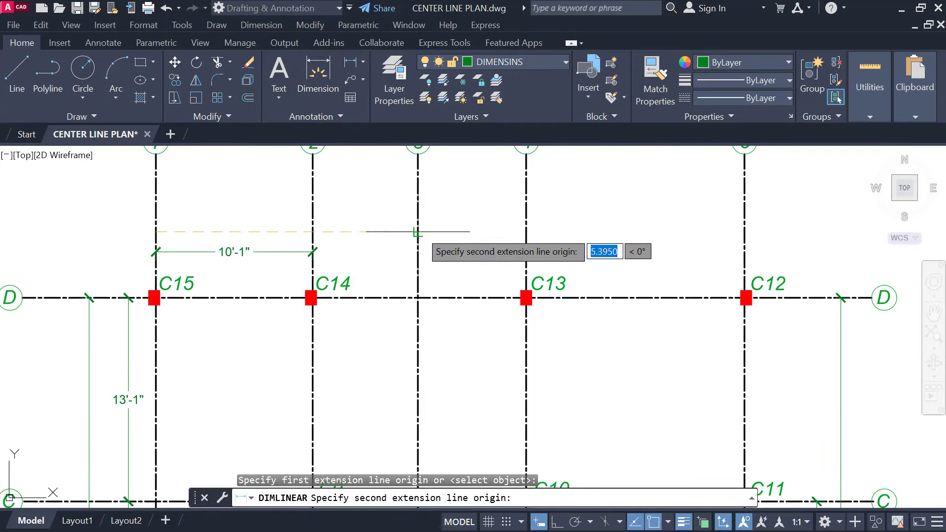
pyautogui.click(418, 231)
pyautogui.click(370, 232)
pyautogui.scroll(4, 311, 270)
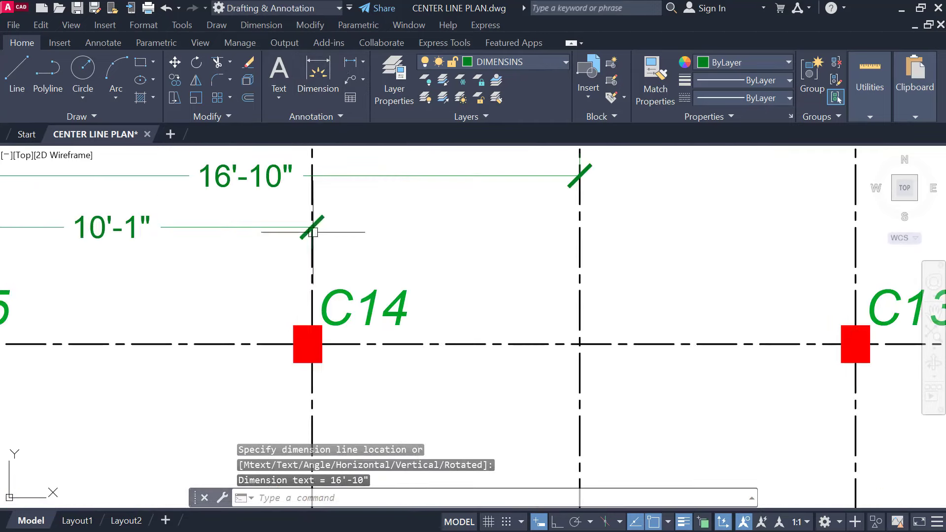
pyautogui.click(309, 253)
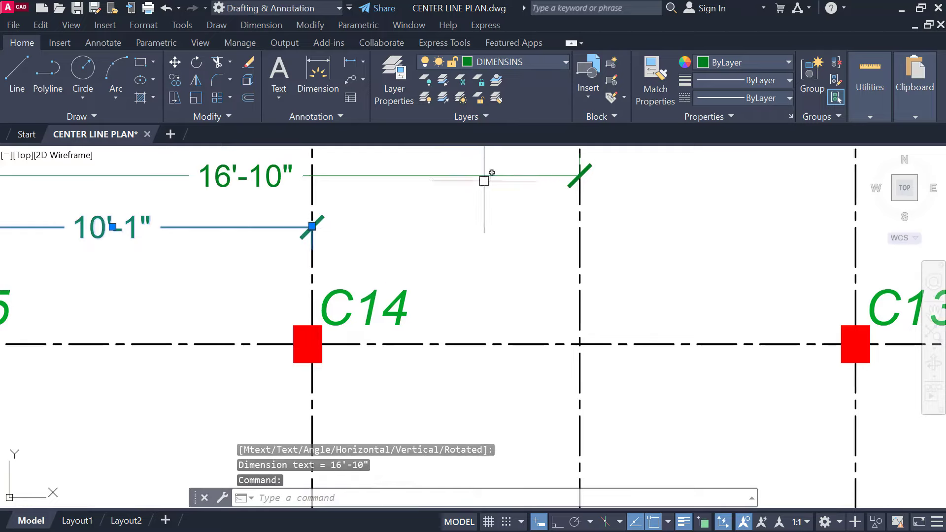
pyautogui.scroll(-3, 484, 181)
pyautogui.press('Escape')
pyautogui.click(349, 63)
pyautogui.scroll(-3, 299, 217)
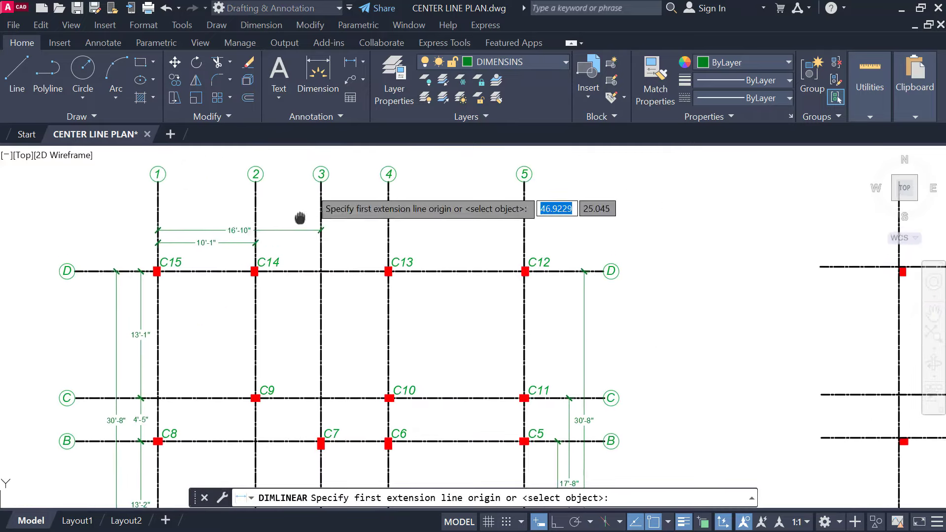
pyautogui.click(157, 216)
pyautogui.press('Escape')
# Step: Add a linear dimension from grid line 1 to grid line 4, above the grid 1–3 dimension
pyautogui.scroll(4, 166, 215)
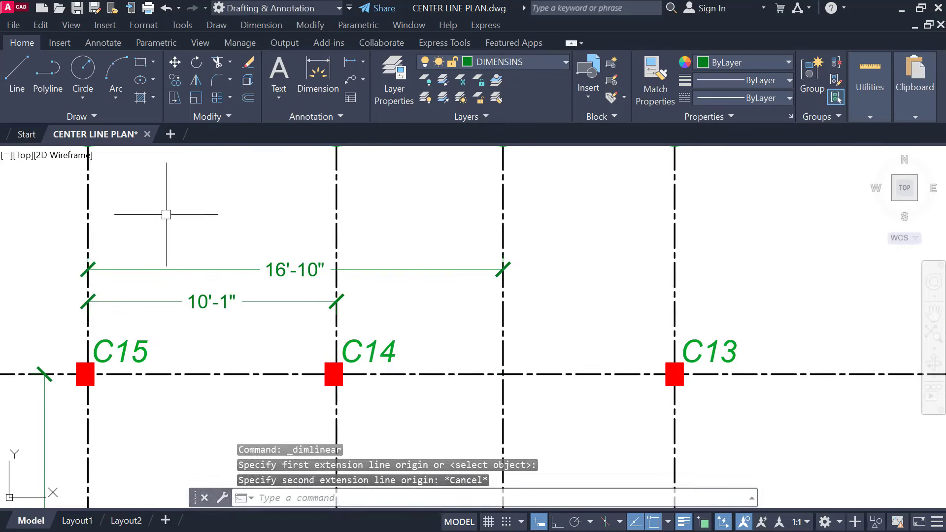
pyautogui.press('Return')
pyautogui.click(87, 237)
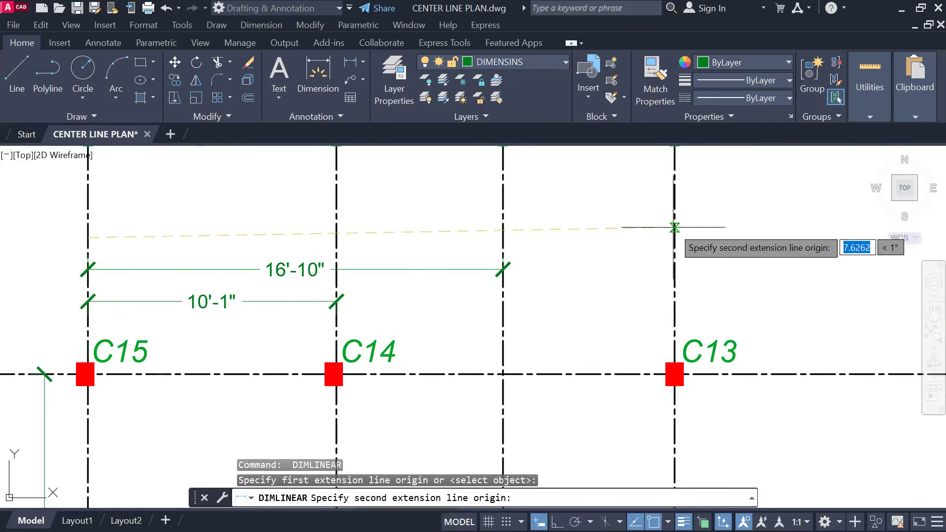
pyautogui.click(675, 227)
pyautogui.click(660, 182)
# Step: Add an overall linear dimension from grid line 1 to grid line 5, above the grid 1–4 dimension
pyautogui.scroll(-4, 390, 266)
pyautogui.scroll(2, 371, 207)
pyautogui.press('Return')
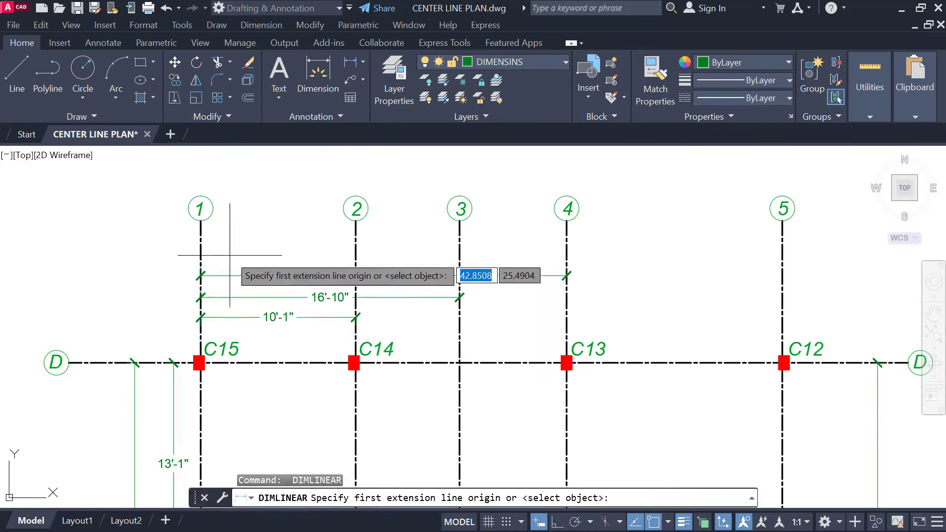
pyautogui.click(201, 257)
pyautogui.moveTo(459, 228); pyautogui.dragTo(331, 231, button='middle')
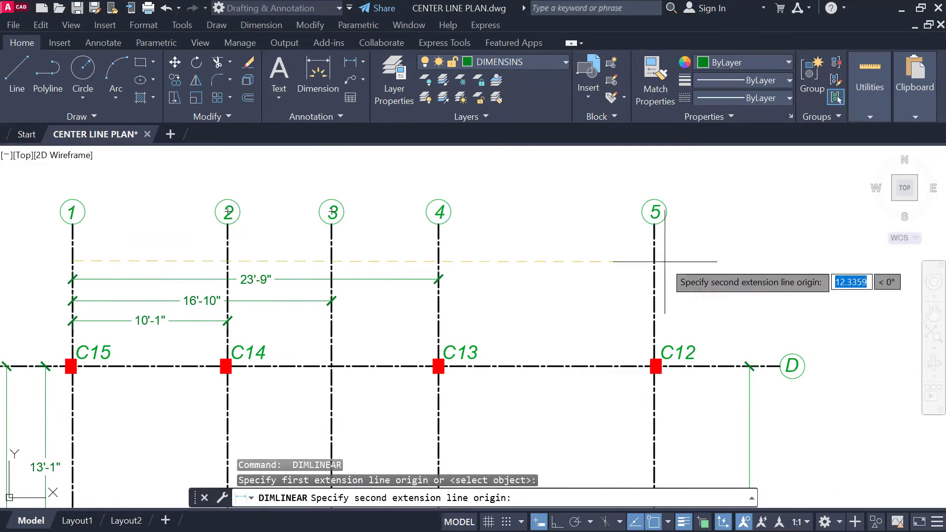
pyautogui.click(654, 261)
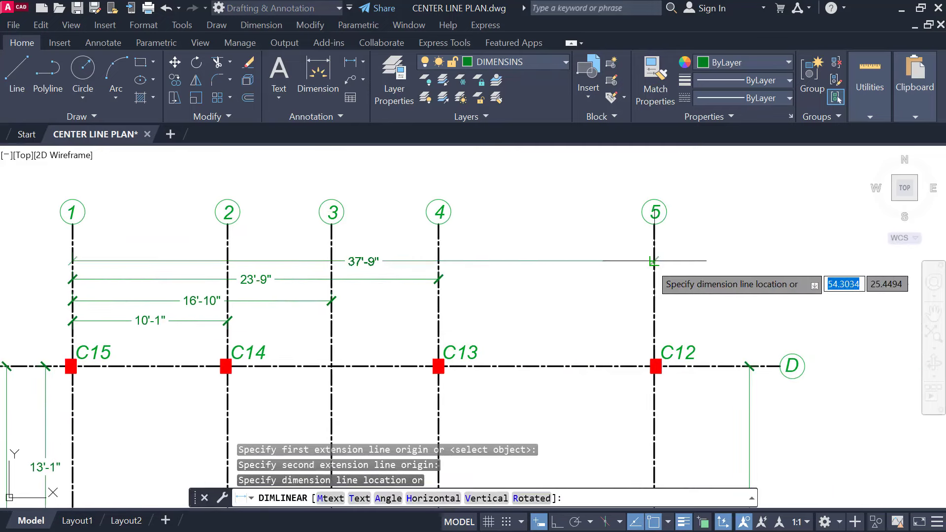
pyautogui.click(626, 263)
# Step: Compare the stacked dimensions above grid line D with the continuous dimensions below grid line A
pyautogui.scroll(-2, 509, 221)
pyautogui.scroll(2, 250, 244)
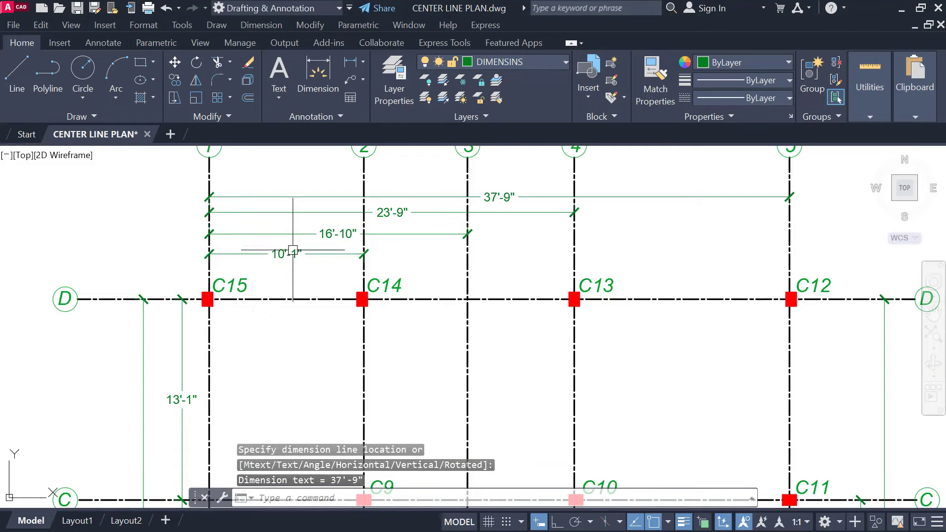
pyautogui.scroll(-3, 569, 174)
pyautogui.scroll(1, 439, 201)
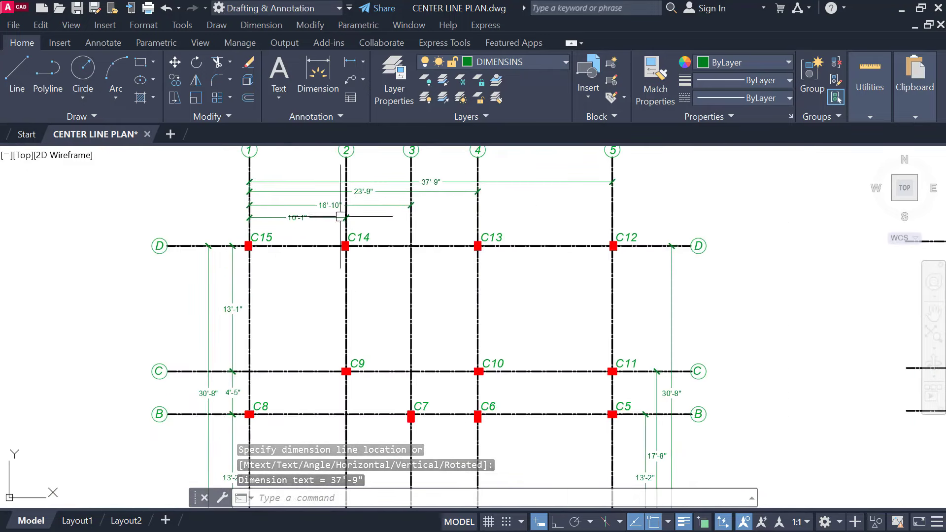
pyautogui.moveTo(552, 231); pyautogui.dragTo(522, 215, button='middle')
pyautogui.scroll(-1, 521, 220)
pyautogui.moveTo(497, 286); pyautogui.dragTo(453, 164, button='middle')
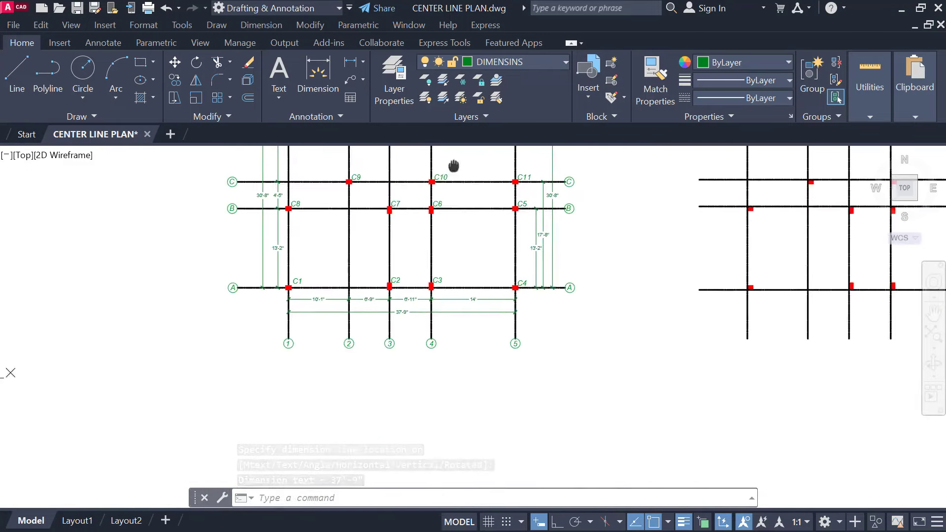
pyautogui.scroll(2, 361, 330)
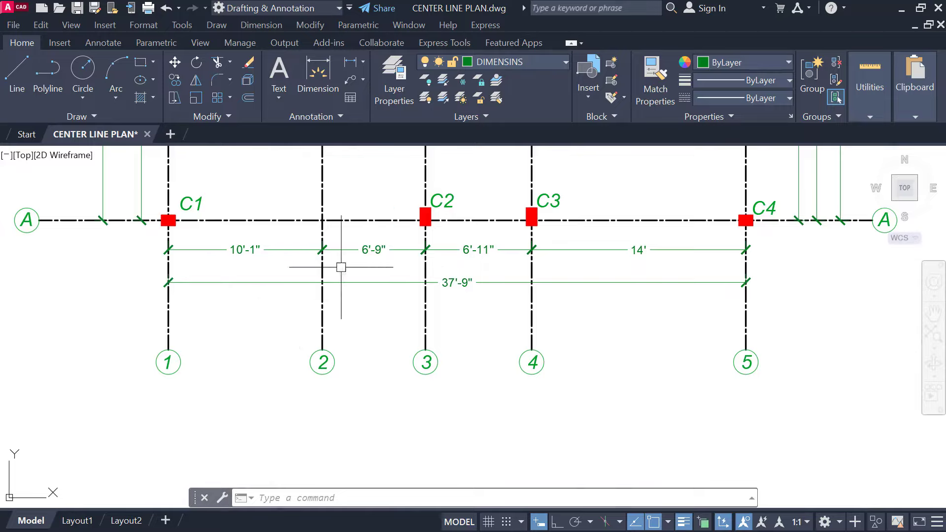
pyautogui.scroll(-1, 519, 252)
pyautogui.moveTo(520, 252); pyautogui.dragTo(484, 390, button='middle')
pyautogui.moveTo(448, 186); pyautogui.dragTo(445, 345, button='middle')
pyautogui.moveTo(414, 227); pyautogui.dragTo(409, 270, button='middle')
pyautogui.scroll(1, 291, 242)
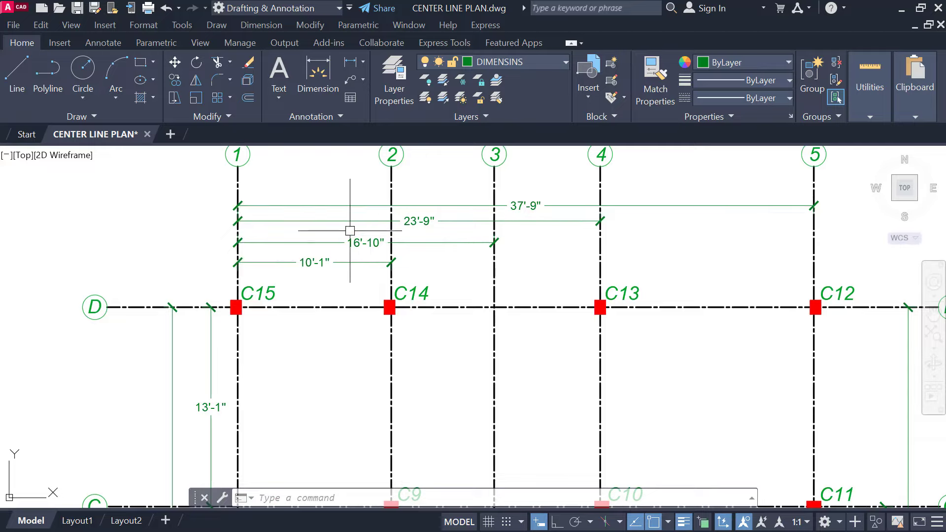
pyautogui.scroll(-2, 350, 230)
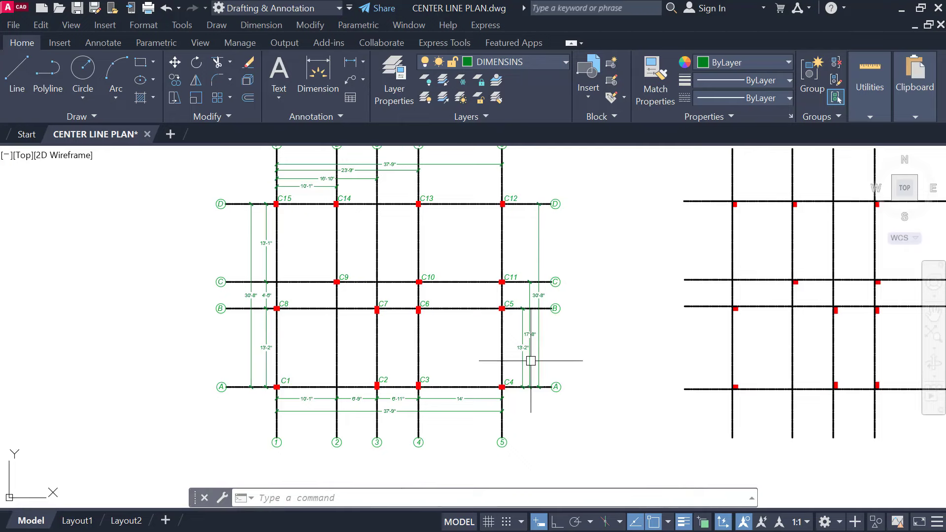
pyautogui.moveTo(506, 283); pyautogui.dragTo(508, 312, button='middle')
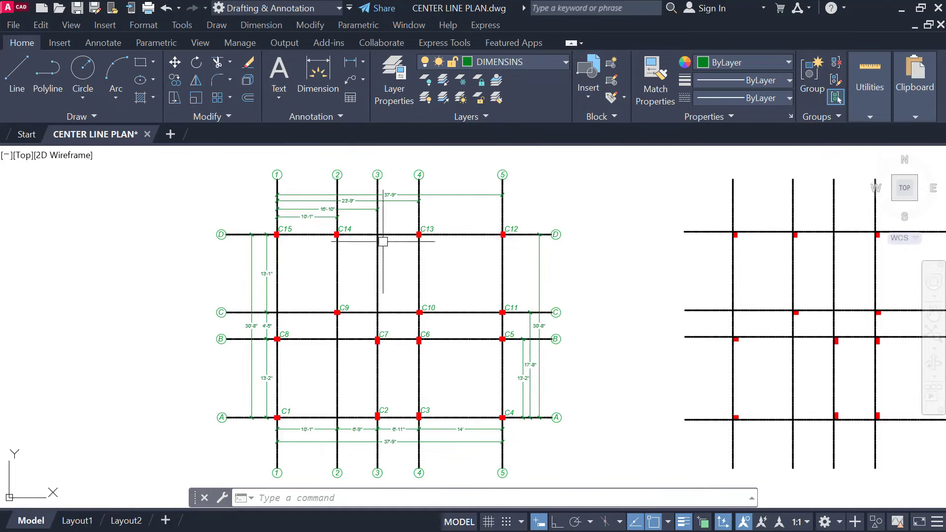
# Step: Examine the position of column C15 at the intersection of grid lines 1 and D
pyautogui.scroll(1, 365, 206)
pyautogui.moveTo(347, 171); pyautogui.dragTo(376, 171, button='middle')
pyautogui.moveTo(626, 316); pyautogui.dragTo(620, 296, button='middle')
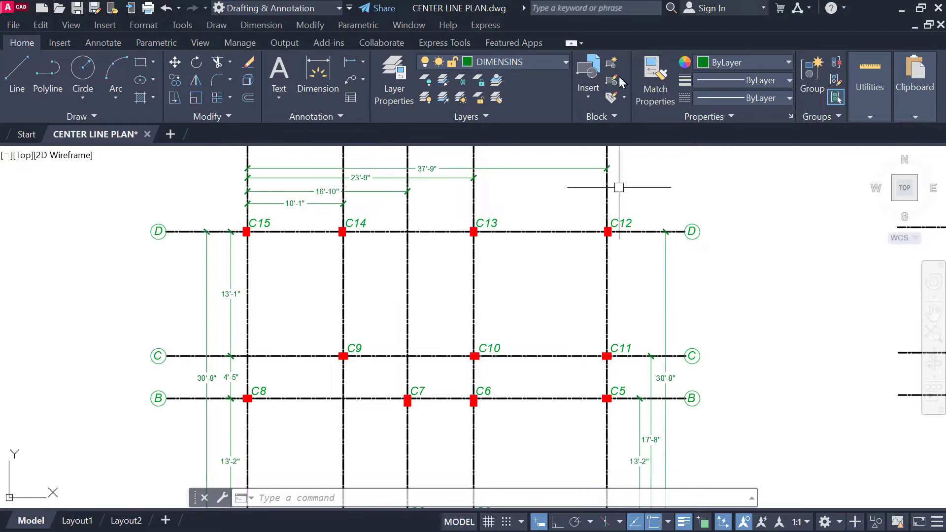
pyautogui.scroll(4, 268, 229)
pyautogui.moveTo(285, 221); pyautogui.dragTo(309, 231, button='middle')
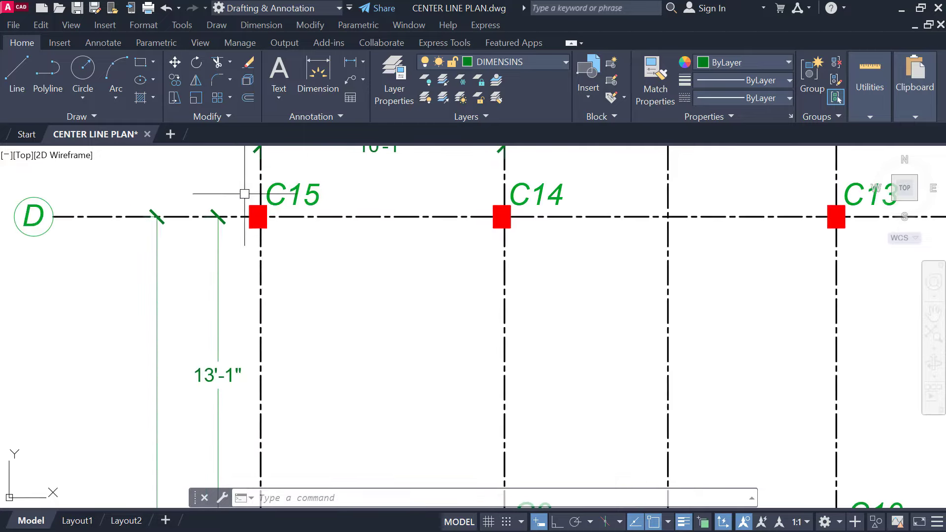
pyautogui.scroll(10, 255, 207)
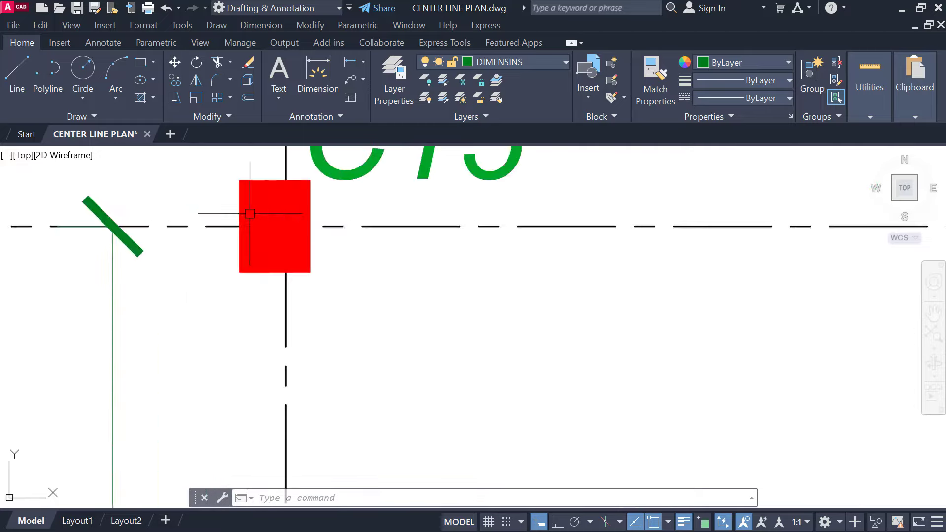
# Step: Inspect columns C15 and C2 for their offsets from the crossing grid lines
pyautogui.click(264, 194)
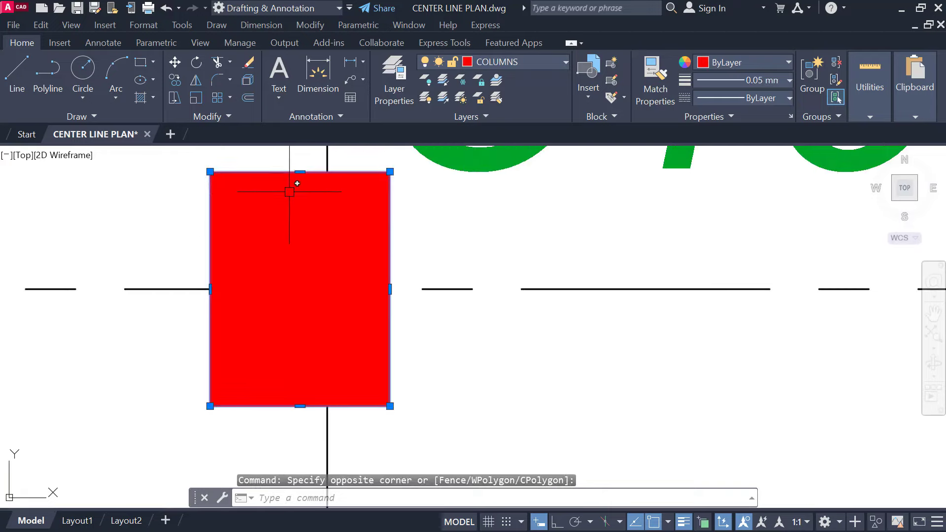
pyautogui.press('Escape')
pyautogui.moveTo(365, 166); pyautogui.dragTo(363, 181)
pyautogui.press('Escape')
pyautogui.scroll(-5, 337, 213)
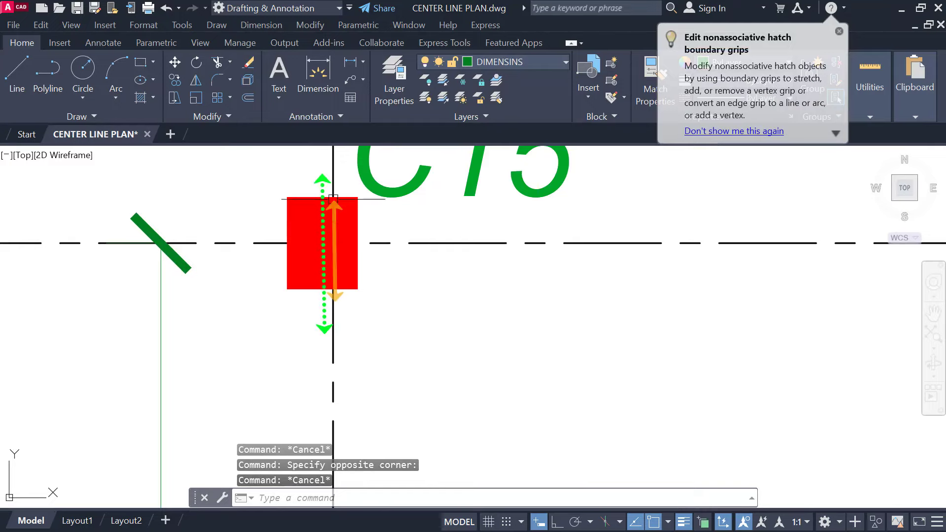
pyautogui.moveTo(311, 281); pyautogui.dragTo(317, 307, button='middle')
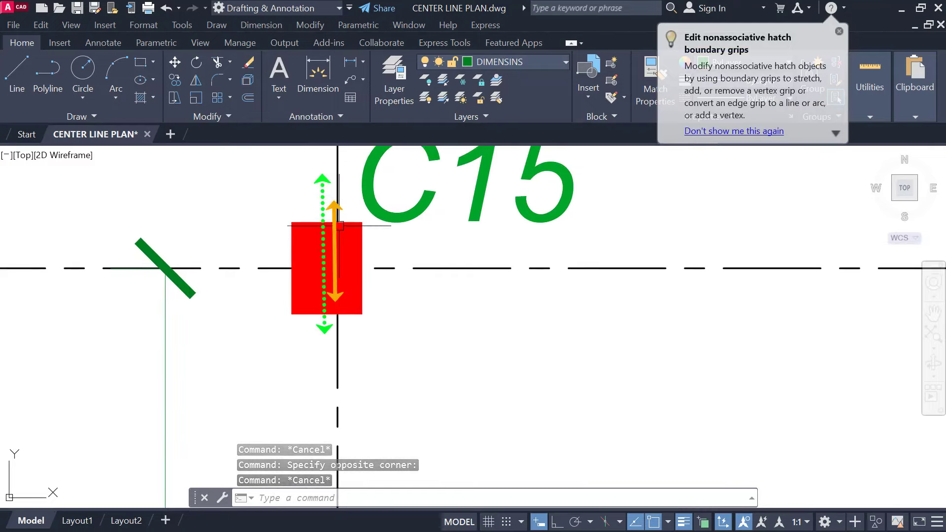
pyautogui.scroll(-7, 333, 264)
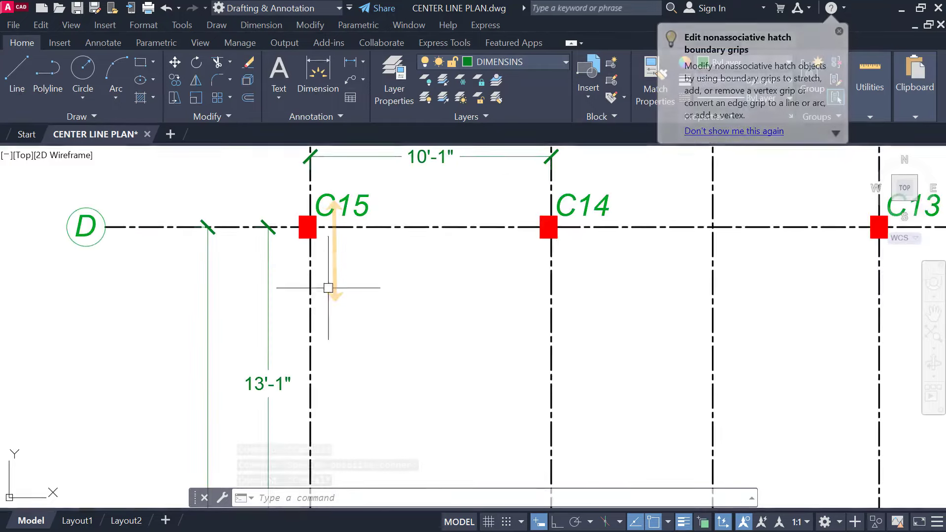
pyautogui.moveTo(338, 307)
pyautogui.mouseDown(button='middle')
pyautogui.moveTo(328, 366)
pyautogui.moveTo(301, 344)
pyautogui.moveTo(199, 306)
pyautogui.mouseUp(button='middle')
pyautogui.scroll(6, 199, 307)
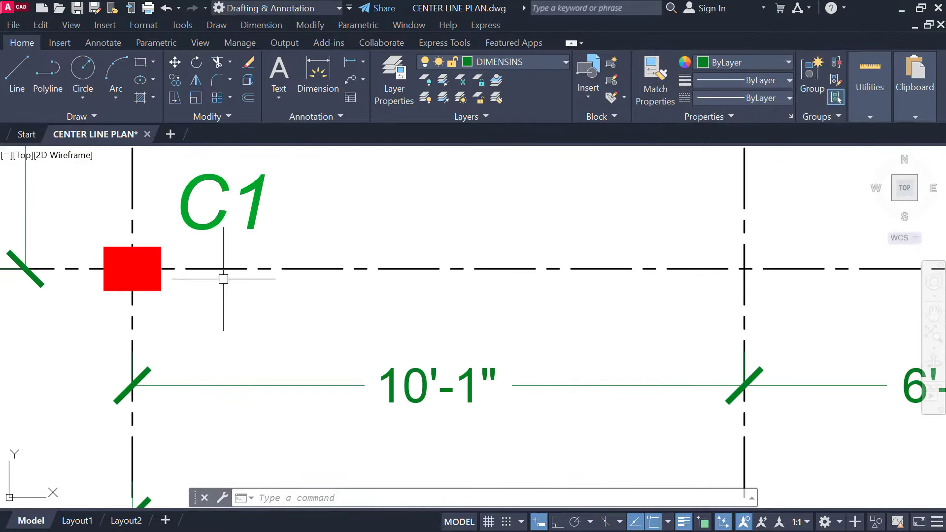
pyautogui.moveTo(561, 307); pyautogui.dragTo(1, 315, button='middle')
pyautogui.moveTo(614, 313); pyautogui.dragTo(462, 311, button='middle')
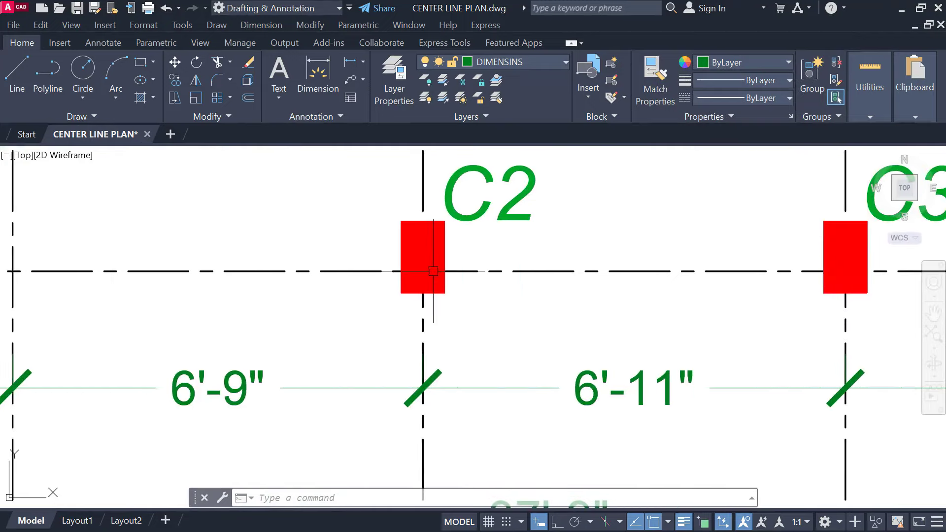
pyautogui.scroll(2, 433, 272)
pyautogui.moveTo(460, 227); pyautogui.dragTo(444, 235, button='middle')
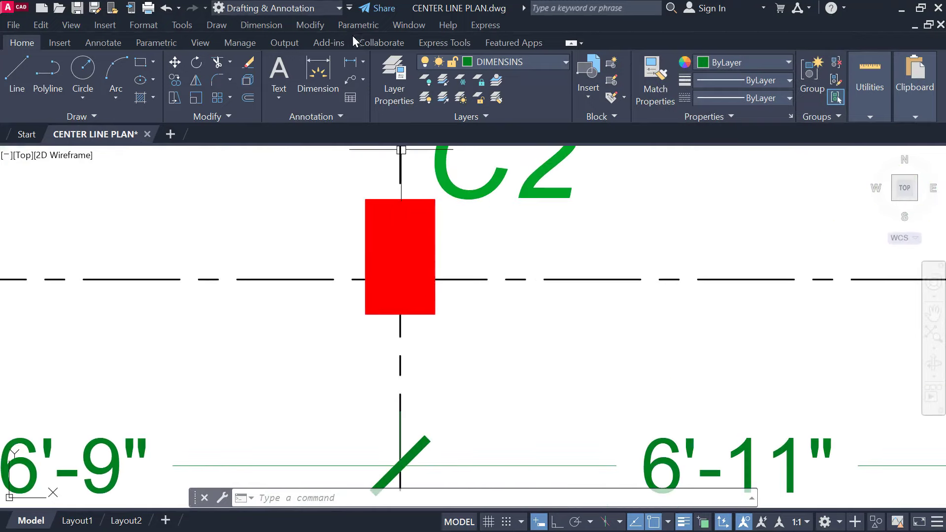
# Step: Add a vertical linear dimension from grid line A to the center of column C2, placed beside the column
pyautogui.click(349, 63)
pyautogui.scroll(-2, 379, 281)
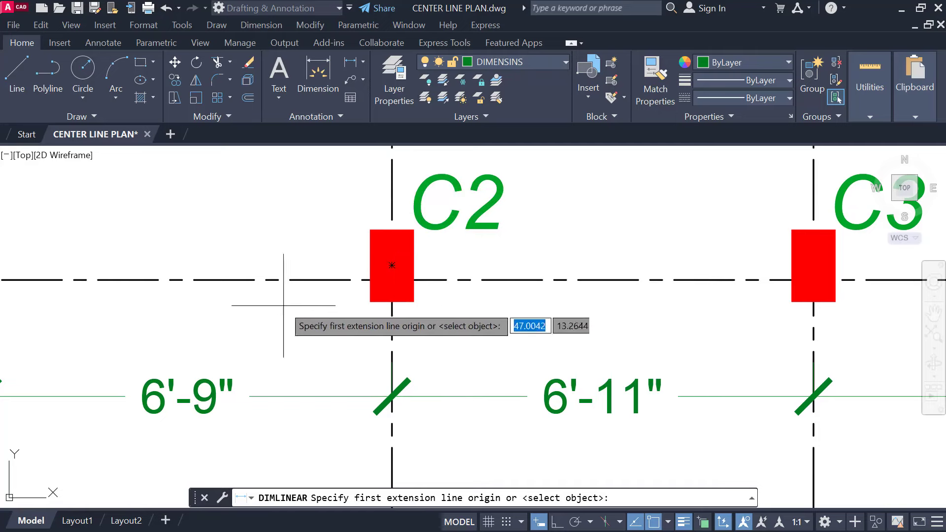
pyautogui.scroll(2, 446, 280)
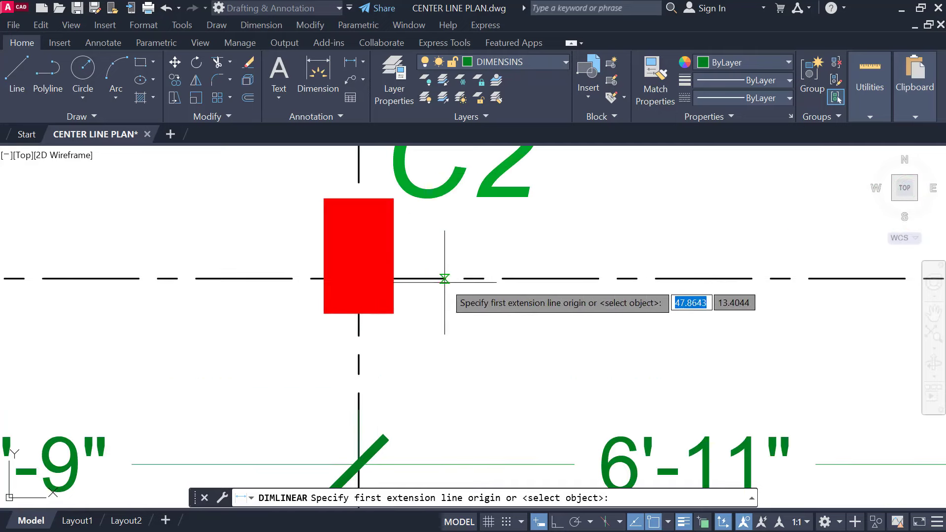
pyautogui.click(281, 278)
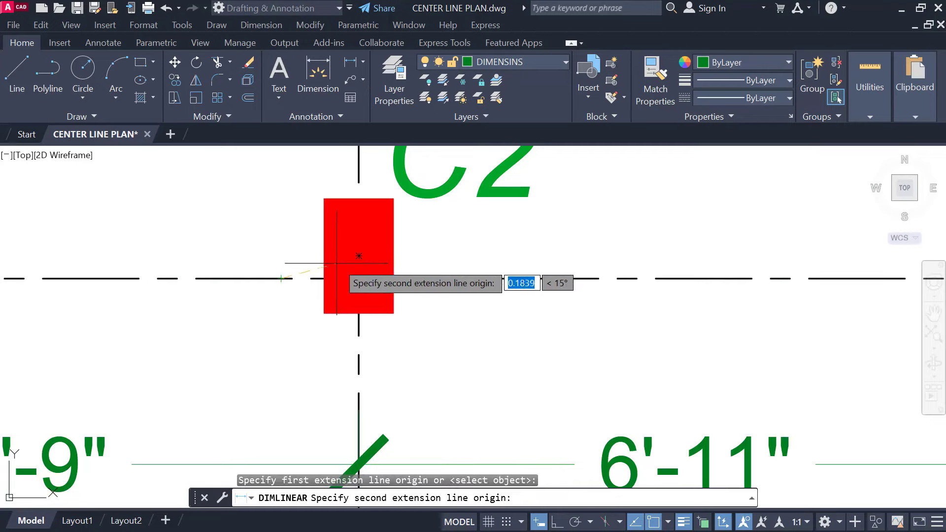
pyautogui.click(358, 256)
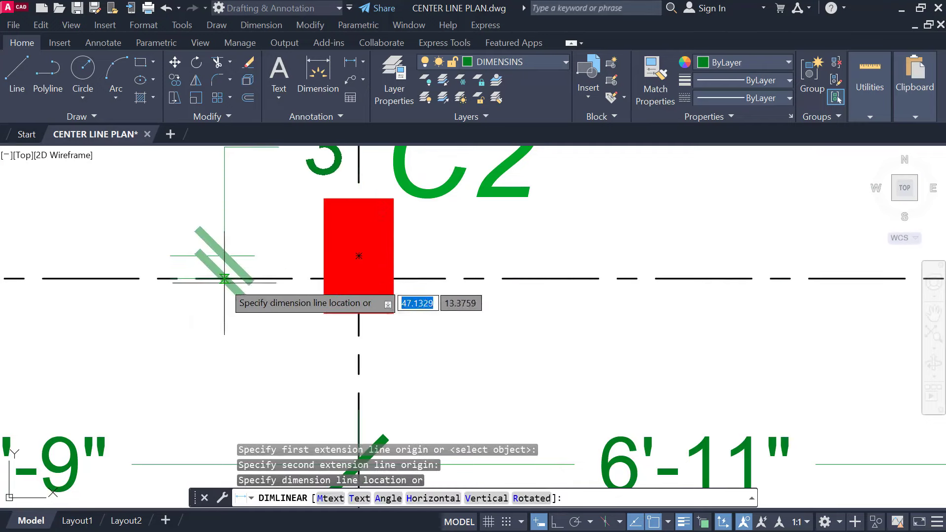
pyautogui.click(205, 264)
pyautogui.scroll(-3, 260, 277)
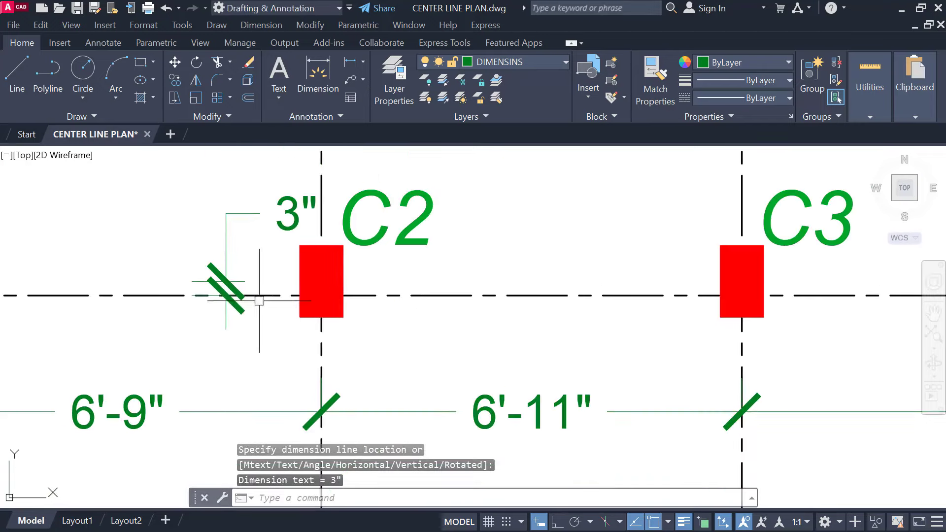
# Step: Examine the overlapping tick marks of the center-offset dimension beside column C2
pyautogui.scroll(3, 232, 285)
pyautogui.scroll(-3, 348, 262)
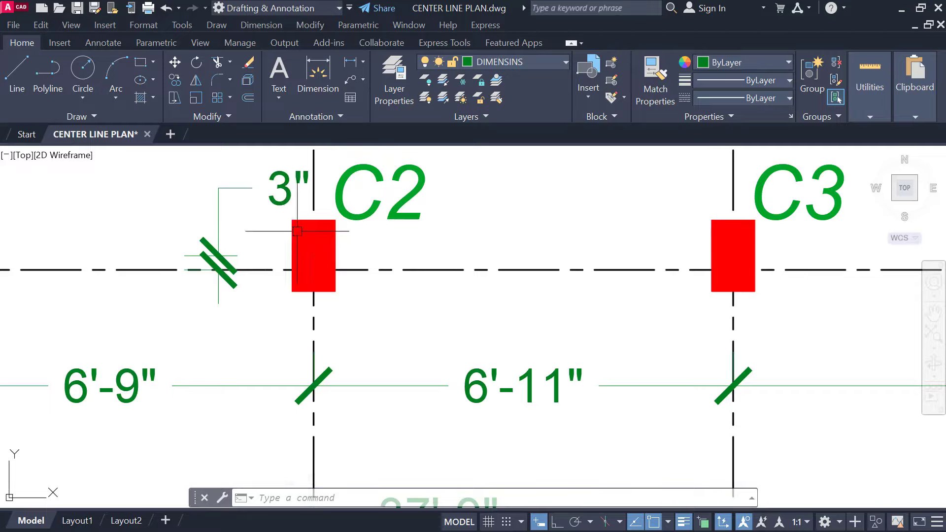
pyautogui.scroll(4, 218, 261)
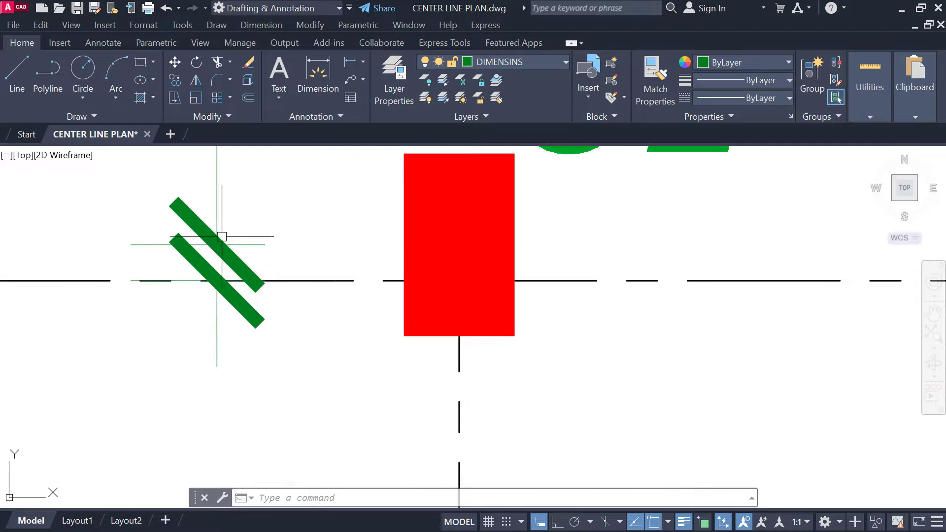
pyautogui.scroll(-2, 199, 255)
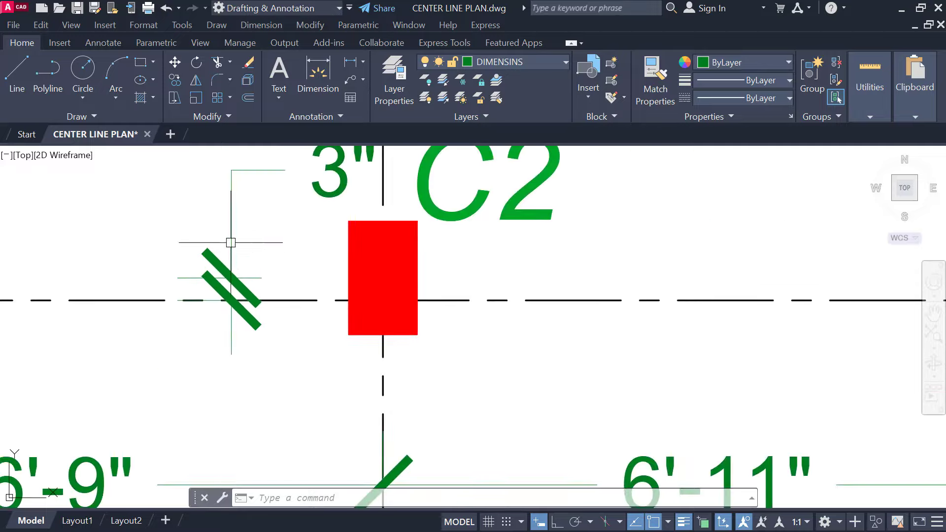
pyautogui.scroll(-2, 228, 247)
pyautogui.scroll(2, 236, 249)
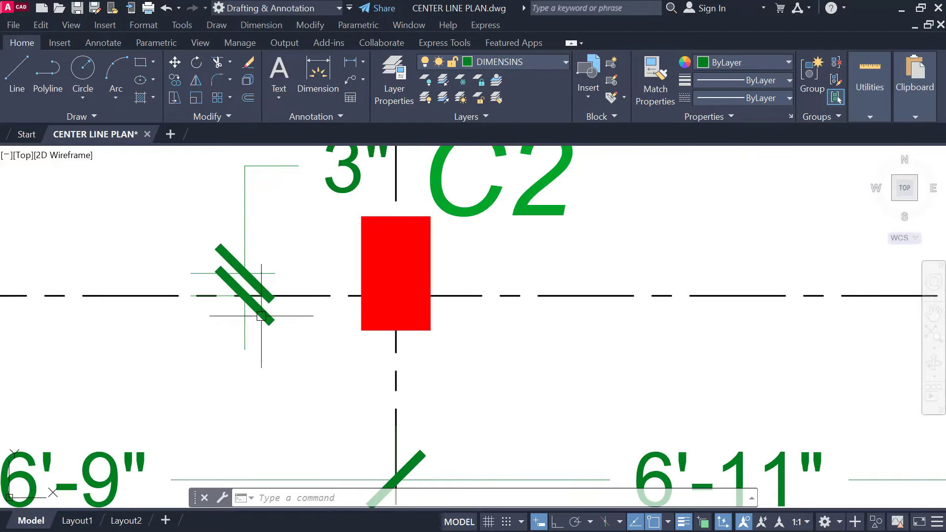
pyautogui.scroll(4, 232, 246)
pyautogui.scroll(-4, 243, 264)
# Step: Set Arrow 1 and Arrow 2 of the center-offset dimension beside column C2 to Dot small
pyautogui.click(258, 241)
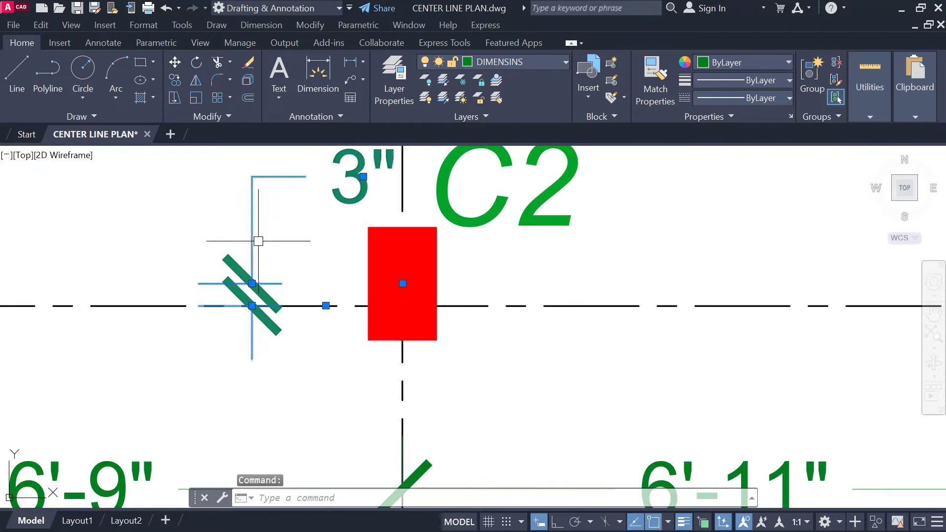
pyautogui.rightClick(287, 199)
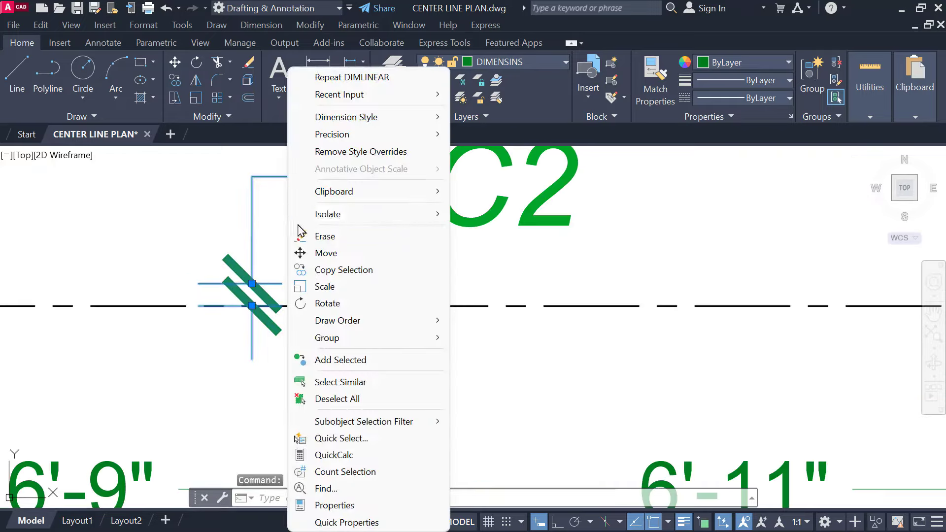
pyautogui.click(340, 503)
pyautogui.scroll(-2, 91, 249)
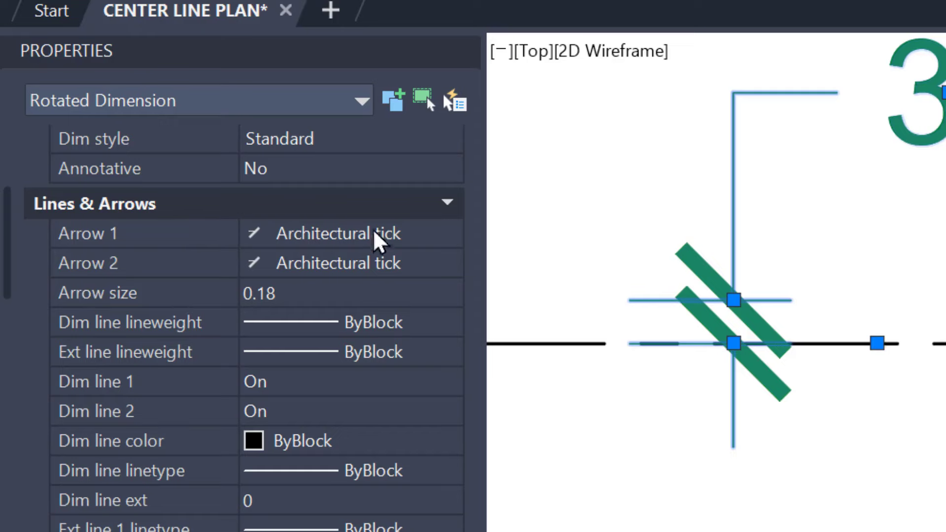
pyautogui.click(413, 244)
pyautogui.click(413, 244)
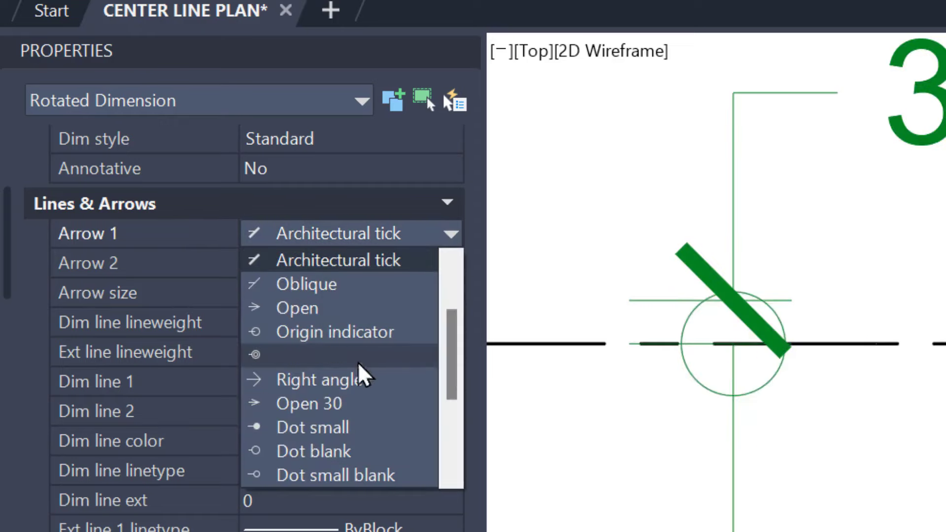
pyautogui.click(345, 427)
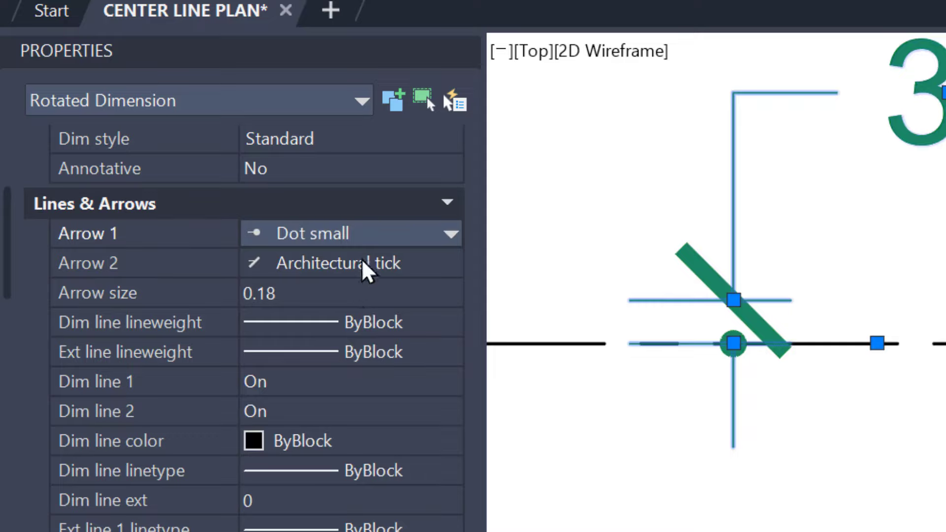
pyautogui.click(369, 266)
pyautogui.click(369, 266)
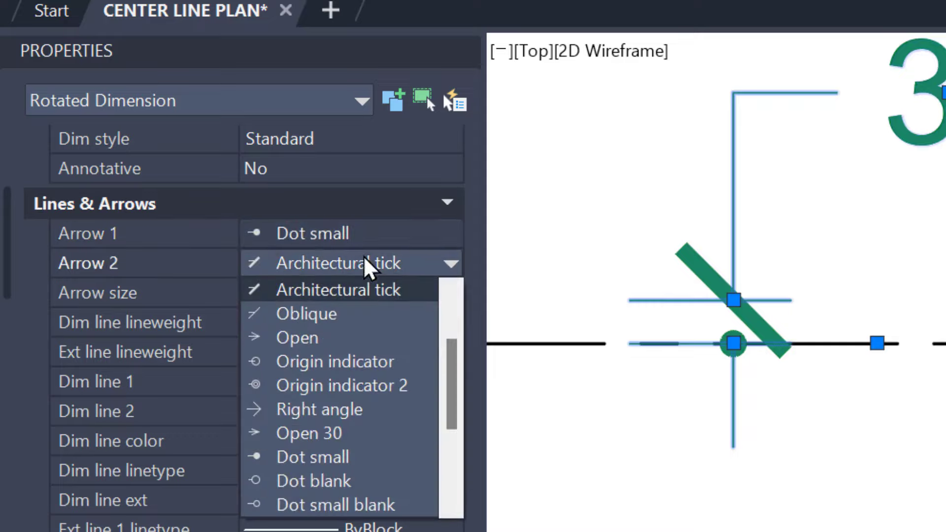
pyautogui.click(349, 456)
pyautogui.click(472, 56)
pyautogui.scroll(-2, 707, 284)
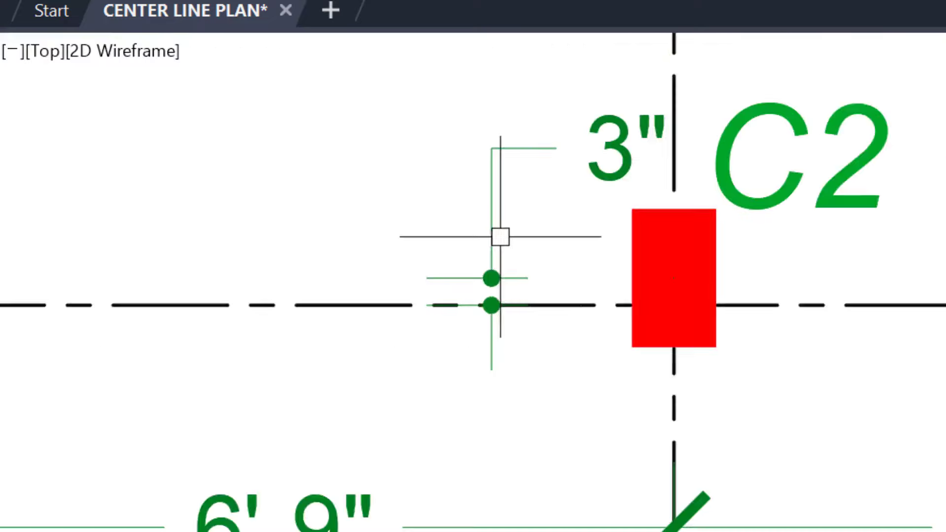
# Step: Delete the dot-ended center-offset dimension beside column C2
pyautogui.scroll(2, 644, 379)
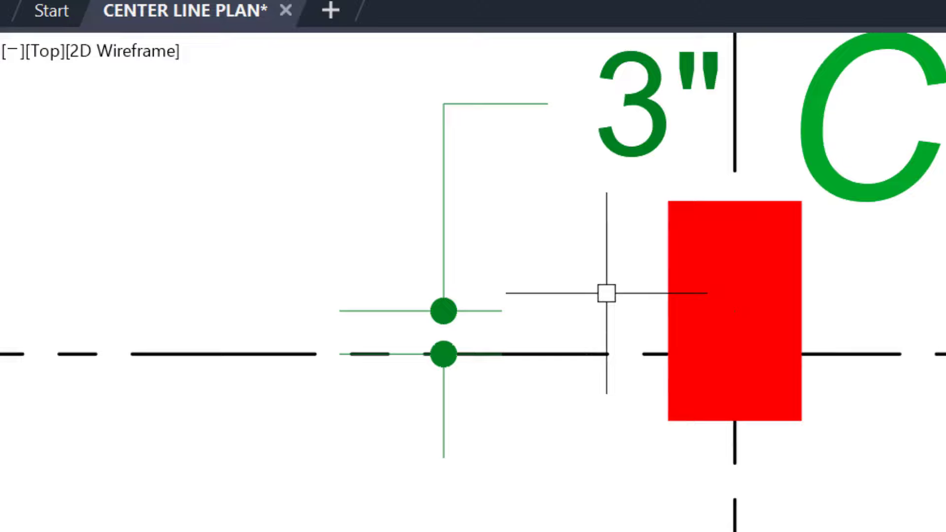
pyautogui.scroll(4, 782, 354)
pyautogui.scroll(-4, 760, 338)
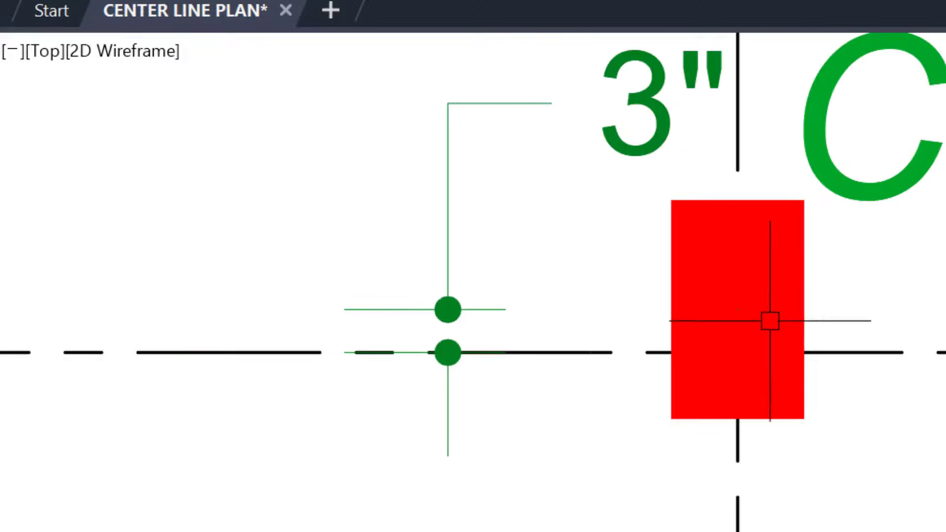
pyautogui.moveTo(598, 413); pyautogui.dragTo(705, 358, button='middle')
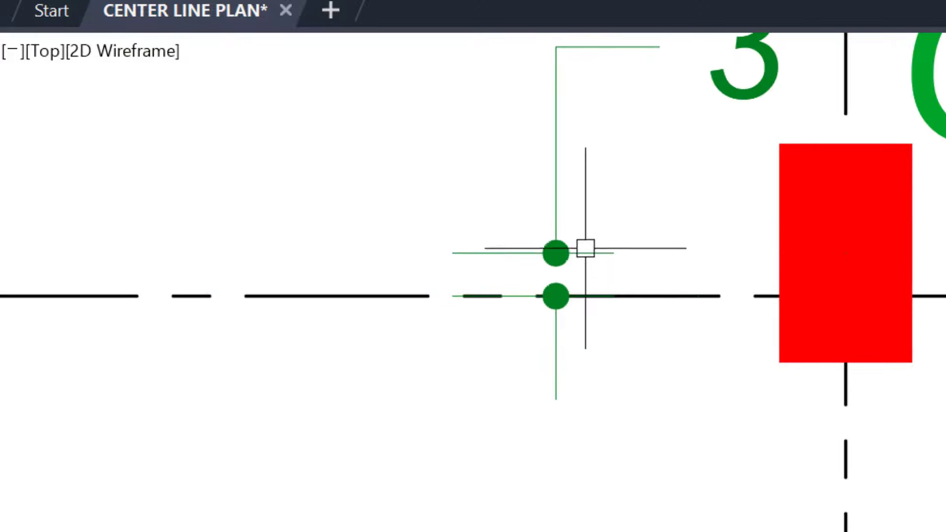
pyautogui.moveTo(591, 254); pyautogui.dragTo(600, 309, button='middle')
pyautogui.scroll(-1, 601, 309)
pyautogui.click(600, 305)
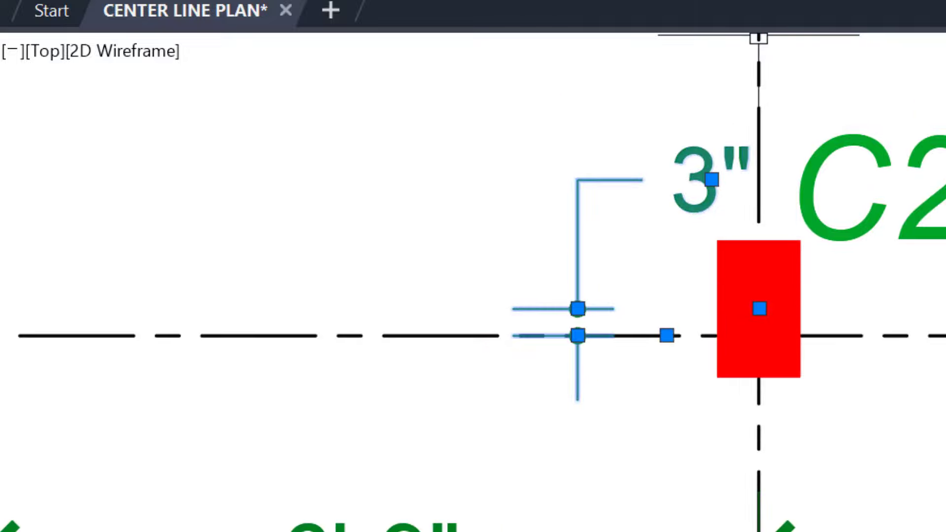
pyautogui.press('Delete')
# Step: Try a vertical linear dimension from grid line A to the lower-left corner of column C2, and delete it
pyautogui.click(690, 3)
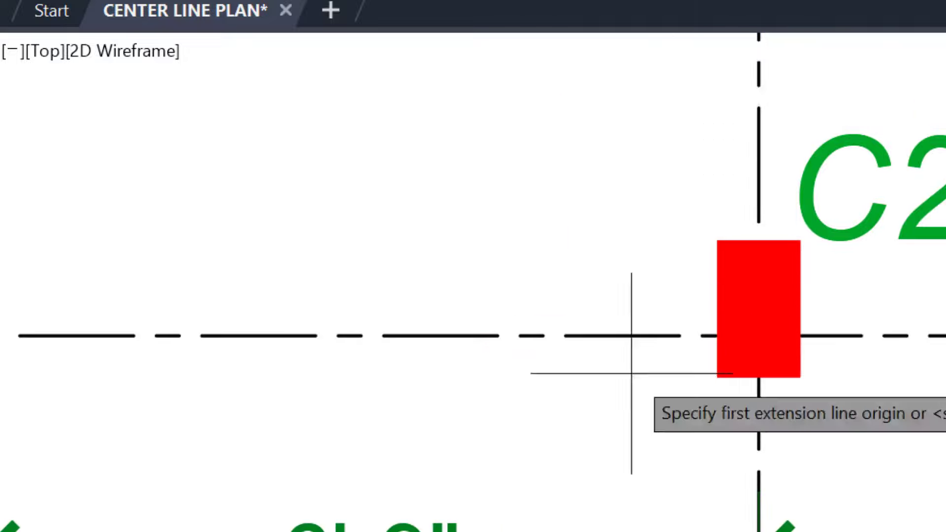
pyautogui.scroll(2, 627, 408)
pyautogui.moveTo(627, 408); pyautogui.dragTo(661, 309, button='middle')
pyautogui.click(680, 193)
pyautogui.click(805, 259)
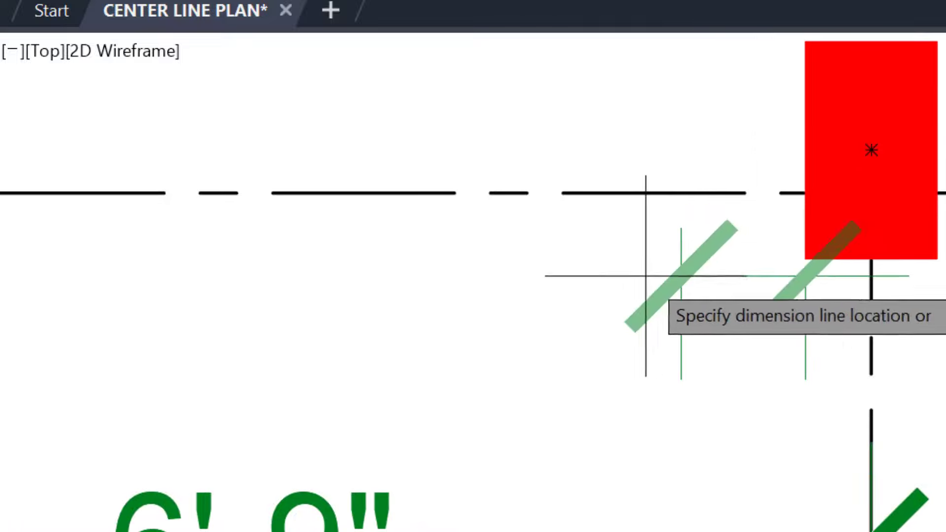
pyautogui.click(703, 251)
pyautogui.scroll(-2, 915, 417)
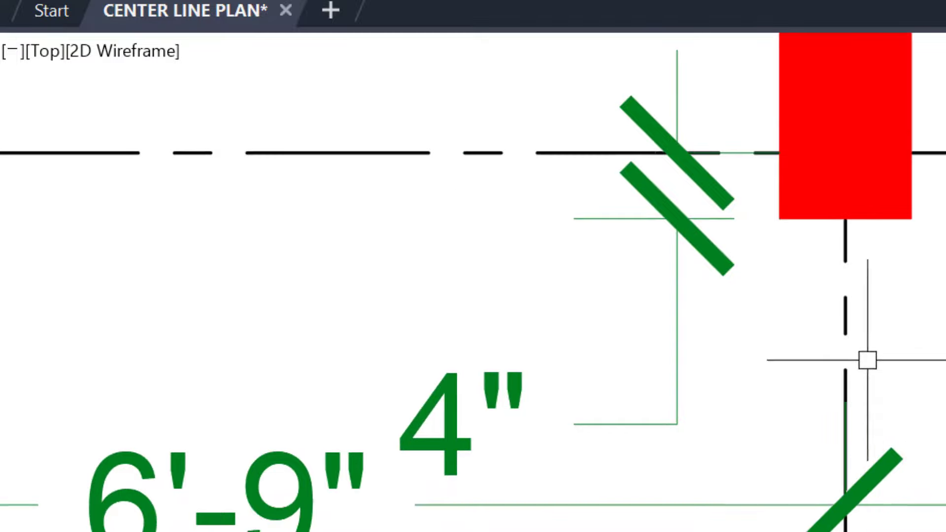
pyautogui.click(719, 335)
pyautogui.press('Delete')
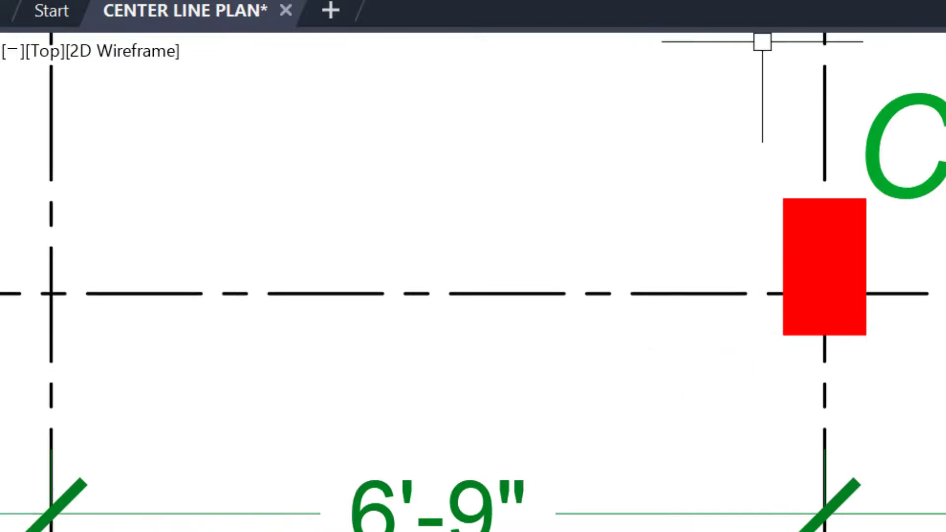
# Step: Add a vertical linear dimension from grid line A to the upper-left corner of column C2, placed beside the column
pyautogui.write('dli')
pyautogui.press('Return')
pyautogui.click(720, 294)
pyautogui.click(783, 199)
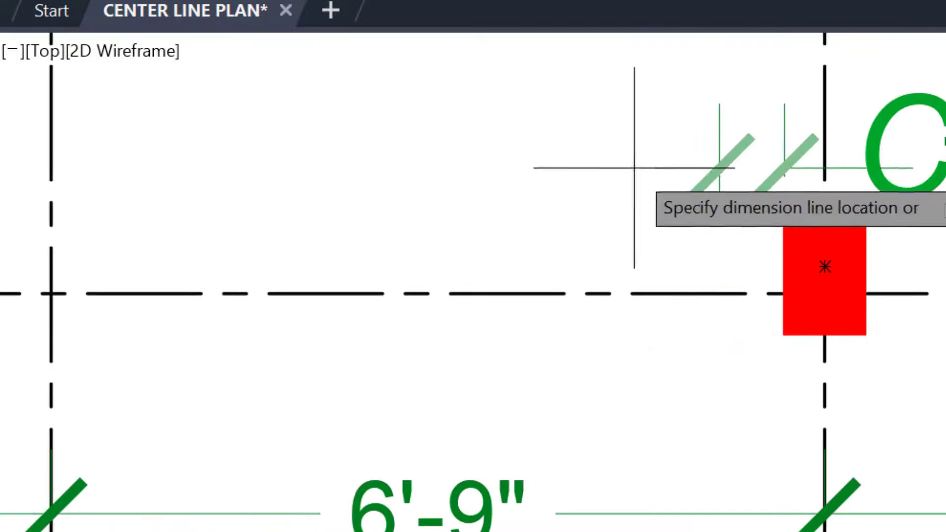
pyautogui.click(660, 187)
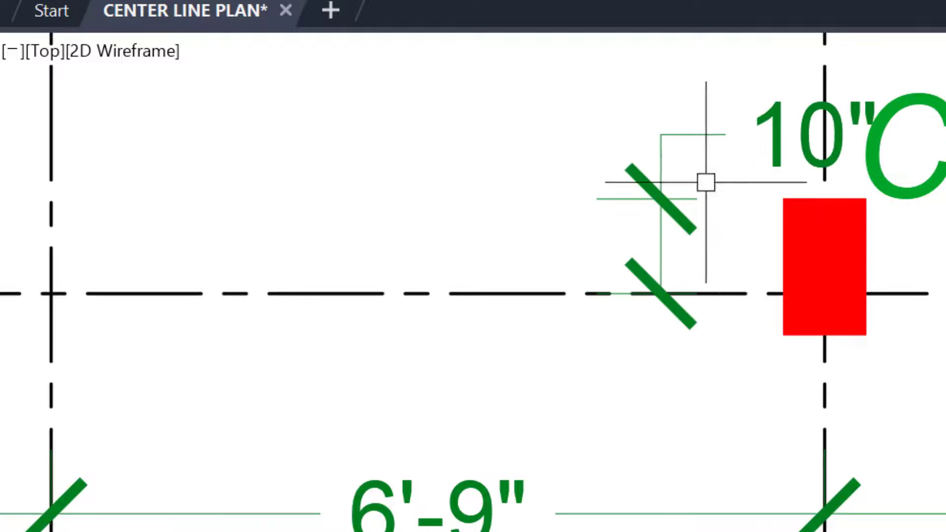
pyautogui.click(727, 133)
pyautogui.click(816, 134)
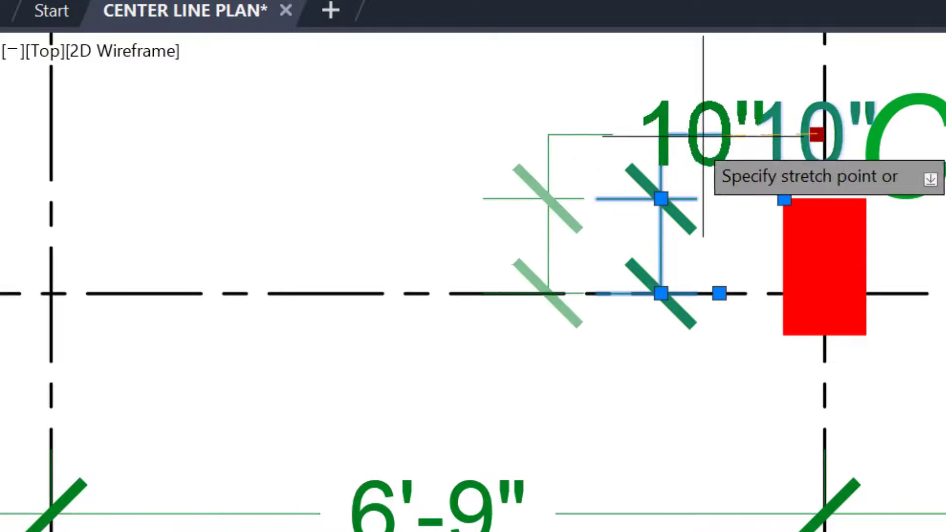
pyautogui.press('Escape')
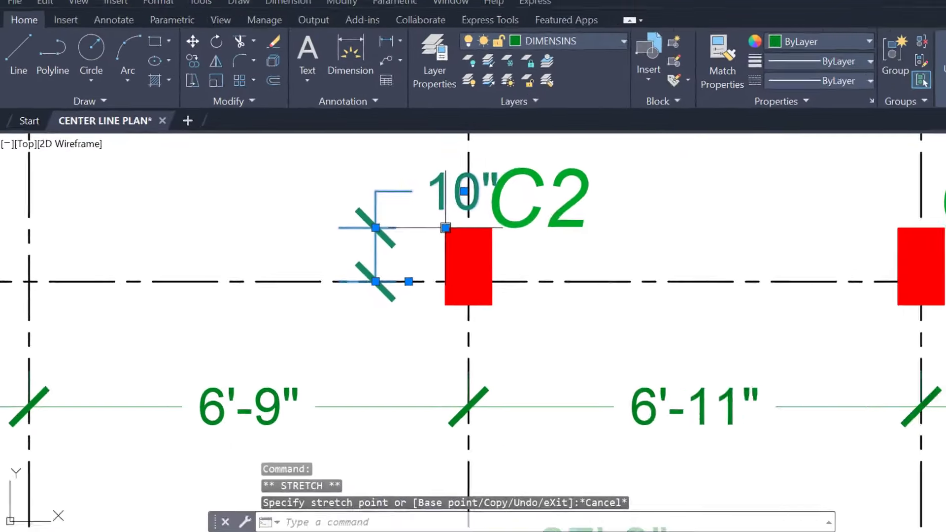
# Step: Try moving the text of the 10" dimension with a leader to the side of its dimension line facing away from column C2
pyautogui.click(445, 227)
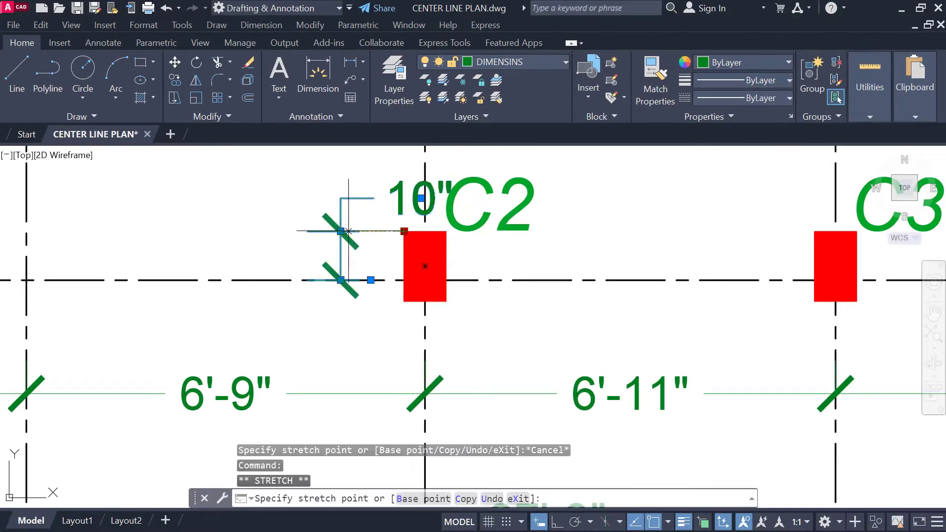
pyautogui.press('Escape')
pyautogui.moveTo(464, 192)
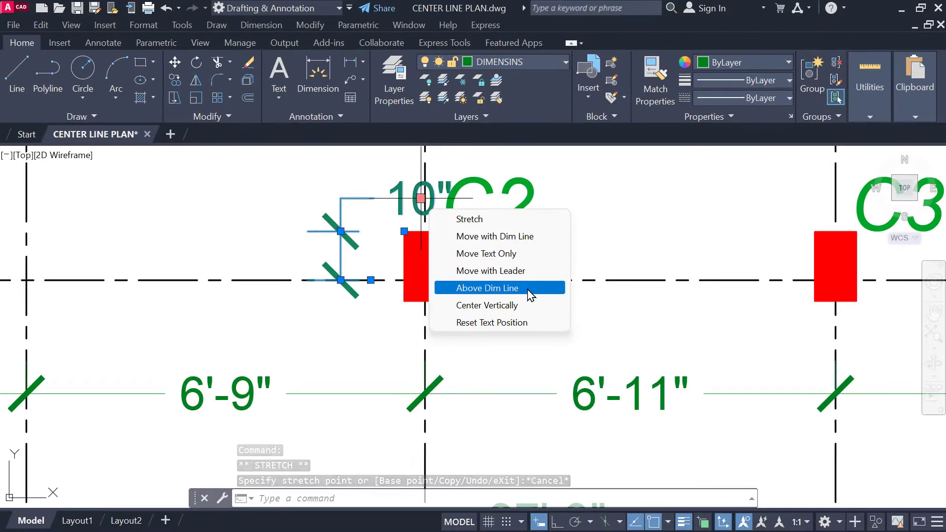
pyautogui.click(530, 270)
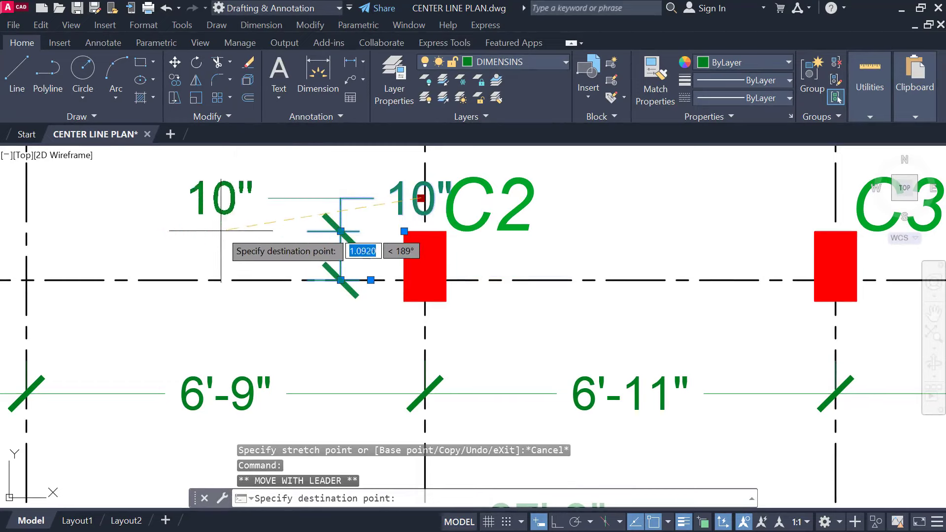
pyautogui.click(197, 217)
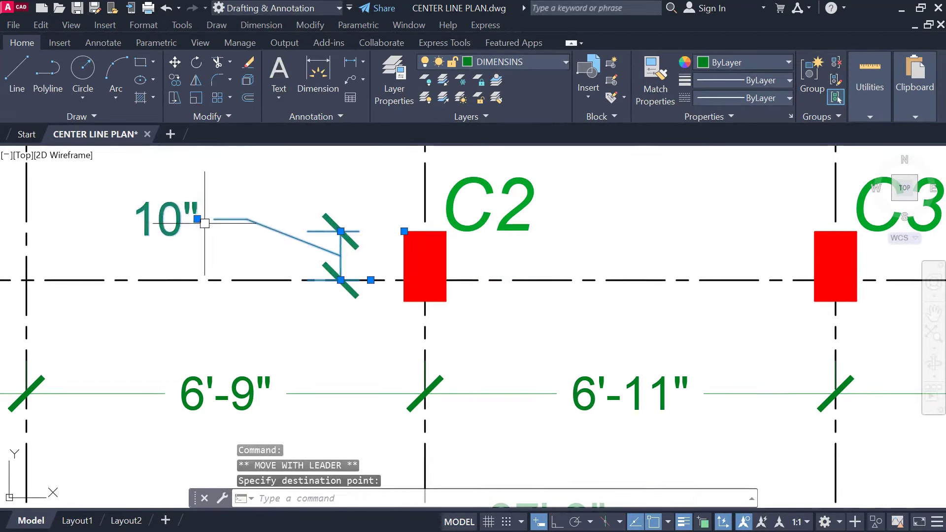
pyautogui.press('Escape')
pyautogui.scroll(-2, 337, 262)
pyautogui.scroll(2, 335, 264)
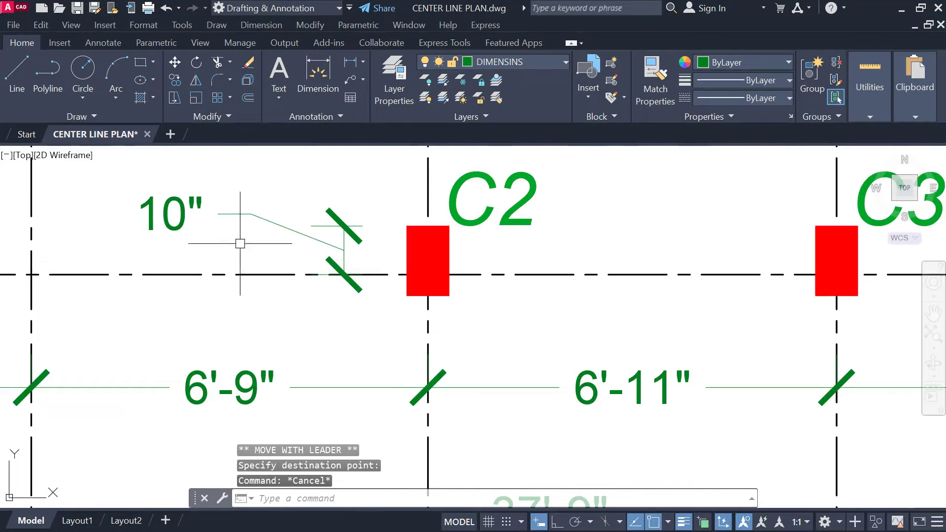
pyautogui.scroll(-2, 241, 246)
pyautogui.scroll(3, 279, 242)
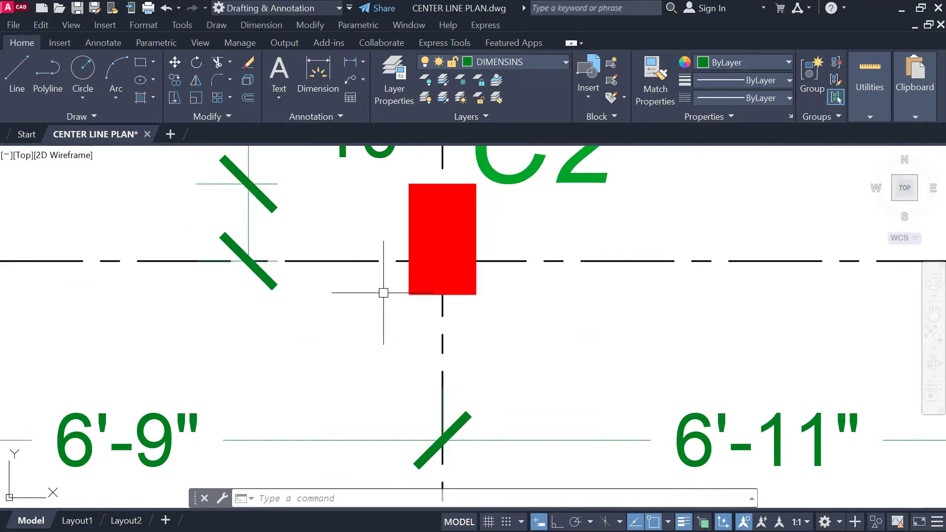
# Step: Replace the 10" dimension beside column C2 with a vertical linear dimension from grid line A to the column's lower-left corner
pyautogui.click(249, 192)
pyautogui.press('Delete')
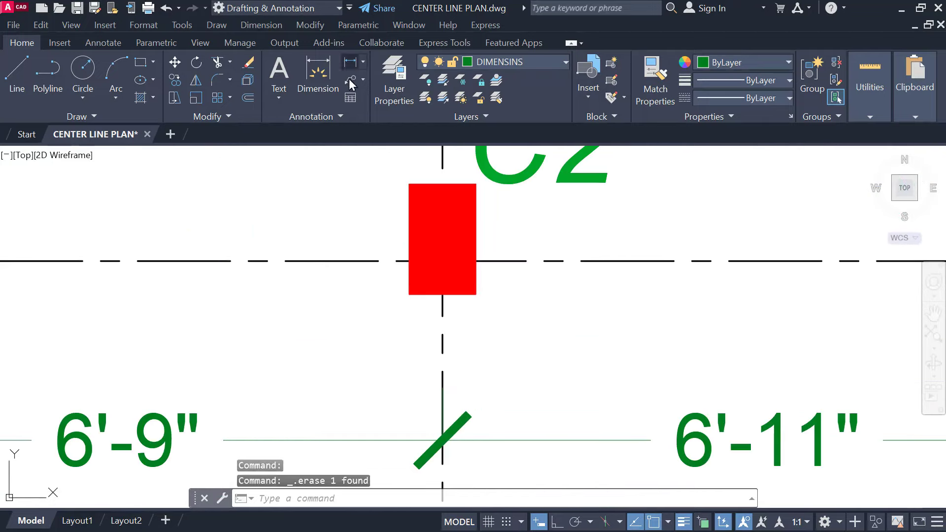
pyautogui.click(351, 63)
pyautogui.click(369, 261)
pyautogui.click(409, 294)
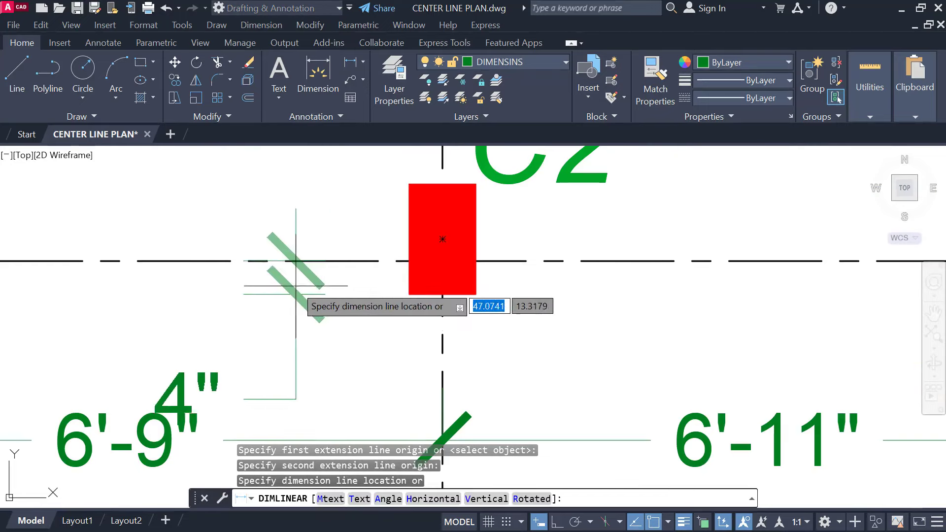
pyautogui.click(372, 293)
pyautogui.press('Escape')
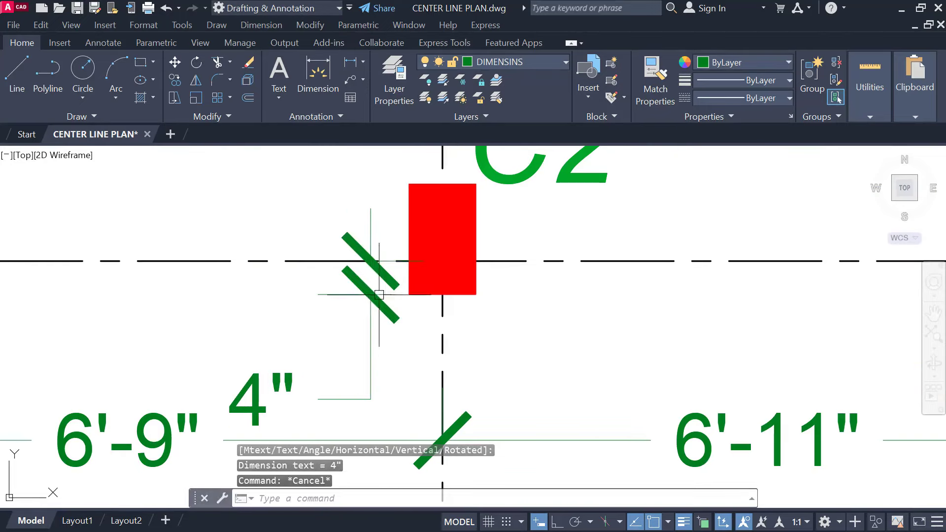
# Step: Set Arrow 1 and Arrow 2 of the offset dimension beside column C2 to Dot small
pyautogui.click(371, 299)
pyautogui.rightClick(566, 233)
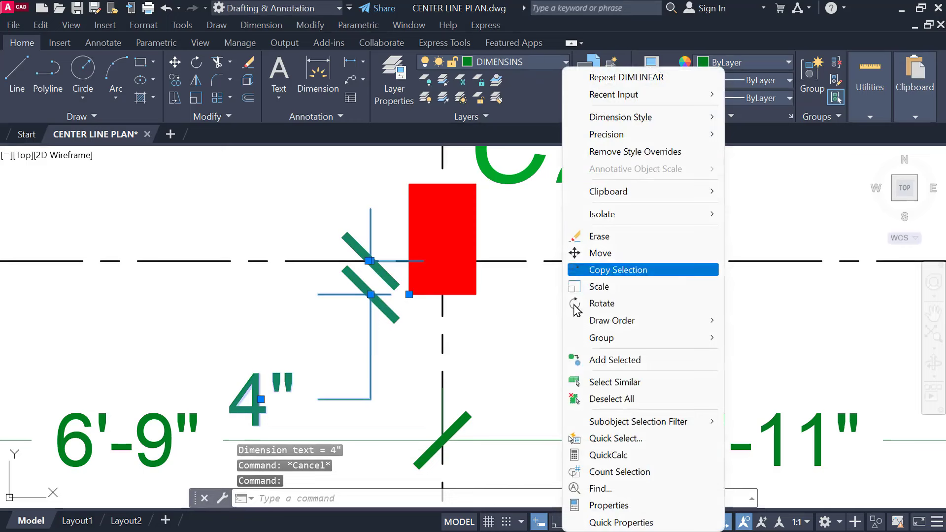
pyautogui.click(609, 504)
pyautogui.click(205, 359)
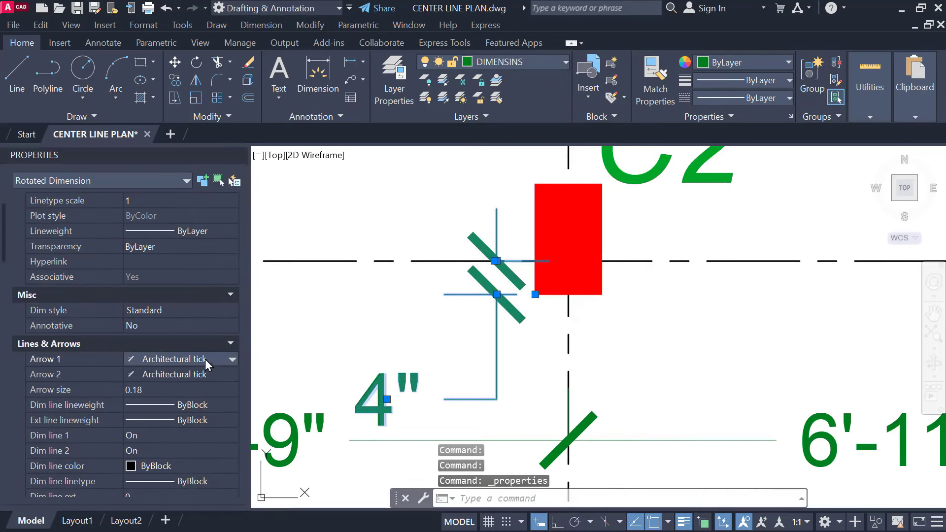
pyautogui.click(205, 359)
pyautogui.click(169, 425)
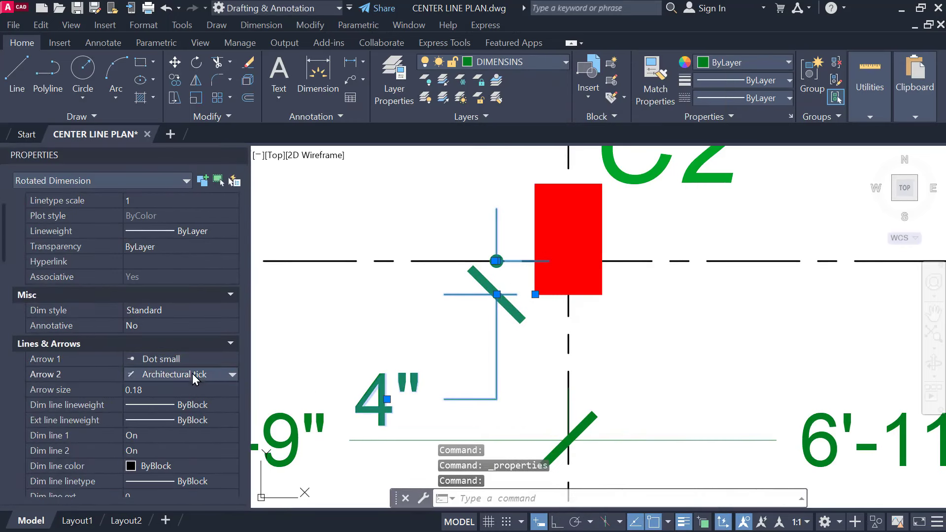
pyautogui.click(193, 376)
pyautogui.click(193, 376)
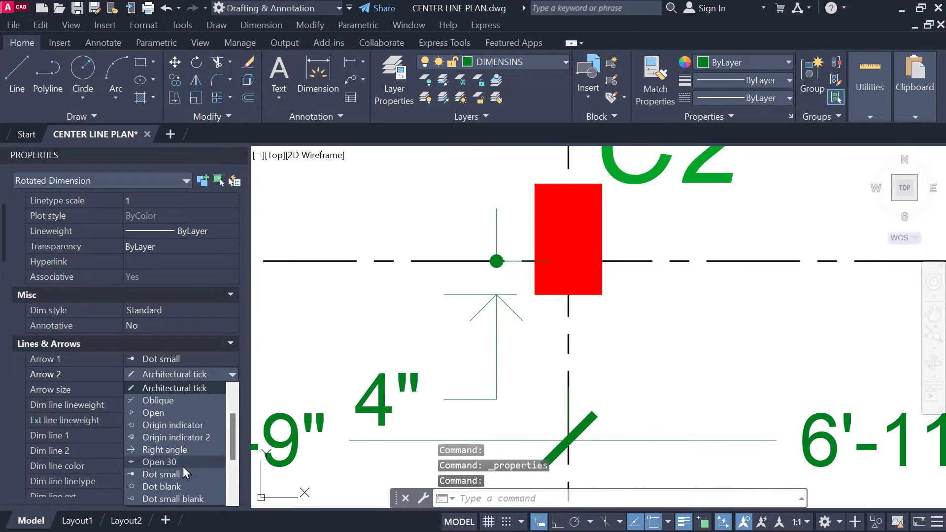
pyautogui.click(178, 481)
pyautogui.click(239, 156)
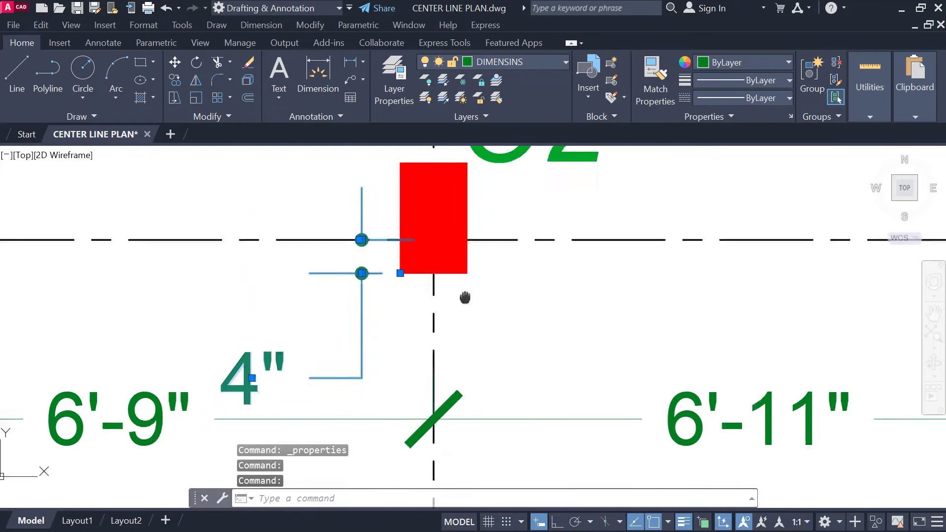
# Step: Move the text of column C2's offset dimension above grid line A, shifting the dimension line farther from the column
pyautogui.scroll(-3, 301, 324)
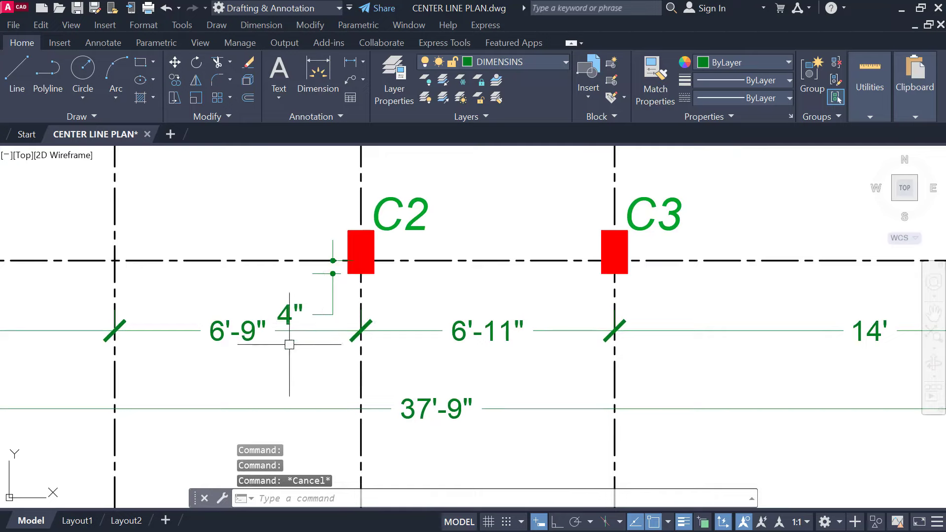
pyautogui.scroll(2, 339, 306)
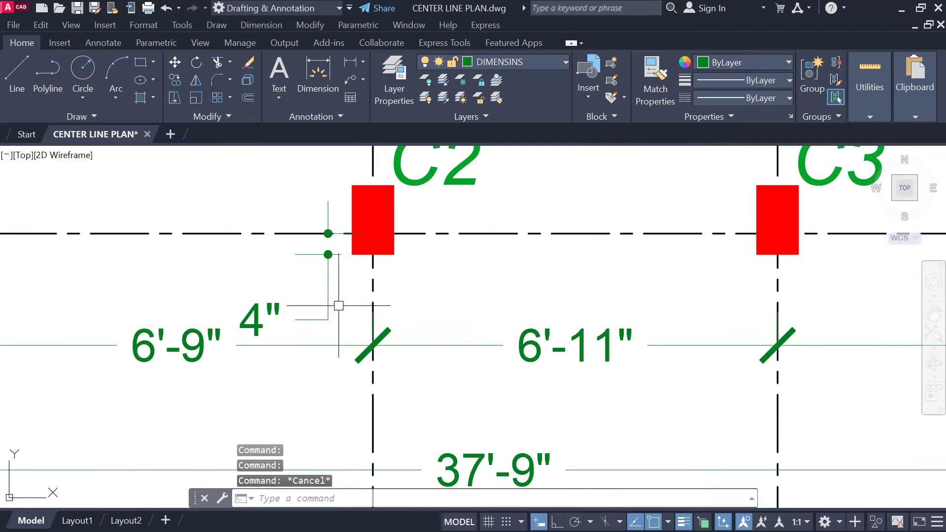
pyautogui.click(260, 320)
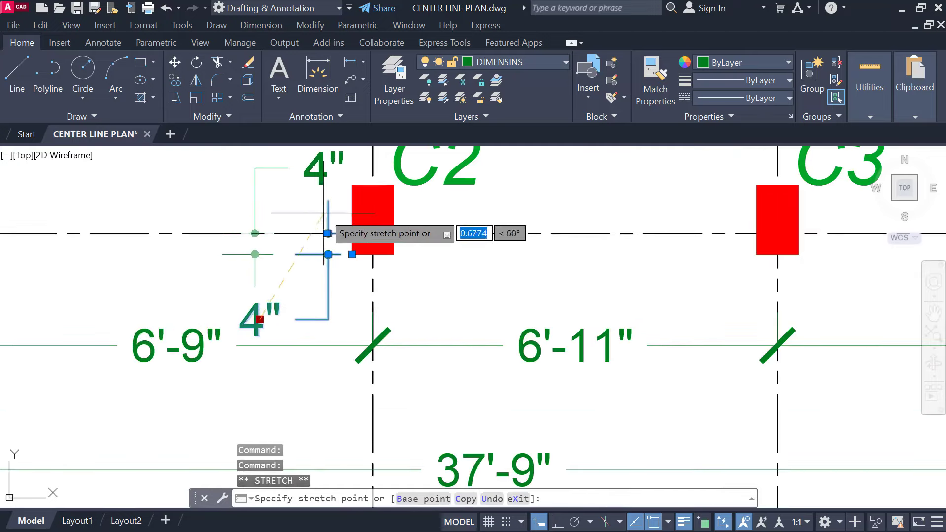
pyautogui.click(328, 216)
pyautogui.moveTo(289, 228); pyautogui.dragTo(311, 233, button='middle')
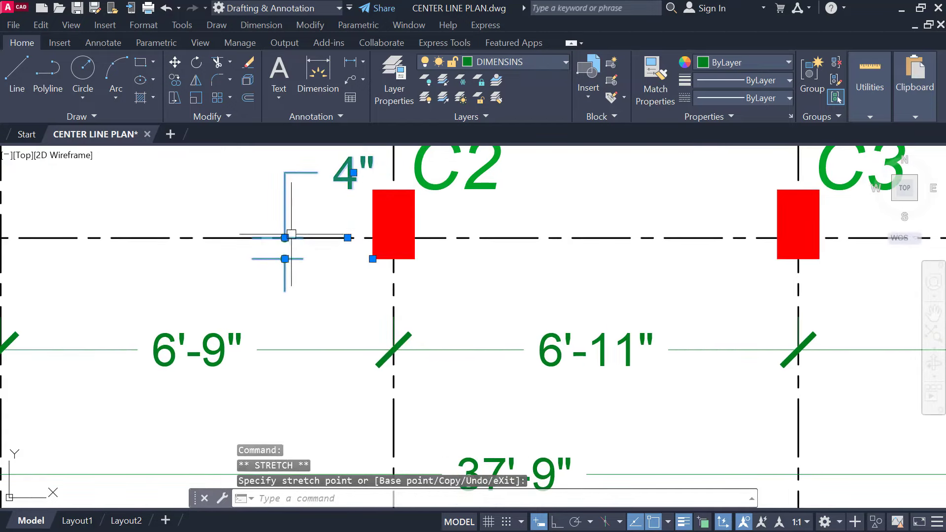
pyautogui.press('Escape')
pyautogui.scroll(-3, 338, 239)
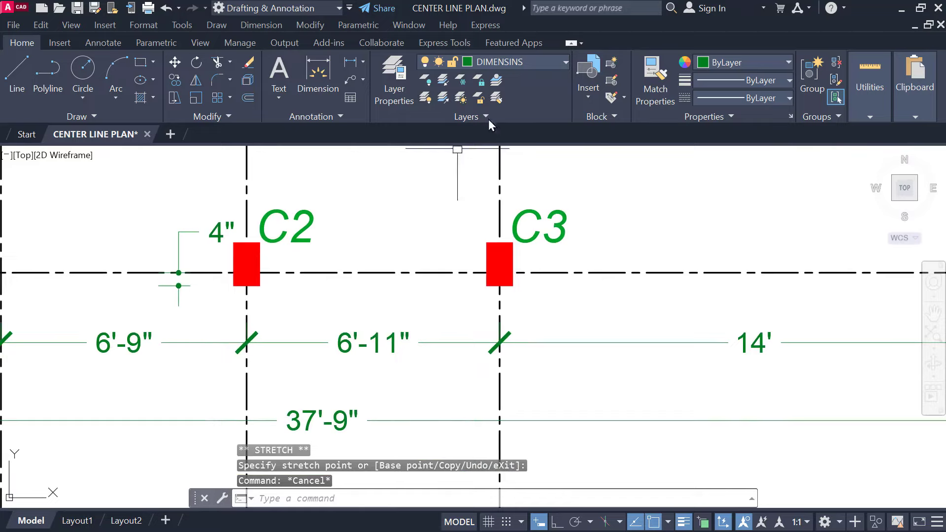
# Step: Add a vertical linear dimension from grid line A to the lower-left corner of column C3, placed beside the column
pyautogui.click(357, 65)
pyautogui.scroll(2, 481, 268)
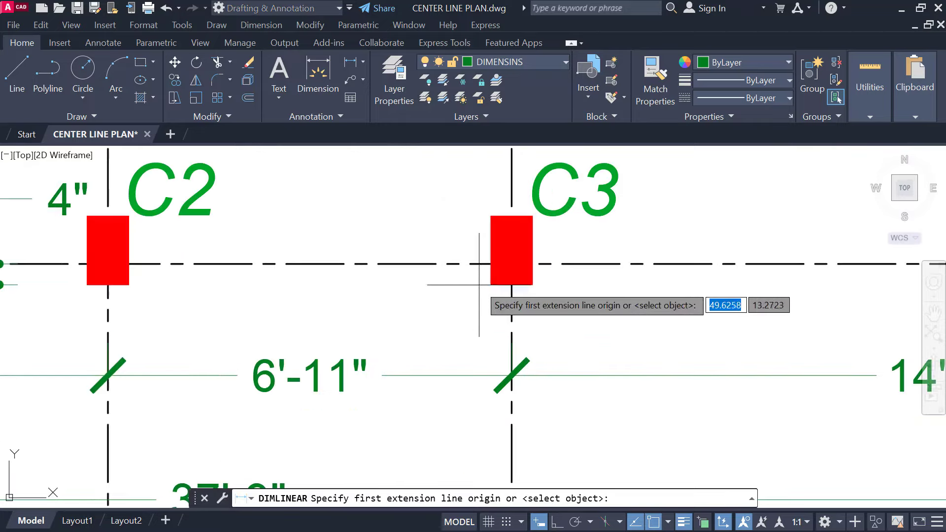
pyautogui.moveTo(508, 279); pyautogui.dragTo(416, 284, button='middle')
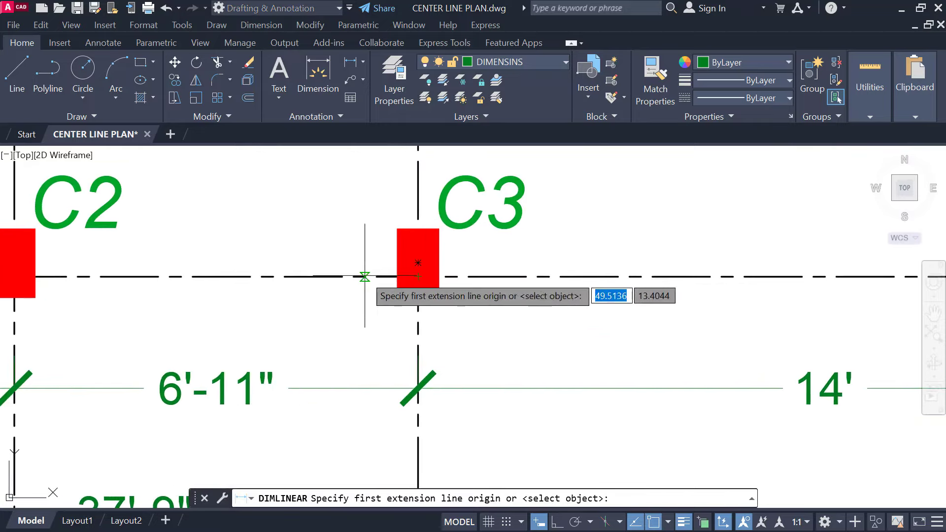
pyautogui.click(363, 276)
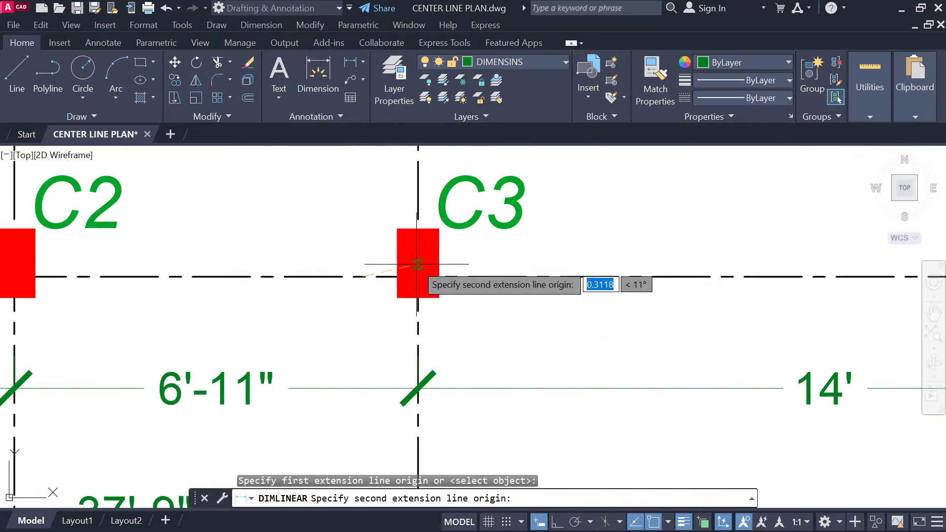
pyautogui.click(397, 297)
pyautogui.click(354, 327)
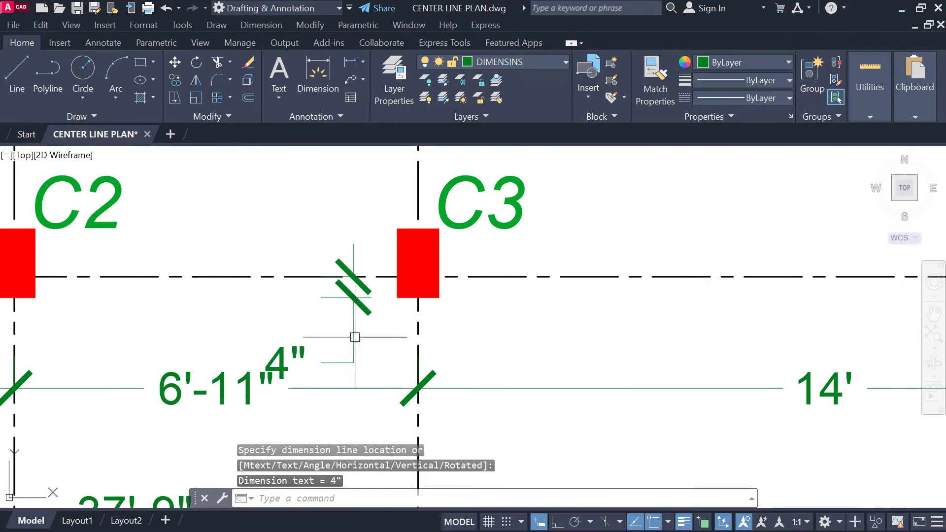
# Step: Move the text of column C3's offset dimension above grid line A, shifting the dimension line farther from the column
pyautogui.click(345, 362)
pyautogui.click(286, 362)
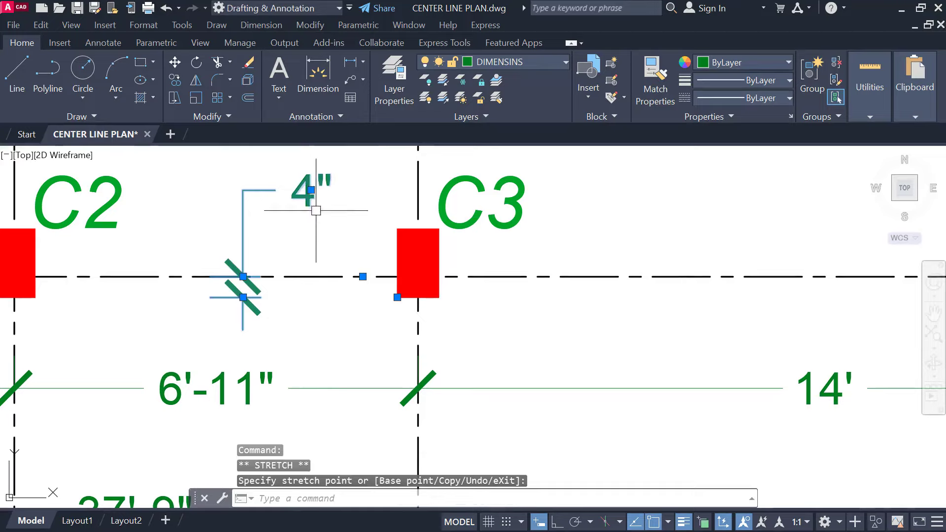
pyautogui.click(244, 297)
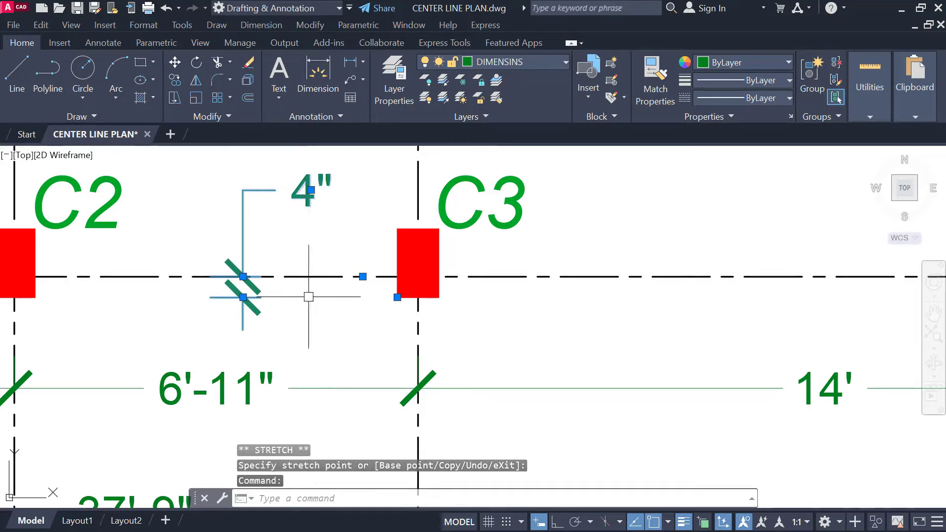
pyautogui.click(243, 296)
pyautogui.press('Escape')
pyautogui.scroll(-2, 369, 274)
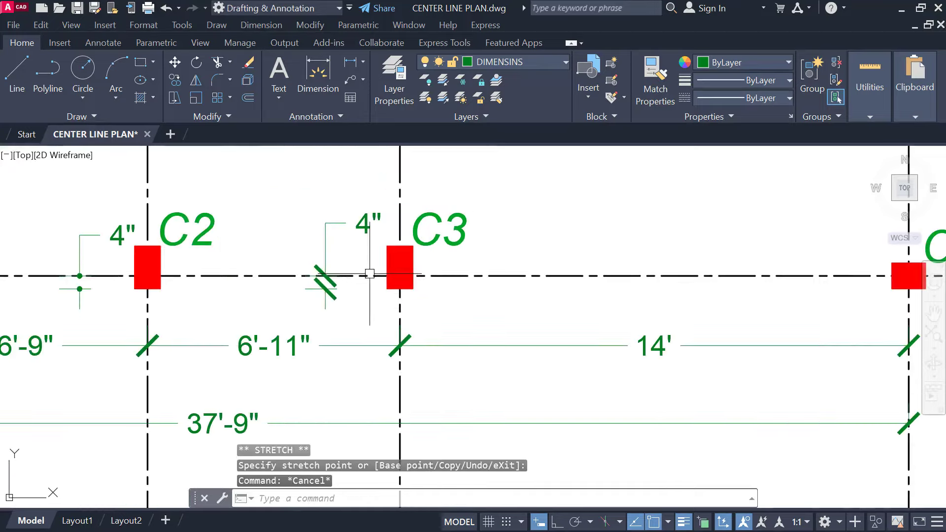
# Step: Examine how the lower middle columns sit relative to their grid lines in the undimensioned copy of the plan
pyautogui.scroll(-4, 369, 274)
pyautogui.moveTo(482, 310); pyautogui.dragTo(99, 312, button='middle')
pyautogui.scroll(-2, 549, 291)
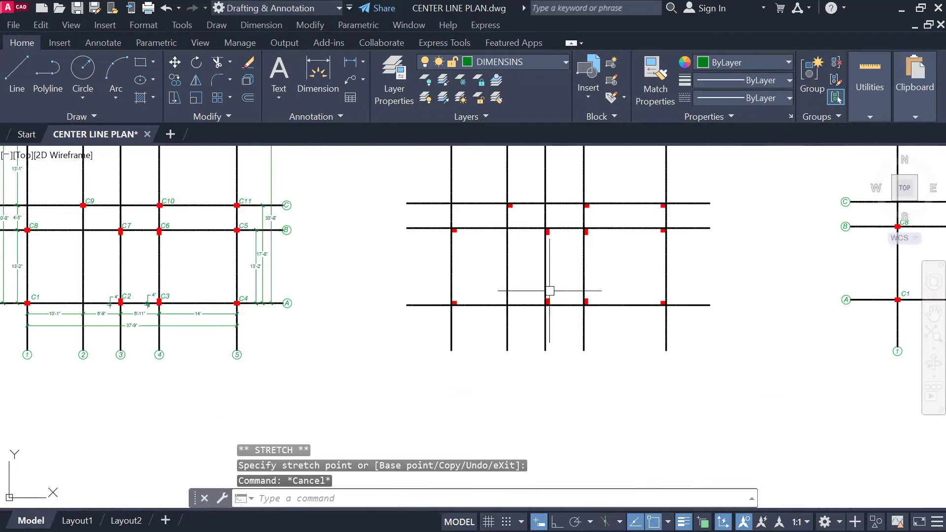
pyautogui.scroll(3, 550, 290)
pyautogui.scroll(2, 395, 291)
pyautogui.click(584, 316)
pyautogui.click(419, 389)
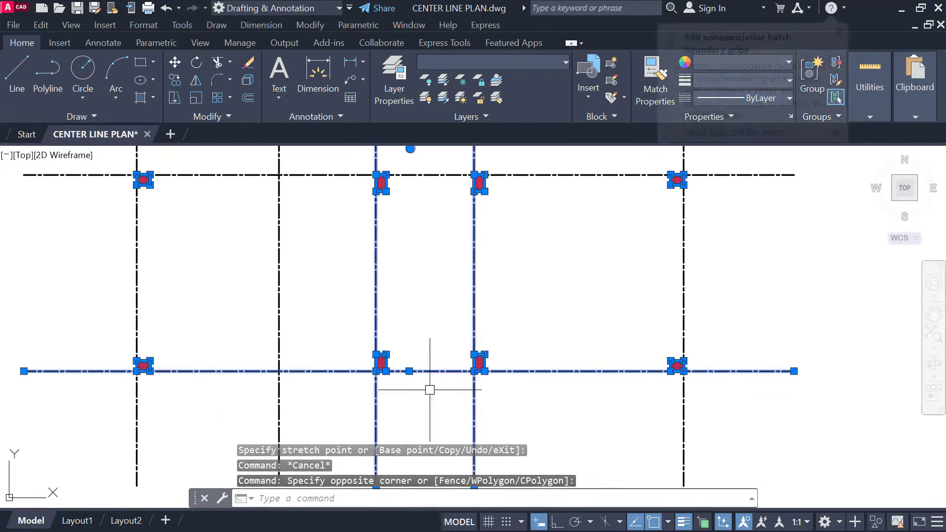
pyautogui.scroll(2, 429, 390)
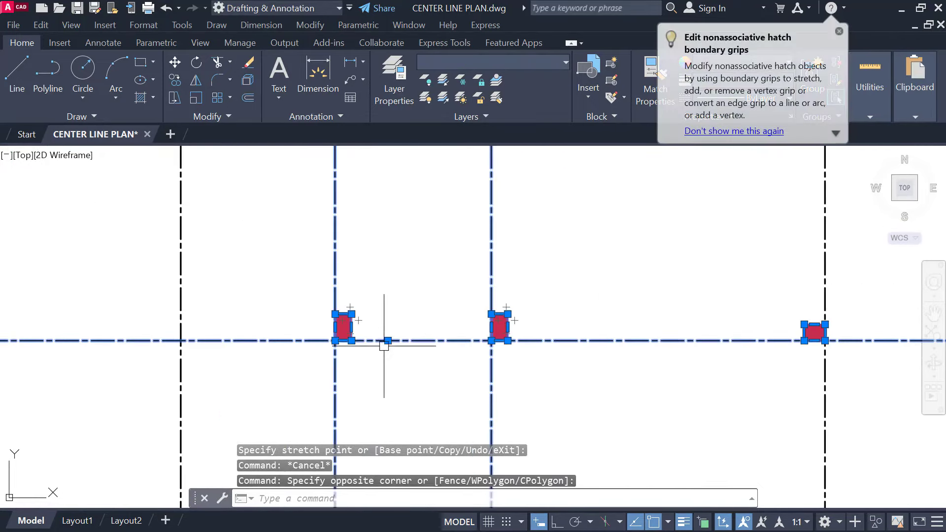
pyautogui.press('Escape')
pyautogui.scroll(5, 318, 332)
pyautogui.scroll(2, 323, 333)
pyautogui.scroll(-2, 394, 223)
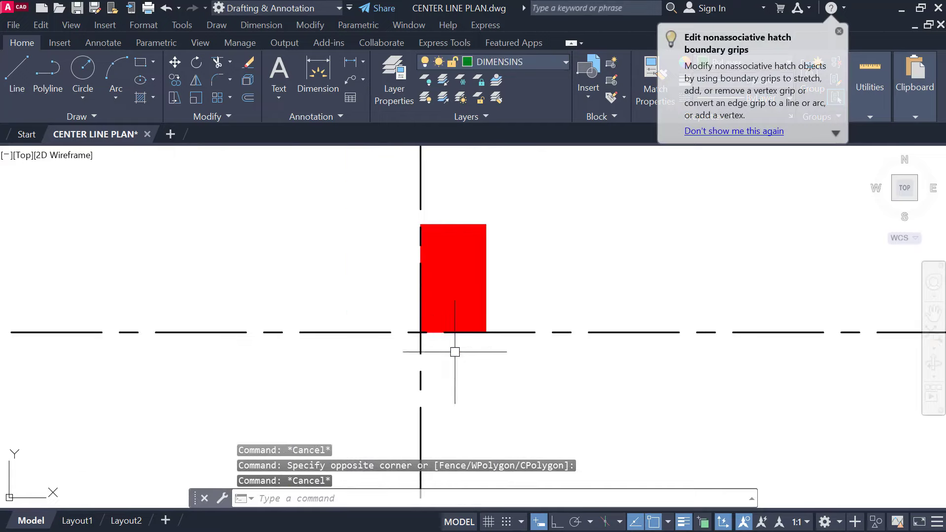
pyautogui.scroll(-2, 438, 350)
pyautogui.moveTo(487, 338); pyautogui.dragTo(440, 338, button='middle')
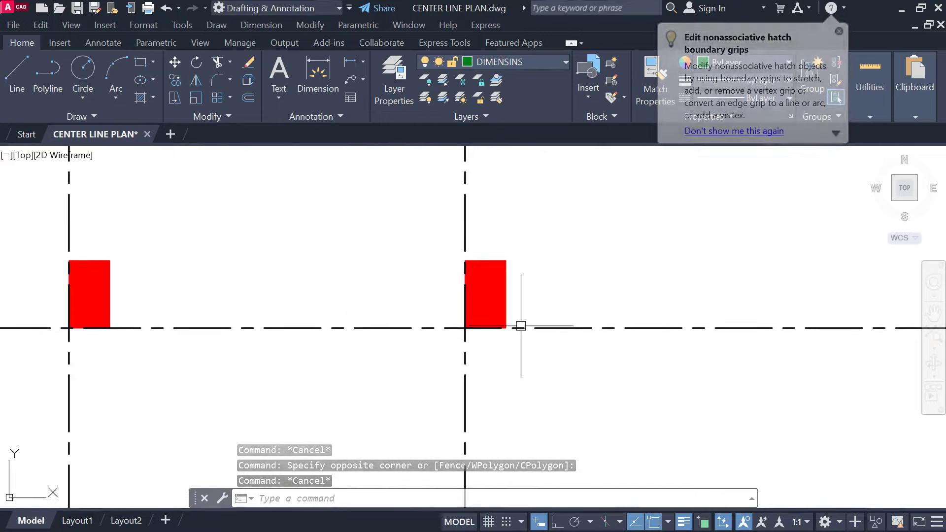
# Step: Match the properties of column C2's dot-ended offset dimension onto the offset dimension beside column C3
pyautogui.scroll(-4, 490, 274)
pyautogui.scroll(4, 393, 276)
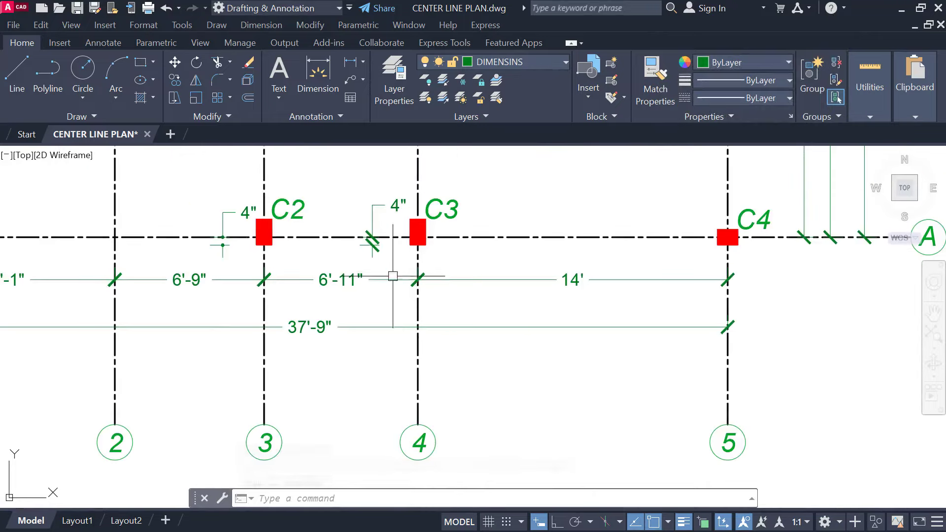
pyautogui.scroll(2, 316, 224)
pyautogui.click(655, 78)
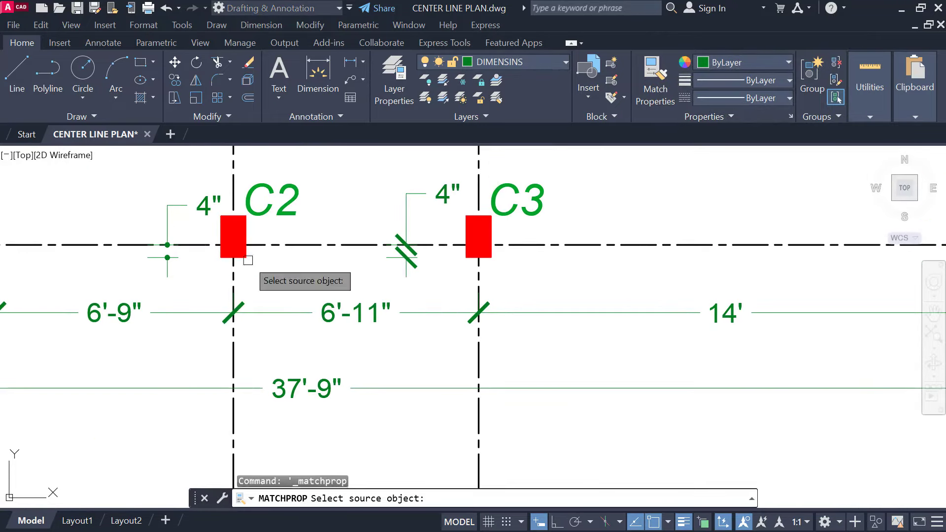
pyautogui.click(170, 214)
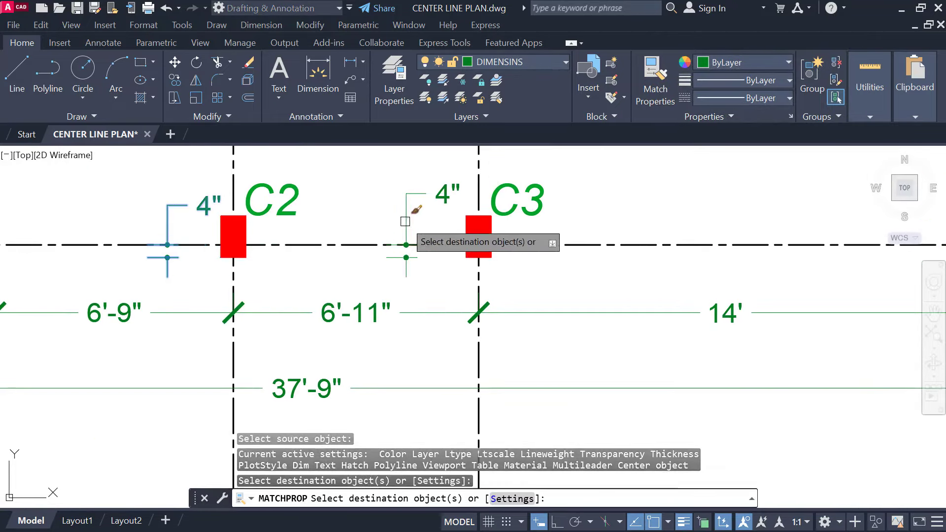
pyautogui.press('Escape')
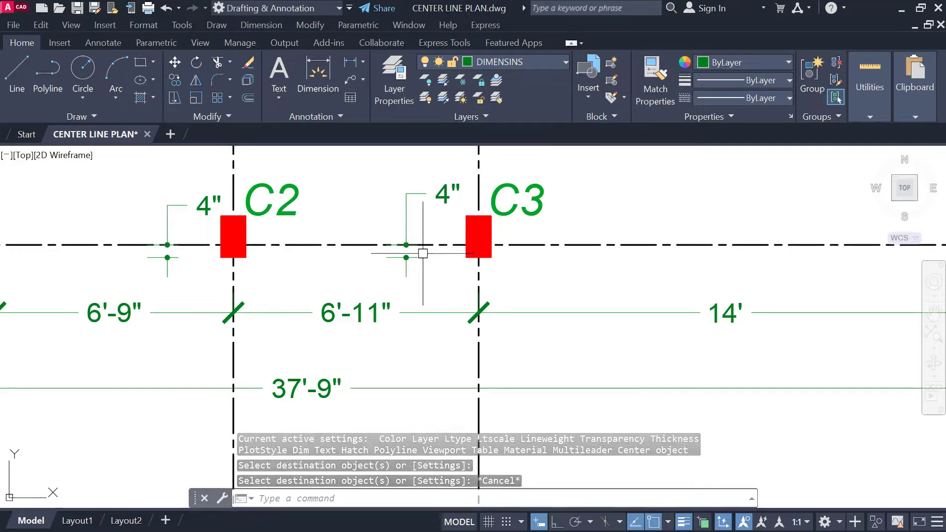
# Step: Examine how column C4 sits on grid lines A and 5
pyautogui.scroll(-1, 429, 266)
pyautogui.moveTo(430, 266); pyautogui.dragTo(336, 328, button='middle')
pyautogui.moveTo(691, 319)
pyautogui.mouseDown(button='middle')
pyautogui.moveTo(531, 298)
pyautogui.moveTo(535, 339)
pyautogui.mouseUp(button='middle')
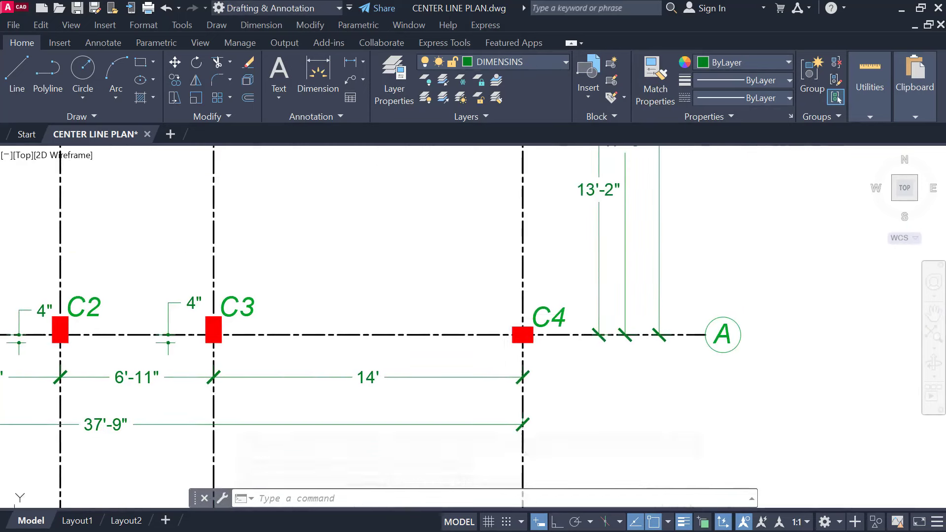
pyautogui.scroll(6, 502, 312)
pyautogui.click(502, 313)
pyautogui.click(655, 446)
pyautogui.scroll(-4, 442, 311)
pyautogui.press('Escape')
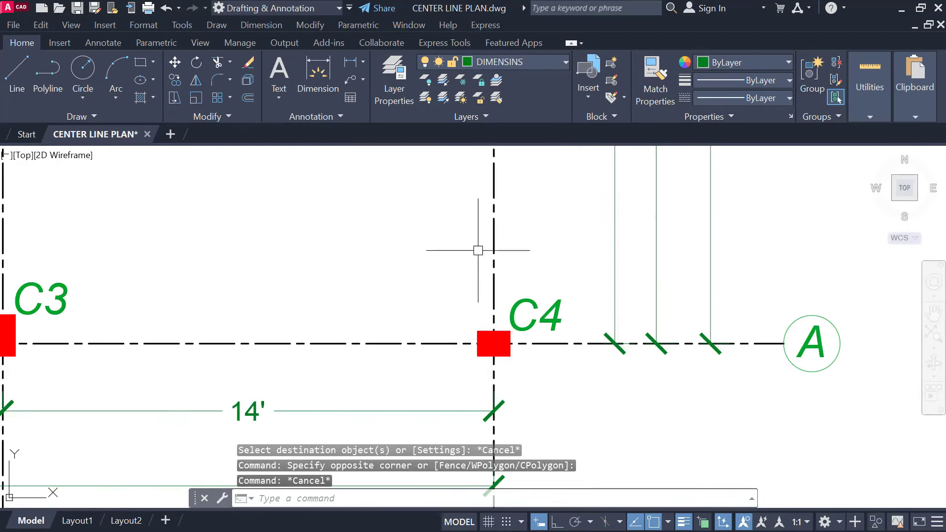
# Step: Add a vertical linear dimension from grid line B to the upper-left corner of column C6, placed left of the column
pyautogui.scroll(-1, 479, 259)
pyautogui.moveTo(480, 259); pyautogui.dragTo(475, 373, button='middle')
pyautogui.moveTo(463, 186); pyautogui.dragTo(462, 296, button='middle')
pyautogui.scroll(1, 482, 254)
pyautogui.scroll(-1, 482, 253)
pyautogui.moveTo(209, 260); pyautogui.dragTo(381, 251, button='middle')
pyautogui.scroll(2, 336, 264)
pyautogui.click(351, 62)
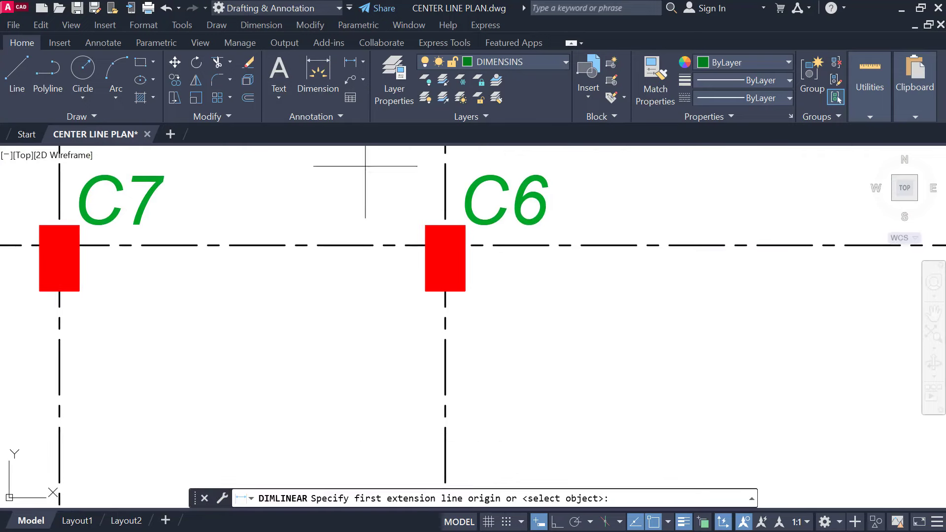
pyautogui.click(388, 237)
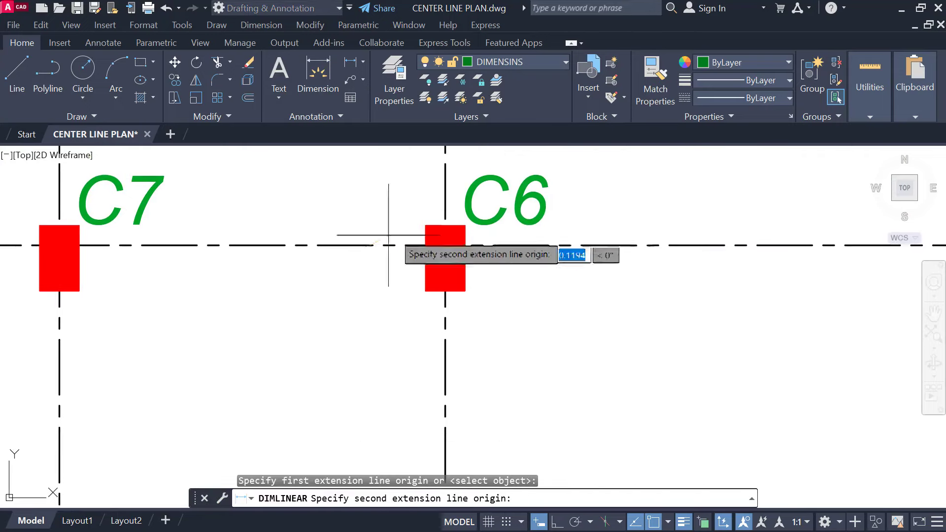
pyautogui.click(426, 225)
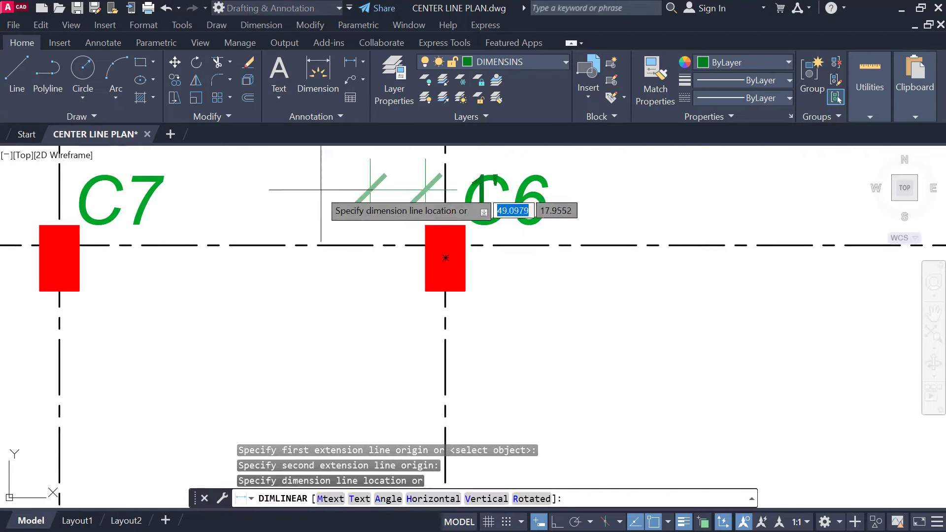
pyautogui.click(344, 224)
# Step: Add a vertical linear dimension from grid line B to the upper-left corner of column C7, placed left of the column
pyautogui.moveTo(198, 234); pyautogui.dragTo(349, 243, button='middle')
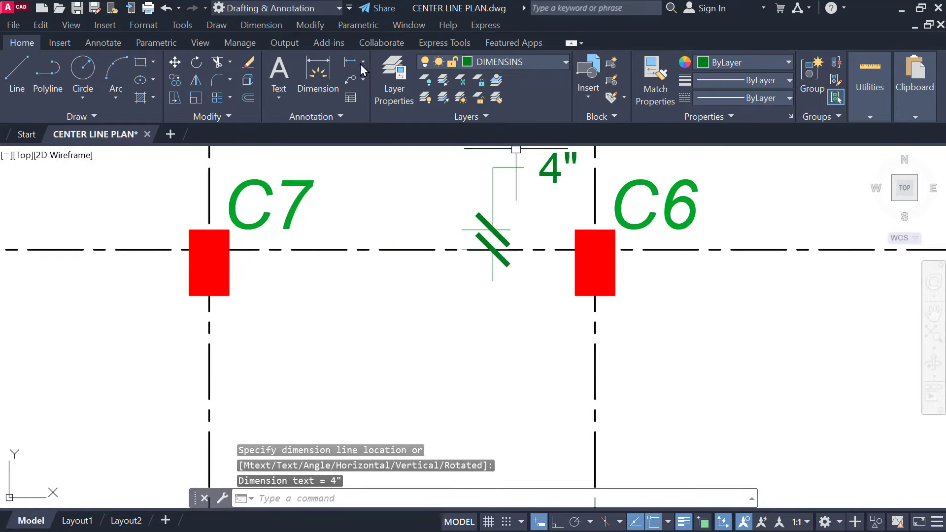
pyautogui.click(350, 68)
pyautogui.moveTo(261, 253); pyautogui.dragTo(333, 270, button='middle')
pyautogui.click(209, 267)
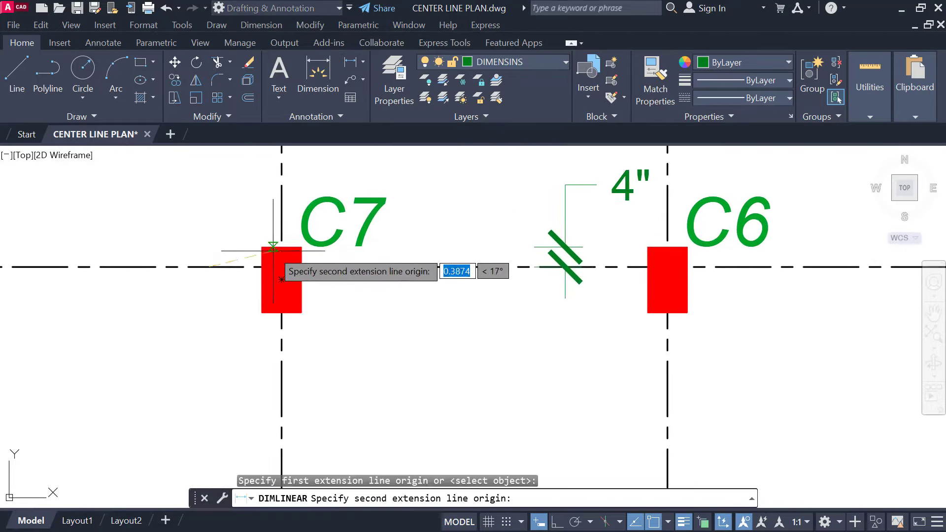
pyautogui.click(261, 265)
pyautogui.click(178, 251)
# Step: Examine how columns C8, C9 and C10 sit relative to their grid lines
pyautogui.scroll(-6, 238, 331)
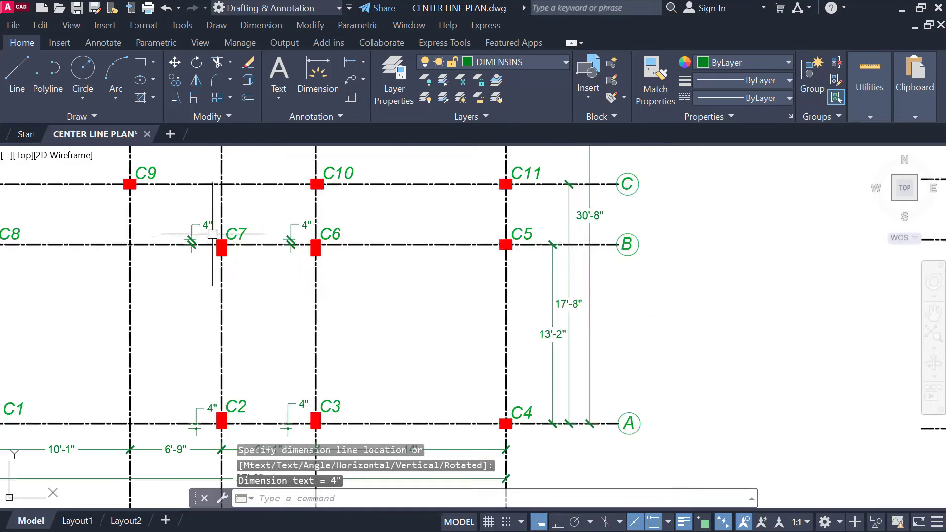
pyautogui.moveTo(175, 275); pyautogui.dragTo(229, 277, button='middle')
pyautogui.moveTo(170, 292); pyautogui.dragTo(277, 288, button='middle')
pyautogui.scroll(4, 169, 302)
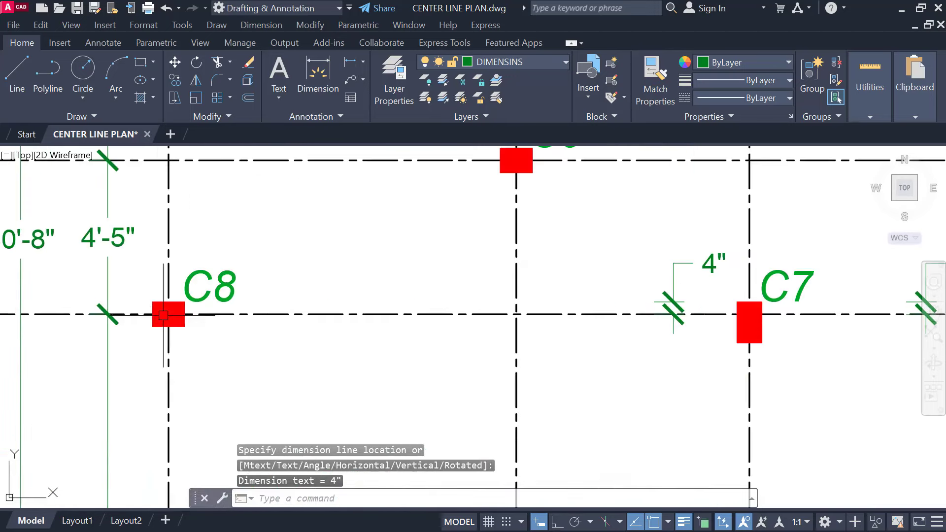
pyautogui.moveTo(398, 270); pyautogui.dragTo(306, 333, button='middle')
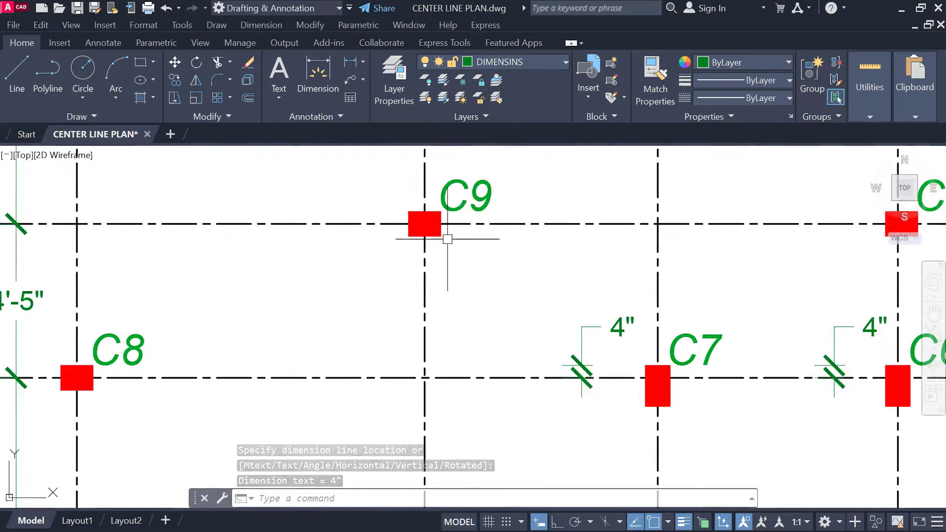
pyautogui.moveTo(711, 234); pyautogui.dragTo(315, 300, button='middle')
pyautogui.scroll(4, 498, 298)
pyautogui.moveTo(499, 295); pyautogui.dragTo(353, 281, button='middle')
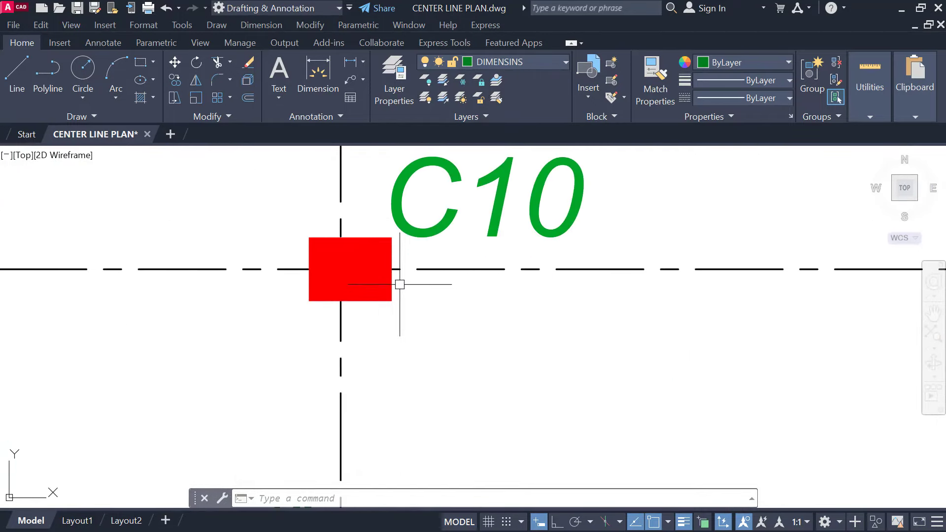
# Step: Add a horizontal linear dimension from grid line 4 to the upper-left corner of column C10, placed above the column
pyautogui.scroll(-6, 386, 276)
pyautogui.moveTo(380, 292)
pyautogui.mouseDown(button='middle')
pyautogui.moveTo(369, 520)
pyautogui.moveTo(365, 348)
pyautogui.mouseUp(button='middle')
pyautogui.scroll(4, 358, 319)
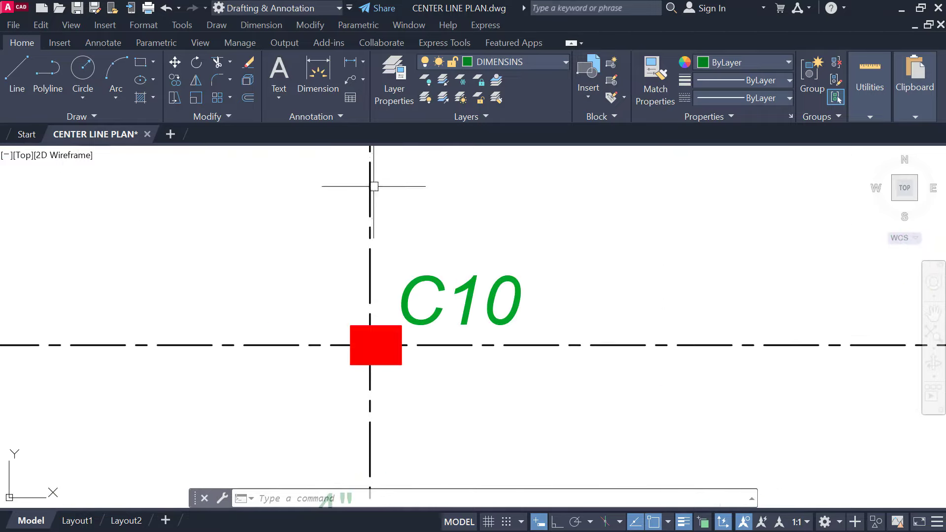
pyautogui.click(353, 63)
pyautogui.click(369, 292)
pyautogui.click(350, 326)
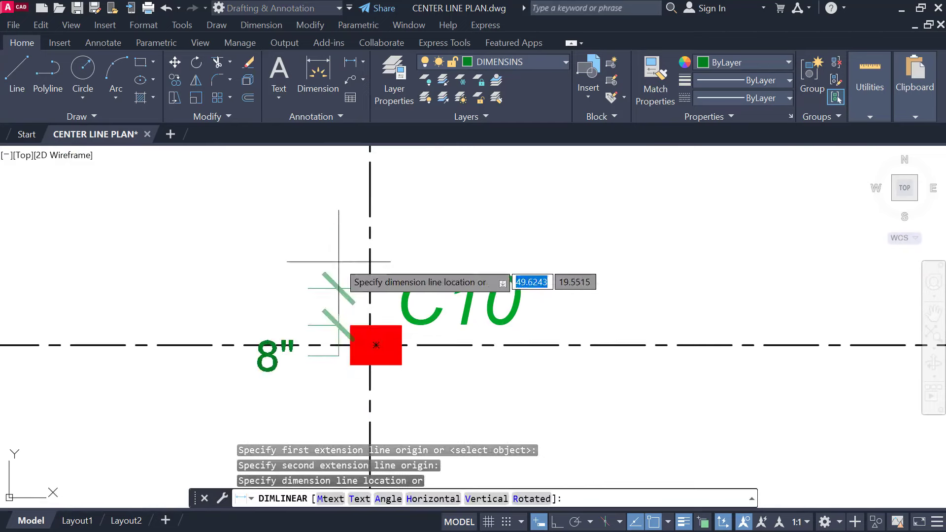
pyautogui.click(375, 268)
# Step: Examine how columns C11 and C12 sit relative to their grid lines
pyautogui.scroll(-1, 41, 286)
pyautogui.moveTo(757, 320); pyautogui.dragTo(405, 325, button='middle')
pyautogui.scroll(2, 383, 354)
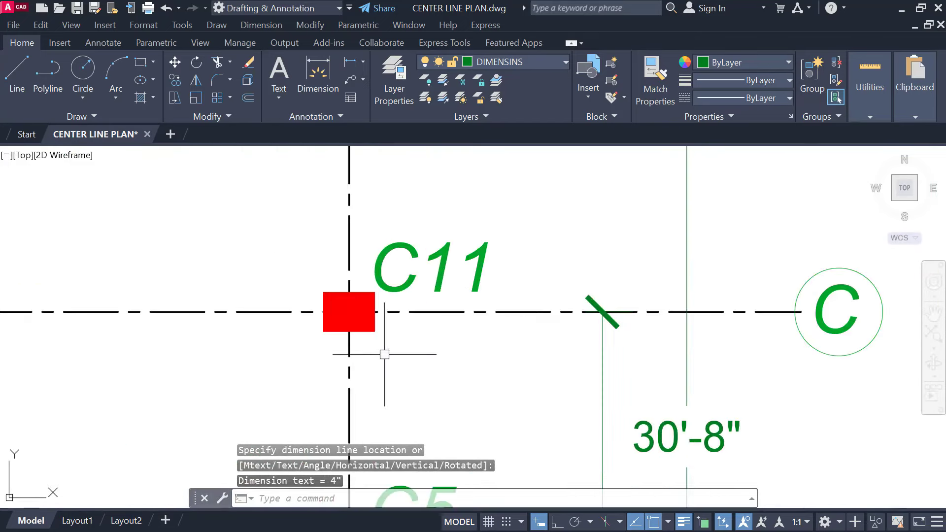
pyautogui.scroll(2, 415, 338)
pyautogui.scroll(-5, 315, 310)
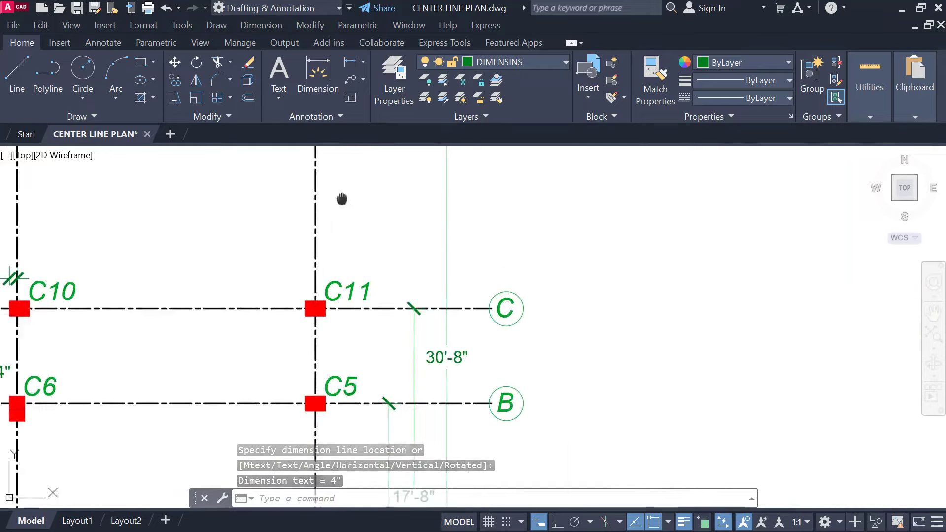
pyautogui.moveTo(342, 200); pyautogui.dragTo(395, 317, button='middle')
pyautogui.scroll(3, 397, 315)
pyautogui.scroll(2, 449, 244)
pyautogui.scroll(-5, 450, 248)
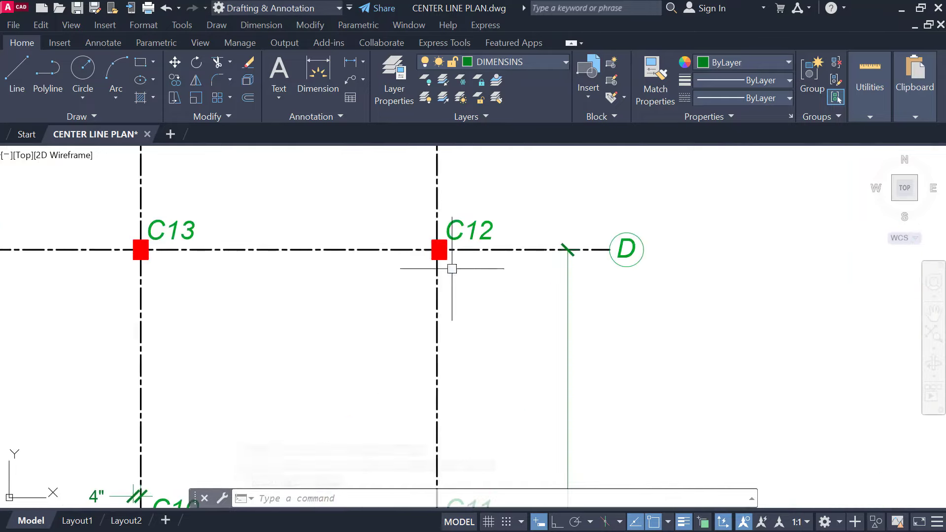
# Step: Add a horizontal linear dimension from grid line 5 to the upper-left corner of column C12, placed above the column
pyautogui.moveTo(488, 344); pyautogui.dragTo(475, 308, button='middle')
pyautogui.scroll(3, 455, 269)
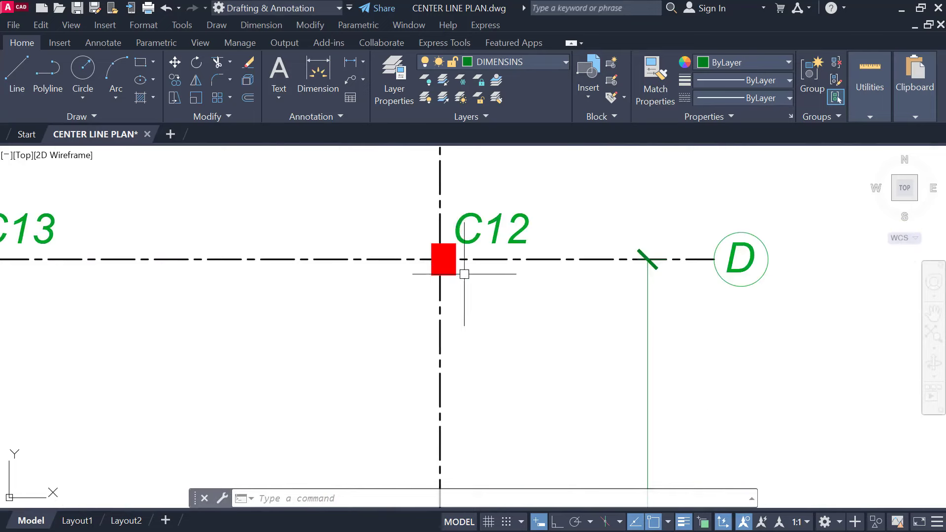
pyautogui.scroll(-3, 463, 273)
pyautogui.moveTo(496, 341)
pyautogui.mouseDown(button='middle')
pyautogui.moveTo(458, 240)
pyautogui.moveTo(458, 319)
pyautogui.mouseUp(button='middle')
pyautogui.scroll(6, 434, 247)
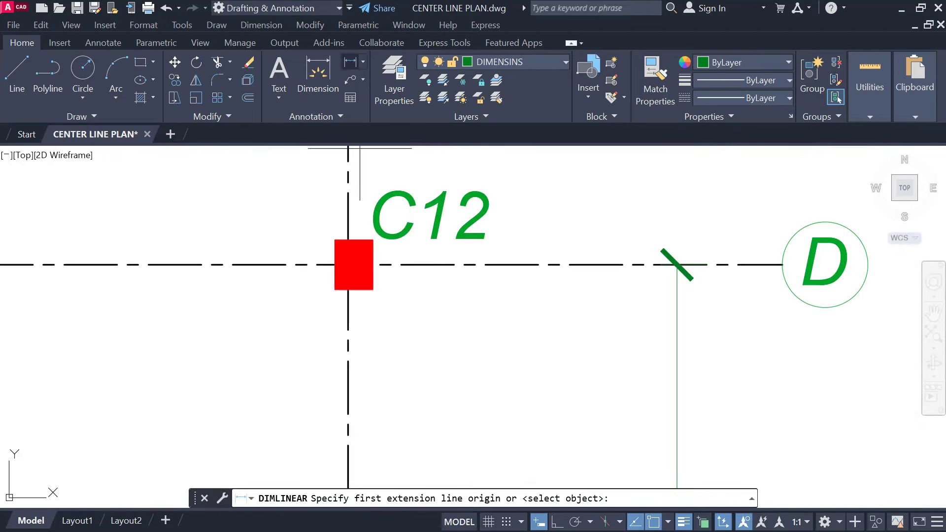
pyautogui.click(346, 210)
pyautogui.click(335, 240)
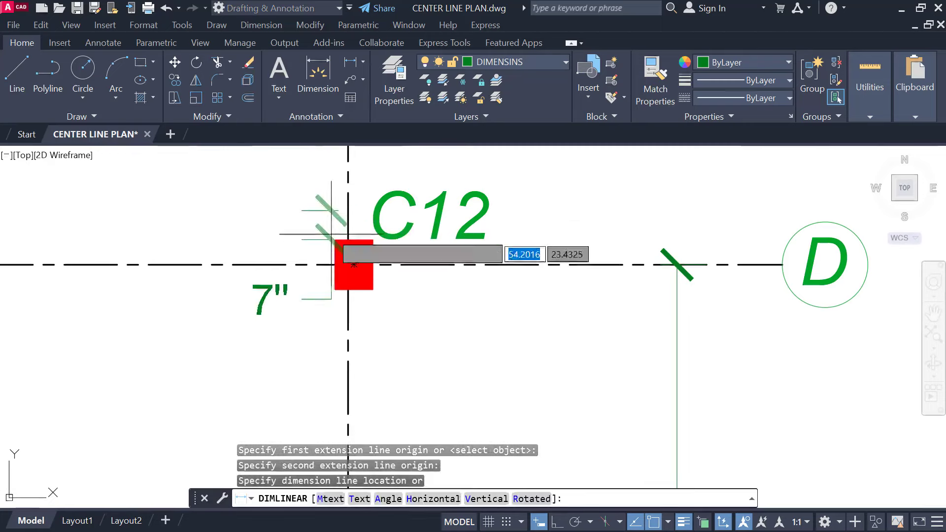
pyautogui.click(348, 188)
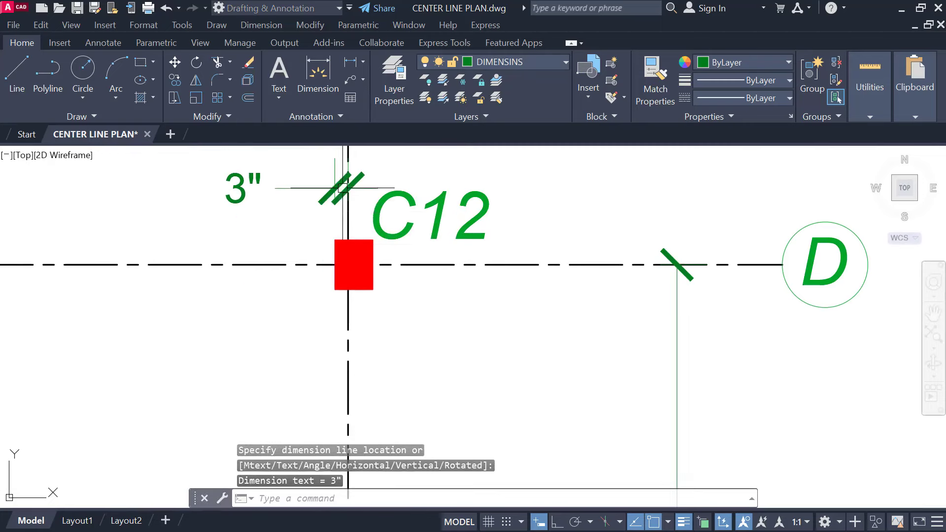
# Step: Examine how column C13 sits relative to grid lines D and 4
pyautogui.moveTo(416, 298); pyautogui.dragTo(433, 298, button='middle')
pyautogui.scroll(-2, 332, 300)
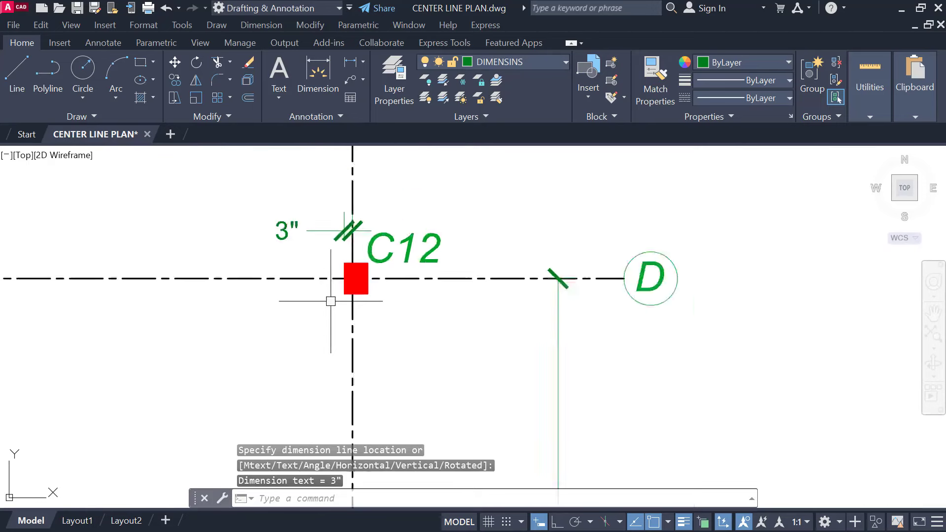
pyautogui.moveTo(332, 299); pyautogui.dragTo(530, 331, button='middle')
pyautogui.scroll(2, 345, 296)
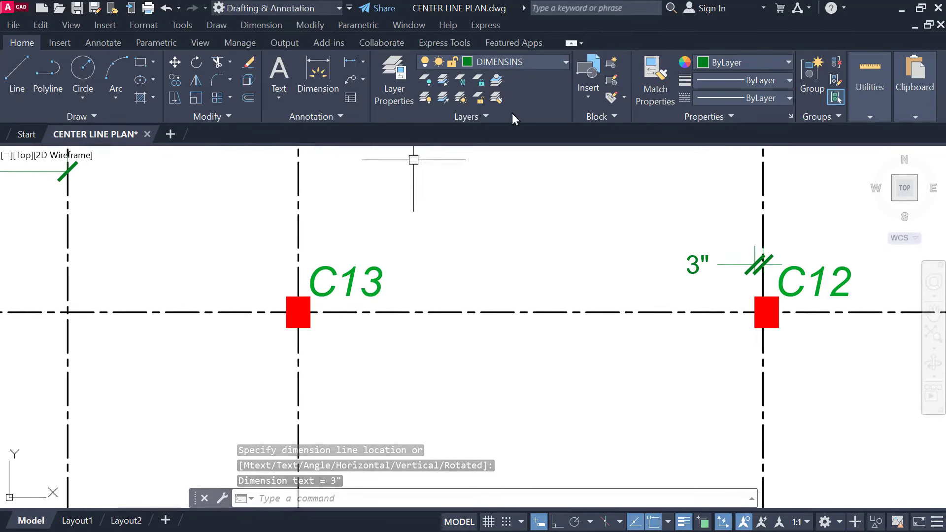
pyautogui.scroll(2, 305, 303)
pyautogui.moveTo(305, 303); pyautogui.dragTo(355, 307, button='middle')
pyautogui.scroll(-2, 355, 306)
# Step: Add a horizontal linear dimension from grid line 2 to the upper-right corner of column C14, placed above the column's label
pyautogui.moveTo(193, 314); pyautogui.dragTo(625, 316, button='middle')
pyautogui.scroll(3, 310, 316)
pyautogui.click(350, 64)
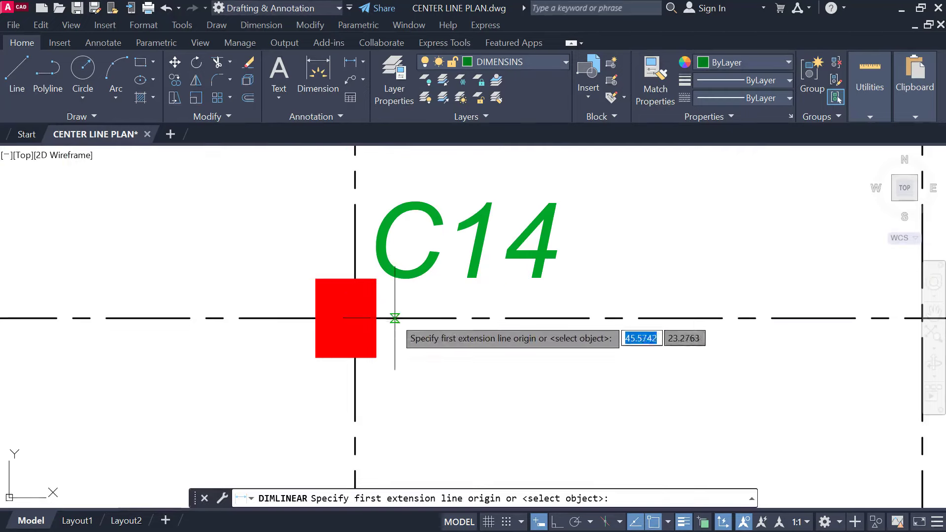
pyautogui.click(355, 246)
pyautogui.click(377, 271)
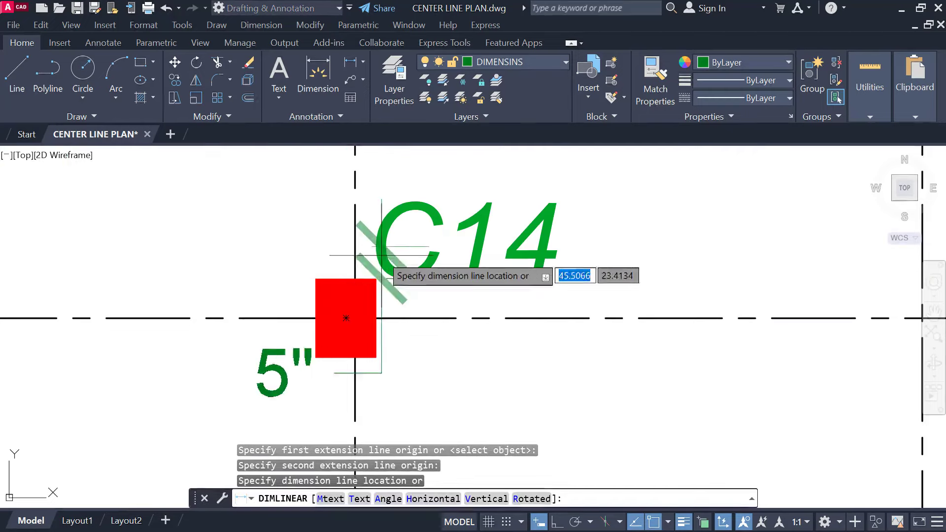
pyautogui.moveTo(378, 268); pyautogui.dragTo(364, 312, button='middle')
pyautogui.click(373, 193)
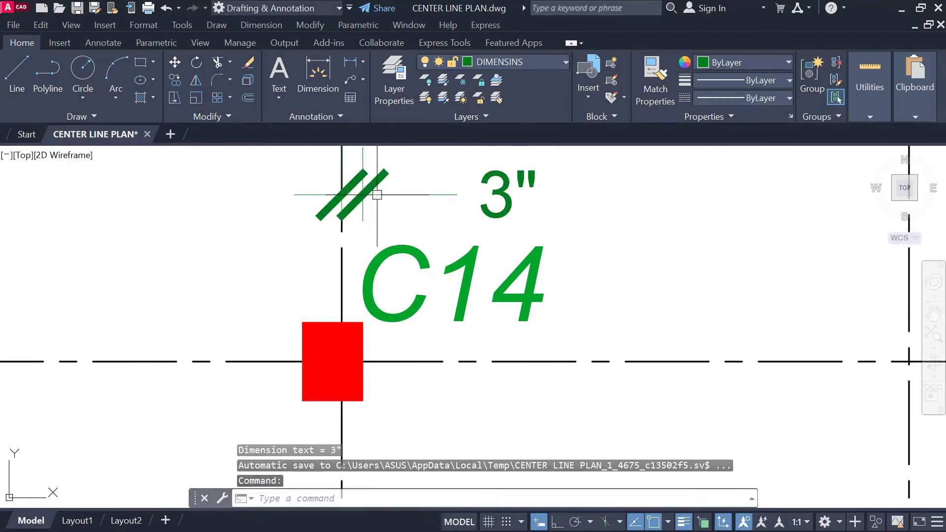
# Step: Add a horizontal linear dimension from grid line 1 to the upper-right corner of column C15, placed above the column's label
pyautogui.scroll(-5, 394, 197)
pyautogui.moveTo(261, 238); pyautogui.dragTo(355, 239, button='middle')
pyautogui.scroll(5, 289, 232)
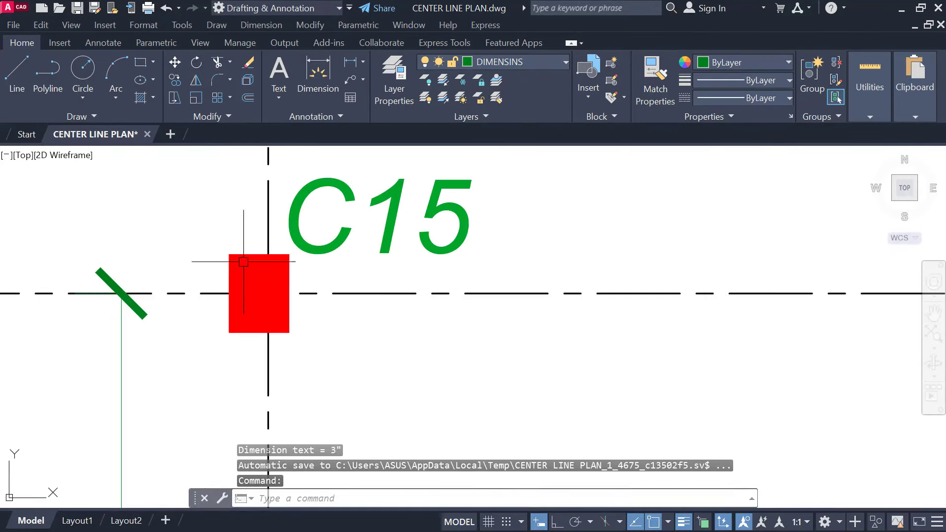
pyautogui.click(351, 62)
pyautogui.click(268, 200)
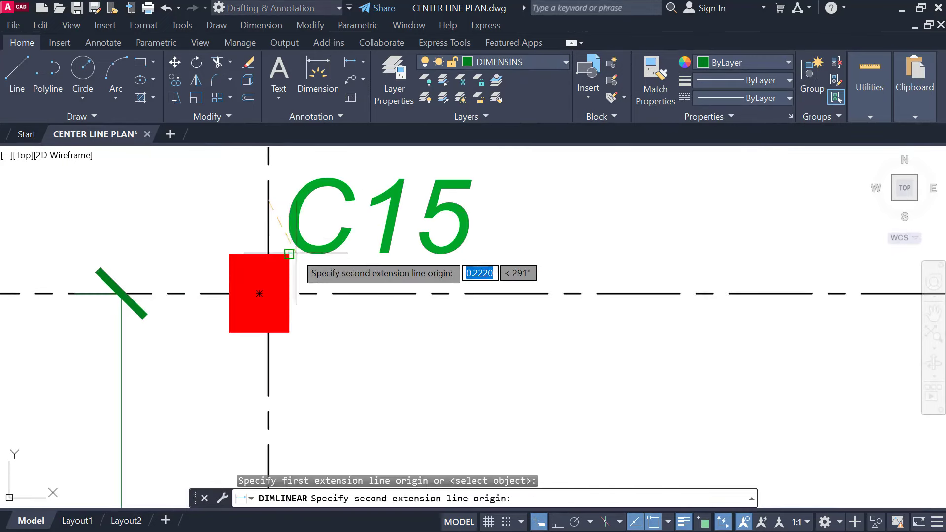
pyautogui.click(295, 253)
pyautogui.moveTo(301, 148); pyautogui.dragTo(302, 254, button='middle')
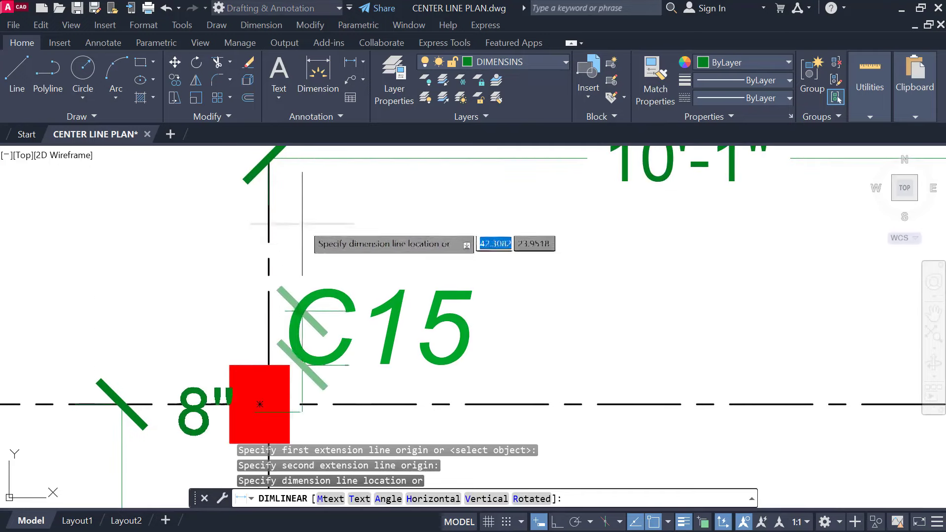
pyautogui.click(308, 239)
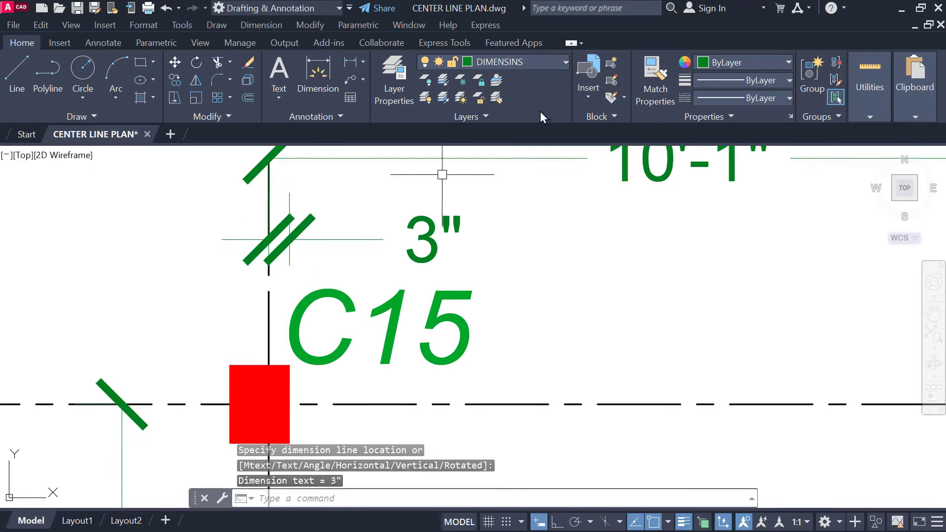
# Step: Match the properties of column C2's dot-ended offset dimension onto the offset dimensions beside columns C7 and C6
pyautogui.click(653, 91)
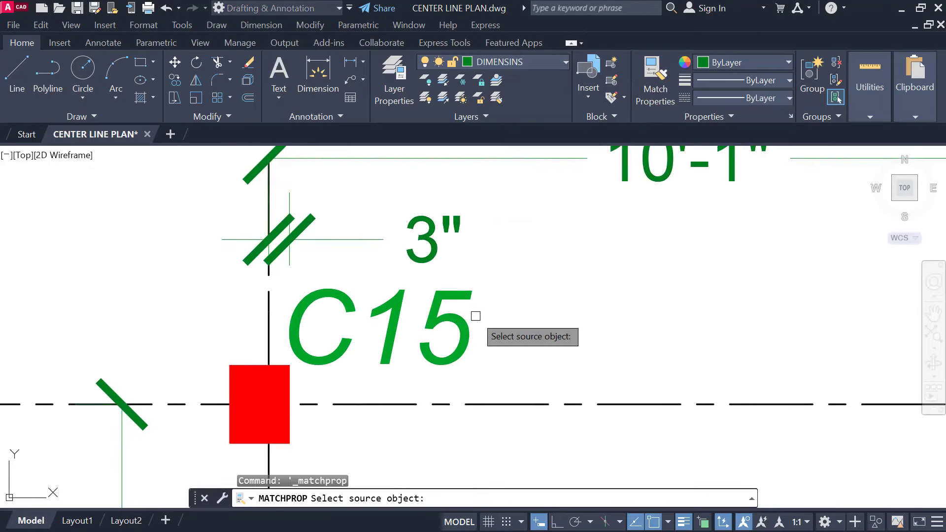
pyautogui.scroll(-6, 470, 313)
pyautogui.scroll(-2, 481, 350)
pyautogui.moveTo(490, 450); pyautogui.dragTo(365, 312, button='middle')
pyautogui.moveTo(397, 408); pyautogui.dragTo(298, 218, button='middle')
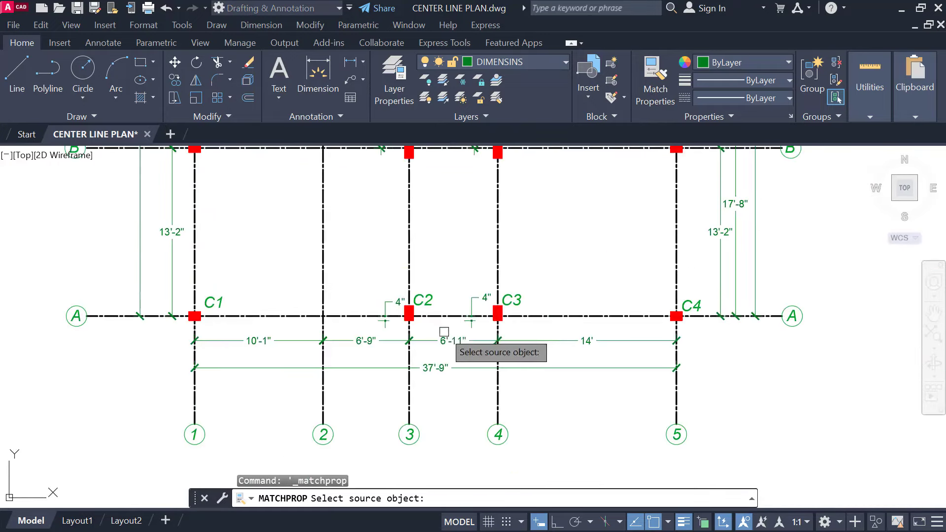
pyautogui.scroll(8, 338, 317)
pyautogui.click(314, 296)
pyautogui.scroll(-5, 310, 269)
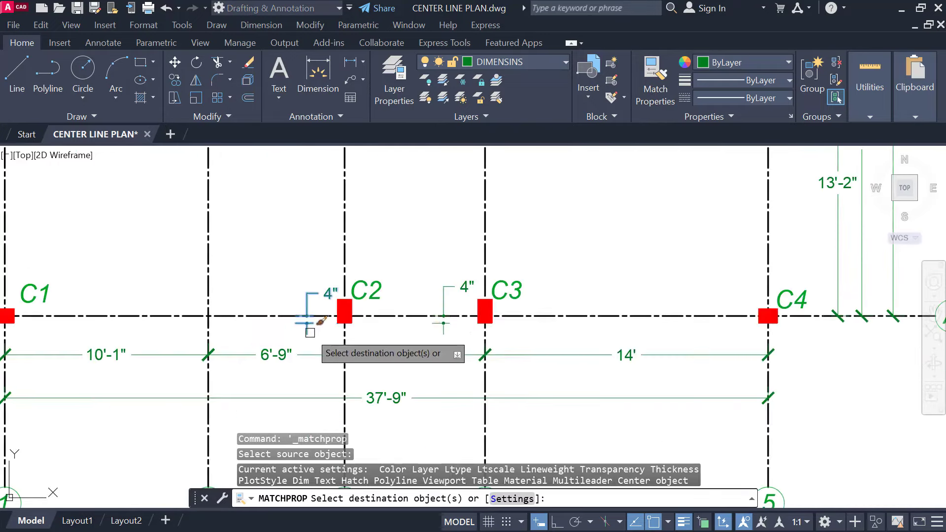
pyautogui.moveTo(566, 349); pyautogui.dragTo(285, 441, button='middle')
pyautogui.moveTo(436, 203); pyautogui.dragTo(580, 339, button='middle')
pyautogui.click(320, 270)
pyautogui.scroll(3, 64, 265)
pyautogui.click(278, 272)
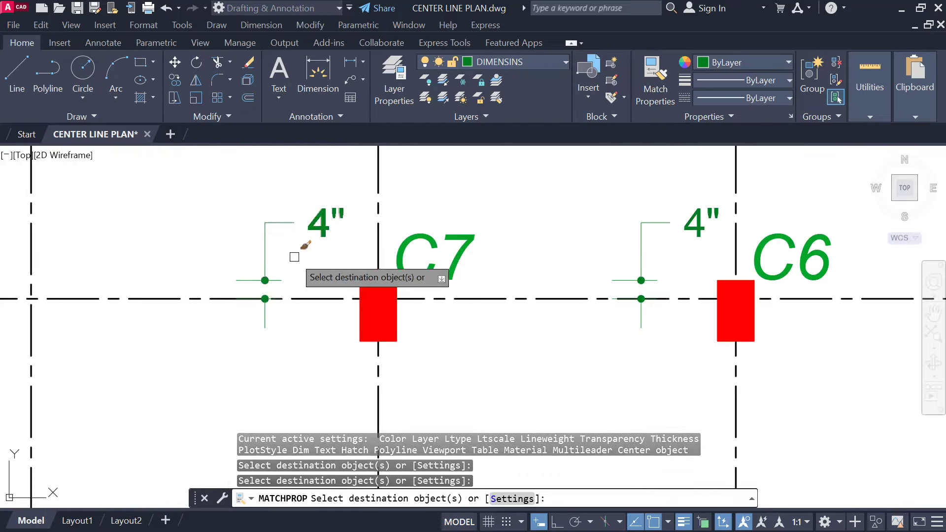
# Step: Match the copied dot-ended dimension properties onto the offset dimensions above columns C14 and C15
pyautogui.scroll(-3, 285, 261)
pyautogui.moveTo(740, 257); pyautogui.dragTo(420, 273, button='middle')
pyautogui.moveTo(499, 208); pyautogui.dragTo(518, 380, button='middle')
pyautogui.scroll(2, 434, 170)
pyautogui.moveTo(435, 176)
pyautogui.mouseDown(button='middle')
pyautogui.moveTo(467, 217)
pyautogui.moveTo(748, 245)
pyautogui.mouseUp(button='middle')
pyautogui.moveTo(40, 260); pyautogui.dragTo(626, 258, button='middle')
pyautogui.moveTo(237, 263); pyautogui.dragTo(623, 273, button='middle')
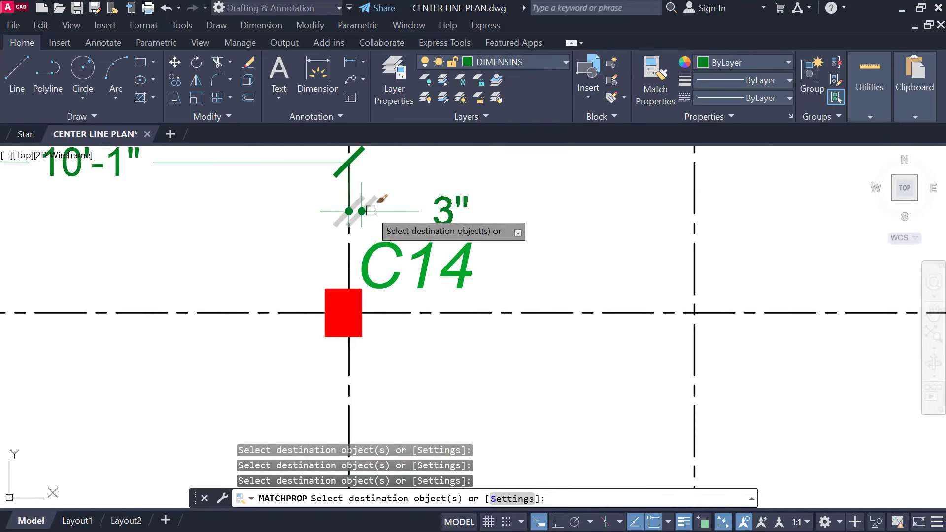
pyautogui.scroll(-1, 401, 216)
pyautogui.moveTo(362, 232); pyautogui.dragTo(632, 262, button='middle')
pyautogui.scroll(2, 349, 228)
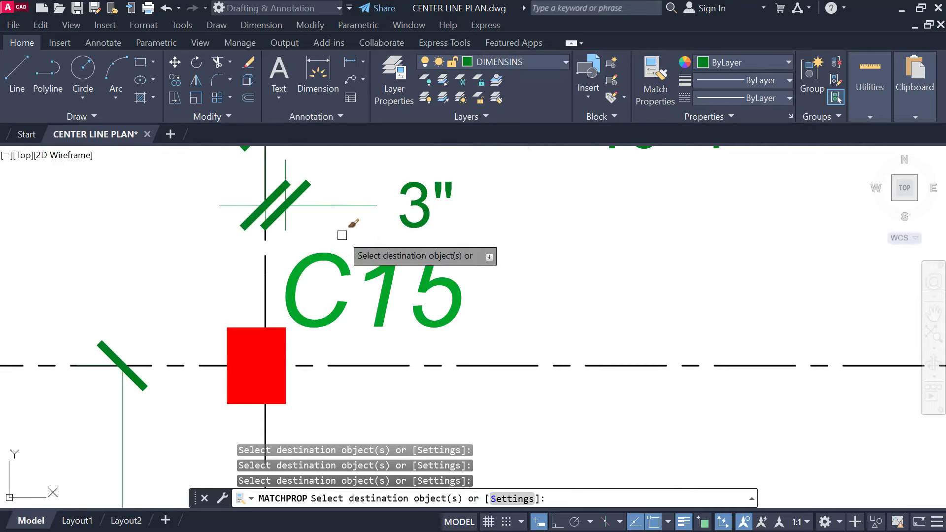
pyautogui.press('Escape')
pyautogui.scroll(-2, 439, 238)
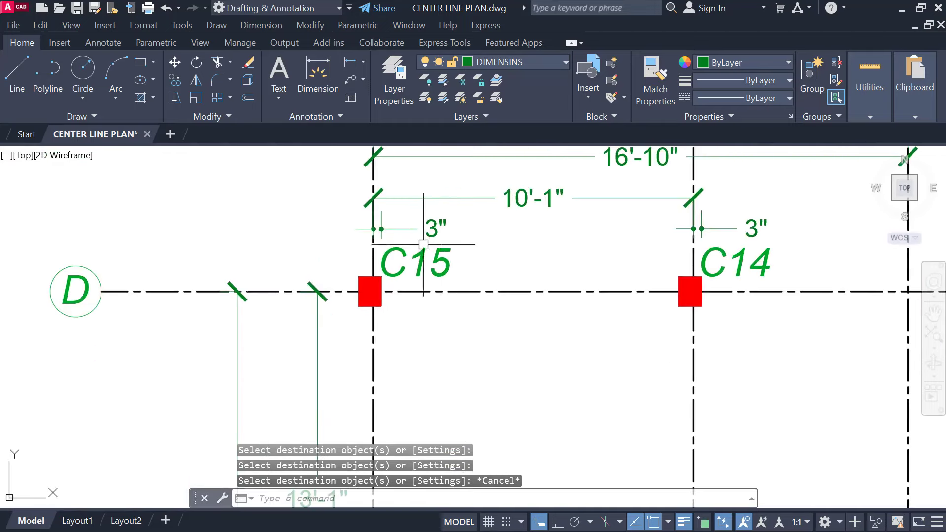
# Step: Move column C14's offset dimension from above its label to below the column
pyautogui.scroll(3, 423, 244)
pyautogui.moveTo(412, 217); pyautogui.dragTo(412, 168, button='middle')
pyautogui.scroll(-3, 315, 306)
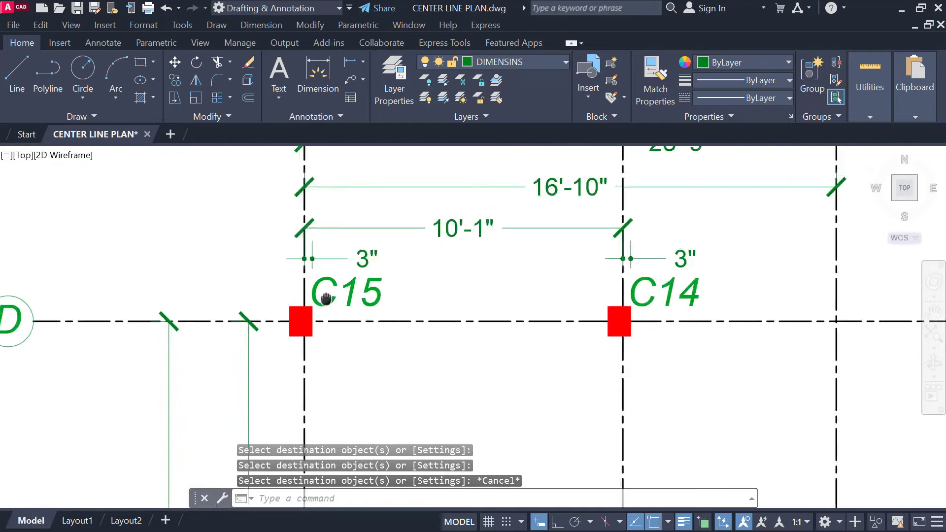
pyautogui.moveTo(328, 296); pyautogui.dragTo(190, 295, button='middle')
pyautogui.moveTo(513, 252); pyautogui.dragTo(454, 195, button='middle')
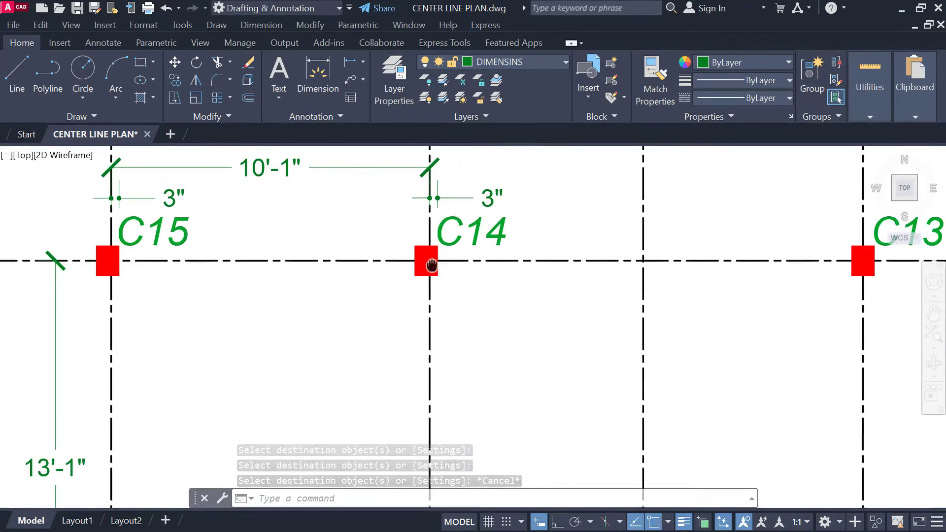
pyautogui.click(459, 195)
pyautogui.scroll(2, 459, 195)
pyautogui.click(422, 200)
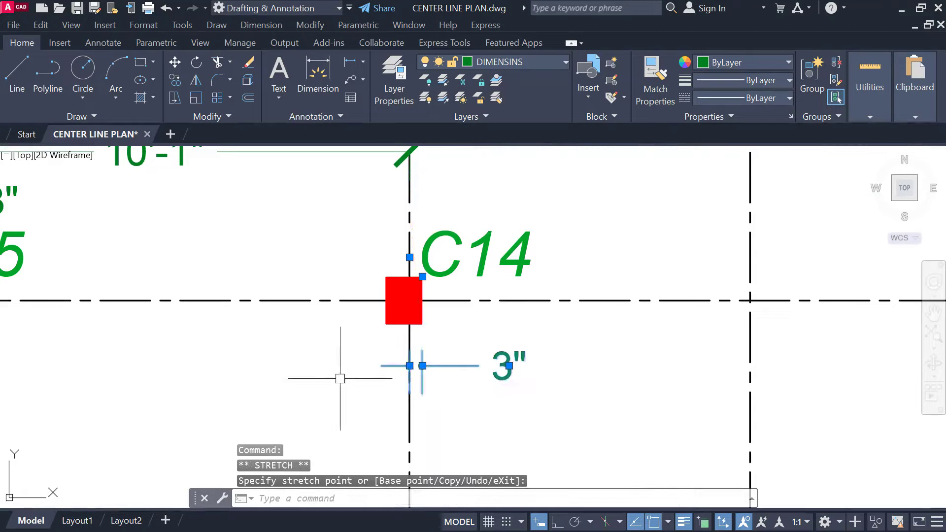
pyautogui.moveTo(340, 378); pyautogui.dragTo(650, 335, button='middle')
pyautogui.press('Escape')
# Step: Move column C15's offset dimension from above its label to below the column
pyautogui.click(212, 156)
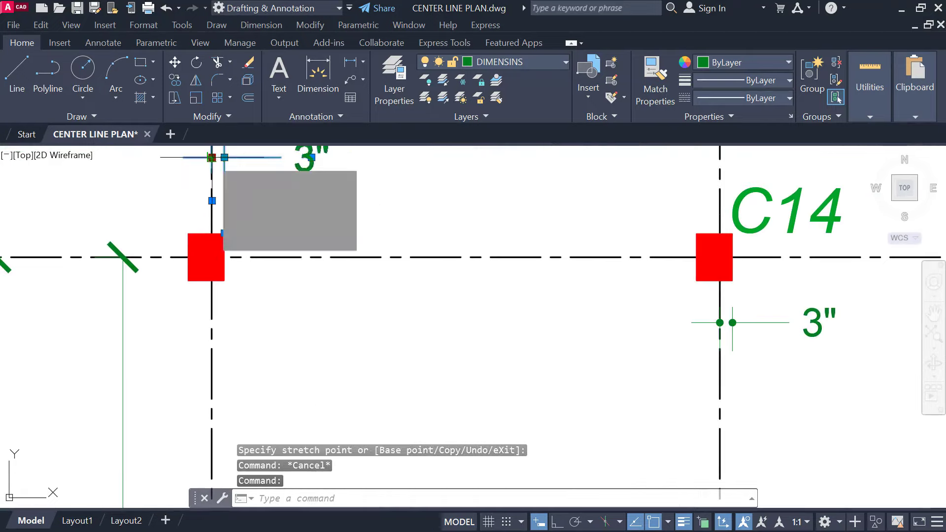
pyautogui.click(212, 156)
pyautogui.click(213, 311)
pyautogui.press('Escape')
pyautogui.scroll(-4, 311, 276)
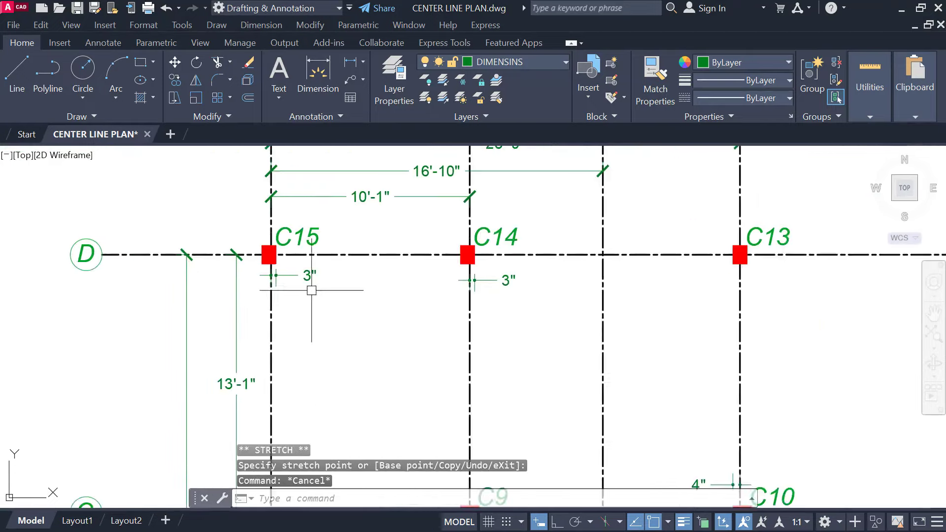
# Step: Reposition the offset dimension beside column C12 along grid line 5
pyautogui.scroll(2, 312, 290)
pyautogui.moveTo(311, 290); pyautogui.dragTo(283, 280, button='middle')
pyautogui.scroll(-1, 283, 281)
pyautogui.moveTo(420, 313); pyautogui.dragTo(303, 298, button='middle')
pyautogui.scroll(-2, 443, 300)
pyautogui.moveTo(443, 300); pyautogui.dragTo(390, 241, button='middle')
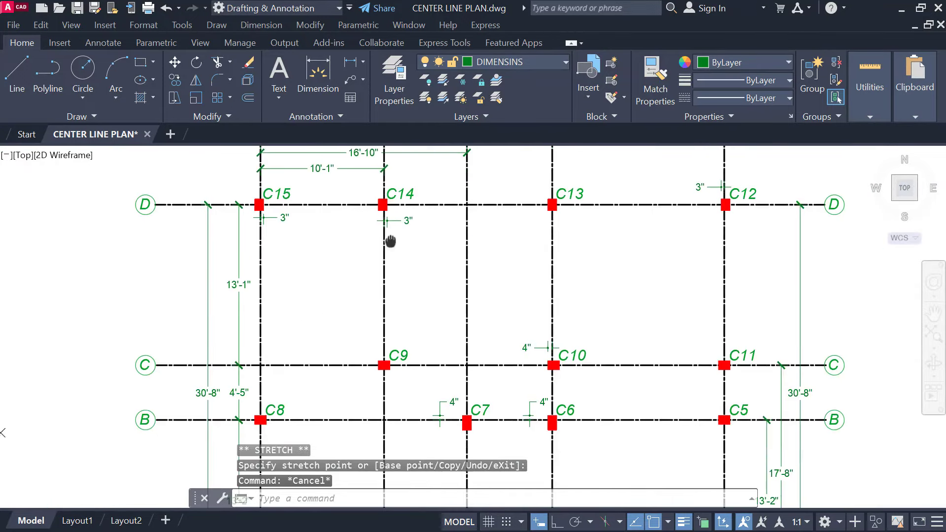
pyautogui.moveTo(640, 215); pyautogui.dragTo(458, 224, button='middle')
pyautogui.scroll(4, 542, 195)
pyautogui.click(467, 202)
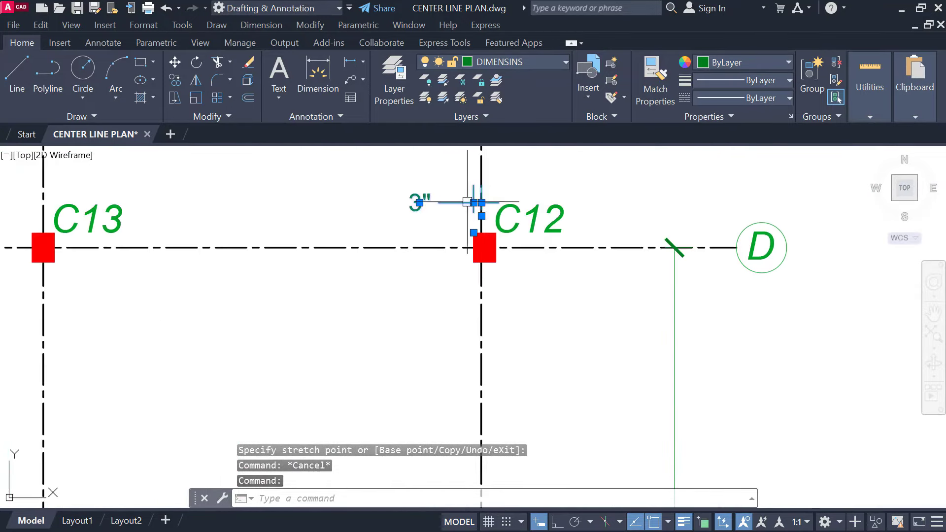
pyautogui.click(473, 203)
# Step: Examine the columns on grid lines A, B and C to check which off-centre ones have offset dimensions
pyautogui.scroll(-2, 408, 321)
pyautogui.moveTo(408, 321); pyautogui.dragTo(508, 253, button='middle')
pyautogui.scroll(-1, 497, 305)
pyautogui.moveTo(496, 305); pyautogui.dragTo(475, 229, button='middle')
pyautogui.moveTo(451, 312); pyautogui.dragTo(489, 233, button='middle')
pyautogui.moveTo(355, 316); pyautogui.dragTo(430, 301, button='middle')
pyautogui.scroll(2, 370, 317)
pyautogui.moveTo(370, 316); pyautogui.dragTo(401, 320, button='middle')
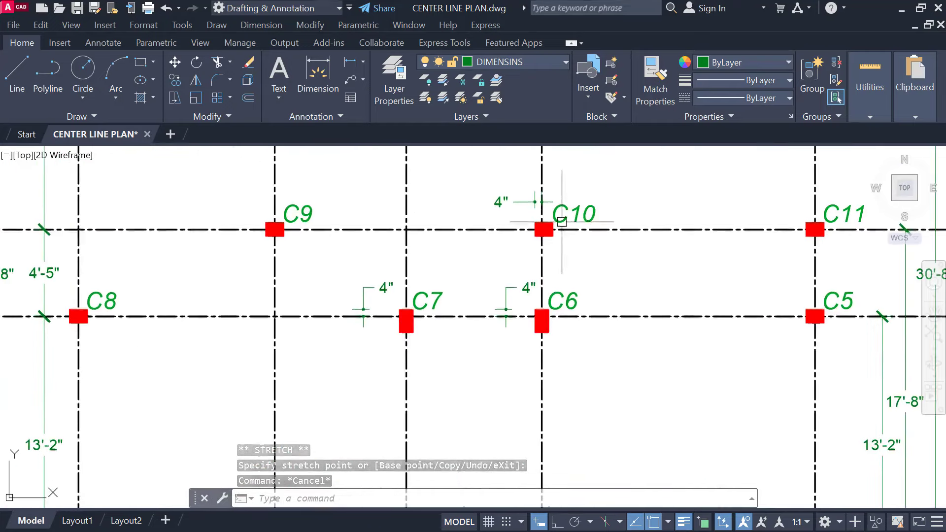
pyautogui.scroll(-2, 542, 216)
pyautogui.scroll(1, 542, 216)
pyautogui.scroll(-1, 543, 217)
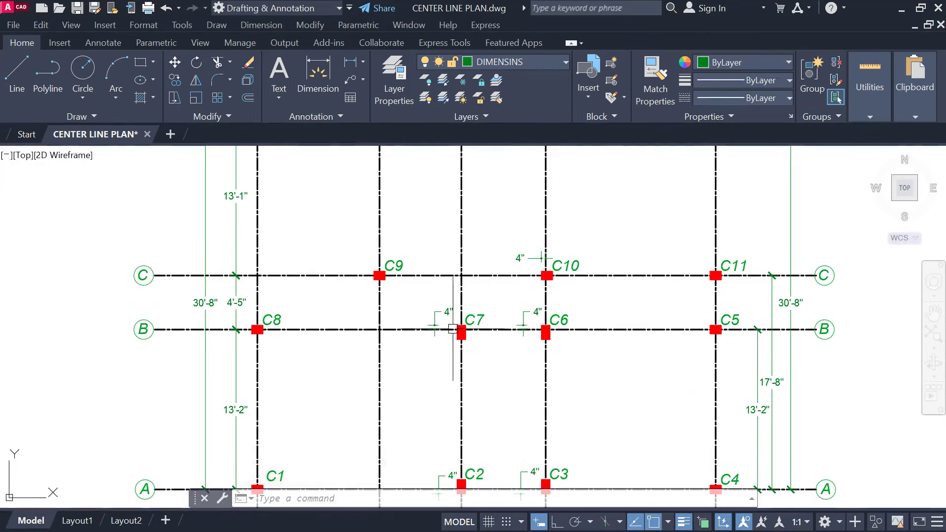
pyautogui.scroll(-1, 449, 285)
pyautogui.moveTo(450, 285); pyautogui.dragTo(379, 367, button='middle')
pyautogui.moveTo(559, 325); pyautogui.dragTo(552, 194, button='middle')
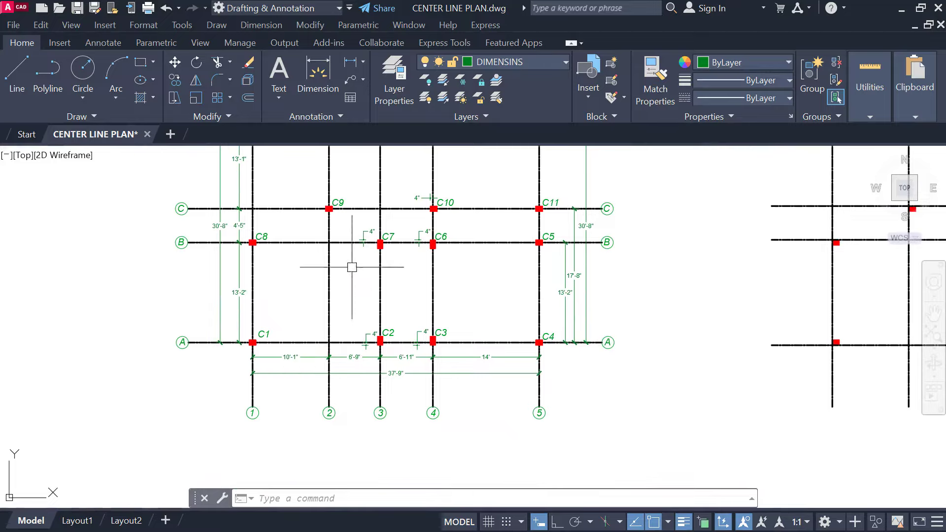
pyautogui.scroll(6, 368, 252)
pyautogui.moveTo(403, 213)
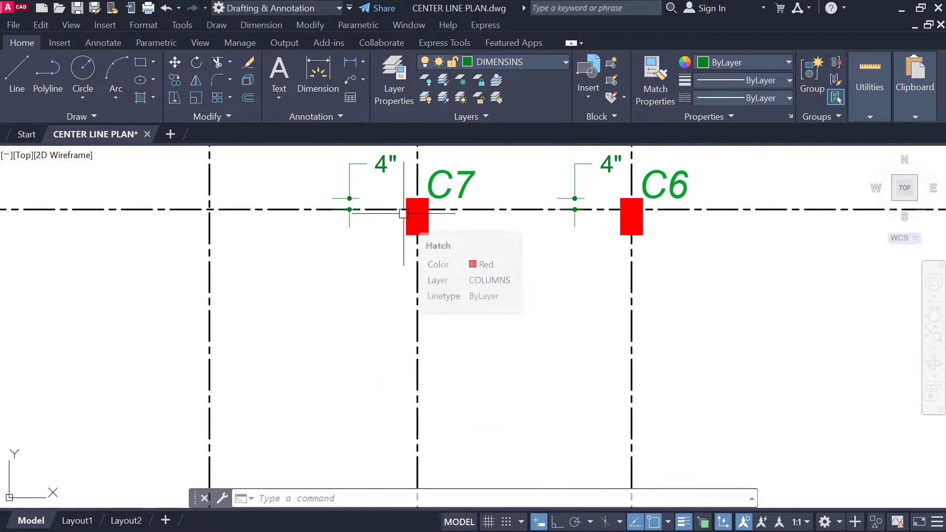
pyautogui.scroll(-6, 403, 213)
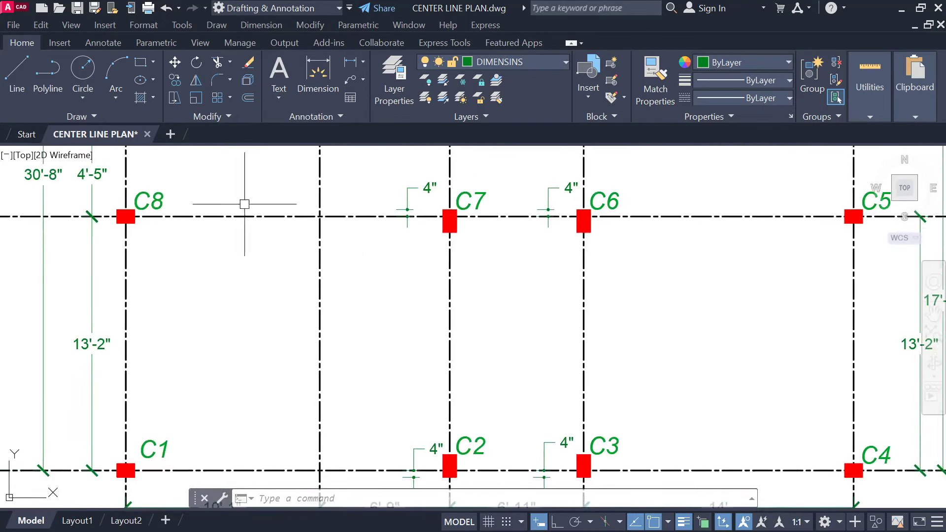
pyautogui.scroll(2, 290, 283)
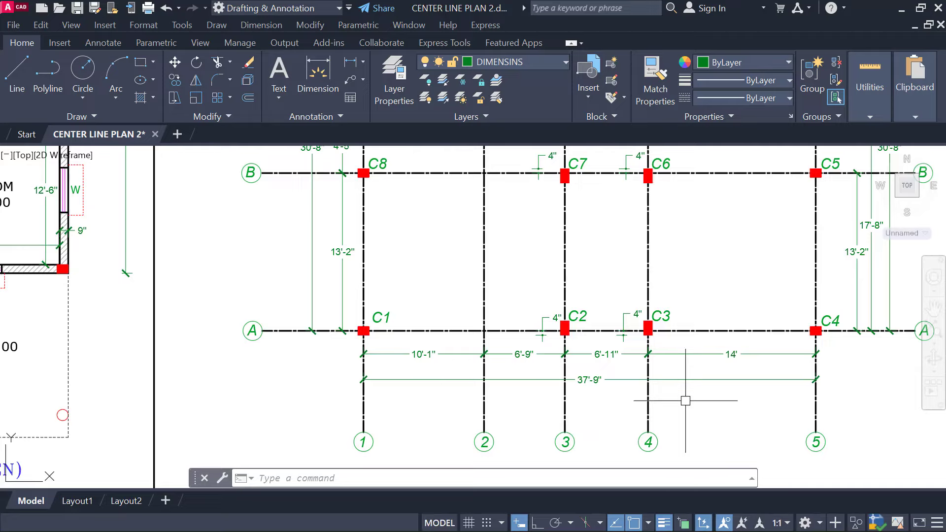
pyautogui.scroll(4, 354, 359)
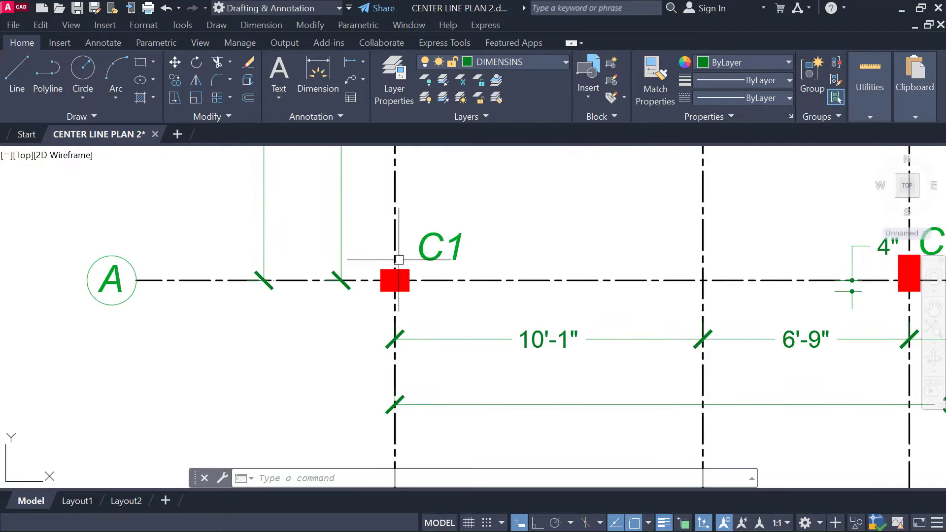
pyautogui.click(370, 239)
pyautogui.click(457, 324)
pyautogui.press('Escape')
# Step: Add a vertical linear dimension from grid line A to column C1's lower-left corner, placed beside the column
pyautogui.scroll(1, 353, 295)
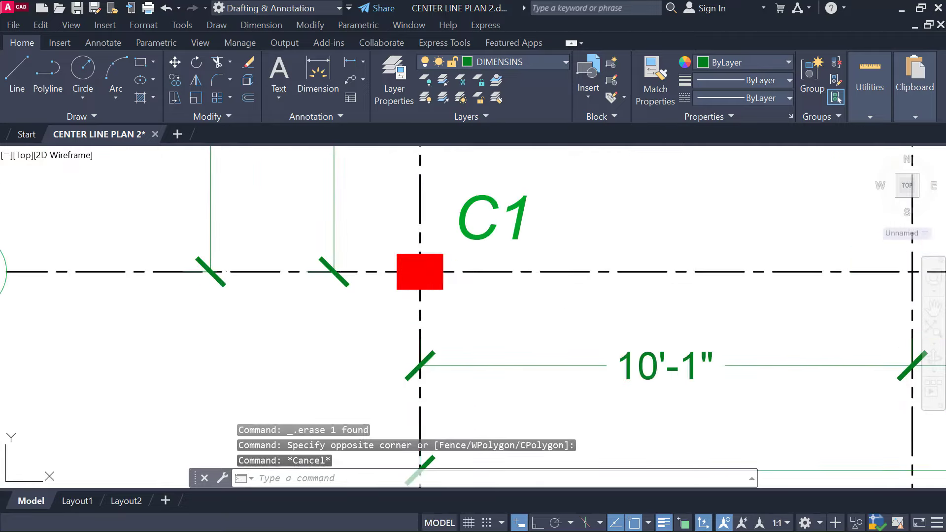
pyautogui.scroll(2, 385, 292)
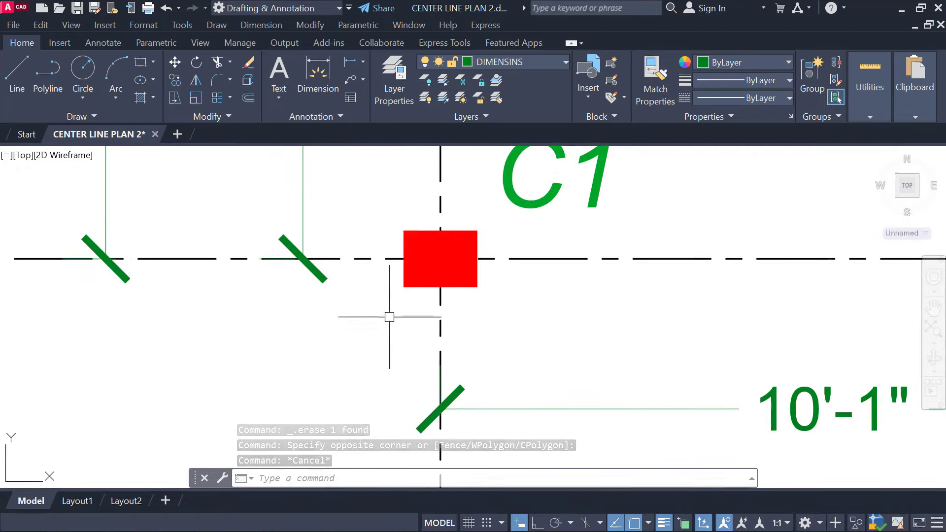
pyautogui.scroll(2, 400, 300)
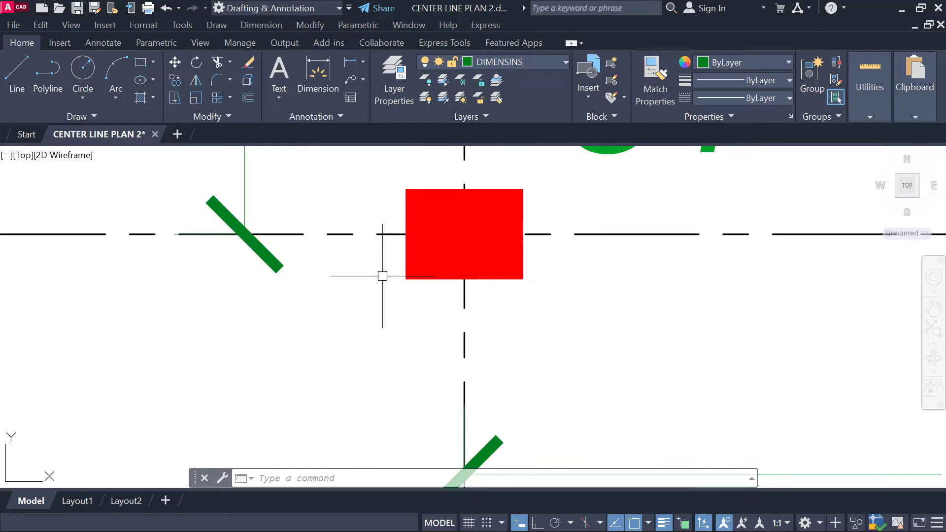
pyautogui.click(362, 63)
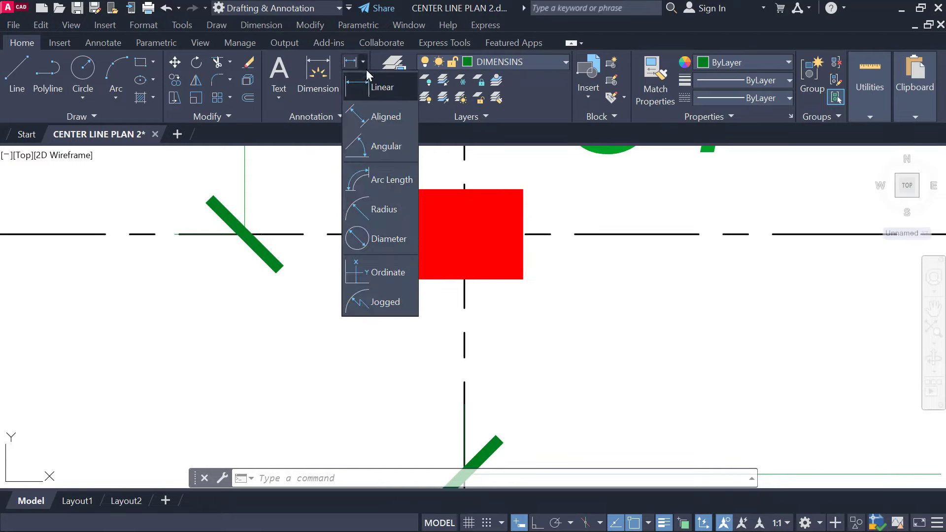
pyautogui.click(375, 89)
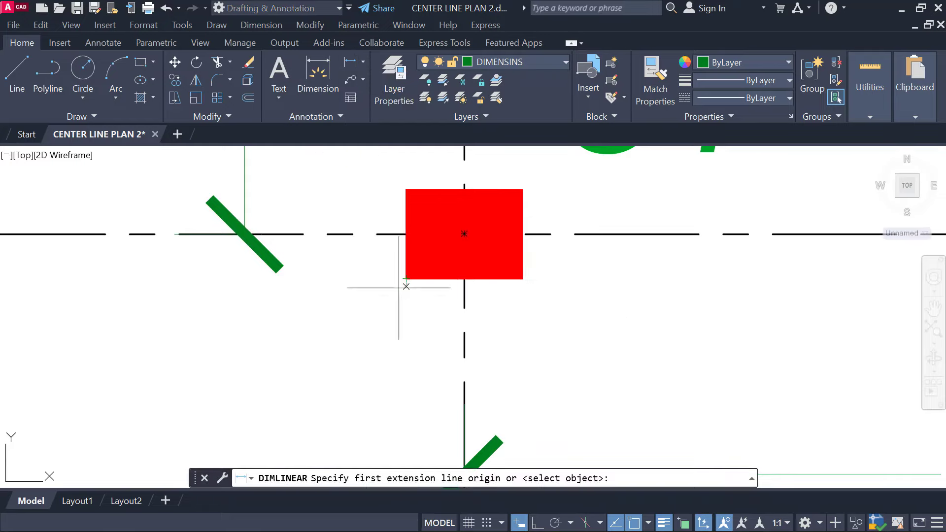
pyautogui.click(363, 234)
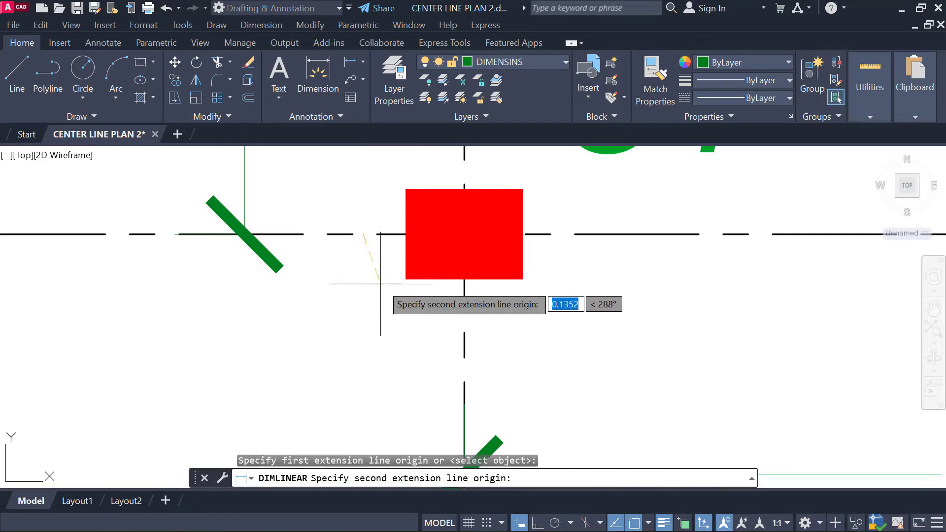
pyautogui.click(406, 279)
pyautogui.click(359, 299)
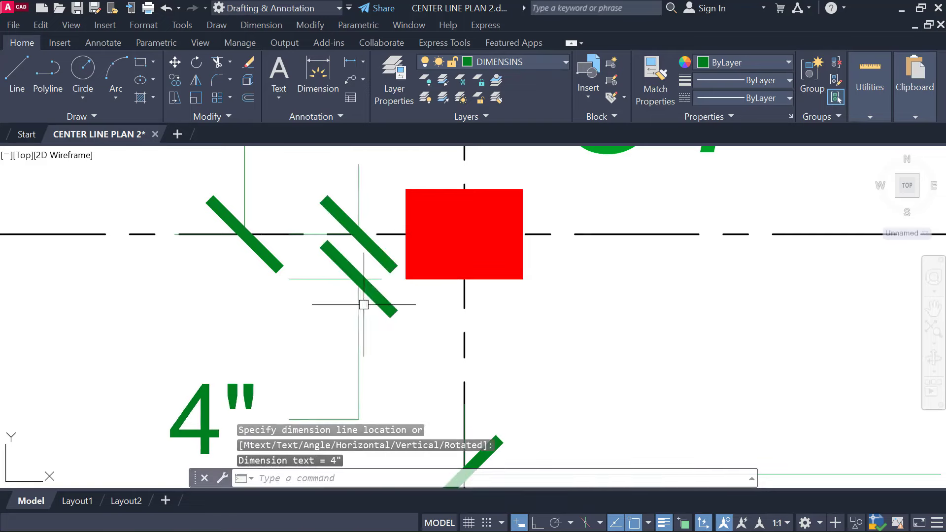
# Step: Add a horizontal linear dimension from grid line 1 to column C1's lower-left corner, placed just below the column
pyautogui.scroll(-2, 369, 296)
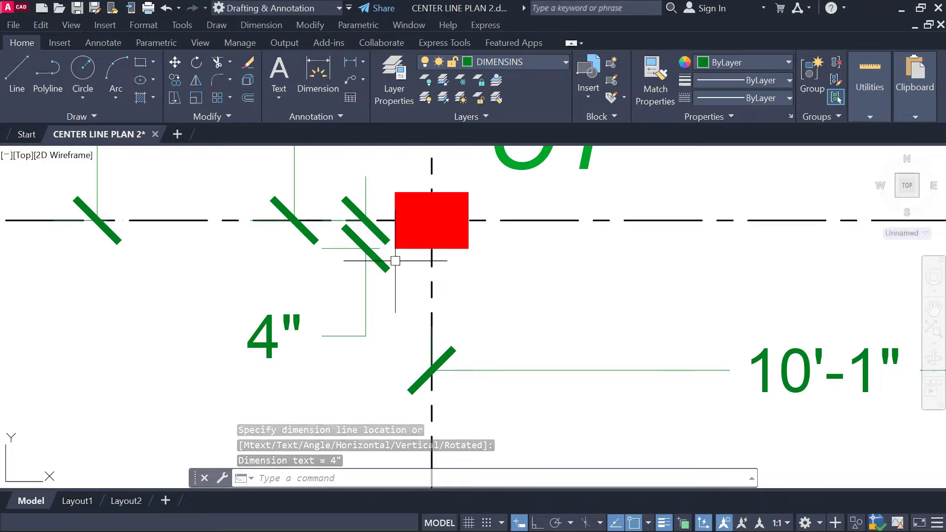
pyautogui.press('Return')
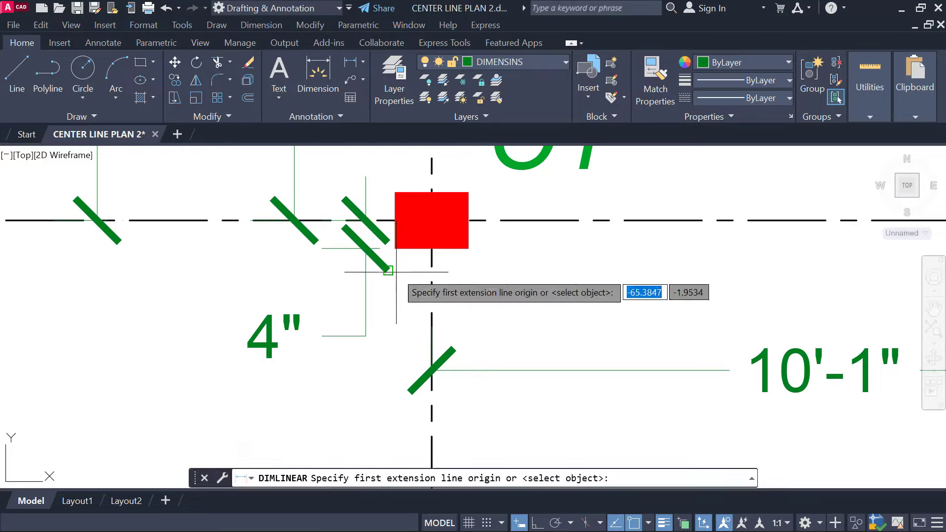
pyautogui.click(431, 248)
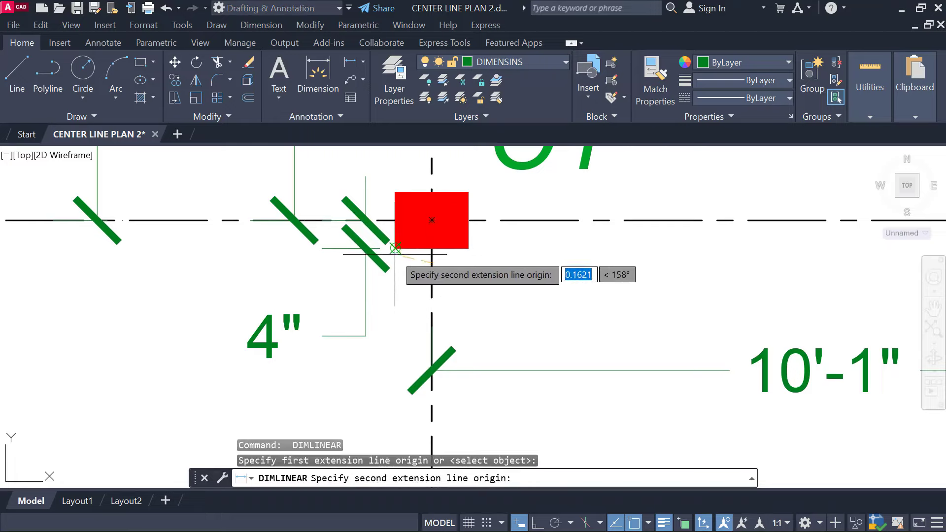
pyautogui.click(395, 249)
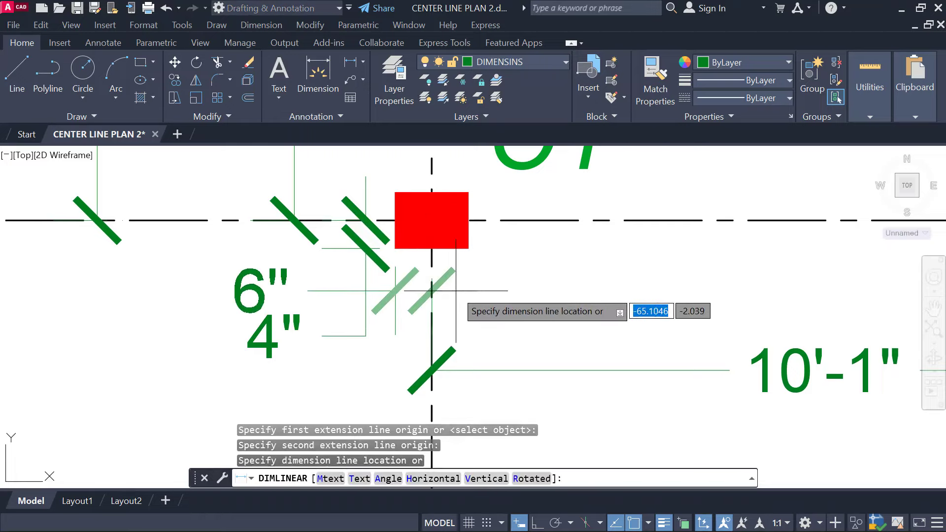
pyautogui.click(353, 293)
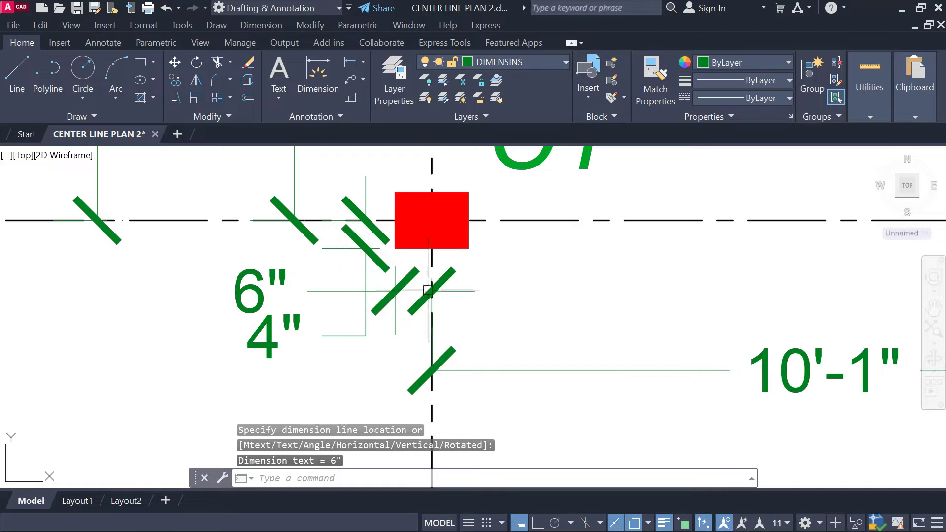
# Step: Match the properties of column C2's dot-ended offset dimension onto both offset dimensions at column C1
pyautogui.scroll(-3, 403, 292)
pyautogui.moveTo(507, 302)
pyautogui.mouseDown(button='middle')
pyautogui.moveTo(243, 302)
pyautogui.moveTo(334, 373)
pyautogui.moveTo(327, 332)
pyautogui.moveTo(272, 296)
pyautogui.mouseUp(button='middle')
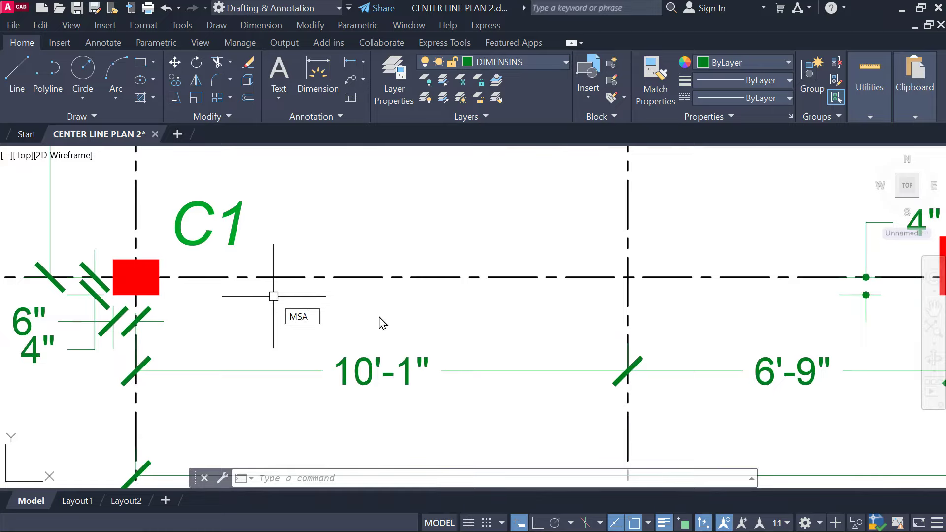
pyautogui.press('BackSpace')
pyautogui.press('BackSpace')
pyautogui.write('A')
pyautogui.press('Return')
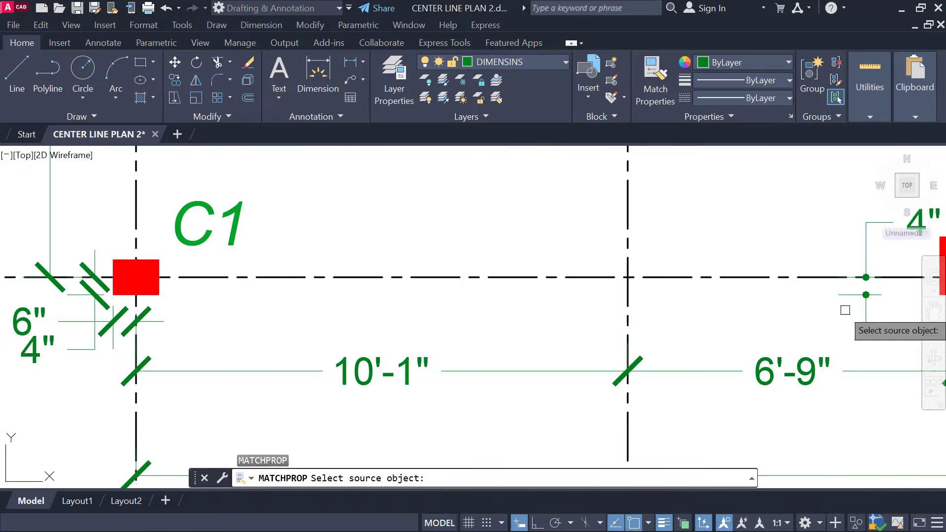
pyautogui.click(866, 295)
pyautogui.scroll(-2, 289, 266)
pyautogui.moveTo(289, 266); pyautogui.dragTo(492, 310, button='middle')
pyautogui.scroll(2, 491, 311)
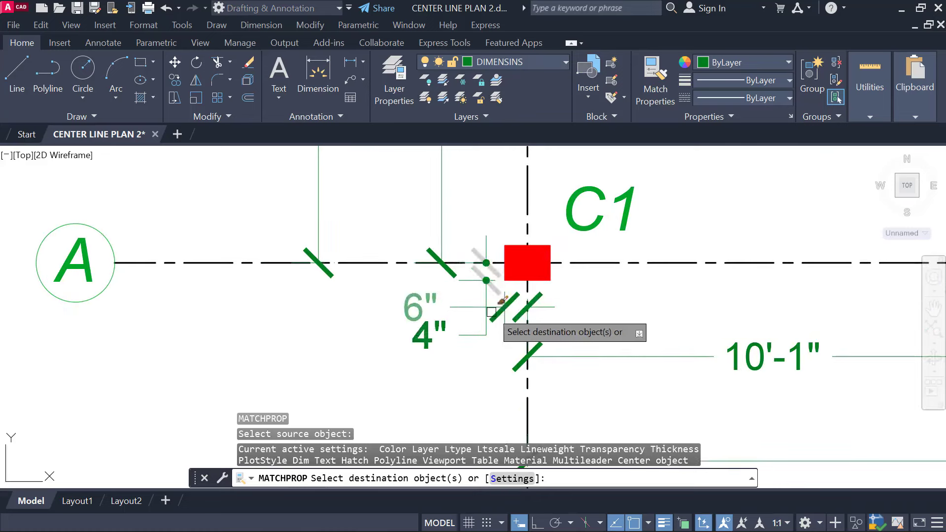
pyautogui.click(491, 311)
pyautogui.click(485, 285)
pyautogui.press('Escape')
# Step: Move column C1's horizontal offset dimension farther down along grid line 1, away from the column
pyautogui.scroll(4, 482, 359)
pyautogui.moveTo(459, 267)
pyautogui.mouseDown(button='middle')
pyautogui.moveTo(433, 303)
pyautogui.moveTo(429, 287)
pyautogui.mouseUp(button='middle')
pyautogui.scroll(-2, 430, 286)
pyautogui.click(481, 266)
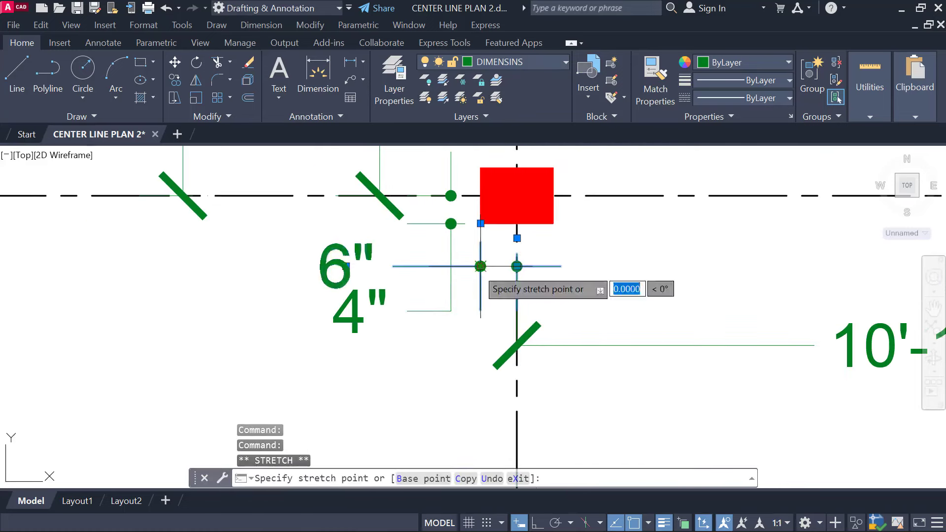
pyautogui.click(480, 325)
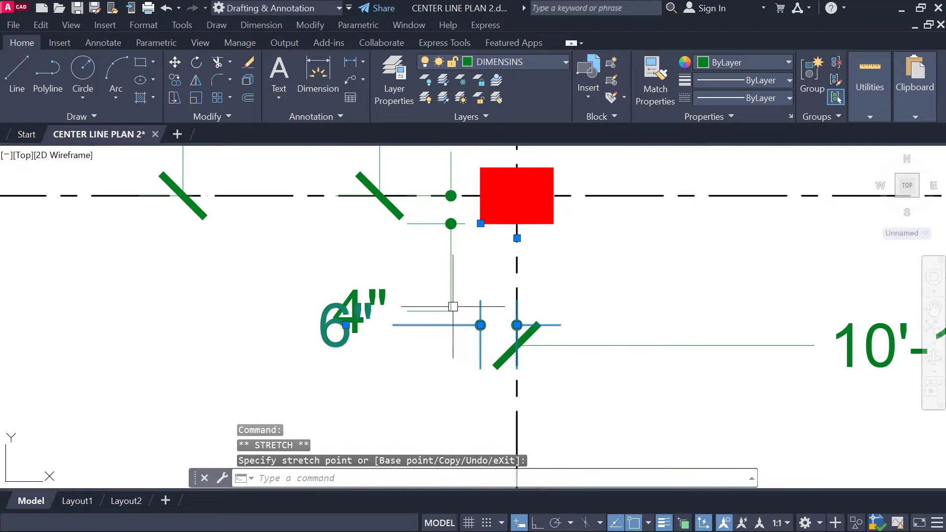
# Step: Move only the text of column C1's vertical offset dimension to just below its lower extension line
pyautogui.click(447, 306)
pyautogui.moveTo(360, 311)
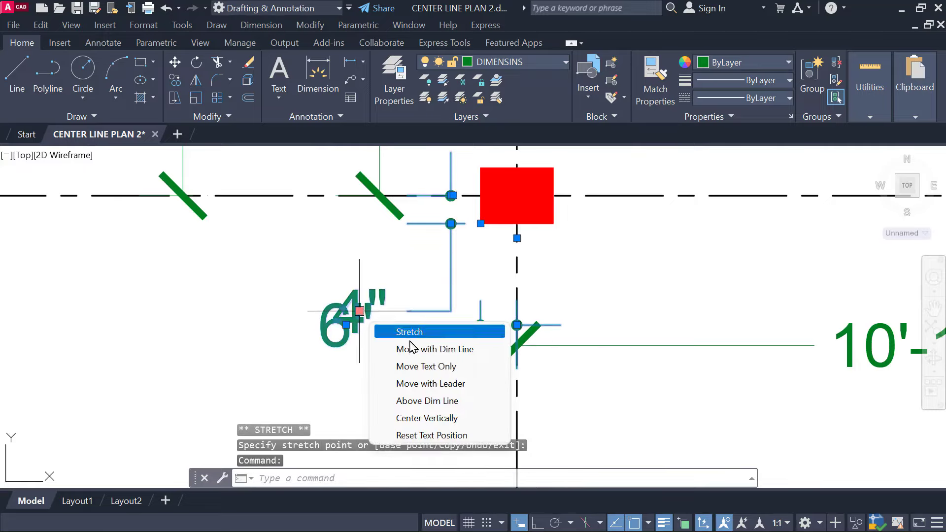
pyautogui.click(434, 366)
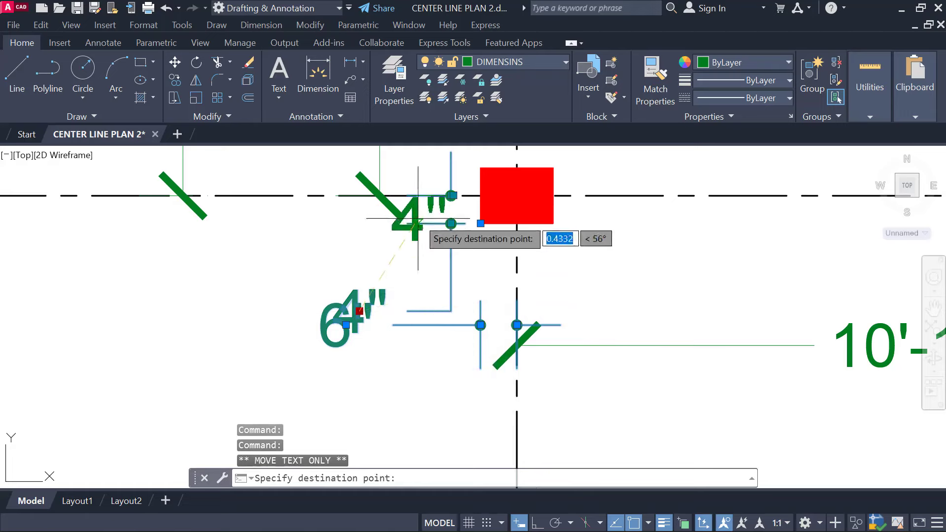
pyautogui.rightClick(432, 264)
pyautogui.press('Escape')
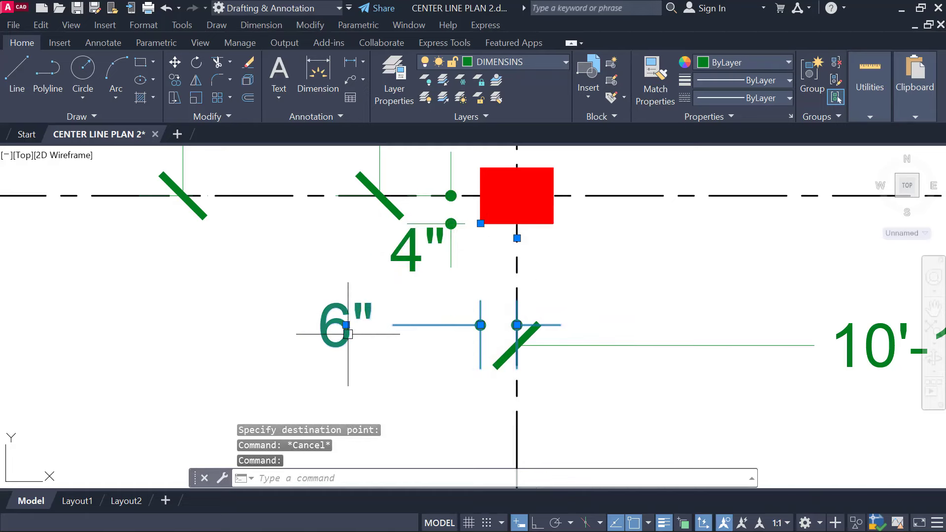
# Step: Move only the text of column C1's horizontal offset dimension to between and just above its two dots
pyautogui.moveTo(346, 325)
pyautogui.click(426, 381)
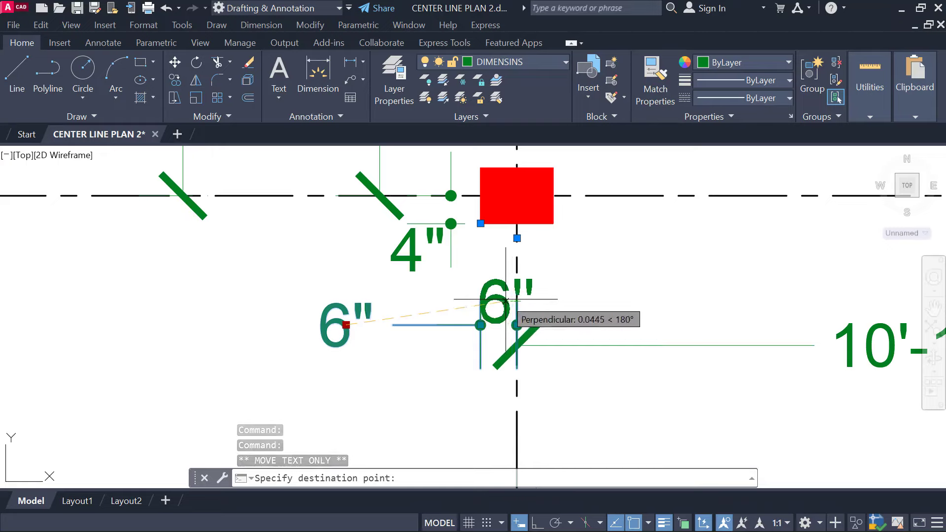
pyautogui.click(508, 301)
pyautogui.press('Escape')
# Step: Shift the dimension line of column C1's horizontal offset dimension slightly up toward the column
pyautogui.scroll(-1, 606, 284)
pyautogui.moveTo(581, 285)
pyautogui.mouseDown(button='middle')
pyautogui.moveTo(479, 281)
pyautogui.moveTo(487, 310)
pyautogui.mouseUp(button='middle')
pyautogui.scroll(1, 429, 308)
pyautogui.click(428, 326)
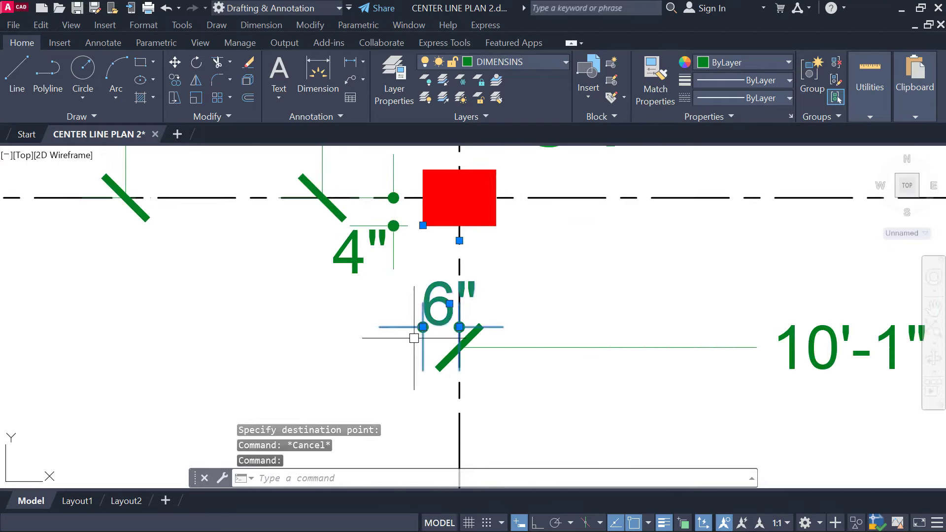
pyautogui.click(423, 327)
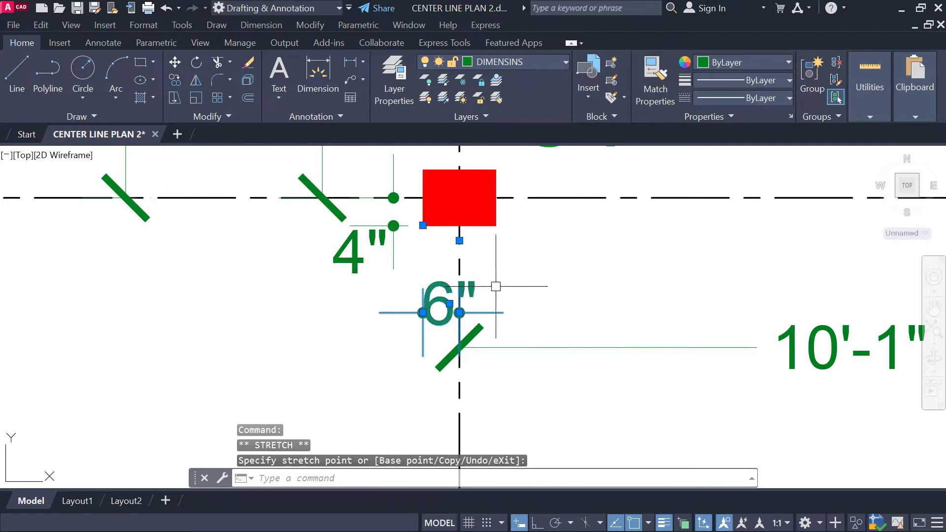
pyautogui.press('Escape')
pyautogui.press('Escape')
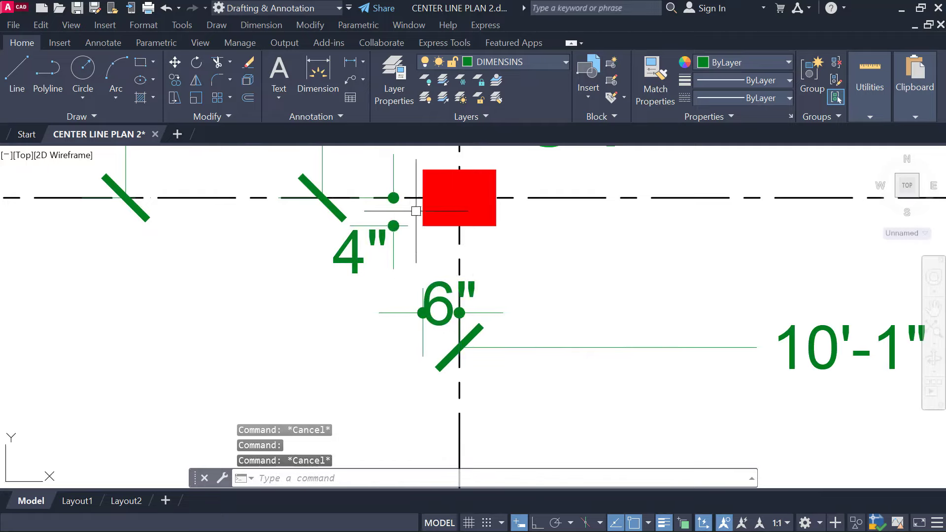
pyautogui.scroll(4, 418, 195)
pyautogui.click(416, 256)
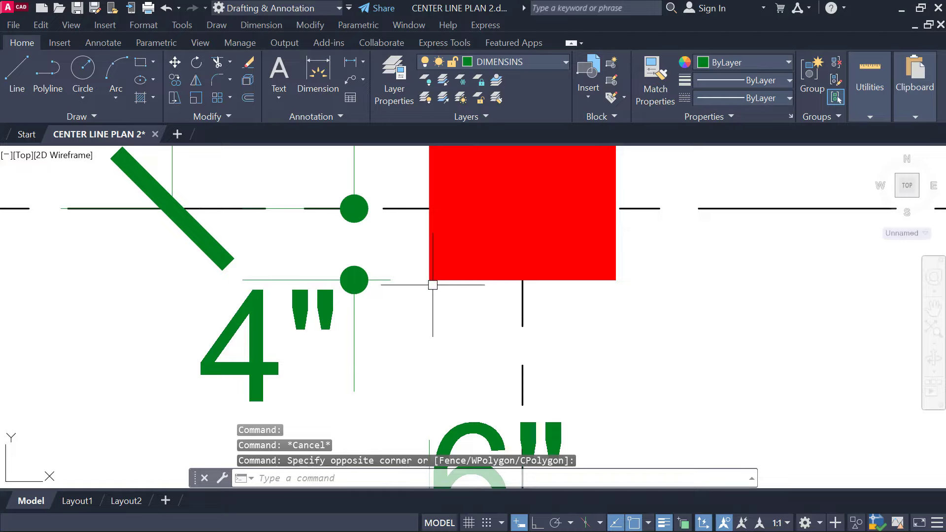
pyautogui.click(415, 265)
pyautogui.click(442, 290)
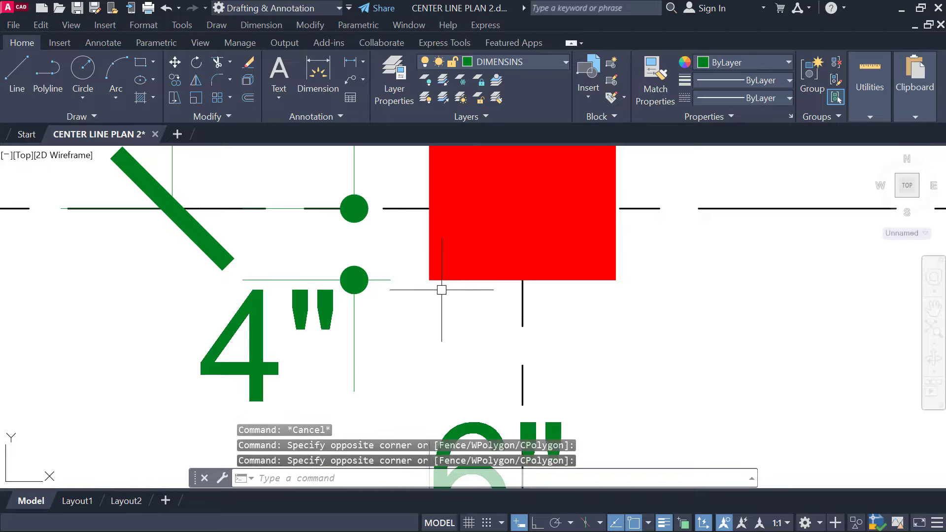
pyautogui.scroll(-4, 442, 290)
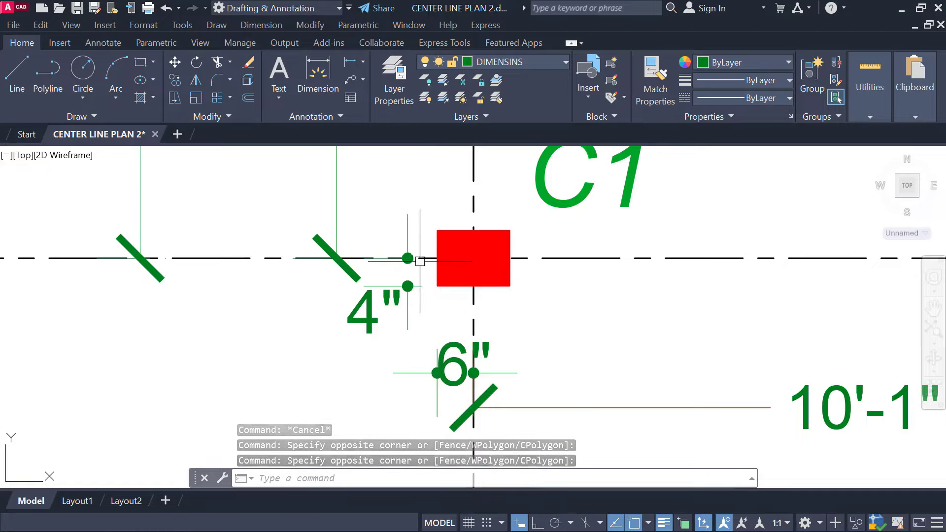
pyautogui.click(473, 305)
pyautogui.moveTo(475, 327)
pyautogui.mouseDown(button='middle')
pyautogui.moveTo(426, 282)
pyautogui.moveTo(420, 306)
pyautogui.mouseUp(button='middle')
pyautogui.press('Escape')
pyautogui.scroll(-6, 343, 243)
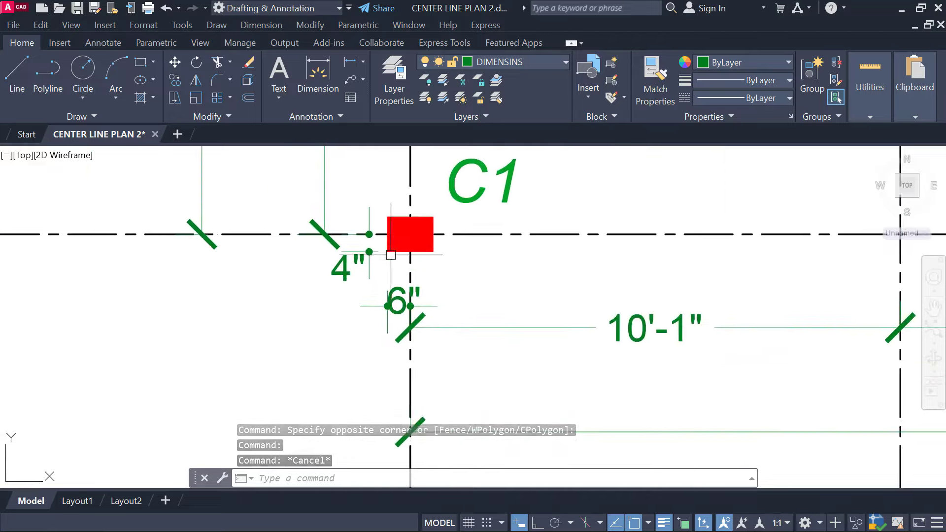
# Step: Draw a rectangle around the column grid, from below and left of column C1 to above and right of column C12
pyautogui.moveTo(388, 255); pyautogui.dragTo(370, 279, button='middle')
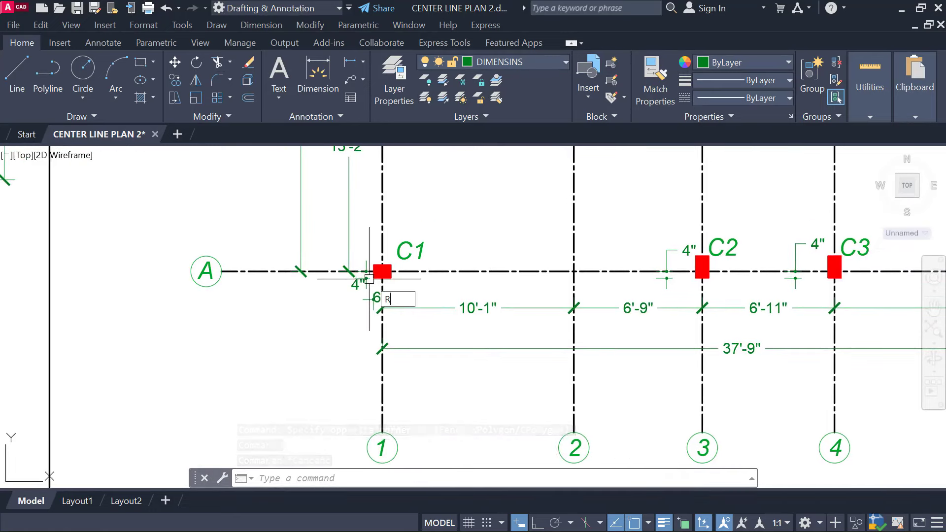
pyautogui.write('EC')
pyautogui.press('Return')
pyautogui.click(303, 316)
pyautogui.scroll(-5, 312, 340)
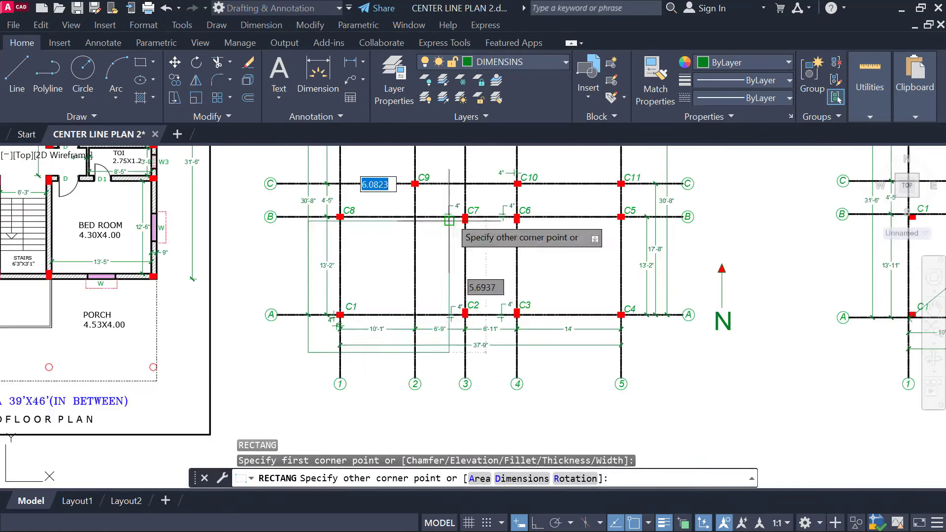
pyautogui.moveTo(449, 220); pyautogui.dragTo(414, 356, button='middle')
pyautogui.click(595, 182)
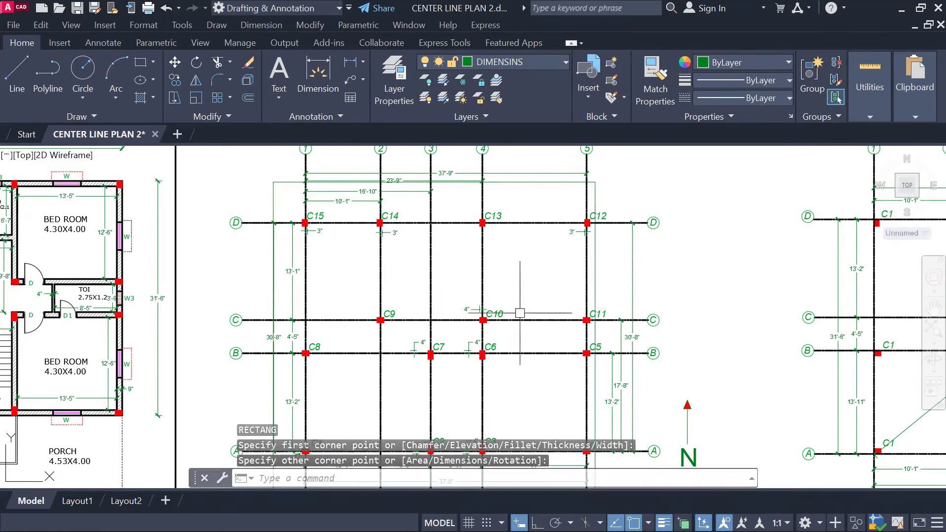
# Step: Delete both dot-ended offset dimensions at column C1
pyautogui.moveTo(320, 432); pyautogui.dragTo(357, 249, button='middle')
pyautogui.scroll(2, 331, 308)
pyautogui.moveTo(331, 308); pyautogui.dragTo(350, 305, button='middle')
pyautogui.scroll(1, 327, 277)
pyautogui.moveTo(327, 277); pyautogui.dragTo(344, 282, button='middle')
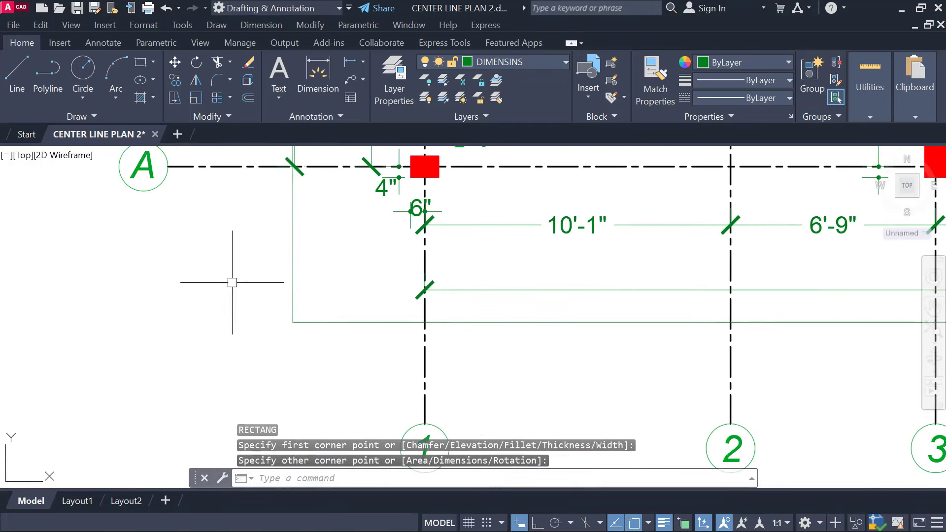
pyautogui.click(404, 204)
pyautogui.press('Delete')
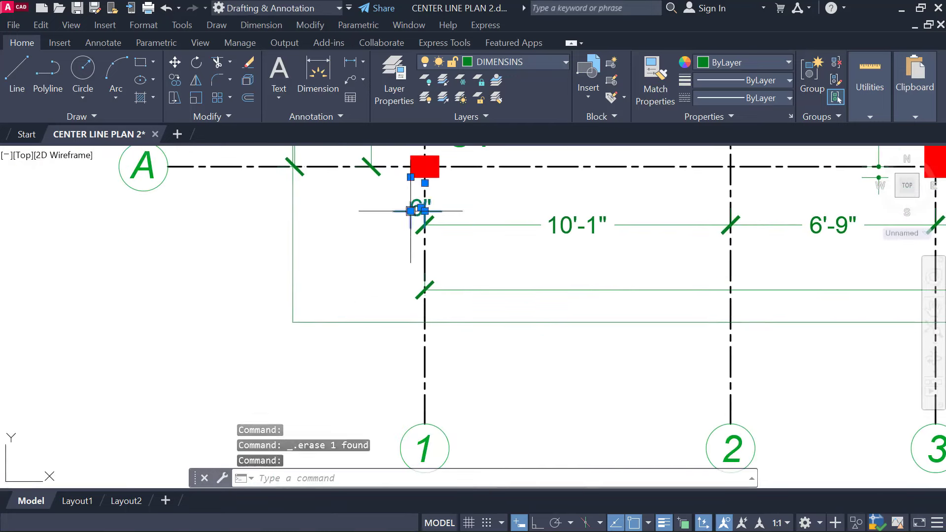
pyautogui.click(351, 62)
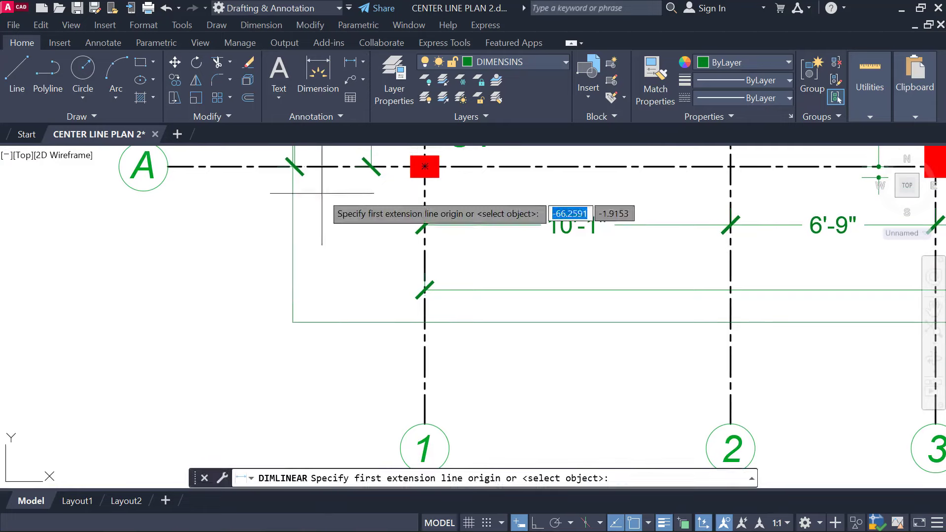
pyautogui.click(293, 322)
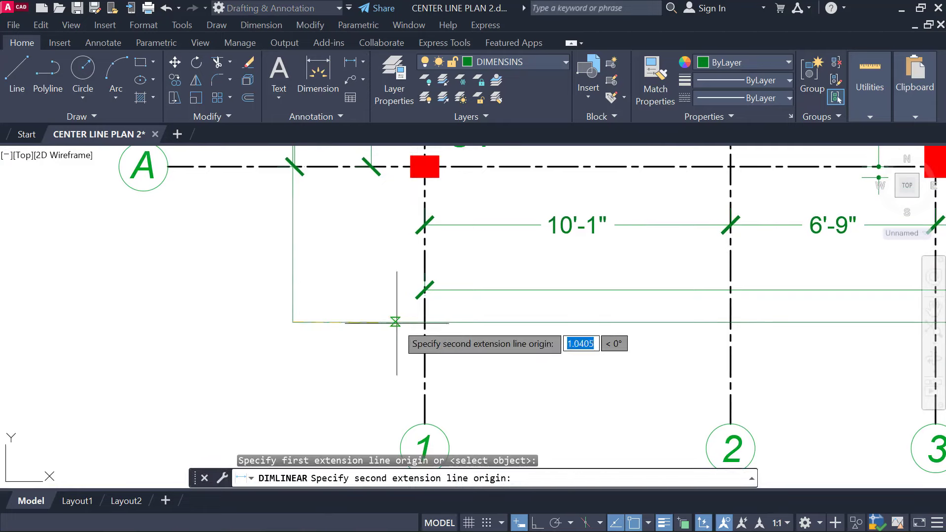
pyautogui.press('Escape')
# Step: Add a horizontal linear dimension from grid line 1 to the enclosing rectangle's left edge, in line with the overall width dimension
pyautogui.press('Return')
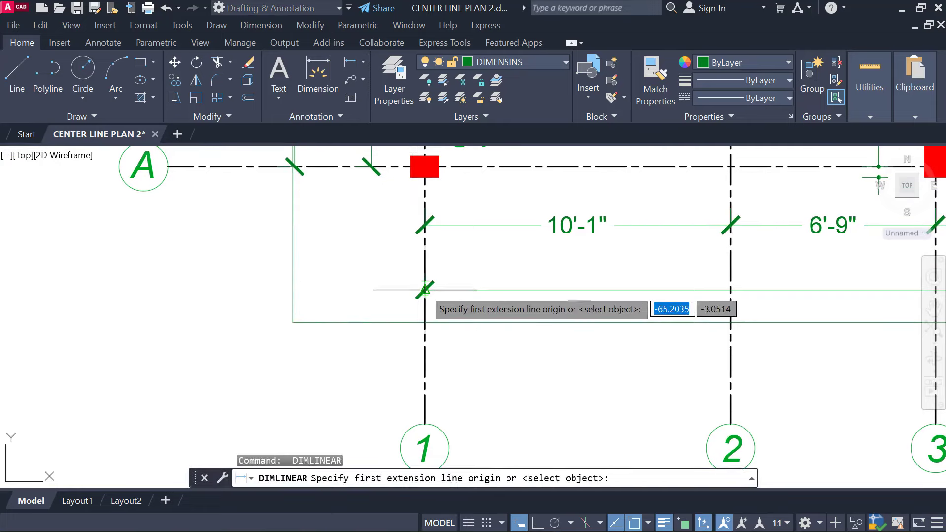
pyautogui.click(425, 291)
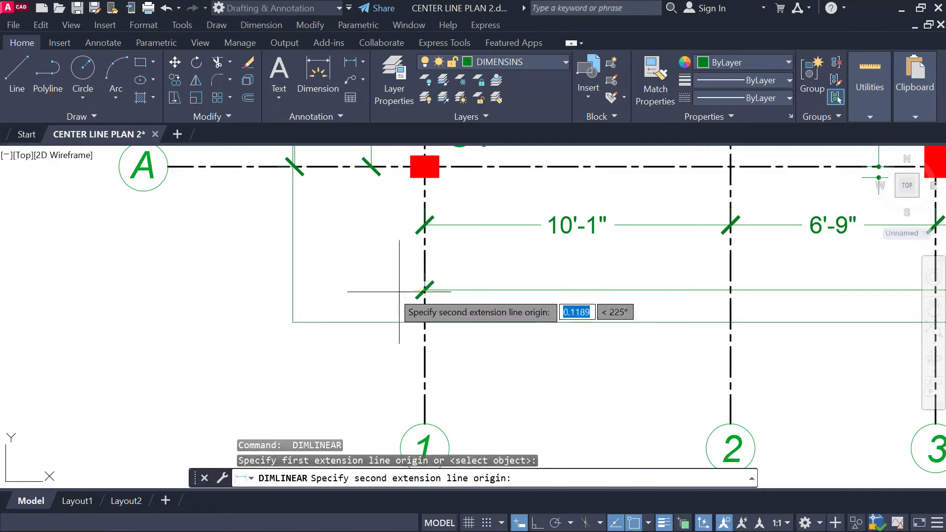
pyautogui.click(293, 290)
pyautogui.click(345, 290)
# Step: Add a vertical linear dimension from grid line A to the enclosing rectangle's bottom edge, placed just inside its lower-left corner
pyautogui.press('Return')
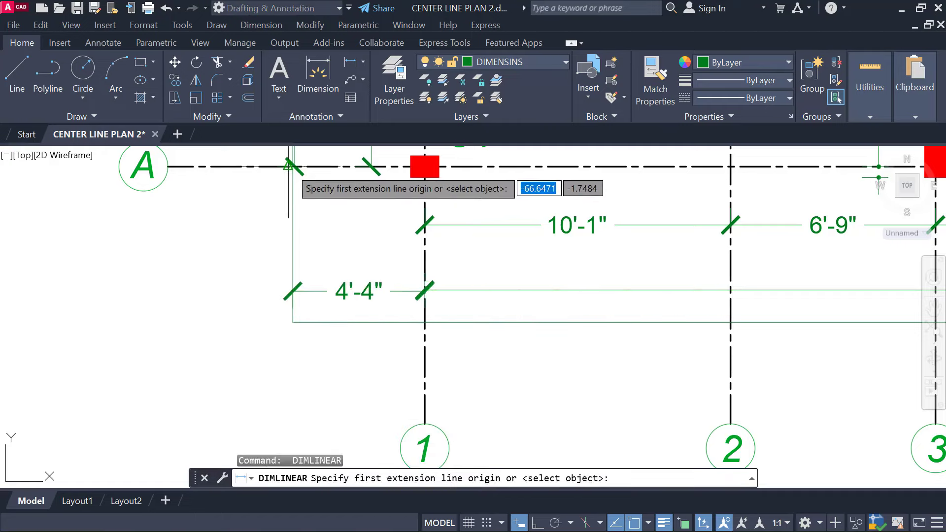
pyautogui.click(281, 167)
pyautogui.click(290, 322)
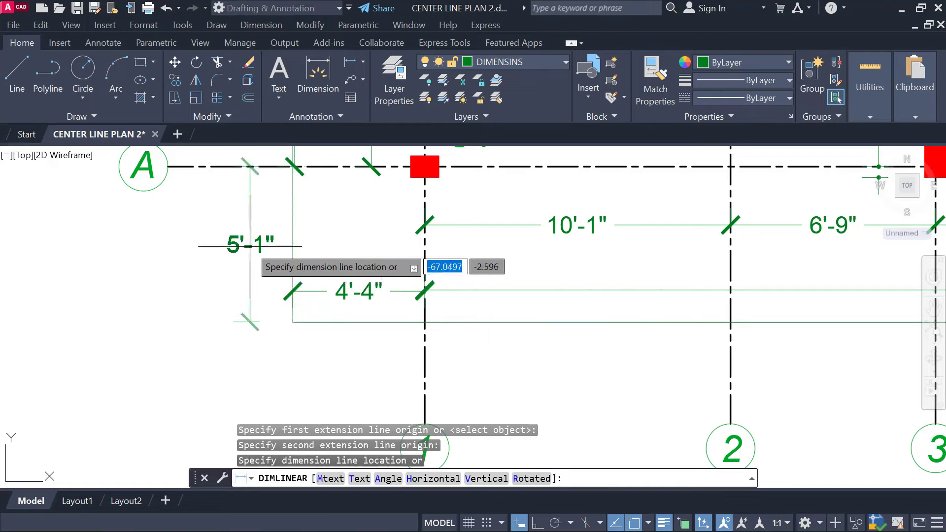
pyautogui.click(321, 245)
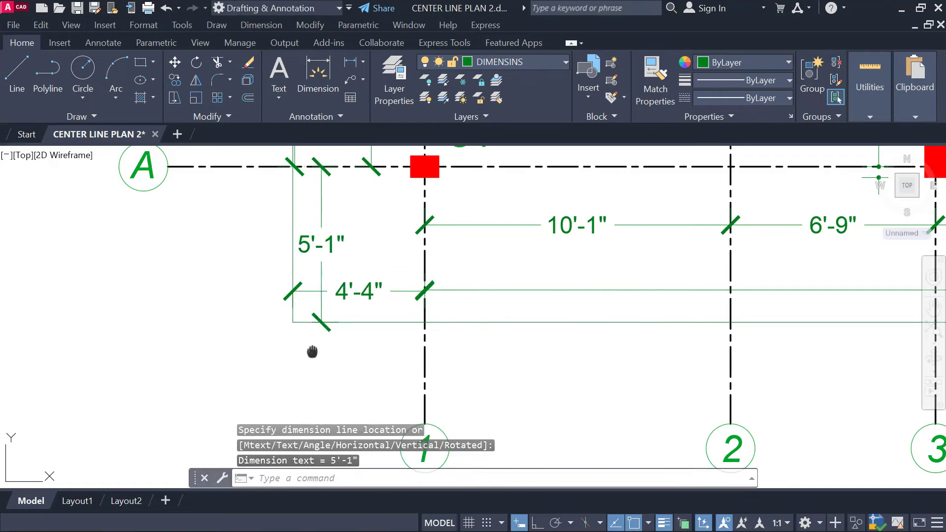
# Step: Add the multiline text REFRENCE POINT below the enclosing rectangle's lower-left corner
pyautogui.scroll(5, 354, 300)
pyautogui.moveTo(363, 290); pyautogui.dragTo(311, 290, button='middle')
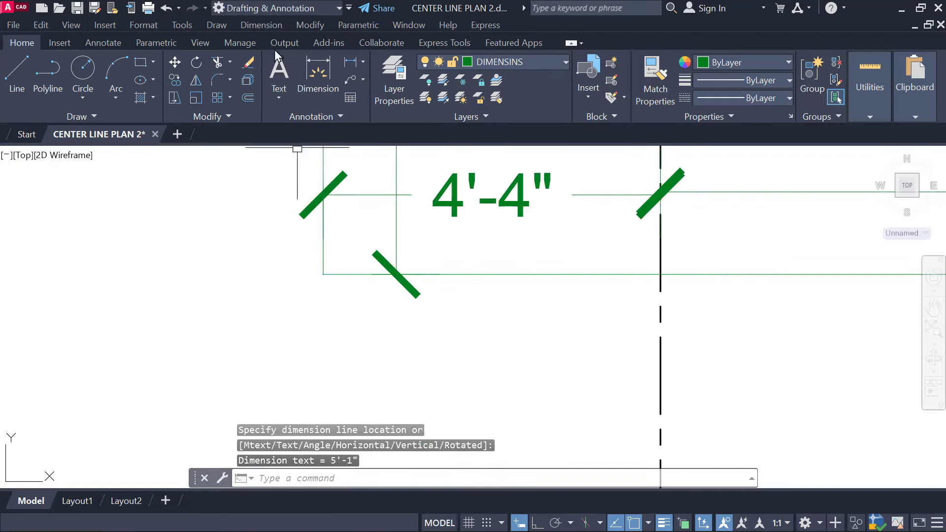
pyautogui.click(279, 74)
pyautogui.click(257, 291)
pyautogui.click(388, 355)
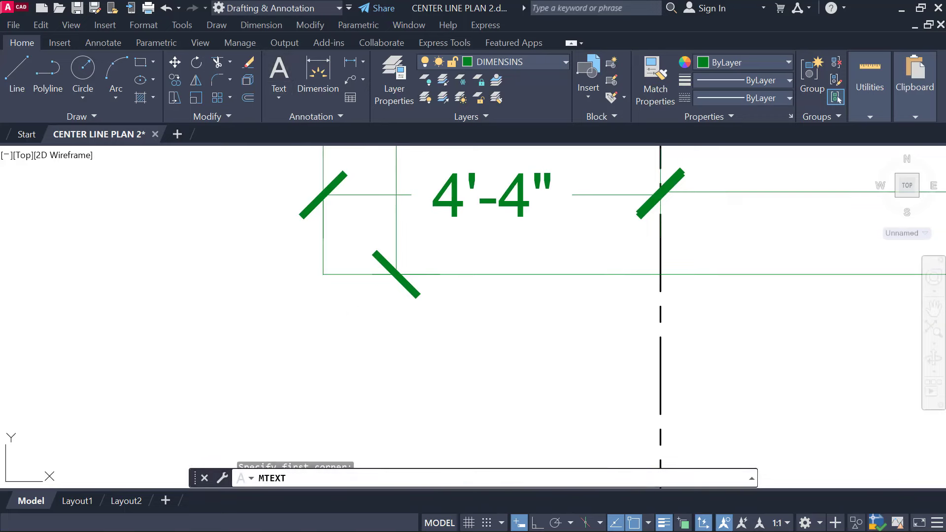
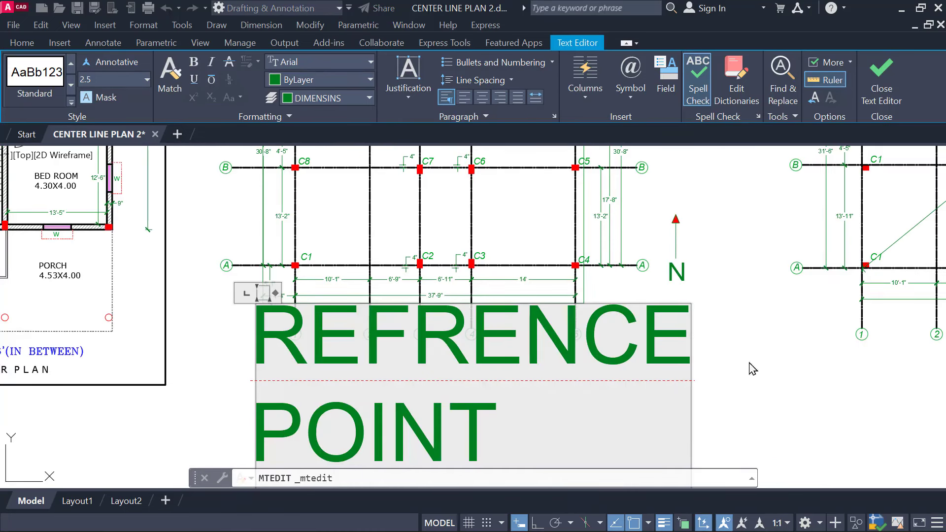
pyautogui.click(170, 322)
# Step: Set the height of the REFRENCE POINT text to 0.2
pyautogui.scroll(-1, 317, 338)
pyautogui.scroll(1, 317, 336)
pyautogui.moveTo(317, 336); pyautogui.dragTo(327, 307, button='middle')
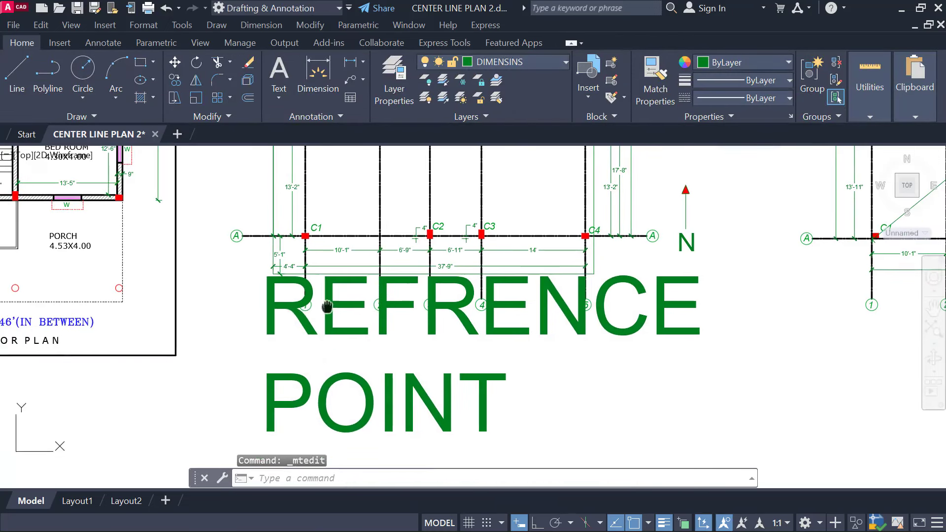
pyautogui.doubleClick(337, 316)
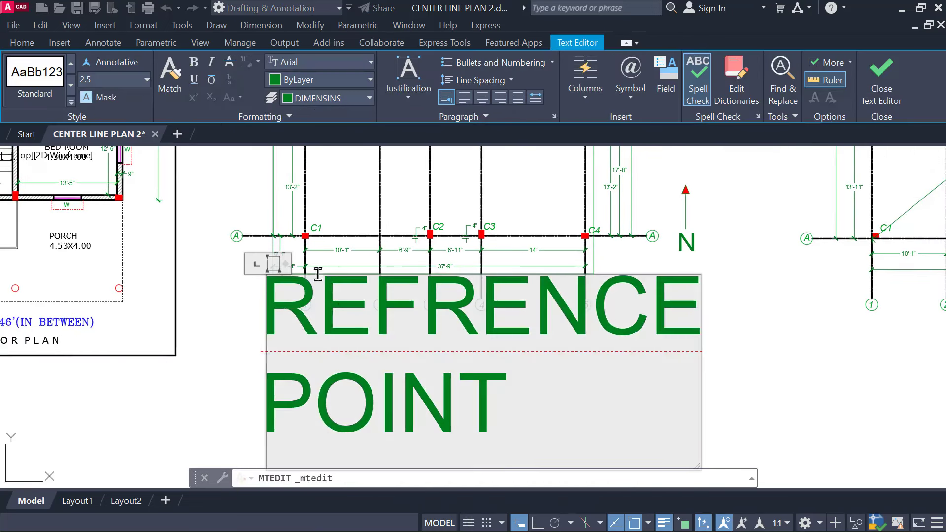
pyautogui.write('0.1')
pyautogui.press('Return')
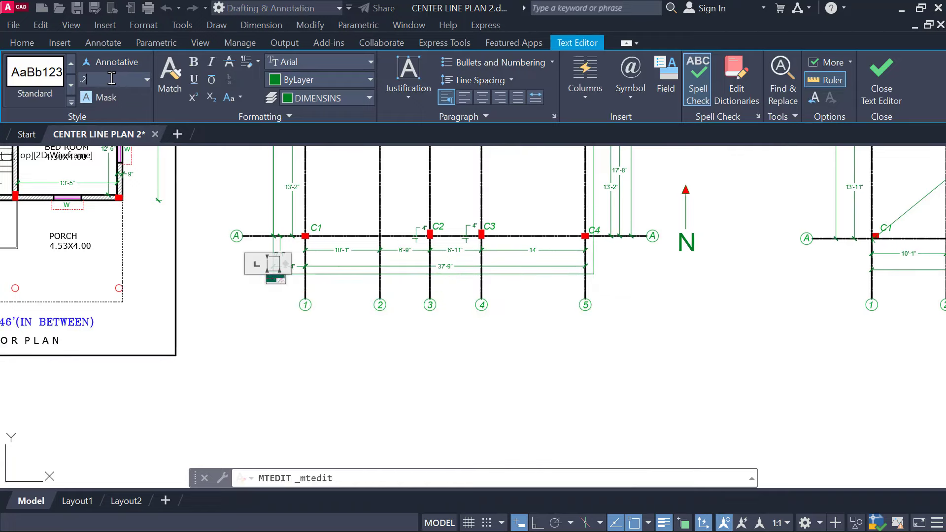
pyautogui.click(320, 320)
# Step: Widen the REFRENCE POINT text to fit on one line and move it beneath the enclosing rectangle's lower-left corner
pyautogui.scroll(6, 295, 291)
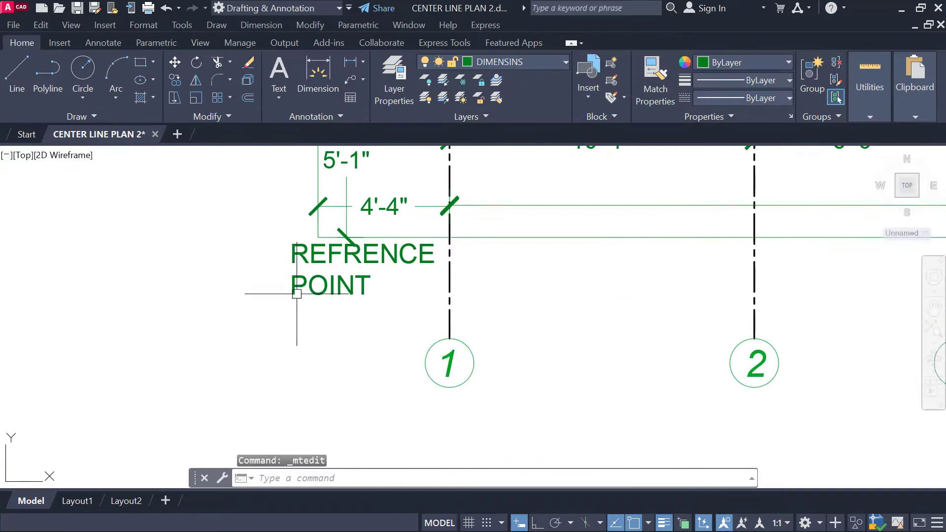
pyautogui.click(343, 244)
pyautogui.click(630, 244)
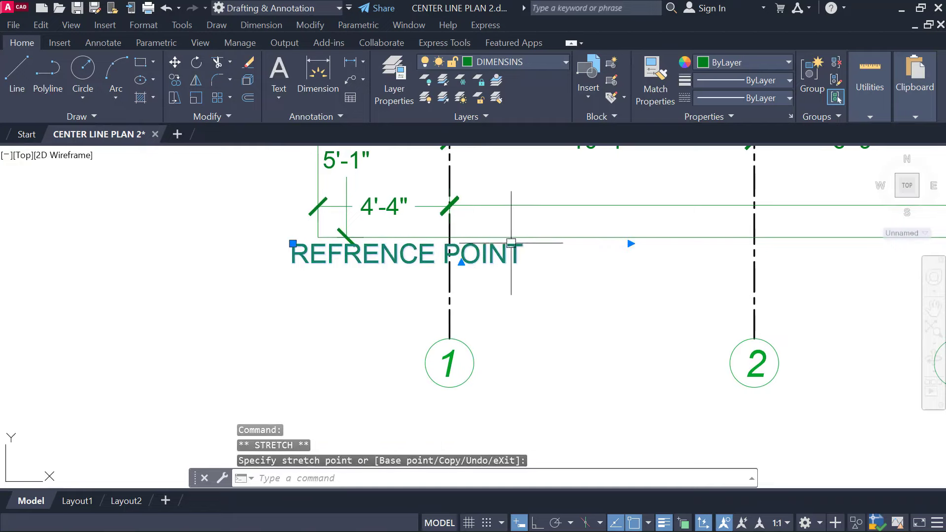
pyautogui.moveTo(405, 273); pyautogui.dragTo(426, 276)
pyautogui.scroll(1, 178, 260)
pyautogui.click(415, 304)
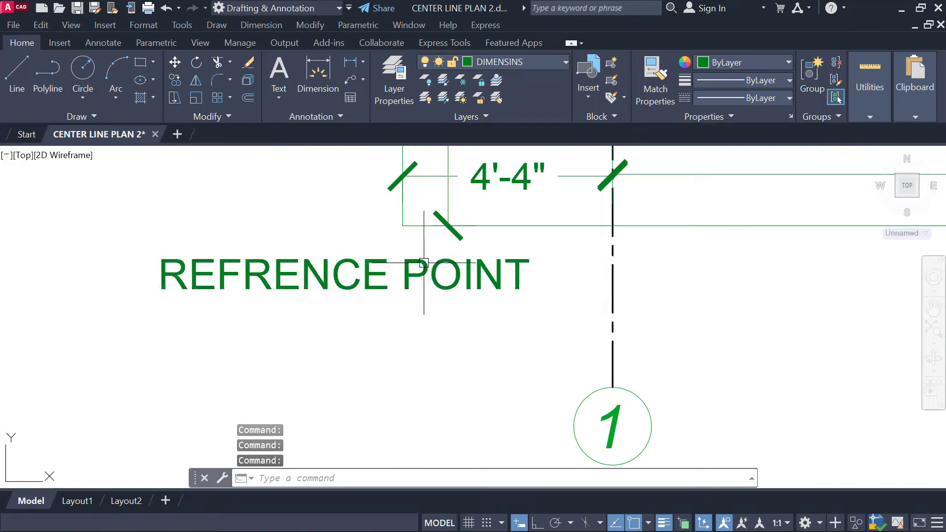
# Step: Change the colour of the enclosing rectangle to Red
pyautogui.scroll(-1, 422, 262)
pyautogui.moveTo(422, 261)
pyautogui.mouseDown(button='middle')
pyautogui.moveTo(395, 284)
pyautogui.moveTo(376, 281)
pyautogui.moveTo(372, 311)
pyautogui.mouseUp(button='middle')
pyautogui.scroll(-2, 376, 281)
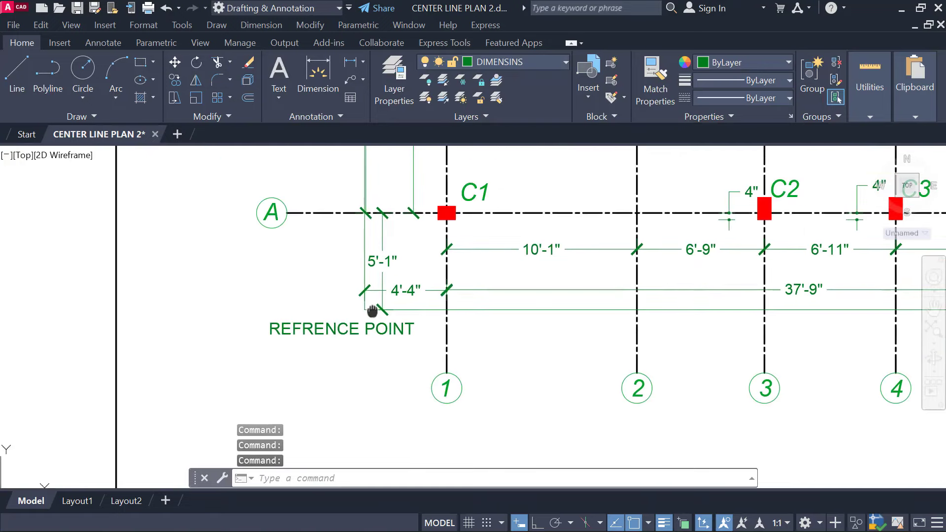
pyautogui.click(407, 310)
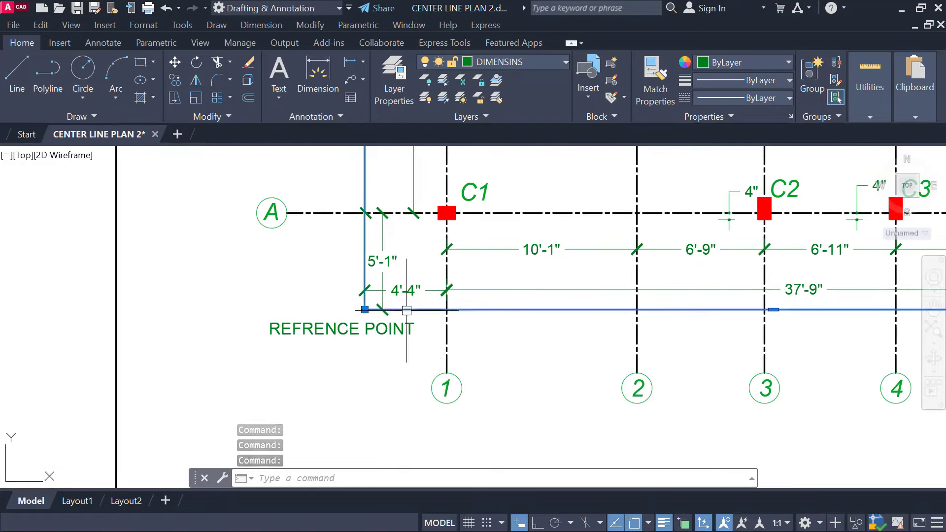
pyautogui.click(733, 67)
pyautogui.click(705, 211)
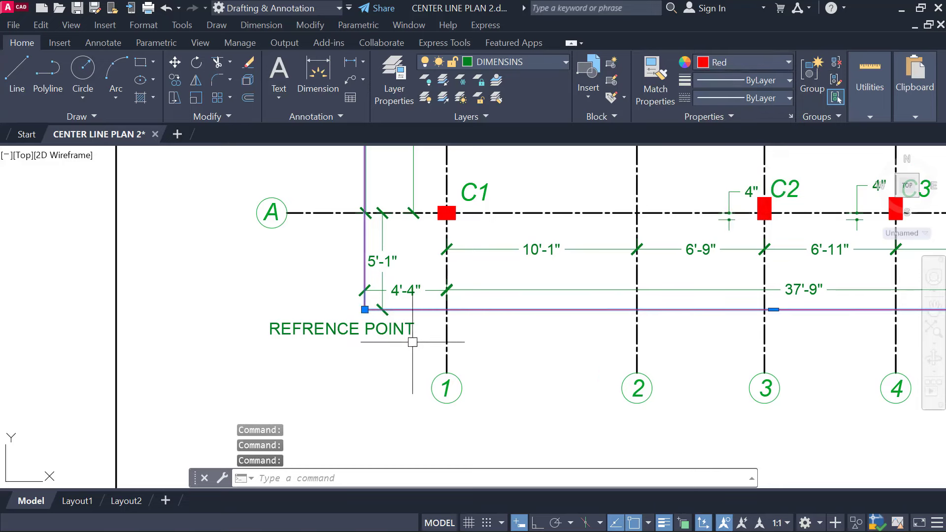
# Step: Erase the enclosing rectangle and its two offset dimensions, and move the REFRENCE POINT text up beneath grid line A beside column C1
pyautogui.press('Escape')
pyautogui.scroll(2, 368, 318)
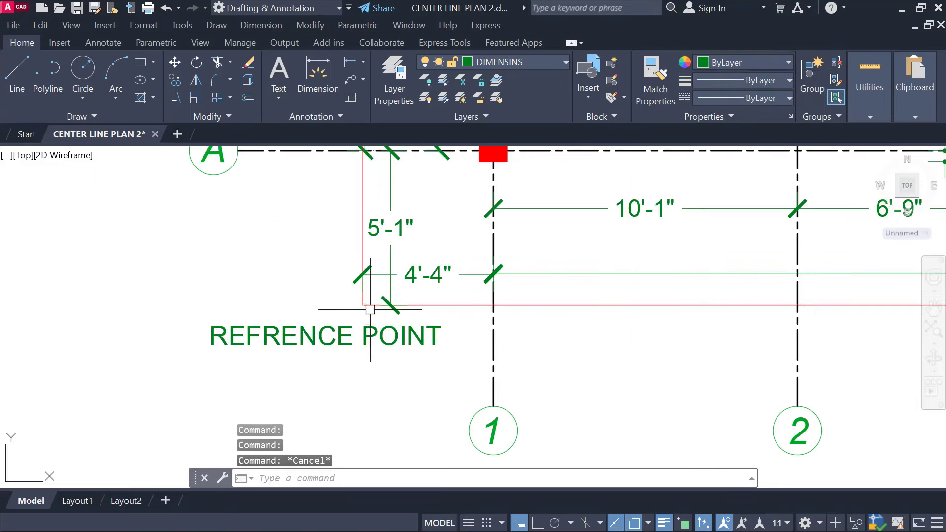
pyautogui.moveTo(462, 235); pyautogui.dragTo(449, 312, button='middle')
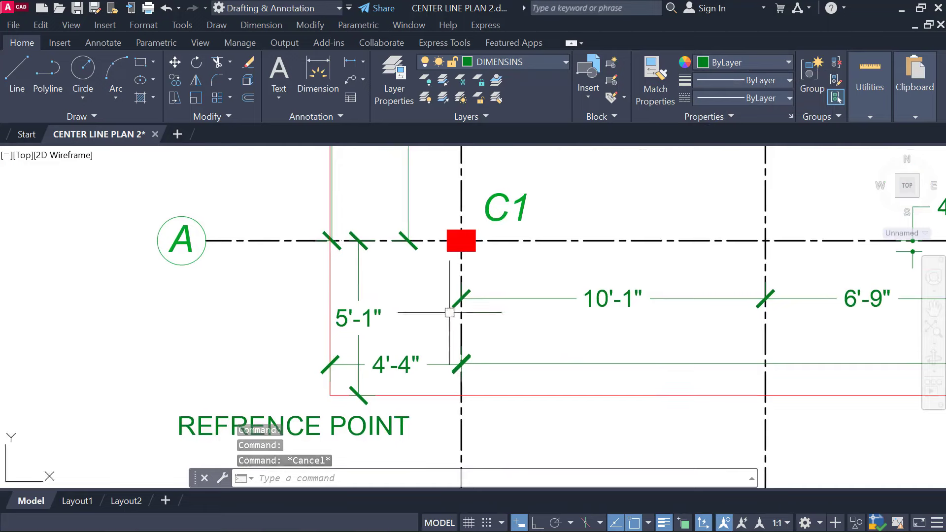
pyautogui.click(398, 393)
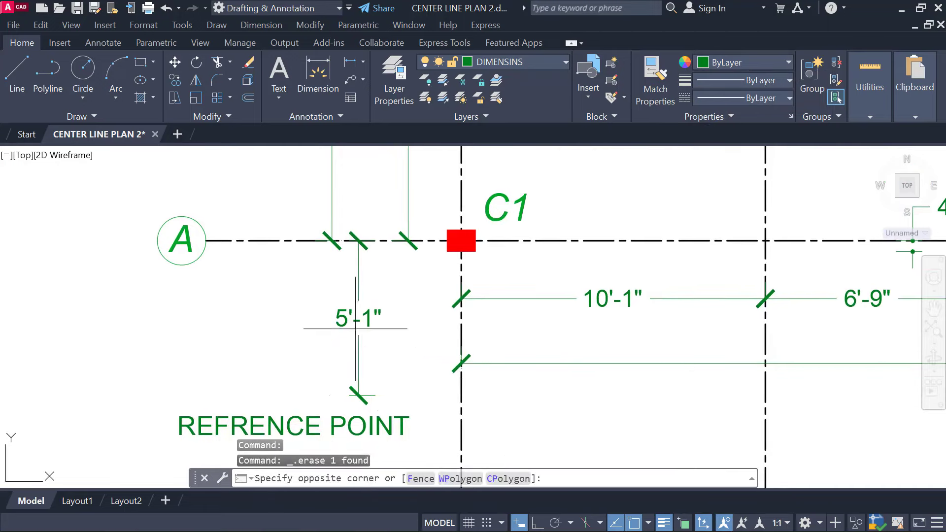
pyautogui.click(317, 294)
pyautogui.press('Delete')
pyautogui.click(373, 416)
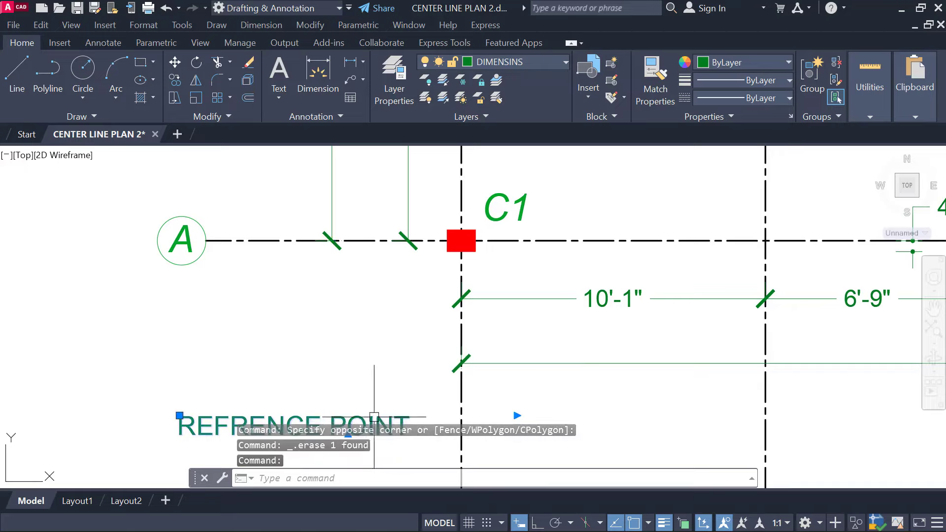
pyautogui.moveTo(381, 408); pyautogui.dragTo(422, 267)
# Step: Add a vertical linear dimension from column C1's lower-left corner to grid line A, and erase it again
pyautogui.scroll(2, 442, 265)
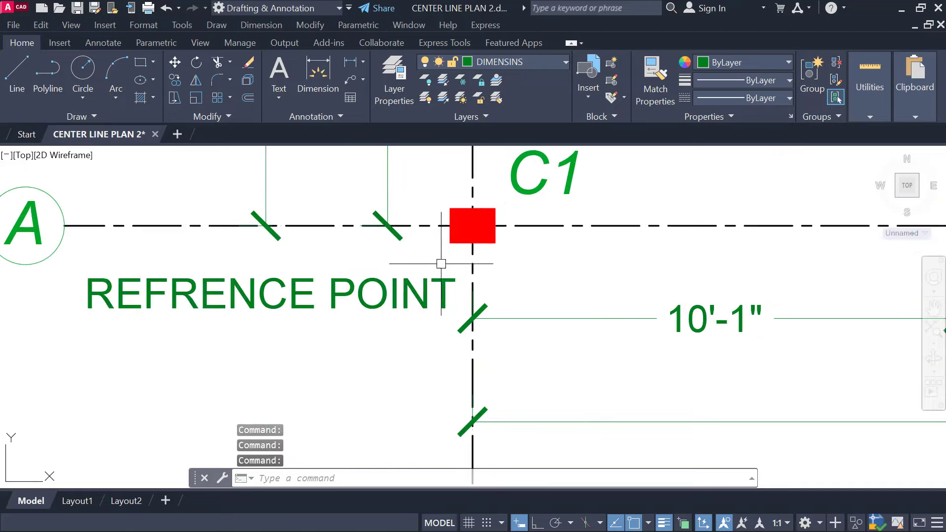
pyautogui.scroll(2, 446, 251)
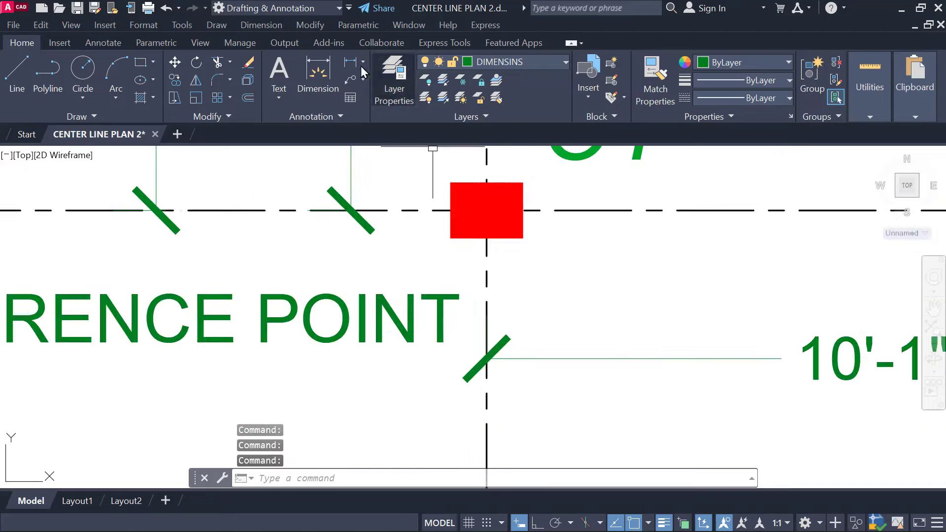
pyautogui.click(450, 238)
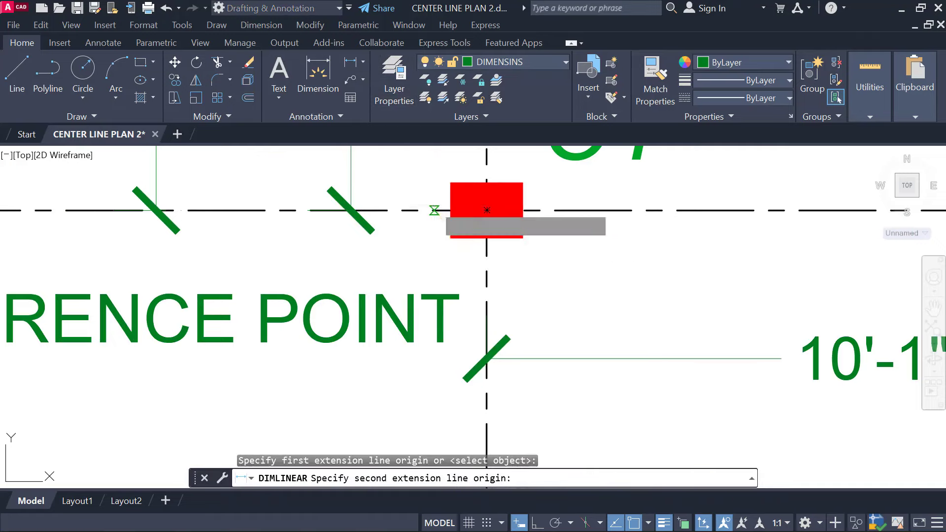
pyautogui.click(433, 210)
pyautogui.click(422, 247)
pyautogui.scroll(-2, 412, 246)
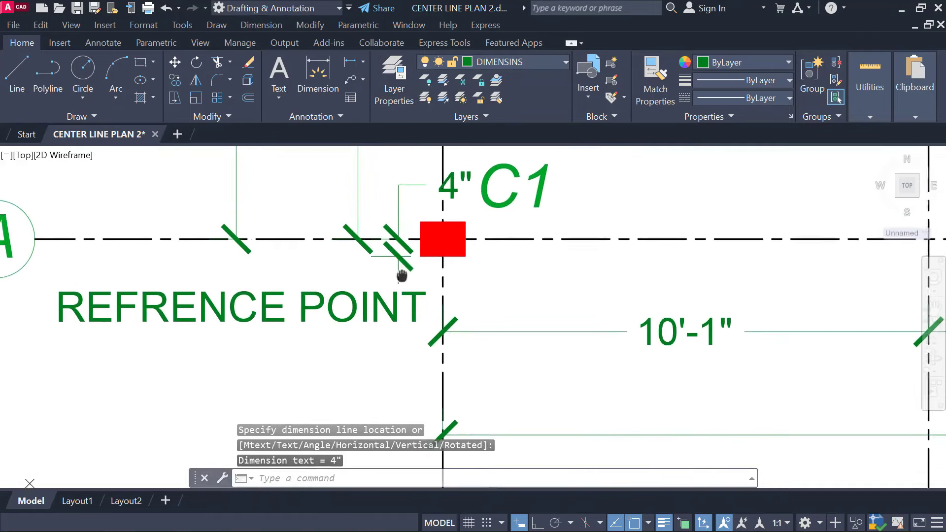
pyautogui.click(391, 228)
pyautogui.press('Delete')
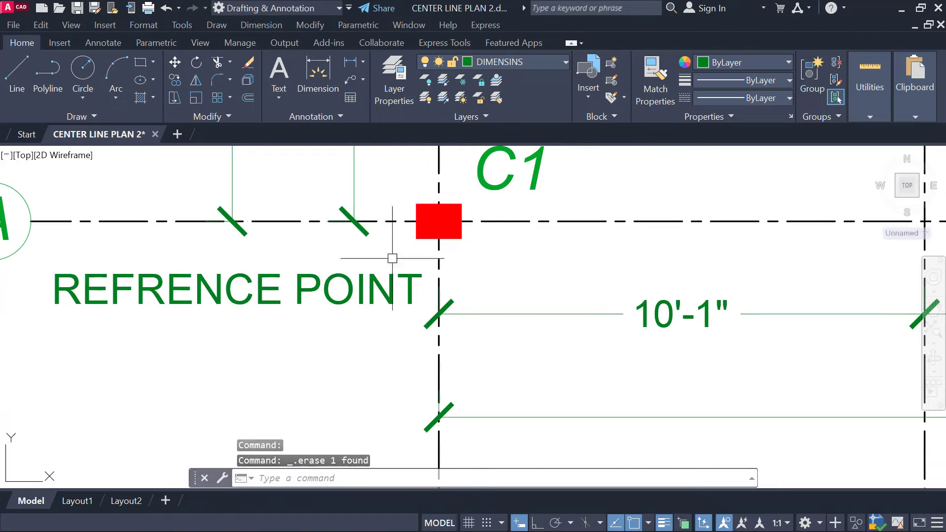
pyautogui.click(386, 285)
pyautogui.press('Escape')
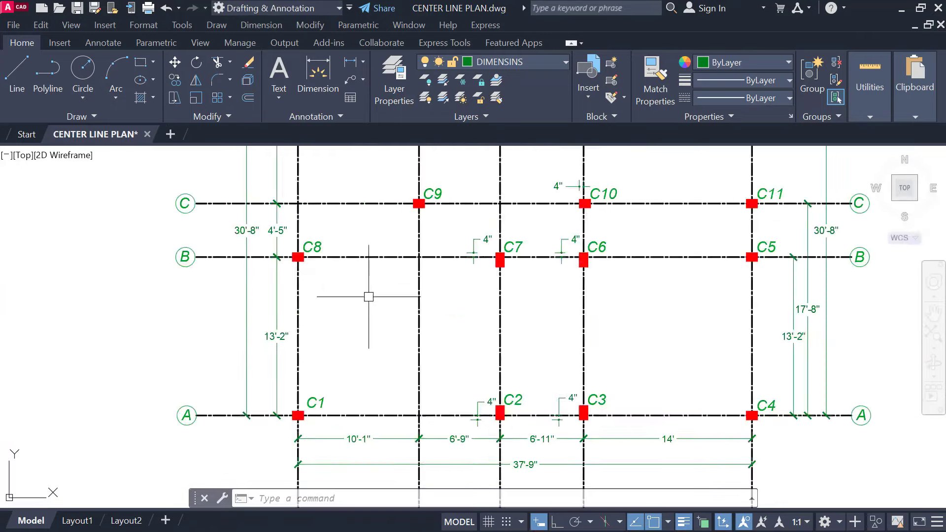
pyautogui.scroll(-2, 364, 301)
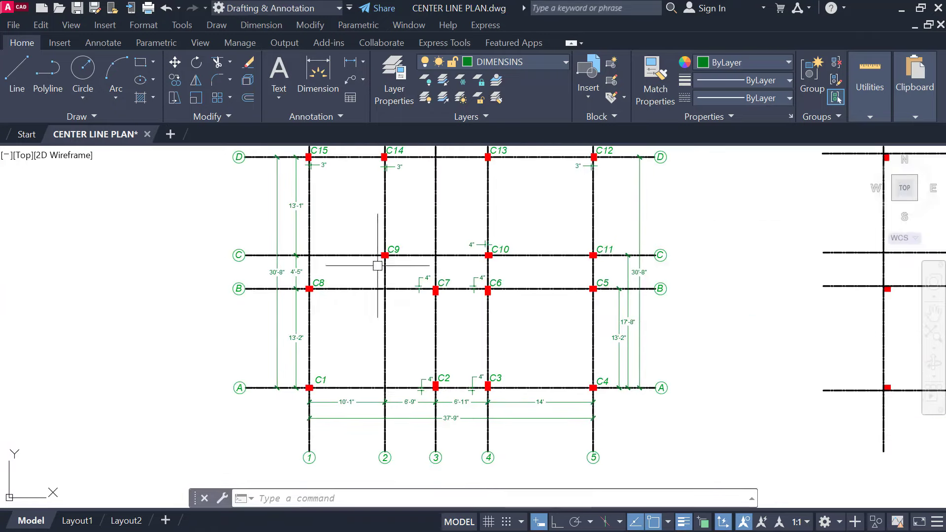
pyautogui.scroll(5, 377, 266)
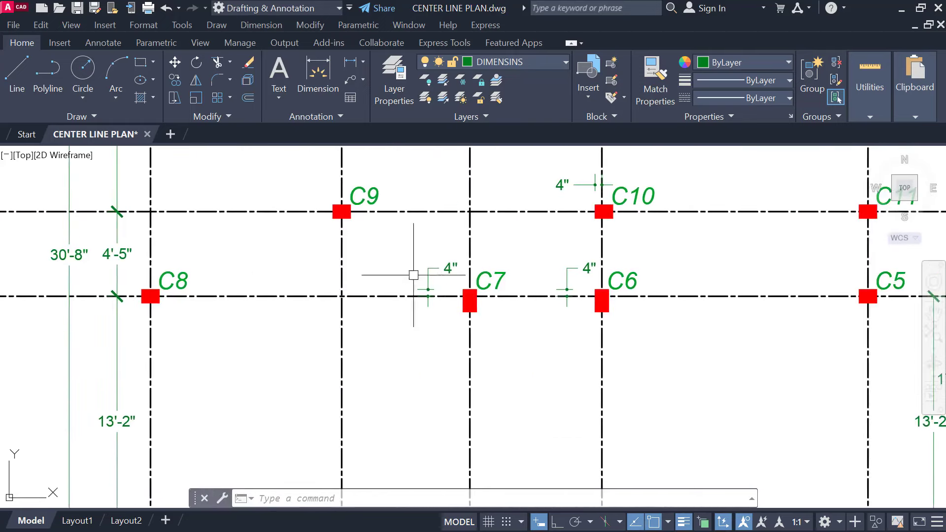
pyautogui.scroll(2, 415, 307)
pyautogui.moveTo(613, 288); pyautogui.dragTo(458, 289, button='middle')
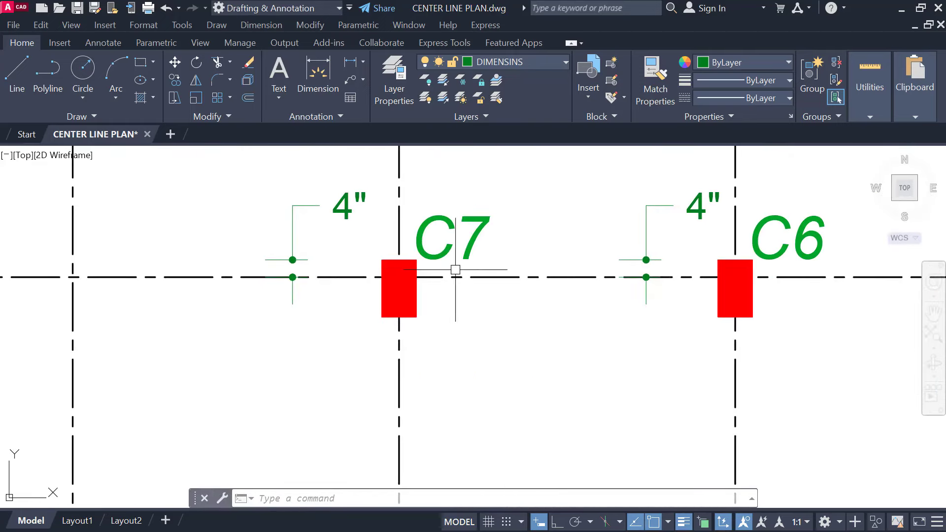
pyautogui.scroll(-4, 455, 269)
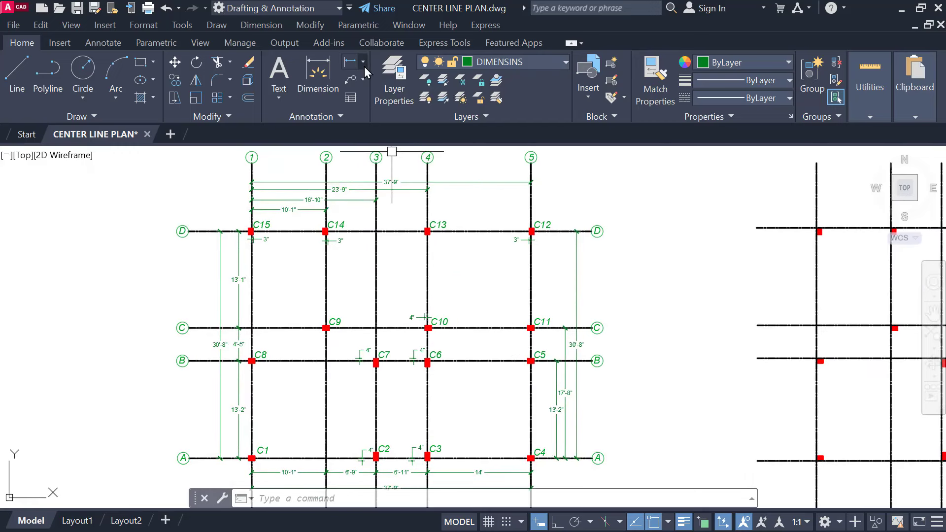
pyautogui.moveTo(534, 243); pyautogui.dragTo(536, 216, button='middle')
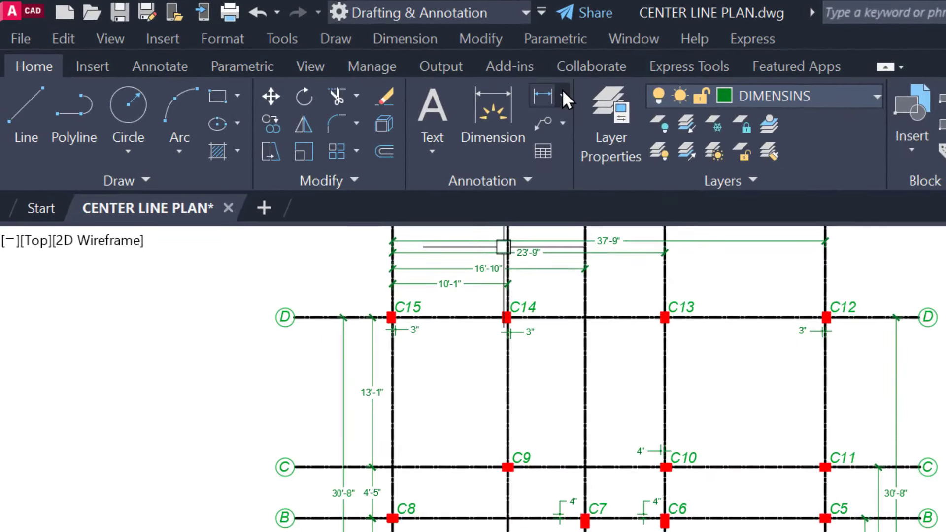
# Step: Add a diagonal aligned dimension from the centre of column C1 to the centre of column C12, placing it above the diagonal
pyautogui.click(563, 93)
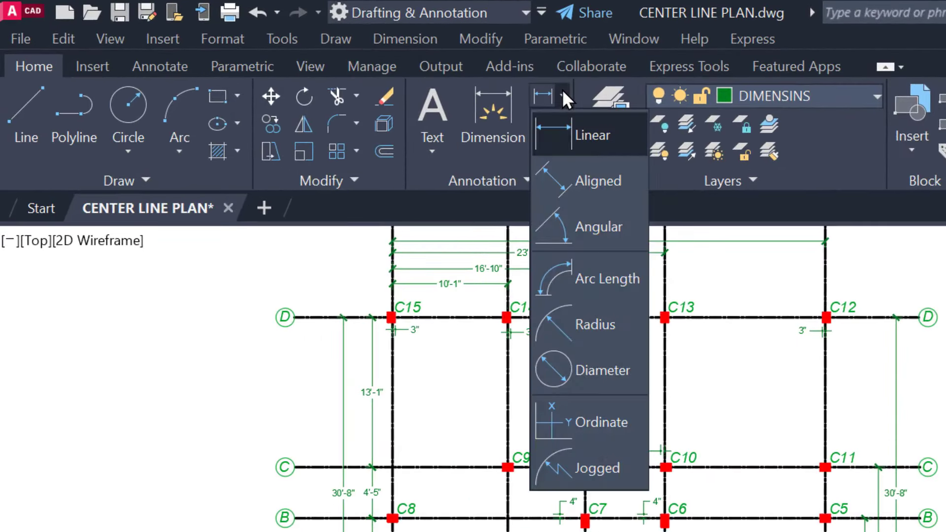
pyautogui.click(592, 181)
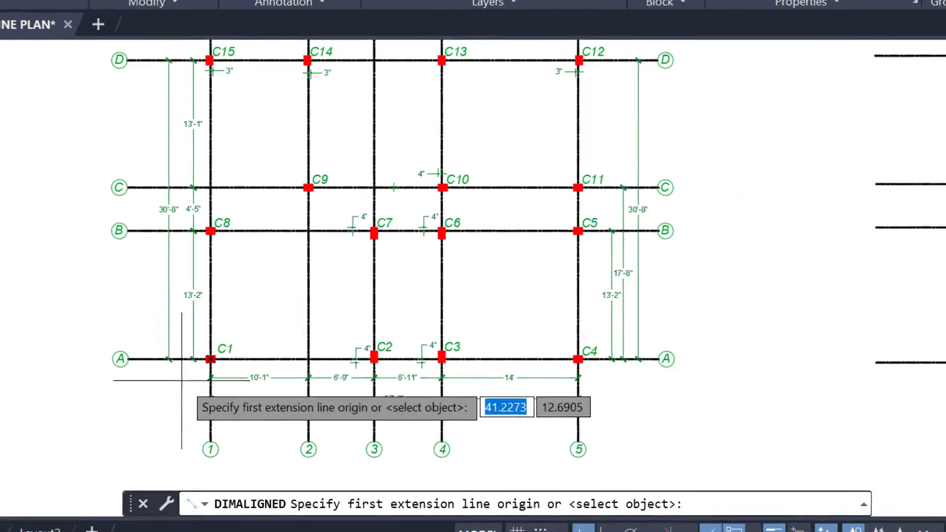
pyautogui.scroll(8, 182, 381)
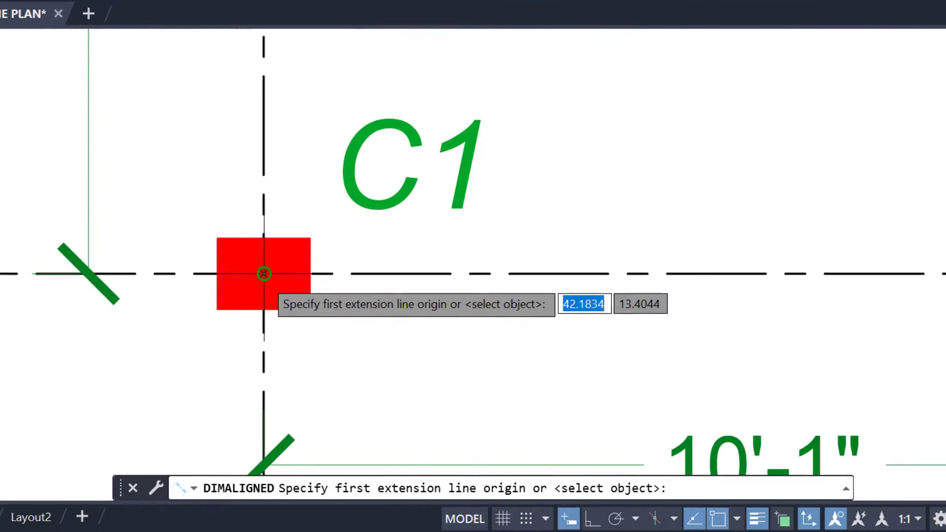
pyautogui.click(263, 273)
pyautogui.scroll(-5, 263, 274)
pyautogui.scroll(6, 474, 107)
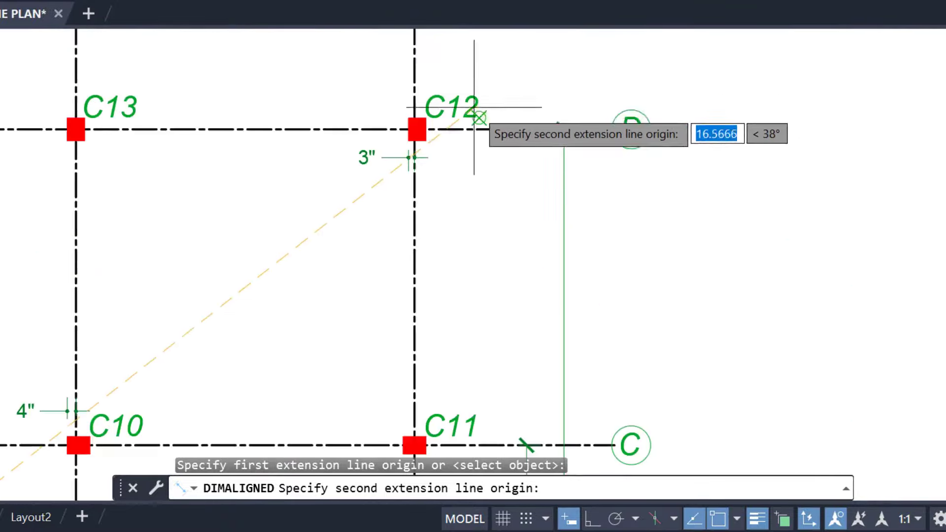
pyautogui.scroll(6, 474, 107)
pyautogui.click(245, 192)
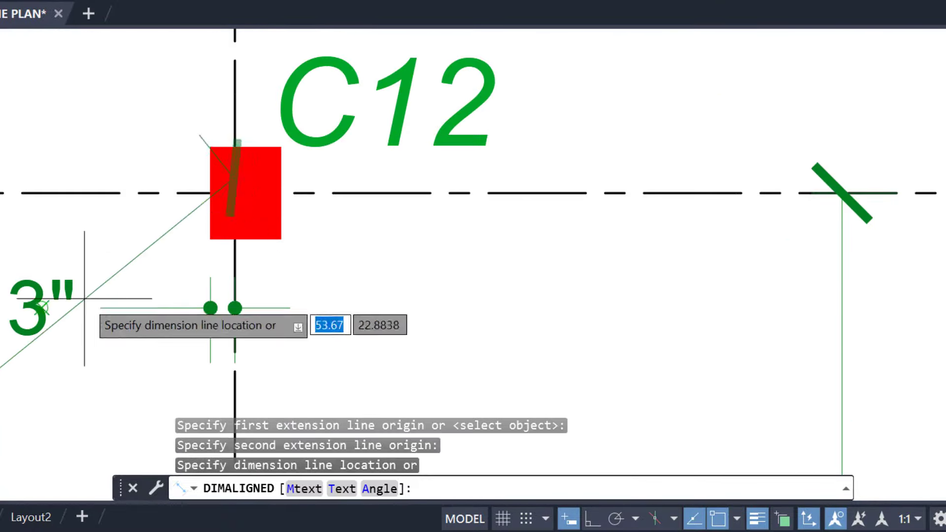
pyautogui.scroll(-12, 245, 193)
pyautogui.moveTo(402, 227); pyautogui.dragTo(404, 211, button='middle')
pyautogui.scroll(6, 394, 232)
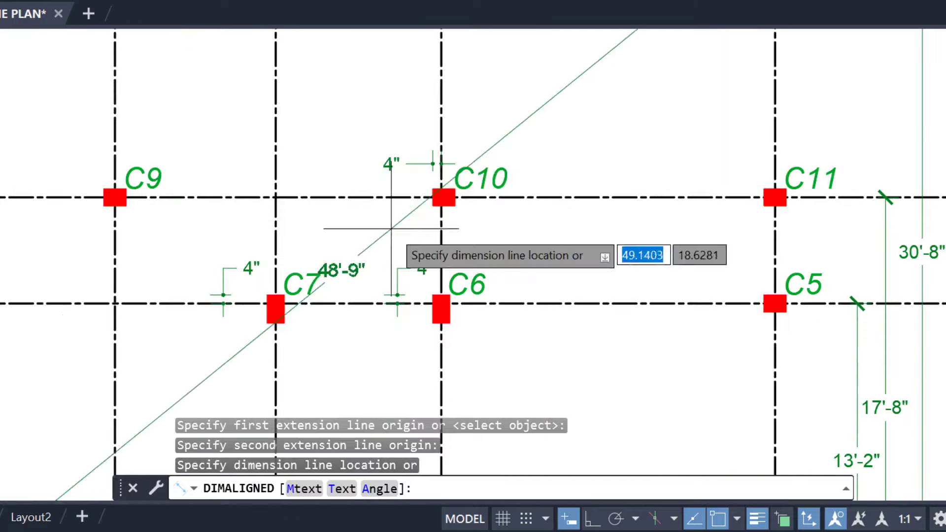
pyautogui.click(267, 155)
pyautogui.click(258, 167)
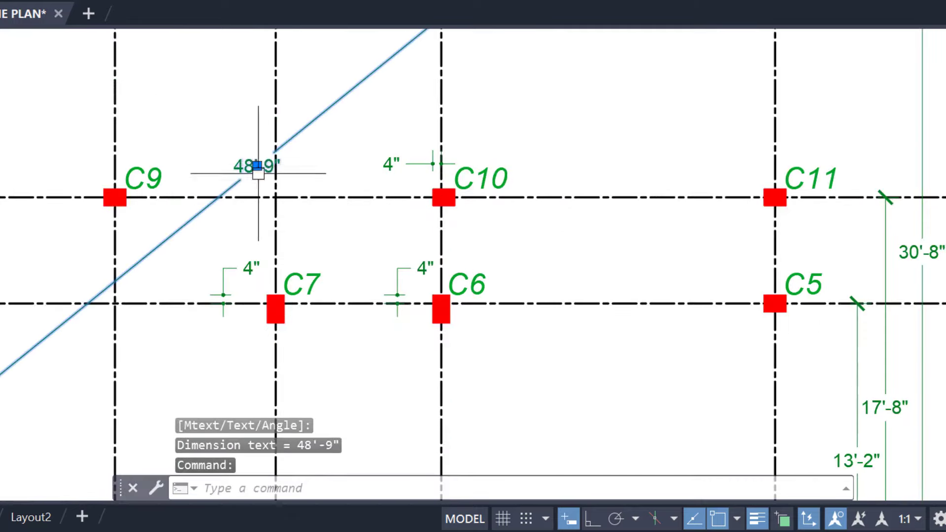
pyautogui.click(255, 165)
pyautogui.press('Escape')
# Step: Examine the diagonal dimension between columns C1 and C12 and read its text
pyautogui.scroll(-6, 184, 246)
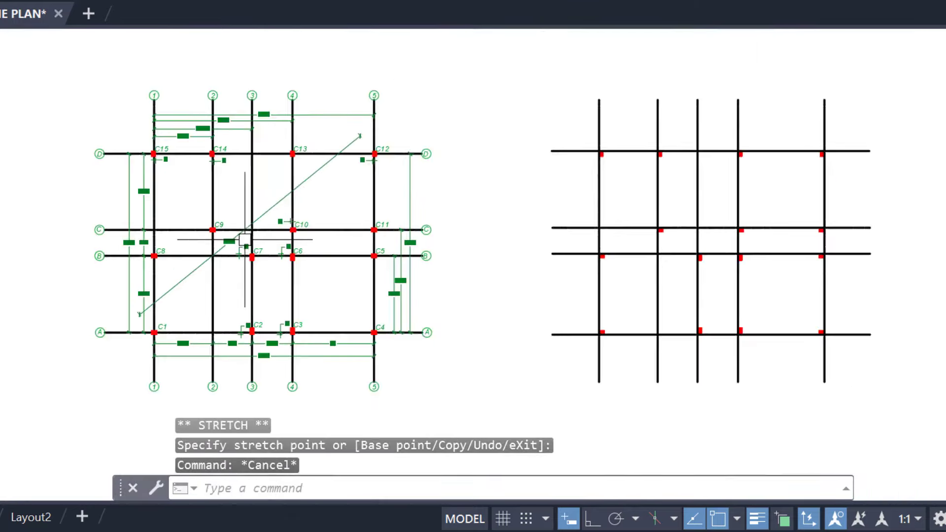
pyautogui.scroll(2, 384, 243)
pyautogui.moveTo(743, 287); pyautogui.dragTo(726, 314, button='middle')
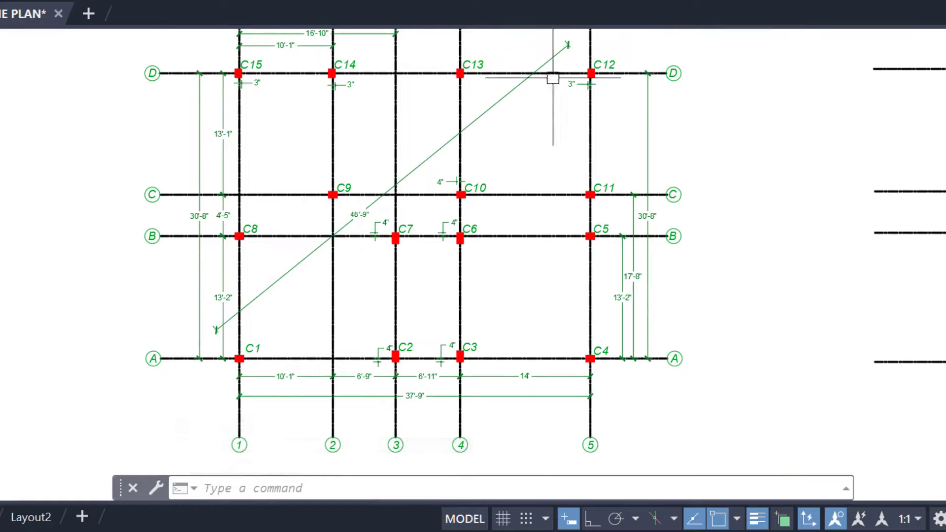
pyautogui.scroll(4, 361, 230)
pyautogui.click(262, 119)
pyautogui.click(405, 183)
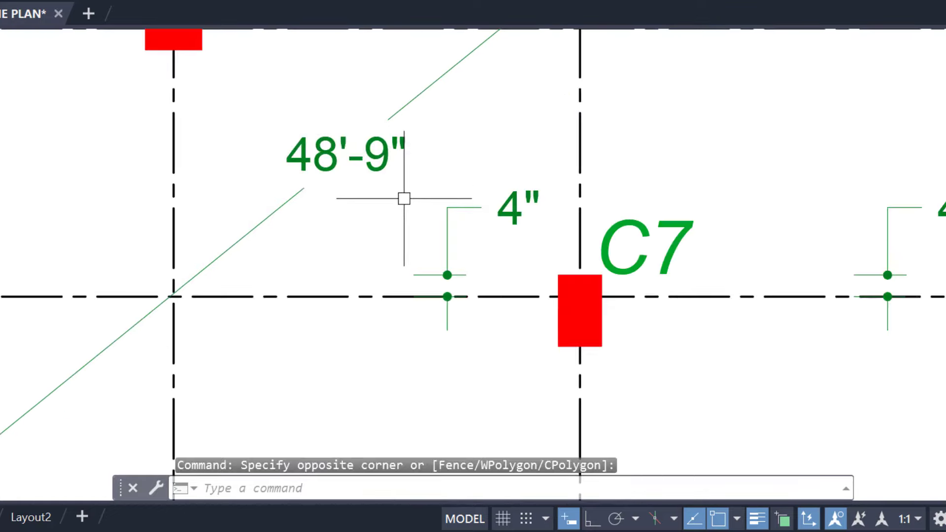
pyautogui.click(266, 116)
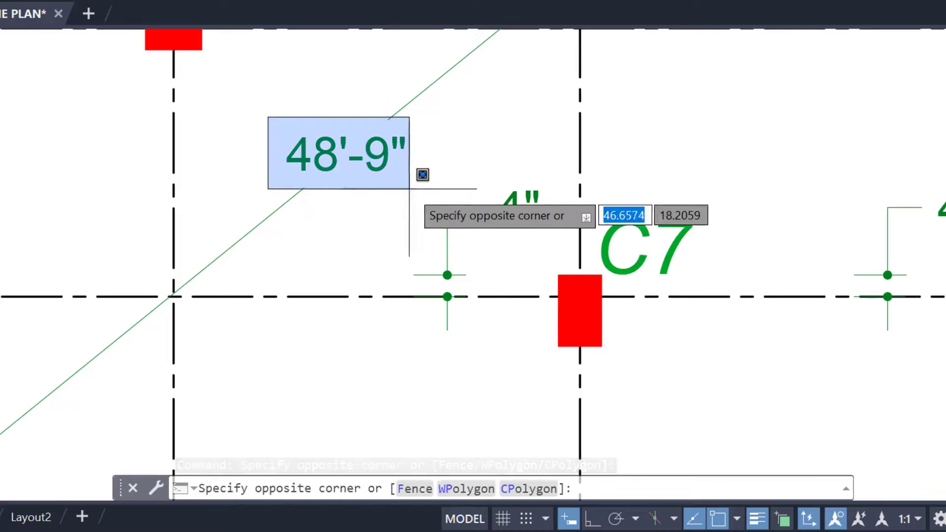
pyautogui.click(413, 197)
pyautogui.click(271, 110)
pyautogui.click(424, 209)
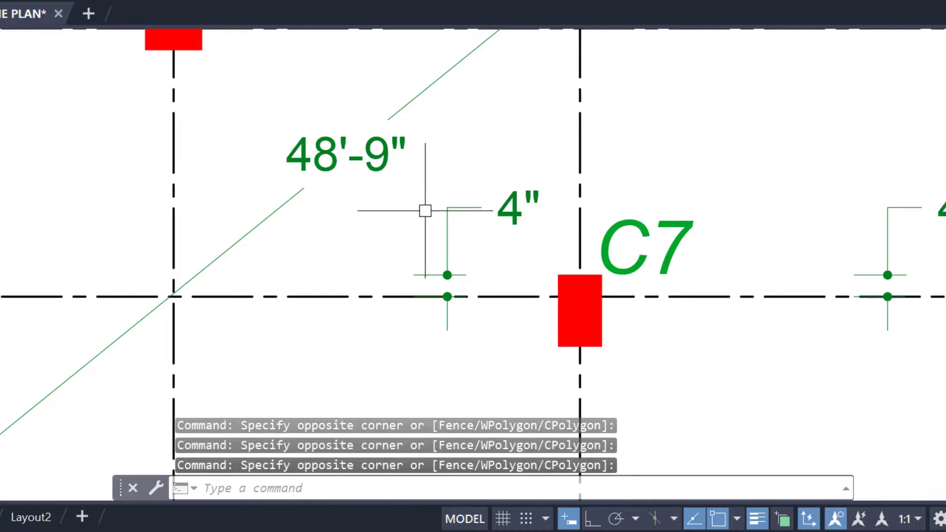
pyautogui.scroll(-6, 425, 209)
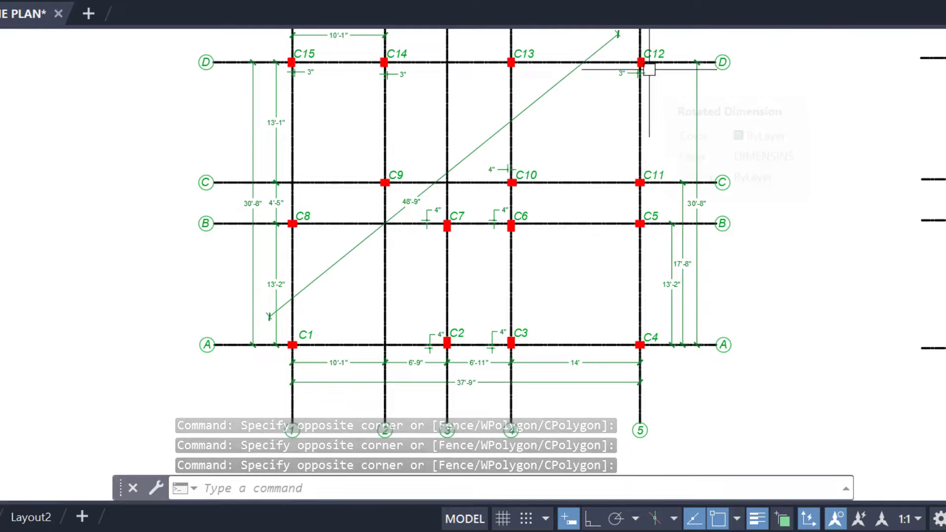
pyautogui.scroll(4, 432, 170)
pyautogui.scroll(2, 421, 279)
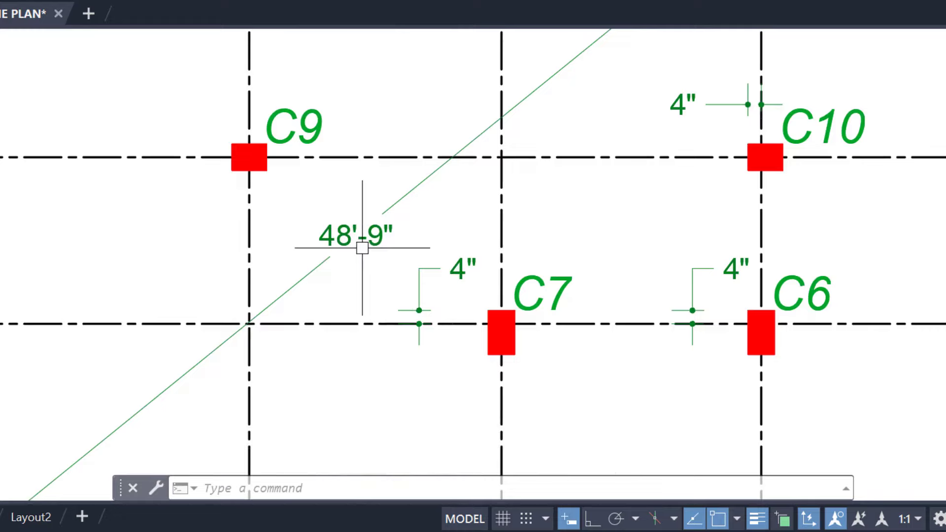
pyautogui.scroll(-8, 365, 234)
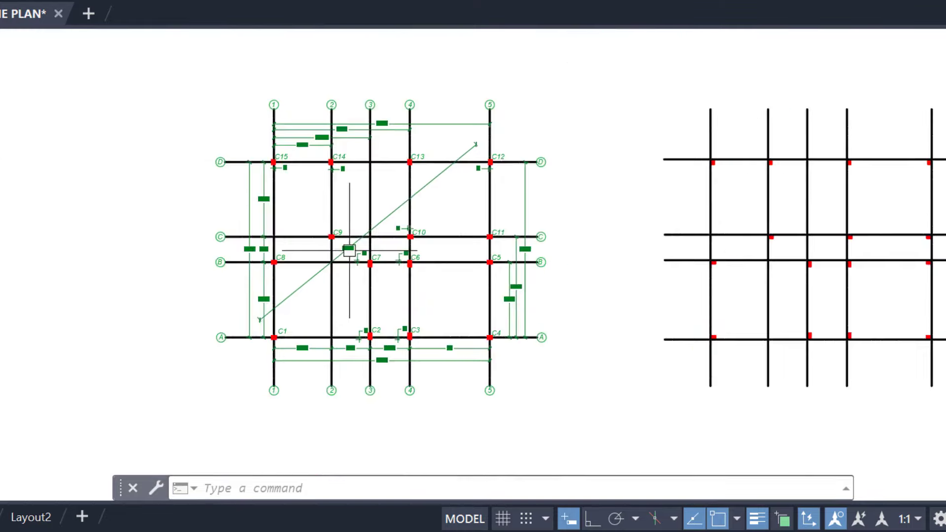
# Step: Examine the grid spacings and column offset dimensions around columns C15, C14, C9 and C1
pyautogui.scroll(4, 256, 147)
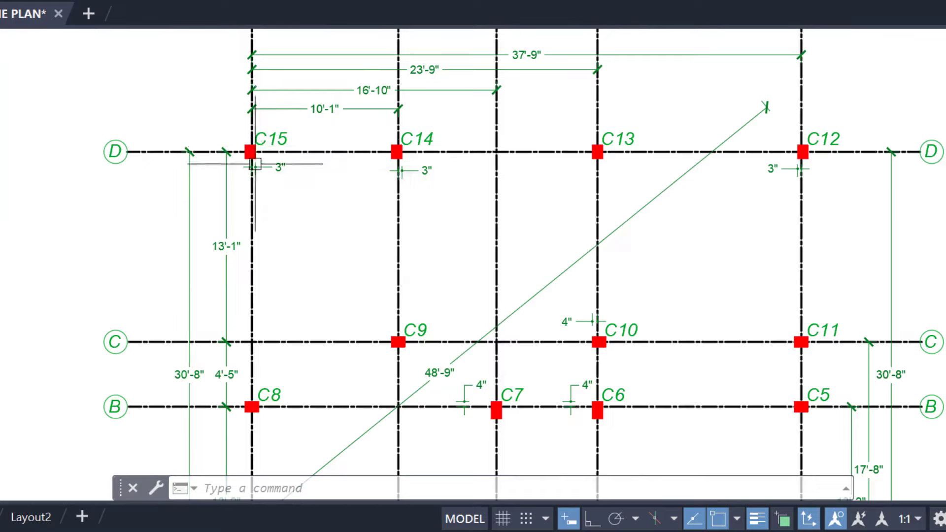
pyautogui.scroll(2, 254, 164)
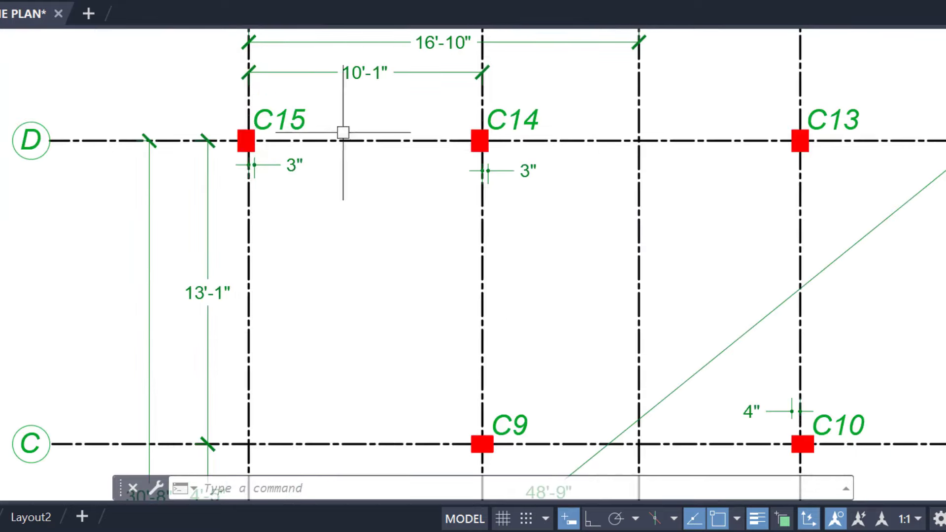
pyautogui.scroll(-2, 250, 123)
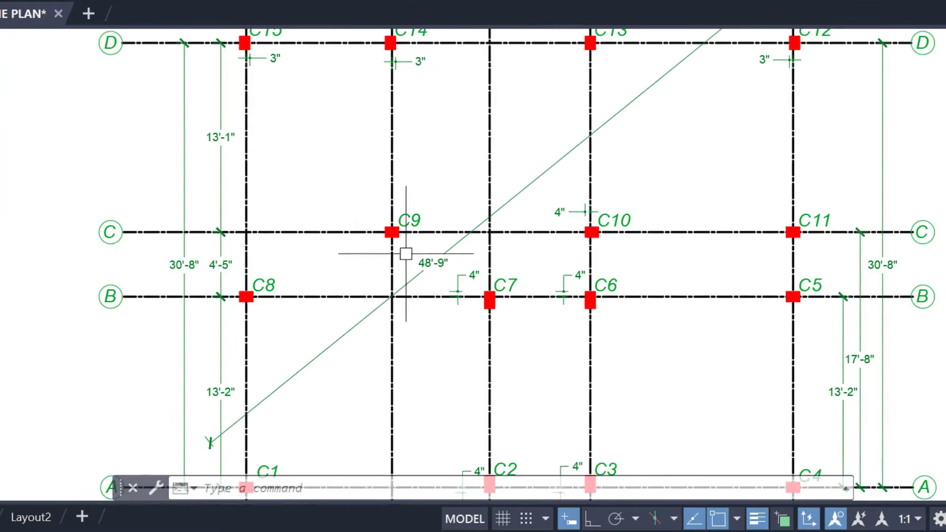
pyautogui.scroll(2, 406, 254)
pyautogui.scroll(-2, 353, 414)
pyautogui.moveTo(353, 414); pyautogui.dragTo(324, 213, button='middle')
pyautogui.scroll(2, 222, 354)
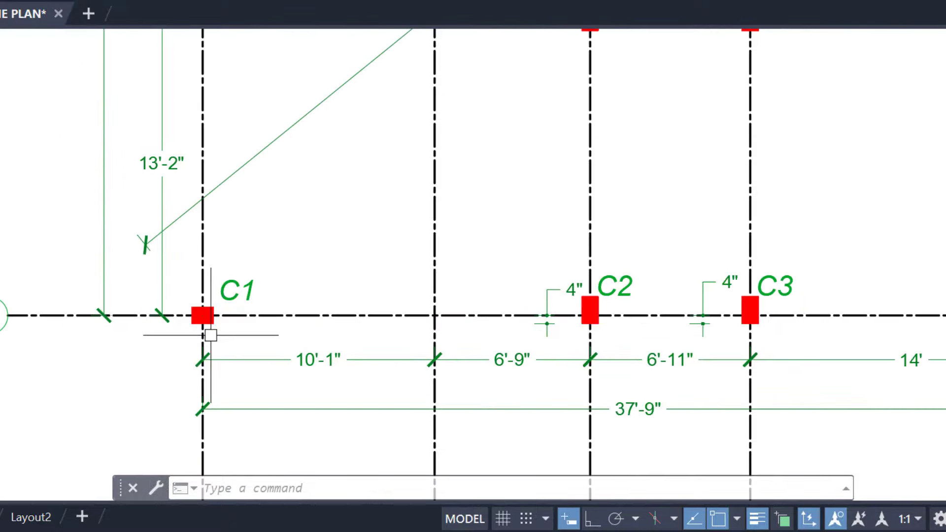
pyautogui.scroll(2, 213, 328)
pyautogui.scroll(-2, 234, 273)
pyautogui.scroll(1, 241, 266)
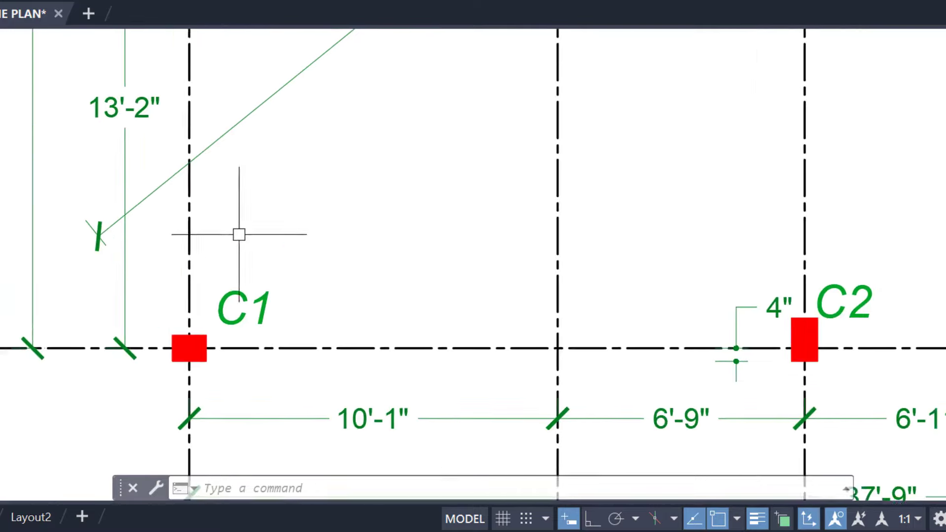
# Step: Draw a sloping line from grid line 1 to grid line A beside column C1 to illustrate the 3-4-5 triangle, and erase it
pyautogui.press('Return')
pyautogui.click(202, 150)
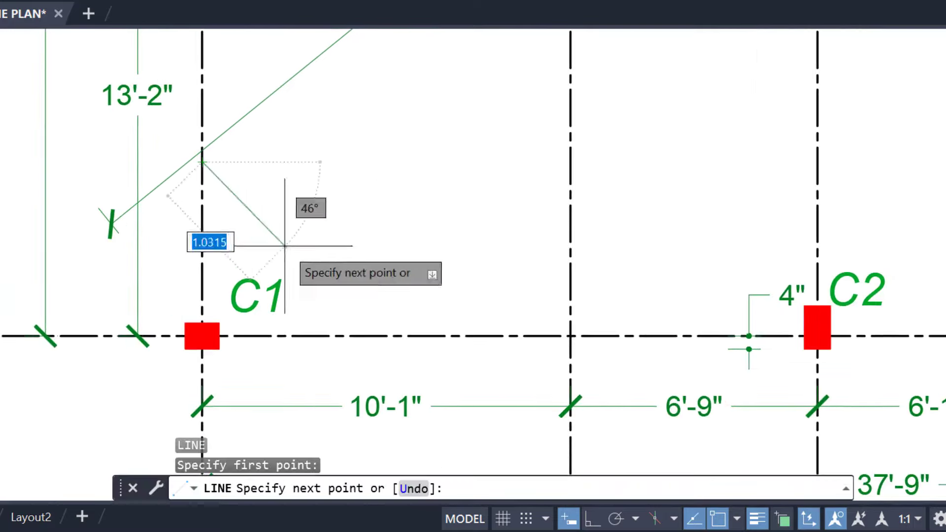
pyautogui.press('Escape')
pyautogui.moveTo(378, 297); pyautogui.dragTo(444, 272, button='middle')
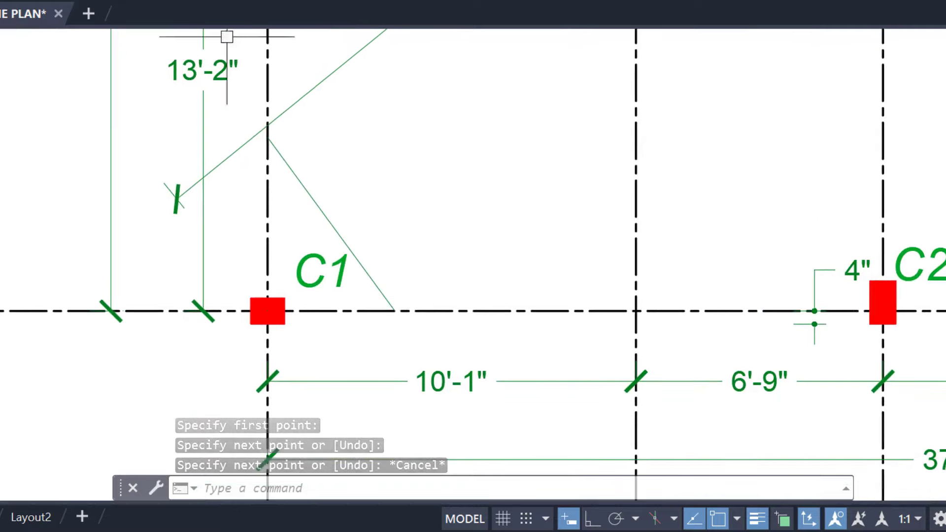
pyautogui.scroll(2, 340, 345)
pyautogui.moveTo(418, 289); pyautogui.dragTo(446, 384, button='middle')
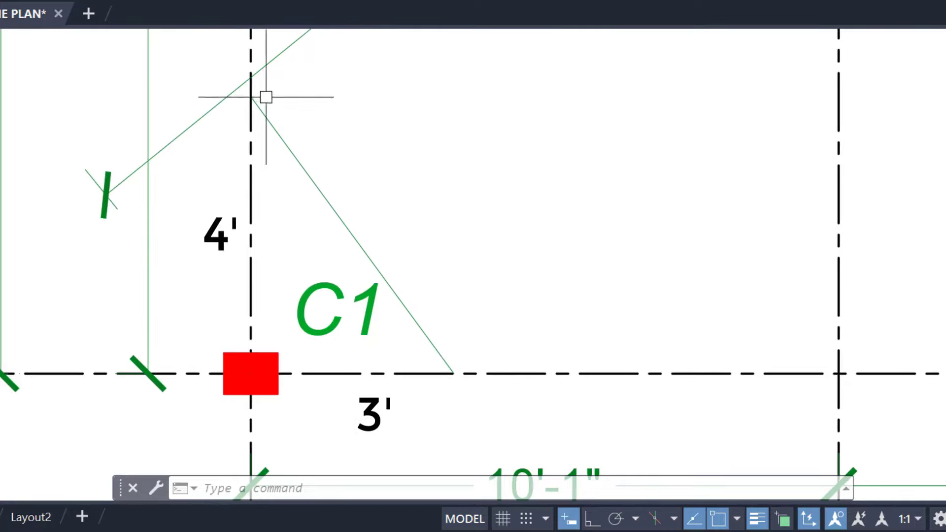
pyautogui.scroll(2, 374, 169)
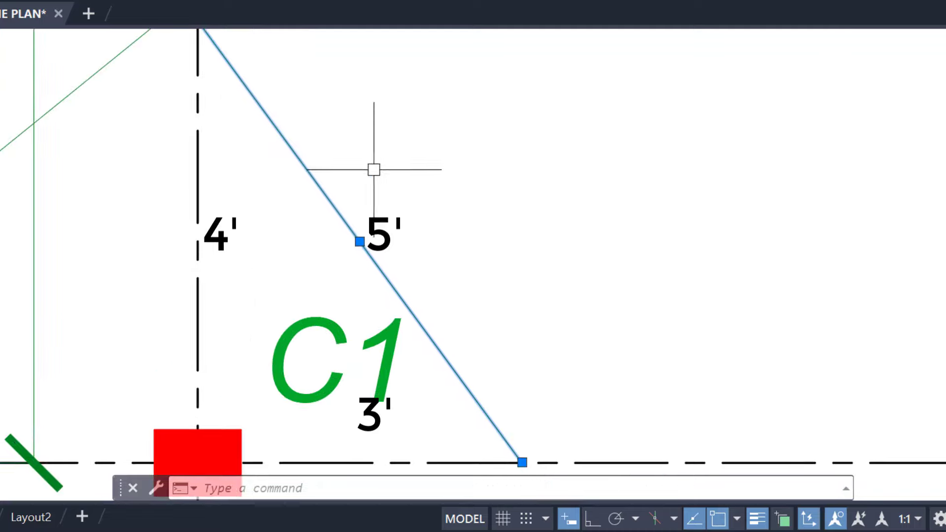
pyautogui.scroll(-2, 384, 202)
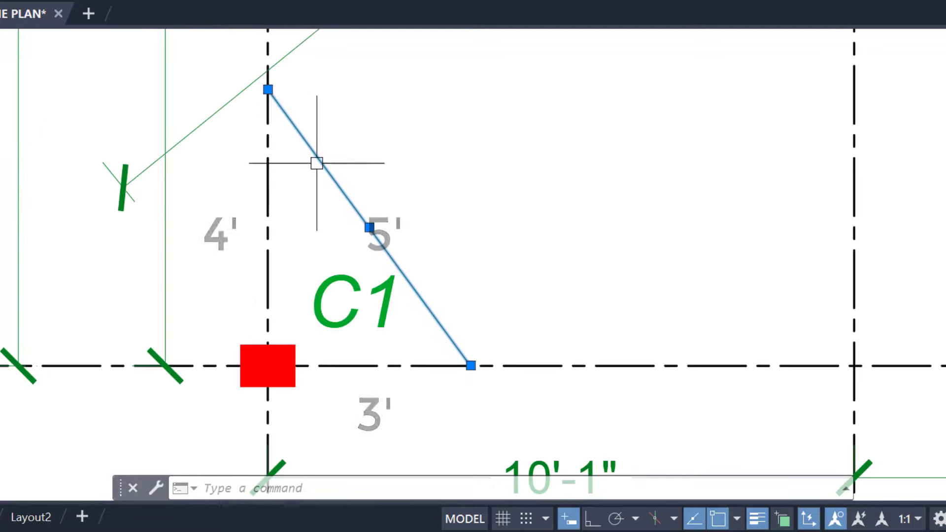
pyautogui.press('Delete')
# Step: Move the C1–C12 diagonal dimension line so that it runs through the centre of column C1
pyautogui.scroll(-2, 324, 181)
pyautogui.moveTo(325, 181)
pyautogui.mouseDown(button='middle')
pyautogui.moveTo(270, 294)
pyautogui.moveTo(227, 270)
pyautogui.mouseUp(button='middle')
pyautogui.scroll(-1, 270, 294)
pyautogui.click(277, 249)
pyautogui.scroll(2, 227, 313)
pyautogui.click(210, 233)
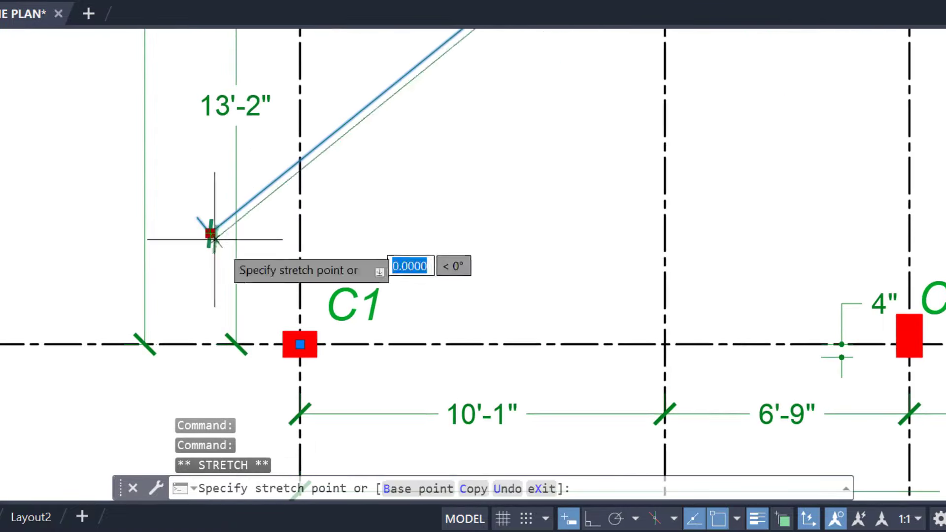
pyautogui.click(299, 344)
pyautogui.scroll(-5, 291, 316)
pyautogui.press('Escape')
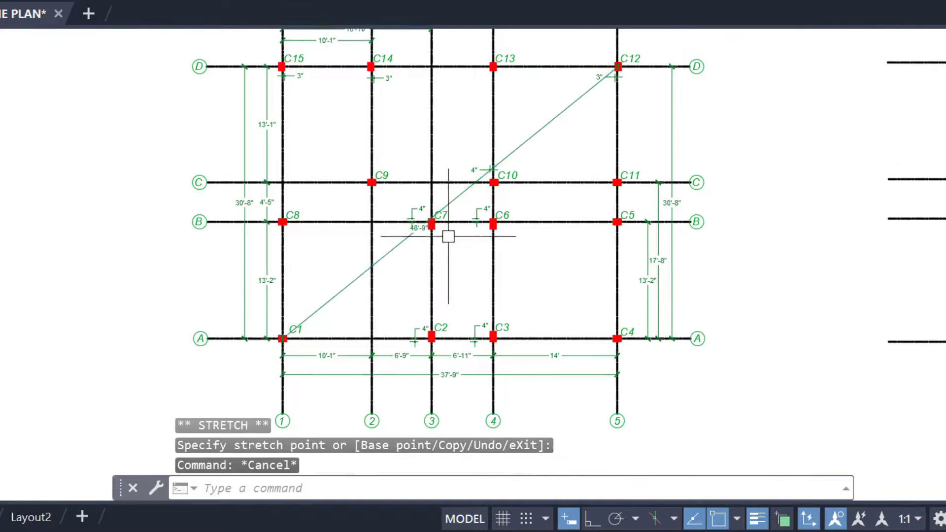
# Step: Shift the C1–C12 diagonal dimension's text along its line towards C1, clear of column C7
pyautogui.scroll(5, 367, 230)
pyautogui.click(363, 207)
pyautogui.click(359, 205)
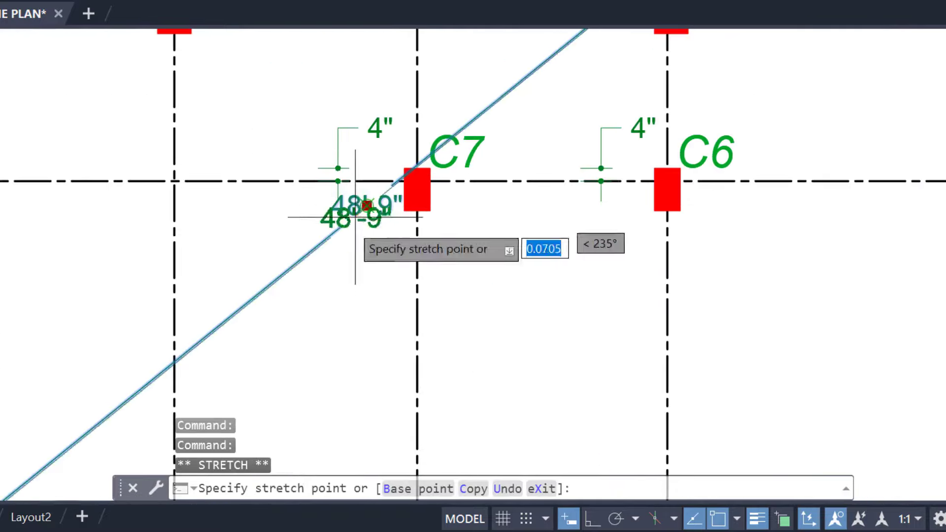
pyautogui.scroll(-1, 255, 329)
pyautogui.moveTo(256, 329)
pyautogui.mouseDown(button='middle')
pyautogui.moveTo(289, 232)
pyautogui.moveTo(298, 268)
pyautogui.mouseUp(button='middle')
pyautogui.press('Escape')
# Step: Add an aligned dimension from the centre of column C15 to the centre of column C4, placed directly on the diagonal
pyautogui.scroll(-4, 289, 228)
pyautogui.write('dal')
pyautogui.press('Return')
pyautogui.scroll(4, 223, 44)
pyautogui.scroll(4, 121, 94)
pyautogui.click(153, 159)
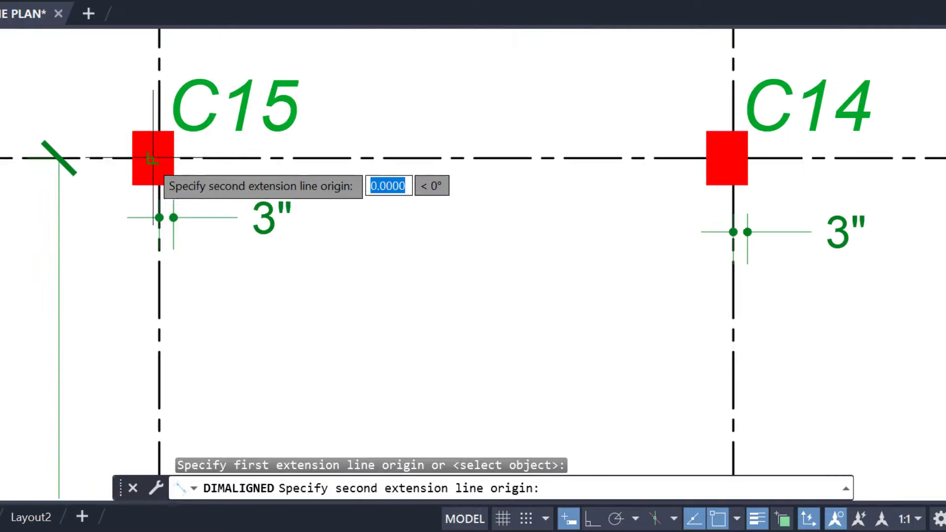
pyautogui.scroll(-4, 153, 158)
pyautogui.moveTo(413, 275); pyautogui.dragTo(392, 201, button='middle')
pyautogui.scroll(5, 437, 220)
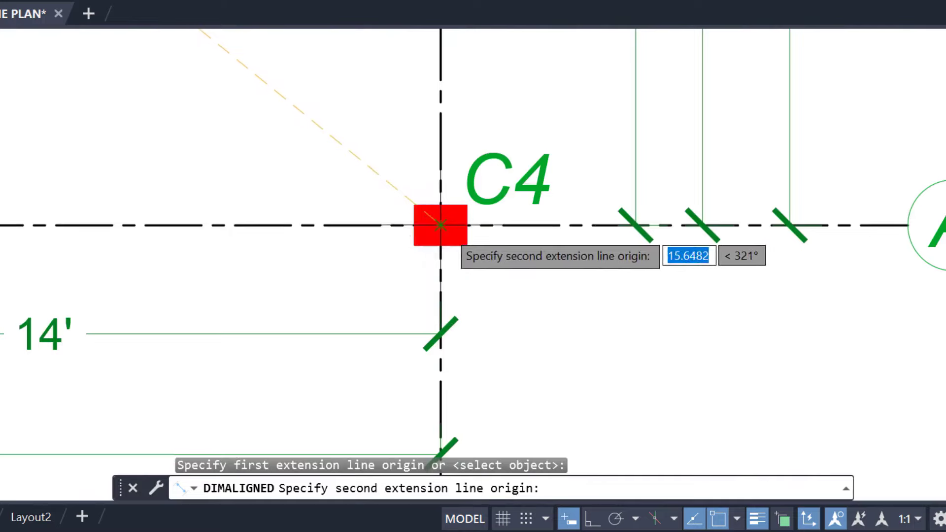
pyautogui.click(440, 225)
pyautogui.scroll(-5, 348, 201)
pyautogui.moveTo(338, 169); pyautogui.dragTo(496, 302, button='middle')
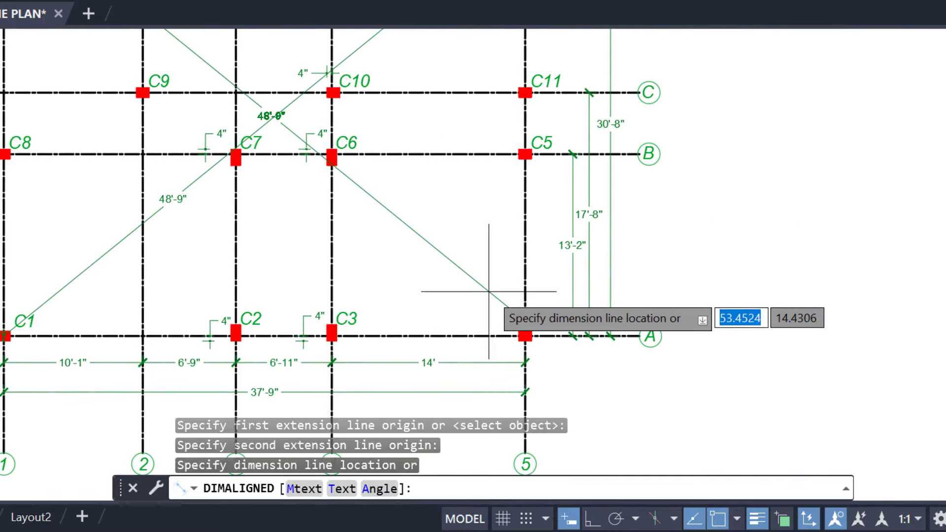
pyautogui.click(480, 294)
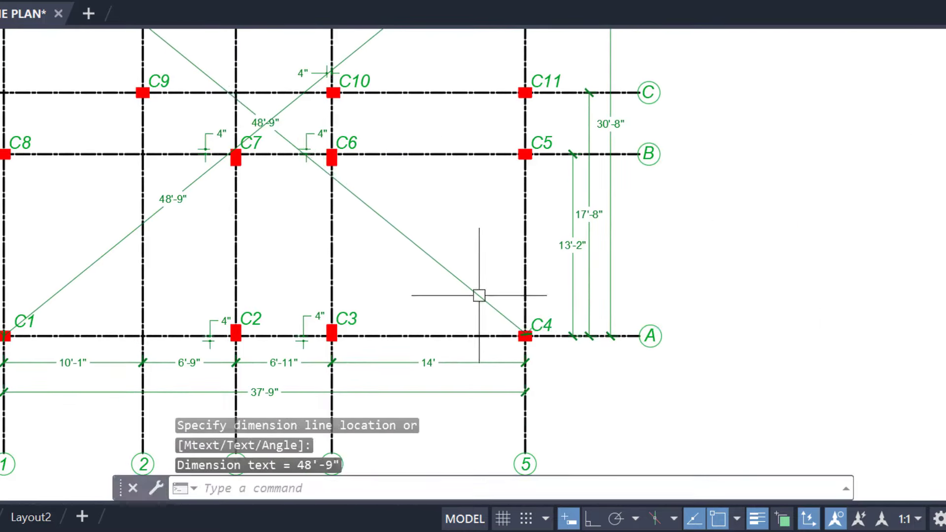
# Step: Shift the C15–C4 diagonal dimension's text up along its line, away from the crossing with the other diagonal
pyautogui.scroll(6, 268, 134)
pyautogui.moveTo(253, 127); pyautogui.dragTo(358, 213, button='middle')
pyautogui.click(349, 192)
pyautogui.click(340, 187)
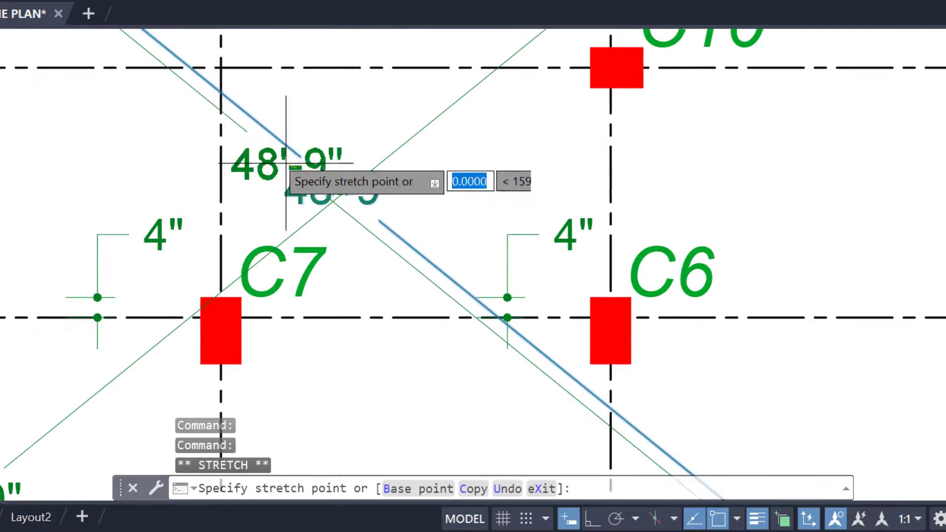
pyautogui.click(283, 129)
pyautogui.scroll(-6, 281, 133)
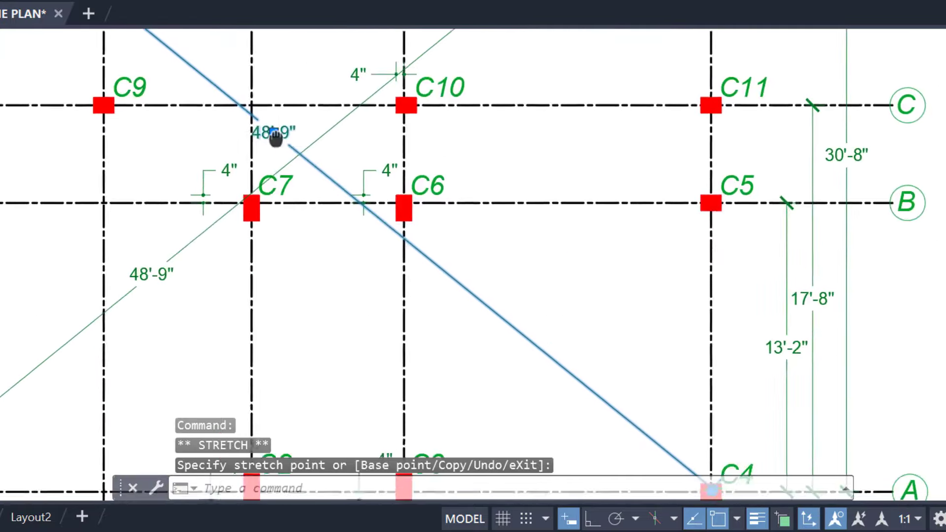
pyautogui.moveTo(277, 139); pyautogui.dragTo(331, 97, button='middle')
pyautogui.press('Escape')
pyautogui.moveTo(410, 238)
pyautogui.mouseDown(button='middle')
pyautogui.moveTo(511, 321)
pyautogui.moveTo(448, 366)
pyautogui.mouseUp(button='middle')
pyautogui.scroll(-1, 511, 321)
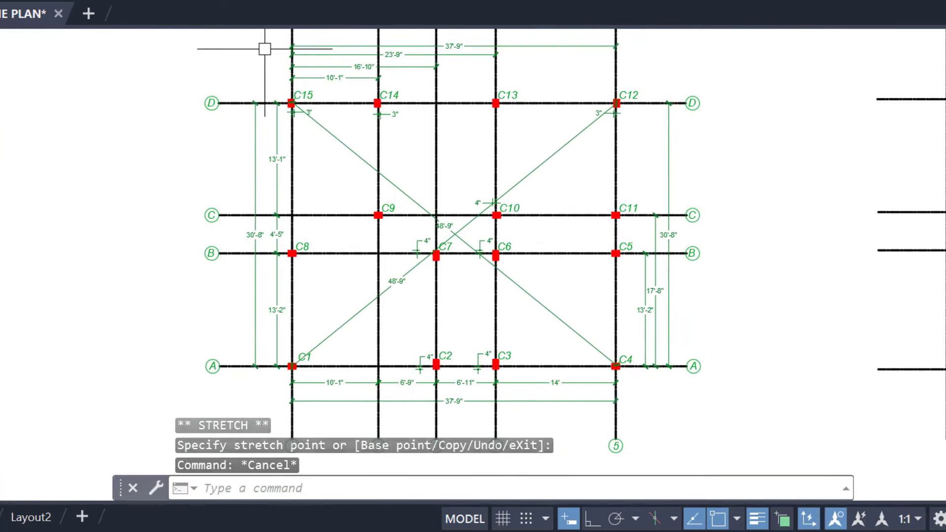
# Step: Draw a rectangle around the column grid, from above and outside column C15 to below and outside column C4
pyautogui.moveTo(179, 109); pyautogui.dragTo(164, 205, button='middle')
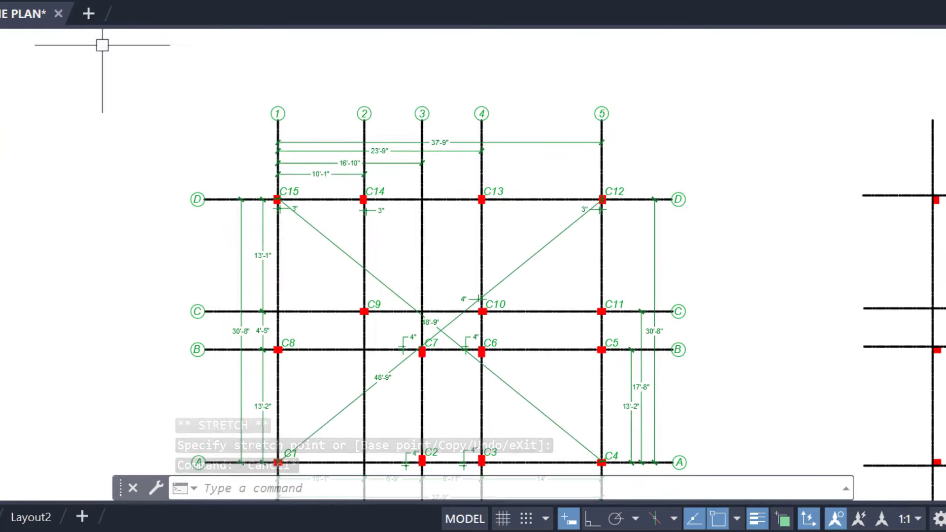
pyautogui.write('rec')
pyautogui.press('Return')
pyautogui.click(243, 159)
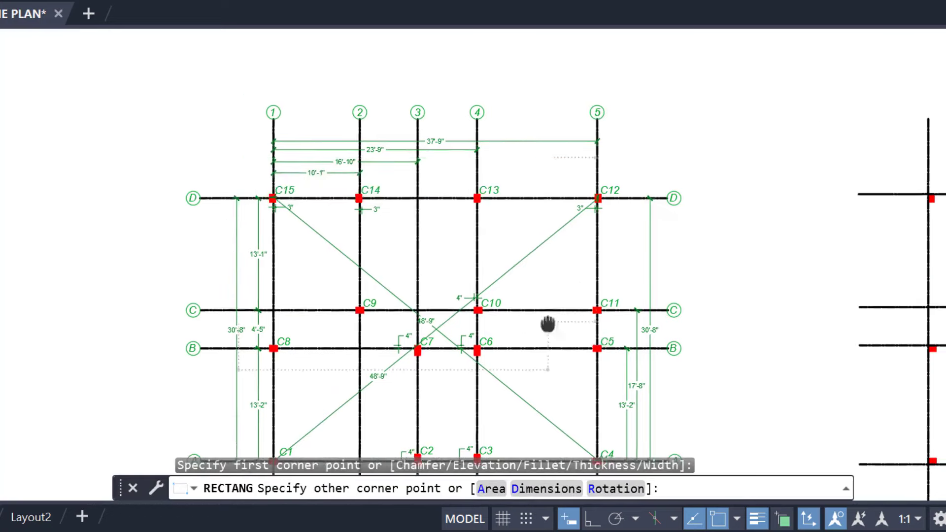
pyautogui.moveTo(545, 324); pyautogui.dragTo(484, 159, button='middle')
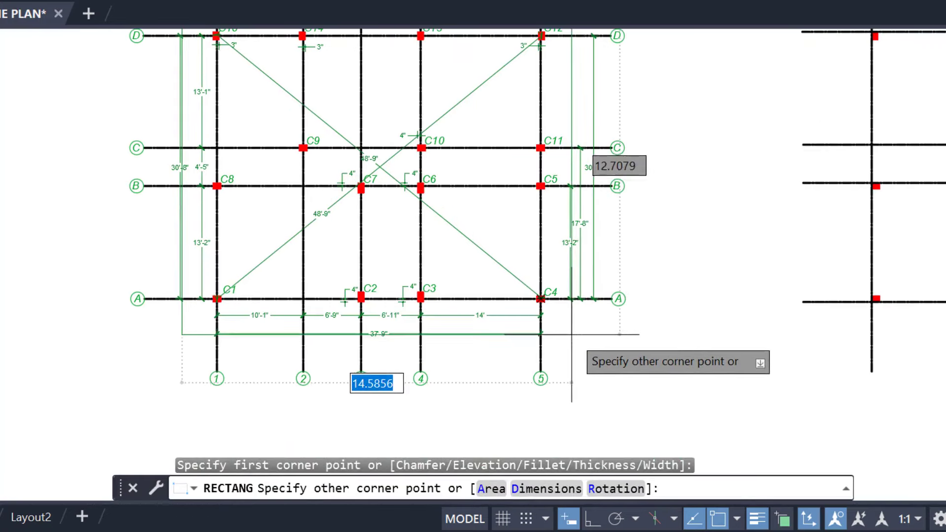
pyautogui.click(574, 341)
# Step: Change the colour of the surrounding rectangle to red
pyautogui.click(545, 341)
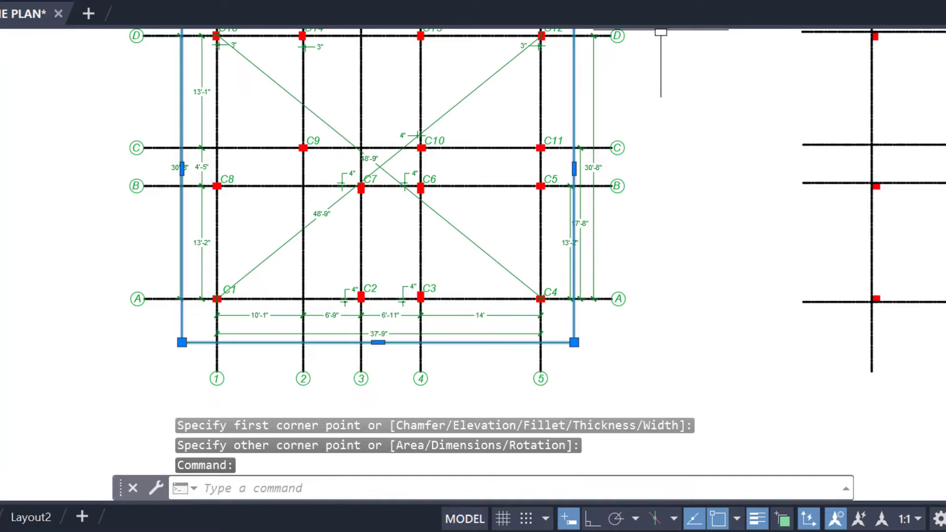
pyautogui.click(852, 1)
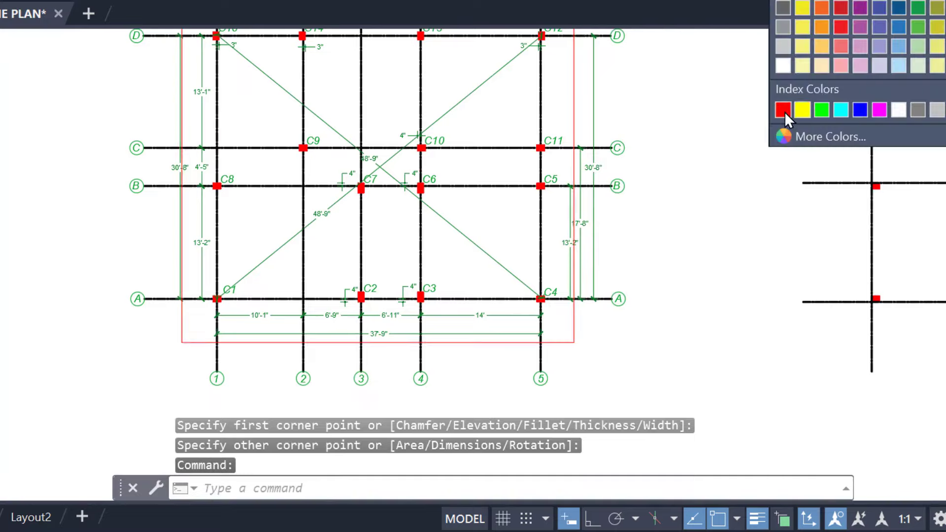
pyautogui.click(784, 112)
pyautogui.press('Escape')
# Step: Add aligned dimensions from grid line A to the rectangle's lower edge and from its left edge to grid line 1
pyautogui.scroll(6, 202, 352)
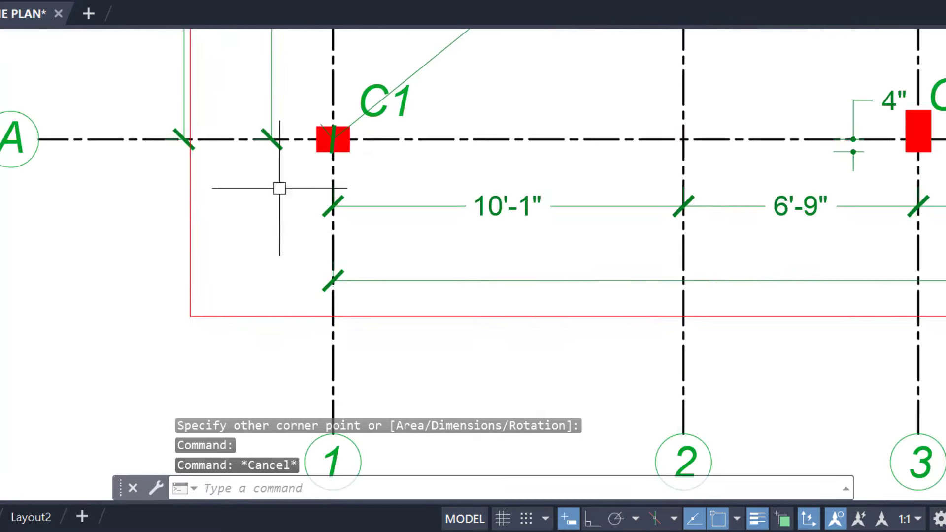
pyautogui.write('dal')
pyautogui.press('Return')
pyautogui.click(253, 140)
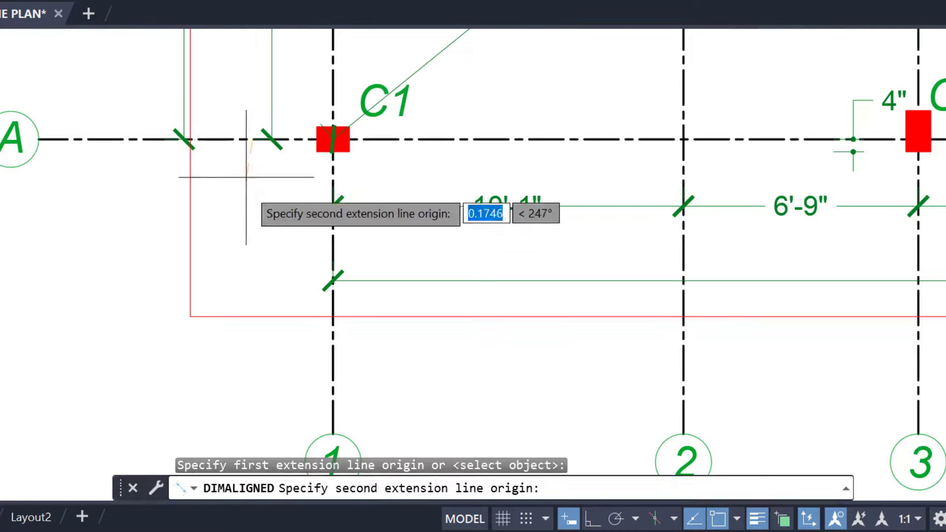
pyautogui.click(253, 316)
pyautogui.click(253, 257)
pyautogui.press('Return')
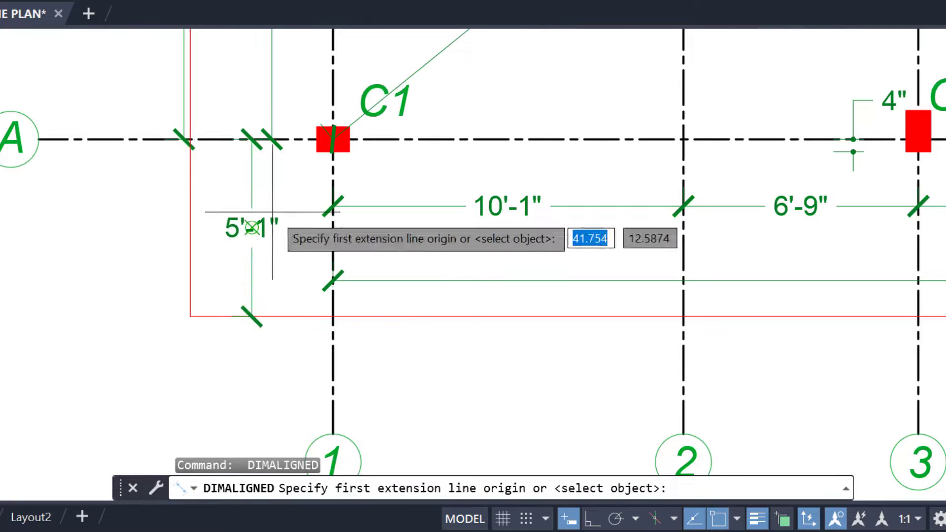
pyautogui.click(191, 271)
pyautogui.click(327, 266)
pyautogui.click(327, 276)
# Step: Add an aligned dimension from the rectangle's lower-left corner to the centre of column C1
pyautogui.press('Return')
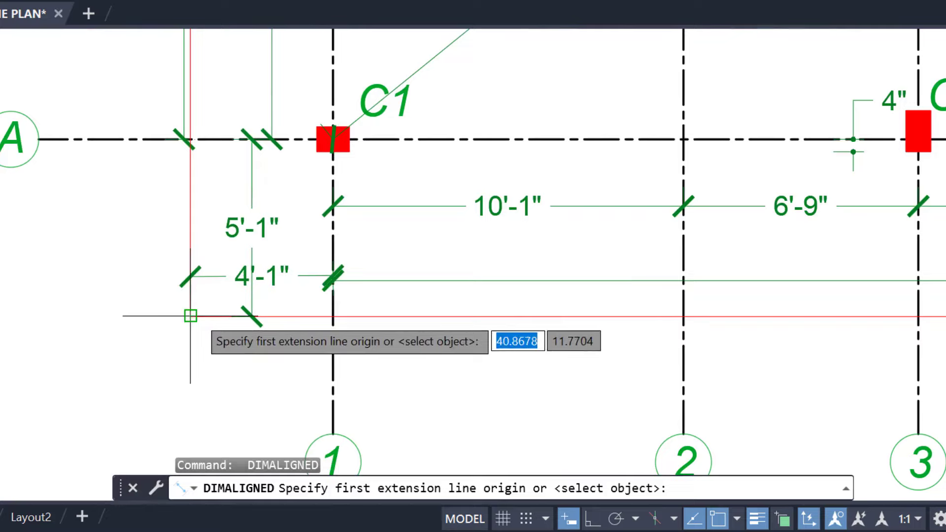
pyautogui.scroll(4, 189, 365)
pyautogui.scroll(-3, 200, 288)
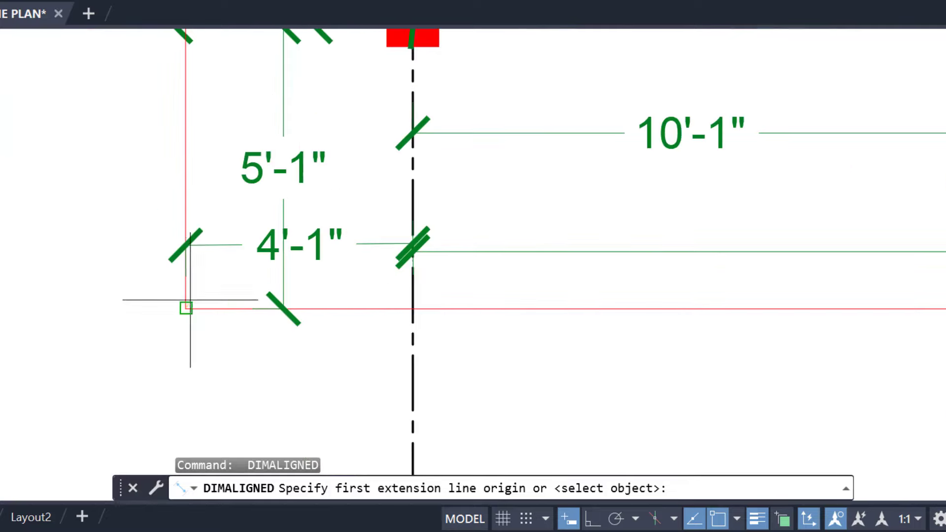
pyautogui.click(186, 305)
pyautogui.scroll(3, 275, 158)
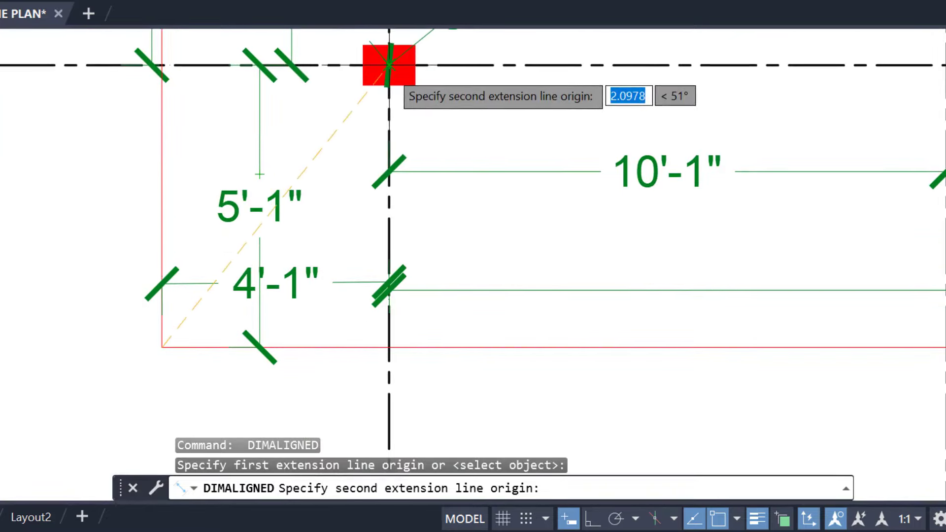
pyautogui.click(389, 64)
pyautogui.click(339, 163)
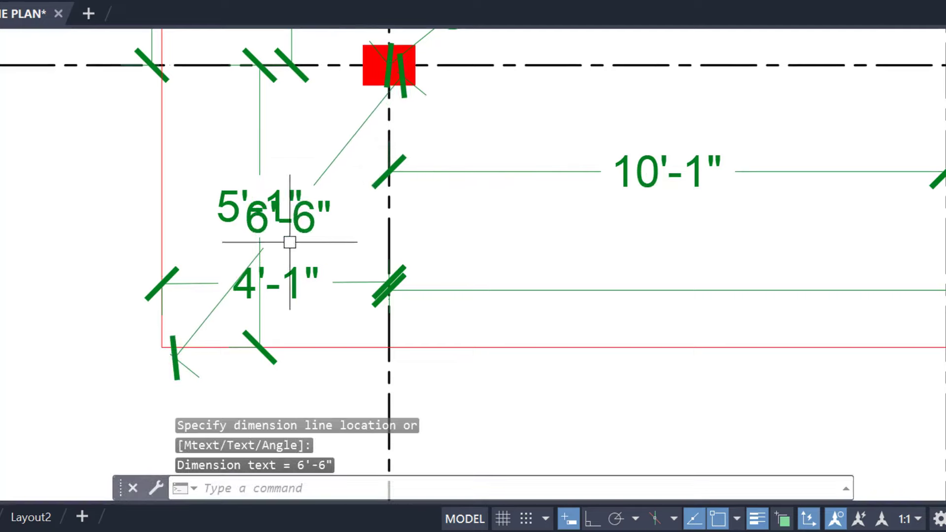
# Step: Move the corner-to-C1 diagonal dimension up and to the left, clear of the offset dimension texts
pyautogui.click(306, 225)
pyautogui.click(288, 217)
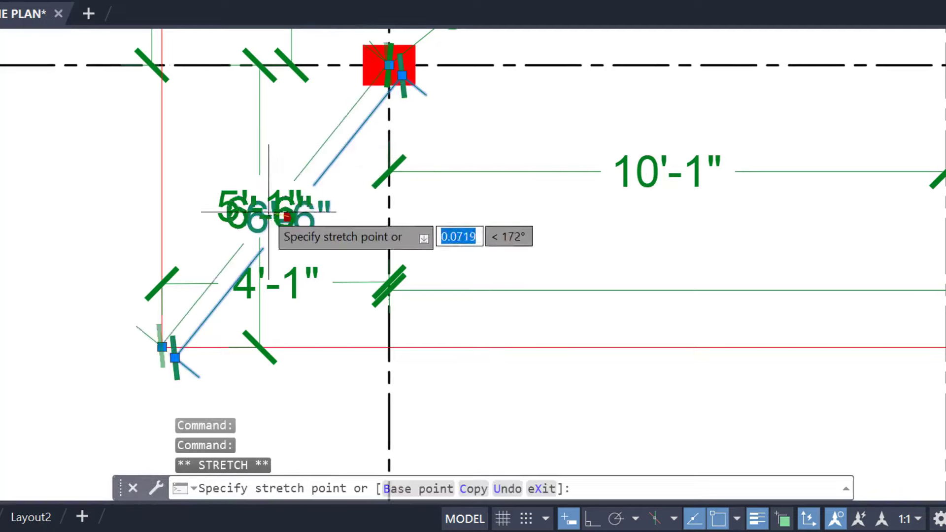
pyautogui.click(215, 167)
pyautogui.press('Escape')
pyautogui.scroll(-1, 331, 169)
pyautogui.moveTo(332, 189); pyautogui.dragTo(338, 212, button='middle')
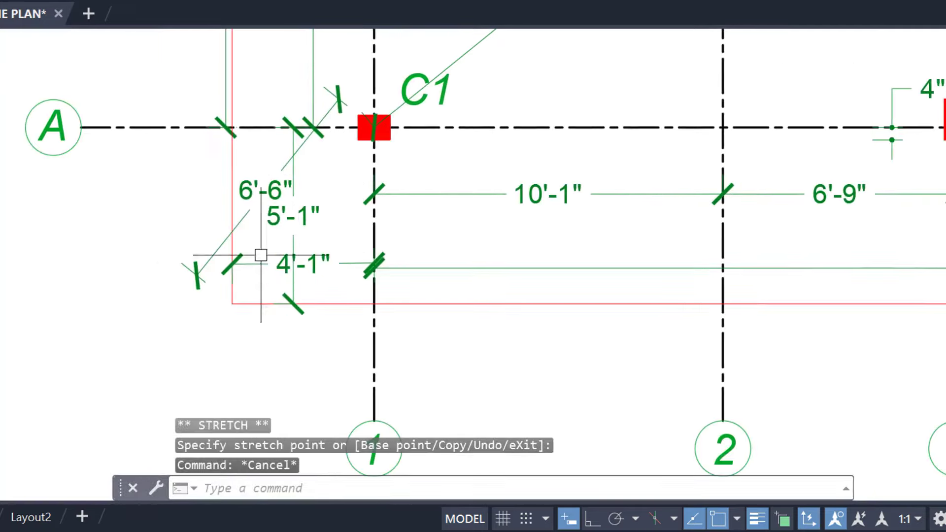
# Step: Erase the red rectangle together with its two offset dimensions and the corner-to-C1 diagonal dimension
pyautogui.click(334, 309)
pyautogui.press('Escape')
pyautogui.click(323, 180)
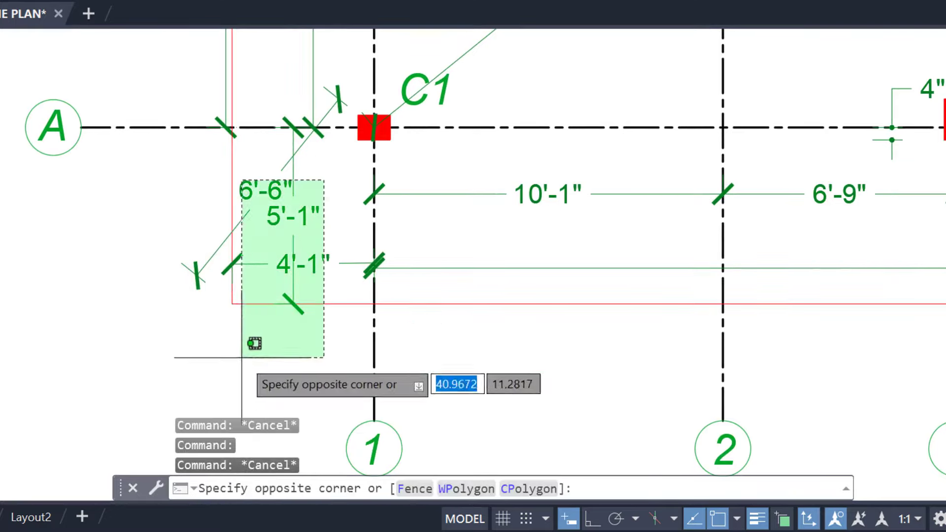
pyautogui.click(255, 342)
pyautogui.press('Delete')
pyautogui.scroll(-3, 237, 293)
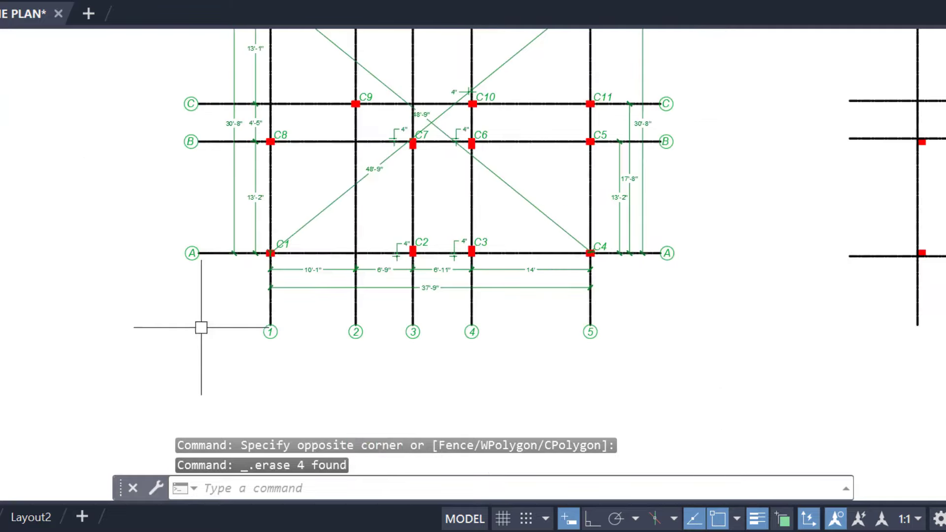
# Step: Review the dimensioned center line plan with its crossing diagonals and the unlabelled column grid beside it
pyautogui.moveTo(273, 359); pyautogui.dragTo(195, 489, button='middle')
pyautogui.moveTo(357, 228); pyautogui.dragTo(388, 224, button='middle')
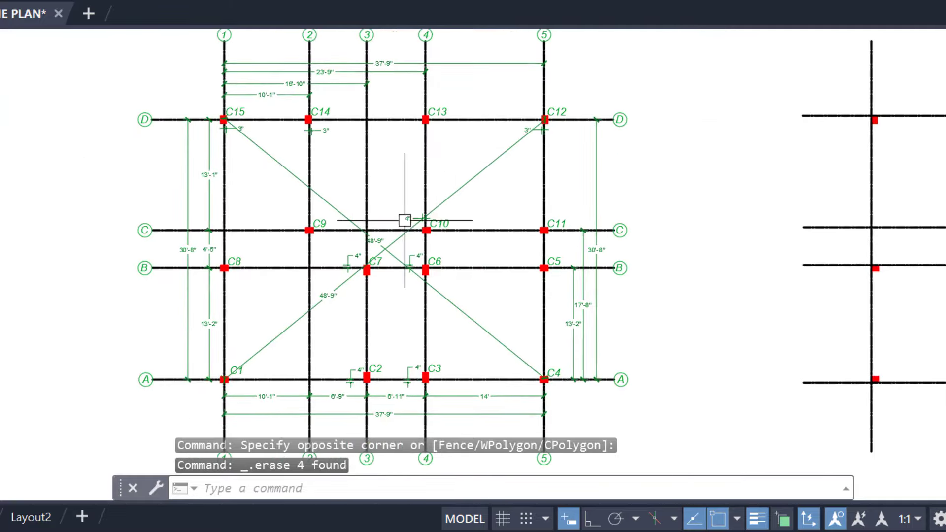
pyautogui.scroll(2, 418, 197)
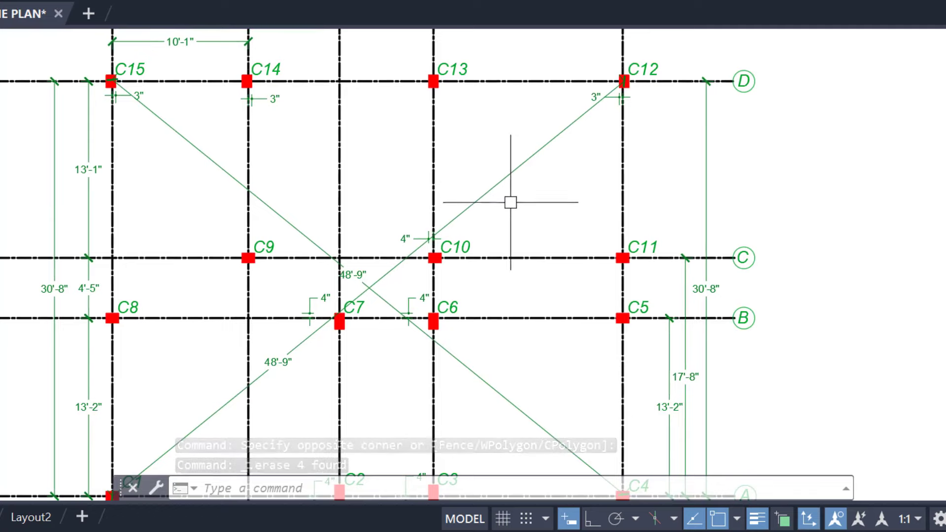
pyautogui.scroll(-2, 467, 186)
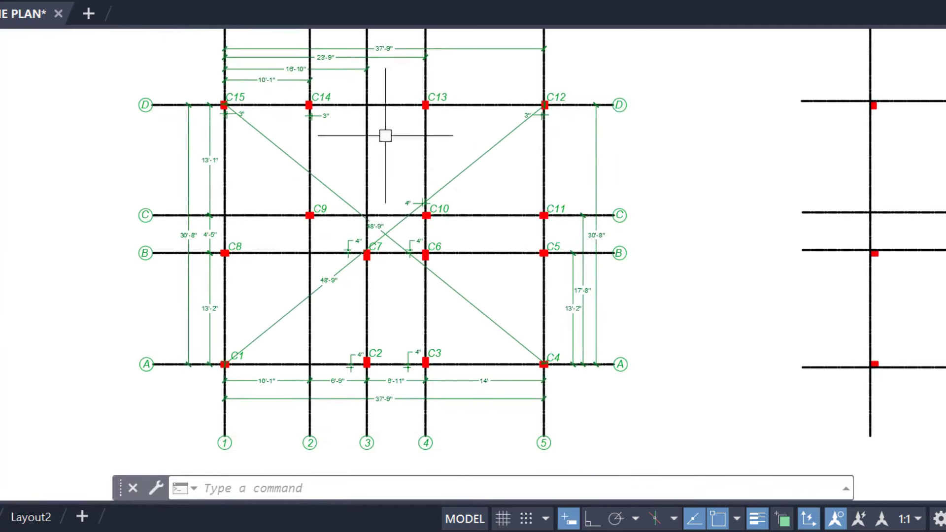
pyautogui.scroll(4, 320, 110)
pyautogui.moveTo(641, 203); pyautogui.dragTo(21, 296, button='middle')
pyautogui.click(554, 89)
pyautogui.click(897, 266)
pyautogui.scroll(-4, 215, 118)
pyautogui.moveTo(377, 122); pyautogui.dragTo(381, 120, button='middle')
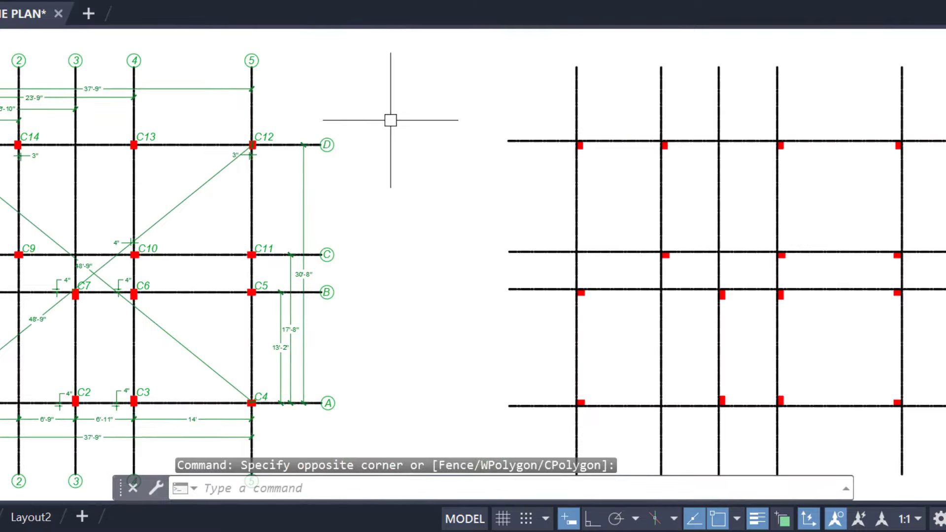
# Step: Examine the unlabelled column grid beside the dimensioned center line plan
pyautogui.moveTo(395, 192); pyautogui.dragTo(465, 154, button='middle')
pyautogui.scroll(1, 198, 147)
pyautogui.moveTo(198, 148)
pyautogui.mouseDown(button='middle')
pyautogui.moveTo(359, 179)
pyautogui.moveTo(94, 161)
pyautogui.mouseUp(button='middle')
pyautogui.scroll(-2, 359, 180)
pyautogui.scroll(1, 556, 134)
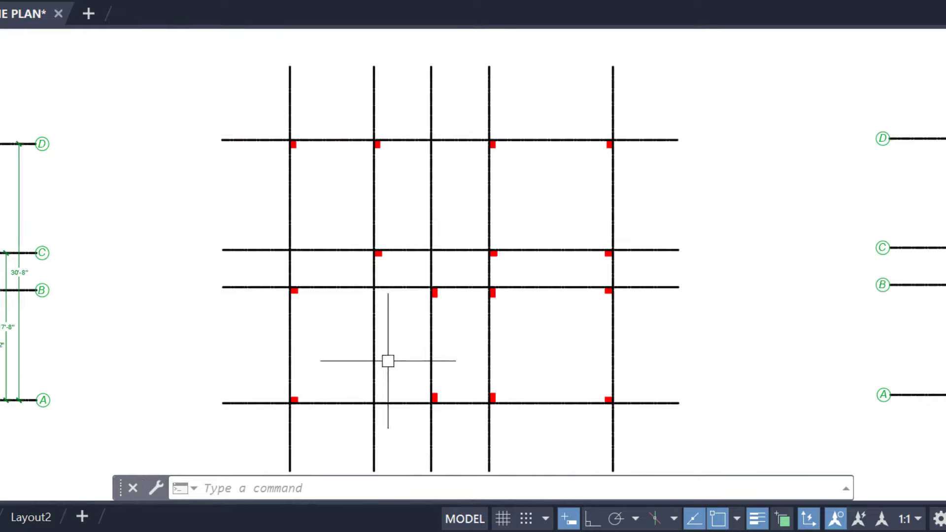
pyautogui.moveTo(388, 360); pyautogui.dragTo(411, 342, button='middle')
pyautogui.scroll(-1, 353, 288)
# Step: Copy row bubbles A to D from the dimensioned plan's left side to the left line ends of the unlabelled grid
pyautogui.moveTo(355, 283); pyautogui.dragTo(598, 264, button='middle')
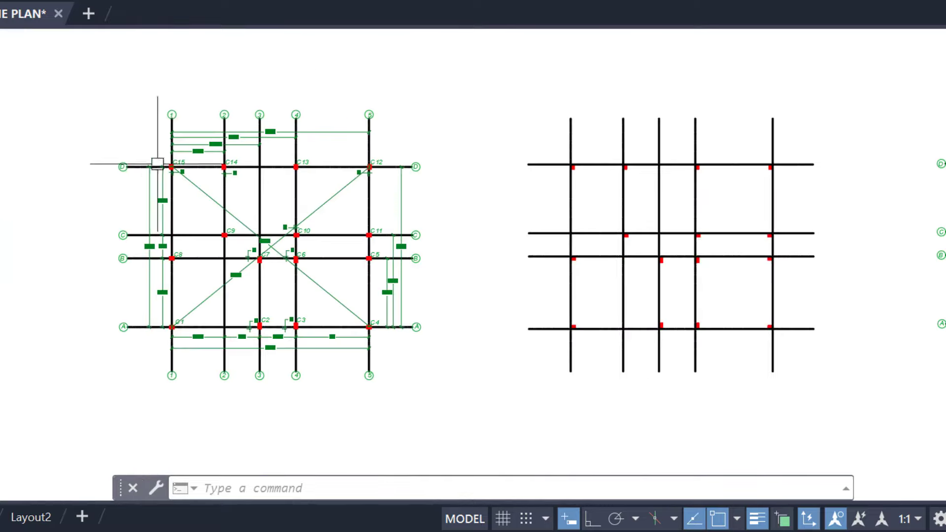
pyautogui.click(63, 163)
pyautogui.click(143, 382)
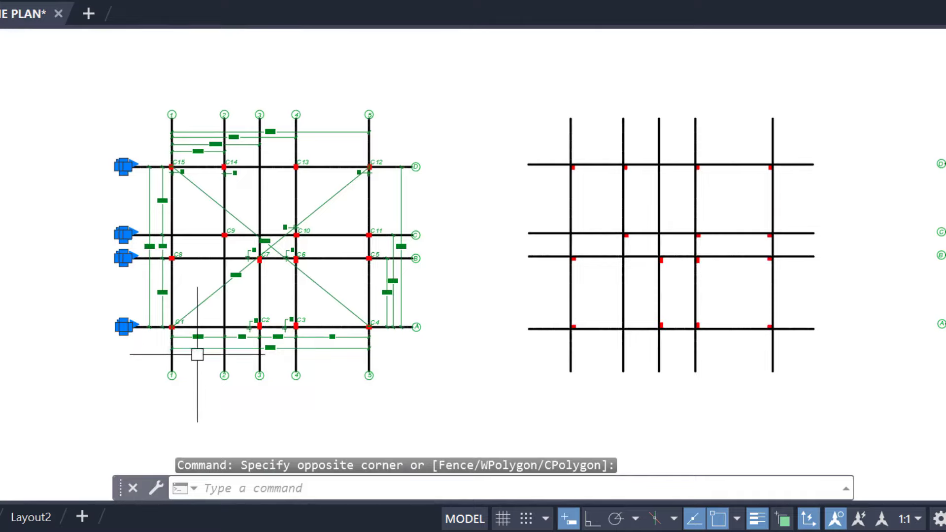
pyautogui.write('CO')
pyautogui.press('Return')
pyautogui.scroll(3, 121, 189)
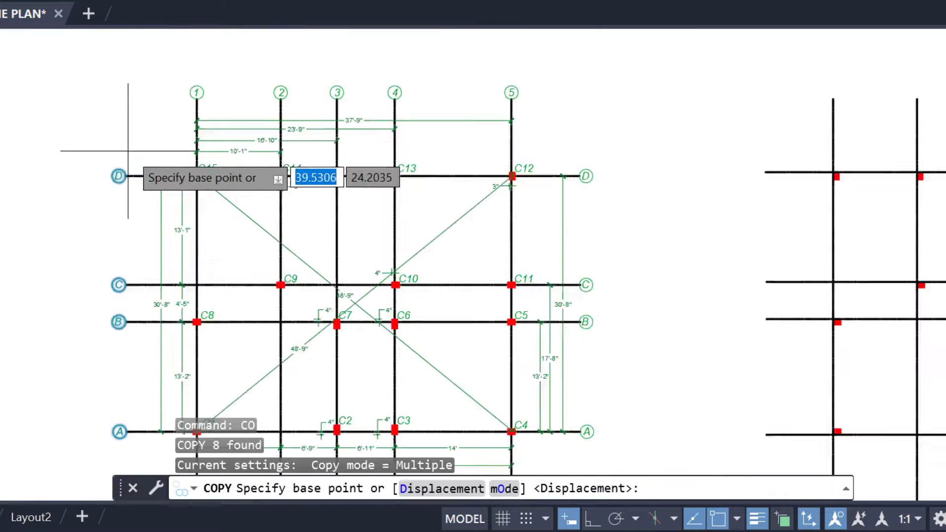
pyautogui.click(112, 190)
pyautogui.scroll(-2, 544, 203)
pyautogui.moveTo(891, 198); pyautogui.dragTo(378, 157, button='middle')
pyautogui.scroll(2, 394, 155)
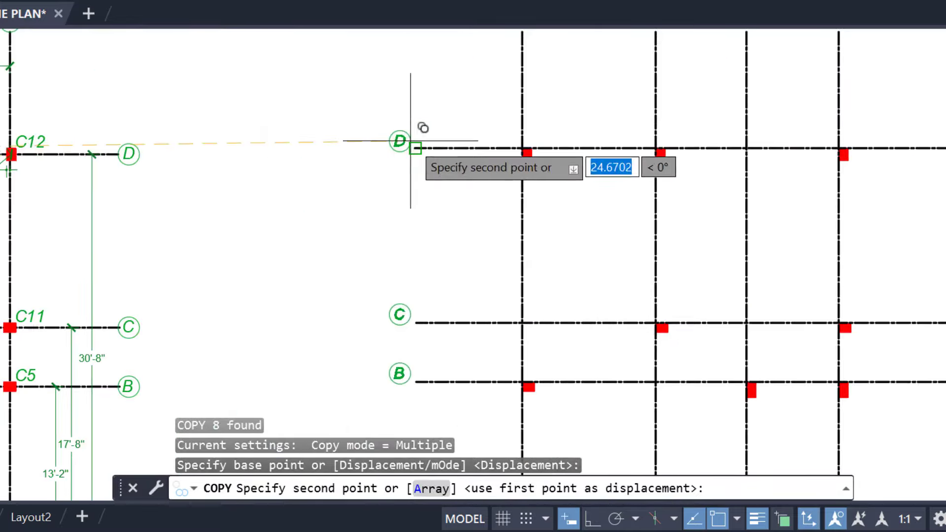
pyautogui.click(414, 148)
# Step: Place a second copy of row bubbles A to D beyond the grid and move it onto the right ends of the horizontal lines
pyautogui.scroll(-2, 341, 183)
pyautogui.moveTo(341, 183); pyautogui.dragTo(225, 95, button='middle')
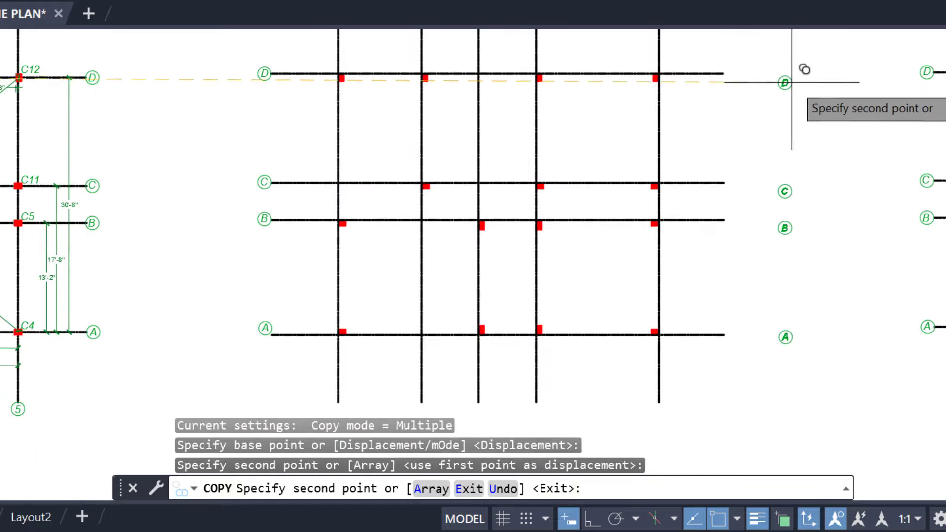
pyautogui.press('Escape')
pyautogui.click(743, 51)
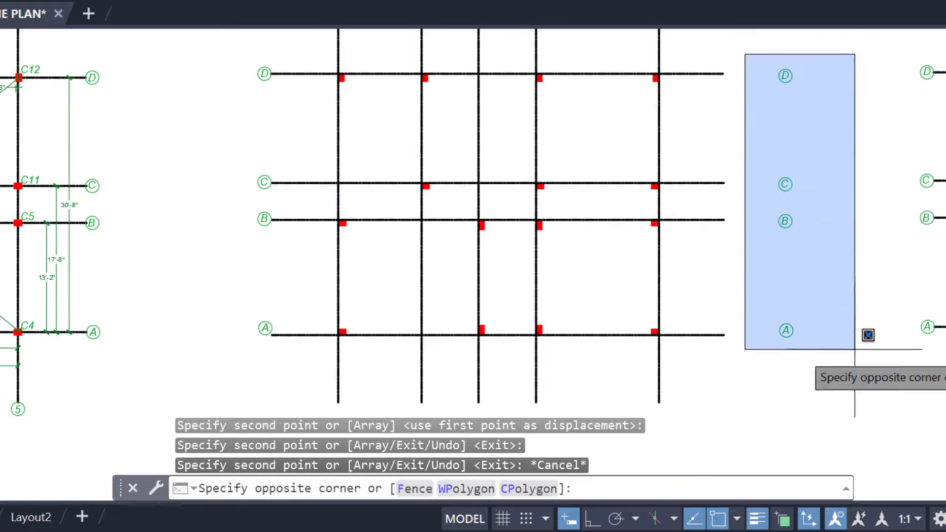
pyautogui.click(864, 330)
pyautogui.write('M')
pyautogui.press('Return')
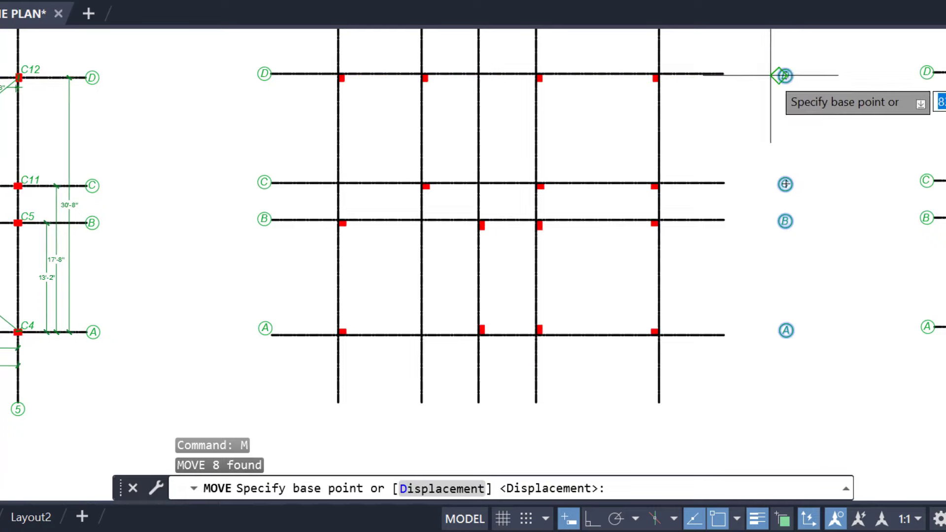
pyautogui.click(784, 76)
pyautogui.press('Escape')
pyautogui.moveTo(707, 139); pyautogui.dragTo(629, 152, button='middle')
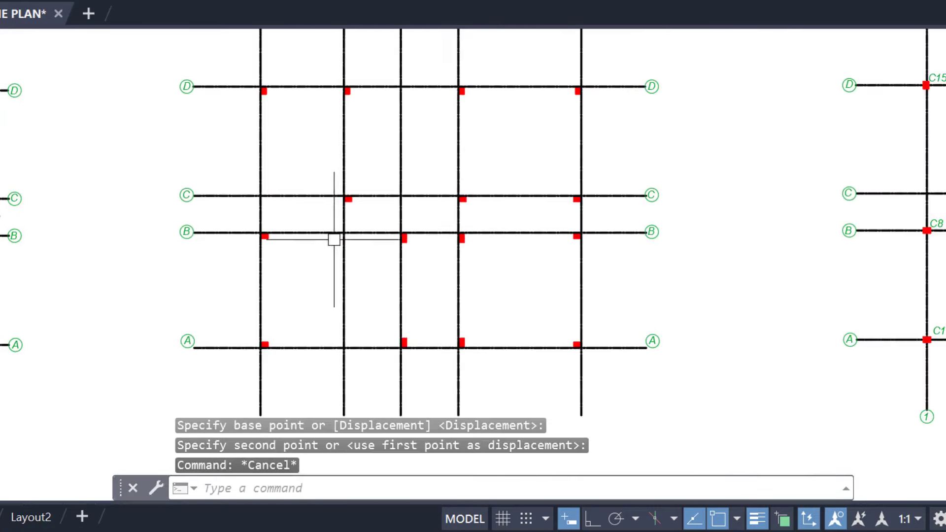
# Step: Copy column bubbles 1 to 5 above the dimensioned plan to the upper ends of the second grid's vertical lines
pyautogui.scroll(-1, 334, 239)
pyautogui.moveTo(266, 215); pyautogui.dragTo(497, 230, button='middle')
pyautogui.scroll(1, 196, 107)
pyautogui.click(537, 127)
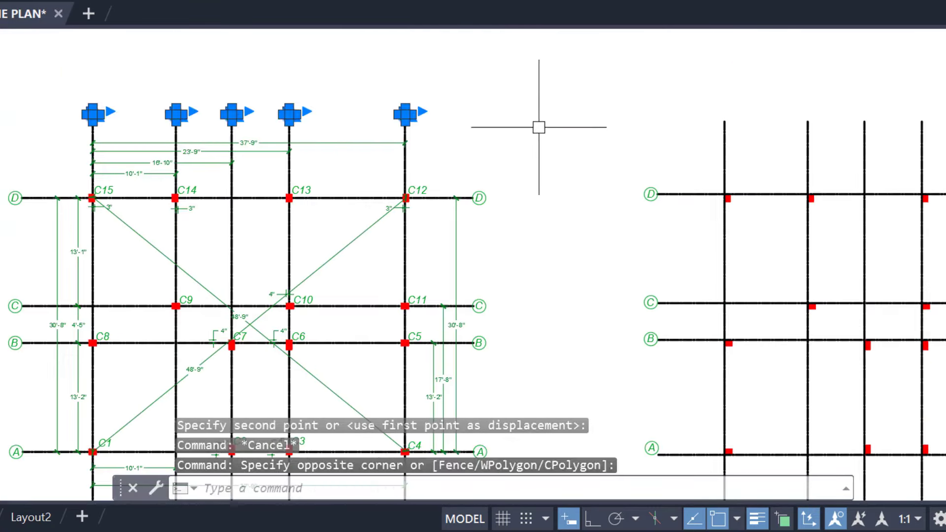
pyautogui.write('CO')
pyautogui.press('Return')
pyautogui.scroll(4, 69, 94)
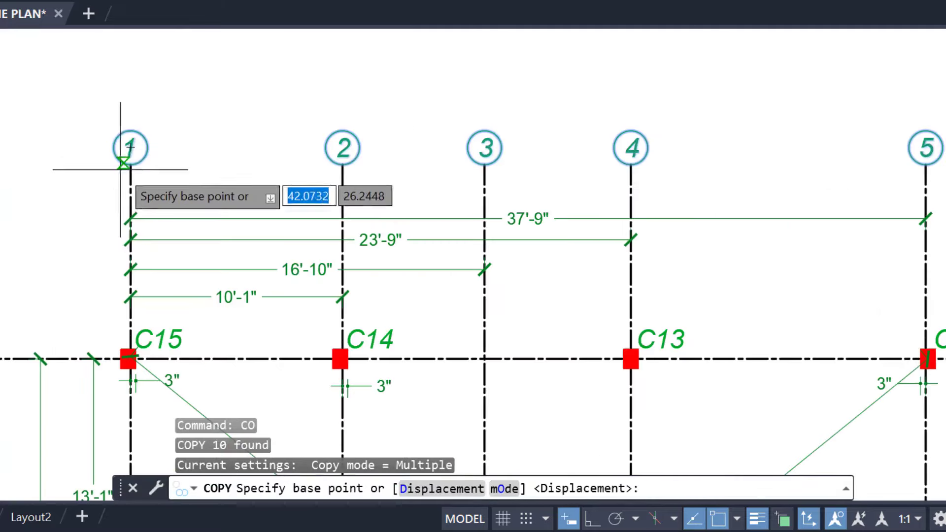
pyautogui.click(132, 166)
pyautogui.scroll(-2, 584, 222)
pyautogui.moveTo(584, 221); pyautogui.dragTo(10, 212, button='middle')
pyautogui.moveTo(614, 214); pyautogui.dragTo(420, 34, button='middle')
pyautogui.click(369, 161)
pyautogui.scroll(-1, 442, 228)
pyautogui.moveTo(324, 347); pyautogui.dragTo(537, 239, button='middle')
pyautogui.press('Escape')
# Step: Copy column bubbles 1 to 5 below the dimensioned plan to the lower ends of the second grid's vertical lines
pyautogui.click(0, 271)
pyautogui.click(294, 330)
pyautogui.write('CO')
pyautogui.press('Return')
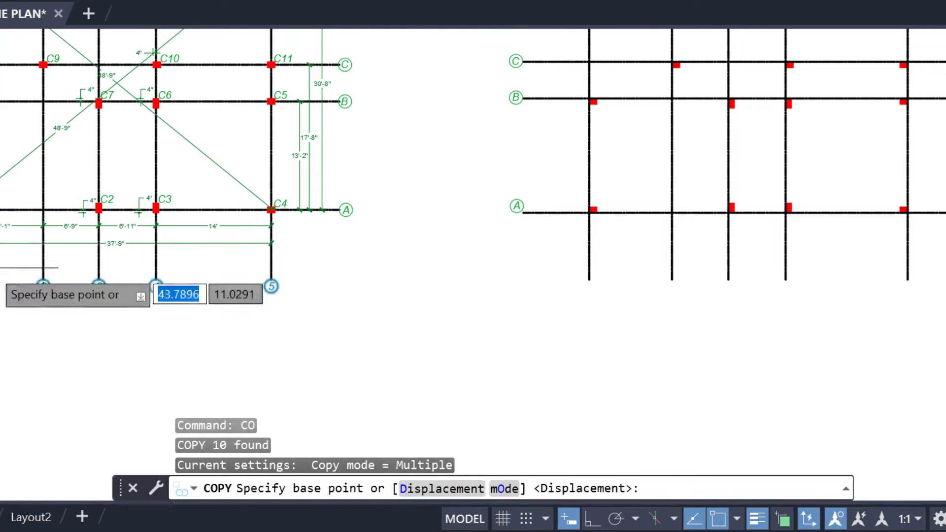
pyautogui.scroll(3, 1, 283)
pyautogui.click(0, 302)
pyautogui.scroll(-1, 503, 295)
pyautogui.moveTo(610, 290); pyautogui.dragTo(0, 289, button='middle')
pyautogui.scroll(2, 482, 320)
pyautogui.click(519, 246)
pyautogui.press('Escape')
pyautogui.scroll(-2, 432, 251)
pyautogui.moveTo(432, 250); pyautogui.dragTo(296, 294, button='middle')
pyautogui.moveTo(418, 221); pyautogui.dragTo(359, 268, button='middle')
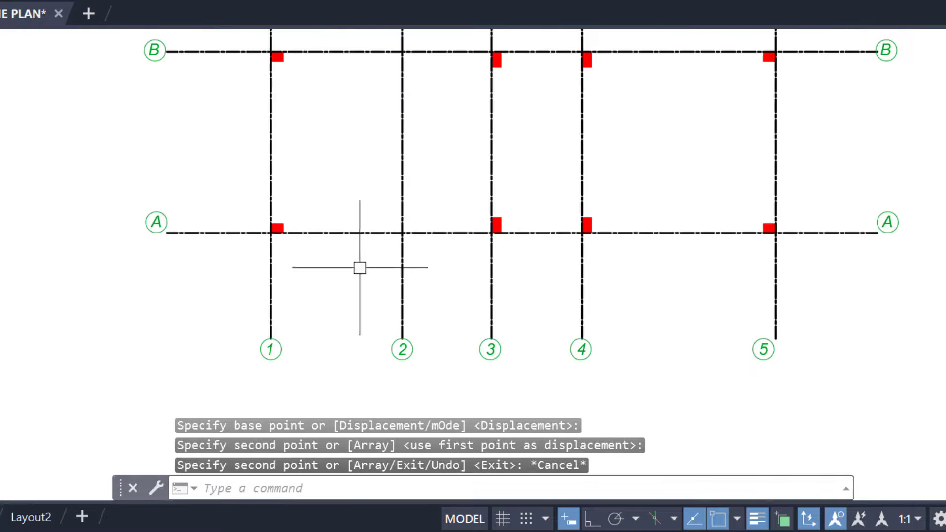
# Step: Move the left row bubbles A to D down so that bubble A's right quadrant meets the end of its grid line
pyautogui.scroll(-1, 146, 264)
pyautogui.scroll(-1, 189, 264)
pyautogui.moveTo(189, 264); pyautogui.dragTo(223, 326, button='middle')
pyautogui.click(142, 119)
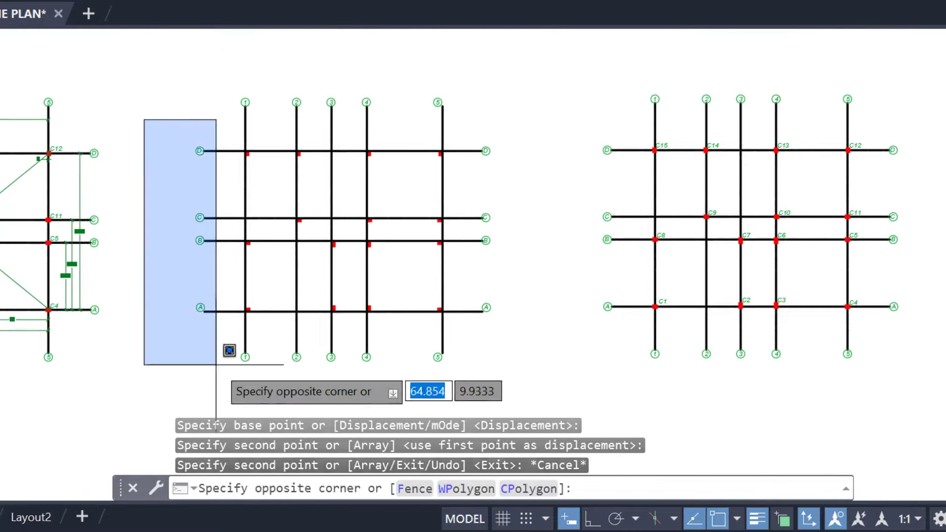
pyautogui.click(218, 360)
pyautogui.write('M')
pyautogui.press('Return')
pyautogui.scroll(3, 212, 324)
pyautogui.scroll(2, 272, 225)
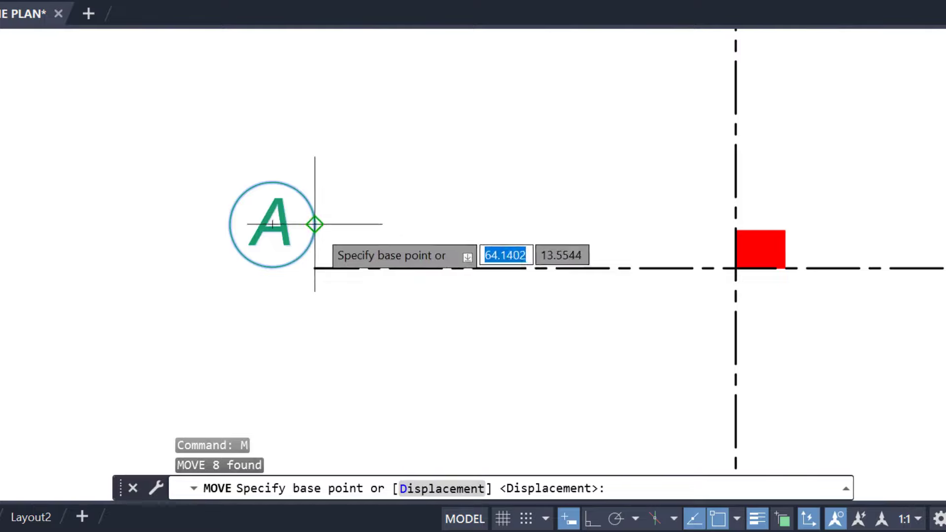
pyautogui.click(315, 225)
pyautogui.click(317, 268)
# Step: Move the upper and lower number 5 bubbles into line with the last vertical grid line
pyautogui.scroll(-4, 274, 305)
pyautogui.scroll(-2, 275, 306)
pyautogui.moveTo(339, 307); pyautogui.dragTo(291, 298, button='middle')
pyautogui.scroll(2, 390, 270)
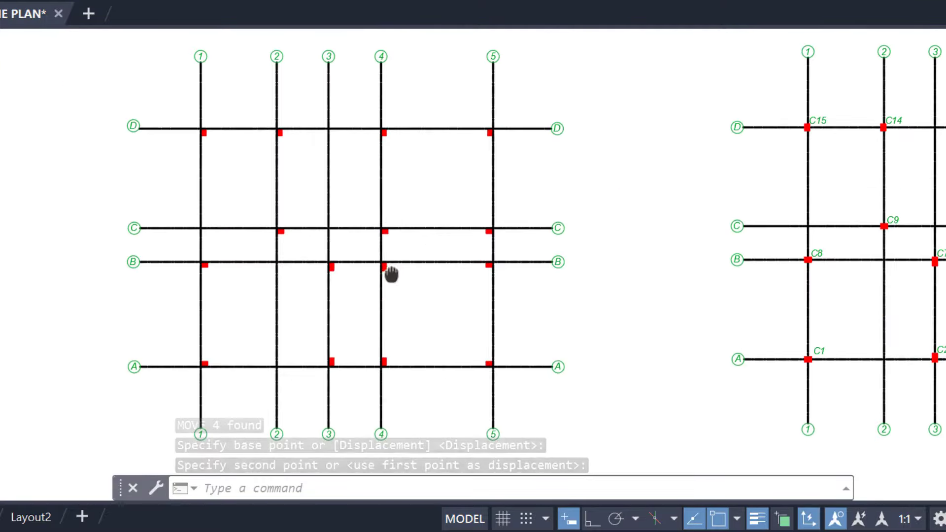
pyautogui.scroll(2, 370, 114)
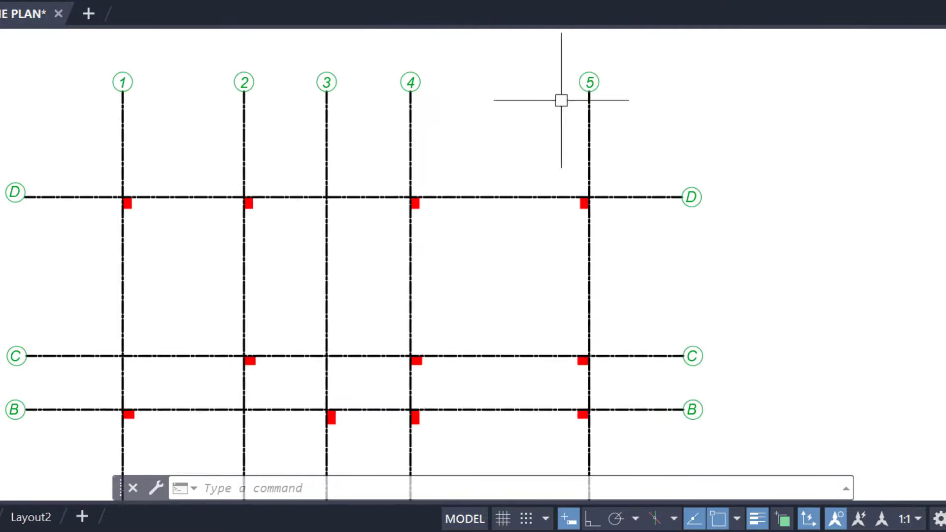
pyautogui.scroll(2, 759, 182)
pyautogui.scroll(2, 660, 185)
pyautogui.scroll(-4, 625, 360)
# Step: Add an aligned dimension between grid lines A and B, left of grid line 1 on the newly labelled grid
pyautogui.moveTo(515, 343); pyautogui.dragTo(516, 276, button='middle')
pyautogui.moveTo(258, 251); pyautogui.dragTo(418, 213, button='middle')
pyautogui.write('dal')
pyautogui.press('Return')
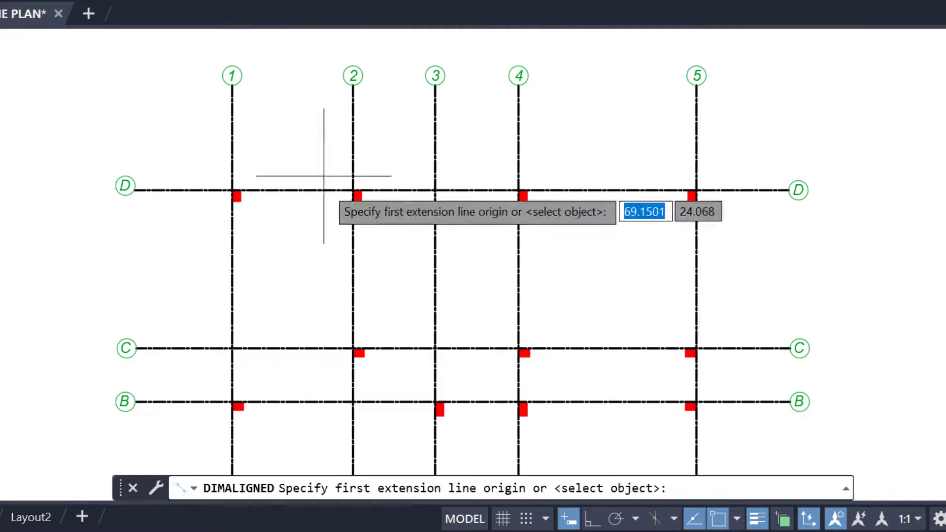
pyautogui.moveTo(256, 400); pyautogui.dragTo(326, 191, button='middle')
pyautogui.moveTo(293, 280); pyautogui.dragTo(736, 276, button='middle')
pyautogui.moveTo(593, 359); pyautogui.dragTo(228, 317, button='middle')
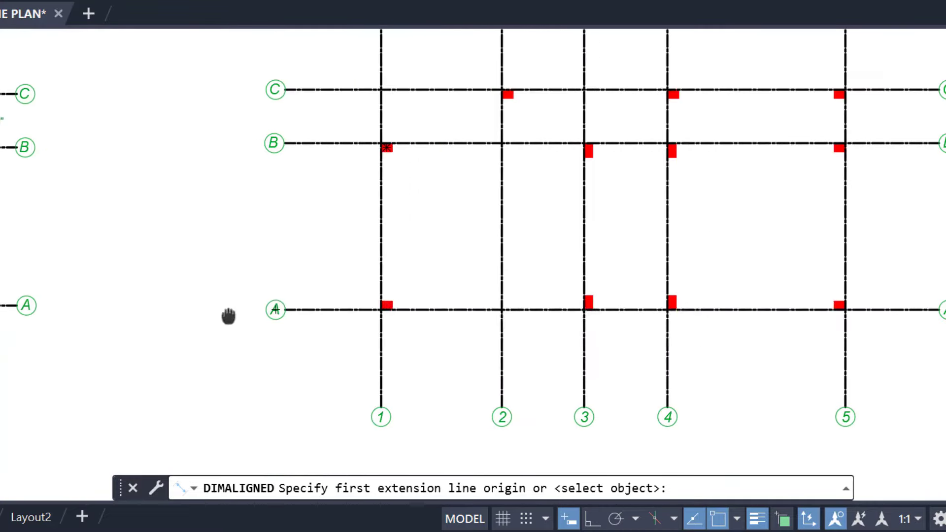
pyautogui.click(355, 309)
pyautogui.click(347, 142)
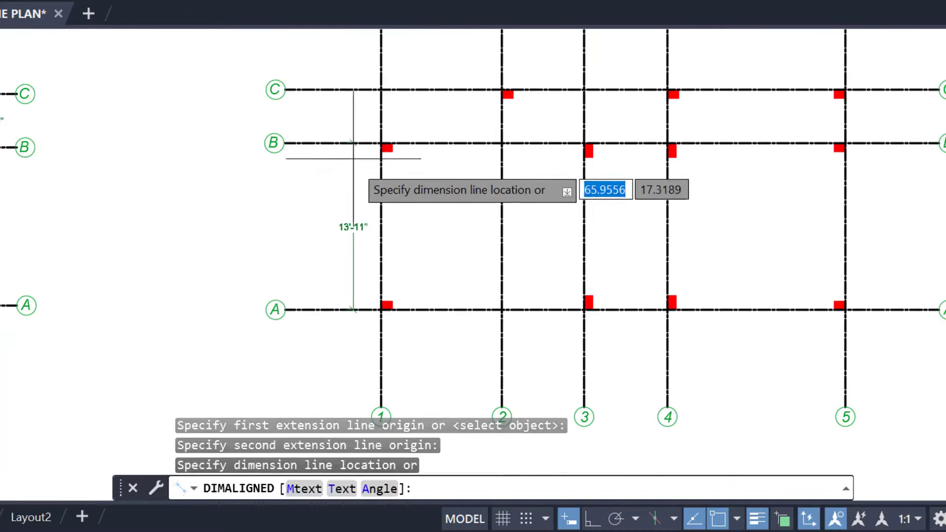
pyautogui.click(353, 169)
pyautogui.press('Return')
pyautogui.press('Escape')
# Step: Continue the A–B dimension upward to grid lines C and D
pyautogui.scroll(2, 358, 157)
pyautogui.click(358, 157)
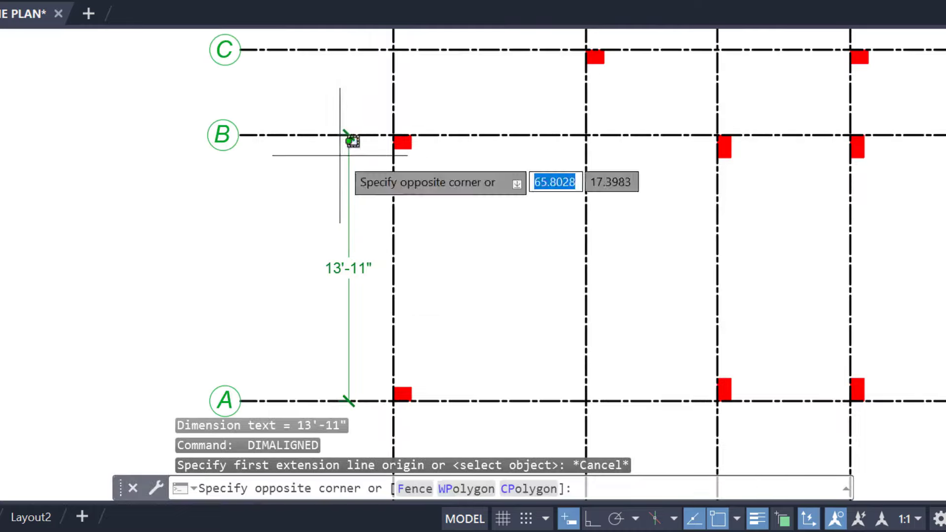
pyautogui.click(348, 150)
pyautogui.scroll(2, 348, 156)
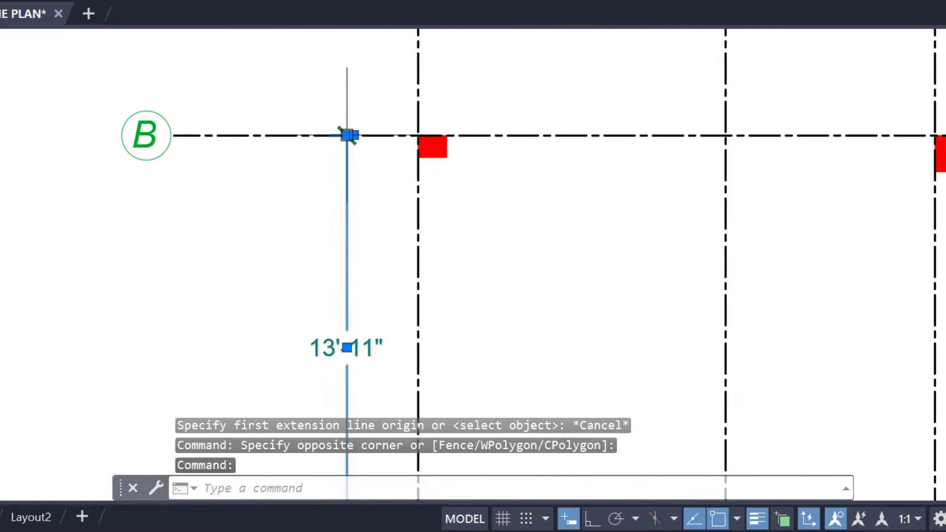
pyautogui.click(400, 187)
pyautogui.scroll(-2, 344, 46)
pyautogui.moveTo(345, 46); pyautogui.dragTo(328, 197, button='middle')
pyautogui.click(325, 180)
pyautogui.moveTo(340, 158); pyautogui.dragTo(325, 245, button='middle')
pyautogui.click(318, 111)
pyautogui.scroll(-2, 312, 175)
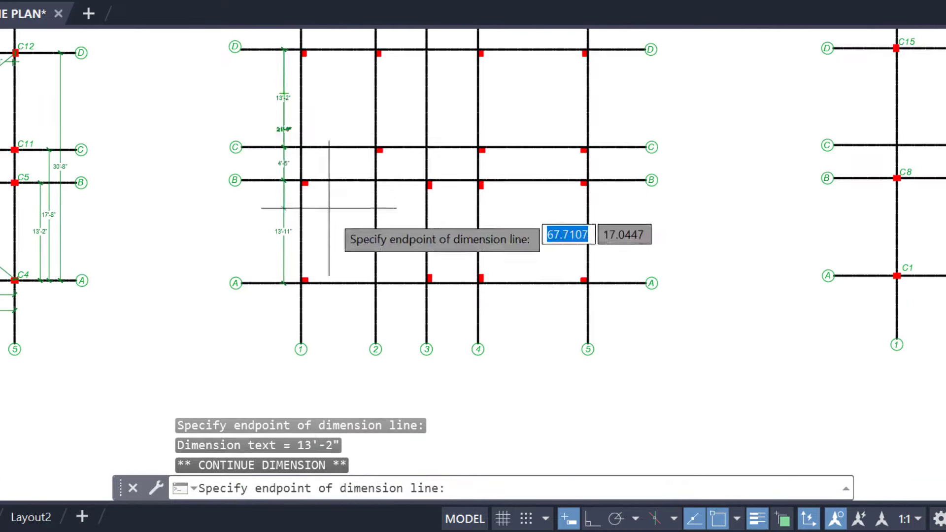
pyautogui.press('Escape')
# Step: Add an aligned dimension between grid lines 1 and 2, just below grid line A
pyautogui.scroll(4, 296, 191)
pyautogui.press('space')
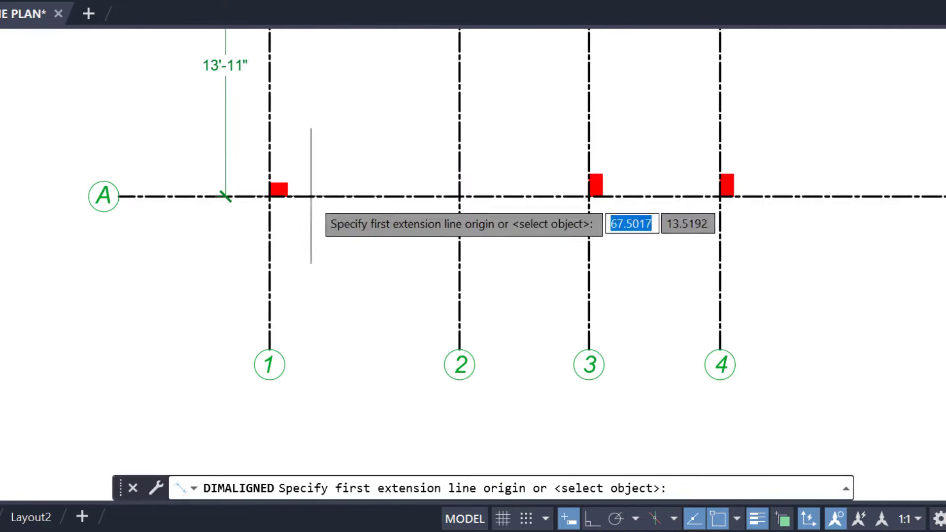
pyautogui.click(269, 231)
pyautogui.click(459, 231)
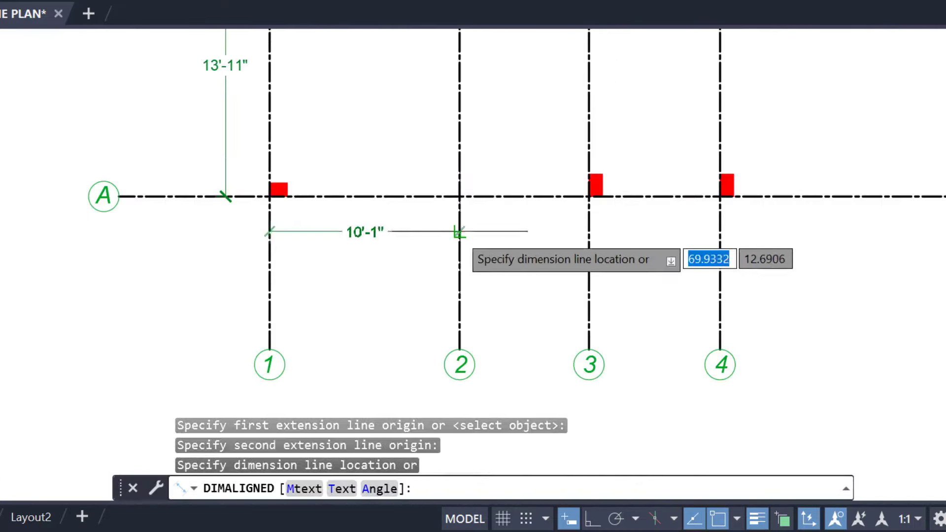
pyautogui.click(401, 234)
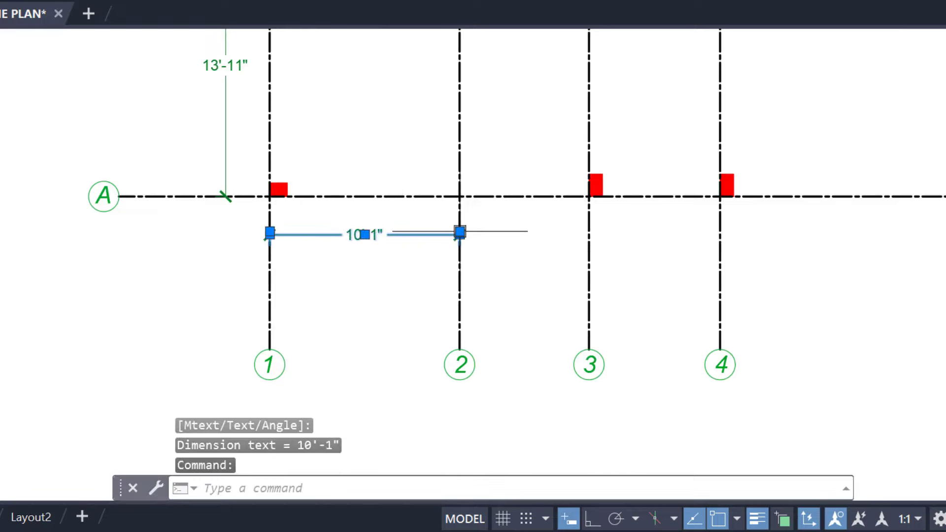
# Step: Continue the dimension between grid lines 1 and 2 across to grid lines 3, 4 and 5
pyautogui.click(557, 286)
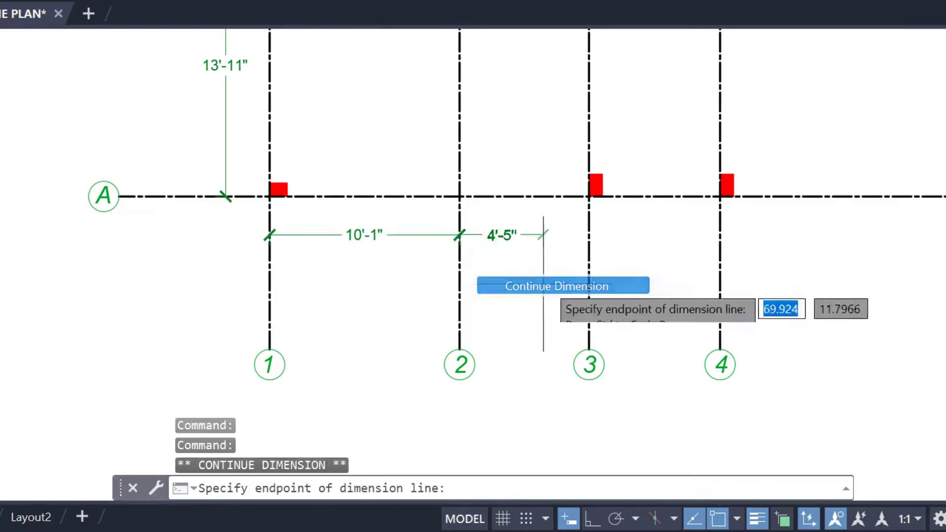
pyautogui.moveTo(596, 236); pyautogui.dragTo(355, 235, button='middle')
pyautogui.click(348, 234)
pyautogui.click(479, 234)
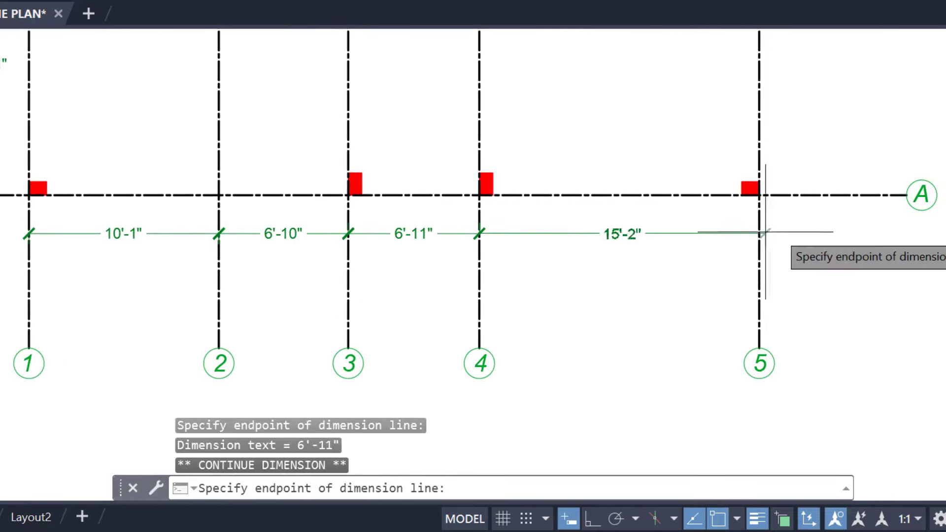
pyautogui.click(759, 234)
pyautogui.press('Escape')
pyautogui.press('Escape')
# Step: Add an overall aligned dimension from grid line 1 to grid line 5, below the chain of bay dimensions
pyautogui.write('dal')
pyautogui.press('Return')
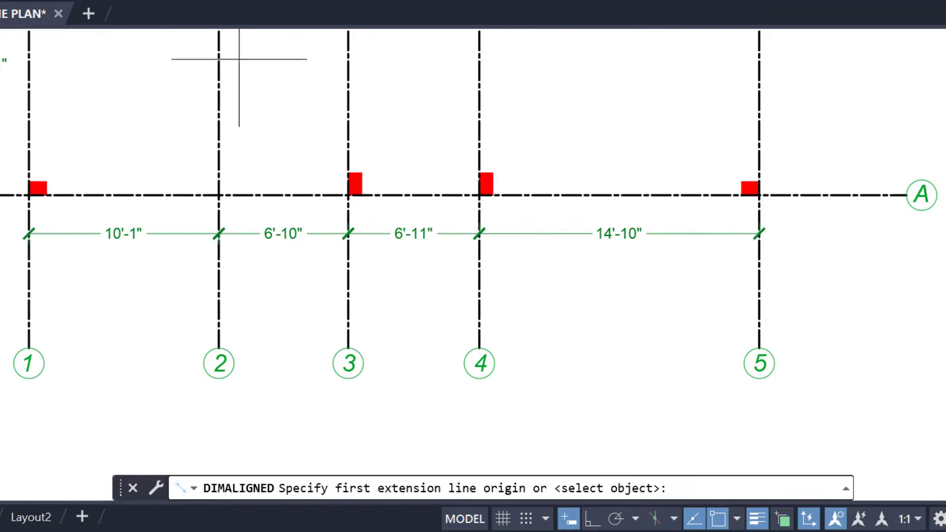
pyautogui.click(29, 274)
pyautogui.click(759, 271)
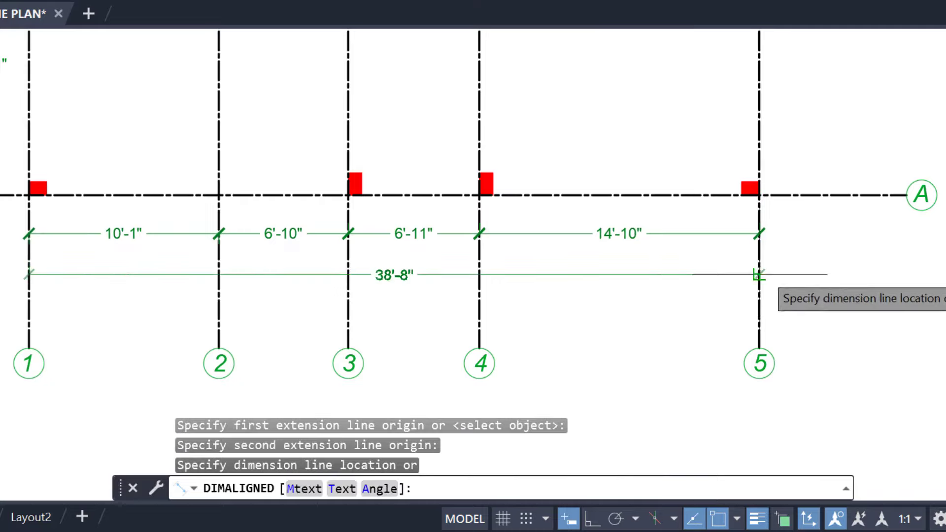
pyautogui.click(705, 273)
# Step: Add an overall aligned dimension from grid line A to grid line D, left of the vertical dimension chain
pyautogui.moveTo(92, 133); pyautogui.dragTo(621, 258, button='middle')
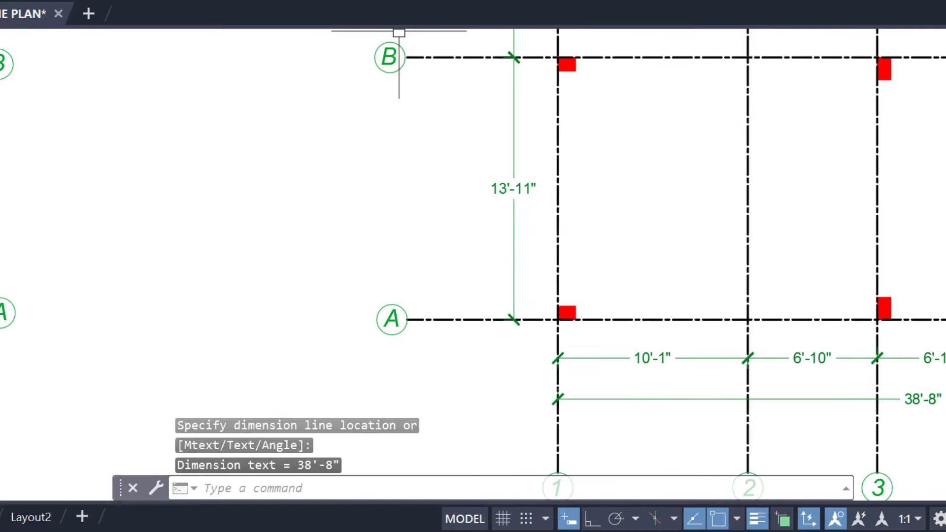
pyautogui.press('Return')
pyautogui.click(468, 318)
pyautogui.scroll(-4, 409, 340)
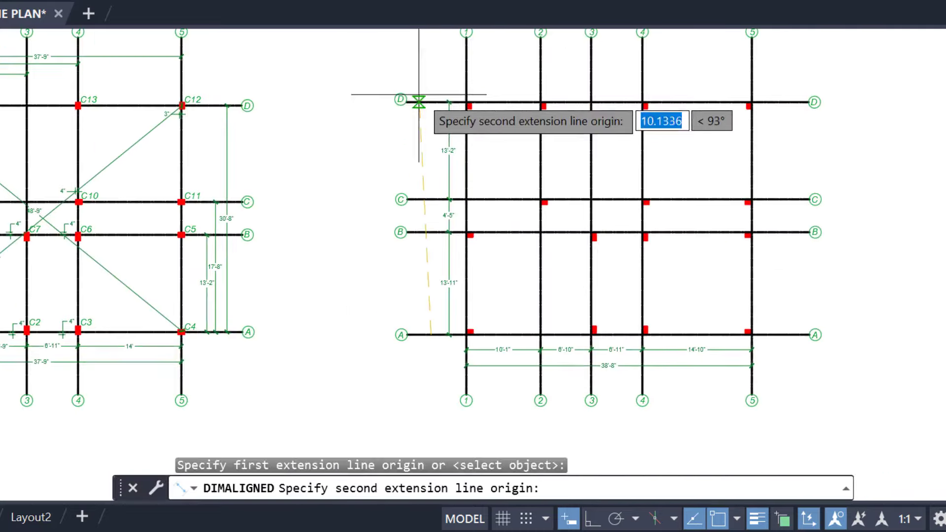
pyautogui.click(431, 102)
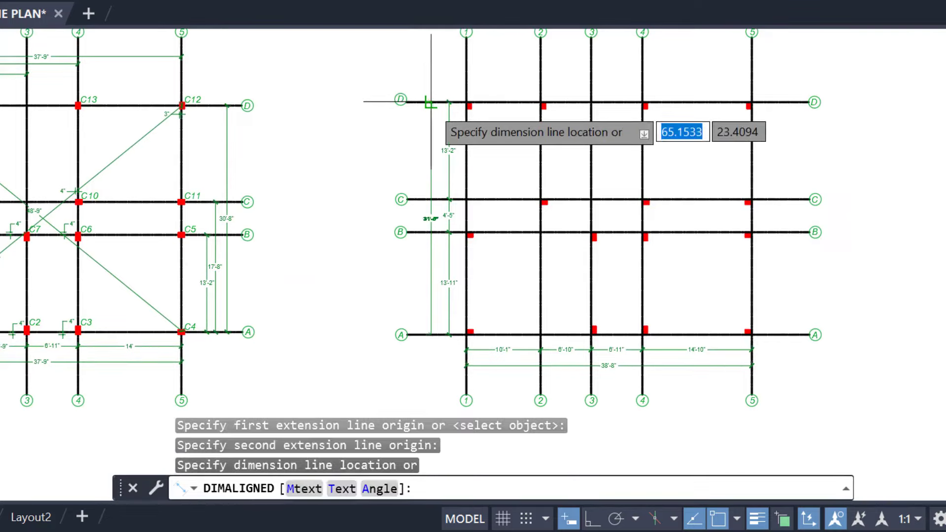
pyautogui.click(412, 217)
# Step: Add a diagonal aligned dimension across the second grid, from the intersection of grid lines A and 1 to that of D and 5
pyautogui.scroll(5, 411, 217)
pyautogui.moveTo(352, 186); pyautogui.dragTo(346, 186, button='middle')
pyautogui.scroll(-6, 346, 186)
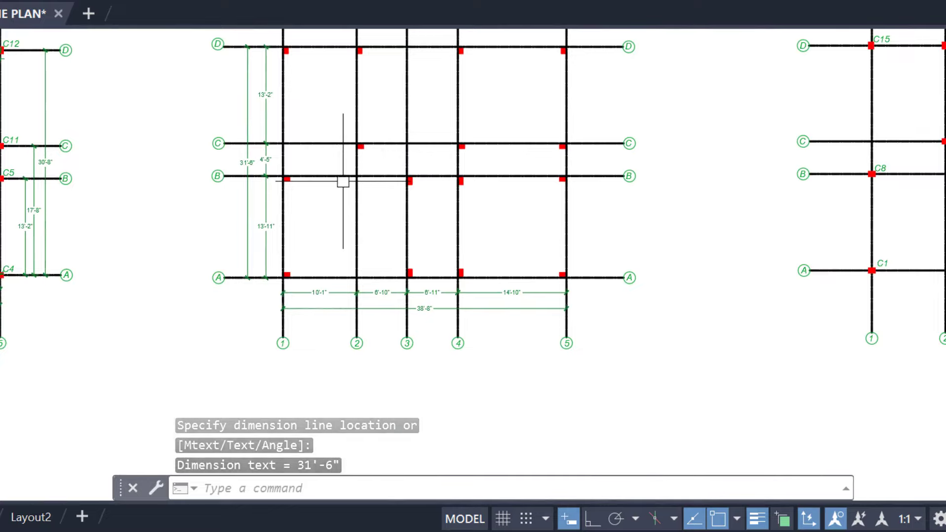
pyautogui.moveTo(410, 164); pyautogui.dragTo(372, 170, button='middle')
pyautogui.press('Return')
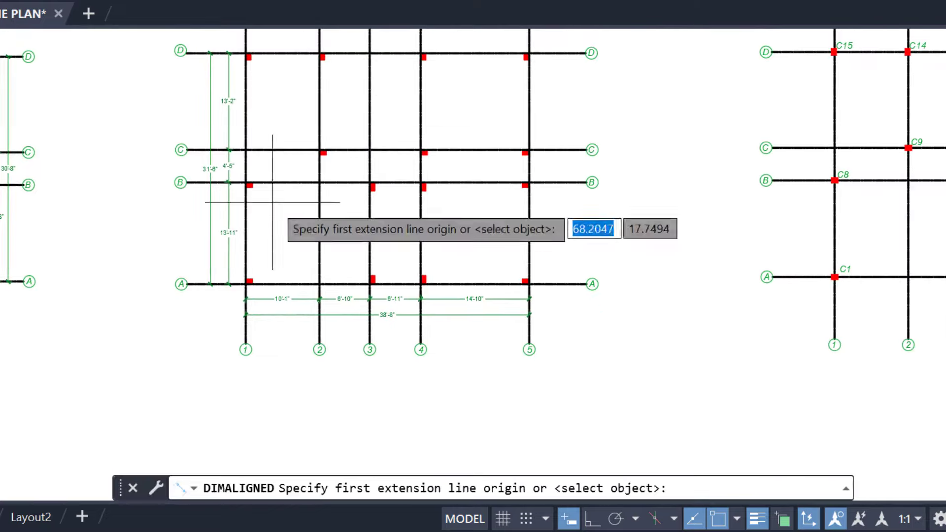
pyautogui.scroll(6, 247, 276)
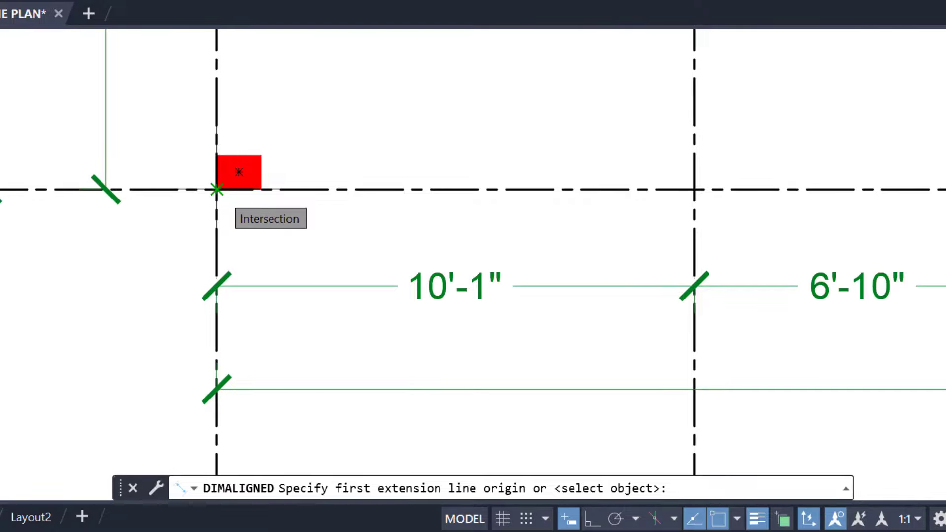
pyautogui.click(217, 189)
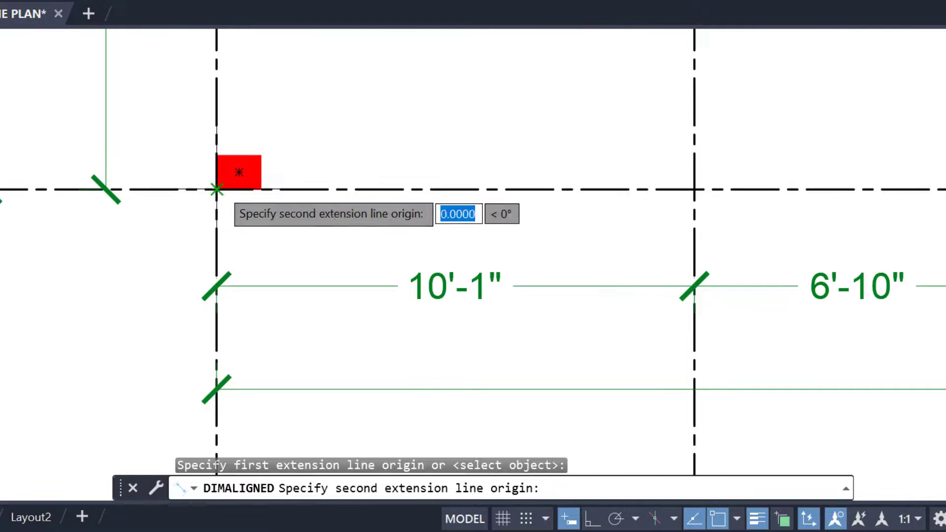
pyautogui.scroll(-2, 343, 118)
pyautogui.moveTo(344, 119); pyautogui.dragTo(184, 310, button='middle')
pyautogui.scroll(-2, 278, 213)
pyautogui.moveTo(546, 72); pyautogui.dragTo(412, 197, button='middle')
pyautogui.scroll(3, 367, 158)
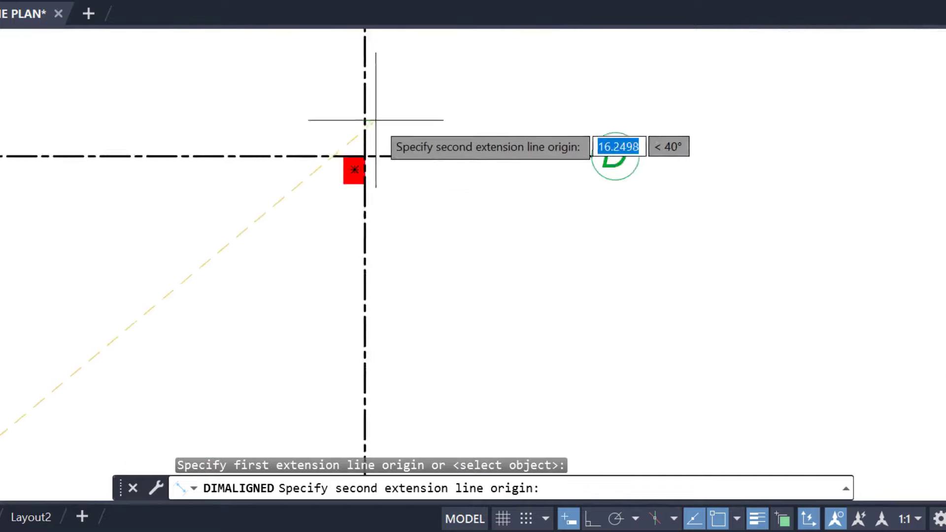
pyautogui.scroll(4, 376, 120)
pyautogui.click(342, 213)
pyautogui.scroll(-4, 342, 213)
pyautogui.moveTo(210, 304); pyautogui.dragTo(370, 175, button='middle')
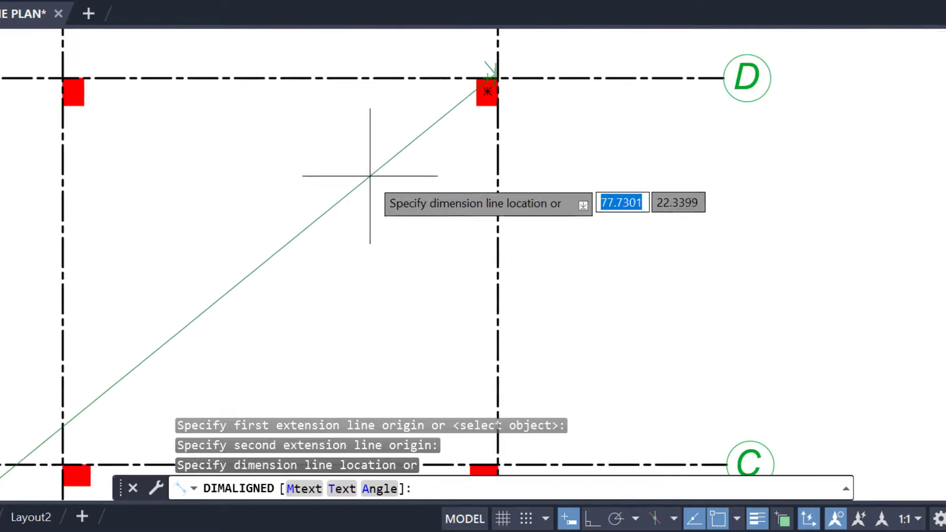
pyautogui.click(369, 186)
pyautogui.scroll(-4, 276, 274)
pyautogui.scroll(3, 351, 274)
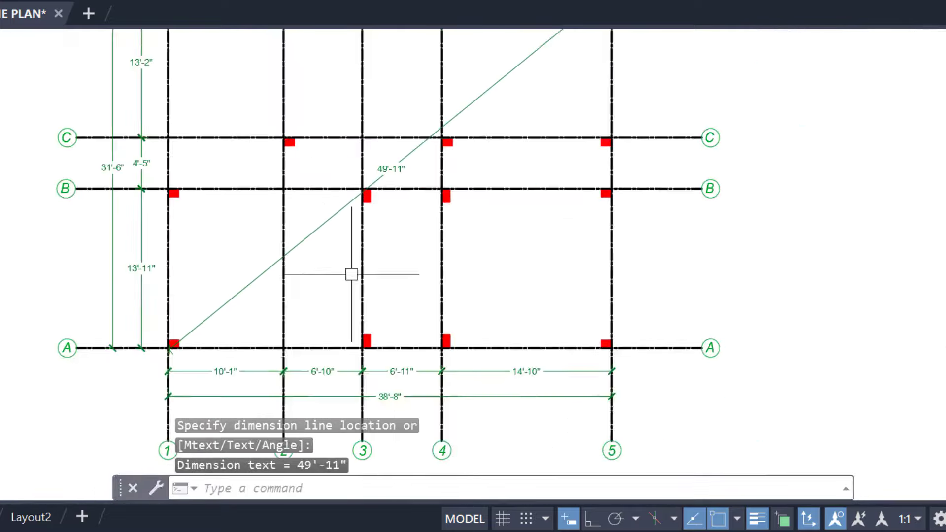
# Step: Copy the 15 column labels from the first plan onto the second grid, using the lower-left corner of column C1 as base point
pyautogui.scroll(4, 236, 311)
pyautogui.scroll(-4, 699, 276)
pyautogui.moveTo(489, 253); pyautogui.dragTo(749, 253, button='middle')
pyautogui.moveTo(203, 253); pyautogui.dragTo(477, 251, button='middle')
pyautogui.scroll(4, 164, 271)
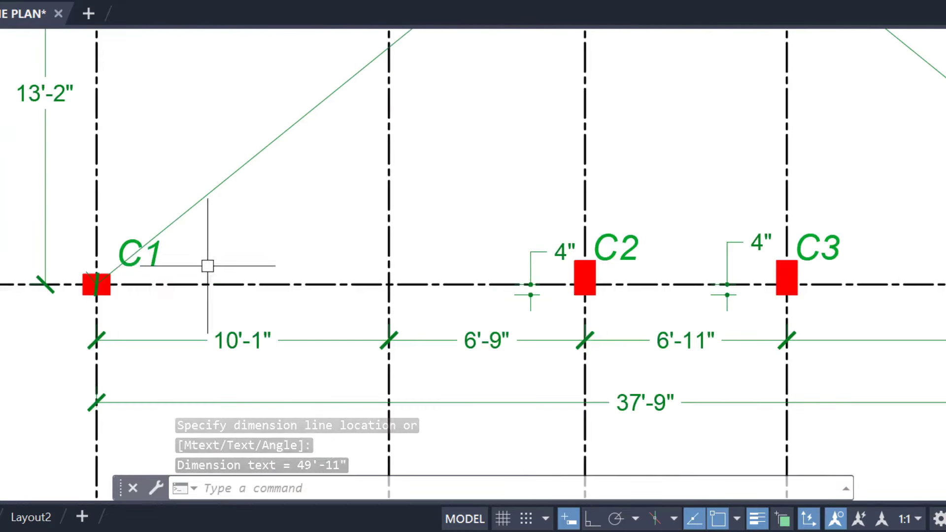
pyautogui.click(140, 259)
pyautogui.scroll(-2, 830, 244)
pyautogui.moveTo(830, 244); pyautogui.dragTo(162, 267, button='middle')
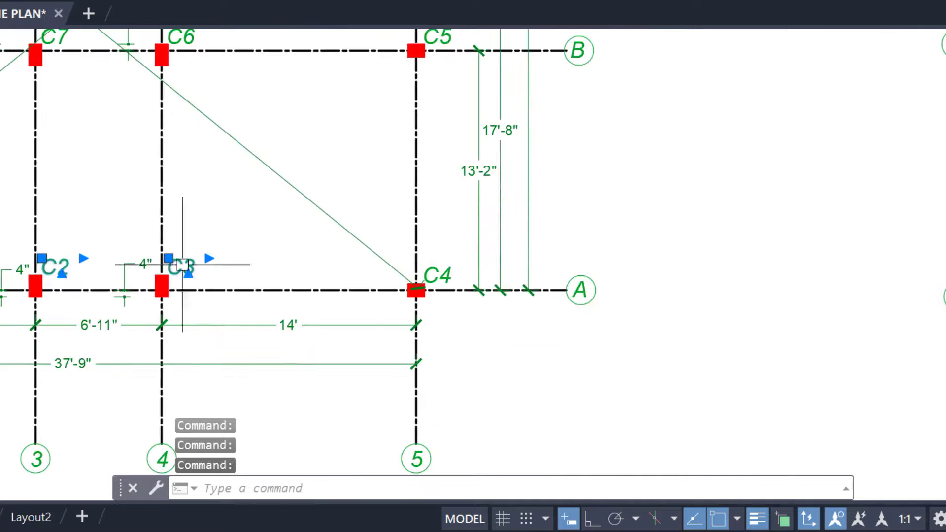
pyautogui.moveTo(326, 193); pyautogui.dragTo(362, 319, button='middle')
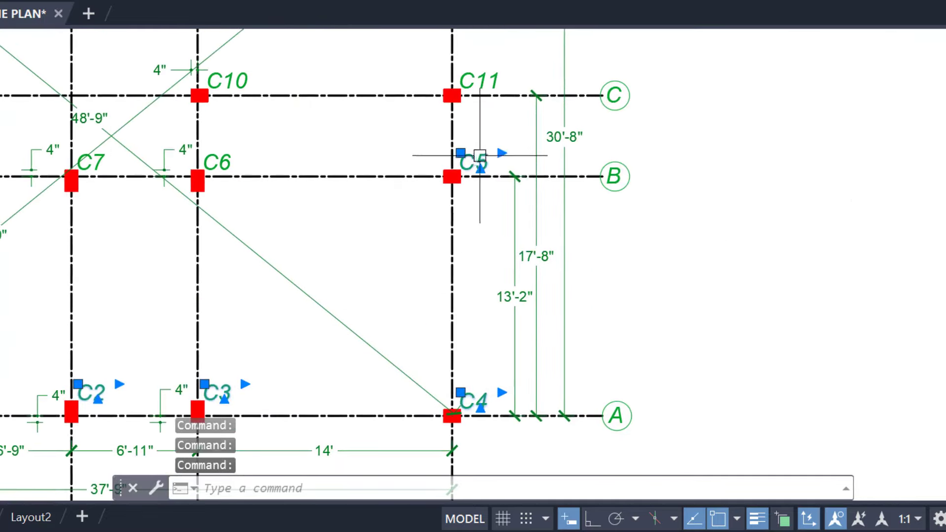
pyautogui.scroll(-2, 412, 123)
pyautogui.write('O')
pyautogui.press('Return')
pyautogui.scroll(8, 337, 169)
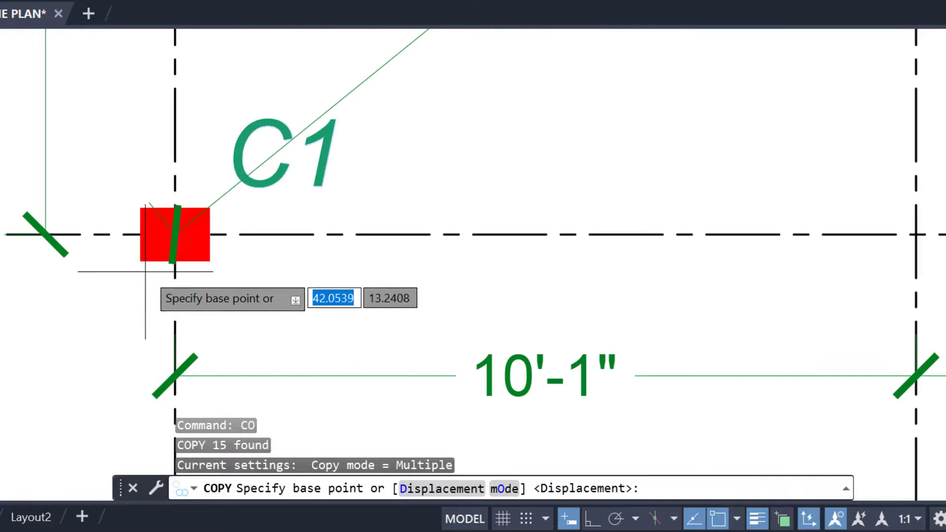
pyautogui.click(141, 260)
pyautogui.scroll(-8, 5, 239)
pyautogui.moveTo(713, 205); pyautogui.dragTo(454, 205, button='middle')
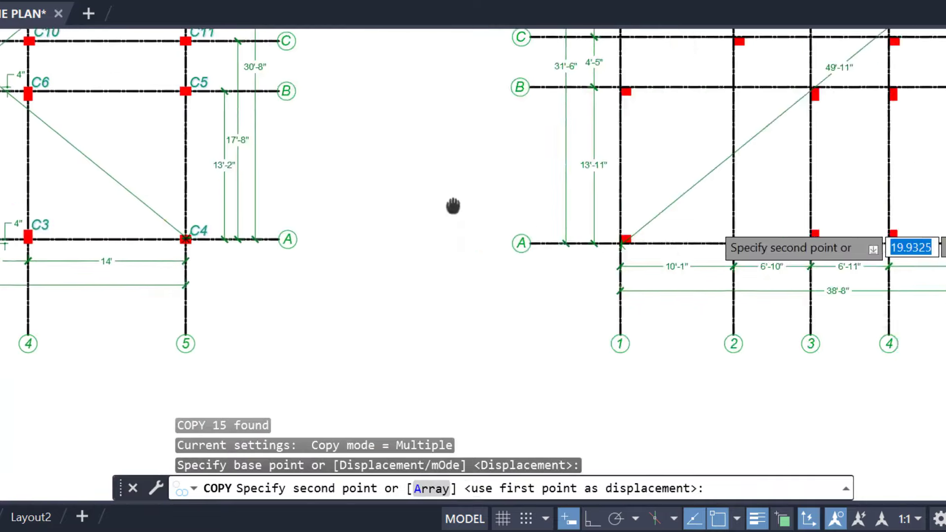
pyautogui.scroll(4, 699, 246)
pyautogui.scroll(2, 602, 197)
pyautogui.scroll(4, 345, 162)
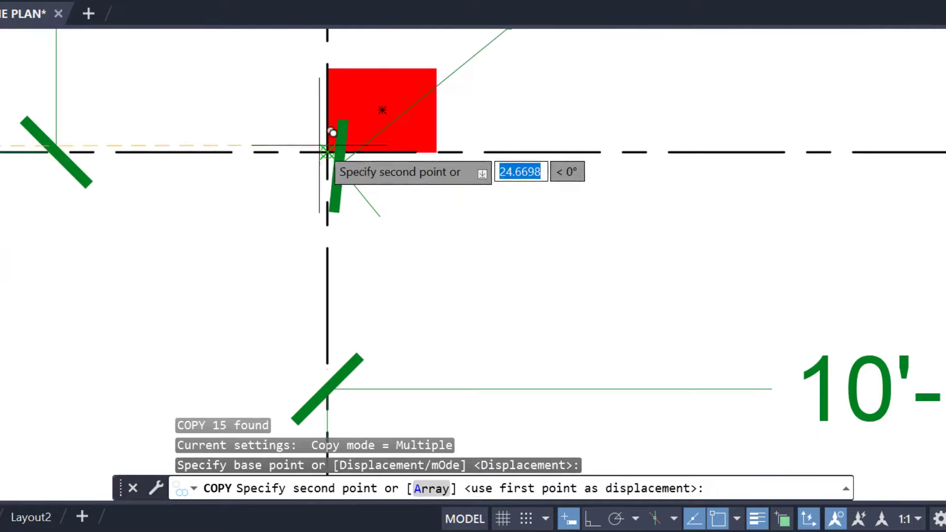
pyautogui.click(333, 147)
pyautogui.scroll(-6, 303, 183)
pyautogui.press('Escape')
pyautogui.scroll(-2, 463, 201)
pyautogui.moveTo(463, 201); pyautogui.dragTo(257, 269, button='middle')
pyautogui.moveTo(527, 134); pyautogui.dragTo(503, 229, button='middle')
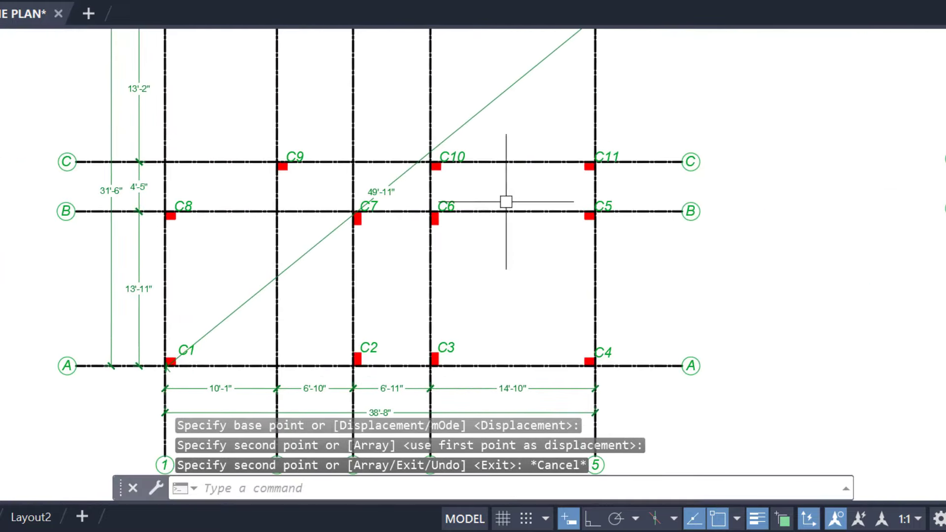
pyautogui.scroll(6, 211, 153)
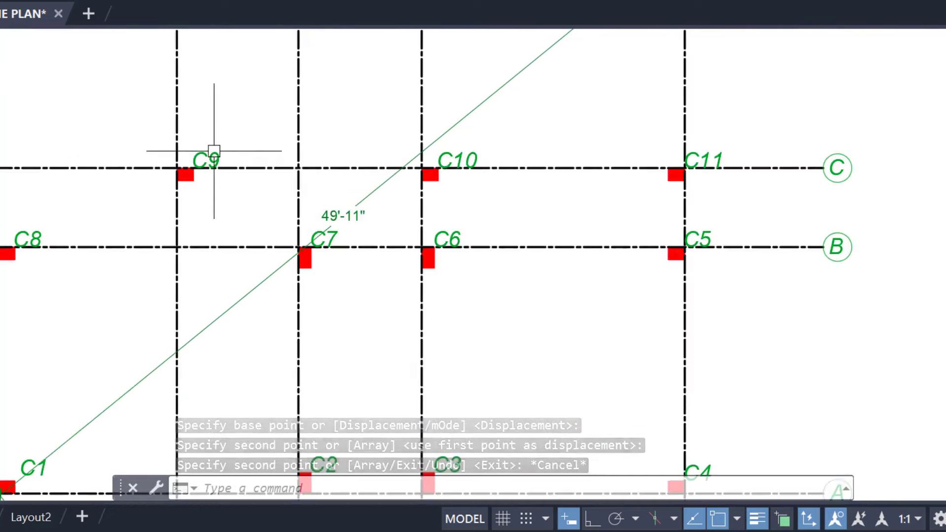
# Step: Move the column labels C9, C10, C7 and C6 together slightly upward, clear of the grid lines
pyautogui.click(211, 153)
pyautogui.click(838, 159)
pyautogui.moveTo(844, 148); pyautogui.dragTo(774, 4, button='middle')
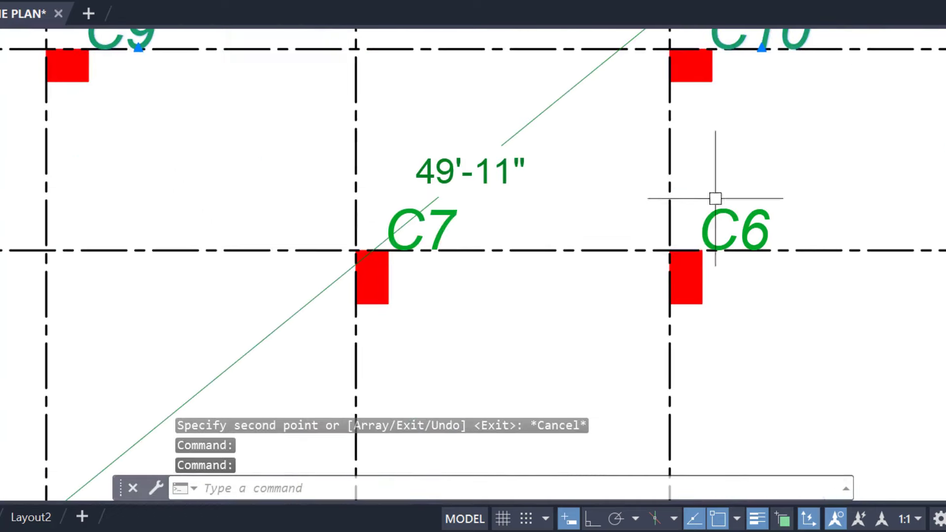
pyautogui.click(408, 240)
pyautogui.click(438, 236)
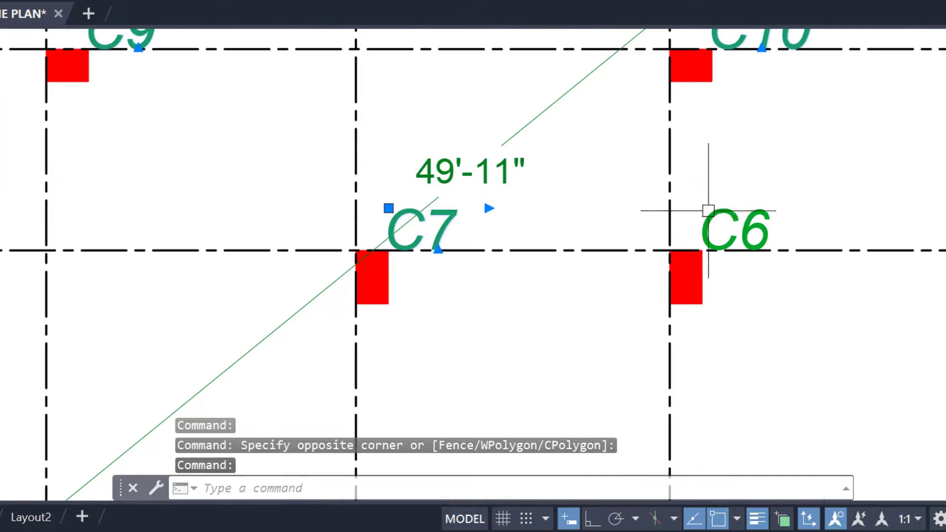
pyautogui.click(730, 207)
pyautogui.write('m')
pyautogui.press('Return')
pyautogui.click(823, 192)
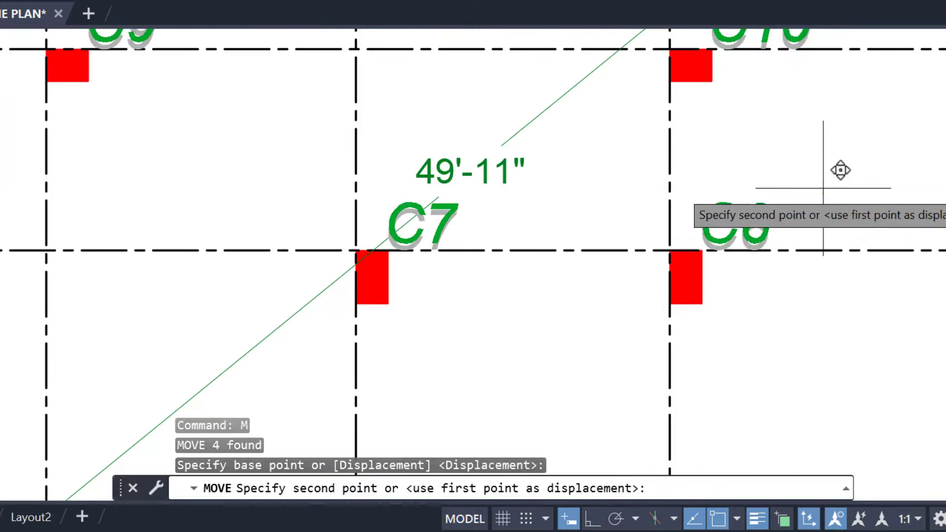
pyautogui.click(823, 183)
# Step: Move the column labels C11 and C5 together slightly up and to the right, clear of their grid lines
pyautogui.scroll(-1, 823, 184)
pyautogui.moveTo(819, 183); pyautogui.dragTo(332, 182, button='middle')
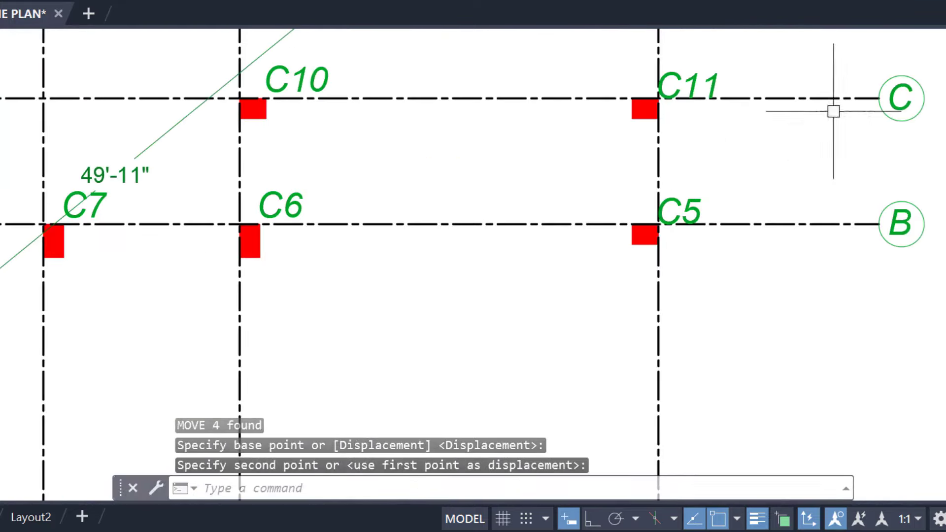
pyautogui.click(713, 79)
pyautogui.click(715, 205)
pyautogui.write('m')
pyautogui.press('Return')
pyautogui.click(774, 192)
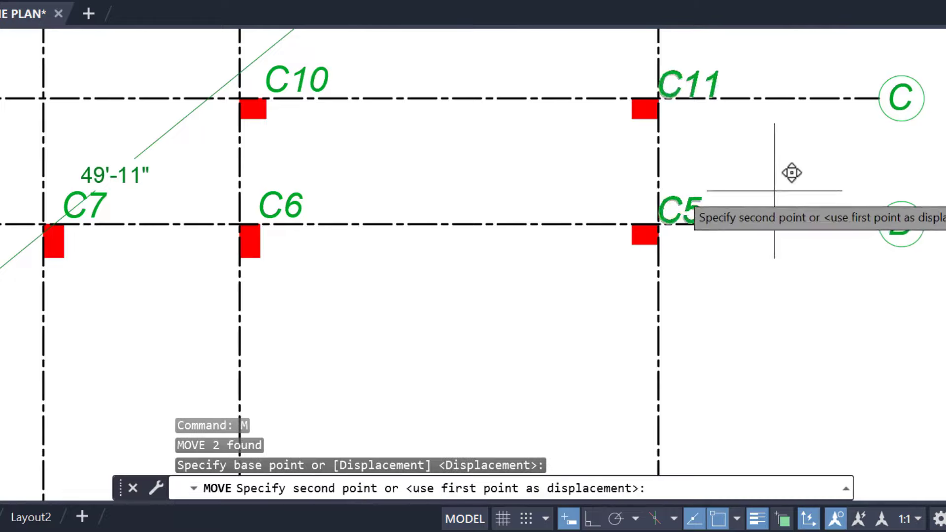
pyautogui.click(779, 181)
# Step: Examine the column labels and the position of columns such as C9 relative to the grid line intersections
pyautogui.scroll(-2, 708, 102)
pyautogui.moveTo(707, 102); pyautogui.dragTo(673, 261, button='middle')
pyautogui.moveTo(640, 72); pyautogui.dragTo(630, 224, button='middle')
pyautogui.click(660, 157)
pyautogui.press('Escape')
pyautogui.scroll(-2, 660, 158)
pyautogui.moveTo(247, 348); pyautogui.dragTo(325, 122, button='middle')
pyautogui.scroll(2, 326, 123)
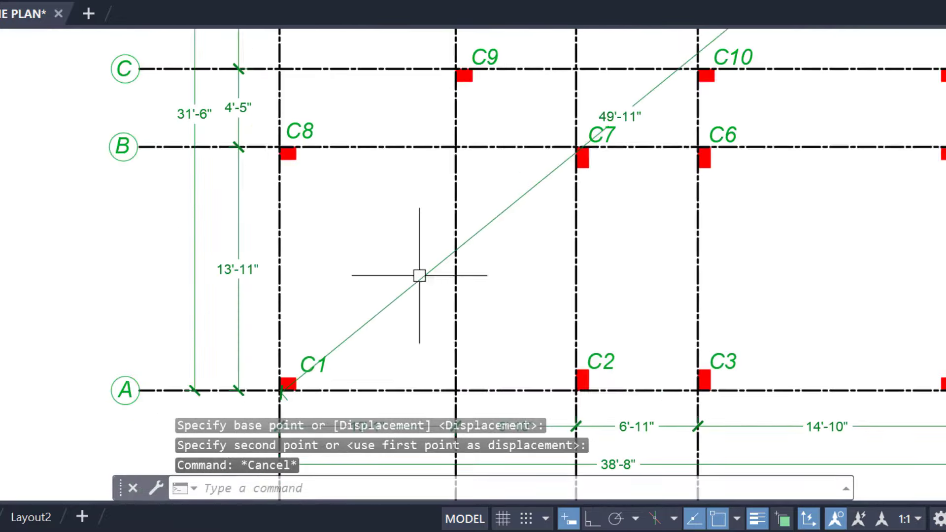
pyautogui.moveTo(334, 350); pyautogui.dragTo(312, 307, button='middle')
pyautogui.scroll(-2, 313, 306)
pyautogui.moveTo(372, 246); pyautogui.dragTo(349, 282, button='middle')
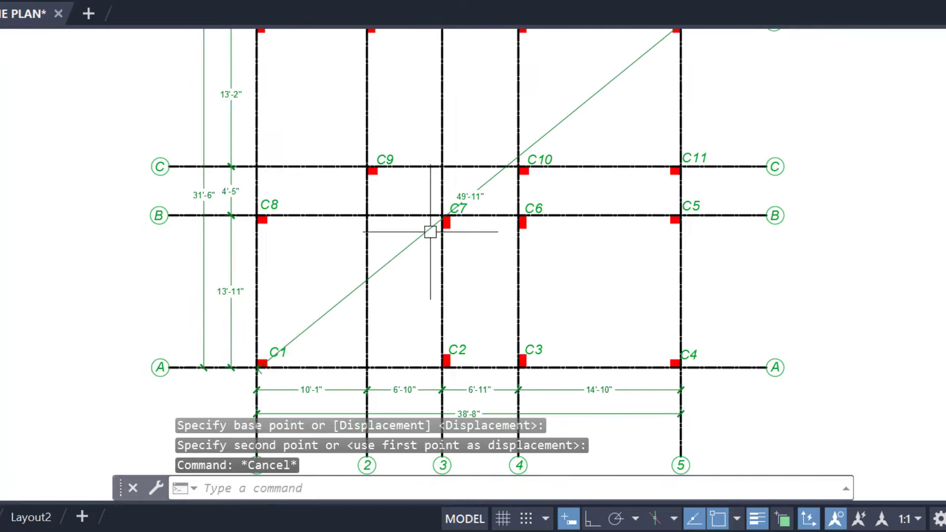
pyautogui.scroll(-3, 423, 232)
pyautogui.scroll(4, 249, 184)
pyautogui.scroll(-1, 251, 180)
pyautogui.moveTo(340, 219); pyautogui.dragTo(326, 165, button='middle')
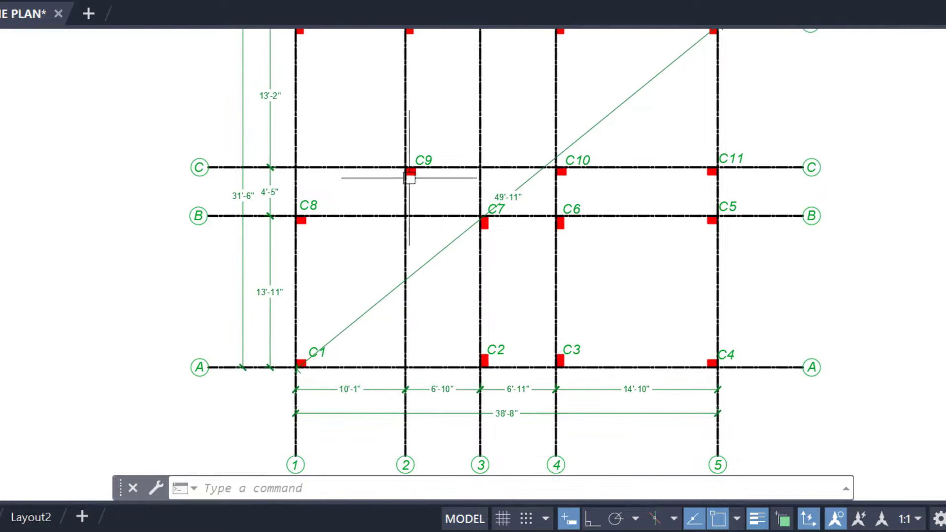
pyautogui.scroll(6, 401, 169)
pyautogui.click(232, 93)
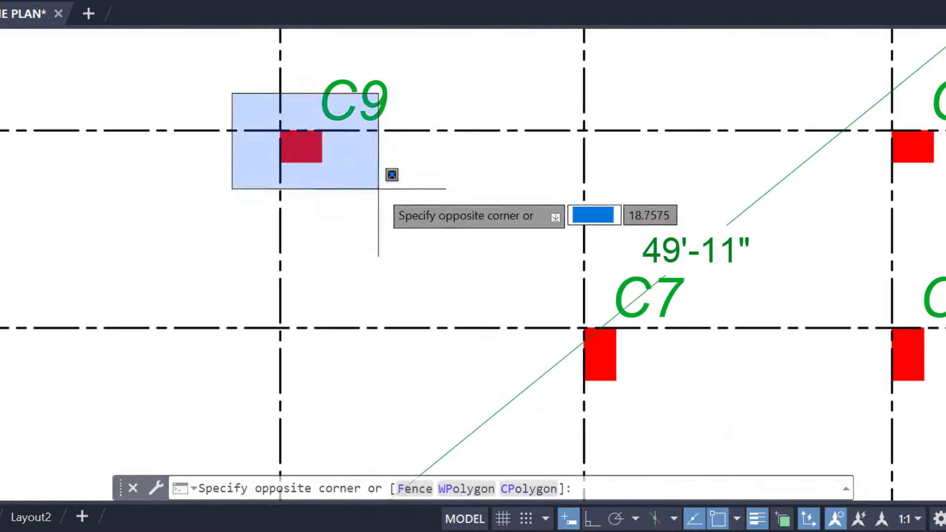
pyautogui.click(391, 176)
pyautogui.press('Escape')
# Step: Examine the neighbouring plan's columns along grid D and the small offset dimensions at C15 and C14
pyautogui.scroll(-4, 246, 230)
pyautogui.moveTo(213, 237); pyautogui.dragTo(697, 239, button='middle')
pyautogui.moveTo(48, 241); pyautogui.dragTo(654, 235, button='middle')
pyautogui.scroll(4, 129, 236)
pyautogui.scroll(-1, 461, 262)
pyautogui.moveTo(459, 263); pyautogui.dragTo(466, 374, button='middle')
pyautogui.moveTo(457, 227); pyautogui.dragTo(623, 228, button='middle')
pyautogui.scroll(-1, 460, 219)
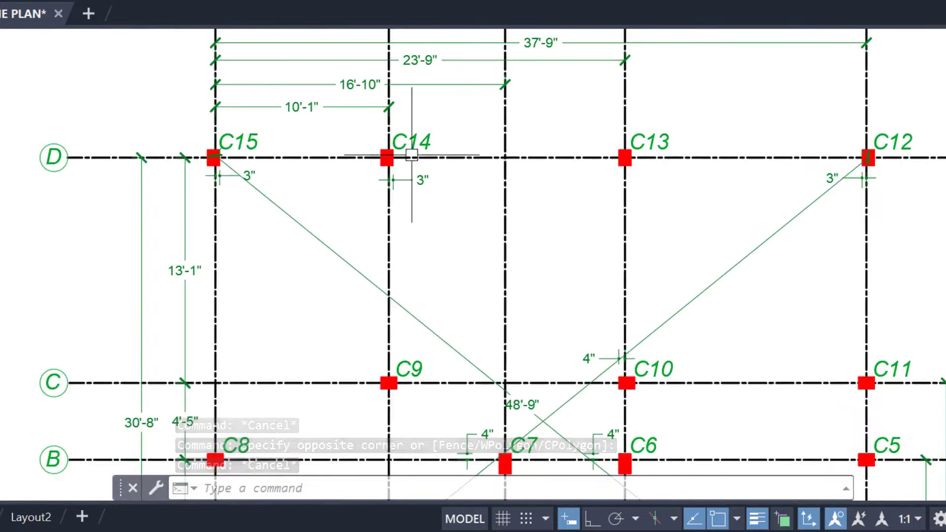
pyautogui.scroll(4, 389, 192)
pyautogui.moveTo(270, 236); pyautogui.dragTo(562, 236, button='middle')
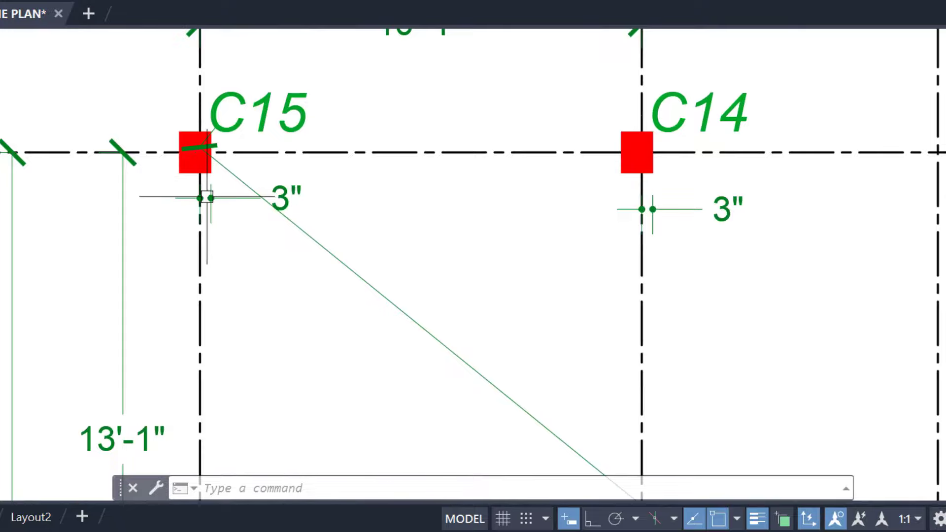
# Step: Examine how columns C15, C14 and C12 sit against their grid lines on the corner-aligned plan
pyautogui.scroll(-3, 207, 196)
pyautogui.moveTo(673, 278); pyautogui.dragTo(94, 250, button='middle')
pyautogui.scroll(-1, 97, 249)
pyautogui.scroll(1, 285, 254)
pyautogui.moveTo(285, 254); pyautogui.dragTo(270, 257, button='middle')
pyautogui.scroll(2, 435, 220)
pyautogui.scroll(4, 280, 143)
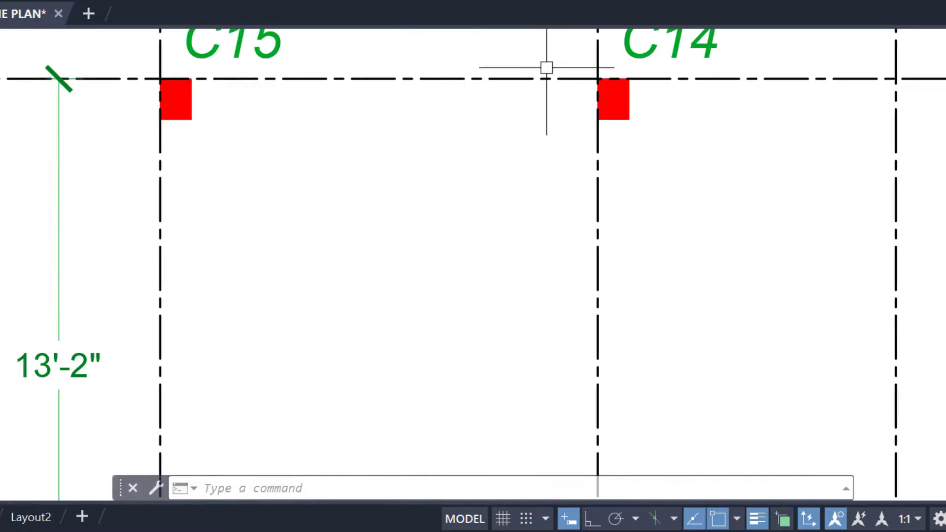
pyautogui.scroll(-2, 384, 214)
pyautogui.moveTo(383, 214); pyautogui.dragTo(325, 94, button='middle')
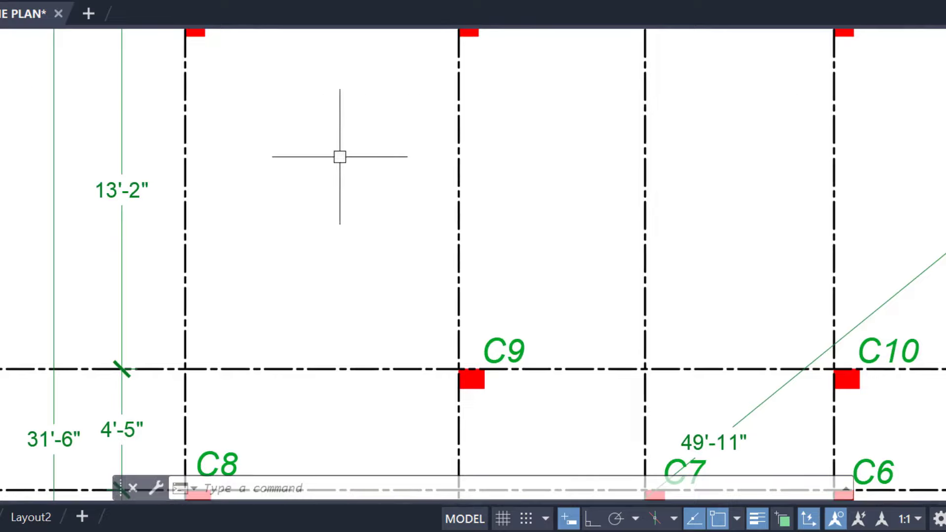
pyautogui.moveTo(340, 157)
pyautogui.mouseDown(button='middle')
pyautogui.moveTo(327, 293)
pyautogui.moveTo(274, 297)
pyautogui.mouseUp(button='middle')
pyautogui.moveTo(810, 101)
pyautogui.mouseDown(button='middle')
pyautogui.moveTo(313, 59)
pyautogui.moveTo(143, 104)
pyautogui.mouseUp(button='middle')
pyautogui.scroll(2, 492, 90)
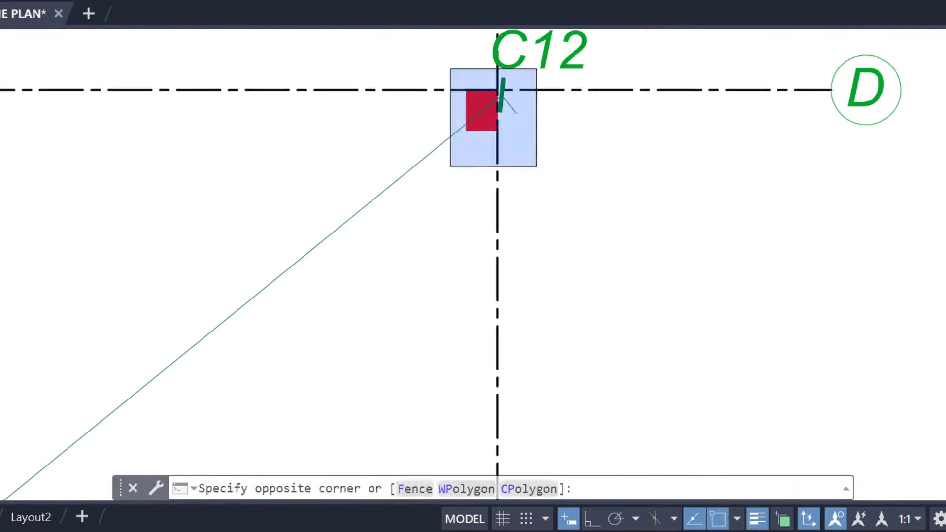
pyautogui.click(536, 166)
pyautogui.moveTo(541, 390); pyautogui.dragTo(526, 40, button='middle')
pyautogui.moveTo(253, 469); pyautogui.dragTo(482, 356, button='middle')
pyautogui.moveTo(108, 496)
pyautogui.mouseDown(button='middle')
pyautogui.moveTo(522, 403)
pyautogui.moveTo(589, 235)
pyautogui.mouseUp(button='middle')
pyautogui.scroll(-2, 602, 304)
pyautogui.moveTo(594, 393)
pyautogui.mouseDown(button='middle')
pyautogui.moveTo(562, 344)
pyautogui.moveTo(539, 270)
pyautogui.mouseUp(button='middle')
pyautogui.moveTo(499, 233)
pyautogui.mouseDown(button='middle')
pyautogui.moveTo(535, 205)
pyautogui.moveTo(547, 295)
pyautogui.mouseUp(button='middle')
pyautogui.scroll(-2, 394, 254)
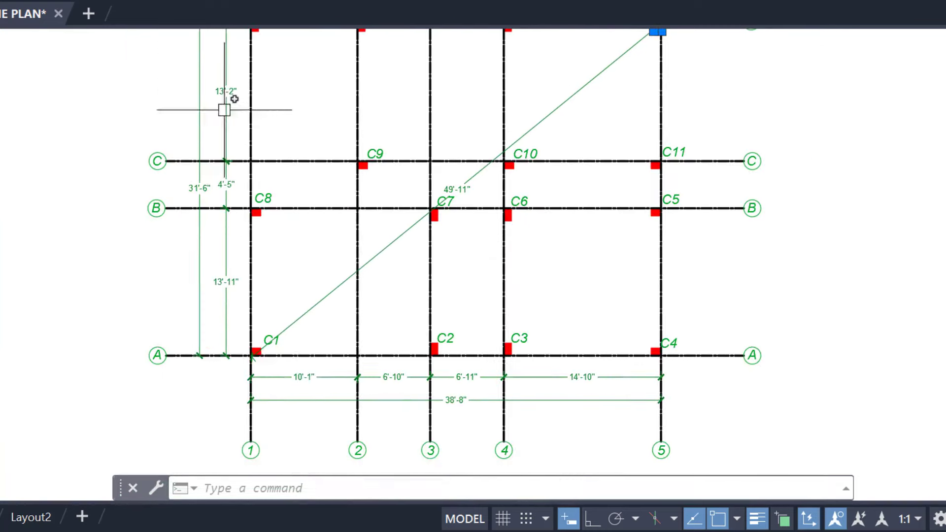
pyautogui.moveTo(616, 365); pyautogui.dragTo(610, 394, button='middle')
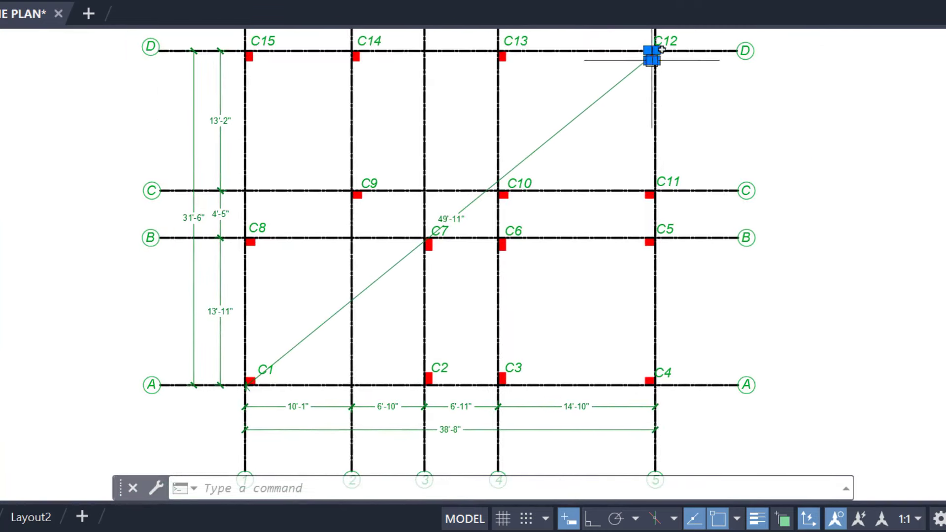
pyautogui.press('Escape')
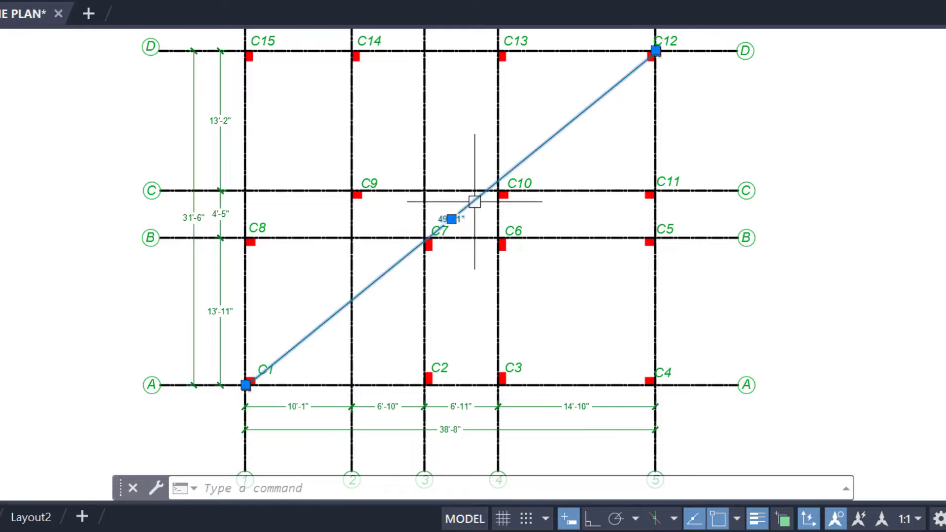
# Step: Reposition the text of the C1-to-C12 diagonal dimension along its line, between columns C7 and C10
pyautogui.scroll(4, 474, 201)
pyautogui.click(425, 219)
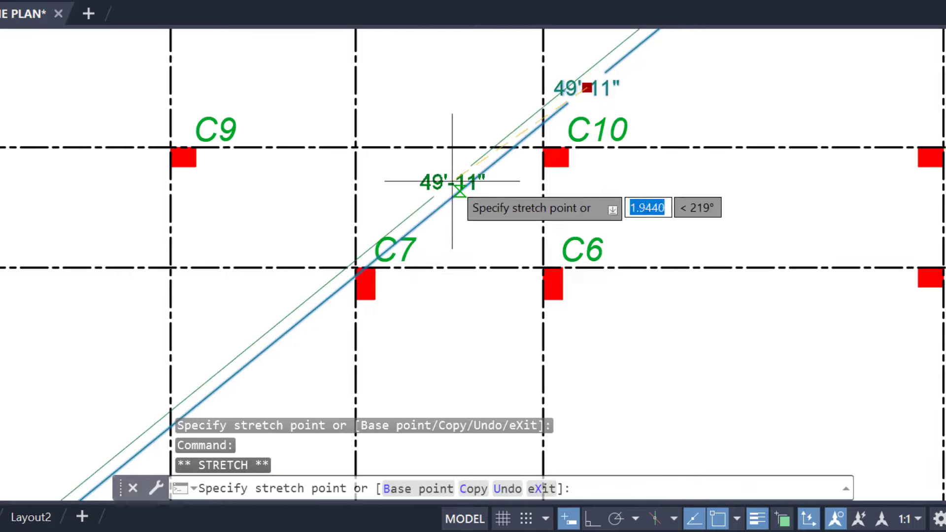
pyautogui.scroll(-4, 448, 178)
pyautogui.press('Escape')
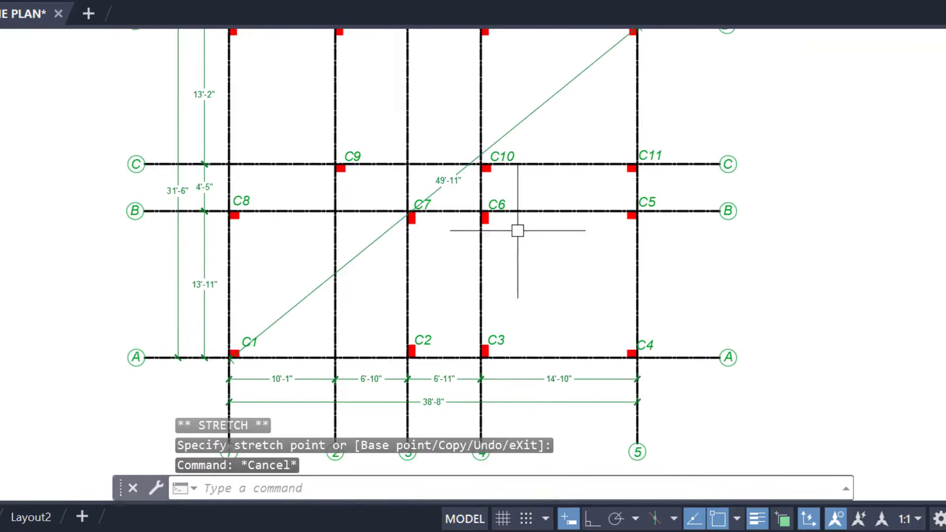
# Step: Compare the dimensioning of this plan with that of the neighbouring centre line plan
pyautogui.scroll(-2, 529, 203)
pyautogui.scroll(2, 482, 182)
pyautogui.moveTo(480, 182); pyautogui.dragTo(530, 168, button='middle')
pyautogui.scroll(-1, 486, 178)
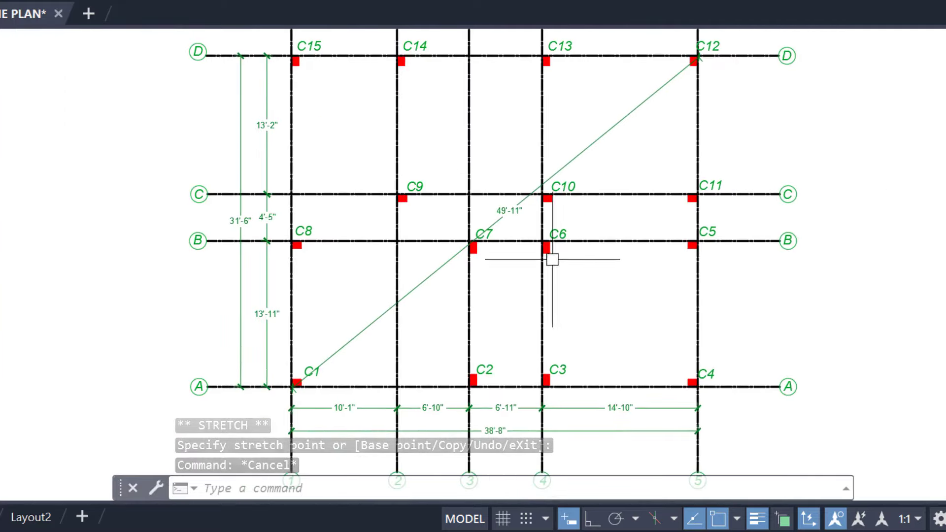
pyautogui.moveTo(362, 203); pyautogui.dragTo(945, 124, button='middle')
pyautogui.moveTo(587, 181)
pyautogui.mouseDown(button='middle')
pyautogui.moveTo(534, 238)
pyautogui.moveTo(334, 227)
pyautogui.mouseUp(button='middle')
pyautogui.scroll(2, 263, 235)
pyautogui.scroll(-2, 238, 209)
pyautogui.moveTo(777, 229); pyautogui.dragTo(618, 231, button='middle')
pyautogui.scroll(1, 540, 214)
pyautogui.moveTo(540, 214); pyautogui.dragTo(442, 193, button='middle')
pyautogui.moveTo(230, 211); pyautogui.dragTo(781, 209, button='middle')
pyautogui.scroll(2, 228, 236)
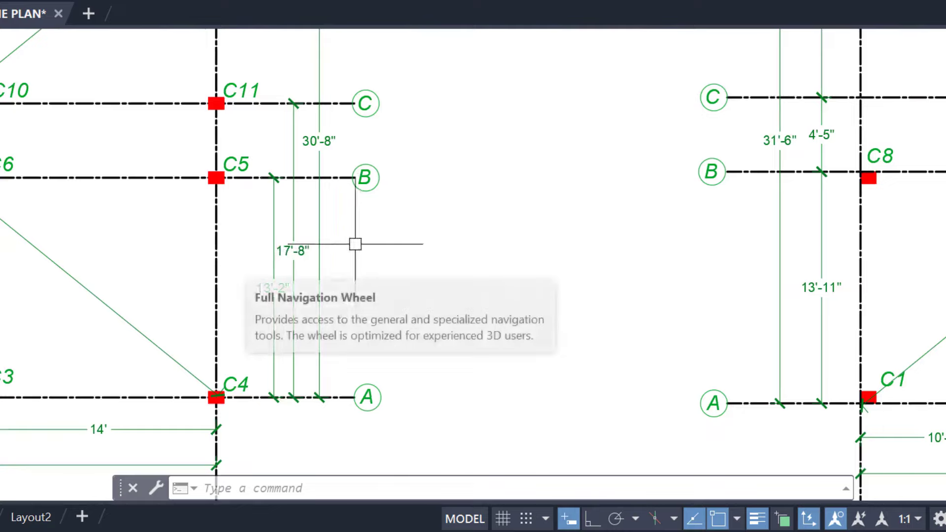
# Step: Examine the cumulative vertical dimensions beside column C4 on the neighbouring plan
pyautogui.click(355, 245)
pyautogui.click(249, 302)
pyautogui.scroll(2, 249, 302)
pyautogui.press('Escape')
pyautogui.click(494, 207)
pyautogui.click(252, 313)
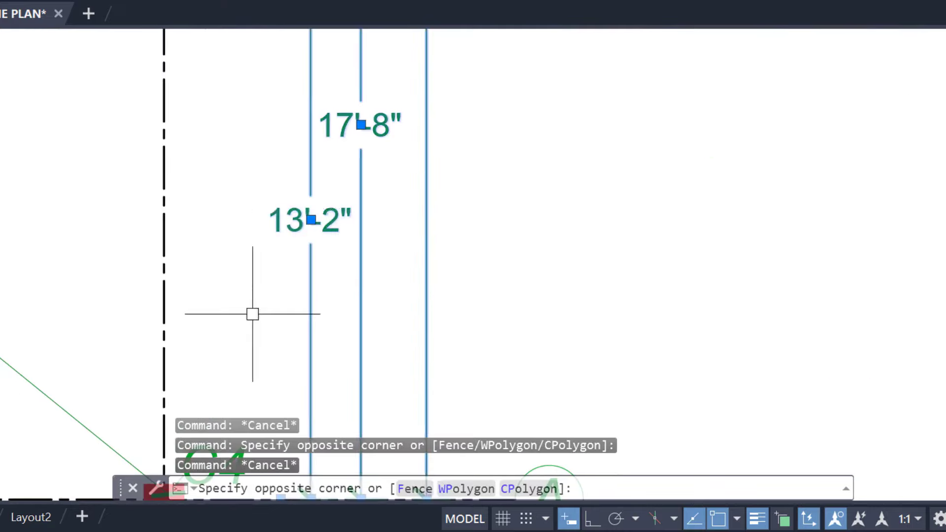
pyautogui.scroll(-3, 246, 310)
pyautogui.moveTo(515, 309); pyautogui.dragTo(142, 309, button='middle')
pyautogui.press('Escape')
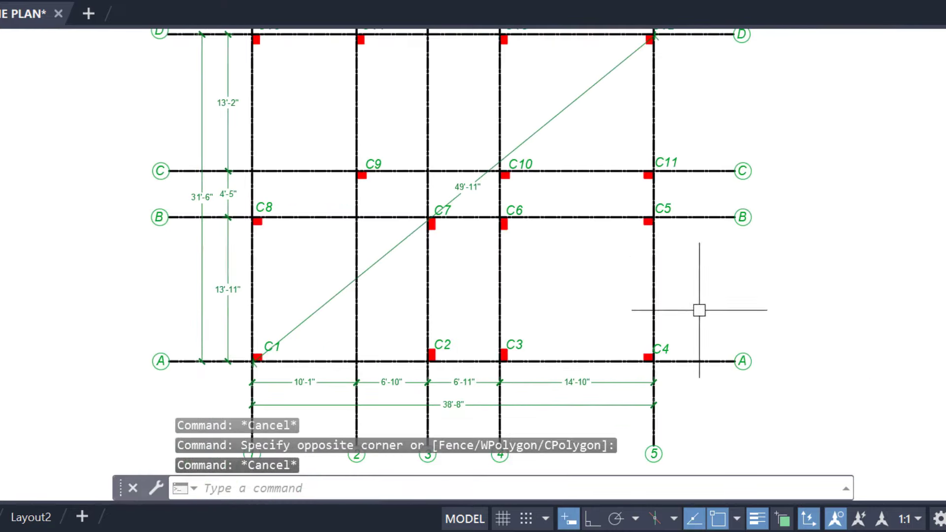
# Step: Add an aligned dimension between grid lines A and B, just outside grid line 5
pyautogui.scroll(-2, 699, 310)
pyautogui.moveTo(699, 310); pyautogui.dragTo(493, 298, button='middle')
pyautogui.write('dal')
pyautogui.press('Return')
pyautogui.scroll(3, 550, 329)
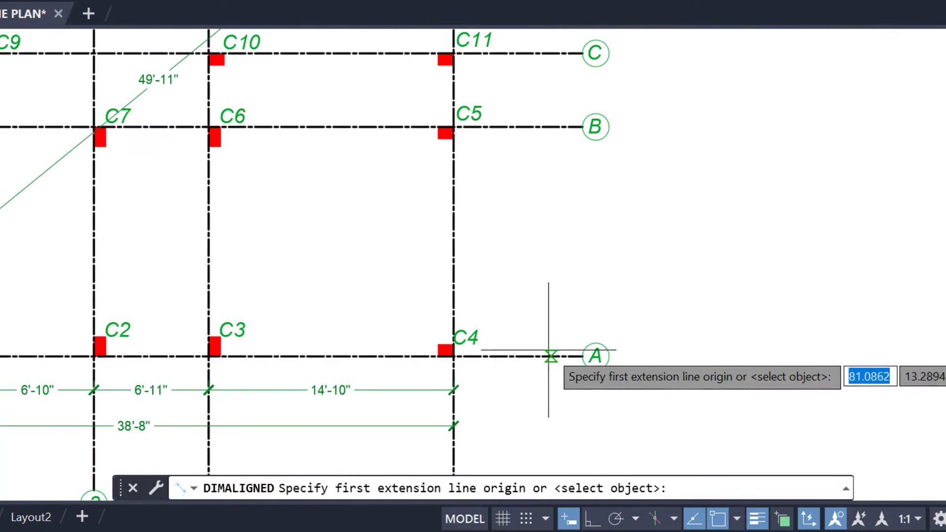
pyautogui.click(499, 356)
pyautogui.click(496, 126)
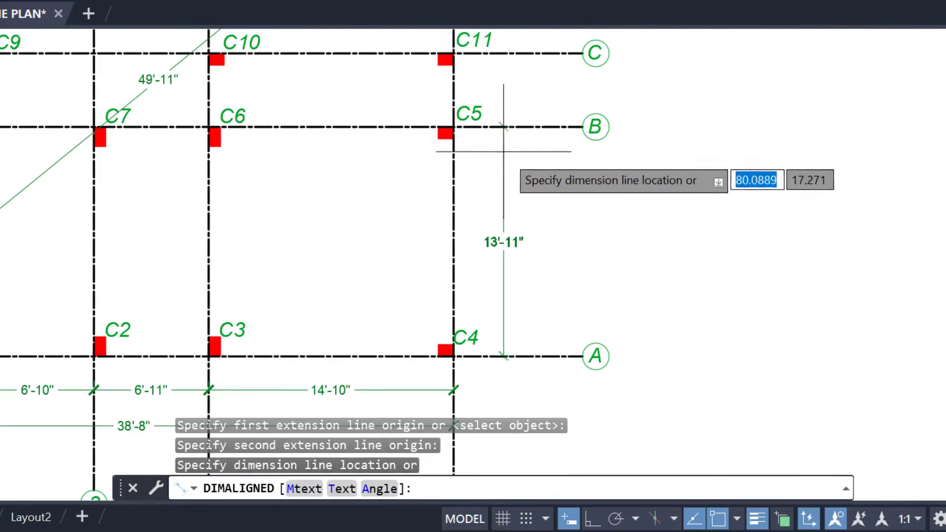
pyautogui.click(508, 192)
# Step: Continue the A–B dimension outside grid line 5 to grid lines C and D
pyautogui.click(506, 191)
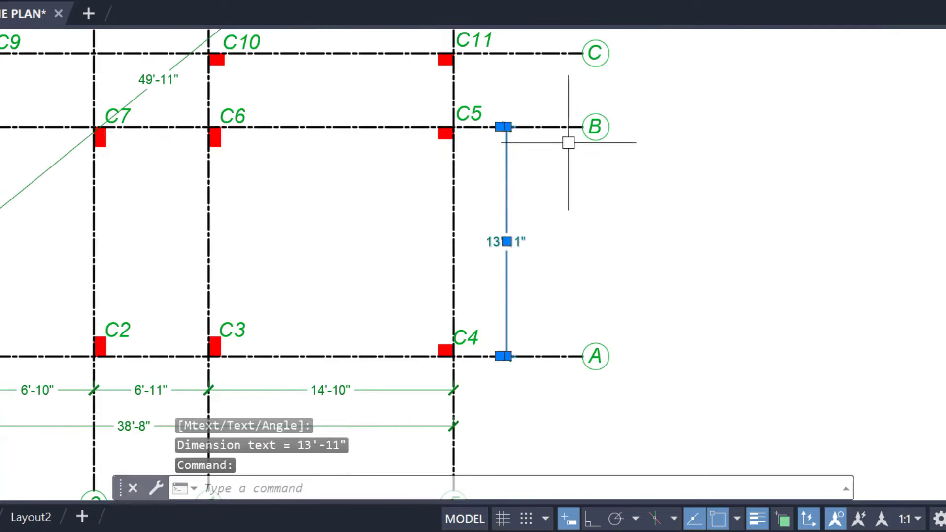
pyautogui.click(552, 171)
pyautogui.moveTo(521, 66); pyautogui.dragTo(490, 292, button='middle')
pyautogui.click(487, 158)
pyautogui.click(478, 154)
pyautogui.moveTo(471, 29); pyautogui.dragTo(465, 175, button='middle')
pyautogui.moveTo(457, 143); pyautogui.dragTo(462, 32, button='middle')
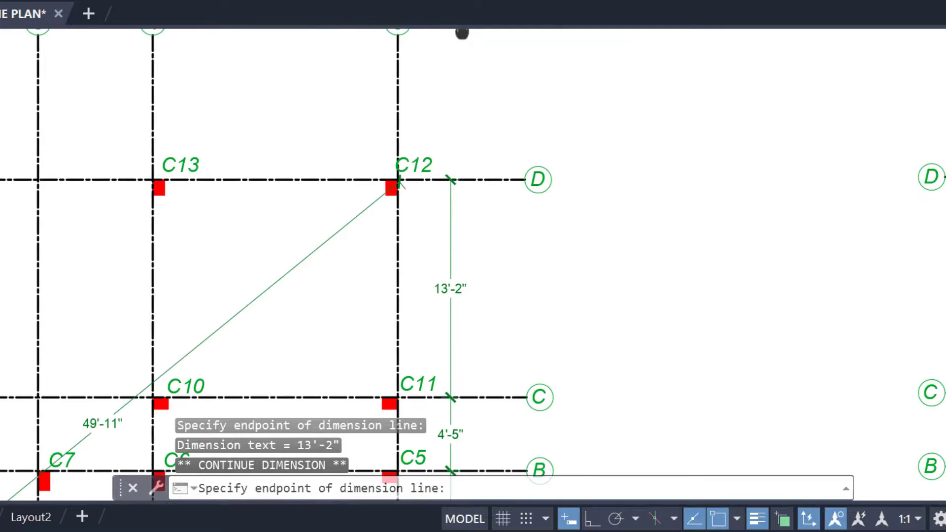
pyautogui.press('Escape')
pyautogui.scroll(-3, 598, 56)
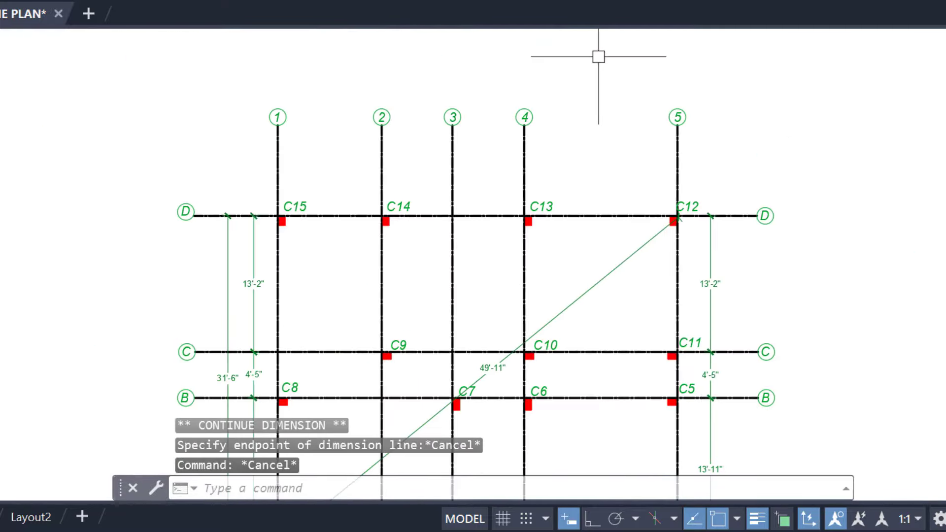
# Step: Add an aligned dimension between grid lines 1 and 2, just above columns C15 and C14
pyautogui.press('space')
pyautogui.scroll(4, 298, 132)
pyautogui.click(247, 272)
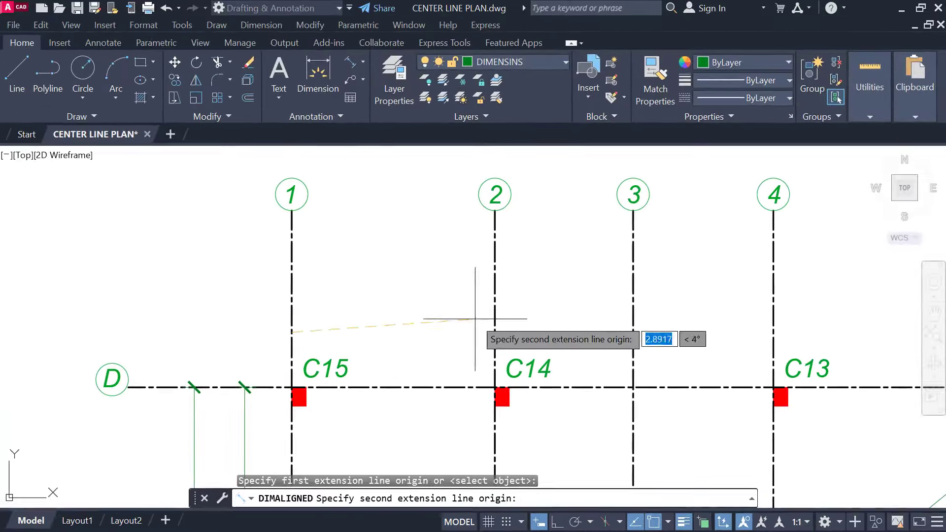
pyautogui.click(493, 332)
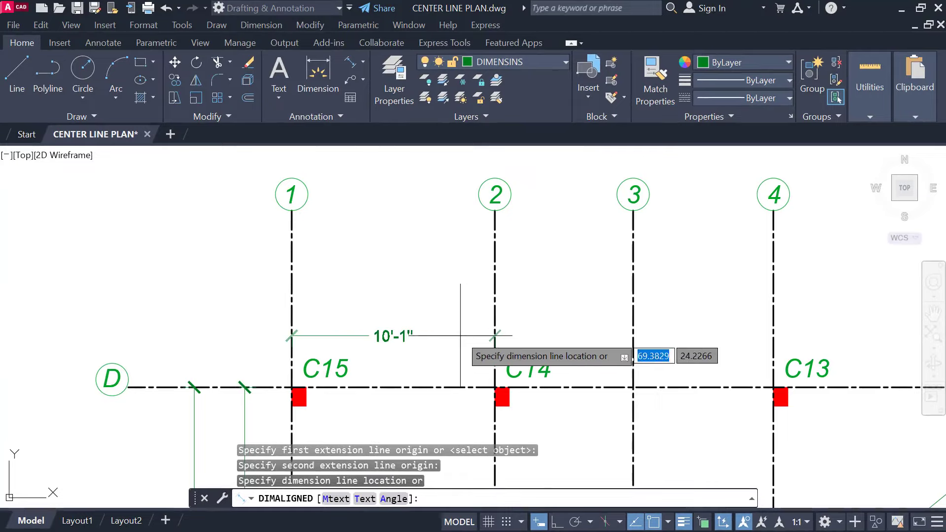
pyautogui.click(433, 337)
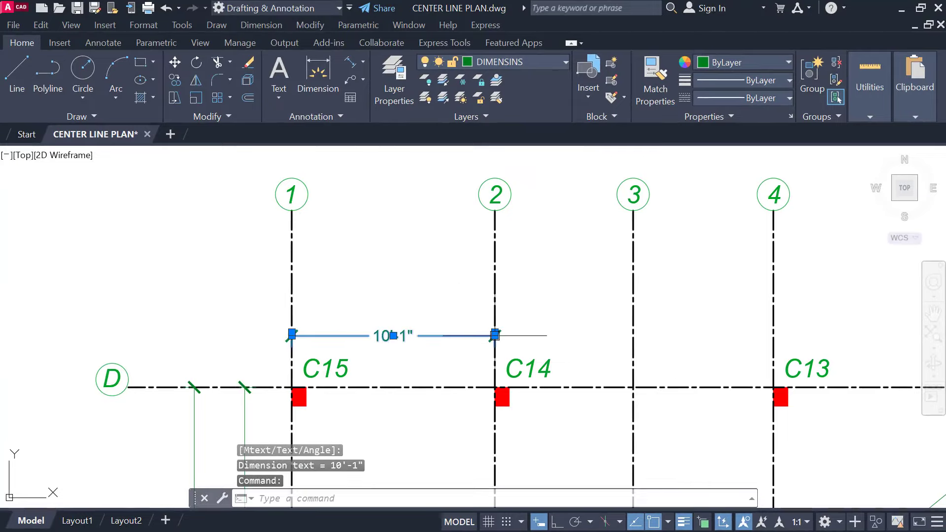
# Step: Continue the dimension above grid line D from grid line 2 to grid lines 3, 4 and 5
pyautogui.click(534, 377)
pyautogui.moveTo(616, 328); pyautogui.dragTo(432, 295, button='middle')
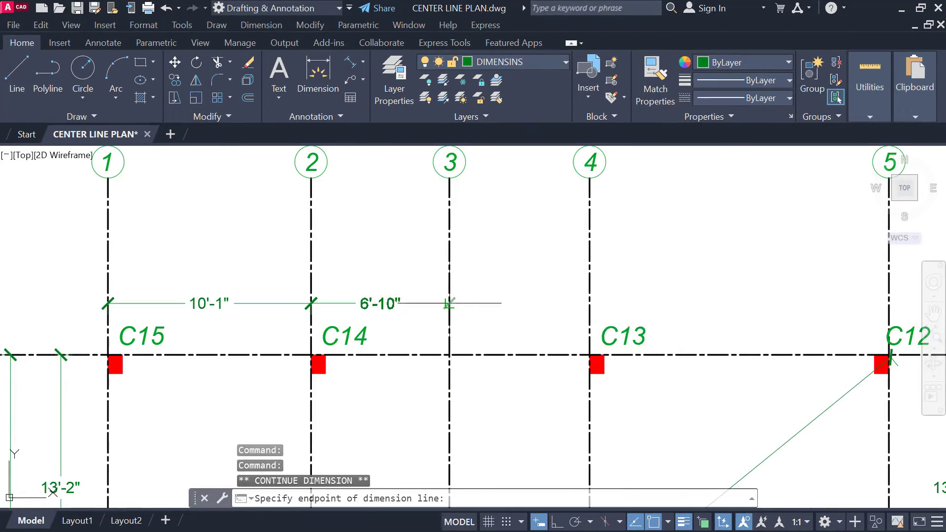
pyautogui.click(449, 303)
pyautogui.click(589, 303)
pyautogui.moveTo(859, 296); pyautogui.dragTo(608, 296, button='middle')
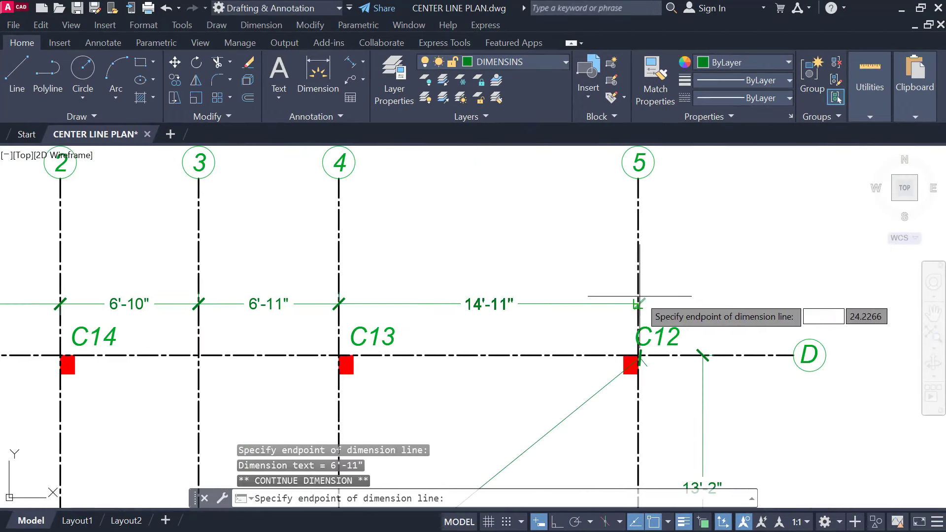
pyautogui.click(637, 303)
pyautogui.press('Escape')
# Step: Add an overall aligned dimension from grid line 1 to grid line 5, above the row of spacing dimensions over grid line D
pyautogui.click(350, 62)
pyautogui.scroll(-2, 367, 238)
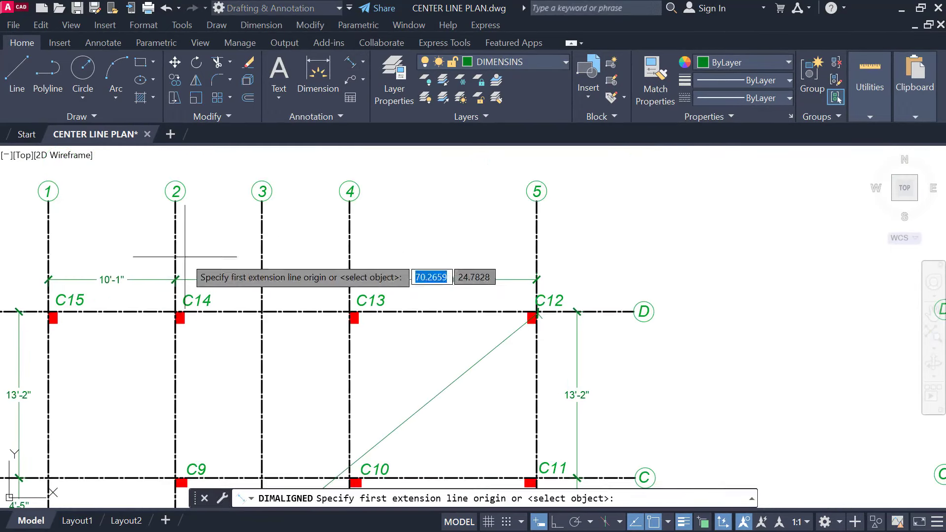
pyautogui.click(48, 280)
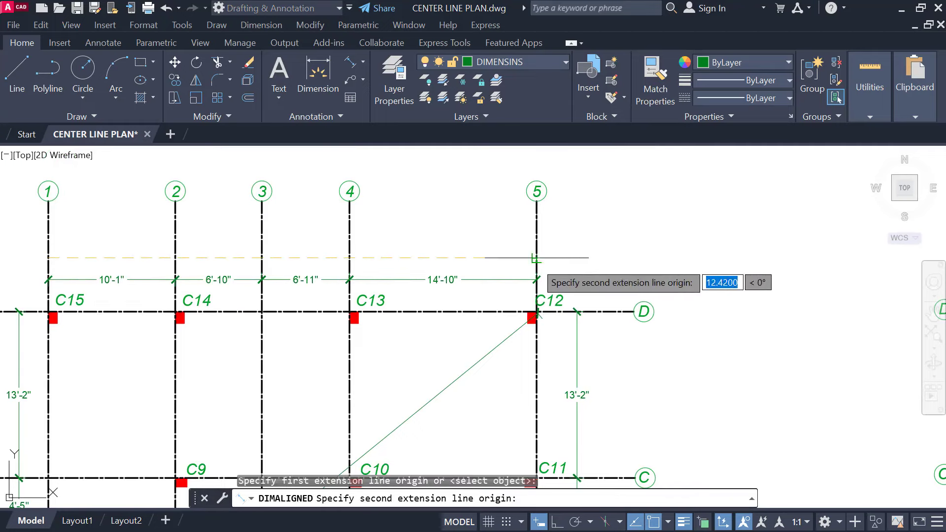
pyautogui.click(536, 279)
pyautogui.click(501, 258)
# Step: Add an overall aligned dimension from grid line D to grid line A, outside the spacing dimensions beside grid line 5
pyautogui.moveTo(586, 258); pyautogui.dragTo(470, 153, button='middle')
pyautogui.press('Return')
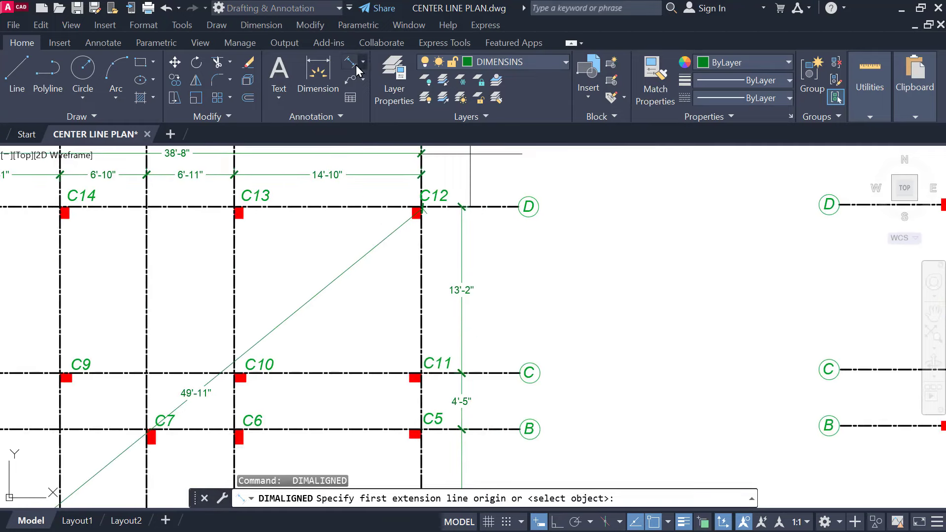
pyautogui.click(356, 66)
pyautogui.click(490, 207)
pyautogui.scroll(-2, 508, 331)
pyautogui.moveTo(503, 331); pyautogui.dragTo(484, 197, button='middle')
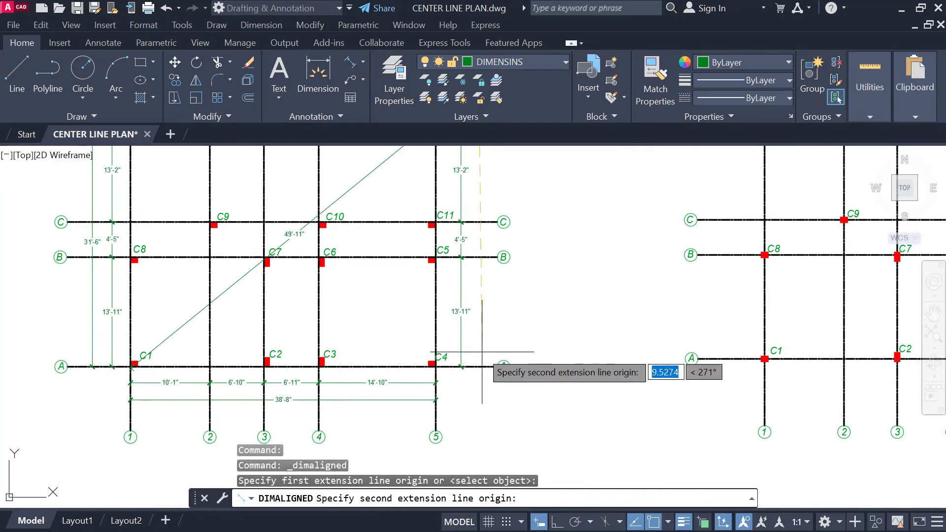
pyautogui.click(481, 365)
pyautogui.click(479, 335)
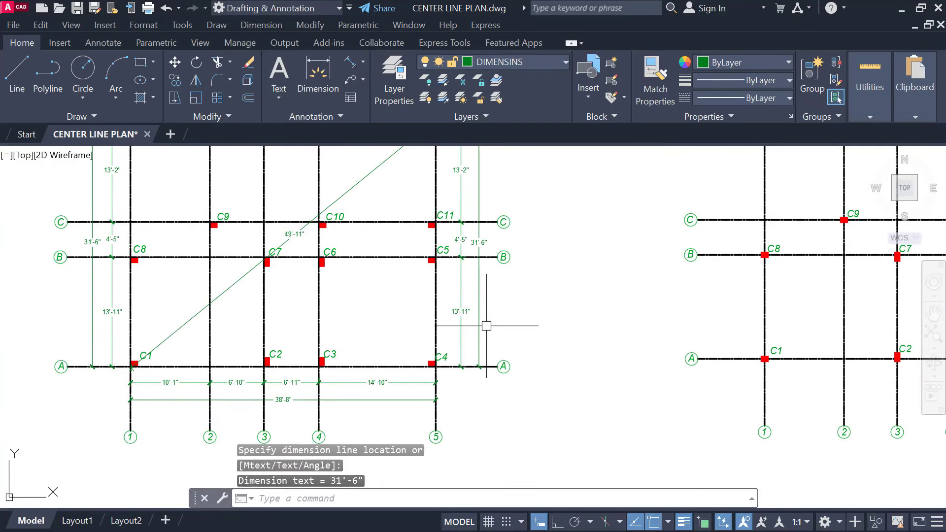
# Step: Examine the columns and their labels along grid line A to compare the column sizes
pyautogui.moveTo(470, 287); pyautogui.dragTo(480, 285)
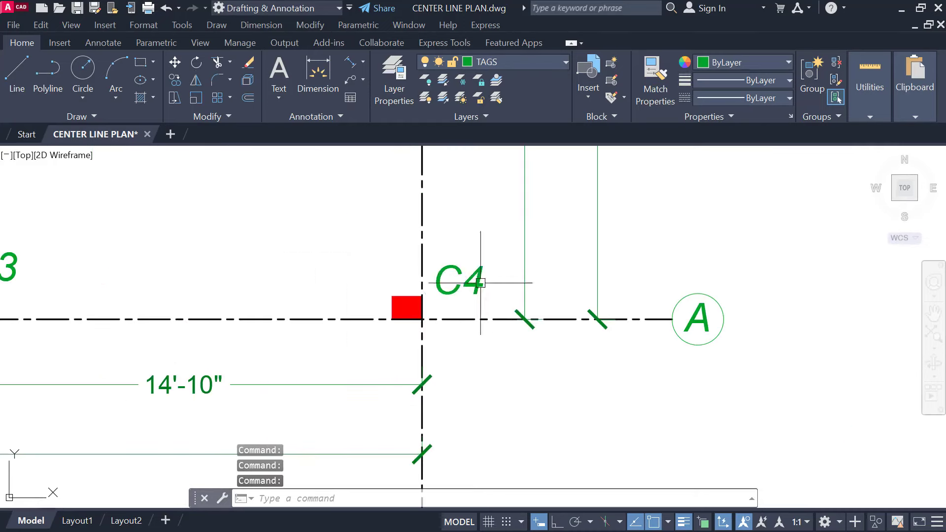
pyautogui.scroll(-2, 487, 296)
pyautogui.moveTo(488, 299); pyautogui.dragTo(503, 298, button='middle')
pyautogui.scroll(-3, 340, 291)
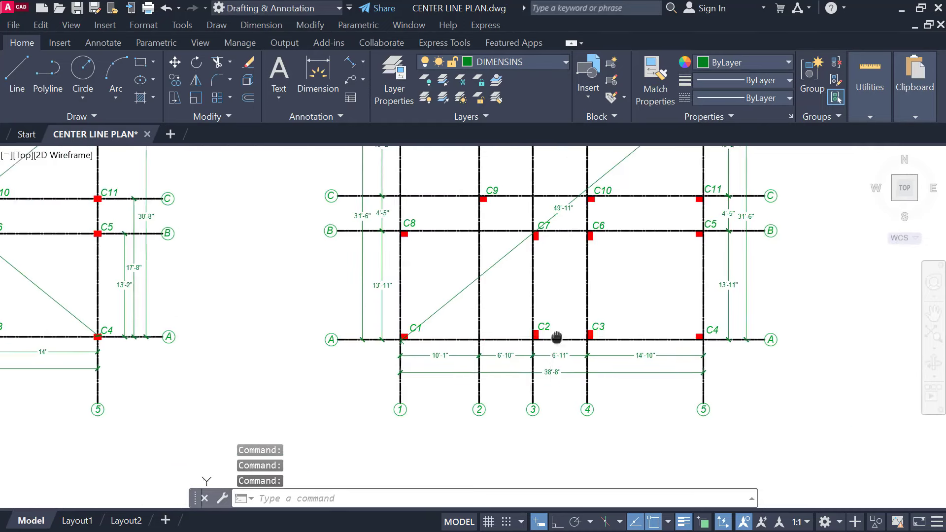
pyautogui.scroll(6, 423, 332)
pyautogui.moveTo(424, 333); pyautogui.dragTo(335, 333, button='middle')
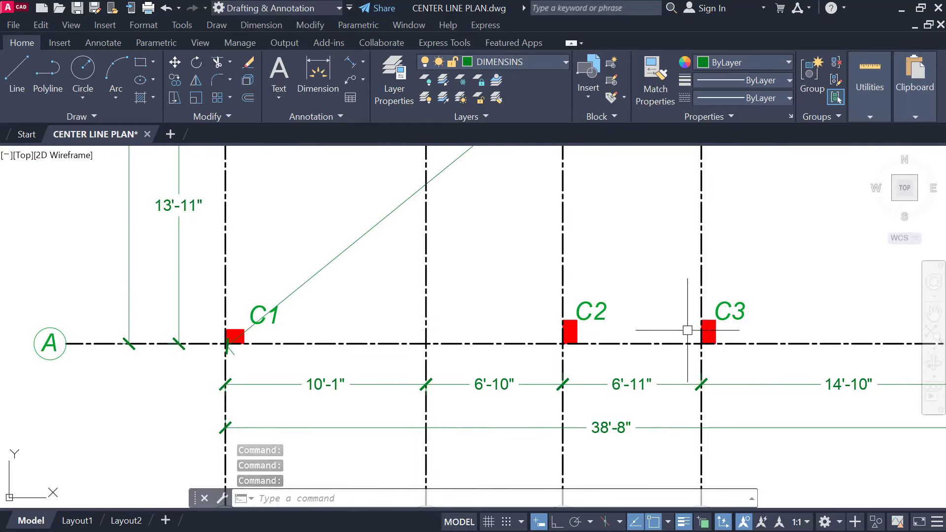
pyautogui.scroll(-2, 687, 330)
pyautogui.moveTo(654, 339); pyautogui.dragTo(410, 416, button='middle')
pyautogui.scroll(2, 163, 406)
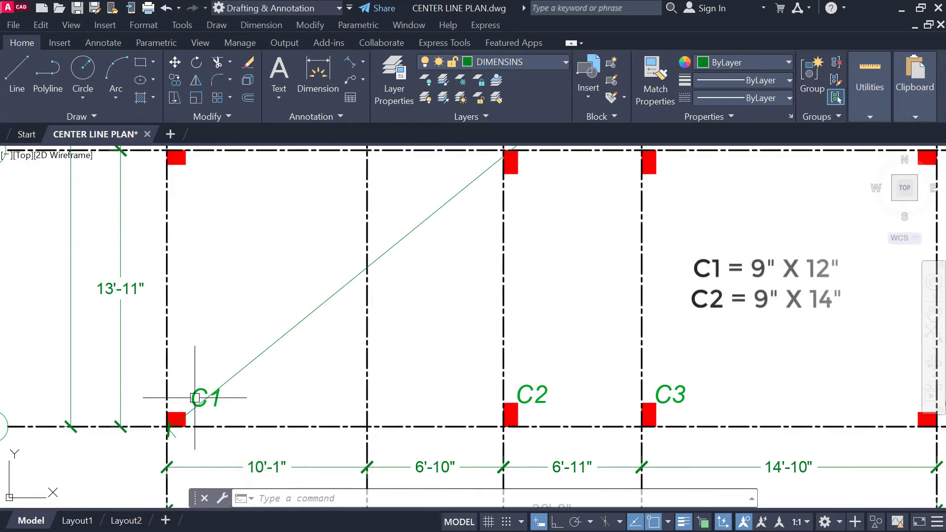
pyautogui.scroll(-2, 195, 398)
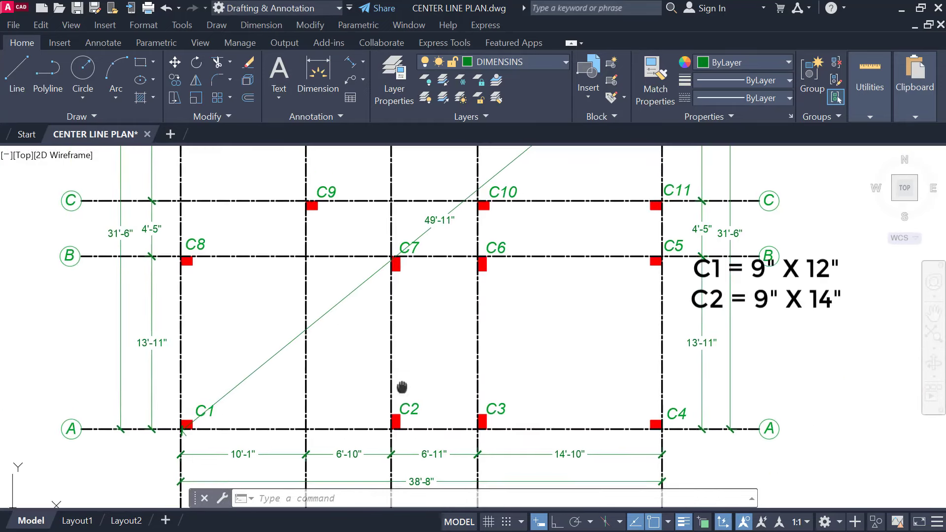
pyautogui.scroll(4, 401, 386)
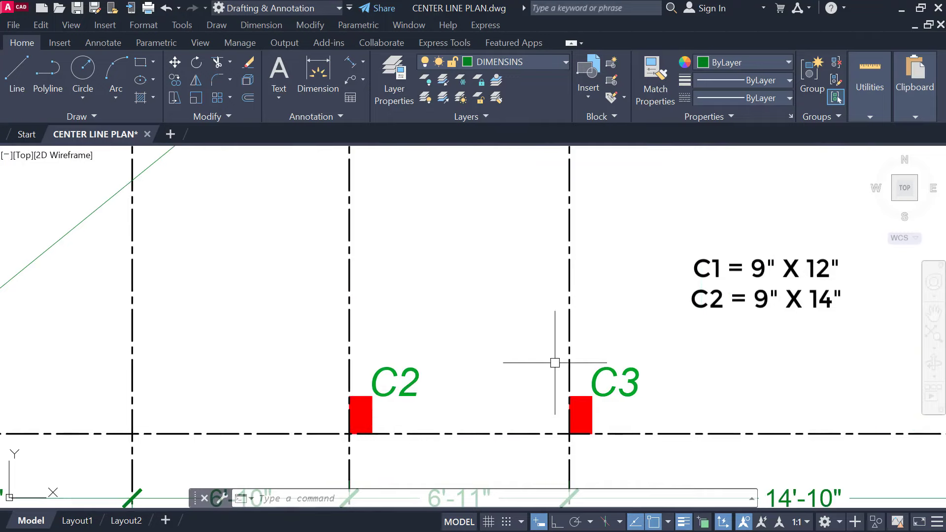
pyautogui.scroll(-4, 555, 361)
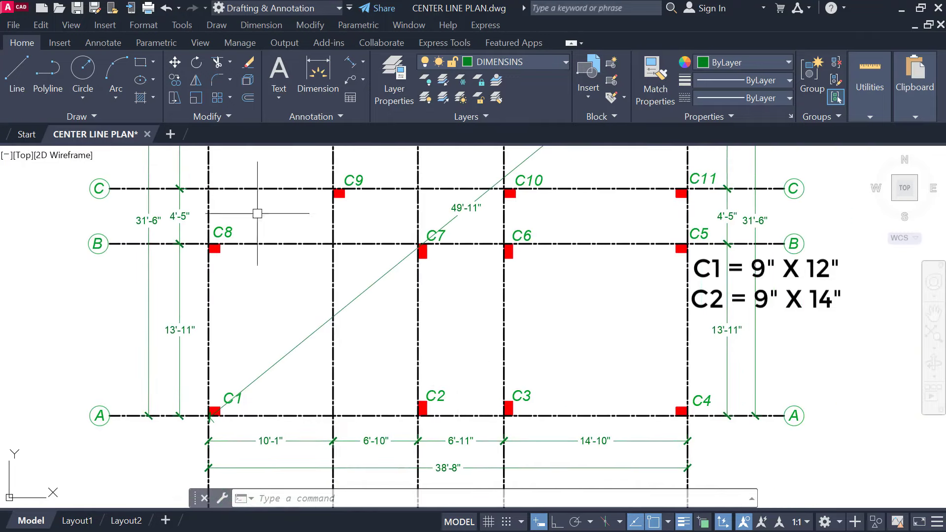
pyautogui.scroll(2, 210, 450)
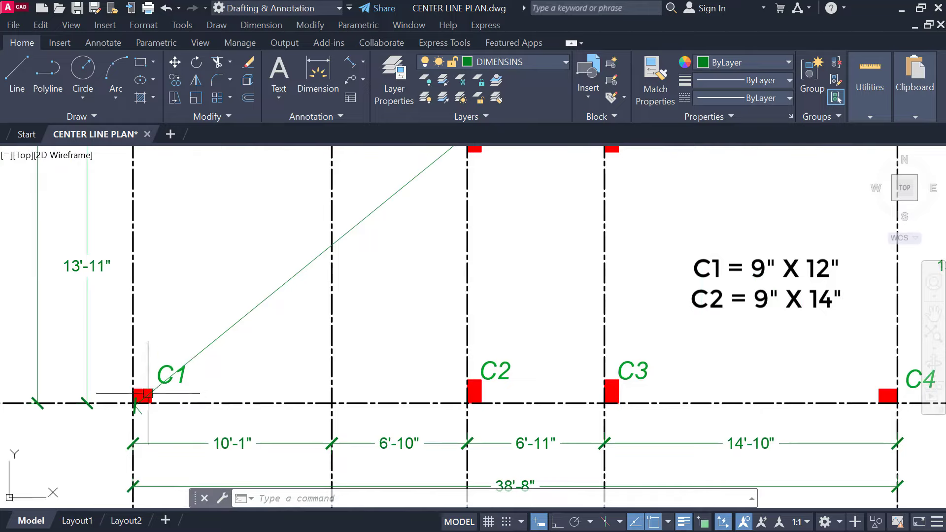
# Step: Erase the column labels C4, C5, C11 and C12 along grid line 5
pyautogui.scroll(-1, 175, 375)
pyautogui.moveTo(304, 377); pyautogui.dragTo(165, 351, button='middle')
pyautogui.click(503, 351)
pyautogui.press('Delete')
pyautogui.moveTo(493, 230); pyautogui.dragTo(492, 317, button='middle')
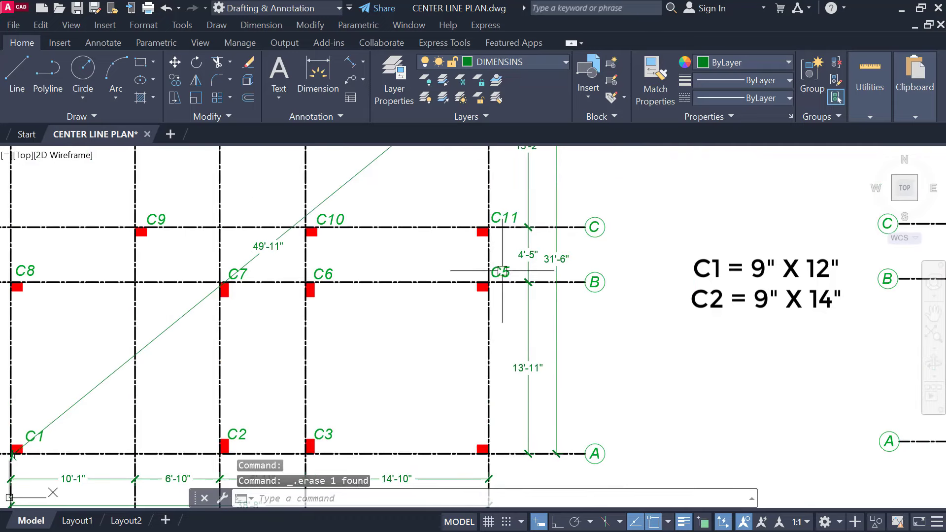
pyautogui.click(504, 223)
pyautogui.press('Delete')
pyautogui.moveTo(503, 249); pyautogui.dragTo(523, 394, button='middle')
pyautogui.click(525, 196)
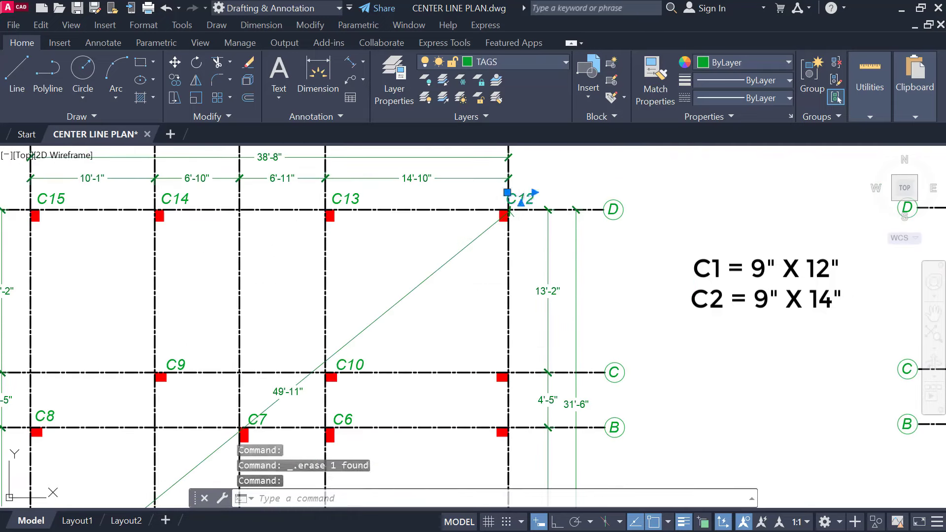
pyautogui.press('Delete')
# Step: Erase the column labels C13, C14 and C15 on grid line D, C10 and C9 on grid line C, and C8 on grid line B
pyautogui.click(343, 196)
pyautogui.press('Delete')
pyautogui.click(175, 197)
pyautogui.press('Delete')
pyautogui.click(50, 198)
pyautogui.press('Delete')
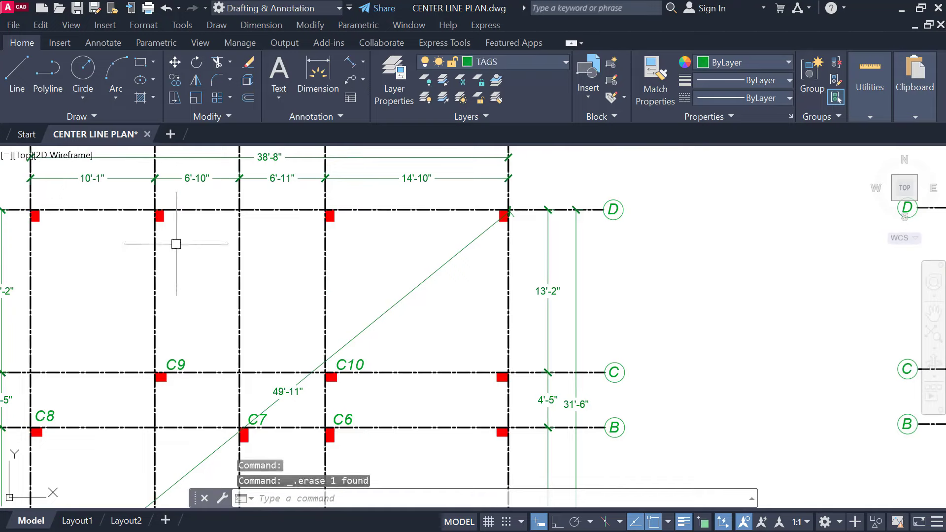
pyautogui.click(348, 361)
pyautogui.press('Delete')
pyautogui.moveTo(370, 393); pyautogui.dragTo(435, 268, button='middle')
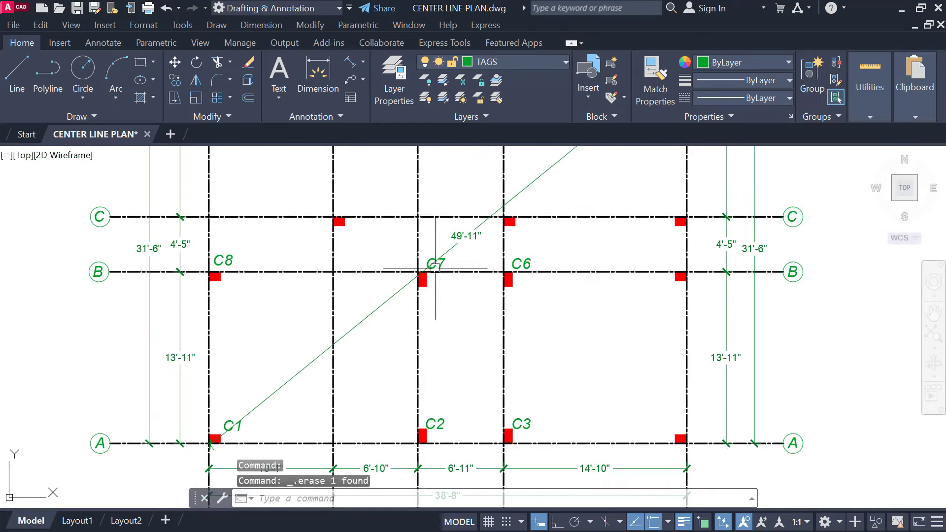
pyautogui.press('Delete')
# Step: Copy the C1 label from column A-1 to the unlabelled column at grid lines A and 5
pyautogui.scroll(2, 253, 306)
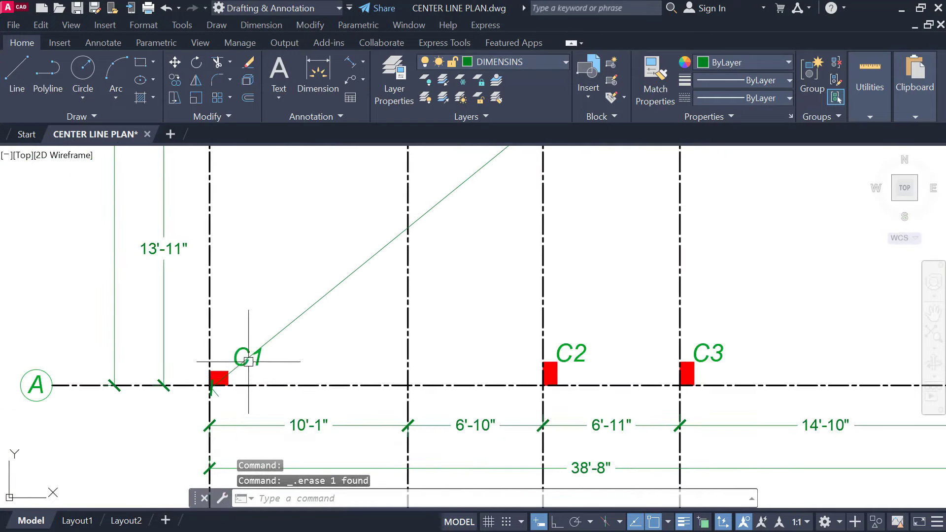
pyautogui.write('CO')
pyautogui.press('Return')
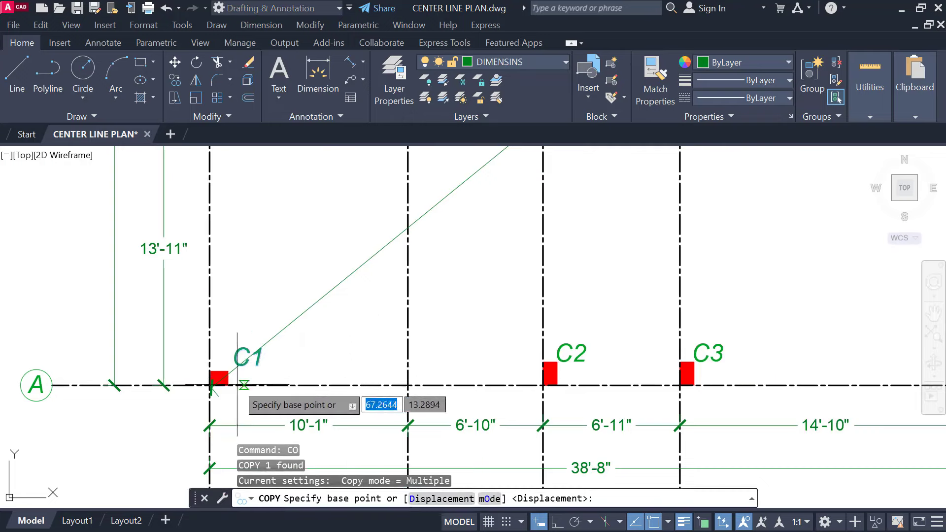
pyautogui.scroll(2, 231, 382)
pyautogui.click(225, 353)
pyautogui.scroll(-3, 239, 359)
pyautogui.moveTo(426, 320); pyautogui.dragTo(231, 327, button='middle')
pyautogui.scroll(2, 504, 369)
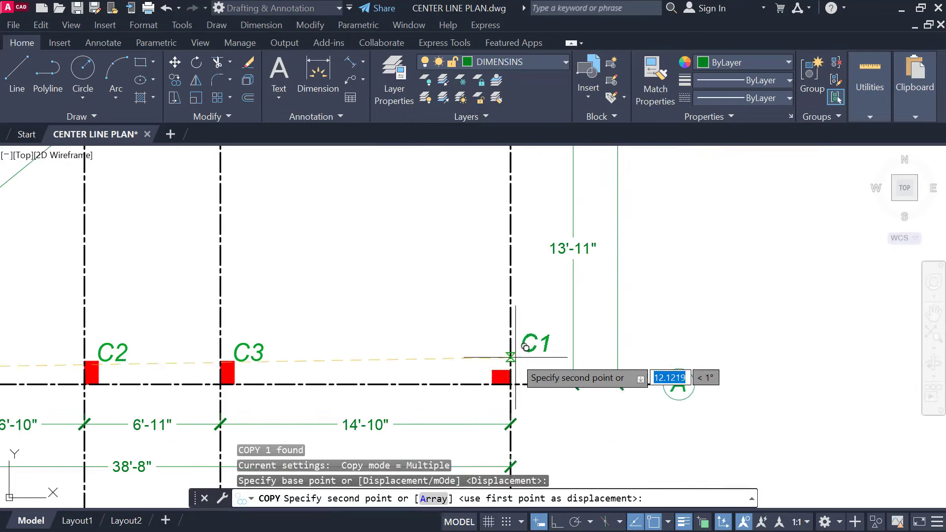
pyautogui.click(501, 374)
# Step: Continue copying the C1 label to the columns on grid line B at grid lines 5 and 1
pyautogui.scroll(-2, 370, 275)
pyautogui.moveTo(409, 293); pyautogui.dragTo(581, 344, button='middle')
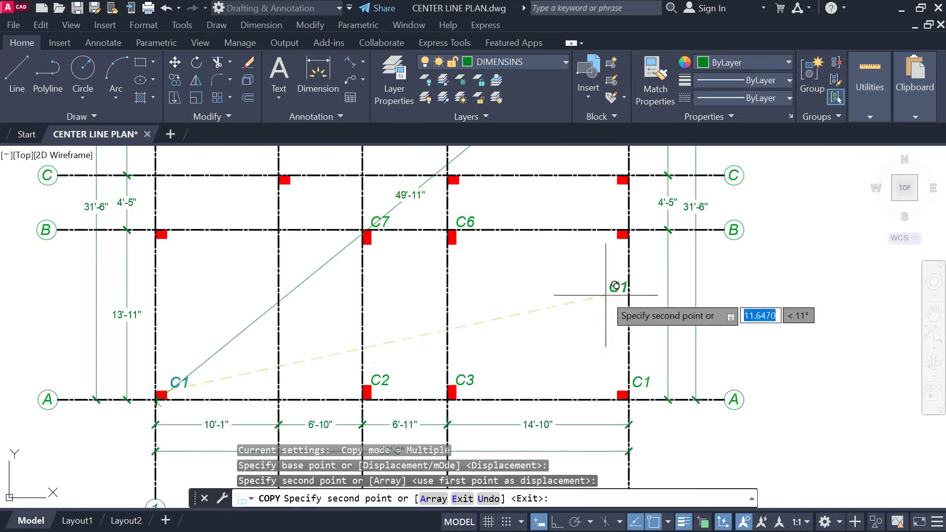
pyautogui.scroll(2, 572, 227)
pyautogui.click(627, 232)
pyautogui.moveTo(302, 258); pyautogui.dragTo(492, 293, button='middle')
pyautogui.scroll(1, 385, 283)
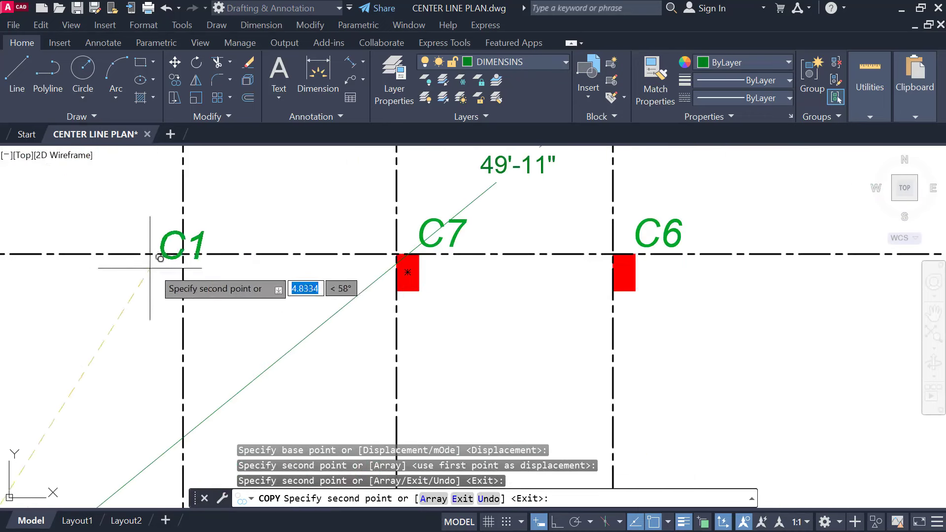
pyautogui.scroll(-1, 204, 259)
pyautogui.moveTo(204, 256); pyautogui.dragTo(414, 267, button='middle')
pyautogui.click(223, 268)
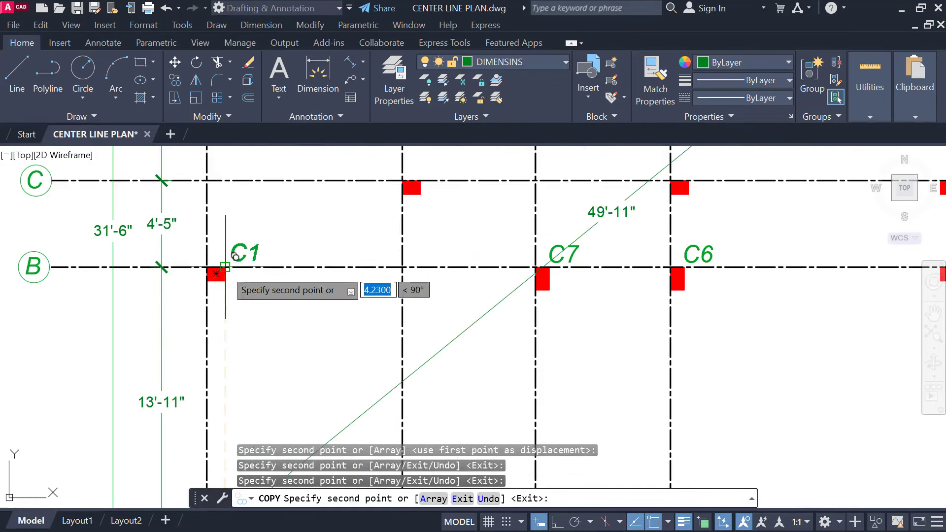
# Step: Continue copying the C1 label to the columns on grid line C at grid lines 2, 4 and 5
pyautogui.moveTo(223, 269); pyautogui.dragTo(145, 331, button='middle')
pyautogui.click(419, 182)
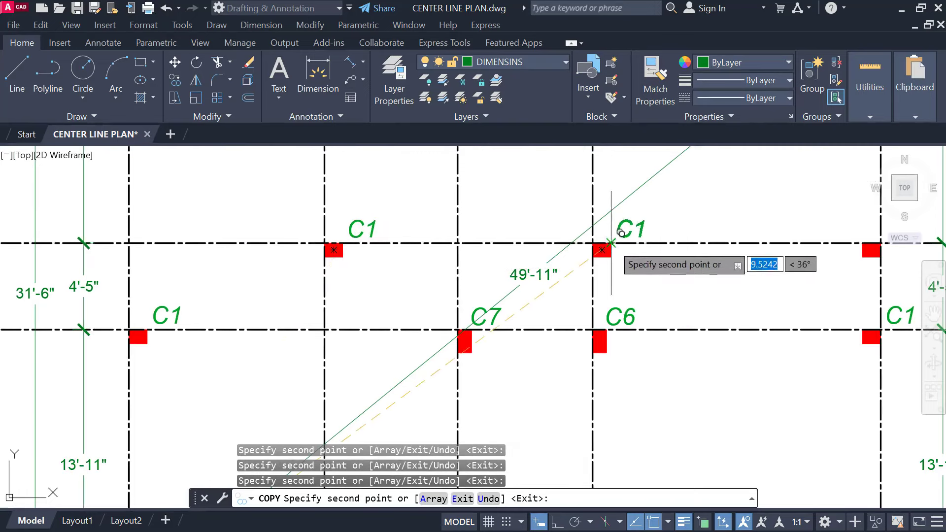
pyautogui.moveTo(616, 246); pyautogui.dragTo(394, 284, button='middle')
# Step: Copy the C1 label to the four columns on grid line D, at grid lines 5, 4, 2 and 1
pyautogui.moveTo(614, 154); pyautogui.dragTo(561, 264, button='middle')
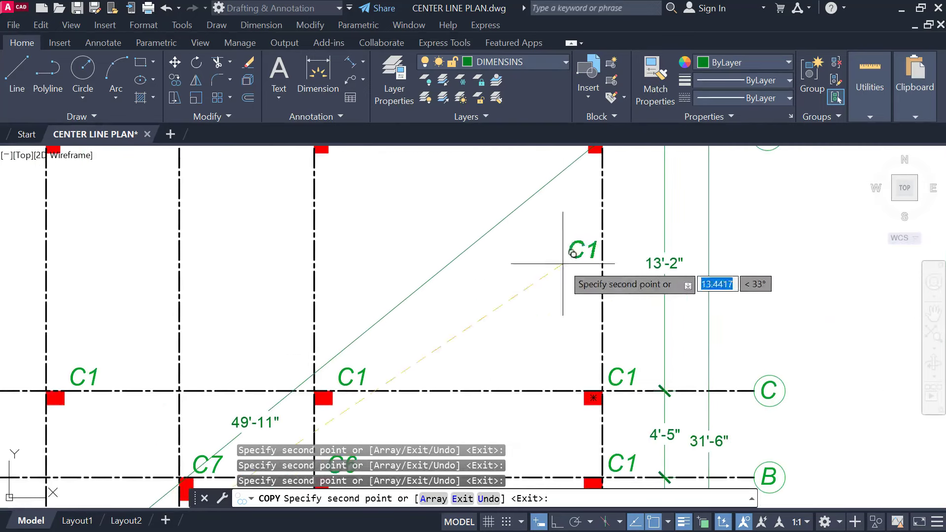
pyautogui.moveTo(602, 168); pyautogui.dragTo(573, 243, button='middle')
pyautogui.scroll(2, 570, 211)
pyautogui.click(571, 208)
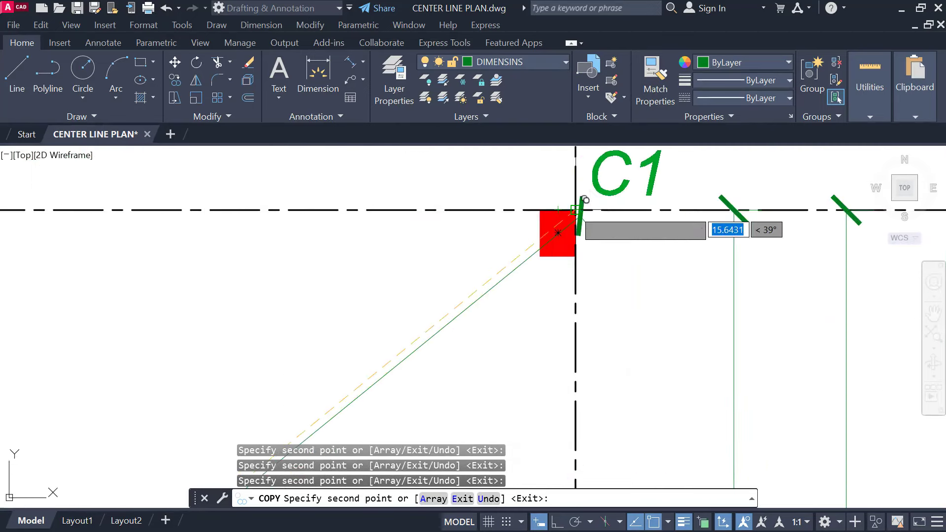
pyautogui.scroll(-4, 444, 212)
pyautogui.click(365, 226)
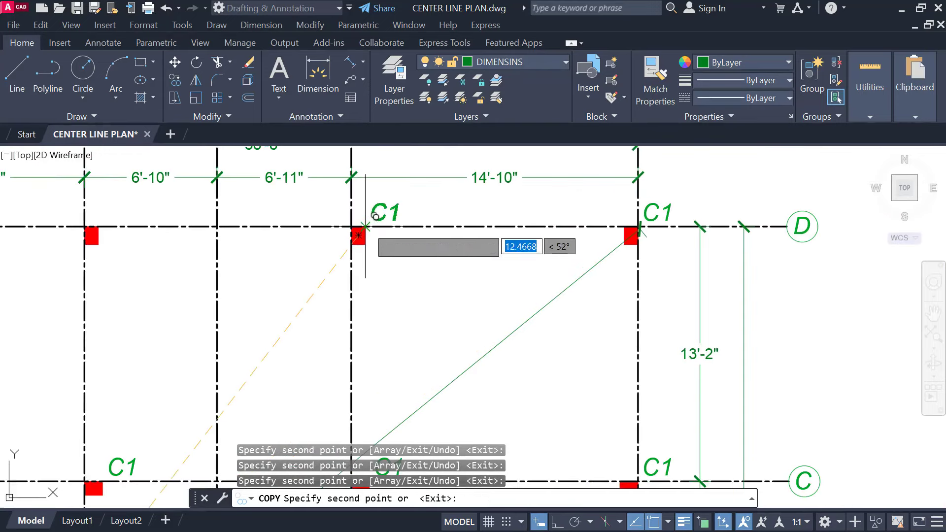
pyautogui.moveTo(174, 281); pyautogui.dragTo(350, 283, button='middle')
pyautogui.click(275, 228)
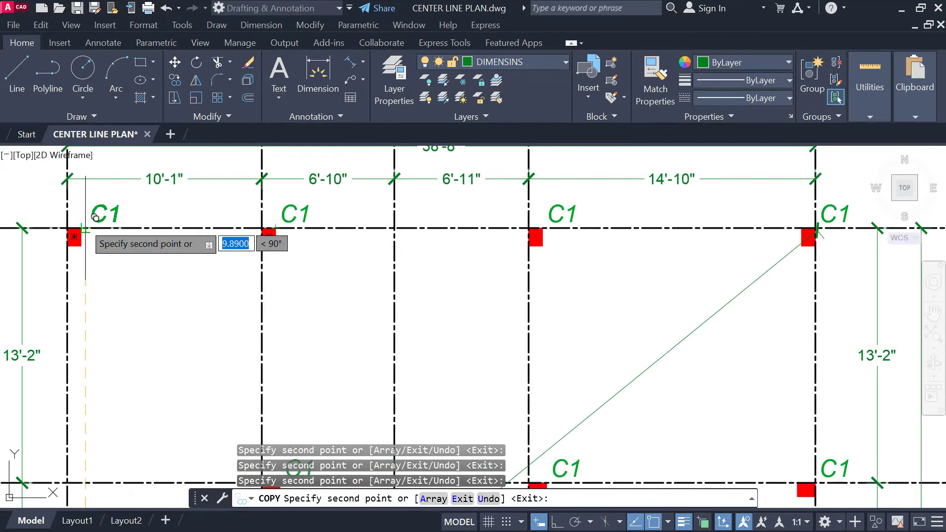
pyautogui.click(81, 228)
pyautogui.press('Escape')
# Step: Erase the label C3 on grid line A and the labels C6 and C7 on grid line B
pyautogui.scroll(-2, 159, 271)
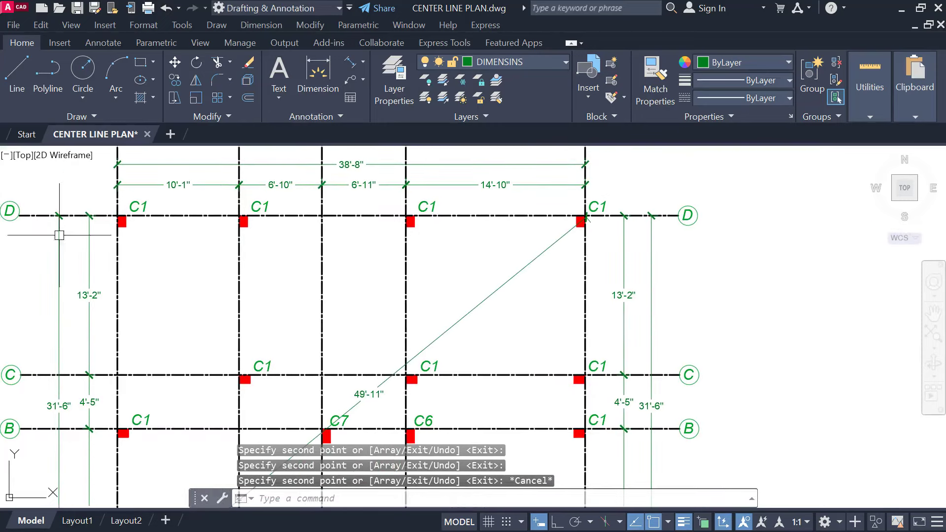
pyautogui.scroll(-2, 549, 200)
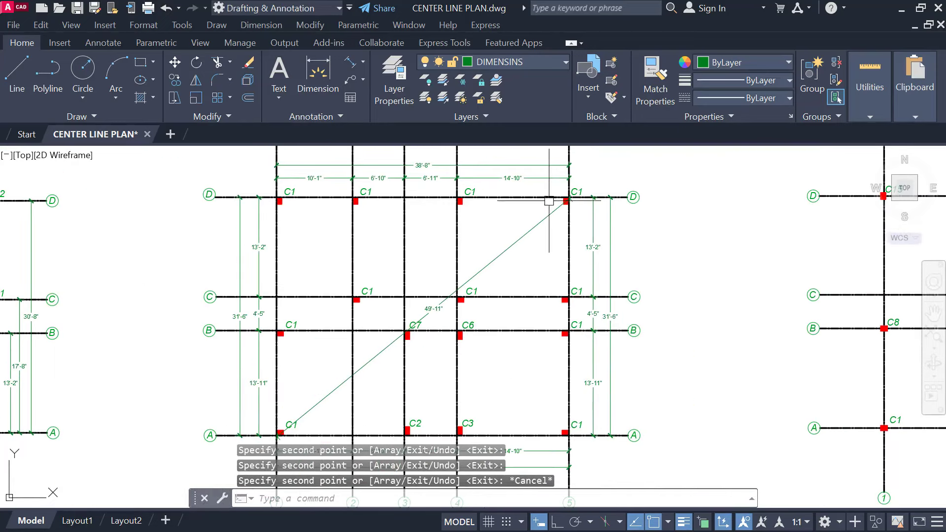
pyautogui.scroll(1, 549, 200)
pyautogui.moveTo(521, 255); pyautogui.dragTo(574, 196, button='middle')
pyautogui.moveTo(395, 284); pyautogui.dragTo(398, 164, button='middle')
pyautogui.scroll(2, 394, 375)
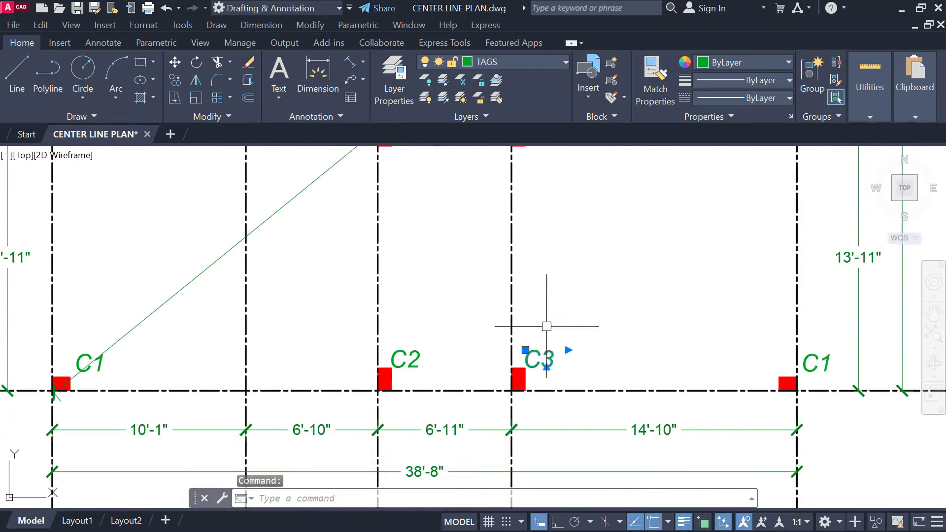
pyautogui.press('Delete')
pyautogui.moveTo(546, 325); pyautogui.dragTo(516, 423, button='middle')
pyautogui.press('Delete')
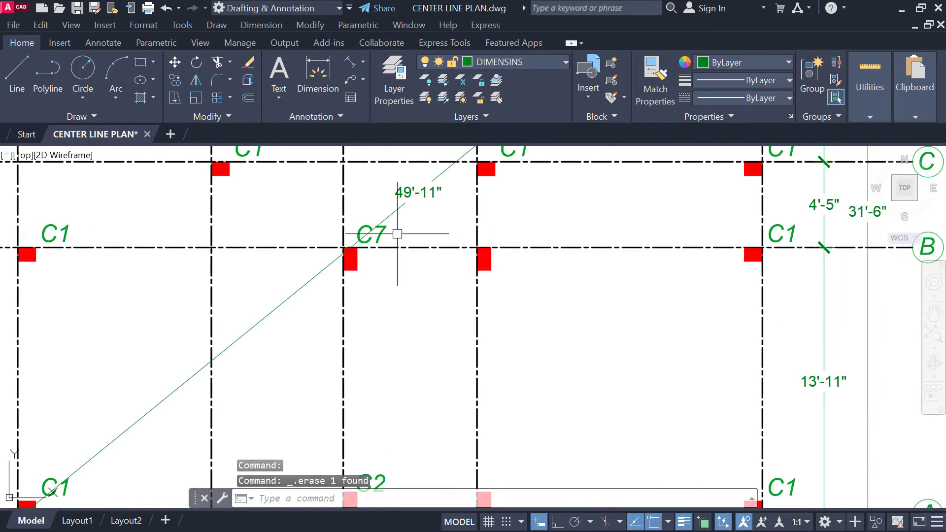
pyautogui.click(381, 235)
pyautogui.press('Delete')
# Step: Copy the C2 label from the column at grid lines A and 3 to the column at A and 4
pyautogui.scroll(-3, 391, 401)
pyautogui.scroll(4, 372, 382)
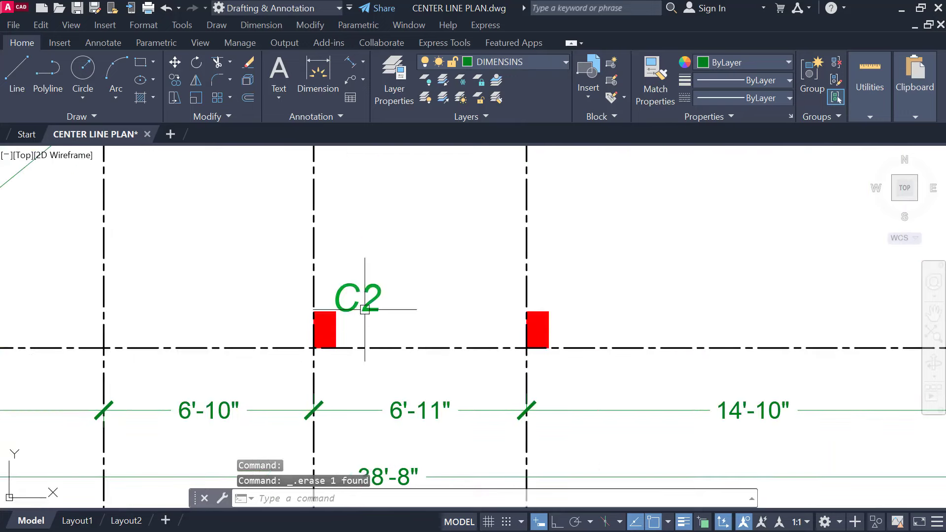
pyautogui.click(370, 311)
pyautogui.write('co')
pyautogui.press('Return')
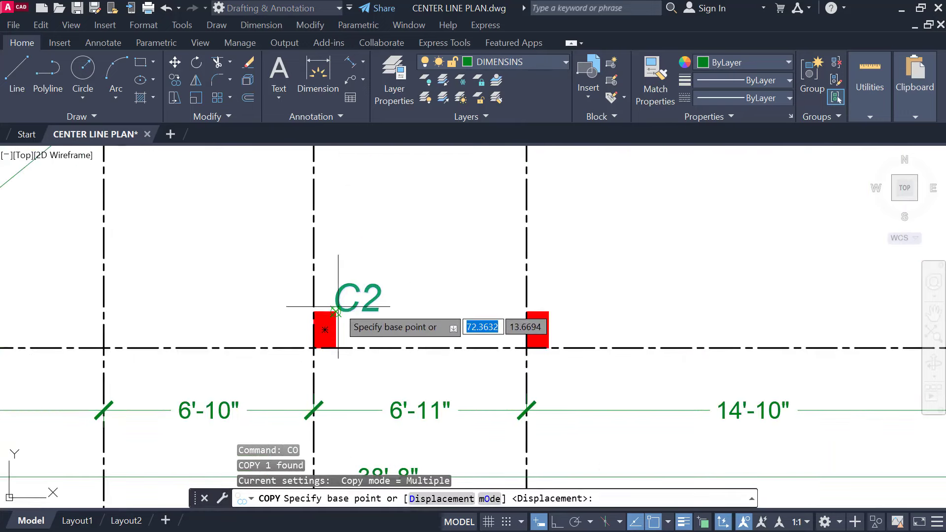
pyautogui.click(335, 312)
pyautogui.click(548, 311)
pyautogui.scroll(-3, 503, 402)
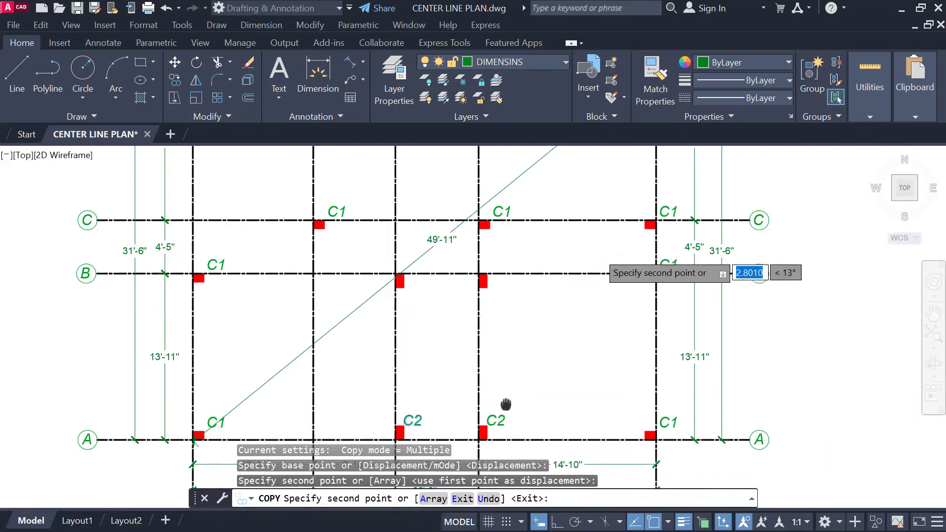
# Step: Finish copying the C2 label to the columns on grid line B at grid lines 3 and 4
pyautogui.scroll(2, 404, 280)
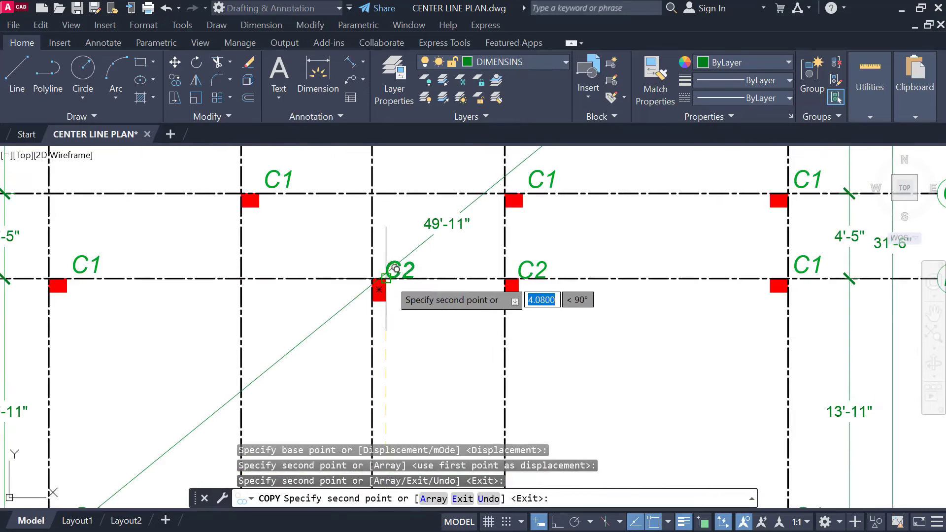
pyautogui.click(395, 279)
pyautogui.scroll(-2, 424, 283)
pyautogui.moveTo(534, 327); pyautogui.dragTo(518, 270, button='middle')
pyautogui.press('Escape')
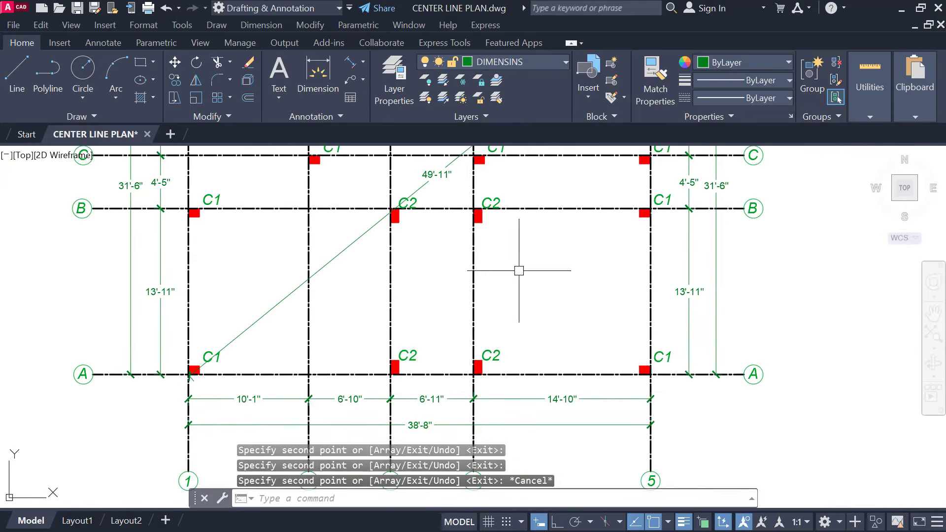
# Step: Erase the grid bubbles at the left and upper ends of the grid lines in the undimensioned plan labelled C1 to C15
pyautogui.scroll(-2, 481, 298)
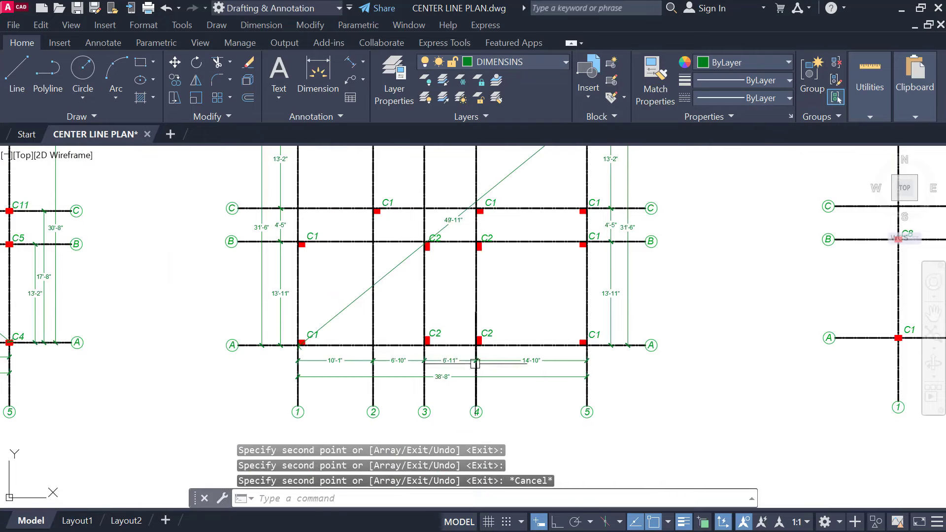
pyautogui.scroll(2, 426, 251)
pyautogui.moveTo(579, 291); pyautogui.dragTo(561, 480, button='middle')
pyautogui.moveTo(534, 365)
pyautogui.mouseDown(button='middle')
pyautogui.moveTo(511, 347)
pyautogui.moveTo(476, 276)
pyautogui.mouseUp(button='middle')
pyautogui.scroll(-1, 503, 342)
pyautogui.moveTo(546, 372); pyautogui.dragTo(355, 341, button='middle')
pyautogui.scroll(-1, 466, 323)
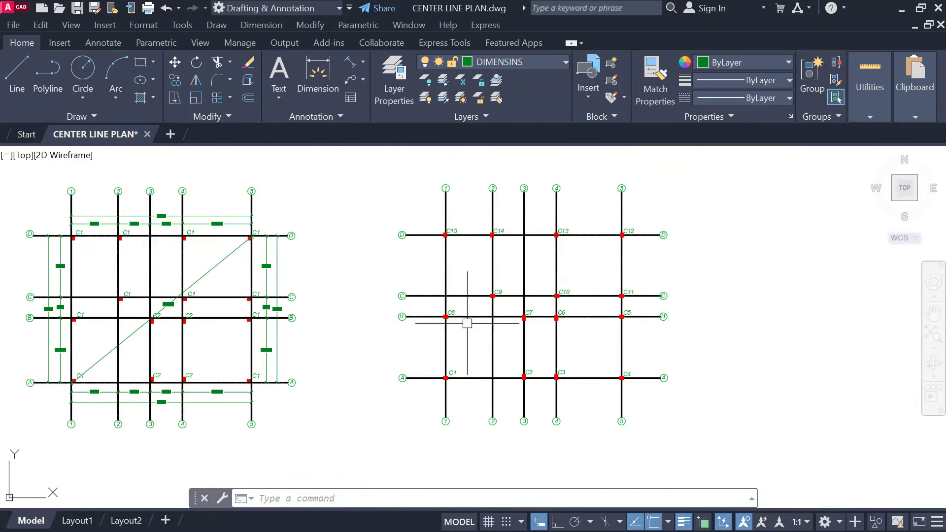
pyautogui.click(363, 207)
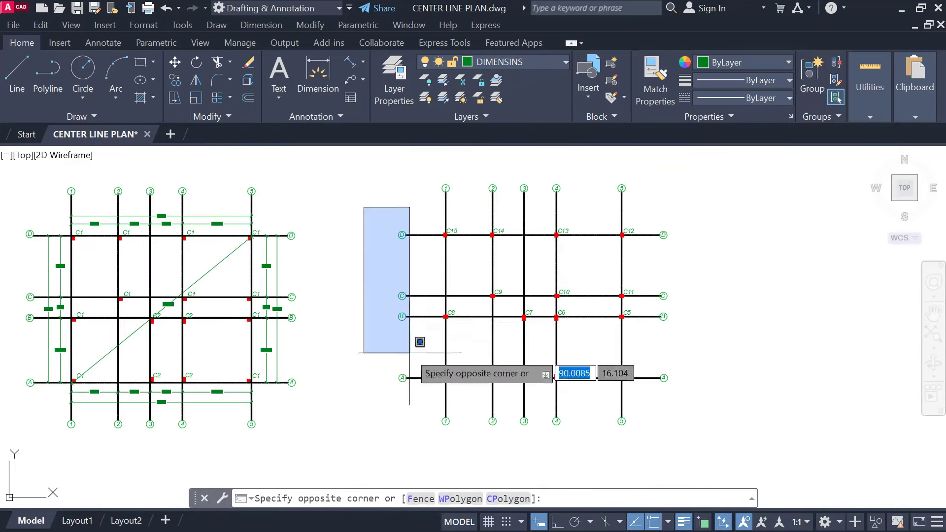
pyautogui.click(423, 393)
pyautogui.press('Delete')
pyautogui.click(428, 160)
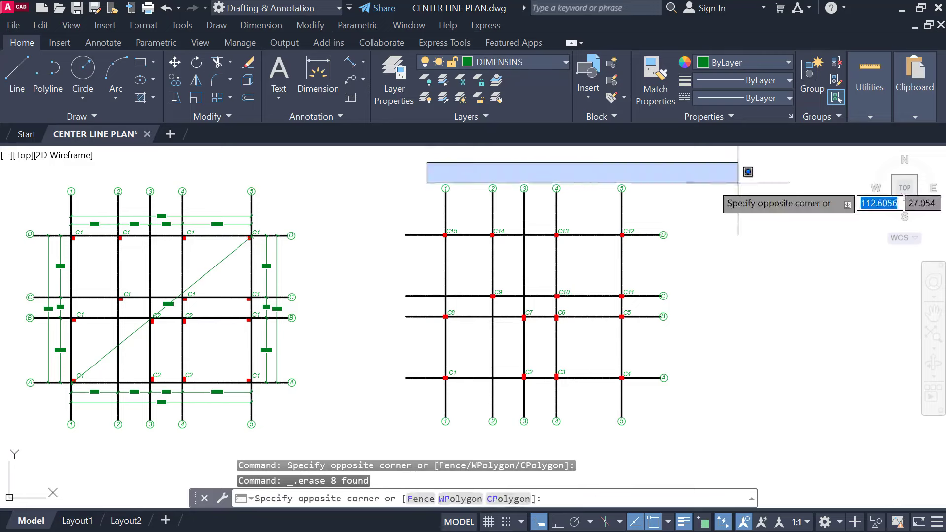
pyautogui.click(739, 198)
pyautogui.press('Delete')
# Step: Erase the remaining grid bubbles at the right and lower ends of the same plan's grid lines
pyautogui.click(719, 206)
pyautogui.click(661, 401)
pyautogui.press('Delete')
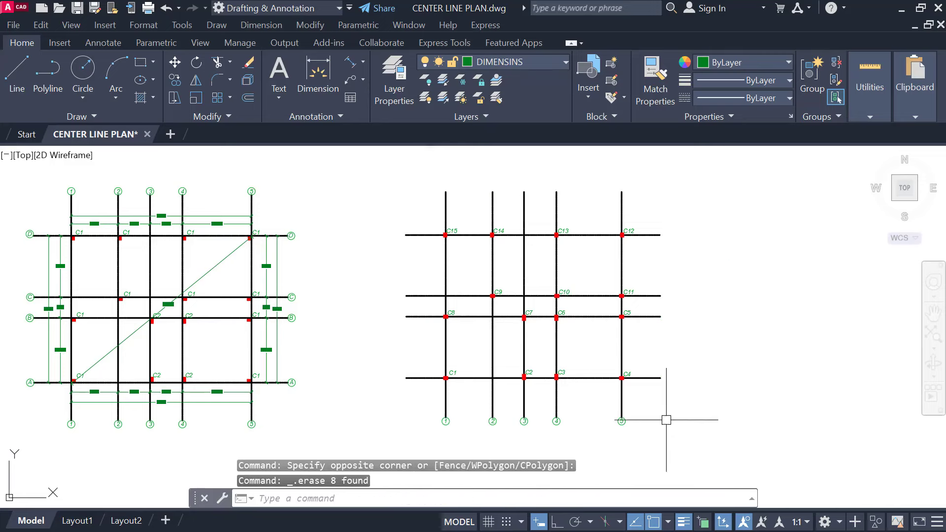
pyautogui.click(666, 419)
pyautogui.click(423, 448)
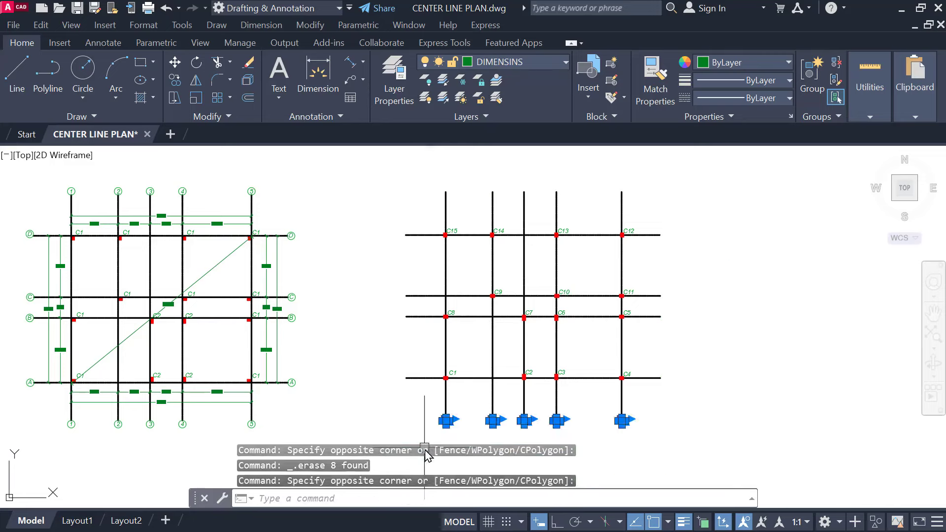
pyautogui.press('Delete')
# Step: Examine how the columns sit relative to the grid intersections in the dimensioned plan and in the plan labelled C1 to C15
pyautogui.moveTo(423, 401); pyautogui.dragTo(522, 388, button='middle')
pyautogui.moveTo(723, 340); pyautogui.dragTo(624, 336, button='middle')
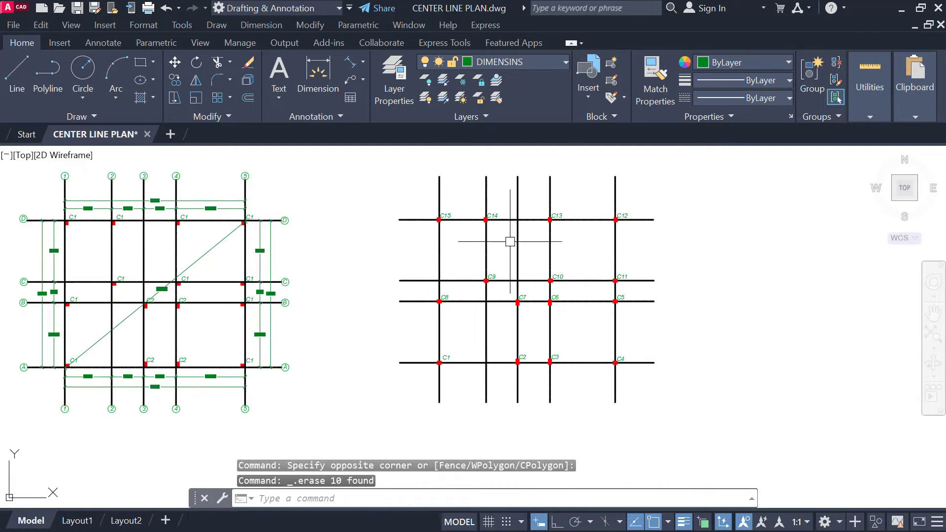
pyautogui.scroll(1, 509, 242)
pyautogui.moveTo(527, 343); pyautogui.dragTo(461, 266, button='middle')
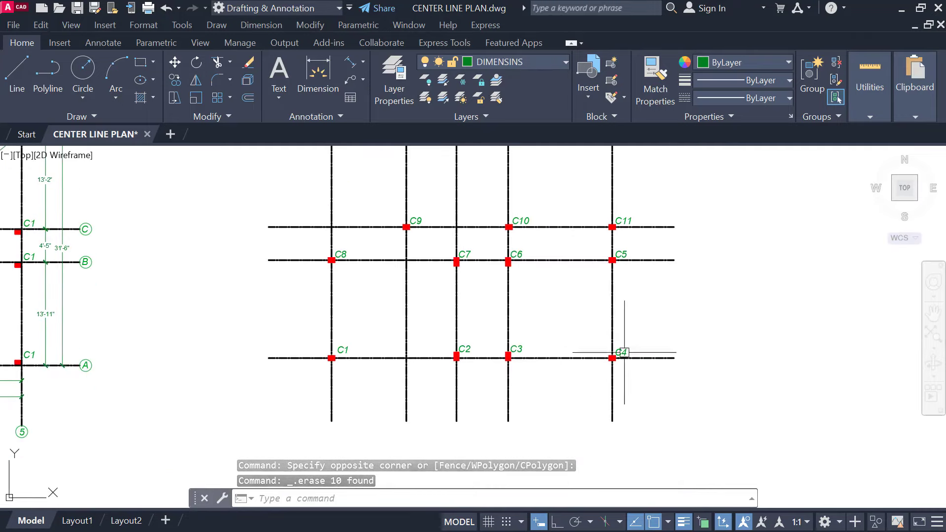
pyautogui.moveTo(166, 276); pyautogui.dragTo(401, 275, button='middle')
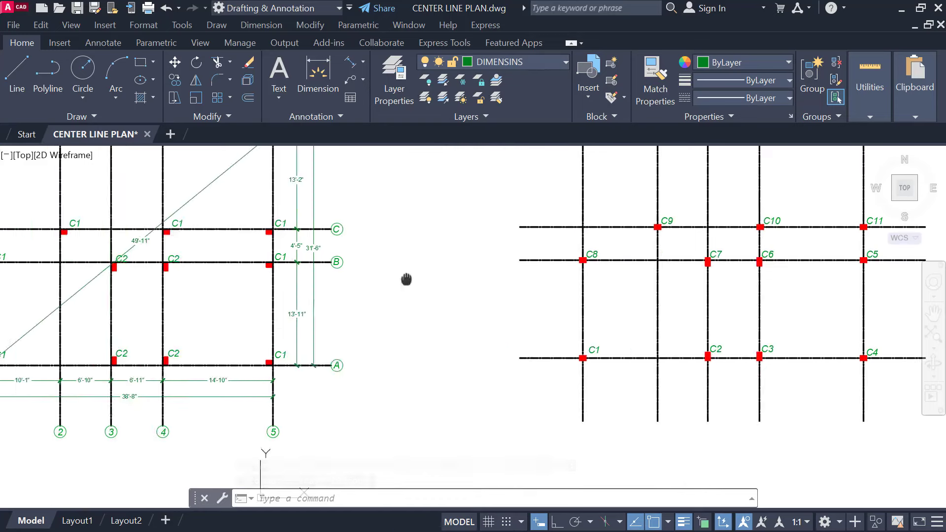
pyautogui.scroll(4, 266, 243)
pyautogui.click(261, 242)
pyautogui.click(329, 303)
pyautogui.press('Escape')
pyautogui.scroll(-2, 320, 295)
pyautogui.scroll(2, 316, 292)
pyautogui.scroll(-2, 312, 288)
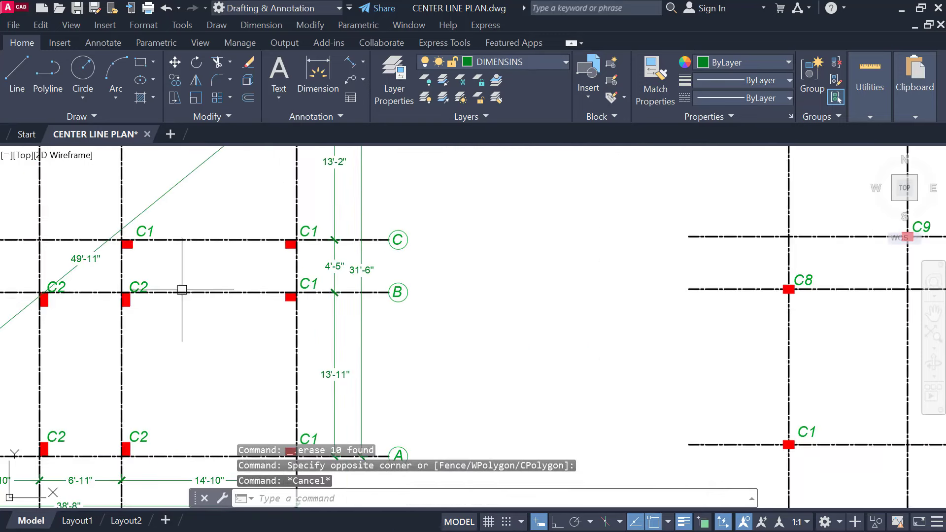
pyautogui.moveTo(543, 291); pyautogui.dragTo(32, 285, button='middle')
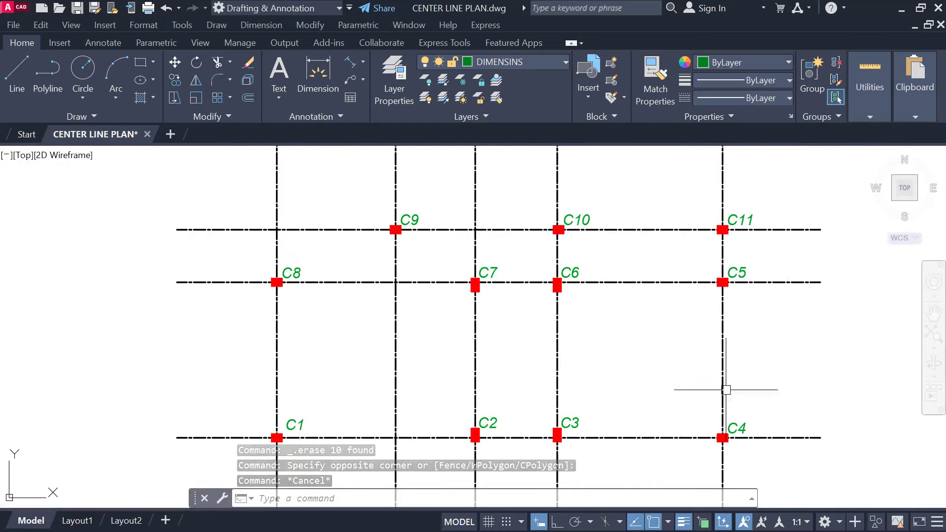
pyautogui.scroll(-2, 325, 293)
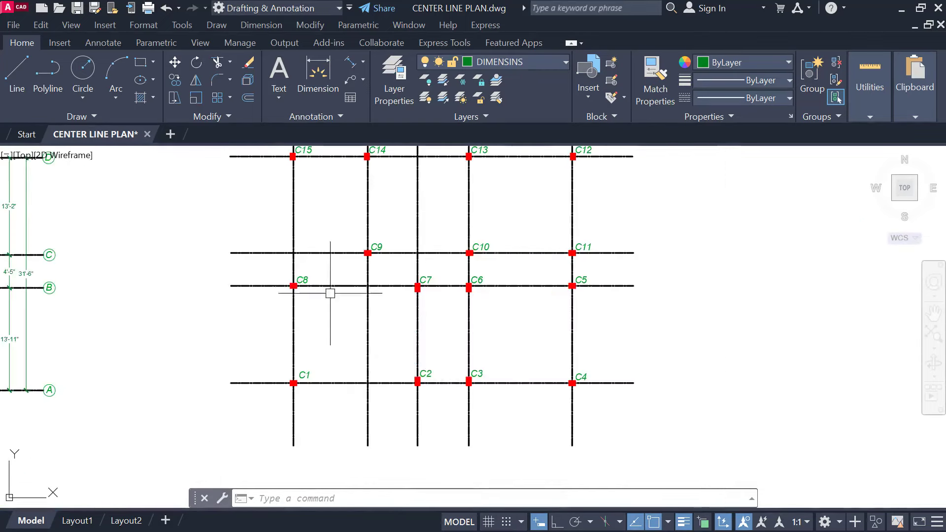
# Step: Draw a vertical guide line across the grid lines' left extensions and a horizontal one across their upper extensions
pyautogui.scroll(-3, 330, 293)
pyautogui.write('l')
pyautogui.press('Return')
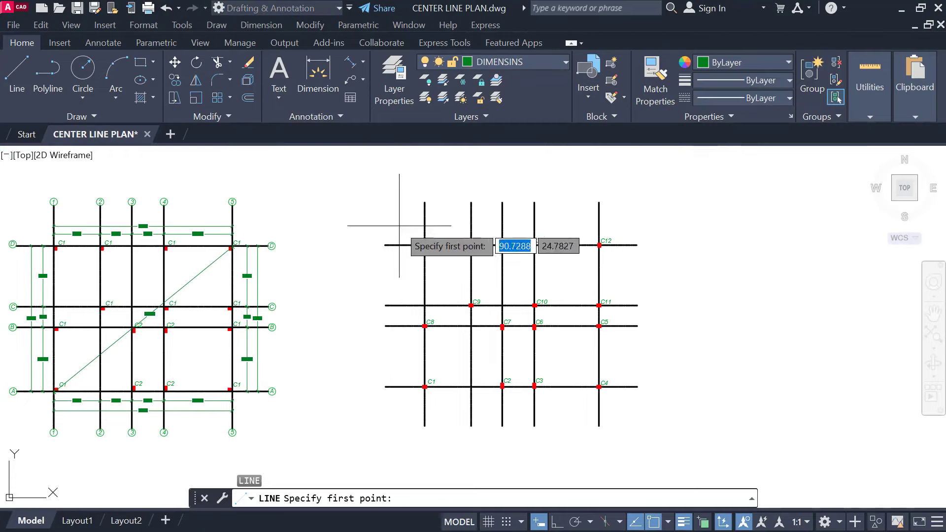
pyautogui.click(399, 226)
pyautogui.click(399, 419)
pyautogui.press('Escape')
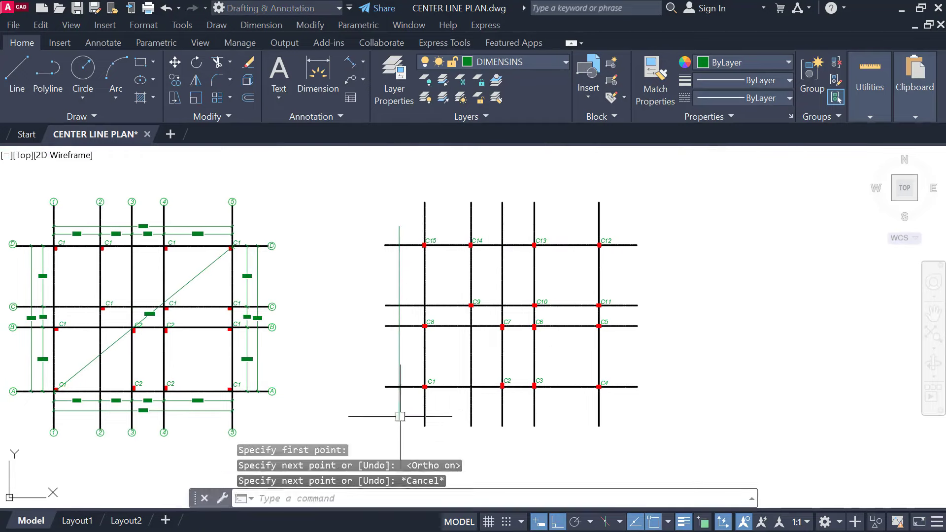
pyautogui.press('Return')
pyautogui.click(415, 219)
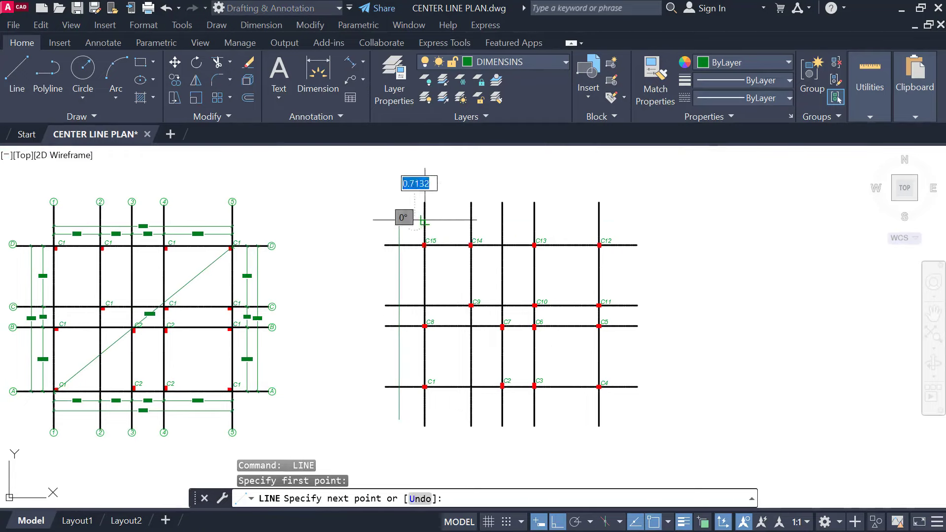
pyautogui.click(806, 220)
pyautogui.press('Escape')
# Step: Trim the grid line ends projecting beyond the upper and left guide lines and erase the guide lines
pyautogui.write('tr')
pyautogui.press('Return')
pyautogui.moveTo(698, 185); pyautogui.dragTo(673, 173)
pyautogui.click(620, 193)
pyautogui.click(469, 209)
pyautogui.click(606, 214)
pyautogui.click(406, 216)
pyautogui.moveTo(394, 229); pyautogui.dragTo(386, 408)
pyautogui.press('Escape')
pyautogui.click(399, 414)
pyautogui.press('Delete')
# Step: Draw a horizontal guide line across the vertical grid lines below columns C1 to C4
pyautogui.moveTo(415, 419); pyautogui.dragTo(361, 294, button='middle')
pyautogui.scroll(4, 391, 300)
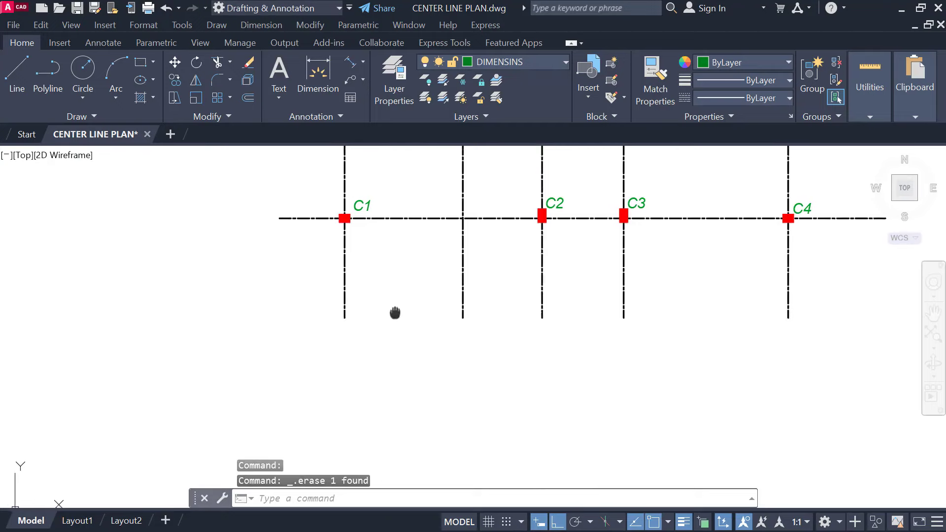
pyautogui.press('Return')
pyautogui.click(325, 273)
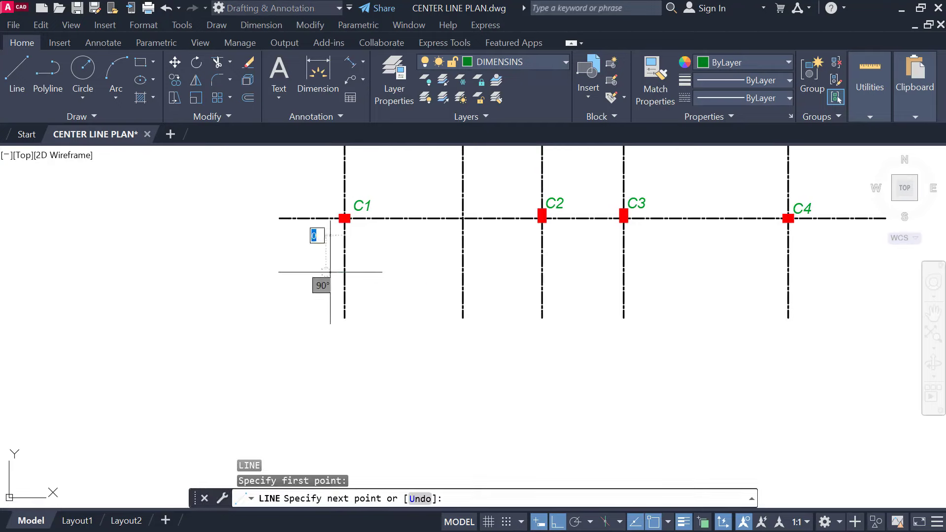
pyautogui.click(882, 272)
pyautogui.press('Escape')
# Step: Trim the vertical grid lines' lower ends back to the guide line and erase the guide line
pyautogui.write('tr')
pyautogui.press('Return')
pyautogui.click(824, 287)
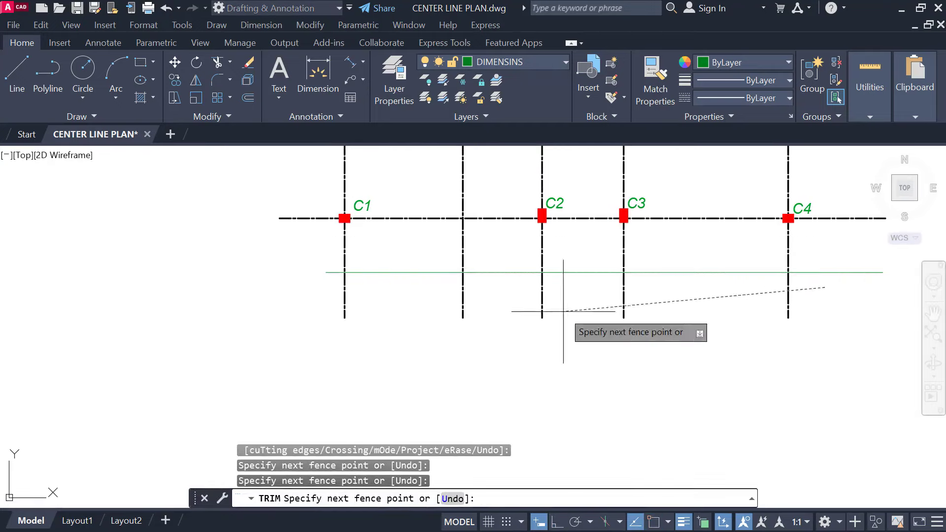
pyautogui.click(315, 301)
pyautogui.scroll(-4, 316, 315)
pyautogui.press('Escape')
pyautogui.moveTo(690, 250); pyautogui.dragTo(640, 305, button='middle')
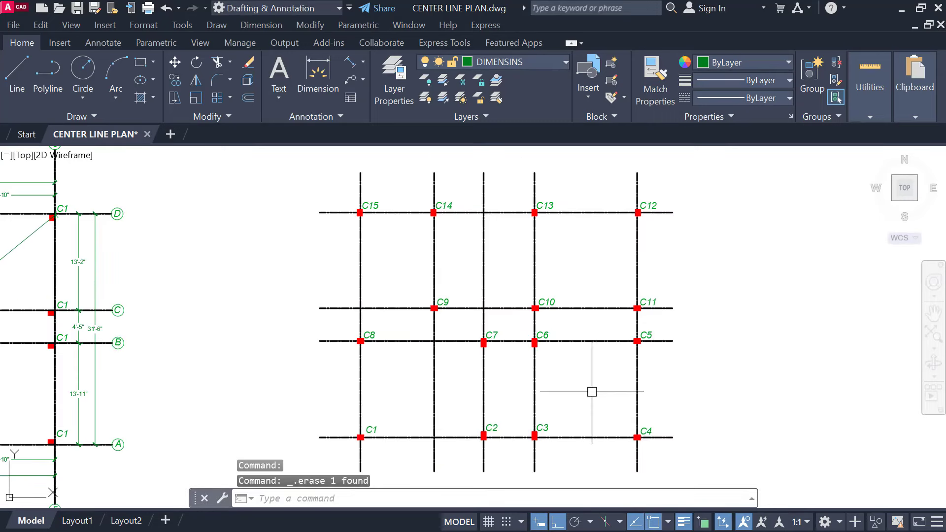
# Step: Move the UCS origin to the lower-left corner of column C1 in the plan without grid bubbles
pyautogui.moveTo(609, 374); pyautogui.dragTo(631, 350, button='middle')
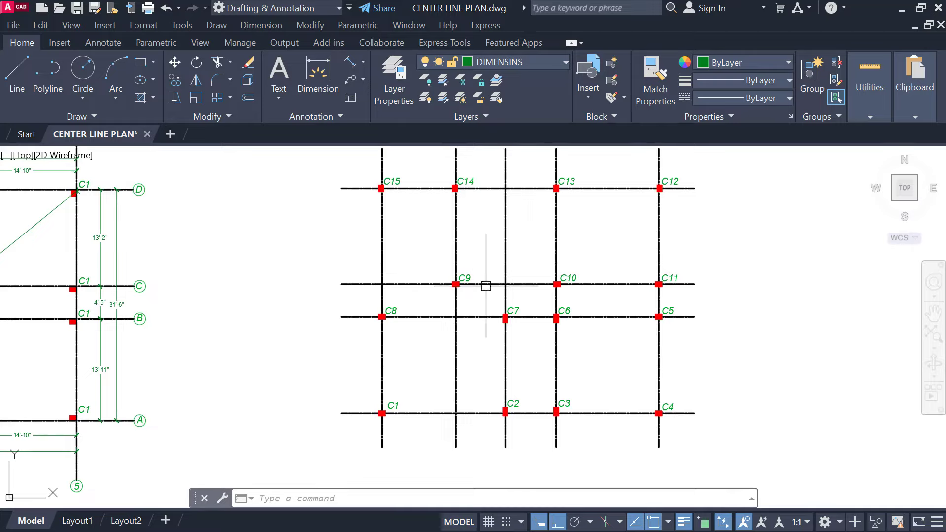
pyautogui.moveTo(448, 344); pyautogui.dragTo(478, 332, button='middle')
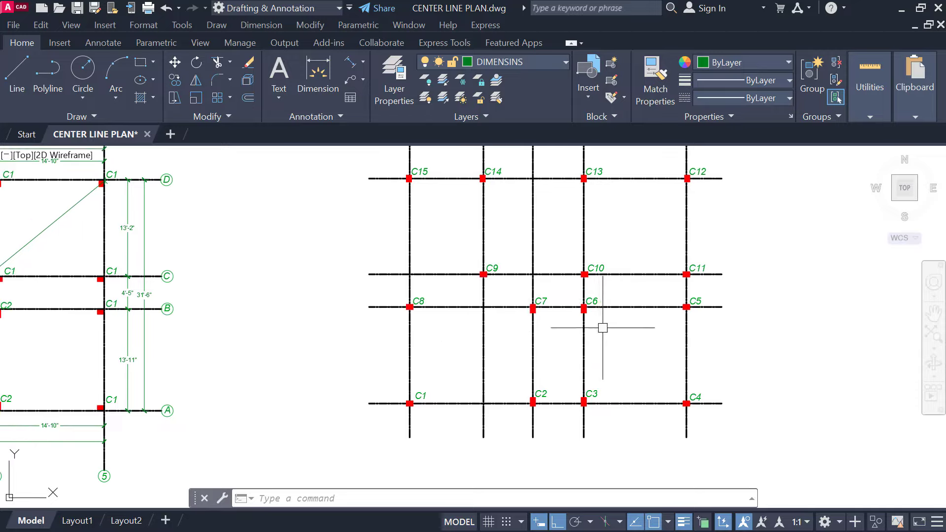
pyautogui.moveTo(454, 380); pyautogui.dragTo(471, 357, button='middle')
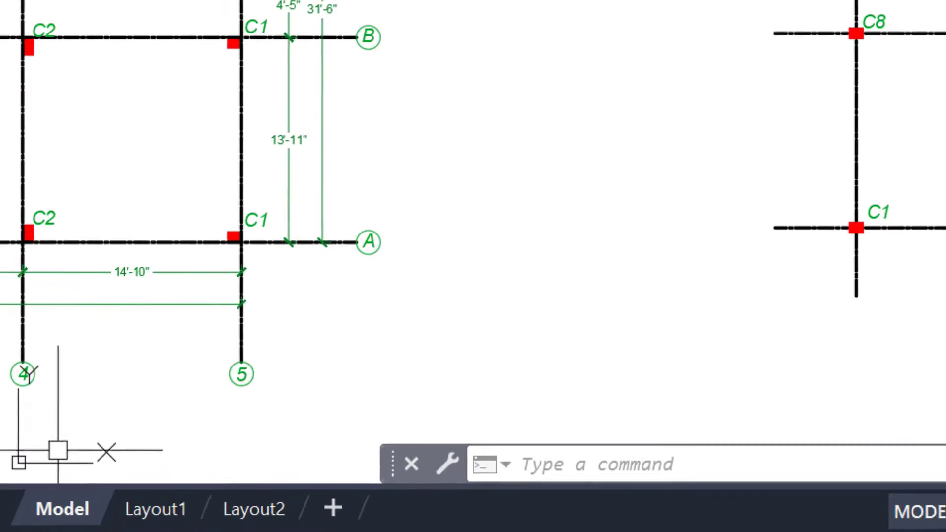
pyautogui.moveTo(437, 308); pyautogui.dragTo(456, 169, button='middle')
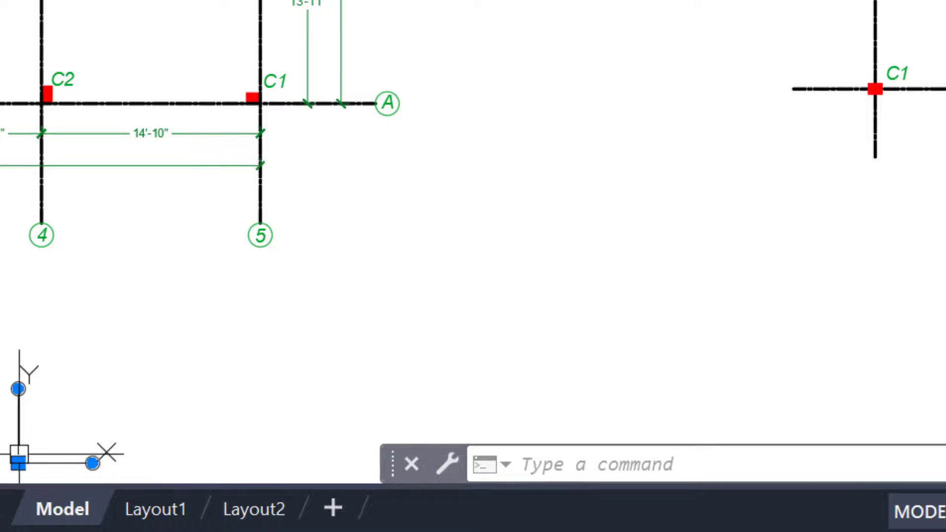
pyautogui.moveTo(18, 463)
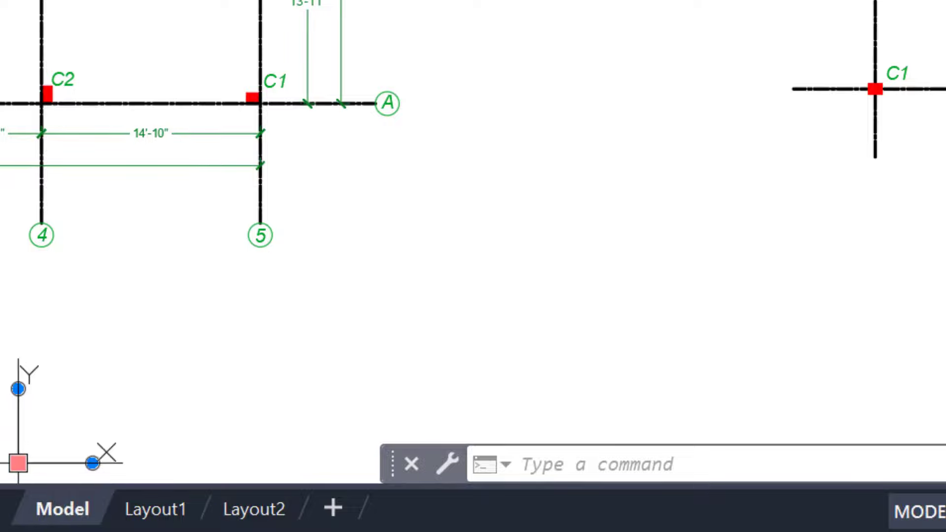
pyautogui.click(153, 415)
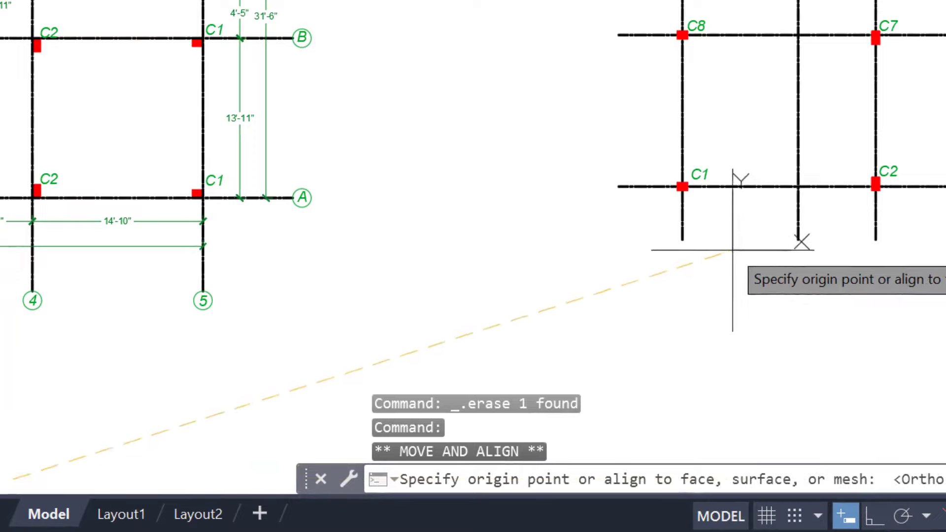
pyautogui.scroll(4, 704, 217)
pyautogui.scroll(4, 692, 188)
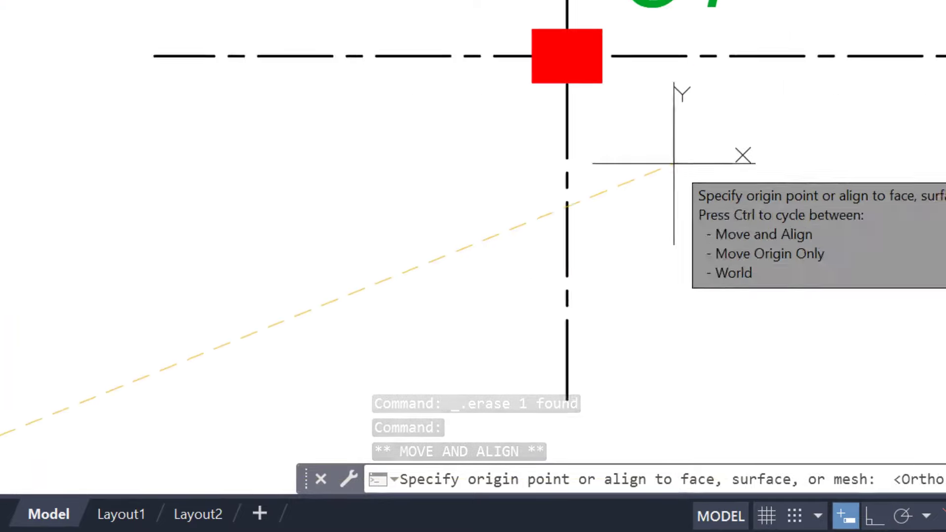
pyautogui.moveTo(662, 162); pyautogui.dragTo(699, 203, button='middle')
pyautogui.scroll(4, 537, 140)
pyautogui.moveTo(537, 140); pyautogui.dragTo(535, 159, button='middle')
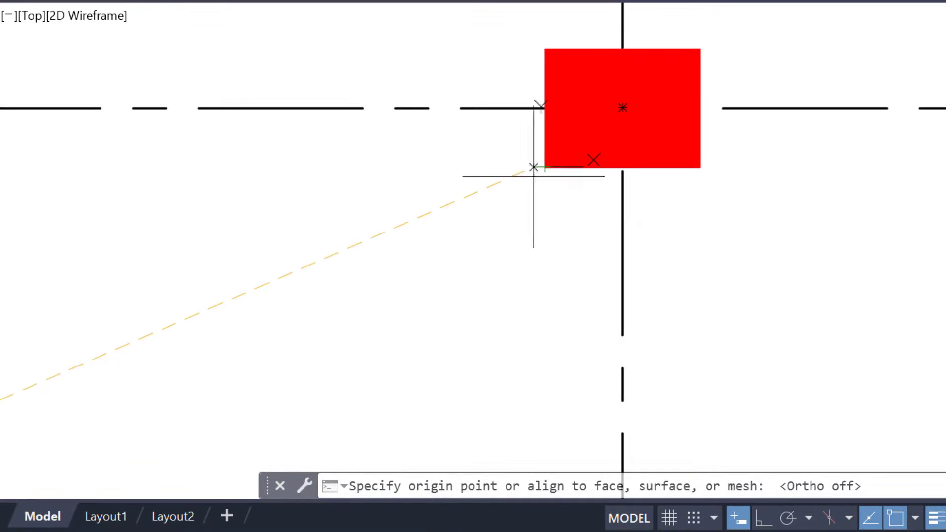
pyautogui.click(545, 167)
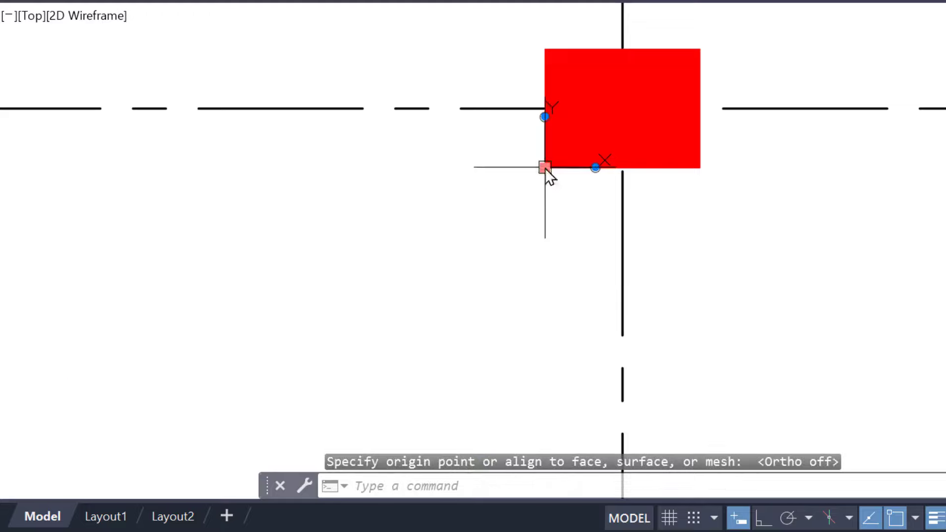
pyautogui.press('Escape')
# Step: Examine column C1 and its lower-left corner at the UCS origin in relation to the surrounding columns
pyautogui.click(468, 76)
pyautogui.click(708, 195)
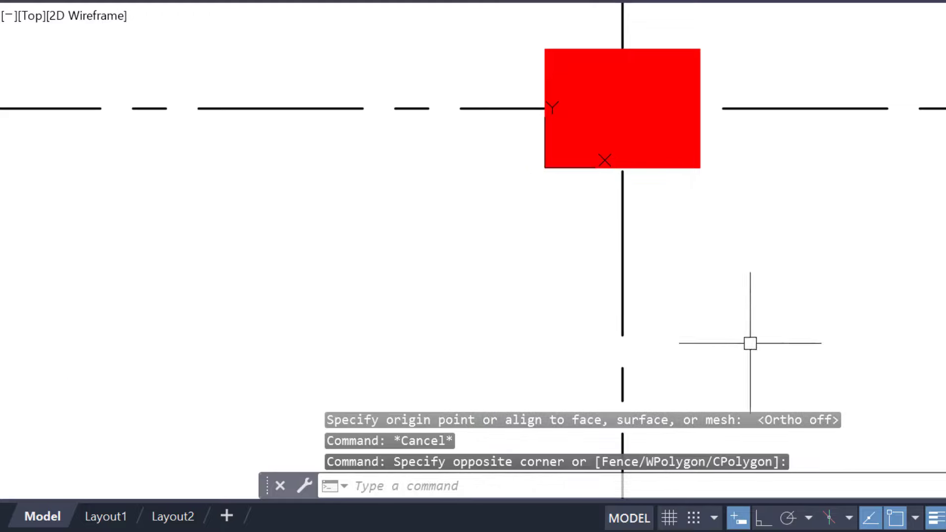
pyautogui.moveTo(632, 199); pyautogui.dragTo(624, 245, button='middle')
pyautogui.click(469, 153)
pyautogui.click(661, 261)
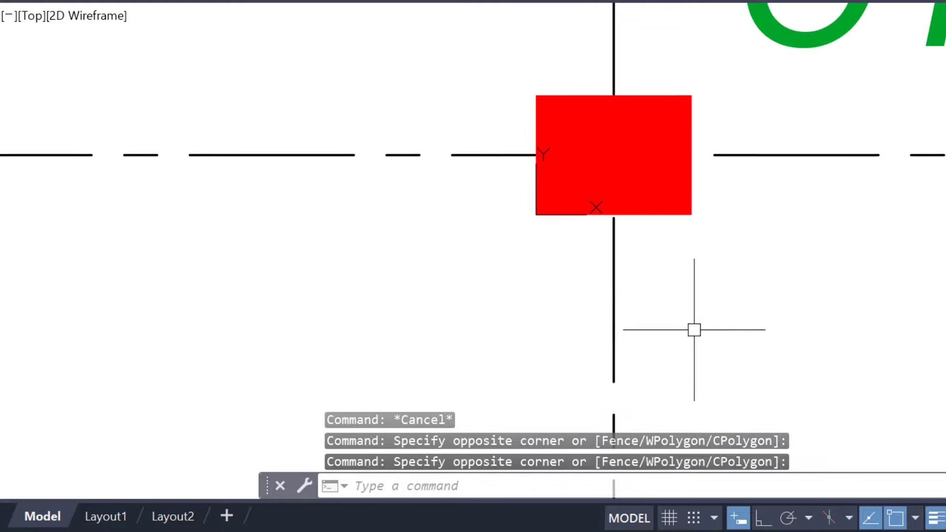
pyautogui.click(512, 206)
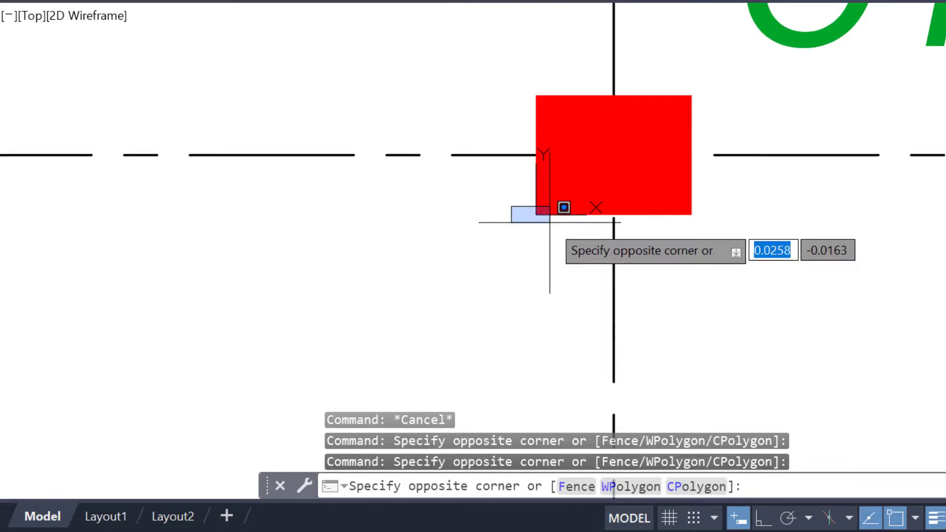
pyautogui.click(549, 222)
pyautogui.press('Escape')
pyautogui.click(510, 193)
pyautogui.click(554, 227)
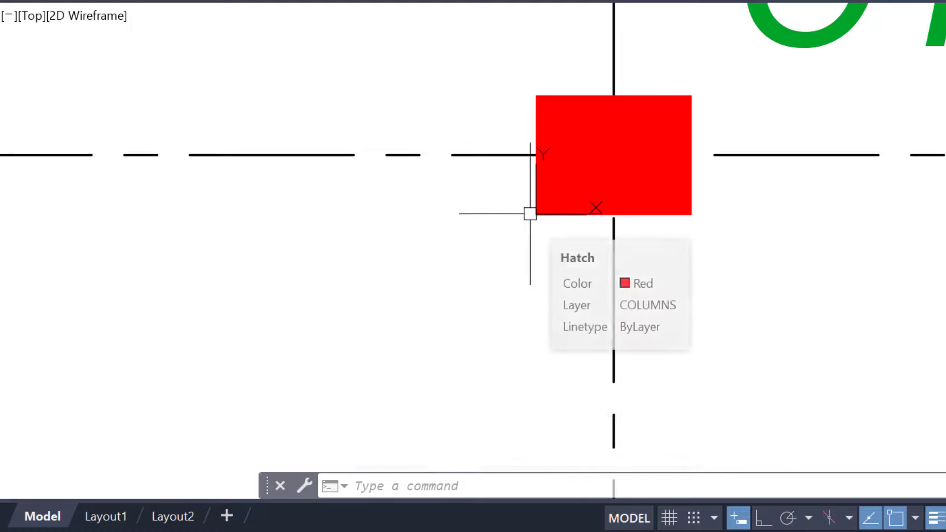
pyautogui.scroll(-8, 530, 213)
pyautogui.scroll(-2, 589, 279)
pyautogui.moveTo(563, 277); pyautogui.dragTo(473, 321, button='middle')
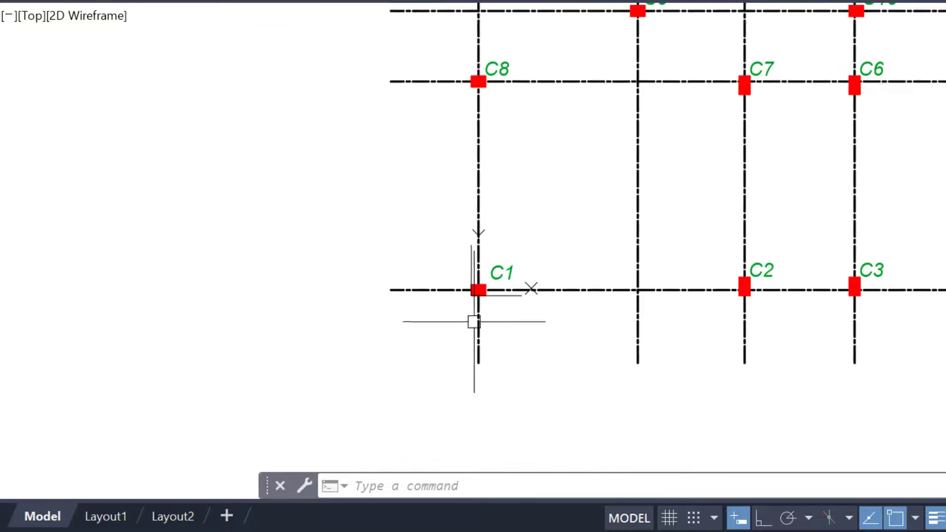
pyautogui.moveTo(566, 196); pyautogui.dragTo(492, 317, button='middle')
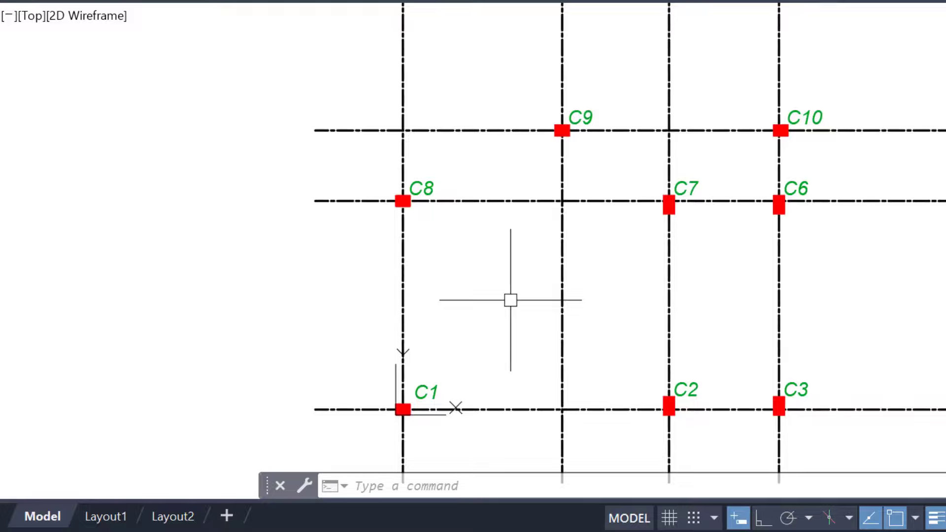
pyautogui.scroll(-2, 440, 176)
pyautogui.moveTo(458, 242); pyautogui.dragTo(450, 243, button='middle')
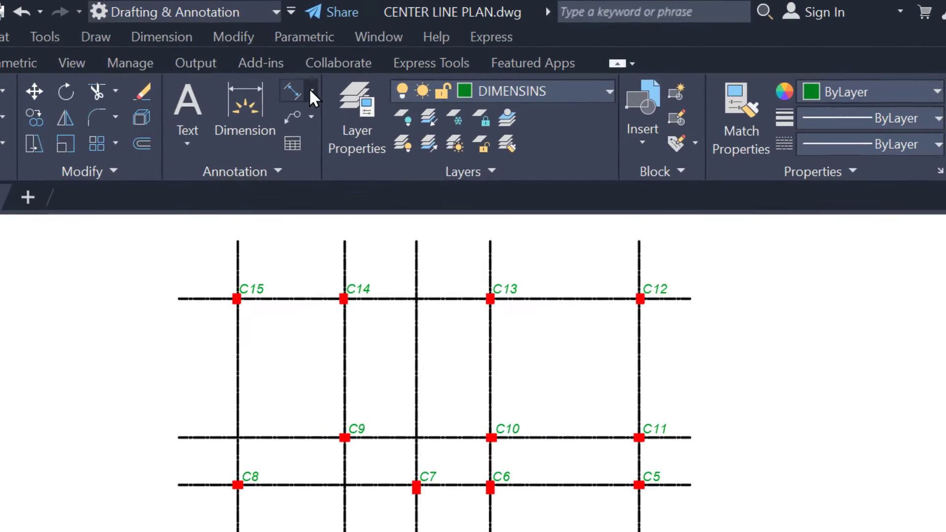
pyautogui.click(311, 91)
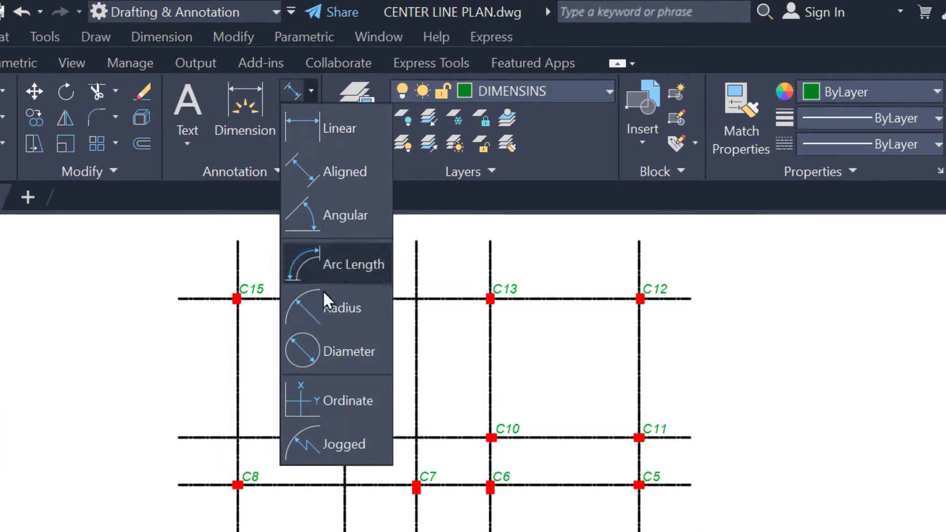
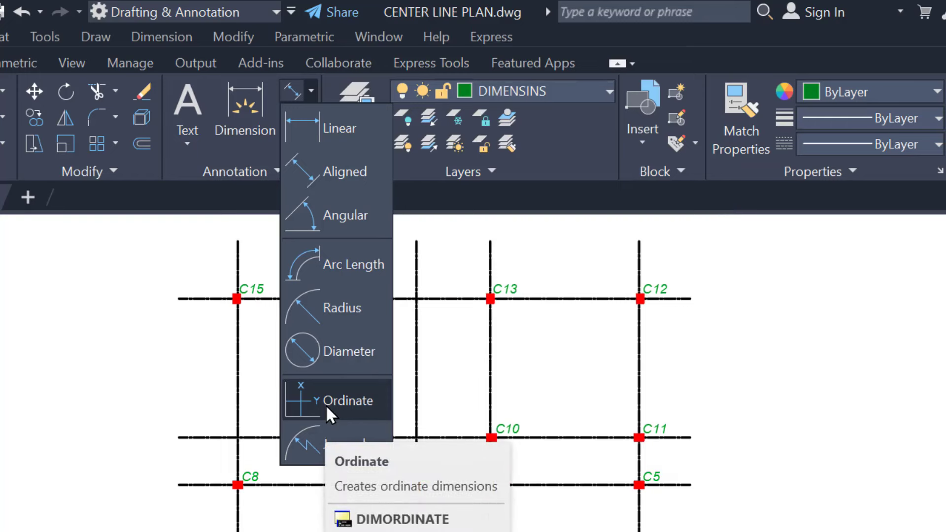
pyautogui.click(65, 302)
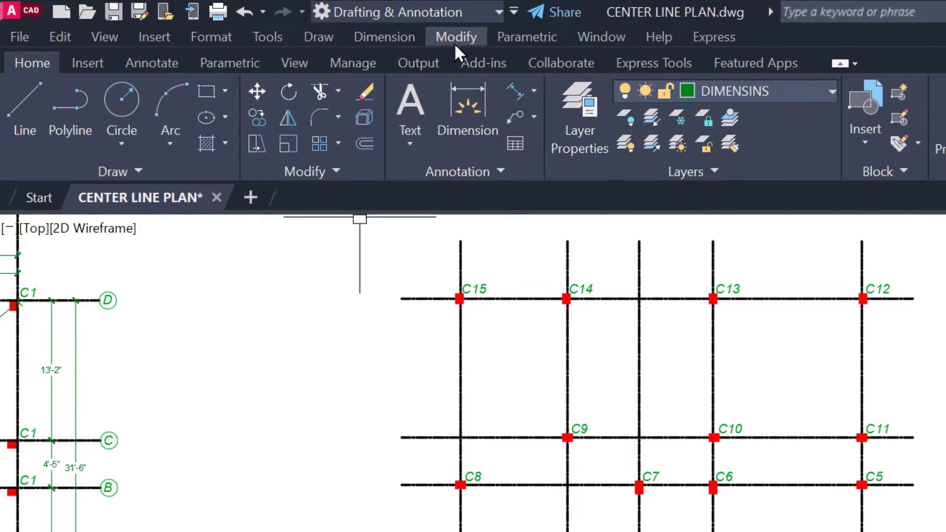
# Step: Hide the menu bar and show it again
pyautogui.click(515, 10)
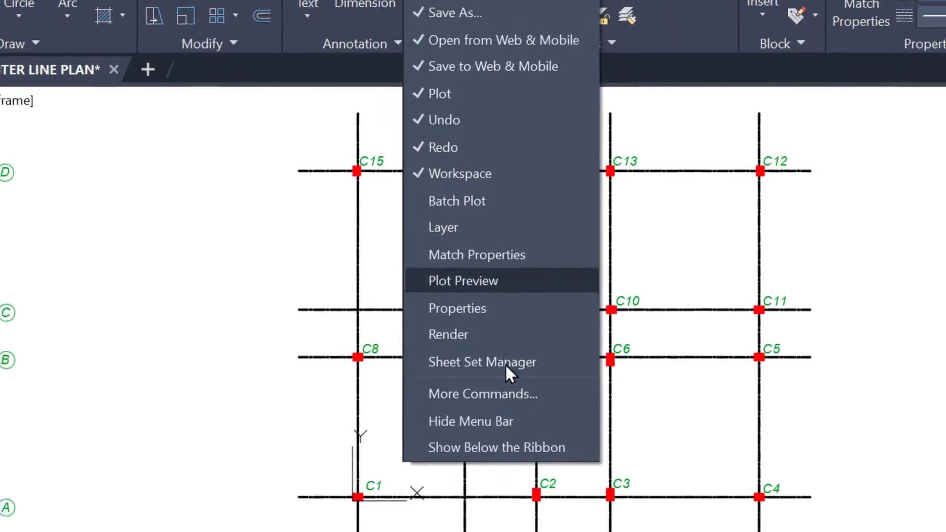
pyautogui.click(460, 361)
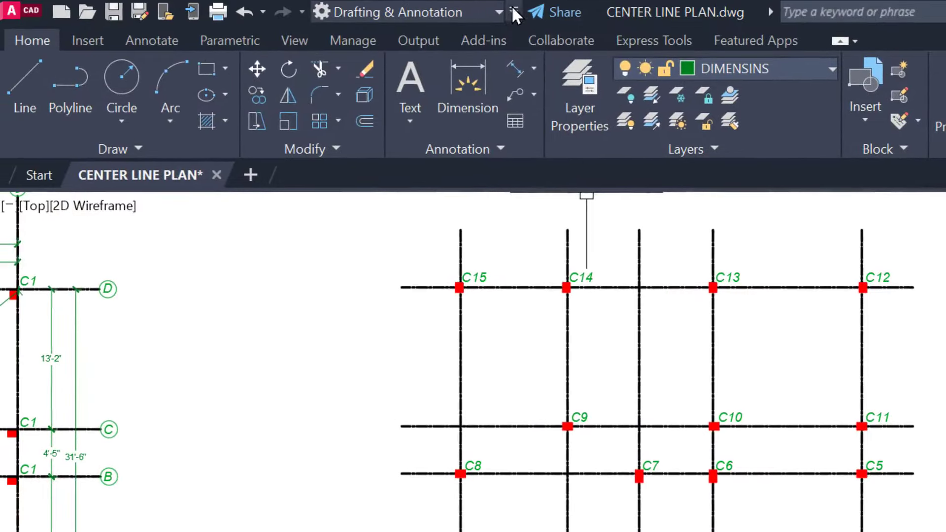
pyautogui.click(512, 5)
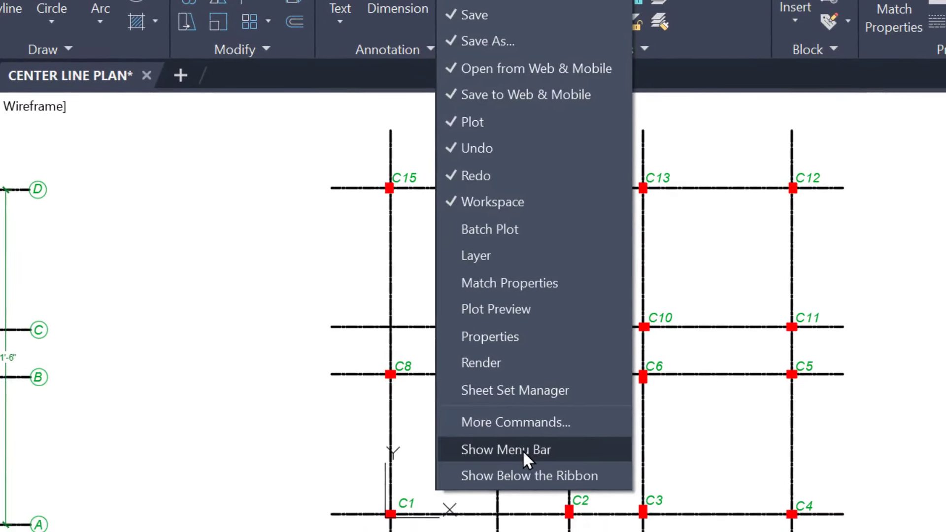
pyautogui.click(543, 481)
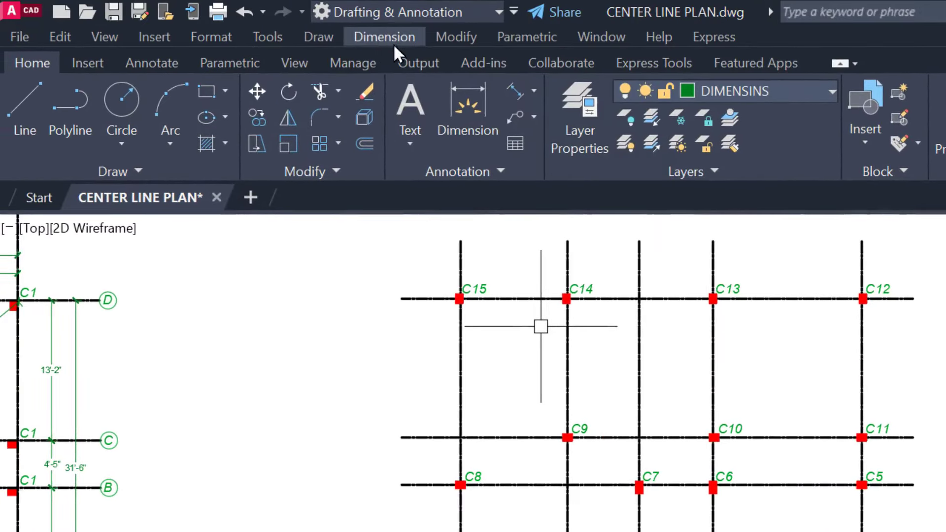
# Step: Place a Y ordinate dimension at column C1's lower-left corner, with its leader jogging down to the left
pyautogui.click(404, 37)
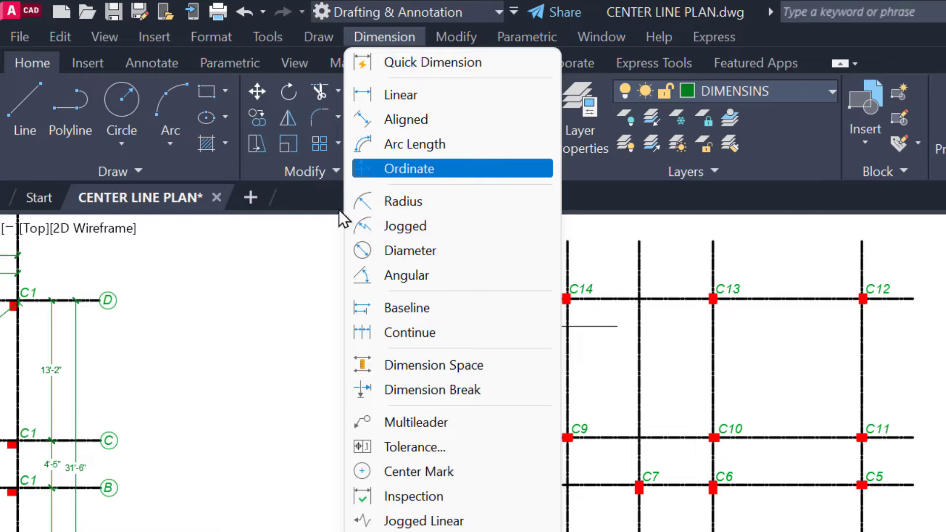
pyautogui.click(436, 176)
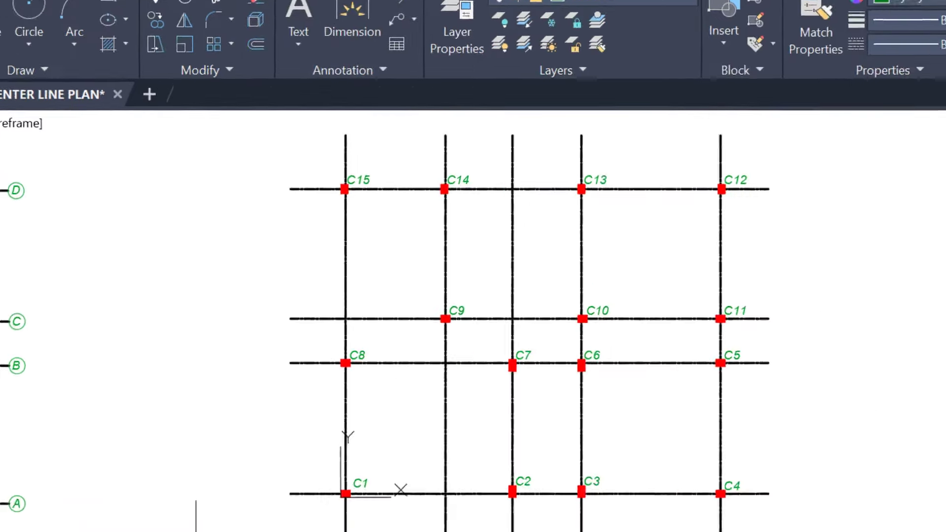
pyautogui.moveTo(115, 447); pyautogui.dragTo(184, 261, button='middle')
pyautogui.scroll(12, 184, 261)
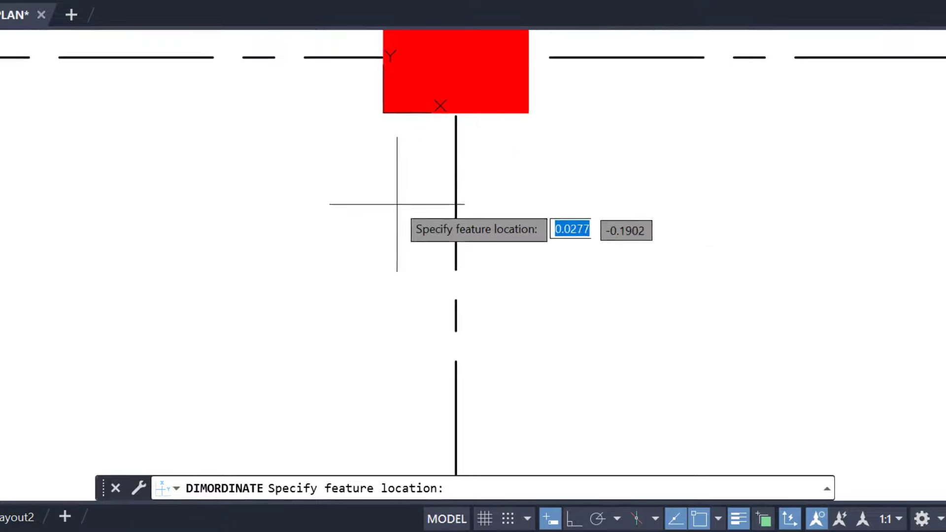
pyautogui.click(383, 113)
pyautogui.moveTo(5, 210); pyautogui.dragTo(144, 175, button='middle')
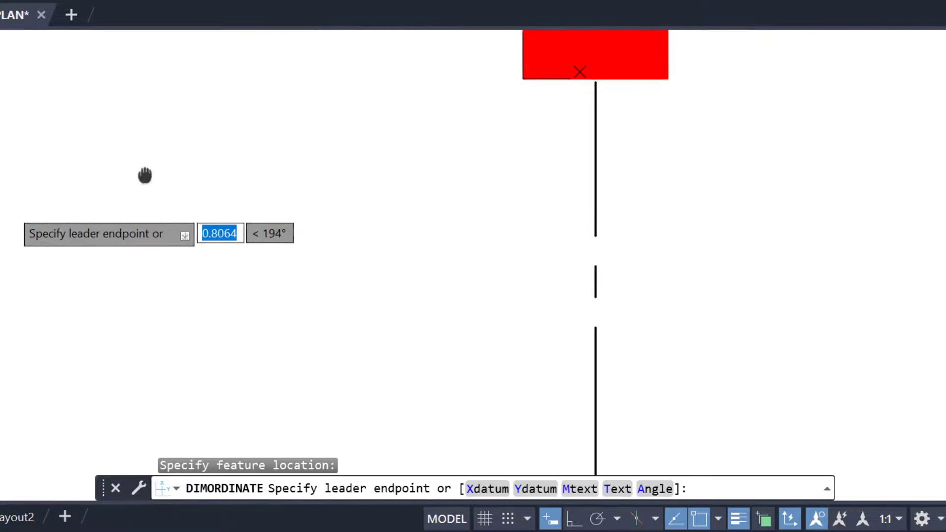
pyautogui.scroll(-2, 48, 238)
pyautogui.moveTo(74, 237); pyautogui.dragTo(274, 201, button='middle')
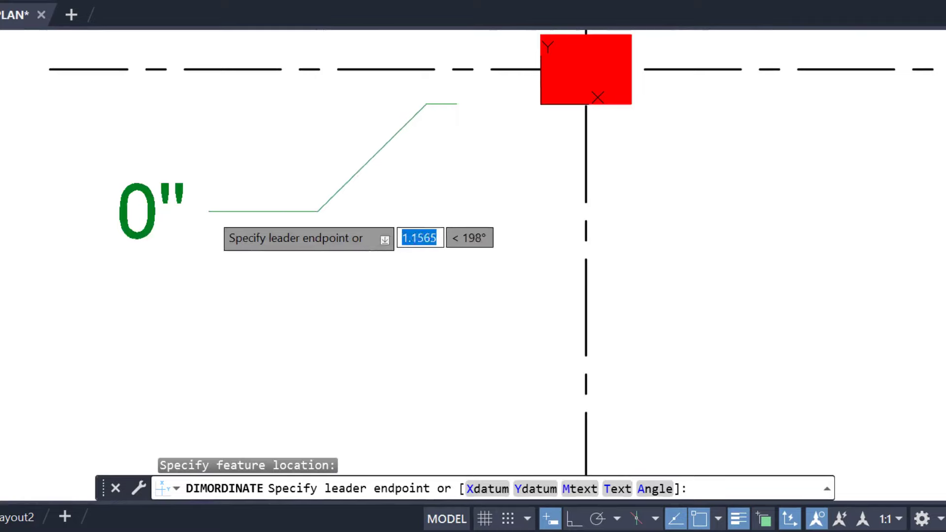
pyautogui.click(210, 212)
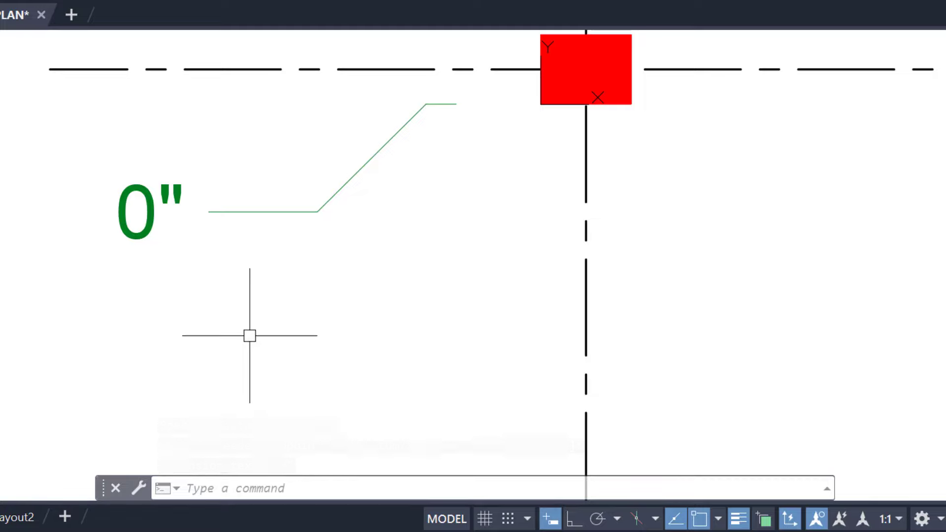
# Step: Add a Y ordinate dimension at the left end of the horizontal centre line through C1
pyautogui.moveTo(458, 101); pyautogui.dragTo(568, 199, button='middle')
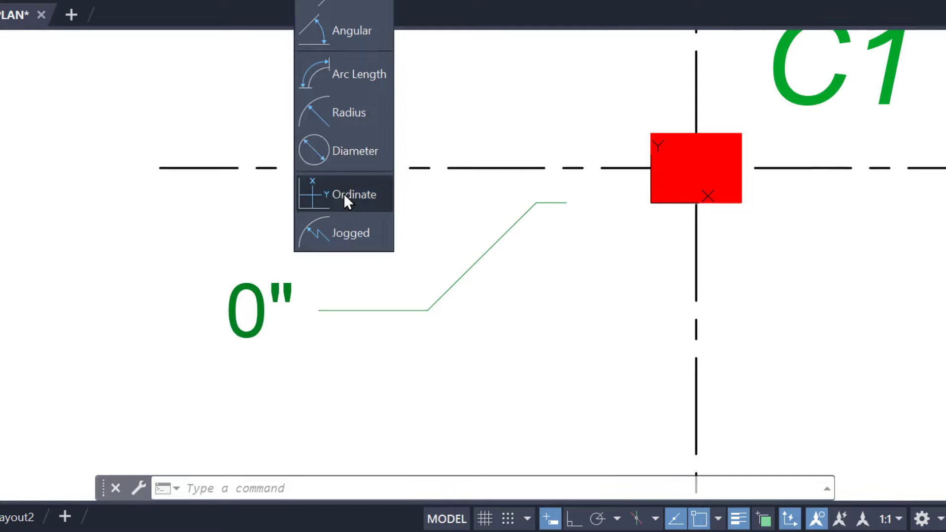
pyautogui.click(344, 194)
pyautogui.click(160, 167)
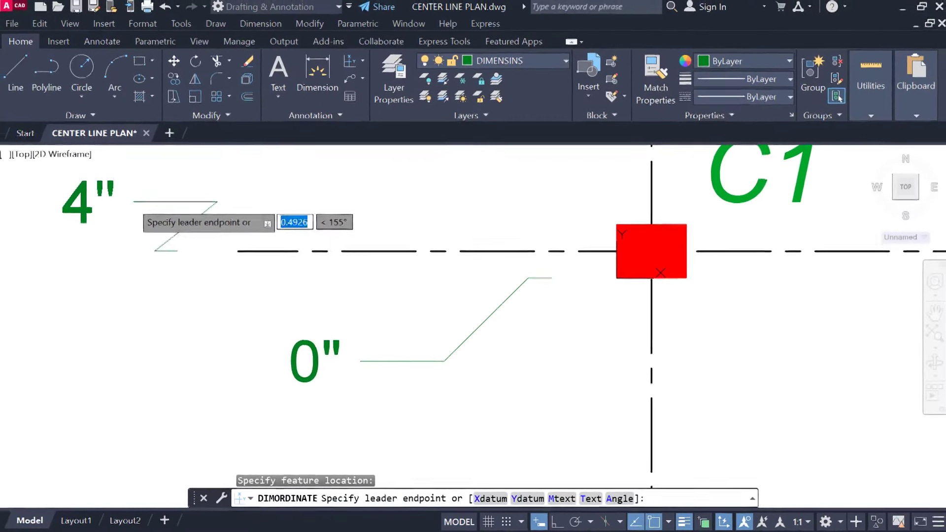
pyautogui.click(140, 213)
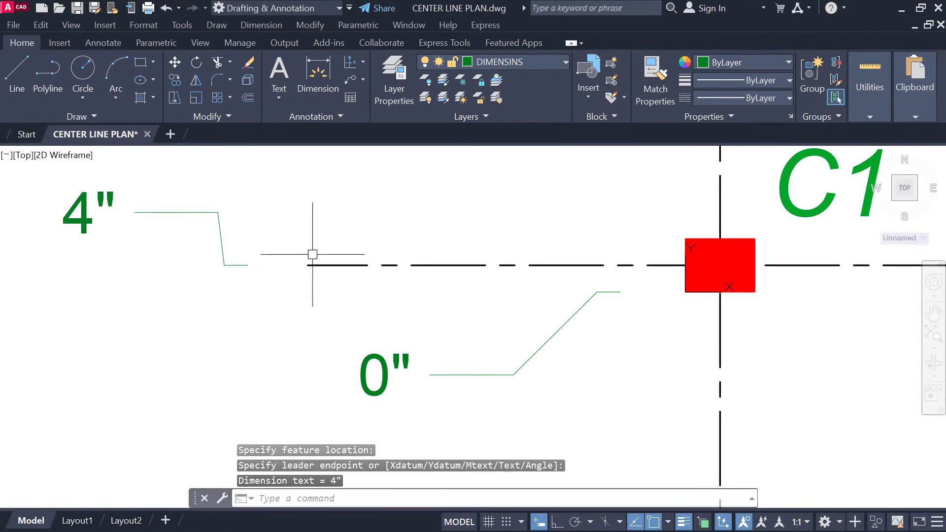
# Step: Examine the two Y ordinate dimensions in relation to column C1's lower-left corner
pyautogui.scroll(-2, 315, 257)
pyautogui.scroll(2, 167, 235)
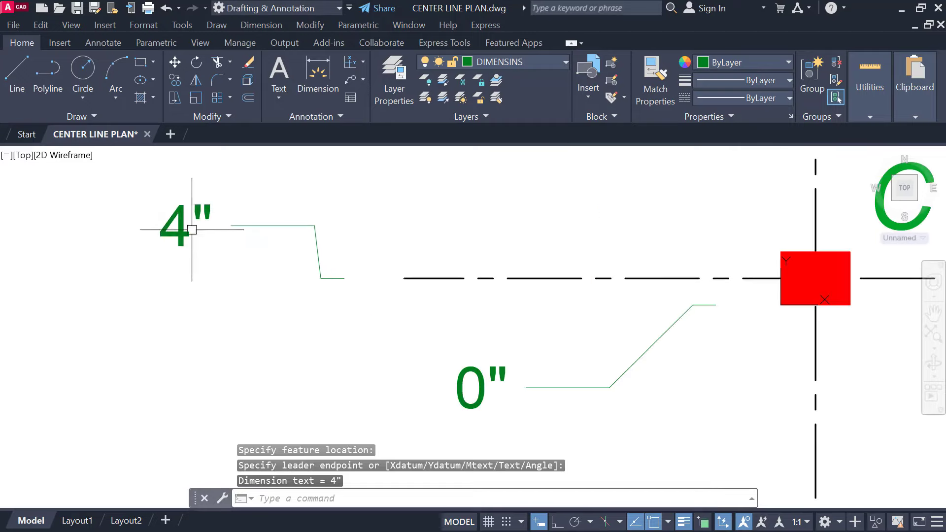
pyautogui.moveTo(659, 309); pyautogui.dragTo(342, 275, button='middle')
pyautogui.scroll(1, 487, 279)
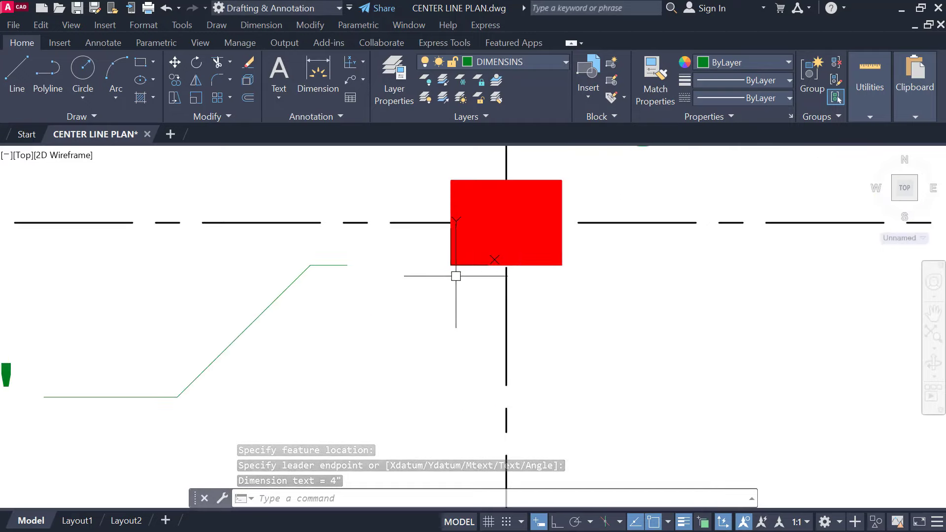
pyautogui.click(426, 258)
pyautogui.click(449, 270)
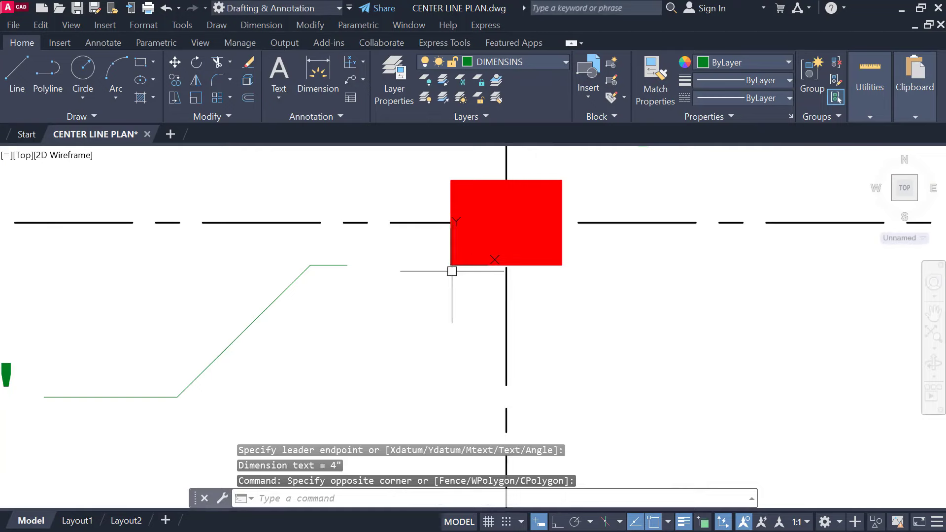
pyautogui.scroll(-4, 443, 225)
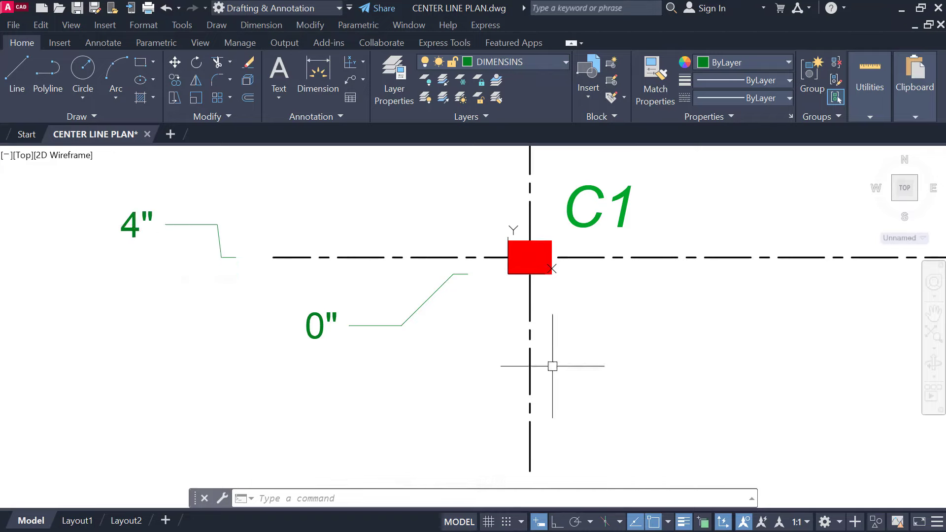
# Step: Add an X ordinate dimension at the lower end of the vertical centre line through C1
pyautogui.moveTo(439, 232); pyautogui.dragTo(334, 171, button='middle')
pyautogui.click(349, 69)
pyautogui.moveTo(458, 412); pyautogui.dragTo(437, 363, button='middle')
pyautogui.click(403, 350)
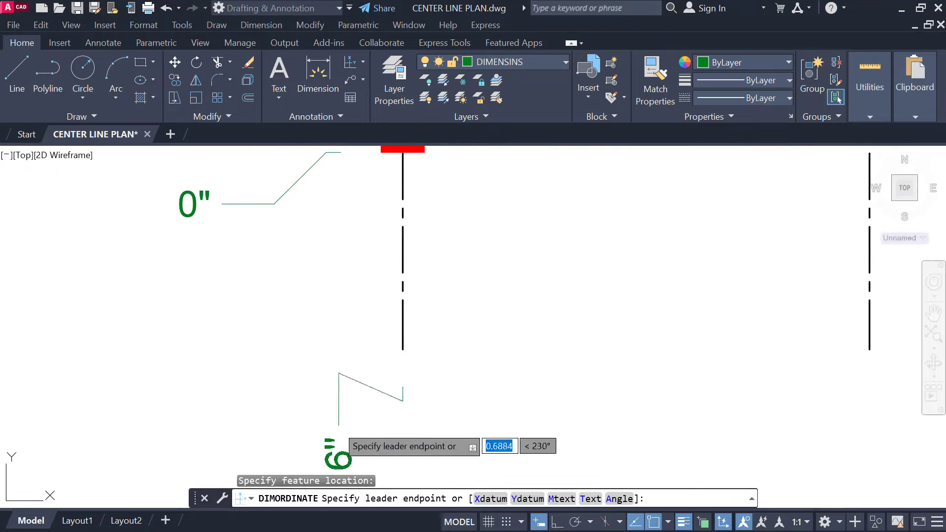
pyautogui.moveTo(316, 412); pyautogui.dragTo(330, 327, button='middle')
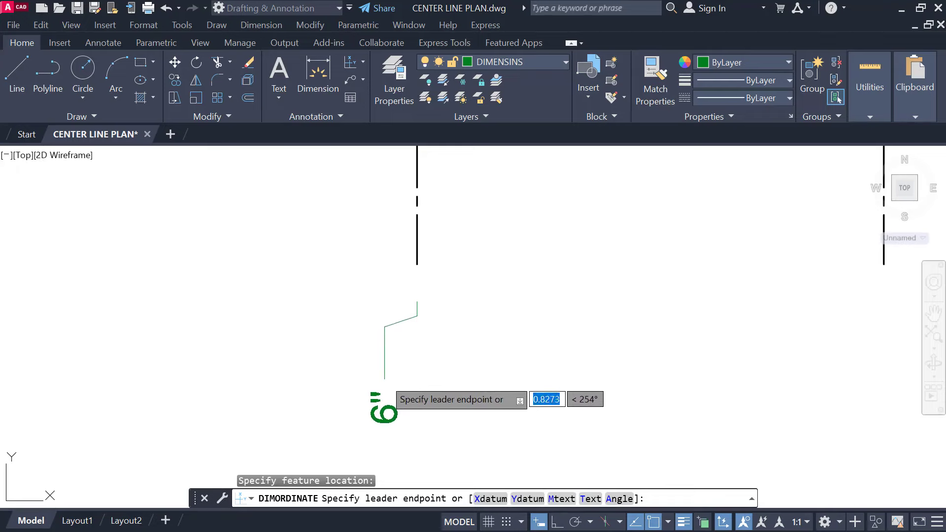
pyautogui.click(383, 381)
pyautogui.moveTo(389, 374); pyautogui.dragTo(460, 308, button='middle')
pyautogui.moveTo(431, 260); pyautogui.dragTo(418, 284, button='middle')
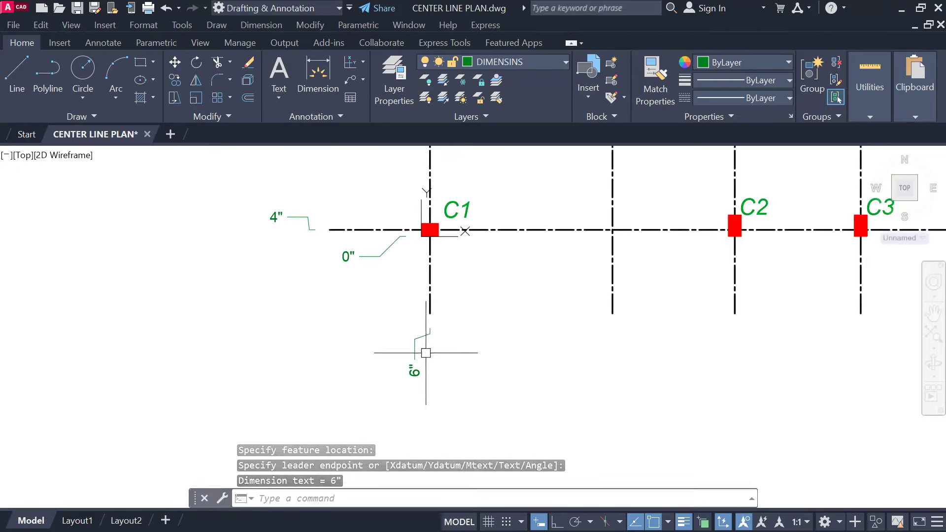
# Step: Add an X ordinate dimension at column C1's lower-left corner, with its leader running down below the column
pyautogui.scroll(4, 430, 241)
pyautogui.scroll(2, 404, 236)
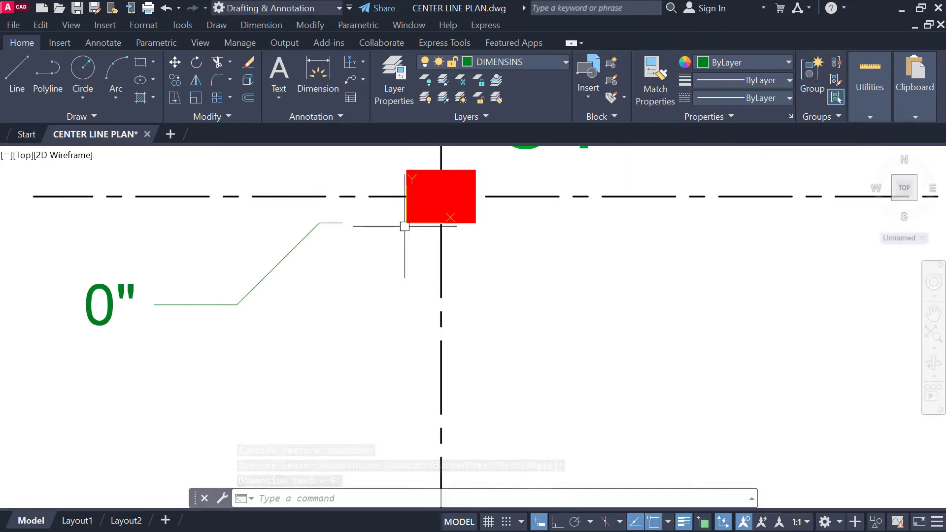
pyautogui.scroll(4, 402, 231)
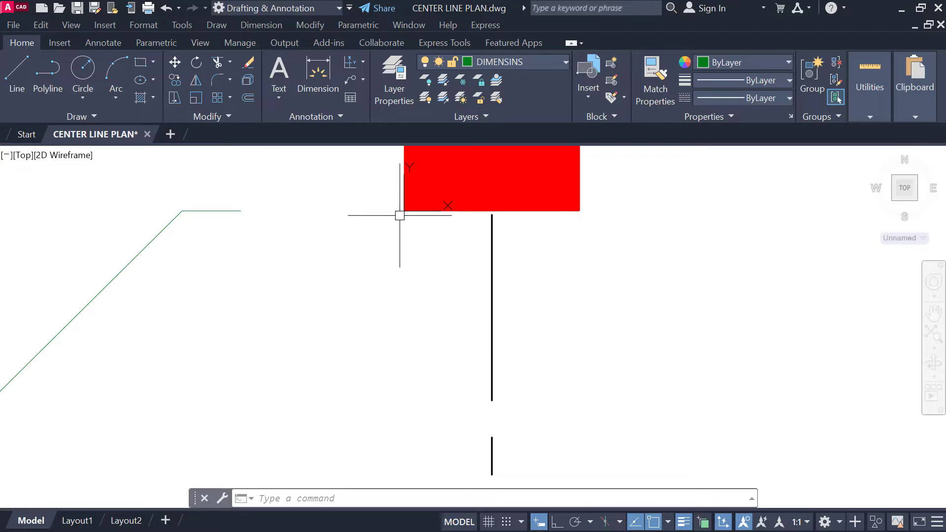
pyautogui.scroll(-6, 400, 215)
pyautogui.scroll(2, 389, 170)
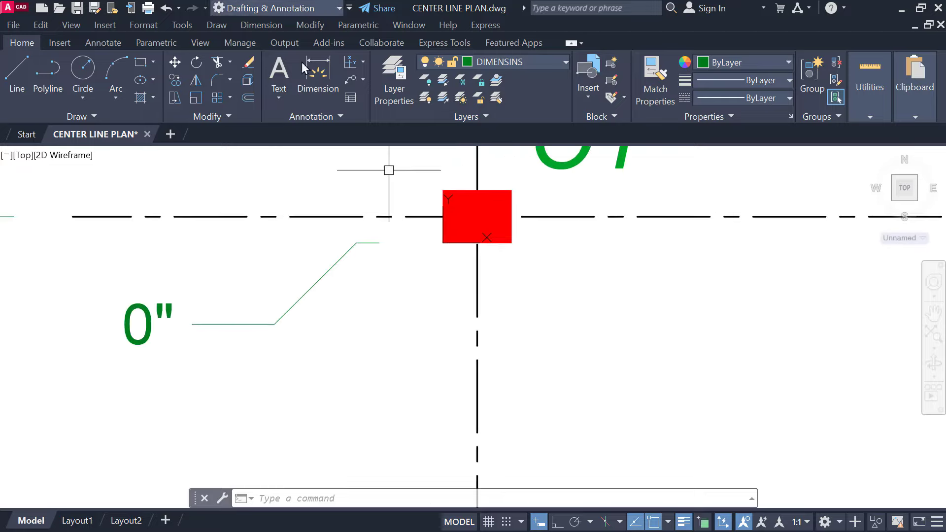
pyautogui.click(351, 63)
pyautogui.click(478, 216)
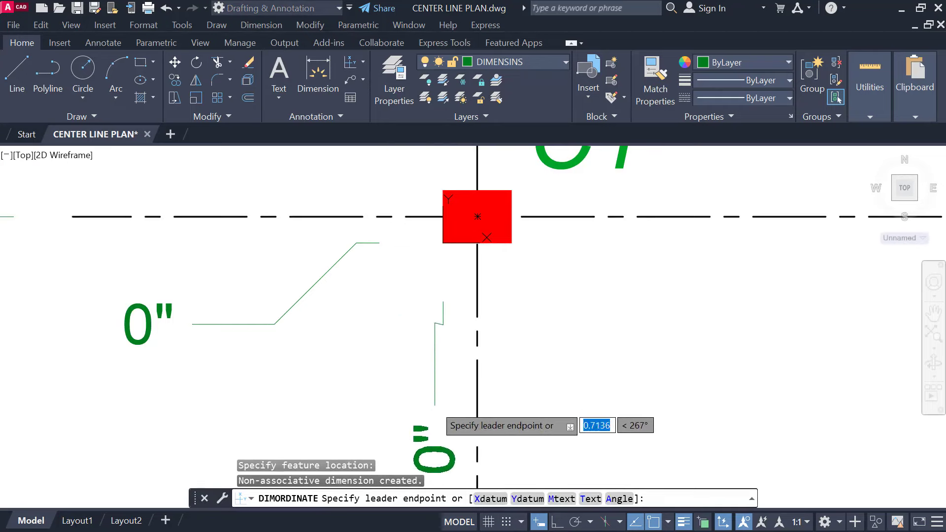
pyautogui.click(412, 415)
# Step: Stretch the leader endpoint of the horizontal 0" ordinate dimension closer to column C1
pyautogui.click(366, 243)
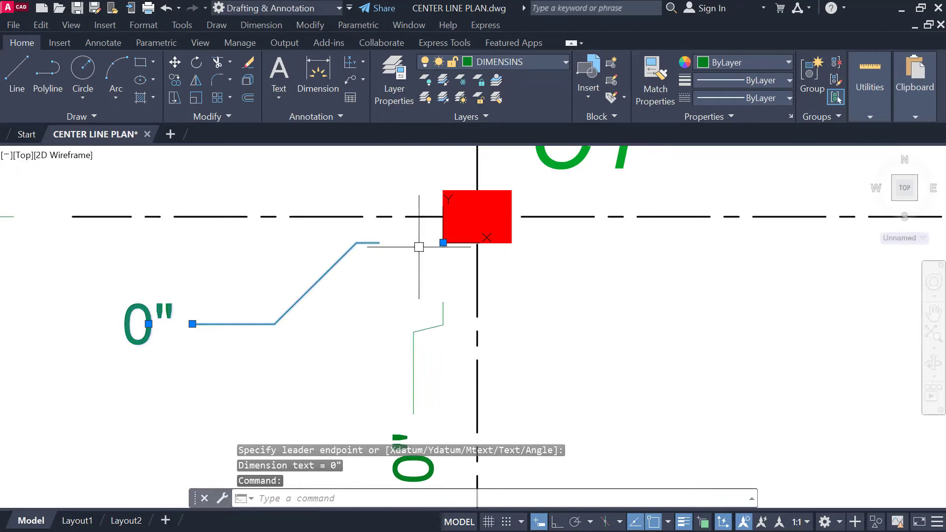
pyautogui.scroll(-2, 244, 160)
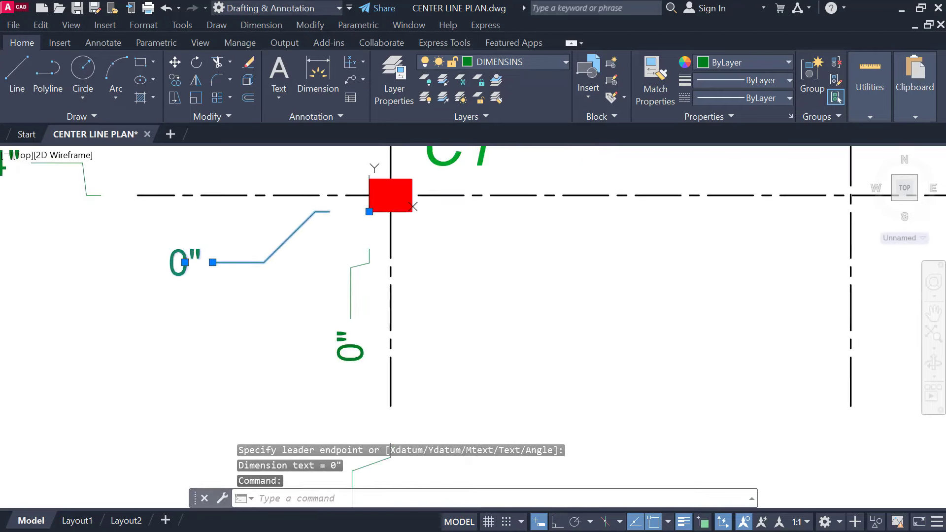
pyautogui.click(212, 262)
pyautogui.click(259, 249)
pyautogui.press('Escape')
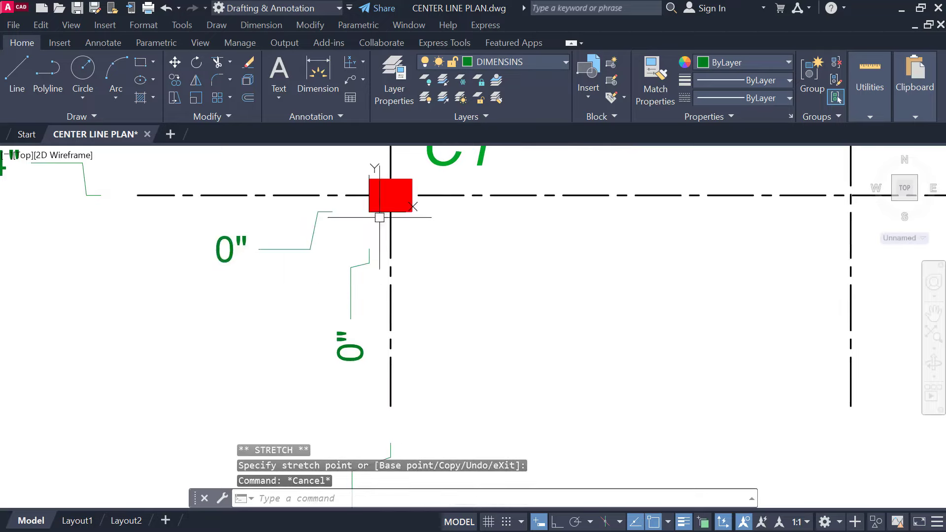
pyautogui.moveTo(380, 218); pyautogui.dragTo(392, 197, button='middle')
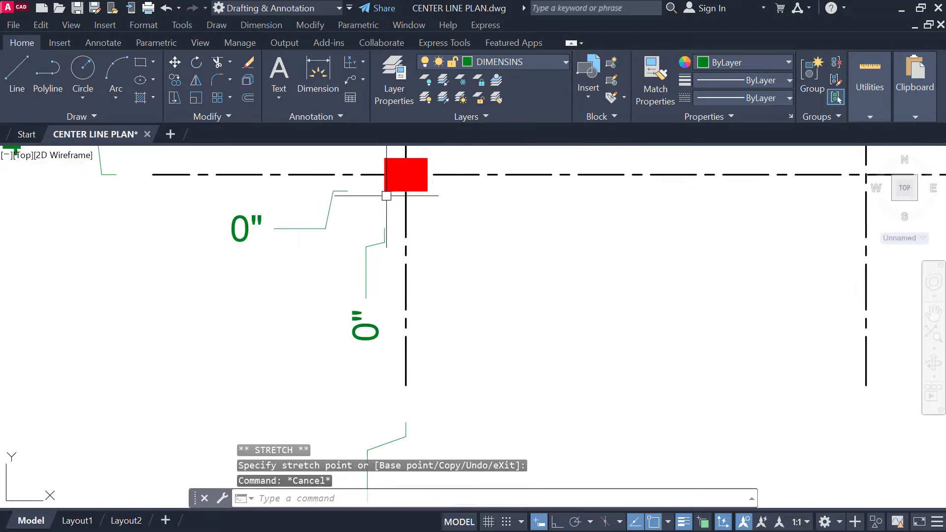
pyautogui.scroll(2, 386, 195)
pyautogui.click(279, 77)
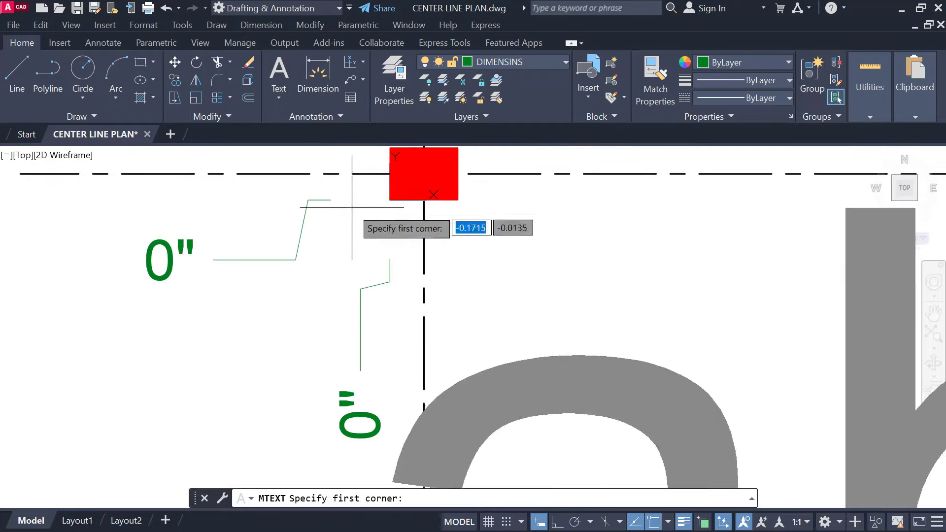
pyautogui.press('Escape')
# Step: Copy the C1 tag to an empty spot below and to the left of column C1
pyautogui.scroll(-4, 344, 226)
pyautogui.scroll(2, 345, 236)
pyautogui.click(377, 236)
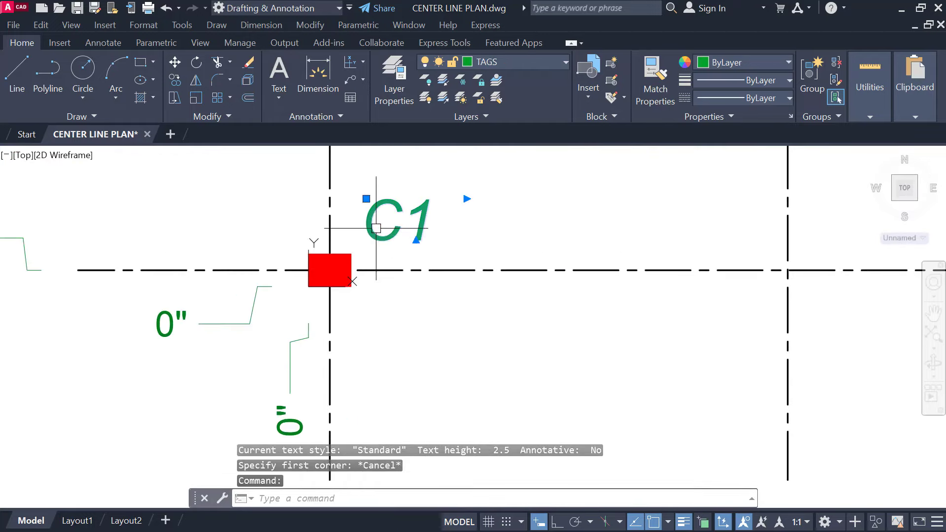
pyautogui.write('o')
pyautogui.press('Return')
pyautogui.click(404, 226)
pyautogui.click(153, 404)
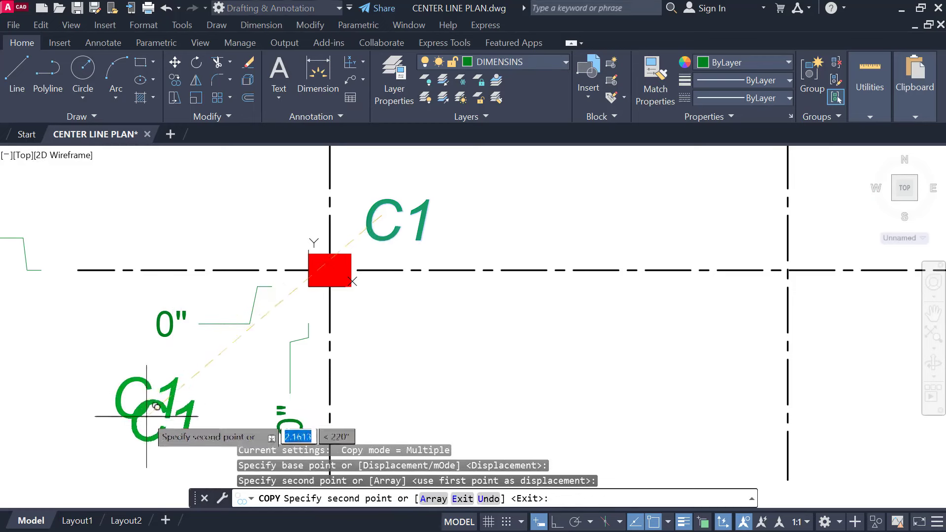
pyautogui.press('Escape')
# Step: Change the text of the copied tag to (0,0)
pyautogui.doubleClick(153, 404)
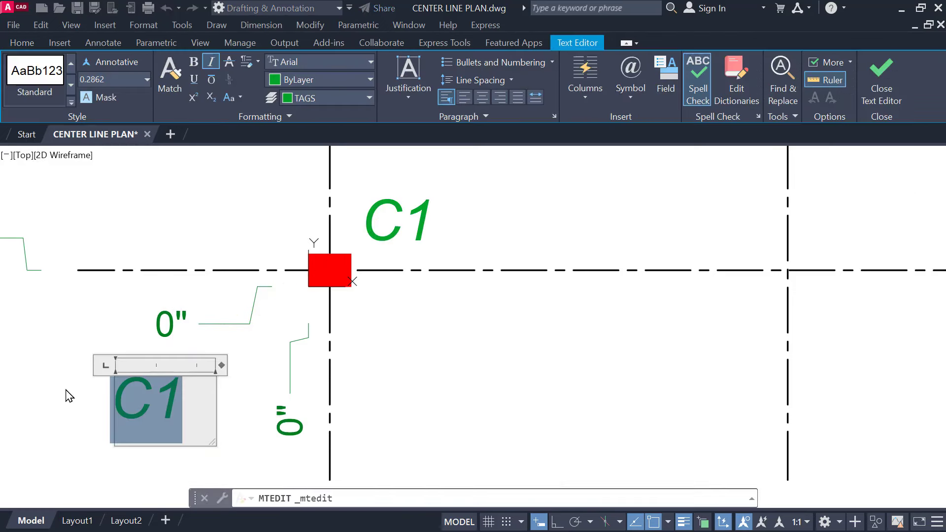
pyautogui.write('()')
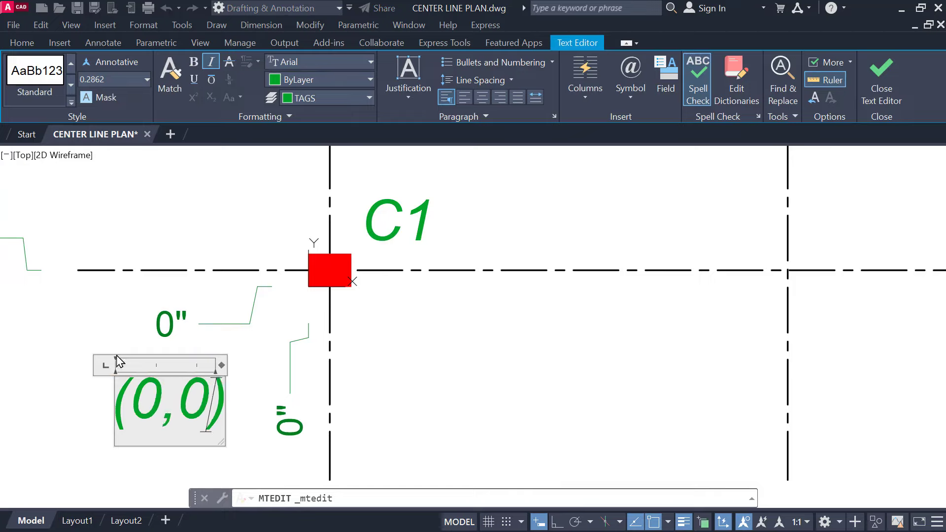
pyautogui.click(241, 390)
# Step: Scale the (0,0) label down to about half size and place it just below column C1's lower-left corner, between the 0" leaders
pyautogui.click(217, 406)
pyautogui.moveTo(223, 408); pyautogui.dragTo(321, 322)
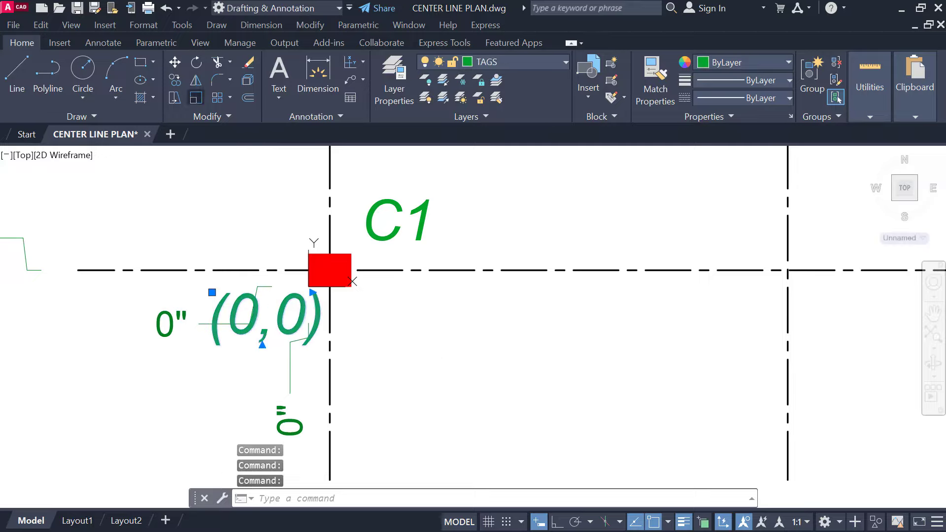
pyautogui.click(196, 97)
pyautogui.click(263, 329)
pyautogui.click(279, 316)
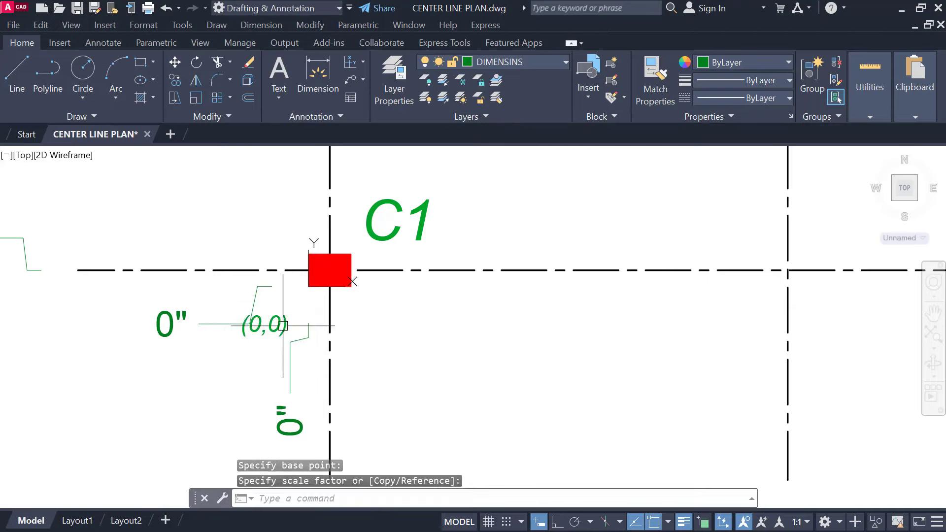
pyautogui.click(283, 325)
pyautogui.moveTo(283, 333); pyautogui.dragTo(313, 312)
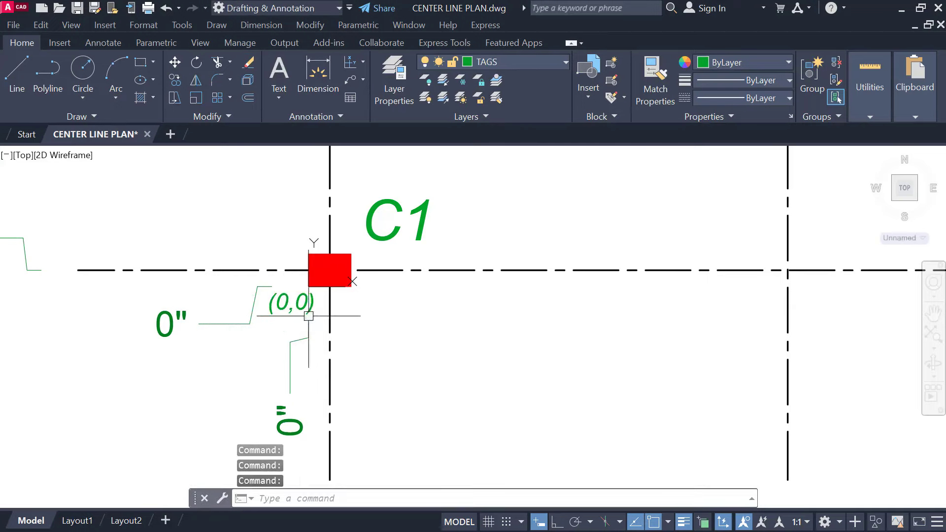
# Step: Add a Y ordinate dimension at the left end of the horizontal centre line through C8, with its leader running left
pyautogui.moveTo(312, 310); pyautogui.dragTo(327, 256, button='middle')
pyautogui.scroll(1, 326, 248)
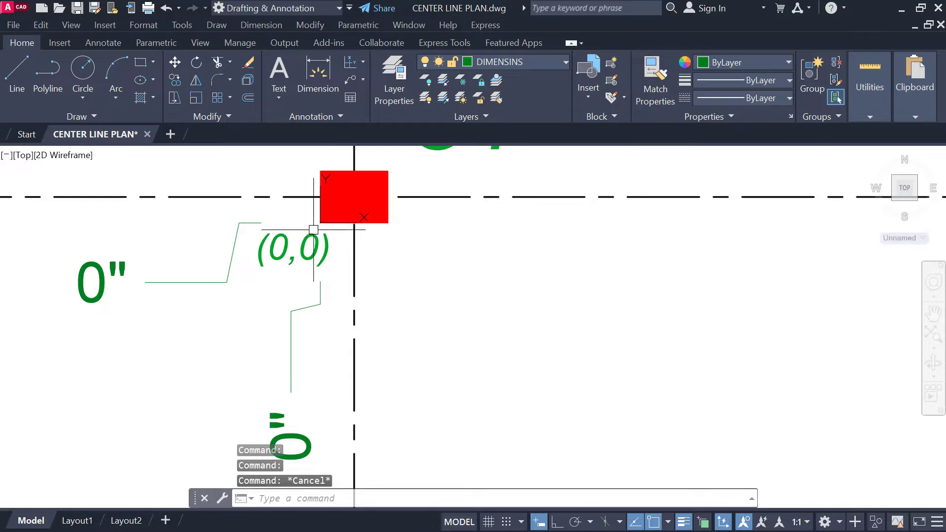
pyautogui.scroll(-1, 317, 226)
pyautogui.moveTo(331, 322); pyautogui.dragTo(306, 197, button='middle')
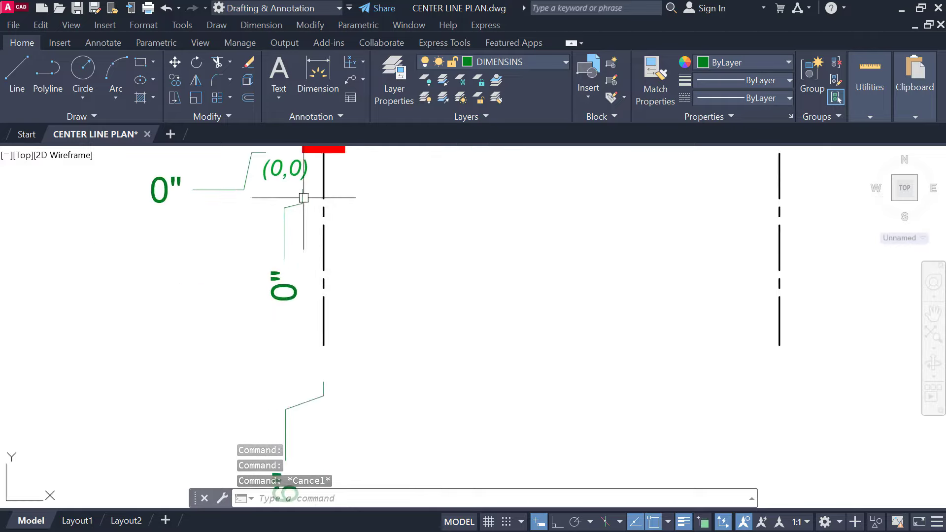
pyautogui.scroll(-1, 312, 207)
pyautogui.scroll(-1, 313, 376)
pyautogui.moveTo(313, 375); pyautogui.dragTo(300, 360, button='middle')
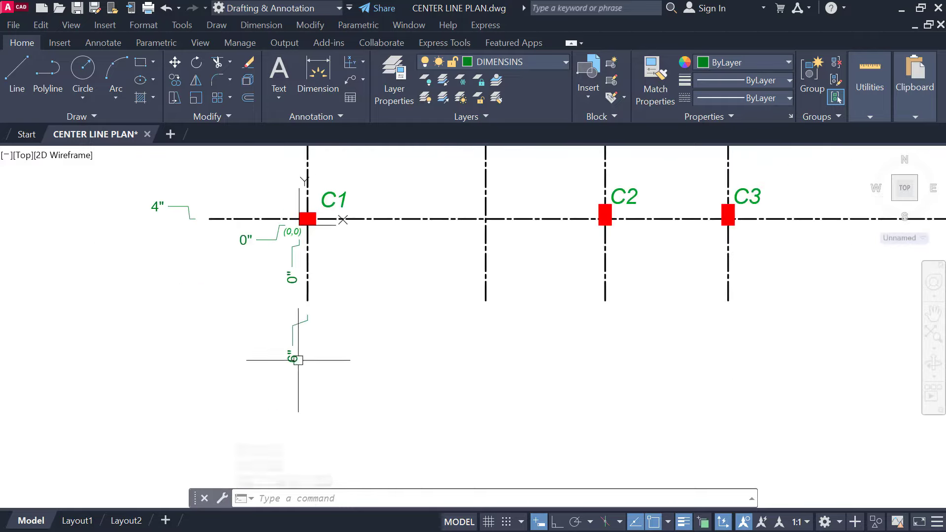
pyautogui.moveTo(248, 277); pyautogui.dragTo(371, 353, button='middle')
pyautogui.scroll(1, 420, 293)
pyautogui.scroll(-1, 205, 353)
pyautogui.moveTo(205, 353); pyautogui.dragTo(197, 372, button='middle')
pyautogui.click(363, 63)
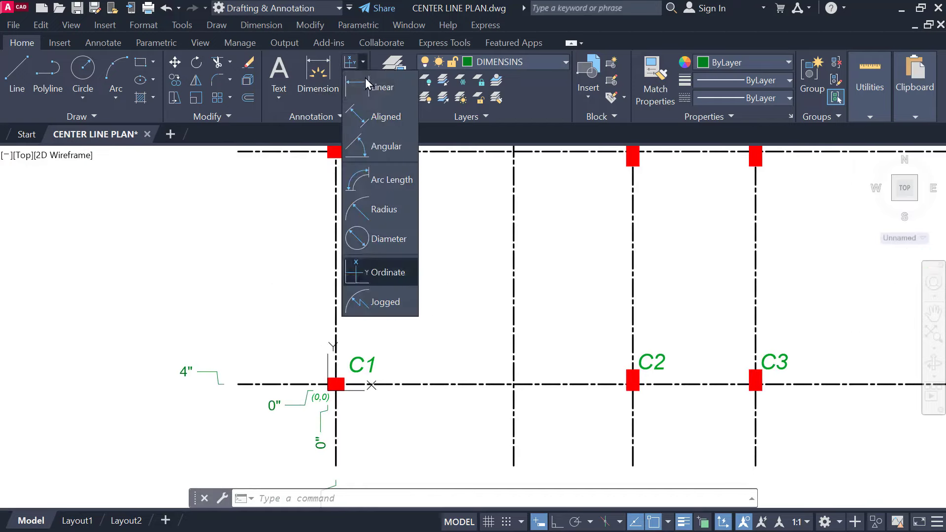
pyautogui.click(387, 272)
pyautogui.moveTo(259, 232); pyautogui.dragTo(287, 327, button='middle')
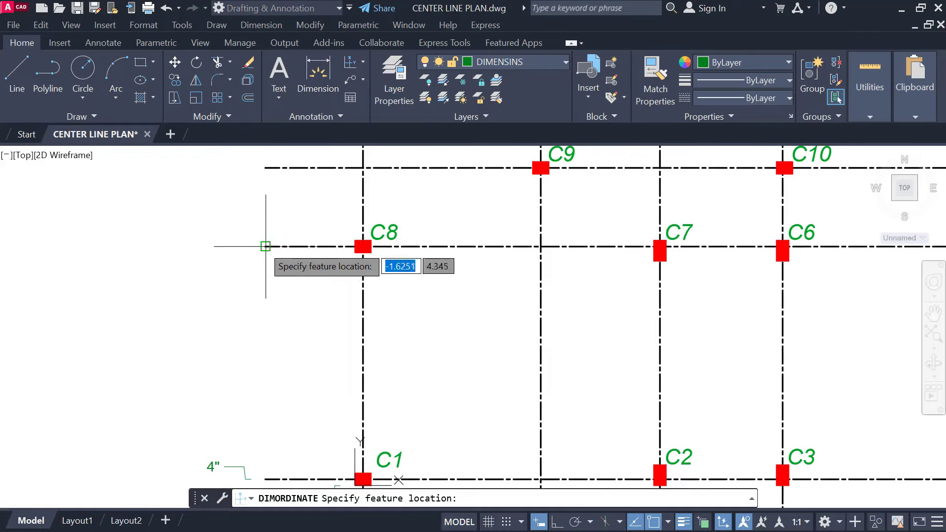
pyautogui.click(265, 247)
pyautogui.click(212, 226)
# Step: Add Y ordinate dimensions at the left ends of the horizontal centre lines through C9 and C15
pyautogui.moveTo(291, 237); pyautogui.dragTo(331, 323, button='middle')
pyautogui.press('Return')
pyautogui.click(310, 253)
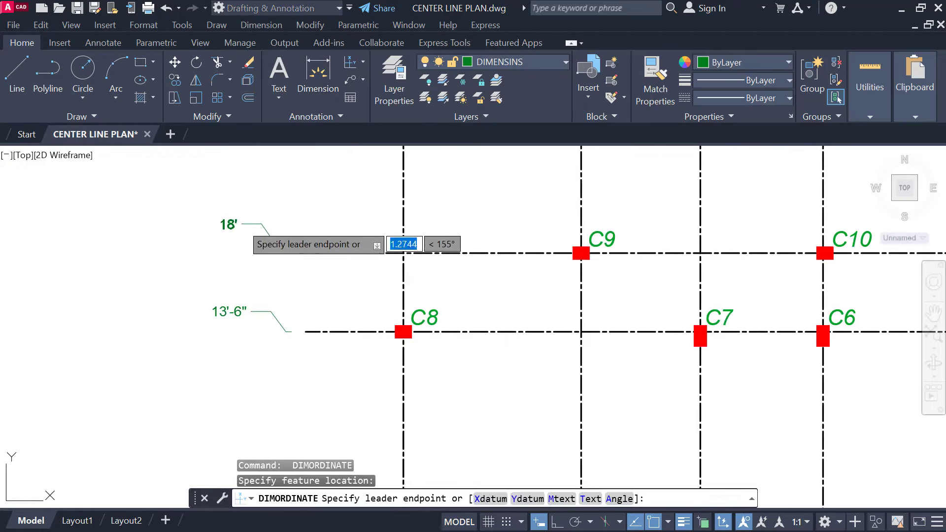
pyautogui.click(242, 223)
pyautogui.moveTo(249, 225); pyautogui.dragTo(308, 282, button='middle')
pyautogui.press('Return')
pyautogui.moveTo(287, 133)
pyautogui.mouseDown(button='middle')
pyautogui.moveTo(286, 225)
pyautogui.moveTo(295, 238)
pyautogui.mouseUp(button='middle')
pyautogui.click(295, 238)
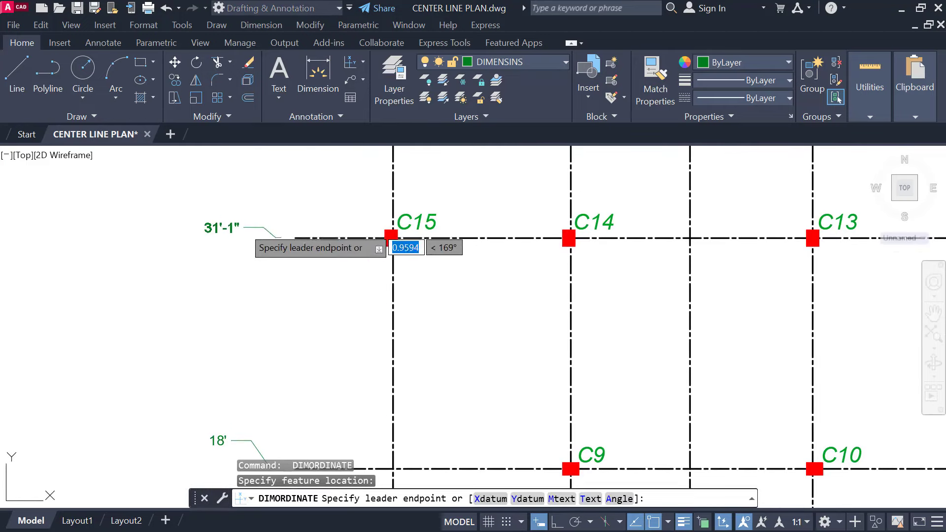
pyautogui.click(244, 227)
# Step: Add an X ordinate dimension at the lower end of the vertical centre line between C1 and C2
pyautogui.scroll(-1, 308, 281)
pyautogui.moveTo(309, 281); pyautogui.dragTo(298, 214, button='middle')
pyautogui.moveTo(334, 312); pyautogui.dragTo(325, 254, button='middle')
pyautogui.moveTo(348, 358); pyautogui.dragTo(316, 261, button='middle')
pyautogui.scroll(2, 376, 291)
pyautogui.press('Return')
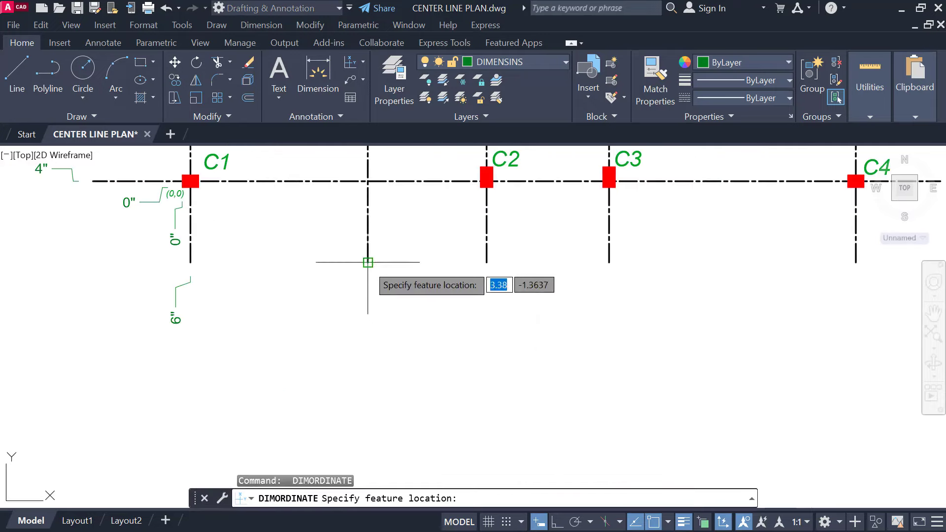
pyautogui.click(367, 262)
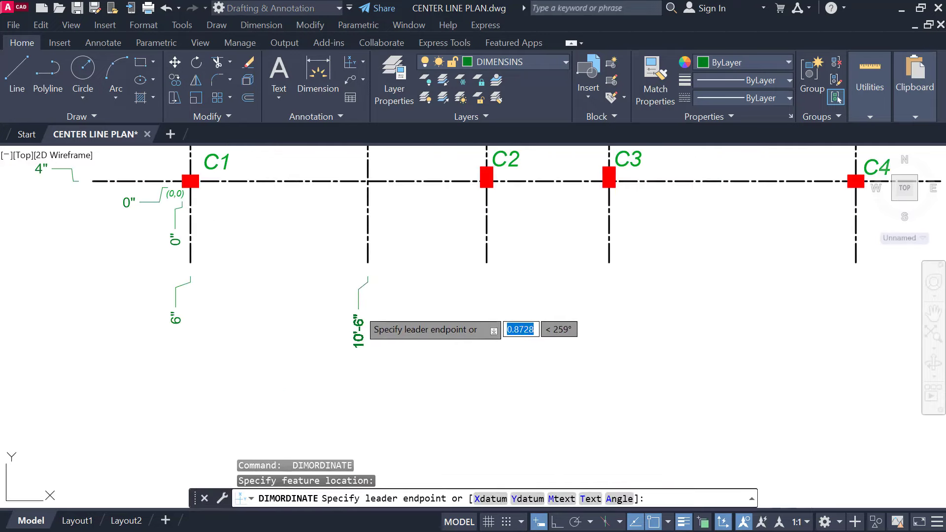
pyautogui.click(358, 316)
# Step: Add X ordinate dimensions at the lower ends of the vertical centre lines through C2 and C3
pyautogui.press('Return')
pyautogui.click(486, 263)
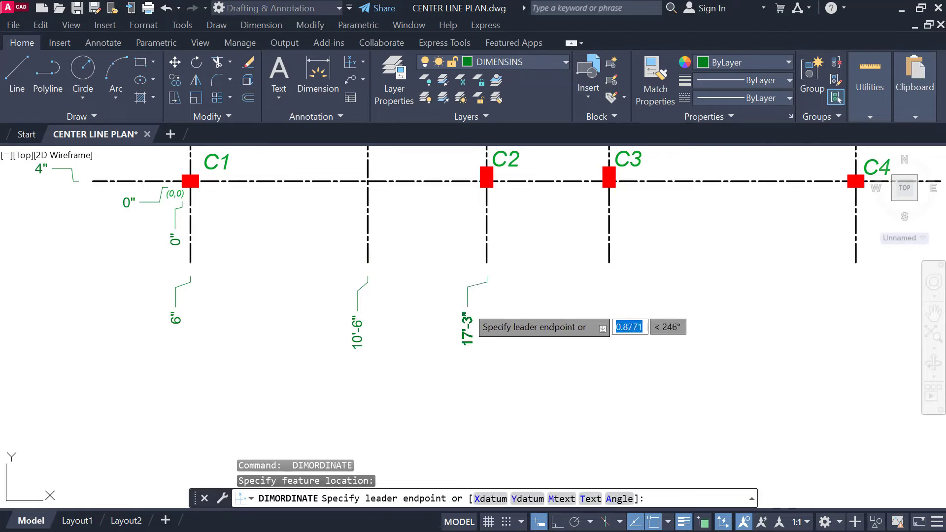
pyautogui.click(471, 318)
pyautogui.press('Return')
pyautogui.click(609, 263)
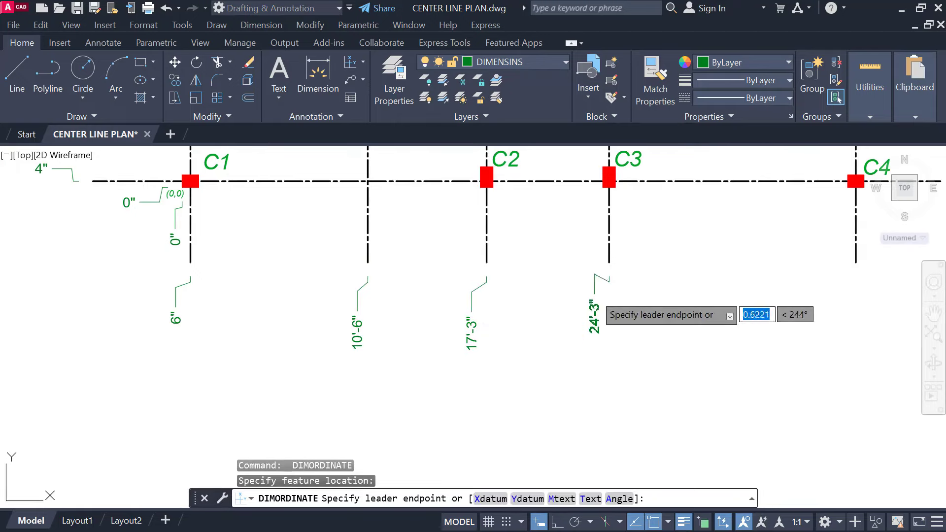
pyautogui.click(590, 316)
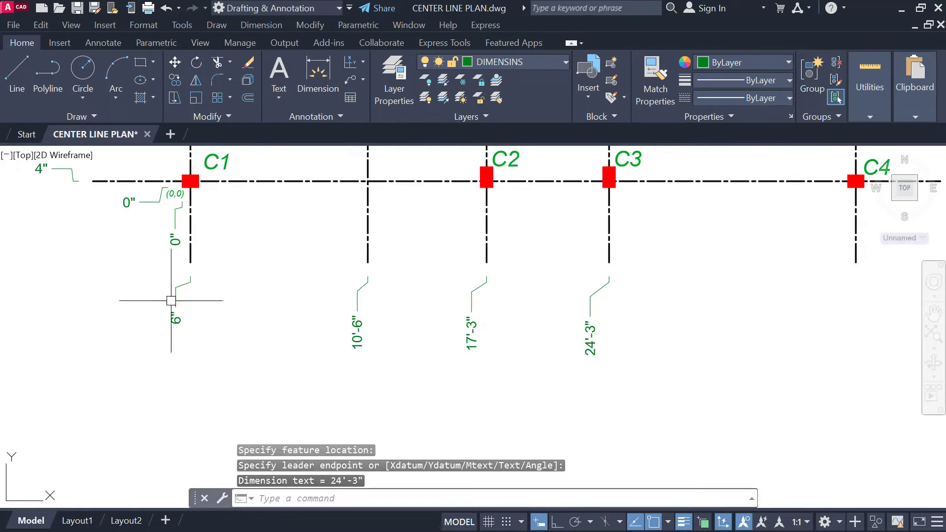
# Step: Add an X ordinate dimension at the lower end of the vertical centre line through C4
pyautogui.moveTo(759, 299); pyautogui.dragTo(490, 293, button='middle')
pyautogui.press('Return')
pyautogui.click(586, 257)
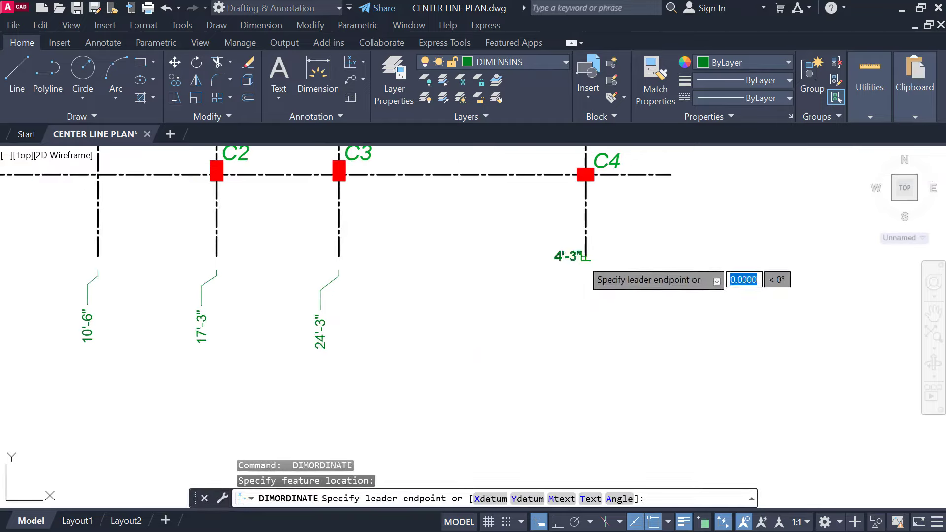
pyautogui.click(561, 342)
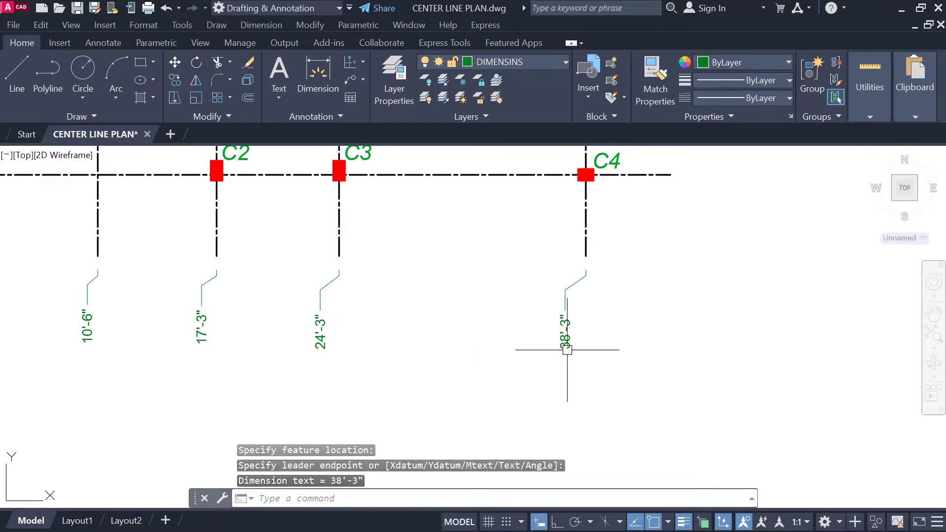
# Step: Examine the existing linear dimensions on the neighbouring column plans with lettered and numbered grid bubbles
pyautogui.scroll(-5, 567, 350)
pyautogui.scroll(3, 268, 271)
pyautogui.moveTo(265, 279); pyautogui.dragTo(521, 279, button='middle')
pyautogui.scroll(4, 301, 283)
pyautogui.click(356, 245)
pyautogui.moveTo(291, 274); pyautogui.dragTo(179, 381, button='middle')
pyautogui.scroll(-2, 474, 283)
pyautogui.moveTo(473, 283); pyautogui.dragTo(315, 340, button='middle')
pyautogui.click(611, 239)
pyautogui.click(399, 294)
pyautogui.scroll(2, 442, 302)
pyautogui.moveTo(444, 304); pyautogui.dragTo(432, 345, button='middle')
pyautogui.press('Escape')
pyautogui.scroll(-6, 422, 382)
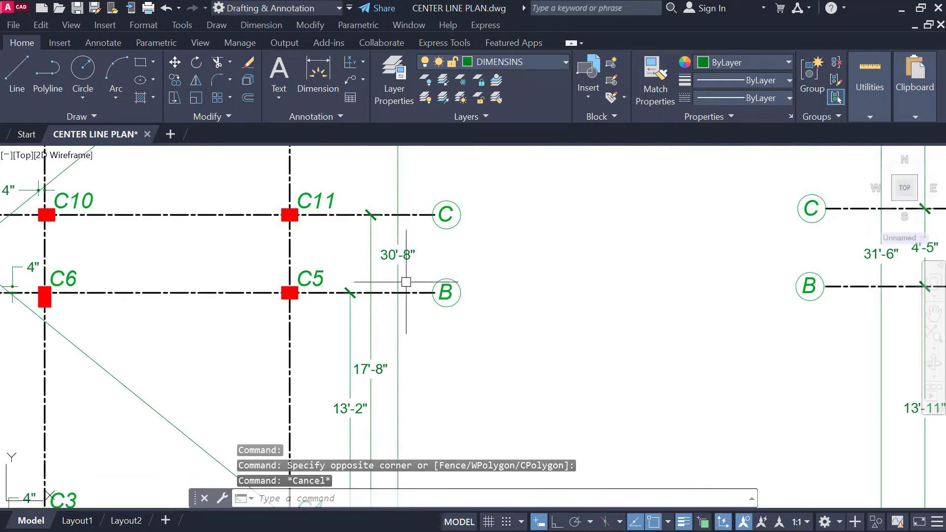
pyautogui.moveTo(811, 381); pyautogui.dragTo(458, 344, button='middle')
pyautogui.scroll(2, 602, 355)
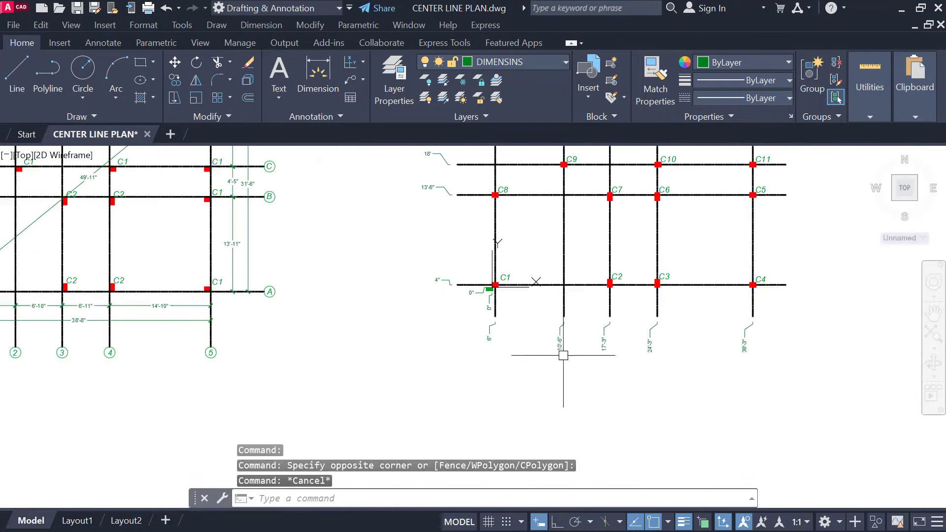
# Step: Examine the X and Y ordinate dimensions of the numbered column plan against their centre lines
pyautogui.moveTo(577, 355); pyautogui.dragTo(388, 341, button='middle')
pyautogui.scroll(1, 336, 328)
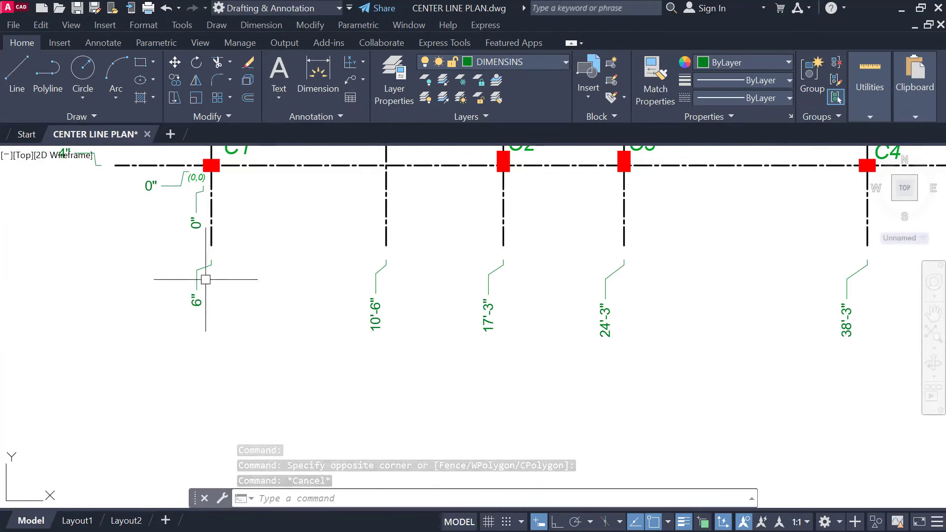
pyautogui.click(211, 236)
pyautogui.press('Escape')
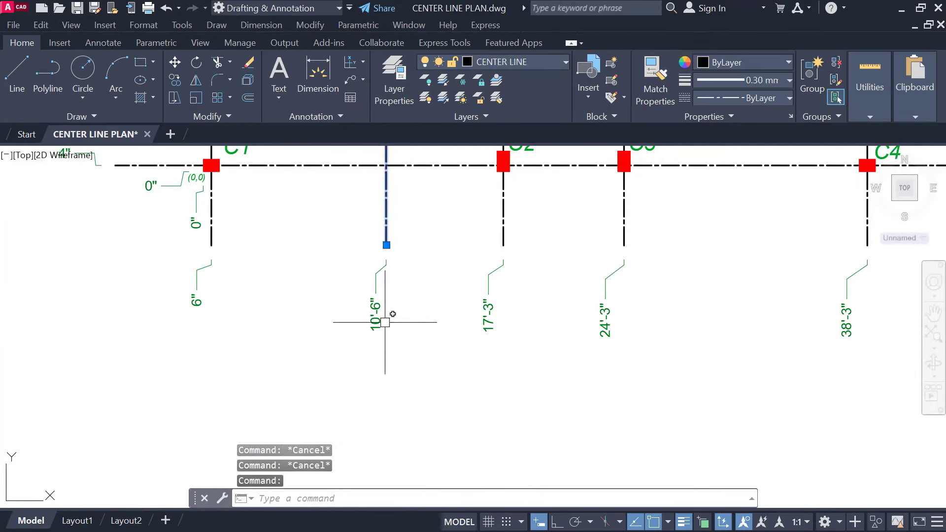
pyautogui.moveTo(436, 308); pyautogui.dragTo(392, 309, button='middle')
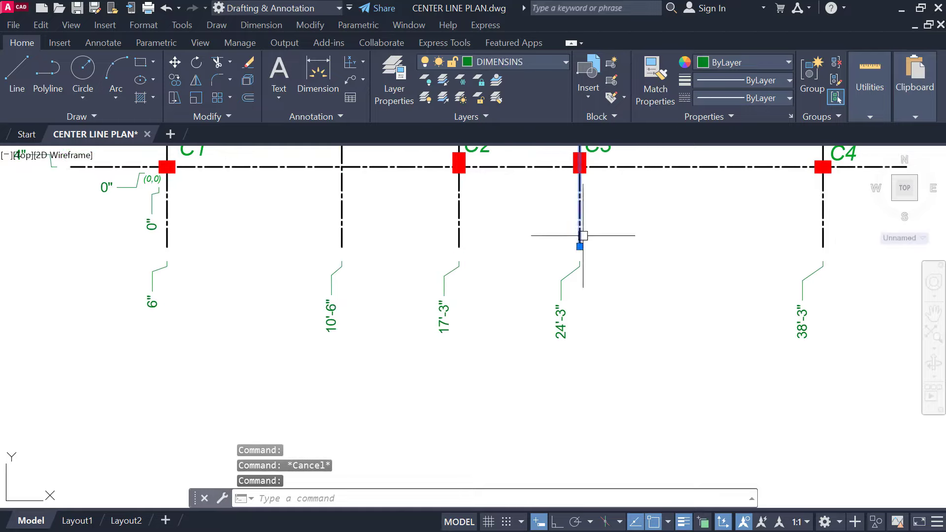
pyautogui.scroll(-2, 572, 233)
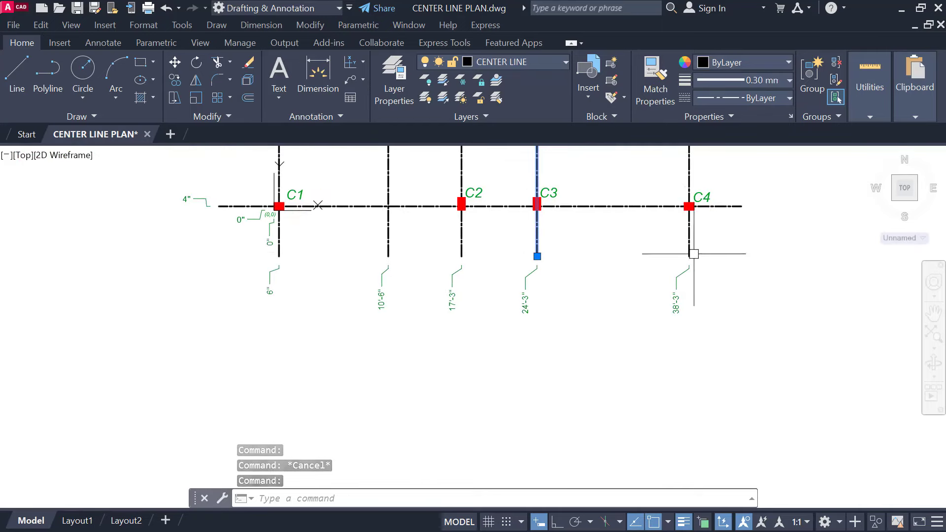
pyautogui.moveTo(694, 273); pyautogui.dragTo(616, 423, button='middle')
pyautogui.scroll(-2, 616, 424)
pyautogui.moveTo(292, 231); pyautogui.dragTo(246, 317, button='middle')
pyautogui.scroll(2, 366, 282)
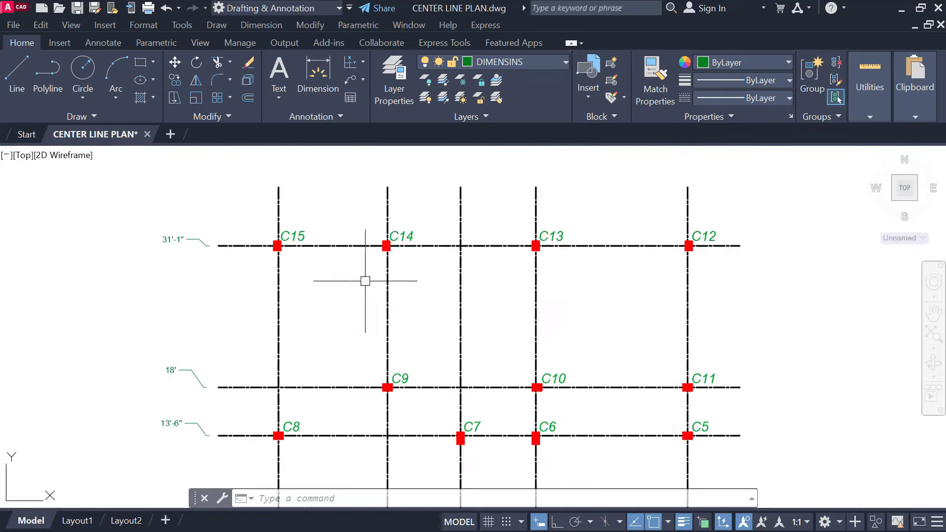
pyautogui.scroll(-2, 341, 252)
pyautogui.moveTo(378, 338)
pyautogui.mouseDown(button='middle')
pyautogui.moveTo(342, 252)
pyautogui.moveTo(225, 244)
pyautogui.mouseUp(button='middle')
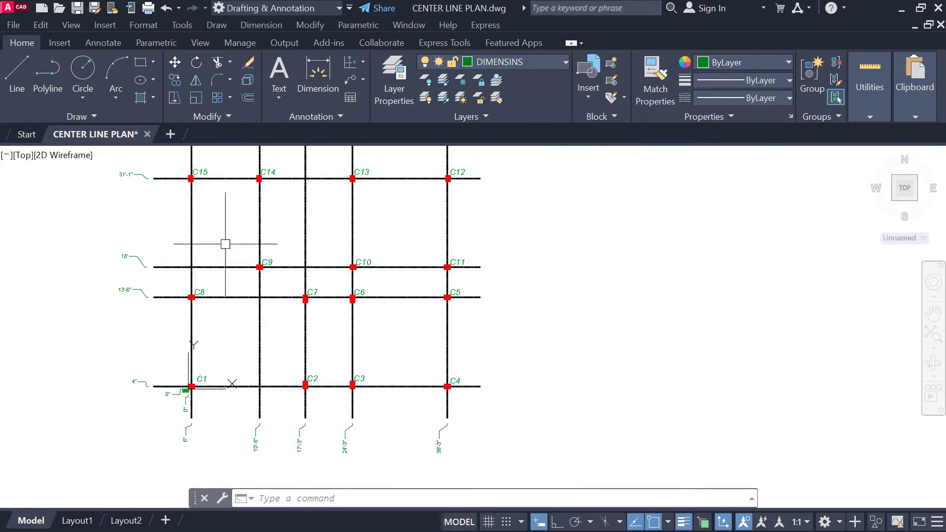
# Step: Add a vertical linear dimension between the horizontal centre lines through C4 and C5, to the right of the columns
pyautogui.click(363, 62)
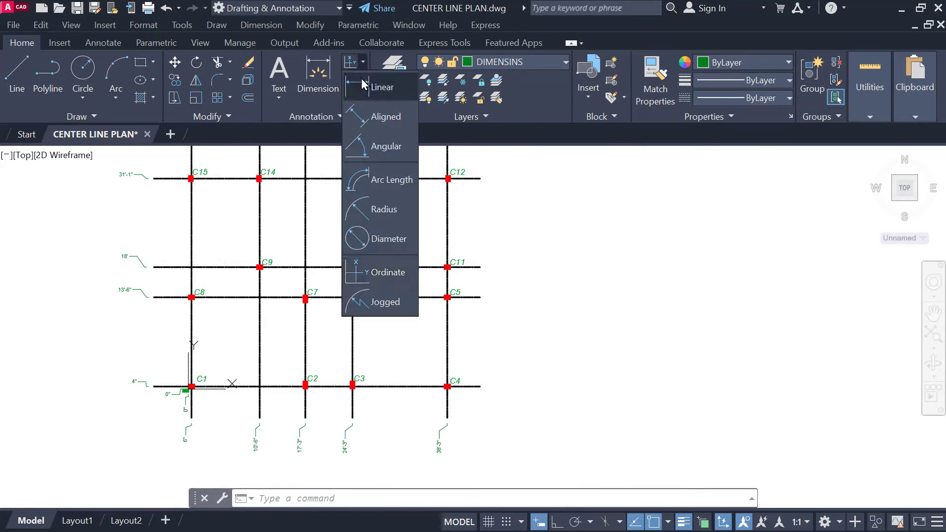
pyautogui.click(368, 86)
pyautogui.scroll(4, 481, 357)
pyautogui.click(444, 427)
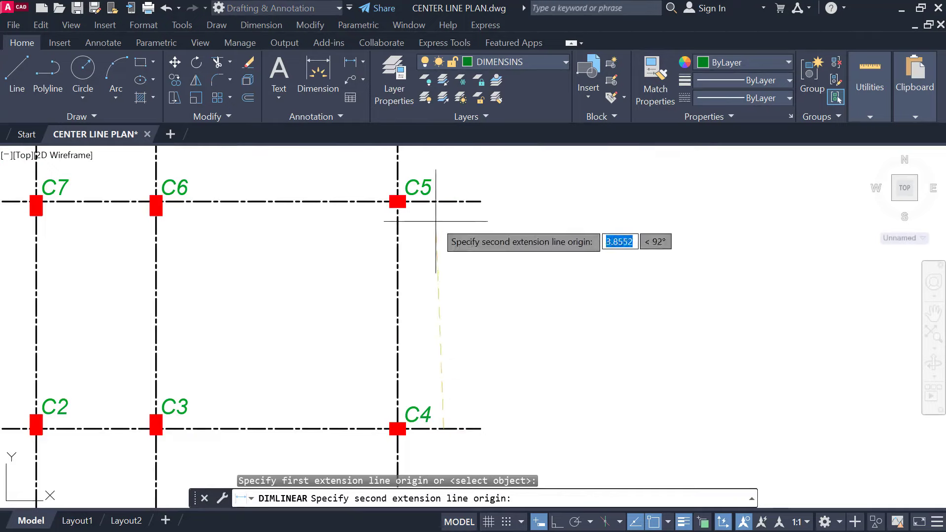
pyautogui.click(448, 201)
pyautogui.click(454, 246)
# Step: Continue the vertical dimension chain from the C5 centre line up to the centre lines through C11 and C12
pyautogui.click(467, 313)
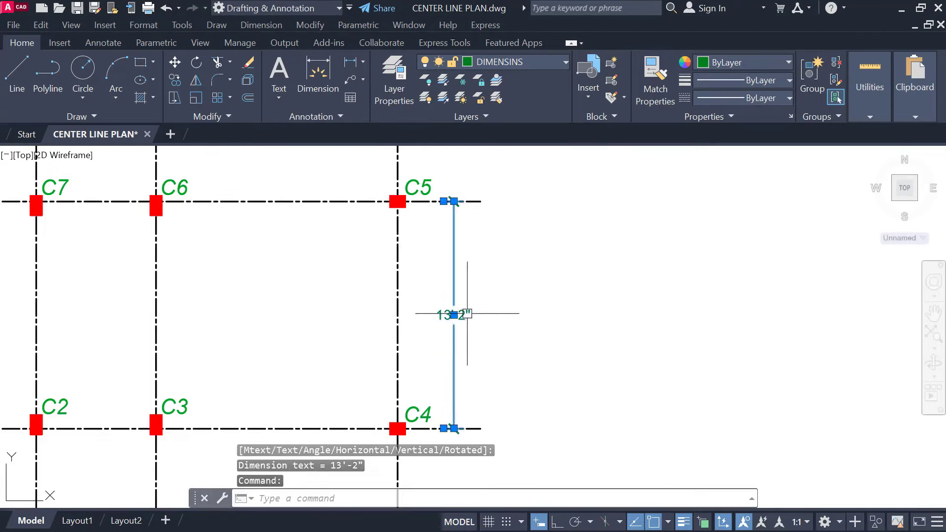
pyautogui.moveTo(460, 286); pyautogui.dragTo(454, 323, button='middle')
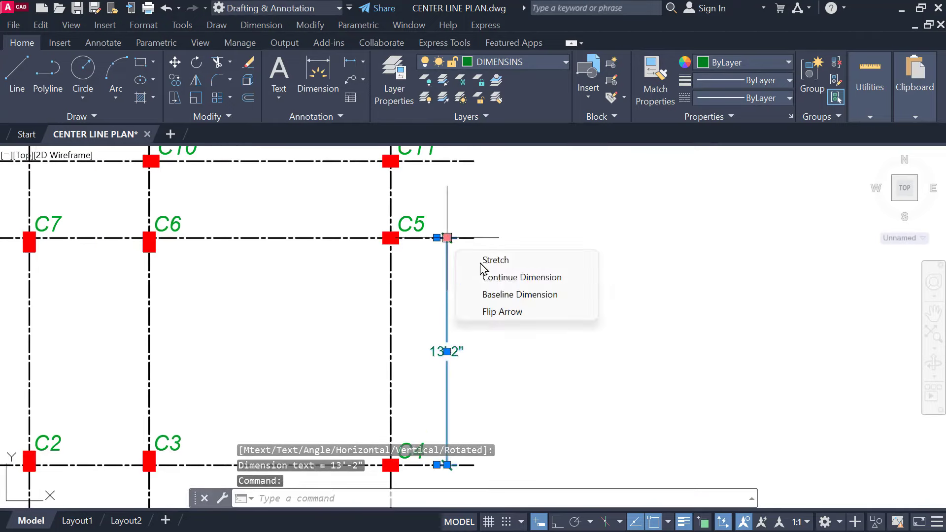
pyautogui.moveTo(462, 188); pyautogui.dragTo(447, 277, button='middle')
pyautogui.click(432, 251)
pyautogui.moveTo(430, 188); pyautogui.dragTo(428, 349, button='middle')
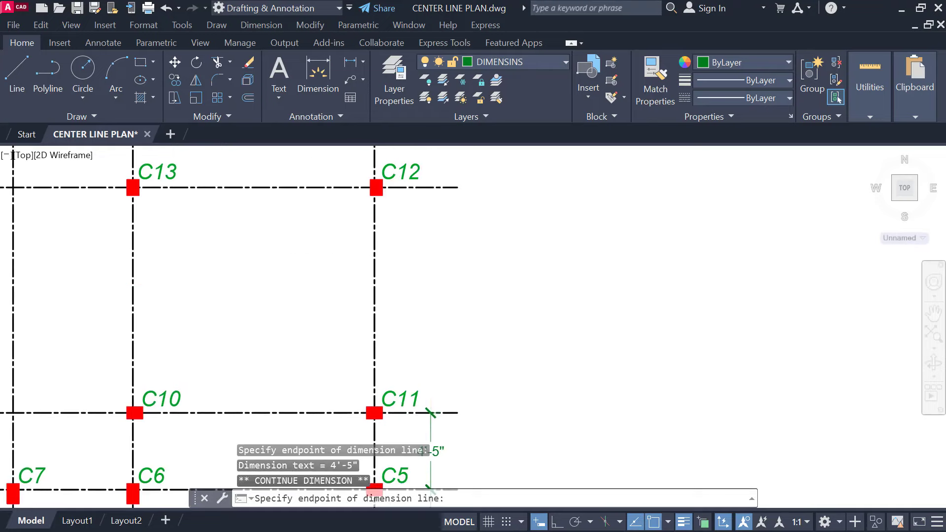
pyautogui.click(430, 187)
pyautogui.moveTo(436, 304); pyautogui.dragTo(428, 456, button='middle')
pyautogui.press('Escape')
pyautogui.scroll(-1, 453, 318)
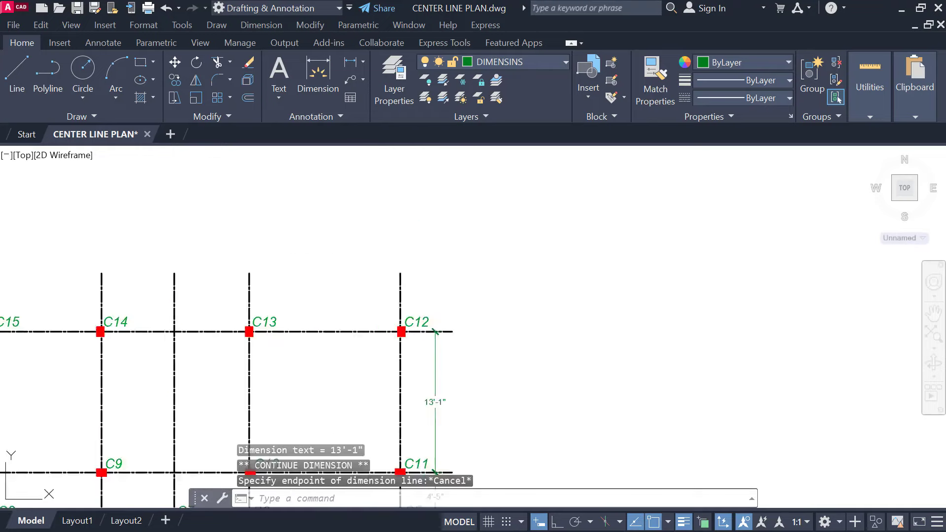
# Step: Add a horizontal linear dimension between the vertical centre lines through C15 and C14, just above the column labels
pyautogui.moveTo(481, 392)
pyautogui.mouseDown(button='middle')
pyautogui.moveTo(617, 330)
pyautogui.moveTo(691, 356)
pyautogui.mouseUp(button='middle')
pyautogui.press('Escape')
pyautogui.press('space')
pyautogui.scroll(1, 205, 277)
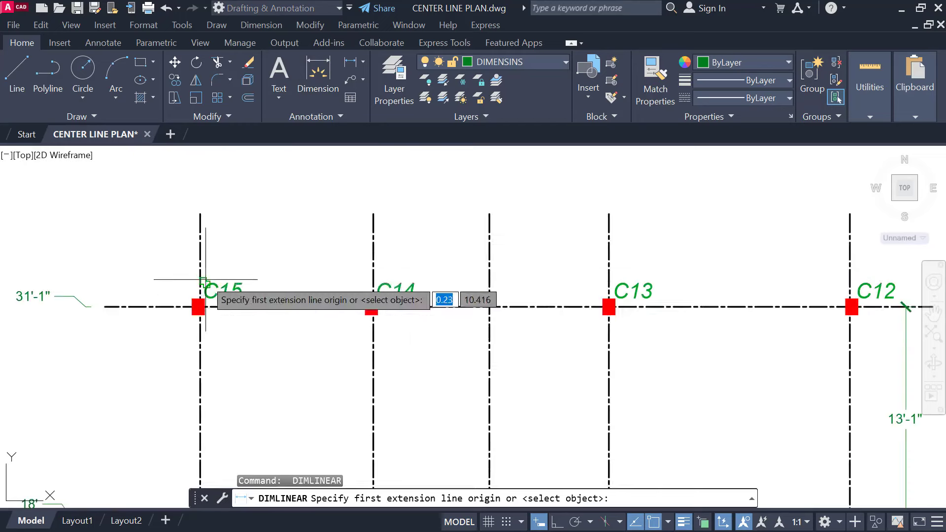
pyautogui.click(200, 269)
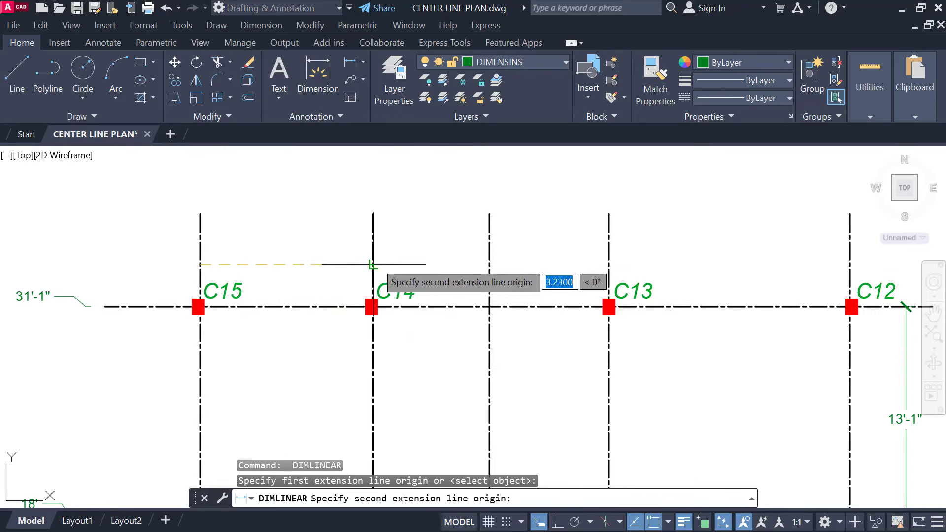
pyautogui.click(373, 264)
pyautogui.click(332, 262)
pyautogui.press('space')
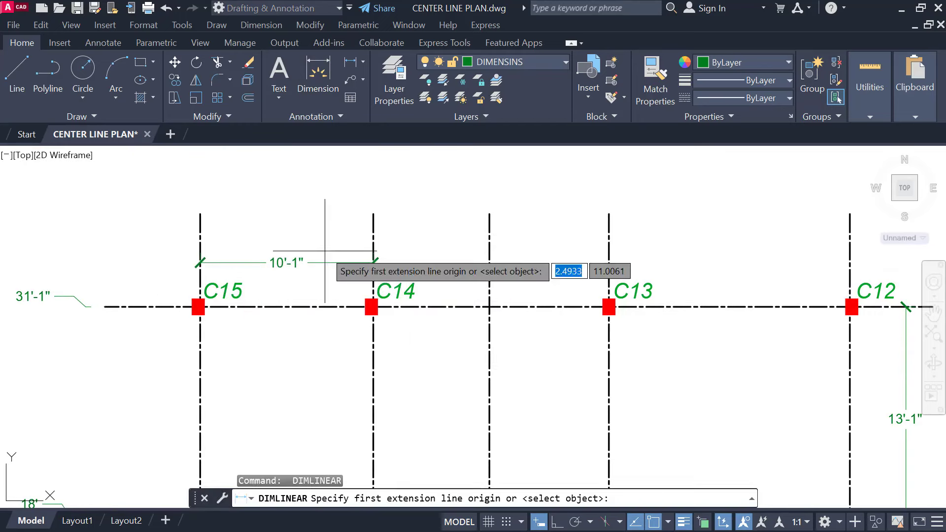
pyautogui.press('Escape')
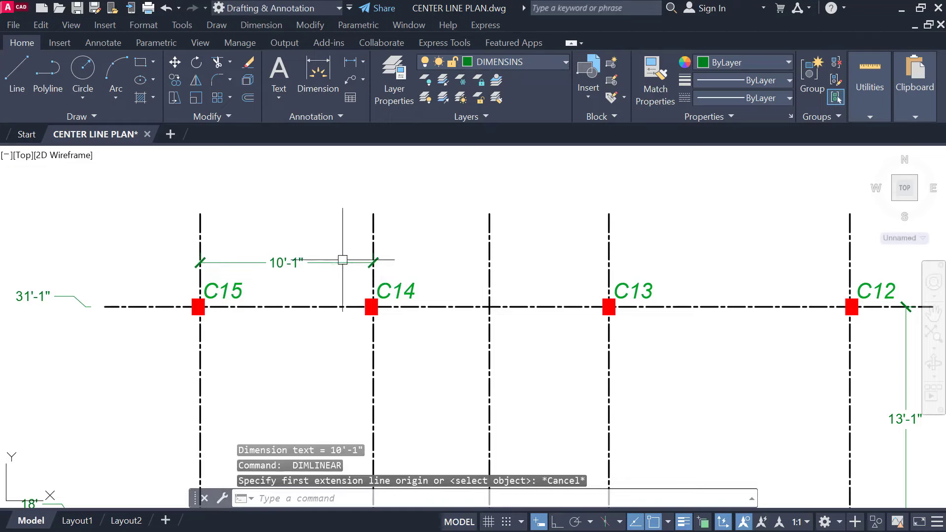
# Step: Continue the horizontal dimension chain from the C14 centre line across the intermediate and C13 centre lines to the C12 centre line
pyautogui.click(378, 261)
pyautogui.moveTo(373, 264)
pyautogui.click(426, 301)
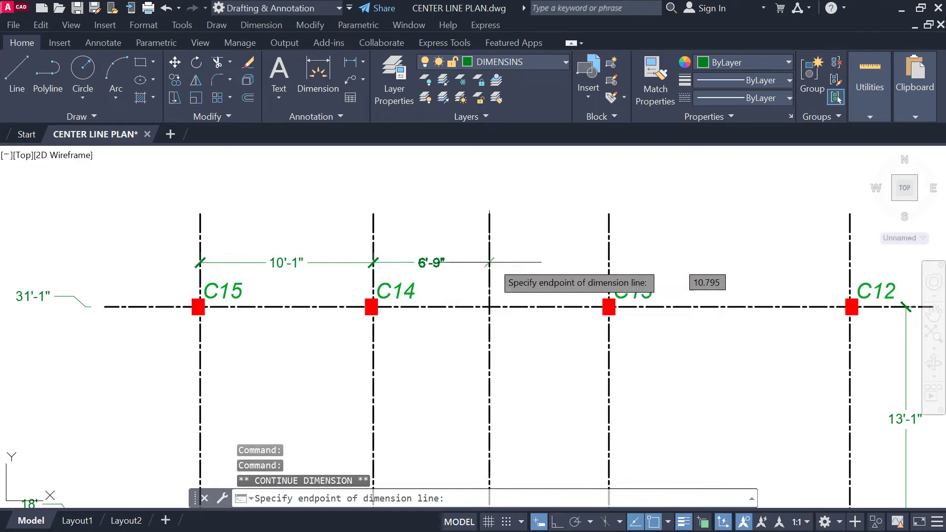
pyautogui.click(489, 263)
pyautogui.moveTo(585, 264); pyautogui.dragTo(457, 264, button='middle')
pyautogui.click(721, 262)
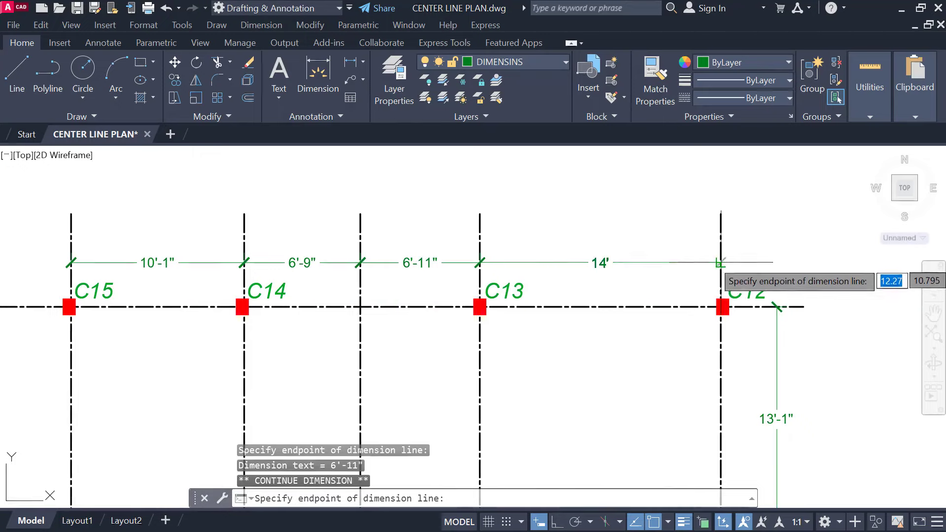
pyautogui.press('Escape')
pyautogui.press('Escape')
# Step: Add an overall horizontal linear dimension from the C15 to the C12 centre line, above the chain of spacing dimensions
pyautogui.click(350, 61)
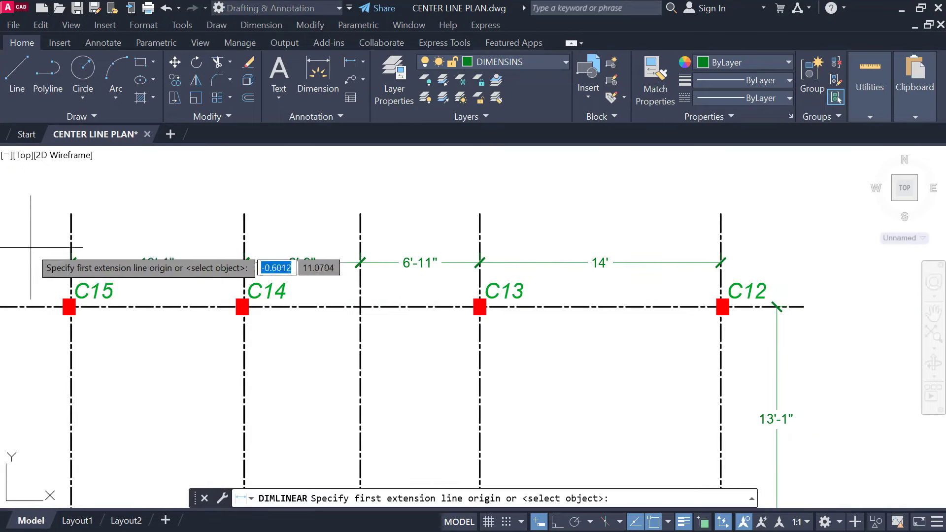
pyautogui.click(71, 240)
pyautogui.click(720, 241)
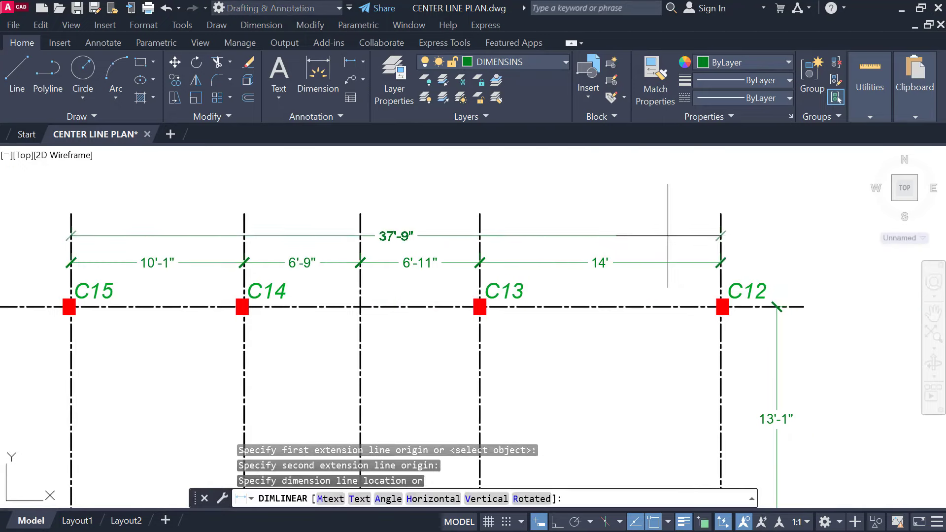
pyautogui.click(667, 235)
# Step: Add an overall vertical linear dimension from the C12 centre line down to the C4 centre line, outside the vertical chain
pyautogui.scroll(-2, 453, 235)
pyautogui.moveTo(453, 236); pyautogui.dragTo(355, 198, button='middle')
pyautogui.press('space')
pyautogui.scroll(2, 571, 246)
pyautogui.scroll(2, 569, 241)
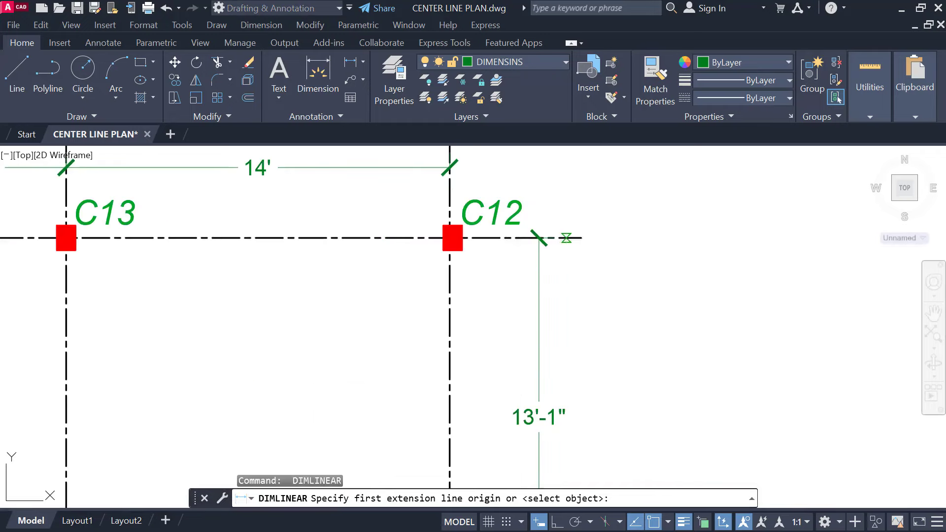
pyautogui.click(569, 241)
pyautogui.scroll(-4, 532, 211)
pyautogui.click(522, 408)
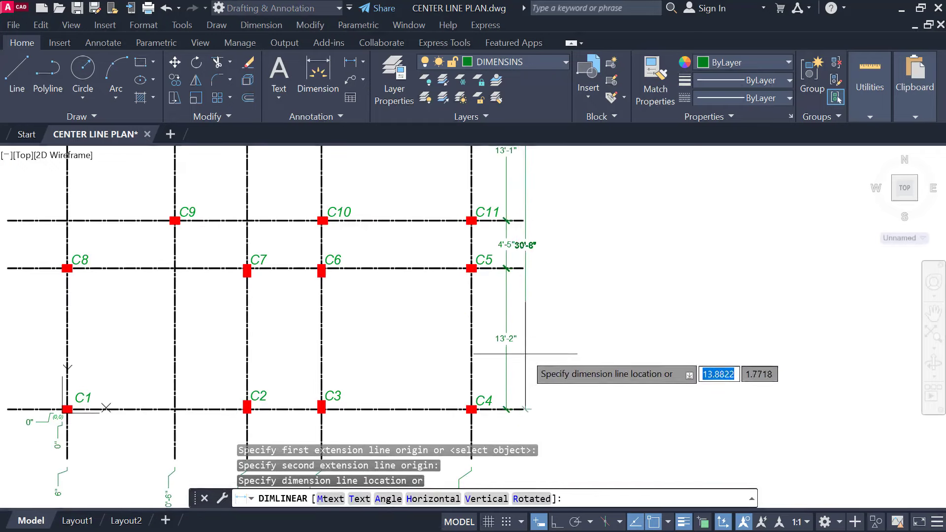
pyautogui.click(528, 346)
# Step: Move the overall vertical dimension's text down along its dimension line, clear of the neighbouring spacing dimension text between C11 and C5
pyautogui.scroll(1, 529, 151)
pyautogui.moveTo(528, 152); pyautogui.dragTo(496, 210, button='middle')
pyautogui.scroll(-1, 496, 210)
pyautogui.moveTo(504, 249); pyautogui.dragTo(518, 226, button='middle')
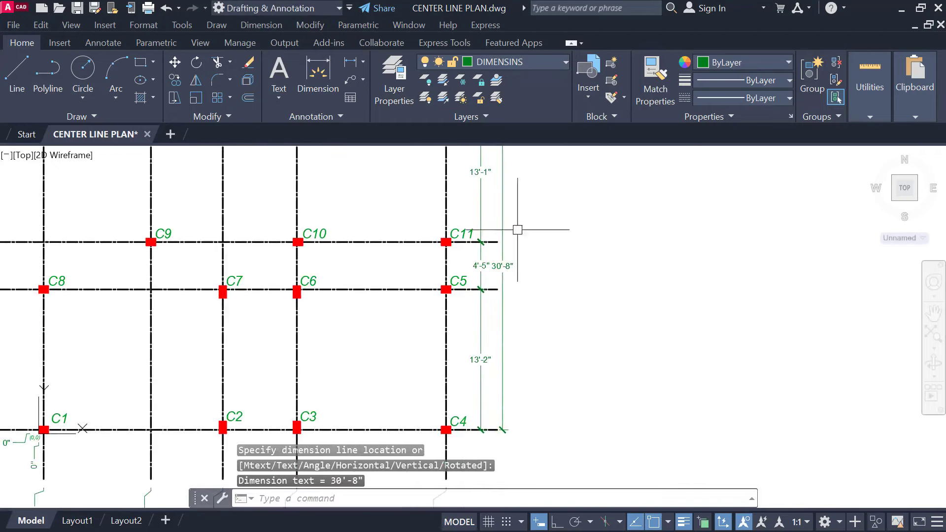
pyautogui.scroll(2, 510, 281)
pyautogui.scroll(-1, 497, 268)
pyautogui.scroll(4, 499, 251)
pyautogui.click(501, 247)
pyautogui.click(501, 247)
pyautogui.click(498, 303)
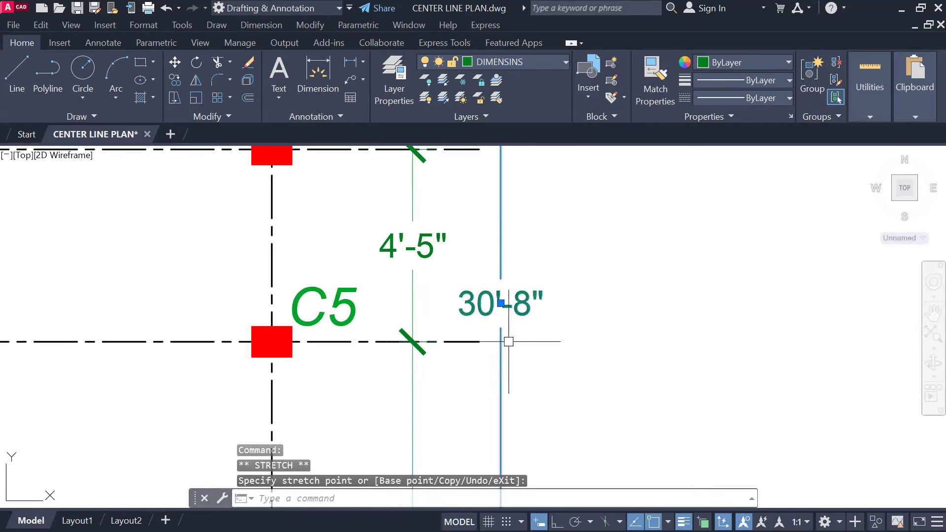
pyautogui.press('Escape')
# Step: Examine the linear spacing dimensions and the ordinate dimensions around the plan, including those at the C1 origin and the bottom centre line
pyautogui.scroll(-2, 442, 302)
pyautogui.moveTo(441, 302); pyautogui.dragTo(435, 262, button='middle')
pyautogui.scroll(-1, 535, 348)
pyautogui.moveTo(536, 348); pyautogui.dragTo(549, 377, button='middle')
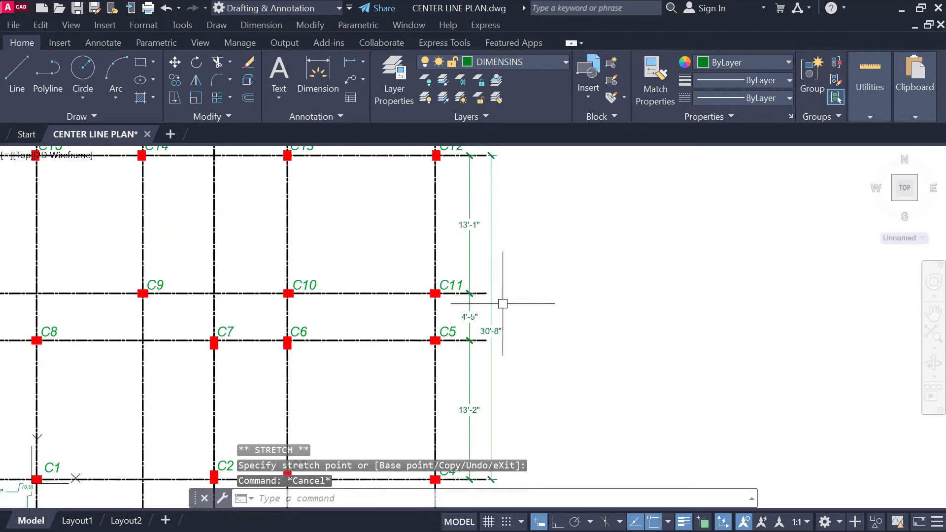
pyautogui.scroll(-2, 525, 236)
pyautogui.scroll(1, 249, 224)
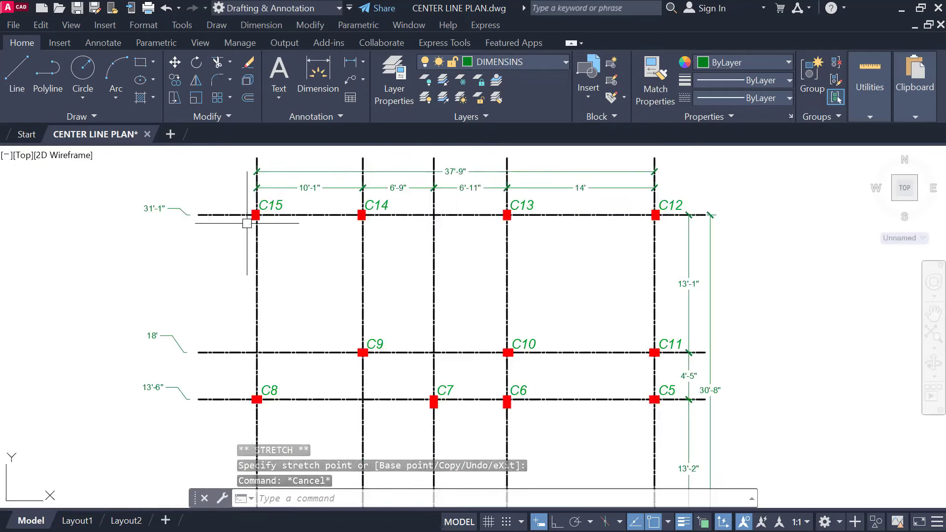
pyautogui.scroll(-1, 330, 312)
pyautogui.moveTo(265, 359); pyautogui.dragTo(330, 246, button='middle')
pyautogui.scroll(2, 268, 381)
pyautogui.scroll(-1, 441, 389)
pyautogui.moveTo(441, 390); pyautogui.dragTo(334, 360, button='middle')
pyautogui.scroll(-1, 355, 374)
pyautogui.scroll(2, 364, 421)
pyautogui.scroll(-1, 498, 326)
pyautogui.moveTo(497, 325); pyautogui.dragTo(593, 383, button='middle')
pyautogui.scroll(3, 363, 329)
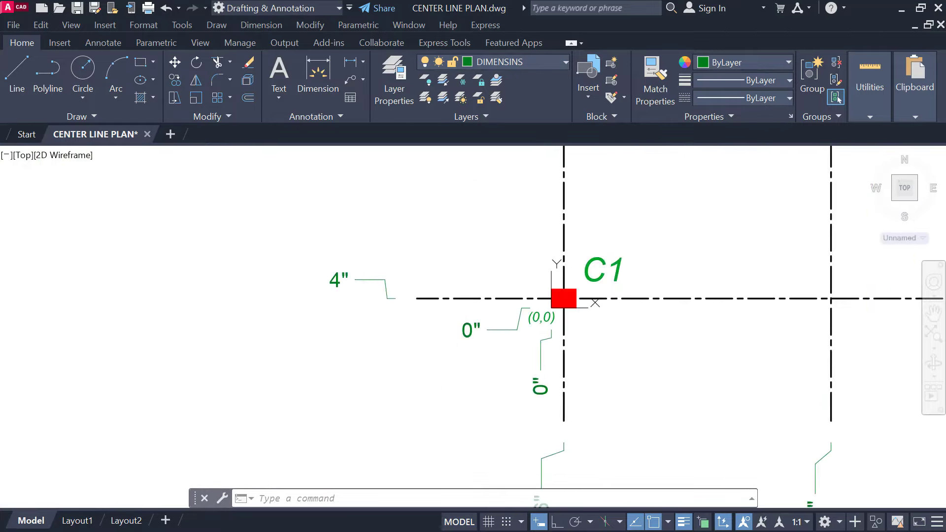
pyautogui.scroll(-1, 350, 310)
pyautogui.scroll(1, 312, 312)
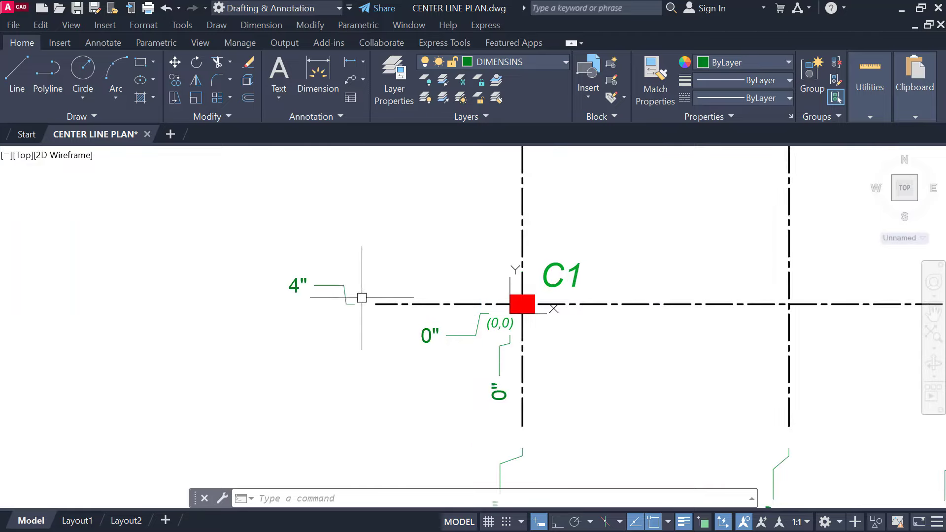
pyautogui.moveTo(538, 331); pyautogui.dragTo(402, 315, button='middle')
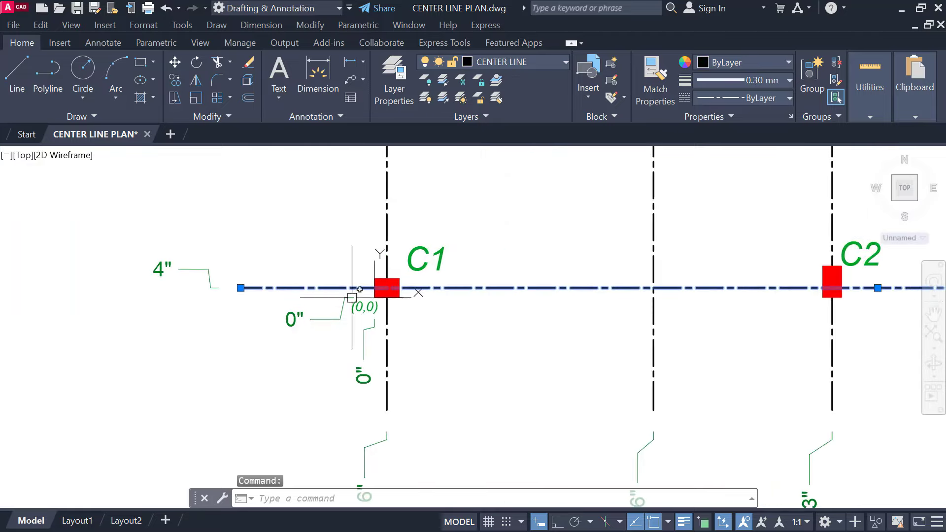
pyautogui.scroll(-2, 351, 297)
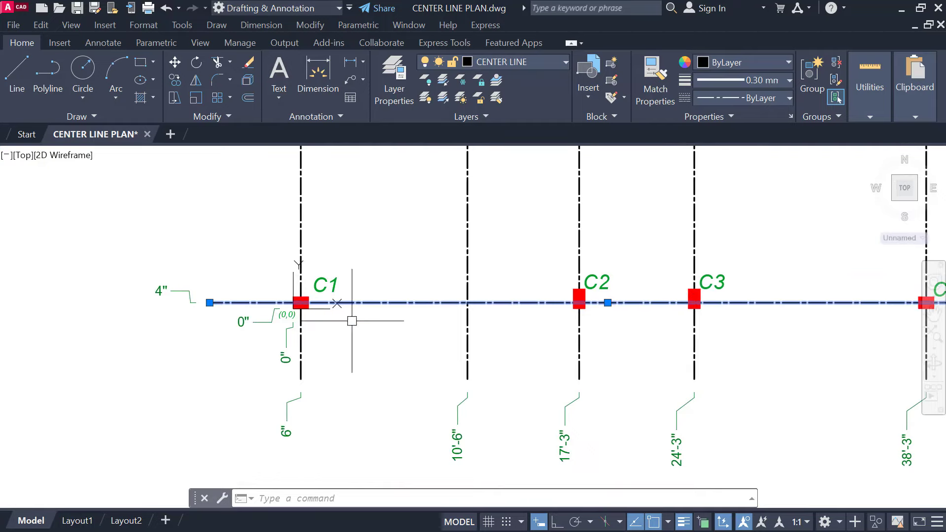
pyautogui.scroll(6, 650, 329)
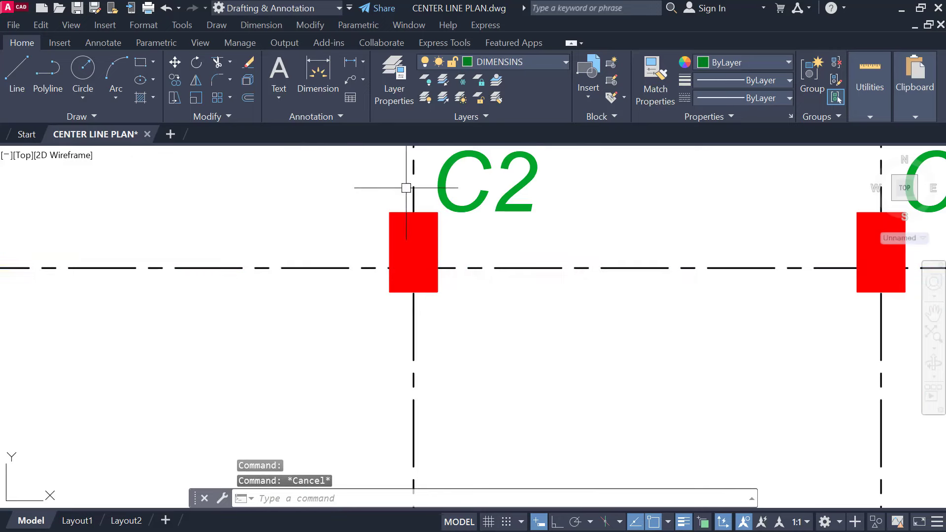
pyautogui.click(389, 213)
pyautogui.press('Escape')
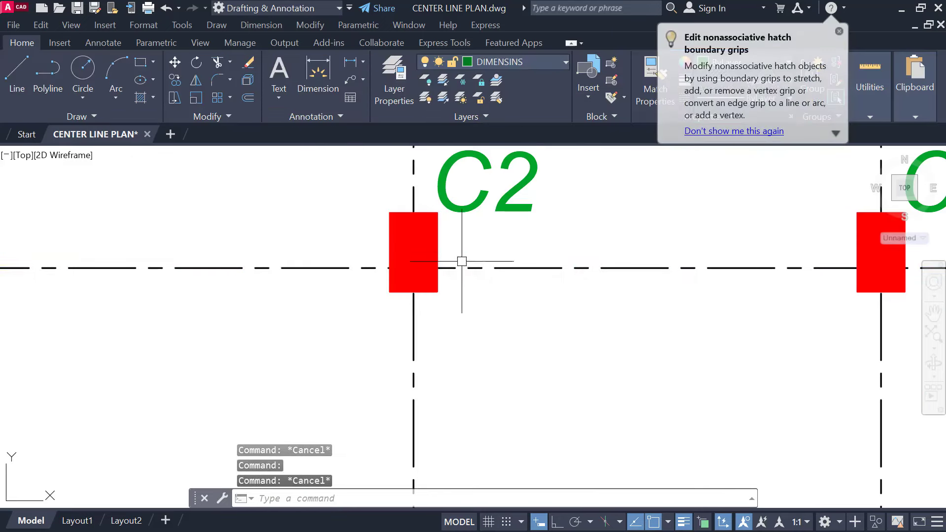
pyautogui.click(481, 267)
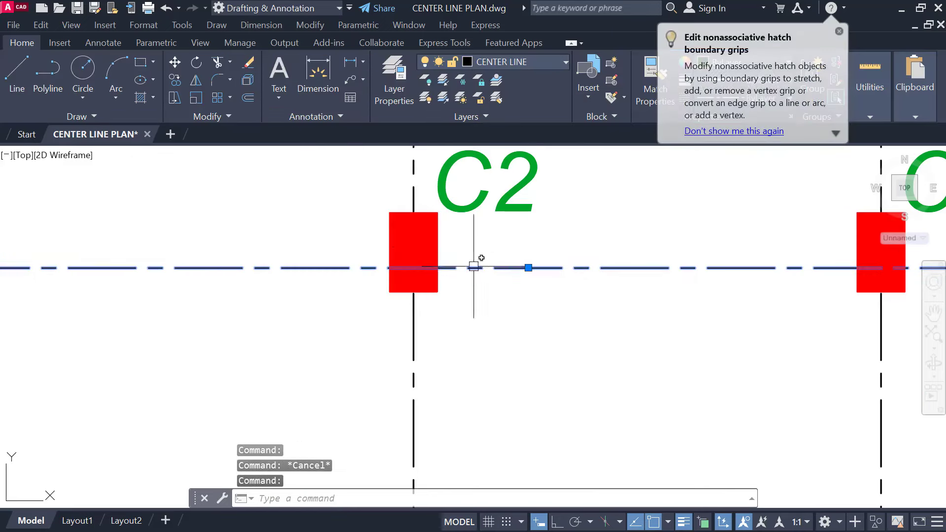
pyautogui.press('Escape')
# Step: Copy the horizontal centre line through C1 and C4 upward to the centre of column C2
pyautogui.click(498, 268)
pyautogui.write('CO')
pyautogui.press('Return')
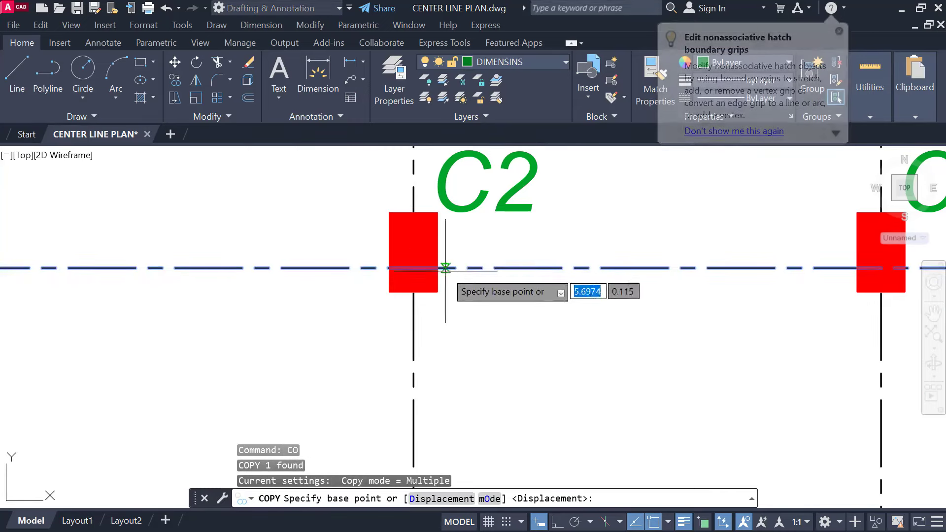
pyautogui.click(413, 268)
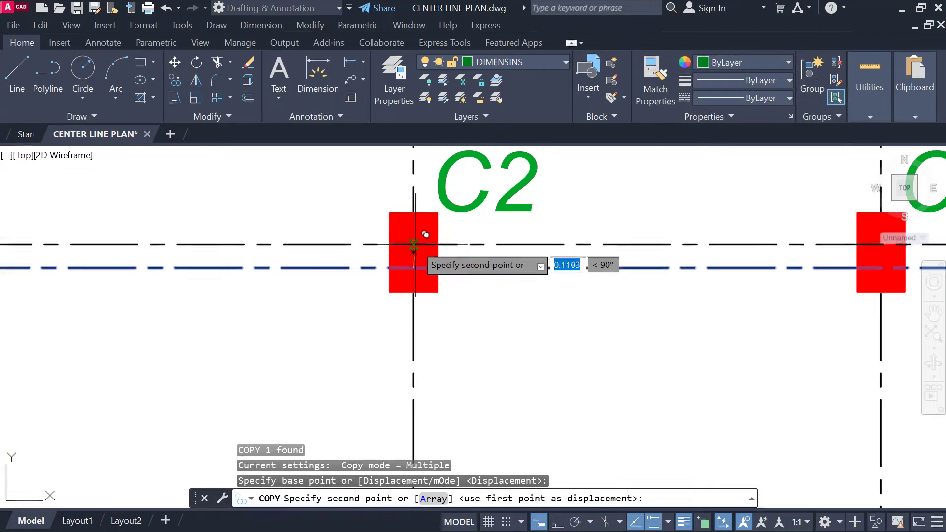
pyautogui.click(413, 244)
pyautogui.scroll(-4, 418, 254)
pyautogui.moveTo(419, 222); pyautogui.dragTo(421, 402, button='middle')
pyautogui.scroll(-2, 387, 248)
pyautogui.press('Escape')
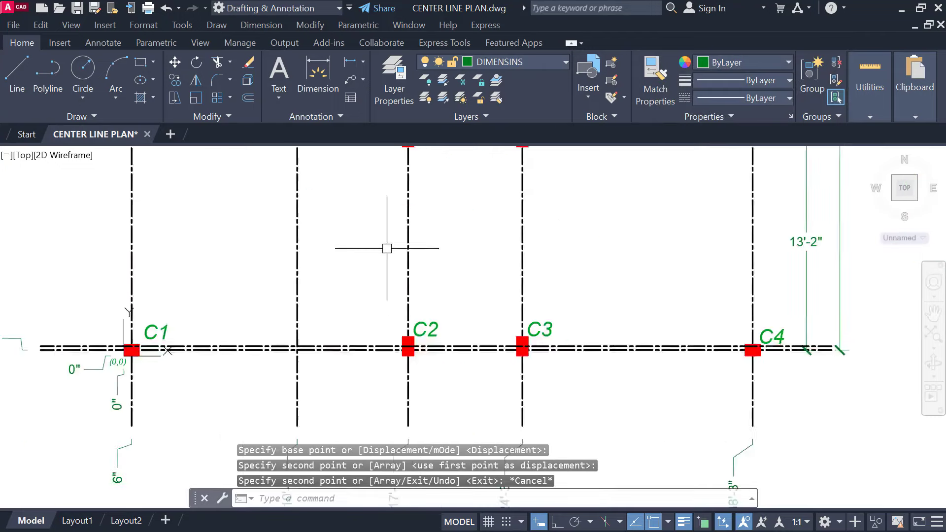
# Step: Copy the horizontal centre line through C8 and C5 downward to the centre of column C7
pyautogui.moveTo(386, 248); pyautogui.dragTo(412, 338, button='middle')
pyautogui.scroll(-3, 401, 327)
pyautogui.scroll(3, 424, 304)
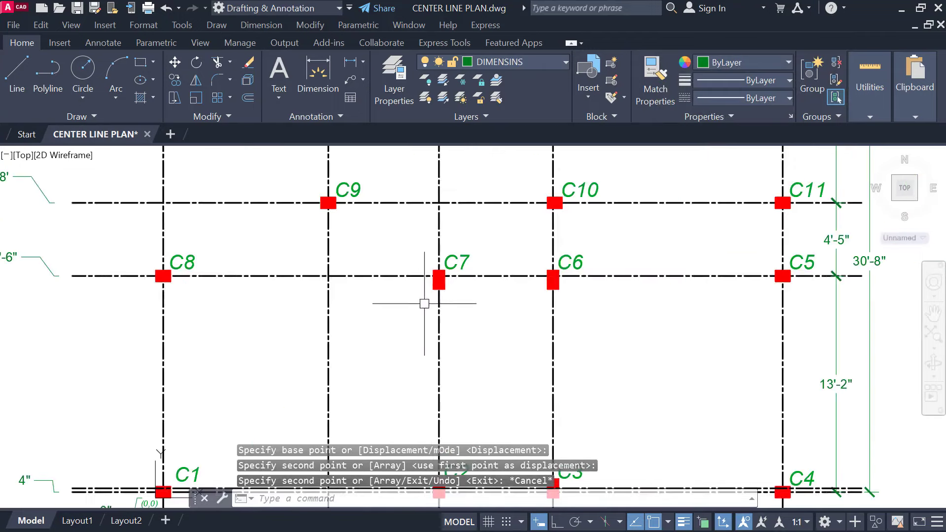
pyautogui.scroll(4, 455, 276)
pyautogui.click(466, 274)
pyautogui.write('C')
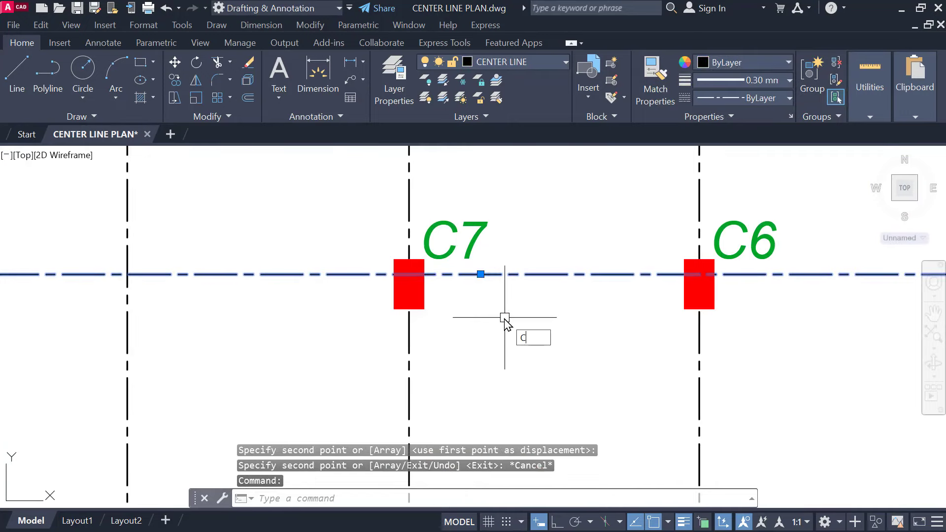
pyautogui.write('o')
pyautogui.press('Return')
pyautogui.scroll(2, 437, 299)
pyautogui.click(389, 259)
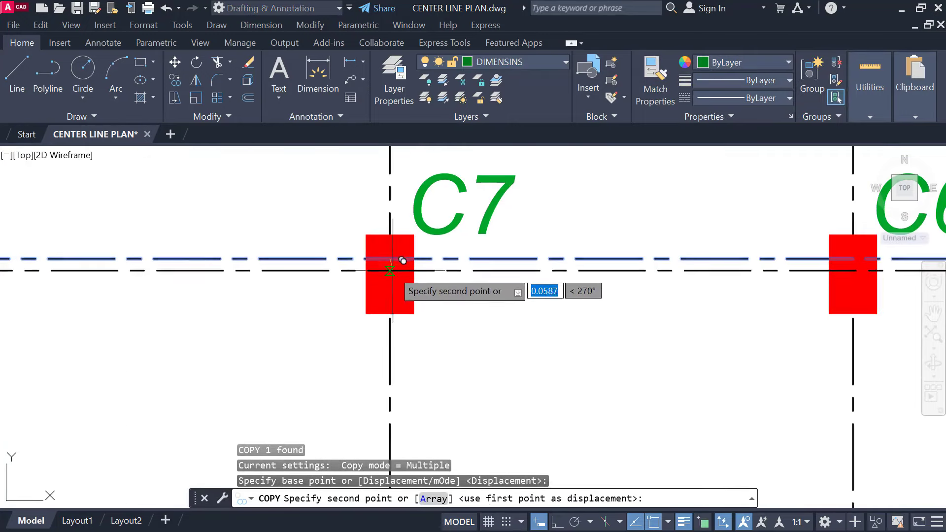
pyautogui.click(399, 264)
pyautogui.press('Escape')
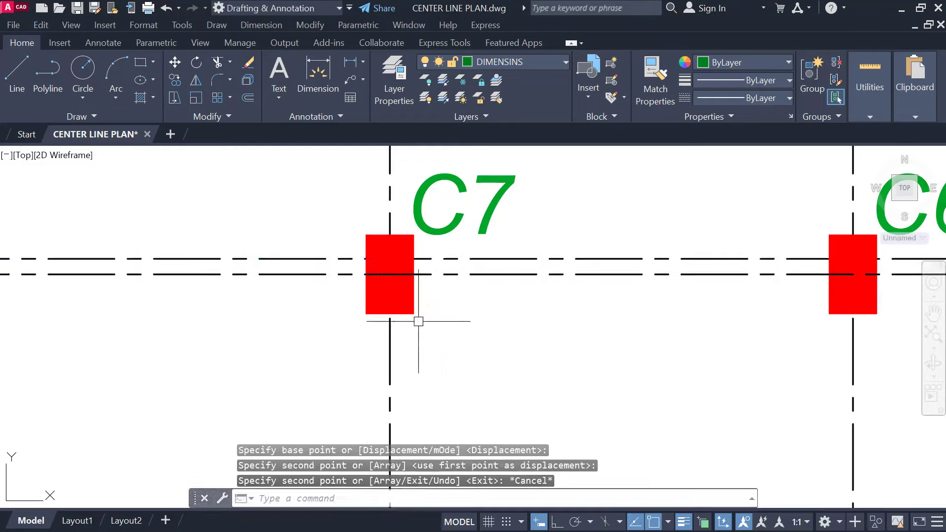
# Step: Examine the paired horizontal centre lines in the C1–C4 and C5–C8 rows against the columns and existing dimensions
pyautogui.scroll(-4, 369, 328)
pyautogui.moveTo(354, 282)
pyautogui.mouseDown(button='middle')
pyautogui.moveTo(215, 296)
pyautogui.moveTo(264, 422)
pyautogui.mouseUp(button='middle')
pyautogui.scroll(-2, 215, 296)
pyautogui.moveTo(202, 221); pyautogui.dragTo(351, 247, button='middle')
pyautogui.moveTo(653, 305); pyautogui.dragTo(653, 210, button='middle')
pyautogui.moveTo(601, 318); pyautogui.dragTo(596, 268, button='middle')
pyautogui.scroll(-1, 522, 370)
pyautogui.moveTo(445, 426); pyautogui.dragTo(443, 194, button='middle')
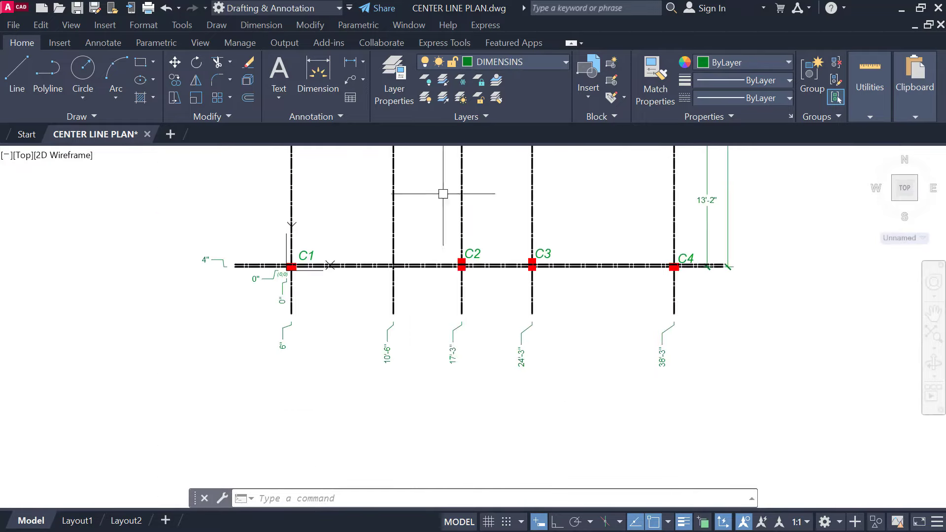
pyautogui.scroll(4, 340, 257)
pyautogui.scroll(-5, 256, 388)
pyautogui.moveTo(255, 389); pyautogui.dragTo(270, 457, button='middle')
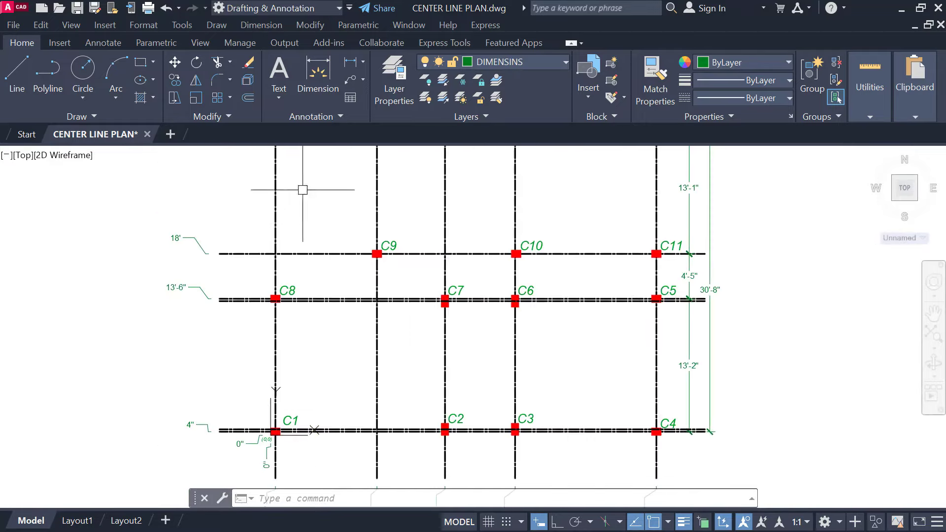
pyautogui.moveTo(303, 189); pyautogui.dragTo(327, 382, button='middle')
pyautogui.scroll(6, 300, 257)
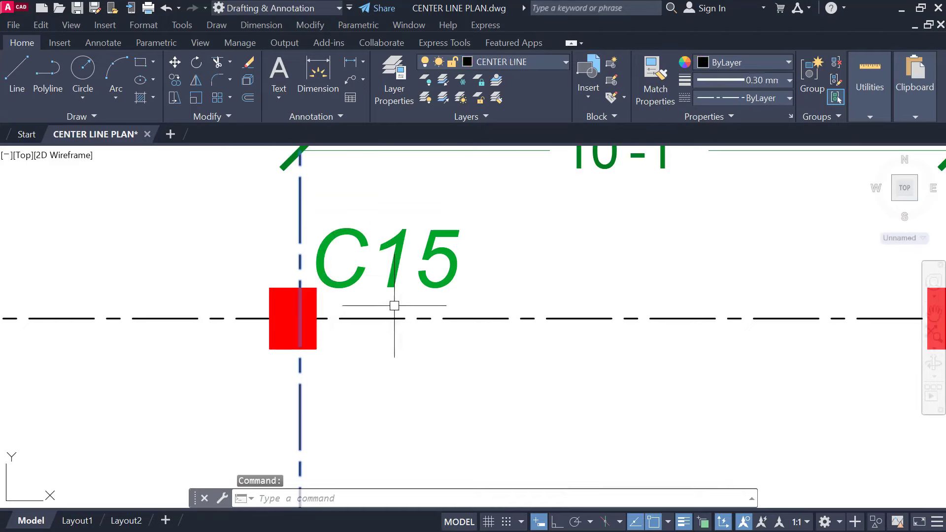
pyautogui.write('M')
pyautogui.press('Return')
pyautogui.scroll(4, 315, 326)
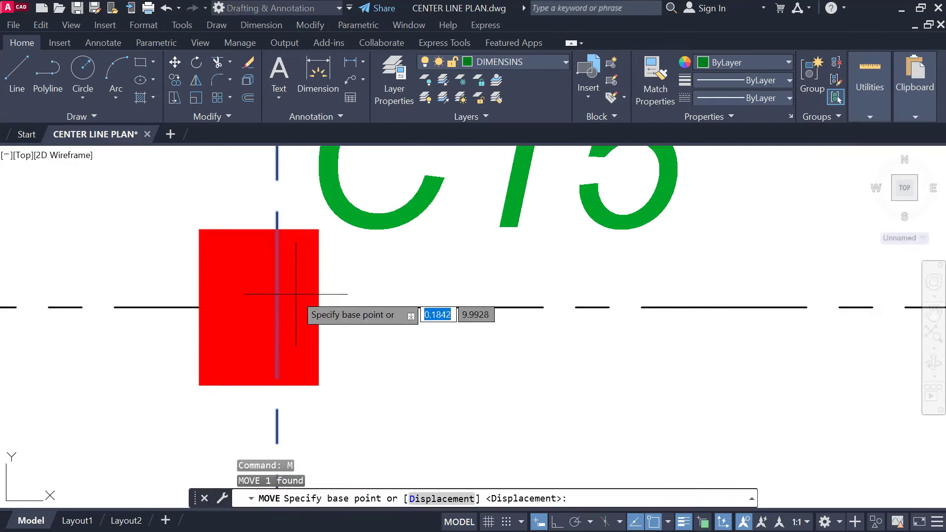
pyautogui.press('Escape')
# Step: Copy the vertical centre line at C15 sideways to the centre of the C15 column
pyautogui.click(277, 226)
pyautogui.write('CO')
pyautogui.press('Return')
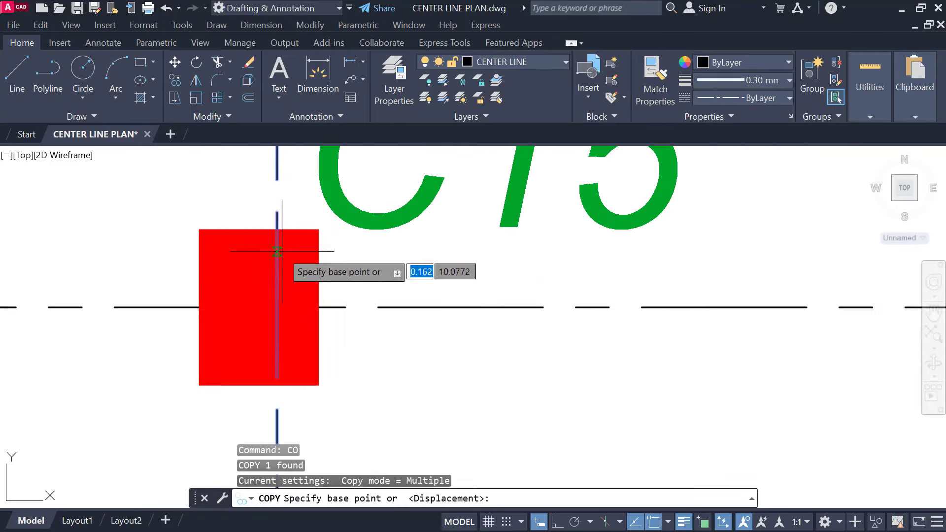
pyautogui.click(277, 307)
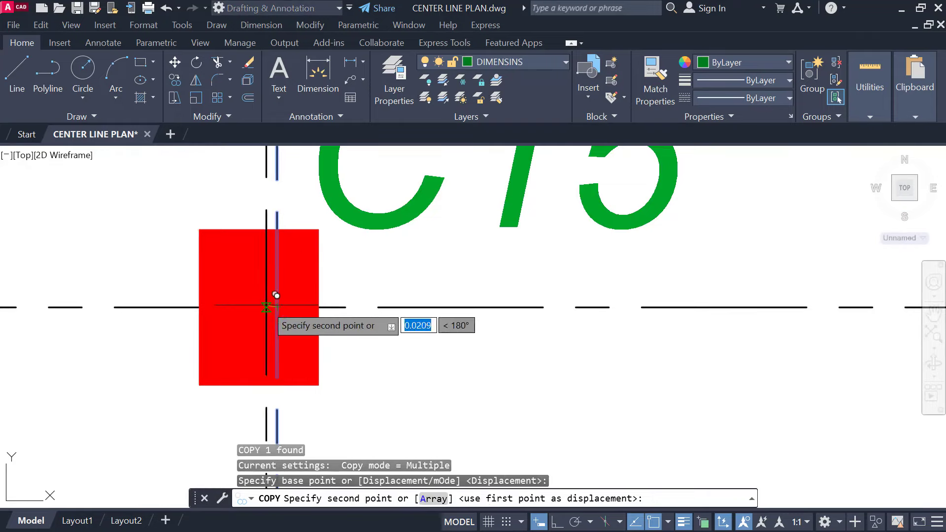
pyautogui.click(256, 297)
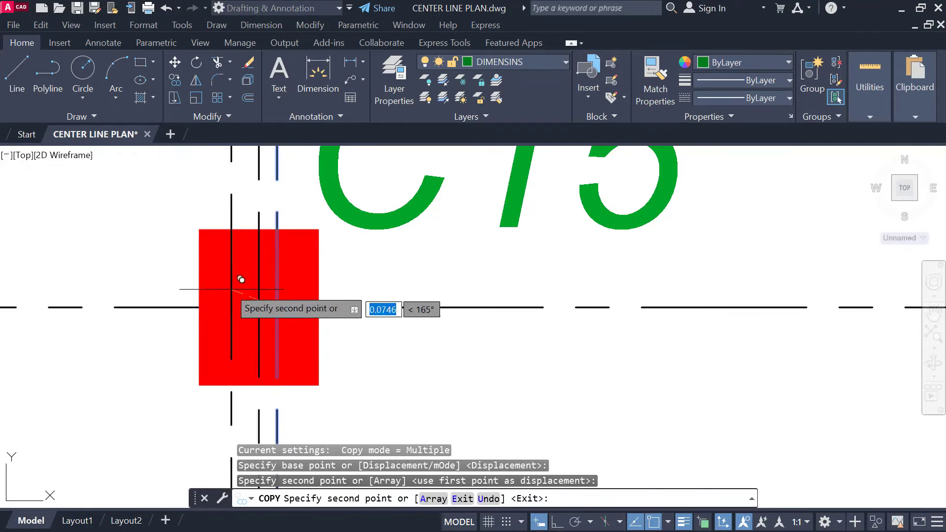
# Step: Copy the vertical centre line at C14 sideways to the centre of the C14 column
pyautogui.scroll(-6, 231, 281)
pyautogui.press('Escape')
pyautogui.moveTo(484, 307); pyautogui.dragTo(294, 278, button='middle')
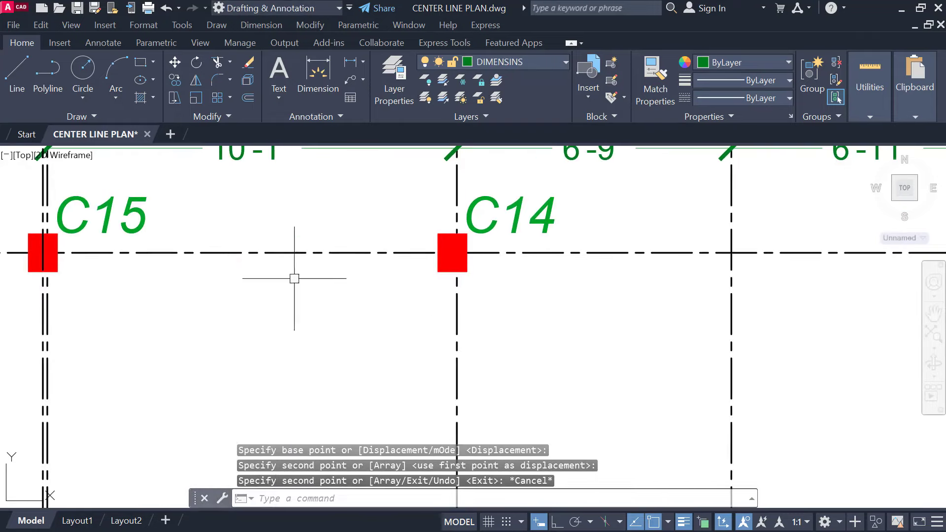
pyautogui.click(458, 283)
pyautogui.write('C')
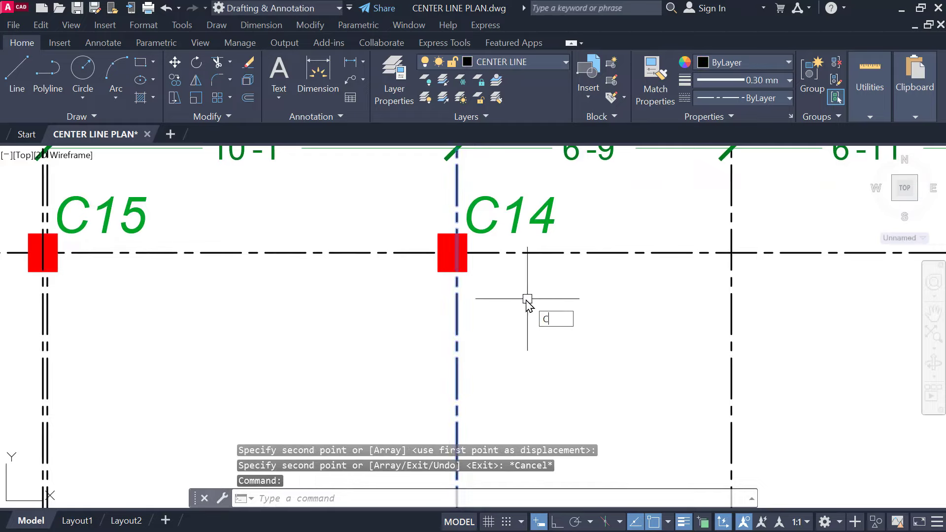
pyautogui.write('O')
pyautogui.press('Return')
pyautogui.scroll(4, 445, 247)
pyautogui.click(449, 236)
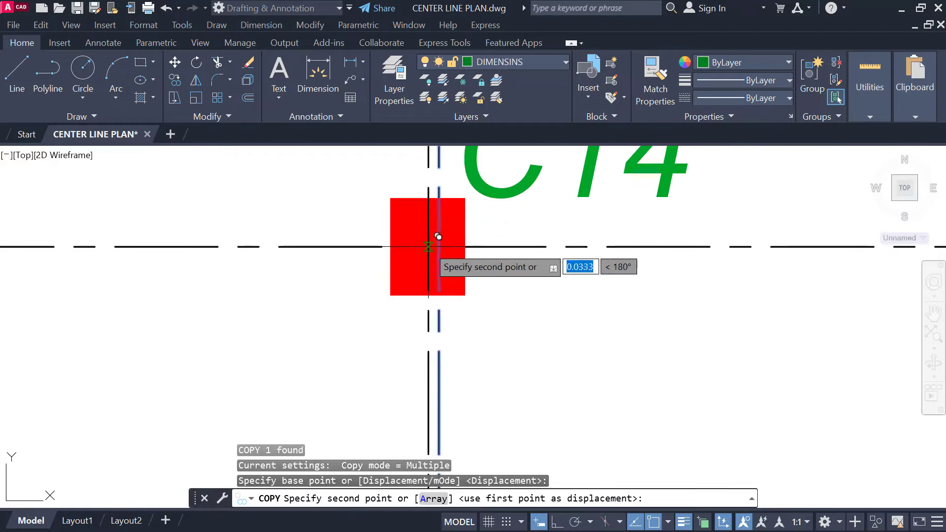
pyautogui.click(436, 237)
# Step: Place another copy of the vertical centre line at the centre of column C12
pyautogui.scroll(-5, 380, 241)
pyautogui.moveTo(374, 241); pyautogui.dragTo(361, 277, button='middle')
pyautogui.moveTo(422, 286); pyautogui.dragTo(387, 286, button='middle')
pyautogui.scroll(2, 587, 255)
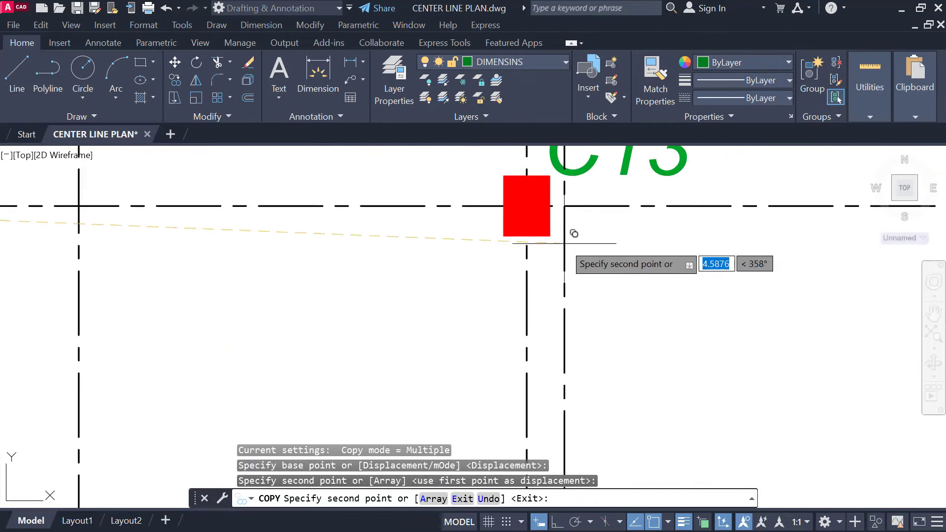
pyautogui.moveTo(526, 266); pyautogui.dragTo(86, 349, button='middle')
pyautogui.moveTo(789, 341); pyautogui.dragTo(392, 338, button='middle')
pyautogui.scroll(1, 649, 303)
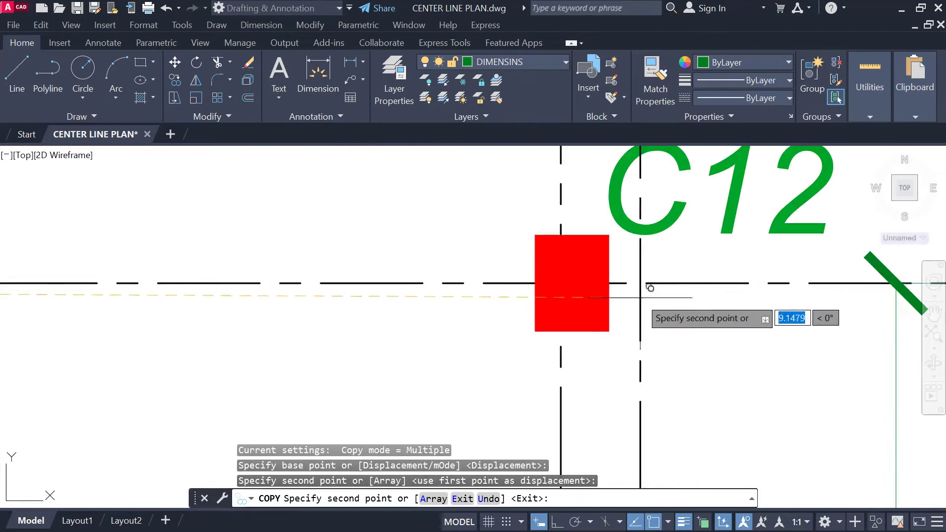
pyautogui.click(574, 281)
pyautogui.scroll(-1, 658, 303)
pyautogui.press('Escape')
# Step: Try to move the vertical centre line at C10 sideways to the centre of the column
pyautogui.moveTo(663, 309); pyautogui.dragTo(568, 276, button='middle')
pyautogui.scroll(-1, 583, 306)
pyautogui.scroll(-2, 572, 326)
pyautogui.moveTo(572, 326); pyautogui.dragTo(556, 235, button='middle')
pyautogui.scroll(-1, 581, 266)
pyautogui.moveTo(581, 266); pyautogui.dragTo(598, 230, button='middle')
pyautogui.scroll(2, 427, 360)
pyautogui.moveTo(427, 362); pyautogui.dragTo(424, 348, button='middle')
pyautogui.scroll(2, 468, 265)
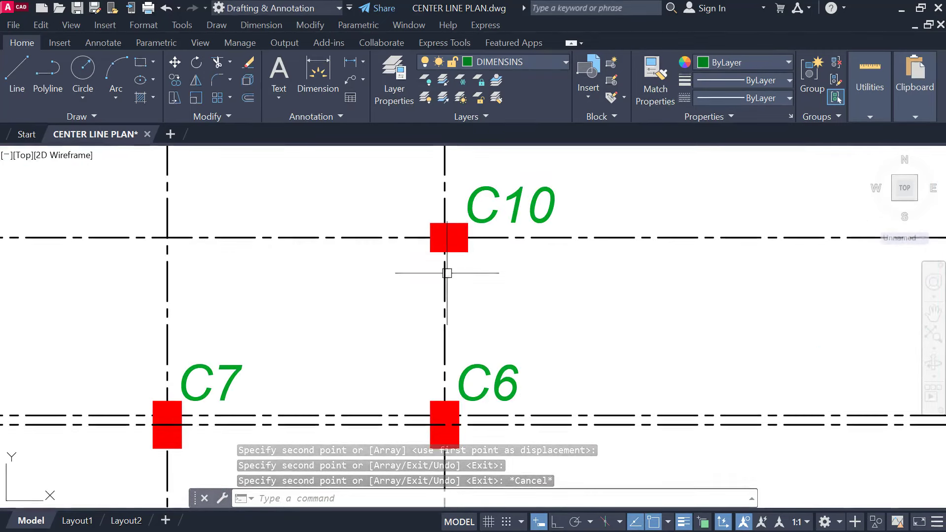
pyautogui.click(446, 273)
pyautogui.write('M')
pyautogui.press('Return')
pyautogui.scroll(3, 480, 229)
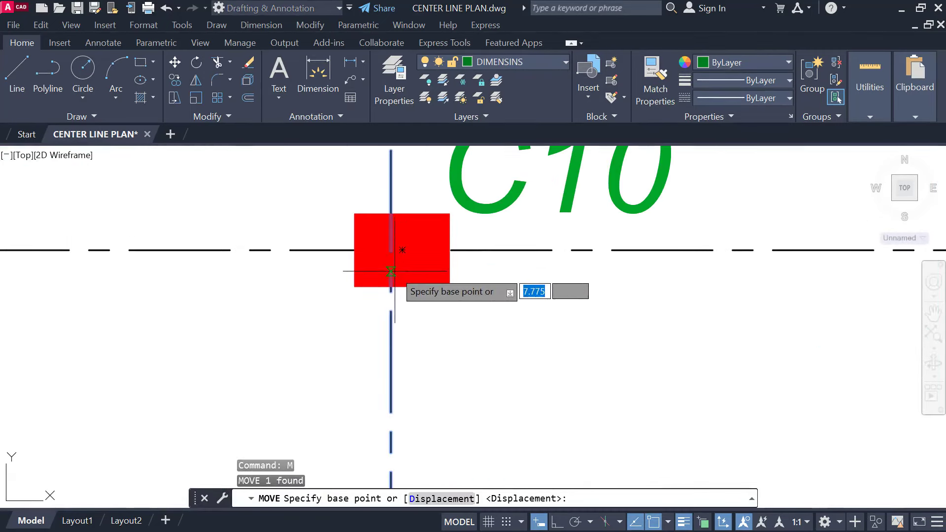
pyautogui.click(390, 249)
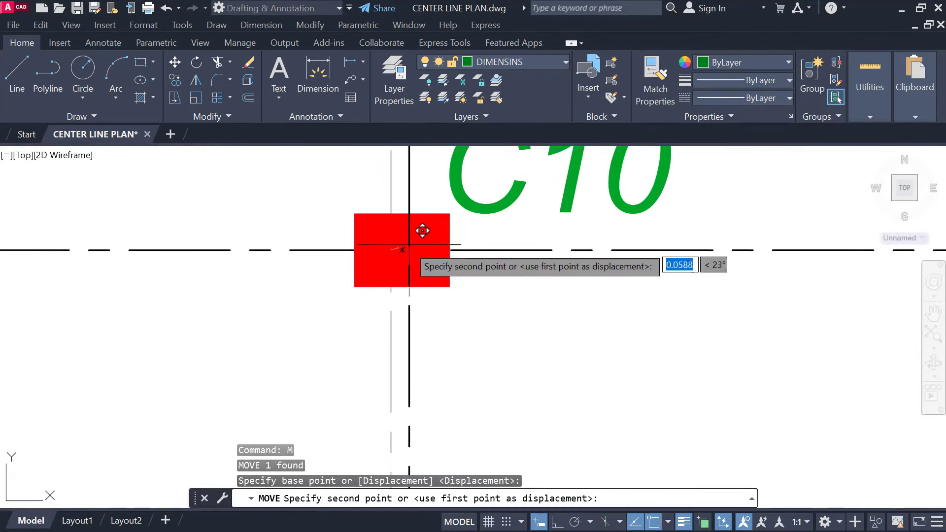
pyautogui.click(400, 256)
pyautogui.hotkey('ctrl', 'z')
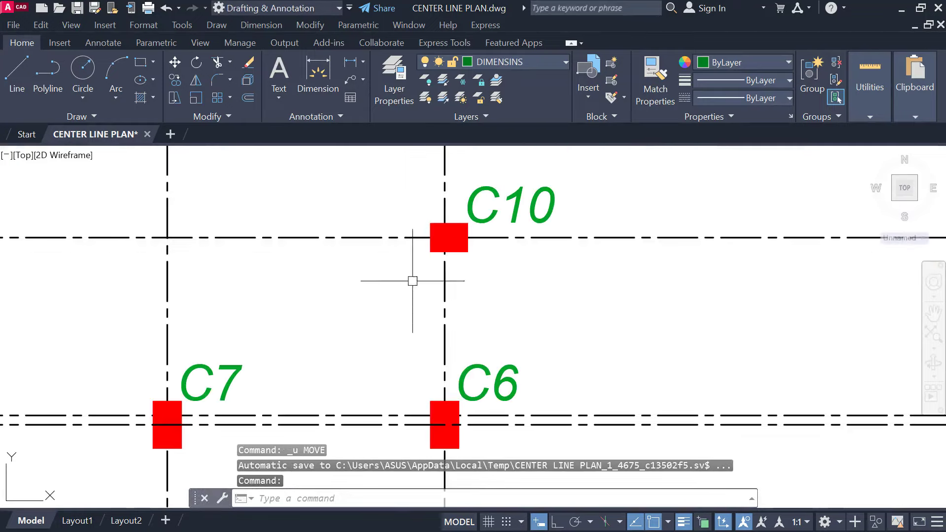
# Step: Copy the vertical centre line through C10 and C6 sideways to the centre of the C10 column
pyautogui.scroll(3, 413, 264)
pyautogui.click(477, 279)
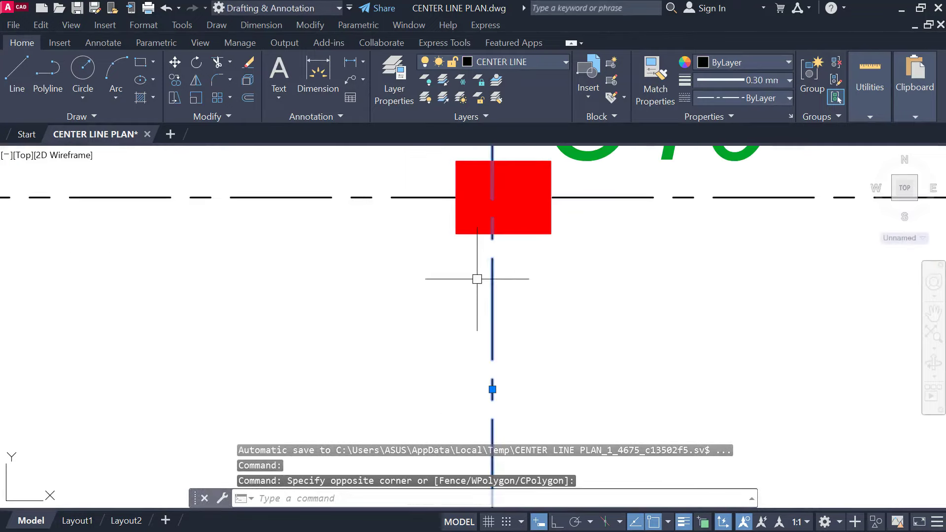
pyautogui.write('CO')
pyautogui.press('Return')
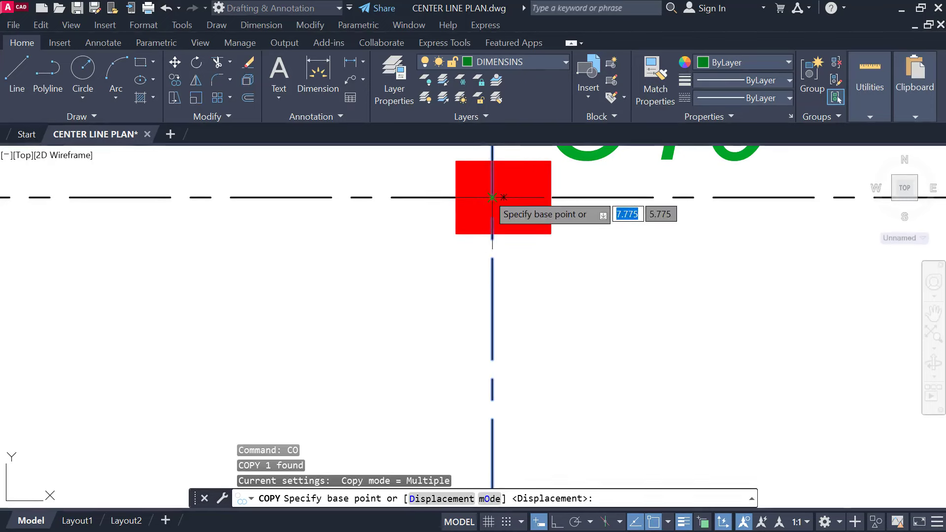
pyautogui.click(492, 197)
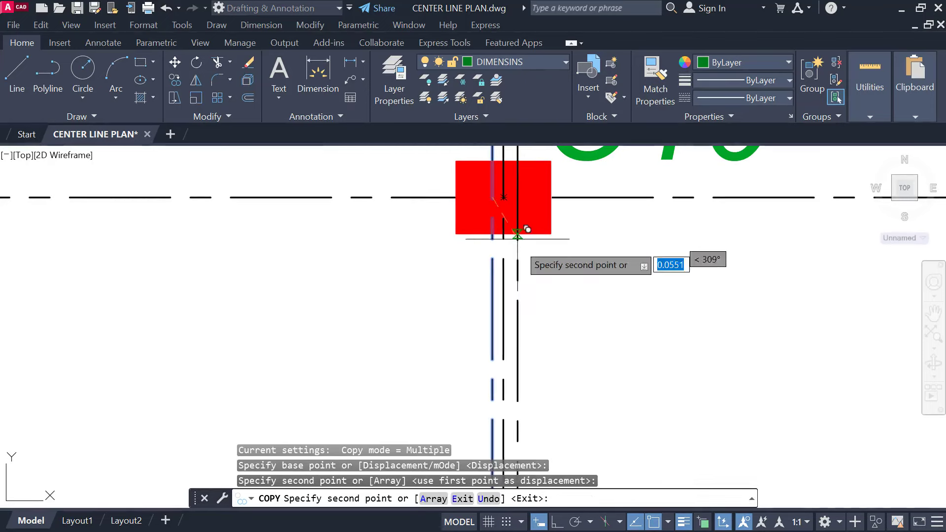
# Step: Examine the paired vertical and horizontal centre lines against columns C1 to C15 for any remaining offset columns
pyautogui.scroll(-3, 519, 267)
pyautogui.moveTo(639, 327); pyautogui.dragTo(547, 327, button='middle')
pyautogui.scroll(-1, 547, 324)
pyautogui.moveTo(286, 336); pyautogui.dragTo(293, 291, button='middle')
pyautogui.scroll(2, 377, 334)
pyautogui.moveTo(377, 335); pyautogui.dragTo(180, 334, button='middle')
pyautogui.scroll(-2, 178, 334)
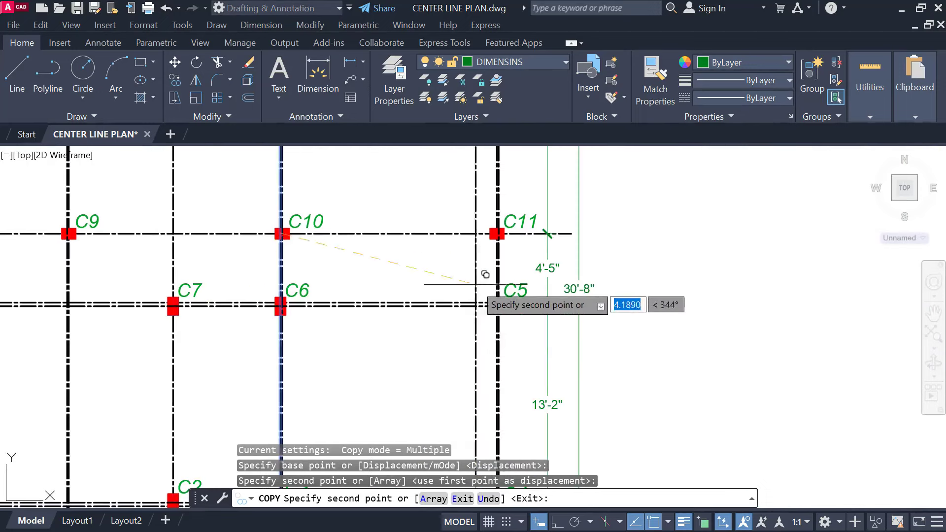
pyautogui.scroll(2, 486, 275)
pyautogui.moveTo(453, 337); pyautogui.dragTo(456, 261, button='middle')
pyautogui.scroll(-2, 446, 295)
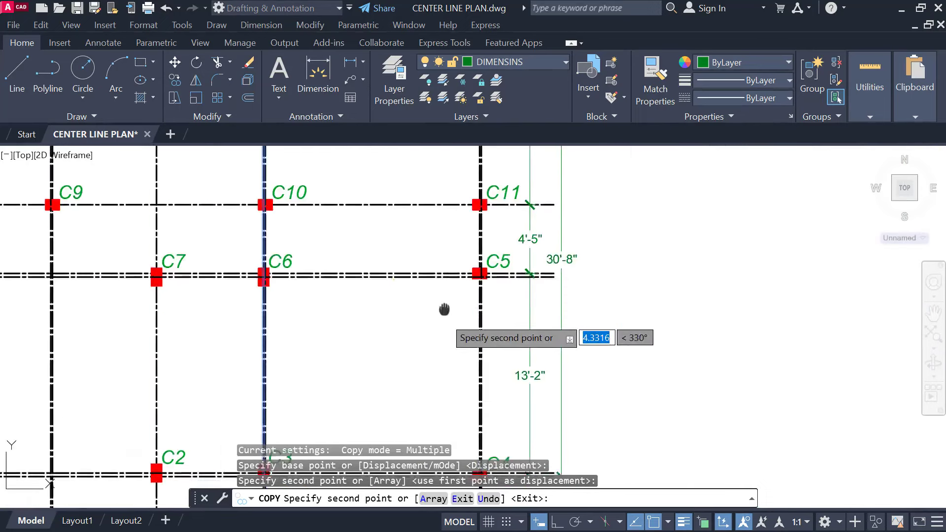
pyautogui.moveTo(444, 309)
pyautogui.mouseDown(button='middle')
pyautogui.moveTo(457, 221)
pyautogui.moveTo(616, 272)
pyautogui.mouseUp(button='middle')
pyautogui.press('Escape')
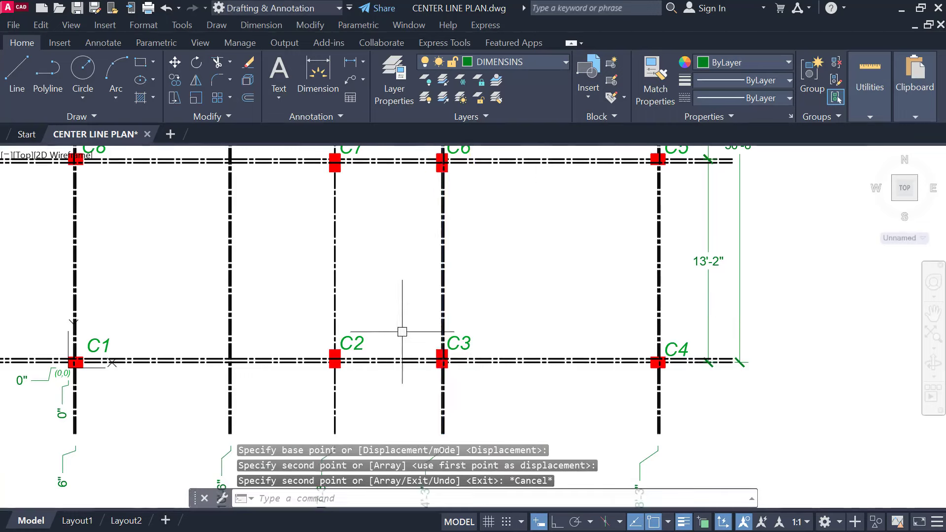
pyautogui.scroll(-2, 381, 429)
pyautogui.scroll(2, 262, 222)
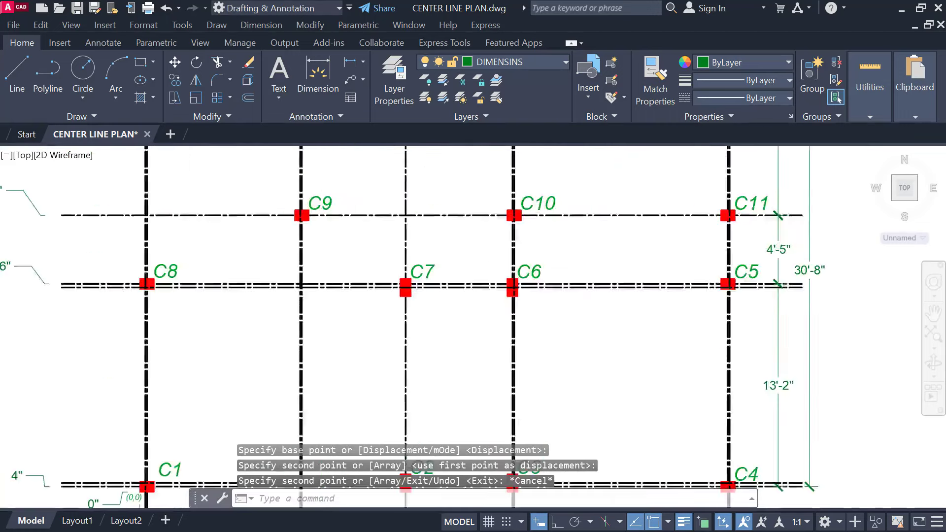
pyautogui.scroll(-2, 261, 220)
pyautogui.moveTo(268, 249); pyautogui.dragTo(306, 327, button='middle')
pyautogui.scroll(1, 315, 308)
pyautogui.scroll(-1, 315, 309)
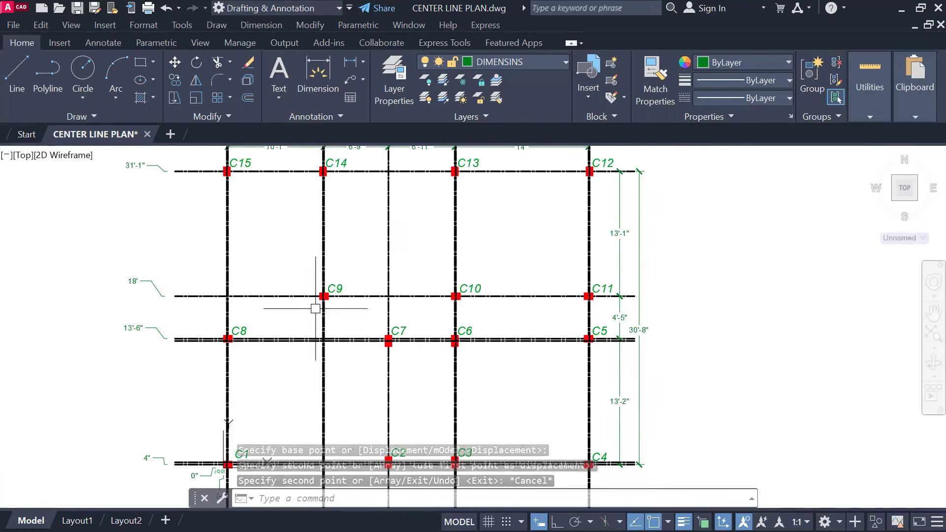
# Step: Bring all vertical and horizontal centre lines of the plan to the front, above the red column hatches
pyautogui.click(597, 185)
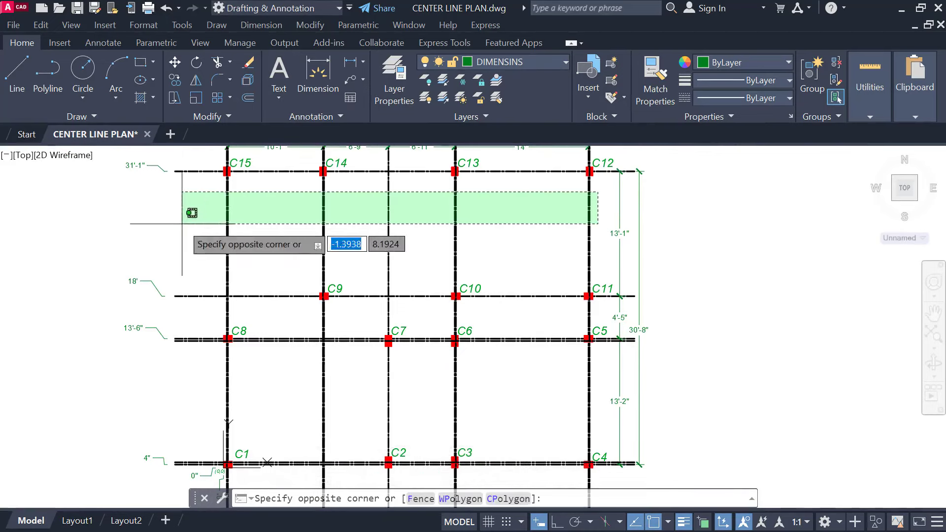
pyautogui.click(219, 217)
pyautogui.click(288, 163)
pyautogui.moveTo(307, 326); pyautogui.dragTo(290, 251, button='middle')
pyautogui.click(262, 424)
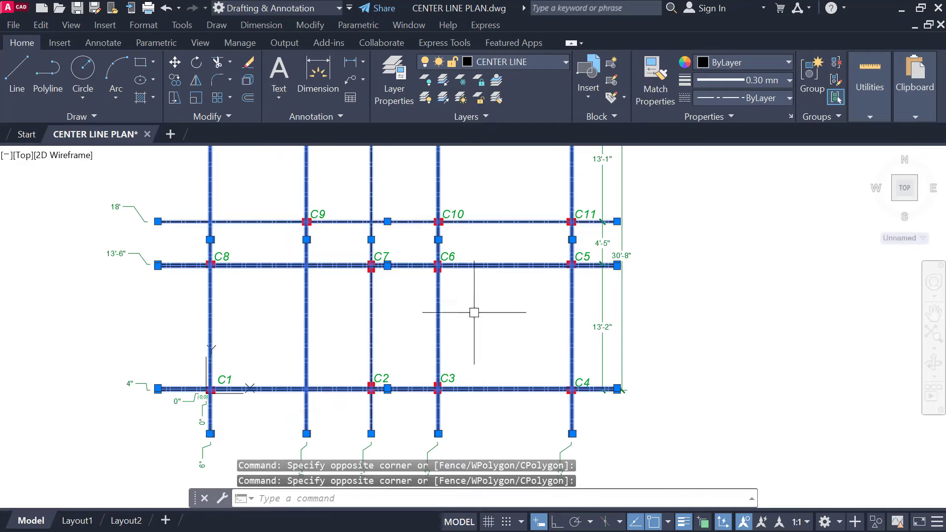
pyautogui.scroll(-2, 474, 313)
pyautogui.click(257, 114)
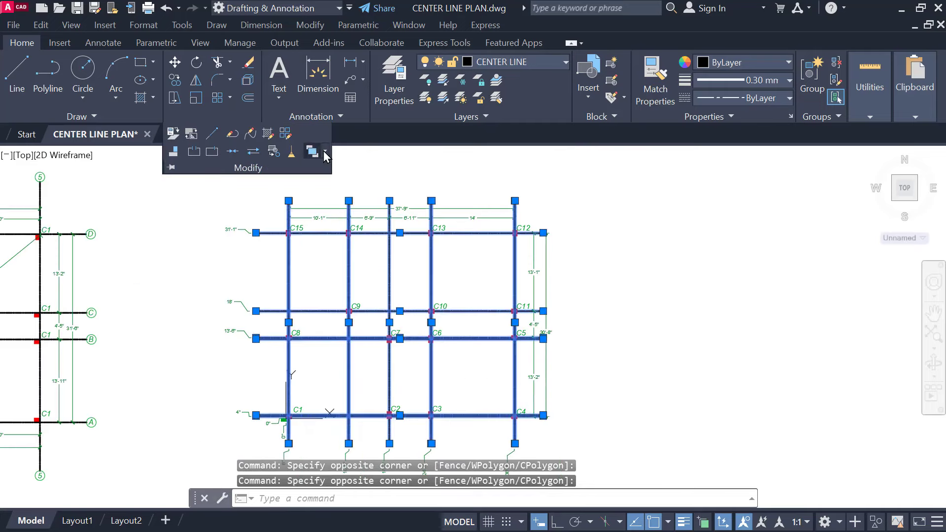
pyautogui.click(324, 152)
pyautogui.click(362, 176)
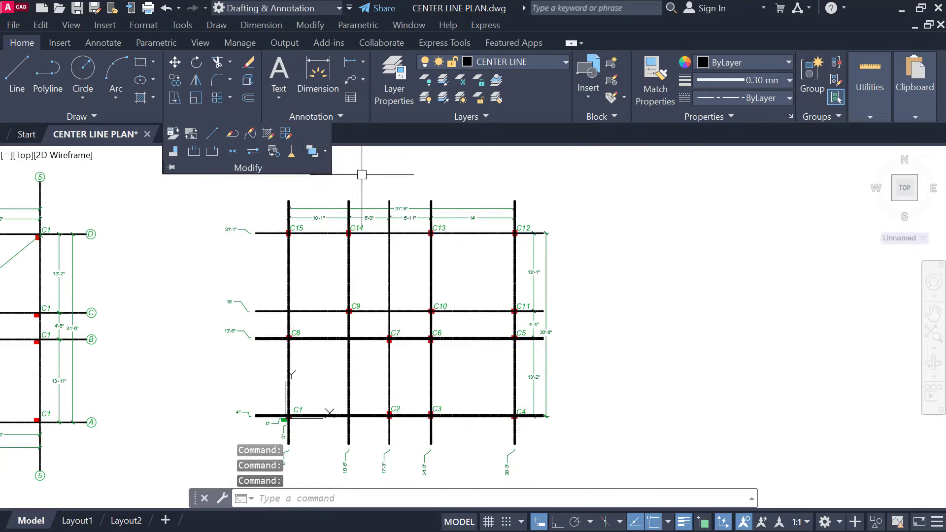
# Step: Examine how the paired centre lines display over columns C14, C15 and C13
pyautogui.scroll(8, 345, 229)
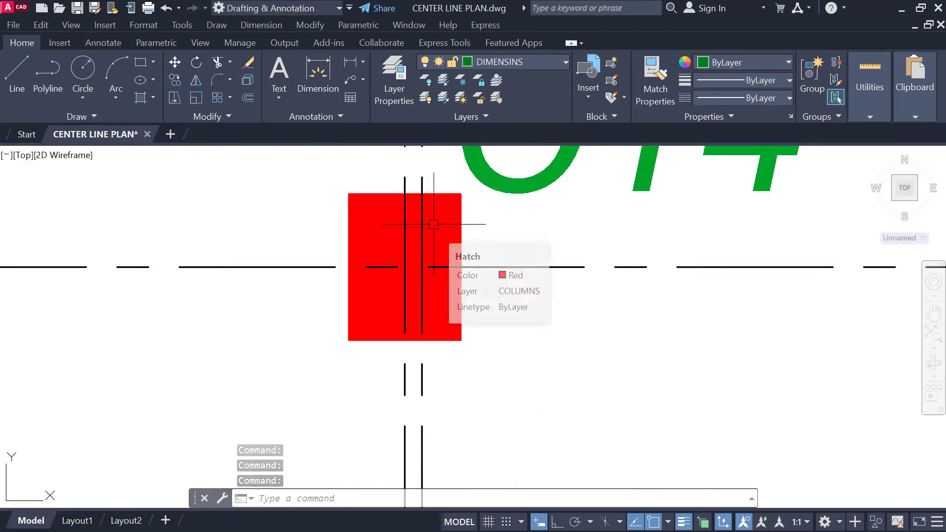
pyautogui.scroll(-6, 433, 224)
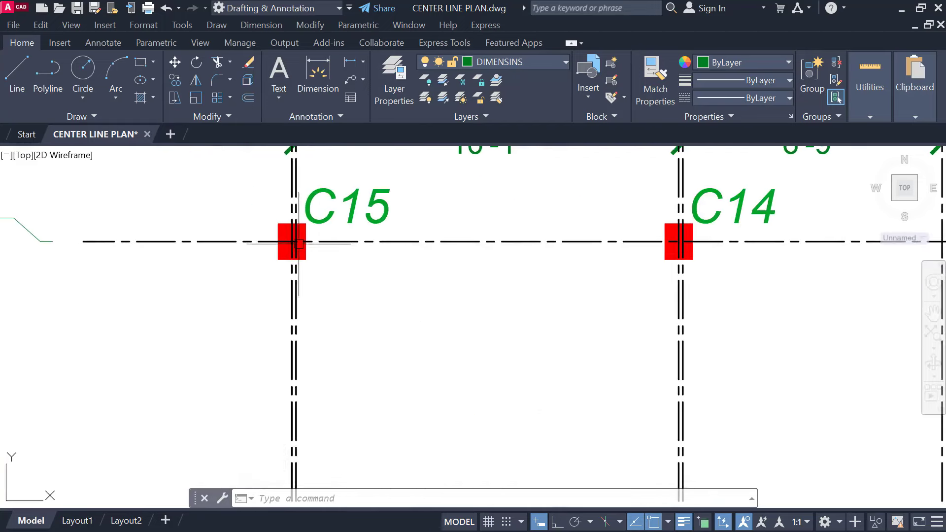
pyautogui.scroll(1, 298, 243)
pyautogui.scroll(-2, 298, 243)
pyautogui.moveTo(638, 268); pyautogui.dragTo(293, 269, button='middle')
pyautogui.scroll(2, 561, 263)
pyautogui.scroll(-1, 547, 261)
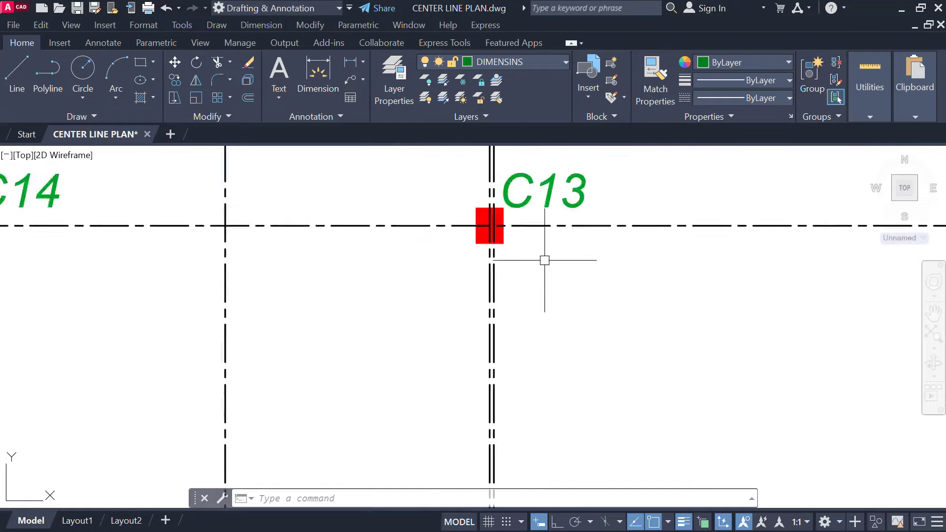
# Step: Add an ordinate dimension to the lower end of the added vertical centre line below C1, beside the 6" dimension
pyautogui.scroll(-5, 544, 260)
pyautogui.scroll(7, 289, 308)
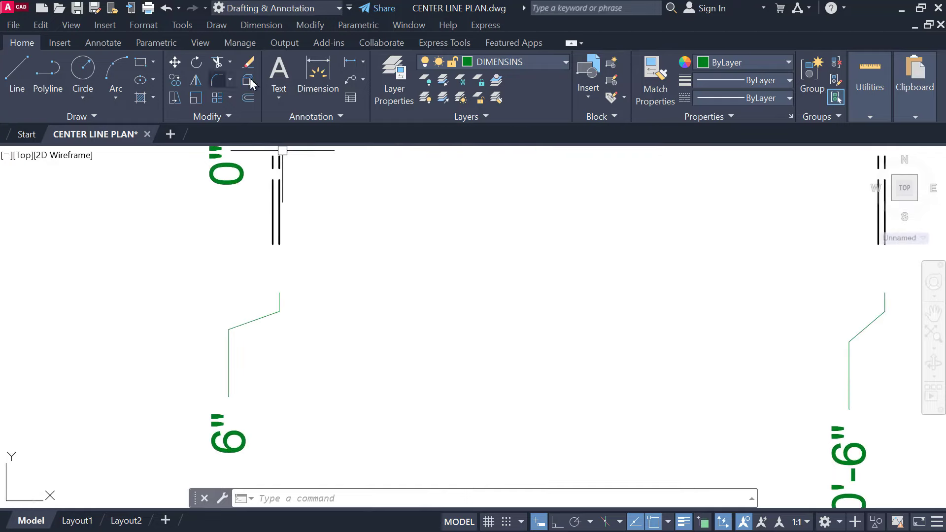
pyautogui.click(362, 64)
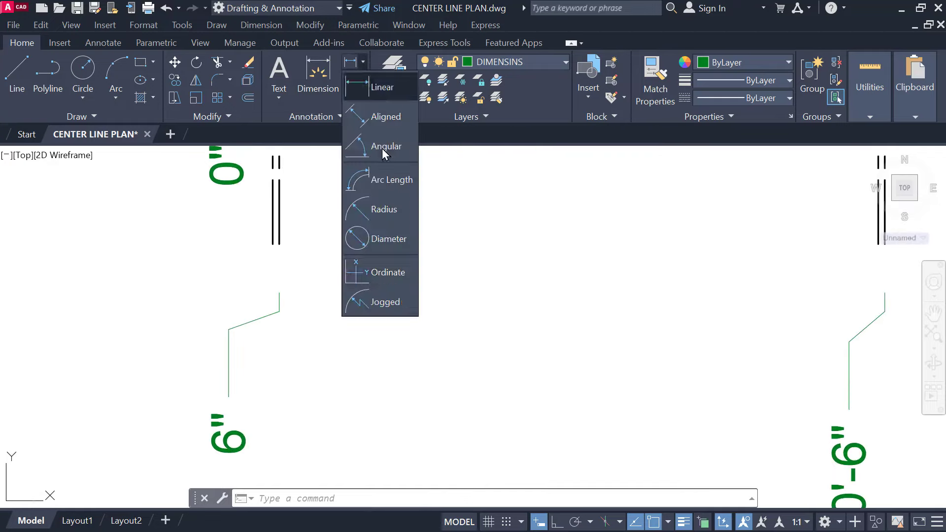
pyautogui.click(389, 272)
pyautogui.click(272, 244)
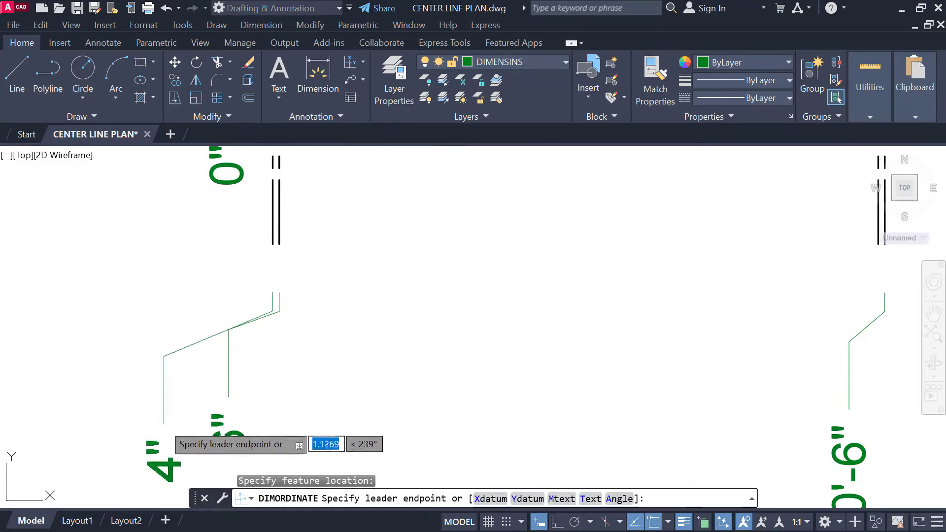
pyautogui.click(177, 401)
# Step: Add an ordinate dimension to the lower end of the added centre line through C14, beside the 10'-6" dimension
pyautogui.scroll(-2, 197, 276)
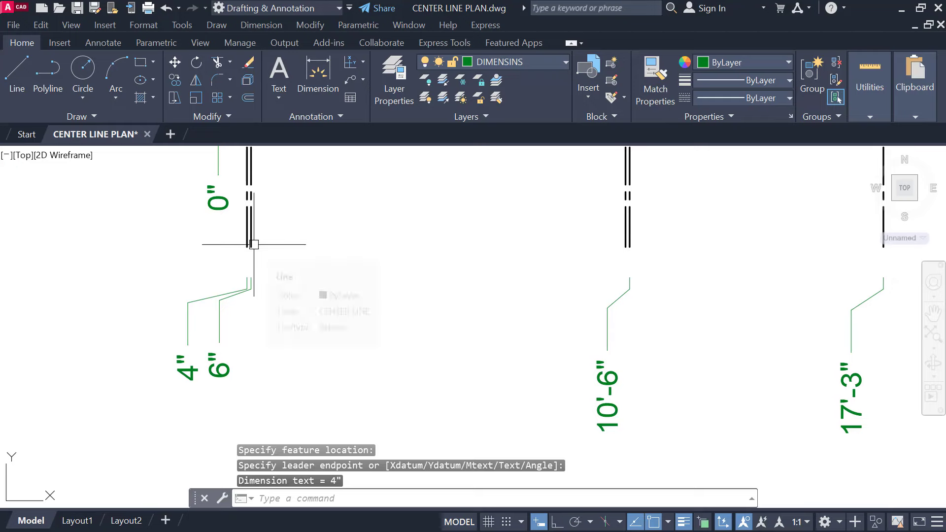
pyautogui.moveTo(459, 334); pyautogui.dragTo(301, 332, button='middle')
pyautogui.press('Return')
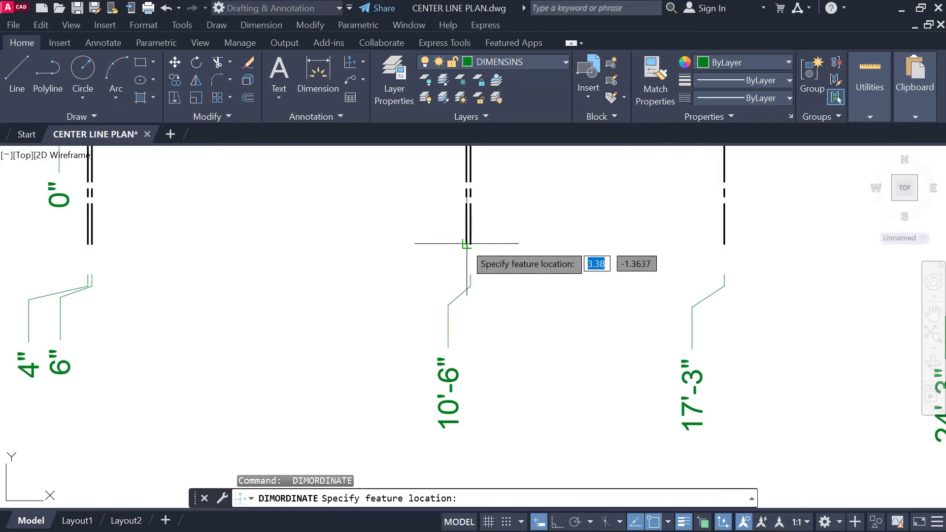
pyautogui.click(462, 243)
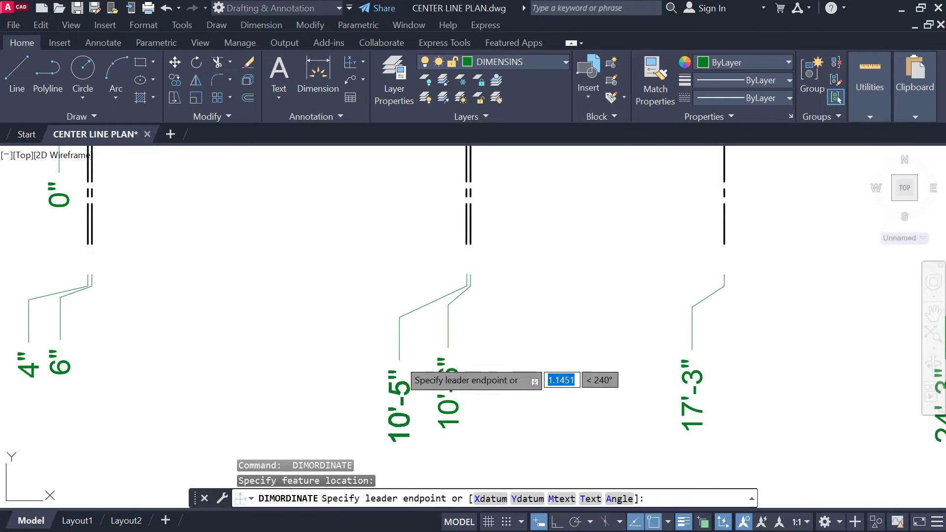
pyautogui.click(399, 359)
# Step: Add an ordinate dimension to the lower end of the added centre line below C3, beside the 24'-3" dimension
pyautogui.moveTo(530, 357); pyautogui.dragTo(327, 330, button='middle')
pyautogui.moveTo(622, 212); pyautogui.dragTo(273, 224, button='middle')
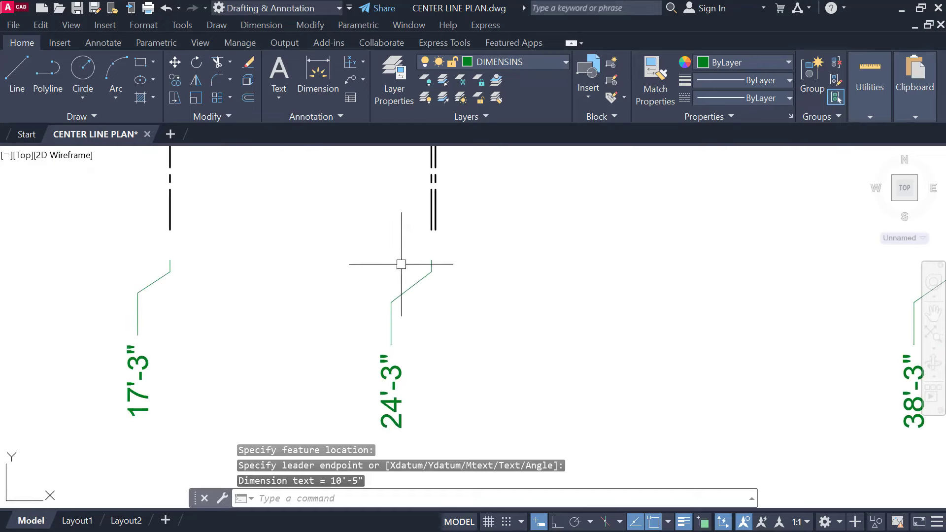
pyautogui.press('Return')
pyautogui.click(431, 230)
pyautogui.press('Escape')
pyautogui.press('Return')
pyautogui.click(440, 237)
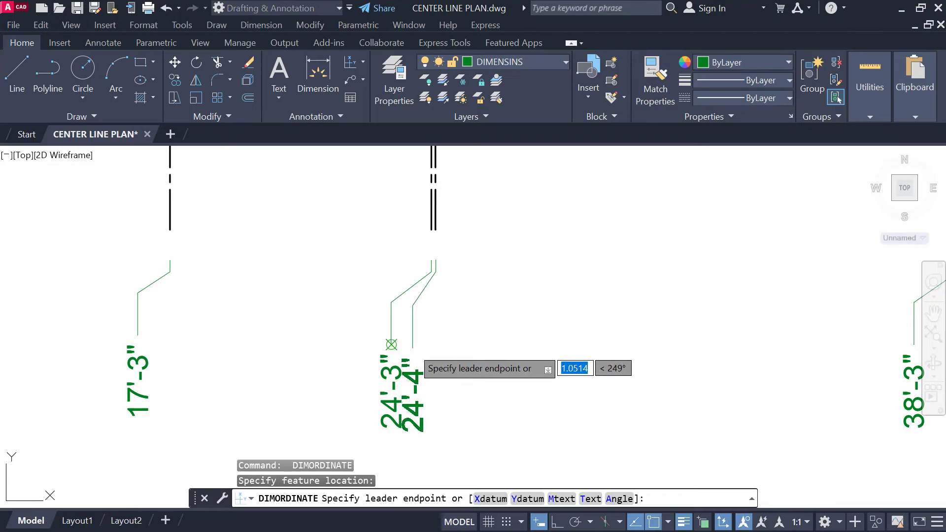
pyautogui.click(428, 347)
# Step: Stretch the leader of the 6" ordinate dimension below C1 closer to its centre line, farther from the 4" dimension
pyautogui.scroll(-2, 461, 346)
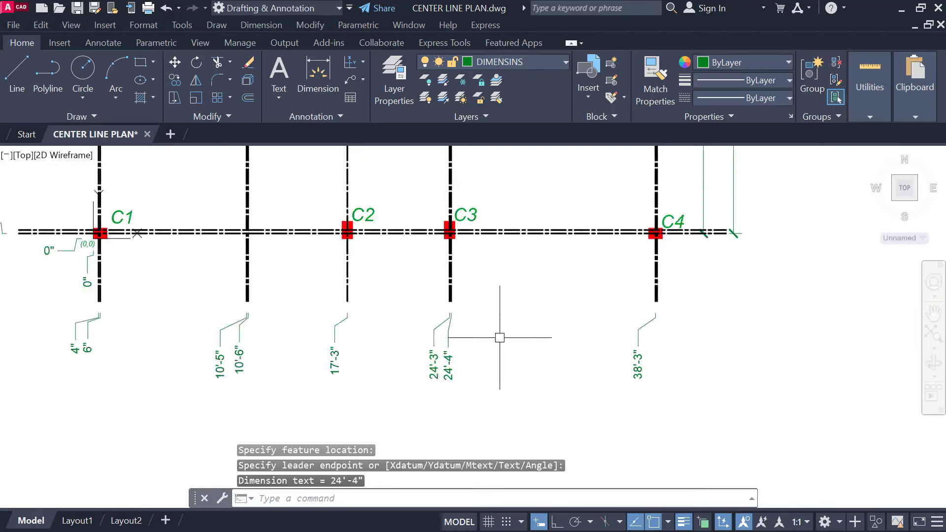
pyautogui.moveTo(515, 336); pyautogui.dragTo(684, 325, button='middle')
pyautogui.scroll(2, 256, 335)
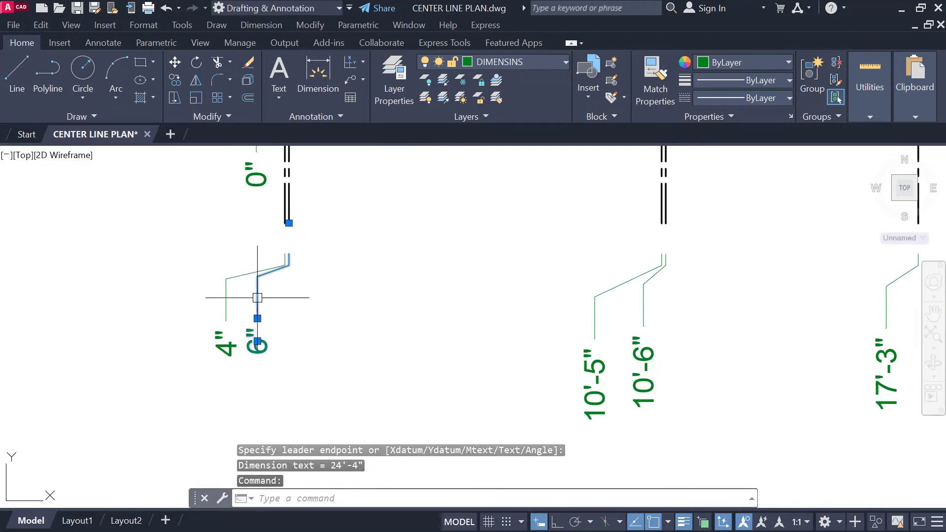
pyautogui.click(257, 319)
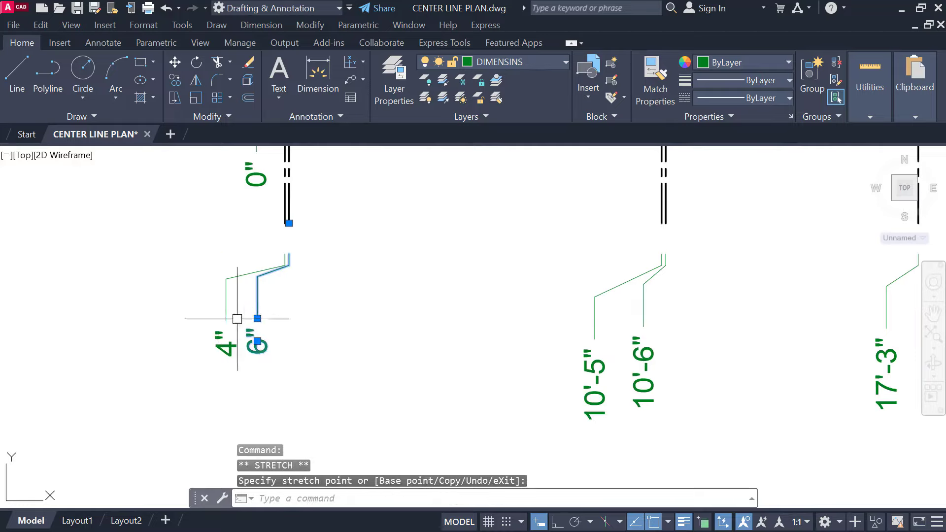
pyautogui.scroll(1, 249, 320)
pyautogui.click(262, 317)
pyautogui.click(292, 320)
pyautogui.scroll(-1, 388, 320)
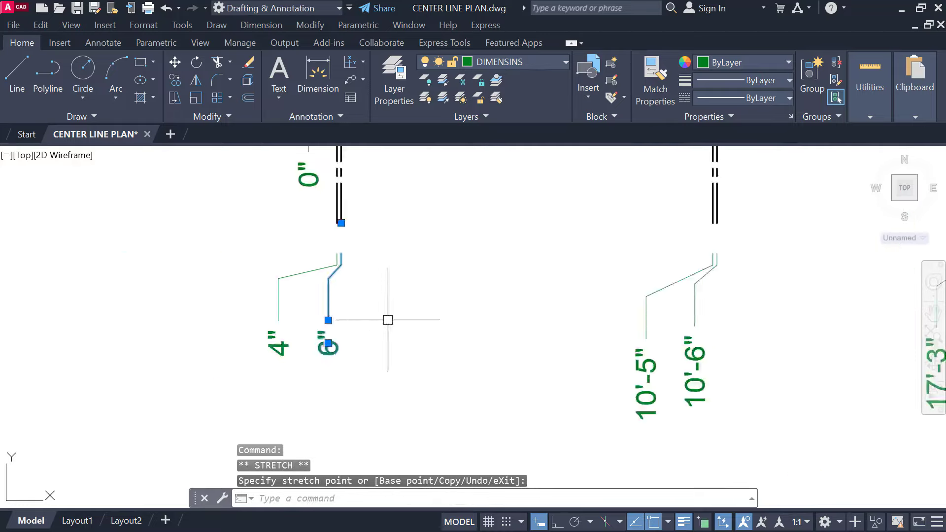
pyautogui.scroll(-1, 387, 319)
pyautogui.press('Escape')
# Step: Add an ordinate dimension to the lower end of the added centre line below C4, beside the 38'-3" dimension
pyautogui.moveTo(388, 320); pyautogui.dragTo(128, 267, button='middle')
pyautogui.moveTo(585, 321); pyautogui.dragTo(371, 319, button='middle')
pyautogui.moveTo(546, 278)
pyautogui.mouseDown(button='middle')
pyautogui.moveTo(327, 281)
pyautogui.moveTo(291, 272)
pyautogui.mouseUp(button='middle')
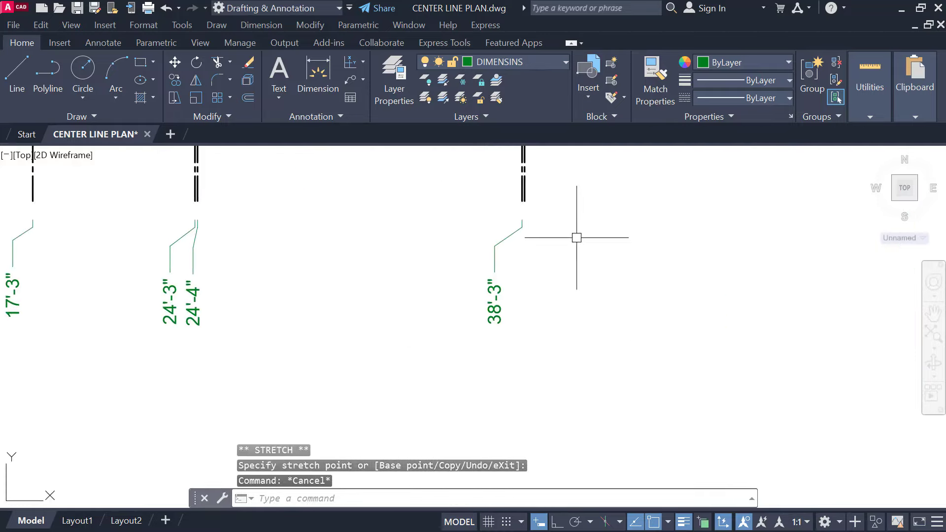
pyautogui.scroll(3, 478, 229)
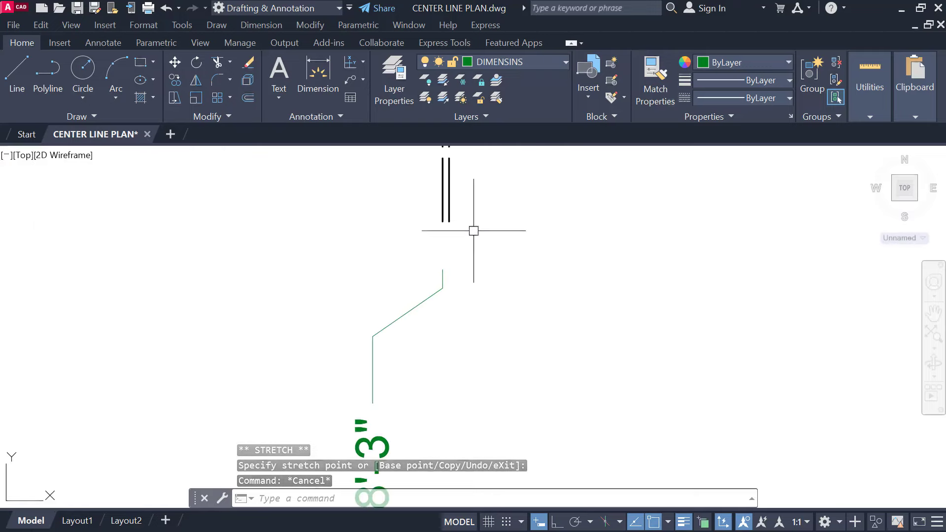
pyautogui.click(349, 60)
pyautogui.click(448, 221)
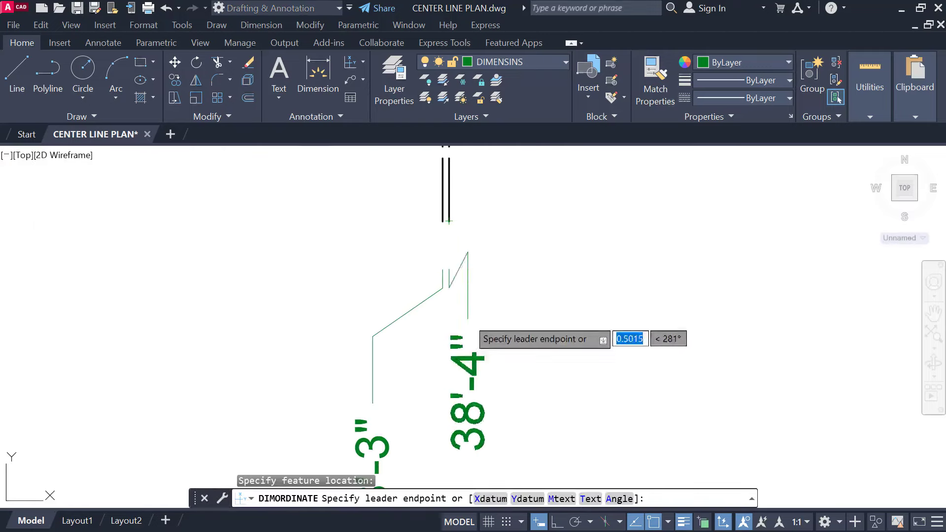
pyautogui.moveTo(465, 370); pyautogui.dragTo(433, 239, button='middle')
pyautogui.click(403, 279)
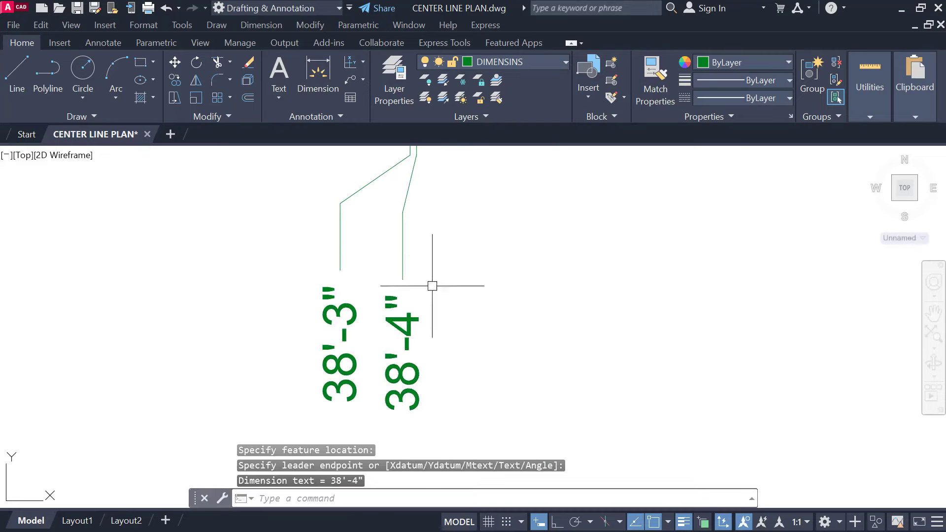
# Step: Add an ordinate dimension to the left end of the upper centre line through C1, placed above the 4" dimension
pyautogui.scroll(-3, 474, 371)
pyautogui.moveTo(476, 338); pyautogui.dragTo(719, 326, button='middle')
pyautogui.moveTo(307, 335); pyautogui.dragTo(596, 452, button='middle')
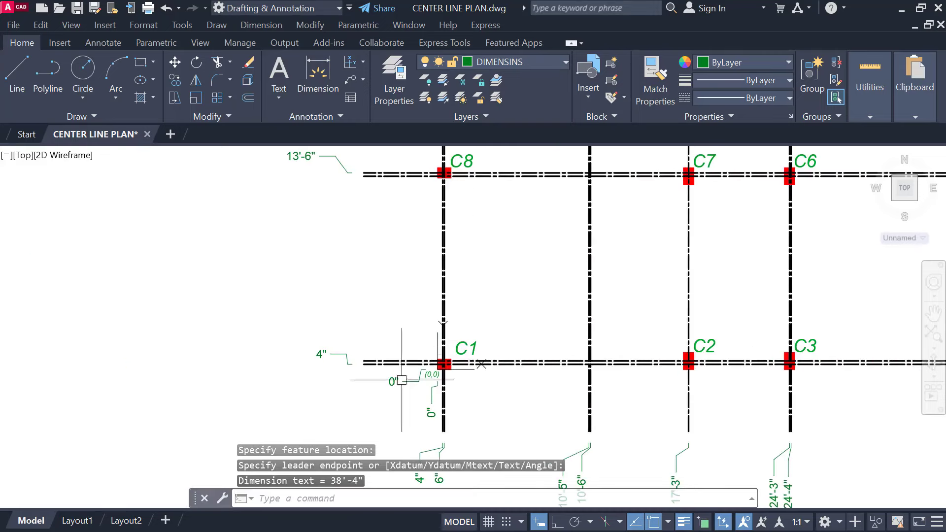
pyautogui.scroll(3, 360, 361)
pyautogui.click(350, 63)
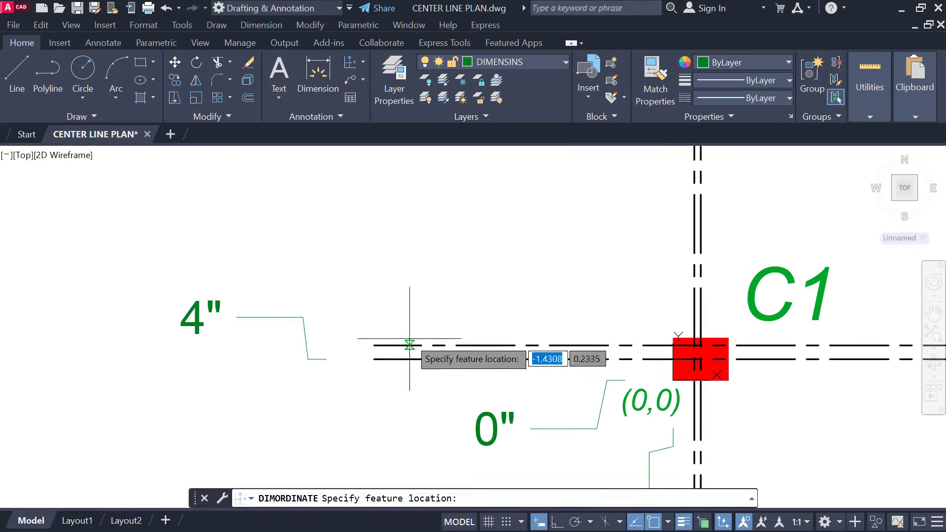
pyautogui.click(374, 345)
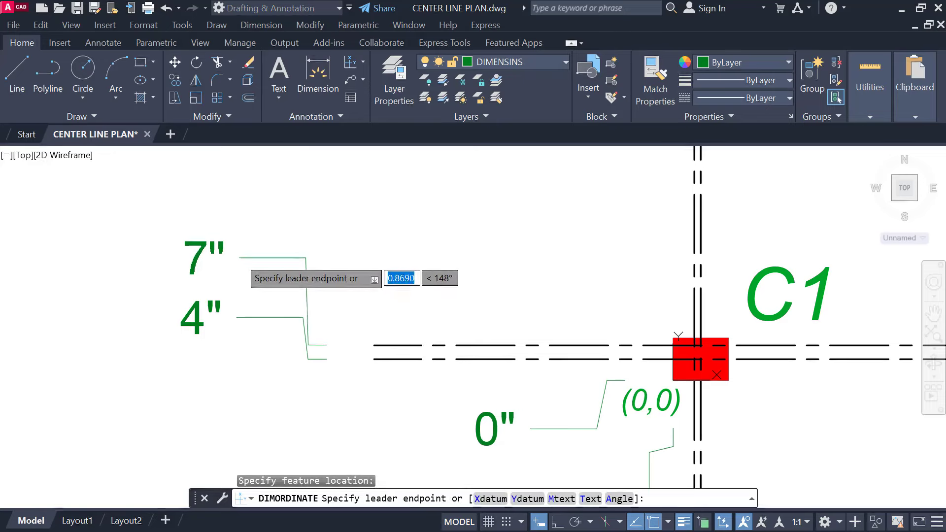
pyautogui.click(237, 244)
# Step: Add an ordinate dimension to the left end of the lower centre line through C8, placed below the 13'-6" dimension
pyautogui.moveTo(381, 267); pyautogui.dragTo(381, 488, button='middle')
pyautogui.scroll(-5, 381, 267)
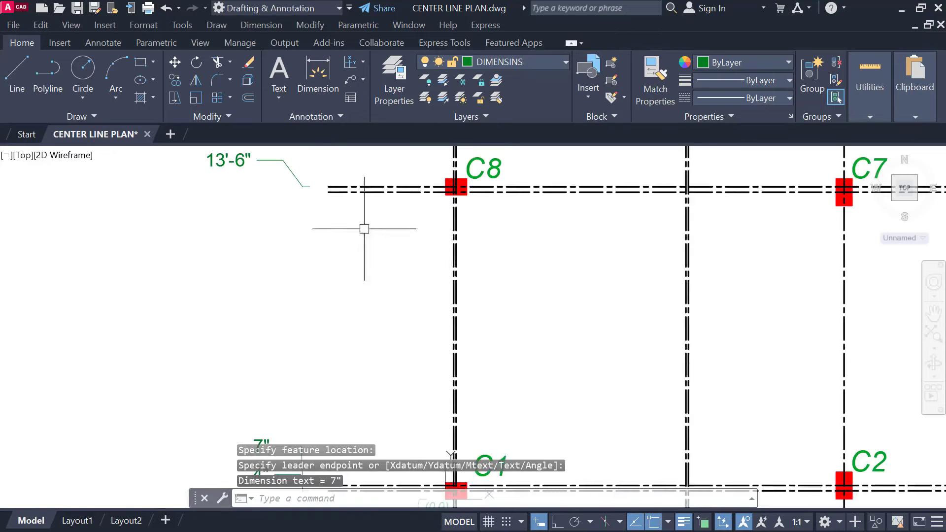
pyautogui.scroll(5, 296, 207)
pyautogui.press('Return')
pyautogui.click(377, 303)
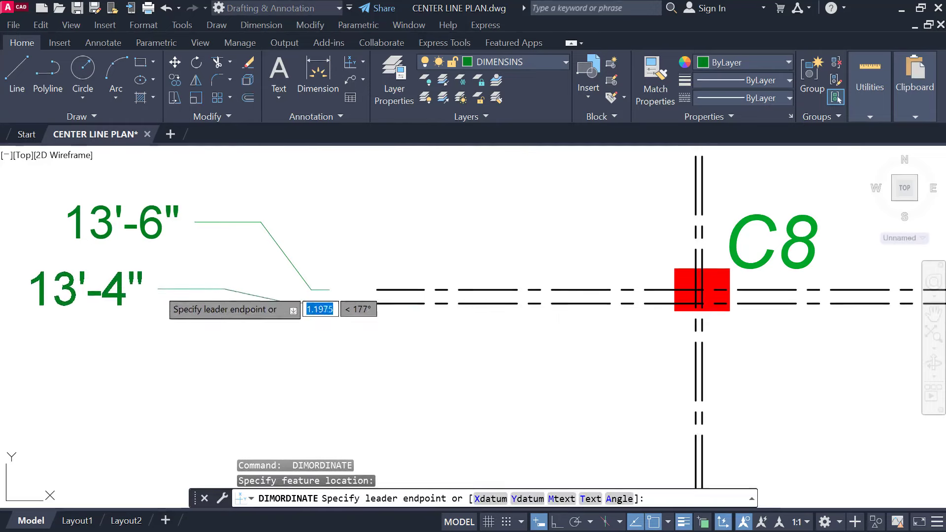
pyautogui.click(185, 289)
pyautogui.scroll(2, 449, 310)
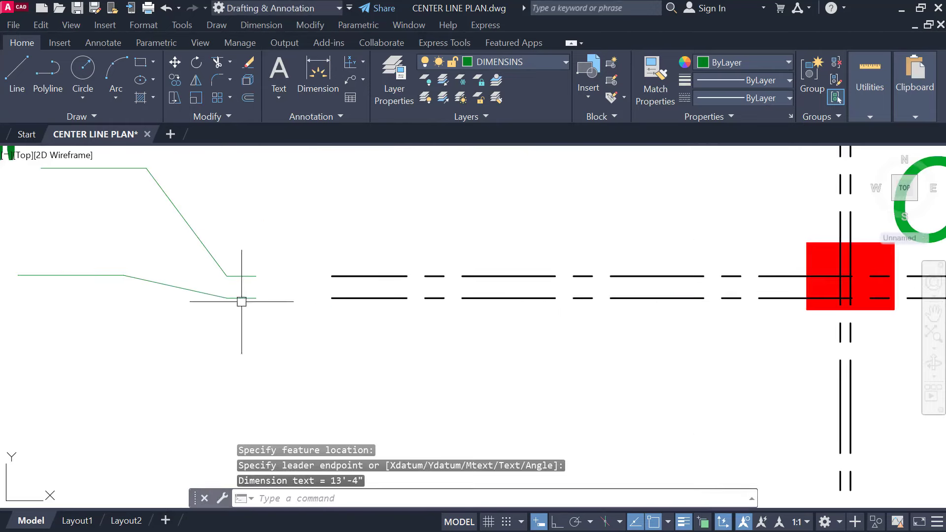
pyautogui.scroll(-2, 496, 327)
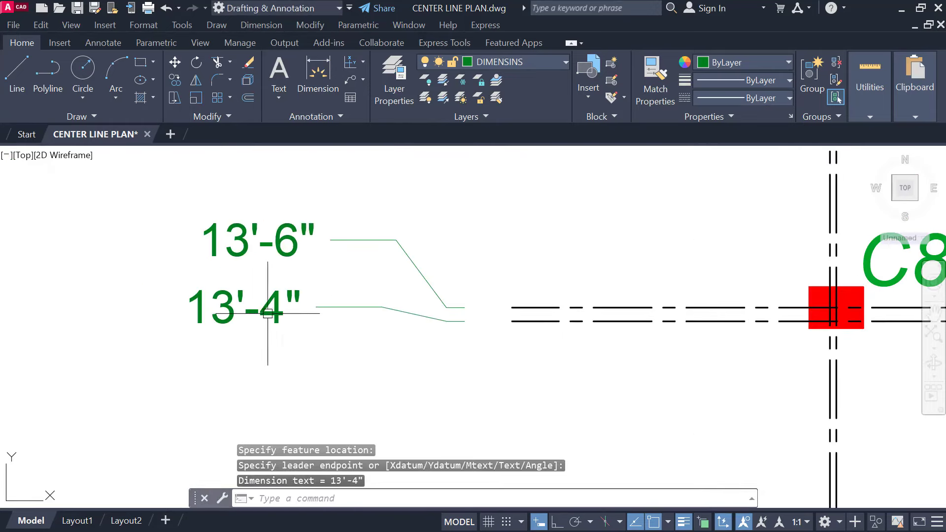
# Step: Examine the 4" column offset dimensions beside C7 and C6 in the neighbouring plan
pyautogui.scroll(-4, 314, 195)
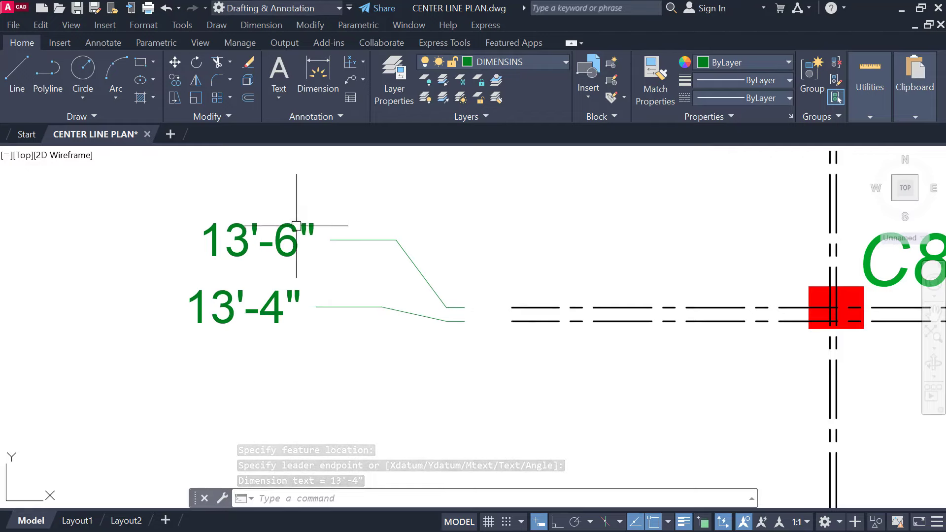
pyautogui.moveTo(374, 336); pyautogui.dragTo(361, 393, button='middle')
pyautogui.moveTo(396, 162); pyautogui.dragTo(327, 224, button='middle')
pyautogui.moveTo(436, 317); pyautogui.dragTo(316, 267, button='middle')
pyautogui.moveTo(315, 377); pyautogui.dragTo(312, 239, button='middle')
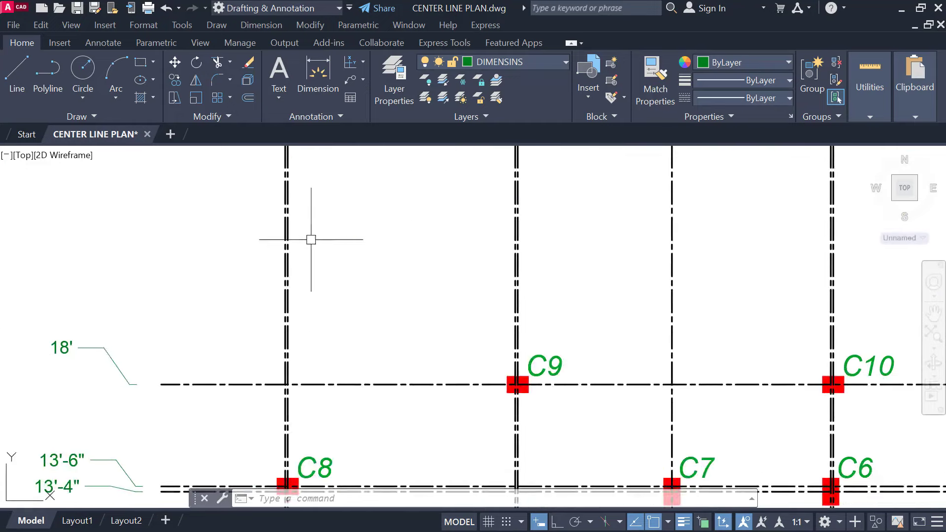
pyautogui.scroll(-3, 182, 317)
pyautogui.moveTo(93, 365); pyautogui.dragTo(607, 364, button='middle')
pyautogui.moveTo(196, 362); pyautogui.dragTo(608, 360, button='middle')
pyautogui.scroll(5, 338, 333)
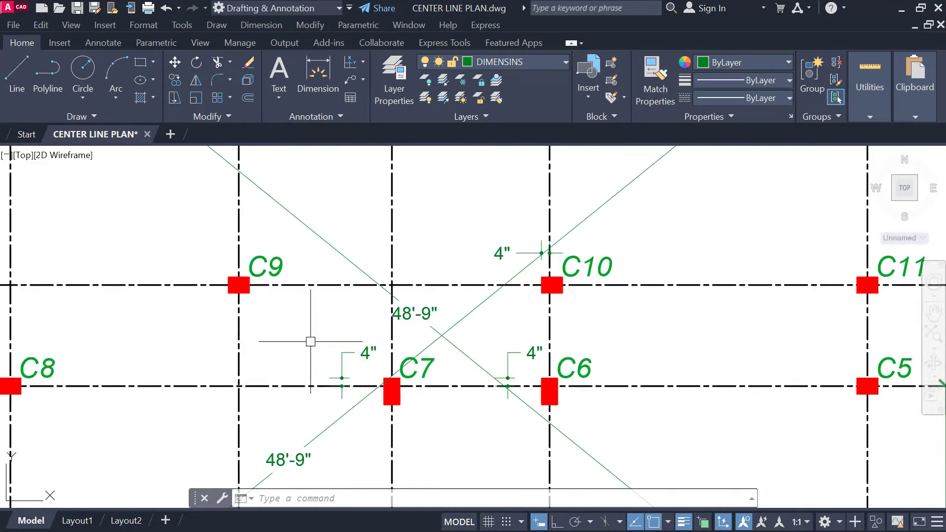
pyautogui.moveTo(310, 338); pyautogui.dragTo(258, 159, button='middle')
pyautogui.scroll(3, 311, 261)
pyautogui.click(210, 167)
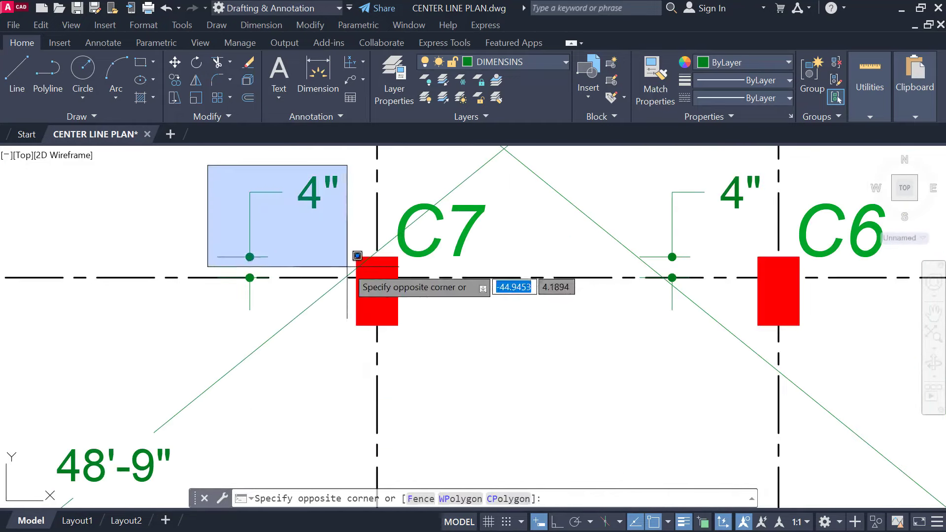
pyautogui.click(394, 318)
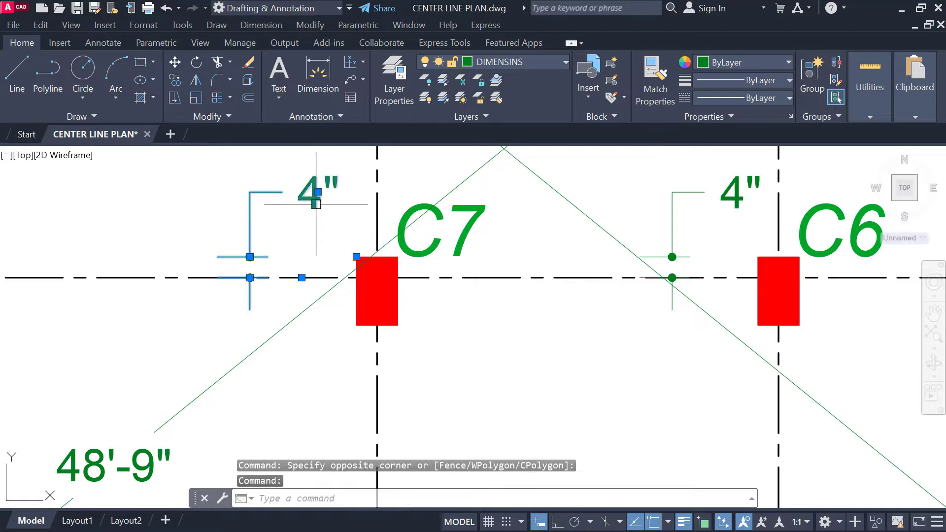
pyautogui.press('Escape')
# Step: Review the plan with ordinate dimensions, checking the paired 13'-6" and 13'-4" dimensions beside C8
pyautogui.scroll(-4, 311, 236)
pyautogui.moveTo(491, 240); pyautogui.dragTo(229, 274, button='middle')
pyautogui.scroll(4, 355, 332)
pyautogui.scroll(-6, 354, 332)
pyautogui.moveTo(872, 344); pyautogui.dragTo(621, 321, button='middle')
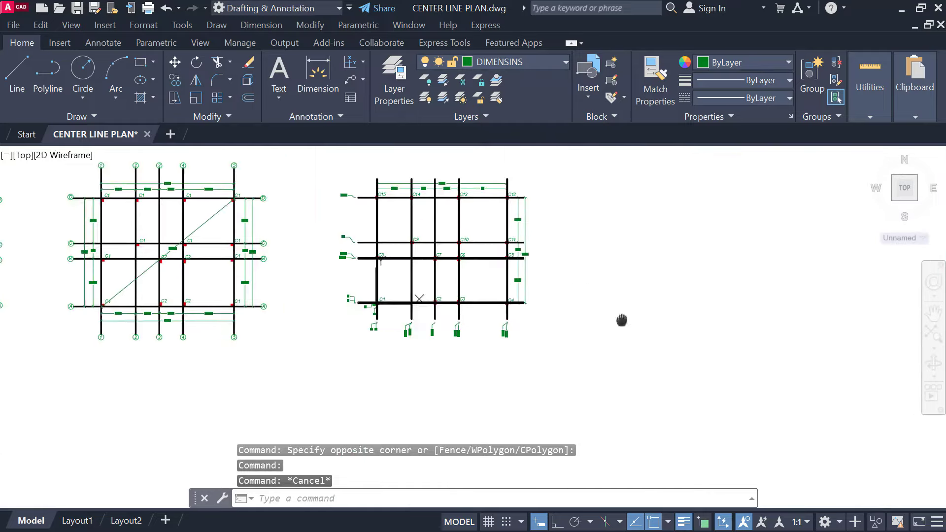
pyautogui.scroll(6, 531, 297)
pyautogui.moveTo(367, 288); pyautogui.dragTo(674, 250, button='middle')
pyautogui.scroll(-2, 469, 256)
pyautogui.moveTo(436, 154); pyautogui.dragTo(428, 291, button='middle')
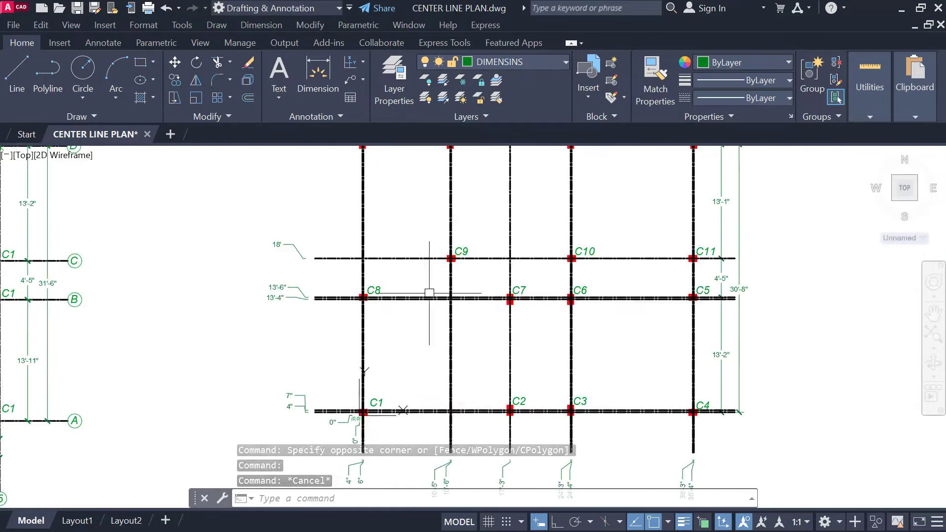
pyautogui.scroll(4, 425, 274)
pyautogui.moveTo(22, 345); pyautogui.dragTo(180, 313, button='middle')
pyautogui.scroll(2, 180, 314)
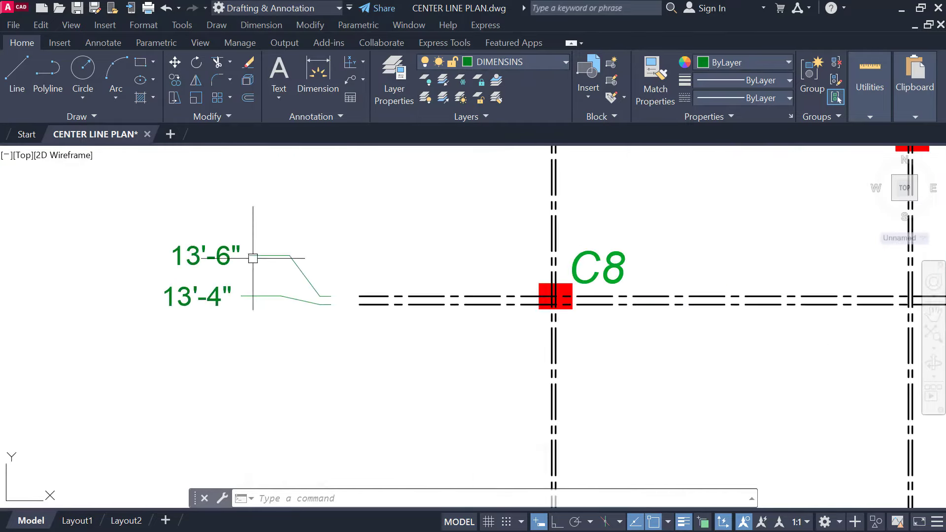
pyautogui.scroll(-2, 257, 257)
pyautogui.moveTo(260, 259)
pyautogui.mouseDown(button='middle')
pyautogui.moveTo(151, 308)
pyautogui.moveTo(177, 352)
pyautogui.moveTo(289, 311)
pyautogui.mouseUp(button='middle')
pyautogui.scroll(-4, 158, 327)
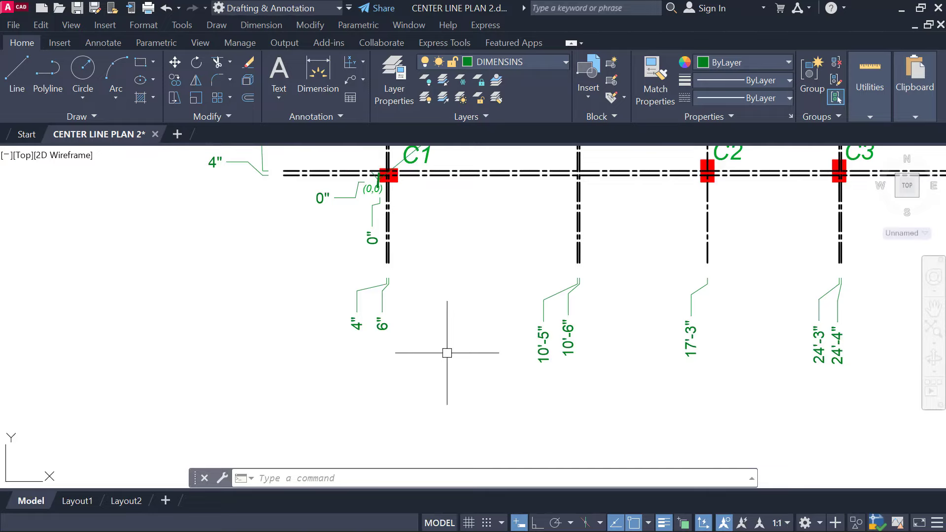
# Step: Examine the gap between the centre line ends and the 4" and 6" ordinate dimension leaders below C1
pyautogui.scroll(3, 410, 296)
pyautogui.scroll(1, 373, 298)
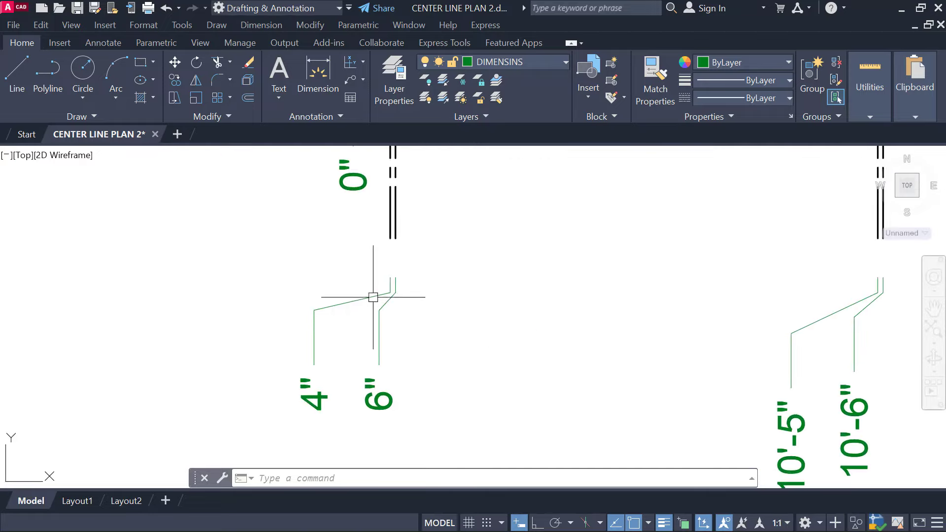
pyautogui.scroll(1, 396, 262)
pyautogui.moveTo(397, 263); pyautogui.dragTo(395, 275, button='middle')
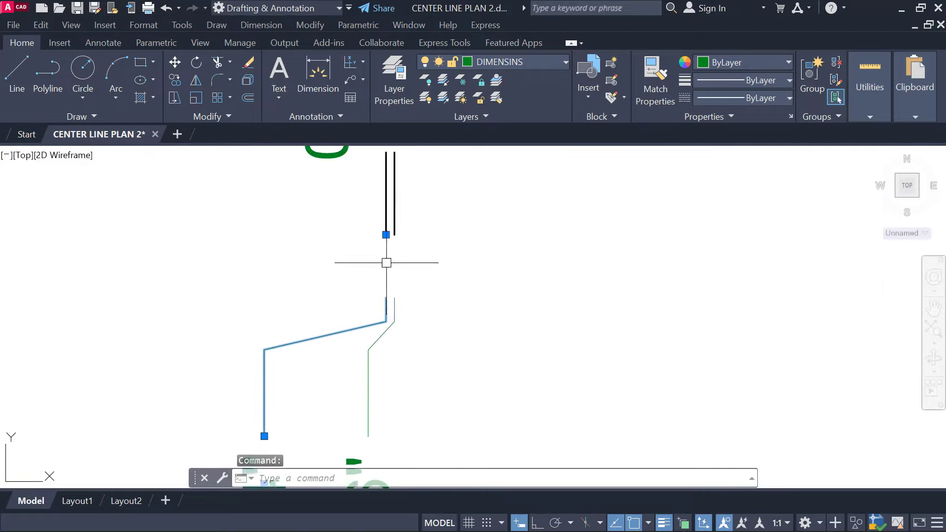
pyautogui.moveTo(374, 210); pyautogui.dragTo(383, 254, button='middle')
pyautogui.press('Escape')
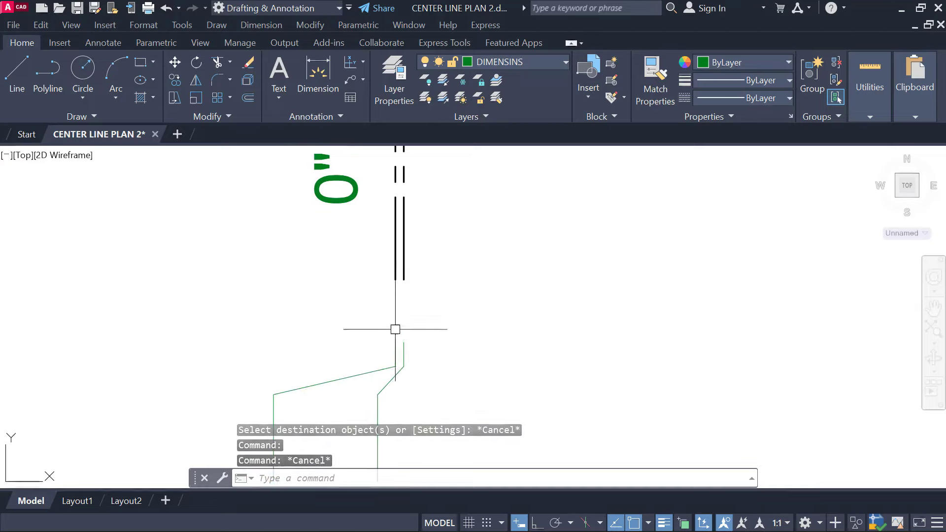
pyautogui.moveTo(394, 327); pyautogui.dragTo(392, 280, button='middle')
pyautogui.click(351, 217)
pyautogui.click(462, 317)
pyautogui.scroll(-2, 456, 319)
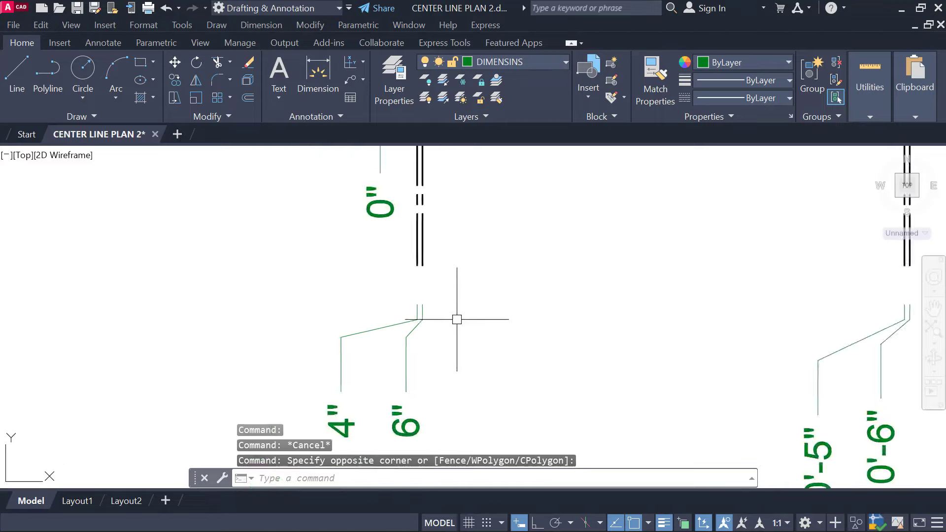
pyautogui.scroll(2, 424, 261)
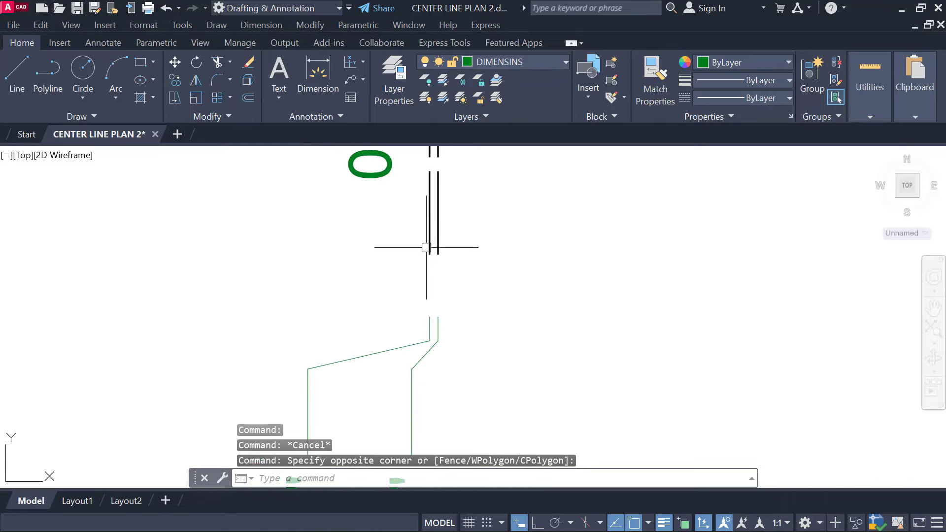
pyautogui.scroll(-2, 432, 333)
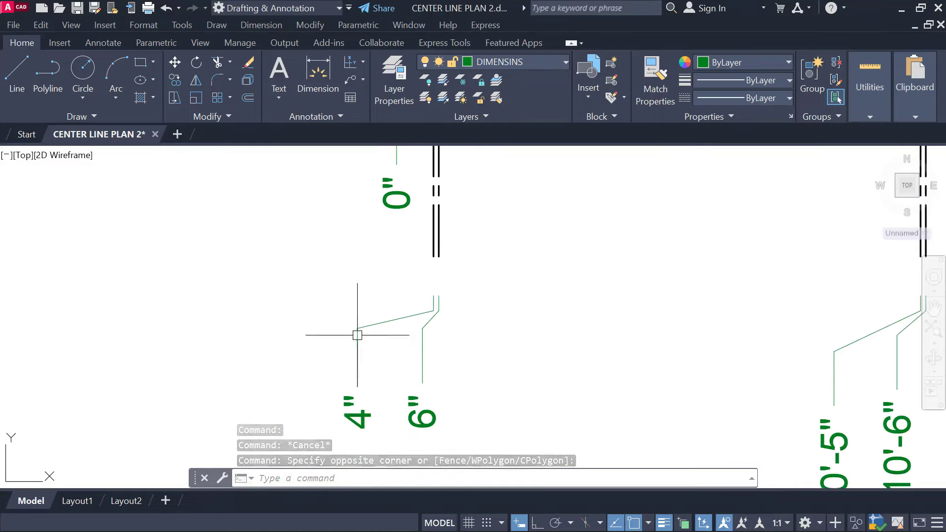
pyautogui.moveTo(424, 316); pyautogui.dragTo(450, 279, button='middle')
pyautogui.scroll(1, 437, 287)
pyautogui.scroll(-1, 440, 290)
pyautogui.scroll(-2, 446, 273)
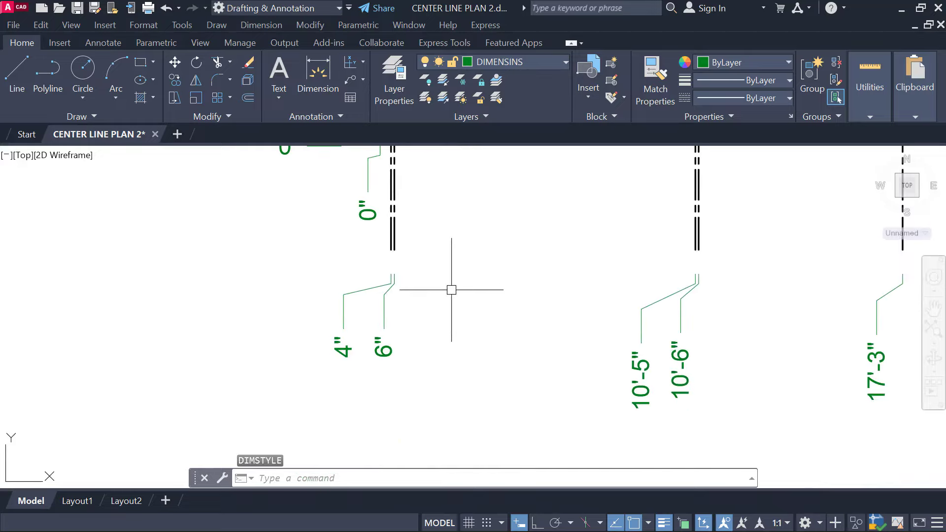
# Step: Turn off fixed length extension lines in the Standard dimension style
pyautogui.write('D')
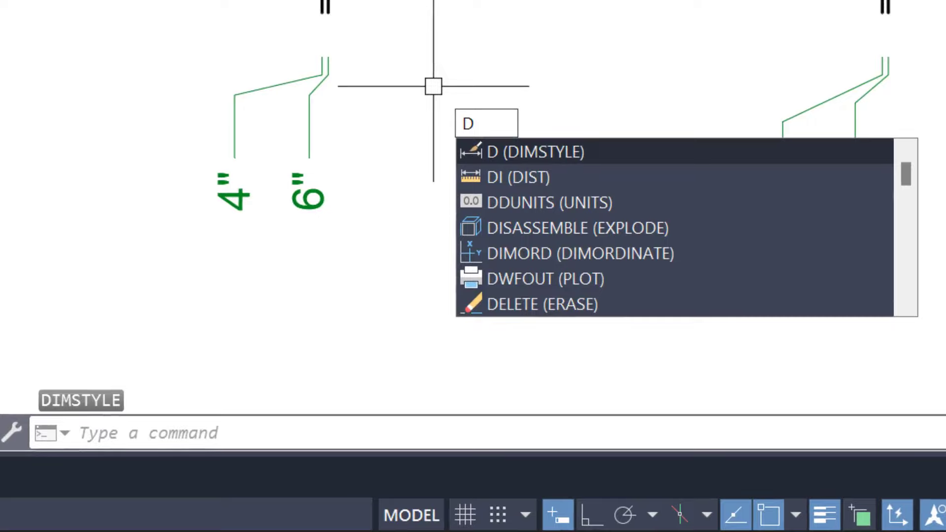
pyautogui.press('Return')
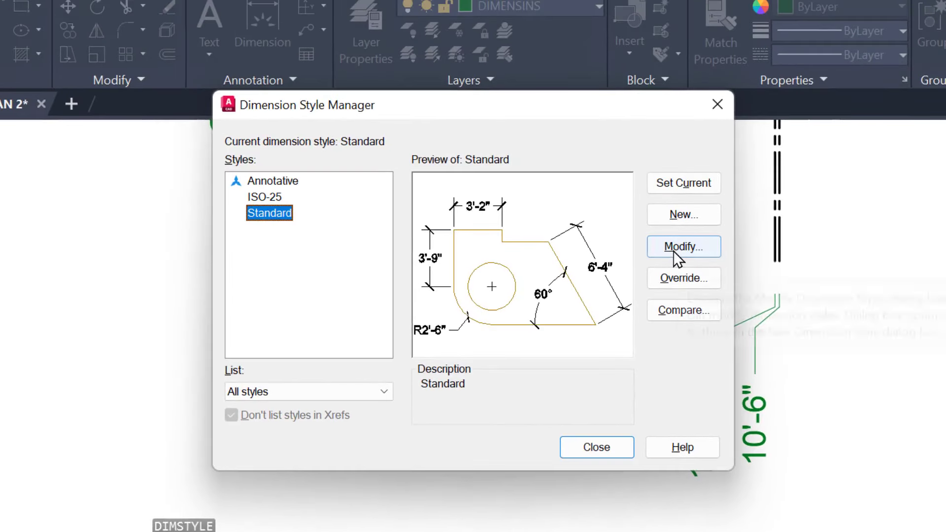
pyautogui.click(673, 250)
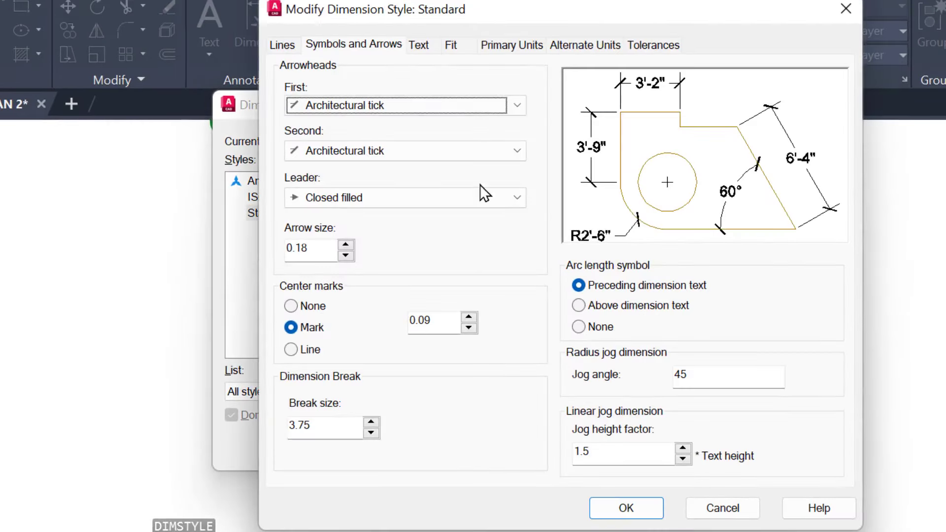
pyautogui.click(281, 46)
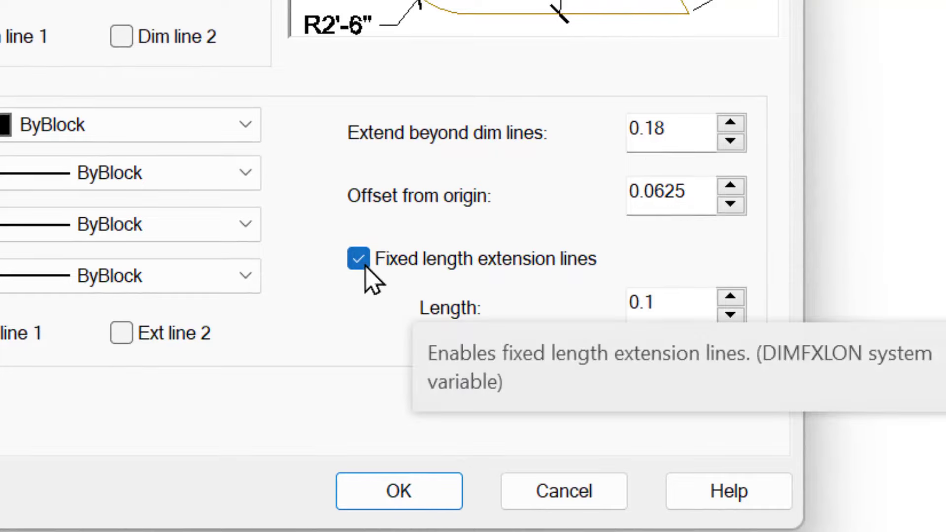
pyautogui.click(449, 265)
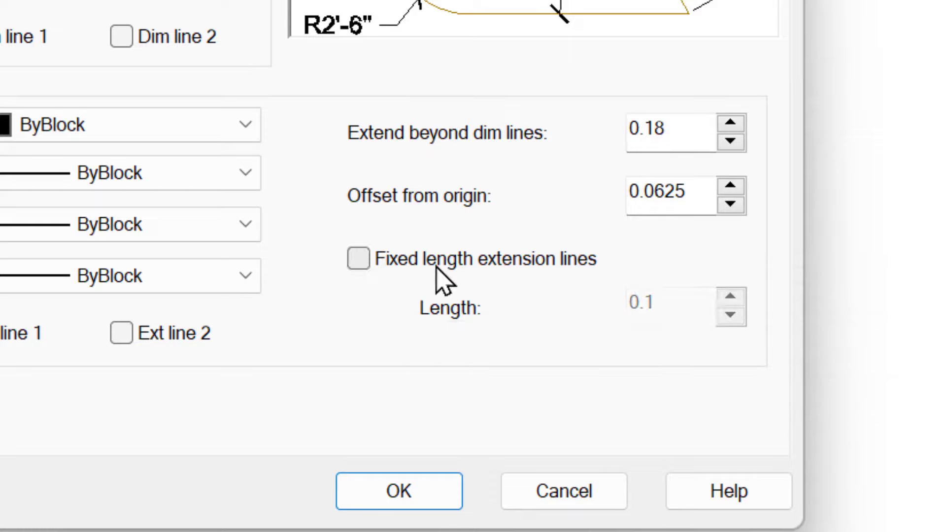
pyautogui.click(421, 263)
pyautogui.click(401, 265)
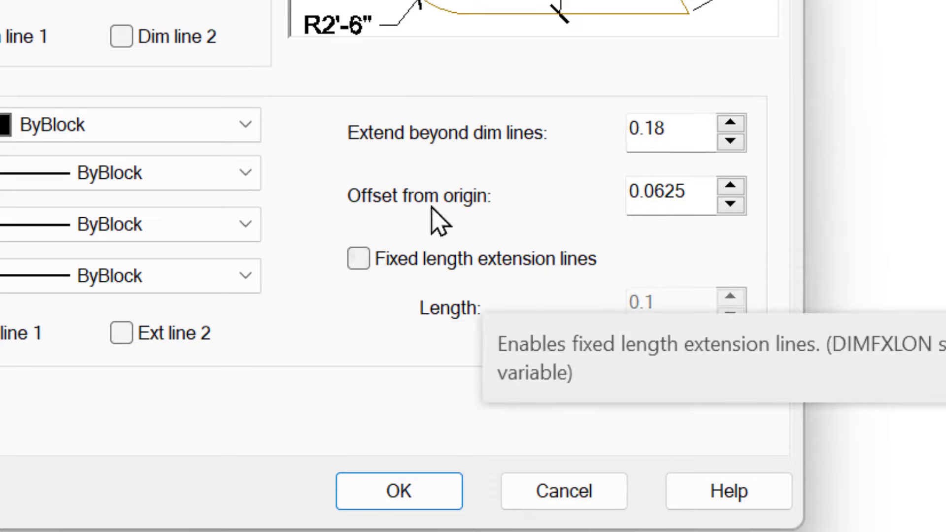
# Step: Set the Standard dimension style's extension line offset from origin to 0.1 and apply the style changes
pyautogui.moveTo(677, 192); pyautogui.dragTo(591, 207)
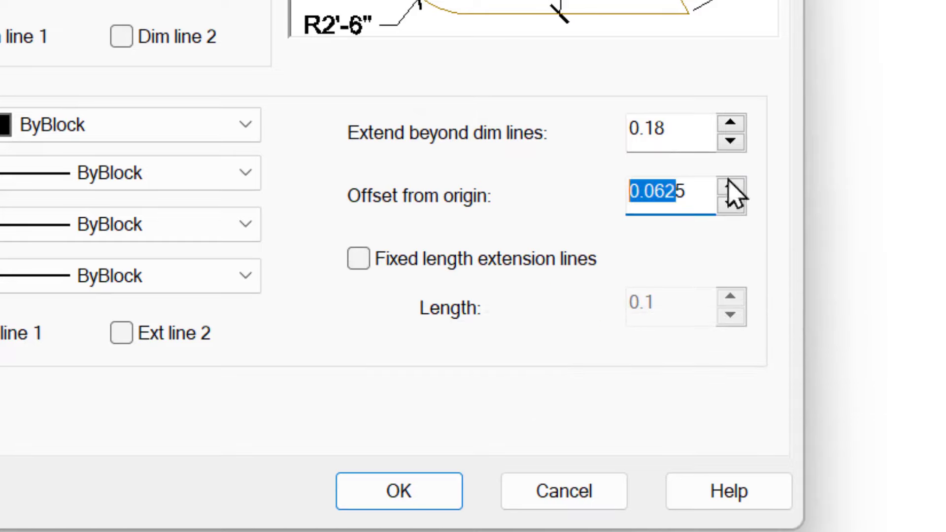
pyautogui.moveTo(705, 194); pyautogui.dragTo(584, 194)
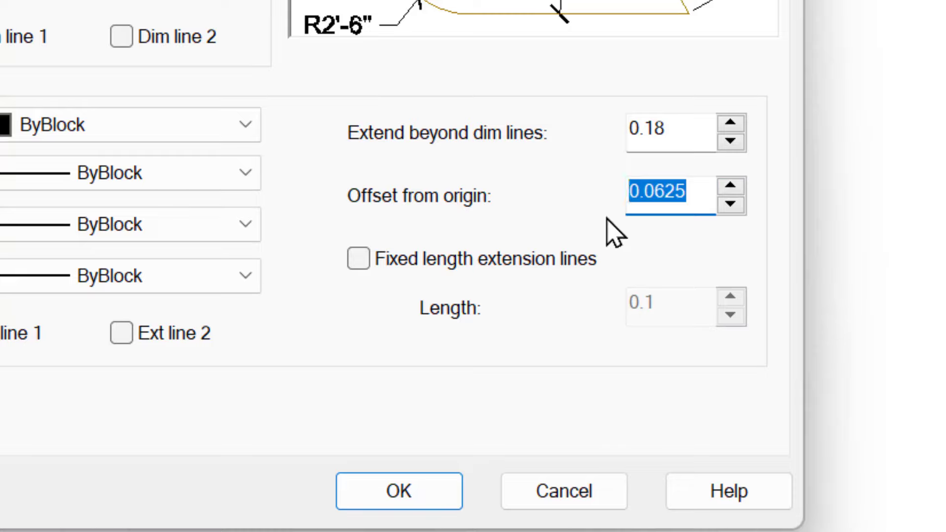
pyautogui.write('.1')
pyautogui.moveTo(689, 212)
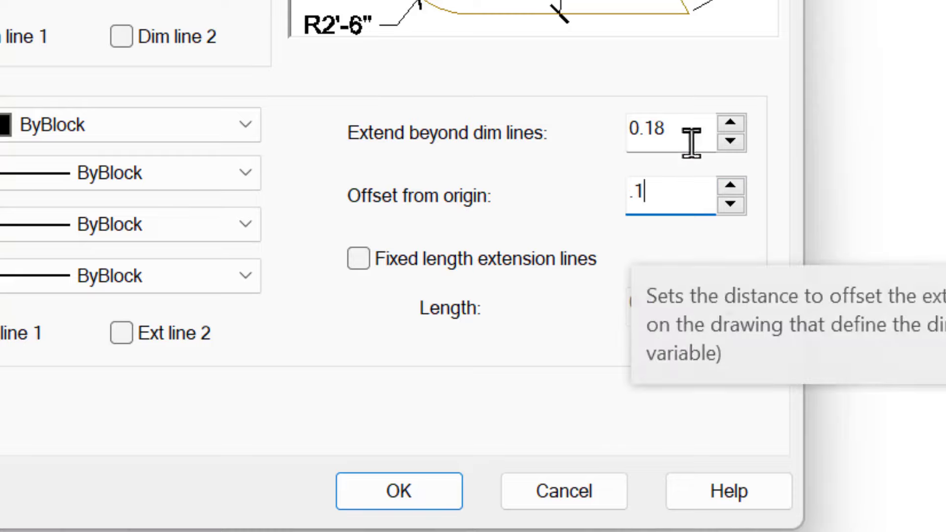
pyautogui.click(397, 495)
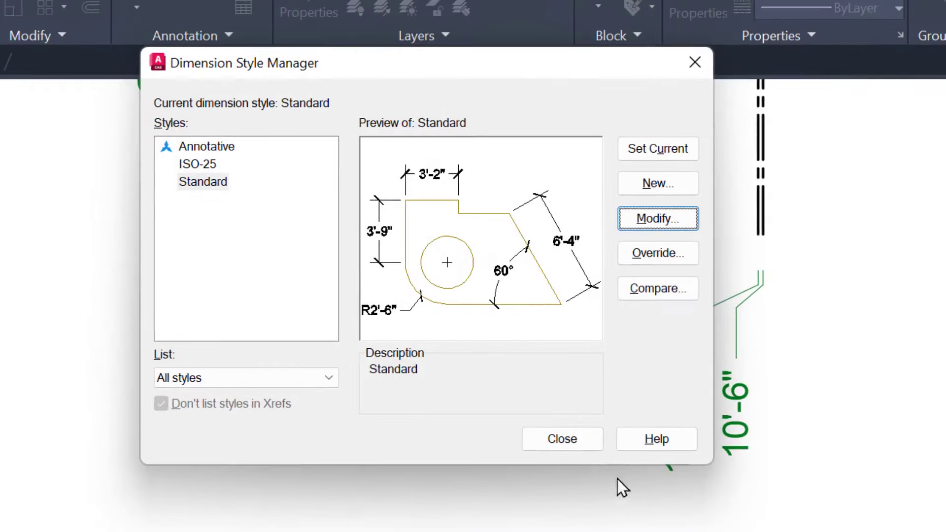
pyautogui.click(581, 446)
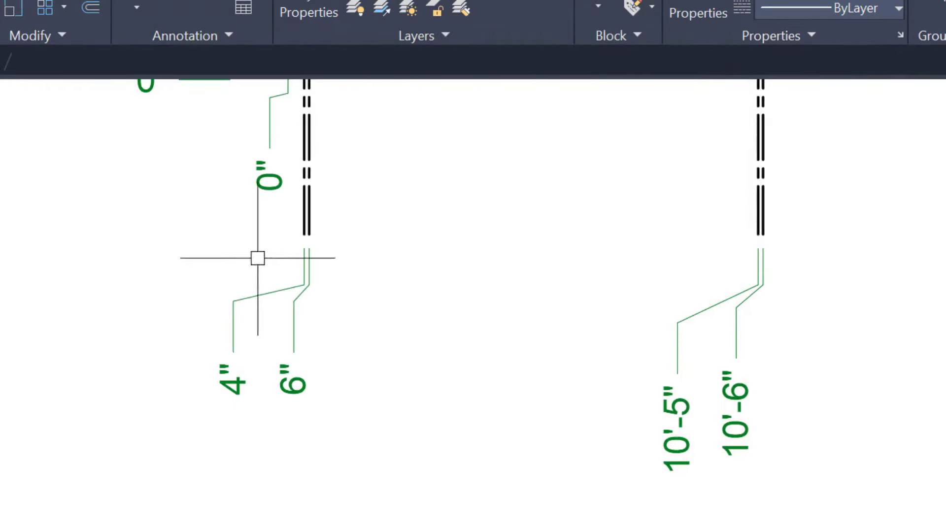
# Step: Examine the spacing between the paired centre line ends and the 4" and 6" ordinate leaders below C1
pyautogui.scroll(2, 258, 258)
pyautogui.scroll(2, 323, 224)
pyautogui.click(297, 189)
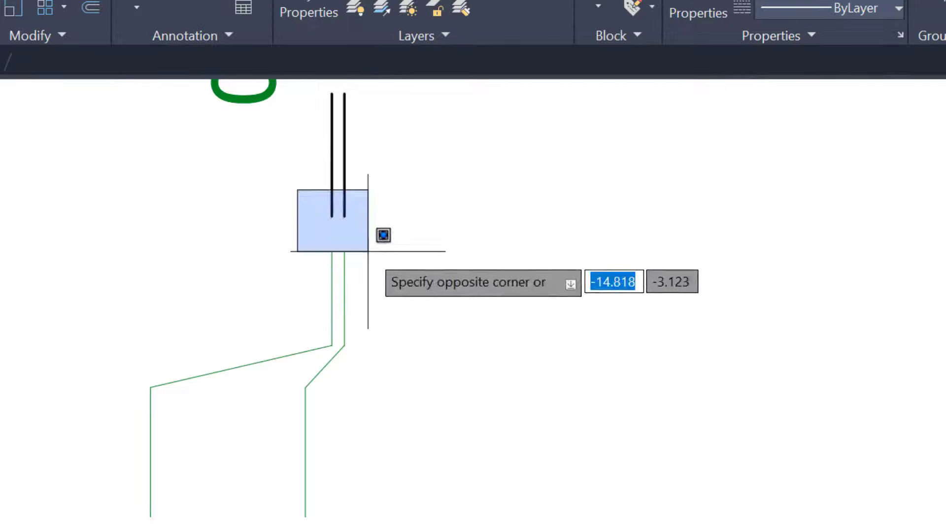
pyautogui.press('Escape')
pyautogui.scroll(-4, 428, 311)
pyautogui.moveTo(470, 360)
pyautogui.mouseDown(button='middle')
pyautogui.moveTo(411, 315)
pyautogui.moveTo(378, 312)
pyautogui.mouseUp(button='middle')
pyautogui.scroll(-4, 415, 315)
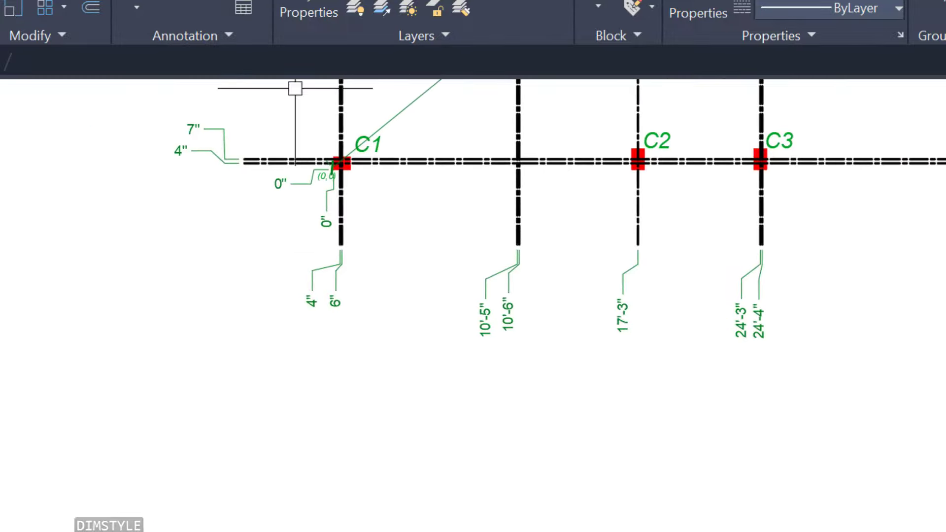
# Step: Place a trial ordinate dimension in the empty area below the plan, measured from a point beneath C4
pyautogui.press('Return')
pyautogui.scroll(-2, 454, 259)
pyautogui.moveTo(624, 356); pyautogui.dragTo(545, 311, button='middle')
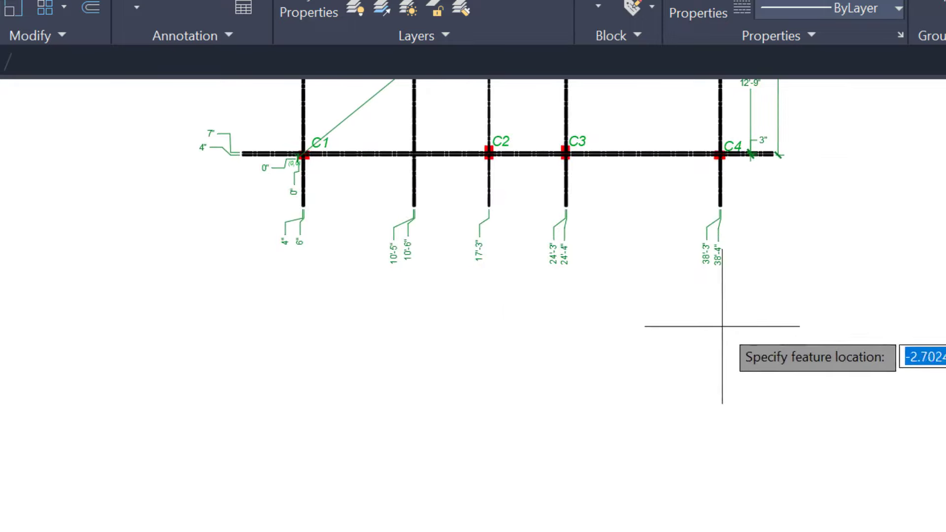
pyautogui.click(719, 325)
pyautogui.click(213, 325)
pyautogui.scroll(4, 258, 325)
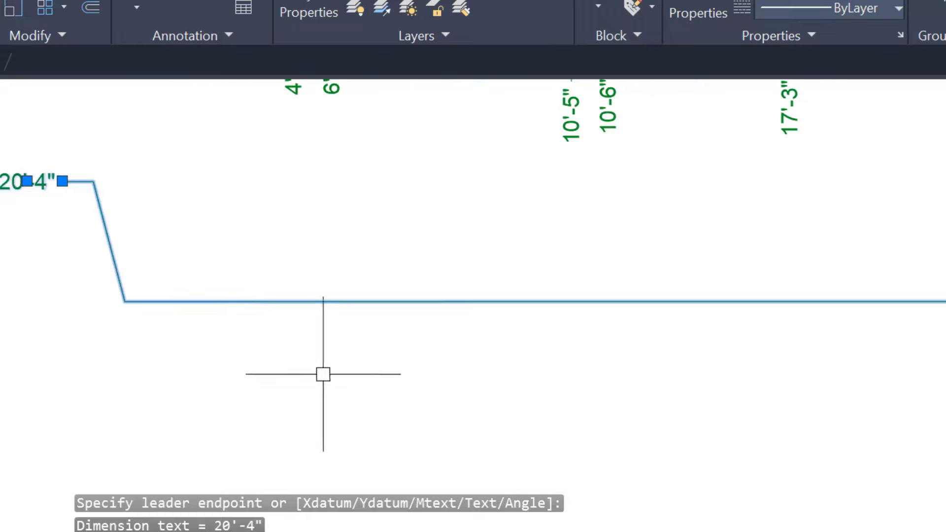
# Step: Erase the trial ordinate dimension below the plan
pyautogui.scroll(-2, 181, 323)
pyautogui.press('Escape')
pyautogui.click(284, 310)
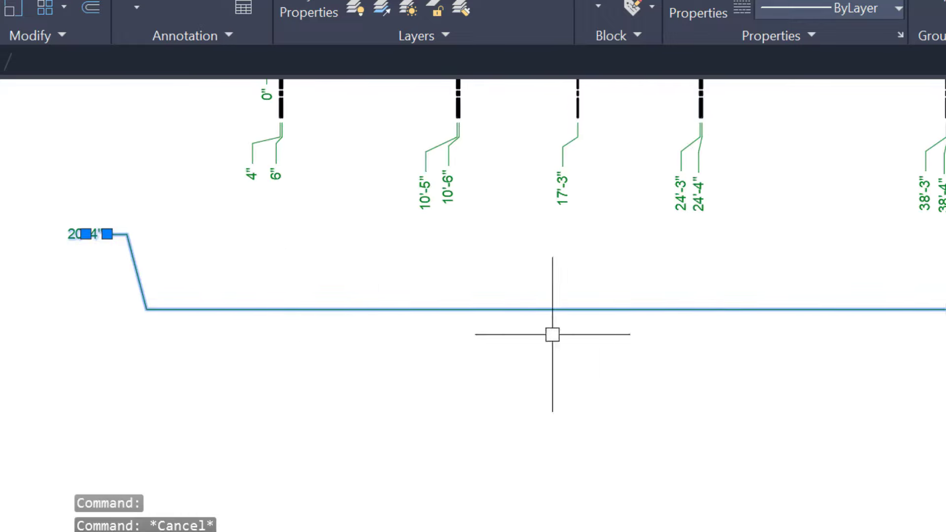
pyautogui.press('Escape')
pyautogui.scroll(-2, 445, 330)
pyautogui.moveTo(446, 330); pyautogui.dragTo(359, 365, button='middle')
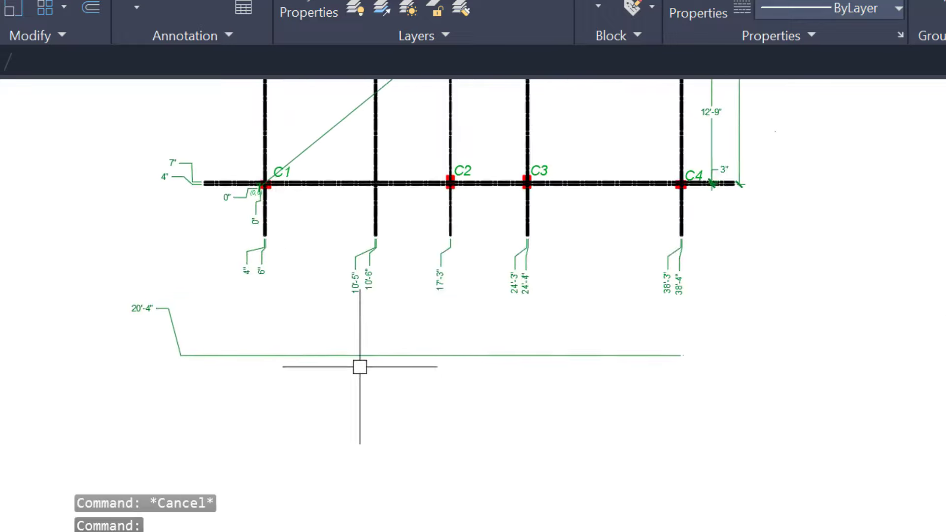
pyautogui.click(359, 355)
# Step: Examine the paired vertical centre lines through C1 down to their 4" and 6" ordinate dimensions
pyautogui.scroll(4, 332, 154)
pyautogui.moveTo(332, 153); pyautogui.dragTo(341, 206, button='middle')
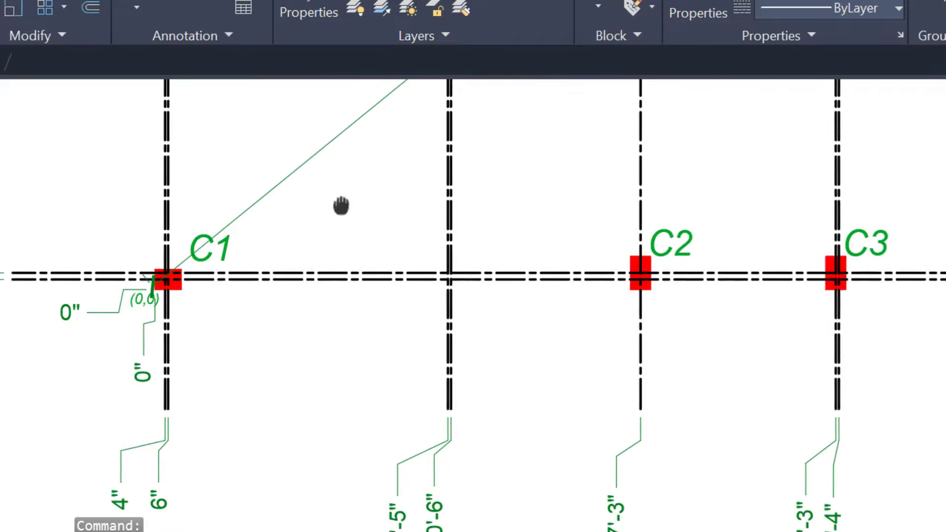
pyautogui.scroll(5, 166, 209)
pyautogui.click(183, 196)
pyautogui.click(105, 222)
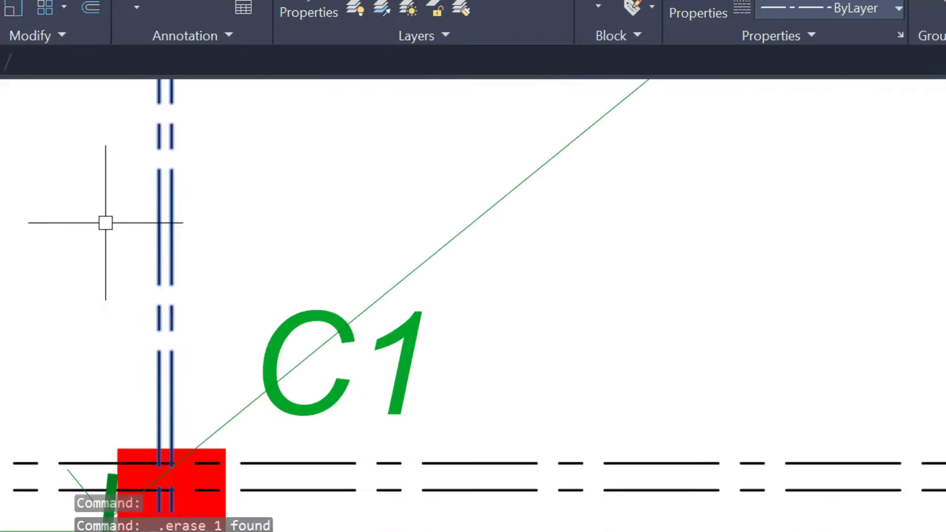
pyautogui.scroll(-5, 162, 192)
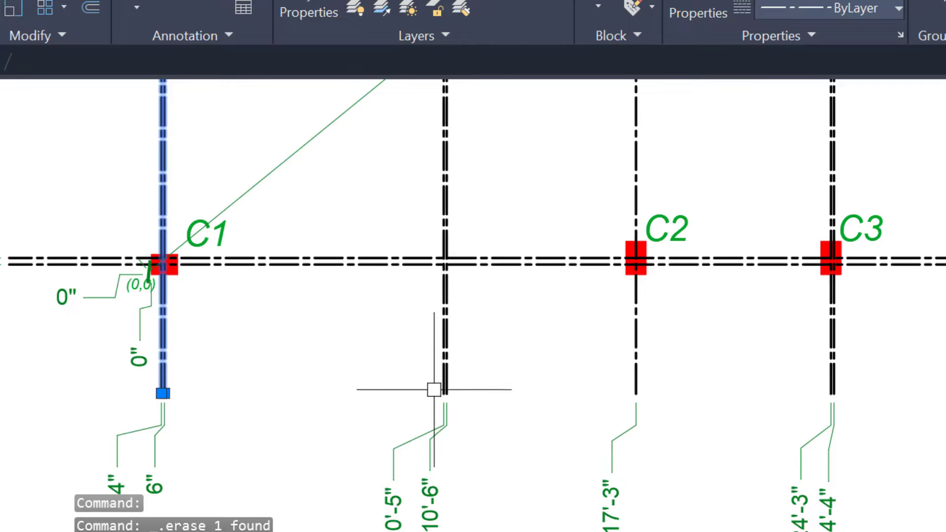
pyautogui.press('Escape')
pyautogui.moveTo(265, 432); pyautogui.dragTo(264, 432, button='middle')
pyautogui.scroll(3, 325, 290)
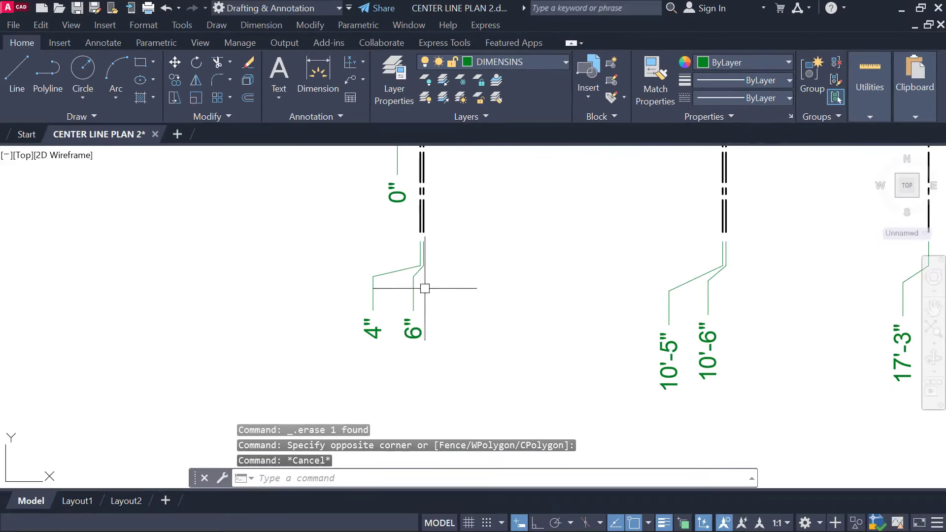
# Step: Set the Standard dimension style's extension line offset from origin to 0.05
pyautogui.press('Return')
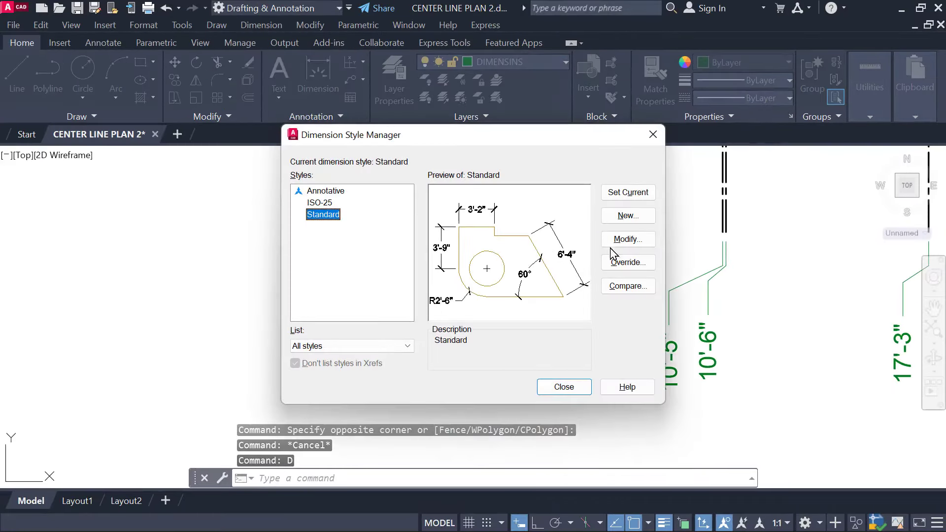
pyautogui.click(625, 239)
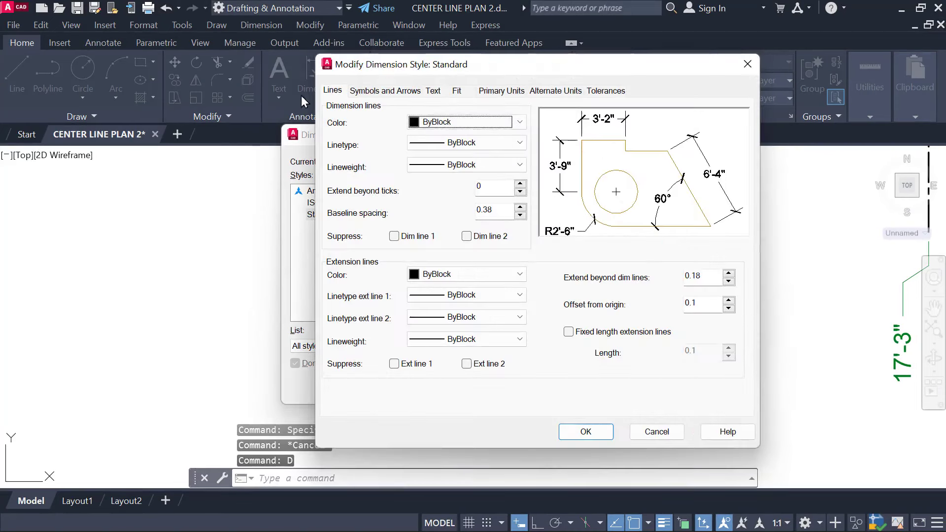
pyautogui.click(711, 306)
pyautogui.press('BackSpace')
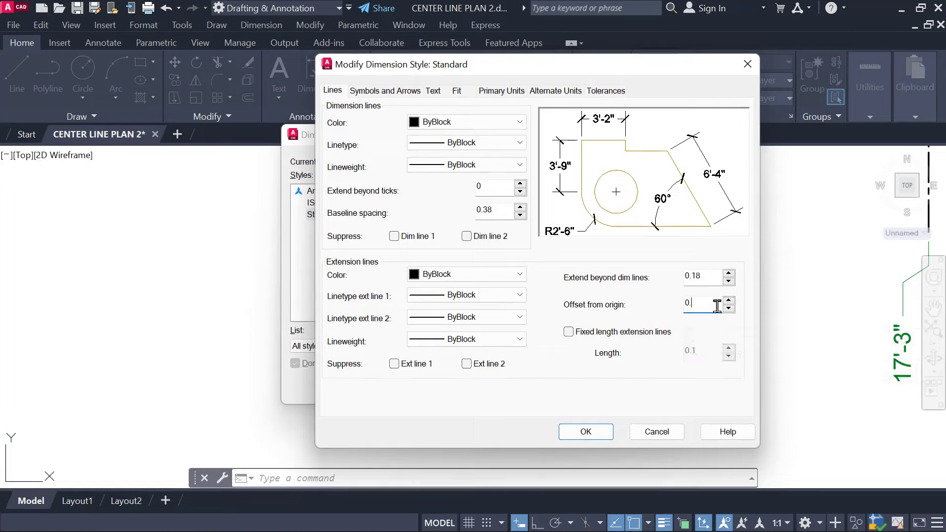
pyautogui.write('05')
pyautogui.click(586, 431)
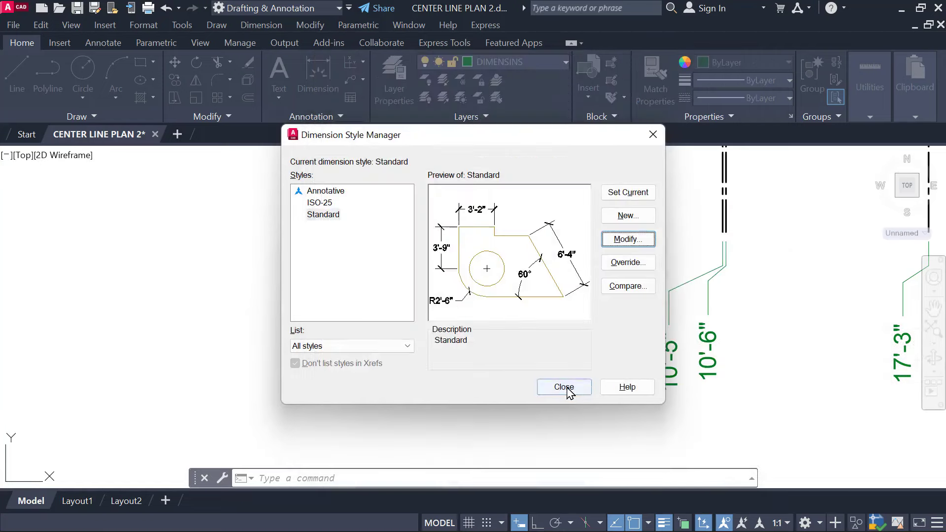
pyautogui.click(566, 386)
pyautogui.scroll(5, 424, 240)
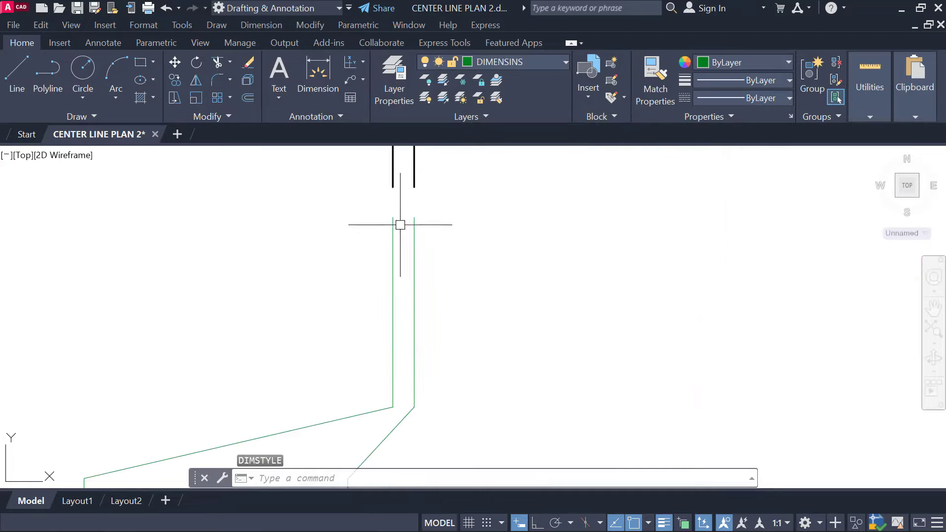
pyautogui.scroll(-5, 394, 207)
# Step: Move the (0,0) origin label slightly down and left, clear of the C1 column corner
pyautogui.scroll(4, 473, 232)
pyautogui.scroll(4, 468, 242)
pyautogui.click(433, 247)
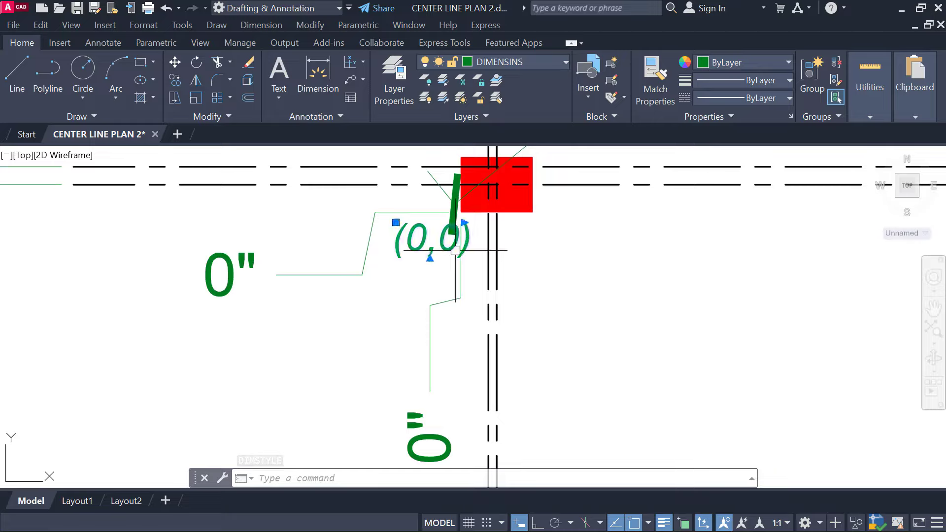
pyautogui.moveTo(467, 255); pyautogui.dragTo(452, 274)
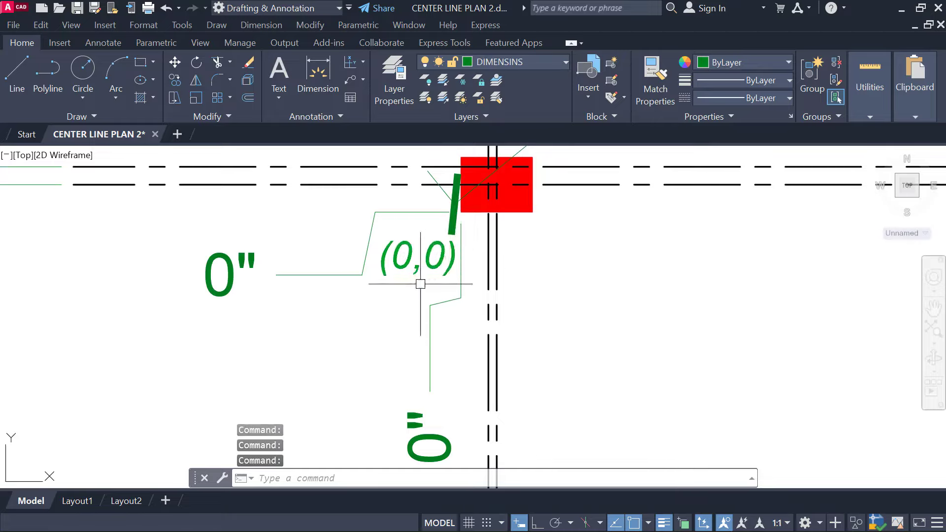
# Step: Examine the gaps between the vertical centre line ends and their ordinate leaders along the plan's lower edge
pyautogui.scroll(-4, 443, 275)
pyautogui.scroll(2, 528, 435)
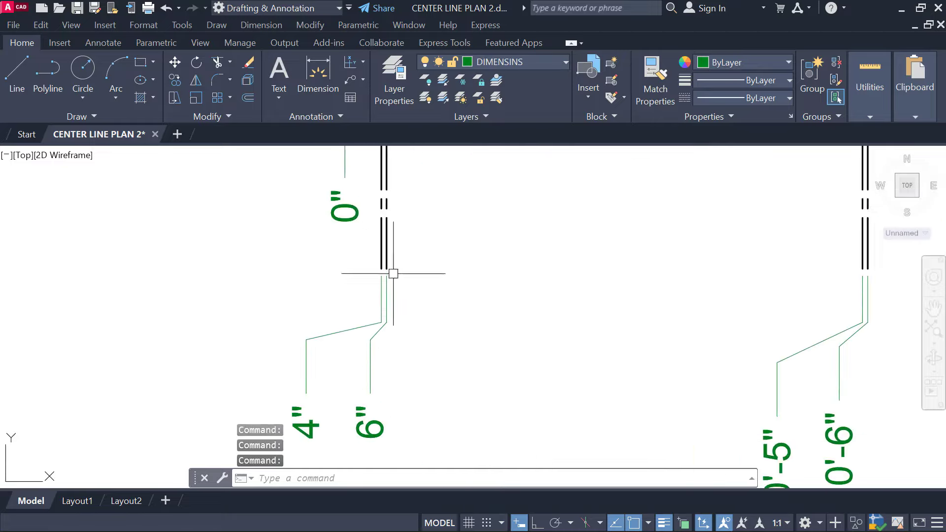
pyautogui.moveTo(520, 315); pyautogui.dragTo(153, 304, button='middle')
pyautogui.scroll(-2, 521, 298)
pyautogui.scroll(-2, 522, 301)
pyautogui.moveTo(516, 301); pyautogui.dragTo(397, 286, button='middle')
pyautogui.moveTo(528, 300); pyautogui.dragTo(438, 300, button='middle')
pyautogui.moveTo(584, 300); pyautogui.dragTo(506, 300, button='middle')
pyautogui.scroll(-1, 574, 319)
pyautogui.moveTo(554, 319); pyautogui.dragTo(557, 322, button='middle')
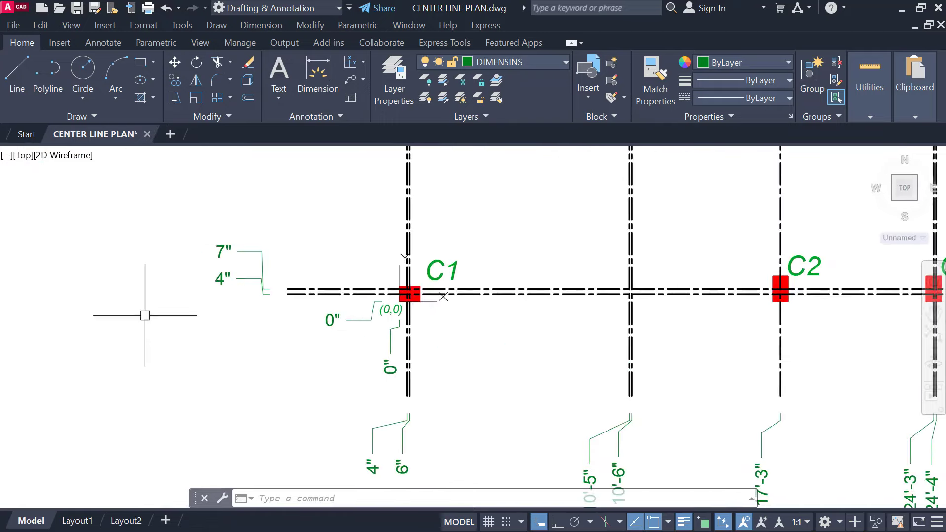
# Step: Follow the lower horizontal centre line of CENTER LINE PLAN from C1 through C2 and C3 to its end beyond C4
pyautogui.scroll(2, 288, 305)
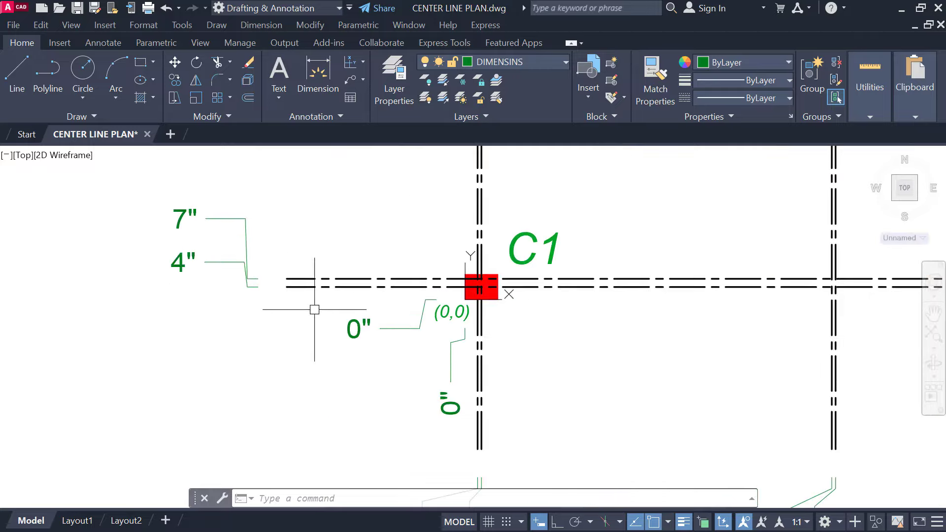
pyautogui.moveTo(307, 308); pyautogui.dragTo(286, 309, button='middle')
pyautogui.click(278, 287)
pyautogui.moveTo(505, 342); pyautogui.dragTo(338, 336, button='middle')
pyautogui.scroll(2, 301, 283)
pyautogui.scroll(-2, 265, 282)
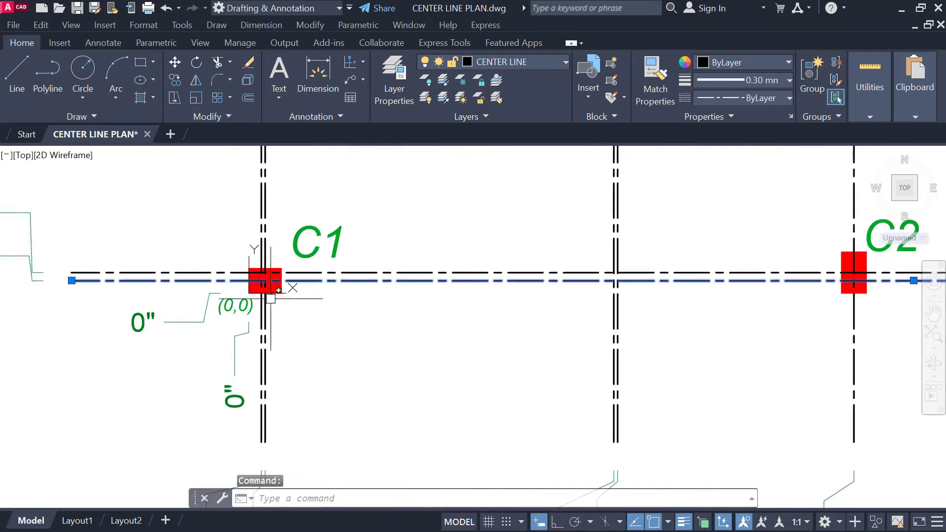
pyautogui.moveTo(486, 322); pyautogui.dragTo(192, 320, button='middle')
pyautogui.moveTo(665, 348); pyautogui.dragTo(346, 351, button='middle')
pyautogui.moveTo(837, 353); pyautogui.dragTo(430, 378, button='middle')
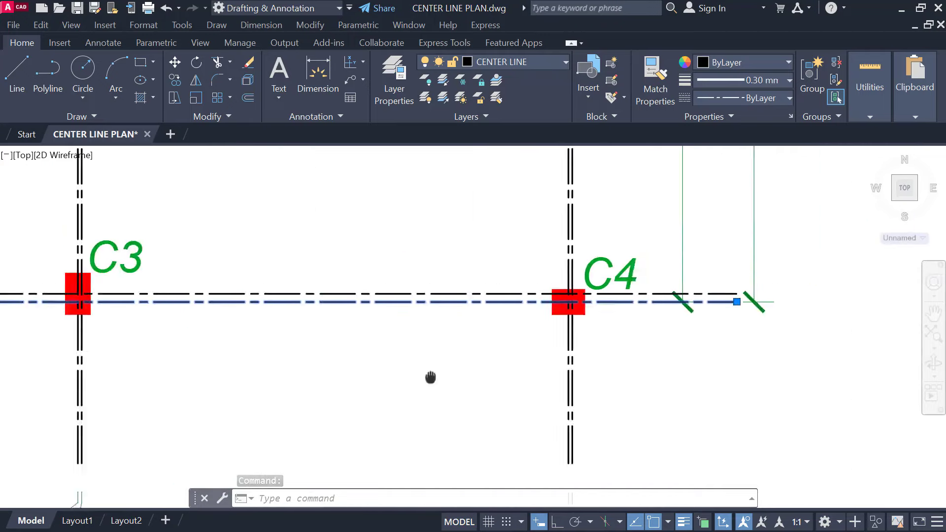
pyautogui.moveTo(557, 335); pyautogui.dragTo(448, 332, button='middle')
pyautogui.scroll(2, 489, 294)
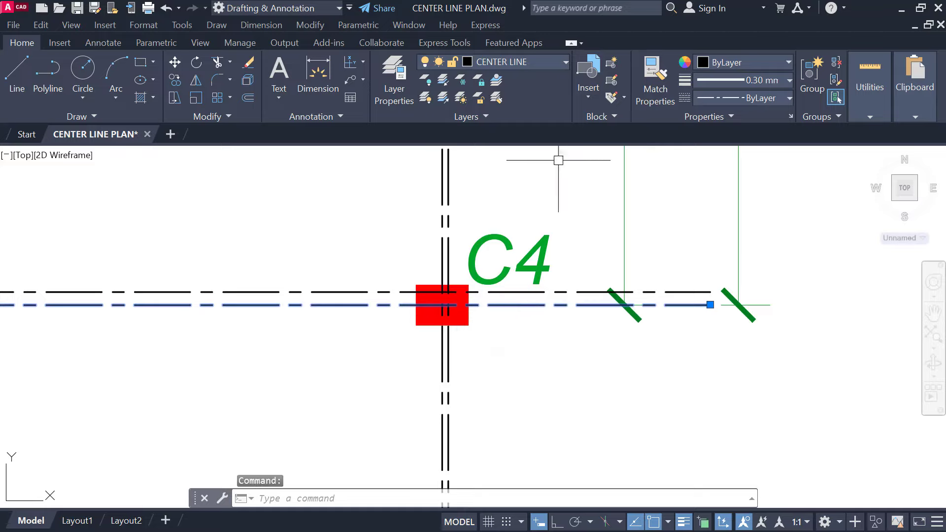
pyautogui.scroll(-3, 504, 272)
# Step: Move the 4" ordinate dimension text beside C1 further left, past the 7" dimension text
pyautogui.moveTo(504, 271); pyautogui.dragTo(799, 273, button='middle')
pyautogui.moveTo(219, 318); pyautogui.dragTo(632, 317, button='middle')
pyautogui.moveTo(159, 307); pyautogui.dragTo(359, 312, button='middle')
pyautogui.scroll(4, 344, 311)
pyautogui.press('Escape')
pyautogui.click(445, 252)
pyautogui.click(419, 247)
pyautogui.click(380, 248)
pyautogui.press('Escape')
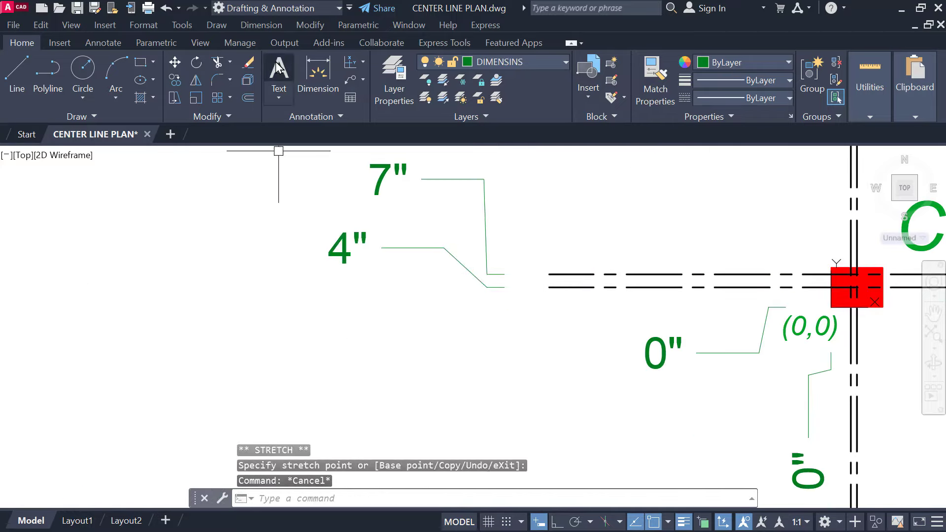
# Step: Add the multiline text C1,C4 in the empty area beyond the 7" and 4" dimension texts, with text height 1
pyautogui.click(279, 74)
pyautogui.click(99, 222)
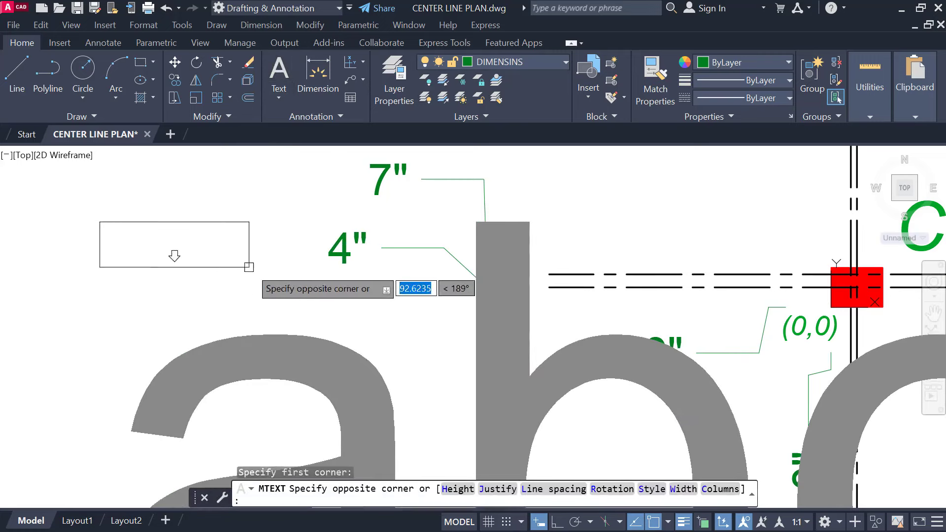
pyautogui.click(249, 266)
pyautogui.moveTo(234, 274); pyautogui.dragTo(397, 307, button='middle')
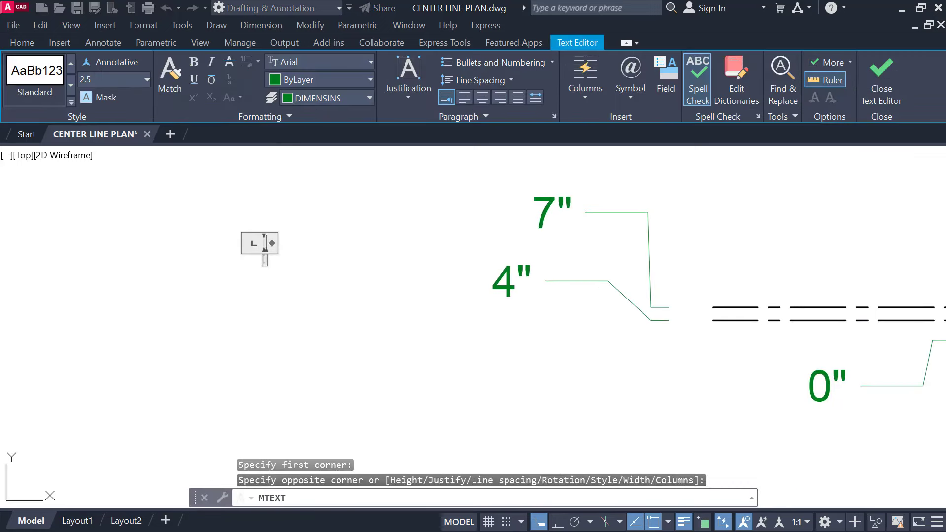
pyautogui.write('C1')
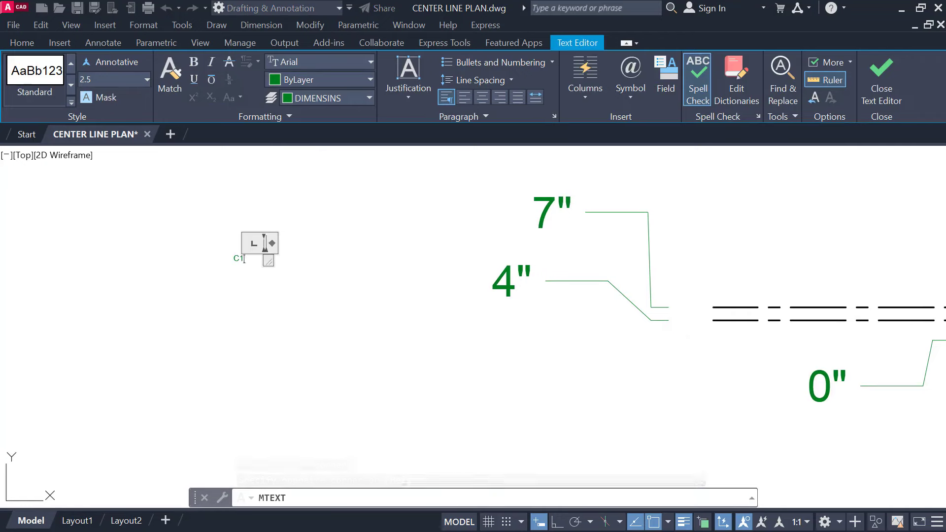
pyautogui.write(',C4')
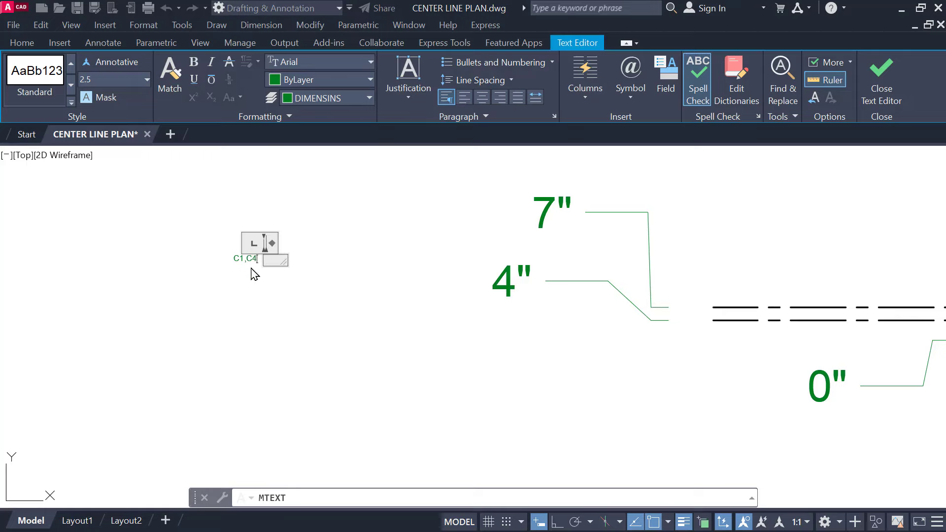
pyautogui.moveTo(285, 262); pyautogui.dragTo(351, 288)
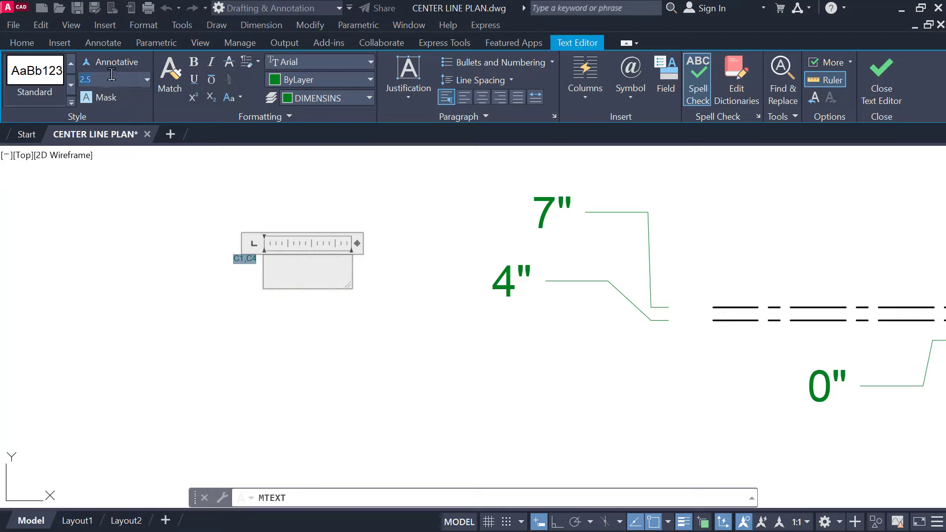
pyautogui.click(241, 315)
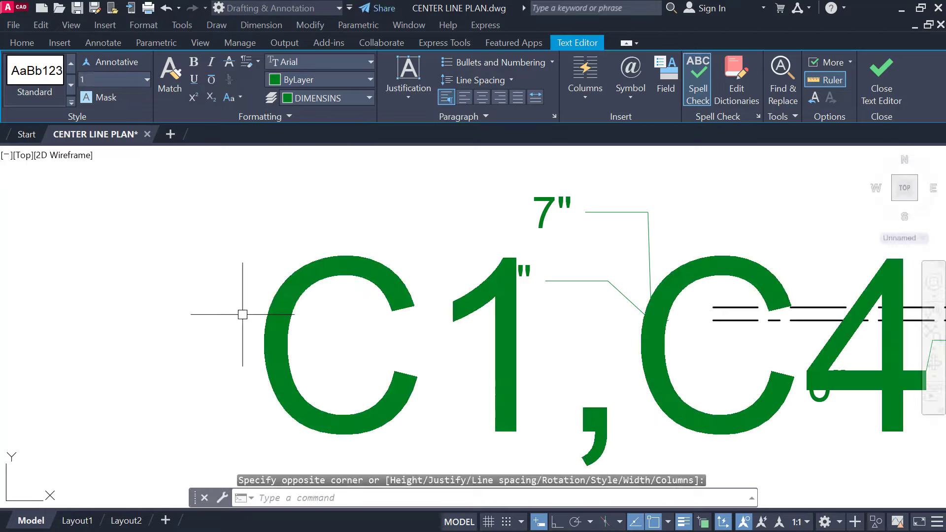
# Step: Shrink the frame of the C1,C4 text so it fits closely around the characters
pyautogui.scroll(-2, 241, 315)
pyautogui.doubleClick(307, 307)
pyautogui.moveTo(306, 308); pyautogui.dragTo(144, 191)
pyautogui.doubleClick(145, 192)
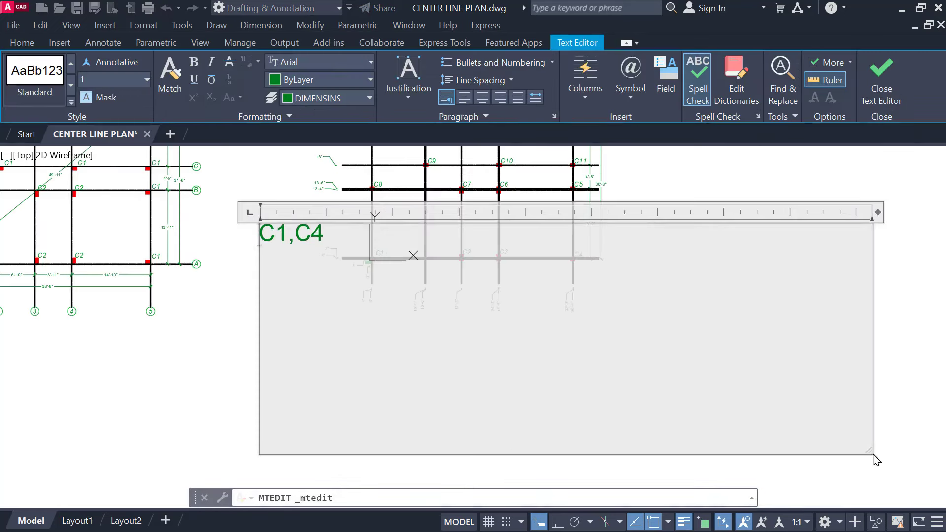
pyautogui.moveTo(874, 456); pyautogui.dragTo(328, 242)
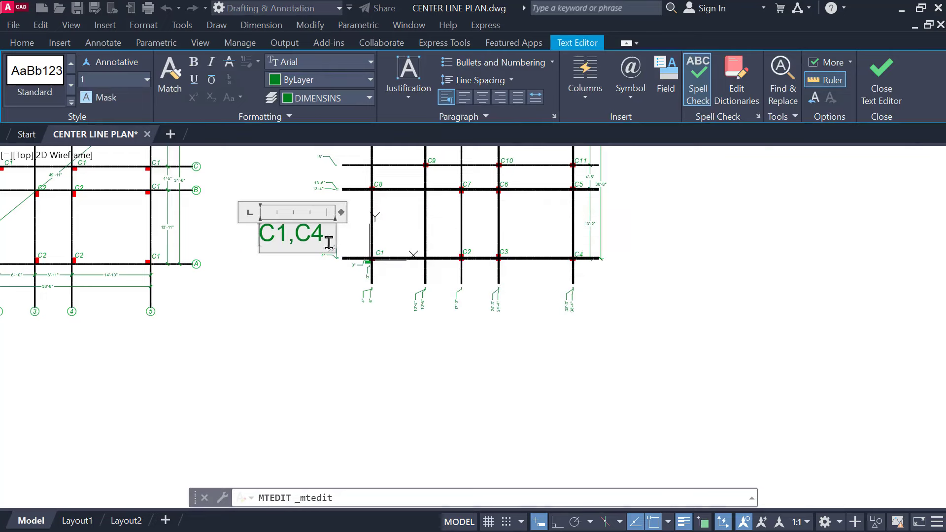
pyautogui.click(362, 236)
# Step: Set the text height of the C1,C4 label to 0.2
pyautogui.scroll(4, 298, 228)
pyautogui.doubleClick(305, 228)
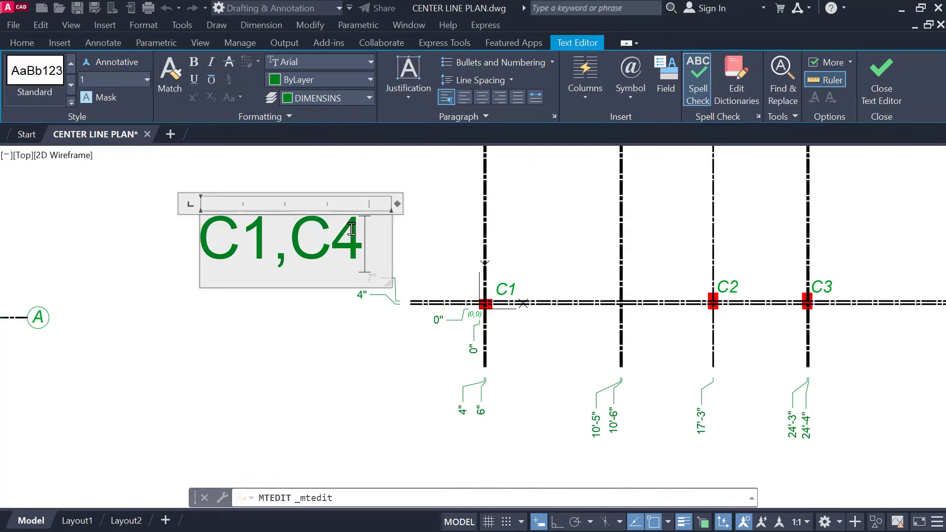
pyautogui.hotkey('ctrl', 'a')
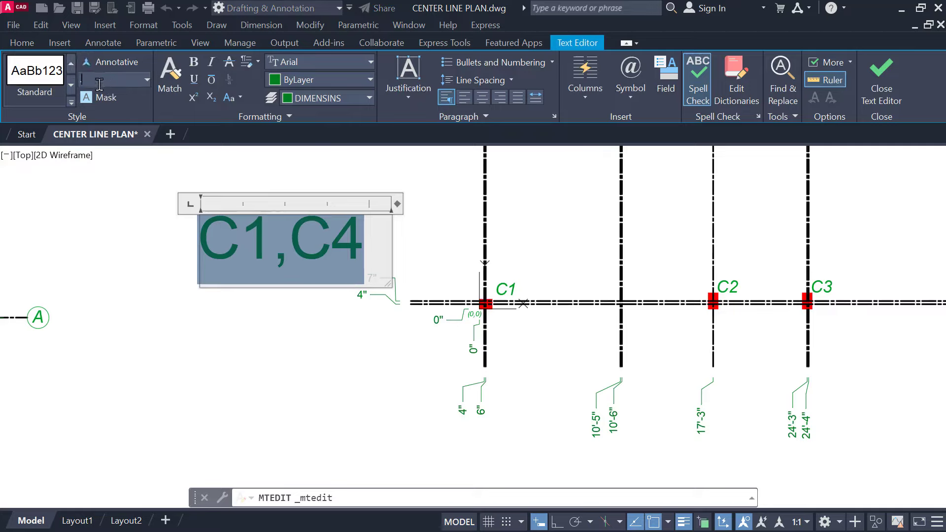
pyautogui.write('0.3')
pyautogui.press('Return')
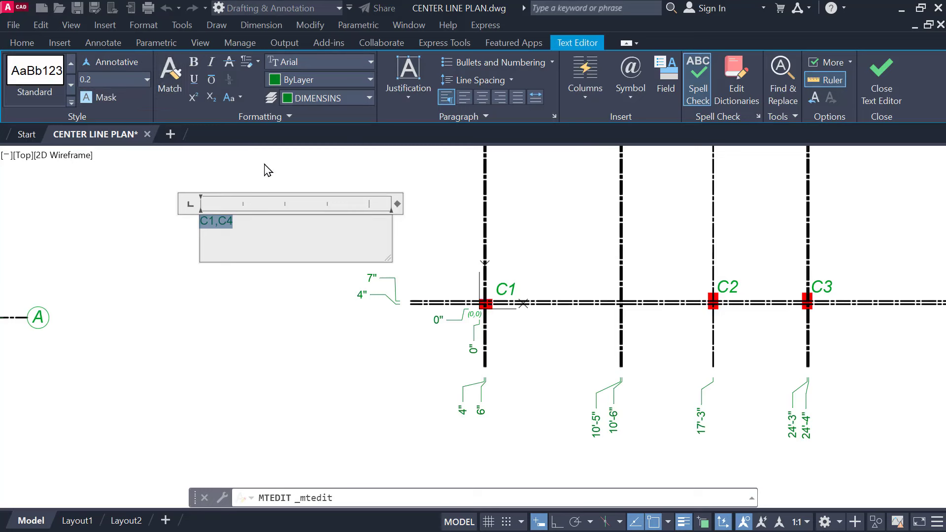
pyautogui.click(287, 179)
# Step: Move the C1,C4 label directly beside the 4" ordinate dimension text, in line with it
pyautogui.scroll(2, 288, 230)
pyautogui.click(205, 217)
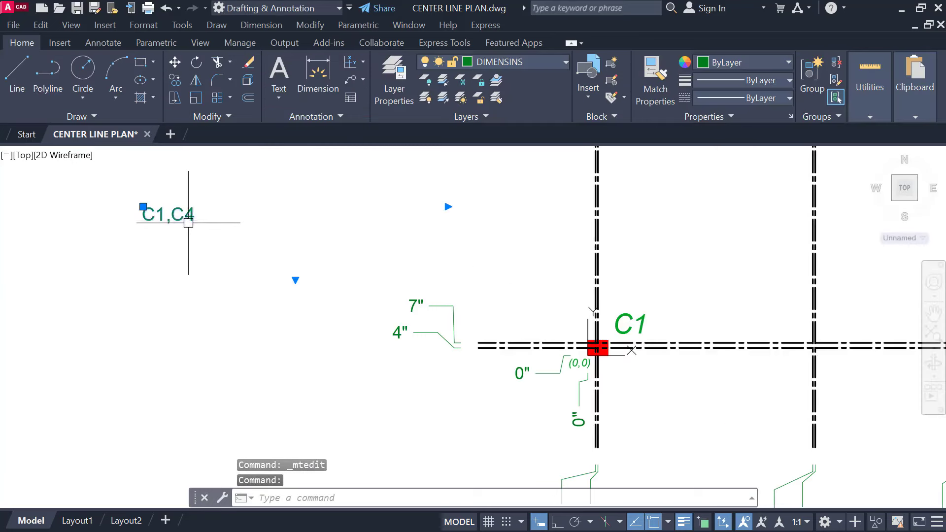
pyautogui.moveTo(189, 228)
pyautogui.mouseDown()
pyautogui.moveTo(374, 362)
pyautogui.moveTo(378, 339)
pyautogui.mouseUp()
# Step: Change the colour of the C1,C4 label to magenta
pyautogui.scroll(3, 379, 333)
pyautogui.click(508, 63)
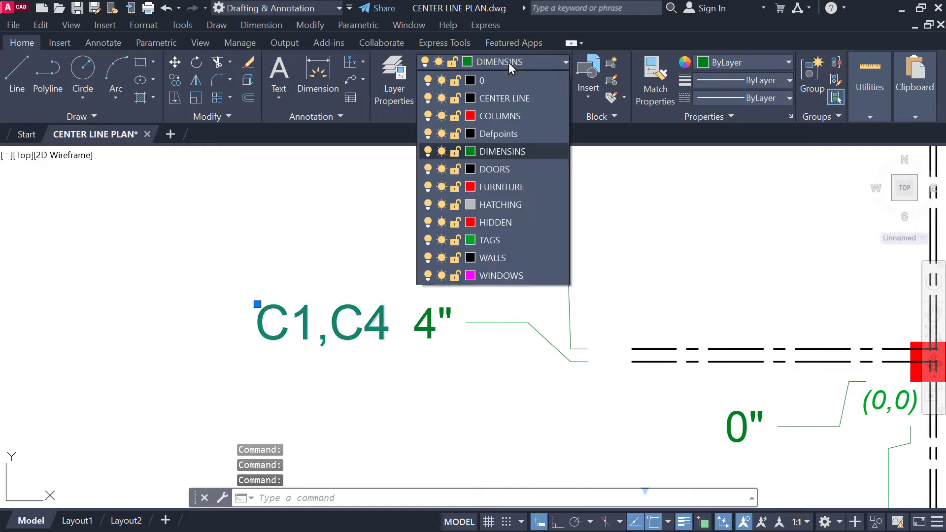
pyautogui.click(663, 194)
pyautogui.click(736, 68)
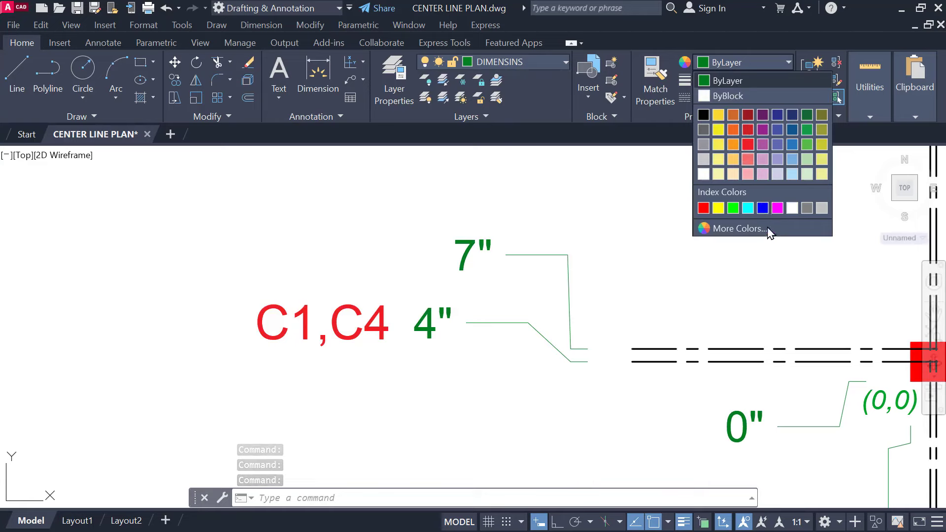
pyautogui.click(777, 209)
pyautogui.press('Escape')
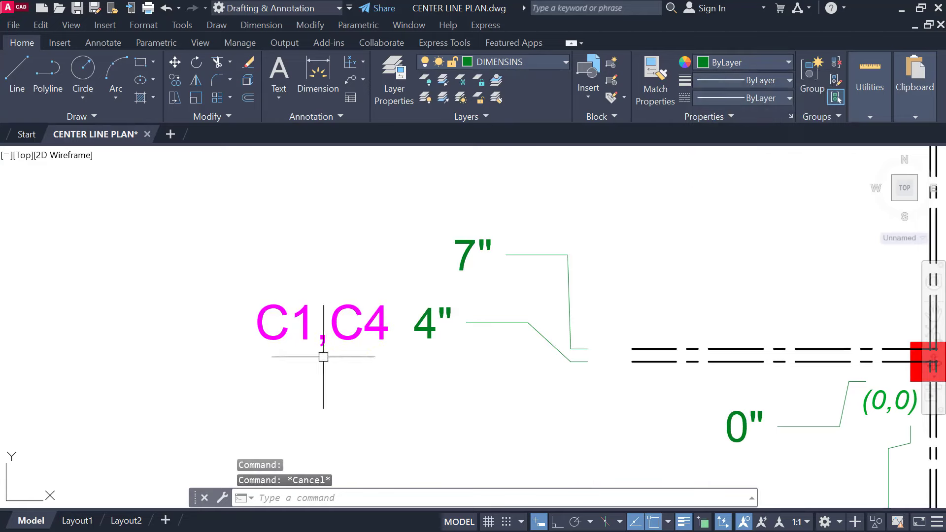
# Step: Examine the C1,C4 label beside the 4" ordinate and follow its centre line from column C1 to C4
pyautogui.moveTo(322, 355); pyautogui.dragTo(169, 338, button='middle')
pyautogui.scroll(2, 236, 360)
pyautogui.moveTo(236, 361); pyautogui.dragTo(299, 358, button='middle')
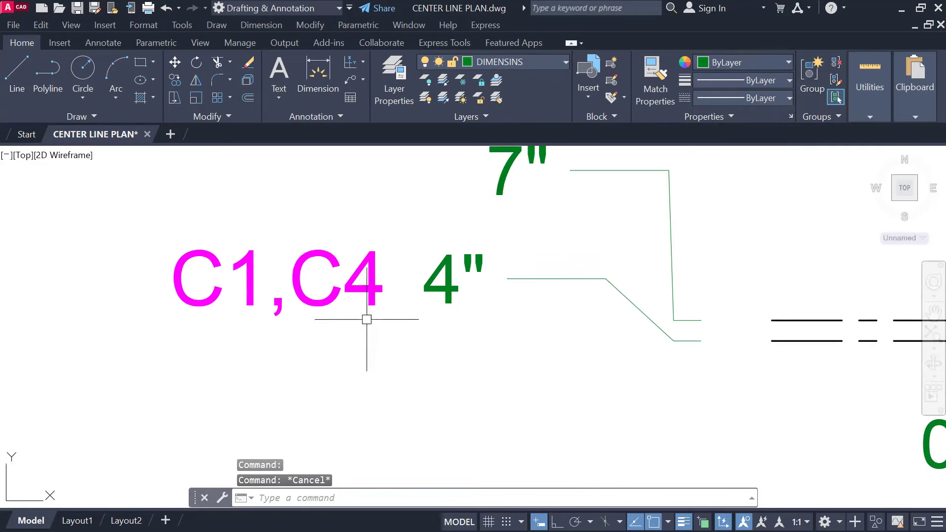
pyautogui.click(521, 282)
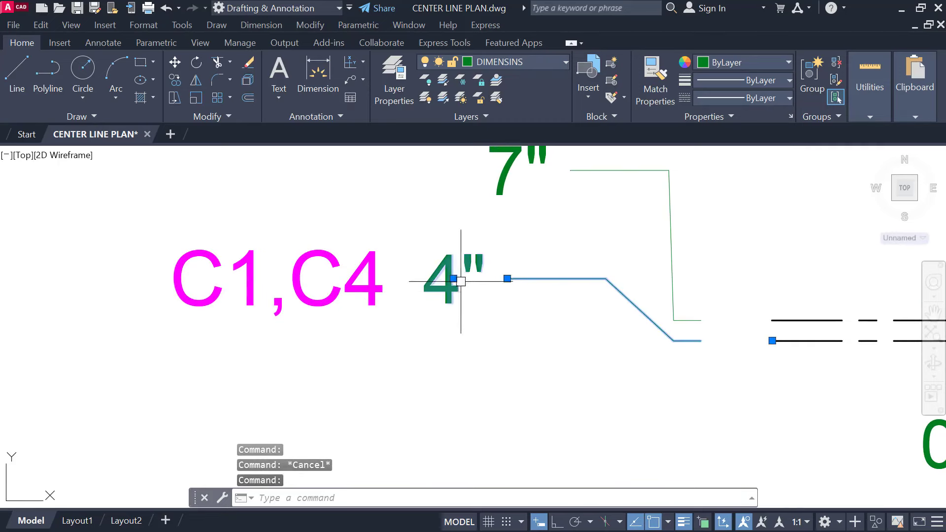
pyautogui.press('Escape')
pyautogui.scroll(-2, 435, 282)
pyautogui.moveTo(435, 282); pyautogui.dragTo(352, 274, button='middle')
pyautogui.scroll(2, 353, 274)
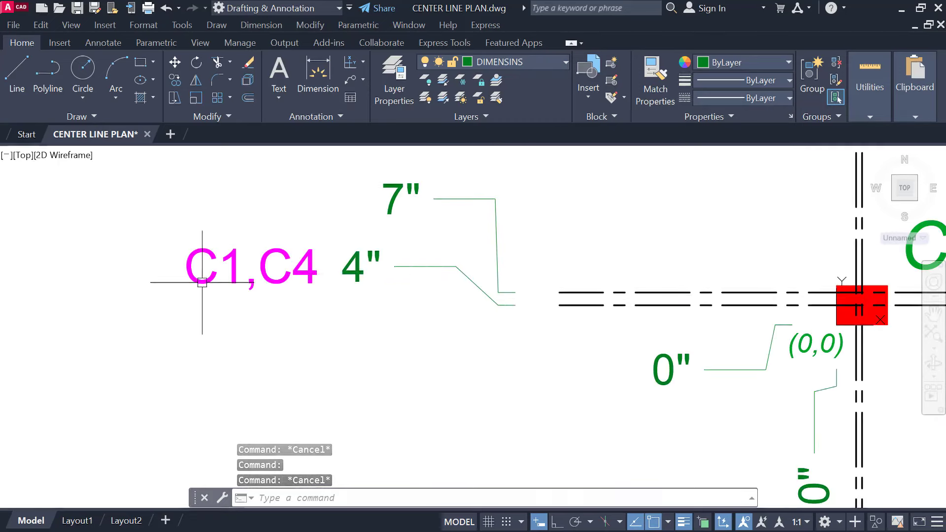
pyautogui.scroll(-4, 295, 269)
pyautogui.moveTo(829, 359); pyautogui.dragTo(235, 348, button='middle')
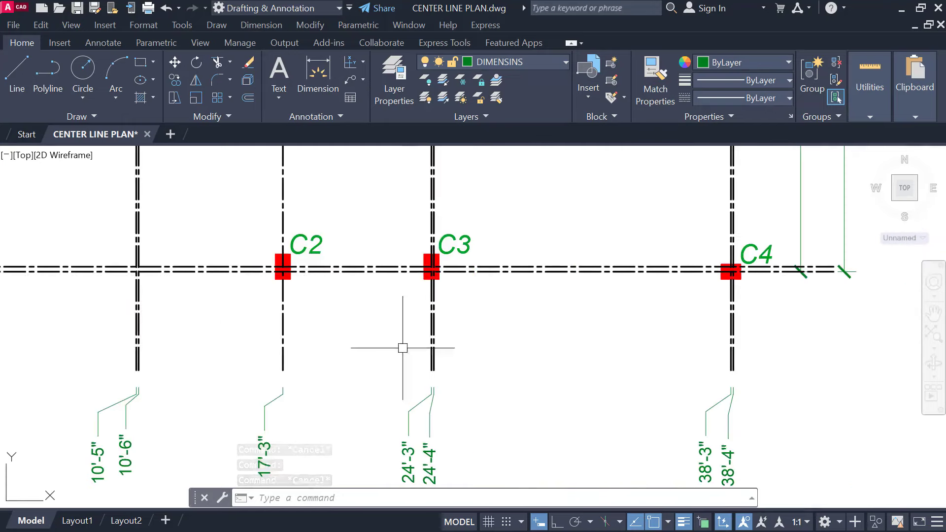
pyautogui.scroll(-2, 443, 347)
pyautogui.click(95, 274)
pyautogui.click(134, 314)
pyautogui.click(606, 257)
pyautogui.click(667, 327)
pyautogui.press('Escape')
# Step: Turn on the text frame for the magenta "C1,C4" label beside the 4" dimension
pyautogui.moveTo(39, 276); pyautogui.dragTo(303, 279, button='middle')
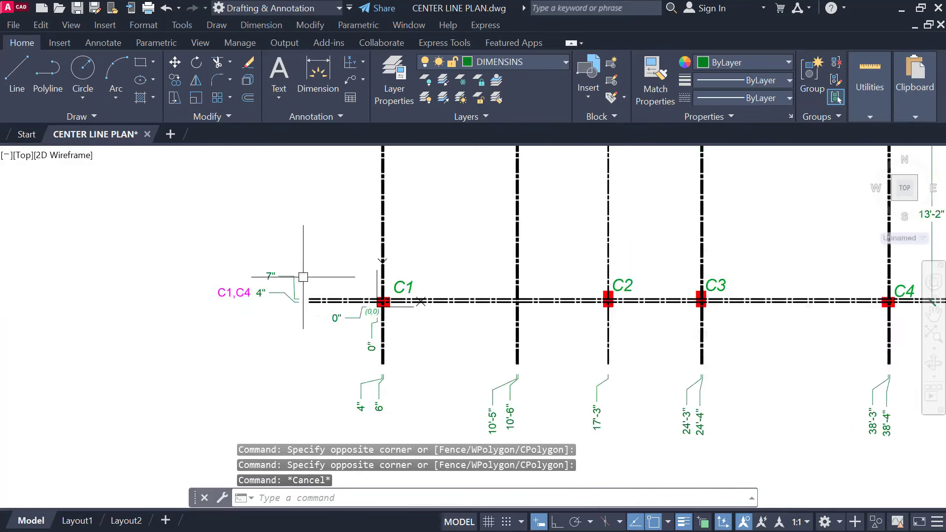
pyautogui.scroll(2, 302, 280)
pyautogui.moveTo(240, 376); pyautogui.dragTo(313, 358, button='middle')
pyautogui.scroll(2, 230, 314)
pyautogui.moveTo(260, 278); pyautogui.dragTo(427, 283, button='middle')
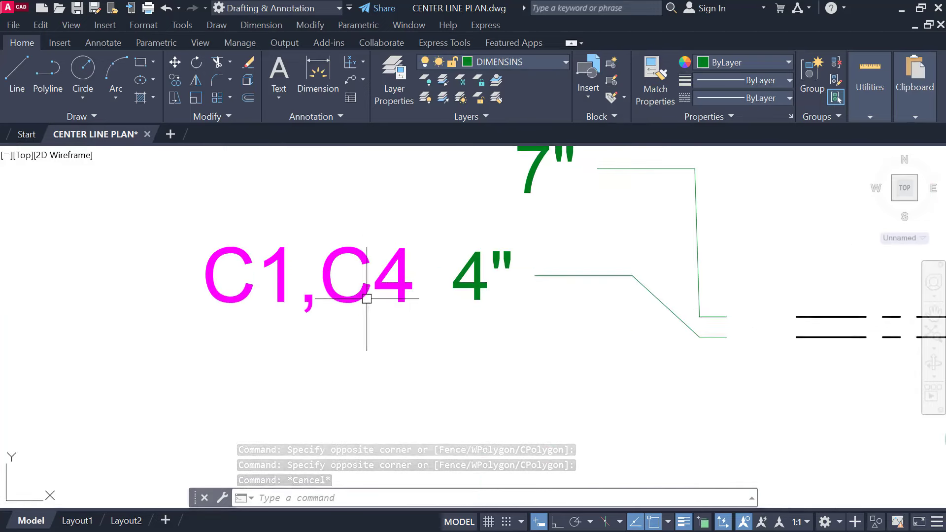
pyautogui.click(390, 283)
pyautogui.click(365, 293)
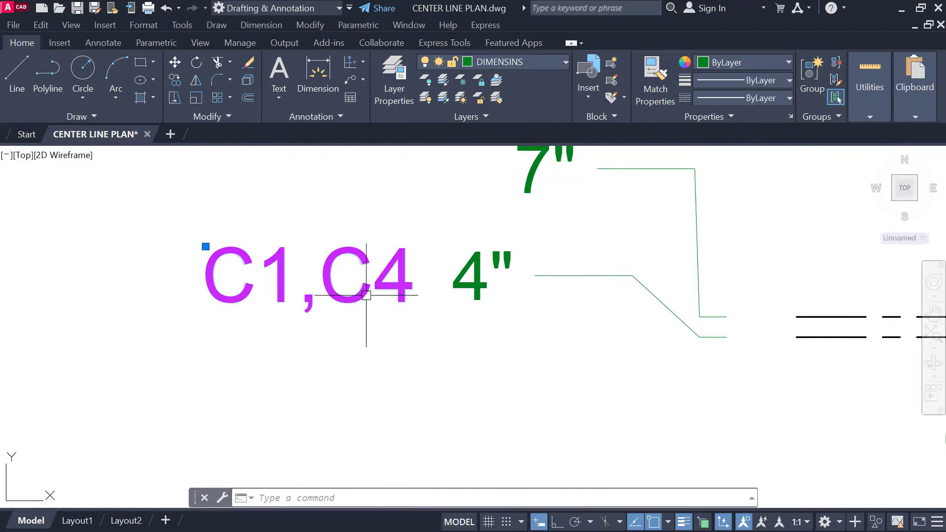
pyautogui.rightClick(439, 201)
pyautogui.click(492, 502)
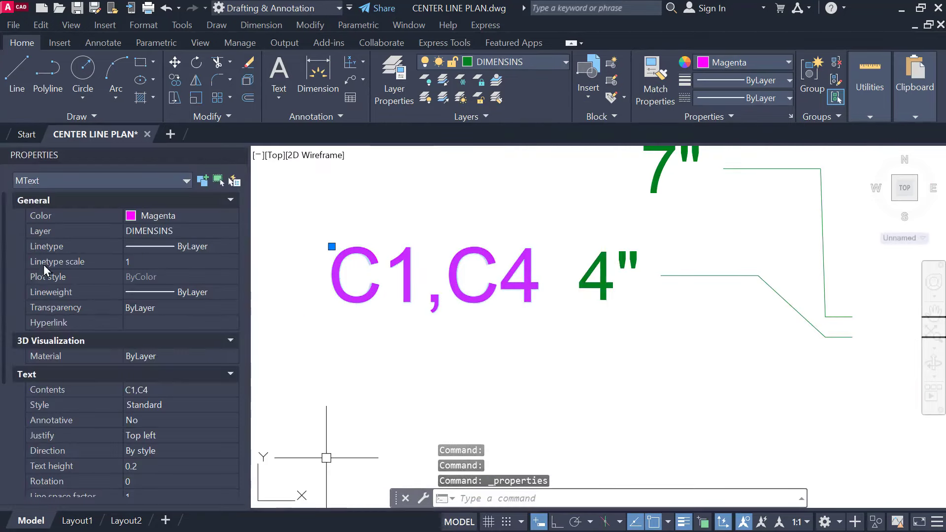
pyautogui.scroll(-5, 63, 270)
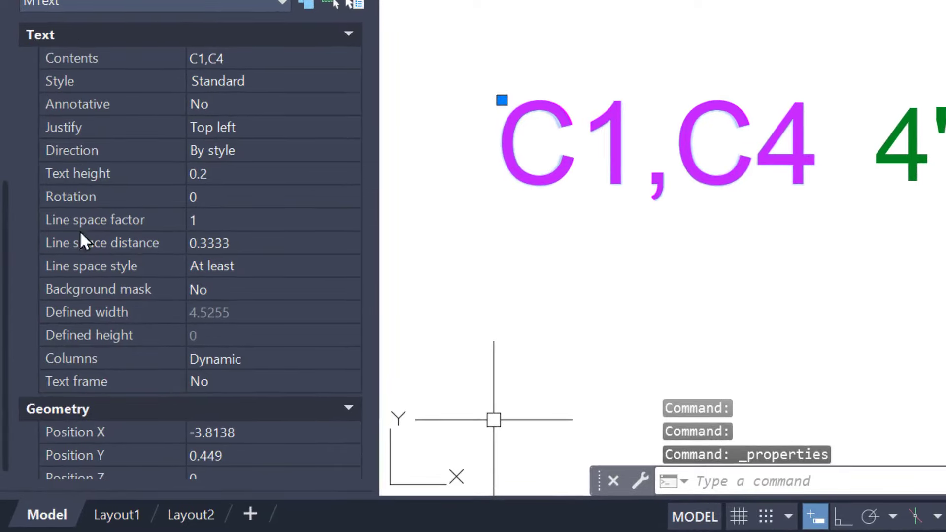
pyautogui.click(250, 382)
pyautogui.click(250, 380)
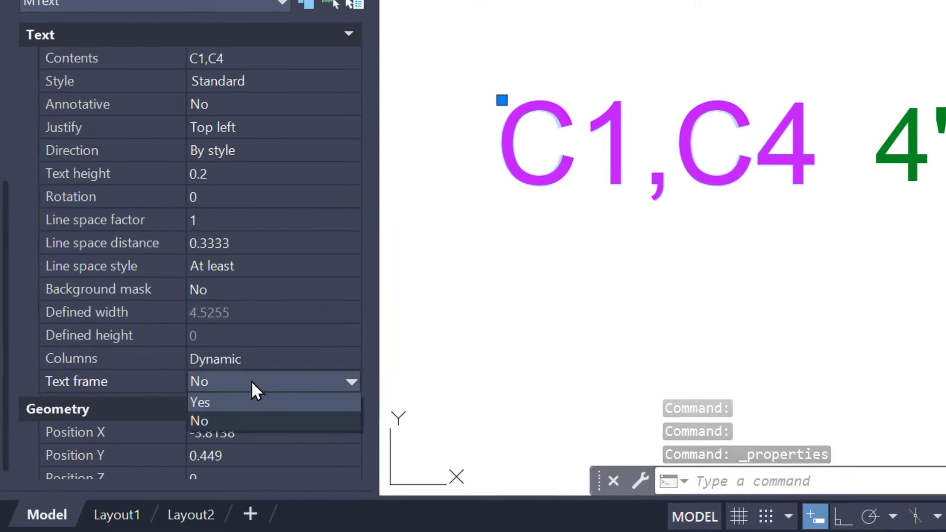
pyautogui.click(246, 401)
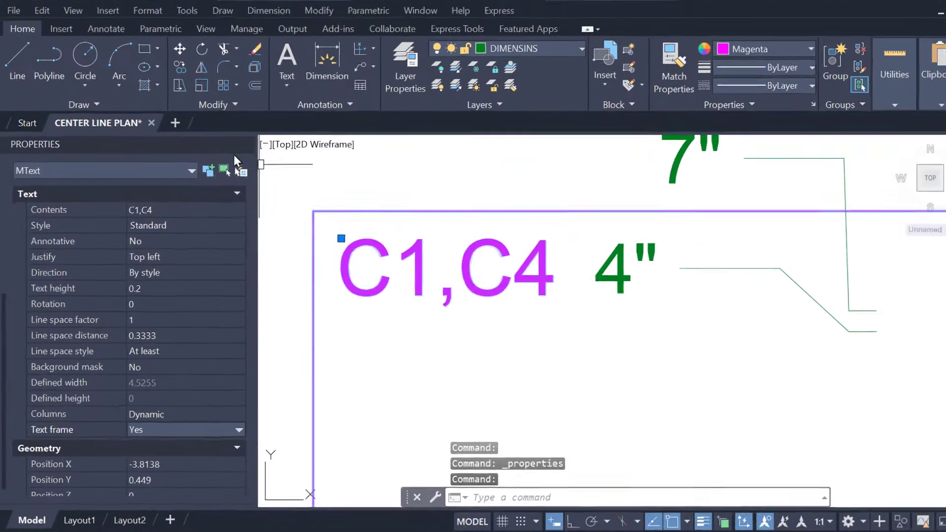
pyautogui.click(243, 144)
# Step: Shrink the width and height of the text frame so it fits closely around "C1,C4"
pyautogui.scroll(-3, 267, 165)
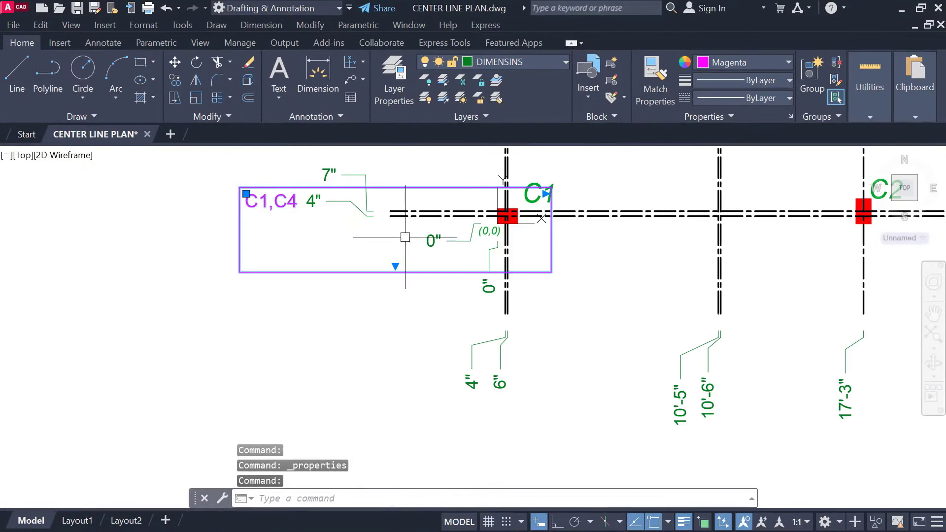
pyautogui.click(246, 193)
pyautogui.scroll(4, 288, 175)
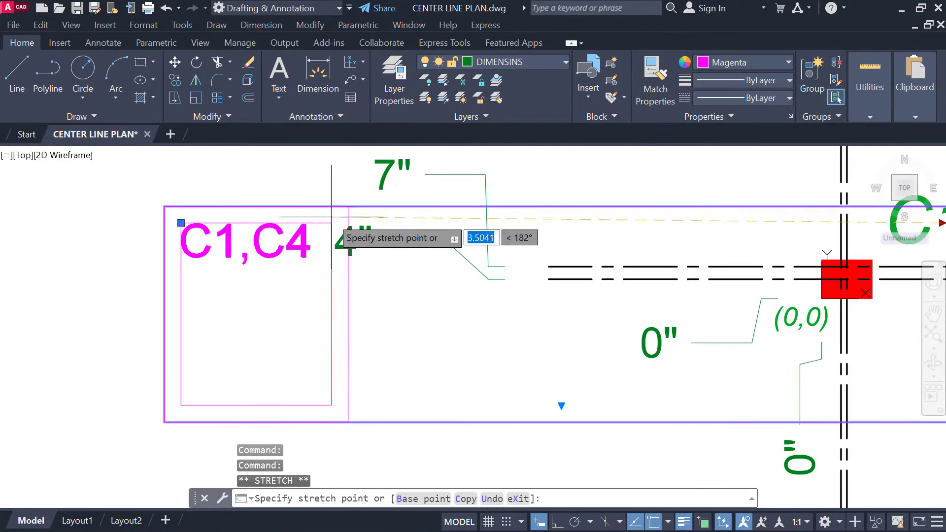
pyautogui.click(331, 280)
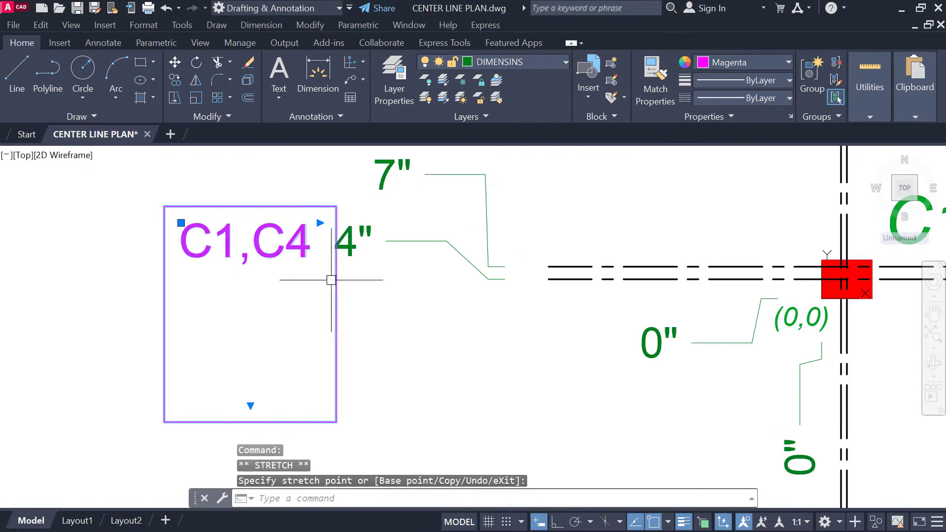
pyautogui.click(250, 404)
pyautogui.click(250, 264)
pyautogui.scroll(3, 251, 297)
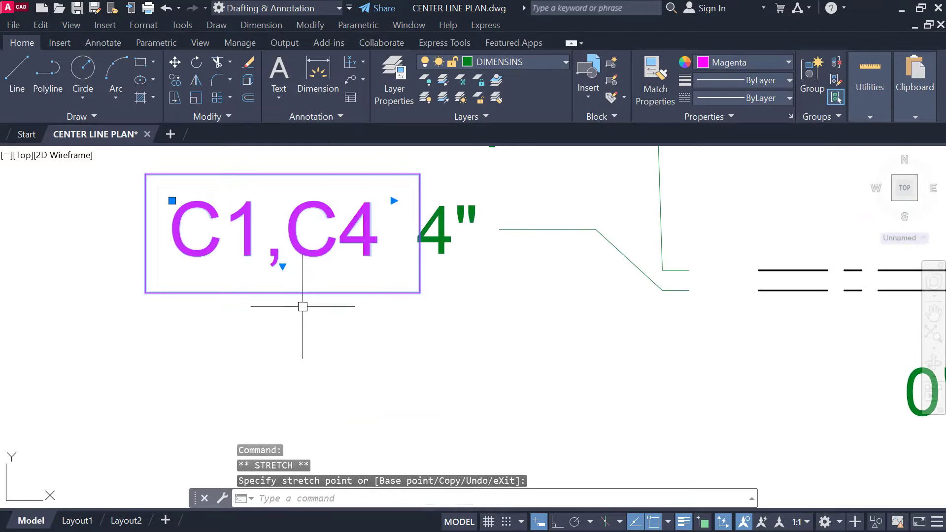
# Step: Move the framed "C1,C4" label away from the 4" dimension text so they do not overlap
pyautogui.click(405, 294)
pyautogui.moveTo(413, 293); pyautogui.dragTo(388, 294)
pyautogui.scroll(-2, 393, 297)
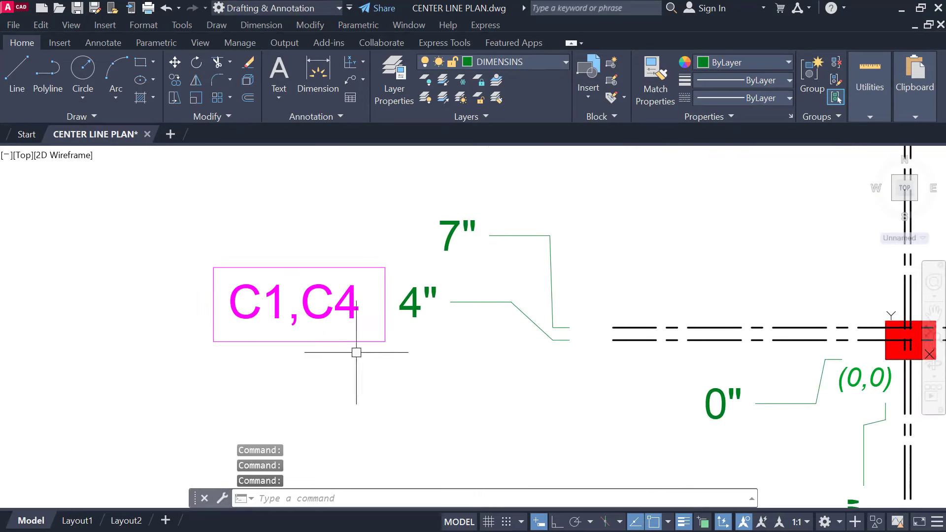
# Step: Set the text height of the framed "C1,C4" label to 0.15
pyautogui.click(354, 321)
pyautogui.doubleClick(355, 315)
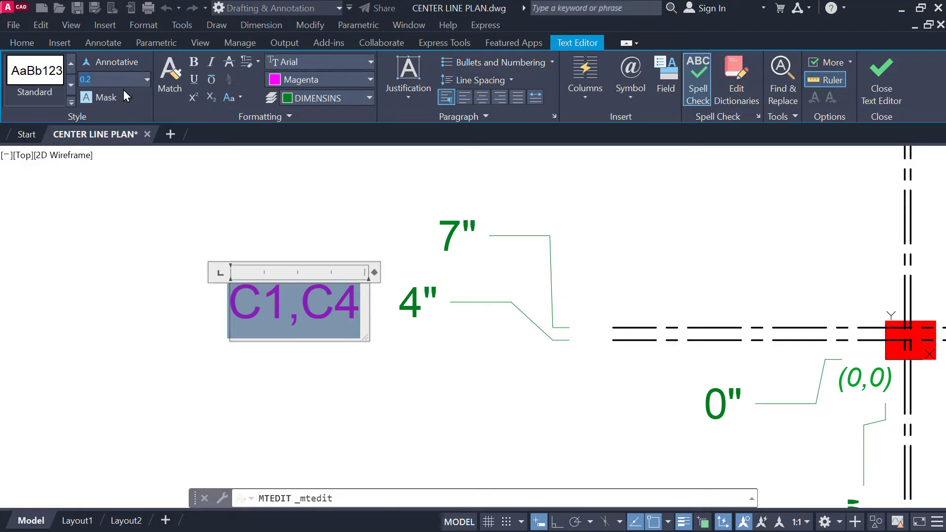
pyautogui.write('.15')
pyautogui.press('Return')
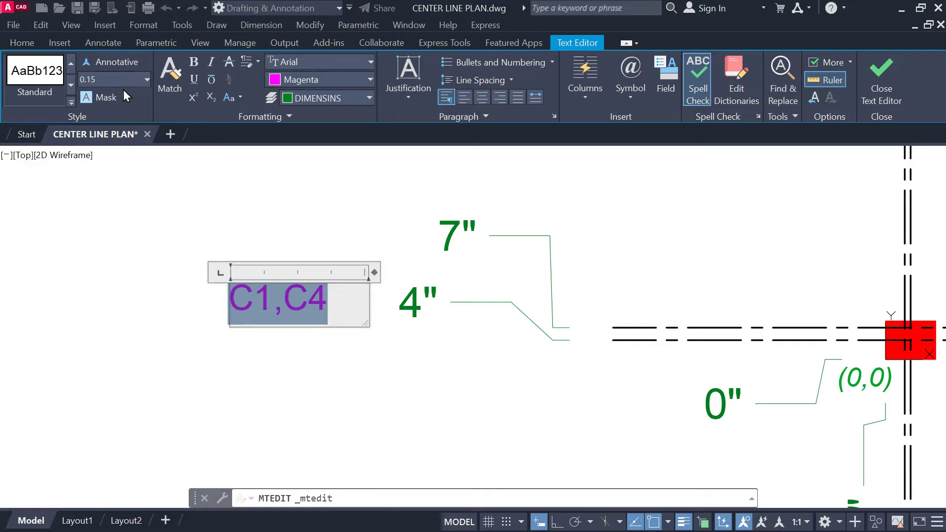
pyautogui.click(219, 372)
pyautogui.scroll(2, 314, 319)
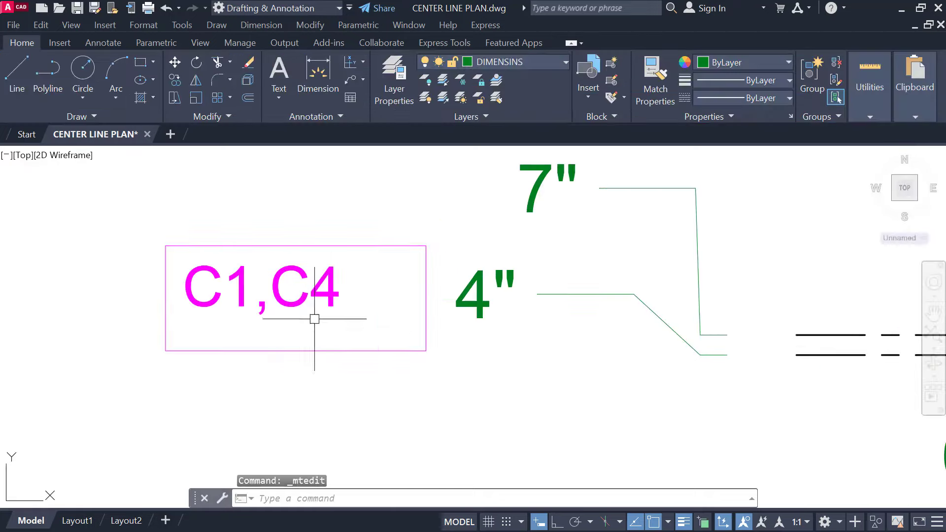
# Step: Tighten the frame around the "C1,C4" text and move the label close beside the 4" dimension
pyautogui.click(356, 351)
pyautogui.click(406, 265)
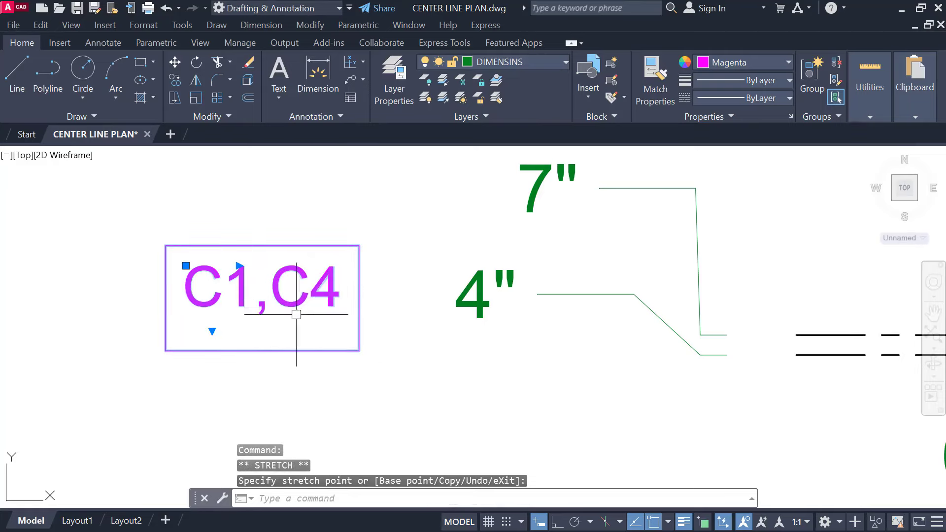
pyautogui.click(213, 334)
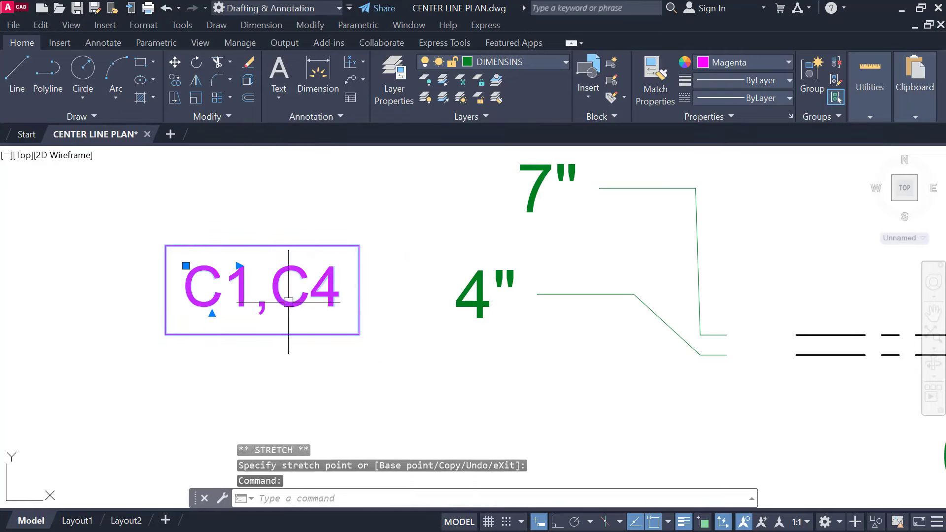
pyautogui.moveTo(289, 308); pyautogui.dragTo(358, 319)
pyautogui.click(286, 300)
pyautogui.moveTo(419, 332); pyautogui.dragTo(370, 349, button='middle')
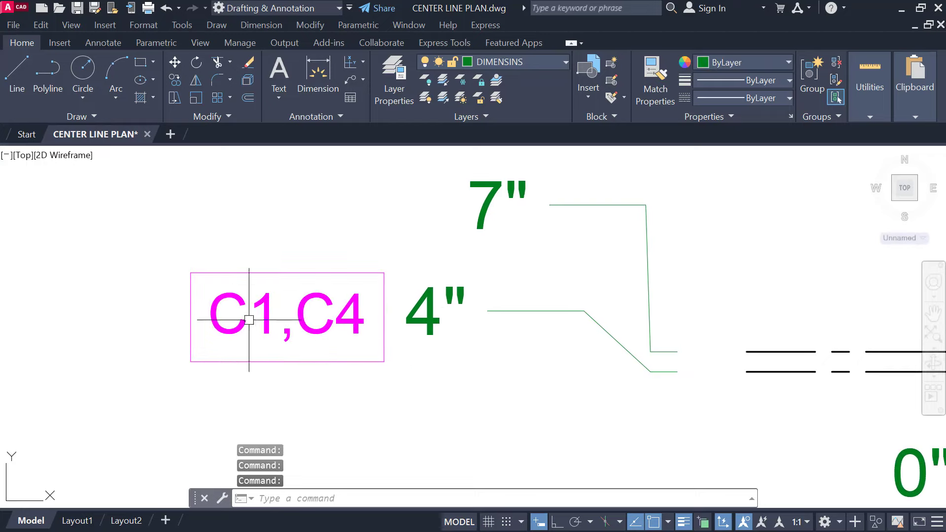
# Step: Copy the framed "C1,C4" label beside the 7" dimension
pyautogui.click(338, 360)
pyautogui.write('CO')
pyautogui.press('Return')
pyautogui.click(263, 342)
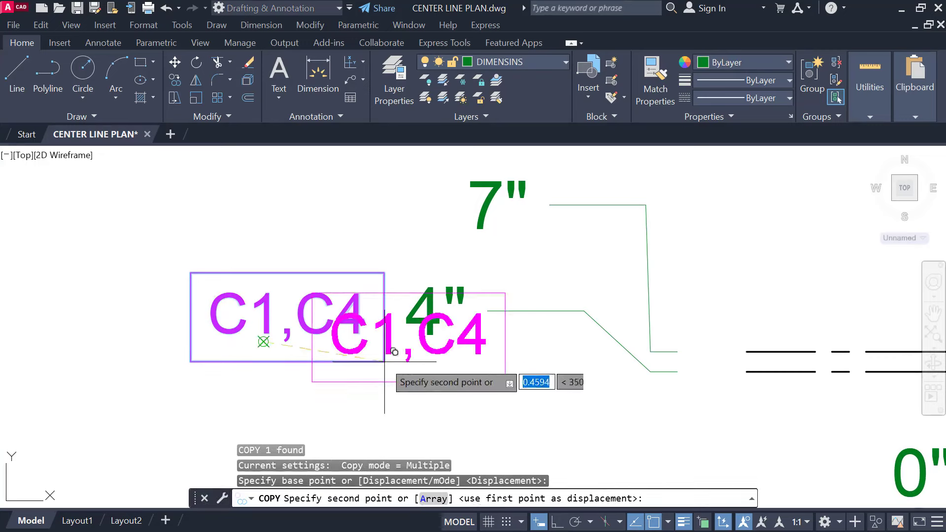
pyautogui.moveTo(426, 224); pyautogui.dragTo(395, 276, button='middle')
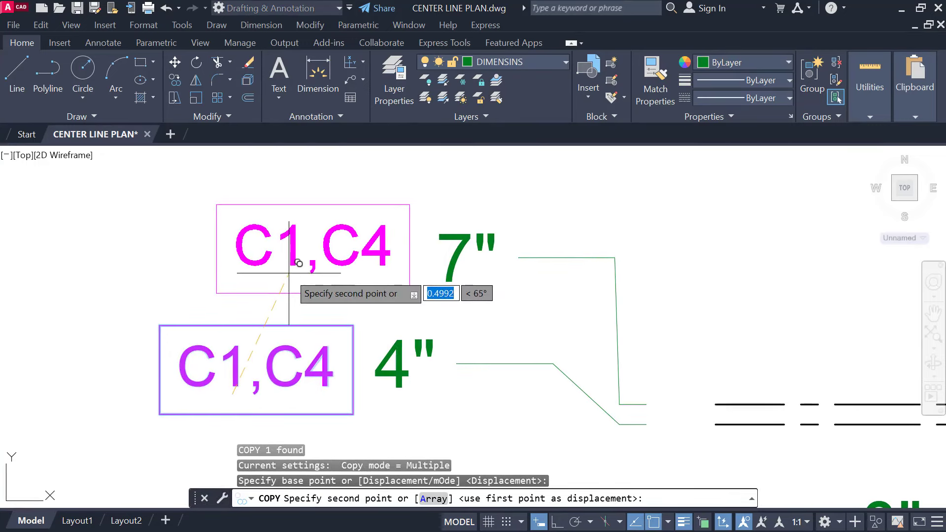
pyautogui.click(297, 264)
# Step: Place further copies of the label beside the 13'-4" and 13'-6" dimensions
pyautogui.scroll(-2, 297, 264)
pyautogui.moveTo(297, 264); pyautogui.dragTo(303, 370, button='middle')
pyautogui.scroll(-2, 315, 264)
pyautogui.moveTo(315, 264); pyautogui.dragTo(291, 365, button='middle')
pyautogui.scroll(1, 286, 286)
pyautogui.moveTo(263, 286); pyautogui.dragTo(283, 373, button='middle')
pyautogui.scroll(1, 226, 207)
pyautogui.moveTo(226, 207); pyautogui.dragTo(249, 324, button='middle')
pyautogui.click(254, 294)
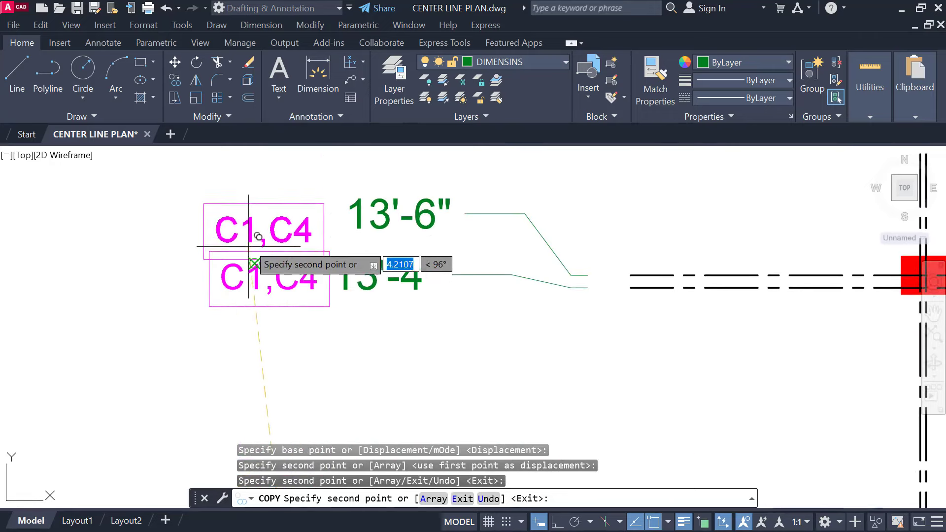
pyautogui.click(266, 227)
# Step: Place copies of the label beside the 18' and 31'-1" dimensions, then end the copying
pyautogui.moveTo(269, 193); pyautogui.dragTo(273, 413, button='middle')
pyautogui.scroll(-1, 273, 414)
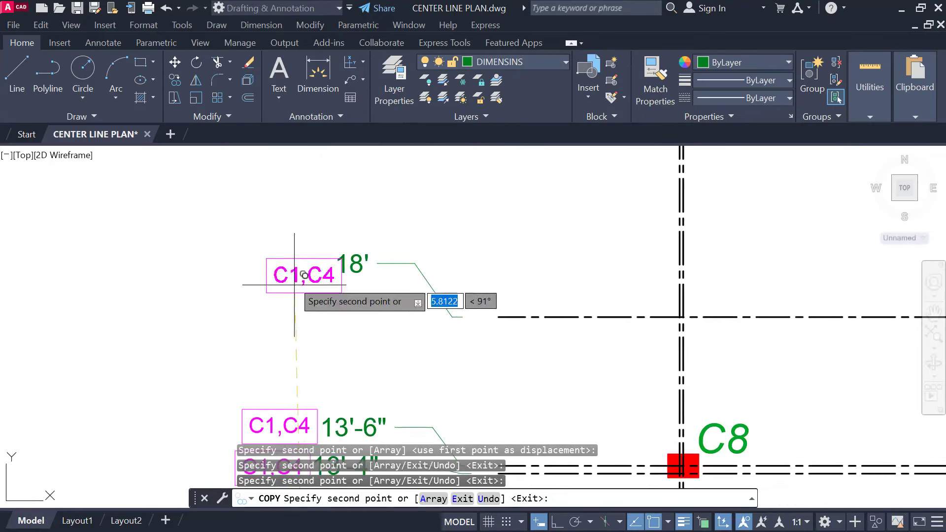
pyautogui.click(285, 271)
pyautogui.scroll(-1, 290, 255)
pyautogui.moveTo(290, 255); pyautogui.dragTo(292, 374, button='middle')
pyautogui.moveTo(299, 228); pyautogui.dragTo(299, 332, button='middle')
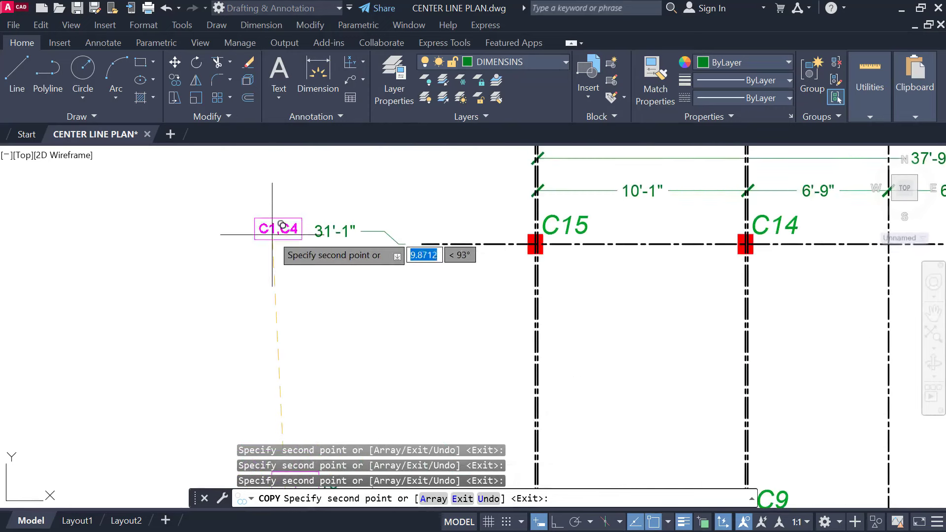
pyautogui.scroll(1, 276, 238)
pyautogui.click(284, 236)
pyautogui.scroll(-3, 268, 262)
pyautogui.moveTo(338, 290); pyautogui.dragTo(332, 126, button='middle')
pyautogui.scroll(1, 365, 377)
pyautogui.moveTo(364, 376); pyautogui.dragTo(348, 292, button='middle')
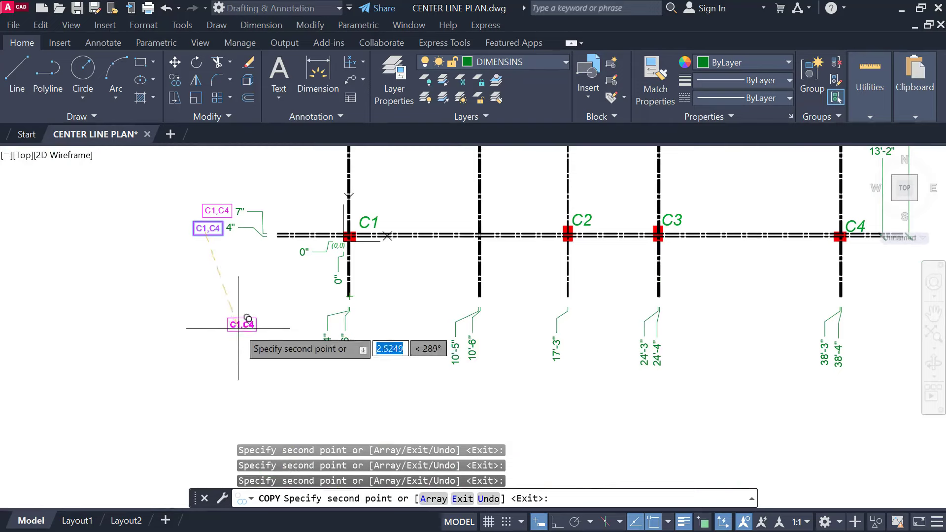
pyautogui.press('Escape')
# Step: Copy the framed label from beside the horizontal 4" dimension to below the vertical 4" and 6" dimensions under column C1
pyautogui.scroll(2, 247, 256)
pyautogui.click(178, 201)
pyautogui.scroll(-2, 225, 249)
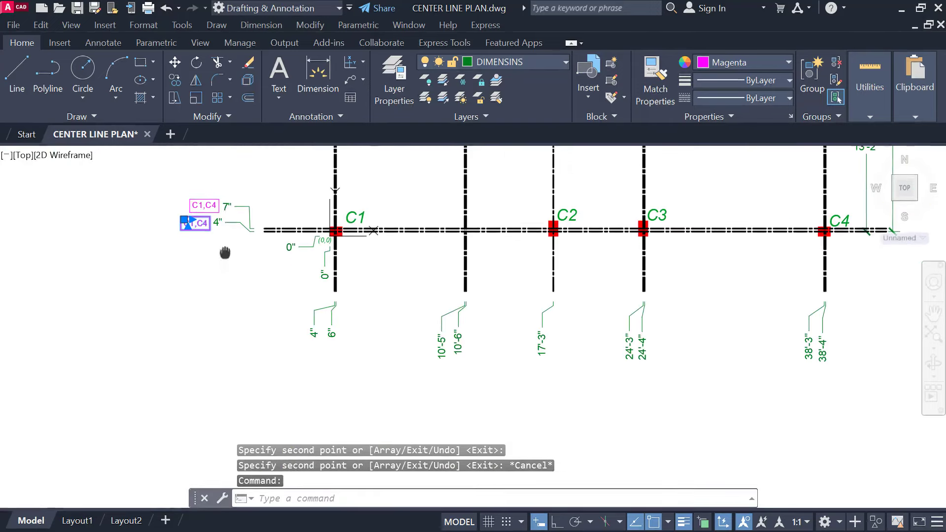
pyautogui.press('Return')
pyautogui.click(191, 226)
pyautogui.moveTo(301, 379); pyautogui.dragTo(289, 321, button='middle')
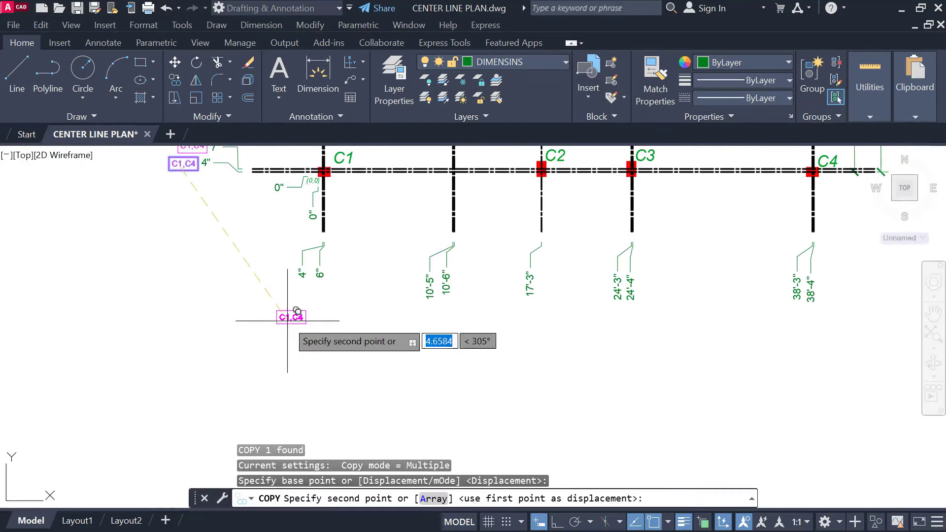
pyautogui.scroll(2, 289, 322)
pyautogui.click(285, 287)
pyautogui.press('Escape')
# Step: Rotate the copied label with Ortho on so its text reads vertically upward
pyautogui.scroll(3, 298, 309)
pyautogui.click(316, 256)
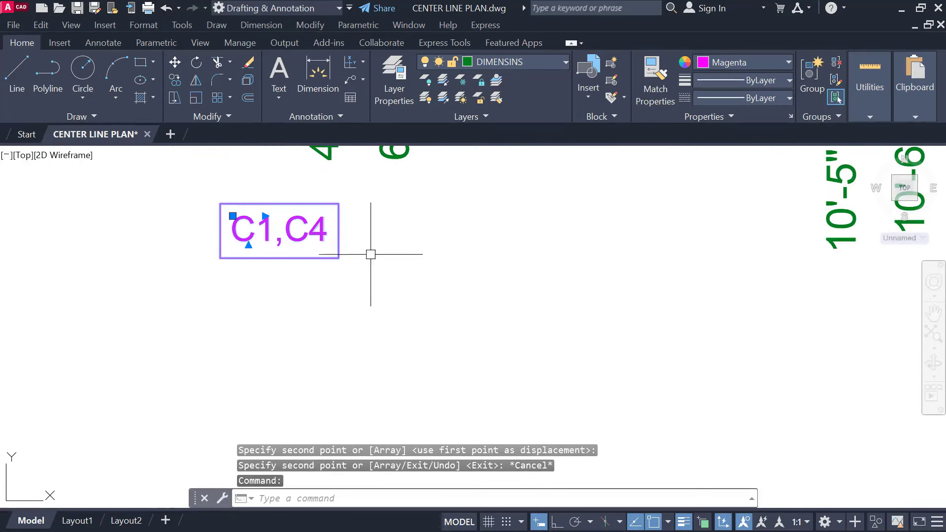
pyautogui.press('Return')
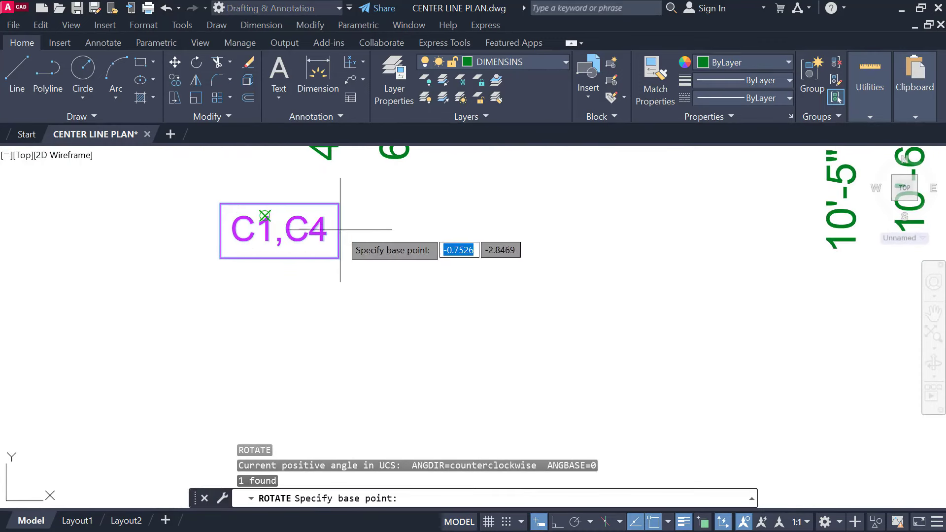
pyautogui.click(265, 216)
pyautogui.press('F5')
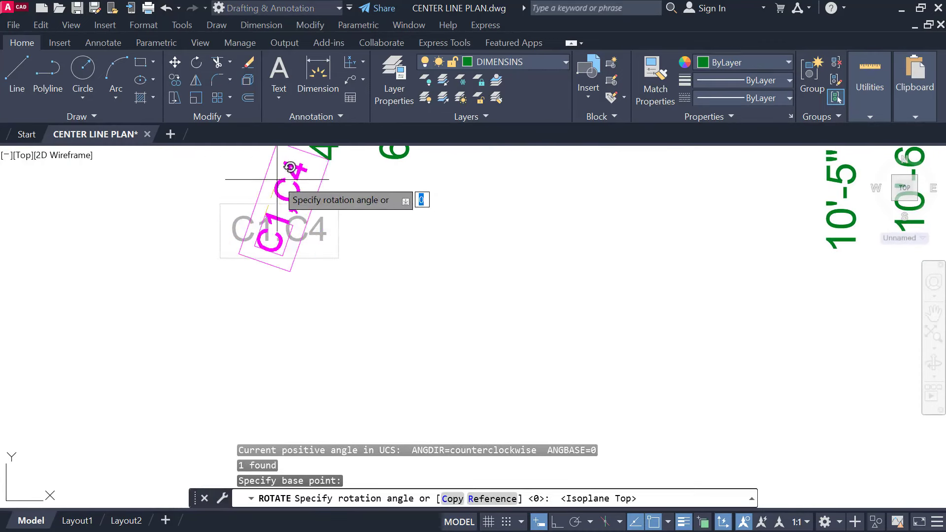
pyautogui.press('F8')
pyautogui.click(259, 190)
# Step: Move the rotated "C1,C4" label directly beneath the vertical 4" dimension
pyautogui.click(308, 232)
pyautogui.moveTo(313, 230); pyautogui.dragTo(350, 268)
pyautogui.moveTo(352, 269); pyautogui.dragTo(295, 327, button='middle')
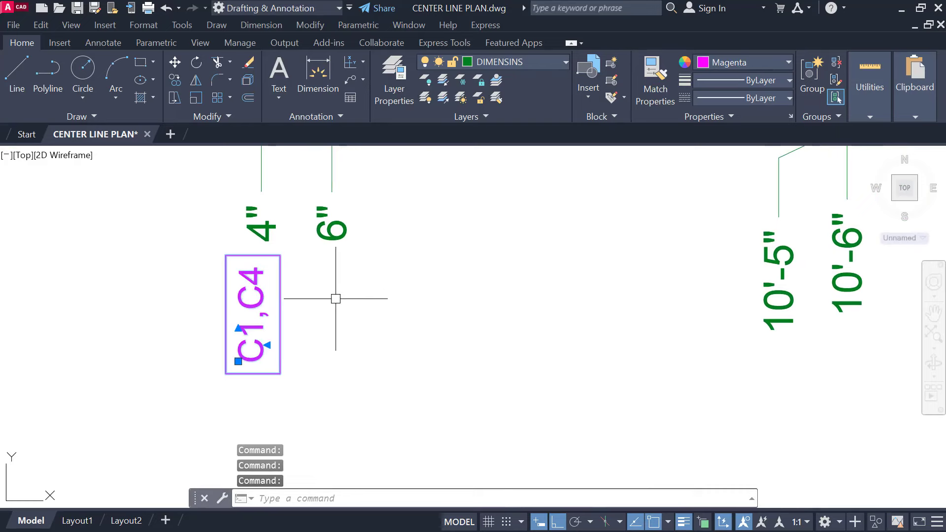
# Step: Copy the vertical label straight across to beneath the 6" dimension
pyautogui.write('CO')
pyautogui.press('Return')
pyautogui.click(293, 274)
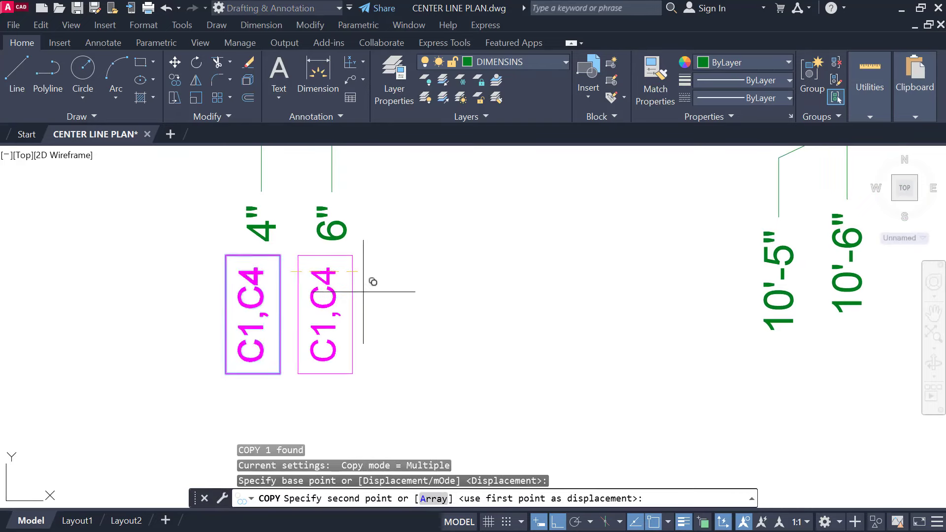
pyautogui.click(364, 291)
# Step: Turn Ortho off and place copies of the vertical label beneath the 10'-5" and 10'-6" dimensions
pyautogui.moveTo(517, 306); pyautogui.dragTo(251, 255, button='middle')
pyautogui.press('F8')
pyautogui.scroll(-1, 430, 323)
pyautogui.moveTo(430, 323); pyautogui.dragTo(351, 285, button='middle')
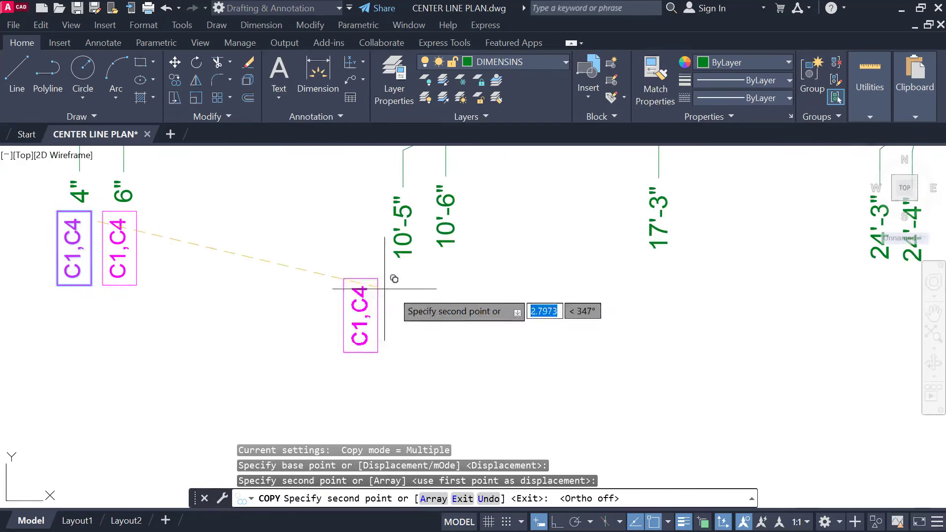
pyautogui.click(427, 280)
pyautogui.click(473, 267)
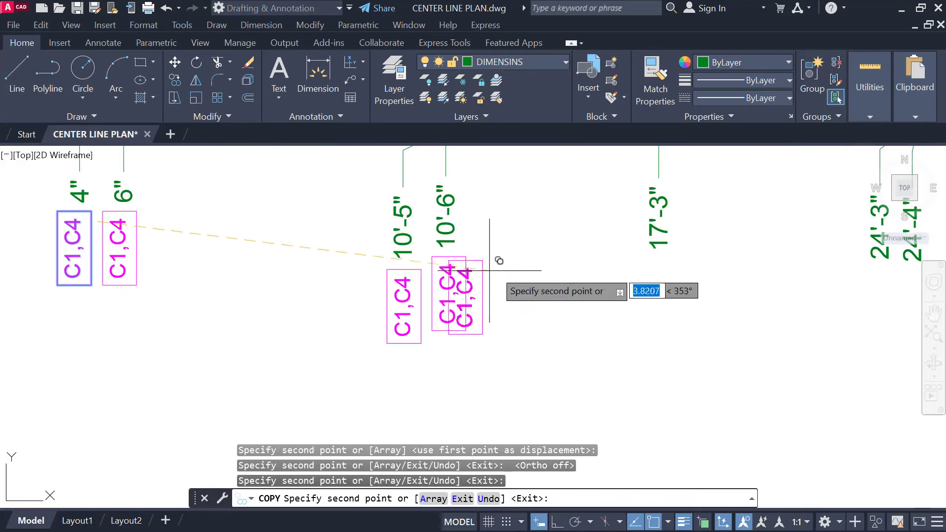
# Step: Place copies of the vertical label beneath the 17'-3", 24'-3" and 24'-4" dimensions
pyautogui.moveTo(649, 272); pyautogui.dragTo(538, 271, button='middle')
pyautogui.click(576, 264)
pyautogui.moveTo(792, 272); pyautogui.dragTo(281, 276, button='middle')
pyautogui.click(650, 271)
pyautogui.click(688, 270)
# Step: Place copies of the vertical label beneath the 38'-3" and 38'-4" dimensions and end the copying
pyautogui.scroll(-1, 686, 294)
pyautogui.scroll(2, 545, 279)
pyautogui.click(544, 282)
pyautogui.click(577, 283)
pyautogui.press('Escape')
pyautogui.scroll(-3, 587, 281)
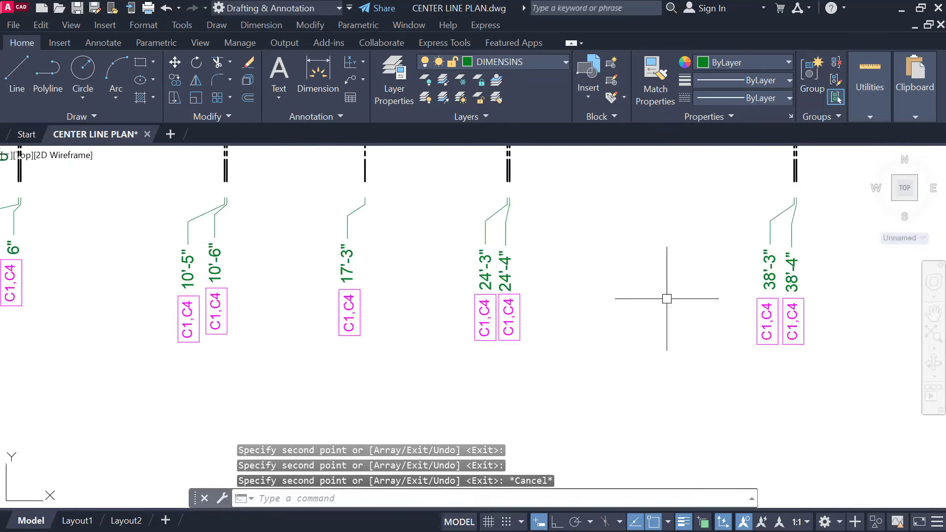
pyautogui.scroll(4, 536, 283)
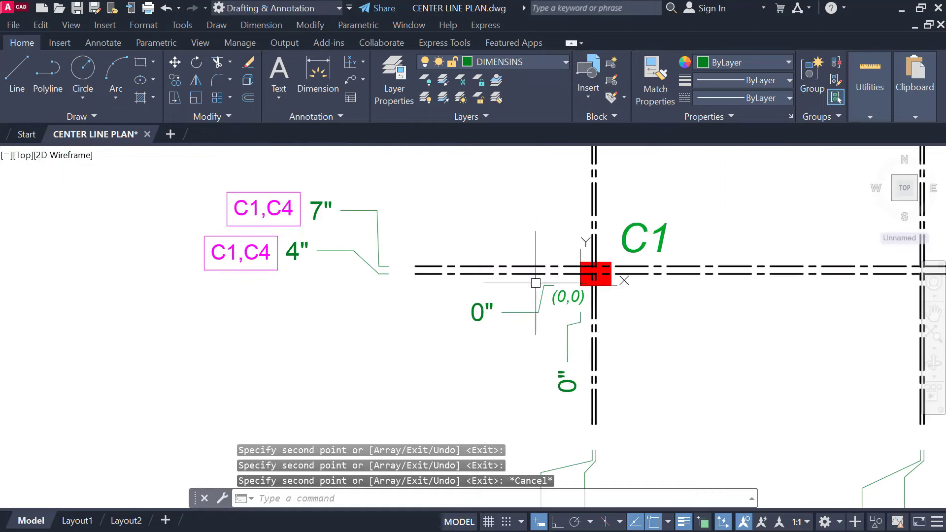
# Step: Follow the center line of the 7" dimension across the plan to identify the columns centered on it
pyautogui.moveTo(623, 266); pyautogui.dragTo(525, 271, button='middle')
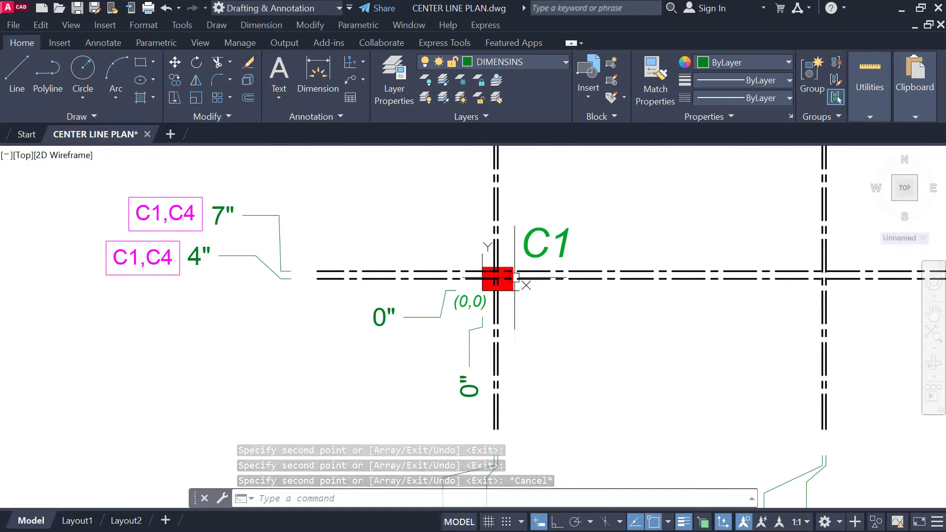
pyautogui.click(525, 270)
pyautogui.moveTo(643, 295); pyautogui.dragTo(457, 299, button='middle')
pyautogui.click(412, 217)
pyautogui.click(452, 261)
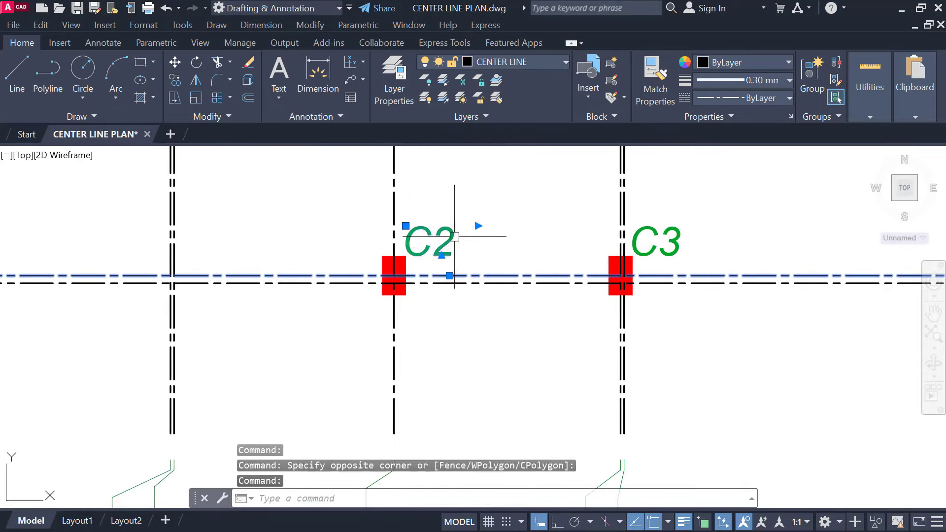
pyautogui.click(658, 237)
pyautogui.scroll(4, 652, 252)
pyautogui.scroll(-2, 648, 261)
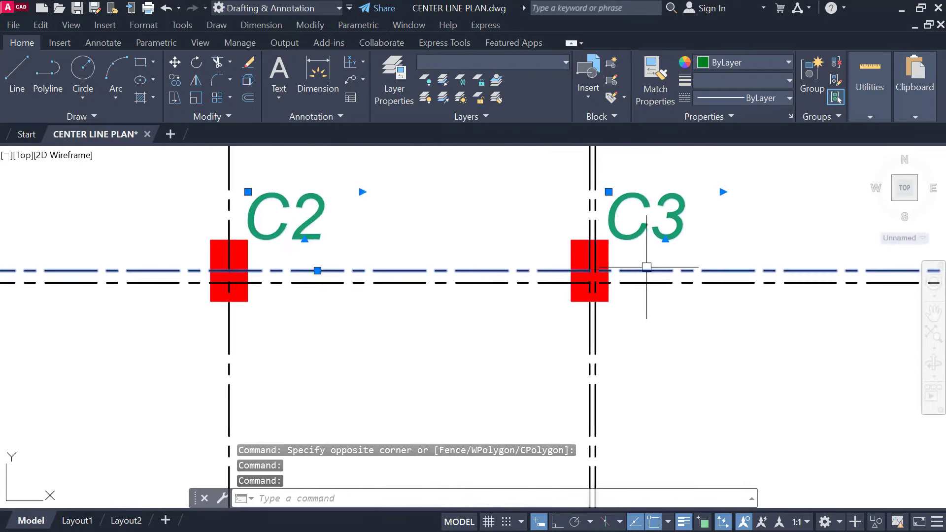
pyautogui.scroll(2, 638, 271)
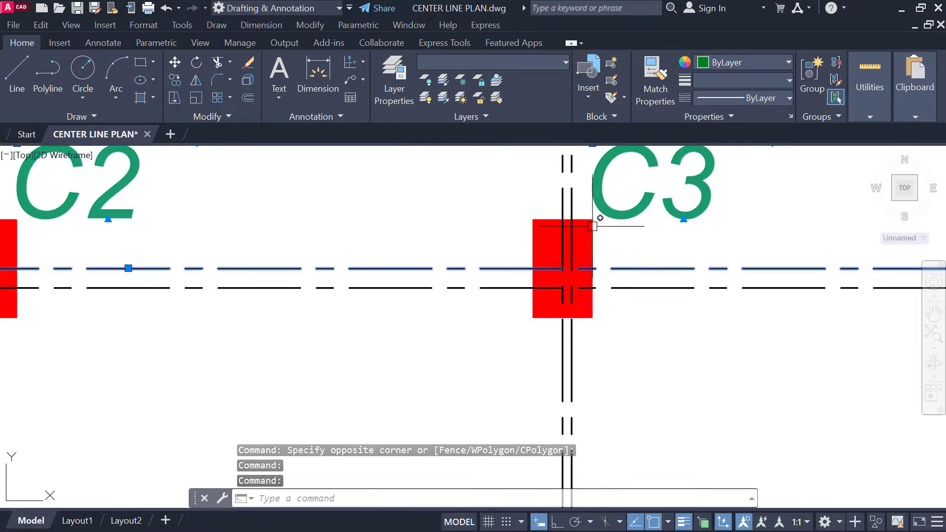
pyautogui.scroll(-3, 570, 272)
pyautogui.moveTo(110, 274); pyautogui.dragTo(510, 296, button='middle')
pyautogui.scroll(2, 300, 260)
pyautogui.scroll(-2, 292, 255)
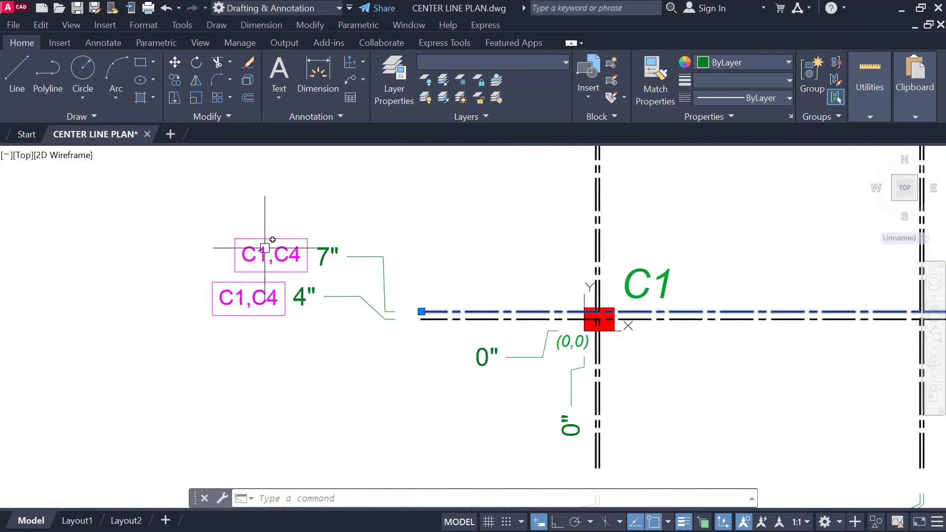
# Step: Change the text of the tag beside the 7" dimension to C2,C3
pyautogui.scroll(2, 266, 236)
pyautogui.press('Escape')
pyautogui.doubleClick(258, 258)
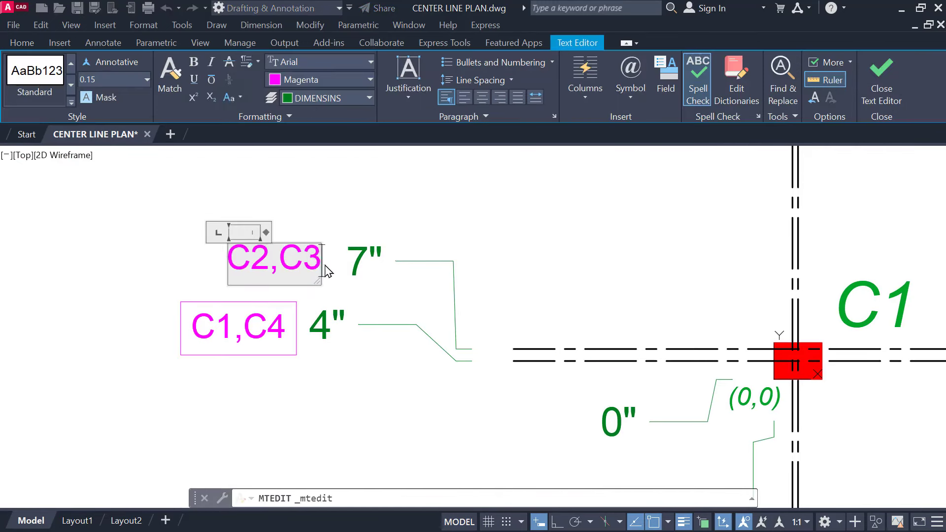
pyautogui.click(412, 194)
pyautogui.scroll(-2, 427, 293)
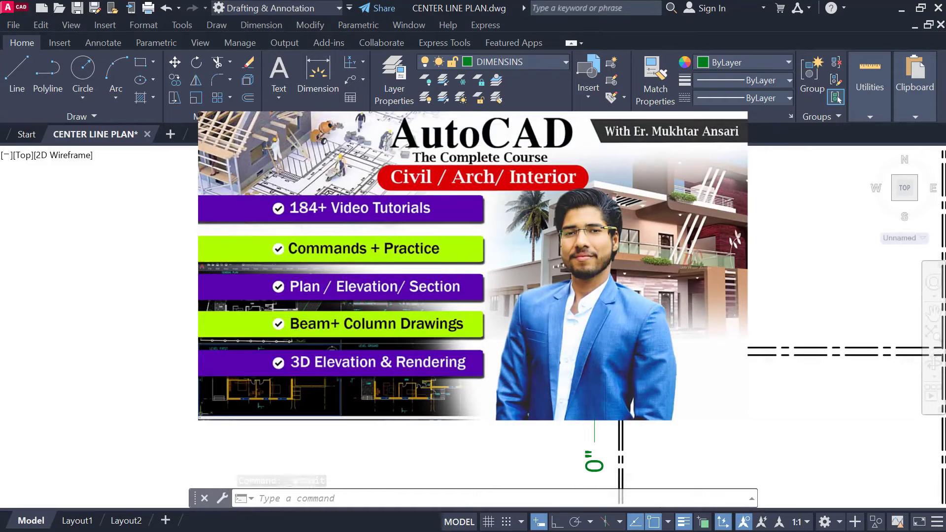
# Step: Follow the center line of the 13'-4" dimension across the plan to identify the columns centered on it
pyautogui.scroll(-3, 422, 289)
pyautogui.moveTo(423, 289); pyautogui.dragTo(405, 316, button='middle')
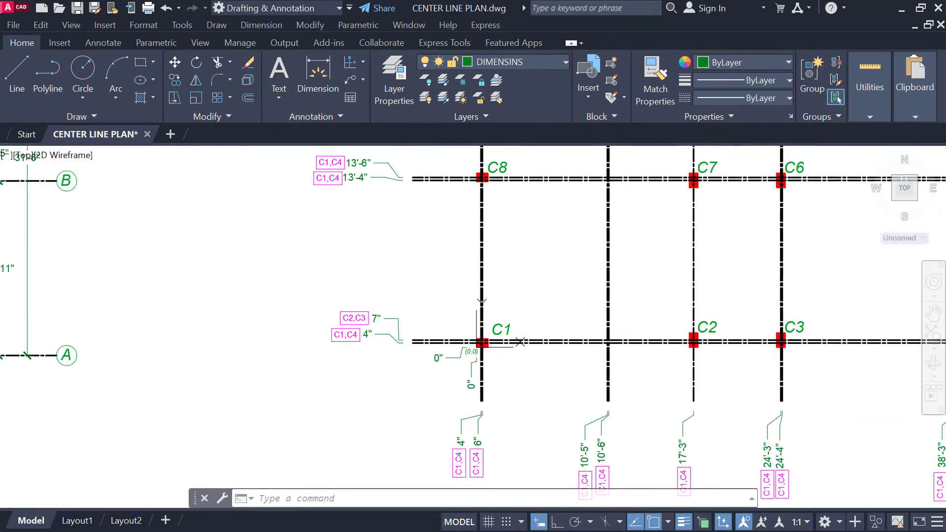
pyautogui.scroll(6, 344, 226)
pyautogui.scroll(-2, 630, 285)
pyautogui.moveTo(621, 286); pyautogui.dragTo(303, 267, button='middle')
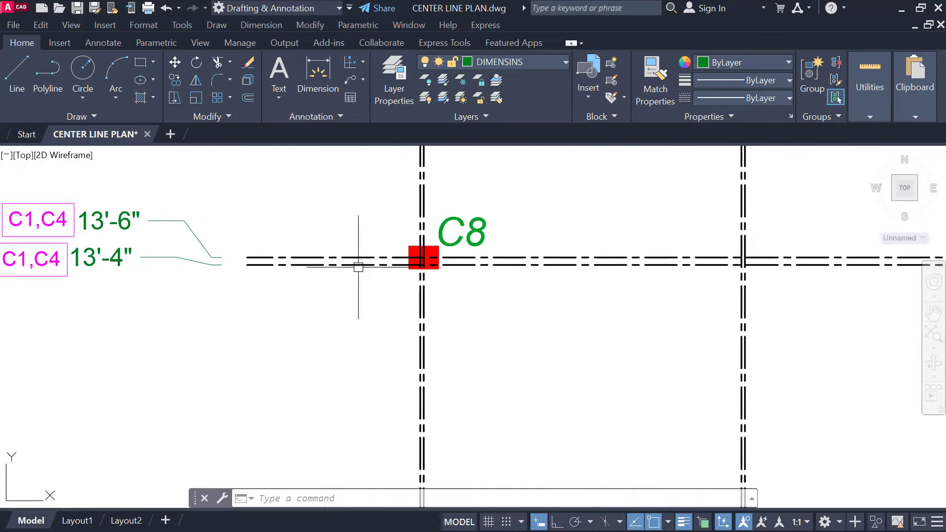
pyautogui.scroll(-2, 359, 268)
pyautogui.scroll(2, 207, 272)
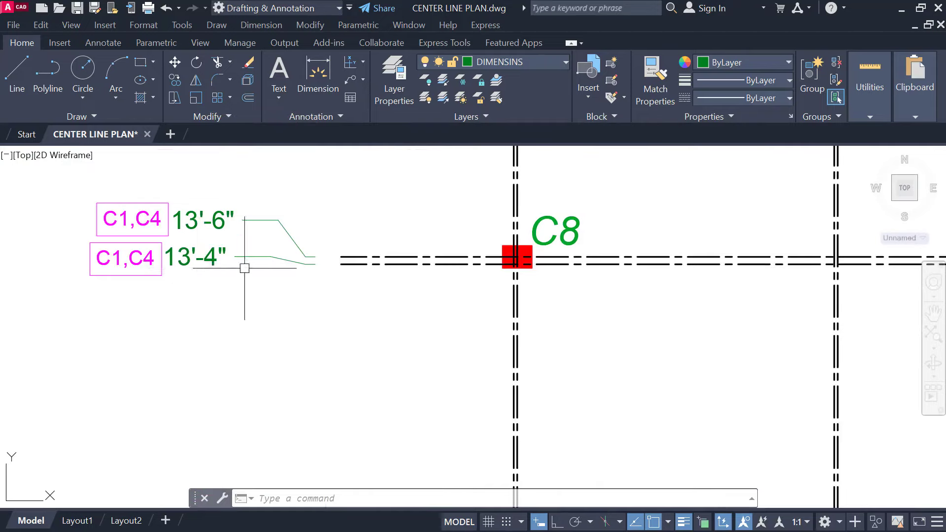
pyautogui.moveTo(579, 276)
pyautogui.mouseDown(button='middle')
pyautogui.moveTo(380, 272)
pyautogui.moveTo(405, 266)
pyautogui.mouseUp(button='middle')
pyautogui.click(493, 269)
pyautogui.moveTo(612, 298); pyautogui.dragTo(376, 291, button='middle')
pyautogui.scroll(2, 460, 272)
pyautogui.moveTo(461, 278); pyautogui.dragTo(403, 281, button='middle')
pyautogui.moveTo(694, 305)
pyautogui.mouseDown(button='middle')
pyautogui.moveTo(593, 321)
pyautogui.moveTo(469, 277)
pyautogui.mouseUp(button='middle')
pyautogui.scroll(-2, 569, 266)
pyautogui.moveTo(570, 310)
pyautogui.mouseDown(button='middle')
pyautogui.moveTo(106, 326)
pyautogui.moveTo(720, 326)
pyautogui.mouseUp(button='middle')
pyautogui.moveTo(192, 327); pyautogui.dragTo(705, 329, button='middle')
pyautogui.moveTo(335, 332); pyautogui.dragTo(483, 332, button='middle')
pyautogui.scroll(2, 106, 258)
# Step: Change the text of the tag beside the 13'-4" dimension to C7,C6
pyautogui.doubleClick(153, 278)
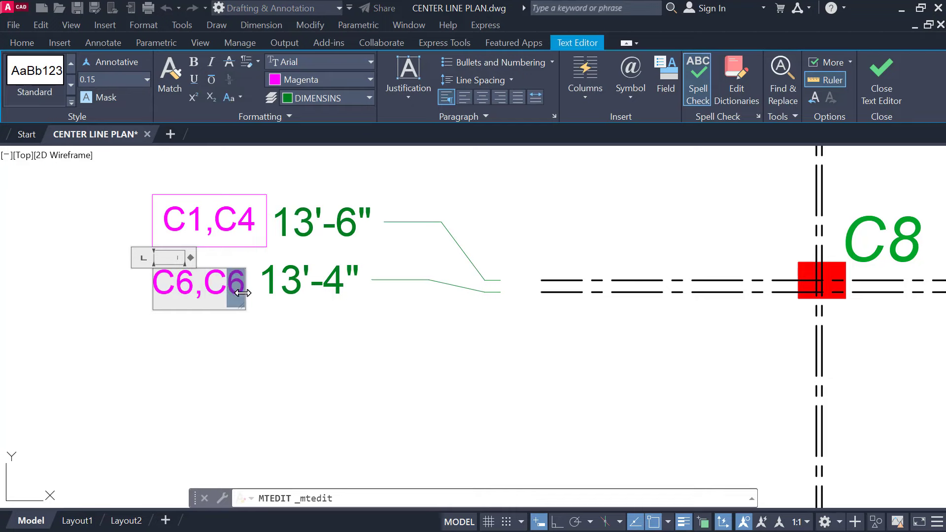
pyautogui.click(312, 347)
pyautogui.scroll(-5, 397, 274)
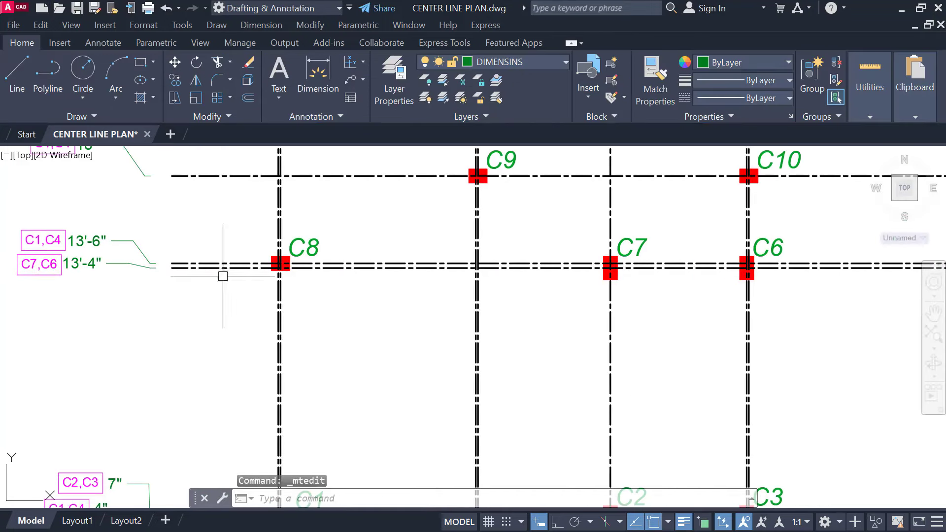
# Step: Trace the center line of the 13'-6" dimension through the plan to identify the columns centered on it
pyautogui.moveTo(421, 315); pyautogui.dragTo(551, 333, button='middle')
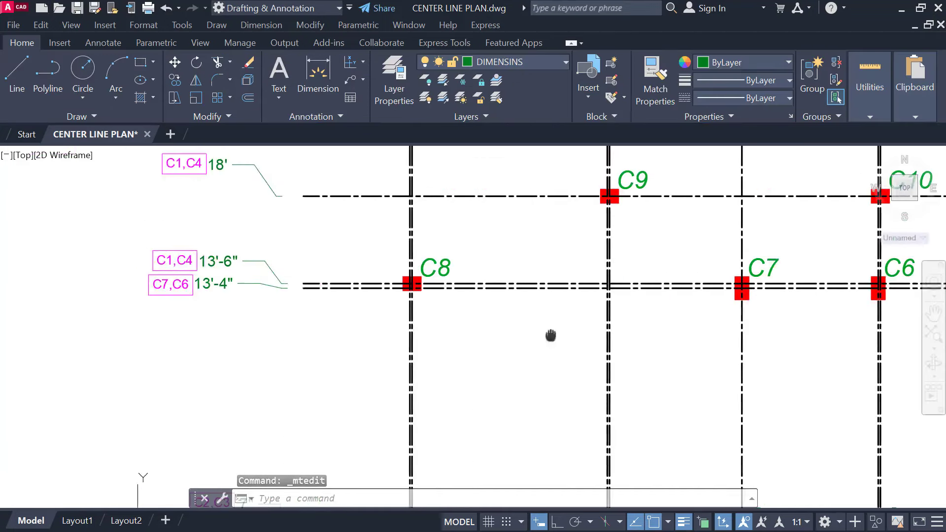
pyautogui.scroll(2, 198, 287)
pyautogui.moveTo(327, 319); pyautogui.dragTo(267, 324, button='middle')
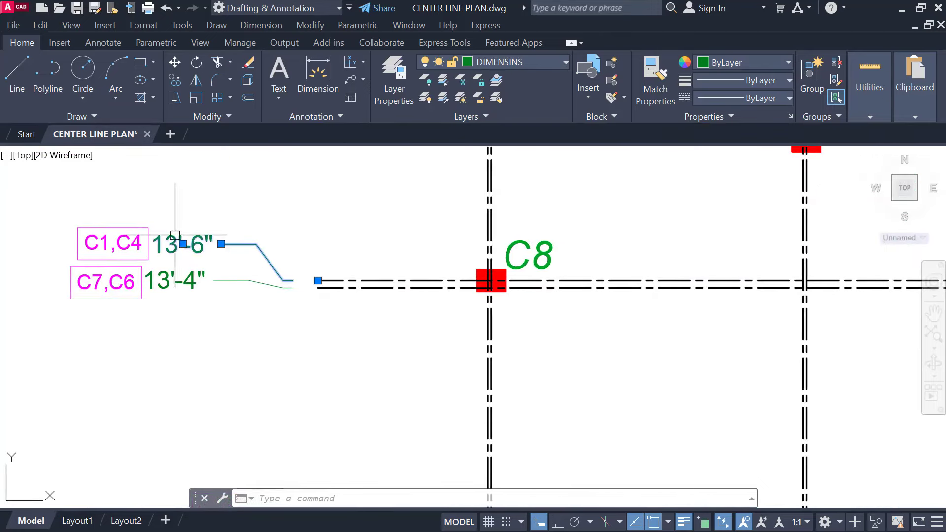
pyautogui.scroll(1, 179, 257)
pyautogui.scroll(-1, 418, 249)
pyautogui.moveTo(394, 256); pyautogui.dragTo(231, 266, button='middle')
pyautogui.press('Escape')
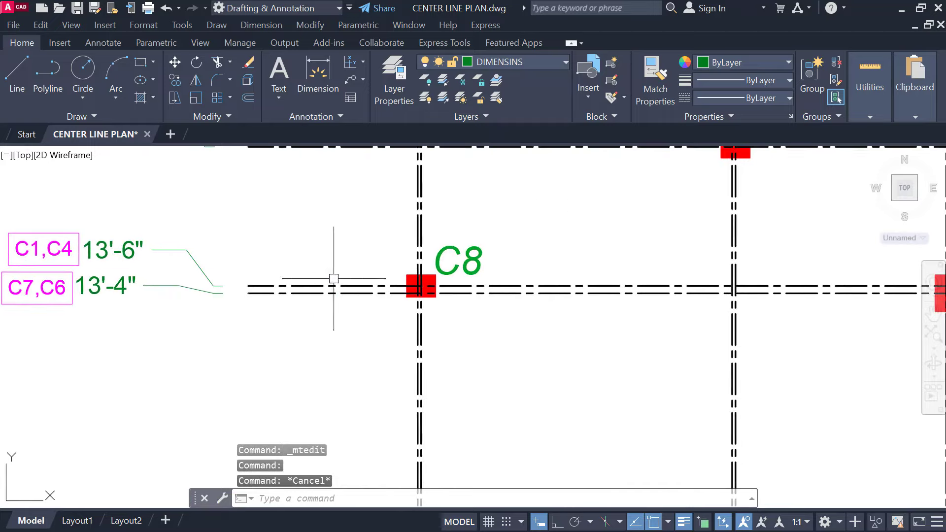
pyautogui.click(358, 283)
pyautogui.scroll(2, 423, 285)
pyautogui.moveTo(443, 266); pyautogui.dragTo(383, 266, button='middle')
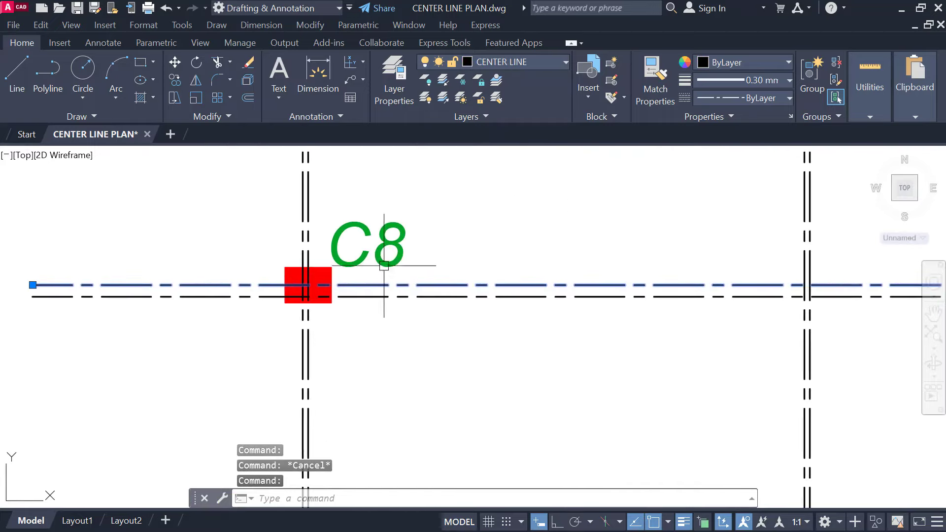
pyautogui.scroll(-2, 385, 257)
pyautogui.moveTo(524, 275); pyautogui.dragTo(164, 271, button='middle')
pyautogui.scroll(-2, 164, 271)
pyautogui.scroll(-2, 537, 287)
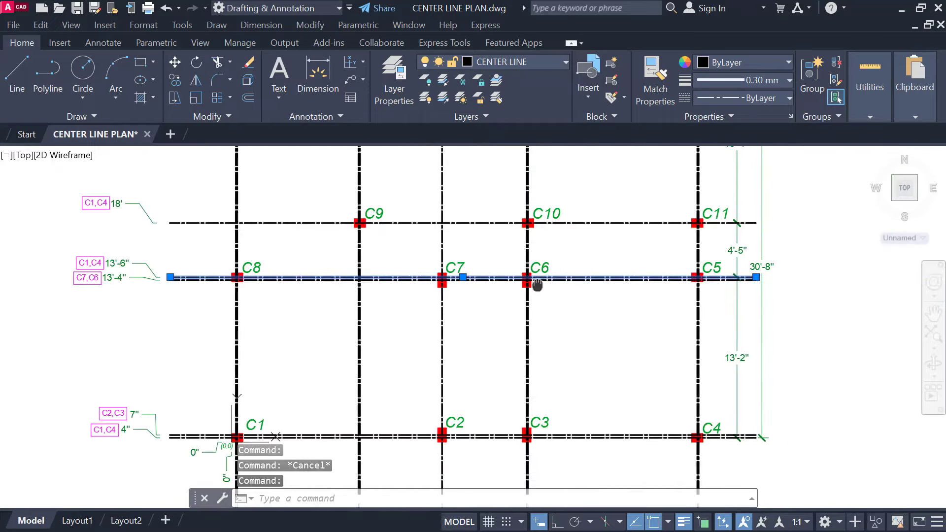
pyautogui.scroll(5, 89, 261)
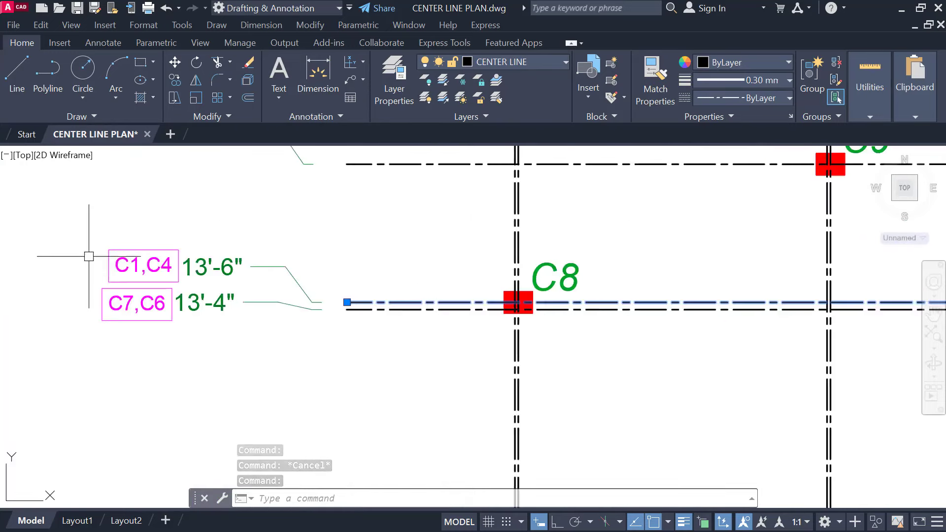
# Step: Change the text of the tag beside the 13'-6" dimension to C8,C5
pyautogui.click(161, 270)
pyautogui.press('Escape')
pyautogui.doubleClick(161, 270)
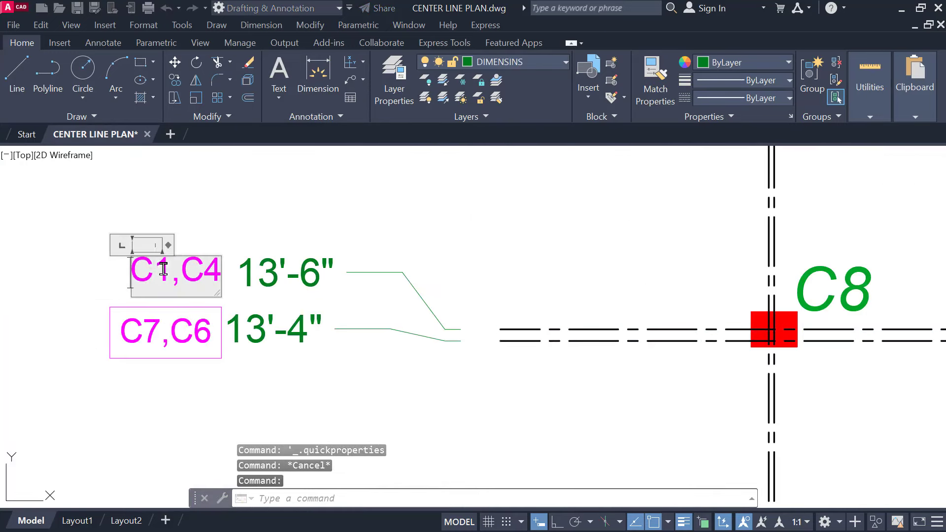
pyautogui.moveTo(153, 272); pyautogui.dragTo(167, 274)
pyautogui.write('8')
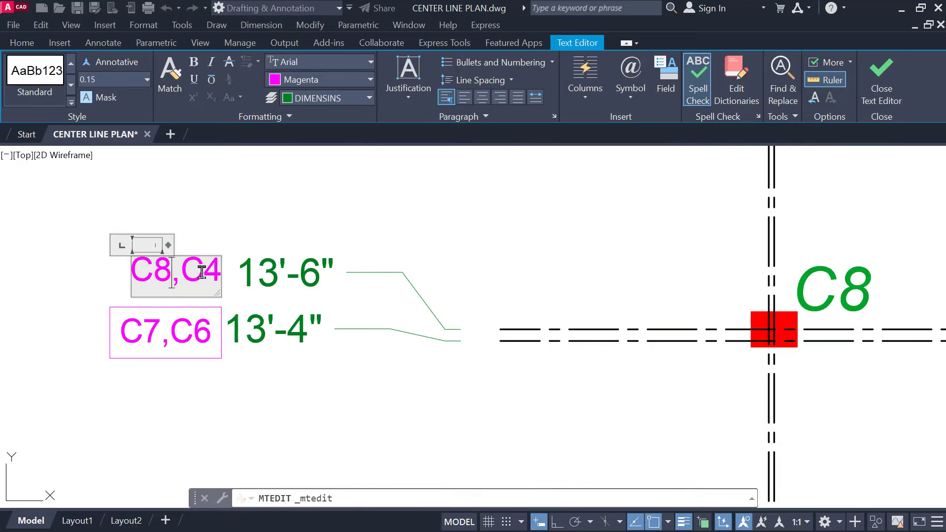
pyautogui.click(285, 249)
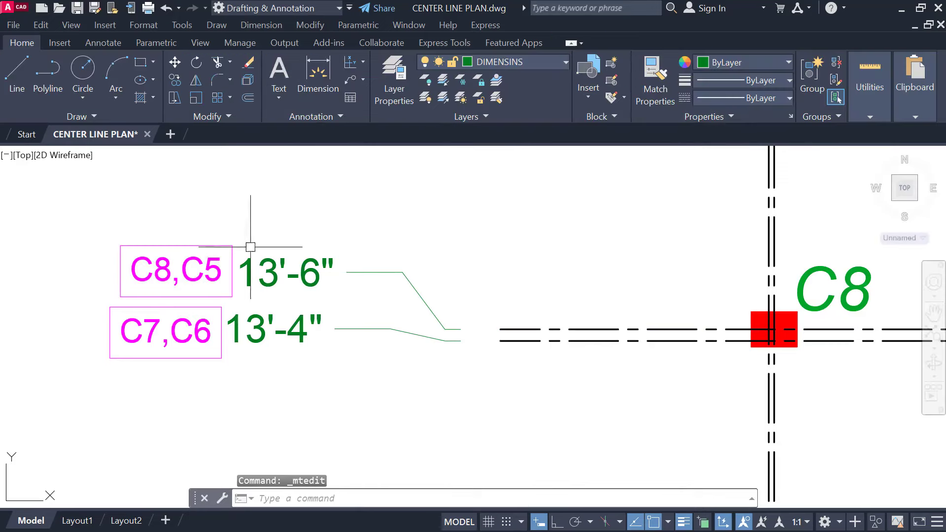
# Step: Swap the column names in the 13'-6" dimension's tag so it reads C5,C8
pyautogui.scroll(-4, 245, 250)
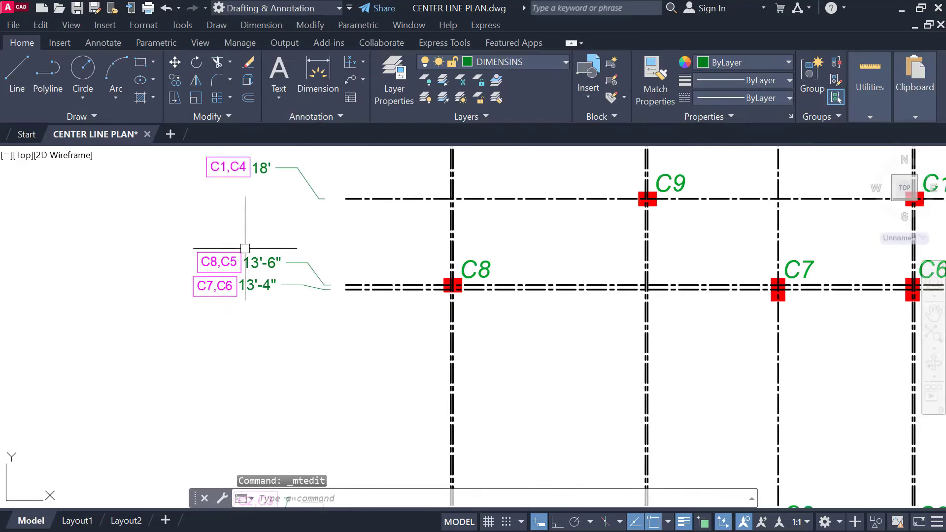
pyautogui.moveTo(257, 244); pyautogui.dragTo(289, 255, button='middle')
pyautogui.scroll(4, 290, 255)
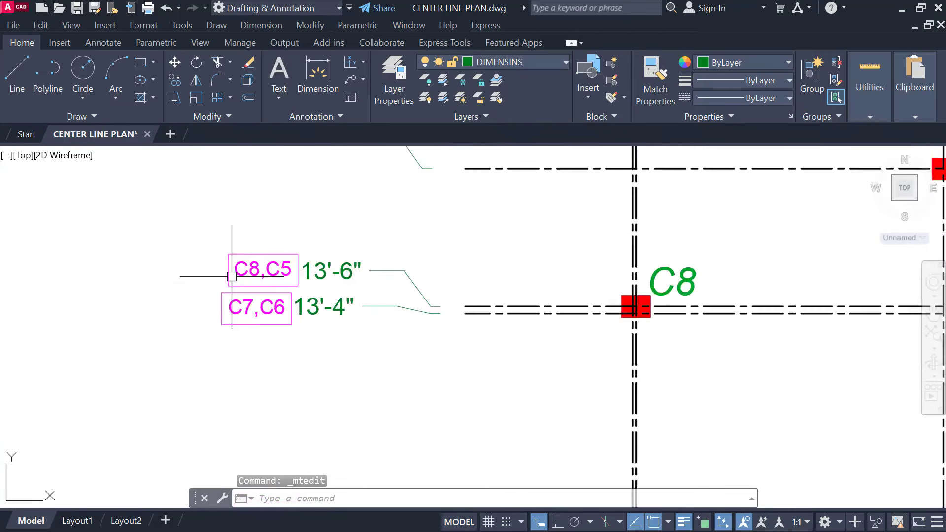
pyautogui.doubleClick(269, 267)
pyautogui.moveTo(261, 266); pyautogui.dragTo(270, 266)
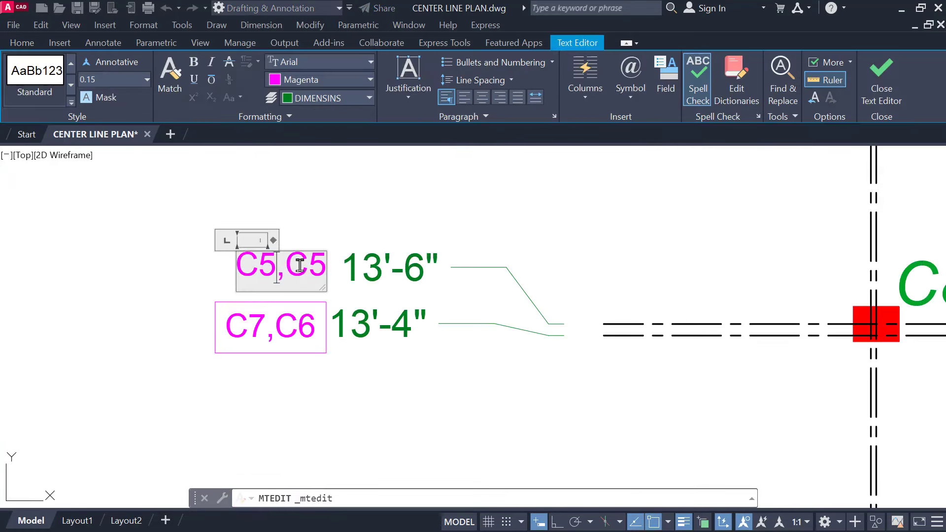
pyautogui.click(350, 400)
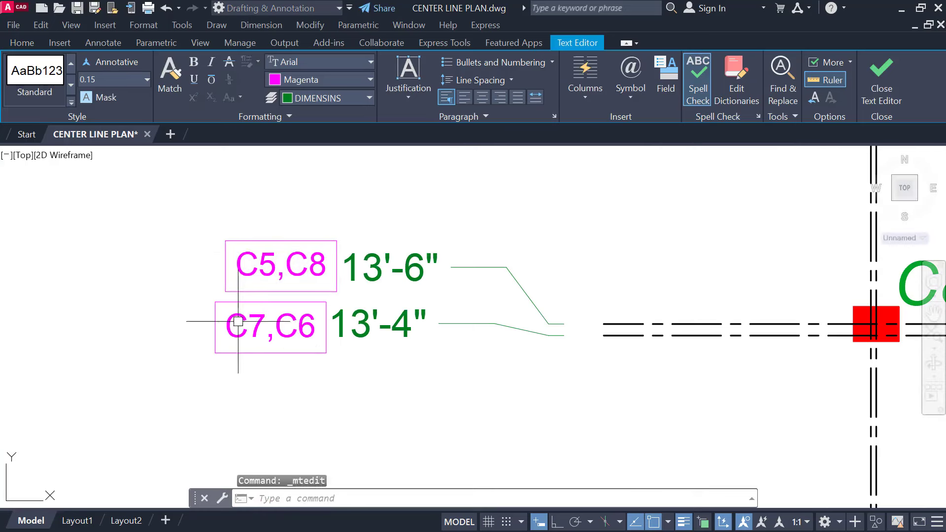
# Step: Swap the column names in the 13'-4" dimension's tag so it reads C6,C7
pyautogui.doubleClick(239, 325)
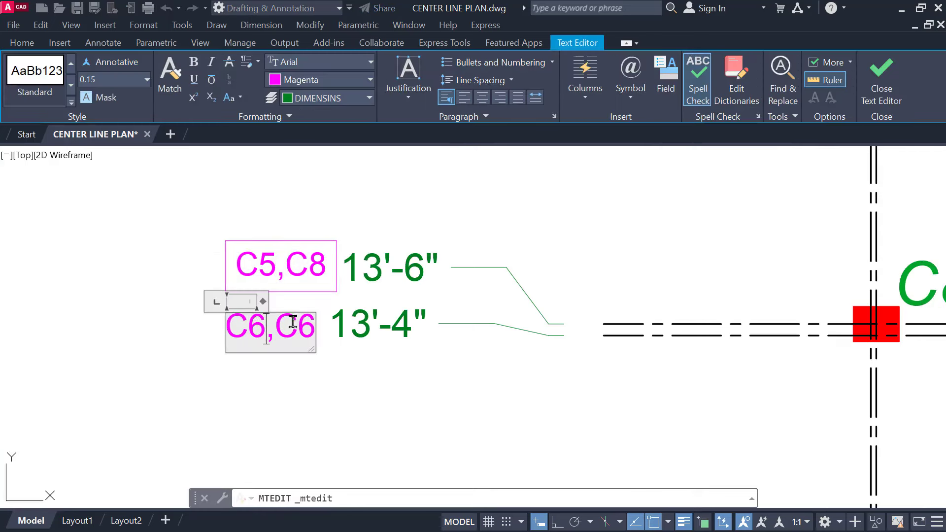
pyautogui.click(422, 395)
pyautogui.scroll(-3, 245, 307)
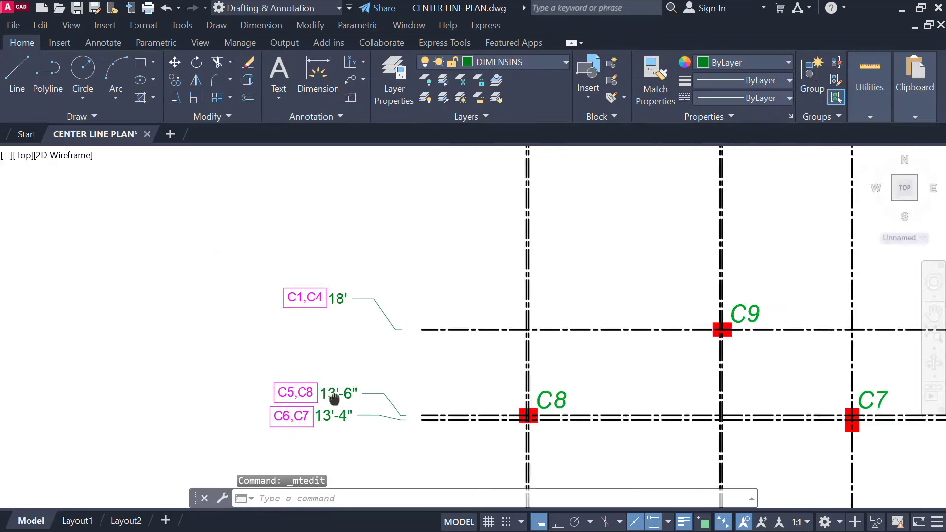
# Step: Follow the center line of the 18' dimension across the plan to identify the columns centered on it
pyautogui.moveTo(221, 274); pyautogui.dragTo(152, 256, button='middle')
pyautogui.moveTo(266, 280); pyautogui.dragTo(239, 276, button='middle')
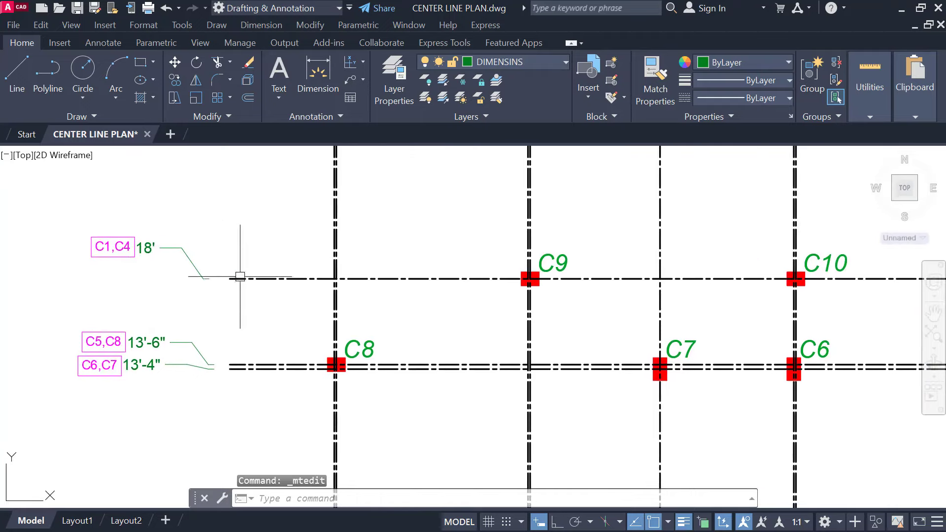
pyautogui.click(239, 278)
pyautogui.moveTo(455, 314); pyautogui.dragTo(284, 314, button='middle')
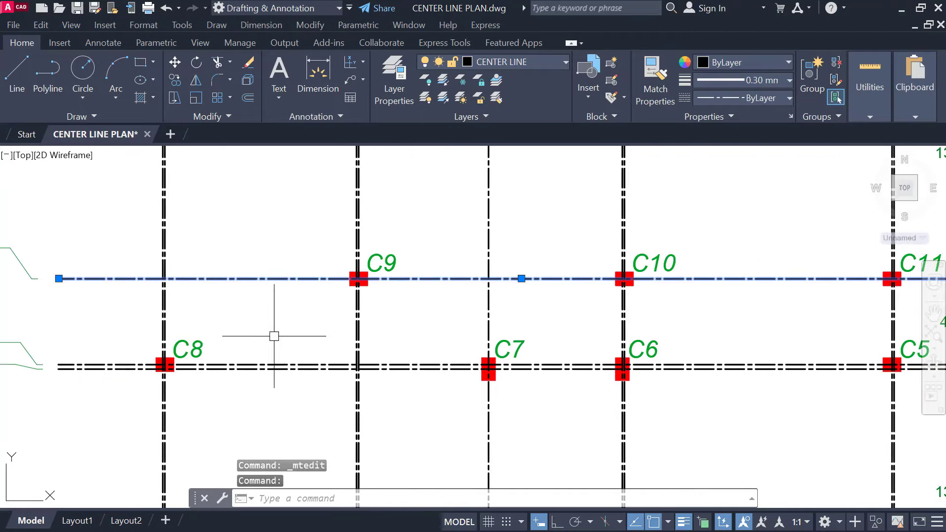
pyautogui.moveTo(680, 277); pyautogui.dragTo(498, 280, button='middle')
pyautogui.moveTo(561, 293); pyautogui.dragTo(515, 287, button='middle')
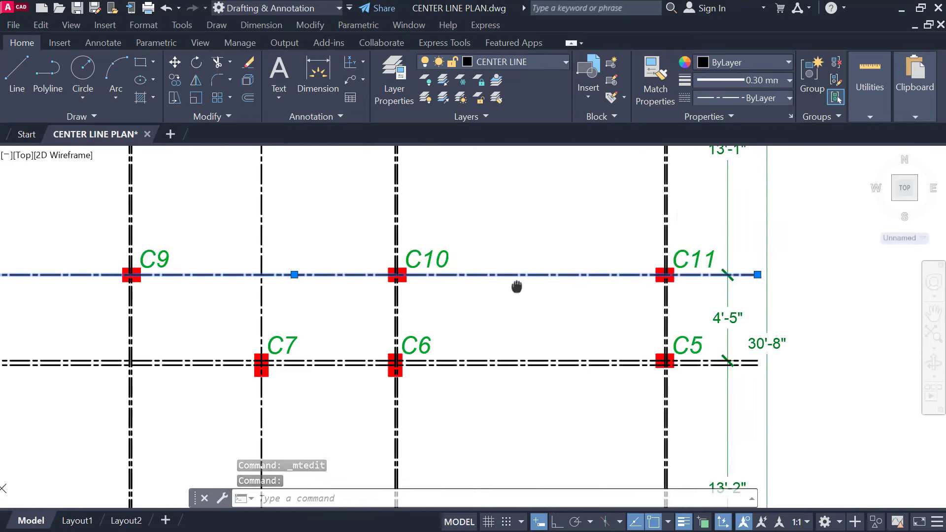
pyautogui.scroll(-2, 641, 285)
pyautogui.moveTo(297, 267); pyautogui.dragTo(390, 281, button='middle')
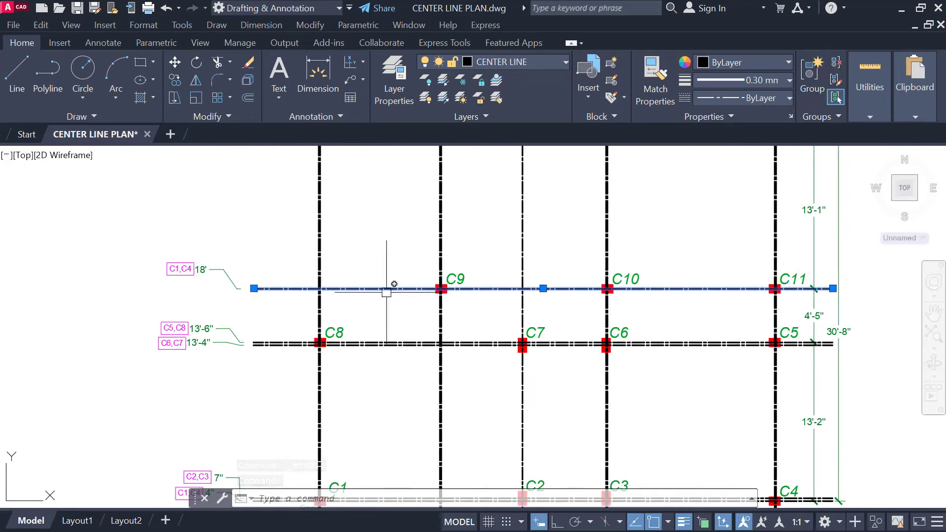
pyautogui.scroll(4, 148, 277)
pyautogui.scroll(-2, 148, 279)
pyautogui.scroll(-2, 148, 279)
pyautogui.scroll(5, 143, 281)
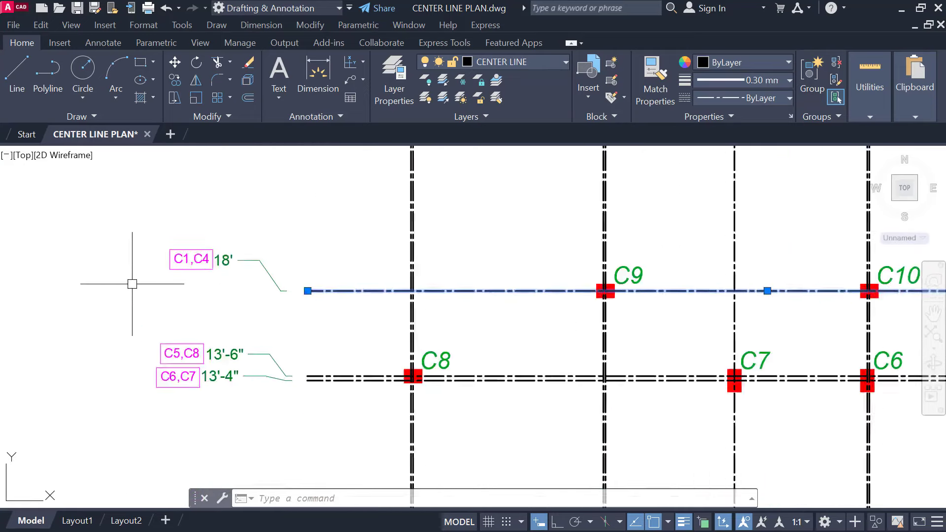
# Step: Change the text of the tag beside the 18' dimension to C9,C10,C11
pyautogui.click(241, 234)
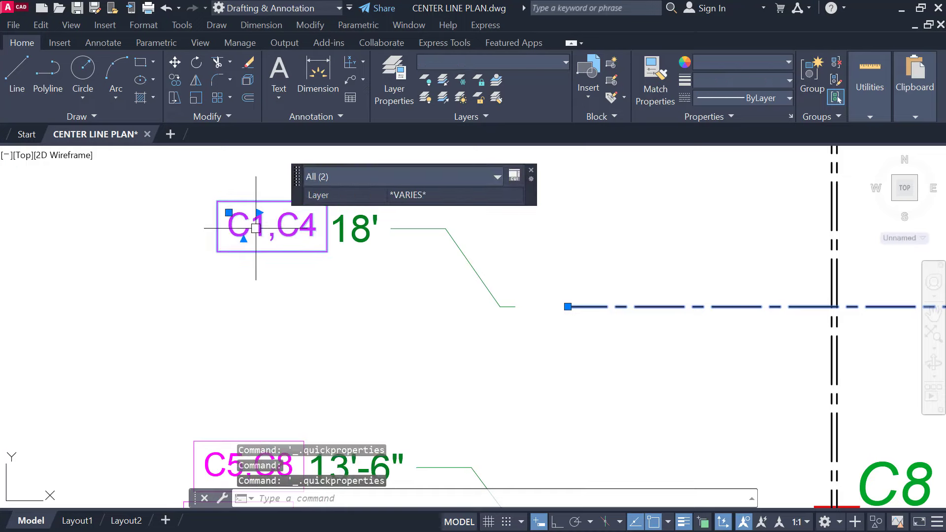
pyautogui.press('Escape')
pyautogui.doubleClick(258, 226)
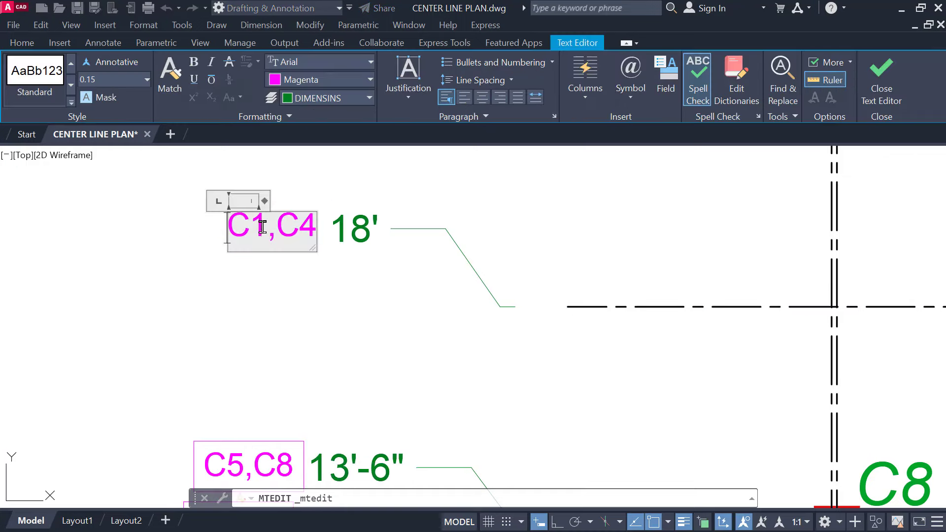
pyautogui.write('9')
pyautogui.moveTo(298, 232); pyautogui.dragTo(311, 231)
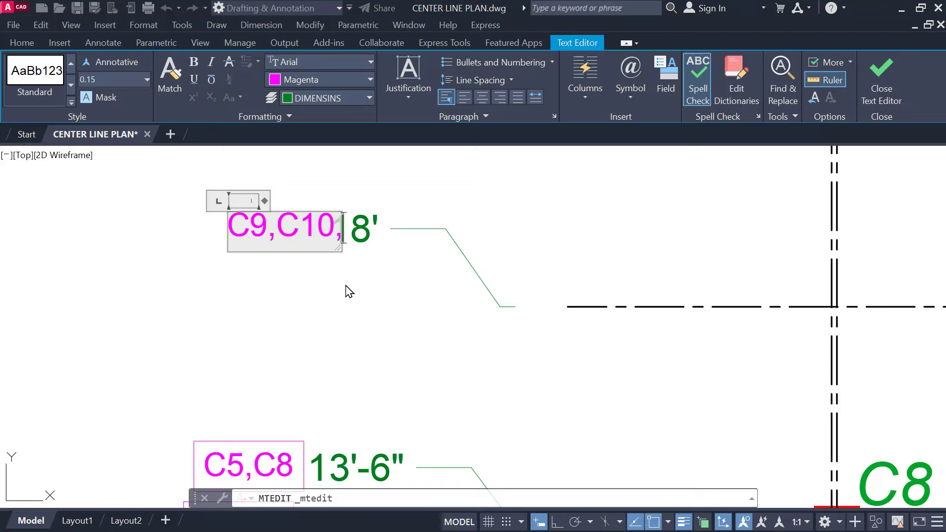
pyautogui.write('11')
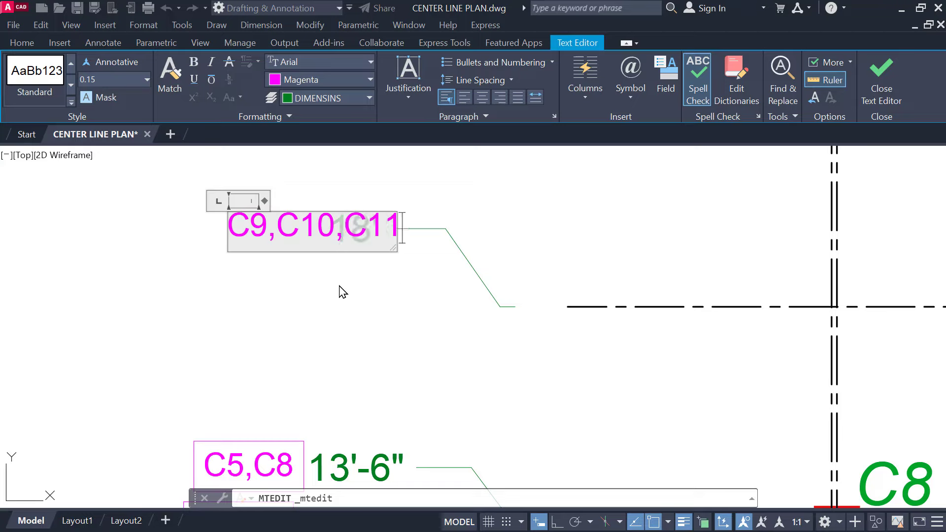
pyautogui.click(372, 304)
# Step: Shift the C9,C10,C11 tag to the left so it sits clear of the 18' dimension text
pyautogui.click(325, 252)
pyautogui.moveTo(323, 253); pyautogui.dragTo(250, 260)
pyautogui.press('Escape')
pyautogui.scroll(-4, 312, 279)
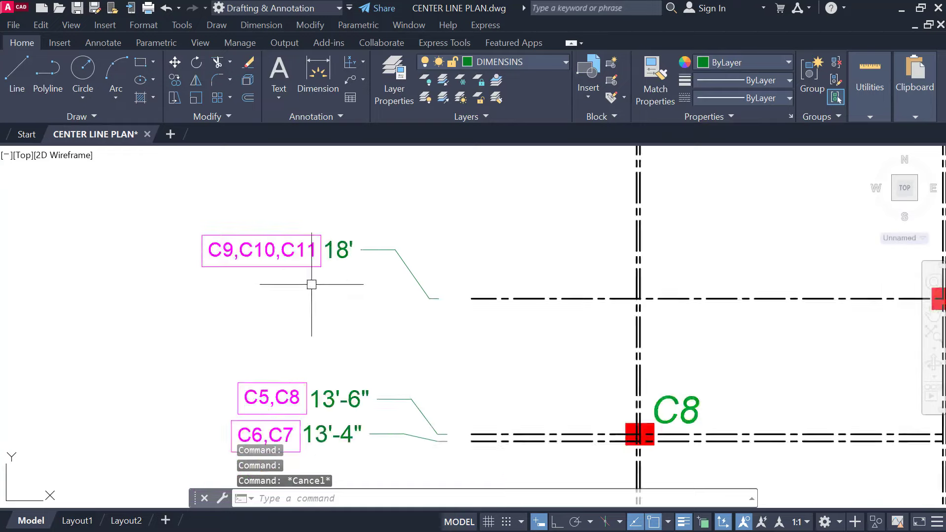
pyautogui.scroll(1, 259, 279)
pyautogui.scroll(-1, 337, 279)
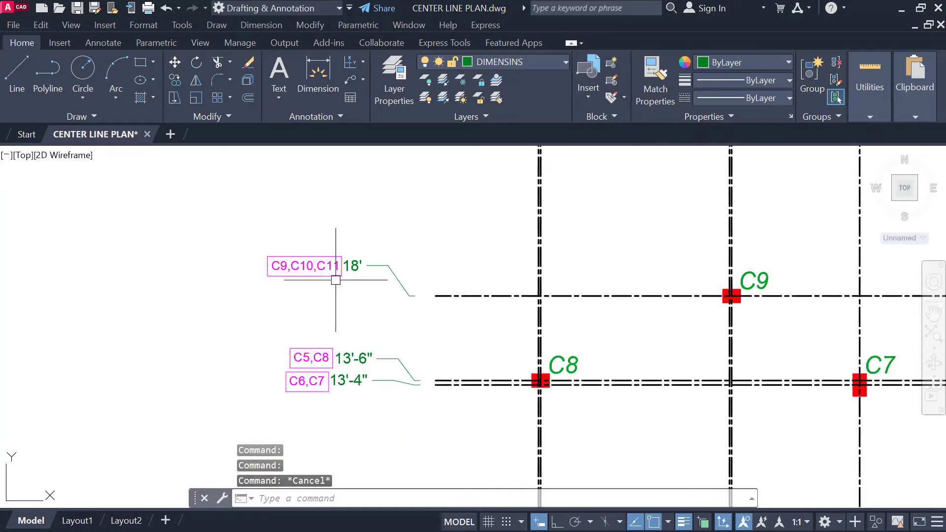
# Step: Change the text of the tag beside the 31'-1" dimension to C12,C13,C14,C15
pyautogui.moveTo(335, 279); pyautogui.dragTo(308, 323, button='middle')
pyautogui.moveTo(325, 250); pyautogui.dragTo(304, 356, button='middle')
pyautogui.scroll(-1, 304, 354)
pyautogui.moveTo(313, 274); pyautogui.dragTo(216, 234, button='middle')
pyautogui.scroll(2, 271, 263)
pyautogui.scroll(-1, 281, 264)
pyautogui.scroll(-2, 232, 247)
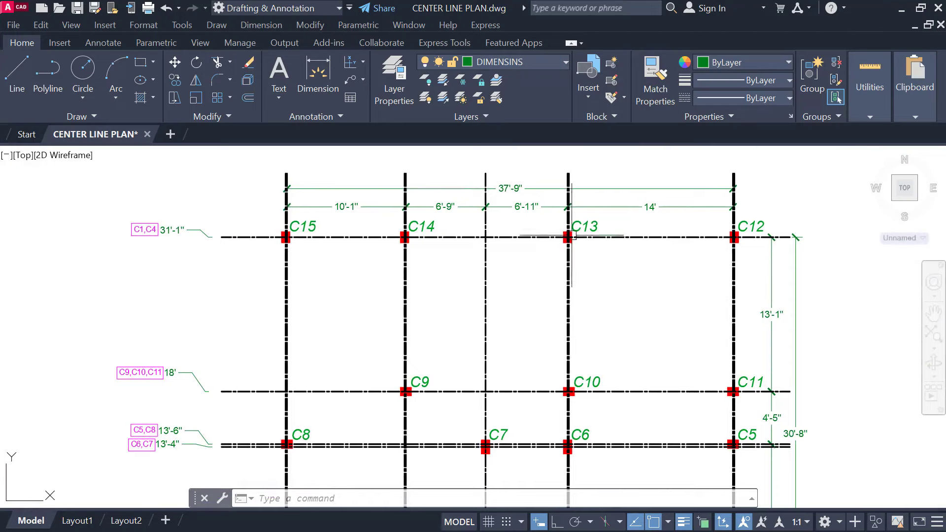
pyautogui.scroll(2, 143, 220)
pyautogui.moveTo(155, 238); pyautogui.dragTo(252, 239, button='middle')
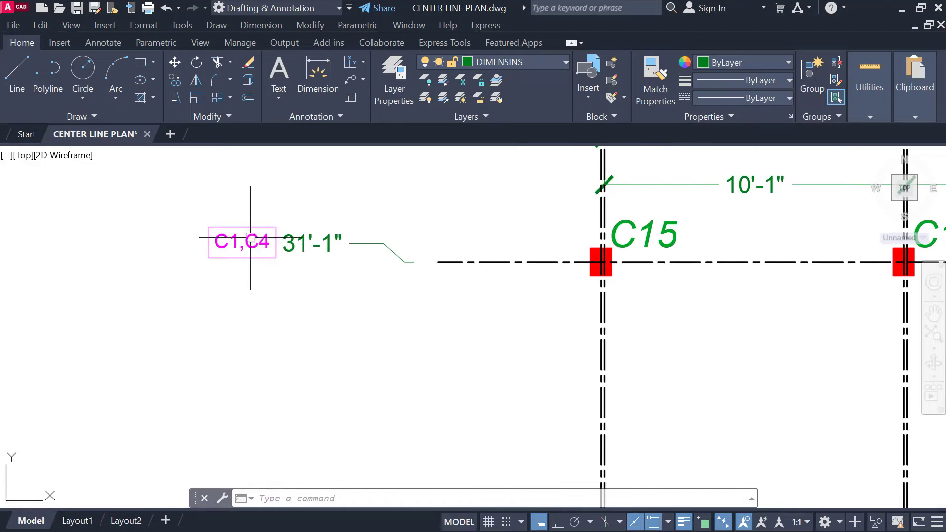
pyautogui.doubleClick(249, 239)
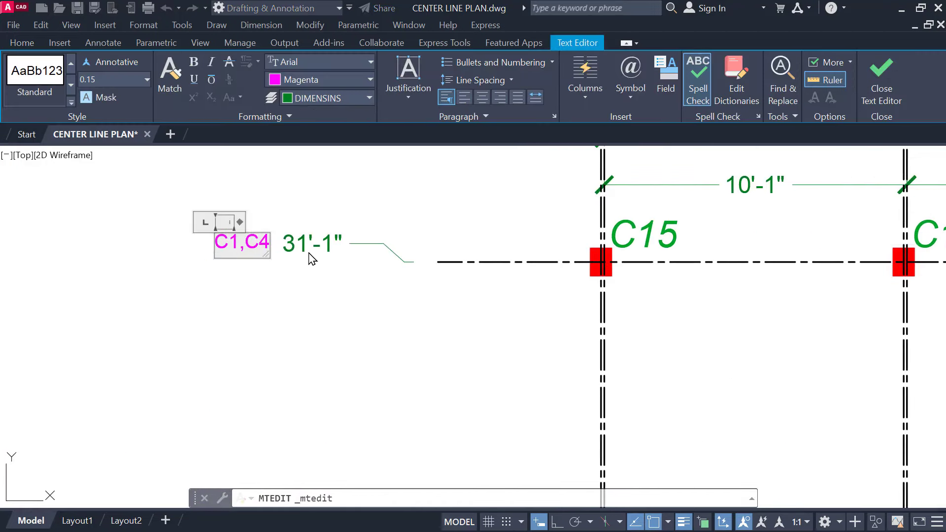
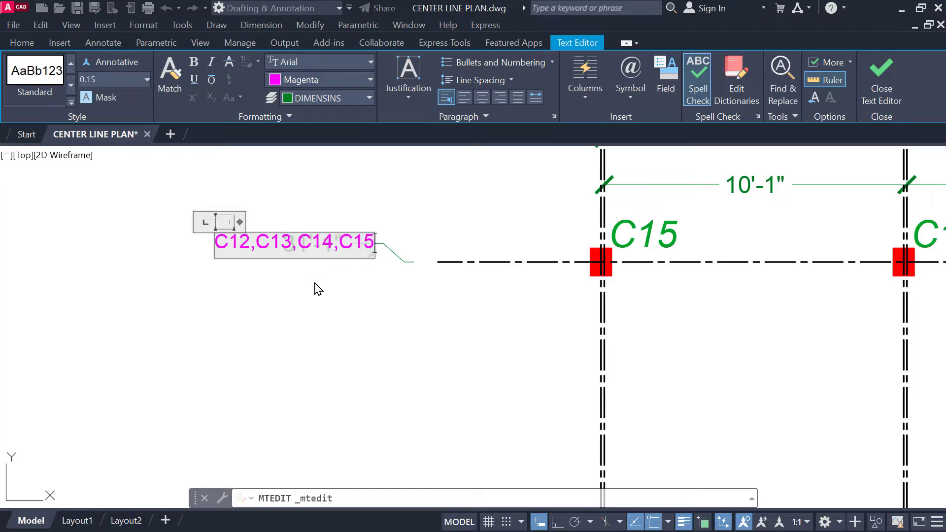
pyautogui.click(319, 289)
# Step: Move the C12,C13,C14,C15 tag to just beneath the 31'-1" dimension, keeping it clear of the dimension text and leader
pyautogui.click(350, 254)
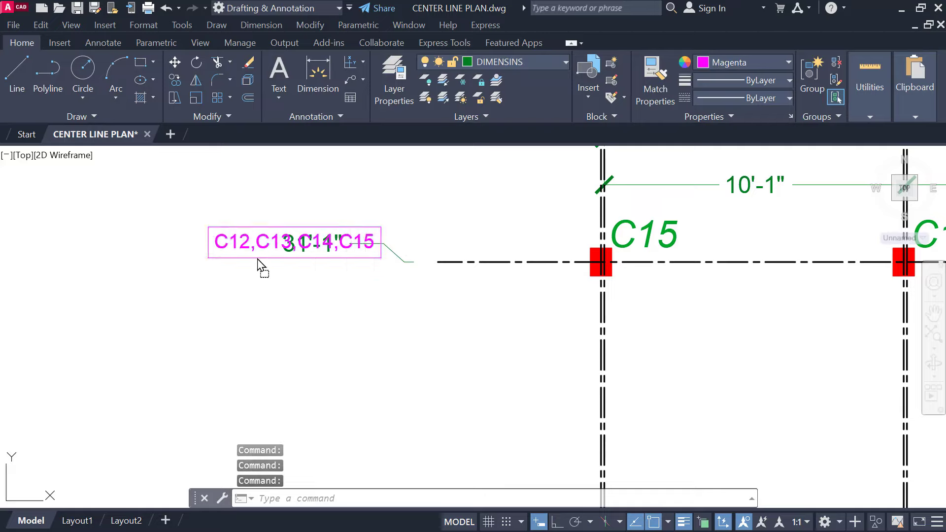
pyautogui.moveTo(317, 262); pyautogui.dragTo(322, 289)
pyautogui.press('Escape')
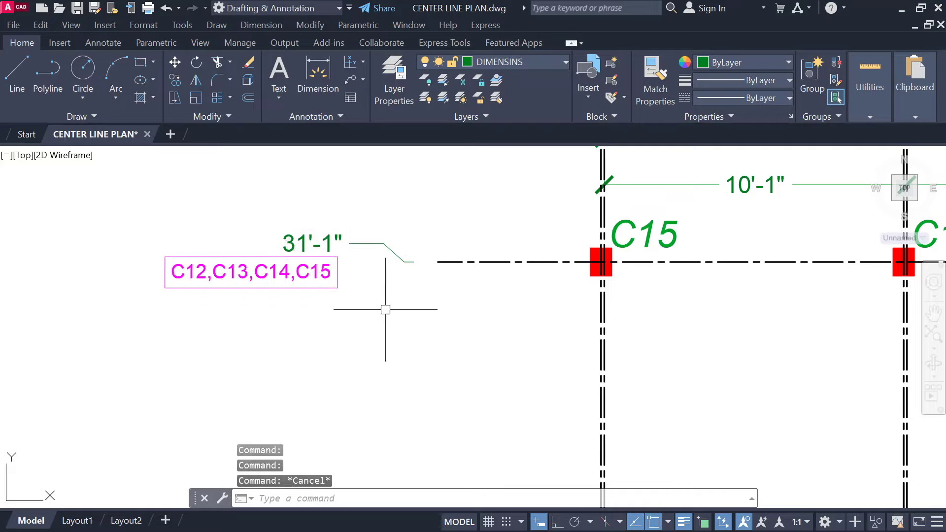
pyautogui.scroll(-2, 384, 310)
pyautogui.moveTo(372, 288); pyautogui.dragTo(338, 219, button='middle')
pyautogui.moveTo(334, 253); pyautogui.dragTo(336, 247, button='middle')
pyautogui.scroll(2, 311, 237)
pyautogui.click(330, 213)
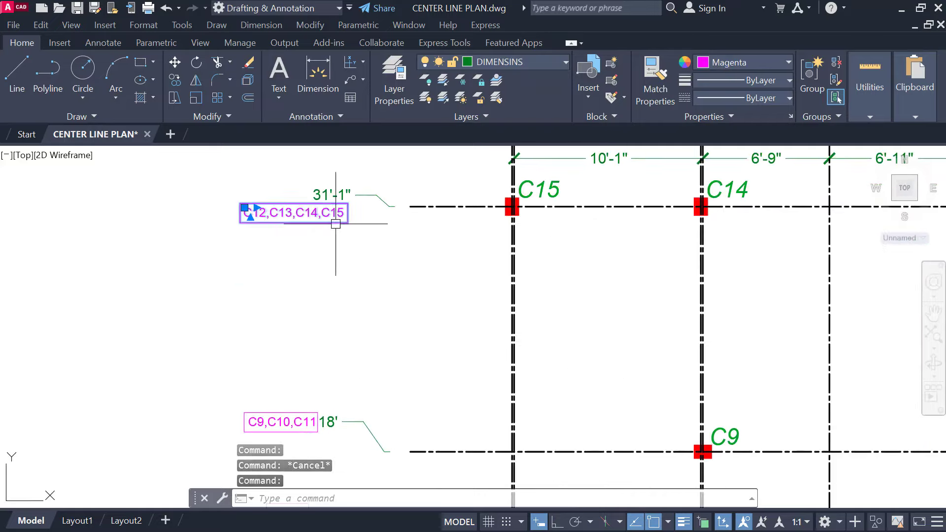
pyautogui.moveTo(340, 219); pyautogui.dragTo(363, 232)
pyautogui.press('Escape')
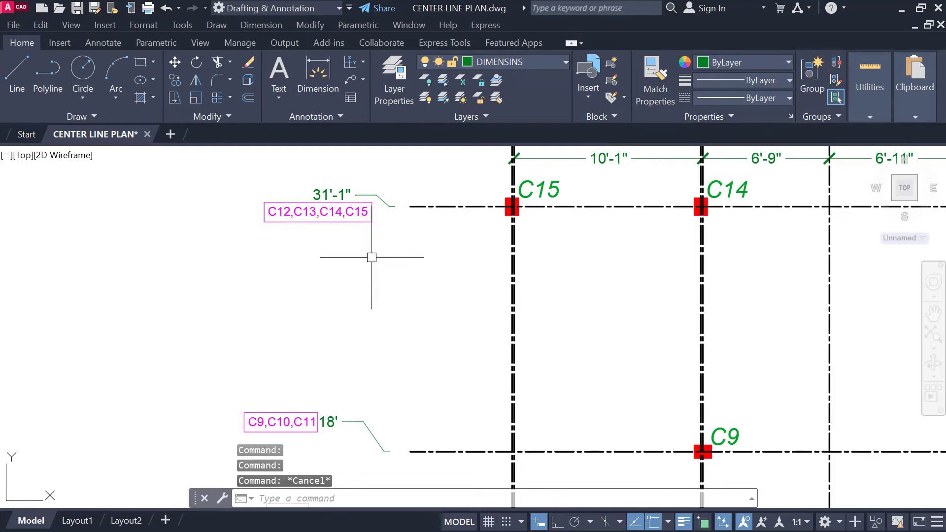
# Step: Review the column tags of the horizontal center lines, down to the 4" and 6" dimensions below column C1
pyautogui.scroll(-2, 371, 258)
pyautogui.moveTo(372, 258); pyautogui.dragTo(287, 253, button='middle')
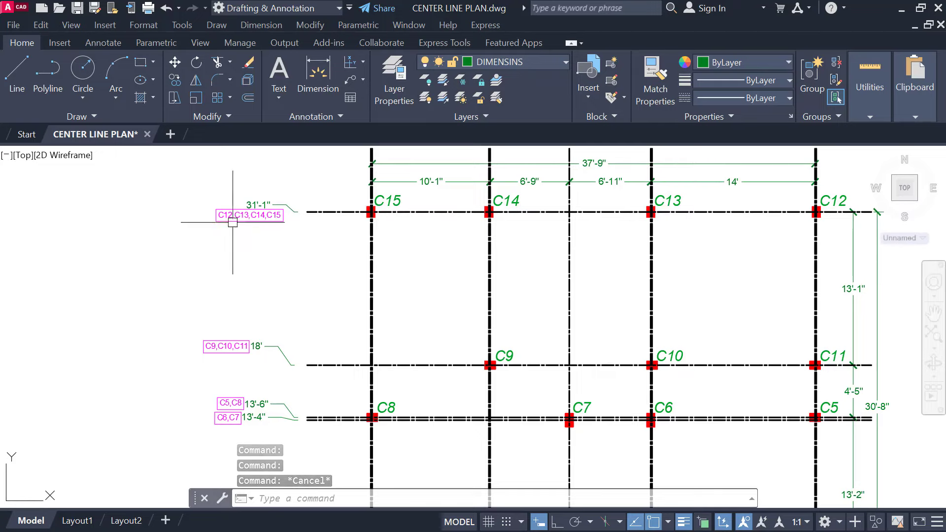
pyautogui.scroll(2, 424, 217)
pyautogui.moveTo(355, 263); pyautogui.dragTo(333, 237, button='middle')
pyautogui.scroll(-2, 333, 237)
pyautogui.moveTo(380, 327); pyautogui.dragTo(360, 226, button='middle')
pyautogui.scroll(1, 307, 383)
pyautogui.moveTo(307, 384); pyautogui.dragTo(282, 325, button='middle')
pyautogui.scroll(1, 289, 273)
pyautogui.scroll(1, 252, 371)
pyautogui.moveTo(253, 370); pyautogui.dragTo(276, 344, button='middle')
pyautogui.click(281, 262)
pyautogui.moveTo(345, 239); pyautogui.dragTo(359, 349, button='middle')
pyautogui.scroll(1, 328, 305)
pyautogui.scroll(3, 328, 305)
pyautogui.press('Escape')
pyautogui.press('Escape')
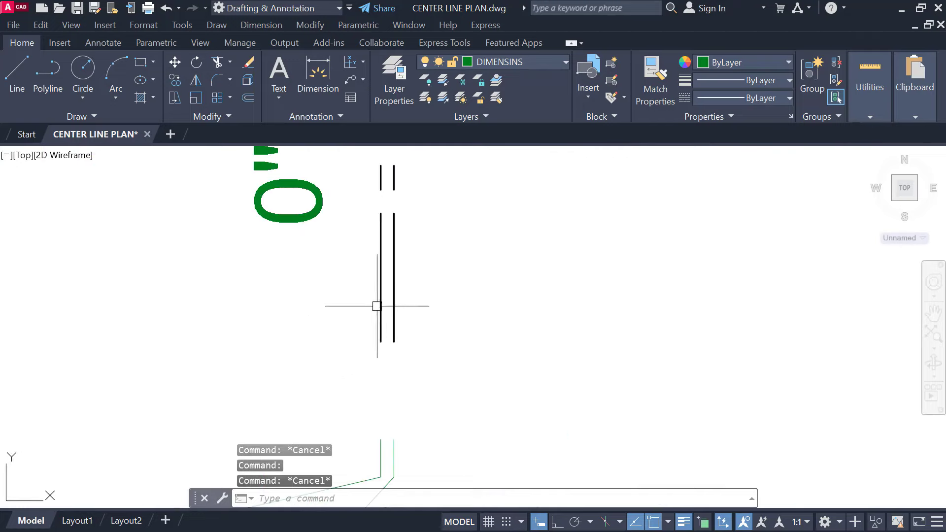
# Step: Follow the vertical center line of the 4" dimension up the plan to identify the columns centered on it
pyautogui.click(380, 296)
pyautogui.scroll(-4, 381, 296)
pyautogui.moveTo(397, 274); pyautogui.dragTo(342, 451, button='middle')
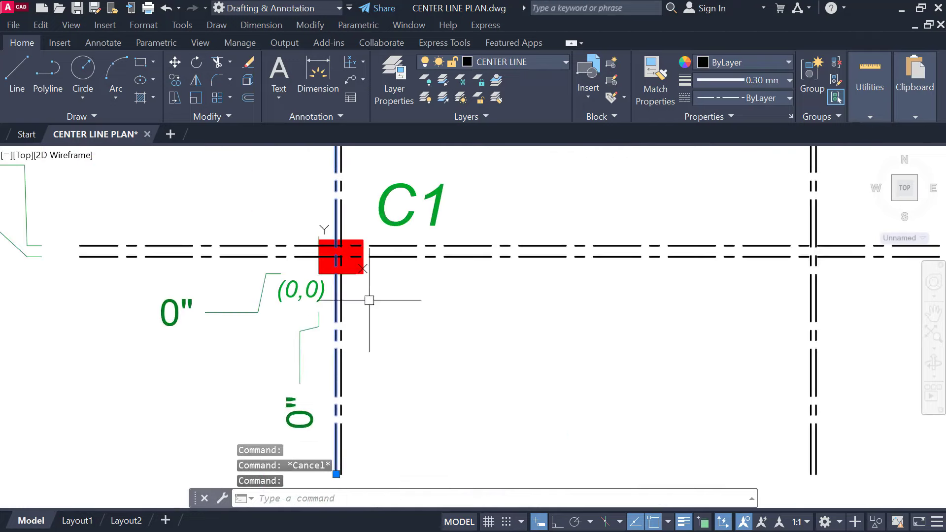
pyautogui.moveTo(369, 300); pyautogui.dragTo(368, 342, button='middle')
pyautogui.moveTo(338, 265); pyautogui.dragTo(351, 475, button='middle')
pyautogui.moveTo(358, 205); pyautogui.dragTo(368, 423, button='middle')
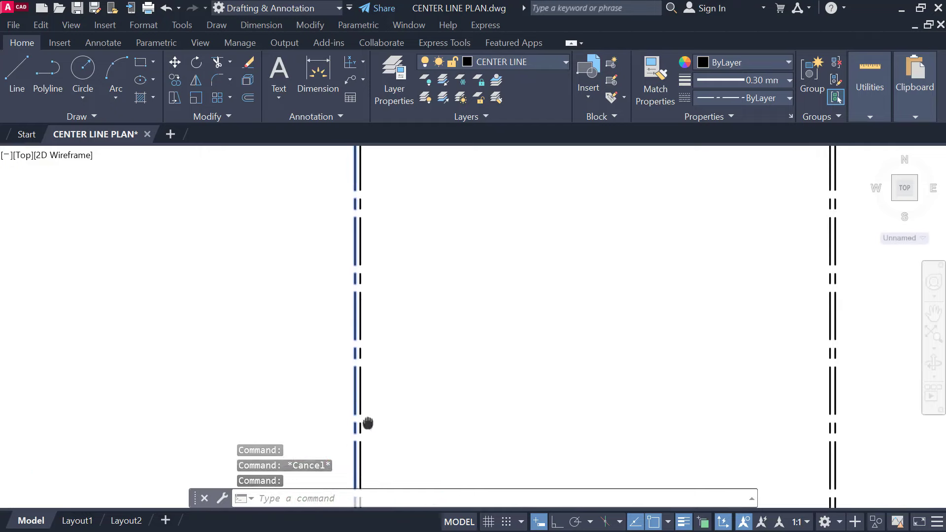
pyautogui.moveTo(402, 154); pyautogui.dragTo(398, 407, button='middle')
pyautogui.moveTo(355, 228); pyautogui.dragTo(359, 424, button='middle')
pyautogui.moveTo(360, 172); pyautogui.dragTo(363, 453, button='middle')
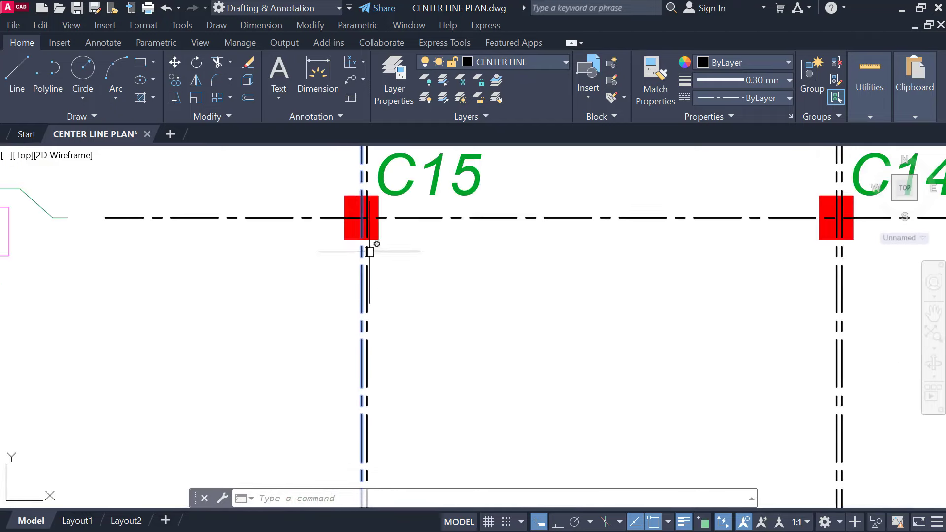
pyautogui.moveTo(369, 252); pyautogui.dragTo(359, 302, button='middle')
pyautogui.scroll(-5, 364, 241)
pyautogui.moveTo(375, 372); pyautogui.dragTo(361, 184, button='middle')
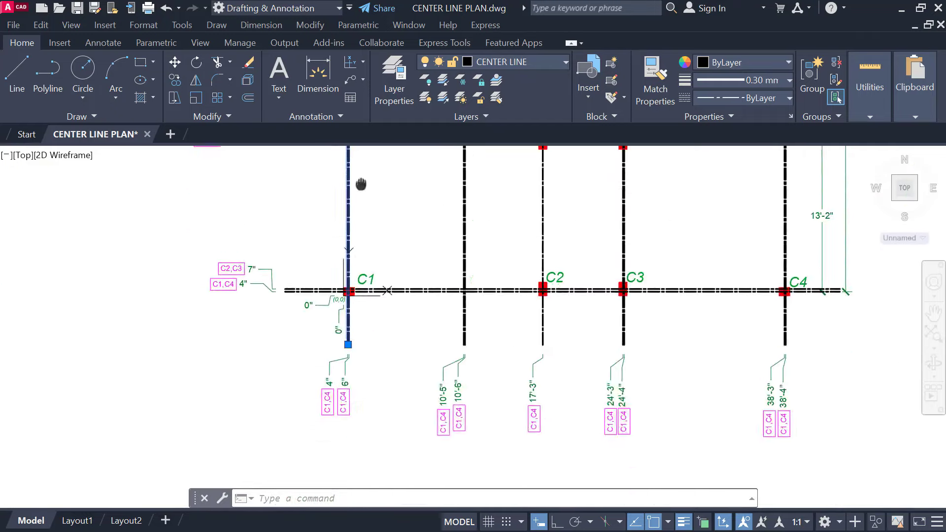
# Step: Change the text of the tag below the vertical 4" dimension to C15
pyautogui.scroll(5, 354, 401)
pyautogui.scroll(5, 293, 390)
pyautogui.moveTo(285, 364); pyautogui.dragTo(285, 277, button='middle')
pyautogui.press('Escape')
pyautogui.click(270, 308)
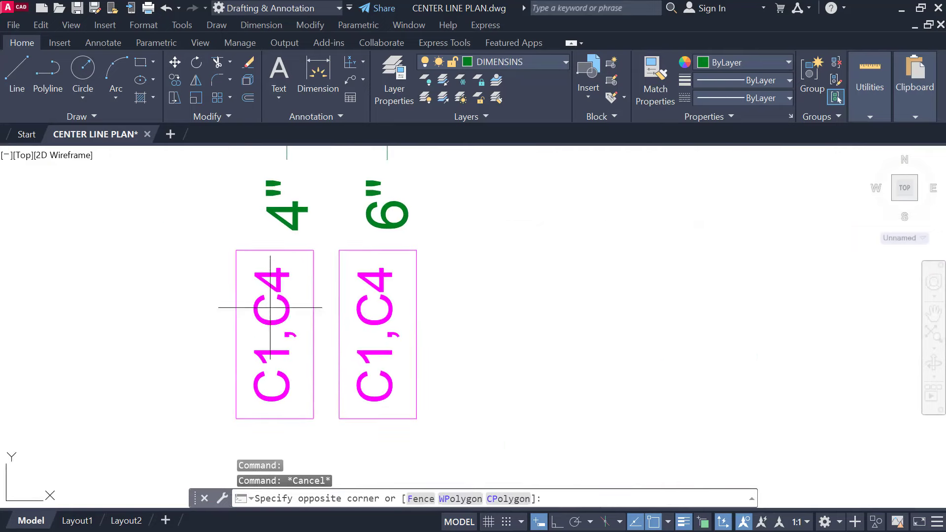
pyautogui.click(256, 315)
pyautogui.doubleClick(284, 324)
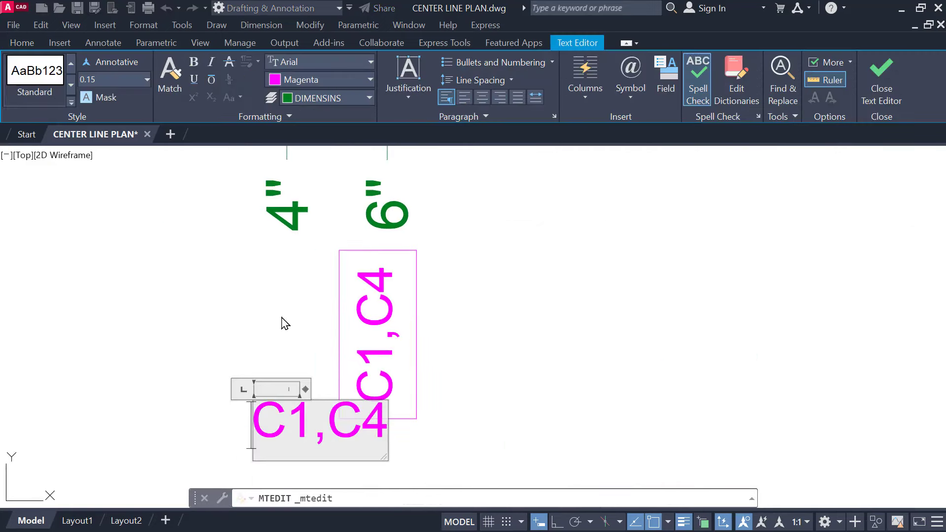
pyautogui.write('5')
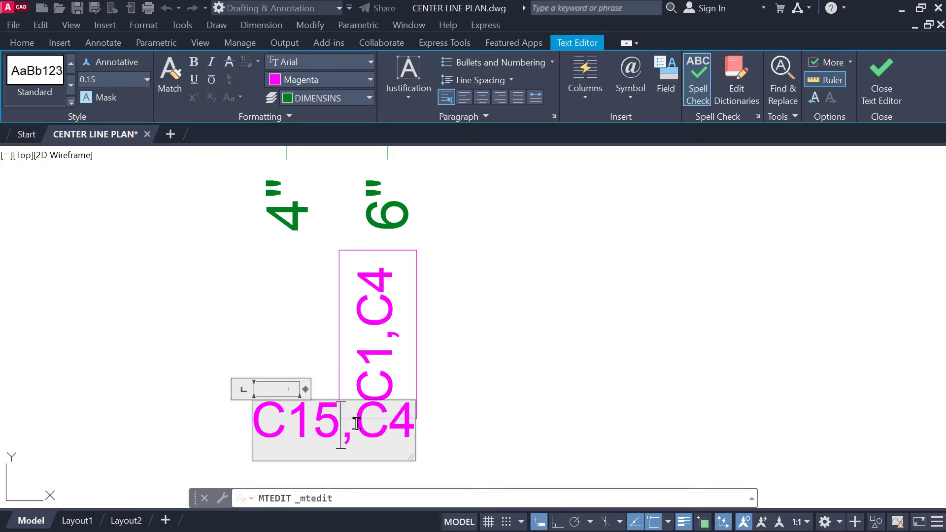
pyautogui.keyDown('shift'); pyautogui.click(429, 417); pyautogui.keyUp('shift')
pyautogui.press('Delete')
pyautogui.click(442, 431)
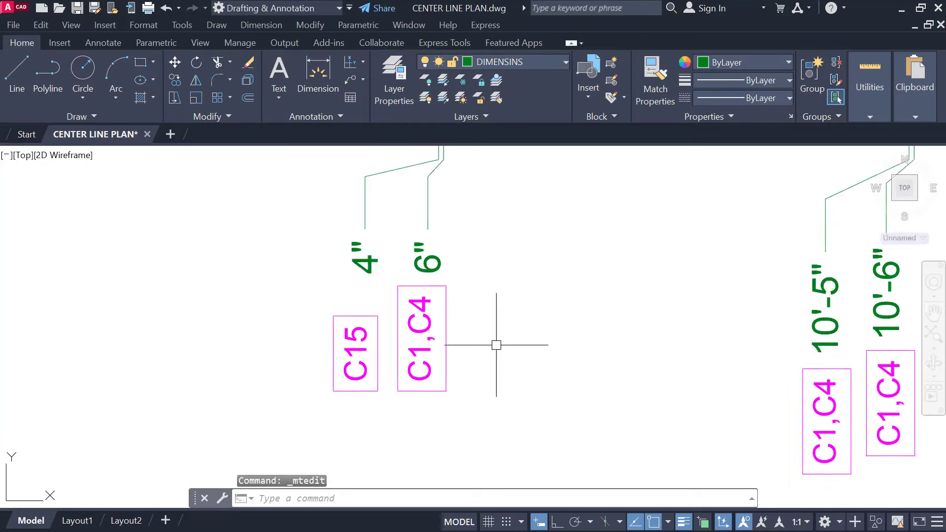
# Step: Follow the vertical center line of the 6" dimension through the plan to identify the columns centered on it
pyautogui.scroll(-2, 304, 279)
pyautogui.moveTo(318, 196); pyautogui.dragTo(340, 300, button='middle')
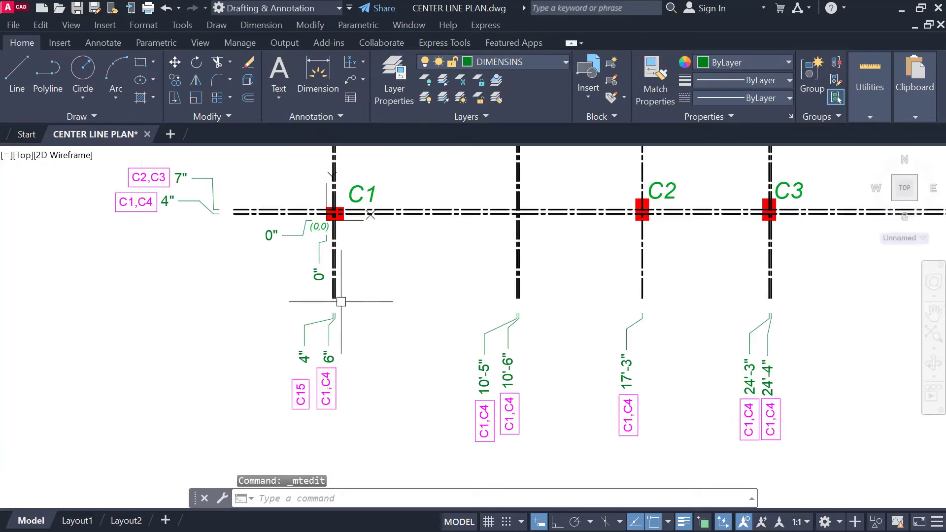
pyautogui.scroll(2, 345, 298)
pyautogui.click(322, 278)
pyautogui.moveTo(367, 159); pyautogui.dragTo(386, 342, button='middle')
pyautogui.moveTo(386, 254)
pyautogui.mouseDown(button='middle')
pyautogui.moveTo(367, 450)
pyautogui.moveTo(392, 403)
pyautogui.mouseUp(button='middle')
pyautogui.scroll(-1, 376, 294)
pyautogui.scroll(-1, 391, 243)
pyautogui.moveTo(407, 240); pyautogui.dragTo(382, 363, button='middle')
pyautogui.scroll(-1, 397, 297)
pyautogui.moveTo(378, 335); pyautogui.dragTo(372, 188, button='middle')
pyautogui.moveTo(402, 385); pyautogui.dragTo(391, 289, button='middle')
# Step: Change the text of the tag below the 6" dimension to C1,C8
pyautogui.scroll(3, 342, 316)
pyautogui.moveTo(369, 407); pyautogui.dragTo(365, 260, button='middle')
pyautogui.moveTo(369, 409); pyautogui.dragTo(382, 215, button='middle')
pyautogui.scroll(1, 335, 374)
pyautogui.press('Escape')
pyautogui.click(298, 364)
pyautogui.doubleClick(298, 363)
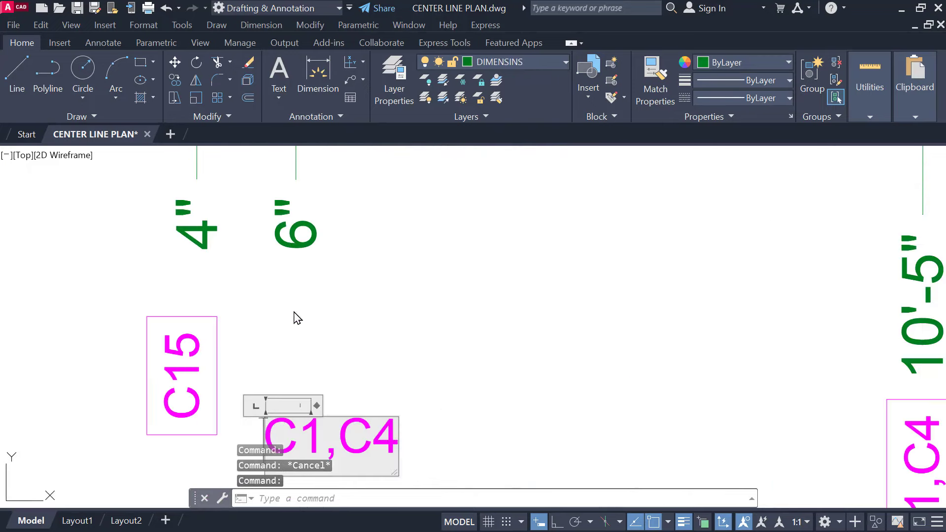
pyautogui.moveTo(370, 434); pyautogui.dragTo(415, 445)
pyautogui.write('8')
pyautogui.click(455, 399)
# Step: Follow the vertical center line of the 10'-5" dimension up the plan to identify the columns centered on it
pyautogui.scroll(-3, 457, 384)
pyautogui.moveTo(561, 374); pyautogui.dragTo(217, 345, button='middle')
pyautogui.scroll(1, 227, 334)
pyautogui.moveTo(238, 402)
pyautogui.mouseDown(button='middle')
pyautogui.moveTo(248, 376)
pyautogui.moveTo(268, 390)
pyautogui.mouseUp(button='middle')
pyautogui.scroll(3, 271, 340)
pyautogui.scroll(-3, 273, 336)
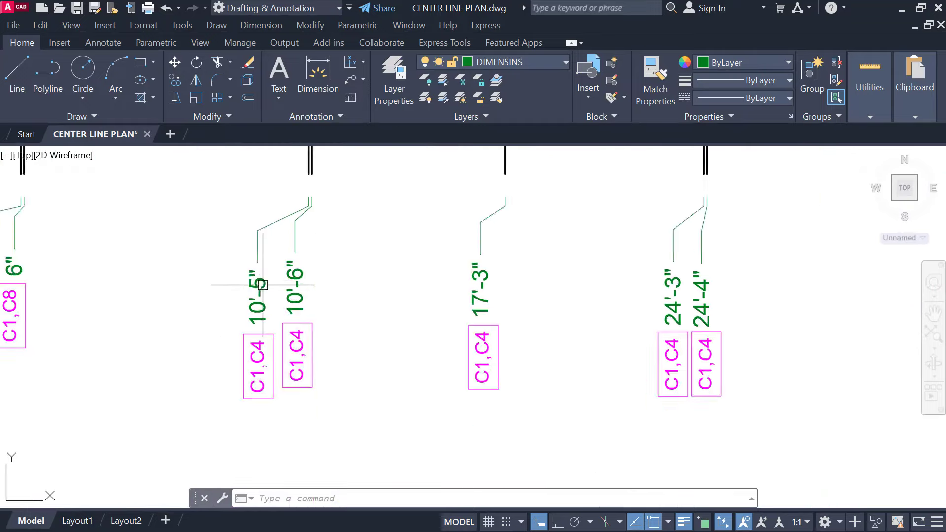
pyautogui.moveTo(237, 279); pyautogui.dragTo(290, 405, button='middle')
pyautogui.scroll(4, 354, 299)
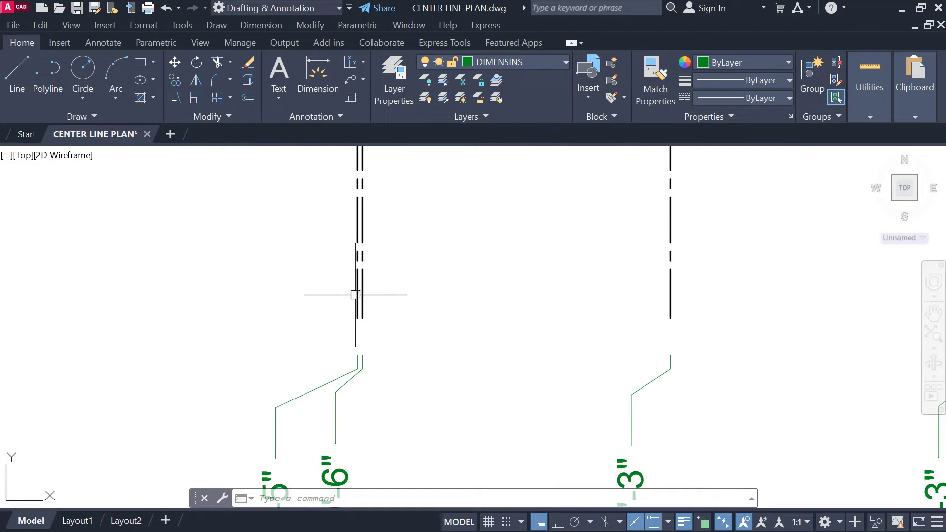
pyautogui.moveTo(387, 240); pyautogui.dragTo(384, 391, button='middle')
pyautogui.scroll(-2, 386, 334)
pyautogui.scroll(-2, 384, 367)
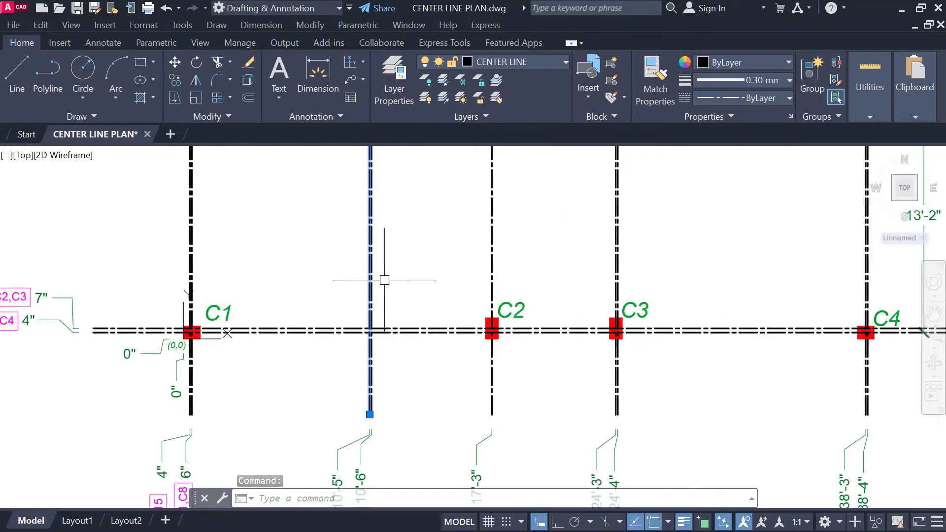
pyautogui.moveTo(384, 288)
pyautogui.mouseDown(button='middle')
pyautogui.moveTo(382, 378)
pyautogui.moveTo(400, 312)
pyautogui.moveTo(398, 401)
pyautogui.mouseUp(button='middle')
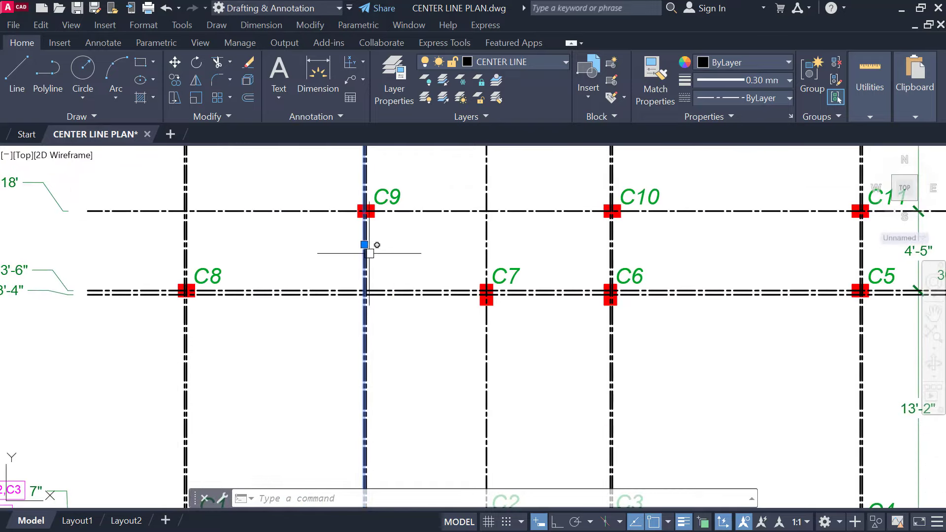
pyautogui.moveTo(381, 197); pyautogui.dragTo(373, 244, button='middle')
pyautogui.scroll(2, 373, 252)
pyautogui.scroll(-2, 373, 252)
pyautogui.moveTo(364, 291); pyautogui.dragTo(361, 372, button='middle')
pyautogui.moveTo(364, 202); pyautogui.dragTo(364, 311, button='middle')
pyautogui.scroll(4, 364, 246)
pyautogui.moveTo(359, 252); pyautogui.dragTo(343, 140, button='middle')
pyautogui.scroll(-2, 363, 263)
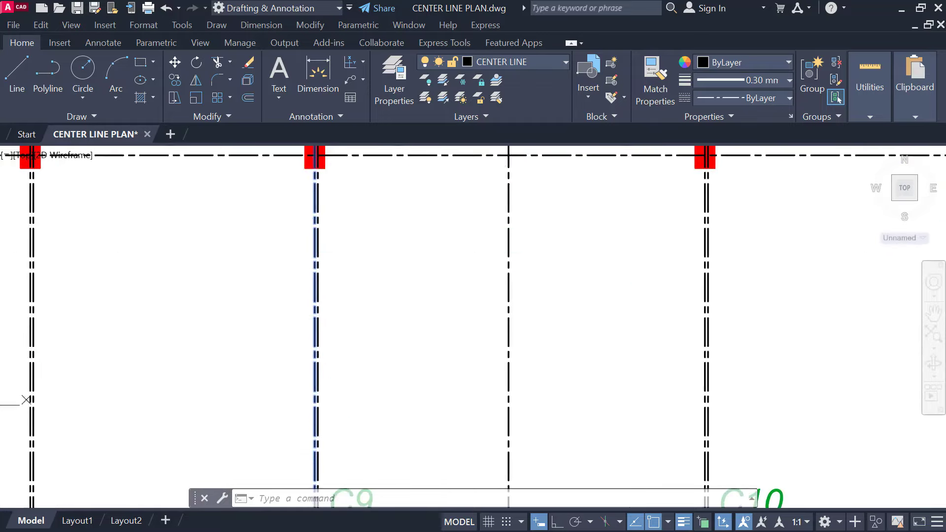
# Step: Change the text of the tag below the 10'-5" dimension to C14
pyautogui.moveTo(400, 400); pyautogui.dragTo(382, 166, button='middle')
pyautogui.moveTo(385, 370); pyautogui.dragTo(385, 140, button='middle')
pyautogui.moveTo(337, 385); pyautogui.dragTo(336, 148, button='middle')
pyautogui.moveTo(296, 433); pyautogui.dragTo(336, 206, button='middle')
pyautogui.scroll(2, 289, 460)
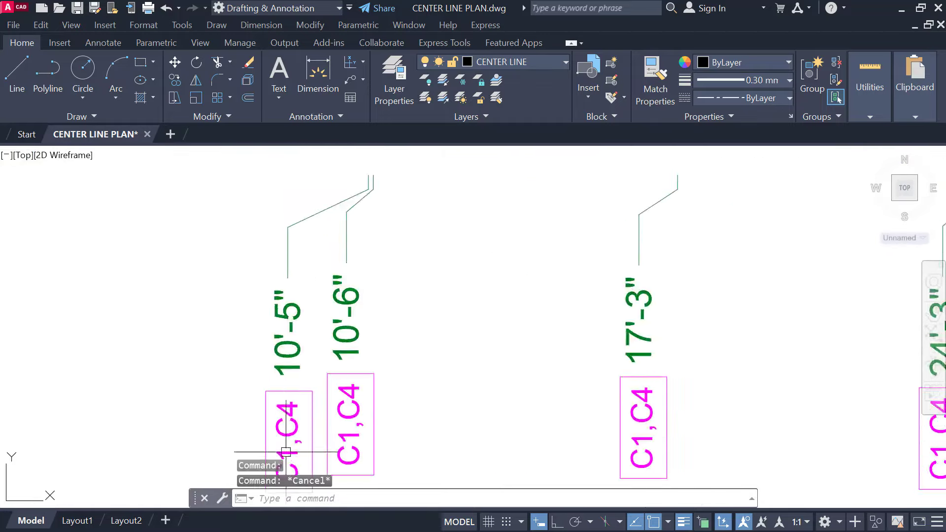
pyautogui.moveTo(289, 451); pyautogui.dragTo(296, 299, button='middle')
pyautogui.doubleClick(295, 283)
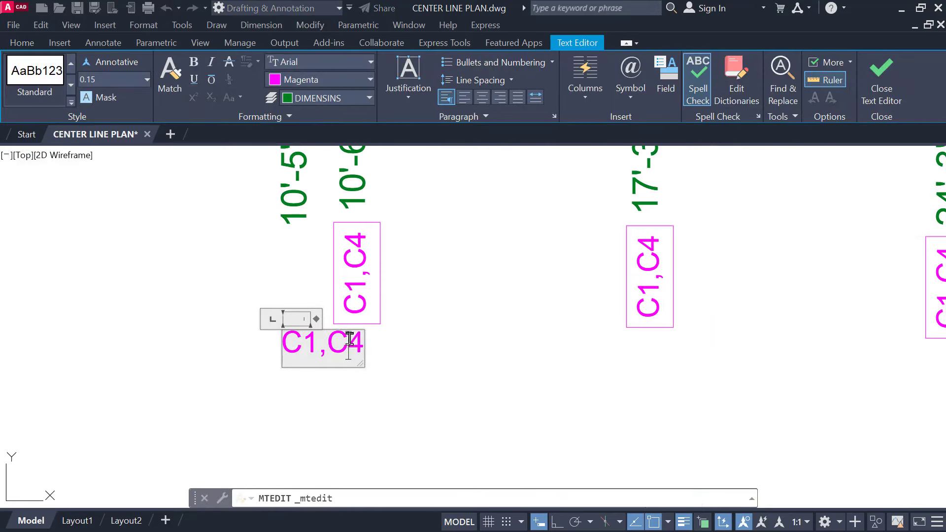
pyautogui.moveTo(328, 345); pyautogui.dragTo(226, 366)
pyautogui.press('Delete')
pyautogui.click(338, 390)
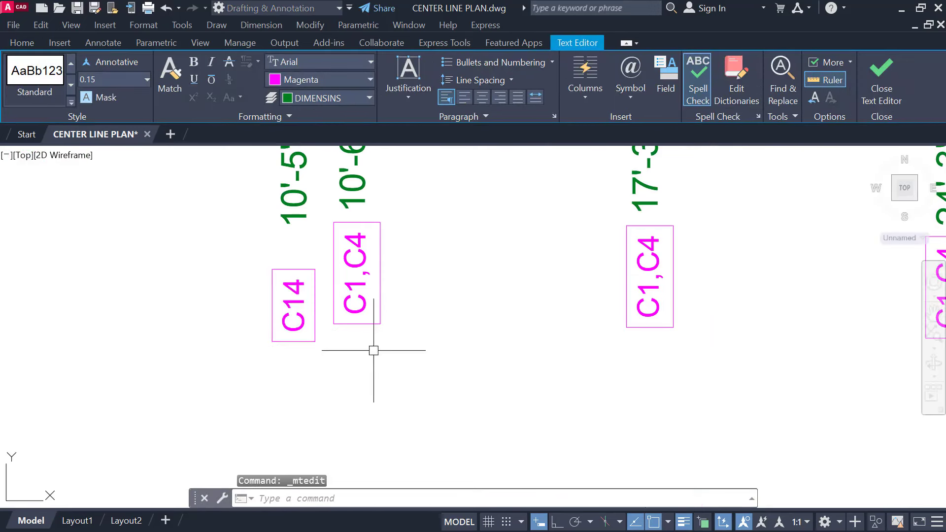
# Step: Move the C14 tag up so it sits directly below the 10'-5" dimension
pyautogui.scroll(-2, 280, 321)
pyautogui.scroll(2, 328, 306)
pyautogui.click(317, 315)
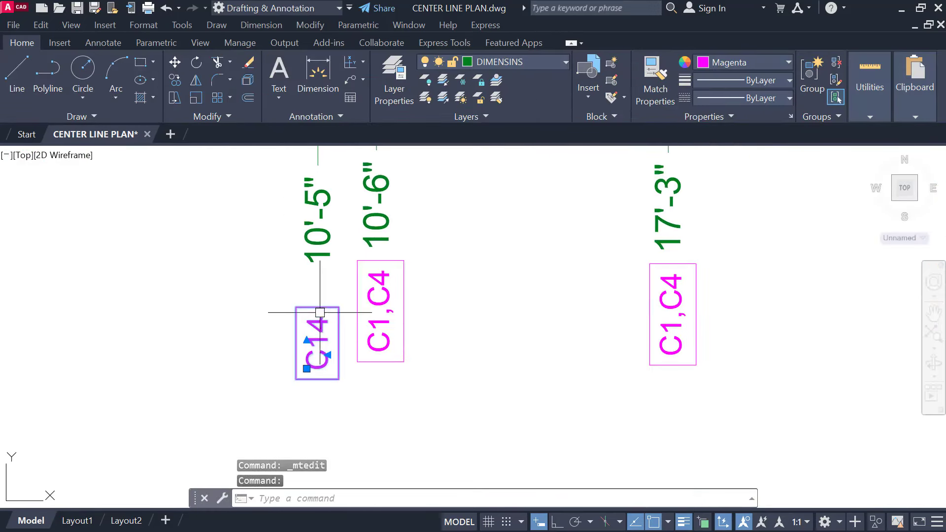
pyautogui.moveTo(320, 308); pyautogui.dragTo(319, 276)
pyautogui.moveTo(339, 272); pyautogui.dragTo(300, 290, button='middle')
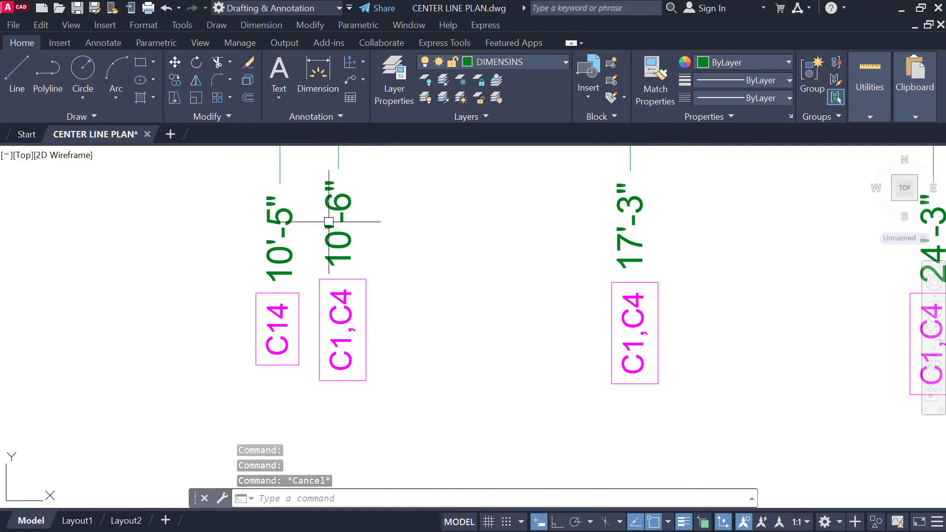
# Step: Follow the vertical center line of the 10'-6" dimension up the plan to identify the columns centered on it
pyautogui.scroll(-2, 332, 222)
pyautogui.moveTo(336, 236); pyautogui.dragTo(373, 441, button='middle')
pyautogui.moveTo(388, 295); pyautogui.dragTo(371, 416, button='middle')
pyautogui.moveTo(390, 261); pyautogui.dragTo(376, 465, button='middle')
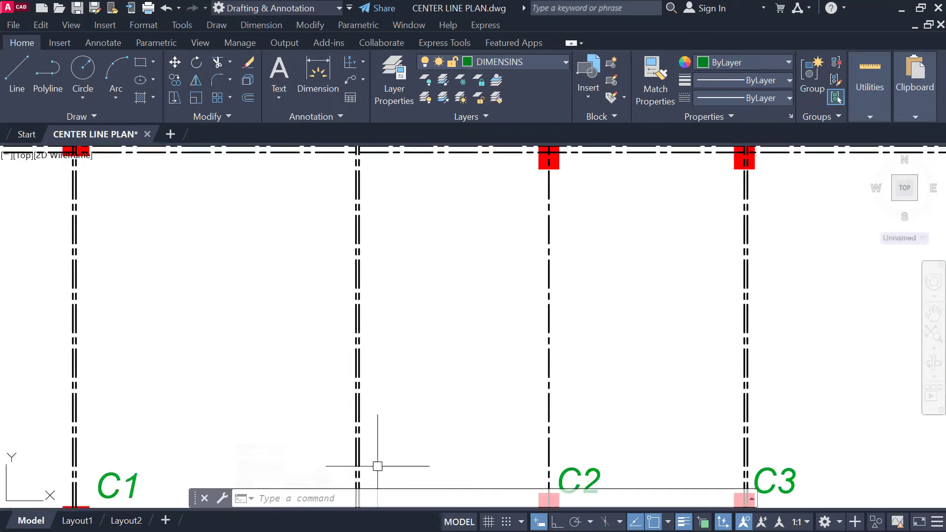
pyautogui.moveTo(403, 187); pyautogui.dragTo(391, 370, button='middle')
pyautogui.moveTo(377, 175)
pyautogui.mouseDown(button='middle')
pyautogui.moveTo(392, 321)
pyautogui.moveTo(382, 318)
pyautogui.moveTo(374, 192)
pyautogui.mouseUp(button='middle')
pyautogui.scroll(-4, 391, 322)
pyautogui.moveTo(390, 365); pyautogui.dragTo(378, 178, button='middle')
# Step: Change the text of the tag below the 10'-6" dimension to C9 and move the tag up close to the dimension
pyautogui.scroll(6, 350, 375)
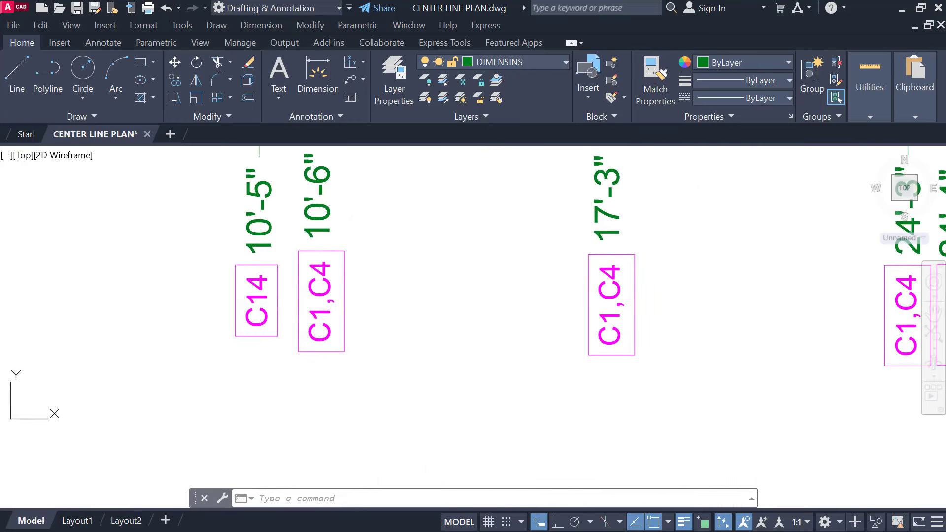
pyautogui.doubleClick(318, 281)
pyautogui.moveTo(329, 354); pyautogui.dragTo(373, 355)
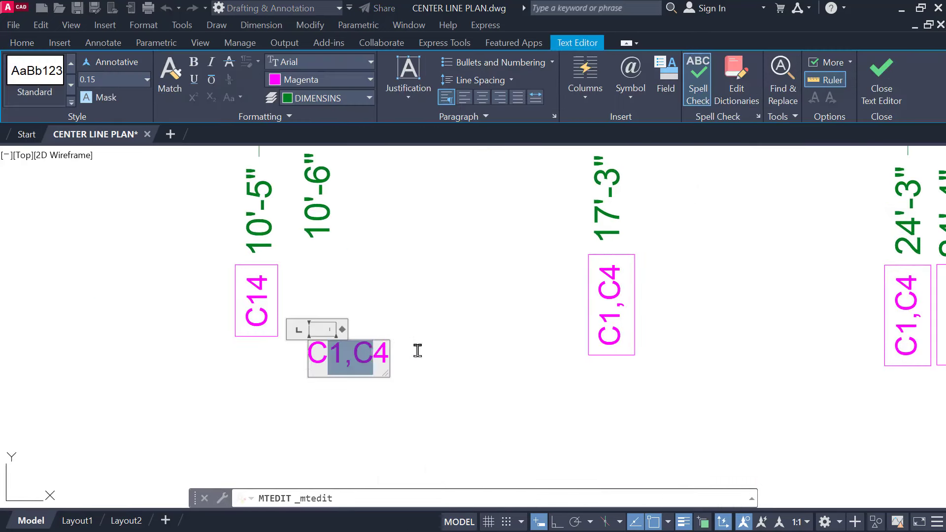
pyautogui.write('9')
pyautogui.click(422, 358)
pyautogui.scroll(-2, 430, 286)
pyautogui.scroll(2, 401, 296)
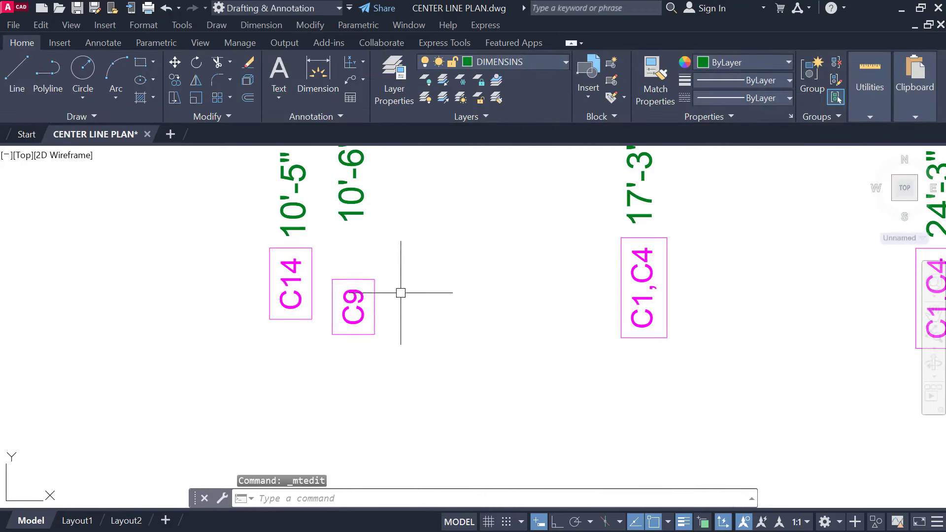
pyautogui.click(367, 280)
pyautogui.moveTo(371, 290); pyautogui.dragTo(367, 246)
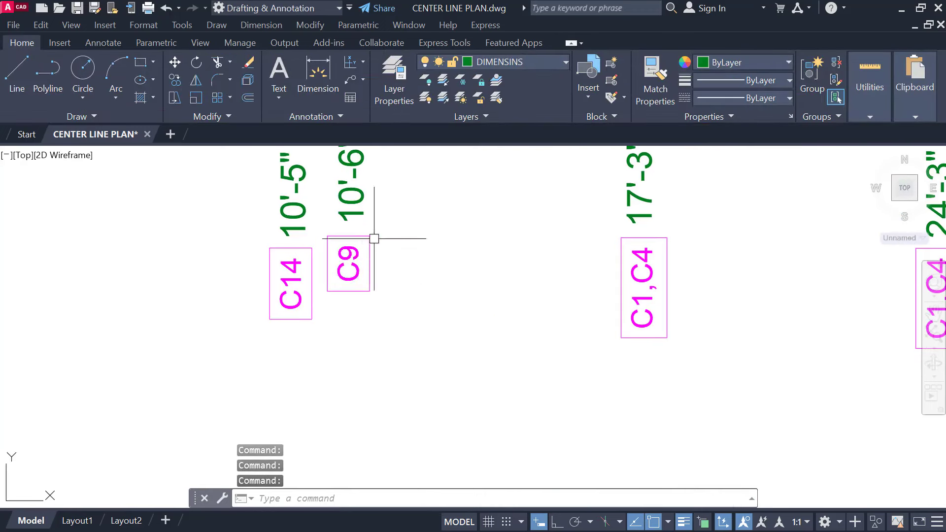
pyautogui.press('Escape')
# Step: Follow the vertical center line of the 17'-3" dimension through the plan to identify the columns centered on it
pyautogui.scroll(-4, 321, 277)
pyautogui.scroll(4, 376, 200)
pyautogui.scroll(2, 340, 243)
pyautogui.scroll(-6, 316, 226)
pyautogui.moveTo(296, 436); pyautogui.dragTo(291, 407, button='middle')
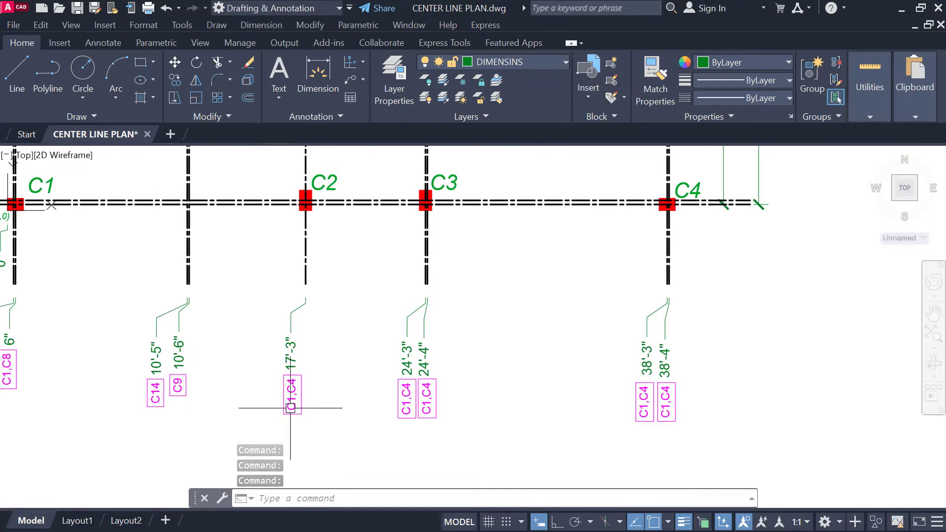
pyautogui.scroll(2, 282, 397)
pyautogui.scroll(-2, 298, 367)
pyautogui.moveTo(308, 354); pyautogui.dragTo(323, 423, button='middle')
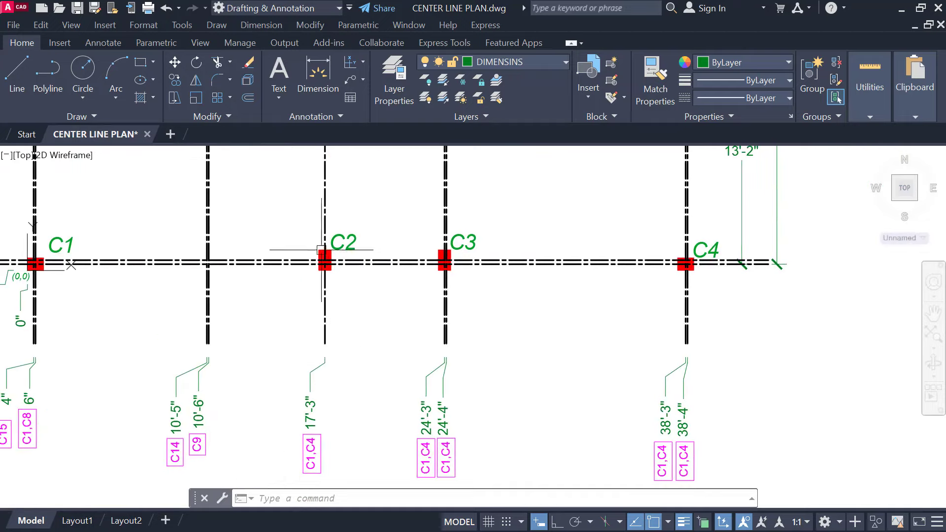
pyautogui.scroll(6, 325, 256)
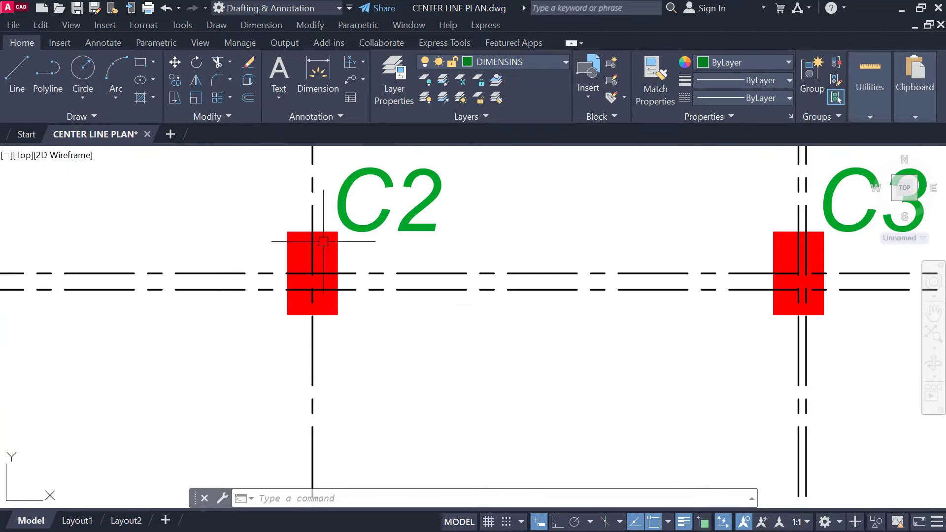
pyautogui.scroll(-7, 393, 433)
pyautogui.moveTo(389, 259); pyautogui.dragTo(380, 147, button='middle')
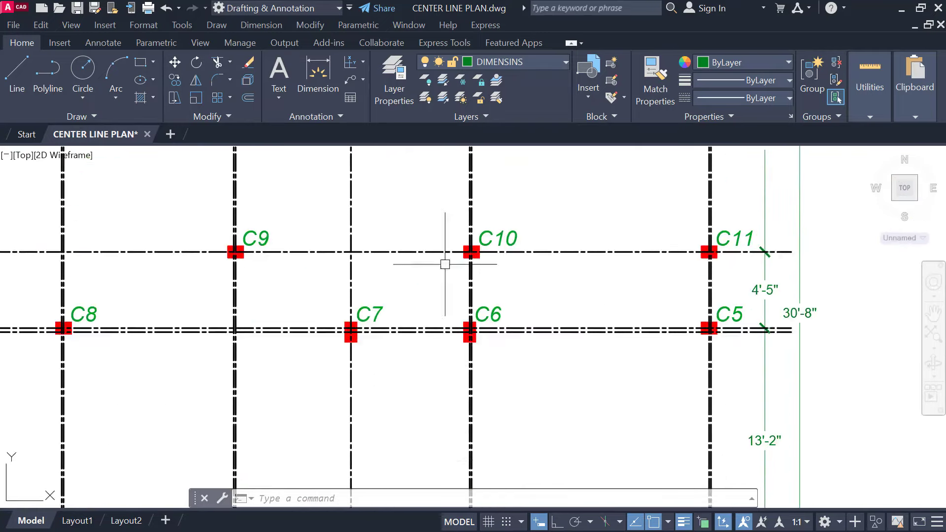
pyautogui.moveTo(436, 403); pyautogui.dragTo(426, 153, button='middle')
# Step: Change the text of the tag below the 17'-3" dimension to C2,C7
pyautogui.scroll(5, 278, 231)
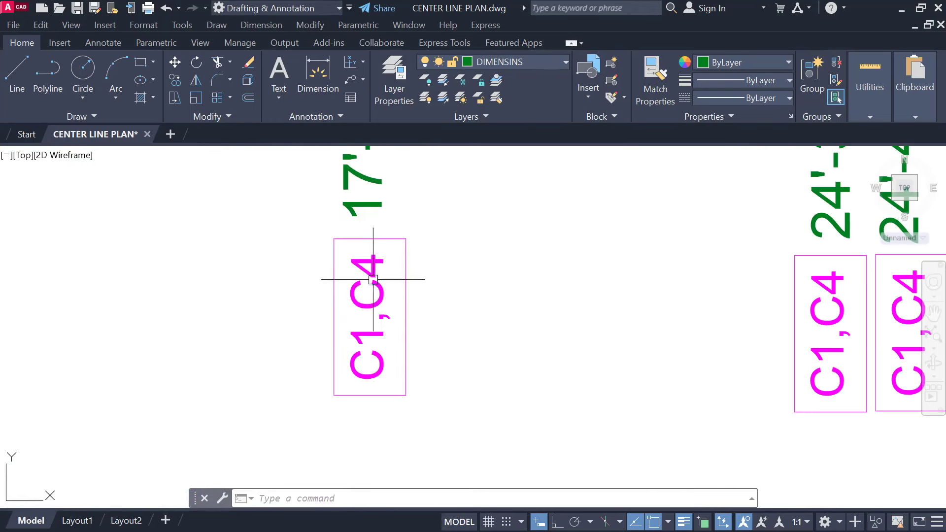
pyautogui.doubleClick(354, 372)
pyautogui.scroll(-6, 385, 391)
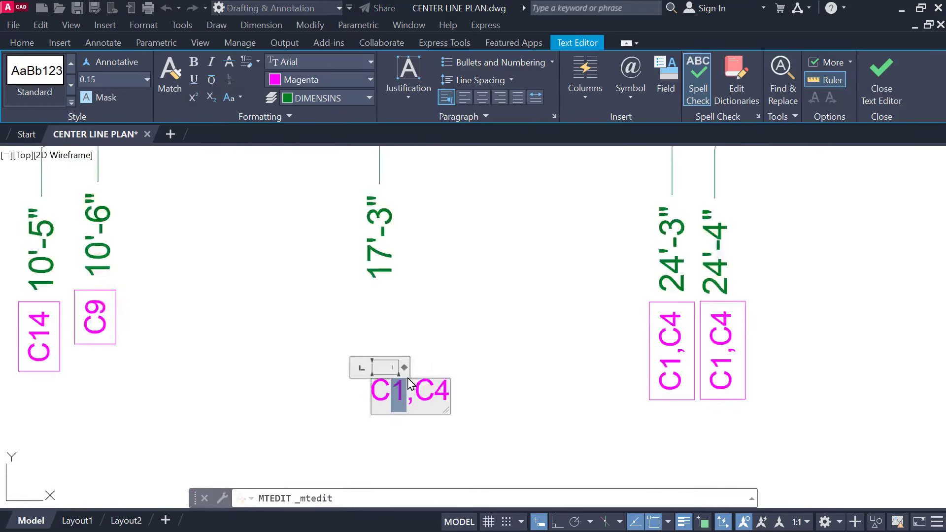
pyautogui.moveTo(422, 302); pyautogui.dragTo(412, 321, button='middle')
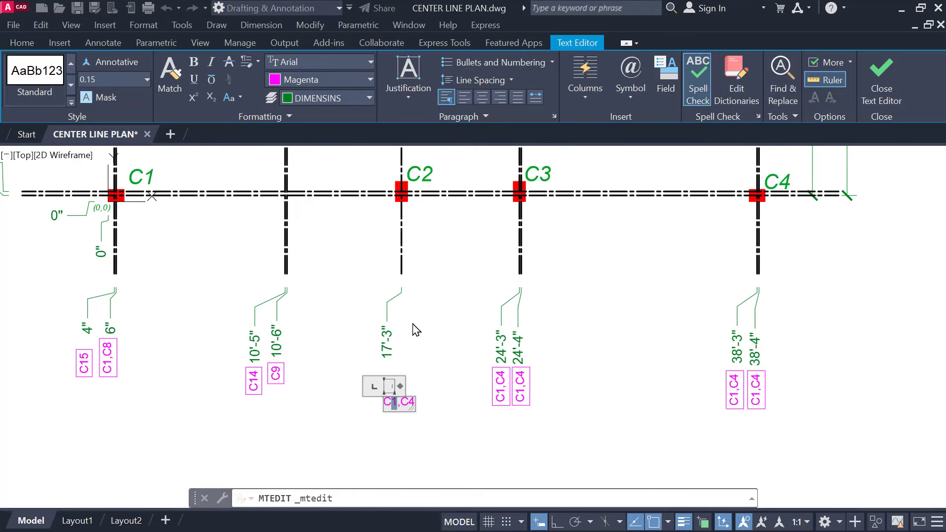
pyautogui.scroll(3, 408, 419)
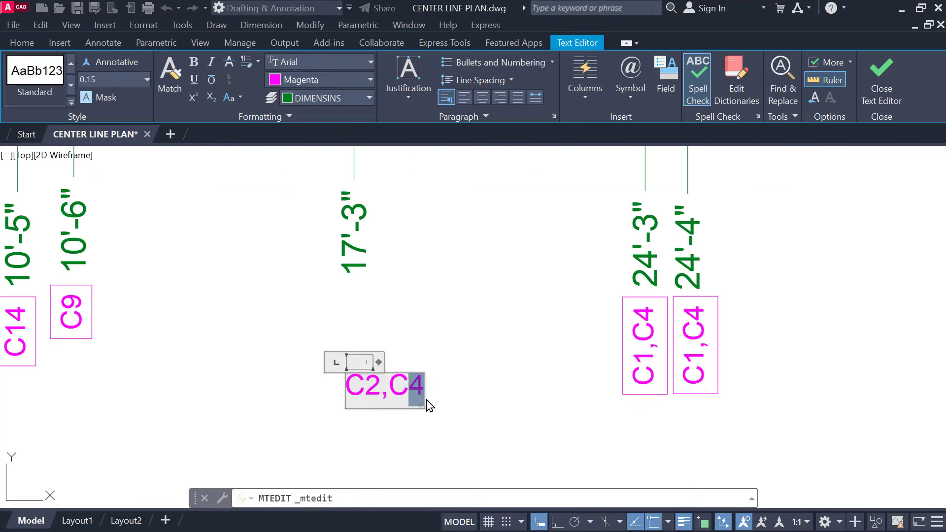
pyautogui.write('7')
pyautogui.click(474, 322)
# Step: Follow the vertical center line of the 24'-3" dimension through the plan to identify the columns centered on it
pyautogui.scroll(-2, 416, 326)
pyautogui.moveTo(458, 288)
pyautogui.mouseDown(button='middle')
pyautogui.moveTo(391, 325)
pyautogui.moveTo(424, 285)
pyautogui.moveTo(386, 414)
pyautogui.mouseUp(button='middle')
pyautogui.scroll(-2, 425, 286)
pyautogui.moveTo(405, 323); pyautogui.dragTo(387, 471, button='middle')
pyautogui.moveTo(387, 361)
pyautogui.mouseDown(button='middle')
pyautogui.moveTo(387, 403)
pyautogui.moveTo(380, 215)
pyautogui.mouseUp(button='middle')
pyautogui.scroll(5, 355, 212)
pyautogui.scroll(2, 355, 212)
pyautogui.scroll(-7, 355, 212)
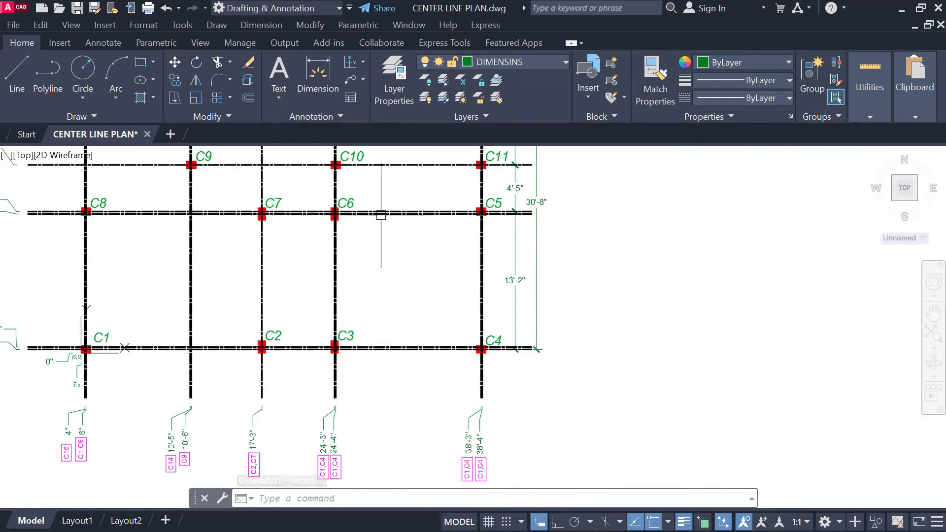
pyautogui.scroll(6, 333, 292)
pyautogui.scroll(3, 341, 290)
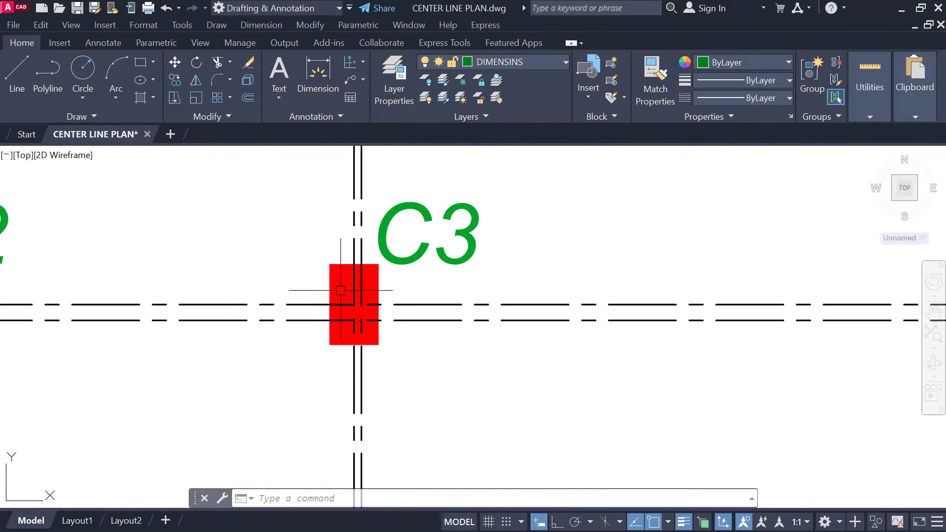
pyautogui.scroll(-5, 362, 259)
pyautogui.moveTo(369, 237); pyautogui.dragTo(389, 426, button='middle')
pyautogui.moveTo(416, 203)
pyautogui.mouseDown(button='middle')
pyautogui.moveTo(406, 323)
pyautogui.moveTo(424, 450)
pyautogui.mouseUp(button='middle')
pyautogui.moveTo(426, 292); pyautogui.dragTo(429, 461, button='middle')
pyautogui.moveTo(436, 274)
pyautogui.mouseDown(button='middle')
pyautogui.moveTo(435, 468)
pyautogui.moveTo(408, 280)
pyautogui.mouseUp(button='middle')
pyautogui.moveTo(438, 468); pyautogui.dragTo(392, 217, button='middle')
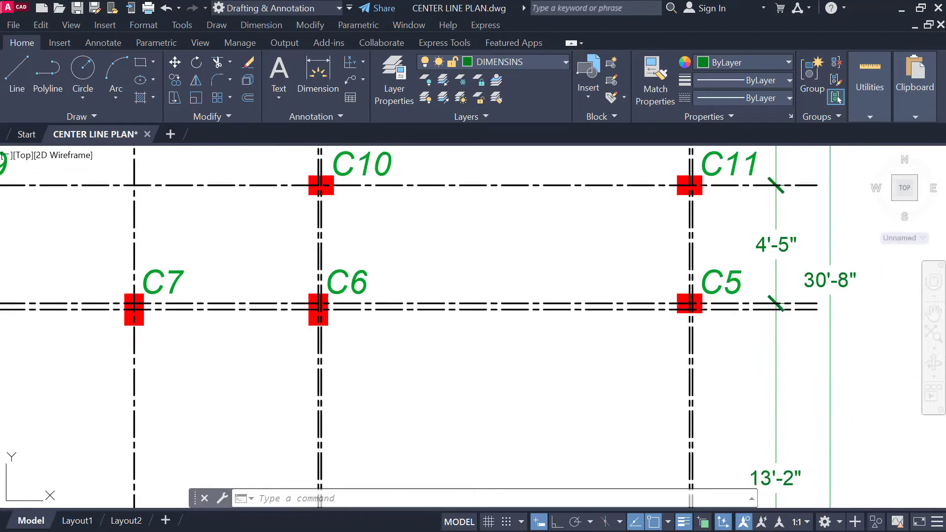
pyautogui.scroll(-2, 396, 250)
pyautogui.scroll(-2, 395, 255)
pyautogui.moveTo(401, 268)
pyautogui.mouseDown(button='middle')
pyautogui.moveTo(401, 403)
pyautogui.moveTo(367, 158)
pyautogui.mouseUp(button='middle')
pyautogui.moveTo(372, 359); pyautogui.dragTo(365, 295, button='middle')
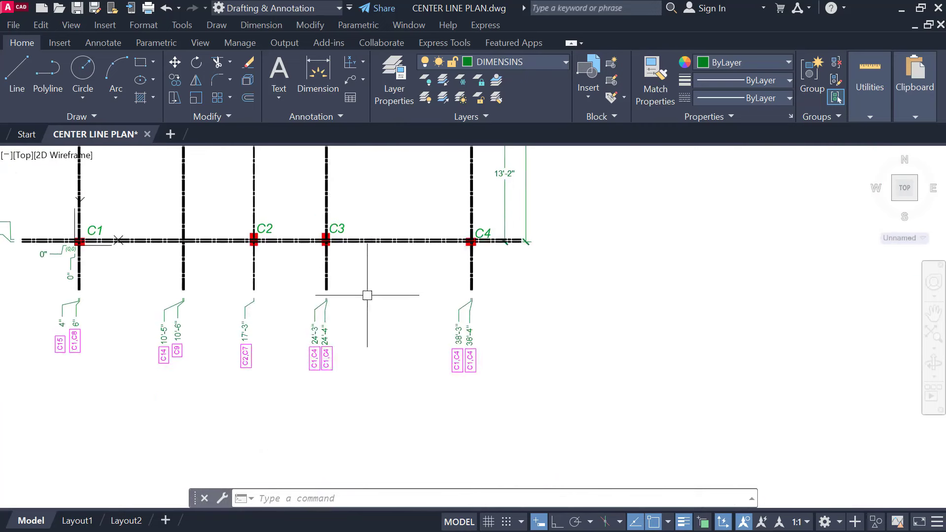
# Step: Change the text of the tag at the 24'-3" dimension to C3,C6,C13 and move the tag down clear of the dimension text
pyautogui.scroll(2, 318, 371)
pyautogui.scroll(2, 313, 340)
pyautogui.doubleClick(309, 350)
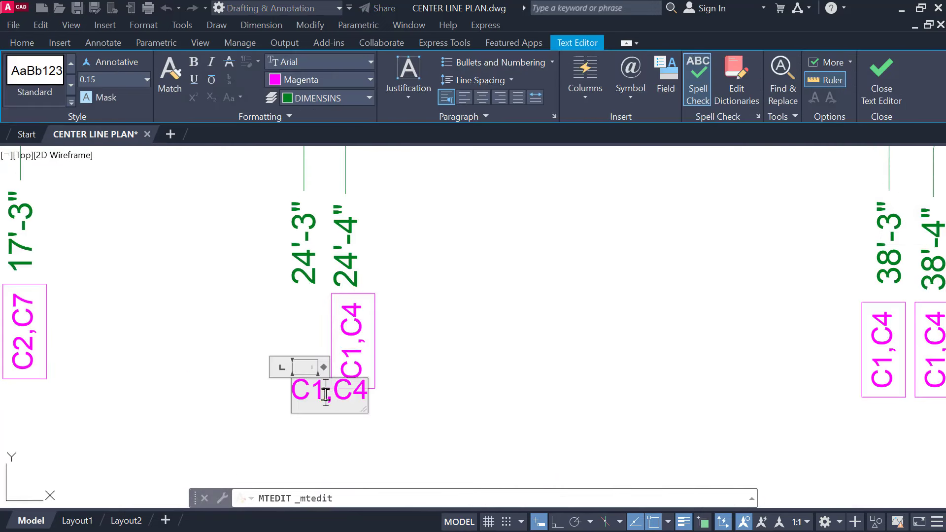
pyautogui.write('3,C6,C13')
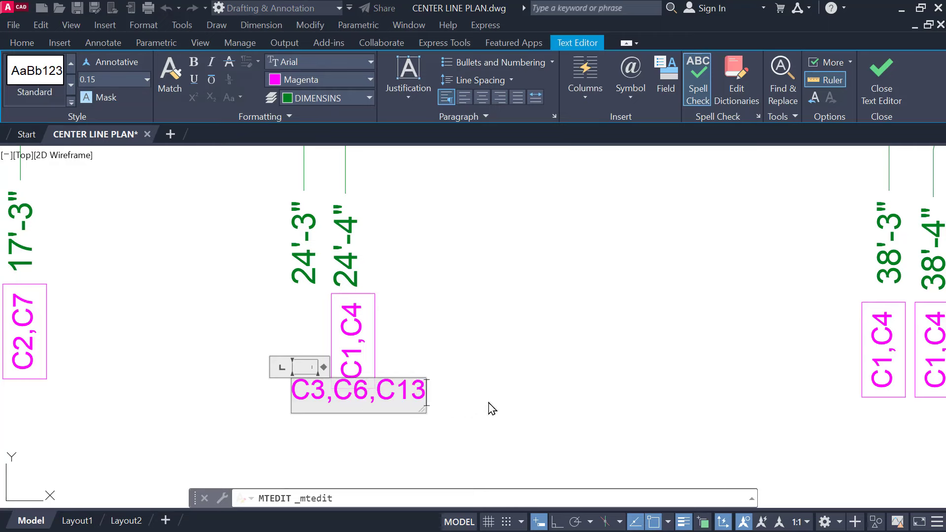
pyautogui.click(491, 409)
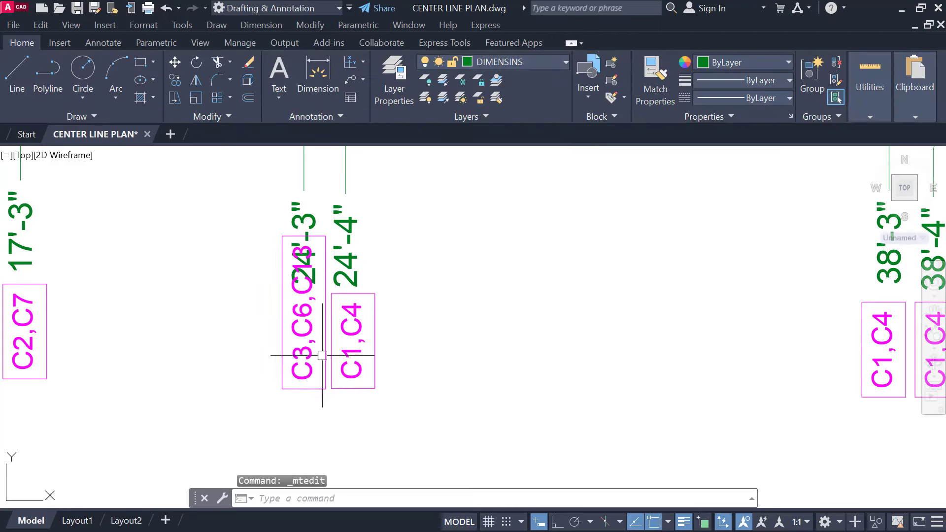
pyautogui.moveTo(303, 407)
pyautogui.mouseDown()
pyautogui.moveTo(309, 423)
pyautogui.moveTo(313, 415)
pyautogui.mouseUp()
pyautogui.press('Escape')
# Step: Follow the vertical center line of the 24'-4" dimension up the plan to identify the columns centered on it
pyautogui.scroll(-1, 363, 347)
pyautogui.moveTo(363, 346); pyautogui.dragTo(355, 458, button='middle')
pyautogui.moveTo(363, 212); pyautogui.dragTo(356, 326, button='middle')
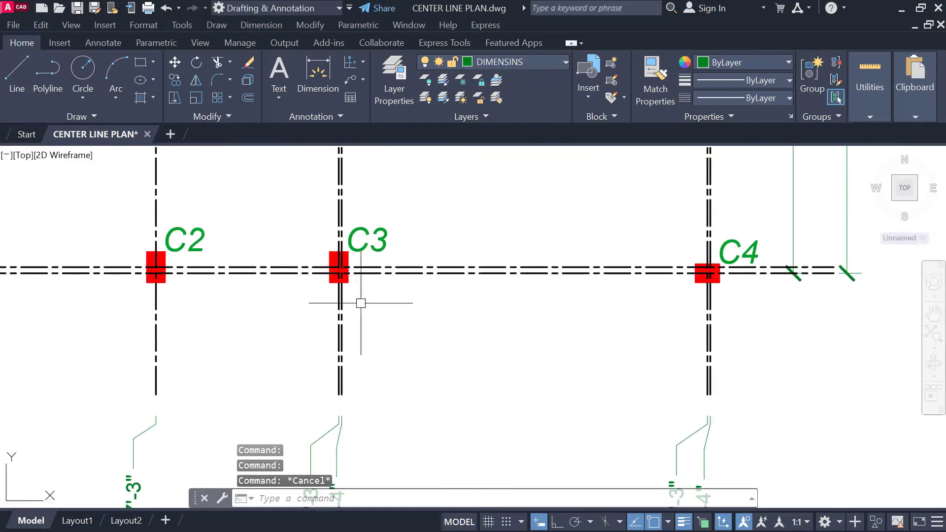
pyautogui.moveTo(381, 190); pyautogui.dragTo(385, 436, button='middle')
pyautogui.moveTo(403, 285); pyautogui.dragTo(399, 504, button='middle')
pyautogui.scroll(-2, 374, 254)
pyautogui.moveTo(401, 308); pyautogui.dragTo(410, 163, button='middle')
# Step: Change the text of the tag below the 24'-4" dimension to C10 and move the tag up close to the dimension
pyautogui.scroll(3, 380, 440)
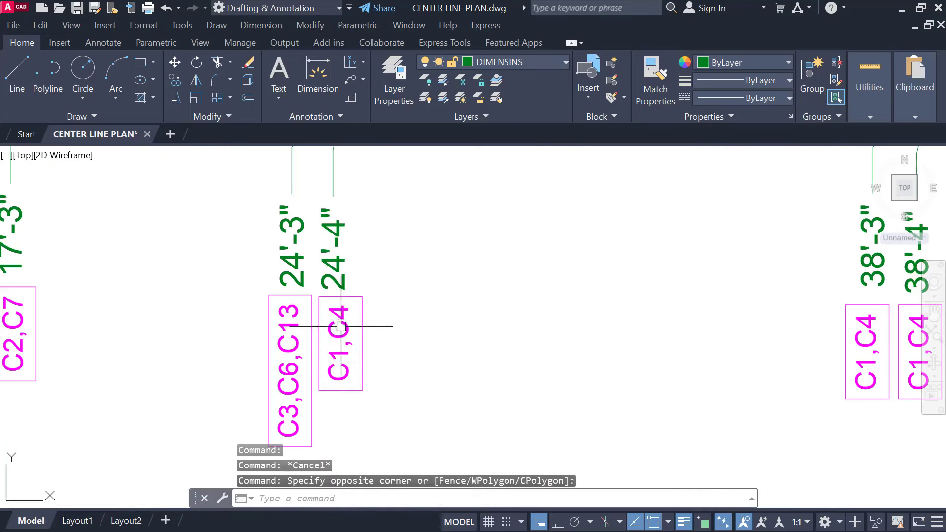
pyautogui.doubleClick(340, 344)
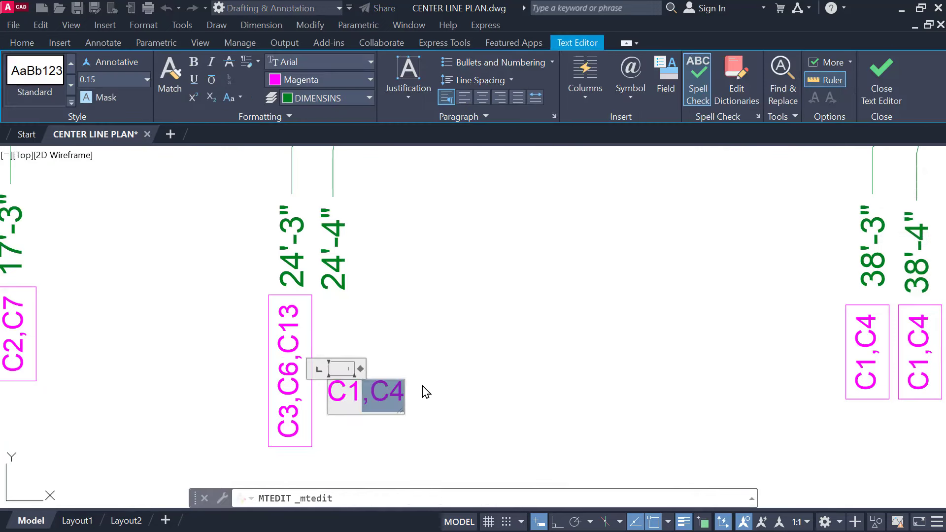
pyautogui.write('0')
pyautogui.click(418, 406)
pyautogui.scroll(-2, 443, 364)
pyautogui.scroll(2, 369, 296)
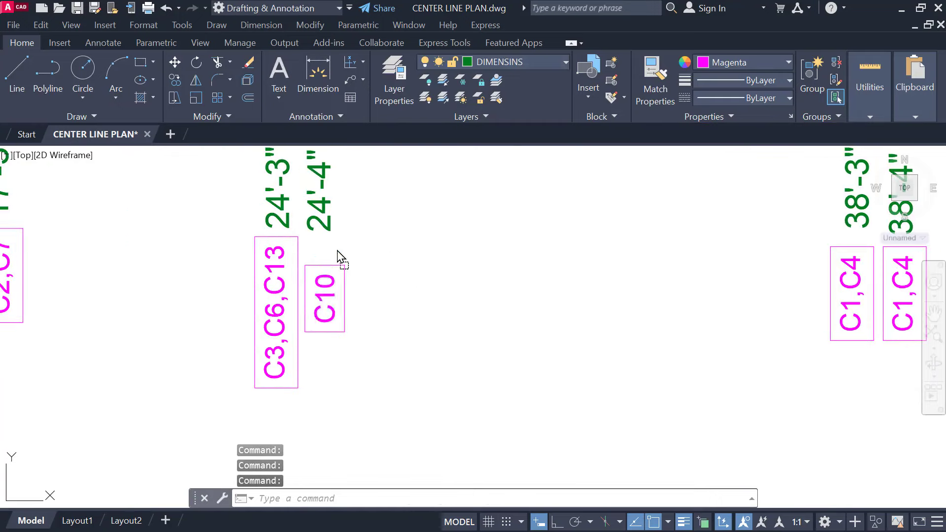
pyautogui.moveTo(319, 285); pyautogui.dragTo(320, 282)
# Step: Follow the vertical center line of the 38'-3" dimension through the plan to identify the columns centered on it
pyautogui.scroll(-2, 407, 255)
pyautogui.moveTo(406, 255); pyautogui.dragTo(277, 279, button='middle')
pyautogui.moveTo(469, 282); pyautogui.dragTo(352, 365, button='middle')
pyautogui.scroll(1, 364, 348)
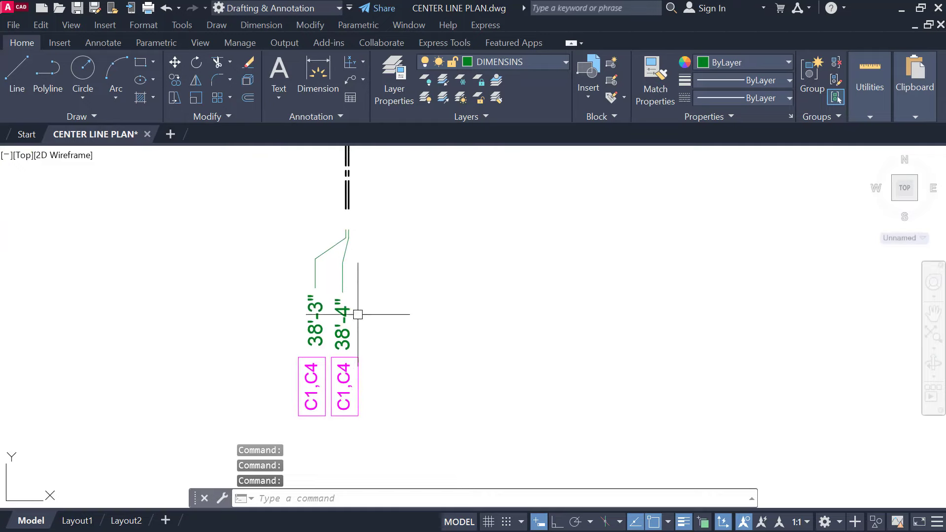
pyautogui.scroll(-2, 328, 388)
pyautogui.moveTo(363, 237); pyautogui.dragTo(363, 278, button='middle')
pyautogui.scroll(3, 340, 280)
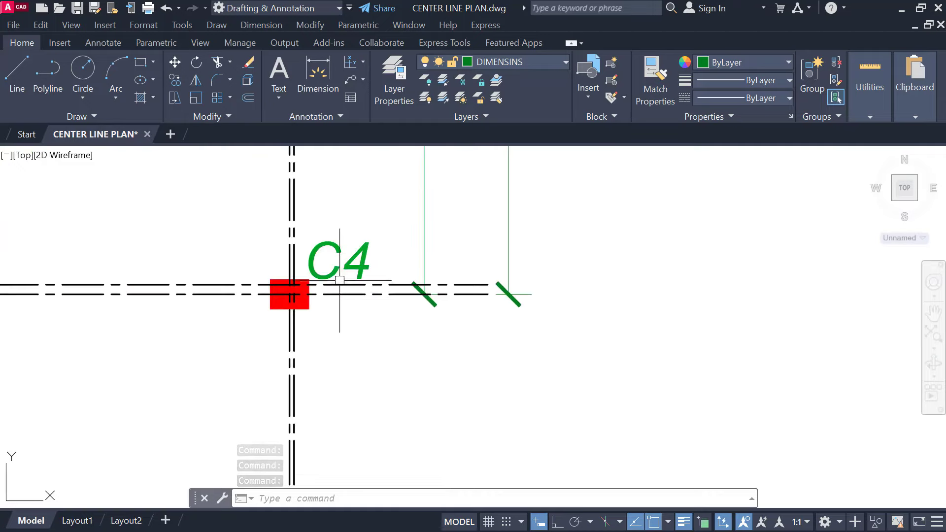
pyautogui.scroll(-2, 301, 310)
pyautogui.moveTo(300, 308); pyautogui.dragTo(328, 384, button='middle')
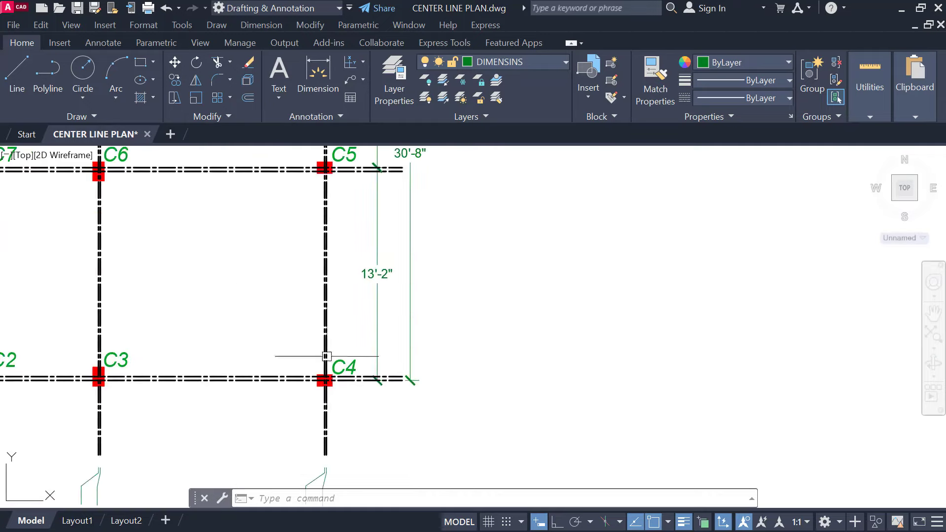
pyautogui.moveTo(327, 256); pyautogui.dragTo(347, 502, button='middle')
pyautogui.scroll(2, 326, 237)
pyautogui.scroll(3, 326, 236)
pyautogui.click(313, 273)
pyautogui.scroll(-3, 309, 296)
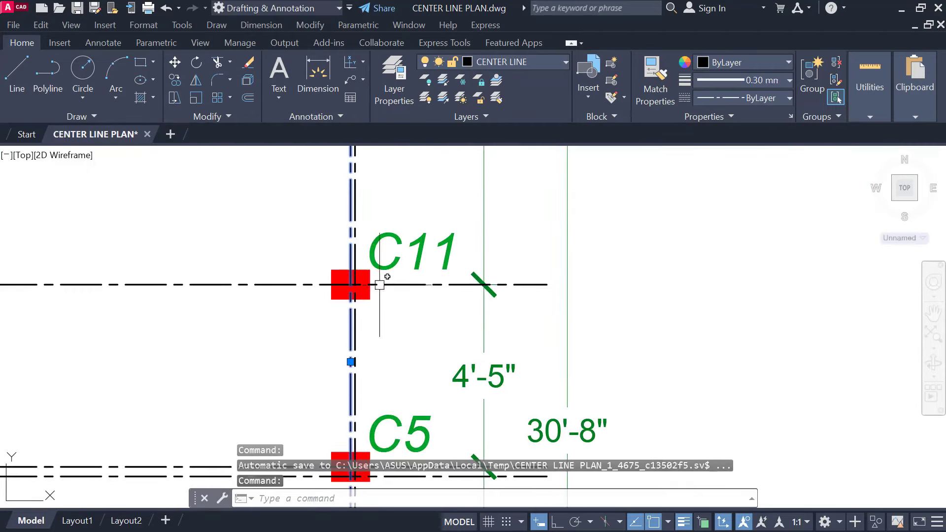
pyautogui.scroll(-2, 405, 308)
pyautogui.moveTo(405, 311); pyautogui.dragTo(409, 528, button='middle')
pyautogui.scroll(-4, 440, 179)
pyautogui.moveTo(427, 264); pyautogui.dragTo(405, 163, button='middle')
pyautogui.moveTo(411, 363)
pyautogui.mouseDown(button='middle')
pyautogui.moveTo(403, 304)
pyautogui.moveTo(399, 365)
pyautogui.mouseUp(button='middle')
pyautogui.scroll(-2, 402, 215)
pyautogui.moveTo(401, 223)
pyautogui.mouseDown(button='middle')
pyautogui.moveTo(395, 247)
pyautogui.moveTo(386, 225)
pyautogui.mouseUp(button='middle')
pyautogui.scroll(2, 384, 226)
pyautogui.moveTo(376, 412); pyautogui.dragTo(354, 268, button='middle')
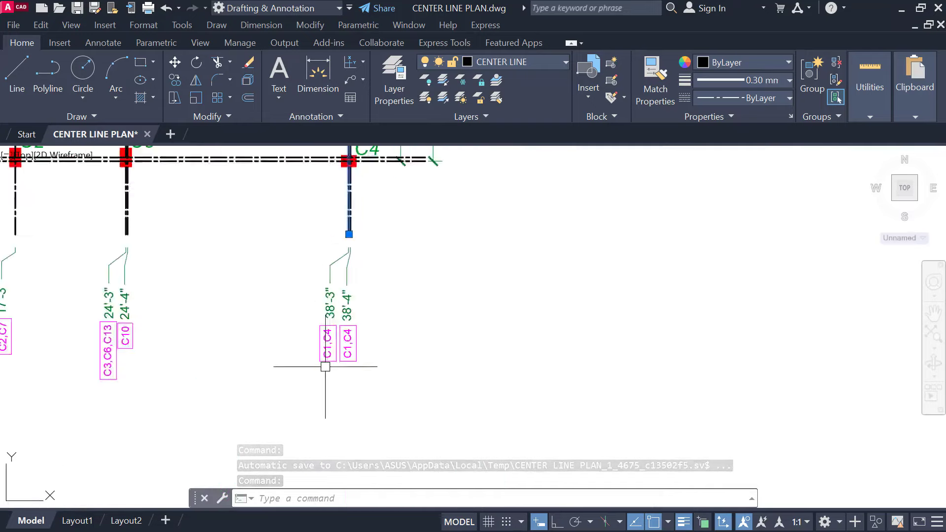
# Step: Change the text of the tag at the 38'-3" dimension to C4,C5,C11 and move the tag down clear of the dimension text
pyautogui.scroll(4, 348, 321)
pyautogui.press('Escape')
pyautogui.doubleClick(339, 361)
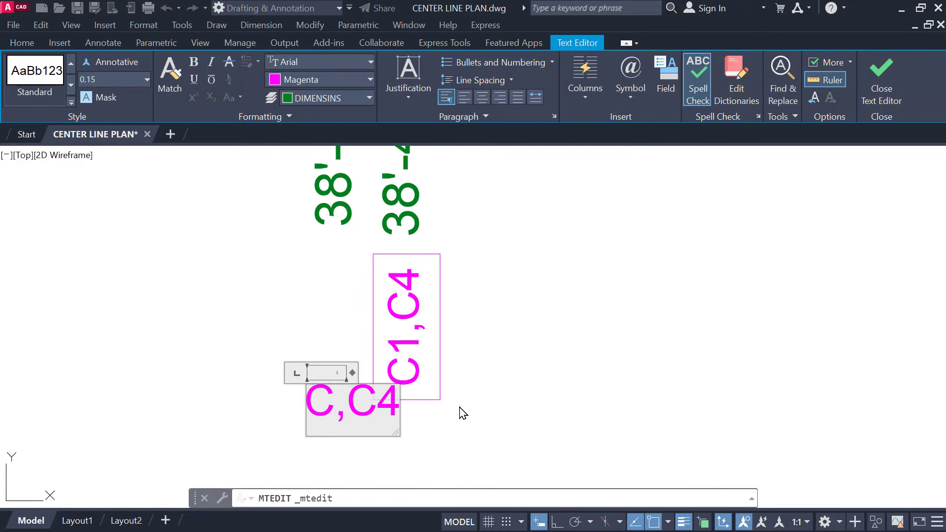
pyautogui.scroll(-1, 433, 397)
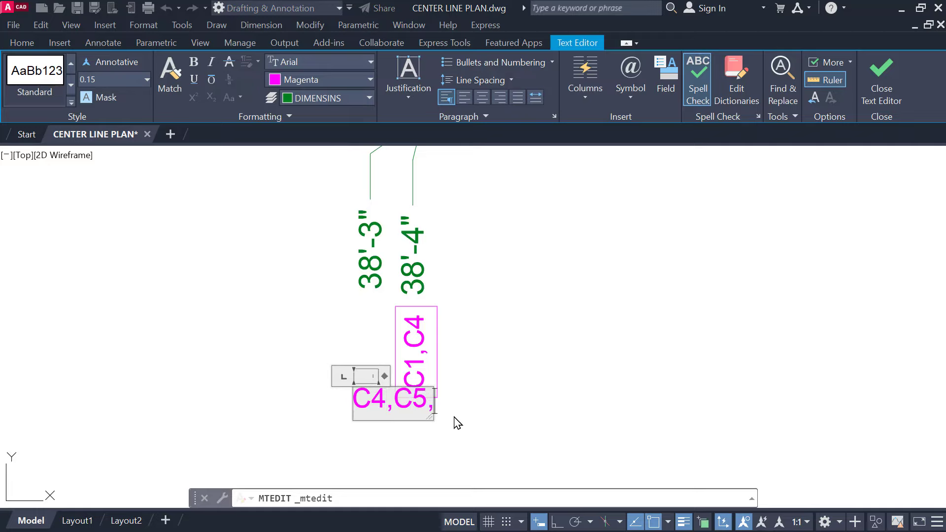
pyautogui.click(579, 389)
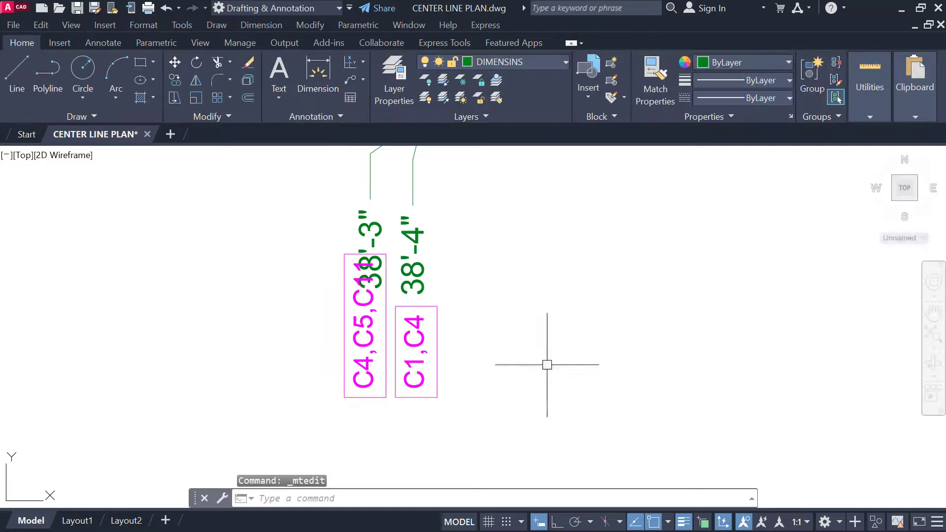
pyautogui.moveTo(389, 327); pyautogui.dragTo(391, 382)
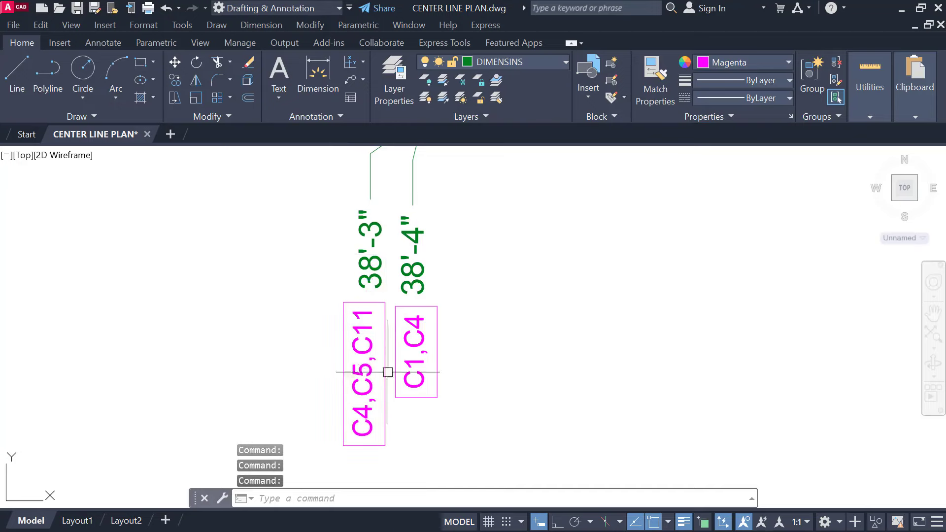
# Step: Change the text of the tag below the 38'-4" dimension to C12 and move the tag up close to the dimension
pyautogui.scroll(-4, 431, 333)
pyautogui.moveTo(496, 217); pyautogui.dragTo(447, 369, button='middle')
pyautogui.scroll(2, 405, 246)
pyautogui.scroll(-2, 406, 245)
pyautogui.moveTo(439, 405); pyautogui.dragTo(402, 253, button='middle')
pyautogui.scroll(5, 345, 321)
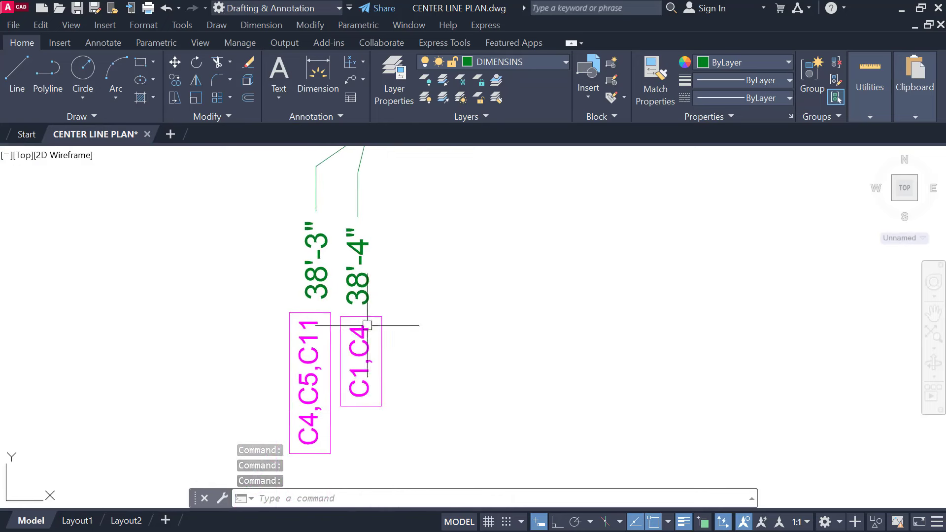
pyautogui.doubleClick(362, 379)
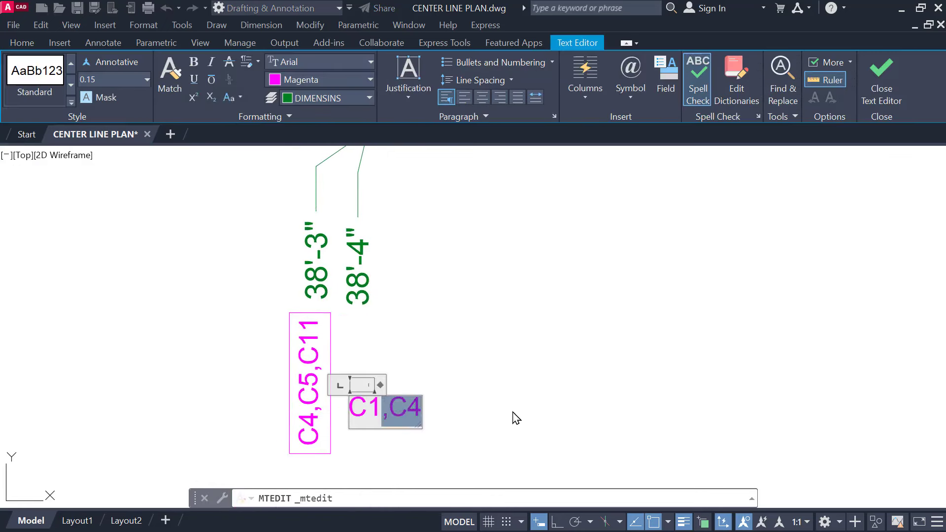
pyautogui.click(539, 366)
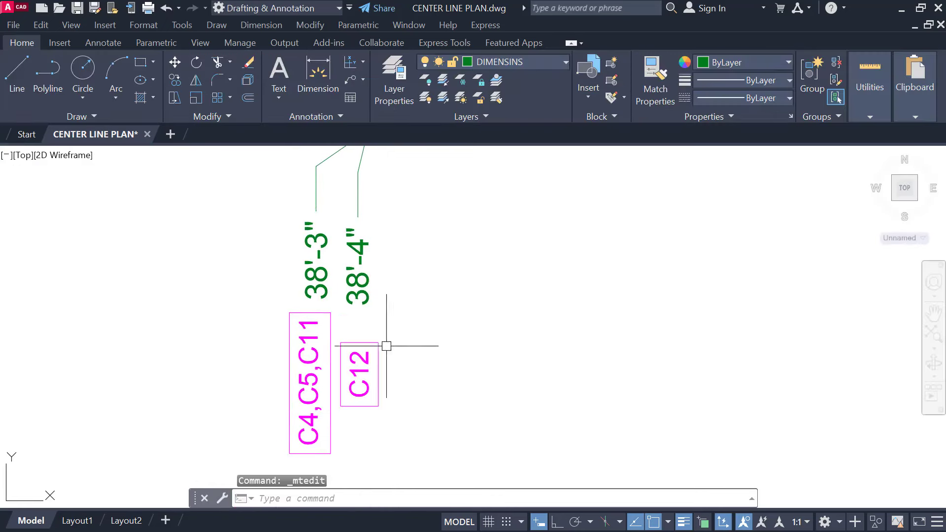
pyautogui.moveTo(384, 357); pyautogui.dragTo(377, 322)
pyautogui.press('Escape')
# Step: Delete the 4'-5" vertical dimension between C11 and C5 and the 13'-2" vertical dimension between C5 and C4
pyautogui.scroll(-3, 377, 322)
pyautogui.moveTo(377, 322); pyautogui.dragTo(602, 389, button='middle')
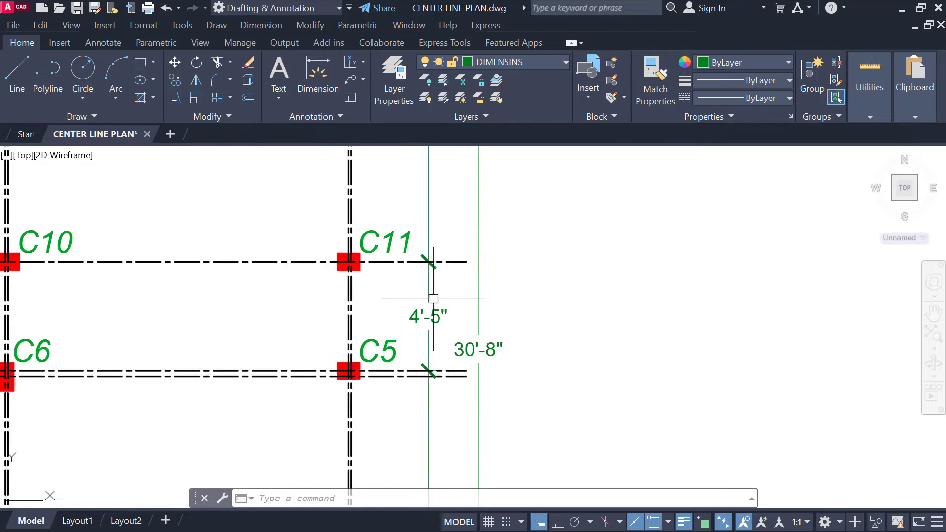
pyautogui.click(422, 299)
pyautogui.press('Delete')
pyautogui.scroll(-2, 416, 359)
pyautogui.moveTo(417, 360); pyautogui.dragTo(416, 266, button='middle')
pyautogui.click(420, 300)
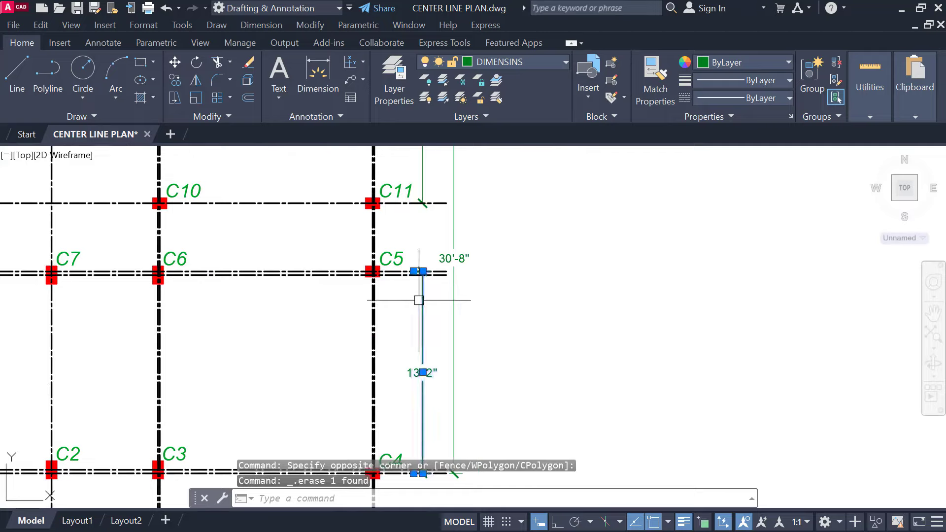
pyautogui.press('Delete')
# Step: Add a vertical linear dimension between the two horizontal center lines beside column C4
pyautogui.moveTo(433, 369); pyautogui.dragTo(423, 272, button='middle')
pyautogui.click(365, 64)
pyautogui.click(361, 93)
pyautogui.scroll(3, 394, 389)
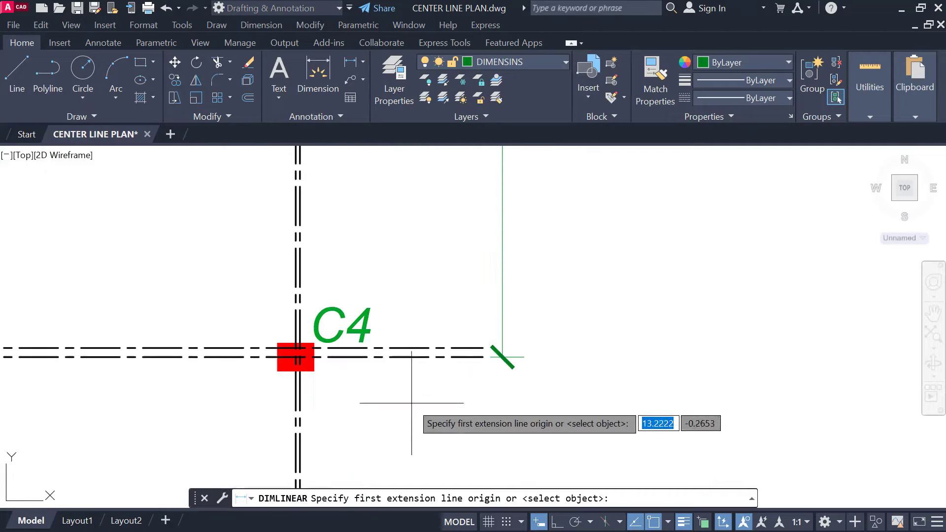
pyautogui.click(401, 356)
pyautogui.click(403, 349)
pyautogui.click(404, 348)
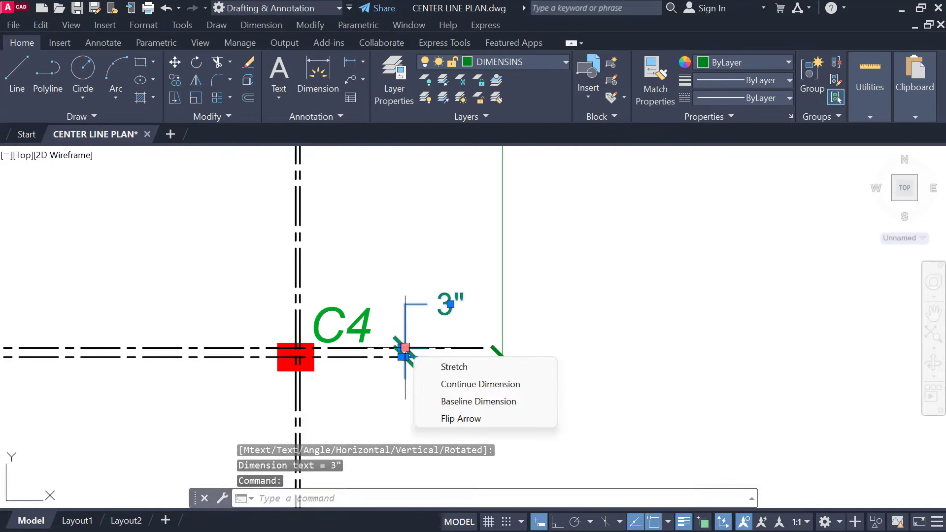
# Step: Try to stretch the upper end of the dimension beside C4 up to the center line at C5
pyautogui.click(438, 367)
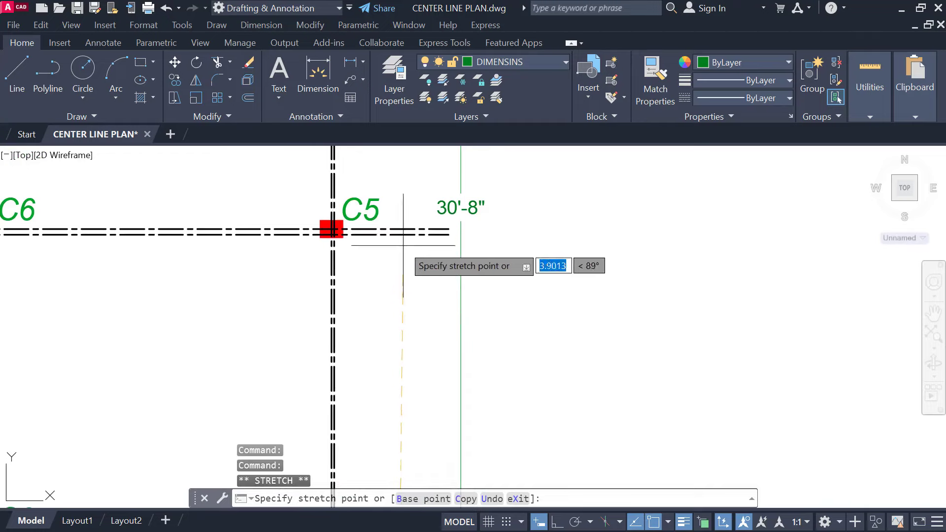
pyautogui.click(399, 232)
pyautogui.moveTo(401, 311); pyautogui.dragTo(392, 187, button='middle')
pyautogui.scroll(1, 399, 401)
pyautogui.moveTo(396, 380); pyautogui.dragTo(382, 275, button='middle')
pyautogui.scroll(2, 375, 317)
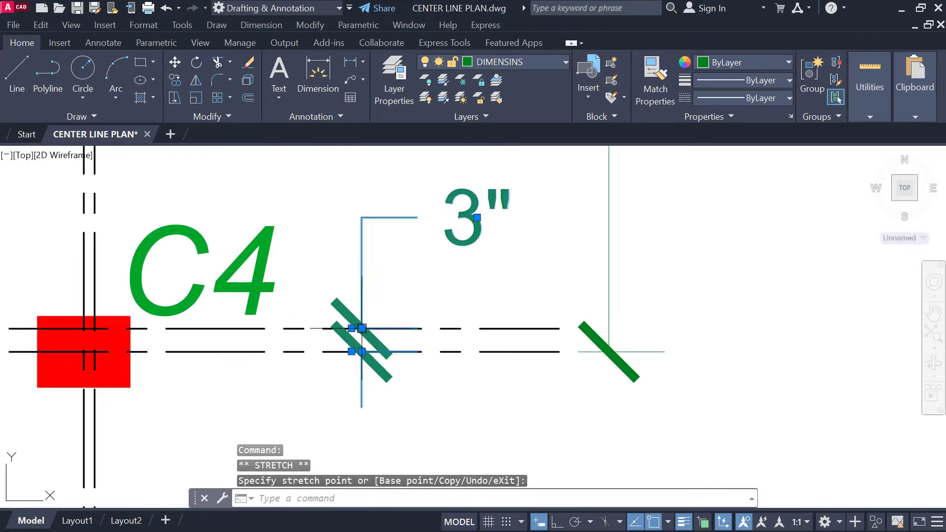
# Step: Continue the dimension beside C4 upward through the horizontal center lines at C5, C11 and C12, and delete the old 13'-1" dimension
pyautogui.moveTo(362, 328)
pyautogui.click(398, 371)
pyautogui.scroll(-2, 388, 398)
pyautogui.moveTo(382, 234); pyautogui.dragTo(370, 368, button='middle')
pyautogui.scroll(-1, 387, 296)
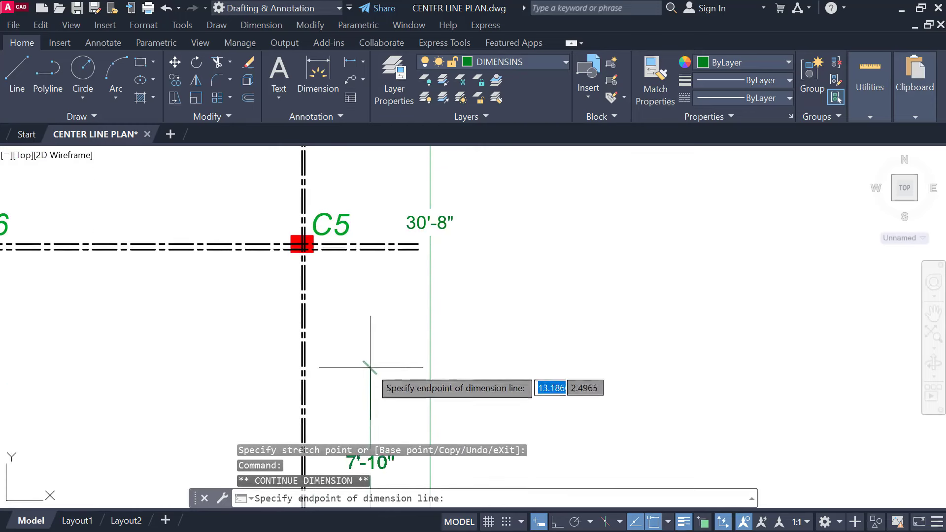
pyautogui.scroll(-3, 370, 367)
pyautogui.click(370, 298)
pyautogui.moveTo(386, 173); pyautogui.dragTo(372, 273, button='middle')
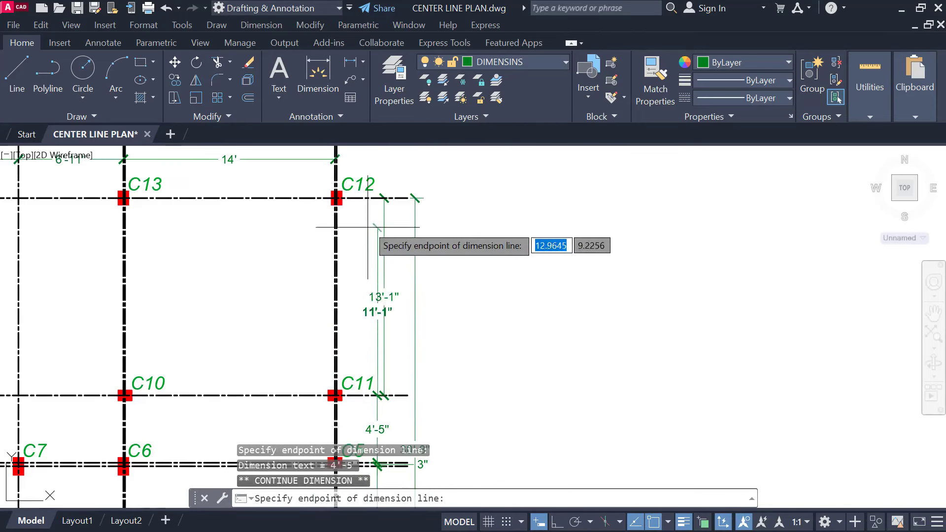
pyautogui.click(383, 198)
pyautogui.press('Escape')
pyautogui.press('Escape')
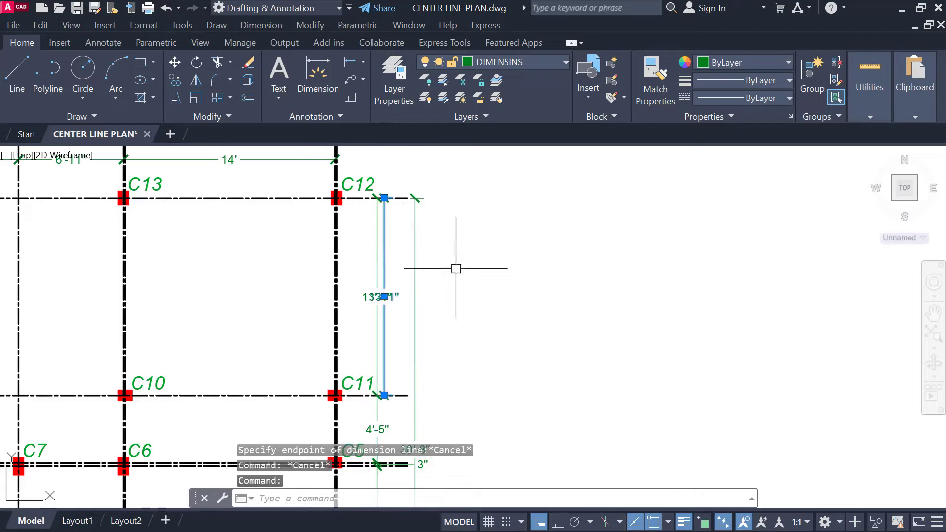
pyautogui.press('Delete')
# Step: Delete the old 10'-1", 6'-9" and 6'-11" horizontal dimensions above the columns from C15 to C13
pyautogui.scroll(-3, 449, 274)
pyautogui.scroll(4, 433, 222)
pyautogui.moveTo(402, 352)
pyautogui.mouseDown(button='middle')
pyautogui.moveTo(410, 334)
pyautogui.moveTo(559, 386)
pyautogui.moveTo(566, 463)
pyautogui.mouseUp(button='middle')
pyautogui.scroll(-2, 409, 363)
pyautogui.moveTo(454, 269); pyautogui.dragTo(451, 304, button='middle')
pyautogui.scroll(2, 361, 216)
pyautogui.moveTo(361, 217); pyautogui.dragTo(367, 221, button='middle')
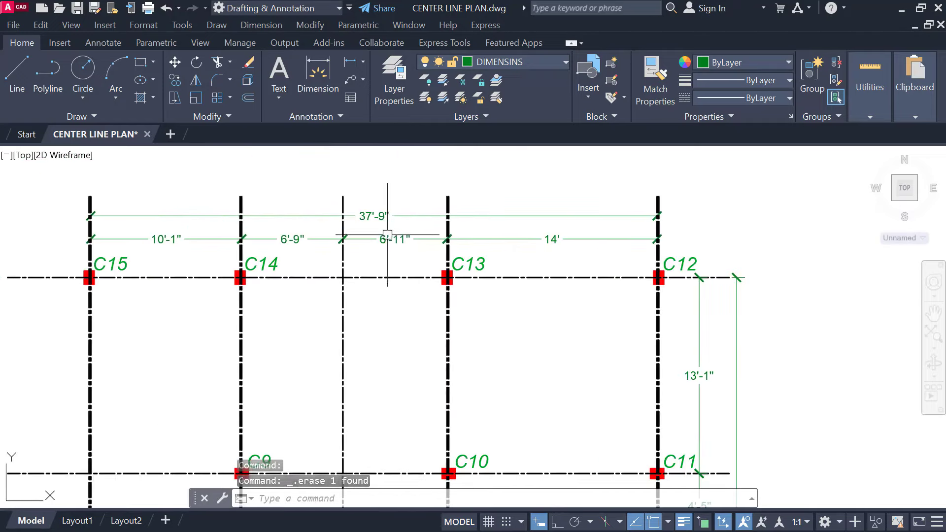
pyautogui.scroll(2, 215, 242)
pyautogui.moveTo(214, 243); pyautogui.dragTo(258, 234, button='middle')
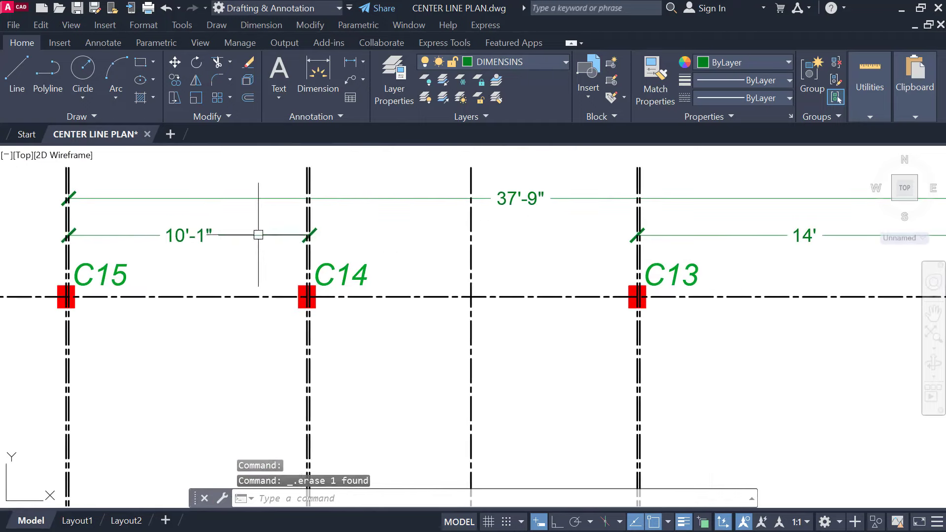
# Step: Add a horizontal linear dimension between the two vertical center lines above column C15
pyautogui.click(347, 67)
pyautogui.scroll(4, 24, 275)
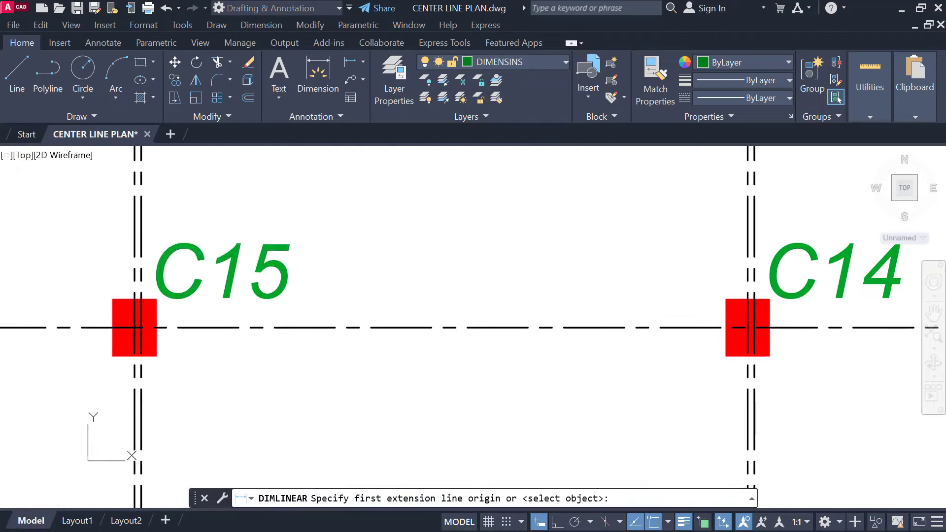
pyautogui.click(141, 204)
pyautogui.click(134, 205)
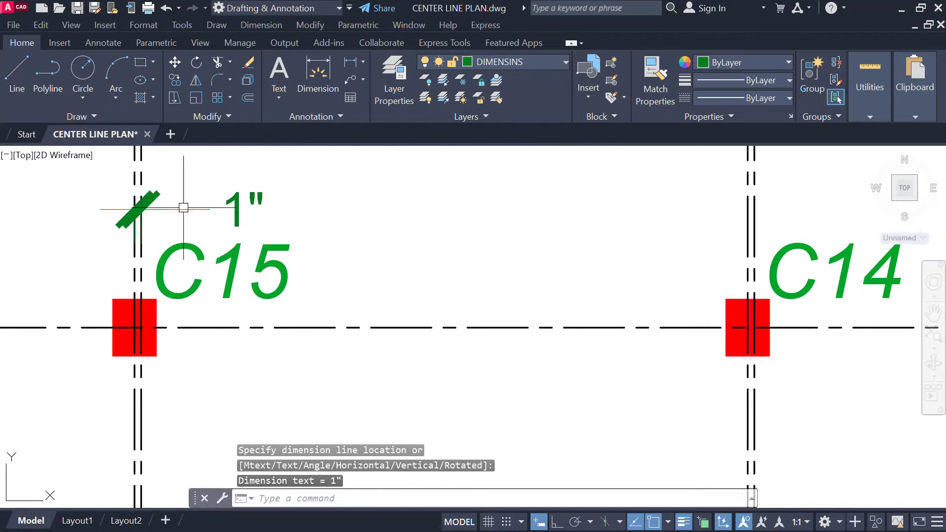
# Step: Continue the dimension above C15 to both vertical center lines above column C14
pyautogui.click(173, 210)
pyautogui.moveTo(141, 209)
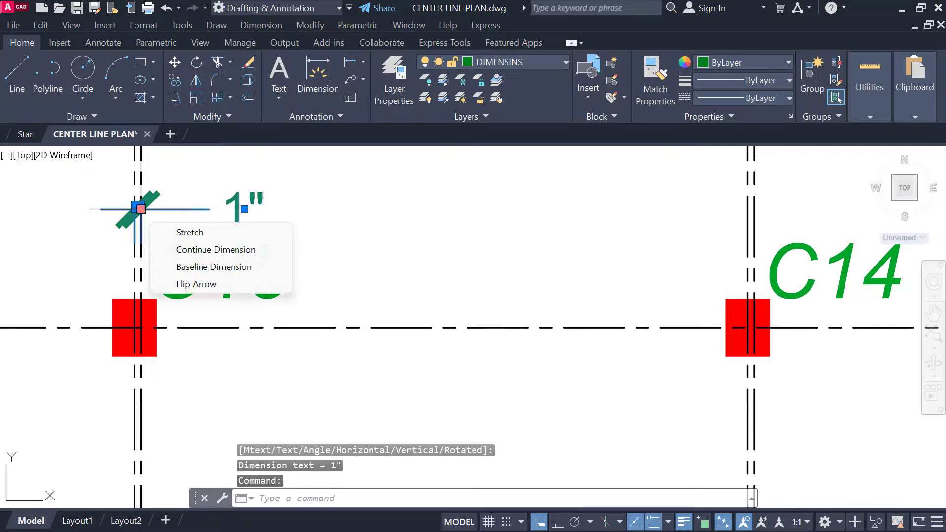
pyautogui.click(212, 250)
pyautogui.scroll(-4, 507, 205)
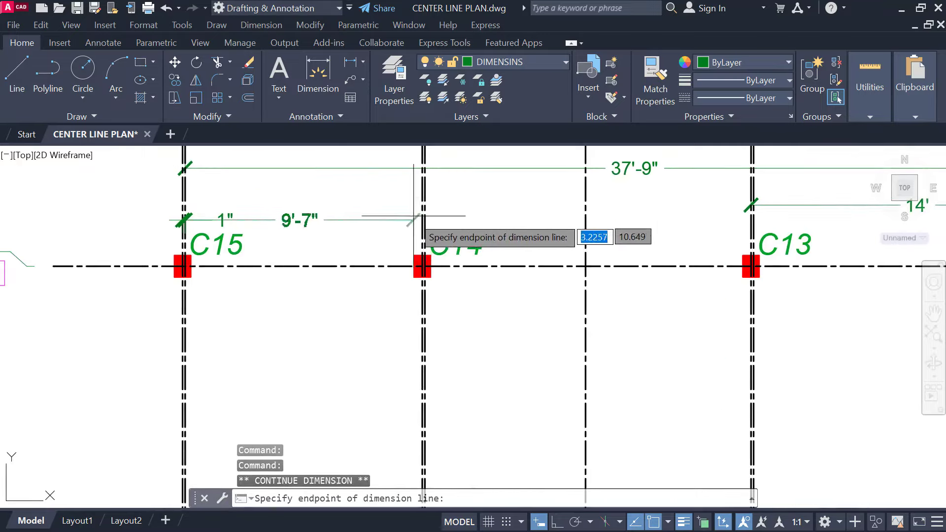
pyautogui.scroll(6, 424, 220)
pyautogui.click(449, 224)
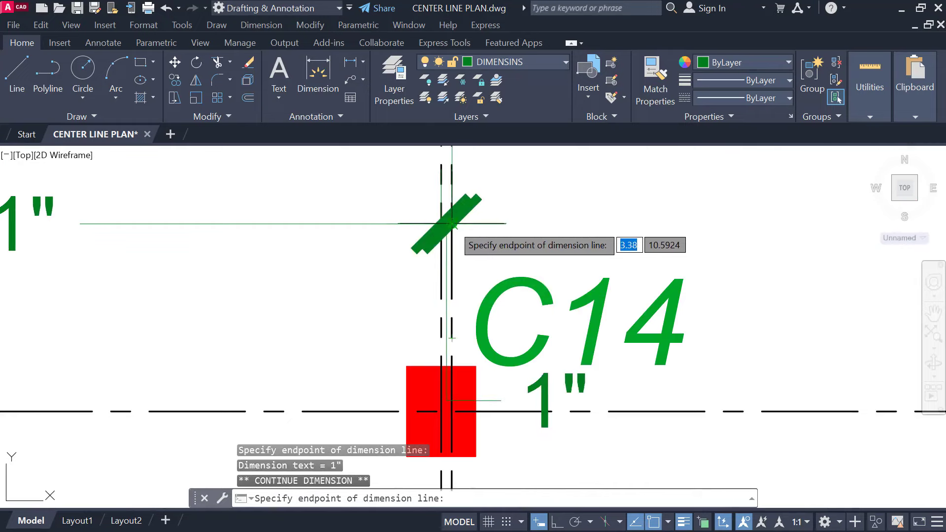
# Step: Continue the dimension chain from C14 through the single center line before C13 and both vertical center lines at C13 and C12
pyautogui.scroll(-5, 451, 224)
pyautogui.moveTo(561, 229); pyautogui.dragTo(469, 232, button='middle')
pyautogui.scroll(2, 475, 233)
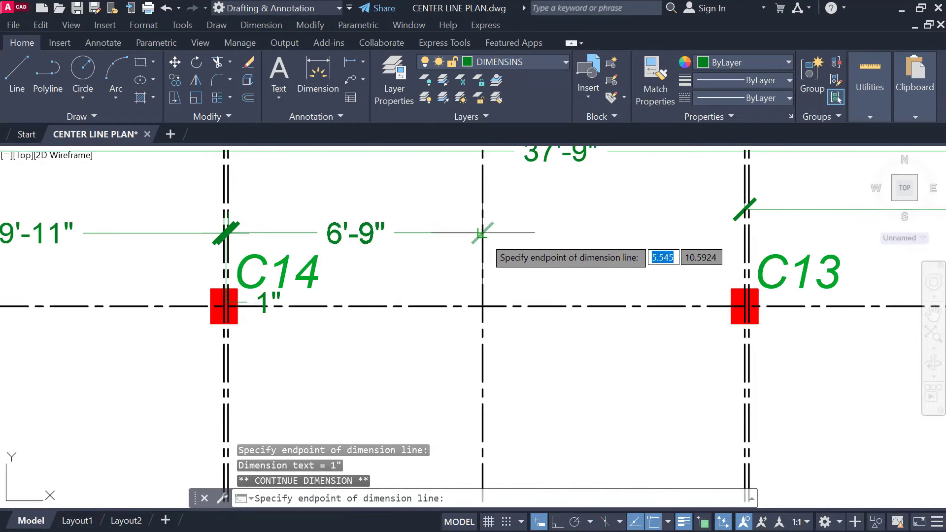
pyautogui.click(482, 233)
pyautogui.moveTo(585, 236); pyautogui.dragTo(321, 237, button='middle')
pyautogui.click(482, 233)
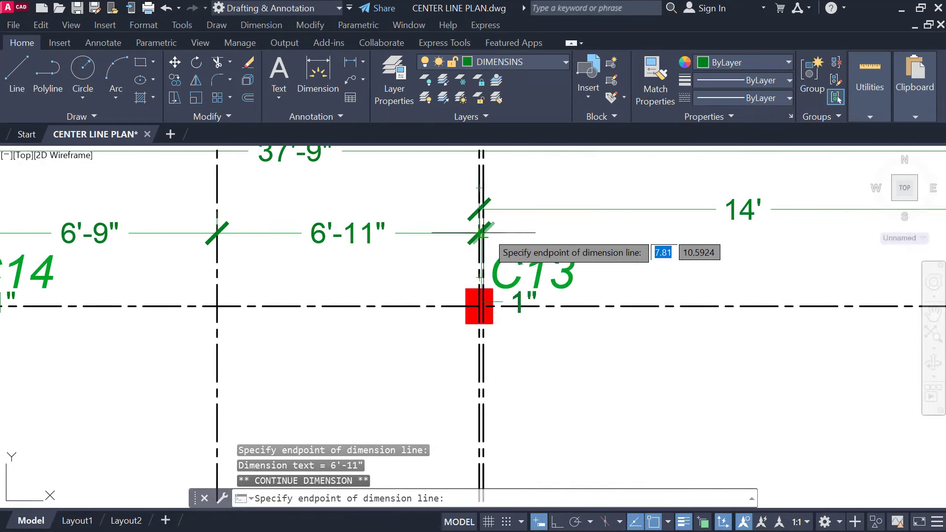
pyautogui.click(483, 233)
pyautogui.moveTo(771, 232); pyautogui.dragTo(437, 237, button='middle')
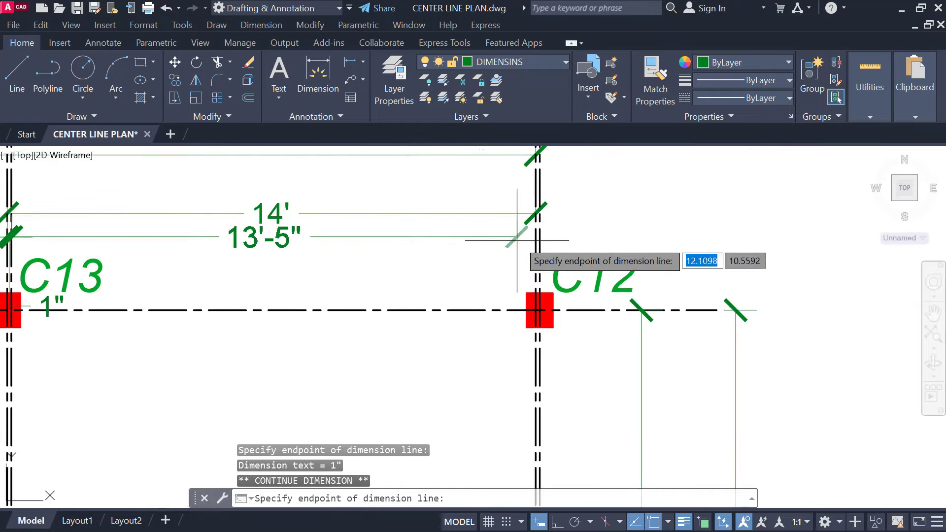
pyautogui.click(540, 241)
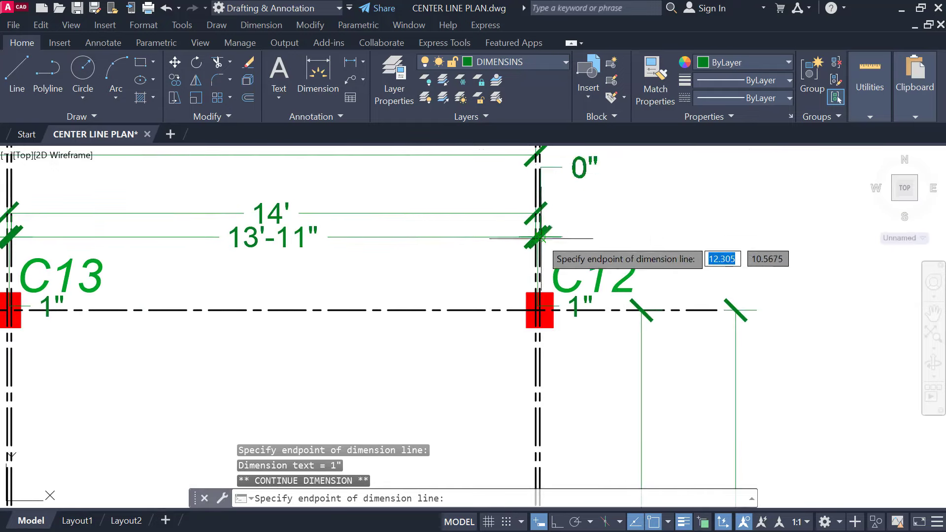
pyautogui.press('Escape')
# Step: Move the 1" dimension text at column C12 up above the dimension chain, clear of the column name
pyautogui.click(581, 306)
pyautogui.scroll(4, 581, 306)
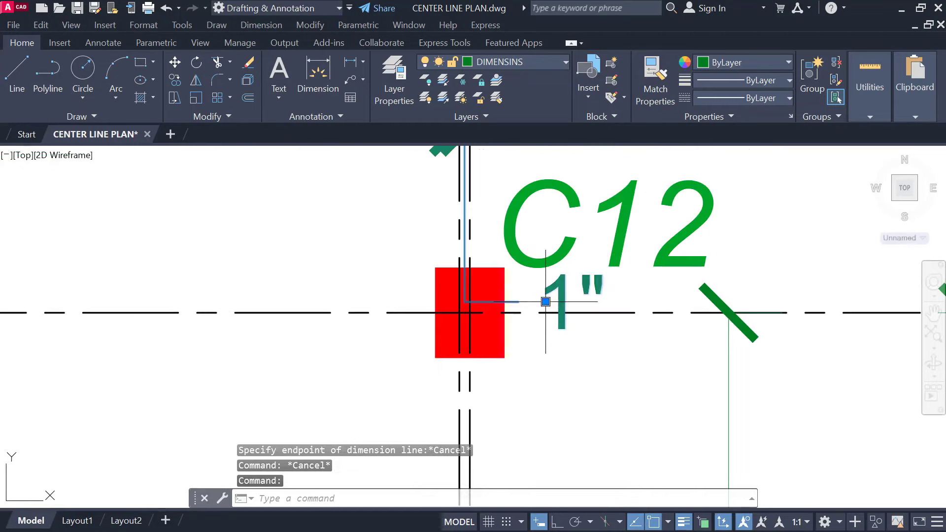
pyautogui.click(545, 300)
pyautogui.moveTo(581, 158); pyautogui.dragTo(540, 281, button='middle')
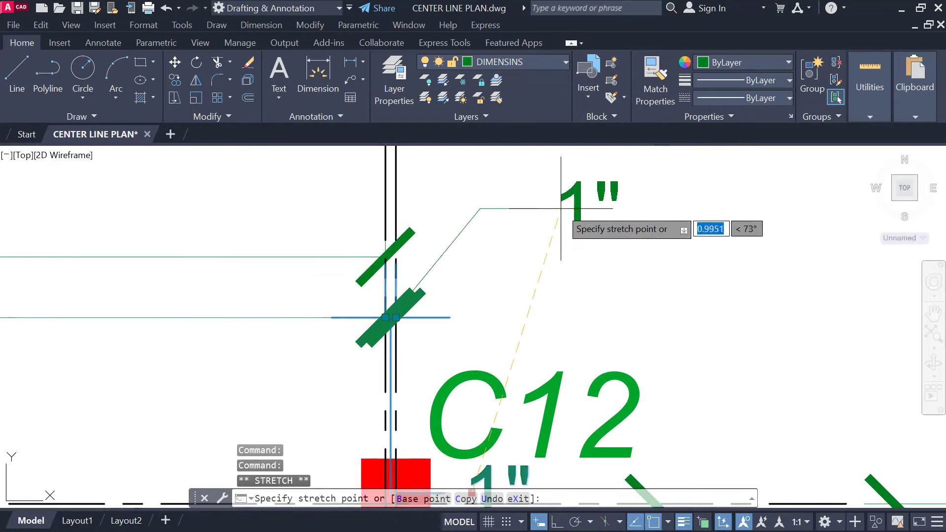
pyautogui.click(559, 197)
pyautogui.scroll(-2, 559, 241)
pyautogui.moveTo(302, 292)
pyautogui.mouseDown(button='middle')
pyautogui.moveTo(349, 281)
pyautogui.moveTo(640, 270)
pyautogui.moveTo(733, 249)
pyautogui.moveTo(406, 256)
pyautogui.mouseUp(button='middle')
pyautogui.moveTo(52, 261); pyautogui.dragTo(296, 258, button='middle')
pyautogui.press('Escape')
pyautogui.scroll(2, 281, 265)
pyautogui.click(325, 274)
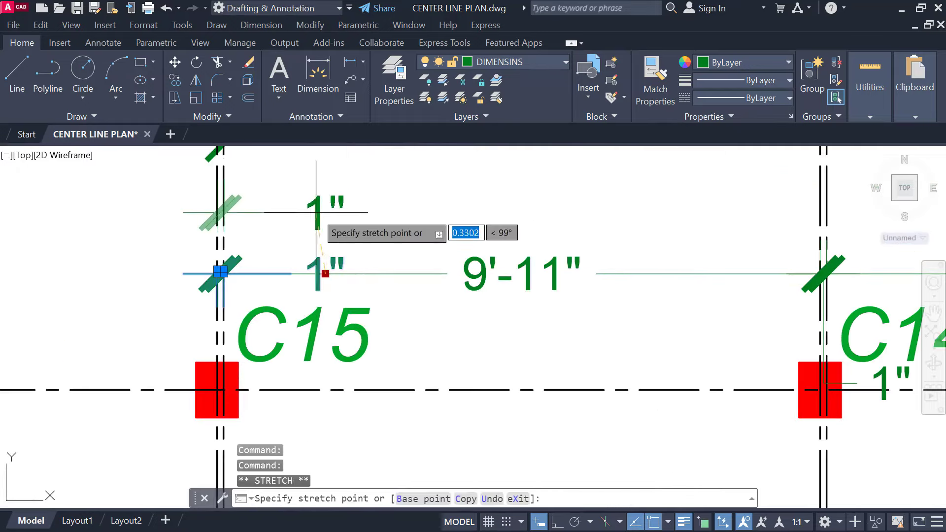
pyautogui.press('Escape')
pyautogui.press('Escape')
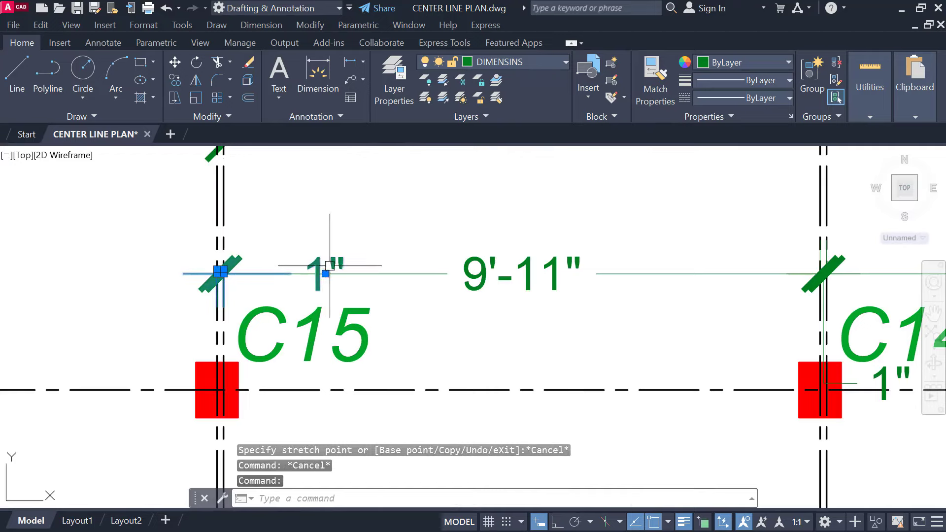
pyautogui.click(325, 274)
pyautogui.press('Escape')
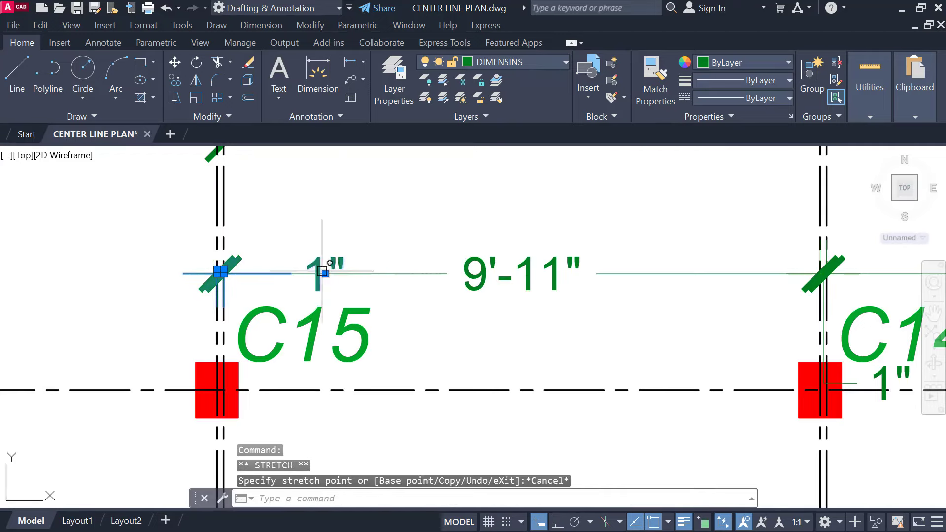
pyautogui.moveTo(325, 273)
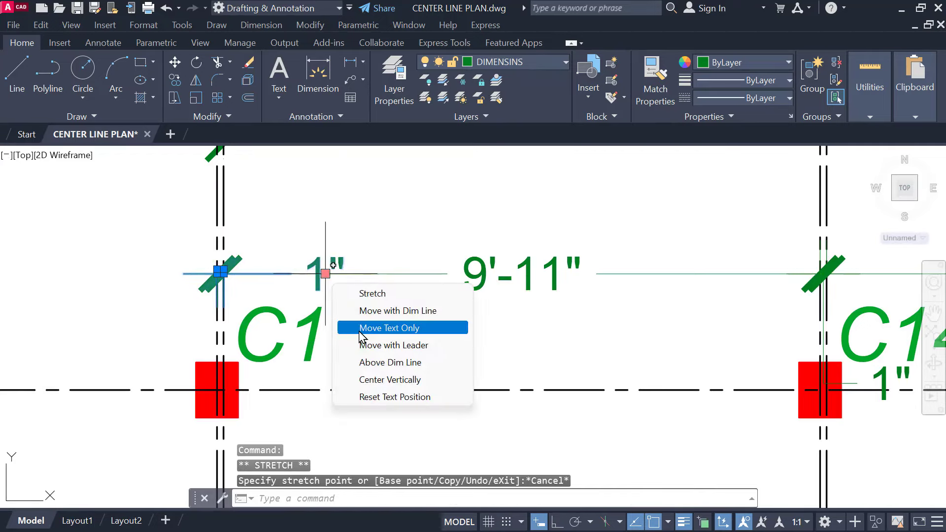
pyautogui.click(361, 331)
pyautogui.press('Escape')
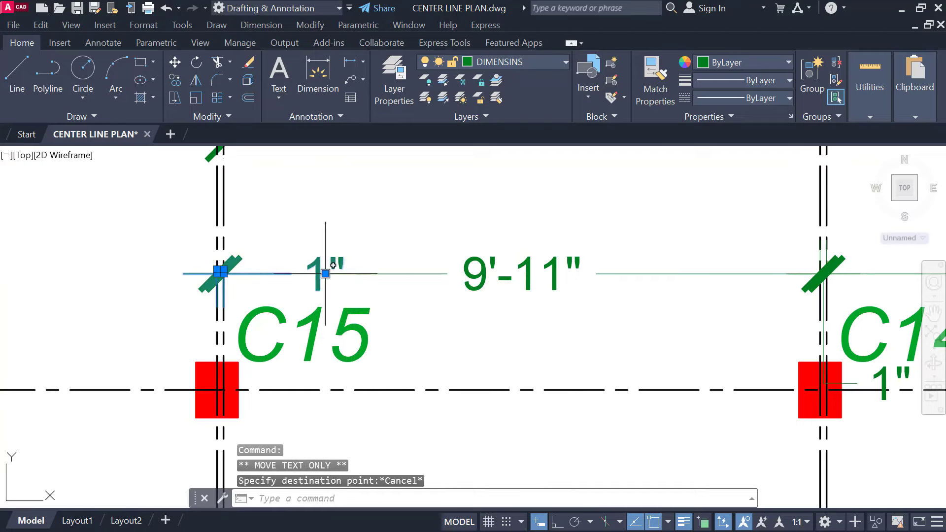
# Step: Move the 1" dimension text at column C15 with a leader to a clear spot above the dimension chain
pyautogui.moveTo(325, 273)
pyautogui.click(392, 344)
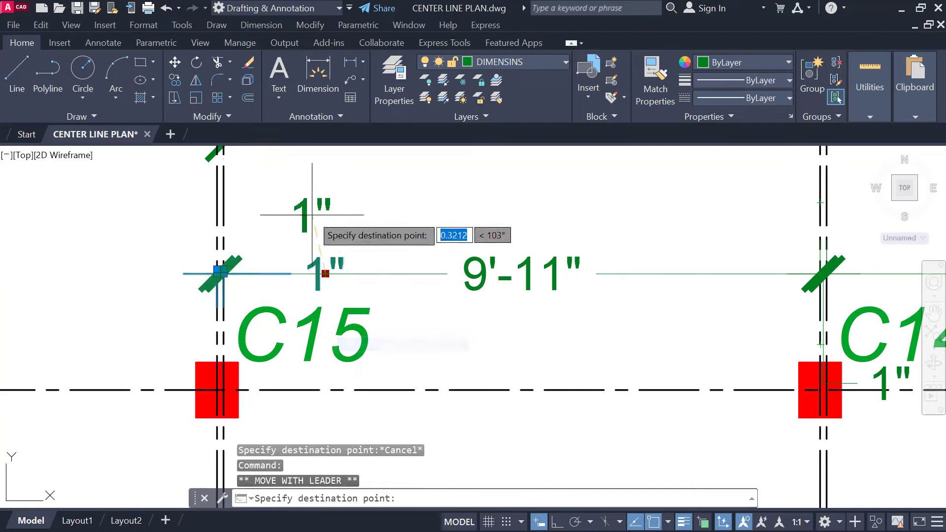
pyautogui.click(340, 182)
# Step: Move the 1" dimension text at column C14 with a leader to a clear spot above the dimension chain
pyautogui.scroll(-2, 177, 262)
pyautogui.moveTo(538, 287); pyautogui.dragTo(409, 263, button='middle')
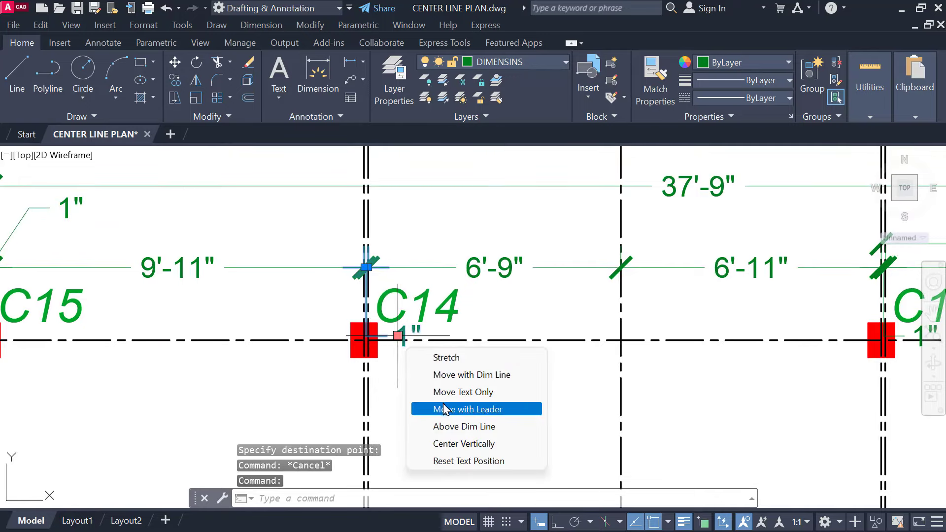
pyautogui.click(445, 409)
pyautogui.scroll(-2, 520, 228)
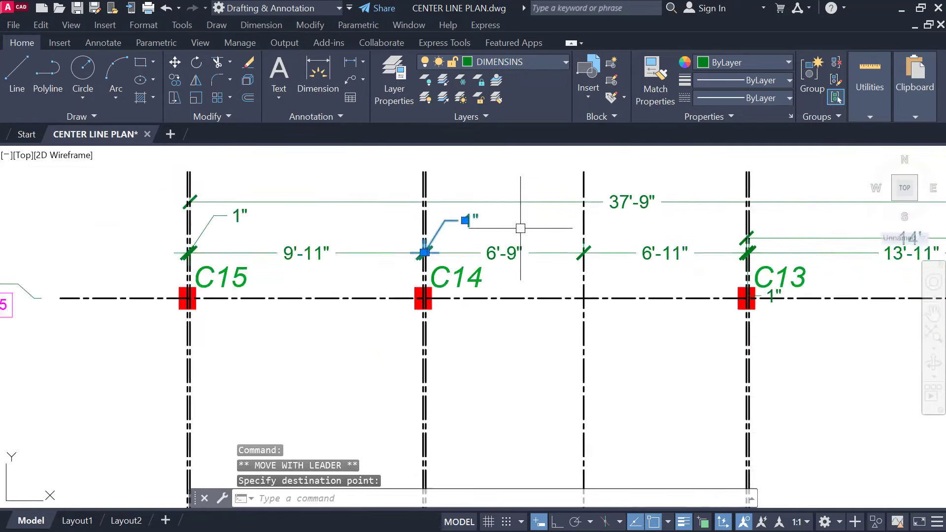
pyautogui.press('Escape')
pyautogui.moveTo(521, 228); pyautogui.dragTo(412, 236, button='middle')
pyautogui.moveTo(194, 315); pyautogui.dragTo(289, 292, button='middle')
pyautogui.scroll(-2, 217, 233)
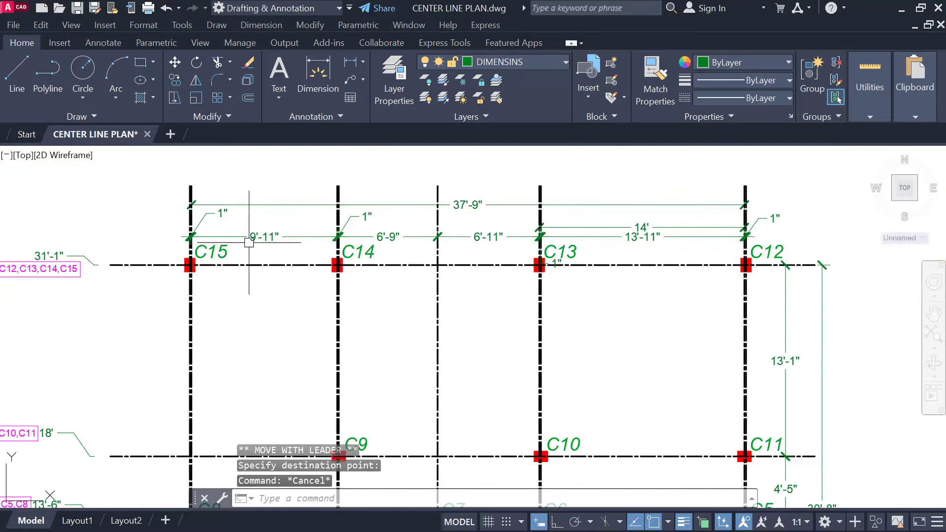
pyautogui.scroll(8, 205, 235)
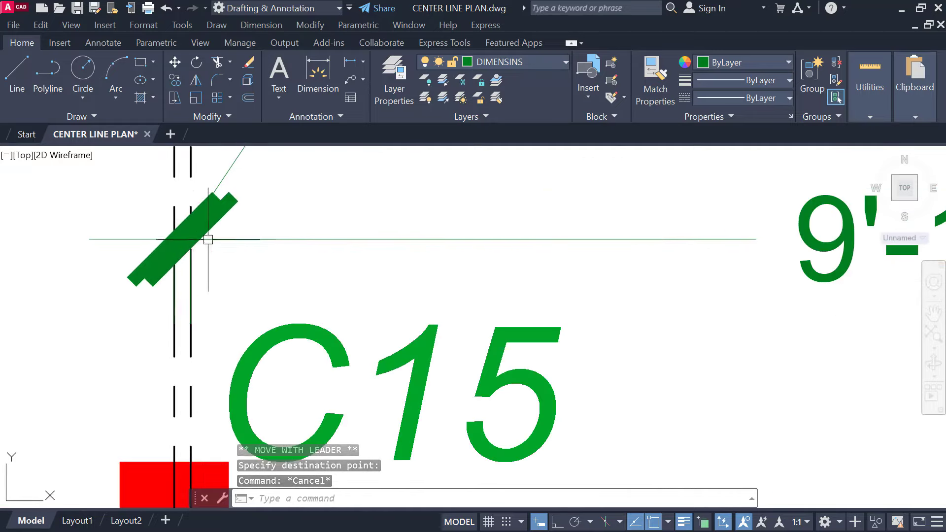
# Step: Review the dimension chains and leadered 1" texts along columns C15 to C12 and the rest of the ordinate-dimensioned plan
pyautogui.scroll(-4, 393, 230)
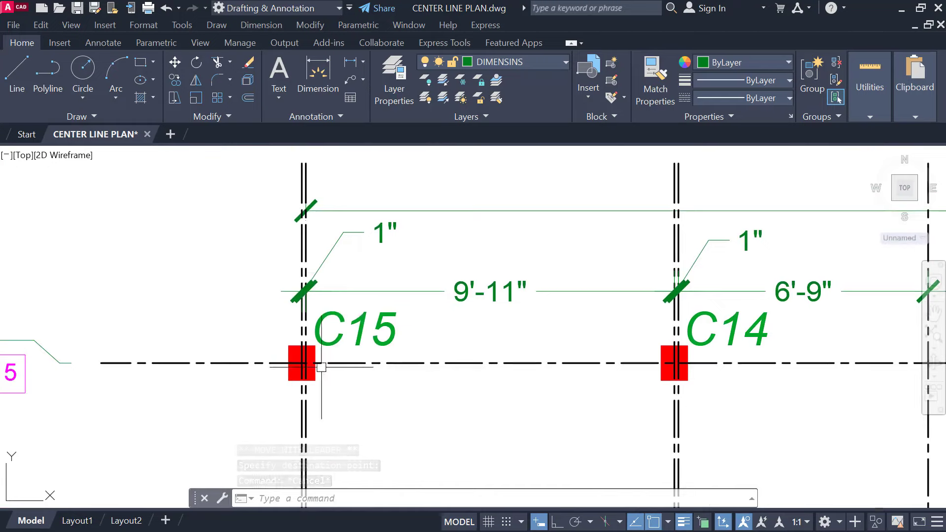
pyautogui.scroll(-2, 345, 235)
pyautogui.moveTo(568, 249); pyautogui.dragTo(355, 282, button='middle')
pyautogui.moveTo(649, 317)
pyautogui.mouseDown(button='middle')
pyautogui.moveTo(498, 315)
pyautogui.moveTo(317, 278)
pyautogui.mouseUp(button='middle')
pyautogui.moveTo(594, 264); pyautogui.dragTo(690, 255, button='middle')
pyautogui.scroll(-2, 551, 350)
pyautogui.moveTo(551, 350); pyautogui.dragTo(520, 291, button='middle')
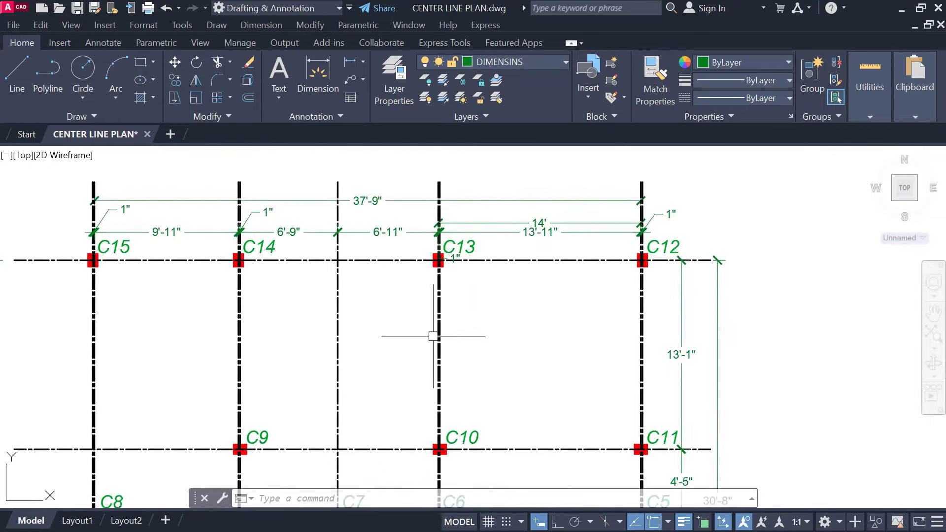
pyautogui.moveTo(420, 346); pyautogui.dragTo(526, 306, button='middle')
pyautogui.moveTo(216, 309); pyautogui.dragTo(327, 323, button='middle')
pyautogui.scroll(-2, 306, 237)
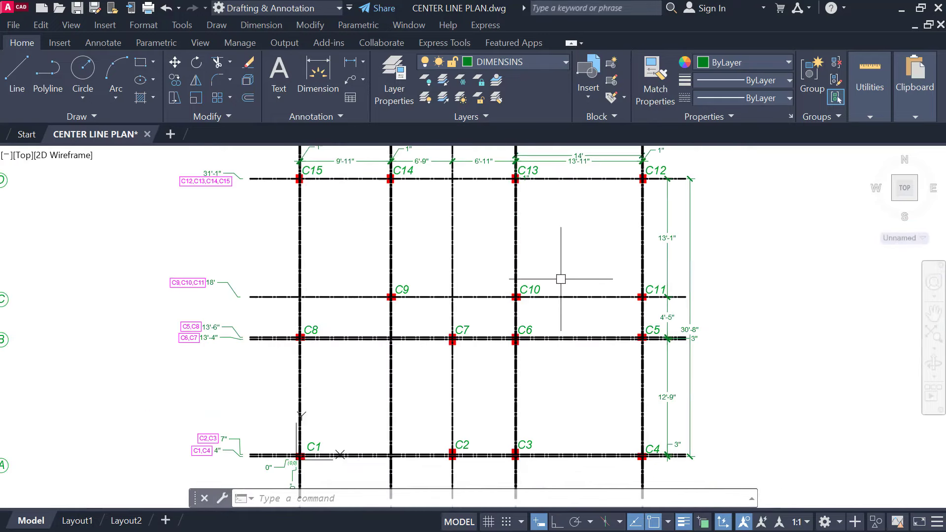
pyautogui.scroll(-4, 705, 278)
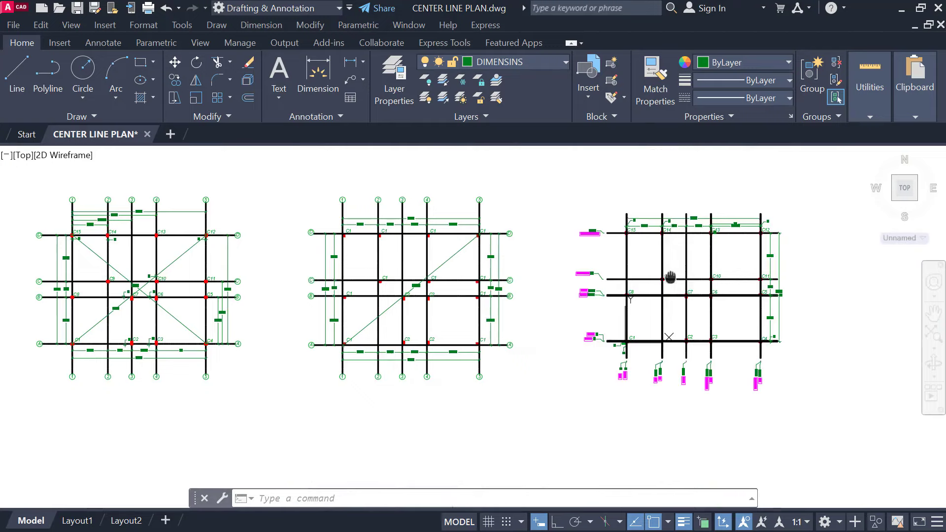
# Step: Examine the 4" offset dimensions beside columns C7, C6 and C10 in the center line plan with two diagonals
pyautogui.scroll(2, 399, 292)
pyautogui.moveTo(670, 278); pyautogui.dragTo(600, 272, button='middle')
pyautogui.scroll(-2, 426, 290)
pyautogui.scroll(2, 483, 305)
pyautogui.scroll(-2, 492, 301)
pyautogui.moveTo(184, 291); pyautogui.dragTo(600, 296, button='middle')
pyautogui.scroll(2, 122, 276)
pyautogui.moveTo(122, 277)
pyautogui.mouseDown(button='middle')
pyautogui.moveTo(279, 295)
pyautogui.moveTo(297, 314)
pyautogui.mouseUp(button='middle')
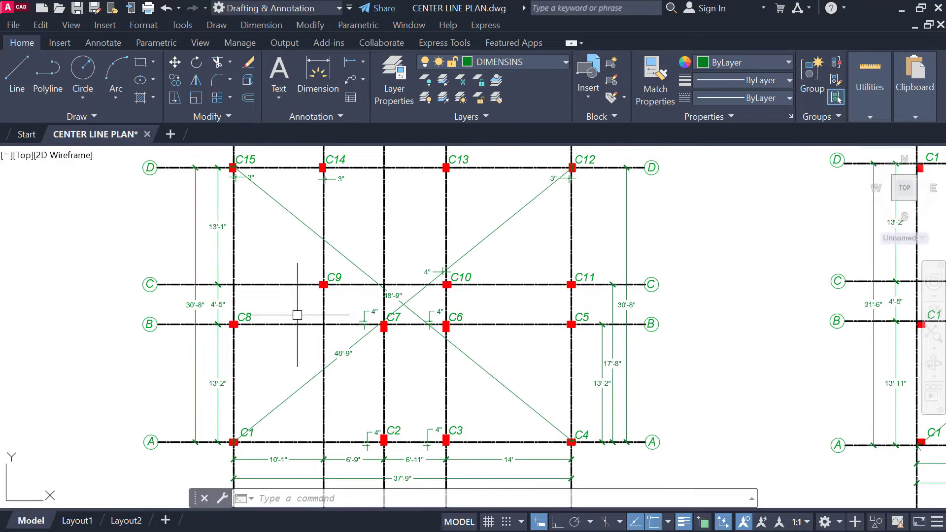
pyautogui.moveTo(527, 329)
pyautogui.mouseDown(button='middle')
pyautogui.moveTo(427, 330)
pyautogui.moveTo(450, 316)
pyautogui.mouseUp(button='middle')
pyautogui.scroll(2, 261, 298)
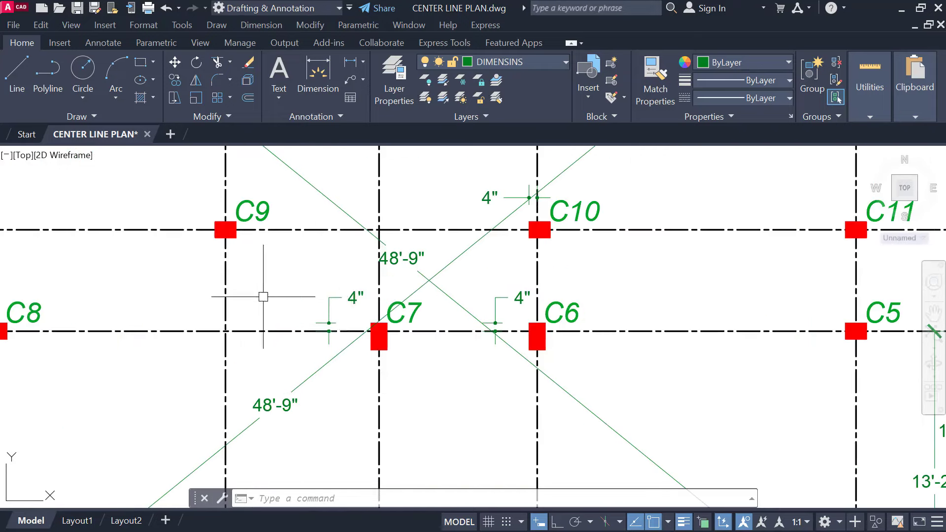
pyautogui.click(505, 302)
pyautogui.click(475, 295)
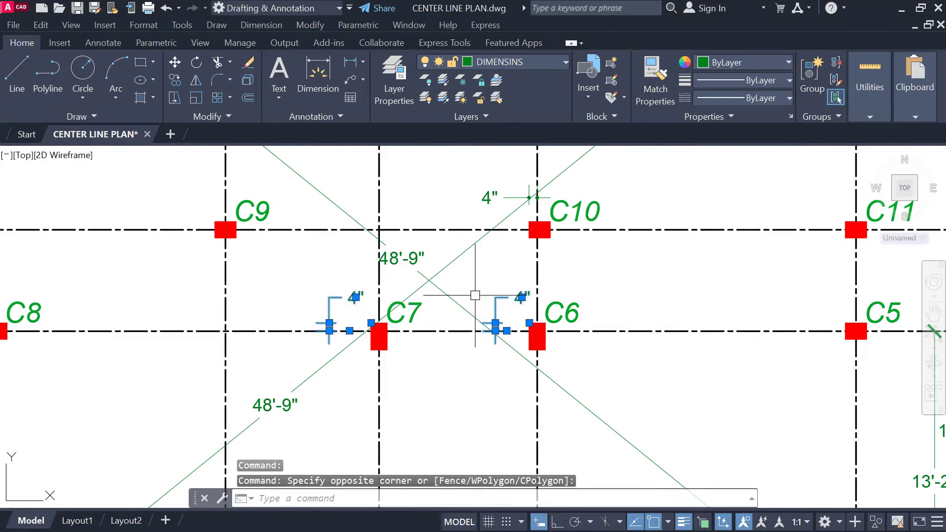
pyautogui.click(469, 198)
pyautogui.moveTo(489, 197)
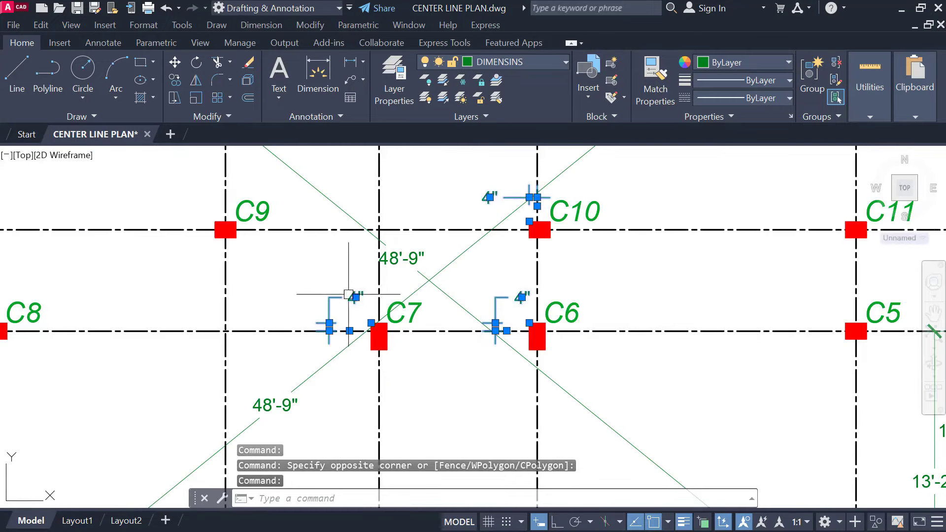
pyautogui.press('Escape')
# Step: Inspect how the C1 columns sit against the grid lines in the middle center line plan
pyautogui.scroll(-2, 315, 298)
pyautogui.moveTo(557, 303); pyautogui.dragTo(143, 270, button='middle')
pyautogui.moveTo(519, 262); pyautogui.dragTo(405, 292, button='middle')
pyautogui.scroll(6, 405, 292)
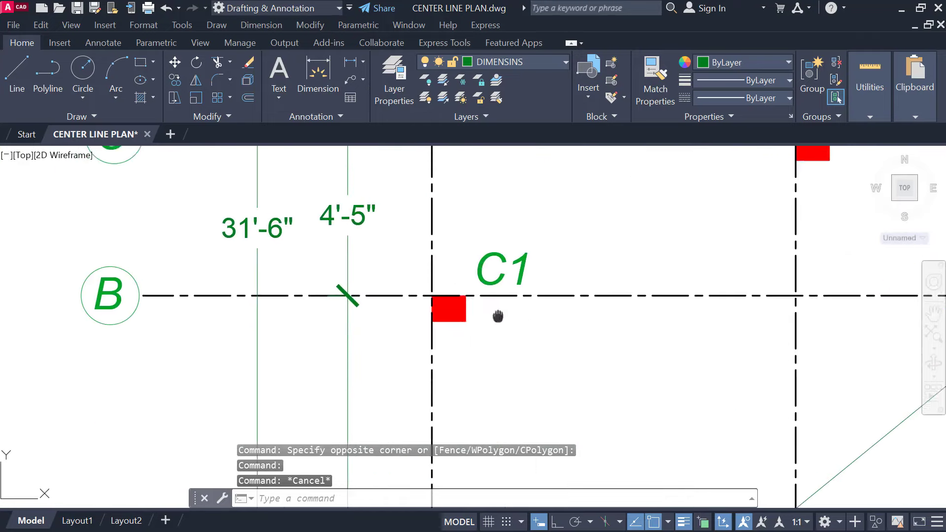
pyautogui.click(380, 263)
pyautogui.click(505, 347)
pyautogui.scroll(-2, 549, 355)
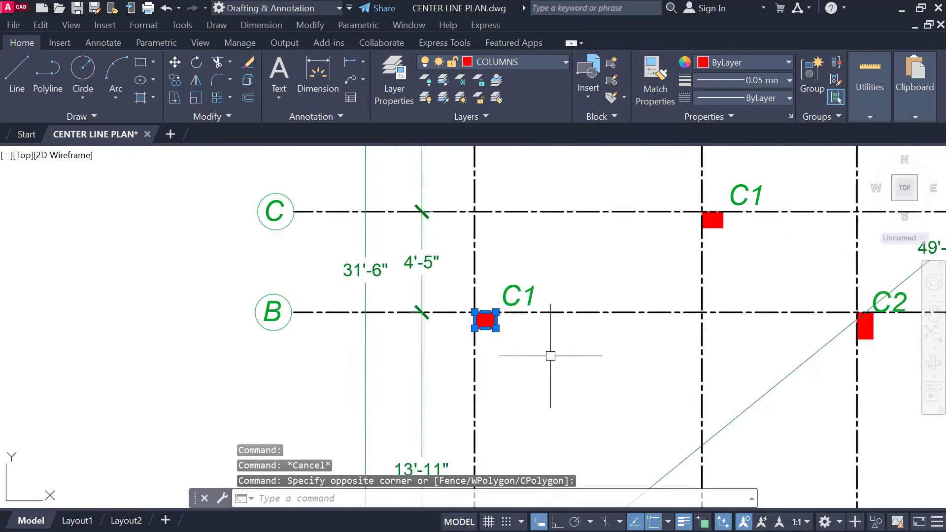
pyautogui.moveTo(709, 315); pyautogui.dragTo(382, 327, button='middle')
pyautogui.press('Escape')
pyautogui.click(349, 202)
pyautogui.click(419, 274)
pyautogui.press('Escape')
pyautogui.scroll(-2, 418, 274)
pyautogui.moveTo(352, 298)
pyautogui.mouseDown(button='middle')
pyautogui.moveTo(306, 334)
pyautogui.moveTo(324, 329)
pyautogui.mouseUp(button='middle')
pyautogui.scroll(2, 389, 276)
pyautogui.moveTo(389, 276); pyautogui.dragTo(387, 275, button='middle')
pyautogui.scroll(-3, 387, 275)
pyautogui.moveTo(269, 315); pyautogui.dragTo(642, 304, button='middle')
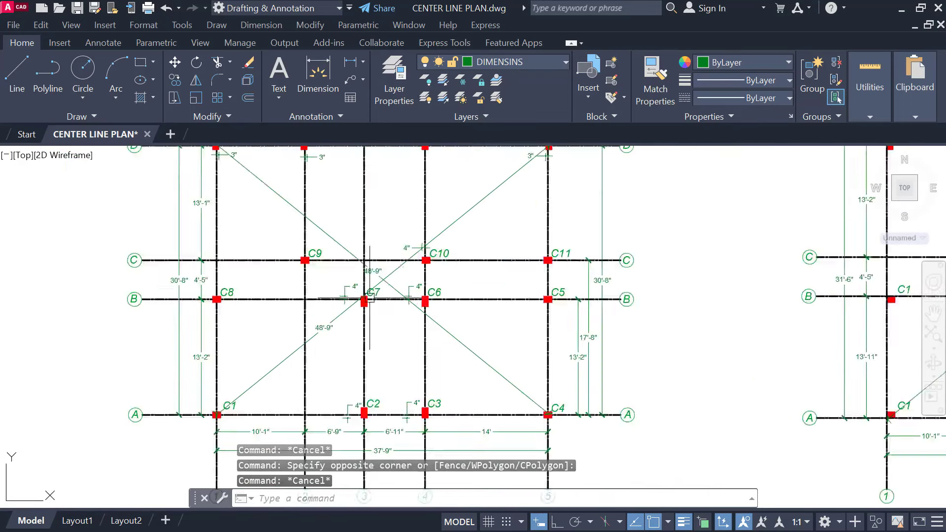
# Step: Examine the grid spacing, offset and diagonal dimensions of the plan with columns C1 to C15
pyautogui.scroll(2, 374, 295)
pyautogui.moveTo(374, 296); pyautogui.dragTo(439, 274, button='middle')
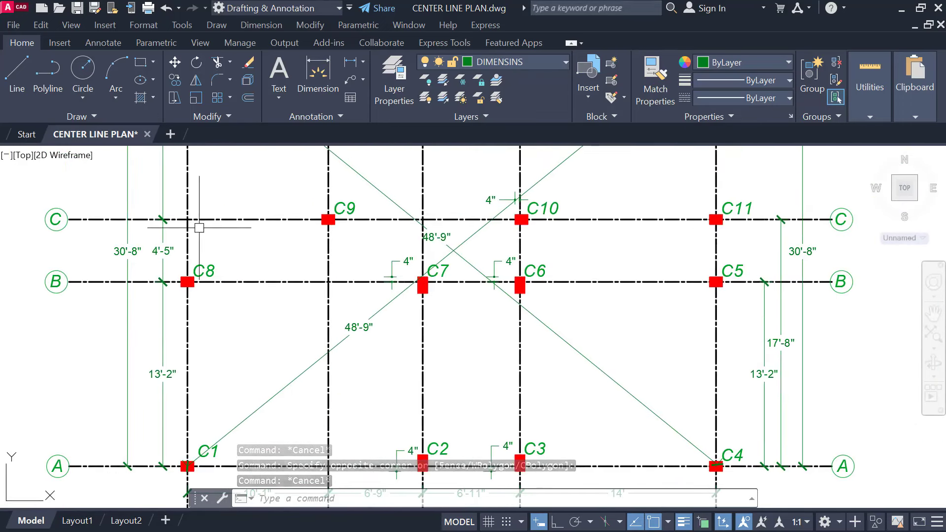
pyautogui.moveTo(206, 341); pyautogui.dragTo(210, 333, button='middle')
pyautogui.scroll(-2, 253, 316)
pyautogui.scroll(4, 295, 305)
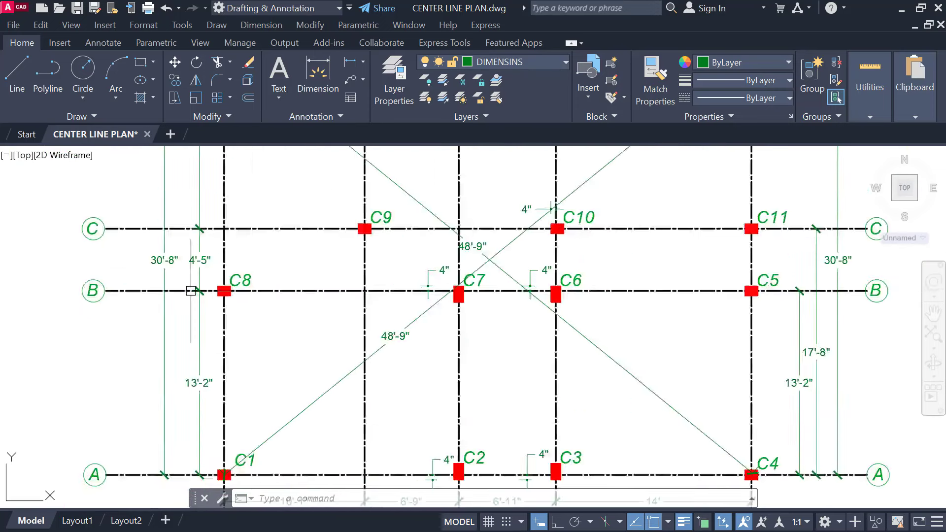
pyautogui.scroll(-2, 291, 270)
pyautogui.moveTo(356, 245); pyautogui.dragTo(326, 291, button='middle')
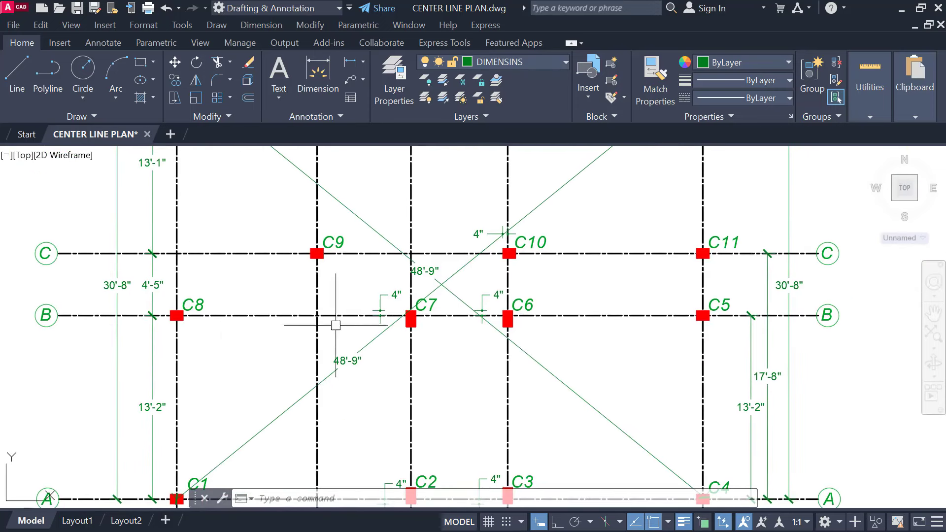
pyautogui.scroll(-2, 335, 325)
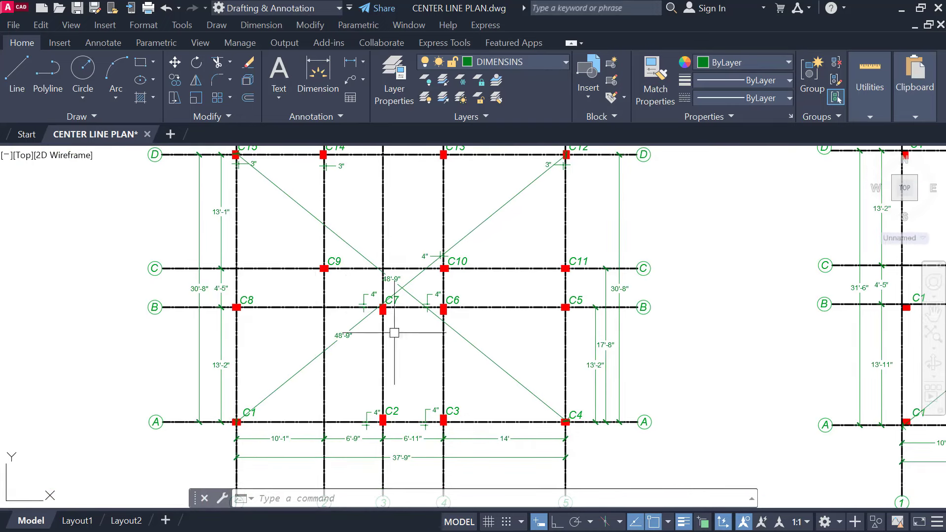
pyautogui.moveTo(394, 333); pyautogui.dragTo(394, 369, button='middle')
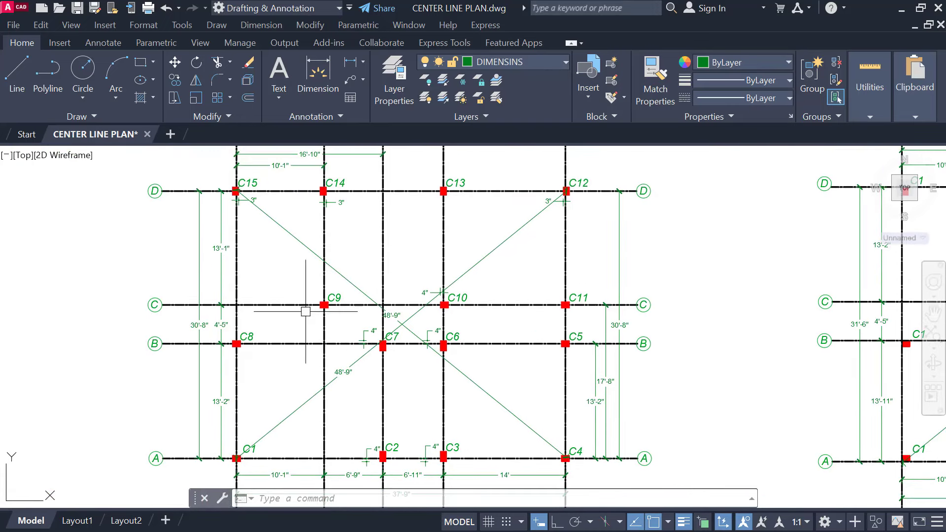
pyautogui.scroll(-1, 438, 312)
pyautogui.scroll(1, 444, 315)
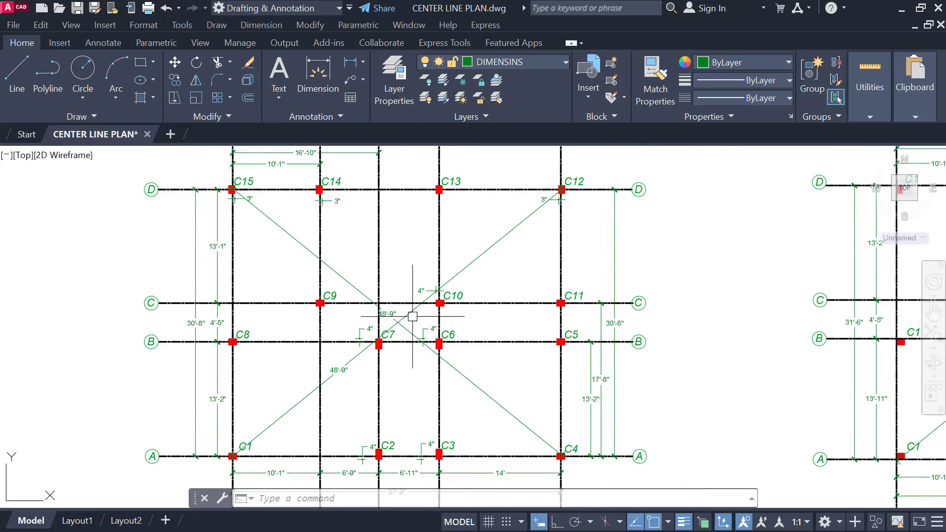
pyautogui.scroll(1, 203, 360)
pyautogui.scroll(-2, 206, 359)
# Step: Inspect the (0,0) origin at column C1 and the overall layout of the ordinate-dimensioned plan
pyautogui.moveTo(610, 381); pyautogui.dragTo(4, 376, button='middle')
pyautogui.scroll(2, 279, 376)
pyautogui.moveTo(309, 361); pyautogui.dragTo(196, 382, button='middle')
pyautogui.scroll(-2, 444, 344)
pyautogui.scroll(2, 460, 359)
pyautogui.scroll(4, 453, 317)
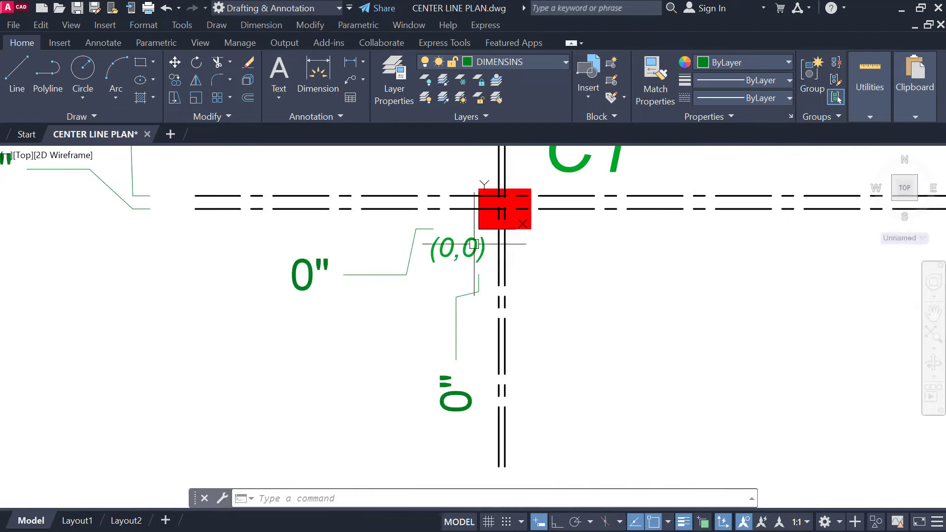
pyautogui.scroll(2, 479, 228)
pyautogui.click(450, 220)
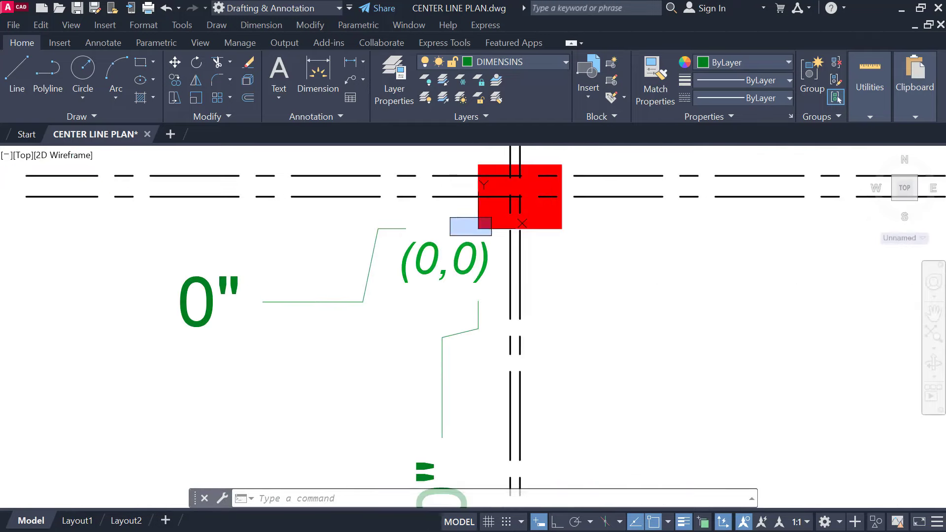
pyautogui.scroll(-6, 486, 224)
pyautogui.scroll(-5, 266, 350)
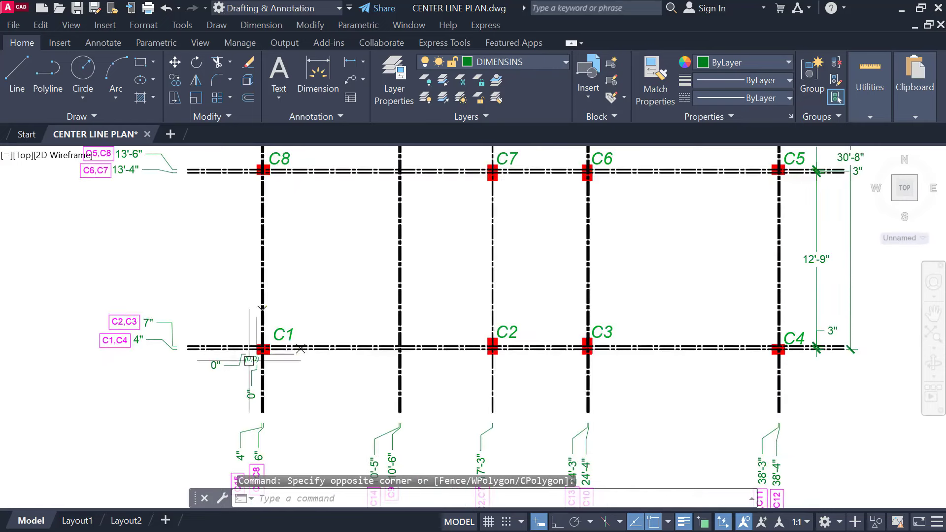
pyautogui.scroll(1, 405, 169)
pyautogui.moveTo(406, 169)
pyautogui.mouseDown(button='middle')
pyautogui.moveTo(380, 277)
pyautogui.moveTo(385, 259)
pyautogui.mouseUp(button='middle')
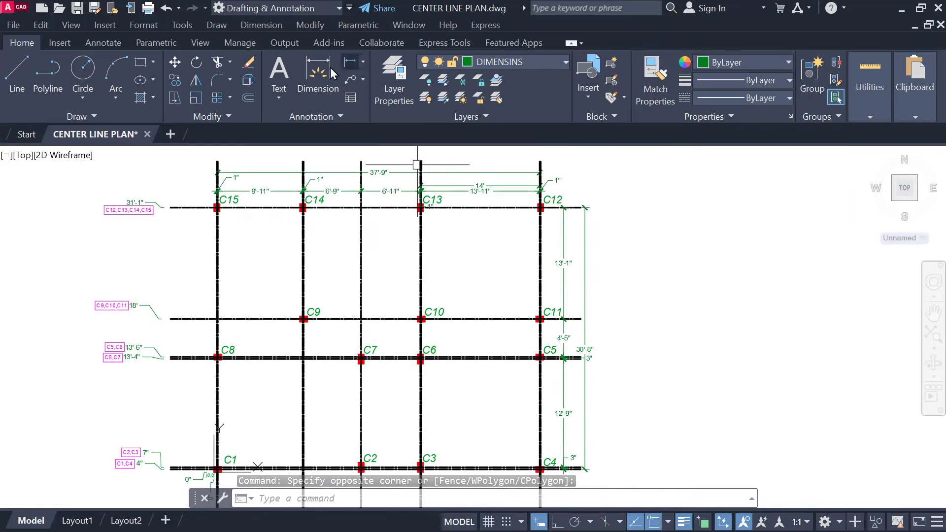
# Step: Add an aligned diagonal dimension from the (0,0) corner of column C1 to the outer corner of column C12
pyautogui.click(363, 62)
pyautogui.click(380, 114)
pyautogui.scroll(6, 224, 307)
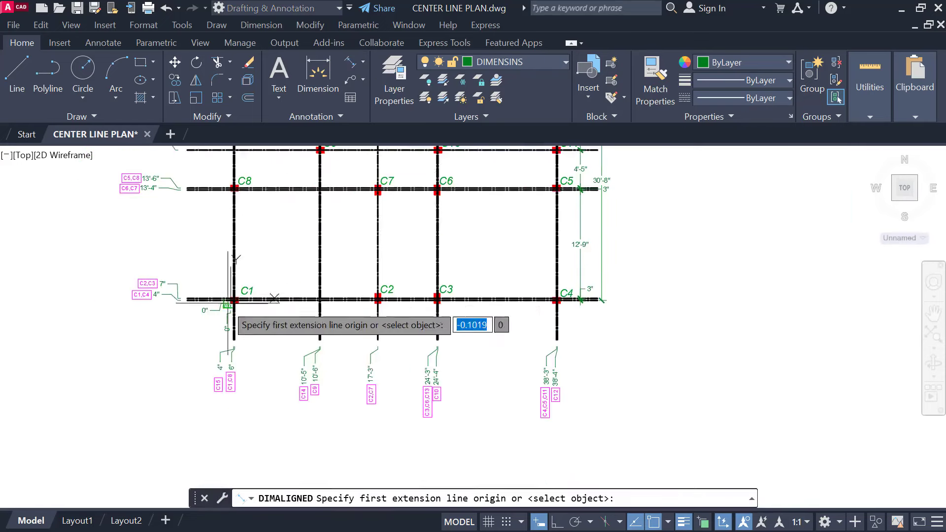
pyautogui.scroll(4, 269, 277)
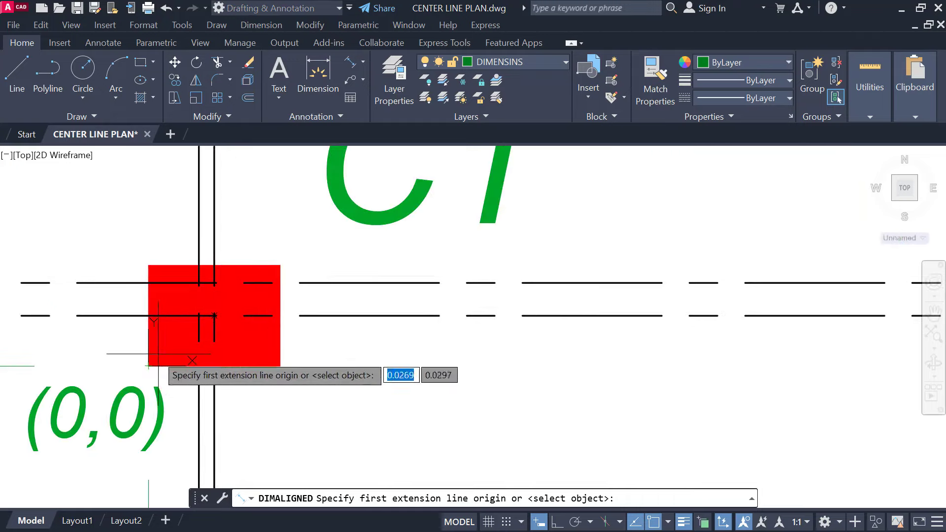
pyautogui.click(148, 366)
pyautogui.scroll(-6, 165, 360)
pyautogui.scroll(-5, 394, 305)
pyautogui.scroll(8, 505, 194)
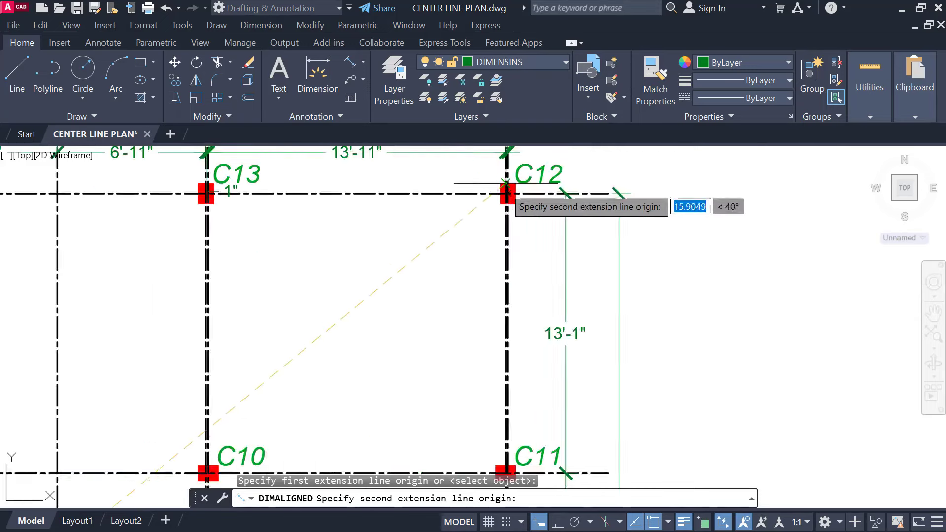
pyautogui.click(518, 178)
pyautogui.click(333, 318)
pyautogui.scroll(-10, 332, 323)
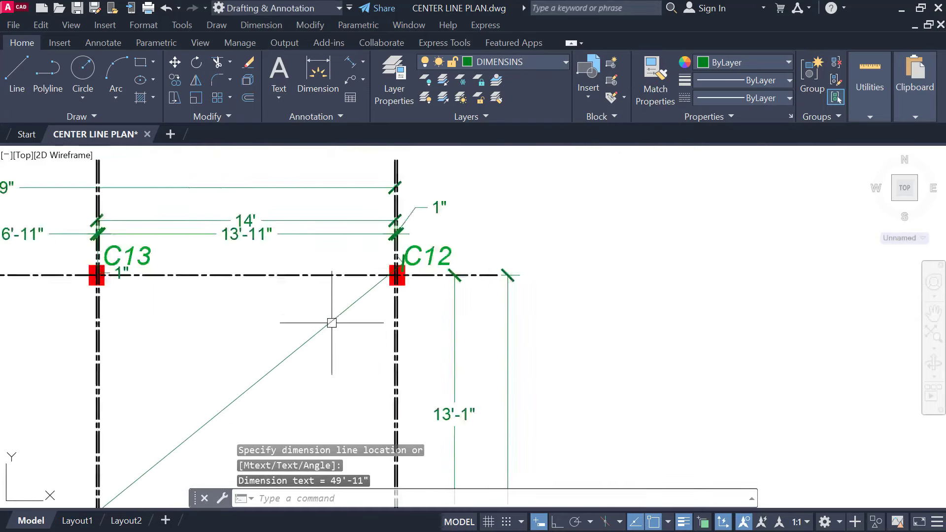
# Step: Compare the diagonal dimension and the C1 corner column position with those in the middle center line plan
pyautogui.moveTo(344, 356); pyautogui.dragTo(434, 234, button='middle')
pyautogui.moveTo(366, 359); pyautogui.dragTo(547, 303, button='middle')
pyautogui.moveTo(362, 372); pyautogui.dragTo(434, 347, button='middle')
pyautogui.moveTo(396, 394)
pyautogui.mouseDown(button='middle')
pyautogui.moveTo(456, 338)
pyautogui.moveTo(487, 394)
pyautogui.moveTo(515, 412)
pyautogui.mouseUp(button='middle')
pyautogui.scroll(-2, 456, 337)
pyautogui.moveTo(355, 379); pyautogui.dragTo(542, 351, button='middle')
pyautogui.moveTo(411, 291)
pyautogui.mouseDown(button='middle')
pyautogui.moveTo(274, 265)
pyautogui.moveTo(480, 279)
pyautogui.mouseUp(button='middle')
pyautogui.scroll(2, 491, 289)
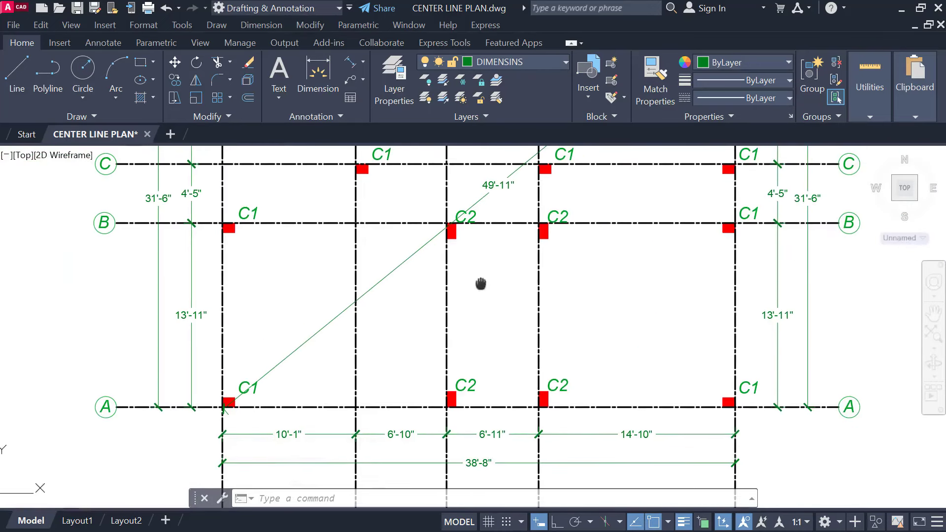
pyautogui.scroll(4, 234, 280)
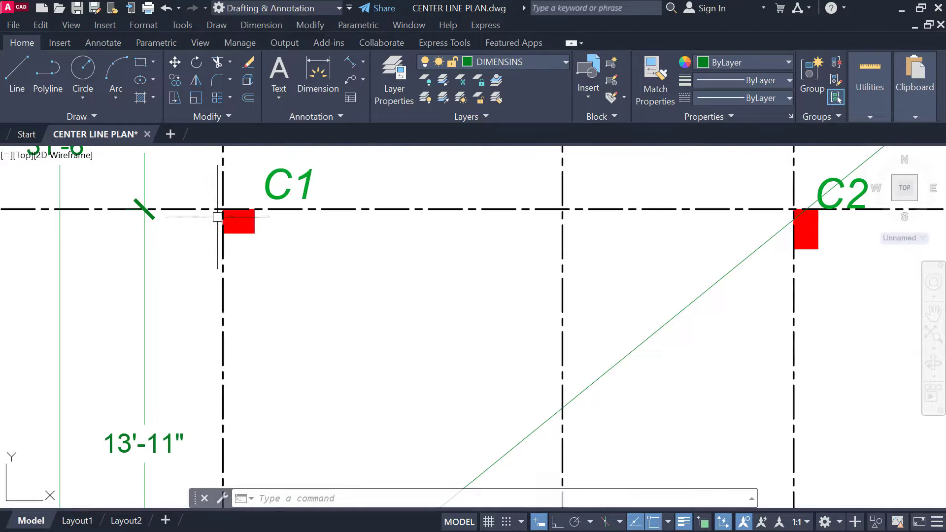
pyautogui.moveTo(237, 261)
pyautogui.mouseDown(button='middle')
pyautogui.moveTo(259, 215)
pyautogui.moveTo(313, 310)
pyautogui.moveTo(220, 341)
pyautogui.mouseUp(button='middle')
pyautogui.scroll(4, 221, 342)
pyautogui.press('Escape')
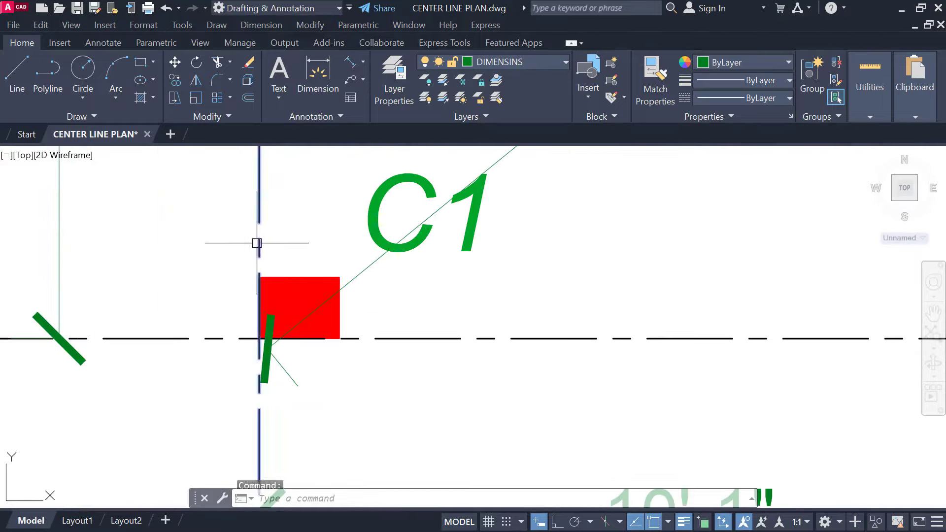
pyautogui.scroll(-4, 334, 292)
pyautogui.scroll(-5, 331, 290)
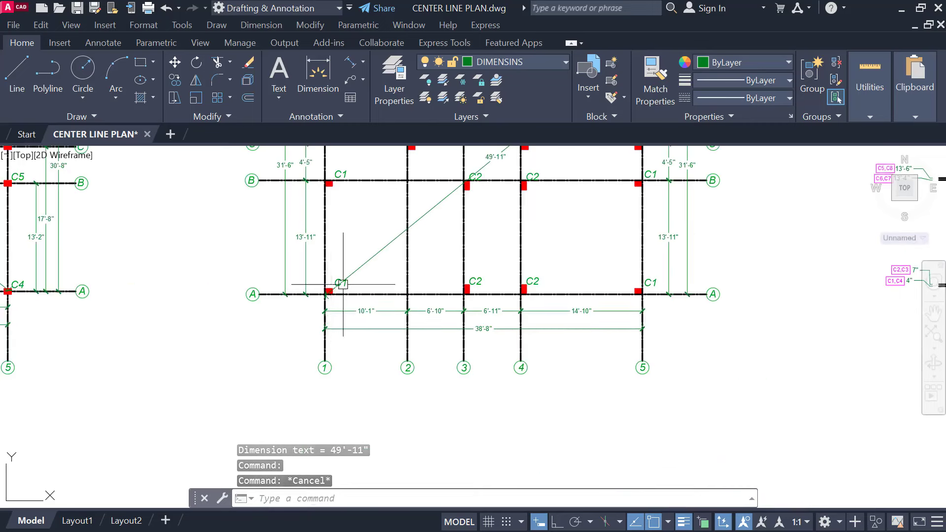
pyautogui.scroll(2, 347, 303)
pyautogui.scroll(-5, 355, 311)
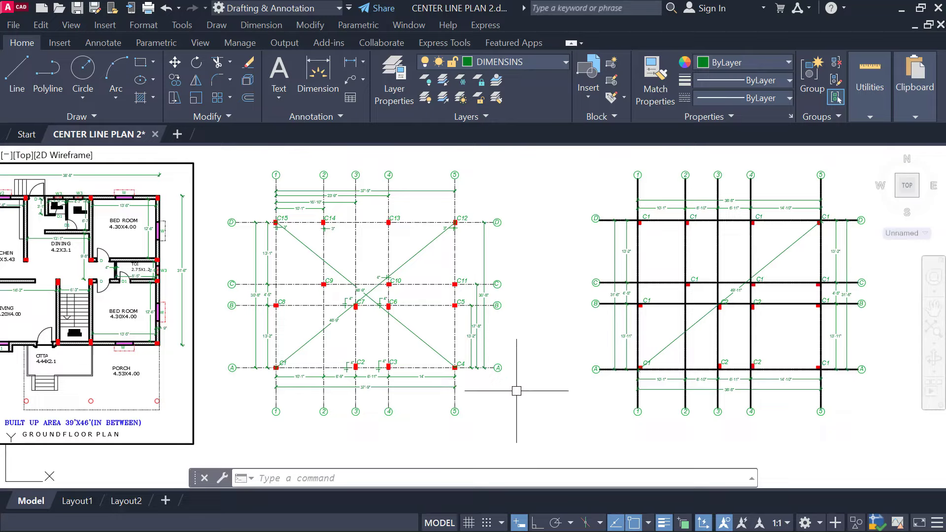
# Step: Draw a vertical line about 1.96 units long in the empty space beside column C4, between the two center line plans
pyautogui.scroll(2, 422, 386)
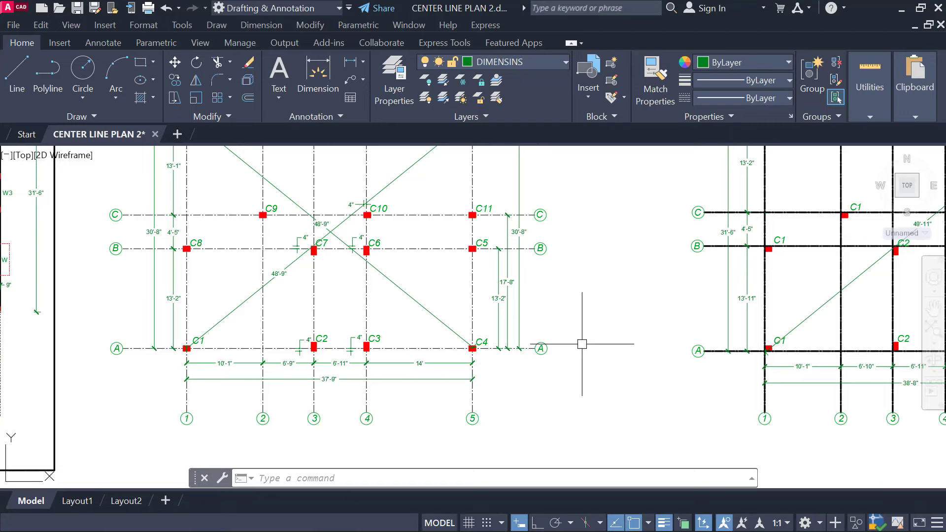
pyautogui.scroll(-2, 576, 357)
pyautogui.scroll(2, 532, 330)
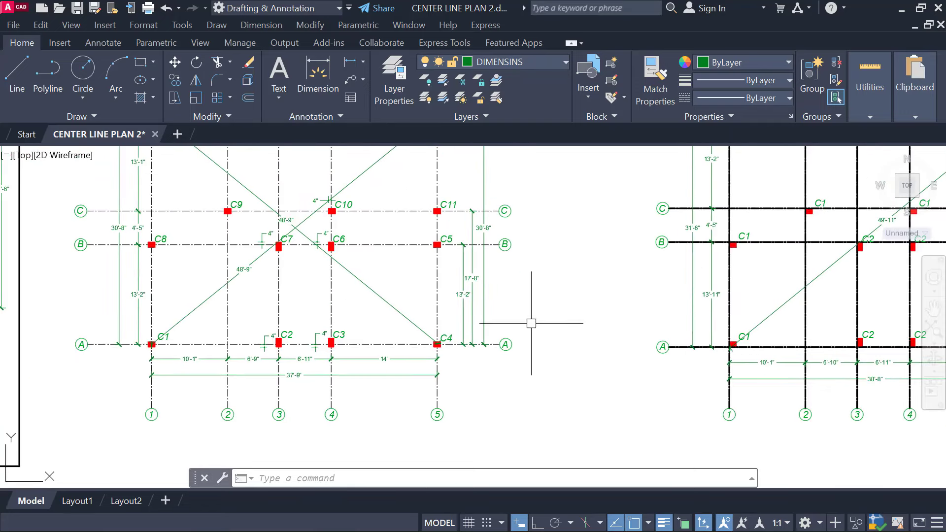
pyautogui.scroll(2, 531, 323)
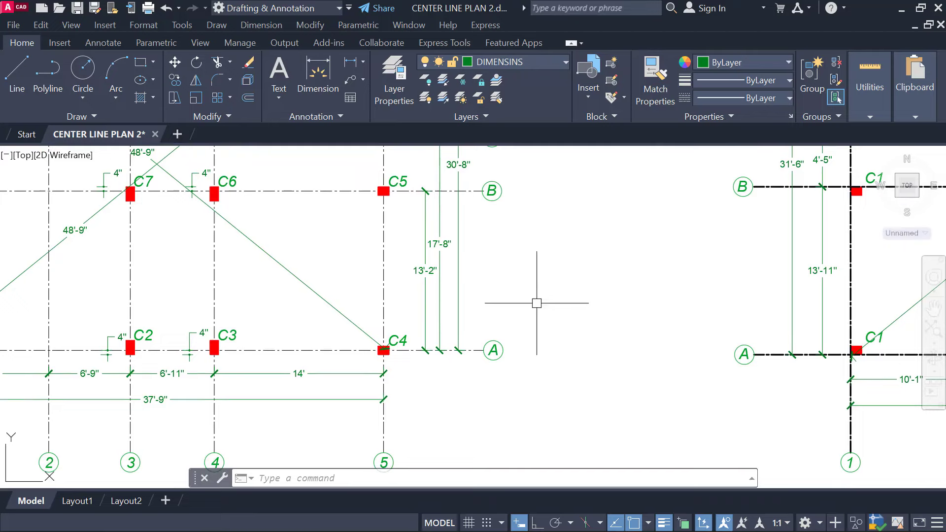
pyautogui.press('Return')
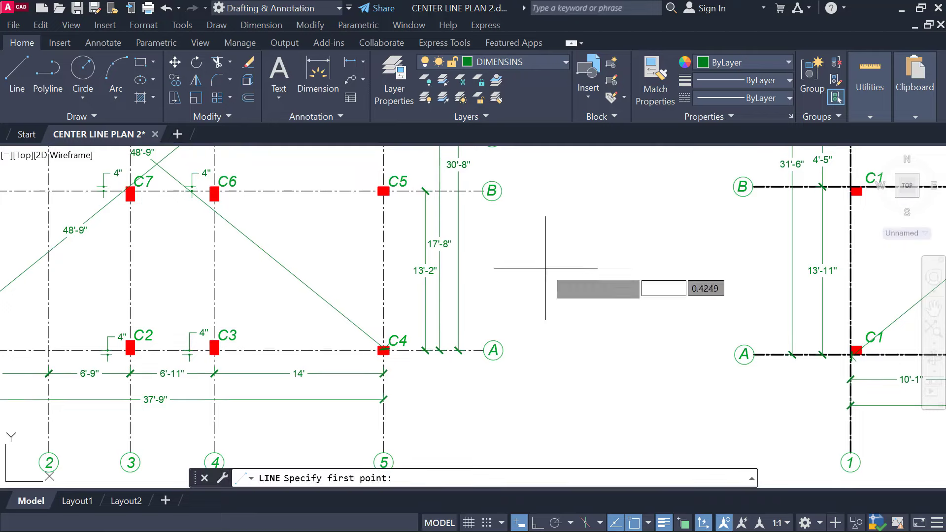
pyautogui.click(548, 268)
pyautogui.press('F8')
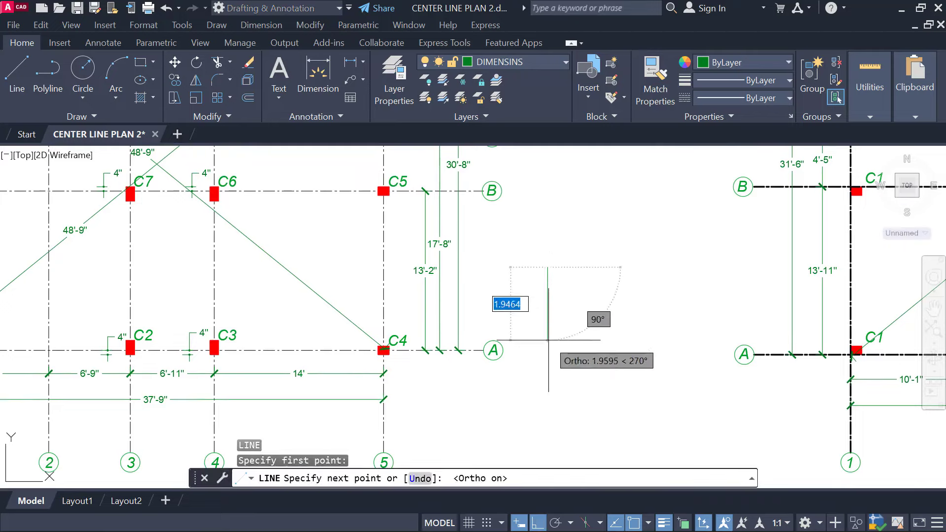
pyautogui.click(548, 339)
pyautogui.press('Escape')
# Step: Draw a triangular arrowhead with slanted sides about 0.4 units long, its apex on the upper end of the vertical line
pyautogui.scroll(3, 548, 302)
pyautogui.press('Return')
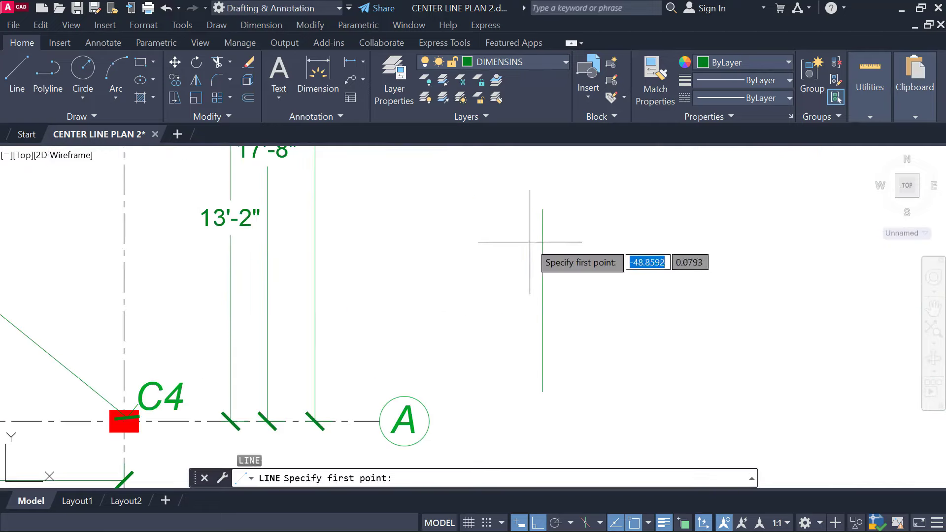
pyautogui.click(542, 209)
pyautogui.press('F8')
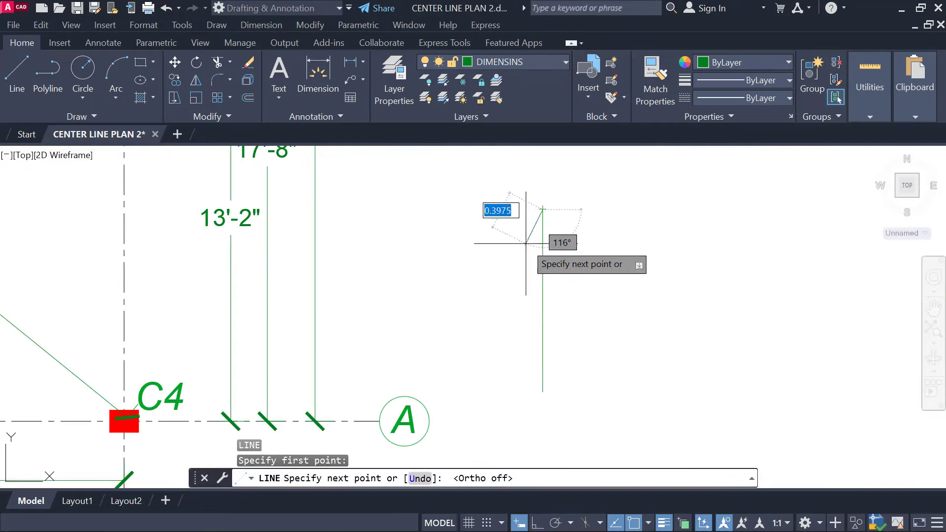
pyautogui.click(527, 244)
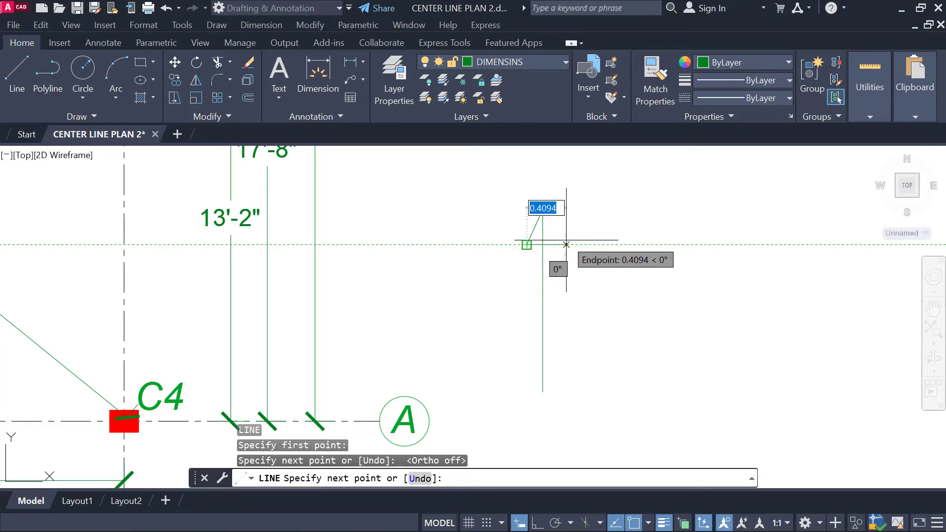
pyautogui.click(558, 245)
pyautogui.click(542, 210)
pyautogui.press('Escape')
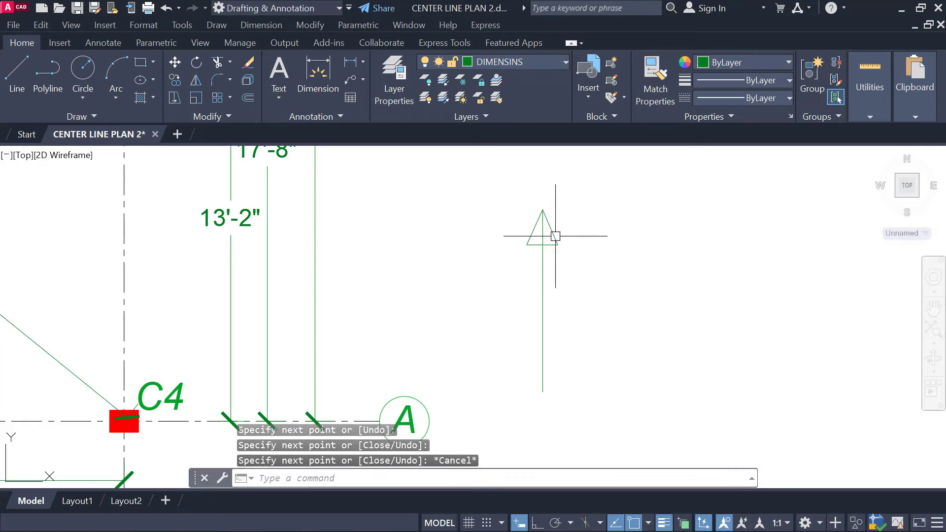
# Step: Trim the part of the vertical line that runs inside the triangular arrowhead
pyautogui.write('tr')
pyautogui.press('Return')
pyautogui.press('Escape')
pyautogui.scroll(-5, 525, 235)
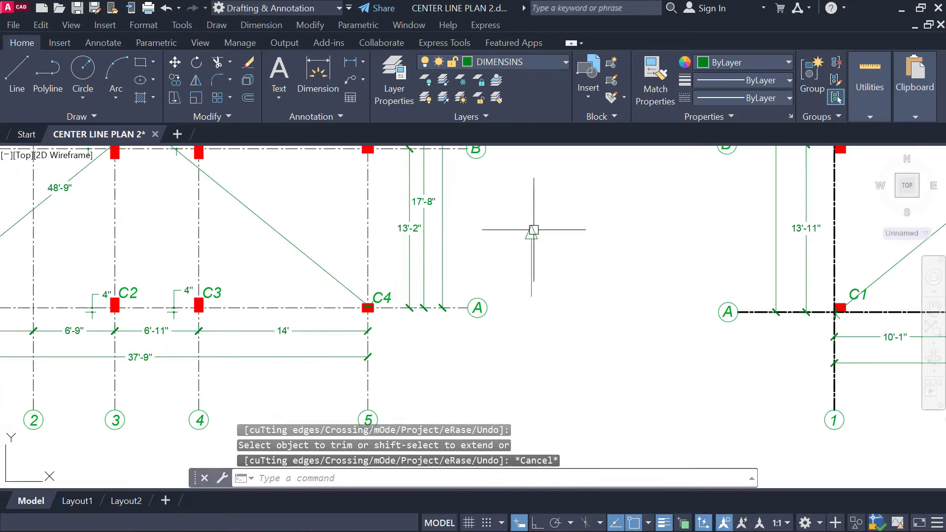
# Step: Hatch the inside of the arrowhead with the SOLID pattern in red
pyautogui.write('h')
pyautogui.press('Return')
pyautogui.scroll(2, 524, 236)
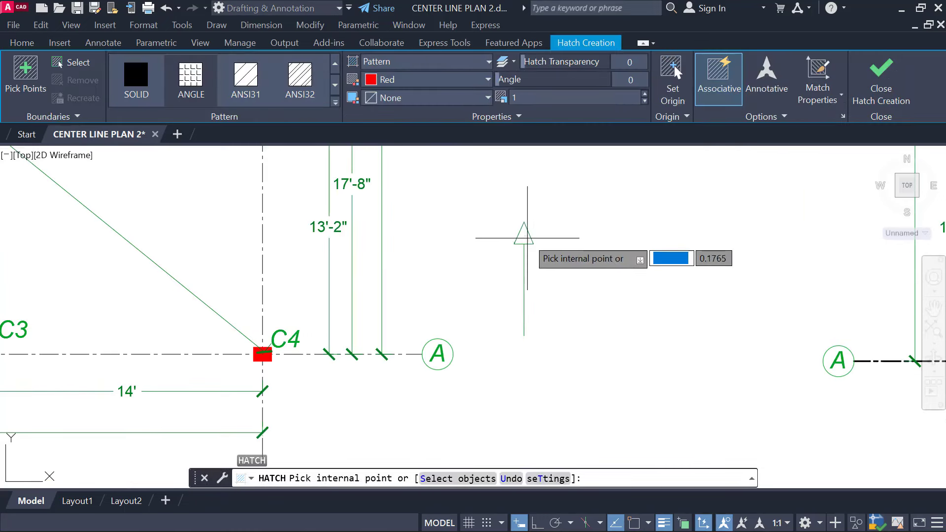
pyautogui.click(136, 78)
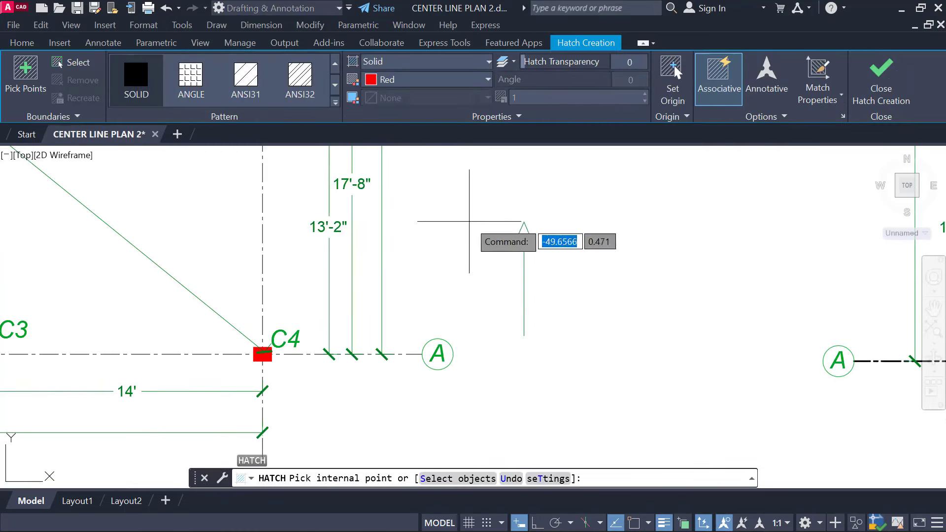
pyautogui.click(523, 238)
pyautogui.press('Escape')
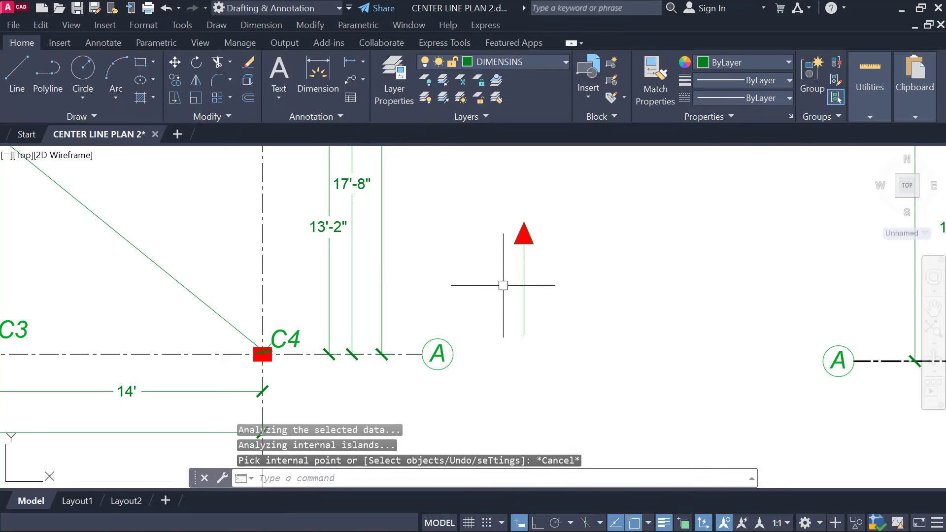
# Step: Place a multiline text with the letter S below the arrow's shaft
pyautogui.scroll(-2, 485, 256)
pyautogui.click(277, 78)
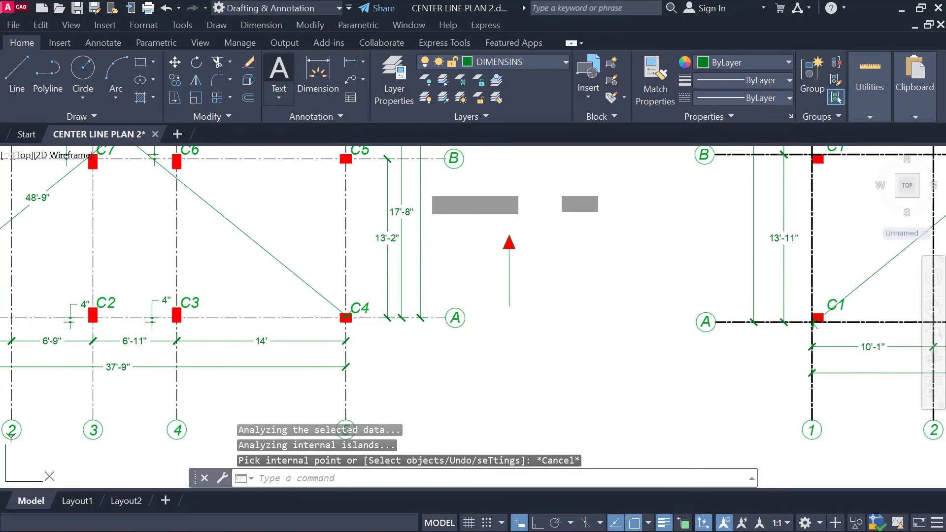
pyautogui.scroll(2, 530, 330)
pyautogui.click(496, 309)
pyautogui.click(539, 341)
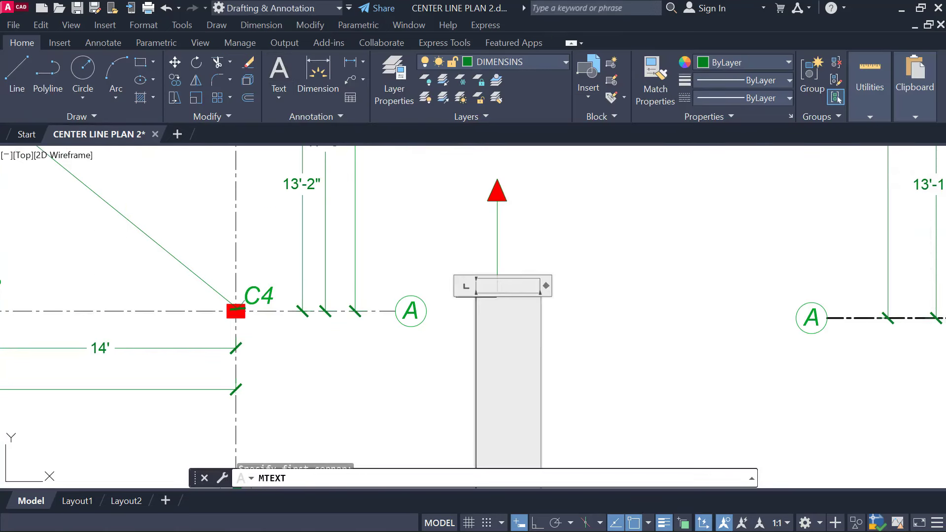
pyautogui.scroll(-2, 537, 331)
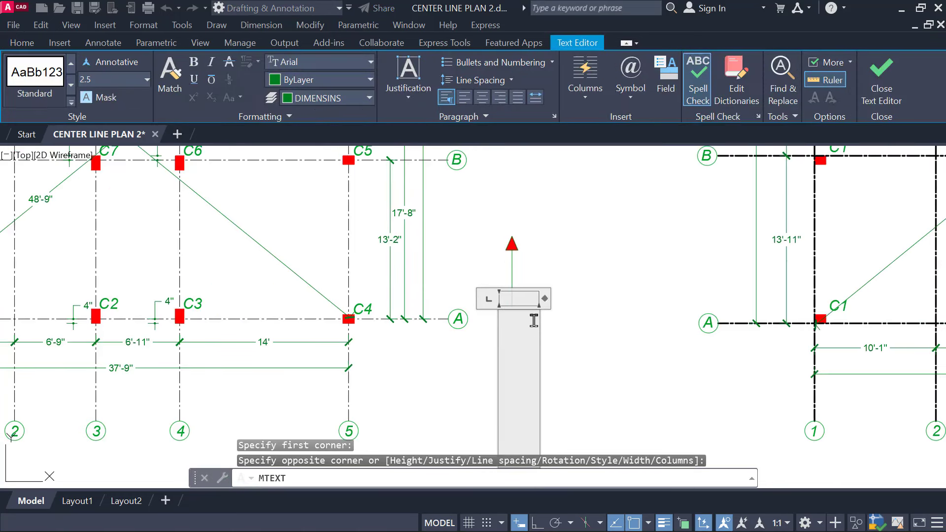
pyautogui.write('N')
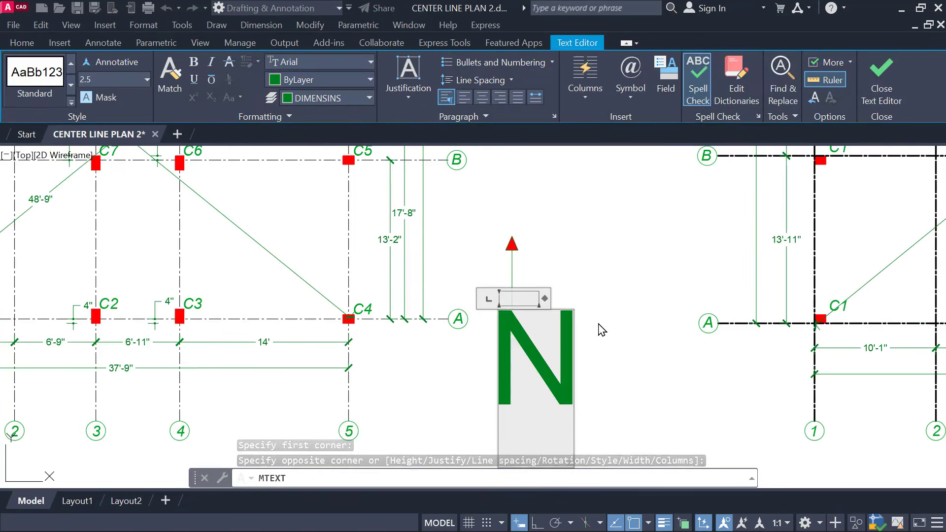
pyautogui.press('BackSpace')
pyautogui.write('S')
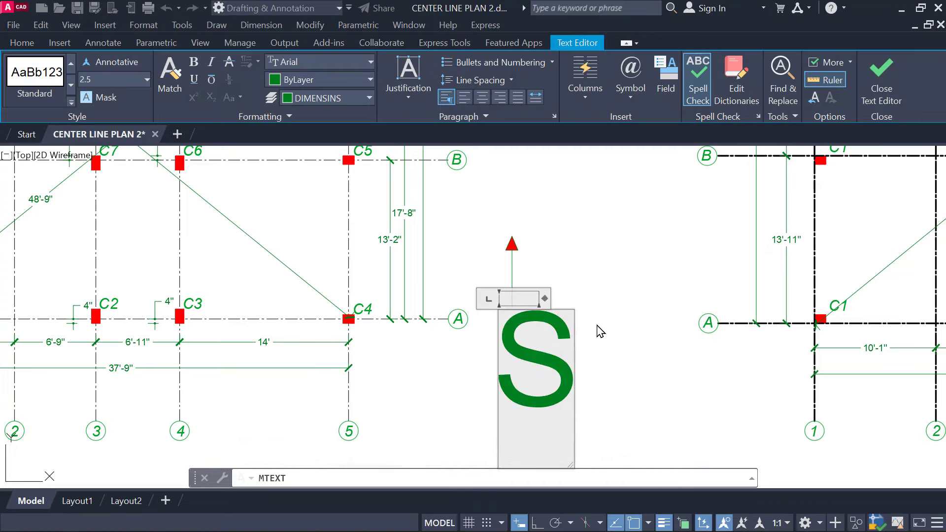
pyautogui.click(611, 298)
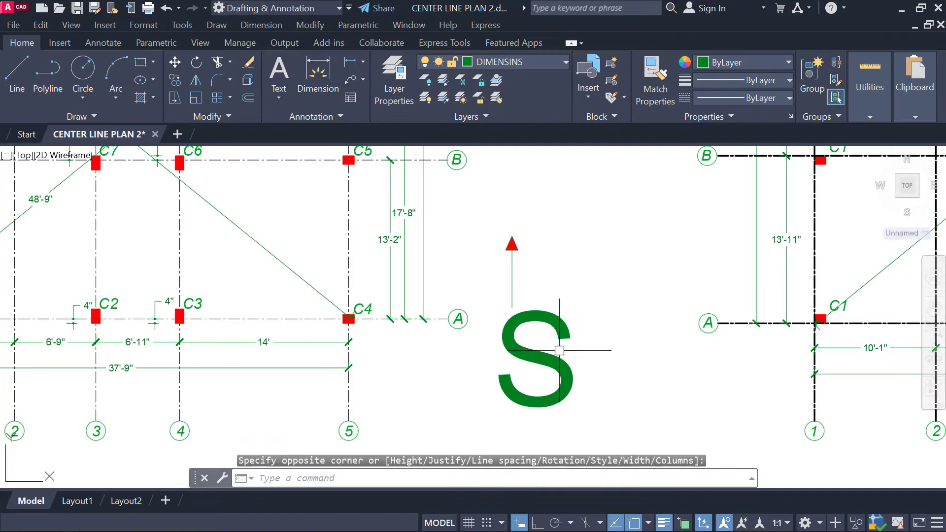
# Step: Shrink the letter S to a text height of about 0.79 and place it directly below the arrow's shaft
pyautogui.doubleClick(569, 394)
pyautogui.click(629, 393)
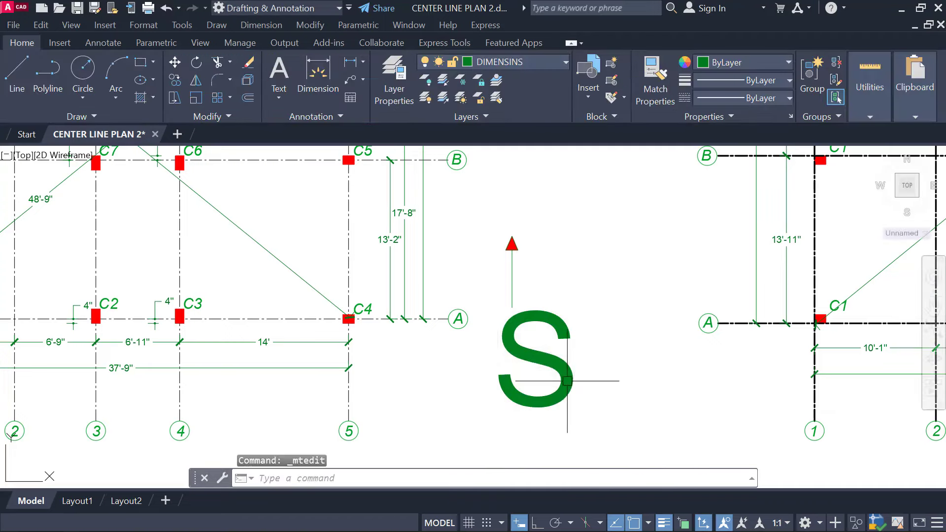
pyautogui.click(570, 381)
pyautogui.click(465, 305)
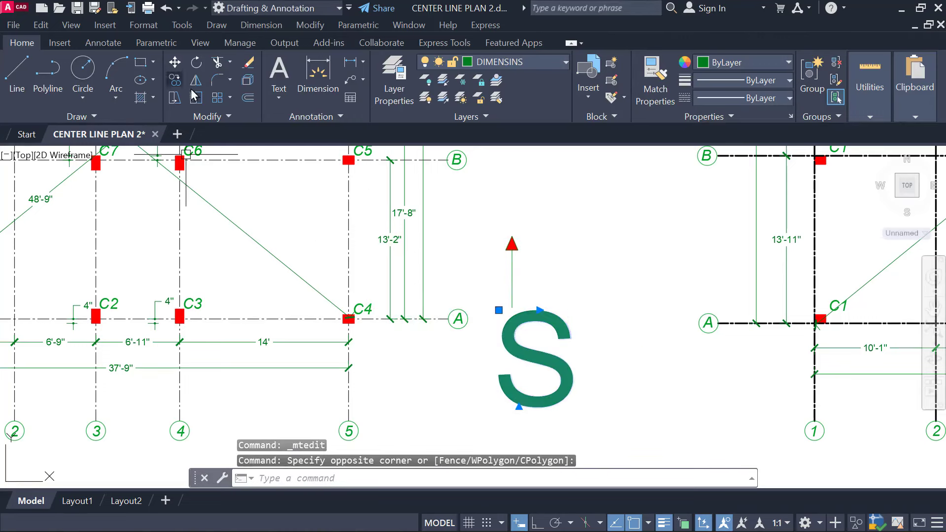
pyautogui.click(519, 394)
pyautogui.click(533, 395)
pyautogui.moveTo(533, 396); pyautogui.dragTo(524, 345)
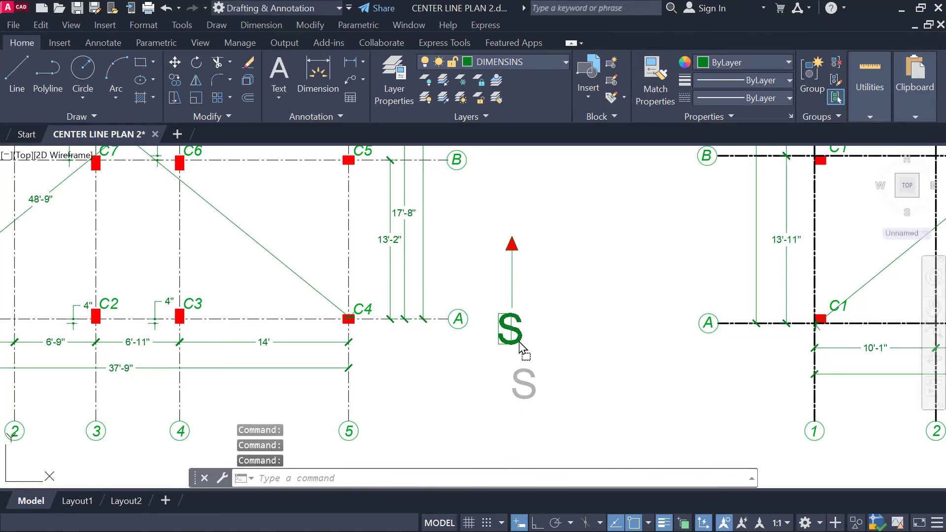
pyautogui.click(543, 333)
pyautogui.click(548, 374)
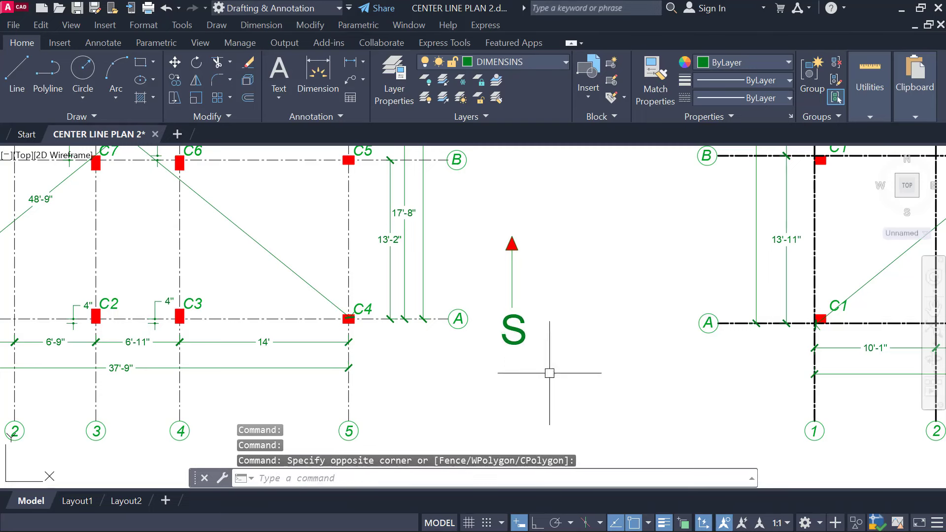
# Step: Replace the letter S below the arrow with N to mark north
pyautogui.scroll(-2, 548, 373)
pyautogui.moveTo(549, 370); pyautogui.dragTo(501, 319, button='middle')
pyautogui.scroll(5, 485, 315)
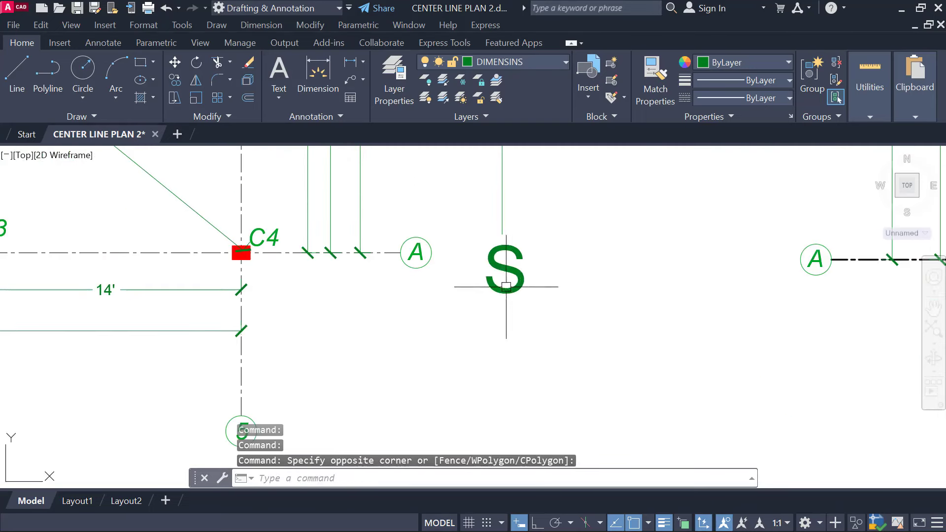
pyautogui.doubleClick(505, 271)
pyautogui.moveTo(494, 268); pyautogui.dragTo(551, 278)
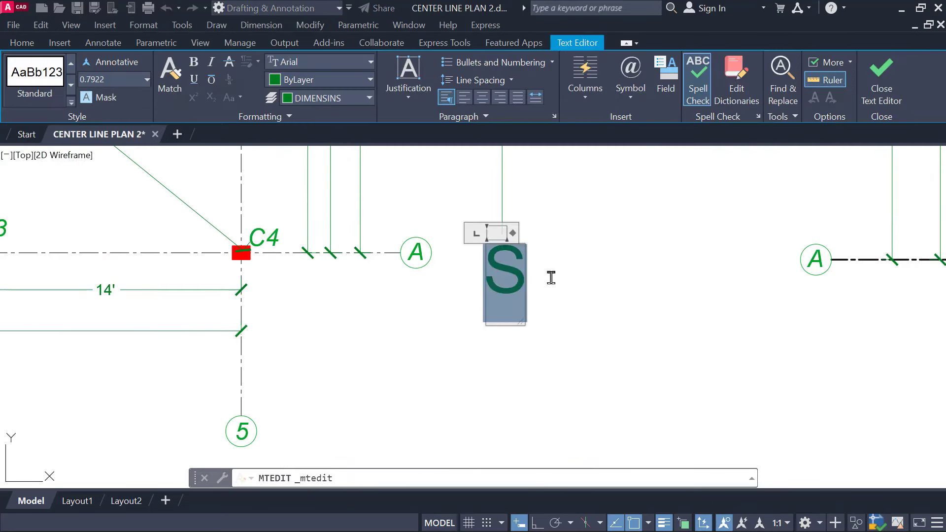
pyautogui.write('N')
pyautogui.click(593, 308)
pyautogui.scroll(-3, 591, 308)
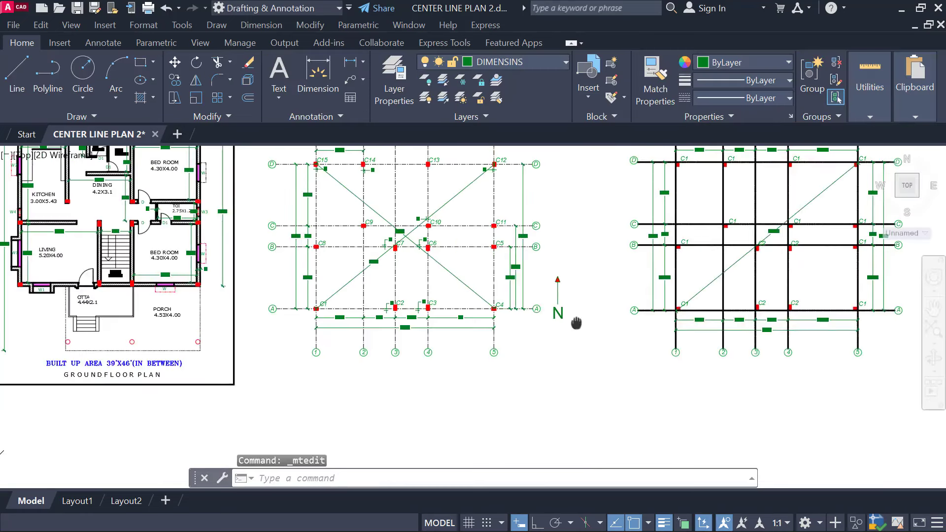
# Step: Examine the north arrow's size and position relative to the floor plan and the center line plans
pyautogui.moveTo(222, 305); pyautogui.dragTo(405, 315, button='middle')
pyautogui.moveTo(371, 250); pyautogui.dragTo(371, 278, button='middle')
pyautogui.moveTo(444, 326); pyautogui.dragTo(407, 320, button='middle')
pyautogui.scroll(2, 640, 340)
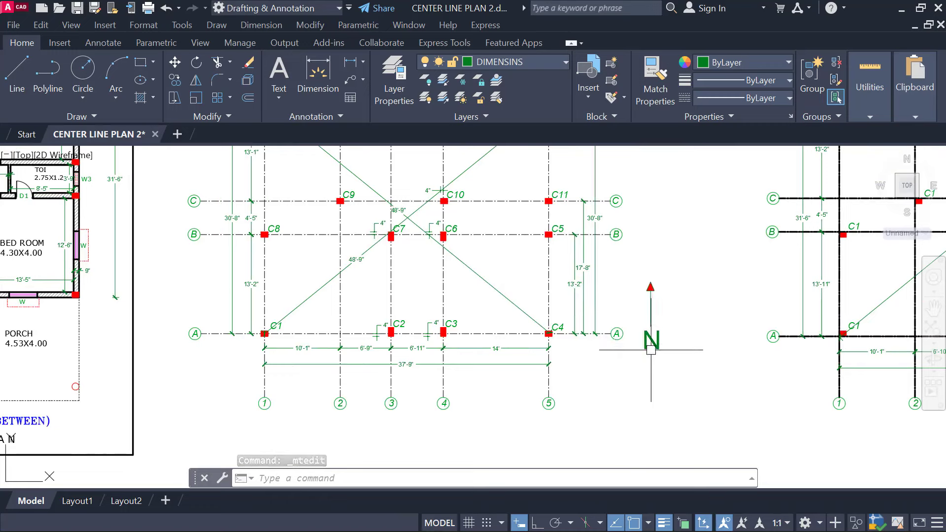
pyautogui.scroll(2, 655, 345)
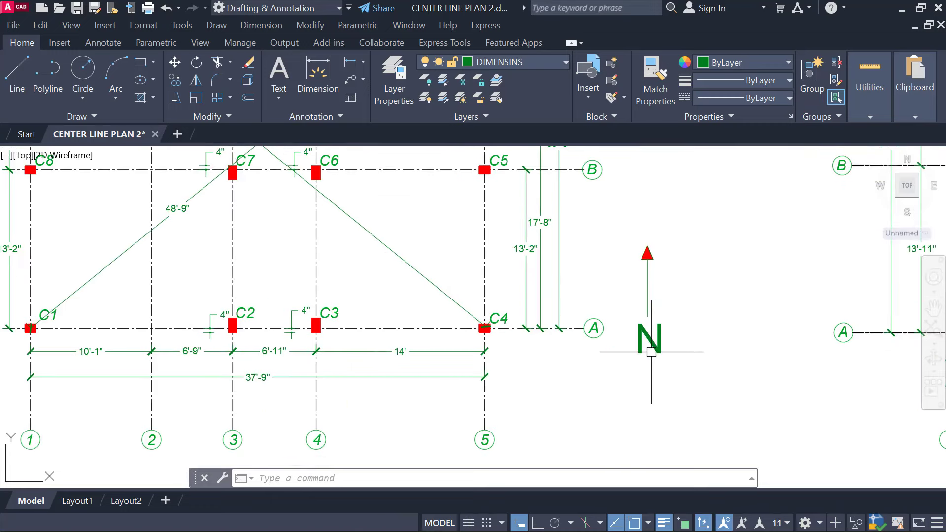
pyautogui.scroll(-2, 651, 351)
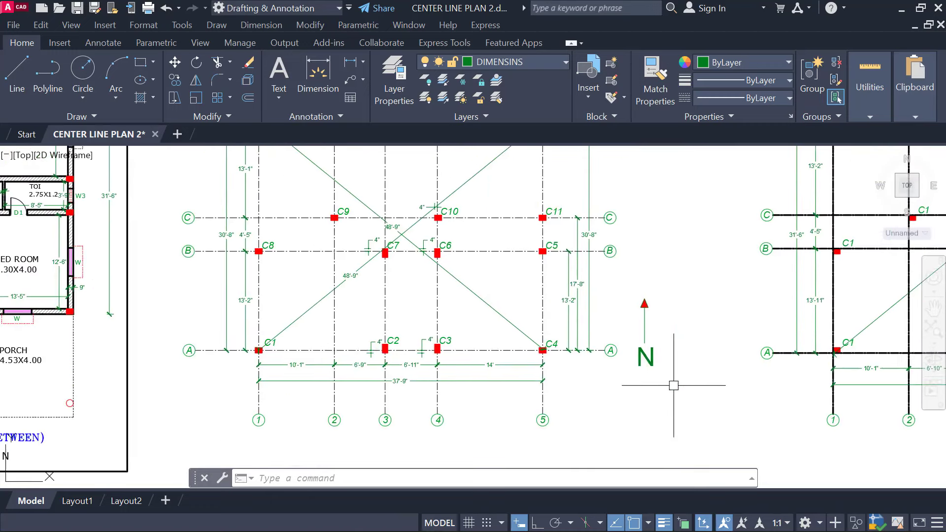
pyautogui.scroll(-2, 672, 382)
pyautogui.moveTo(616, 375); pyautogui.dragTo(585, 362, button='middle')
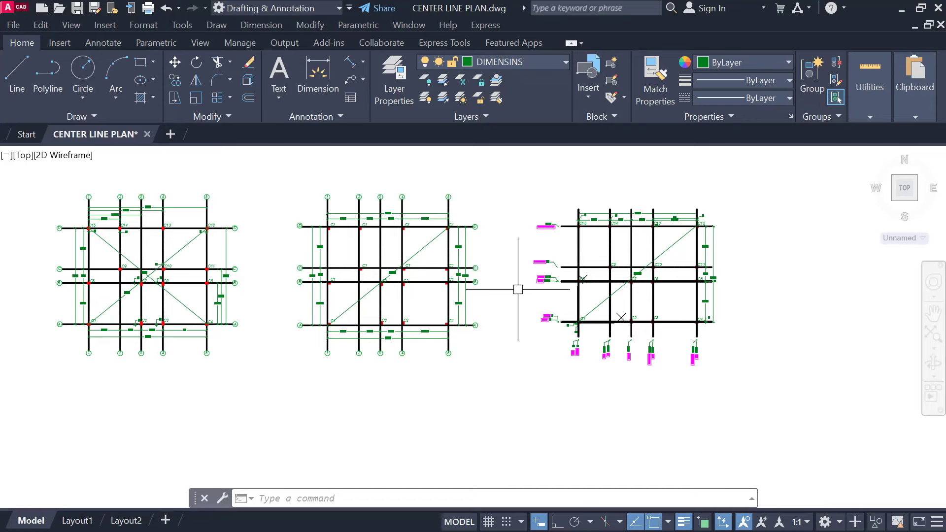
# Step: Start plotting the CENTER LINE PLAN drawing and select DWG To PDF.pc3 as the plotter
pyautogui.scroll(3, 517, 289)
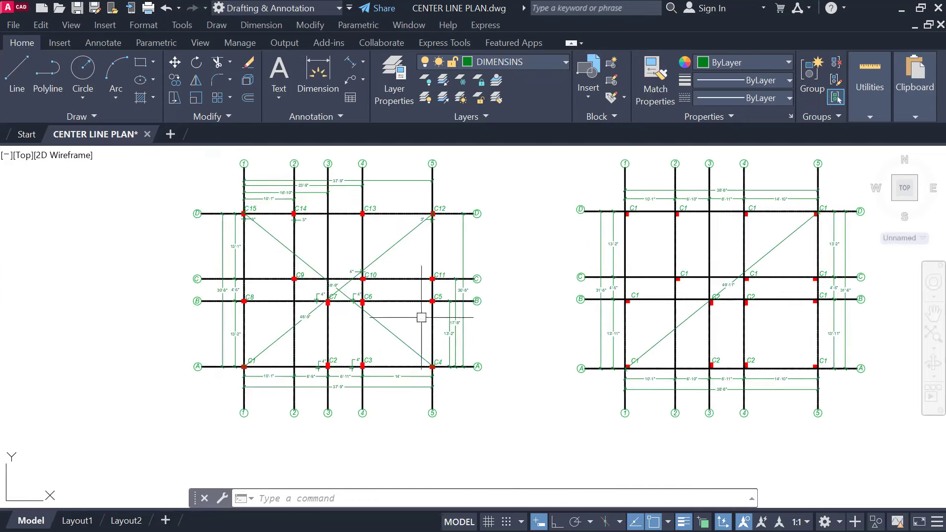
pyautogui.scroll(2, 361, 312)
pyautogui.moveTo(363, 313); pyautogui.dragTo(398, 323, button='middle')
pyautogui.scroll(-2, 399, 329)
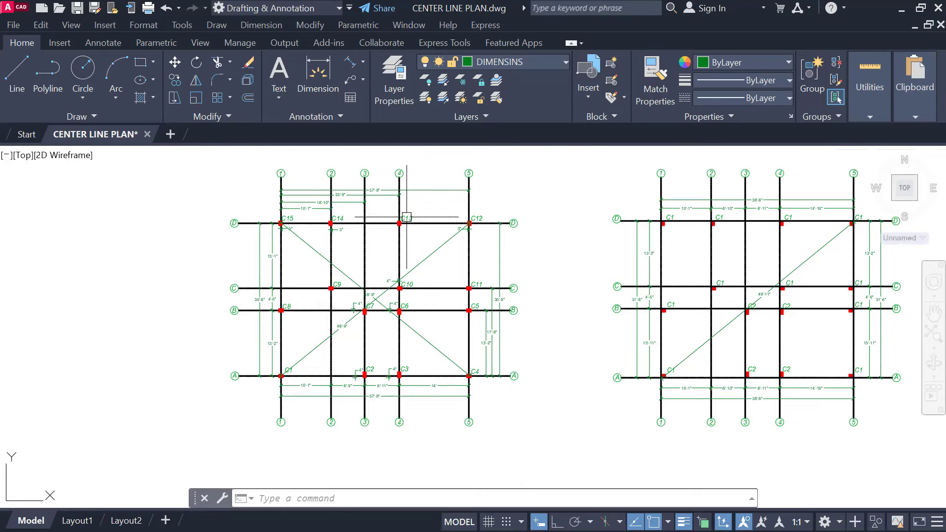
pyautogui.hotkey('ctrl', 'p')
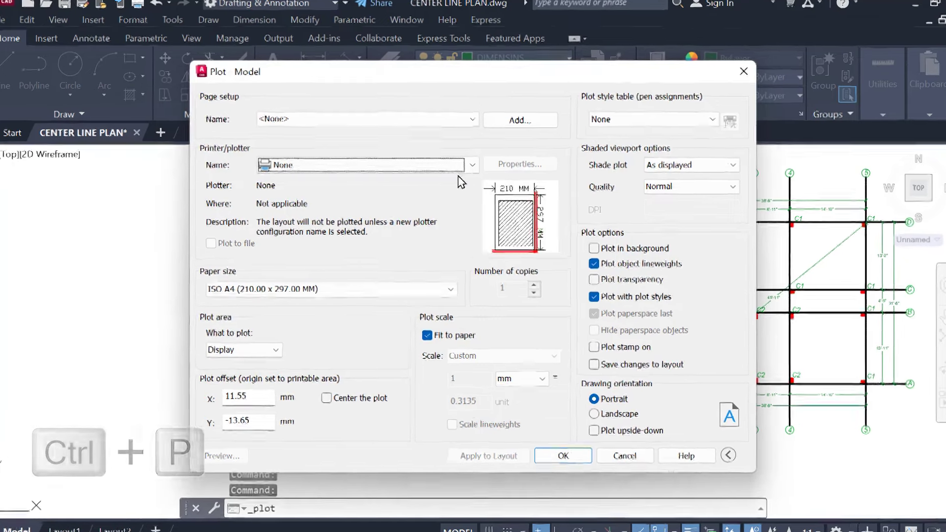
pyautogui.click(443, 166)
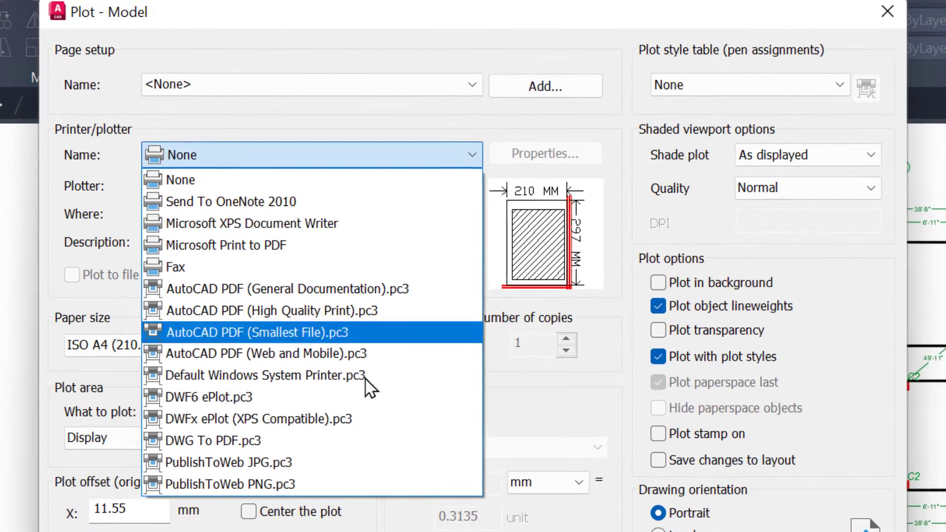
pyautogui.click(352, 440)
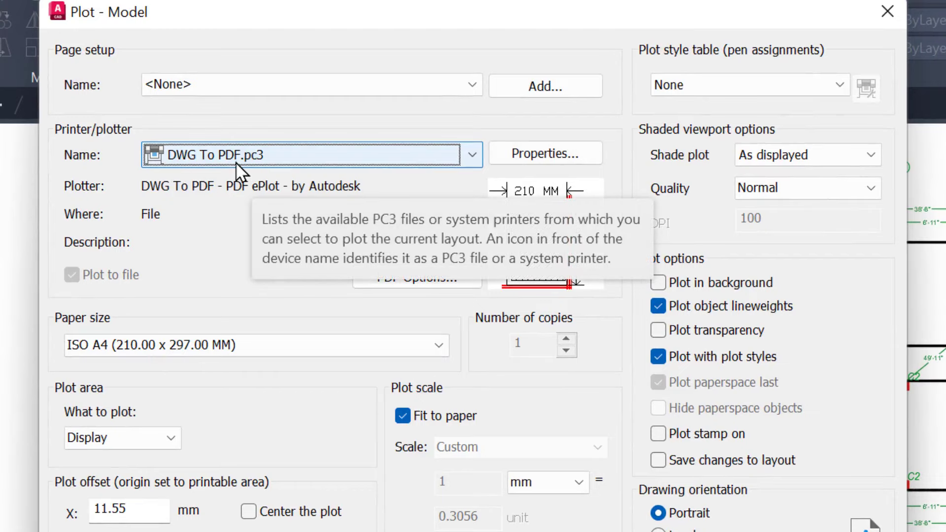
# Step: Set the plot's paper size to ISO A4 (210.00 x 297.00 MM)
pyautogui.click(190, 345)
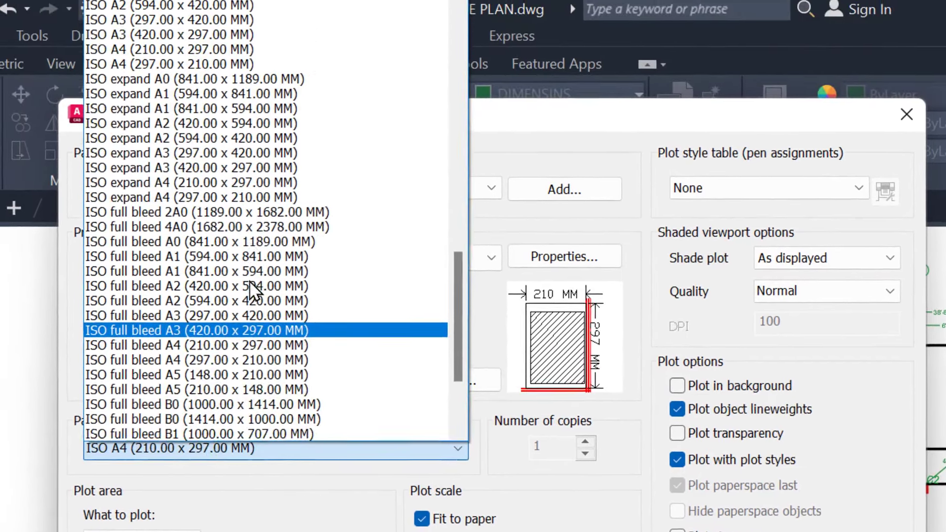
pyautogui.scroll(3, 236, 212)
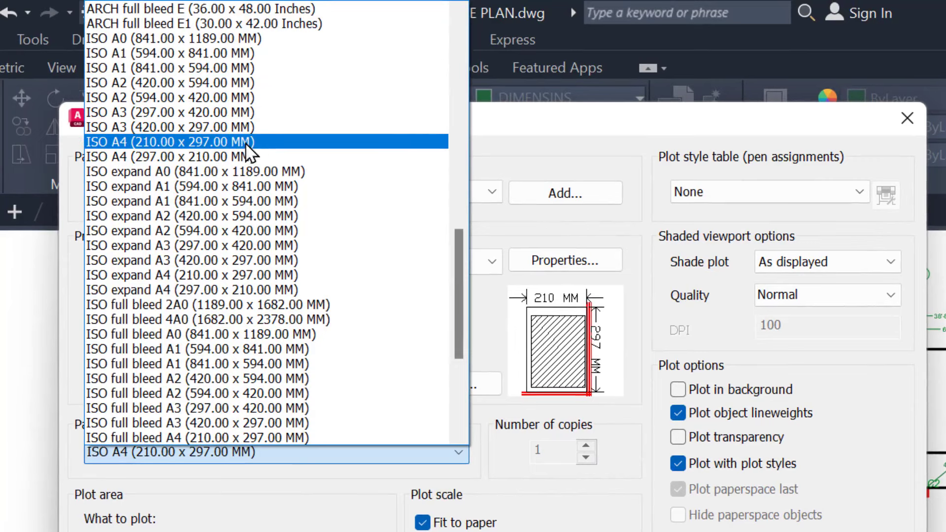
pyautogui.click(149, 142)
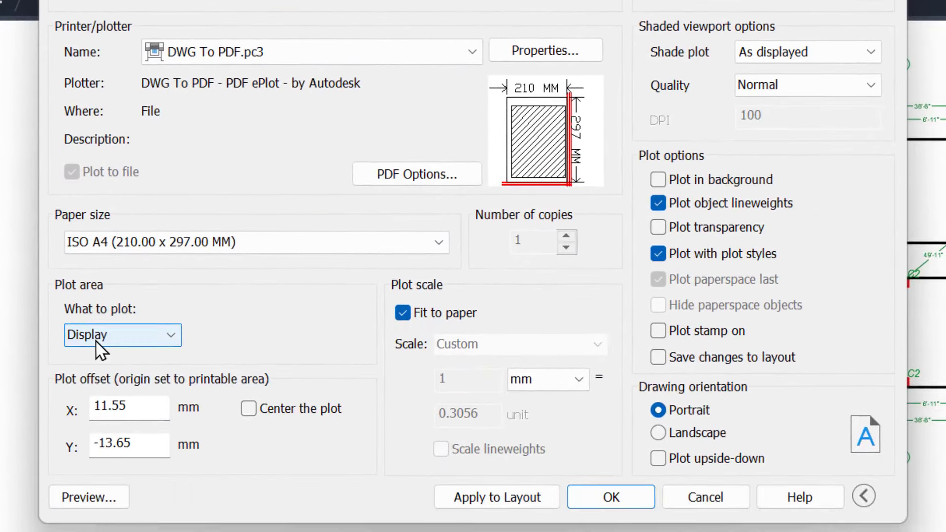
# Step: Set the plot area to a window enclosing the entire first center line plan, including its grid bubbles and dimensions
pyautogui.click(102, 419)
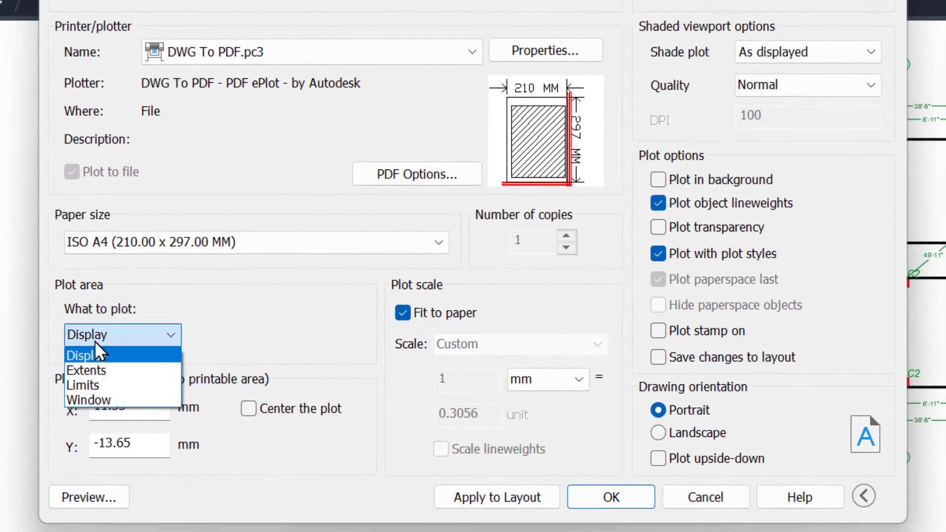
pyautogui.click(107, 401)
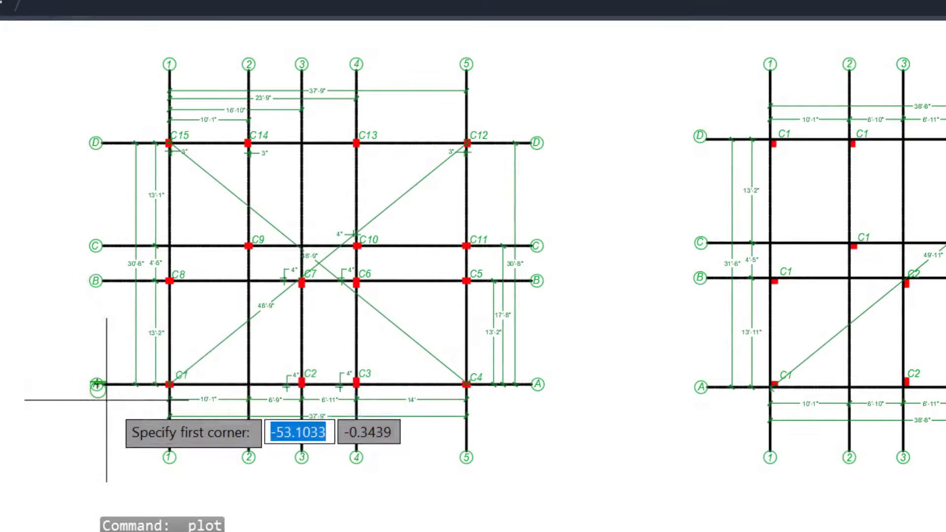
pyautogui.scroll(-2, 69, 241)
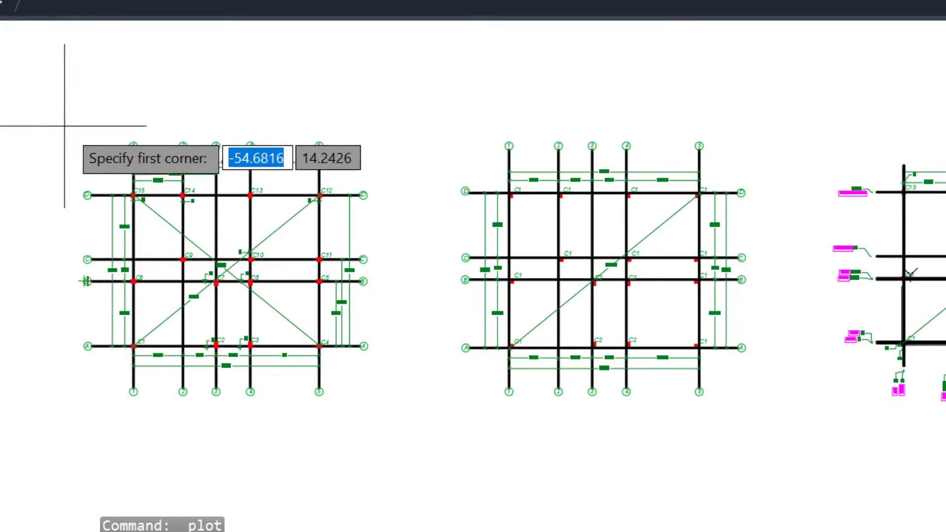
pyautogui.click(60, 130)
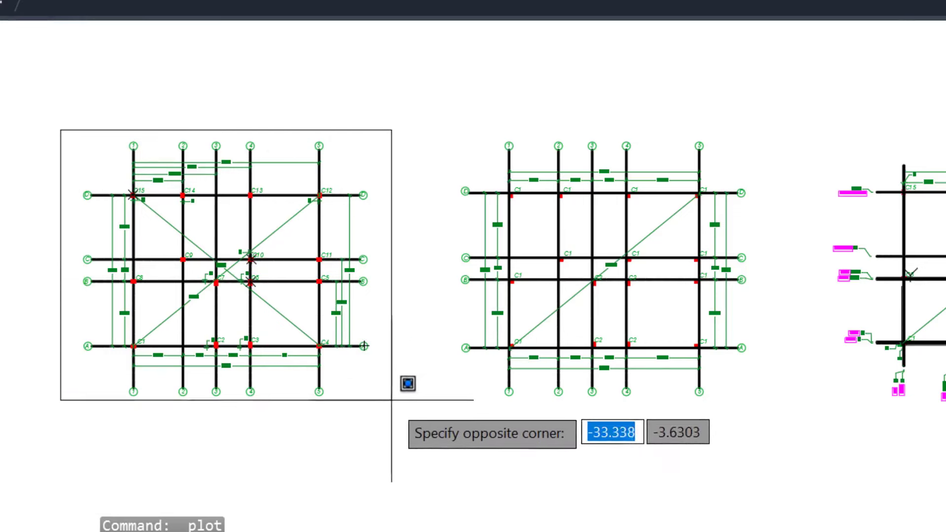
pyautogui.click(381, 353)
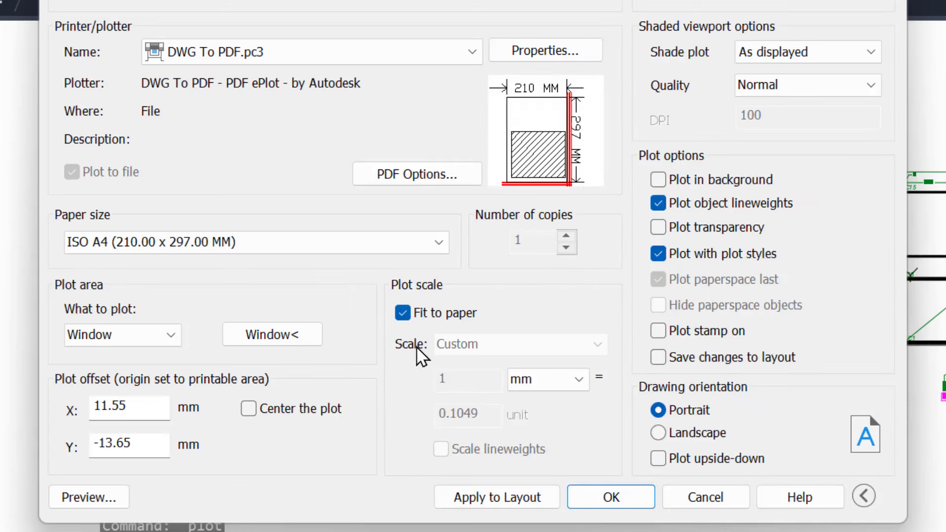
# Step: Center the plot on the sheet and set the drawing orientation to Landscape
pyautogui.click(316, 417)
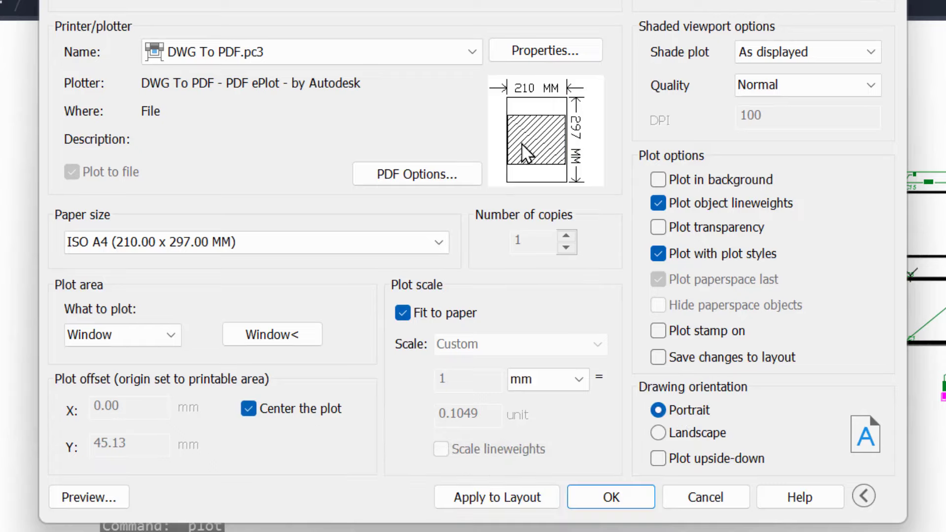
pyautogui.click(697, 433)
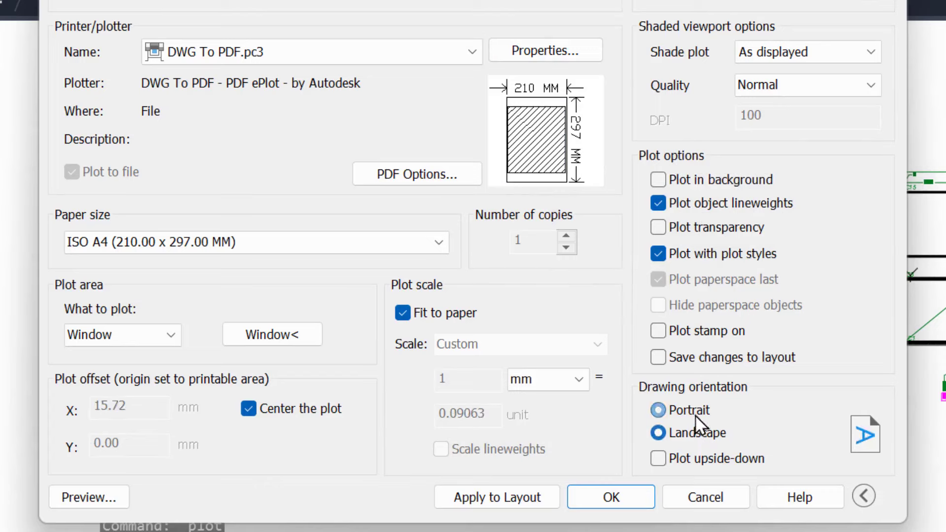
pyautogui.click(691, 415)
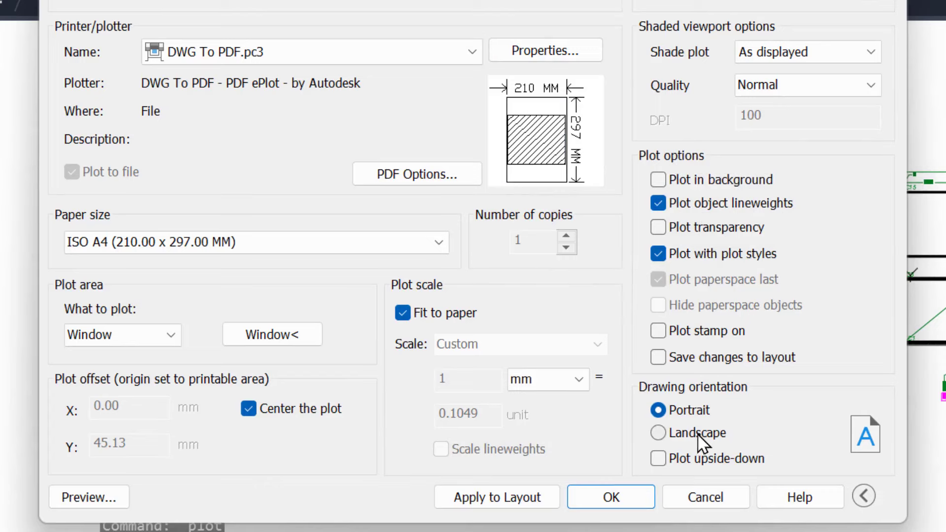
pyautogui.click(697, 435)
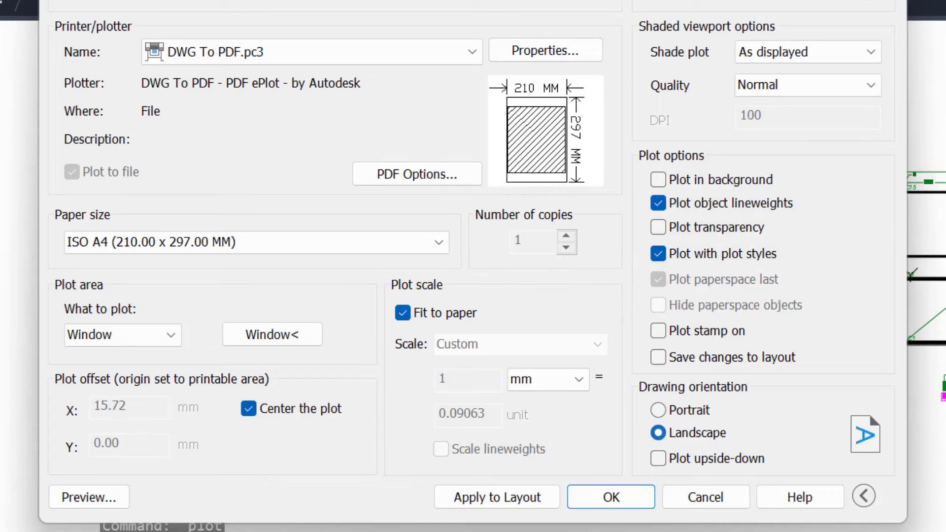
# Step: Preview the color plot of the first center line plan and inspect its columns, dimensions and center lines up close
pyautogui.click(113, 502)
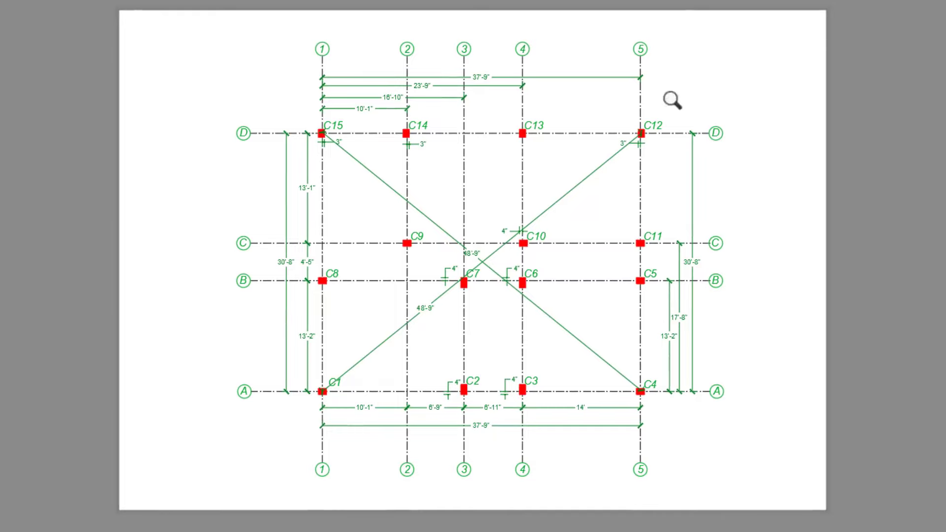
pyautogui.press('Escape')
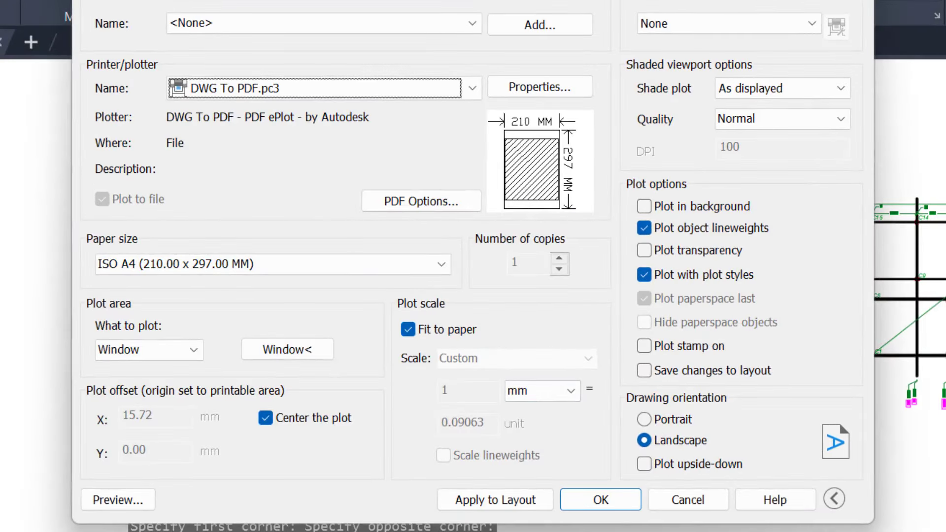
pyautogui.click(129, 500)
pyautogui.moveTo(448, 261)
pyautogui.mouseDown()
pyautogui.moveTo(380, 25)
pyautogui.moveTo(553, 25)
pyautogui.moveTo(559, 69)
pyautogui.mouseUp()
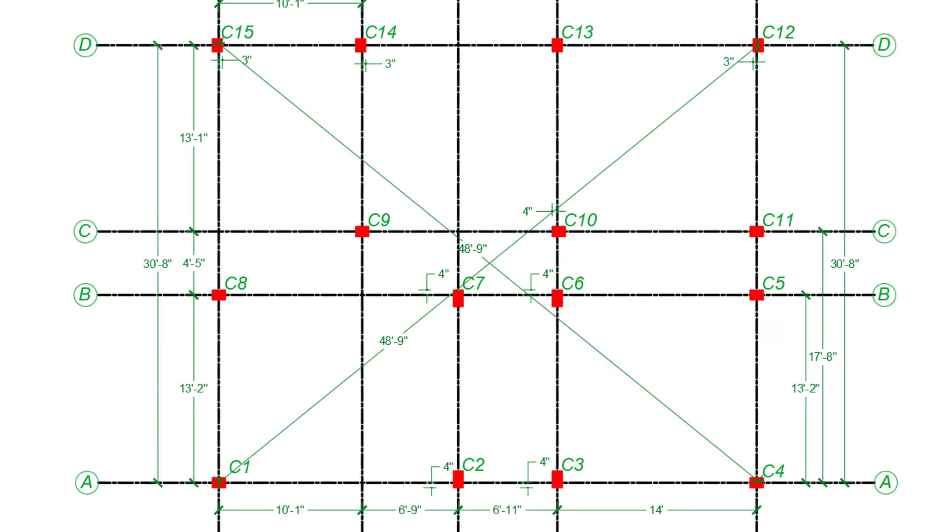
pyautogui.press('Escape')
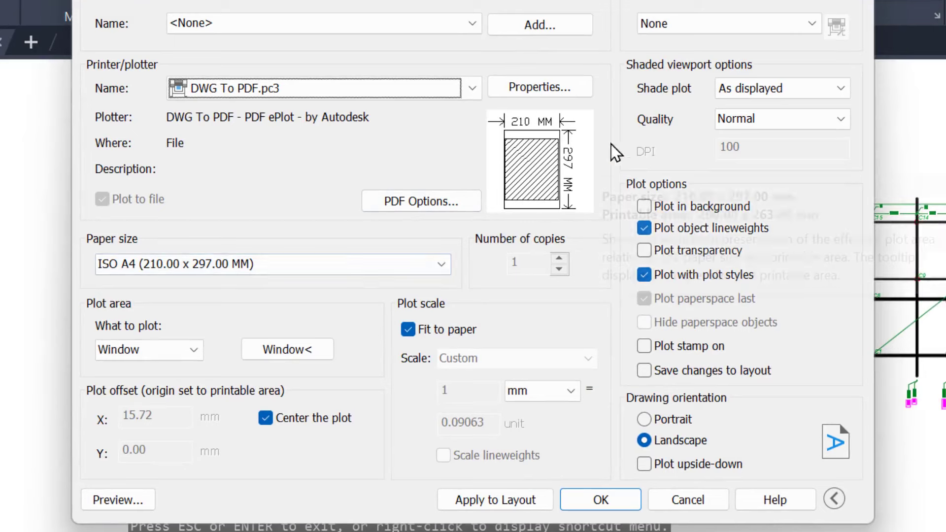
# Step: Choose the monochrome.ctb plot style table and assign it to all layouts
pyautogui.click(689, 25)
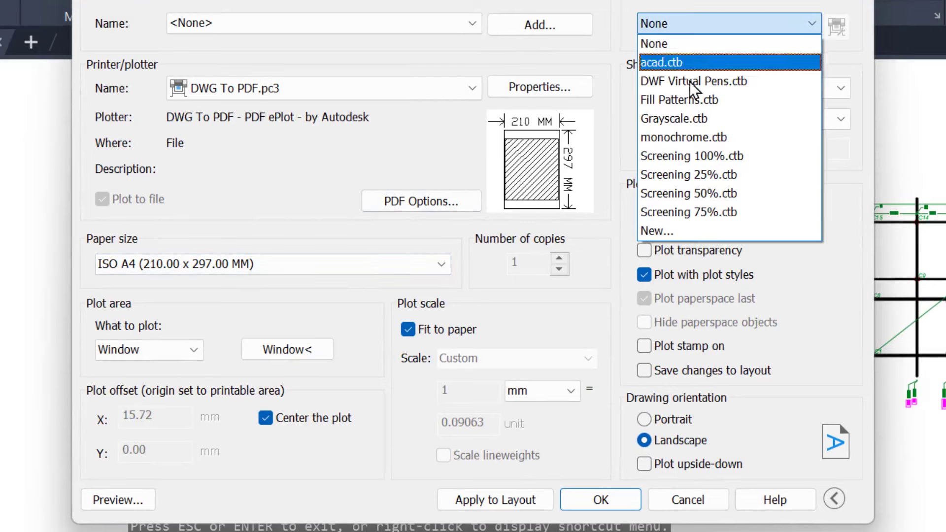
pyautogui.click(696, 138)
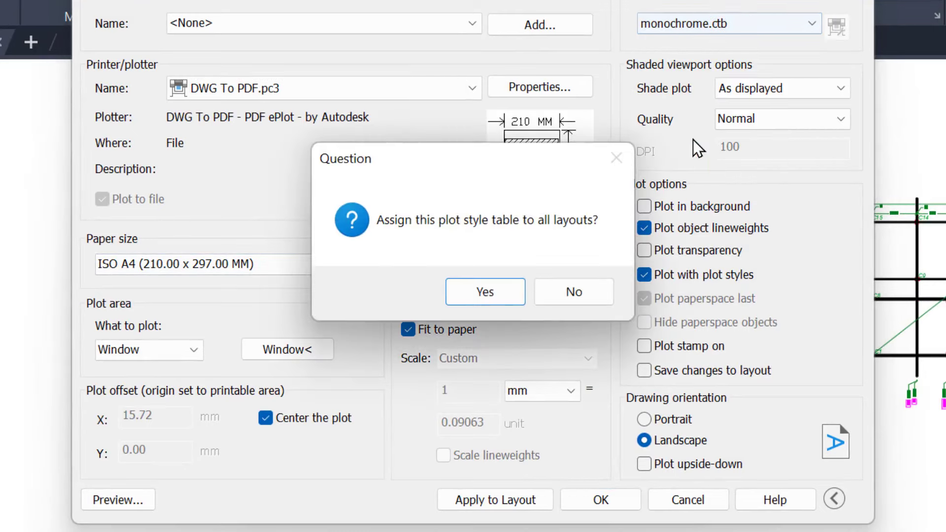
pyautogui.click(494, 290)
# Step: Preview the monochrome plot, examine the thickness of the dimension and center lines, and leave the plot setup without plotting
pyautogui.click(117, 499)
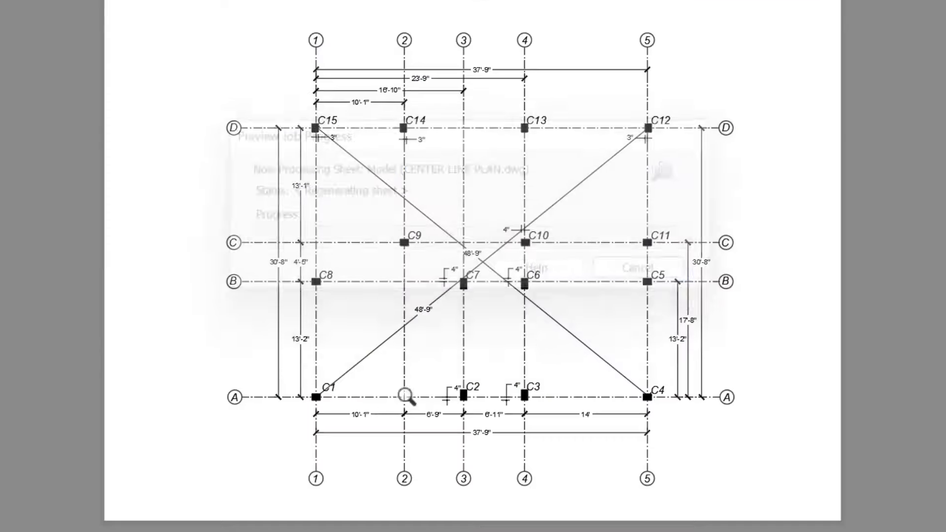
pyautogui.moveTo(481, 392); pyautogui.dragTo(394, 3)
pyautogui.moveTo(481, 139); pyautogui.dragTo(409, 93)
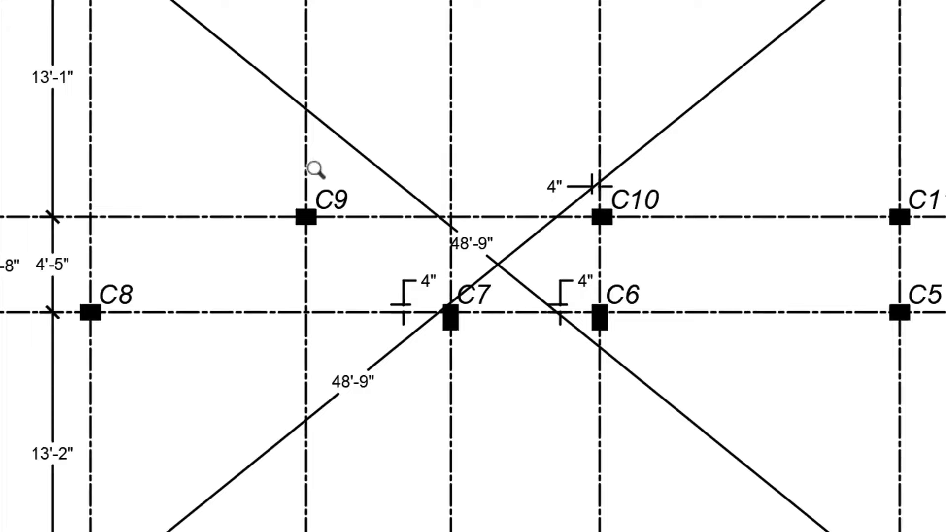
pyautogui.moveTo(67, 64); pyautogui.dragTo(266, 184)
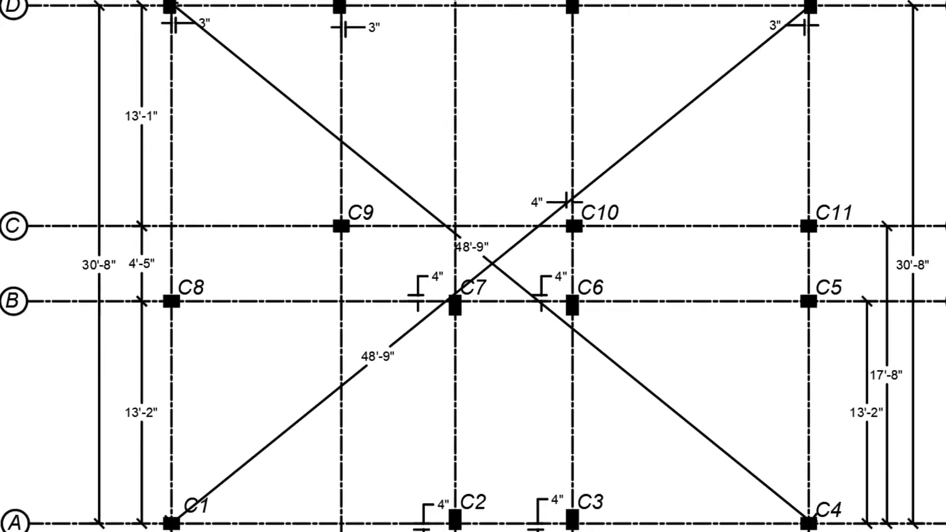
pyautogui.moveTo(226, 44); pyautogui.dragTo(197, 3)
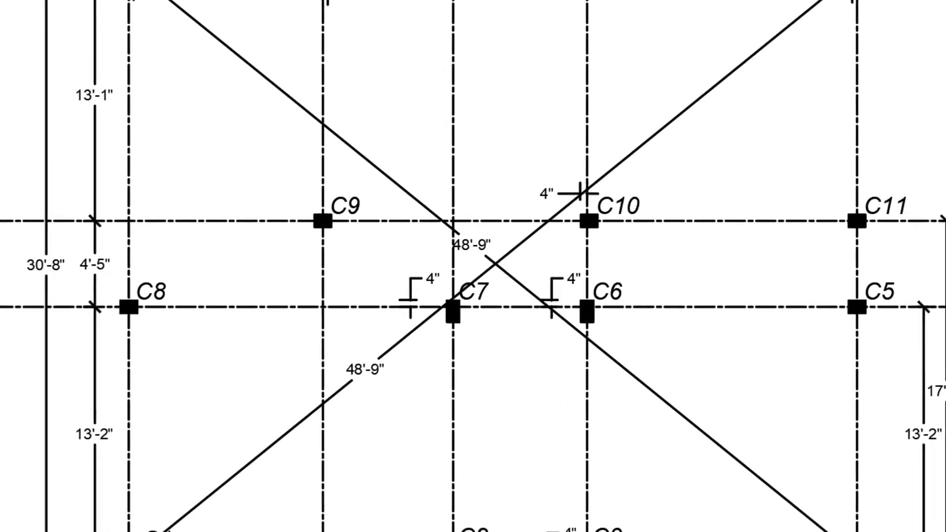
pyautogui.moveTo(148, 111); pyautogui.dragTo(129, 78)
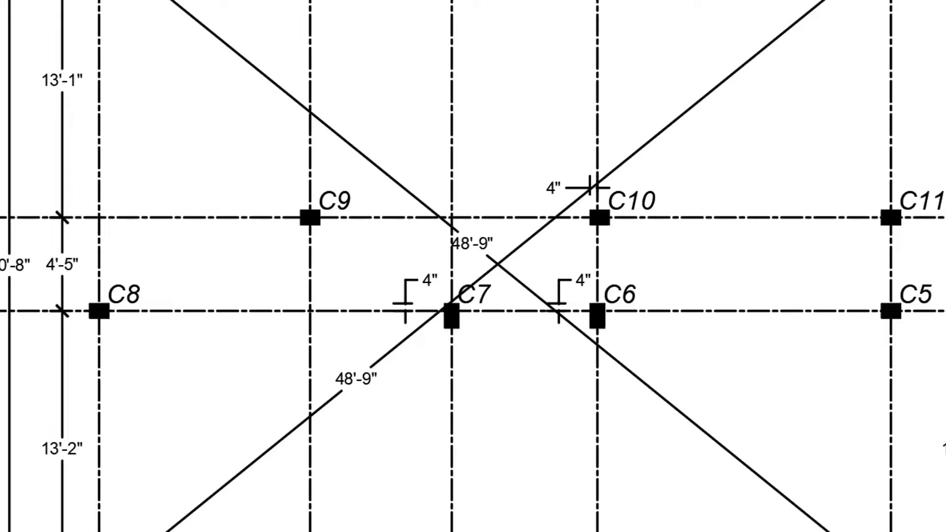
pyautogui.scroll(2, 505, 196)
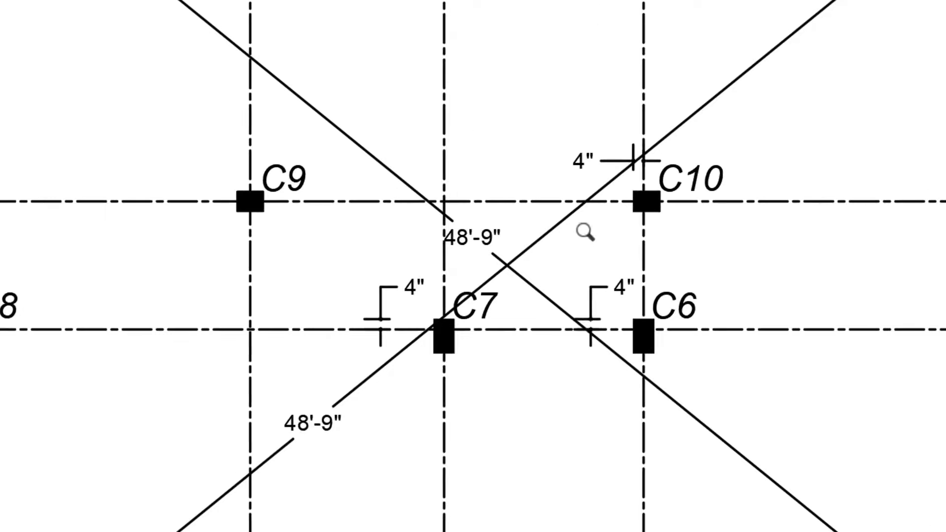
pyautogui.moveTo(329, 152); pyautogui.dragTo(847, 422)
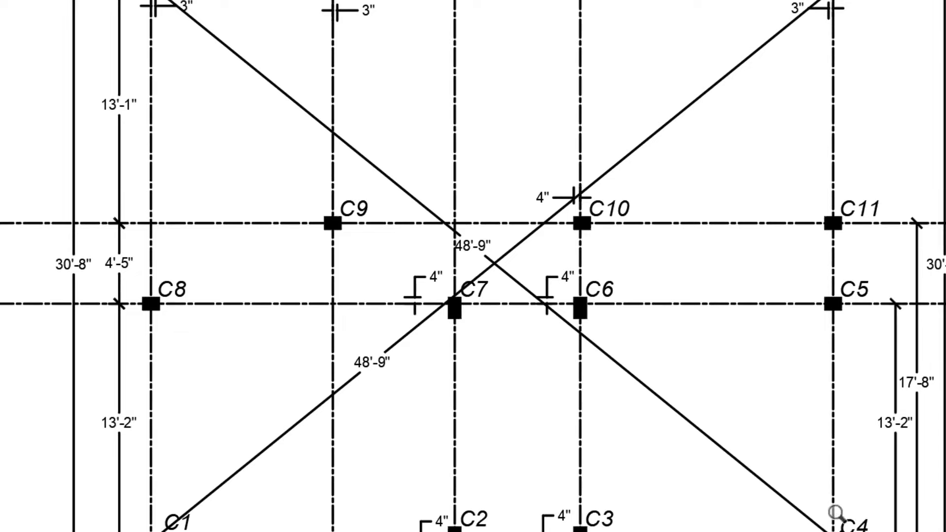
pyautogui.press('Escape')
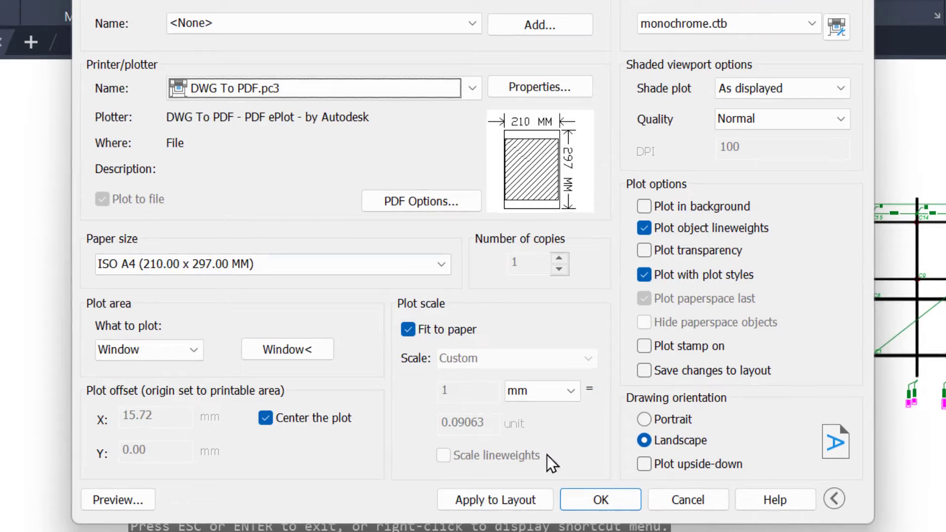
pyautogui.click(680, 501)
# Step: Set the lineweight of the DIMENSINS layer to 0.15 mm
pyautogui.moveTo(704, 369); pyautogui.dragTo(537, 337, button='middle')
pyautogui.moveTo(186, 329); pyautogui.dragTo(389, 342, button='middle')
pyautogui.scroll(1, 271, 310)
pyautogui.moveTo(286, 301)
pyautogui.mouseDown(button='middle')
pyautogui.moveTo(333, 306)
pyautogui.moveTo(405, 294)
pyautogui.mouseUp(button='middle')
pyautogui.scroll(2, 274, 299)
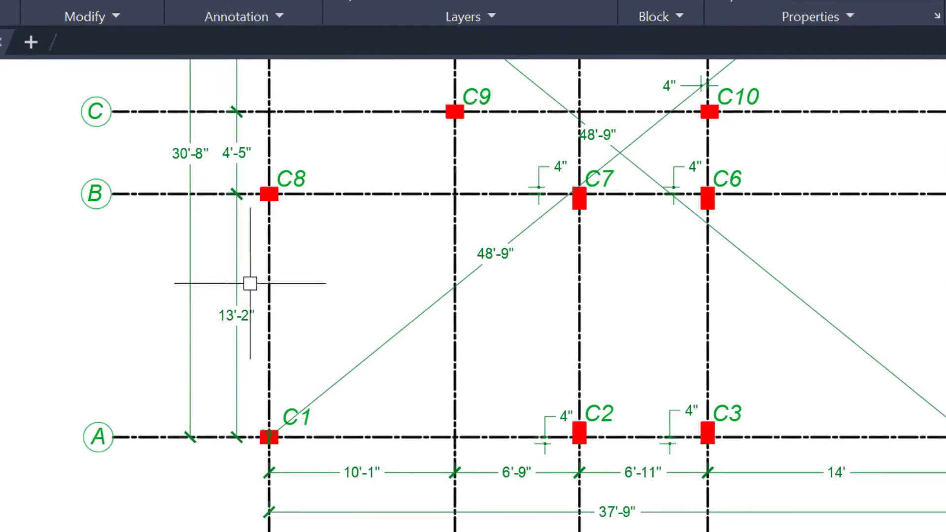
pyautogui.click(242, 265)
pyautogui.click(176, 293)
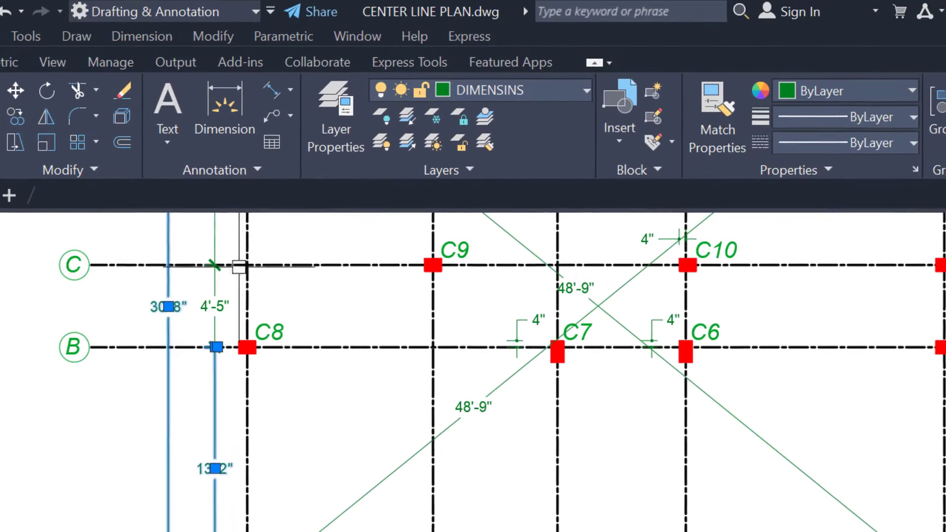
pyautogui.click(331, 135)
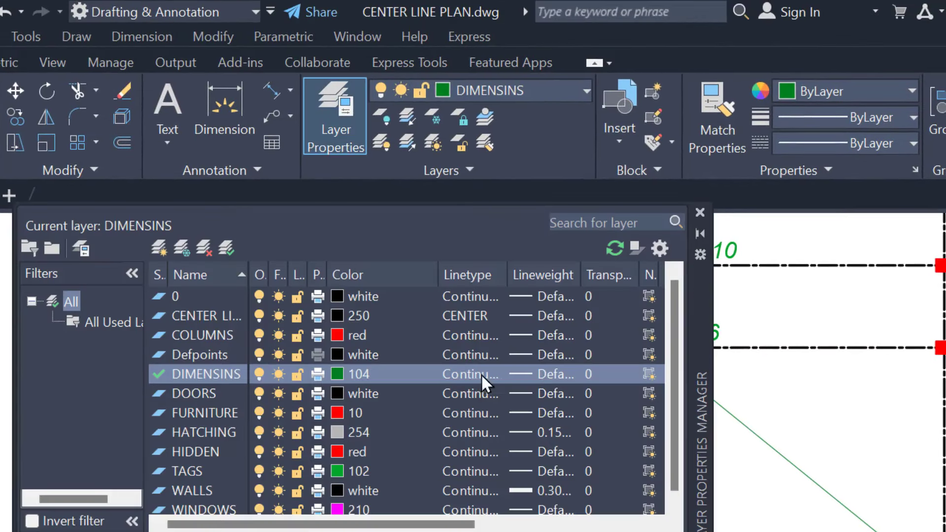
pyautogui.click(524, 373)
pyautogui.scroll(-1, 572, 379)
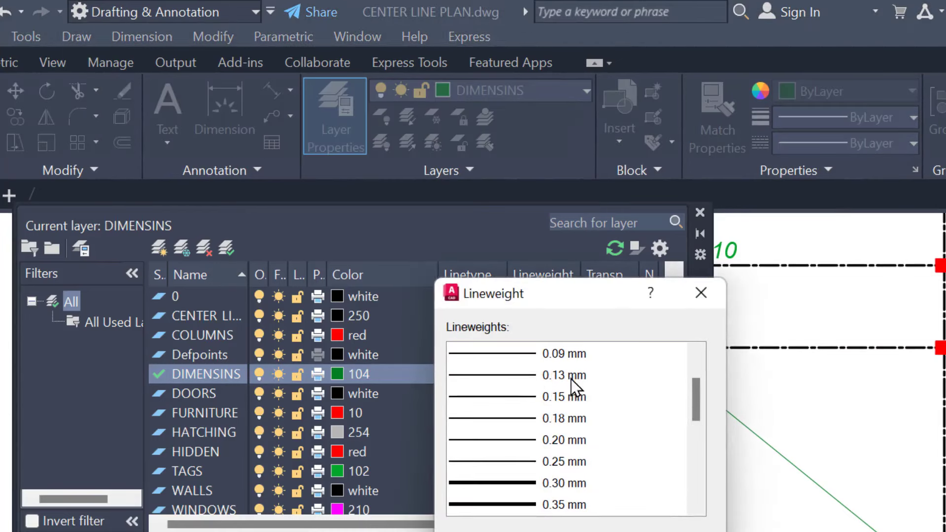
pyautogui.click(537, 396)
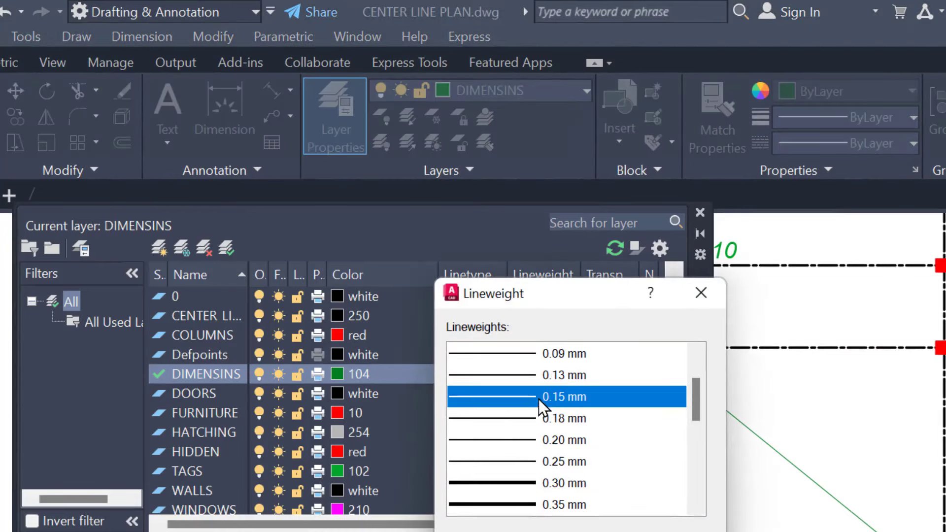
pyautogui.press('Return')
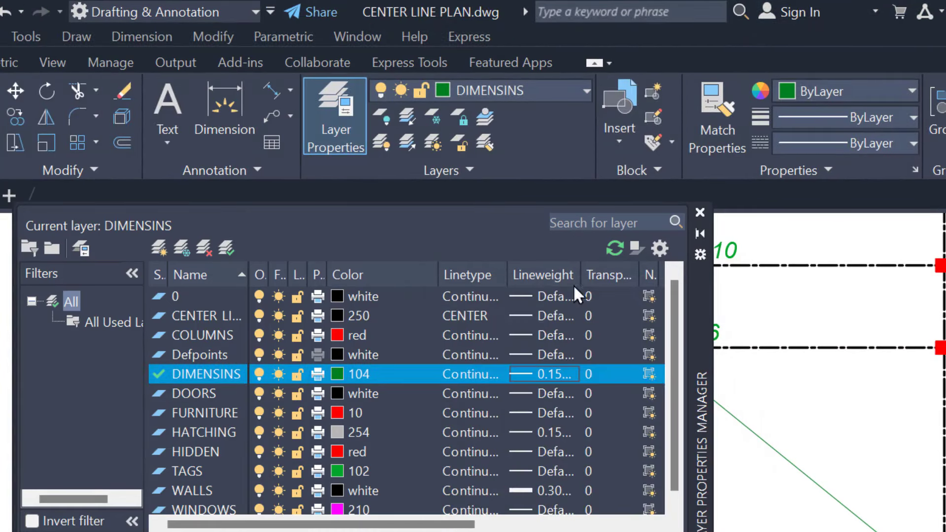
pyautogui.click(699, 214)
# Step: Set the lineweight of all vertical and horizontal center lines in the dash-dotted plan (grids 1–5 and A–D) to 0.20 mm
pyautogui.moveTo(403, 422); pyautogui.dragTo(371, 437, button='middle')
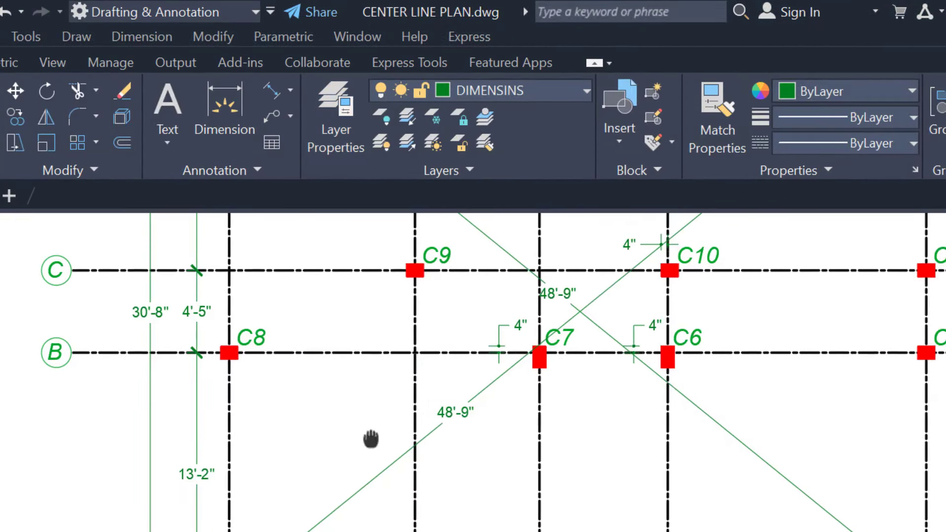
pyautogui.moveTo(473, 489); pyautogui.dragTo(444, 457, button='middle')
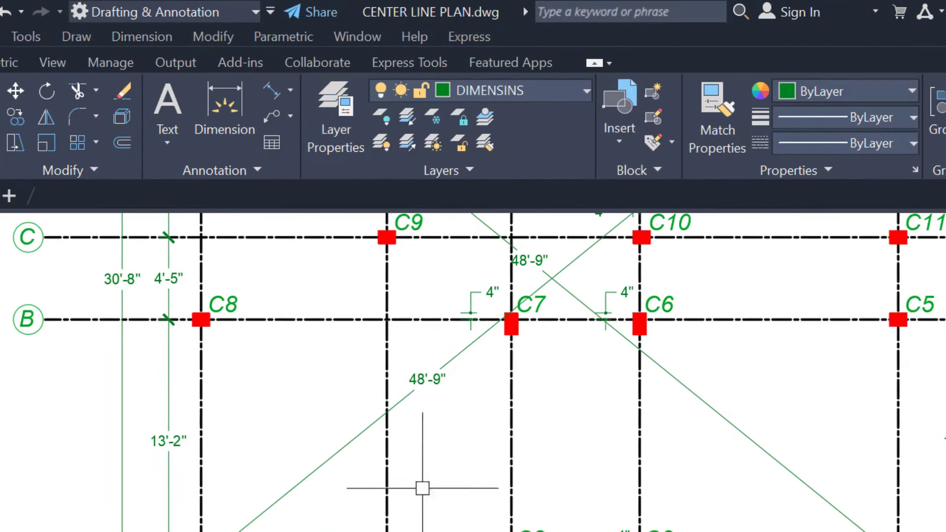
pyautogui.click(384, 477)
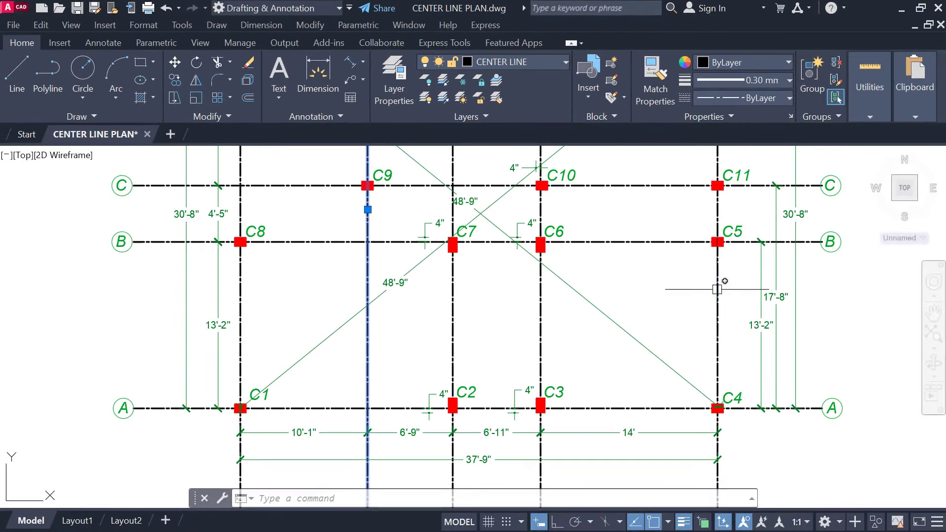
pyautogui.click(898, 390)
pyautogui.click(540, 298)
pyautogui.click(453, 300)
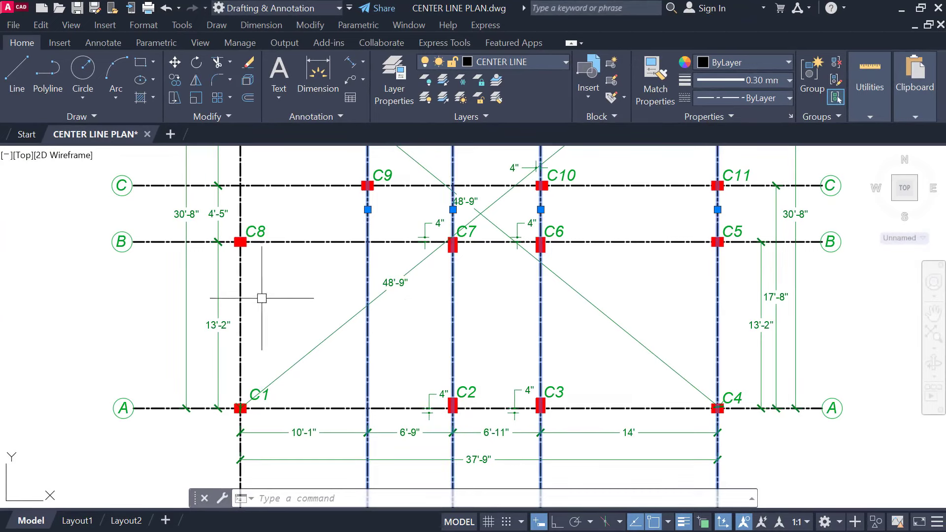
pyautogui.click(242, 287)
pyautogui.click(311, 242)
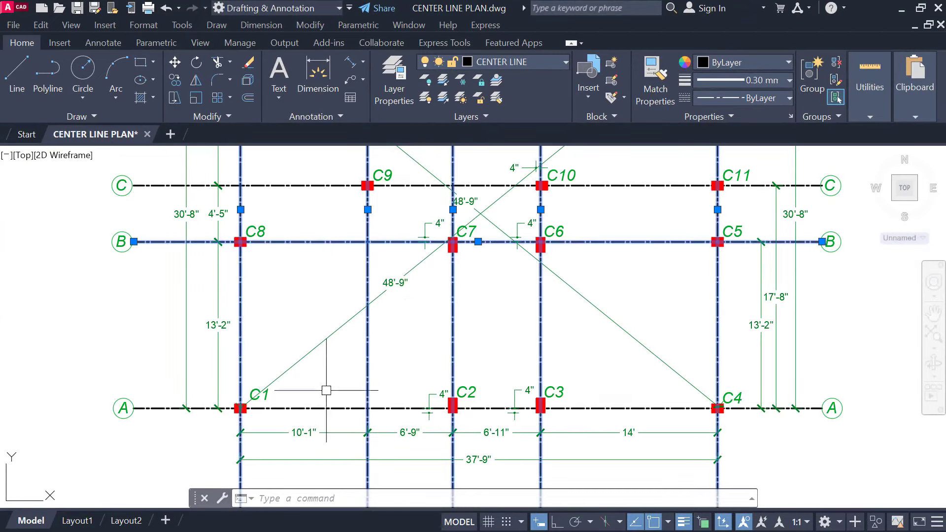
pyautogui.click(329, 408)
pyautogui.moveTo(307, 260); pyautogui.dragTo(302, 384, button='middle')
pyautogui.click(299, 311)
pyautogui.moveTo(309, 189); pyautogui.dragTo(295, 273, button='middle')
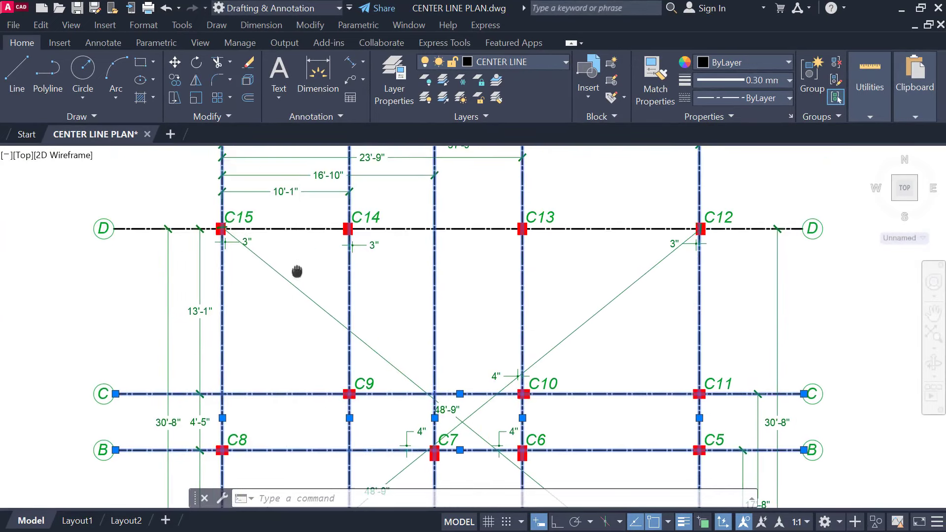
pyautogui.click(300, 228)
pyautogui.scroll(-2, 485, 274)
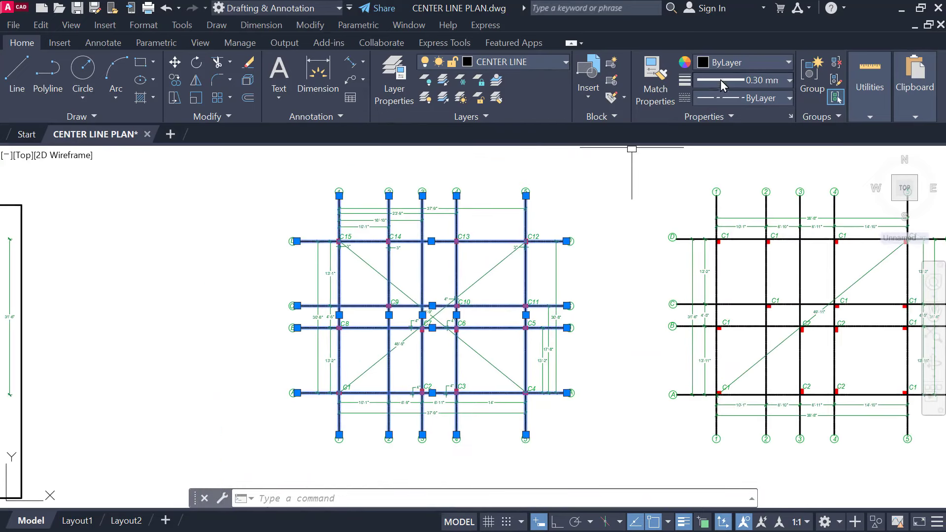
pyautogui.click(734, 82)
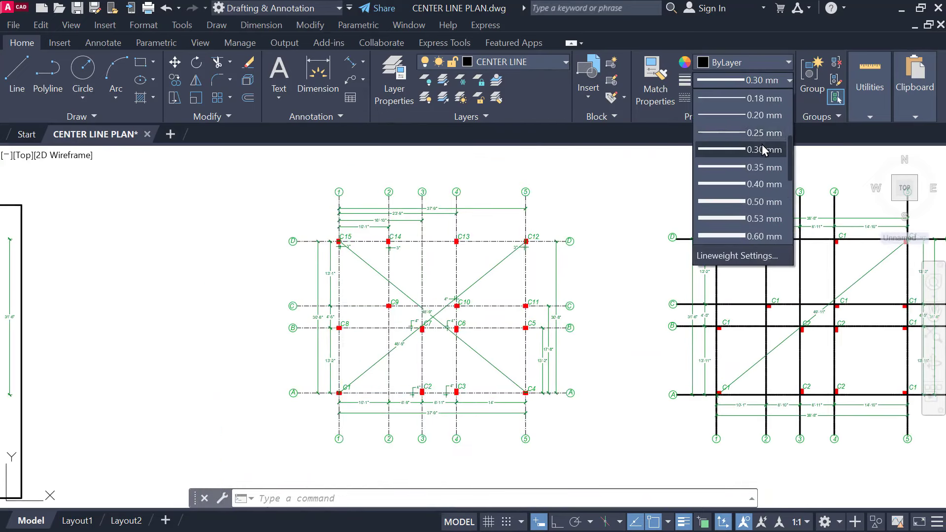
pyautogui.click(768, 117)
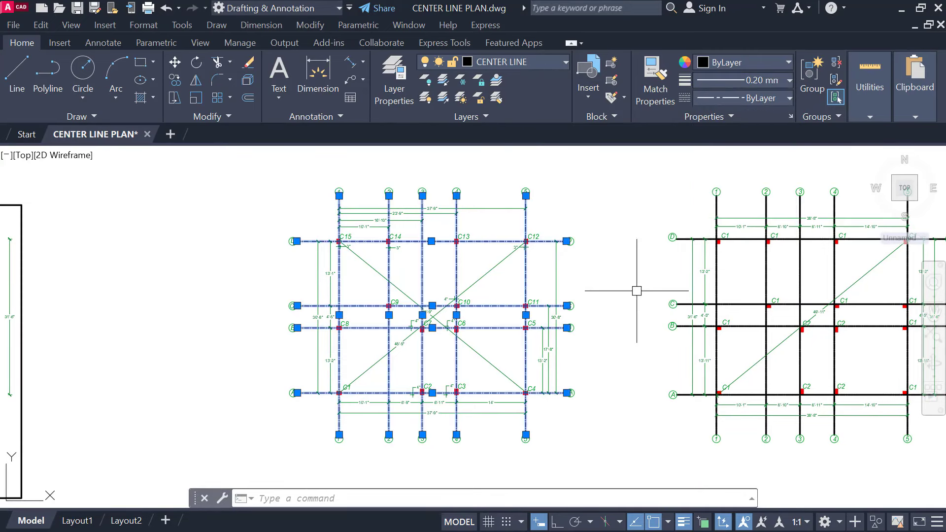
pyautogui.press('Escape')
# Step: Set up a DWG To PDF.pc3 plot of a window around the dash-dotted center line plan, centered on the sheet in landscape orientation
pyautogui.moveTo(619, 306); pyautogui.dragTo(610, 299, button='middle')
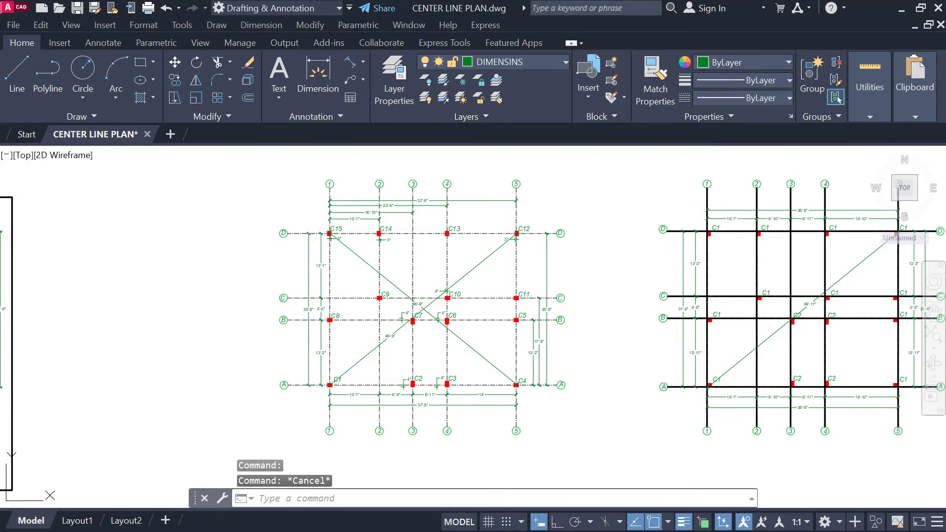
pyautogui.hotkey('ctrl', 'p')
pyautogui.click(406, 167)
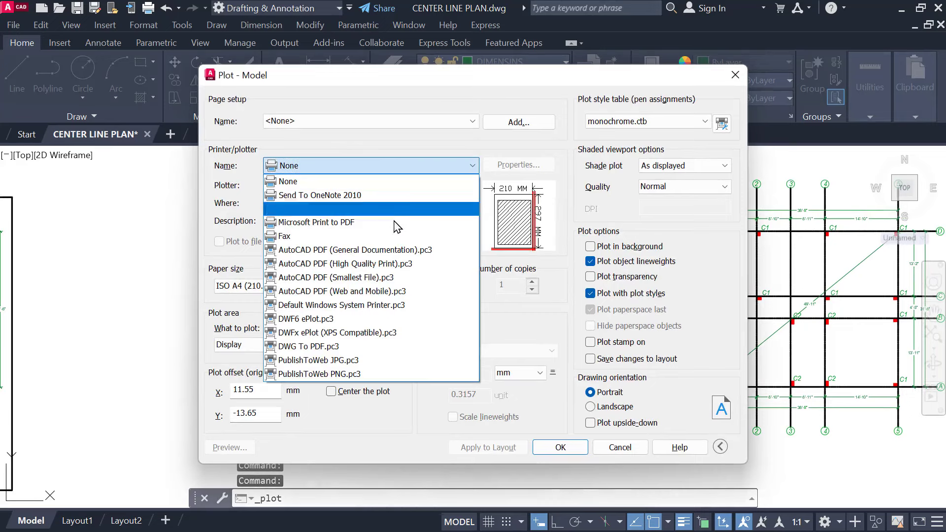
pyautogui.click(376, 348)
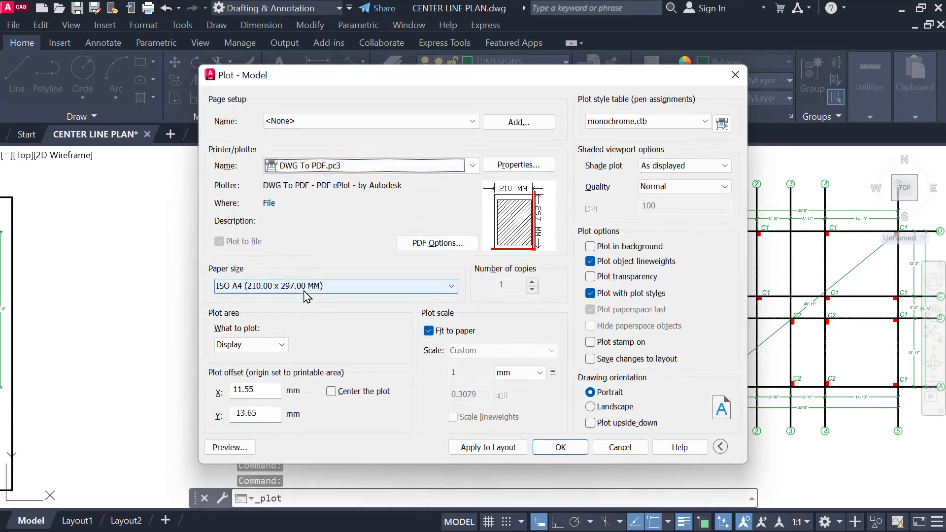
pyautogui.click(275, 344)
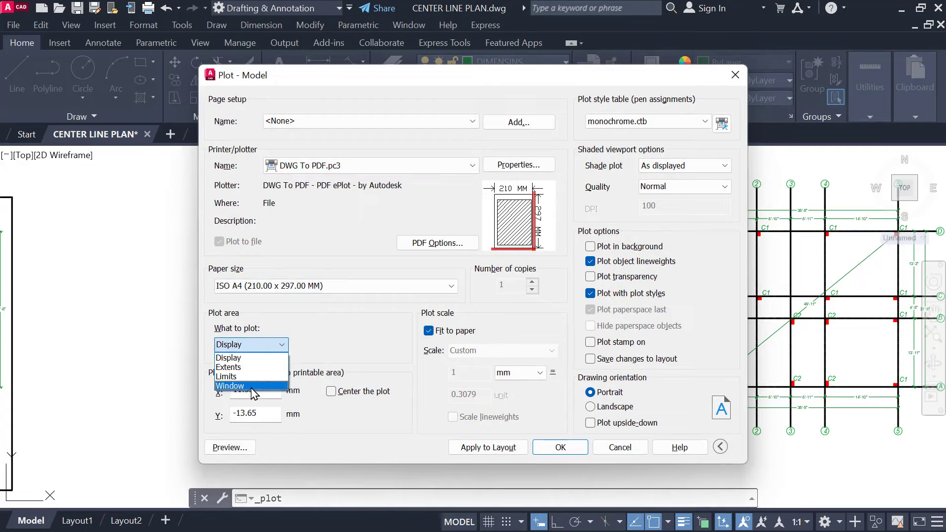
pyautogui.click(252, 386)
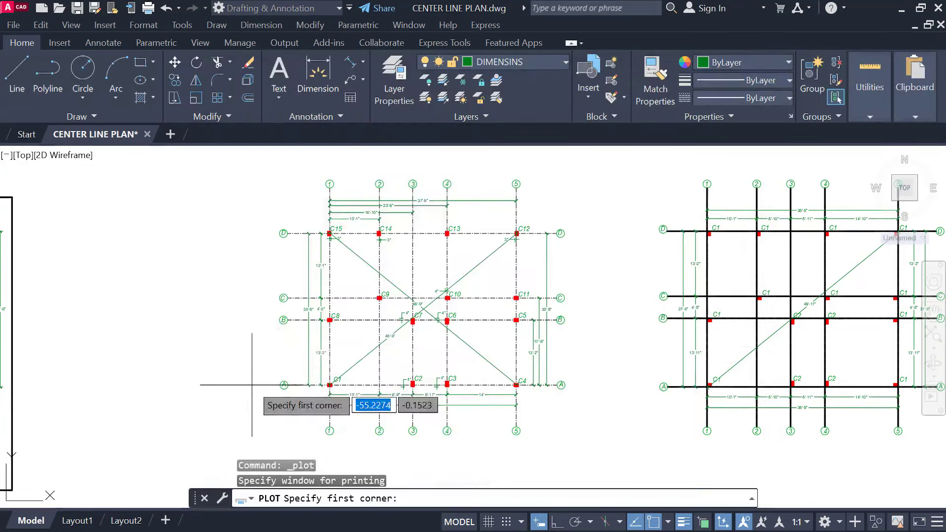
pyautogui.click(265, 169)
pyautogui.click(581, 448)
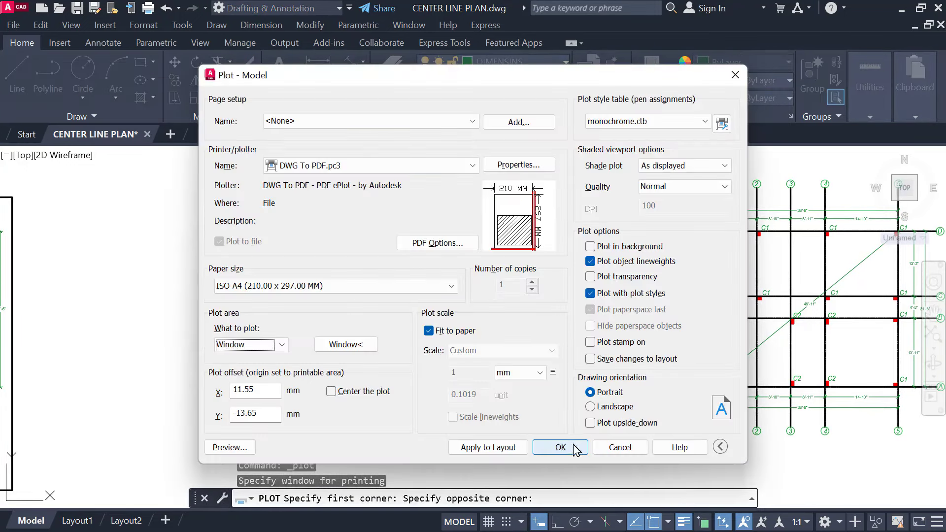
pyautogui.click(373, 392)
pyautogui.click(595, 408)
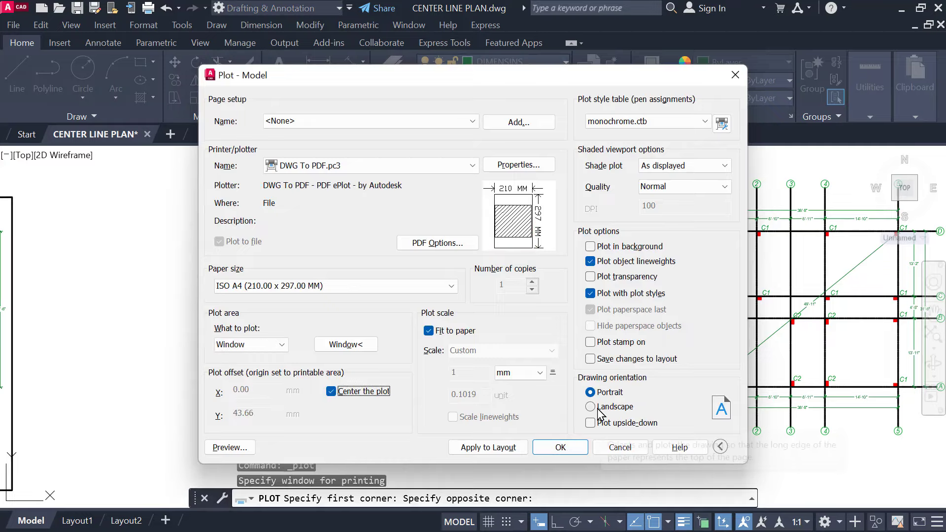
# Step: Preview the plot and inspect the thickness of the center lines, dimensions and columns up close
pyautogui.click(229, 448)
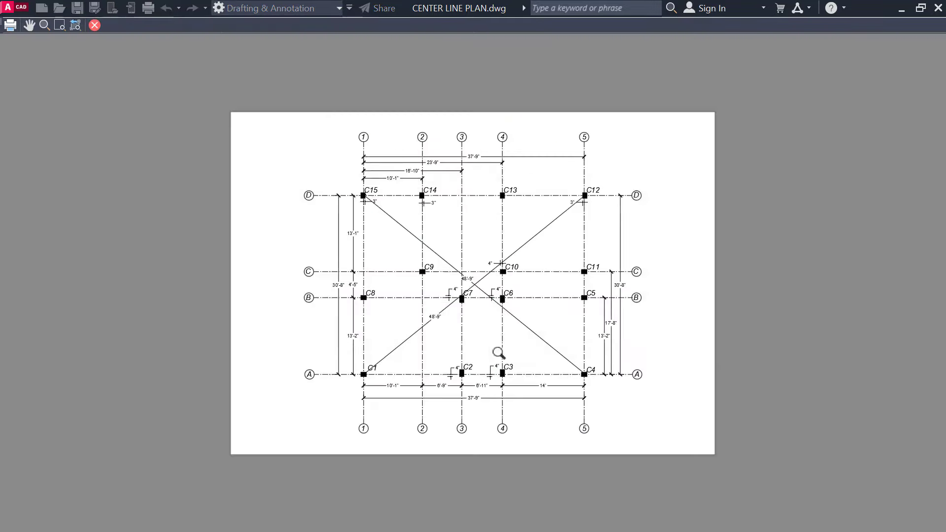
pyautogui.moveTo(432, 120); pyautogui.dragTo(411, 63)
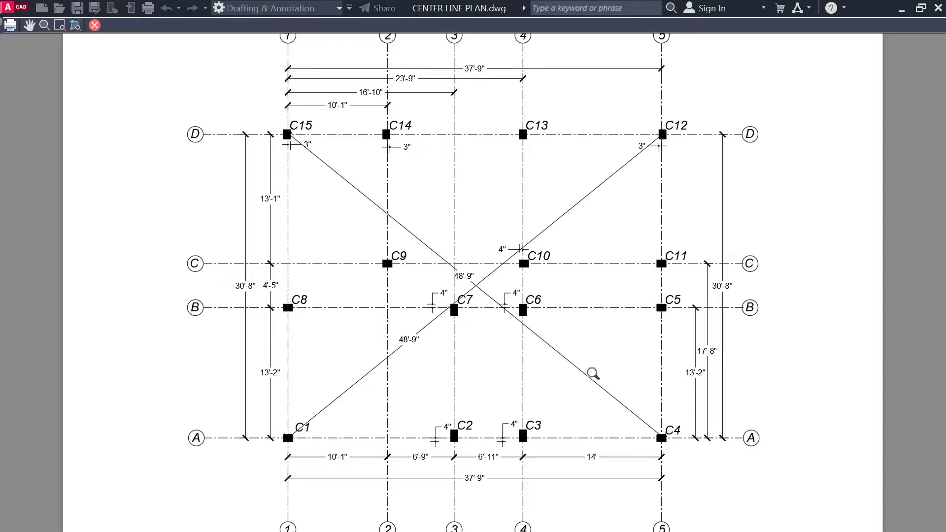
pyautogui.moveTo(592, 373); pyautogui.dragTo(424, 77)
pyautogui.moveTo(460, 166); pyautogui.dragTo(590, 310)
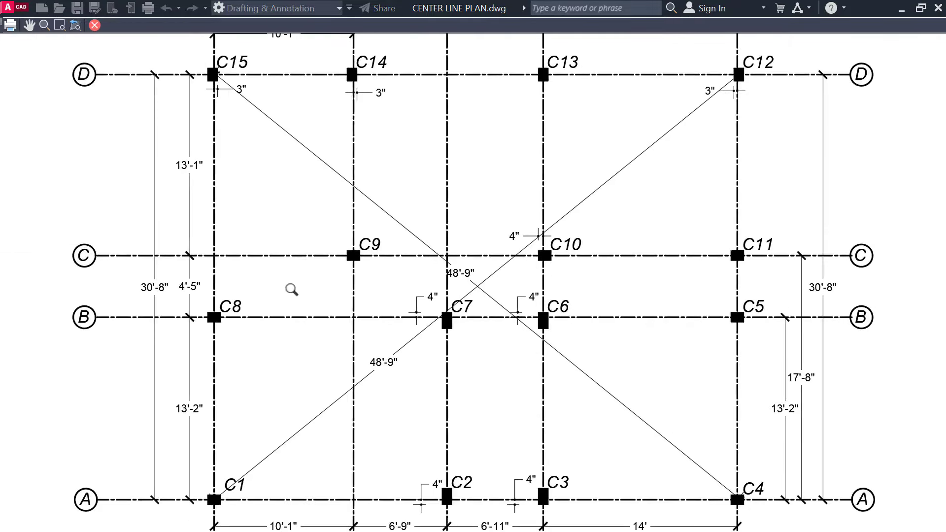
pyautogui.moveTo(291, 289); pyautogui.dragTo(183, 23)
pyautogui.moveTo(208, 149); pyautogui.dragTo(486, 335)
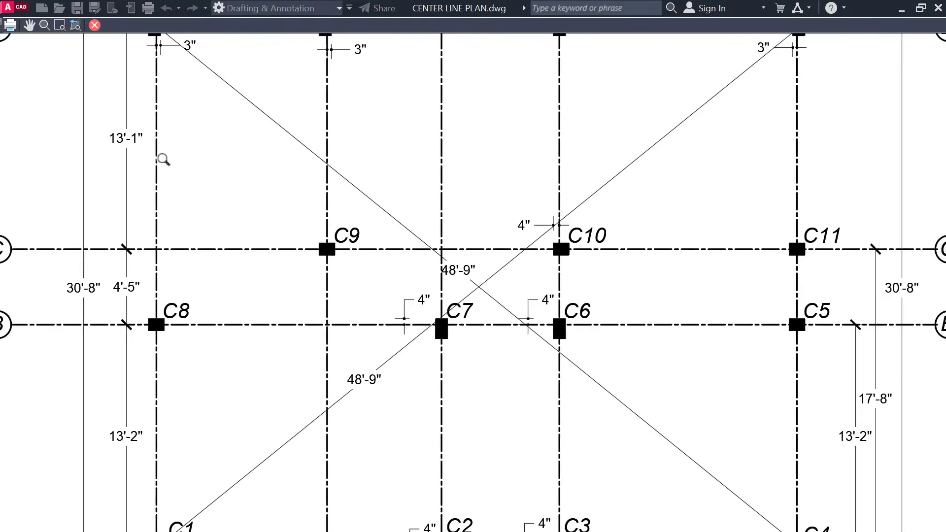
pyautogui.moveTo(163, 159); pyautogui.dragTo(645, 328)
pyautogui.moveTo(422, 270); pyautogui.dragTo(730, 483)
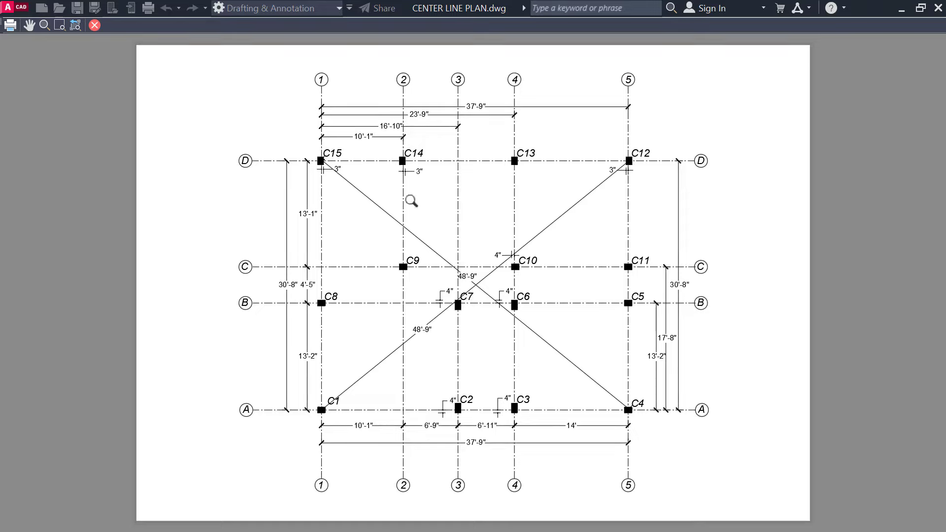
pyautogui.click(94, 26)
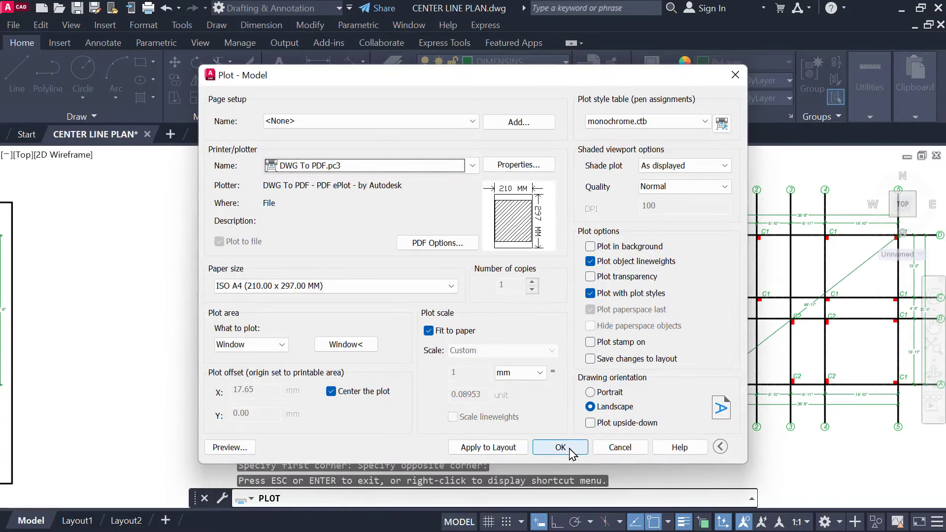
# Step: Plot the drawing to the Desktop as CENTER LINE PLAN-Model.pdf
pyautogui.click(571, 452)
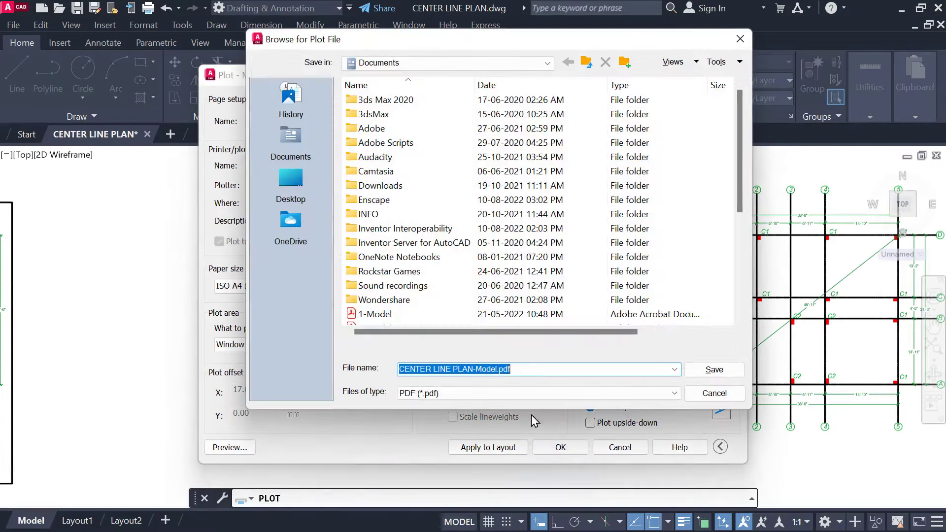
pyautogui.click(292, 180)
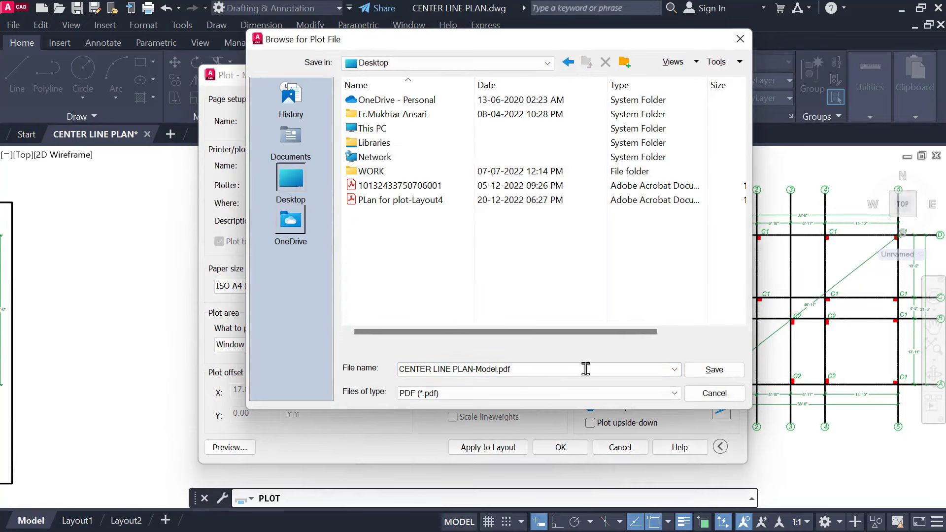
pyautogui.click(714, 370)
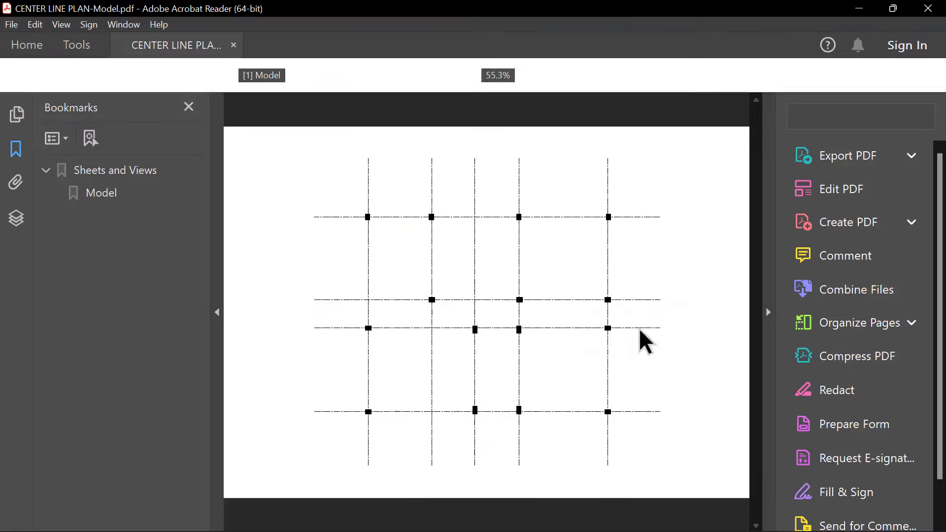
# Step: Examine the lineweights of the plotted plan in Adobe Acrobat Reader at different magnifications, and return to AutoCAD
pyautogui.keyDown('ctrl'); pyautogui.scroll(3, 507, 316); pyautogui.keyUp('ctrl')
pyautogui.keyDown('ctrl'); pyautogui.scroll(-1, 507, 329); pyautogui.keyUp('ctrl')
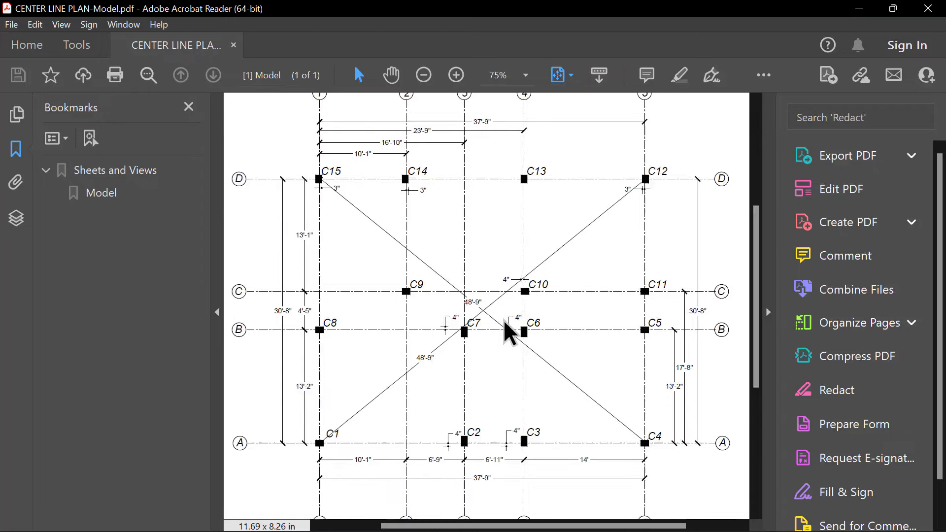
pyautogui.keyDown('ctrl'); pyautogui.scroll(-2, 504, 323); pyautogui.keyUp('ctrl')
pyautogui.keyDown('ctrl'); pyautogui.scroll(2, 489, 295); pyautogui.keyUp('ctrl')
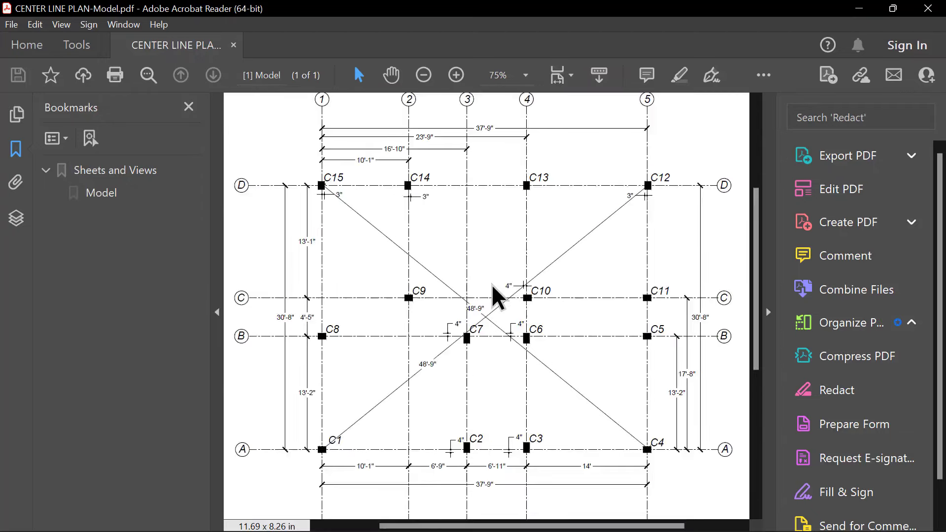
pyautogui.keyDown('ctrl'); pyautogui.scroll(4, 490, 294); pyautogui.keyUp('ctrl')
pyautogui.keyDown('ctrl'); pyautogui.scroll(-4, 489, 295); pyautogui.keyUp('ctrl')
pyautogui.keyDown('ctrl'); pyautogui.scroll(3, 490, 288); pyautogui.keyUp('ctrl')
pyautogui.keyDown('ctrl'); pyautogui.scroll(-3, 491, 298); pyautogui.keyUp('ctrl')
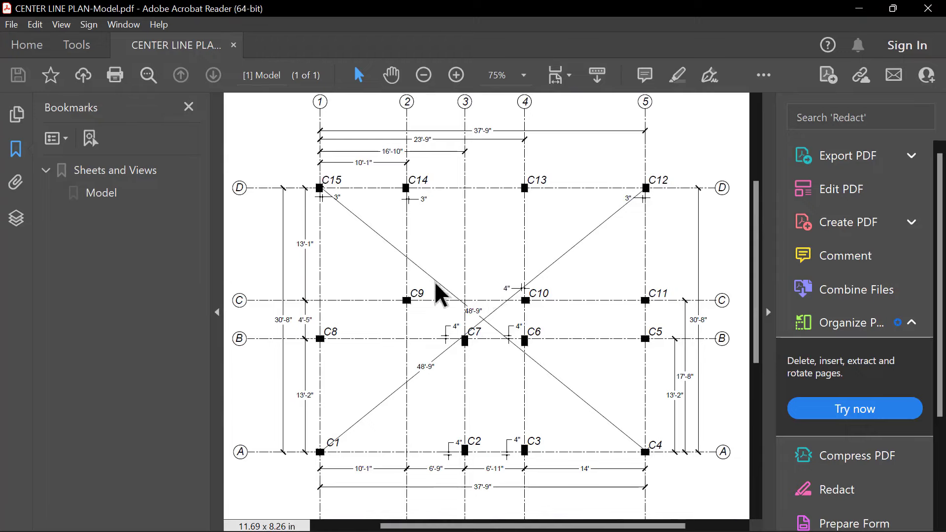
pyautogui.keyDown('ctrl'); pyautogui.scroll(1, 400, 269); pyautogui.keyUp('ctrl')
pyautogui.keyDown('ctrl'); pyautogui.scroll(-1, 400, 268); pyautogui.keyUp('ctrl')
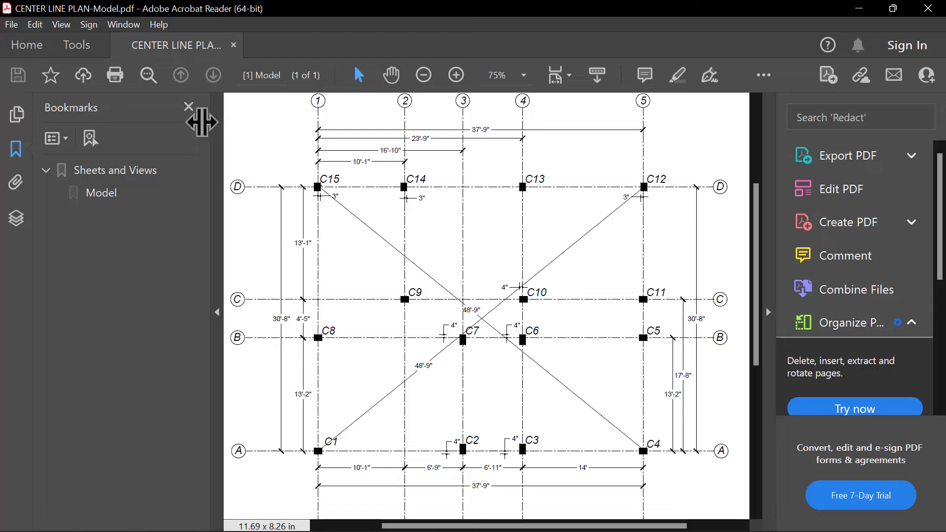
pyautogui.click(858, 8)
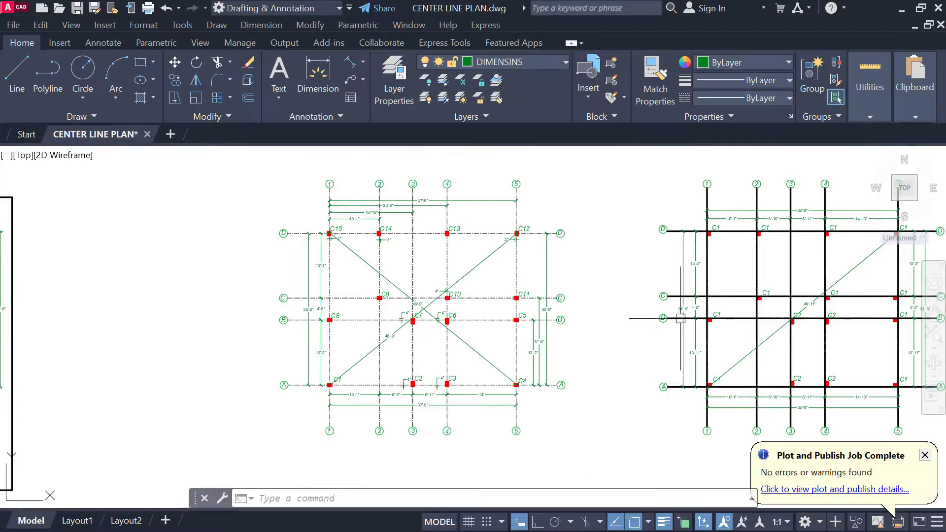
# Step: Start a DWG To PDF.pc3 plot of a window around the center line plan that has a single diagonal dimension
pyautogui.moveTo(660, 322); pyautogui.dragTo(304, 306, button='middle')
pyautogui.scroll(2, 399, 287)
pyautogui.moveTo(398, 289)
pyautogui.mouseDown(button='middle')
pyautogui.moveTo(376, 300)
pyautogui.moveTo(325, 276)
pyautogui.mouseUp(button='middle')
pyautogui.scroll(-2, 465, 337)
pyautogui.moveTo(465, 337); pyautogui.dragTo(492, 340, button='middle')
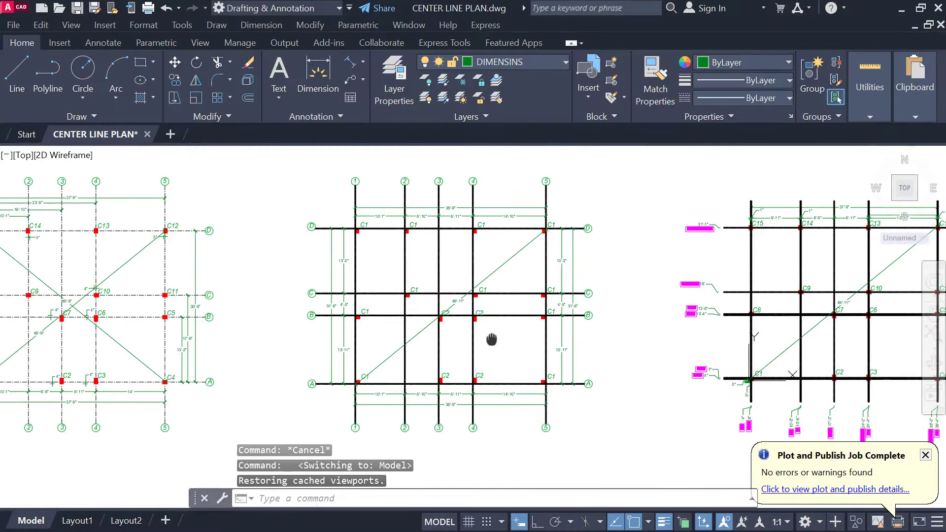
pyautogui.moveTo(400, 303); pyautogui.dragTo(383, 290, button='middle')
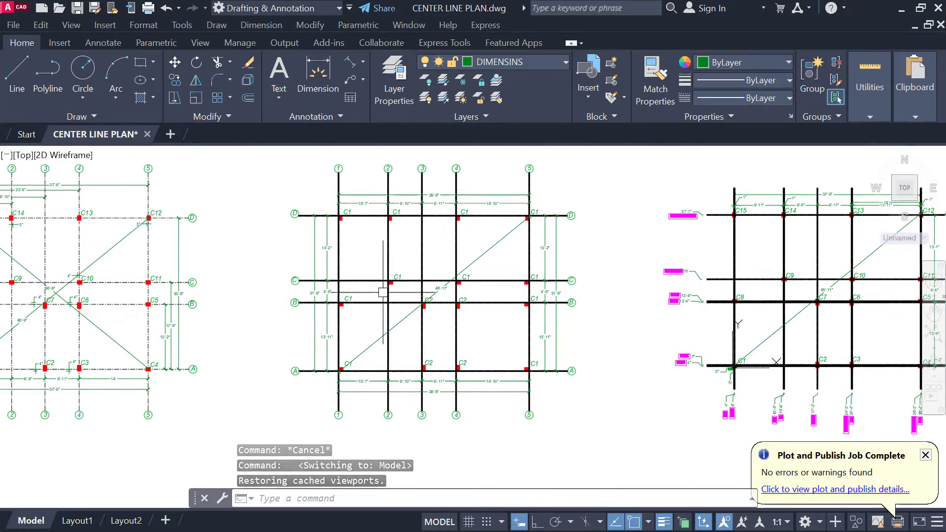
pyautogui.hotkey('ctrl', 'p')
pyautogui.click(419, 167)
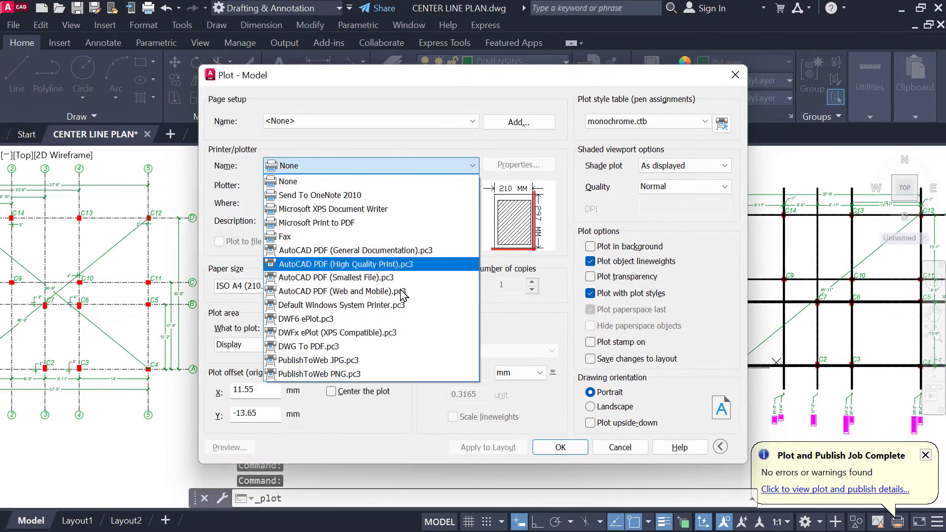
pyautogui.click(390, 348)
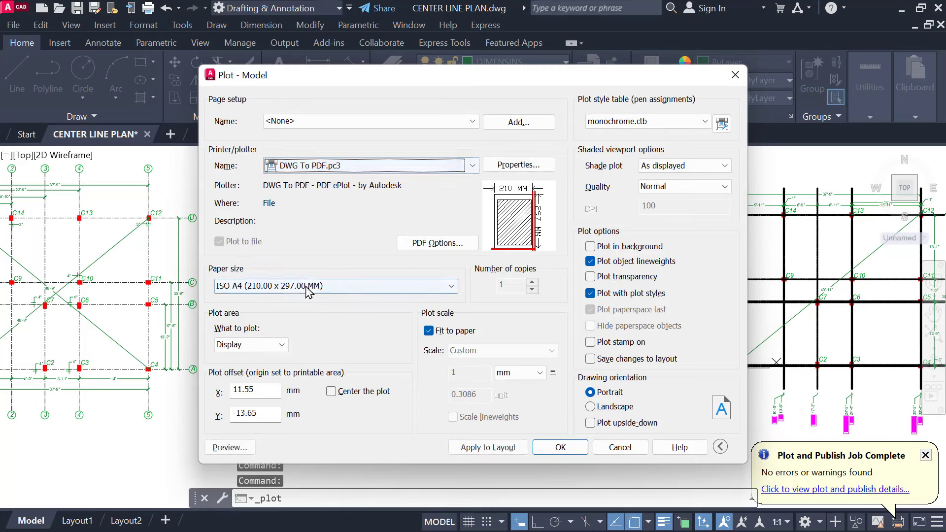
pyautogui.click(274, 344)
pyautogui.click(252, 386)
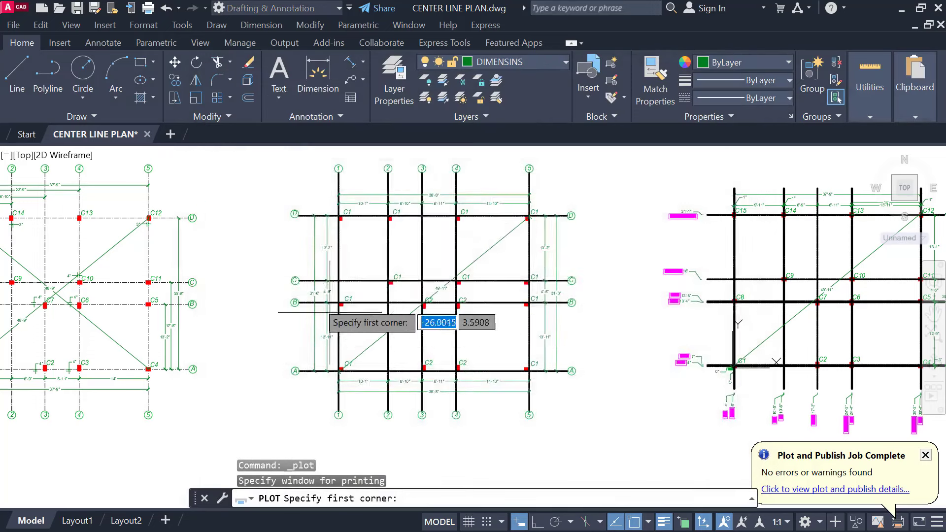
pyautogui.scroll(-3, 281, 192)
pyautogui.click(280, 196)
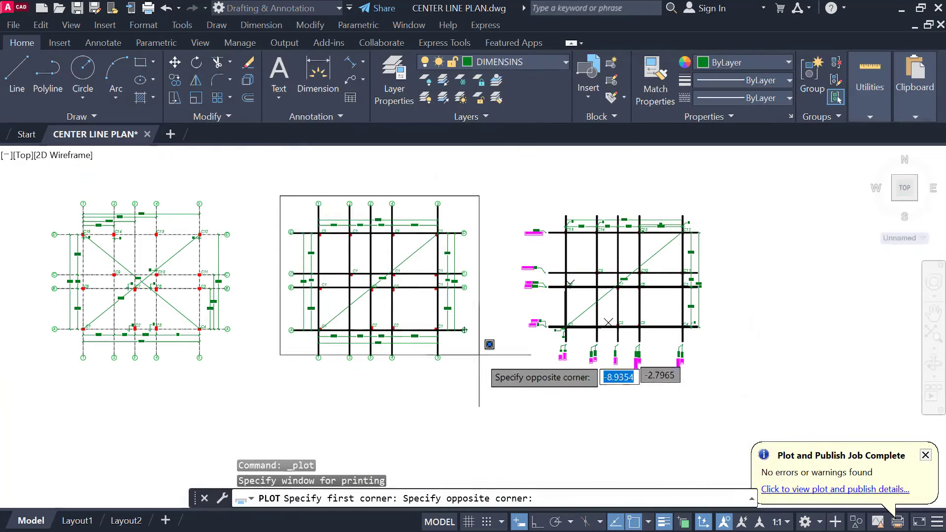
pyautogui.click(481, 362)
# Step: Center the plot on the sheet in landscape orientation and assign the monochrome.ctb plot style table to all layouts
pyautogui.click(350, 393)
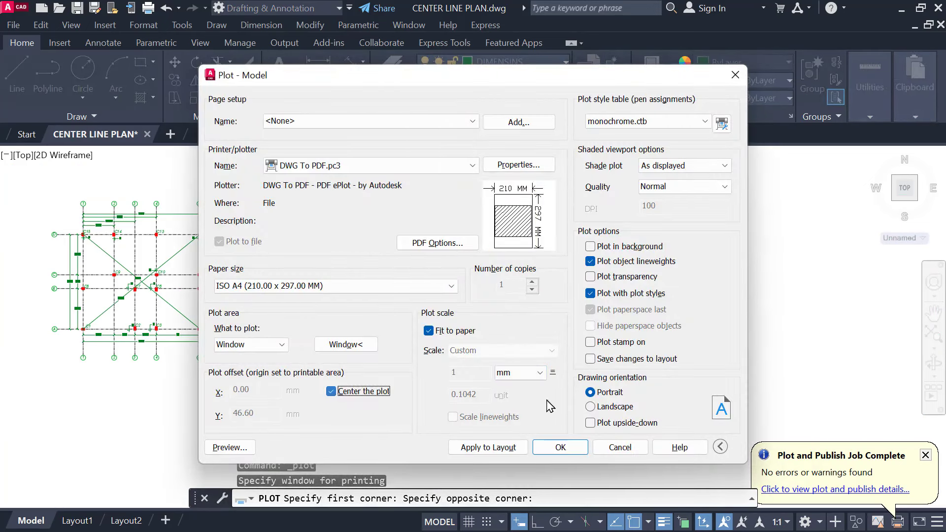
pyautogui.click(596, 407)
pyautogui.click(655, 121)
pyautogui.click(650, 195)
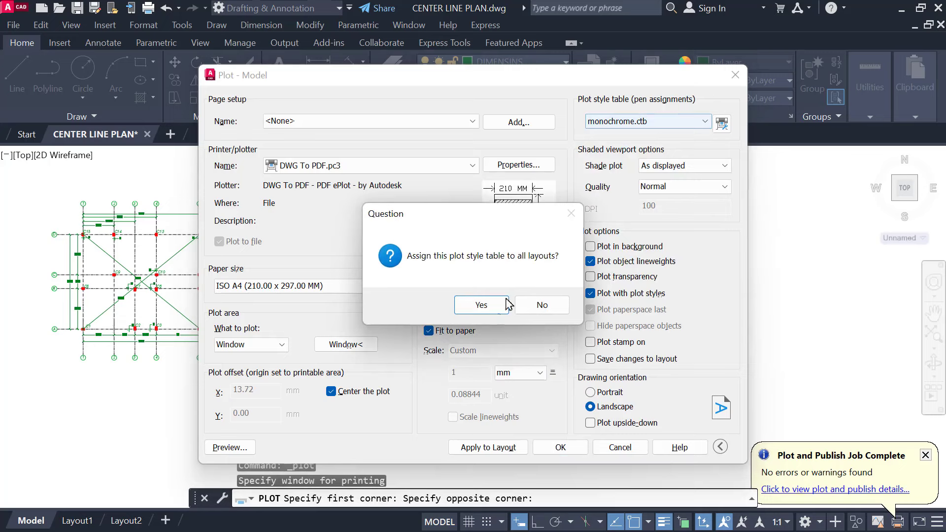
pyautogui.click(481, 304)
# Step: Set the plot style table to None for a color plot and check the plot preview
pyautogui.click(646, 123)
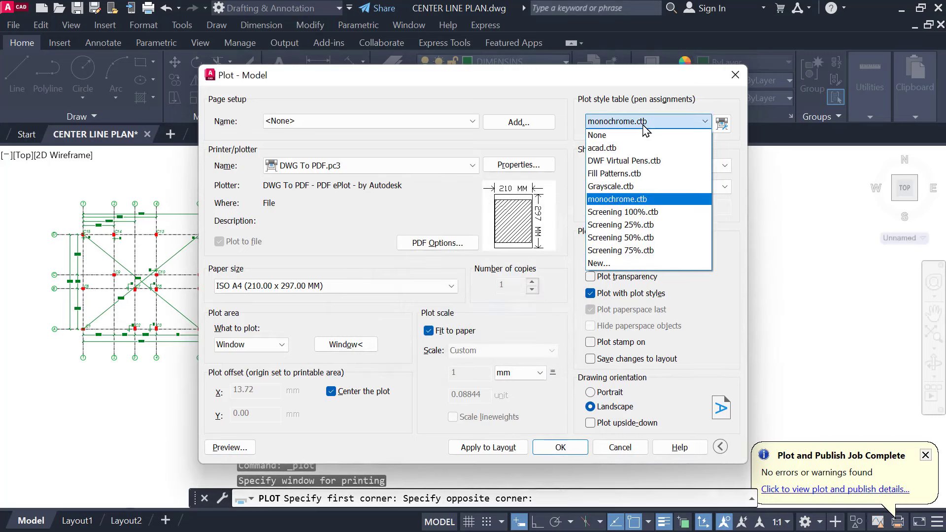
pyautogui.click(643, 135)
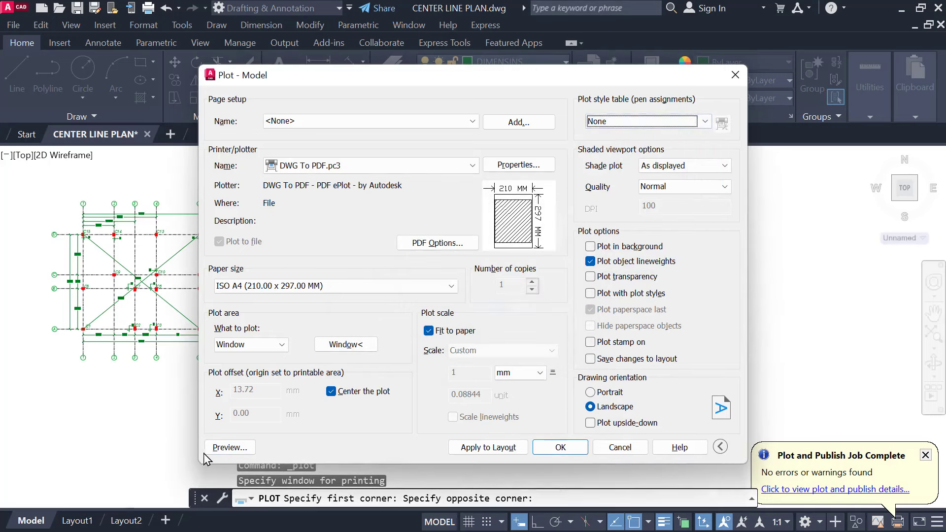
pyautogui.click(226, 448)
pyautogui.moveTo(444, 336); pyautogui.dragTo(376, 152)
pyautogui.click(95, 25)
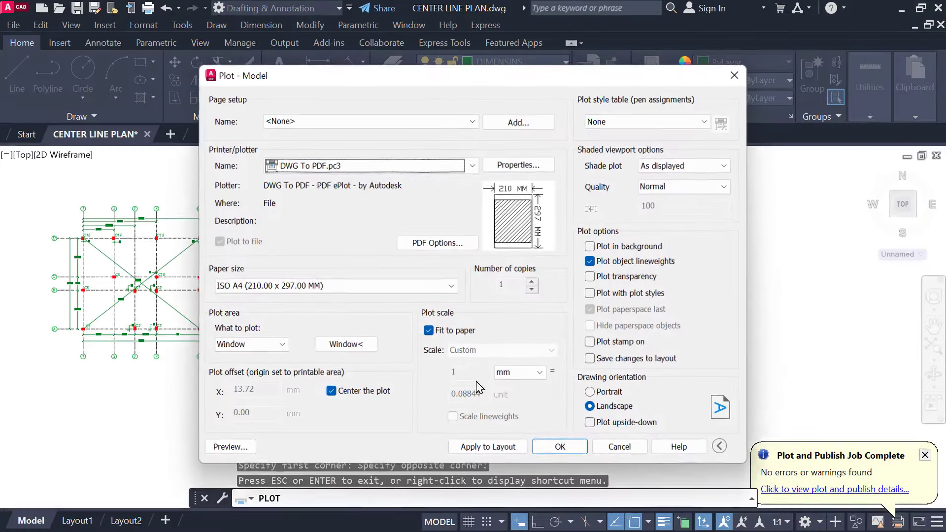
# Step: Plot the drawing to the Desktop as CENTER LINE PLAN-Model2.pdf
pyautogui.click(560, 446)
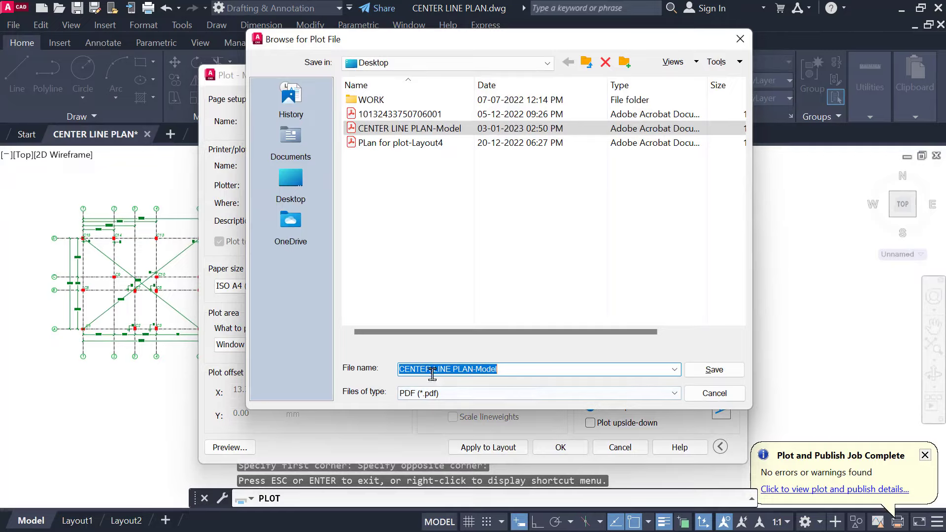
pyautogui.click(506, 370)
pyautogui.write('2')
pyautogui.click(711, 371)
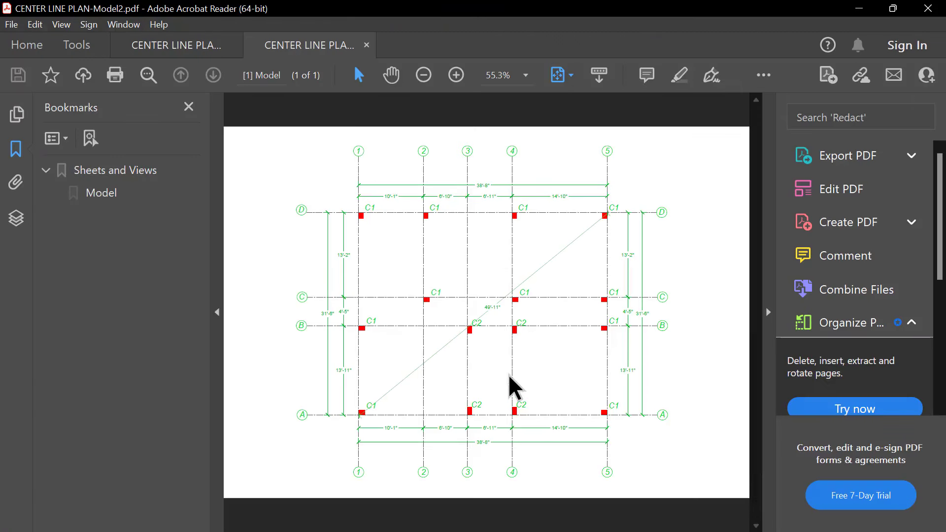
# Step: Examine the colors and lineweights of the plotted plan in Adobe Acrobat Reader, close only its current tab, and return to AutoCAD
pyautogui.keyDown('ctrl'); pyautogui.scroll(3, 462, 356); pyautogui.keyUp('ctrl')
pyautogui.keyDown('ctrl'); pyautogui.scroll(-2, 463, 346); pyautogui.keyUp('ctrl')
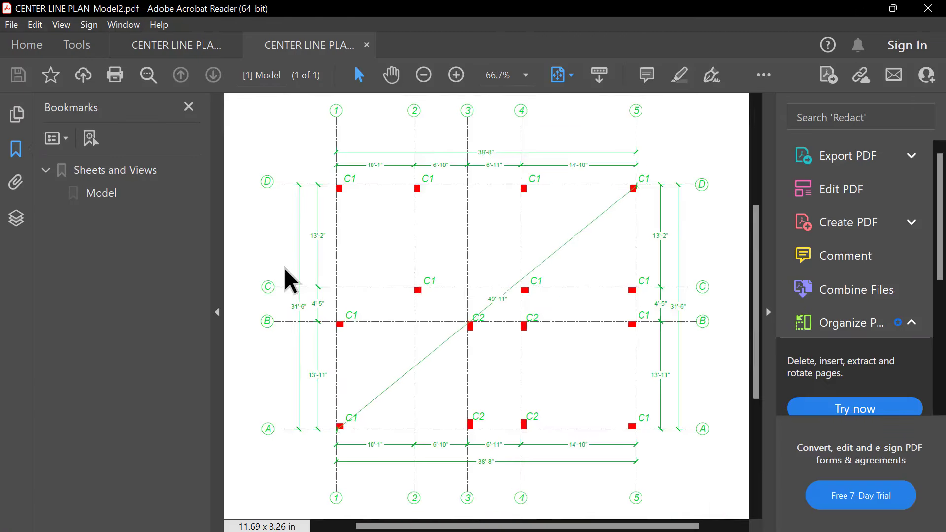
pyautogui.keyDown('ctrl'); pyautogui.scroll(3, 285, 268); pyautogui.keyUp('ctrl')
pyautogui.keyDown('ctrl'); pyautogui.scroll(3, 266, 310); pyautogui.keyUp('ctrl')
pyautogui.keyDown('ctrl'); pyautogui.scroll(-4, 281, 310); pyautogui.keyUp('ctrl')
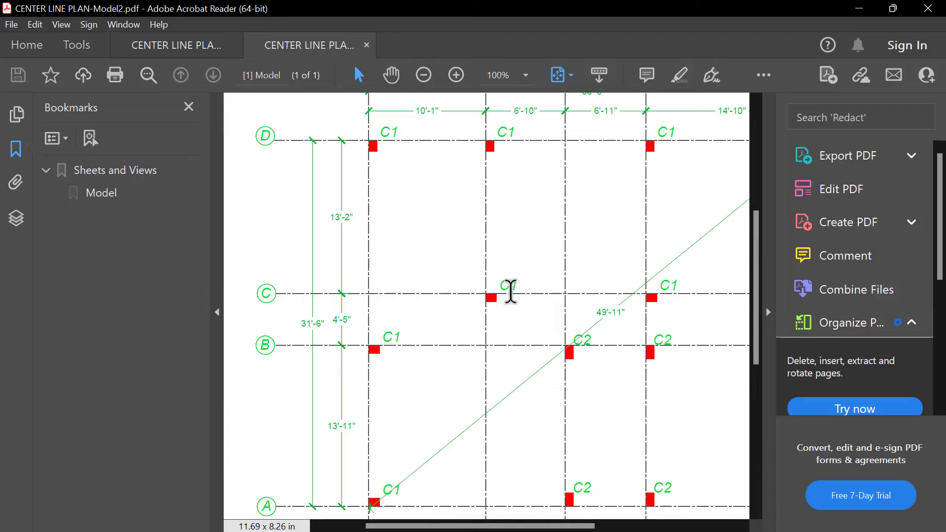
pyautogui.keyDown('ctrl'); pyautogui.scroll(-2, 414, 258); pyautogui.keyUp('ctrl')
pyautogui.keyDown('ctrl'); pyautogui.scroll(1, 478, 271); pyautogui.keyUp('ctrl')
pyautogui.keyDown('ctrl'); pyautogui.scroll(1, 478, 270); pyautogui.keyUp('ctrl')
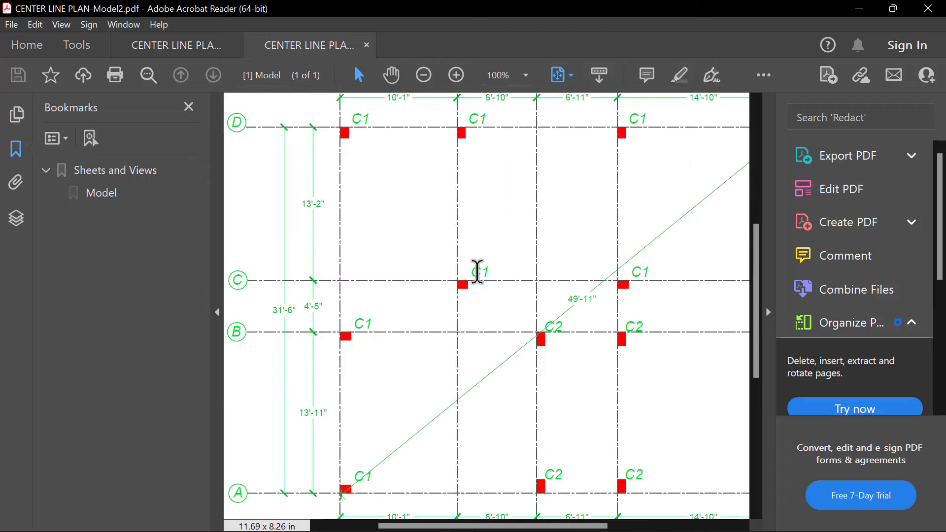
pyautogui.keyDown('ctrl'); pyautogui.scroll(-1, 477, 273); pyautogui.keyUp('ctrl')
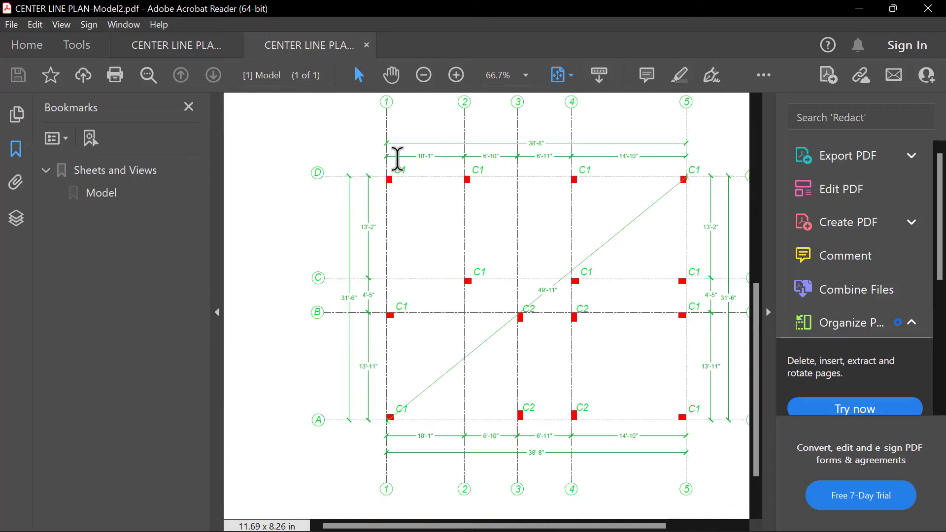
pyautogui.keyDown('ctrl'); pyautogui.scroll(1, 398, 158); pyautogui.keyUp('ctrl')
pyautogui.keyDown('ctrl'); pyautogui.scroll(-2, 398, 158); pyautogui.keyUp('ctrl')
pyautogui.keyDown('ctrl'); pyautogui.scroll(-1, 556, 264); pyautogui.keyUp('ctrl')
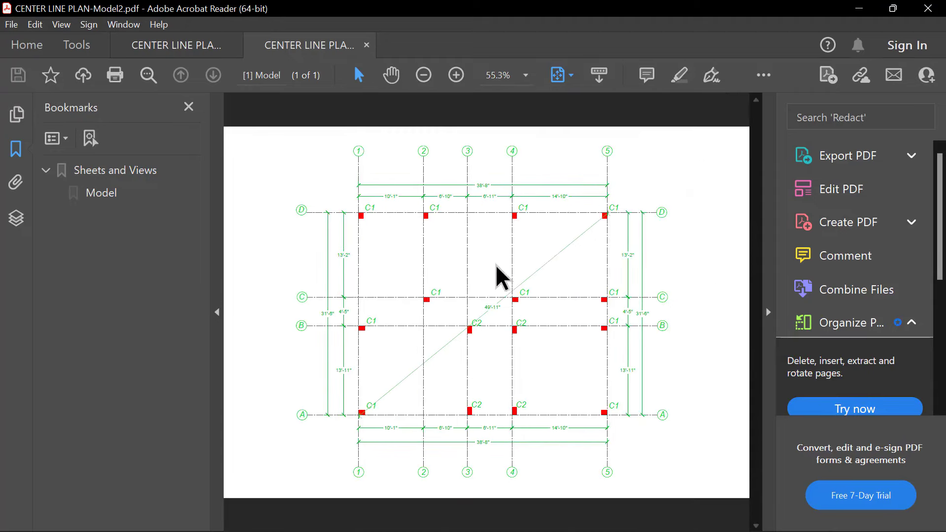
pyautogui.keyDown('ctrl'); pyautogui.scroll(1, 477, 270); pyautogui.keyUp('ctrl')
pyautogui.keyDown('ctrl'); pyautogui.scroll(1, 477, 270); pyautogui.keyUp('ctrl')
pyautogui.keyDown('ctrl'); pyautogui.scroll(-1, 477, 270); pyautogui.keyUp('ctrl')
pyautogui.keyDown('ctrl'); pyautogui.scroll(1, 476, 268); pyautogui.keyUp('ctrl')
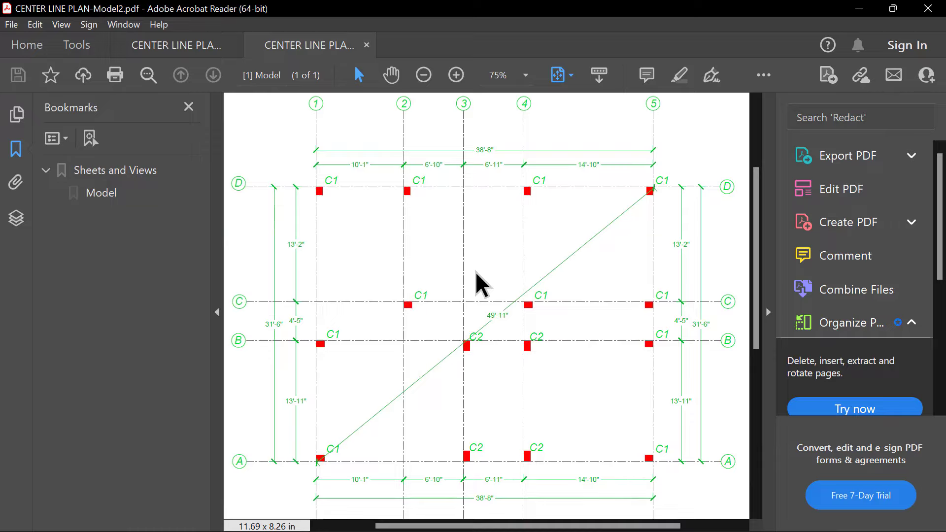
pyautogui.click(927, 8)
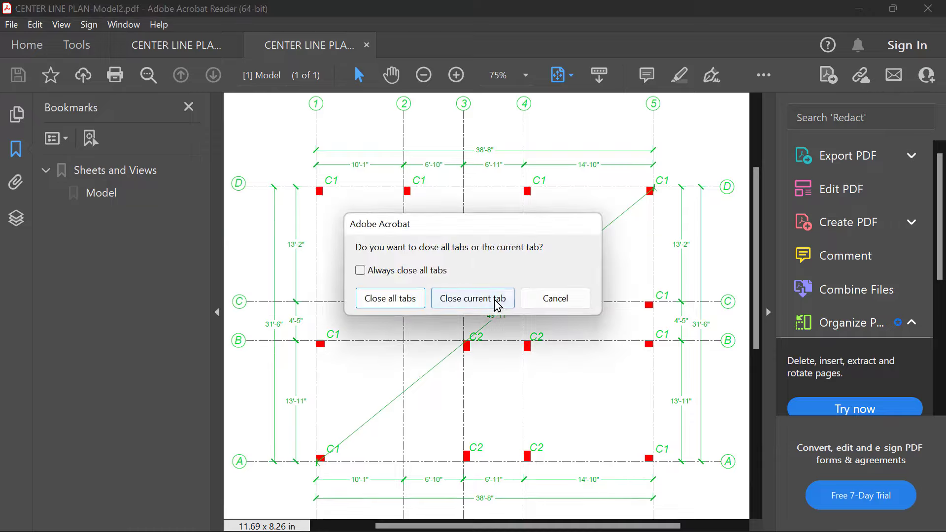
pyautogui.click(496, 301)
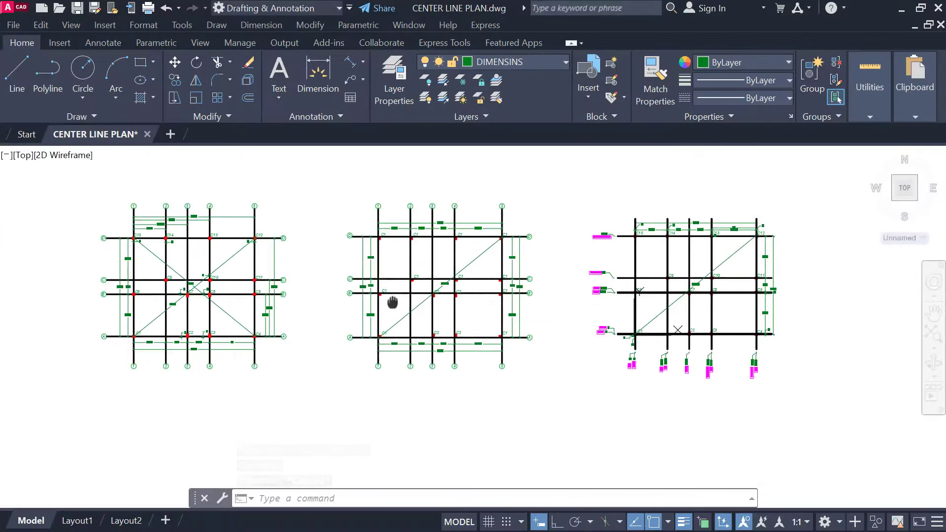
# Step: Look over the ground floor plan and the center line plans in model space, comparing their center lines and dimensions
pyautogui.moveTo(395, 306); pyautogui.dragTo(648, 296, button='middle')
pyautogui.moveTo(311, 337); pyautogui.dragTo(395, 338, button='middle')
pyautogui.scroll(3, 204, 318)
pyautogui.moveTo(203, 317); pyautogui.dragTo(425, 344, button='middle')
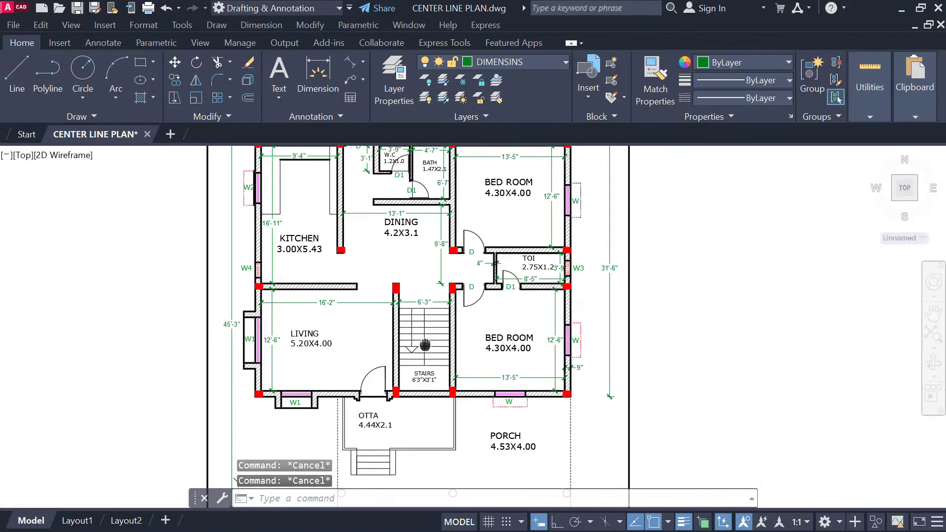
pyautogui.scroll(-6, 395, 289)
pyautogui.moveTo(745, 295); pyautogui.dragTo(391, 304, button='middle')
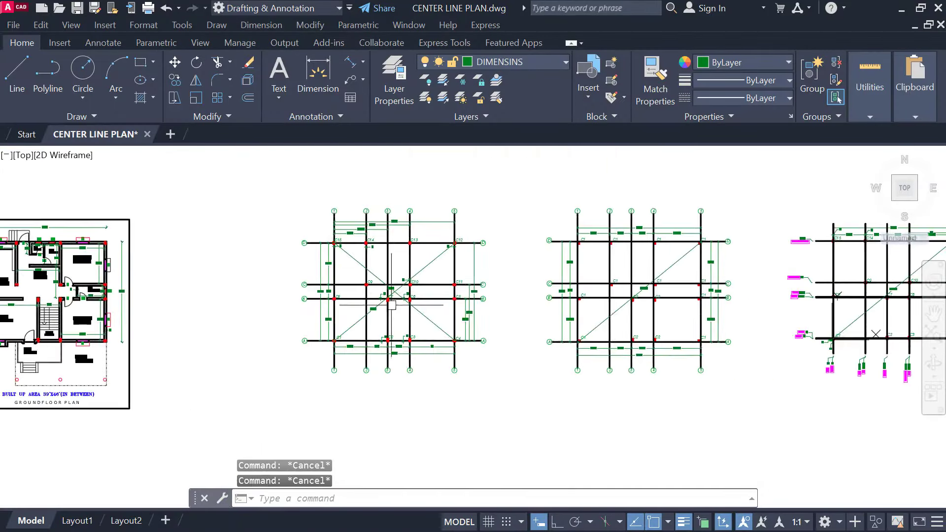
pyautogui.scroll(3, 470, 296)
pyautogui.moveTo(749, 310); pyautogui.dragTo(677, 328, button='middle')
pyautogui.scroll(1, 780, 328)
pyautogui.moveTo(779, 328); pyautogui.dragTo(323, 329, button='middle')
pyautogui.moveTo(654, 333); pyautogui.dragTo(399, 333, button='middle')
pyautogui.scroll(-1, 399, 333)
pyautogui.moveTo(336, 360); pyautogui.dragTo(548, 324, button='middle')
pyautogui.scroll(2, 245, 290)
pyautogui.moveTo(244, 290); pyautogui.dragTo(412, 313, button='middle')
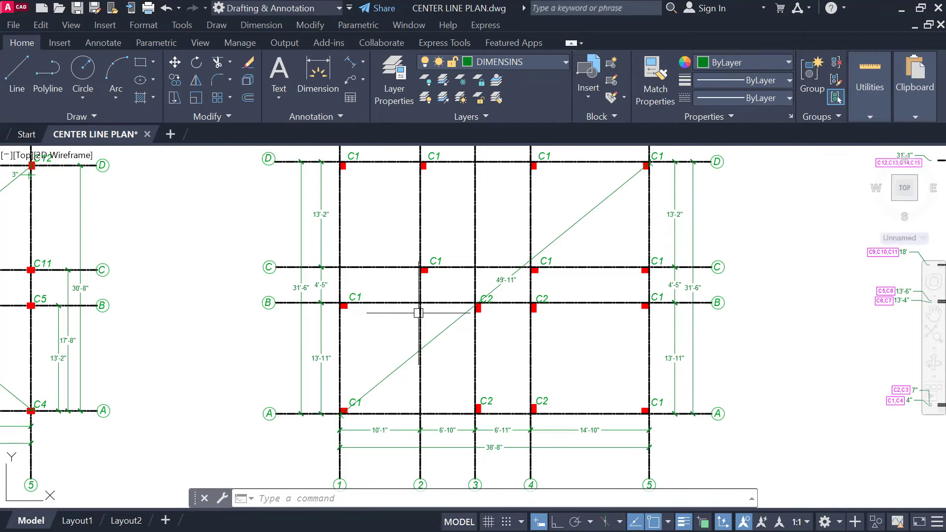
pyautogui.scroll(-1, 419, 371)
pyautogui.moveTo(418, 372); pyautogui.dragTo(600, 326, button='middle')
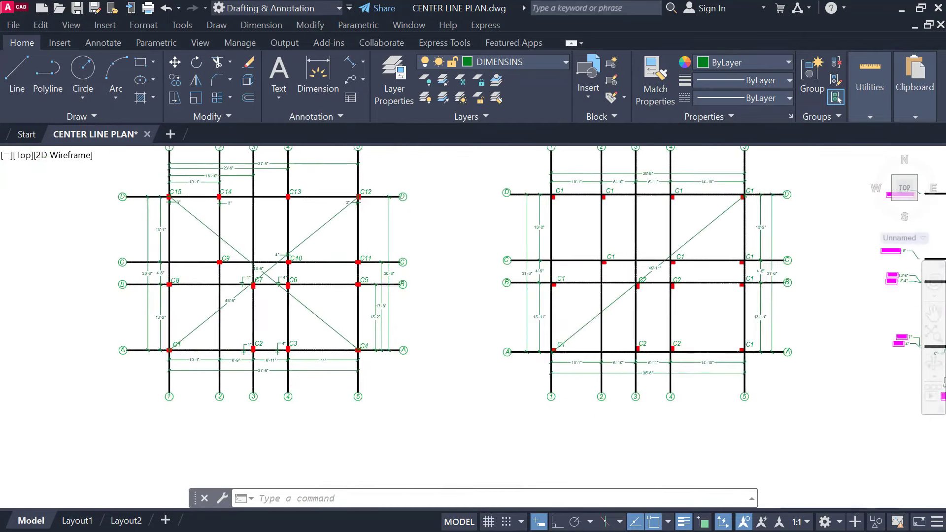
pyautogui.scroll(-2, 515, 310)
pyautogui.scroll(1, 388, 364)
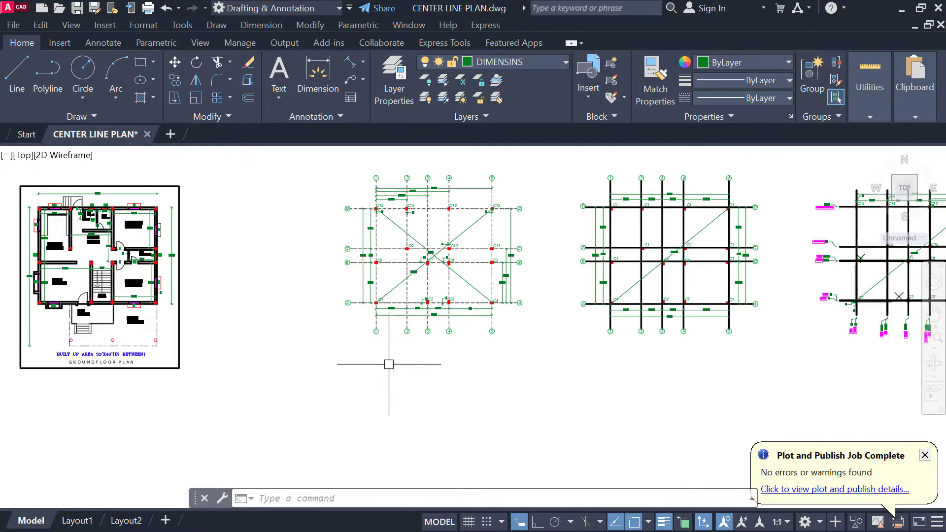
pyautogui.moveTo(339, 372); pyautogui.dragTo(184, 397, button='middle')
pyautogui.scroll(1, 560, 347)
pyautogui.moveTo(554, 360)
pyautogui.mouseDown(button='middle')
pyautogui.moveTo(545, 418)
pyautogui.moveTo(500, 373)
pyautogui.mouseUp(button='middle')
pyautogui.scroll(-1, 545, 417)
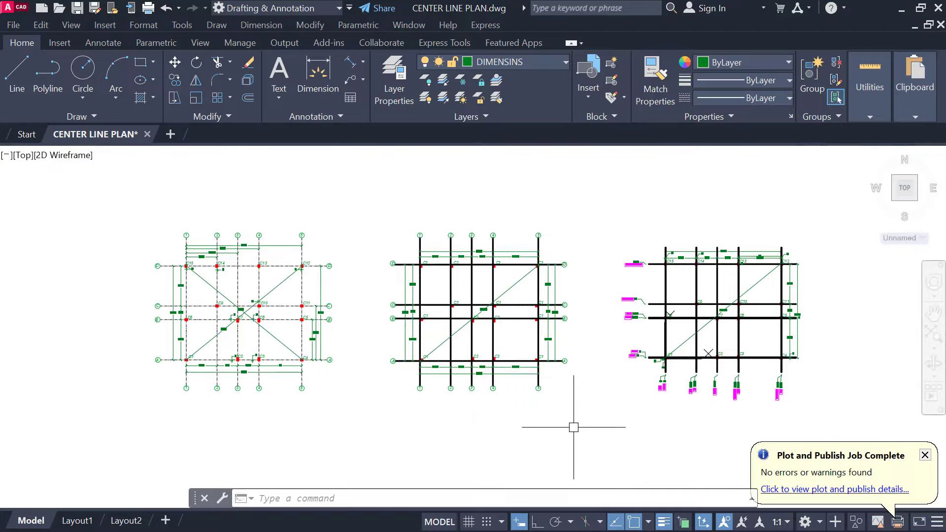